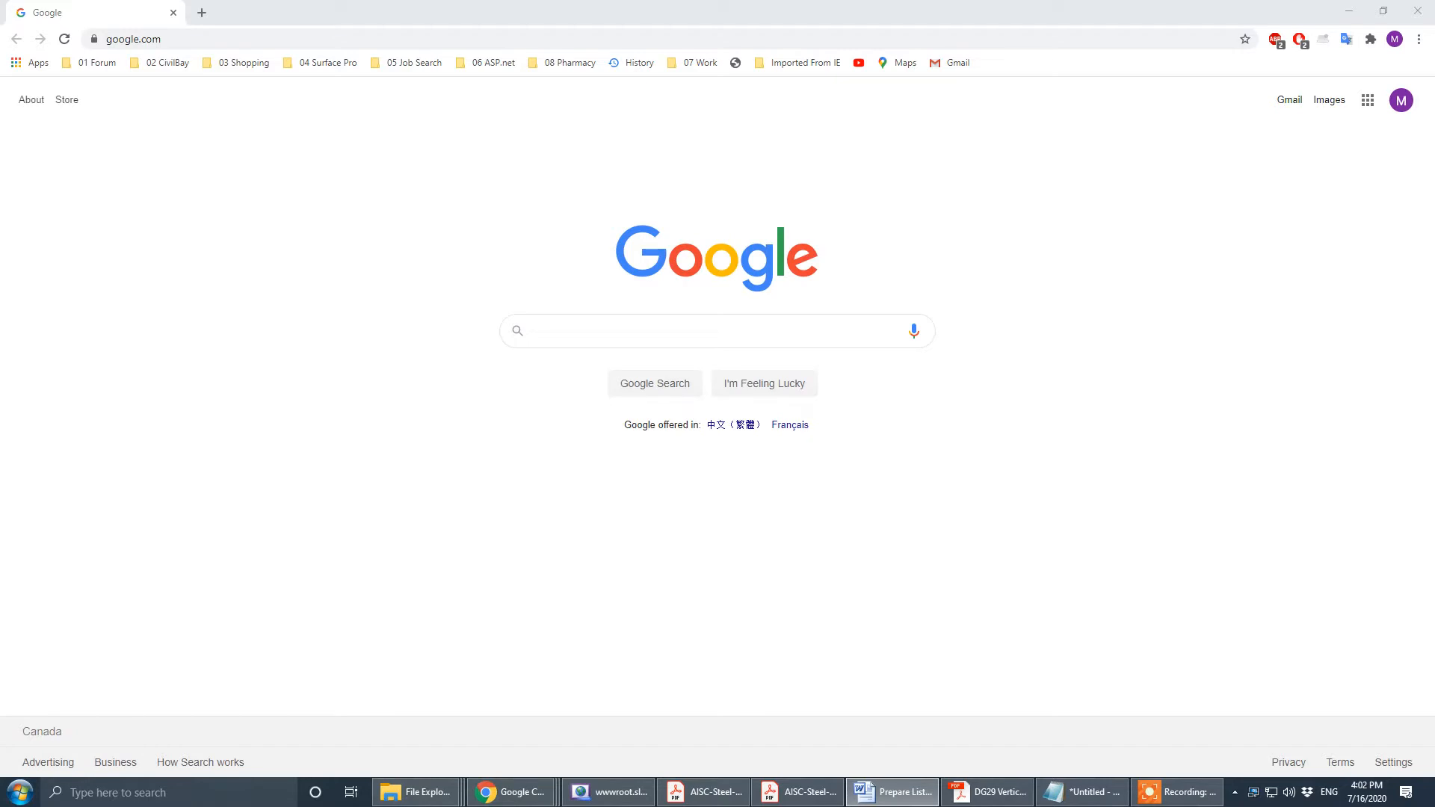
# - Switch to AISC-Steel-Connection-Tutorial-01.pdf in Acrobat Reader and view the page 2 isometric at 75% zoom
pyautogui.hotkey('alt', 'Tab')
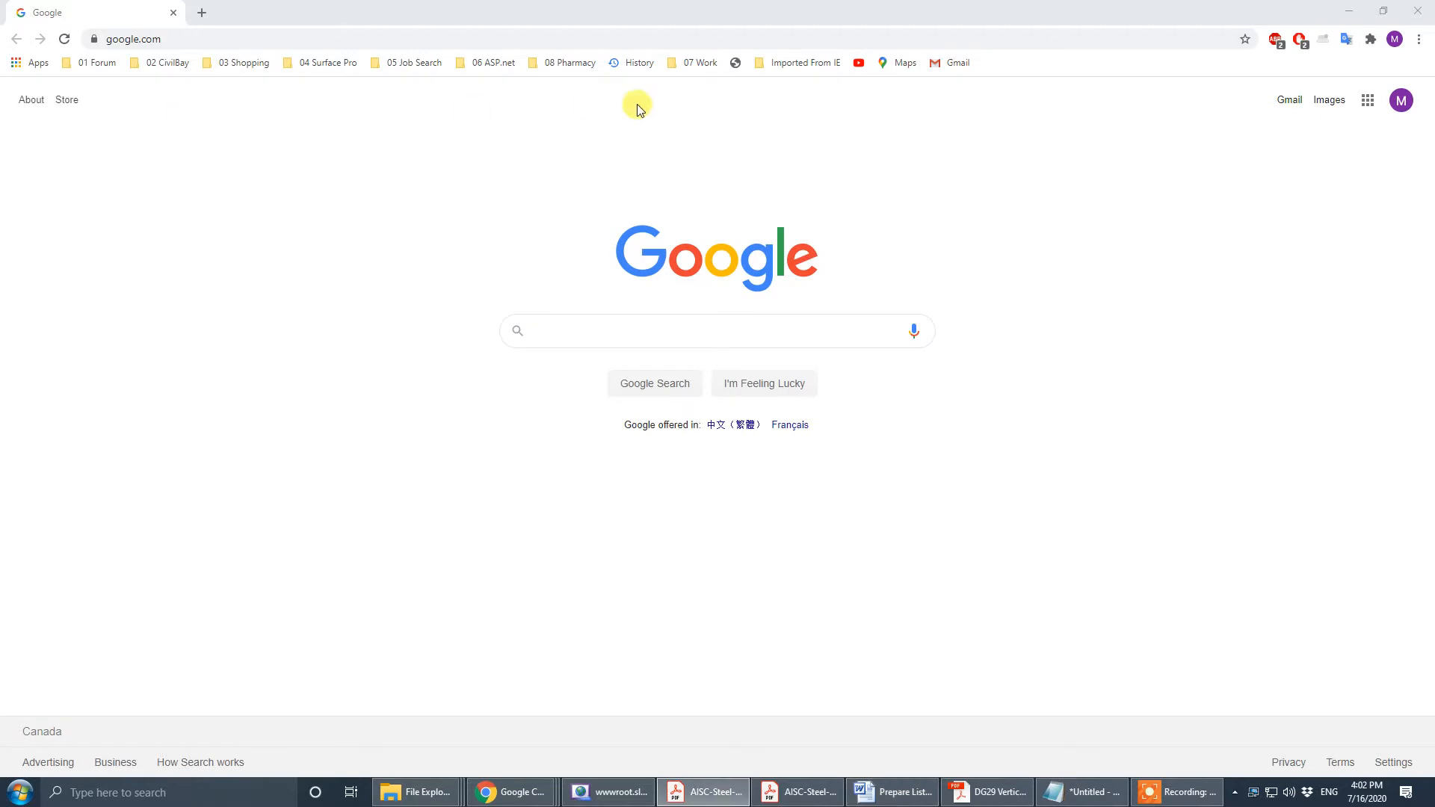
pyautogui.click(952, 111)
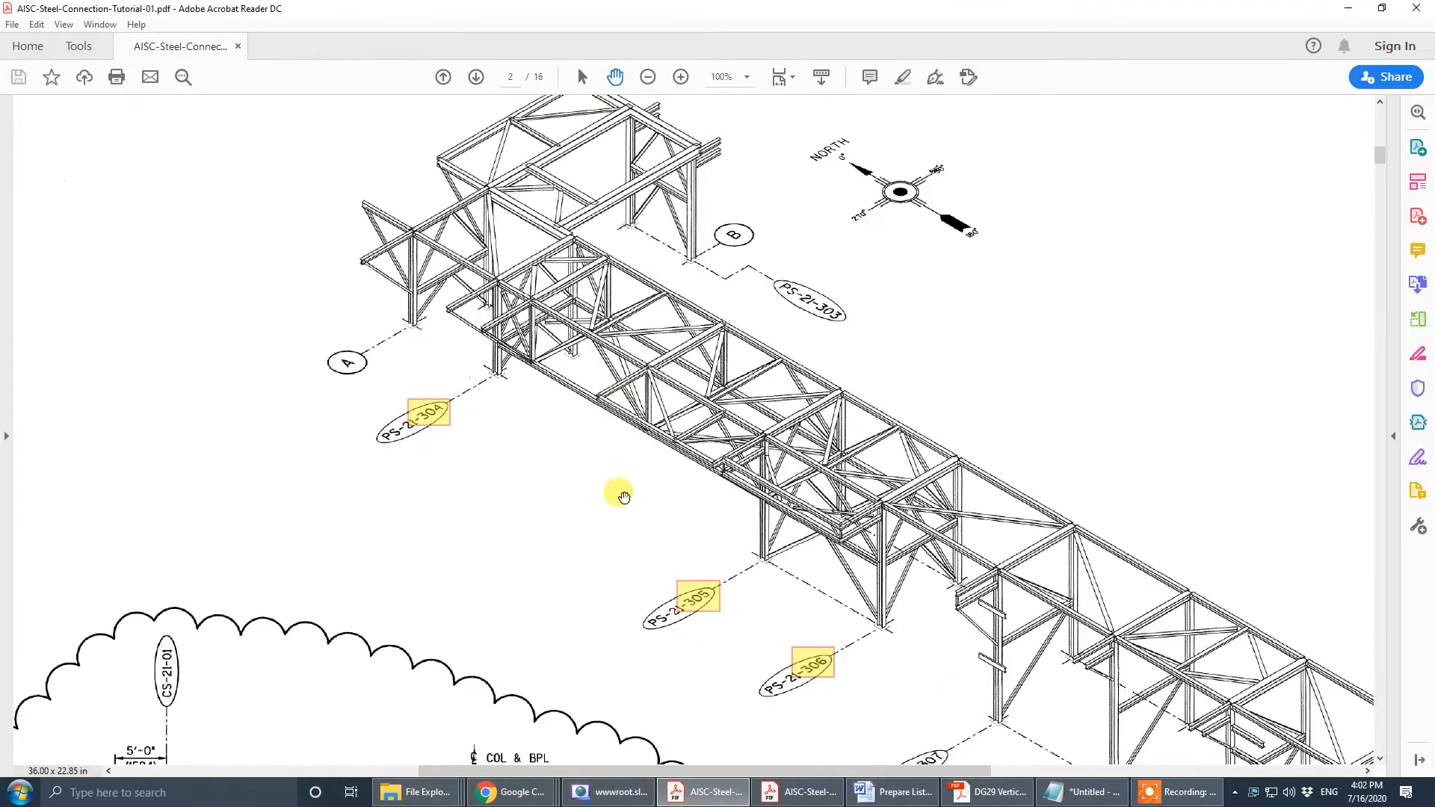
pyautogui.click(746, 77)
pyautogui.click(794, 167)
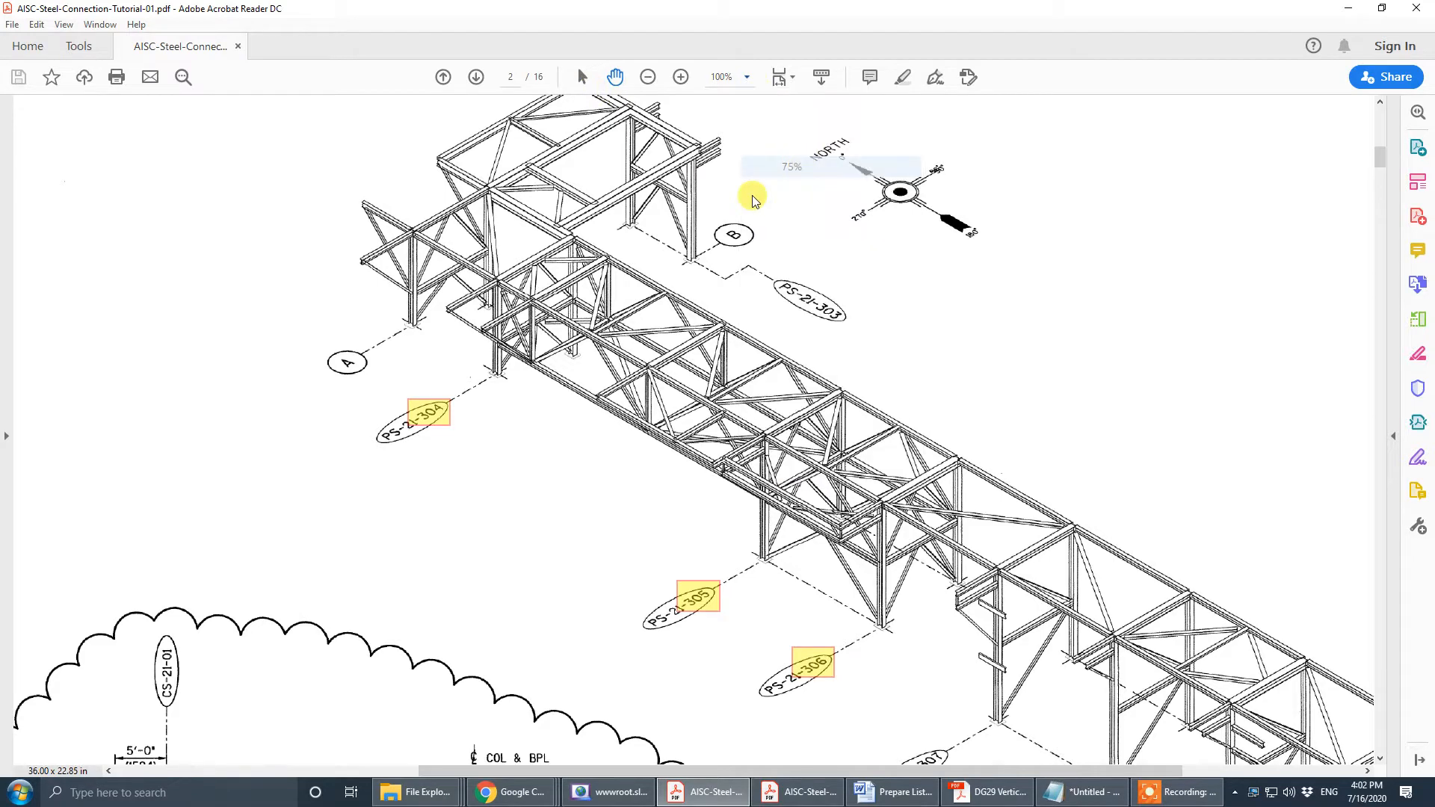
pyautogui.moveTo(1015, 346)
pyautogui.mouseDown()
pyautogui.moveTo(1029, 309)
pyautogui.moveTo(1009, 255)
pyautogui.moveTo(1060, 324)
pyautogui.mouseUp()
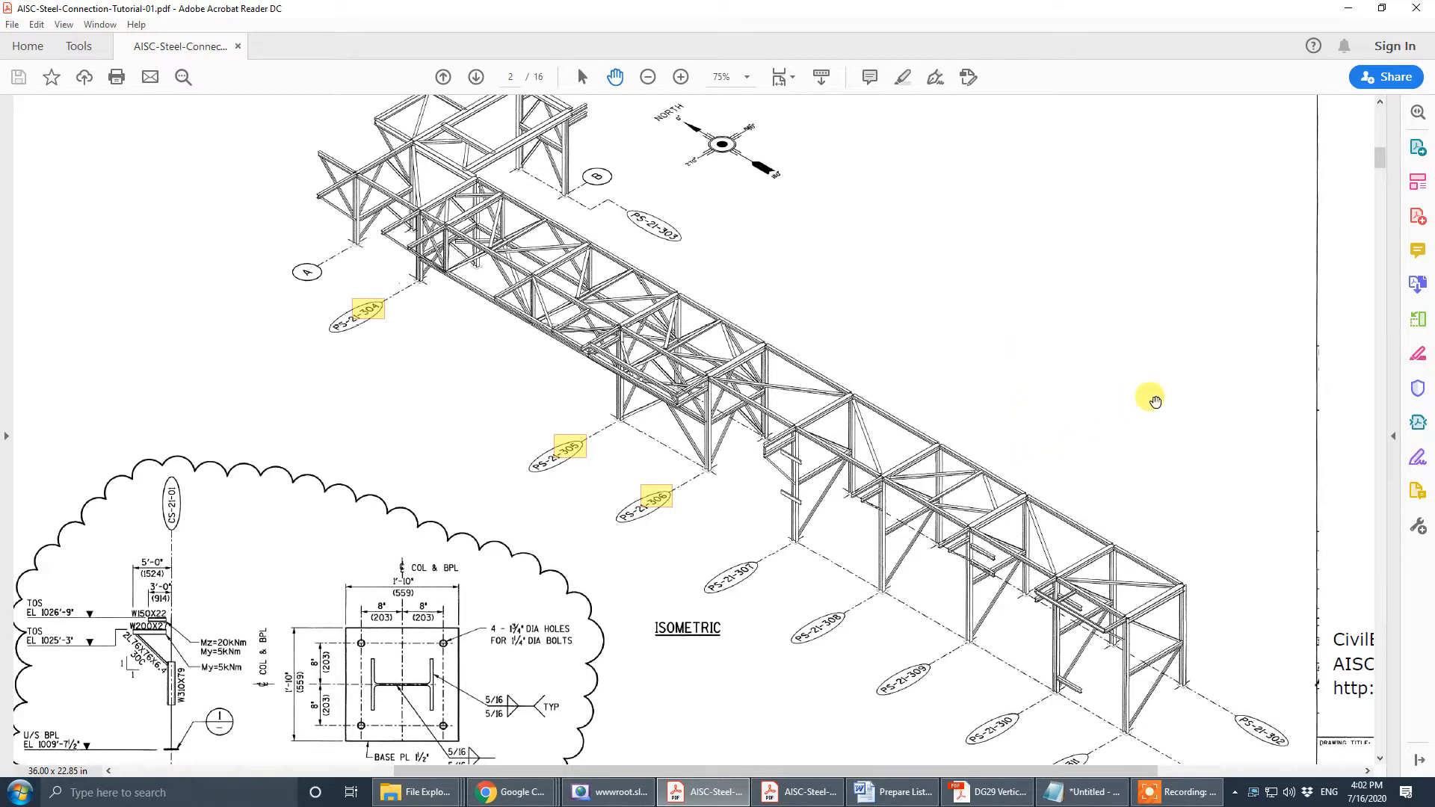
pyautogui.moveTo(1153, 395); pyautogui.dragTo(1150, 379)
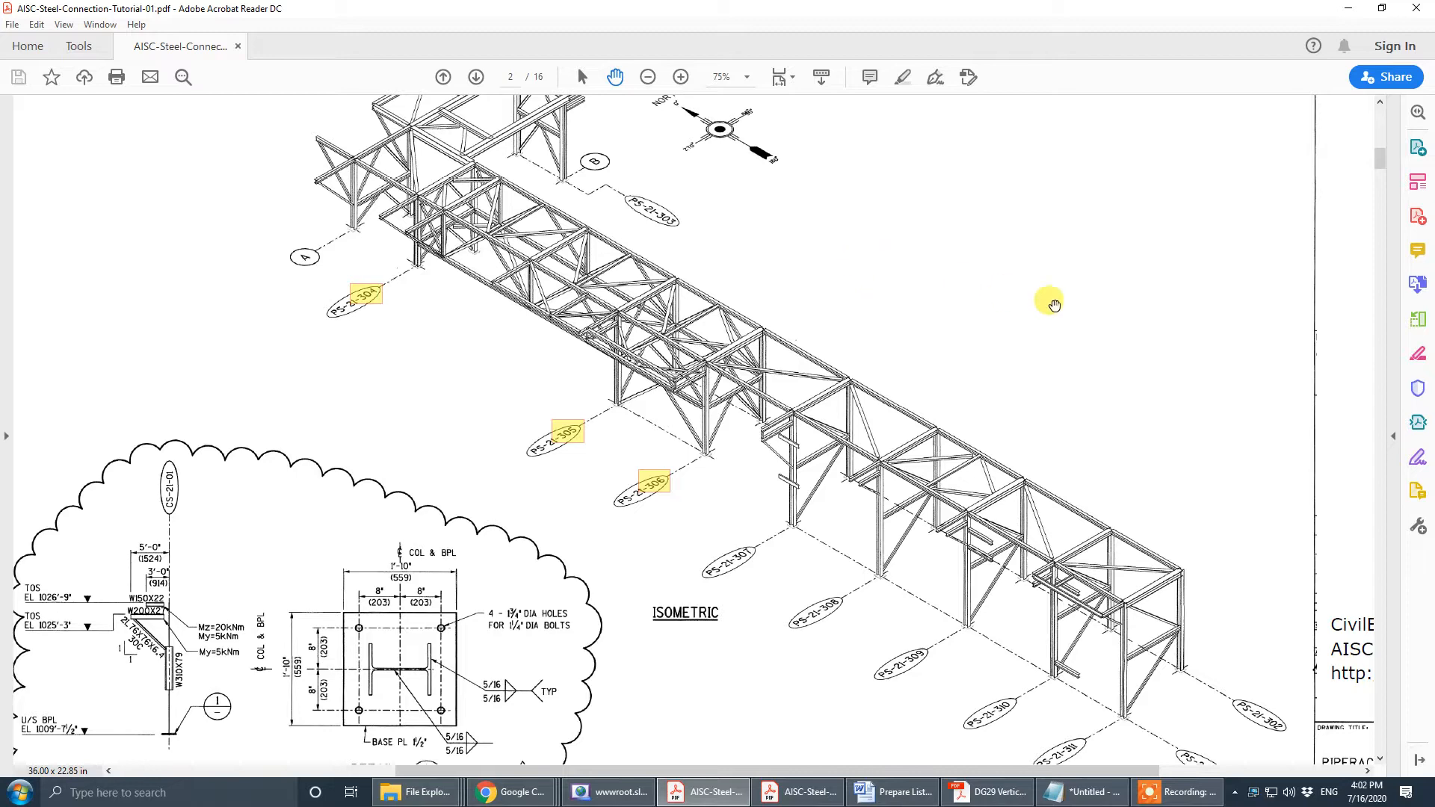
# - Look through the tutorial PDF from the cover page past the plans and elevations to connection sketches 4-34, 4-37 and 4-39
pyautogui.moveTo(1379, 163); pyautogui.dragTo(1381, 112)
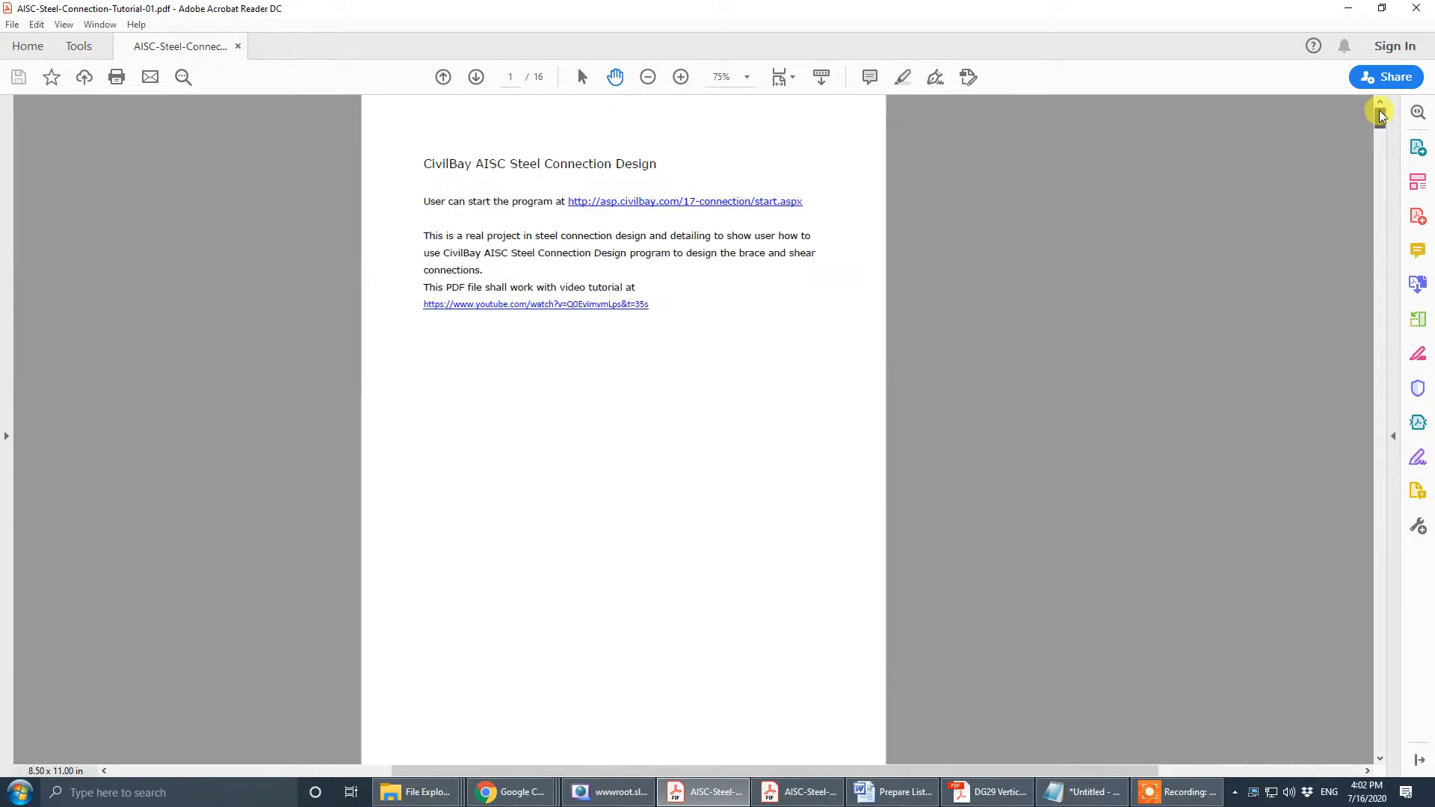
pyautogui.scroll(-15, 1069, 417)
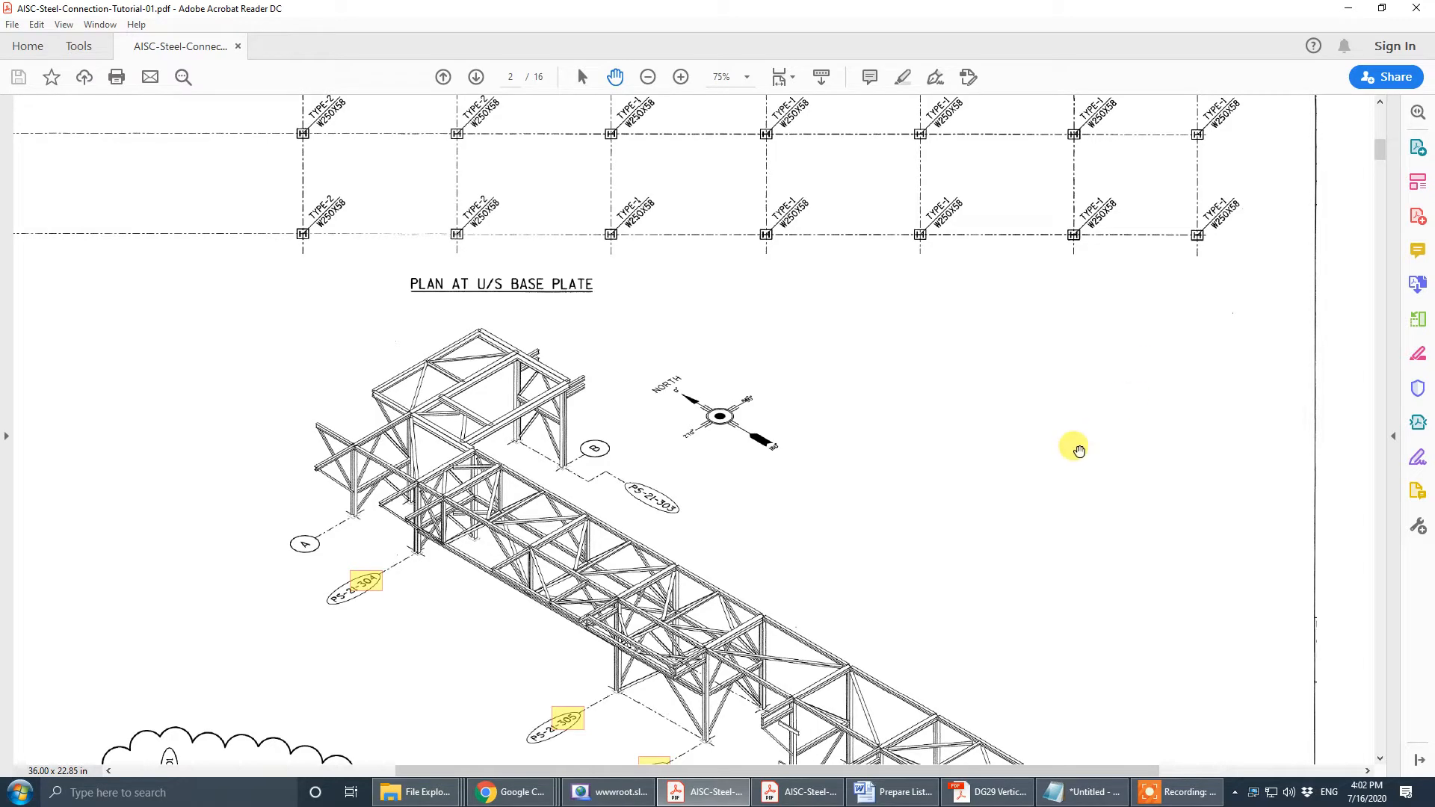
pyautogui.scroll(-10, 924, 494)
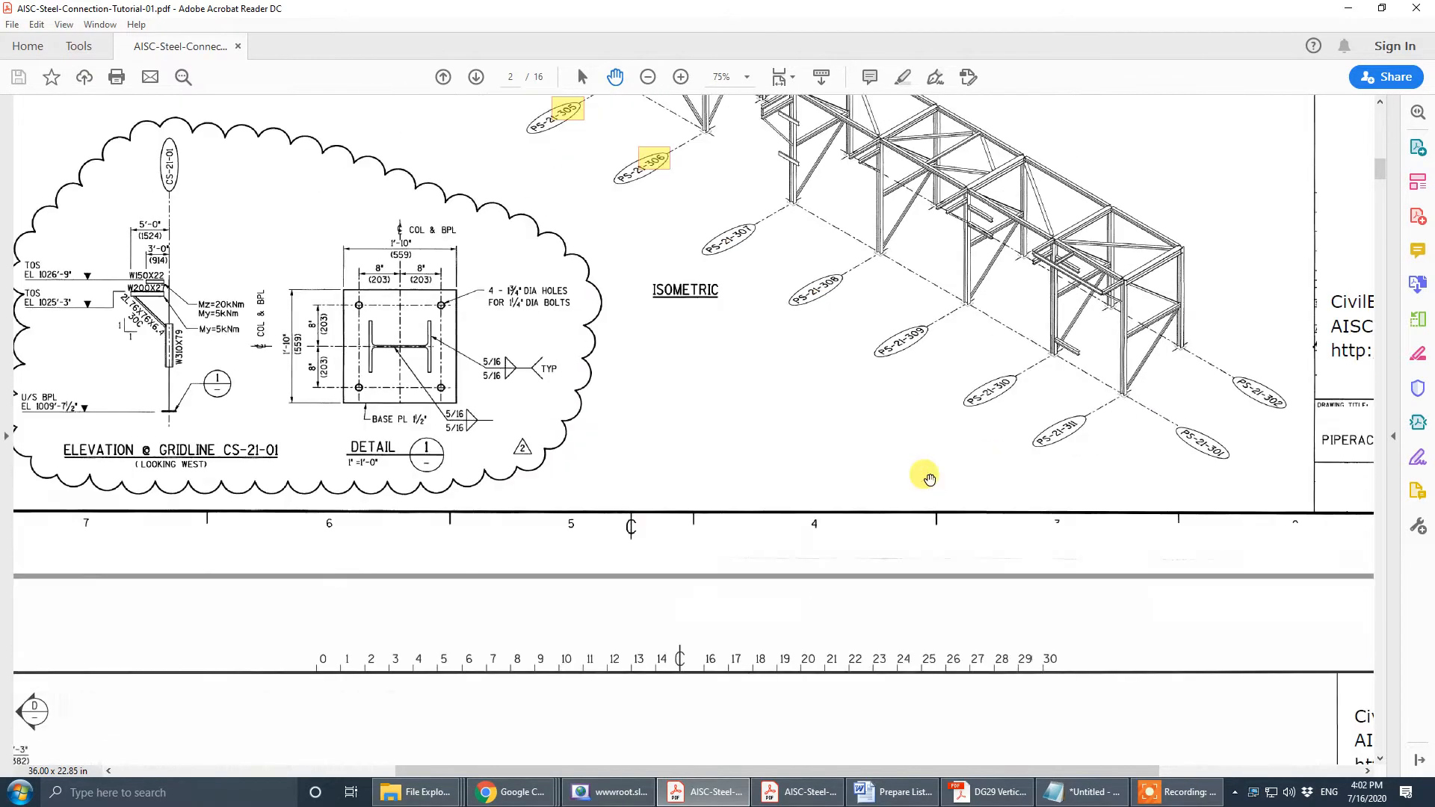
pyautogui.scroll(-15, 929, 479)
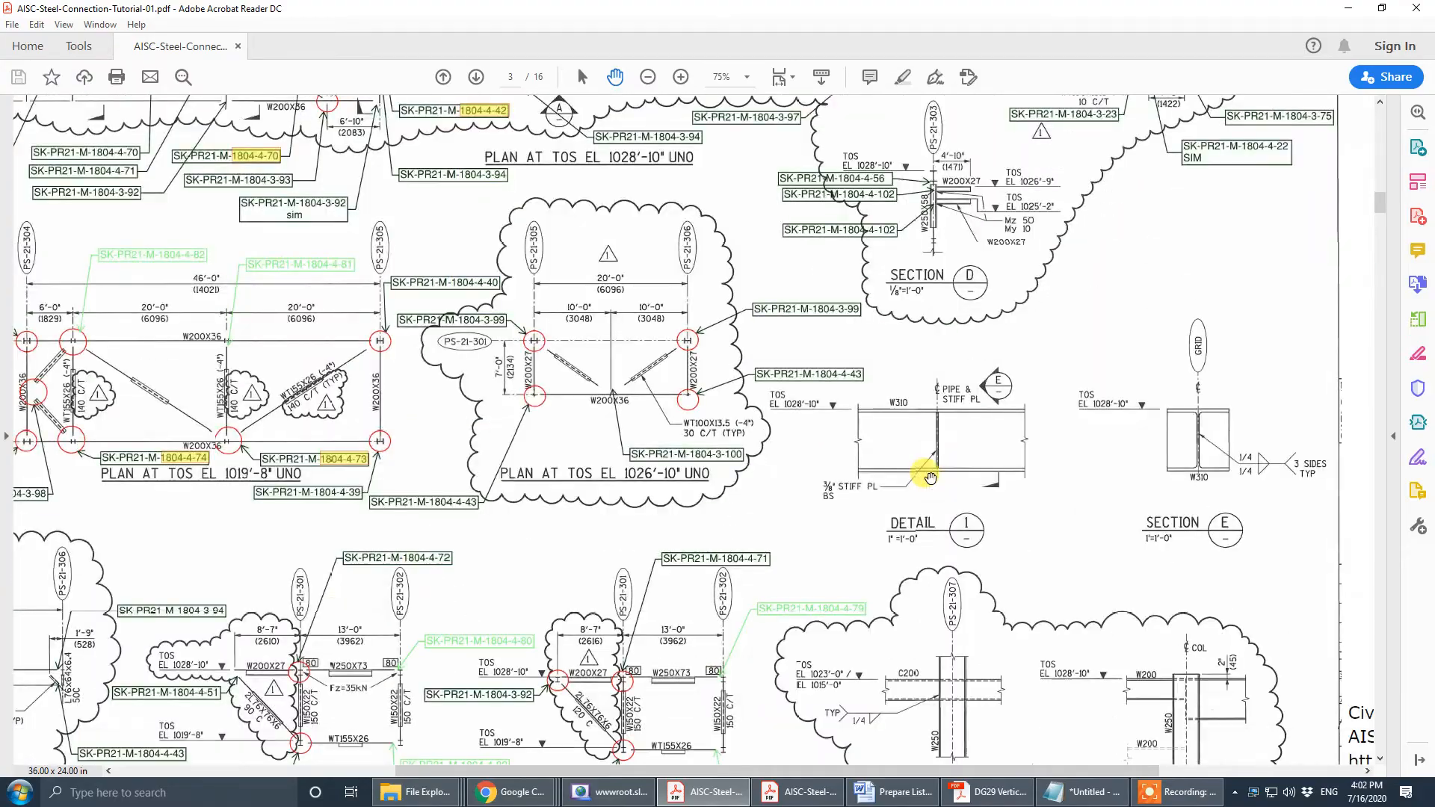
pyautogui.scroll(-15, 929, 477)
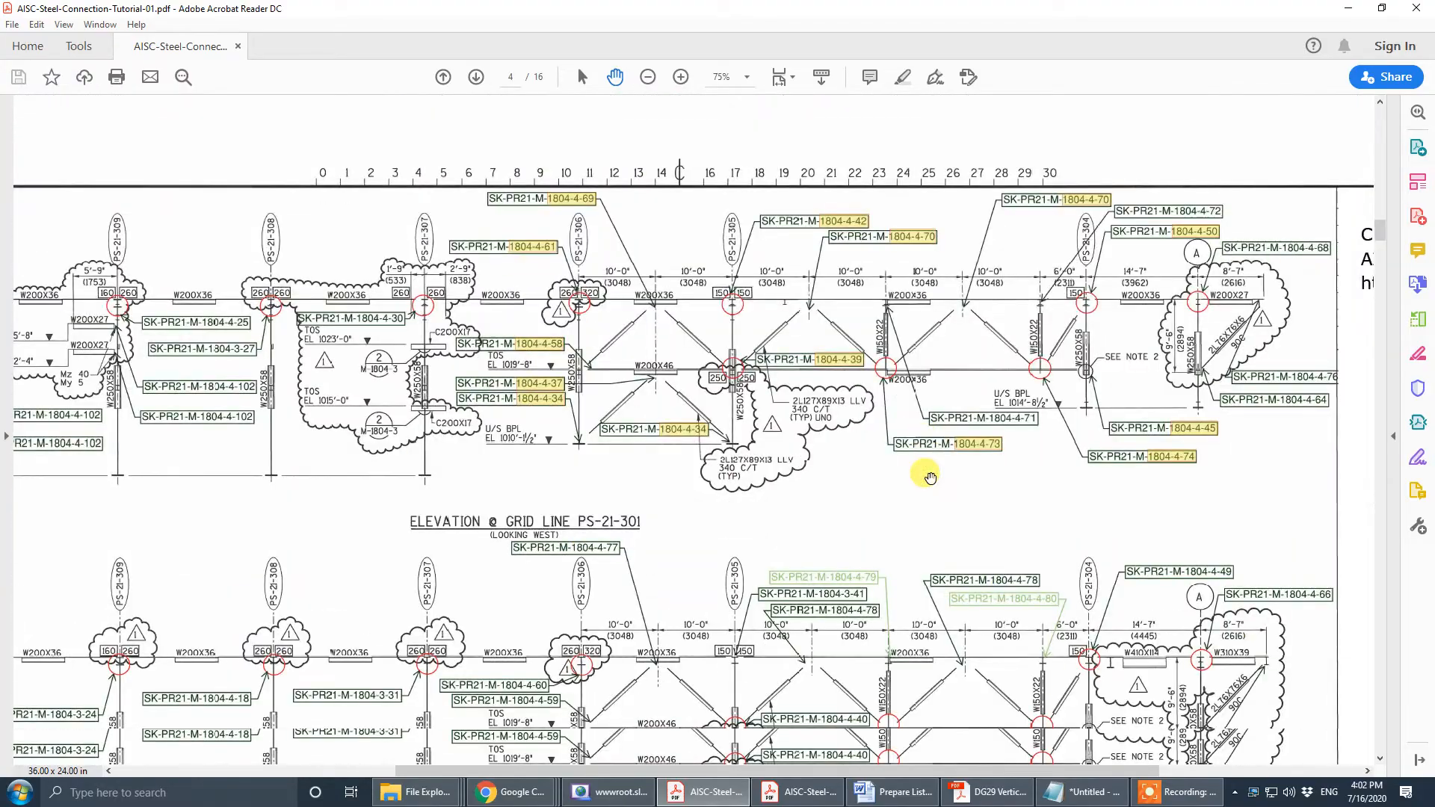
pyautogui.scroll(-15, 930, 477)
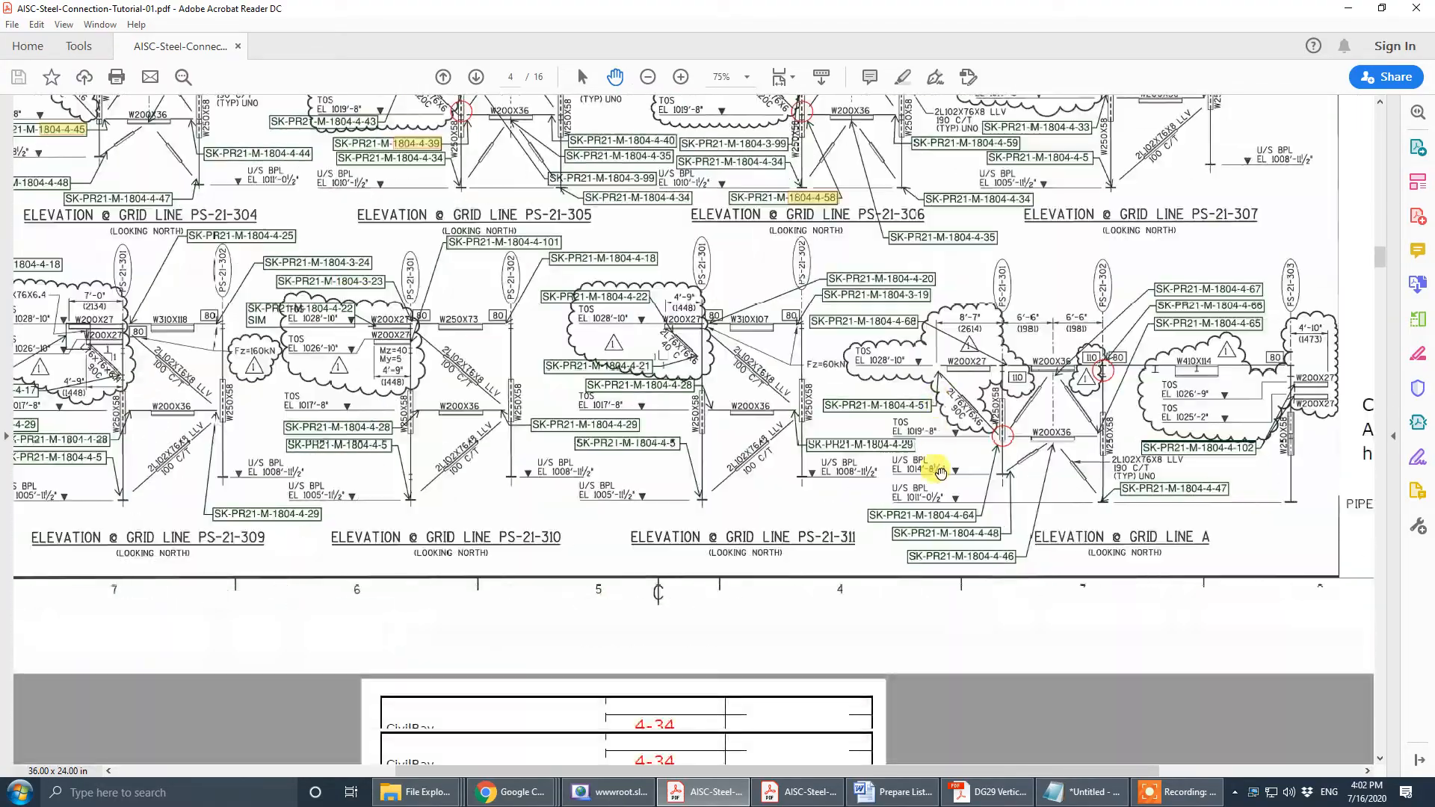
pyautogui.scroll(-12, 934, 471)
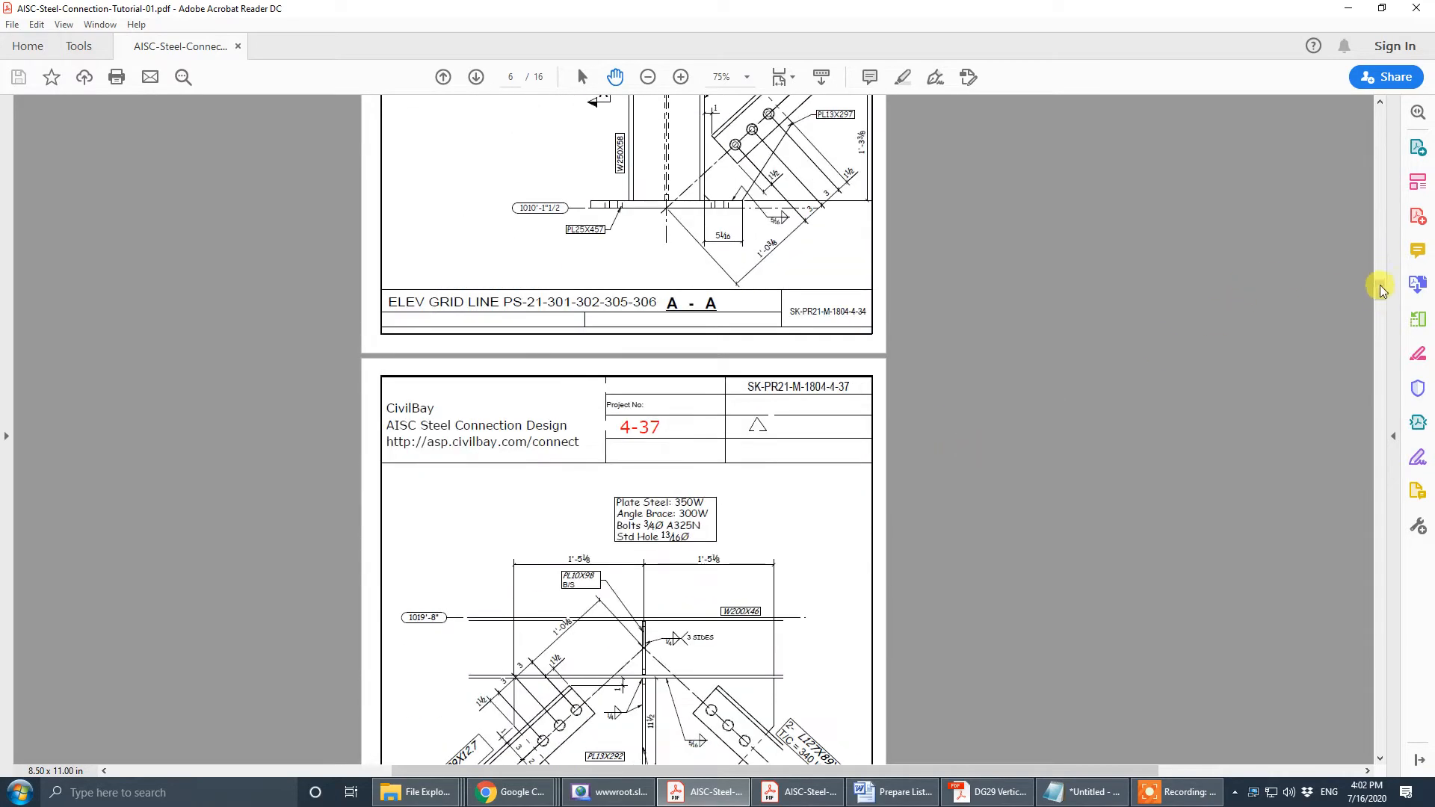
pyautogui.scroll(-8, 1381, 290)
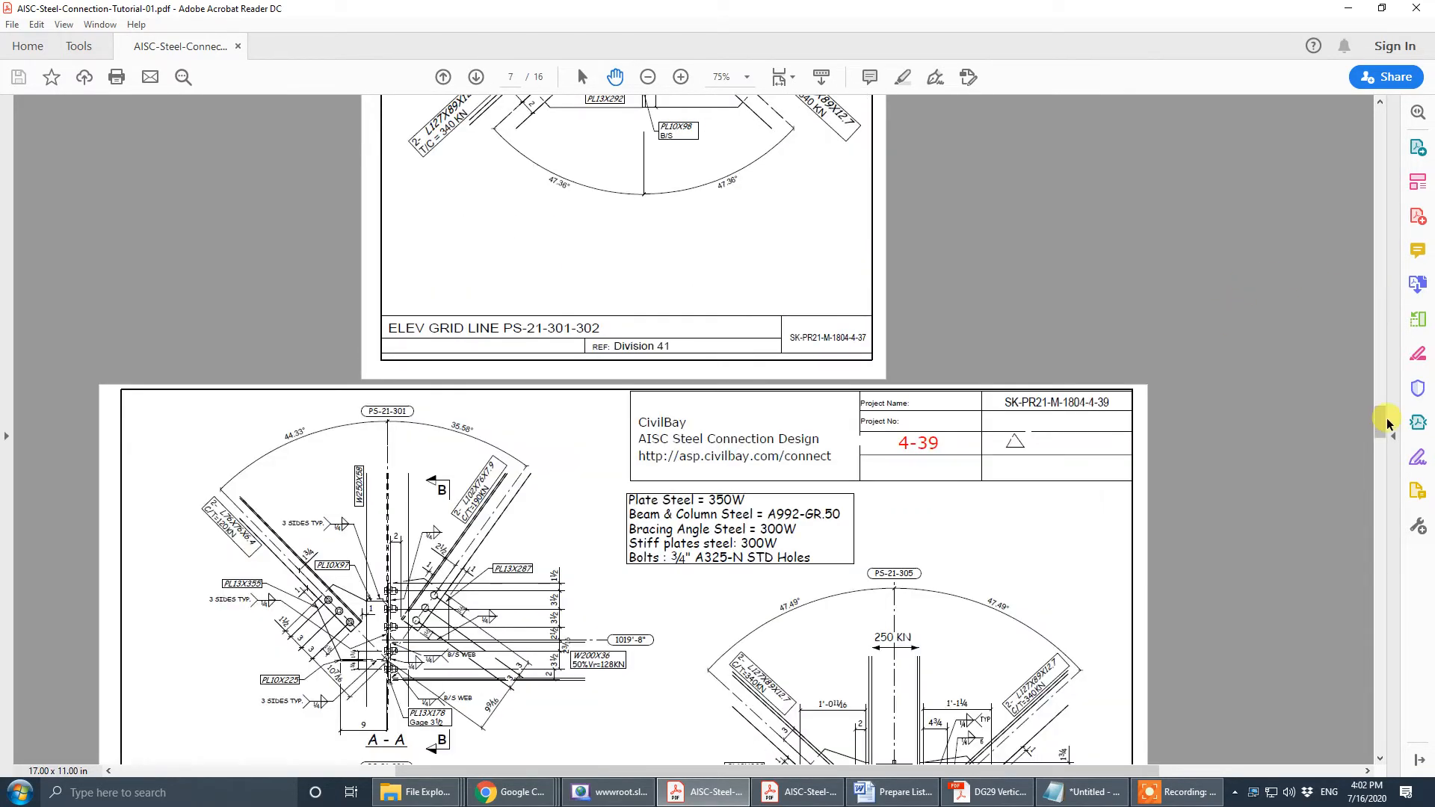
# - Review the plan drawings on page 3, the cover page and the page 2 isometric, and put the PDF away
pyautogui.moveTo(1381, 417); pyautogui.dragTo(1399, 246)
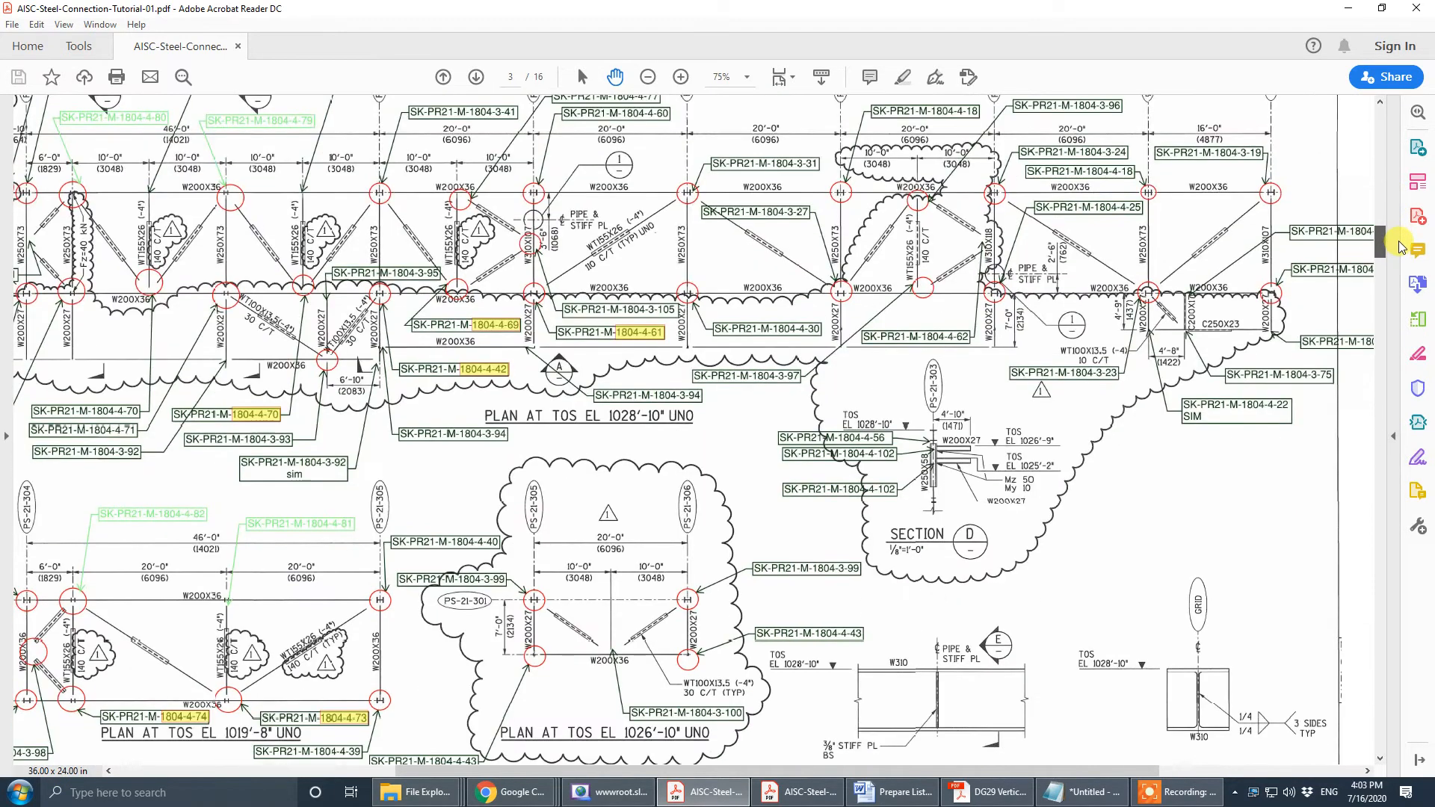
pyautogui.moveTo(615, 455); pyautogui.dragTo(752, 256)
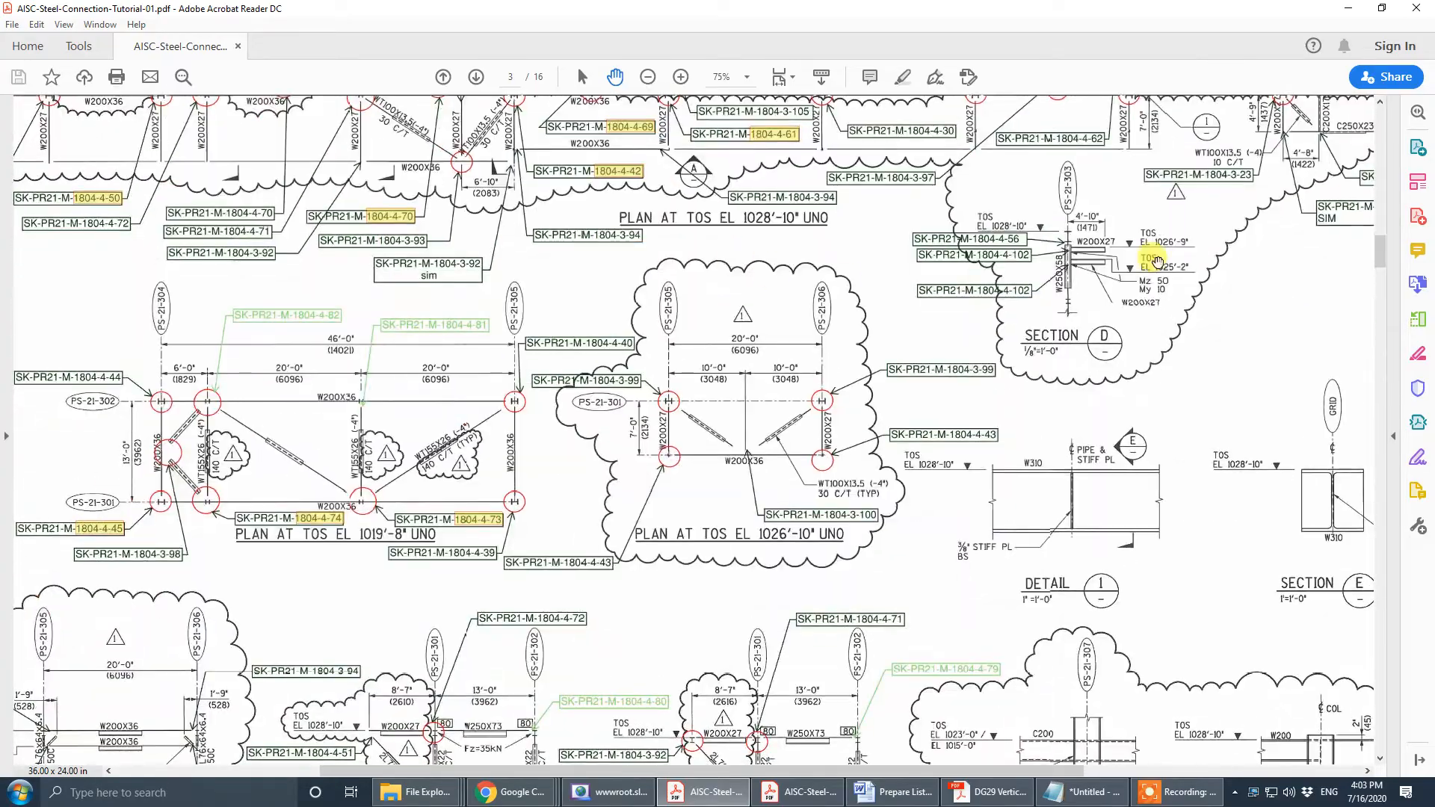
pyautogui.moveTo(1378, 253); pyautogui.dragTo(1371, 122)
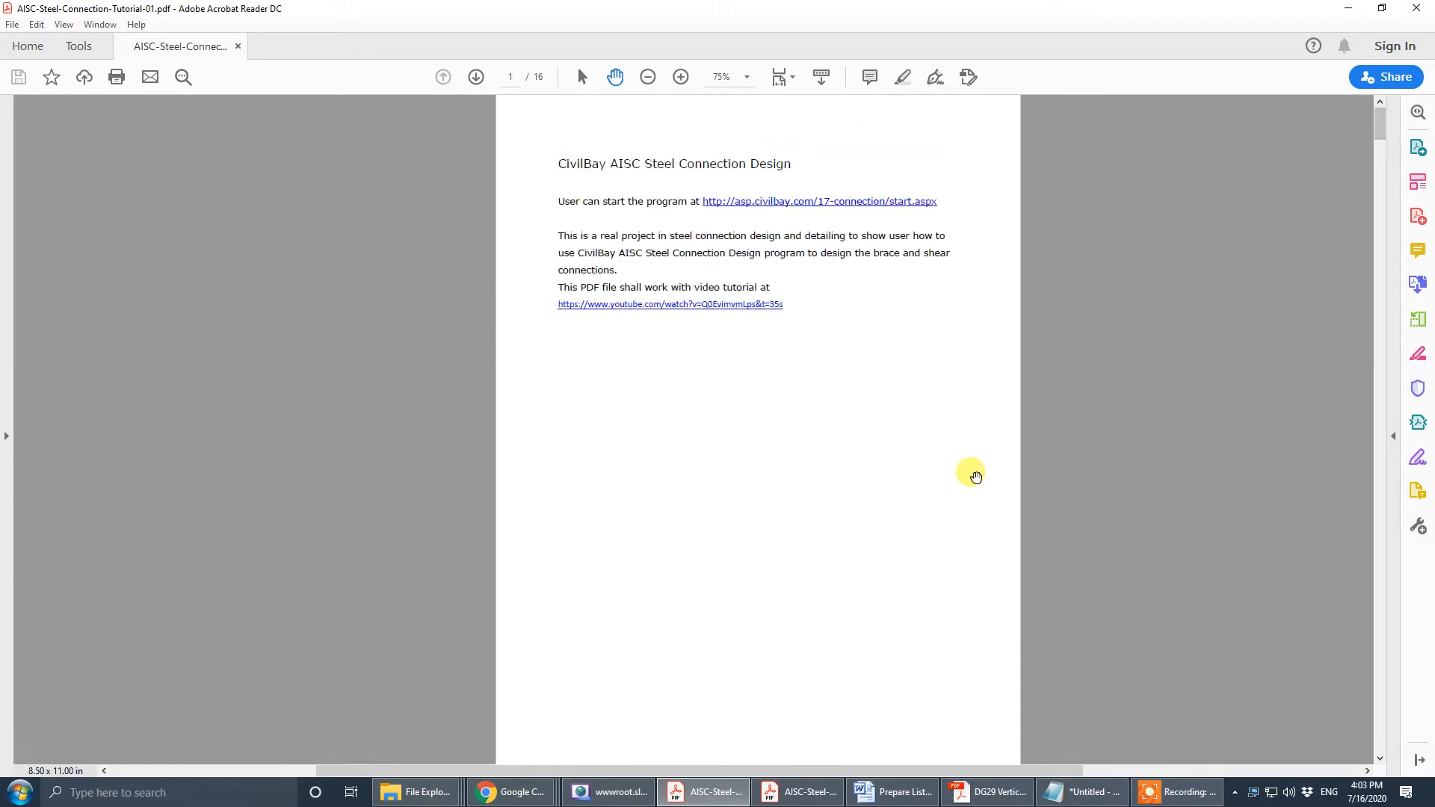
pyautogui.scroll(-10, 971, 474)
pyautogui.scroll(-6, 971, 460)
pyautogui.hscroll(3, 1009, 378)
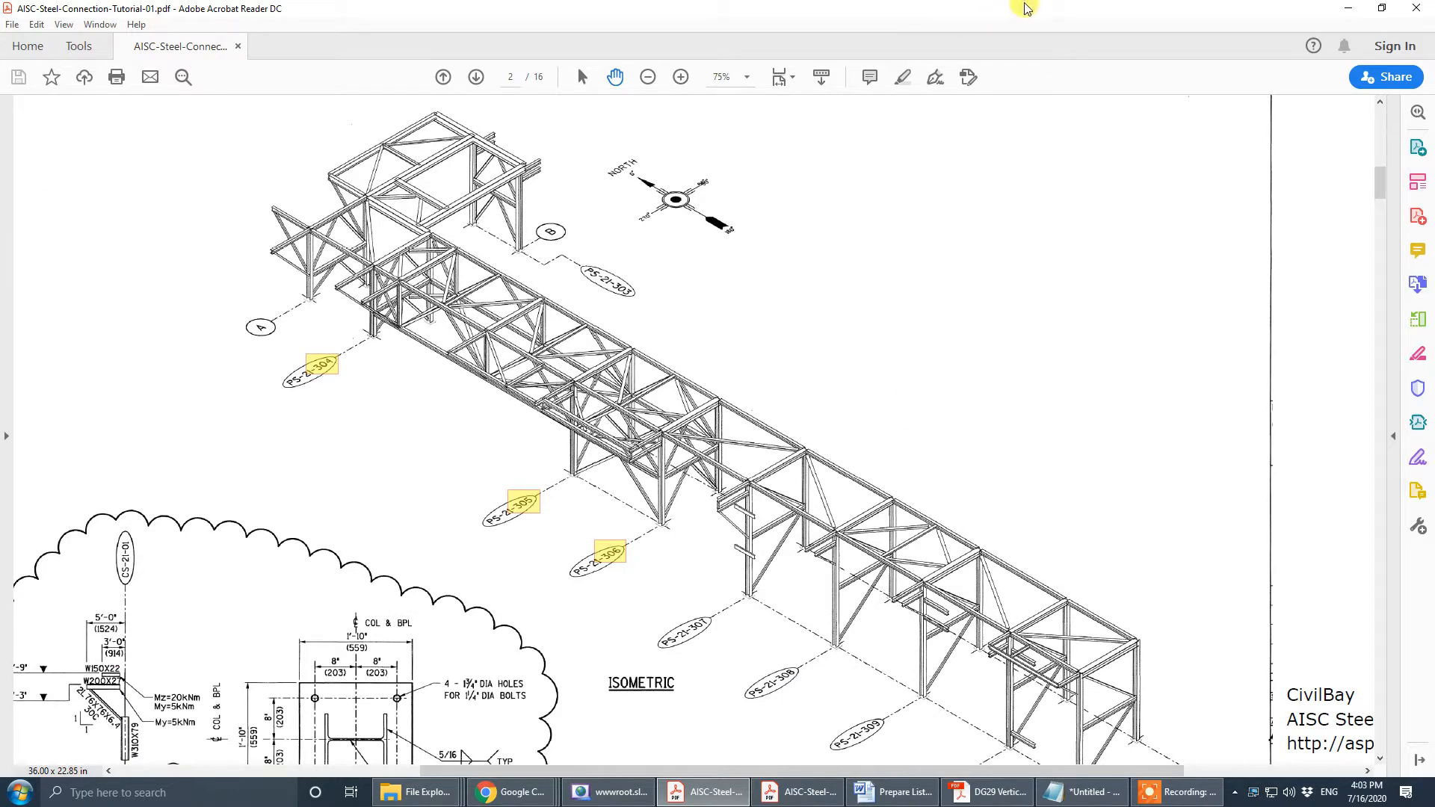
pyautogui.moveTo(1024, 9); pyautogui.dragTo(1434, 9)
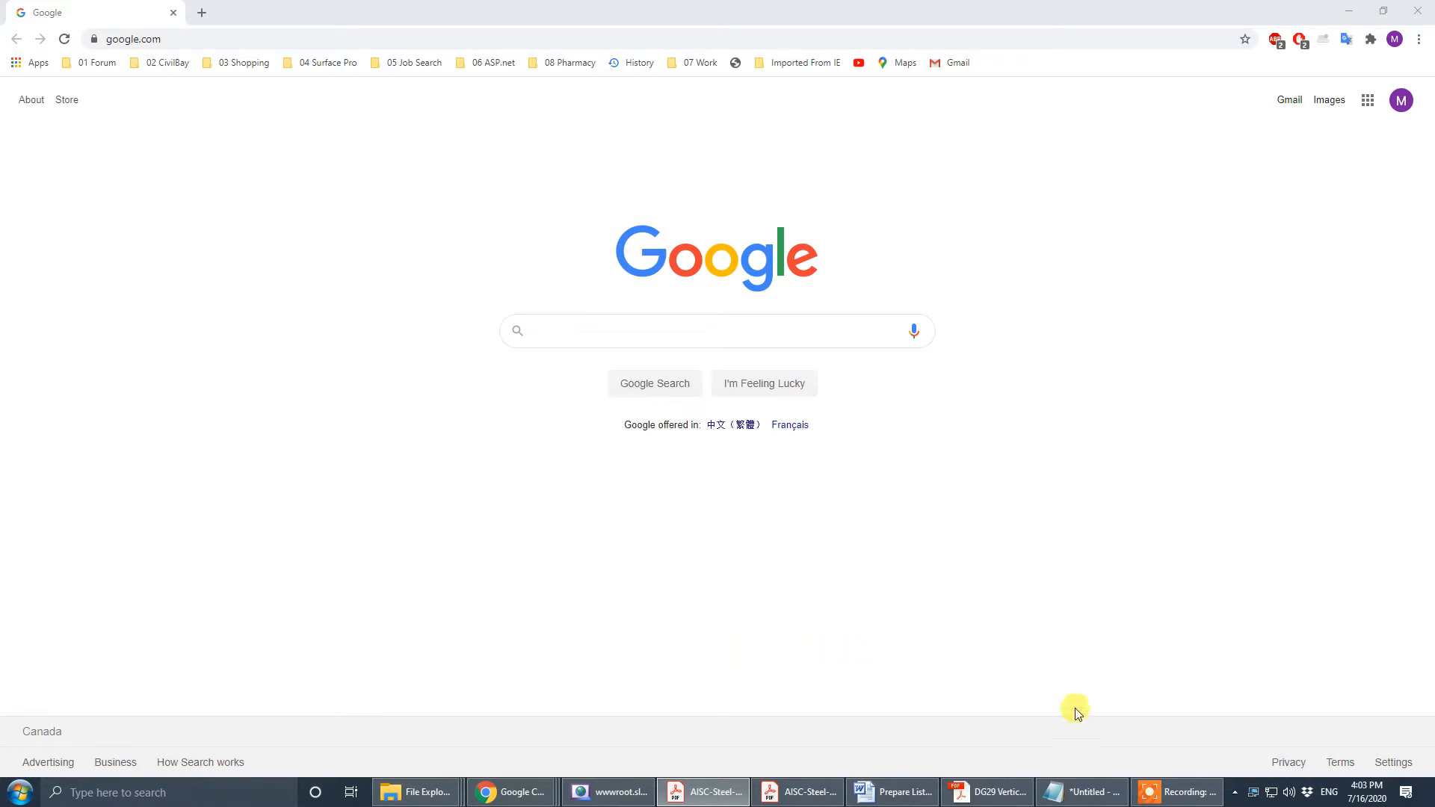
pyautogui.click(966, 671)
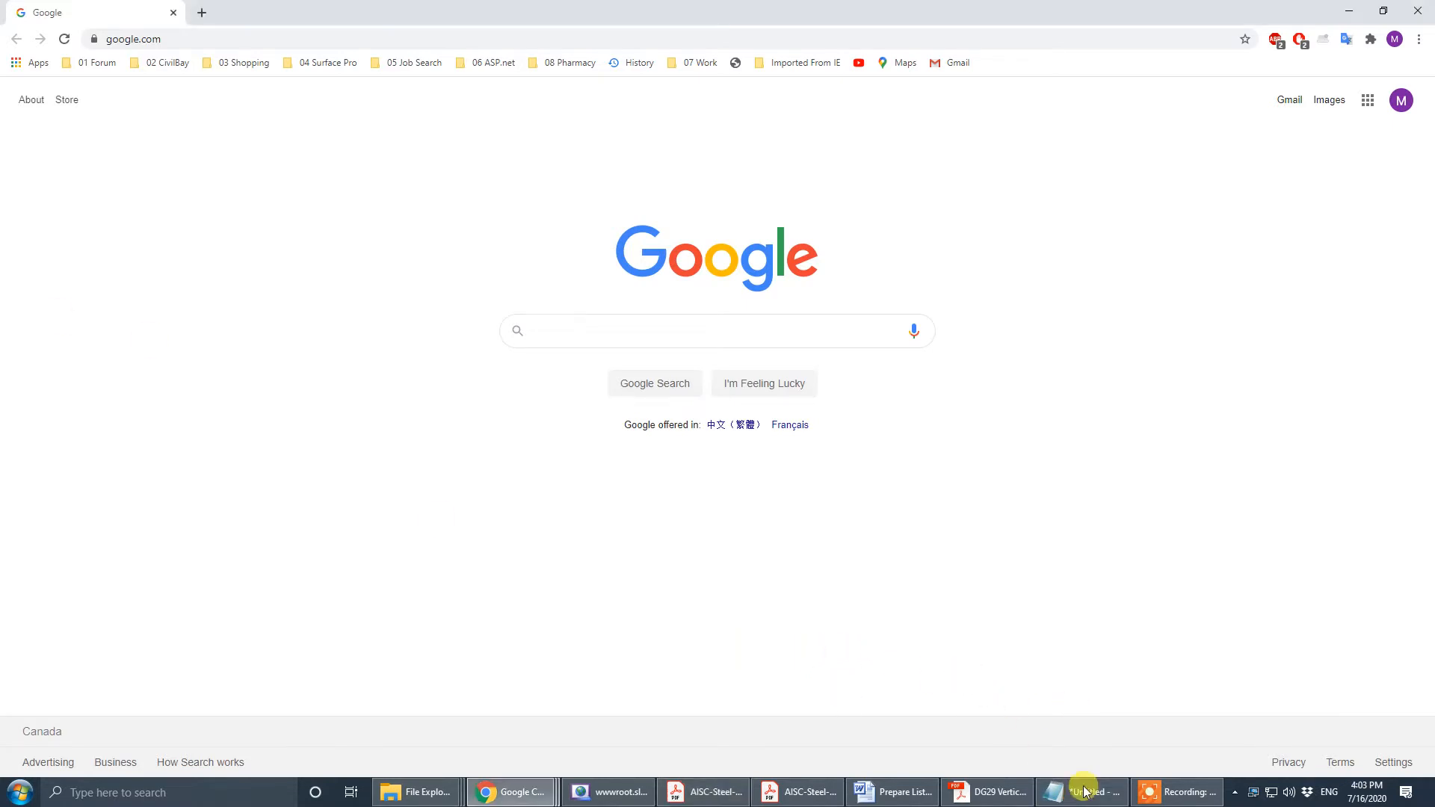
pyautogui.click(1086, 791)
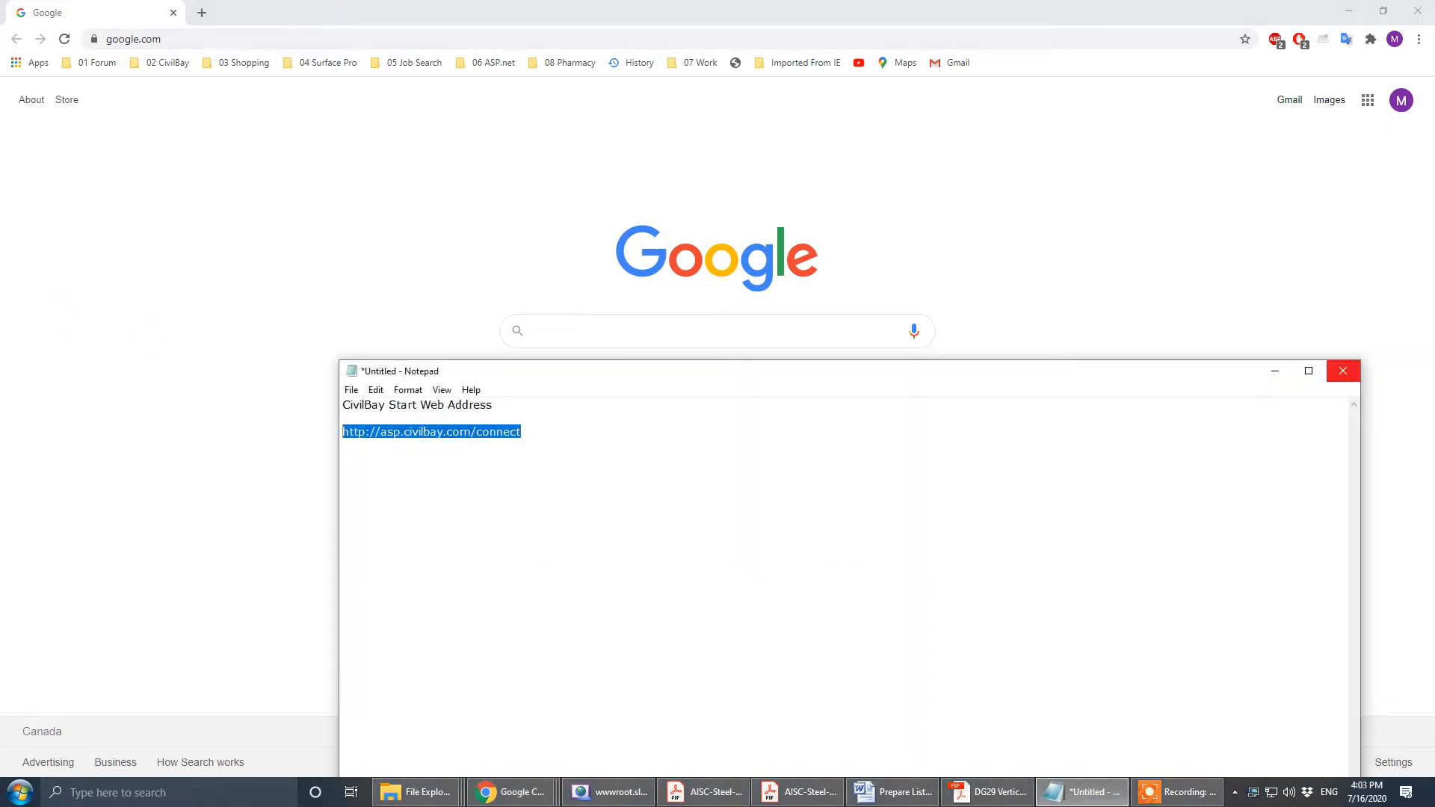
pyautogui.click(566, 428)
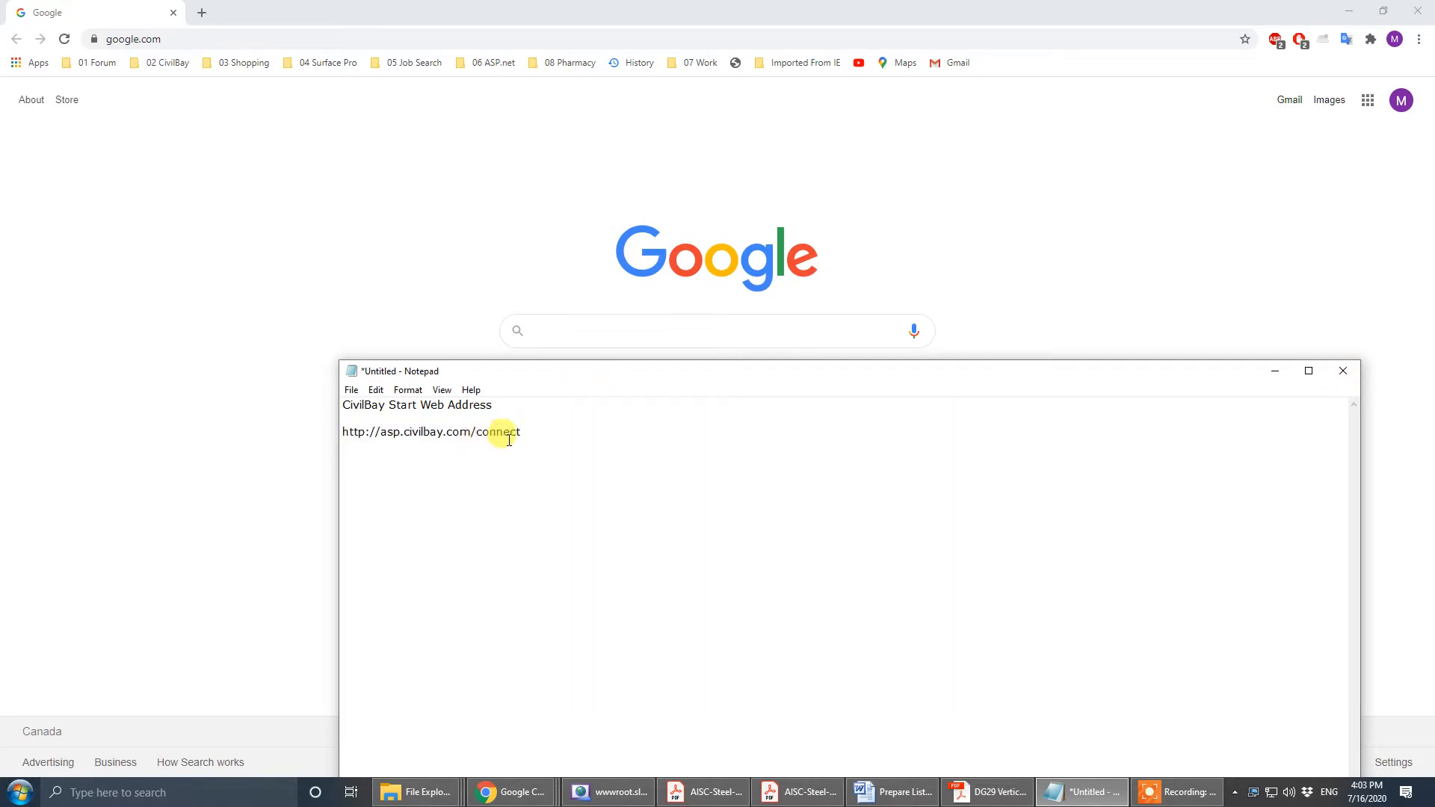
pyautogui.moveTo(537, 432); pyautogui.dragTo(307, 434)
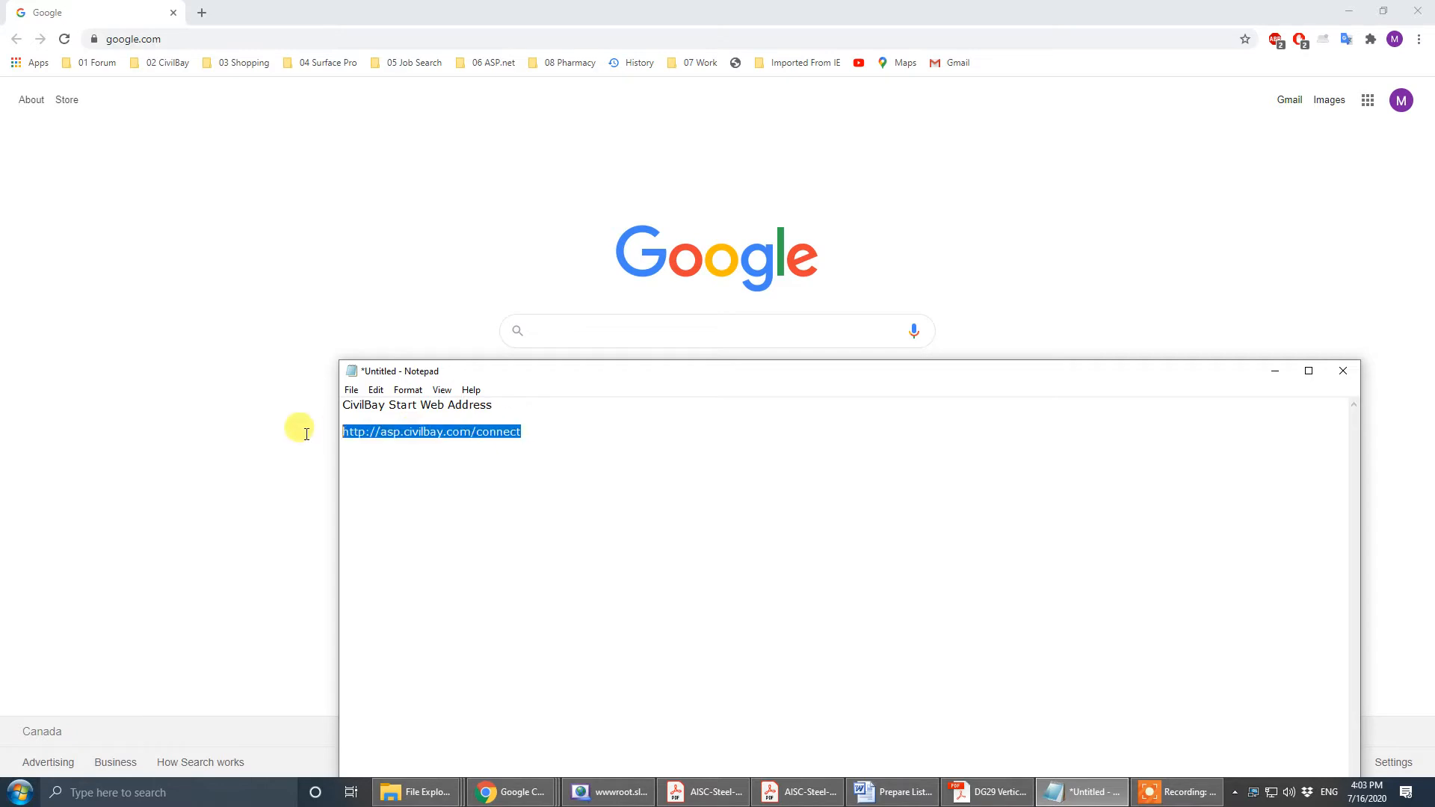
pyautogui.click(419, 435)
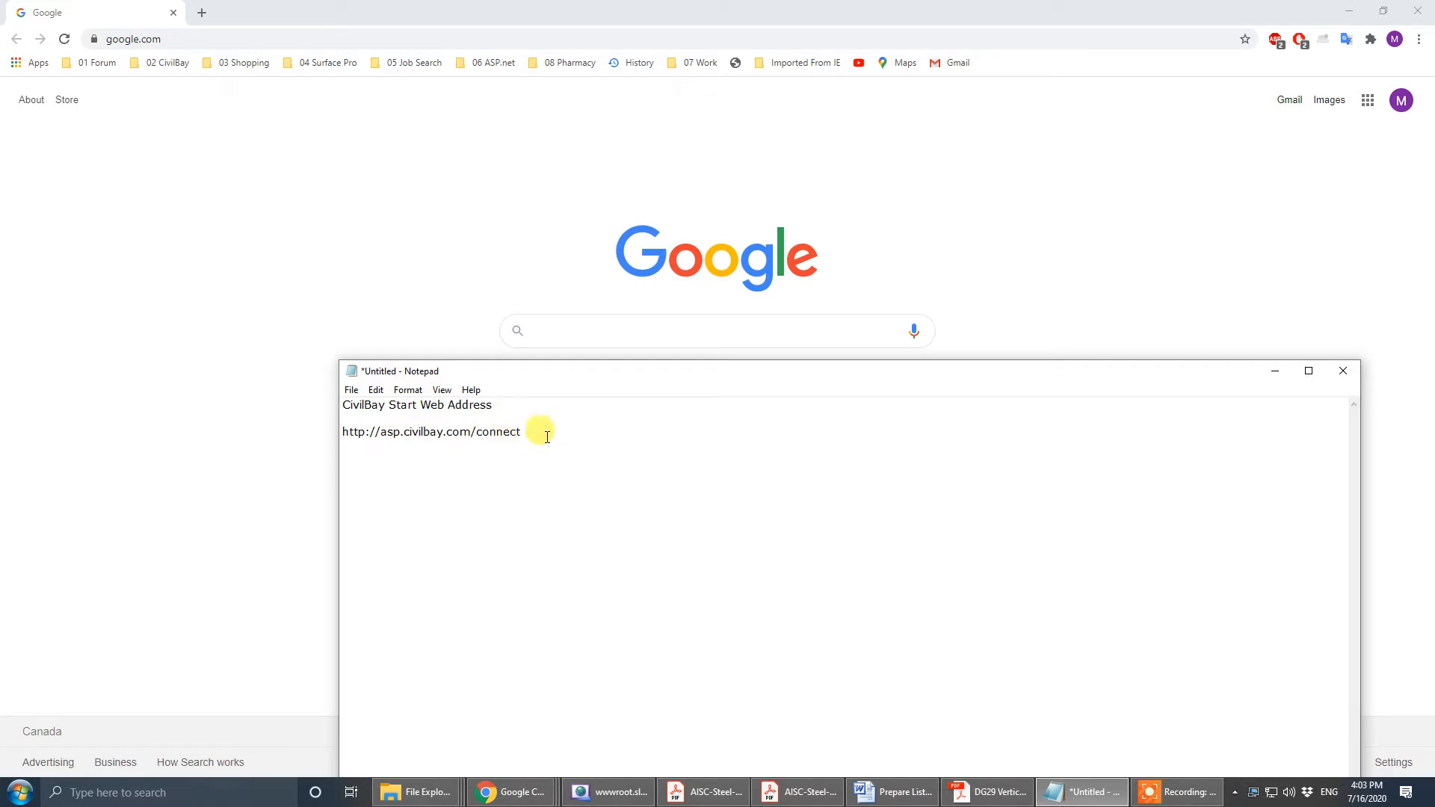
pyautogui.moveTo(522, 431); pyautogui.dragTo(296, 436)
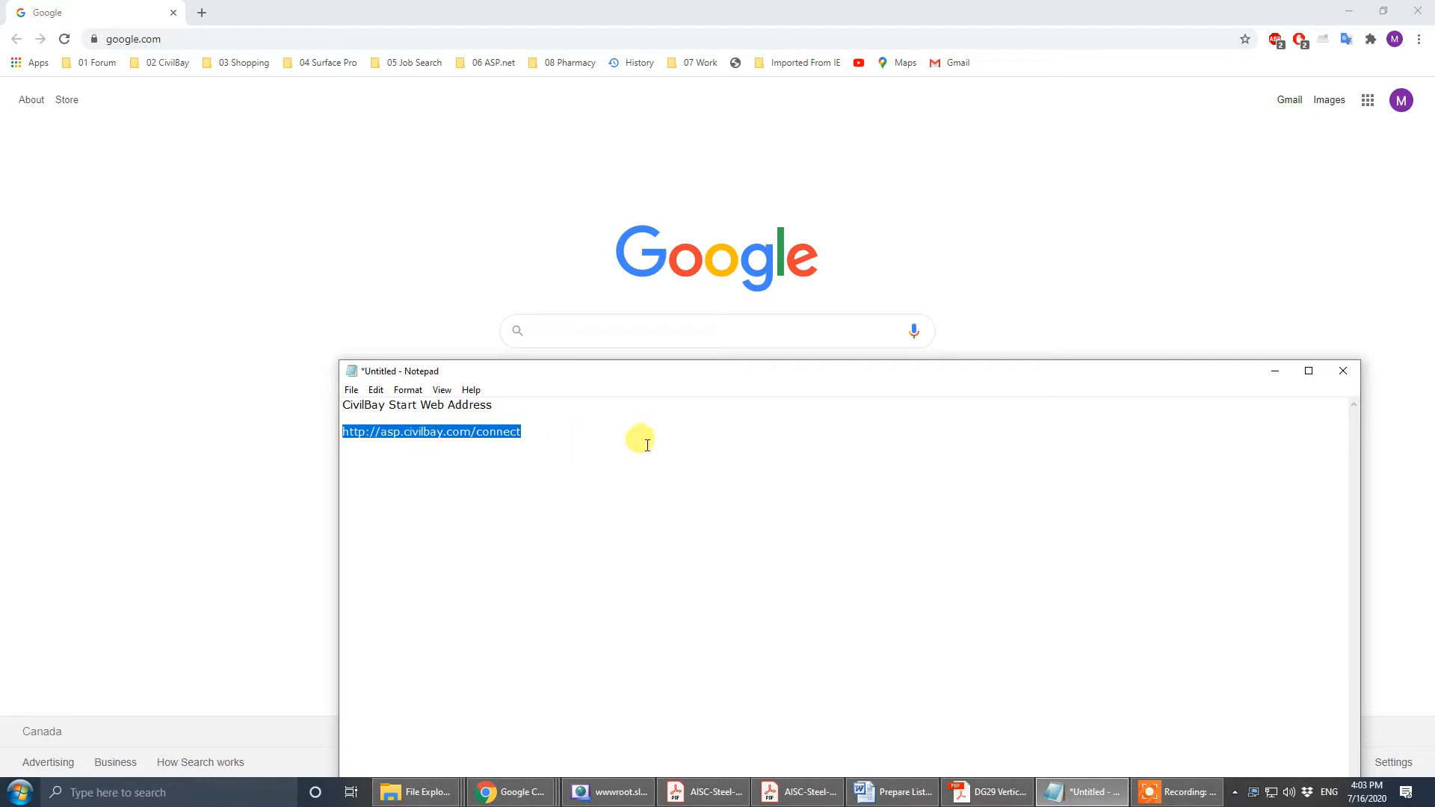
pyautogui.click(569, 417)
pyautogui.moveTo(545, 427); pyautogui.dragTo(311, 433)
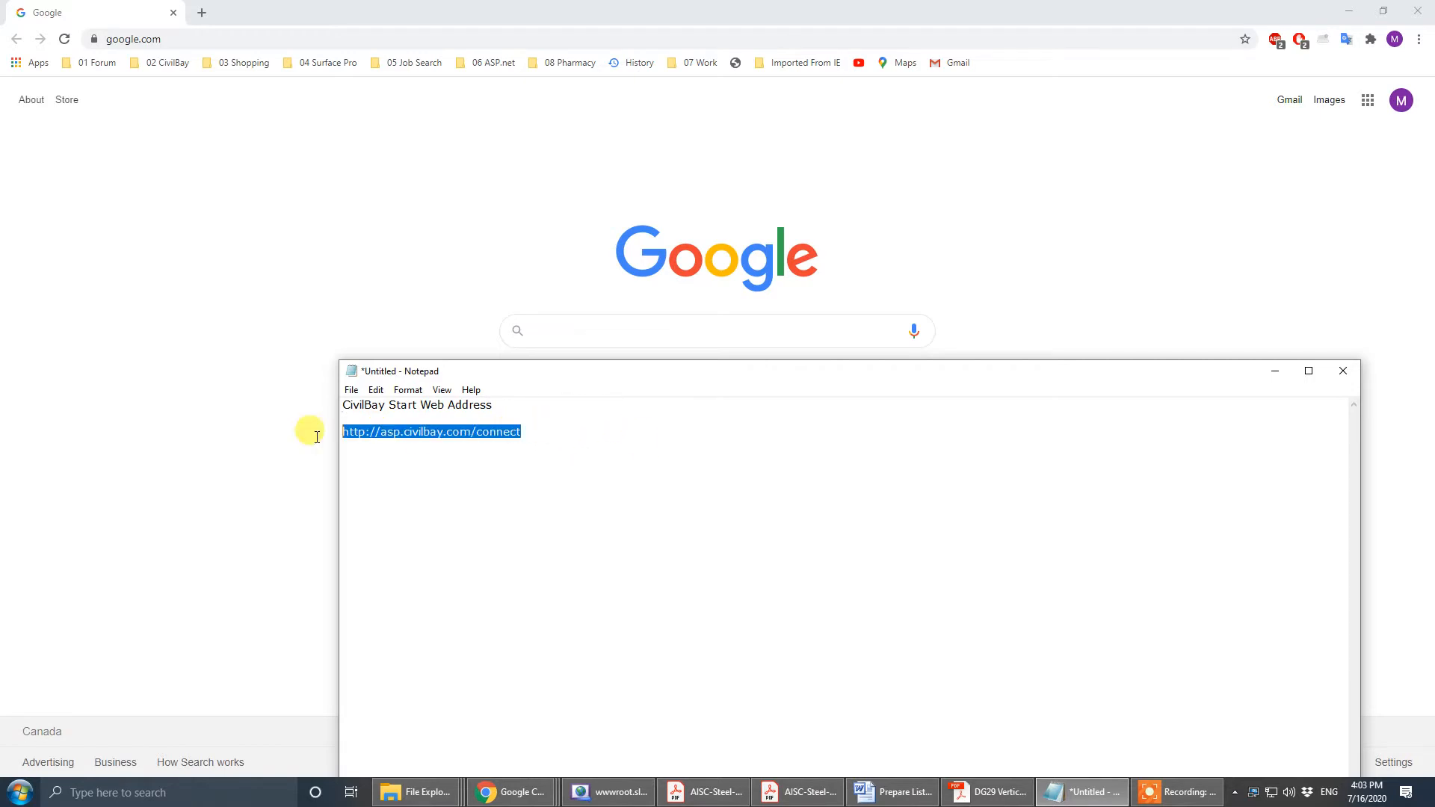
pyautogui.rightClick(373, 433)
pyautogui.click(404, 477)
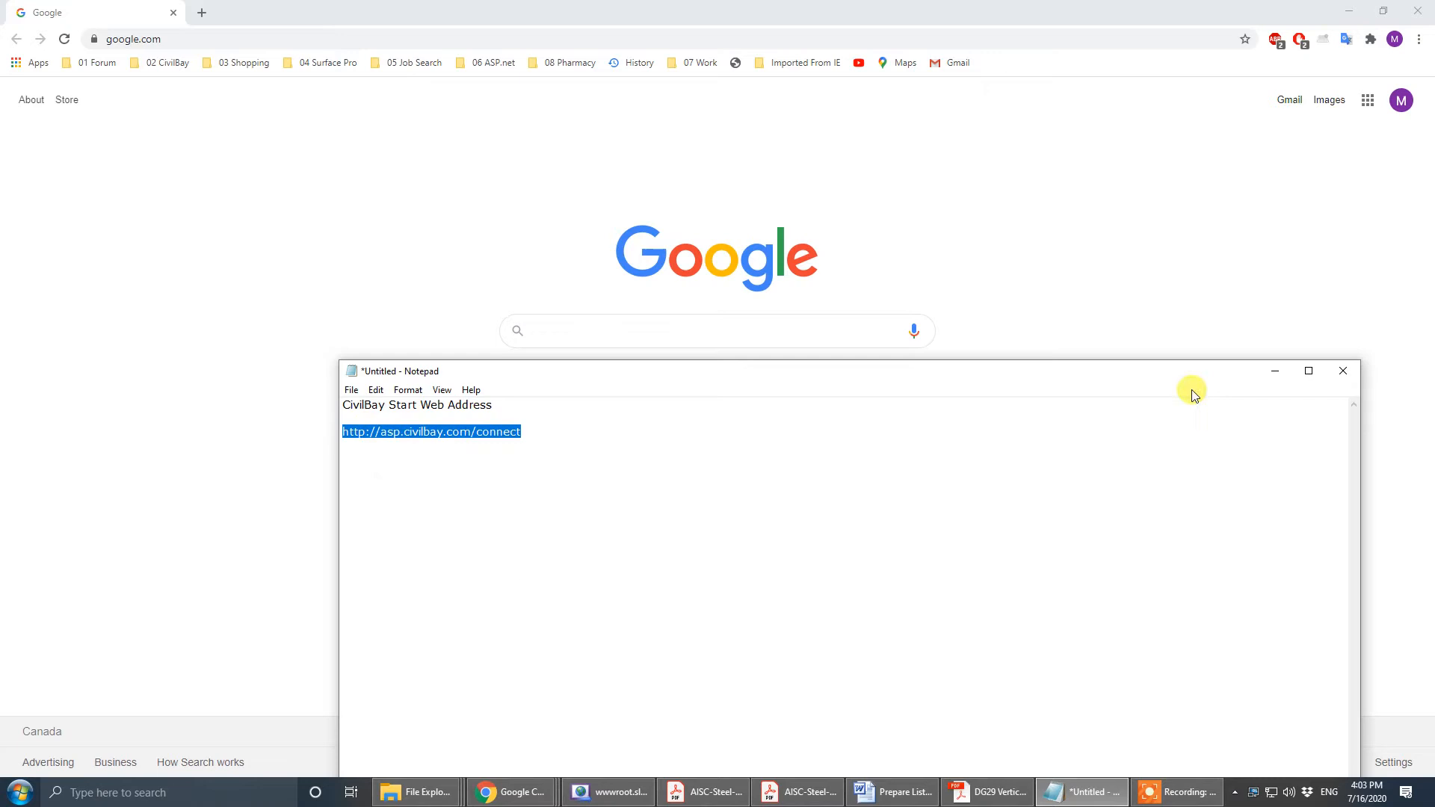
pyautogui.click(1274, 372)
pyautogui.click(142, 38)
pyautogui.rightClick(151, 44)
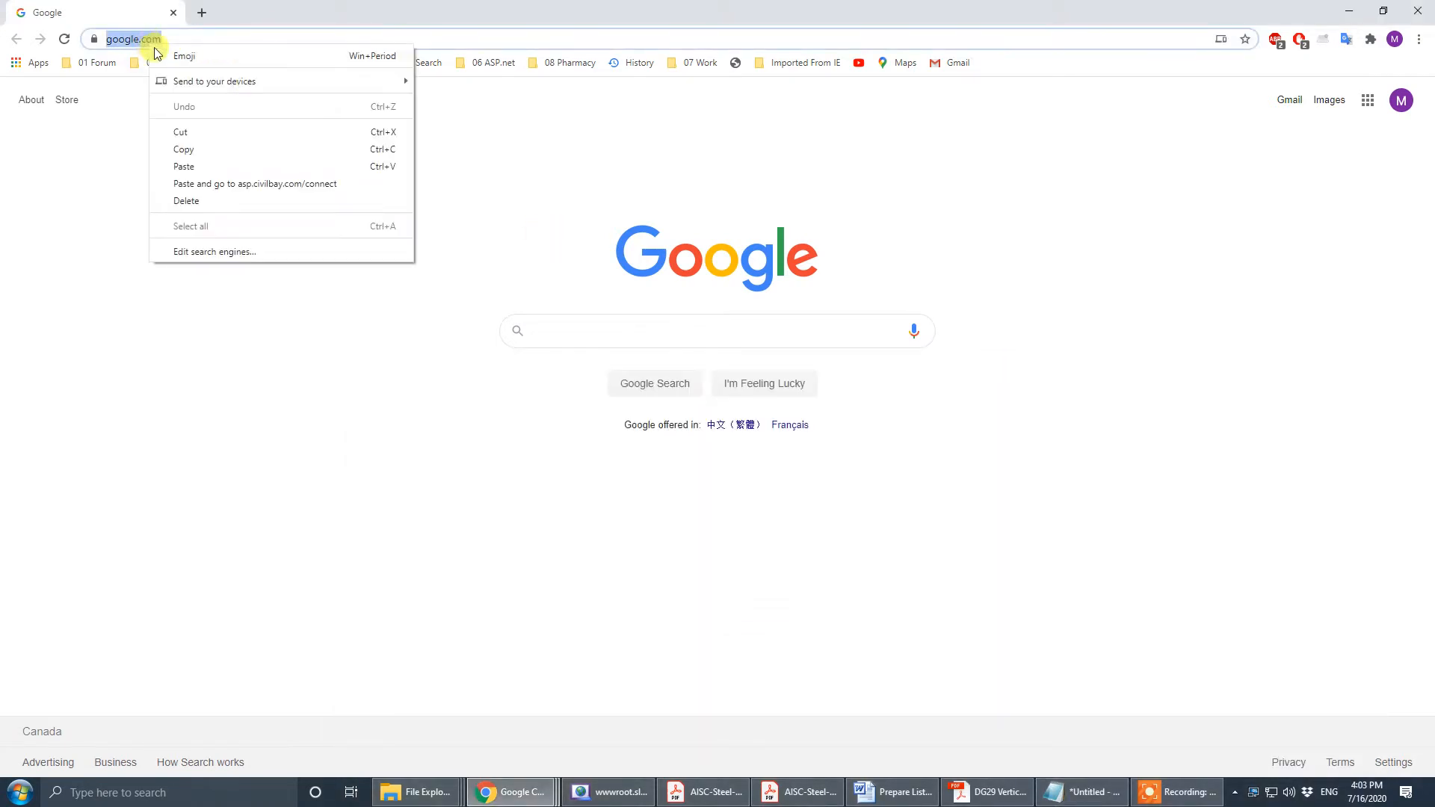
pyautogui.click(199, 166)
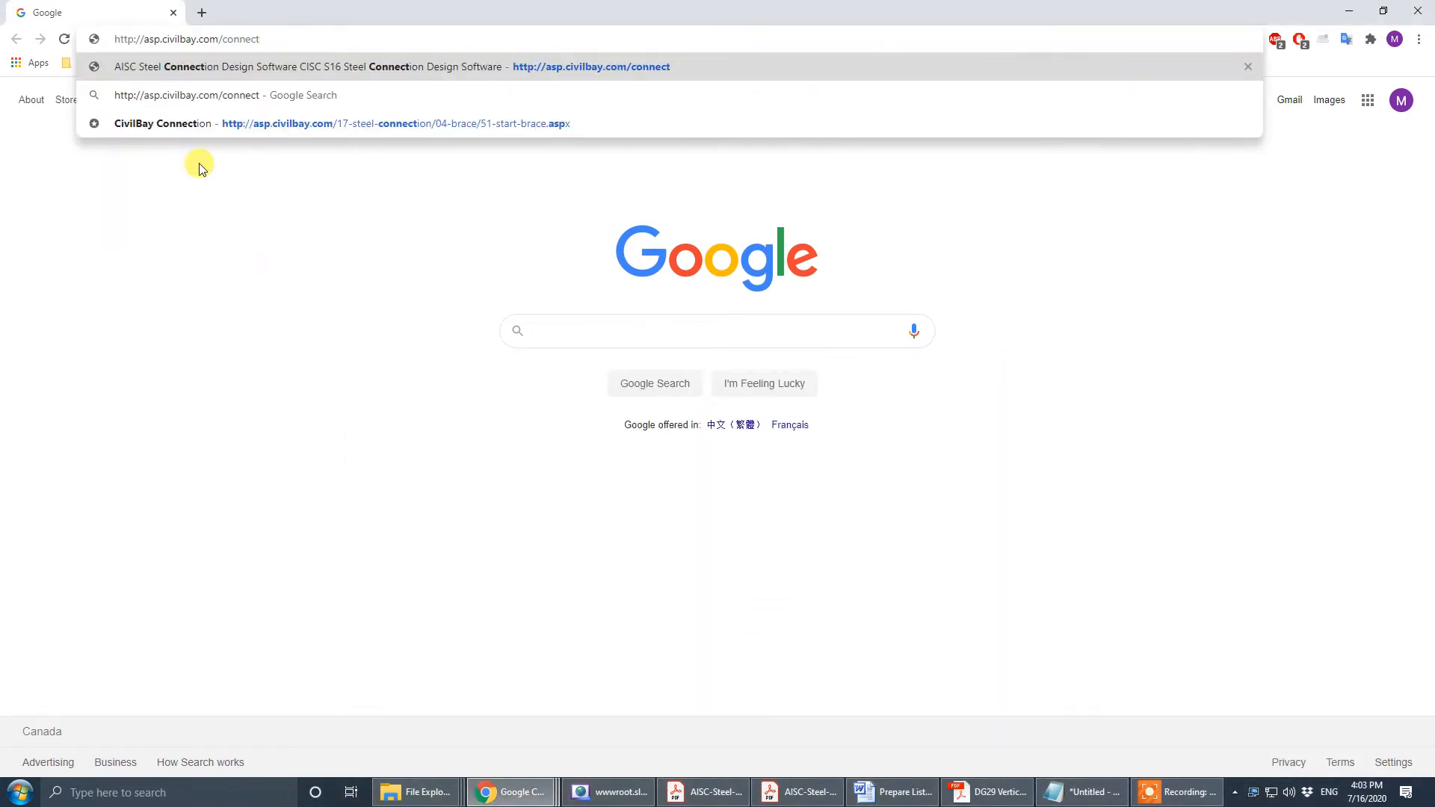
pyautogui.press('Return')
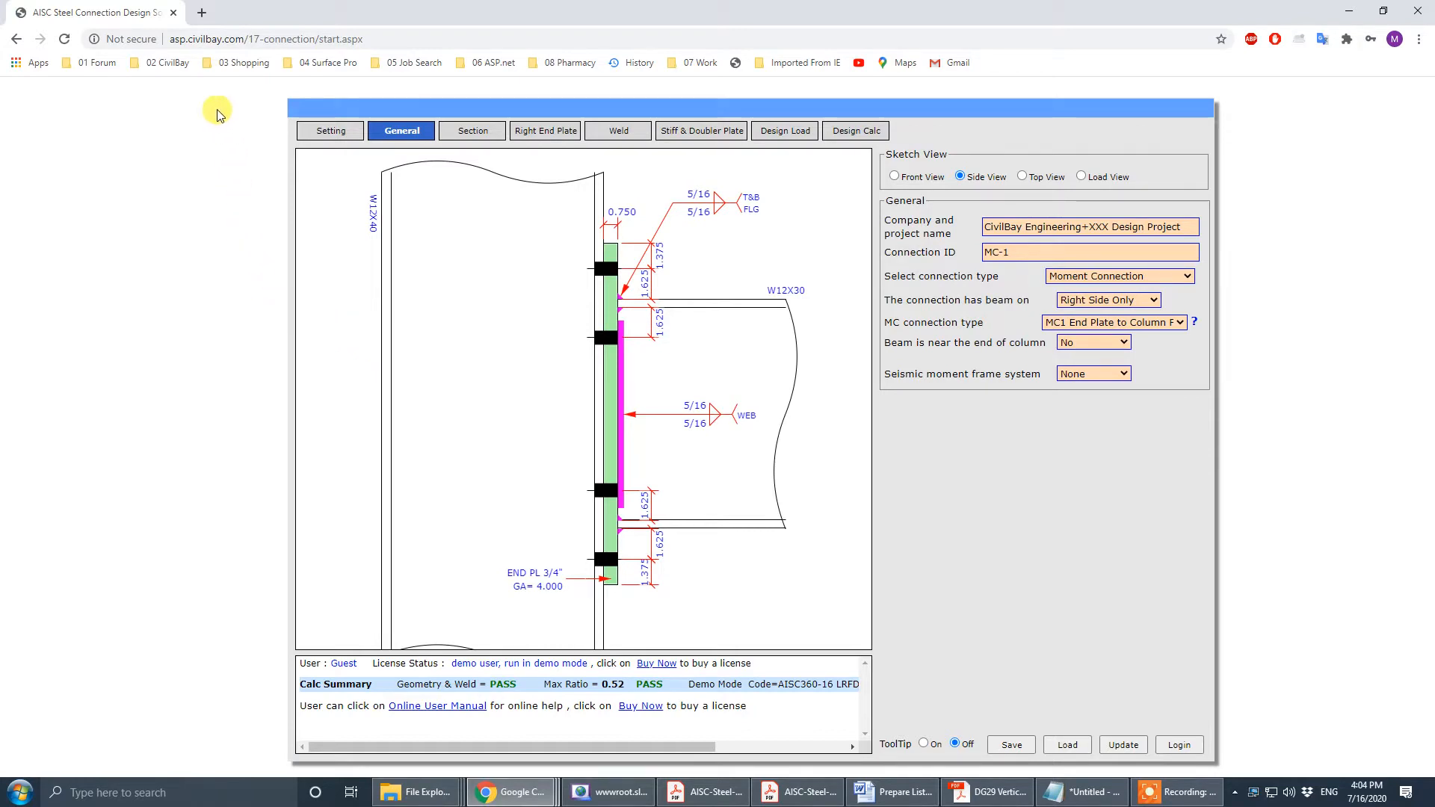
# - Check the loaded page's address in the browser, and examine the CivilBay start address in the Notepad note again
pyautogui.click(382, 38)
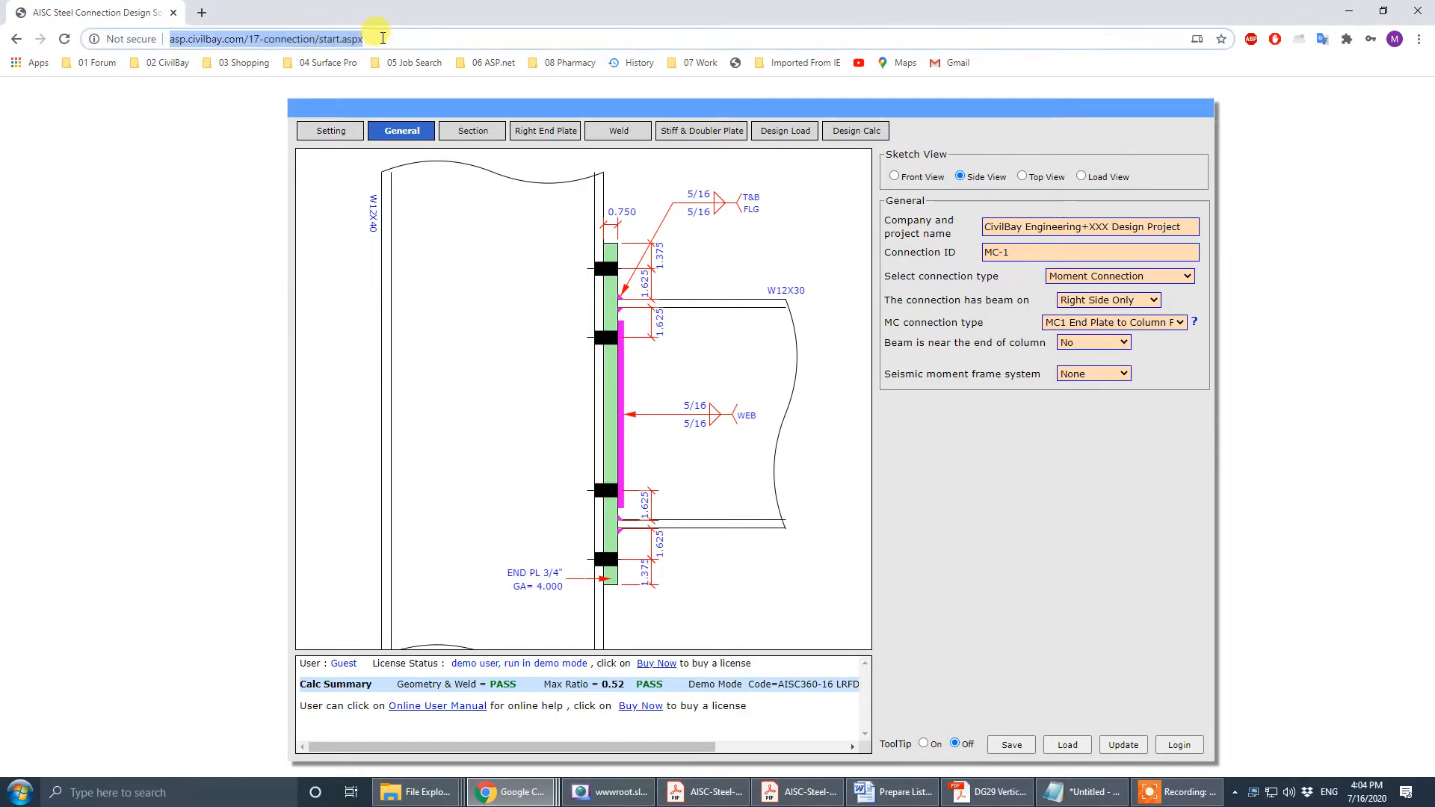
pyautogui.click(1082, 791)
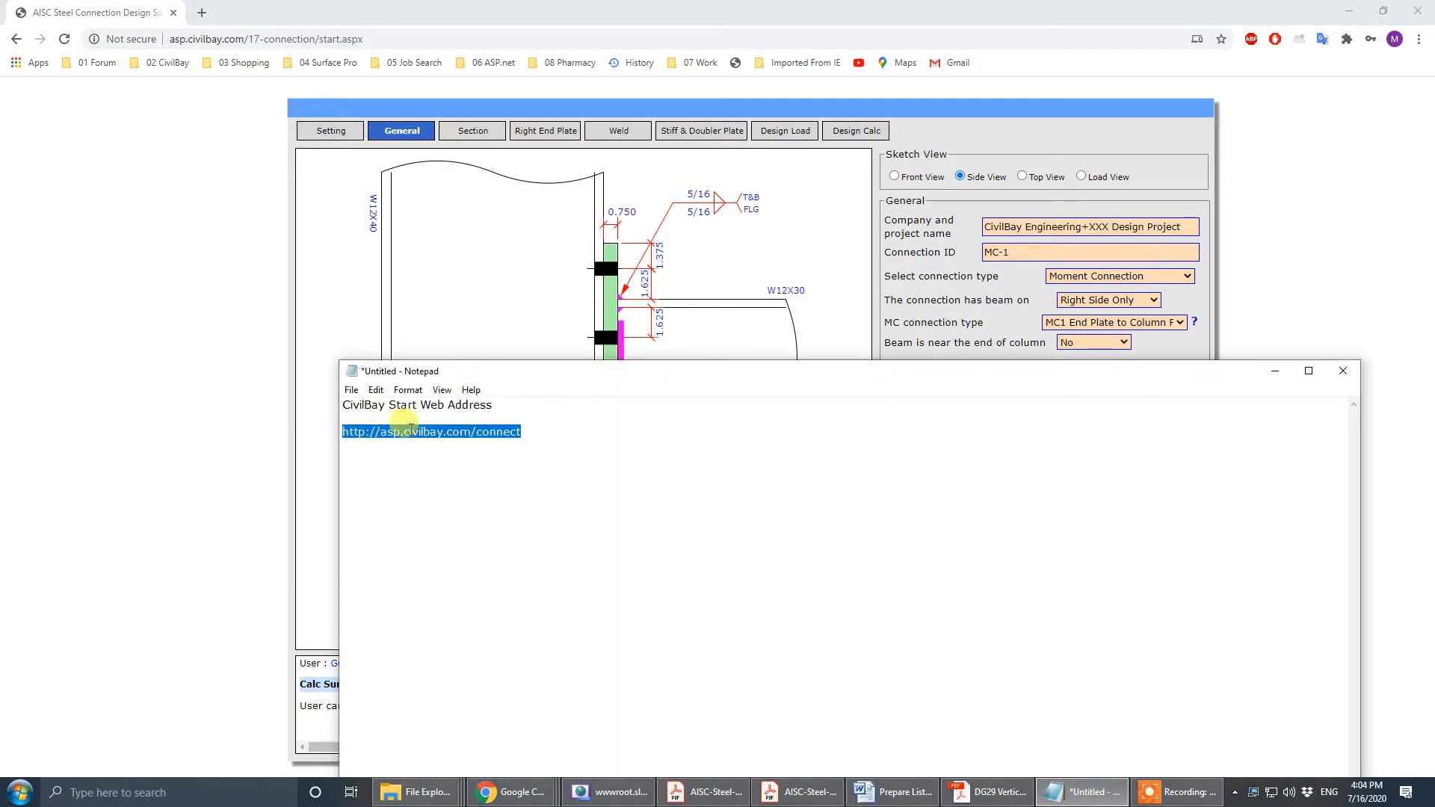
pyautogui.moveTo(544, 432); pyautogui.dragTo(307, 430)
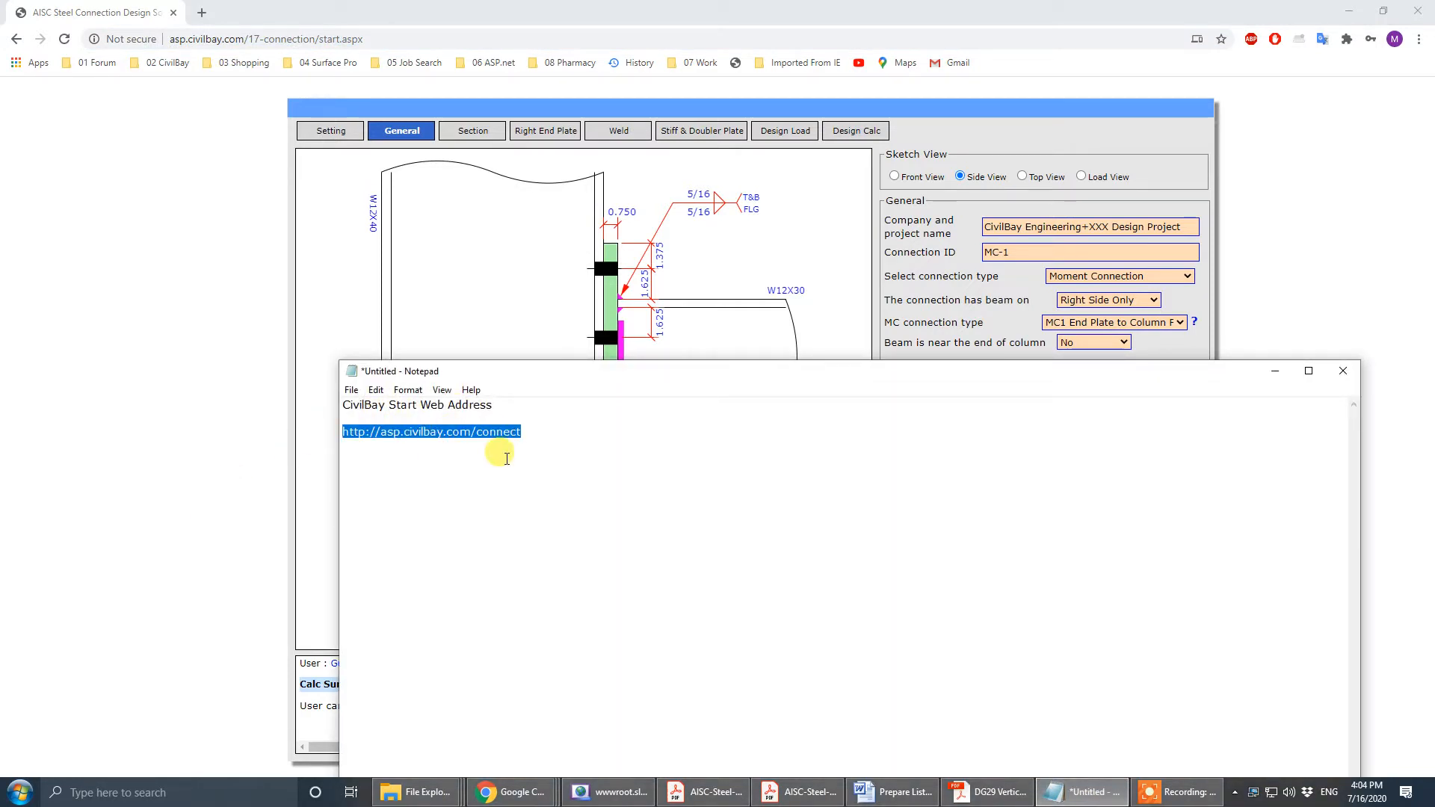
pyautogui.click(553, 437)
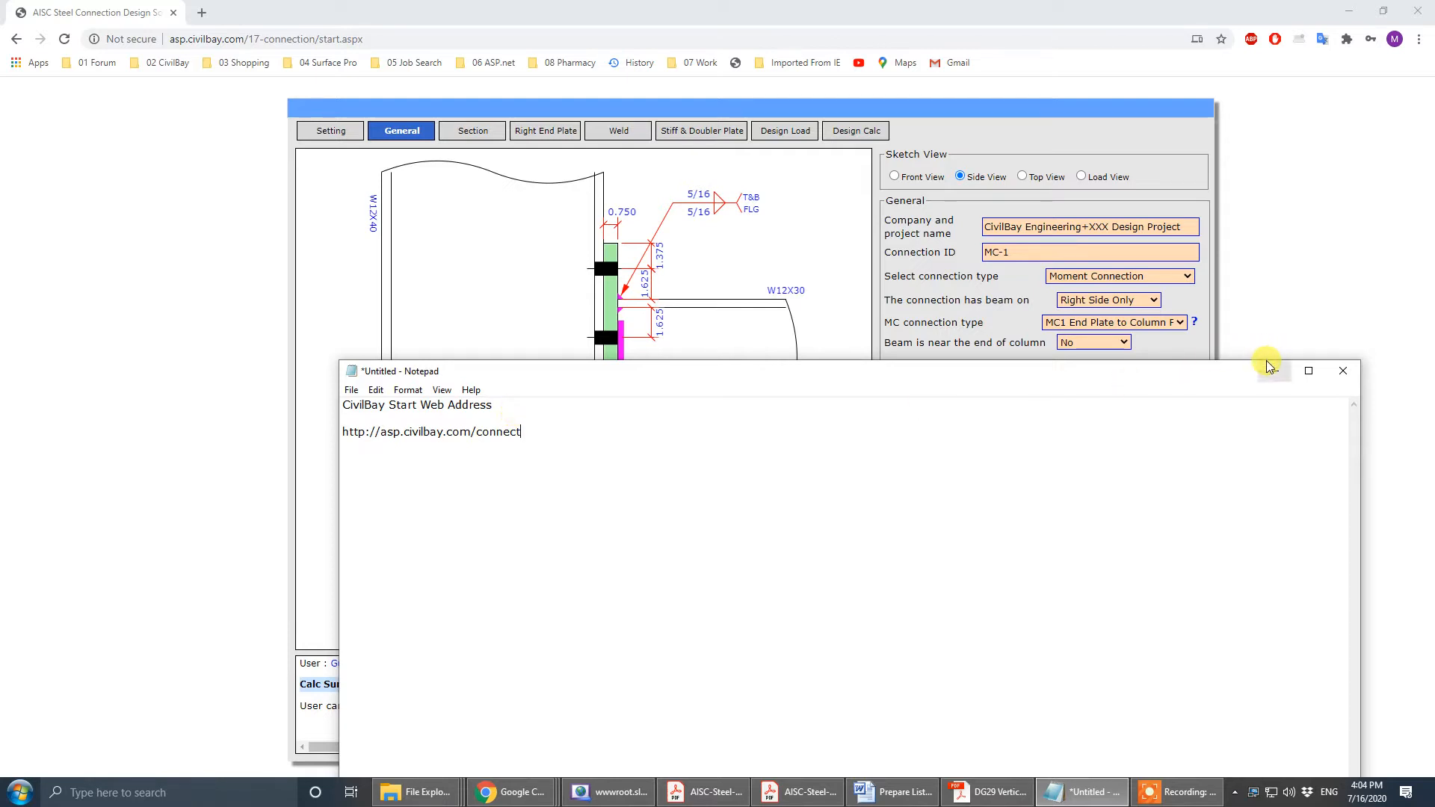
pyautogui.moveTo(546, 431); pyautogui.dragTo(342, 434)
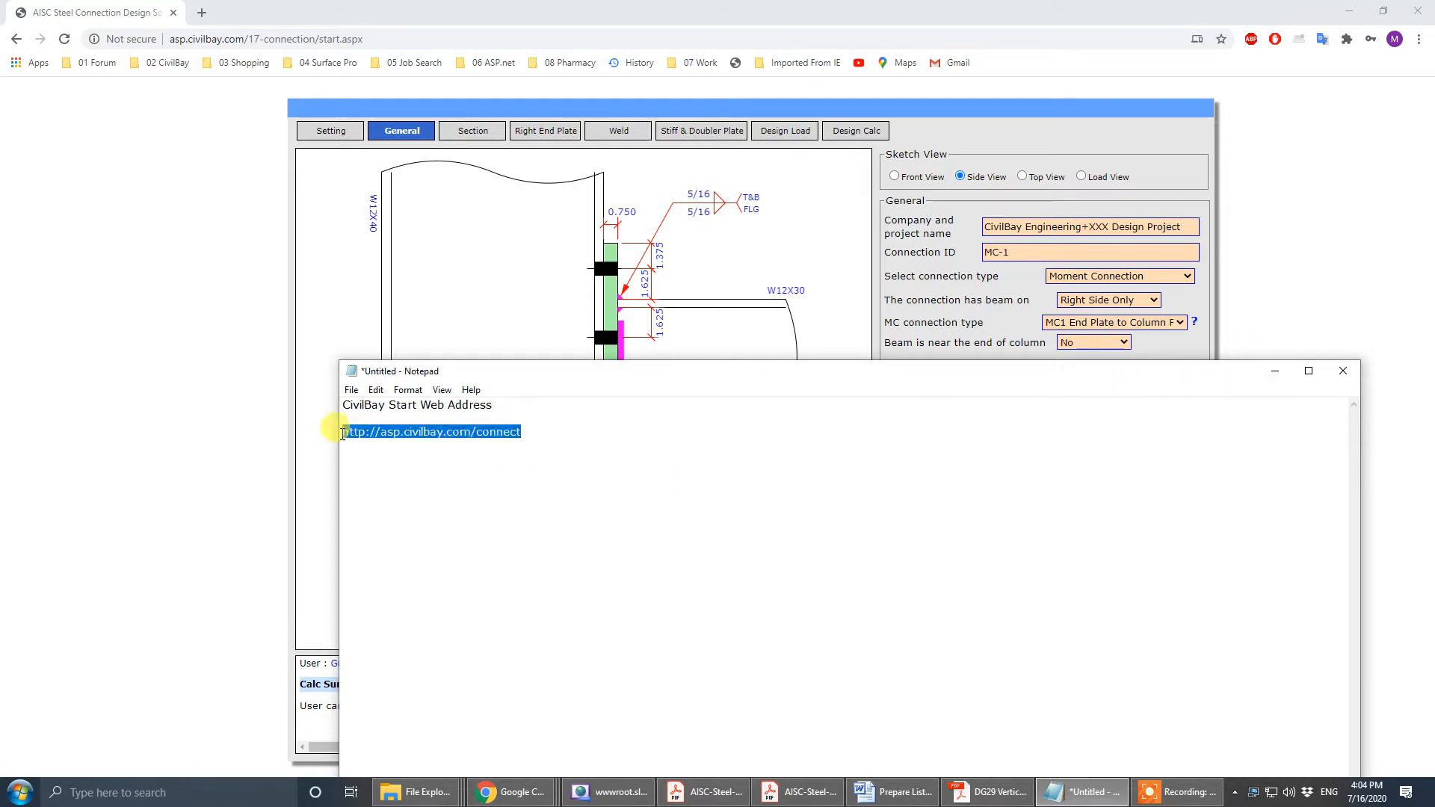
pyautogui.click(397, 437)
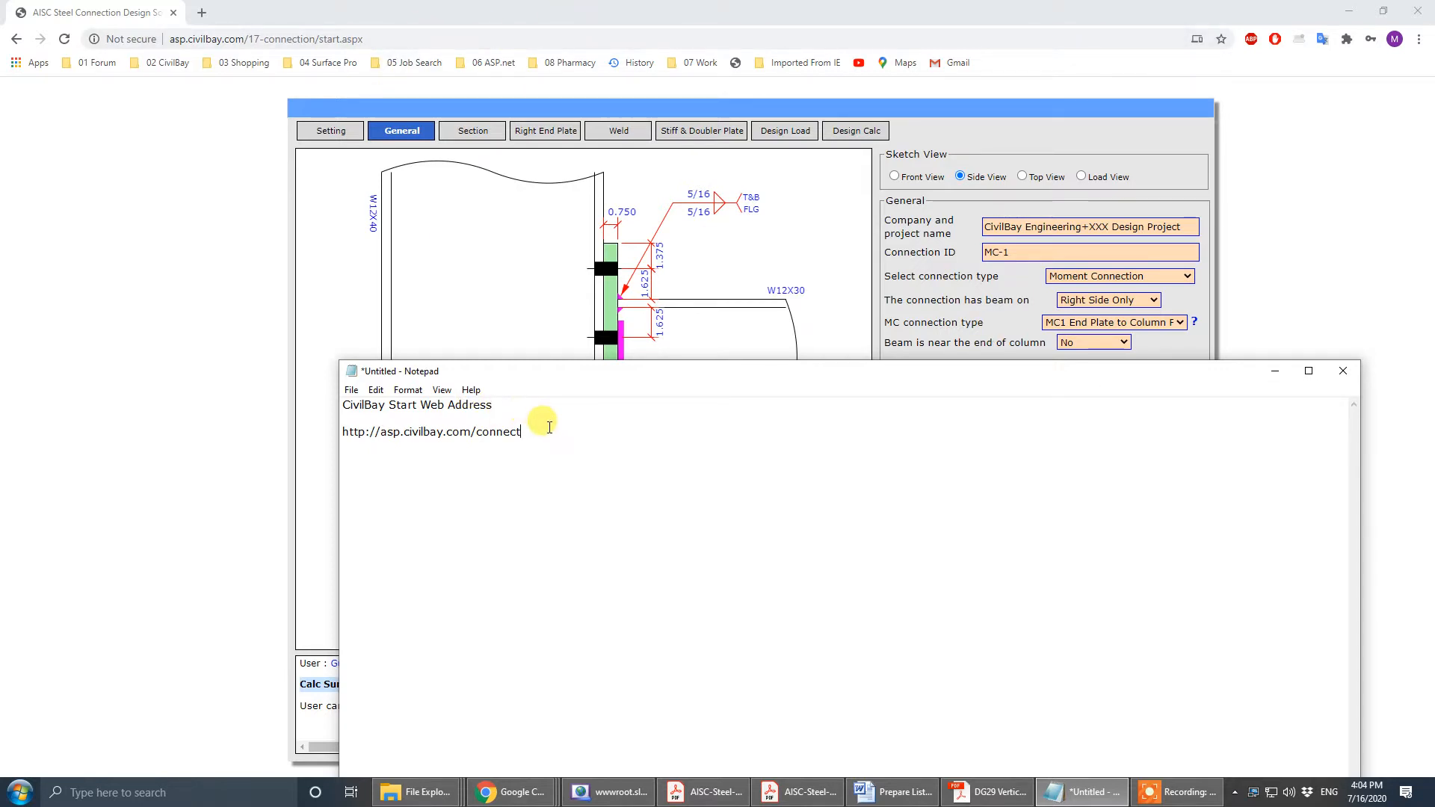
pyautogui.moveTo(549, 427); pyautogui.dragTo(308, 429)
pyautogui.rightClick(403, 431)
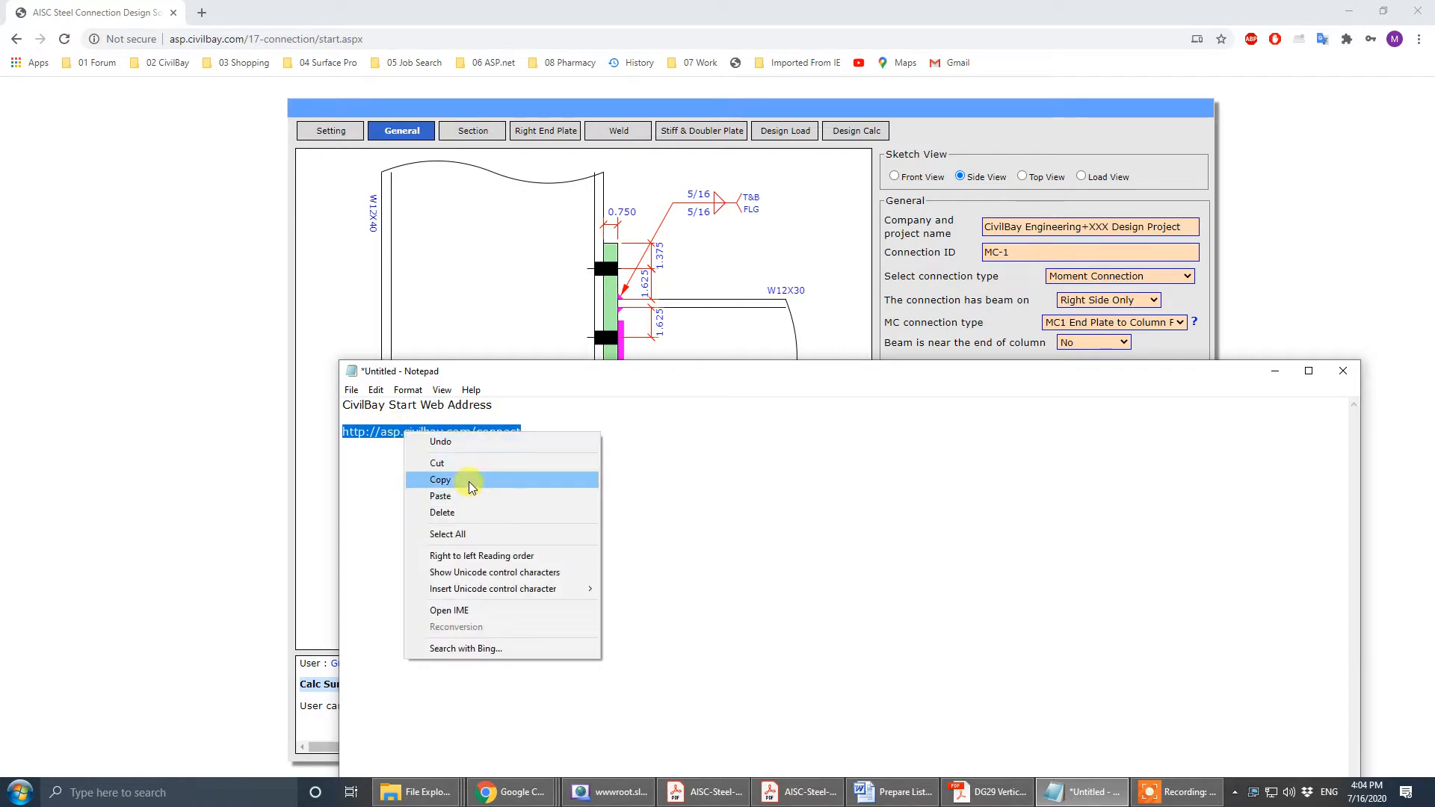
pyautogui.click(440, 480)
# - Open a fresh tab in Chrome and close the tab holding the already loaded CivilBay page
pyautogui.click(378, 39)
pyautogui.moveTo(366, 38); pyautogui.dragTo(155, 47)
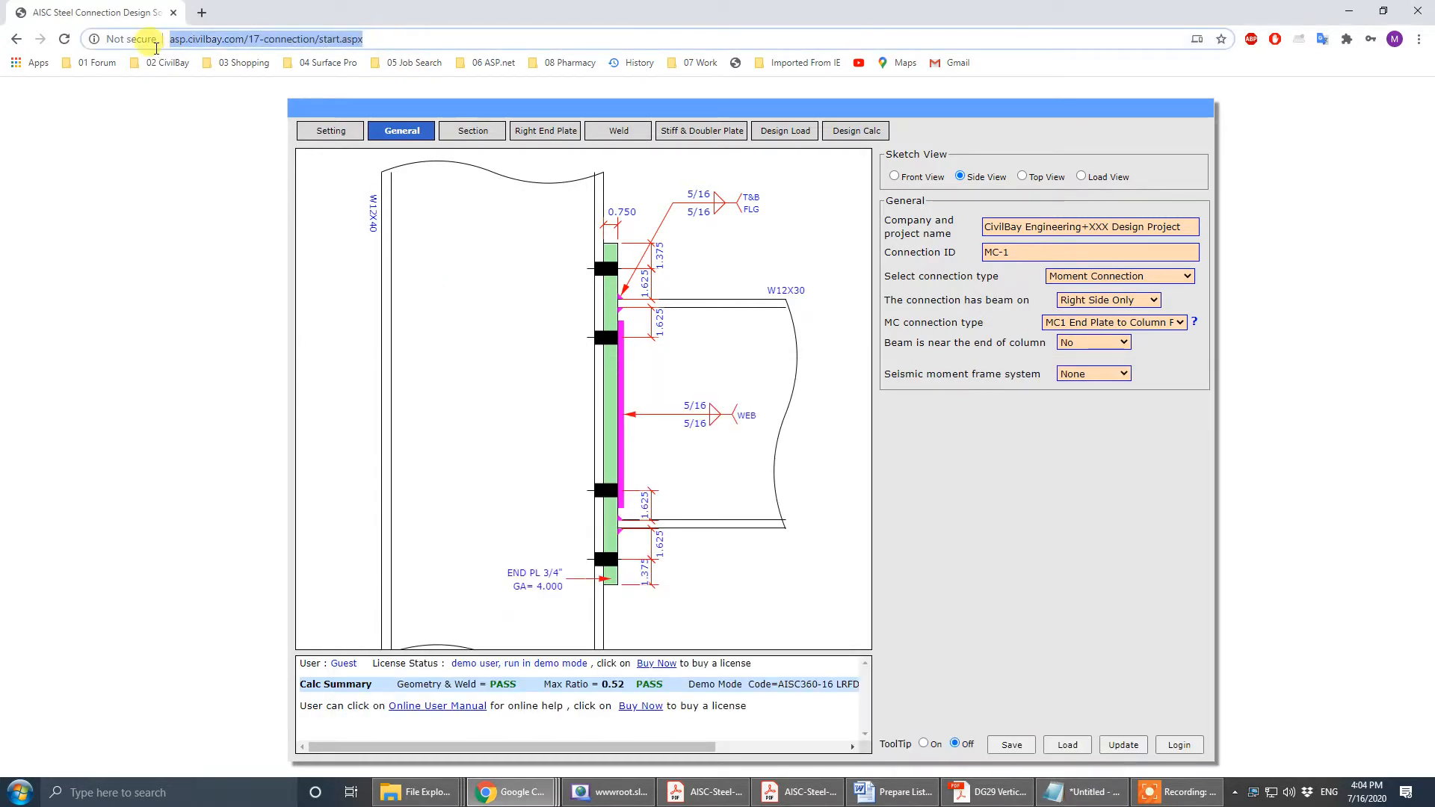
pyautogui.rightClick(204, 39)
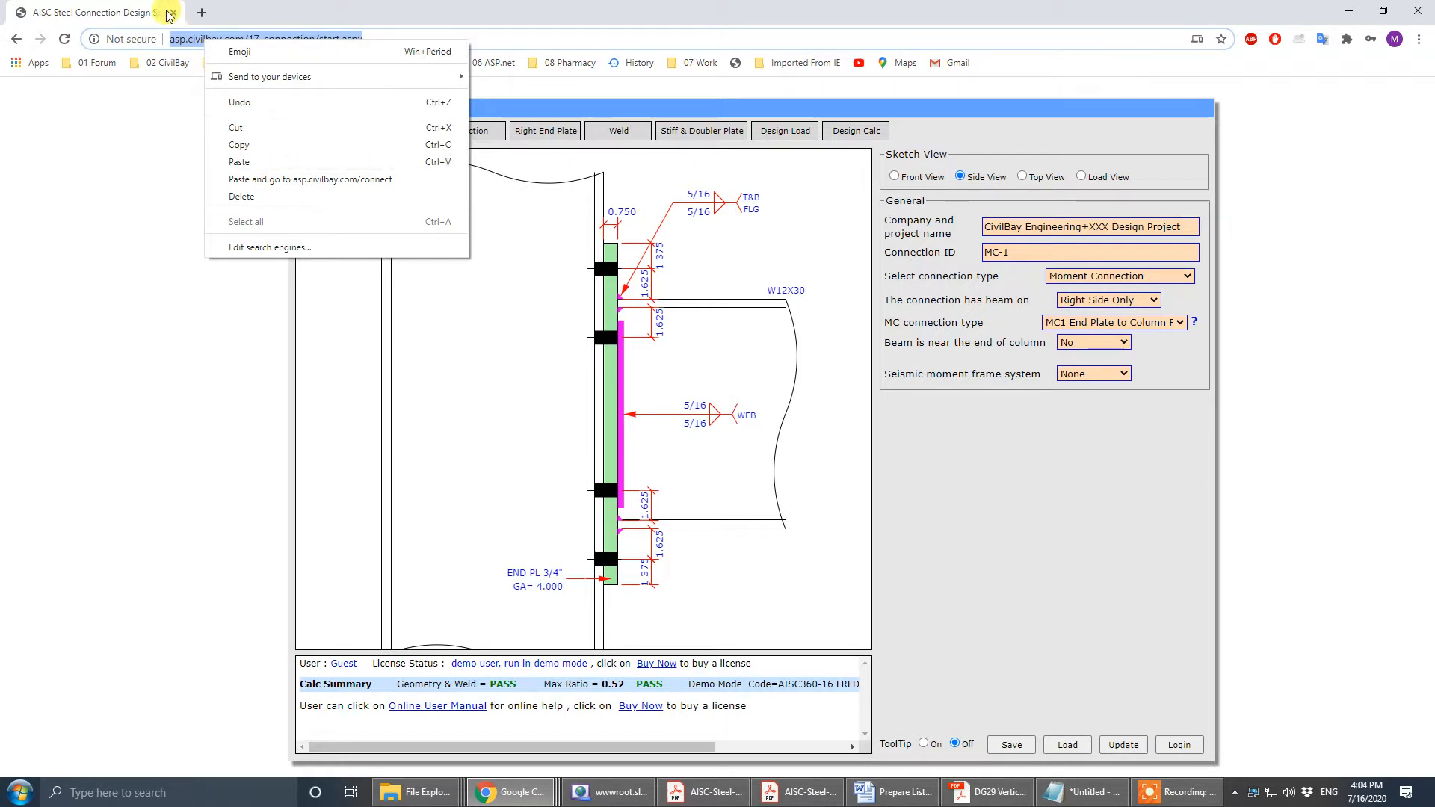
pyautogui.click(199, 14)
pyautogui.click(174, 13)
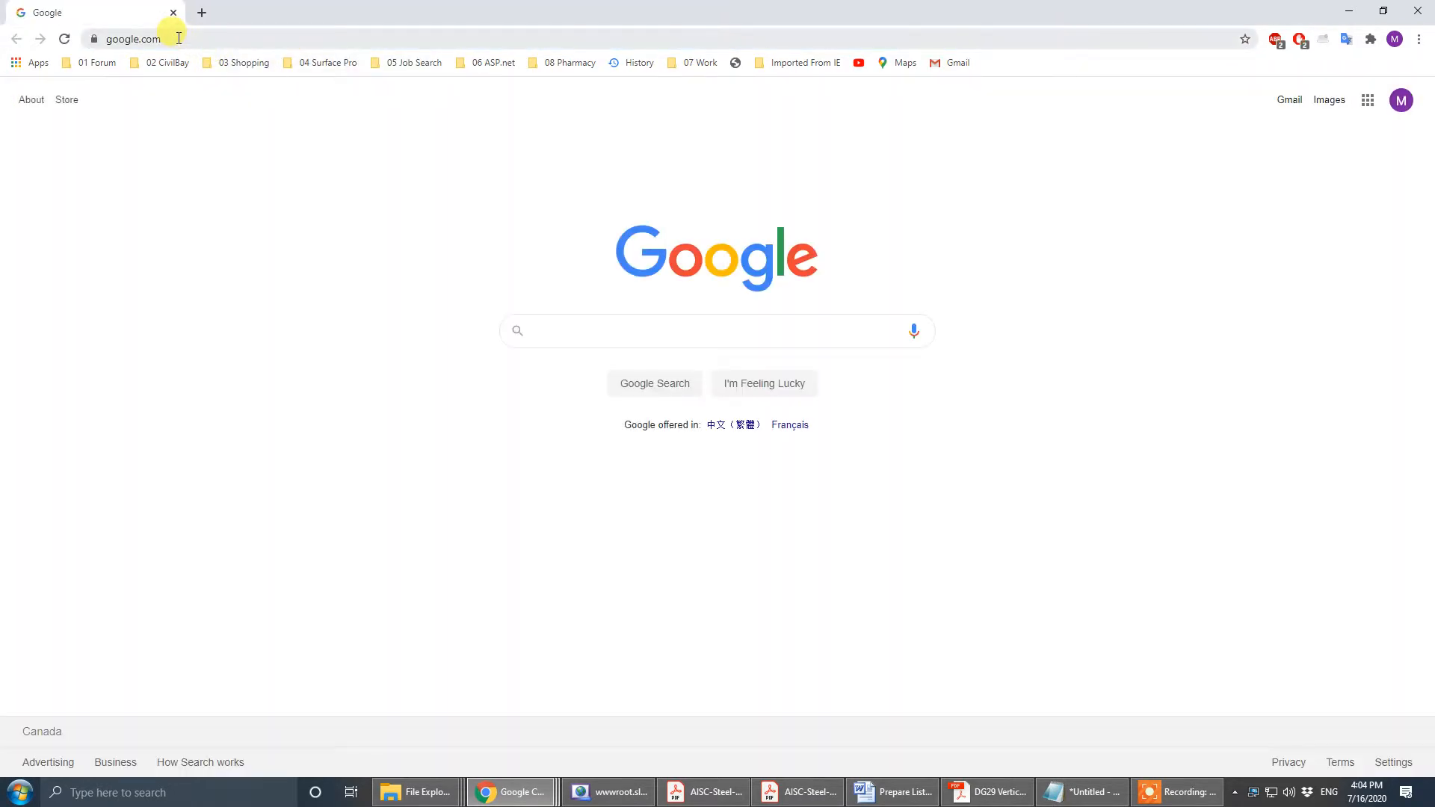
pyautogui.click(148, 39)
pyautogui.rightClick(145, 40)
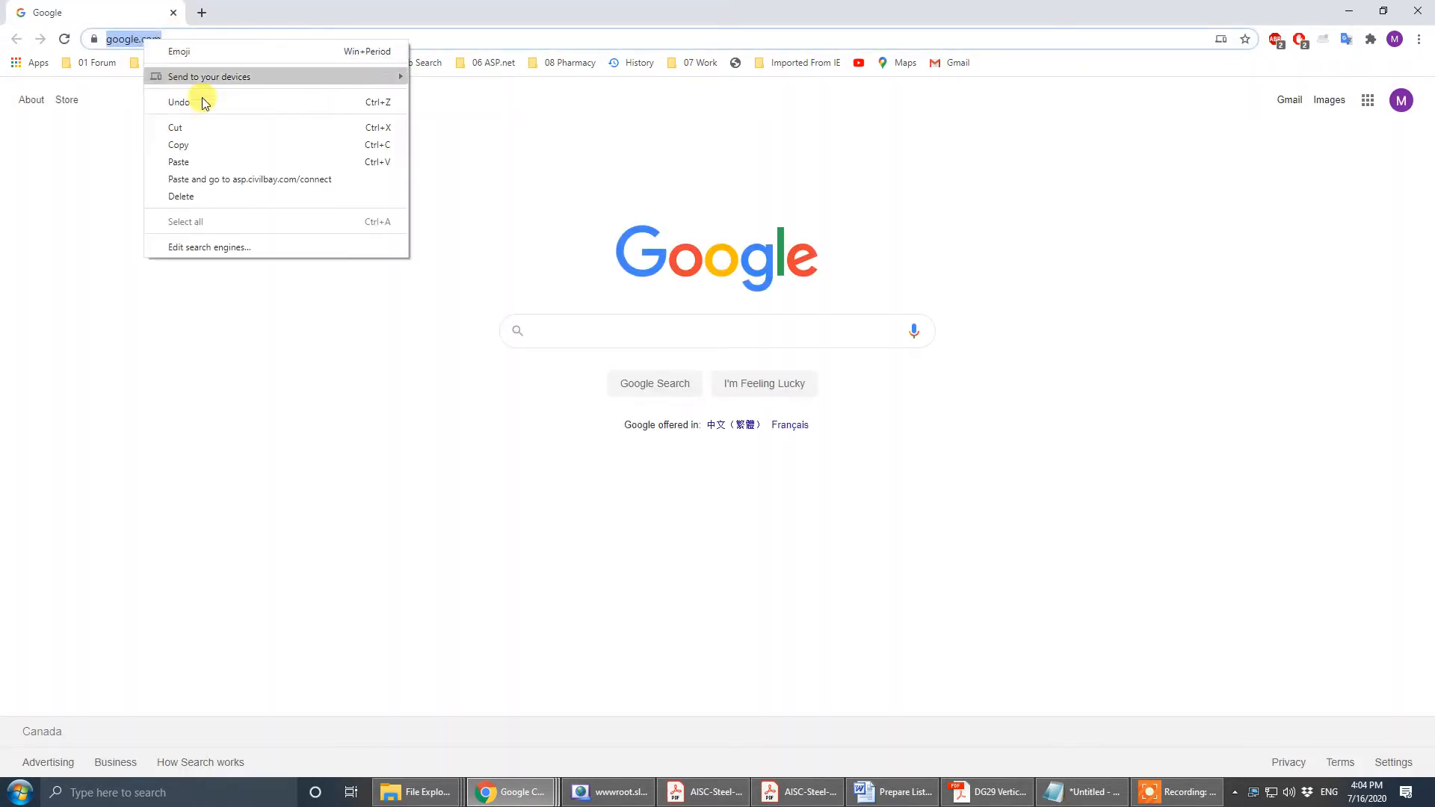
pyautogui.click(224, 163)
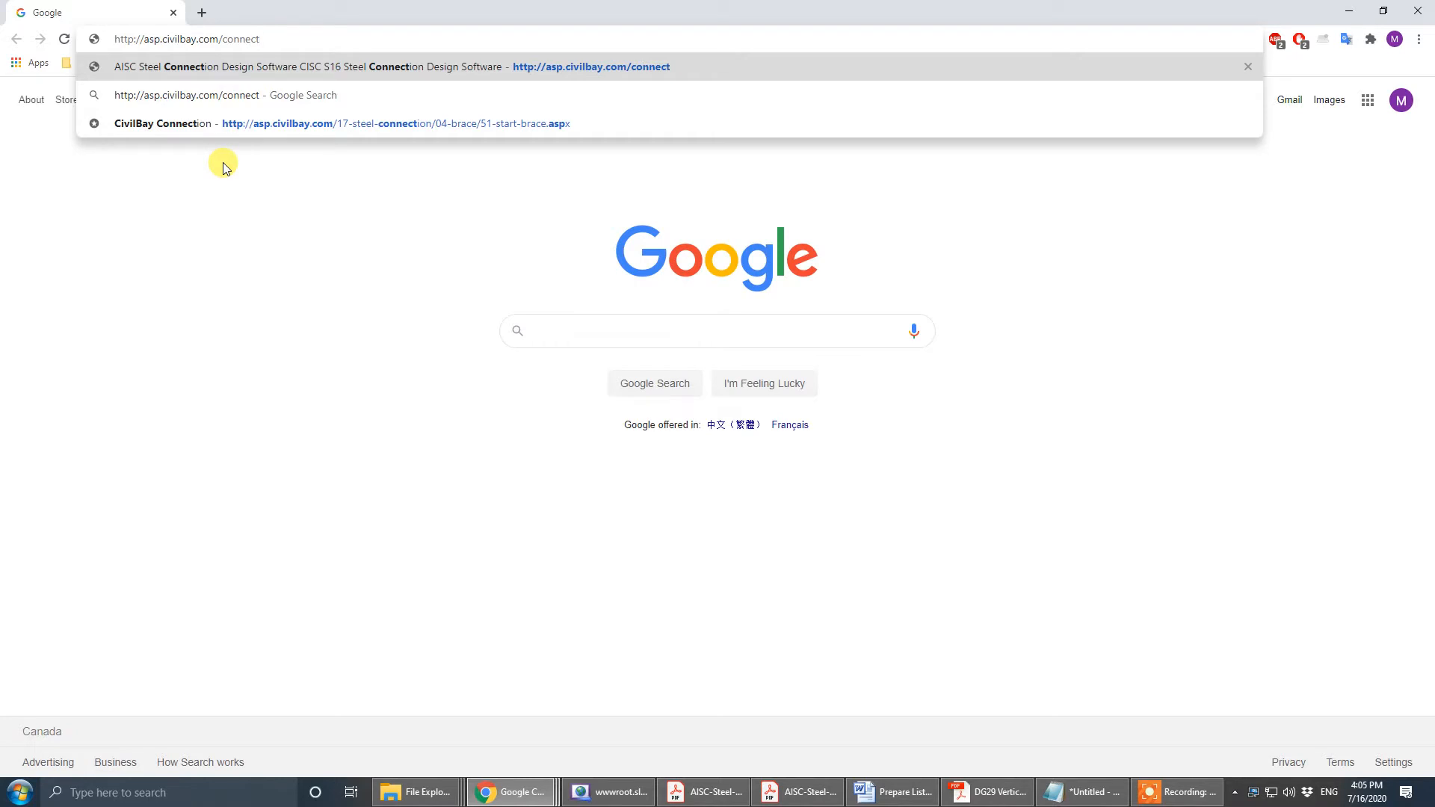
pyautogui.press('Return')
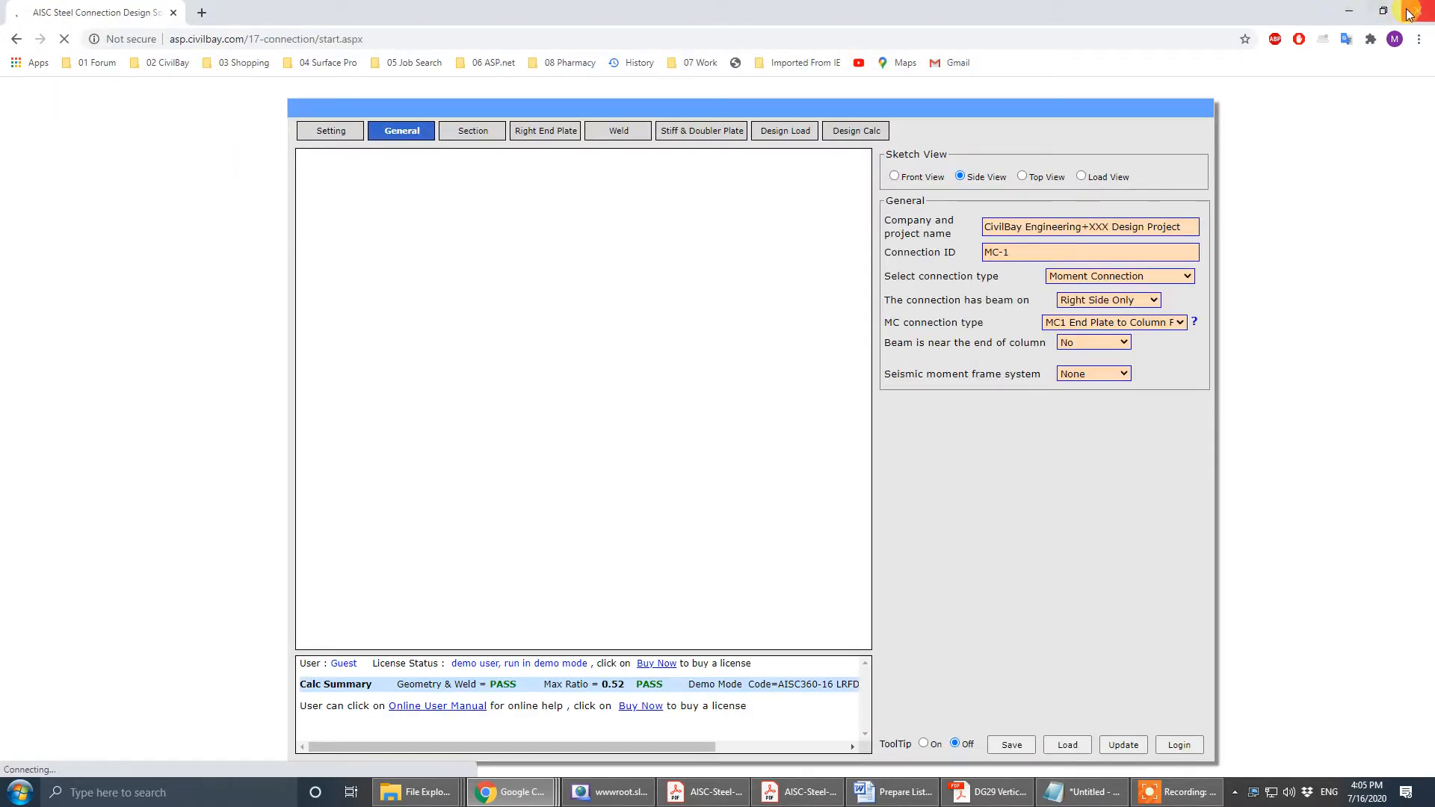
# - Replace the CivilBay page with a fresh browser tab, and close the untitled Notepad note without saving it
pyautogui.click(201, 15)
pyautogui.click(173, 12)
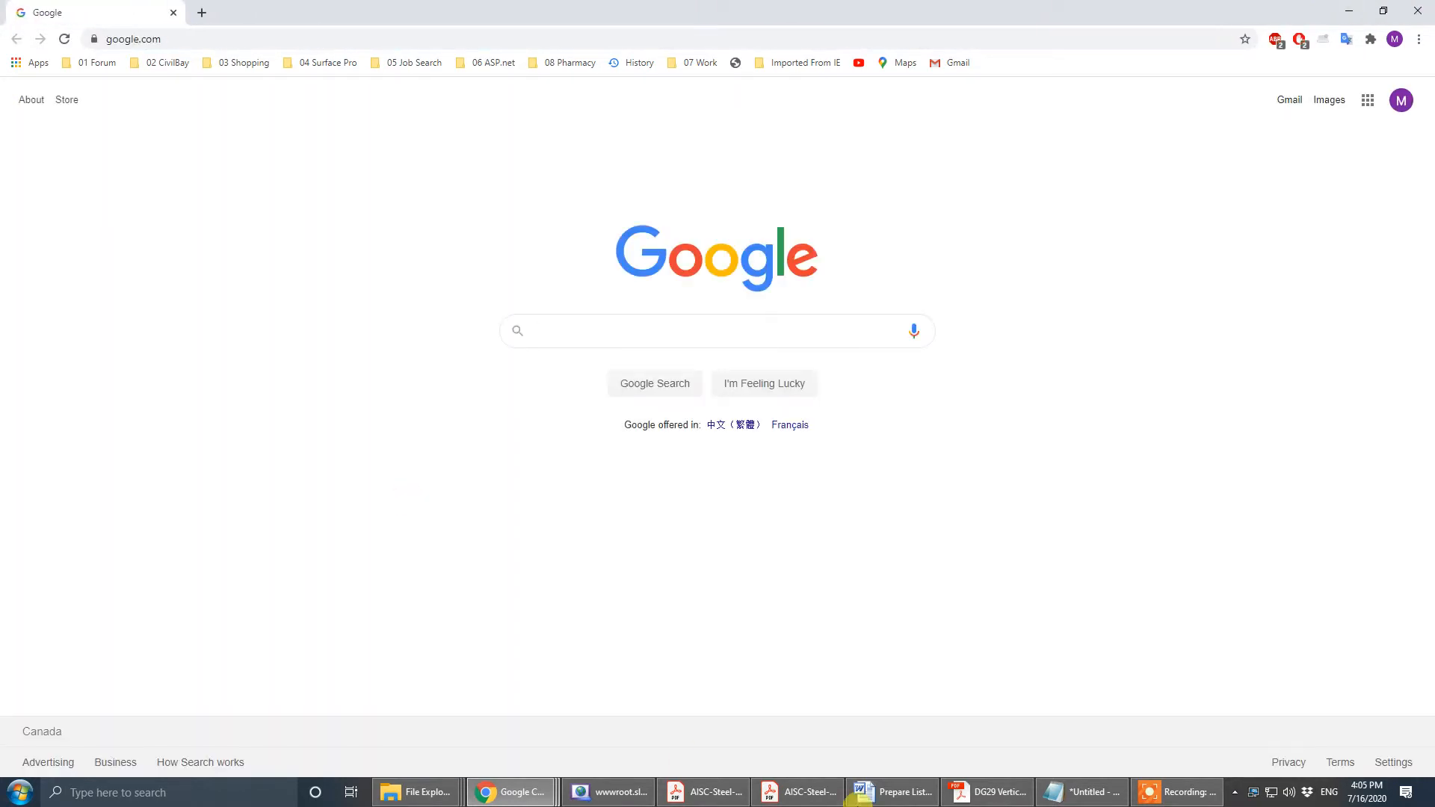
pyautogui.click(1084, 792)
pyautogui.click(1343, 377)
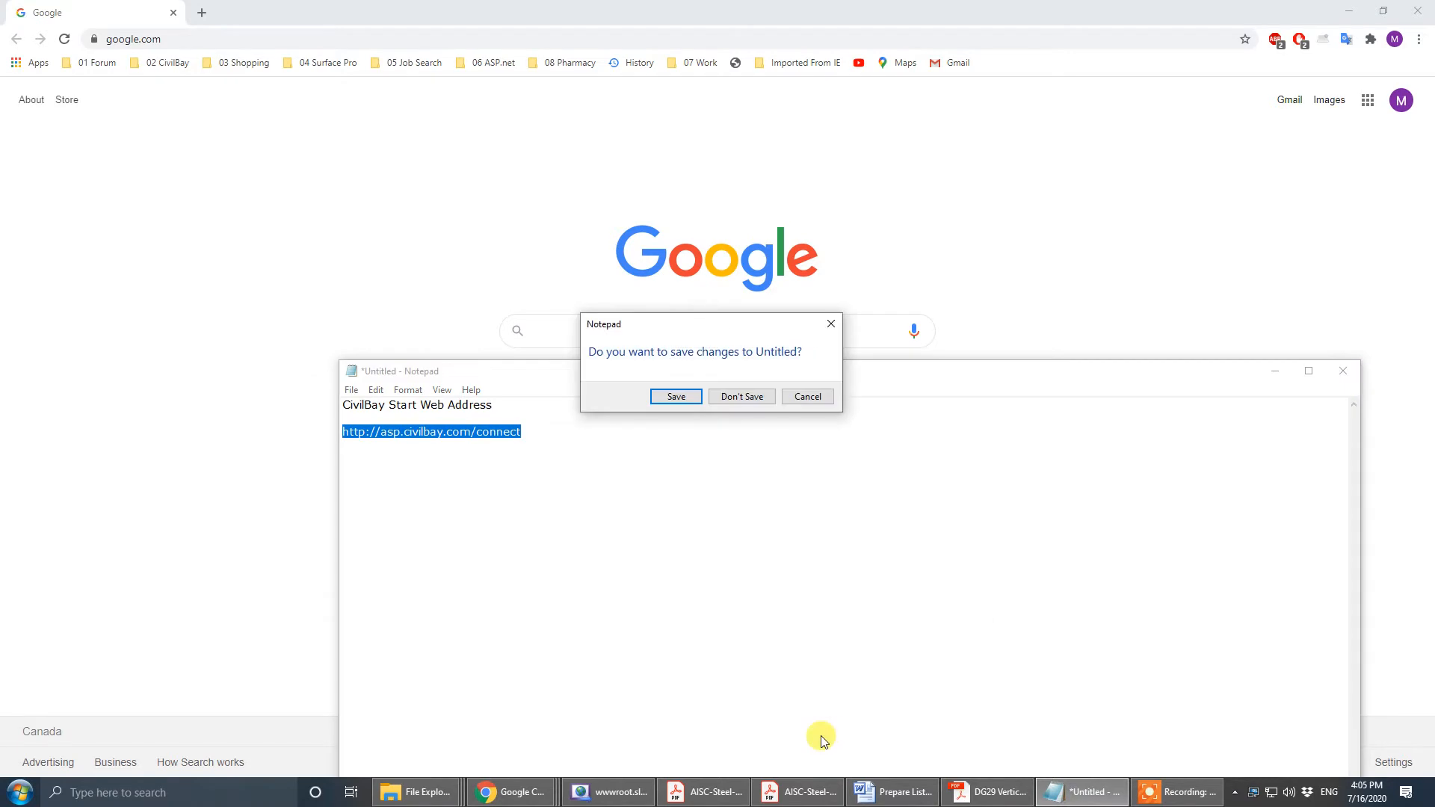
pyautogui.click(747, 397)
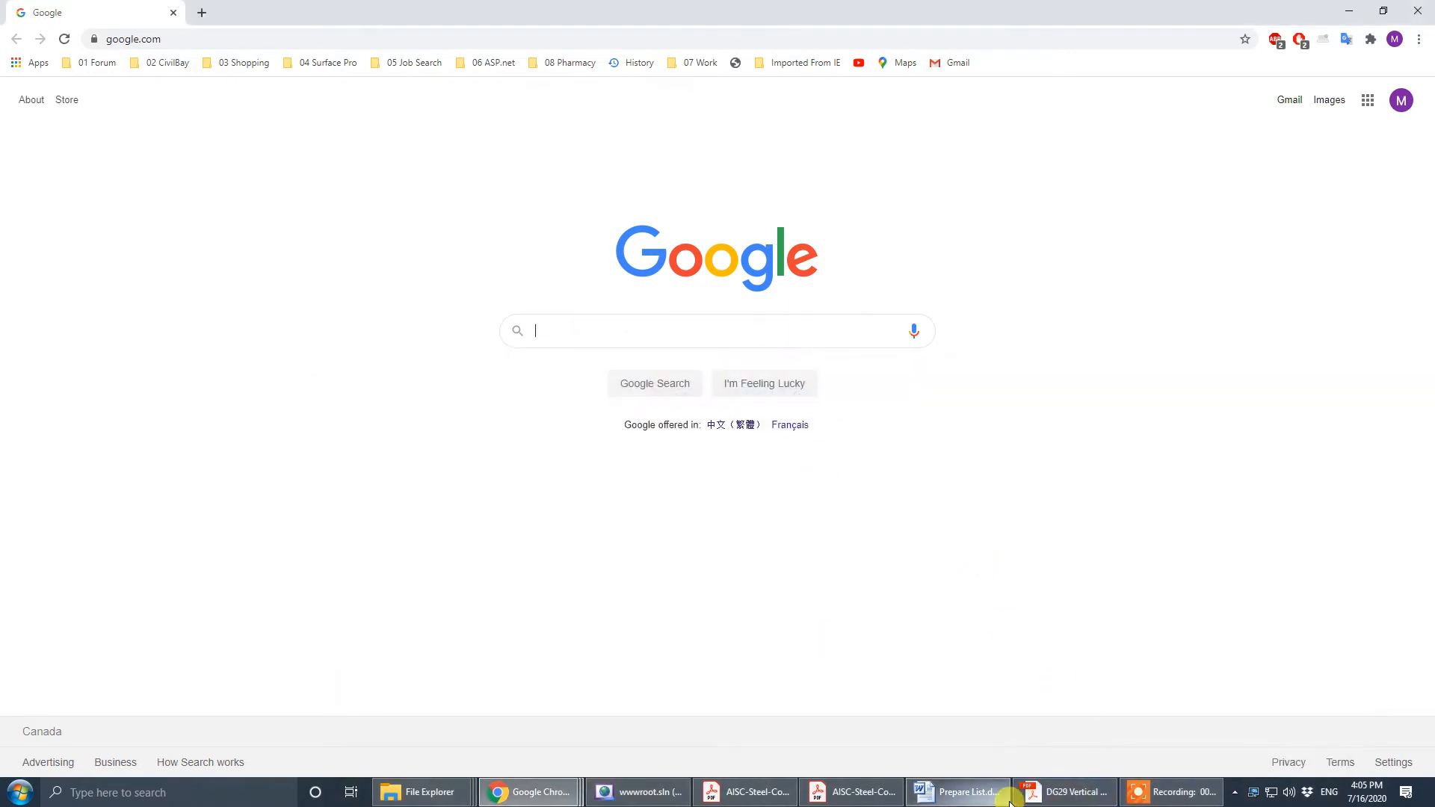
# - Switch to the wwwroot.sln project, open the connection design start page on localhost in Chrome, and close the Google tab beside it
pyautogui.moveTo(830, 798)
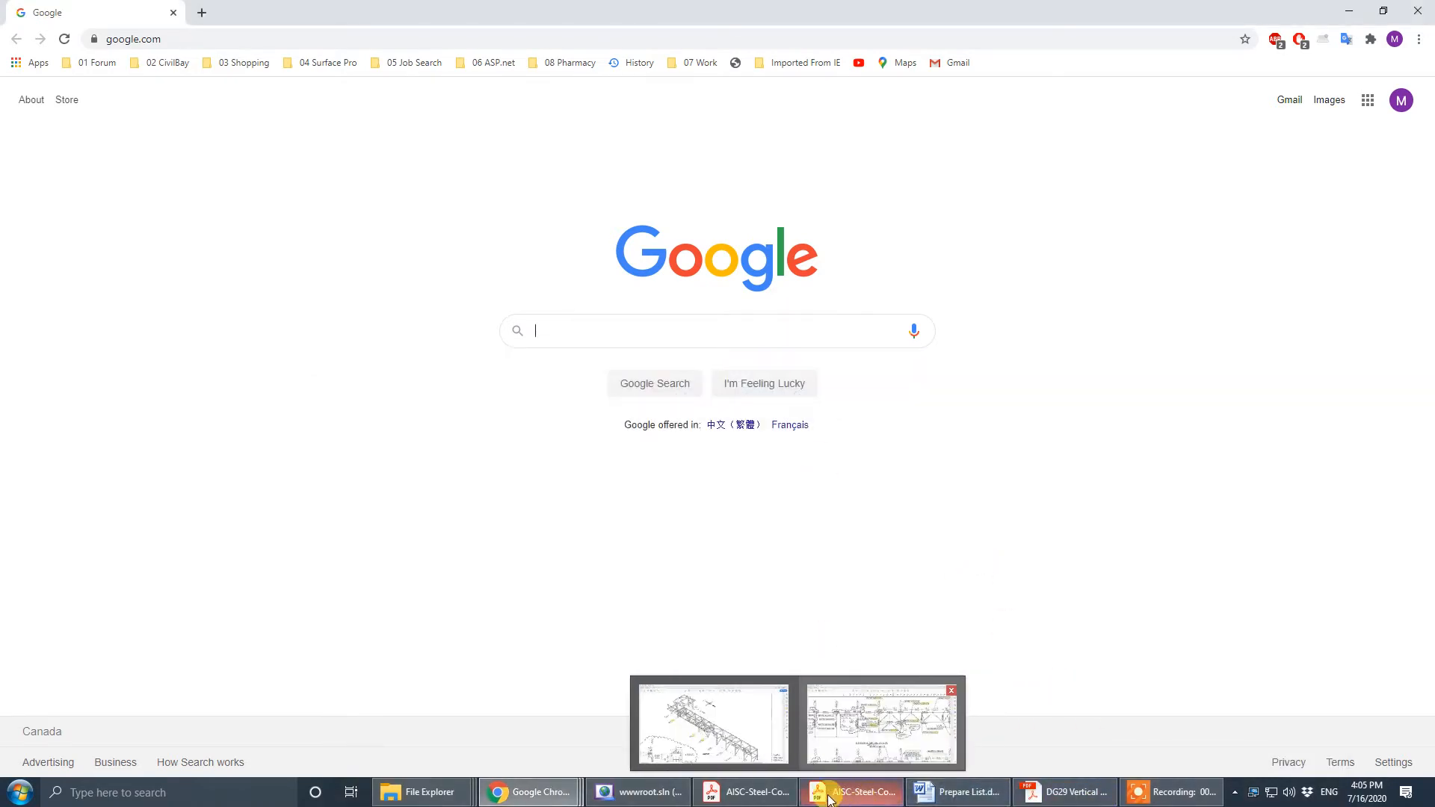
pyautogui.click(640, 792)
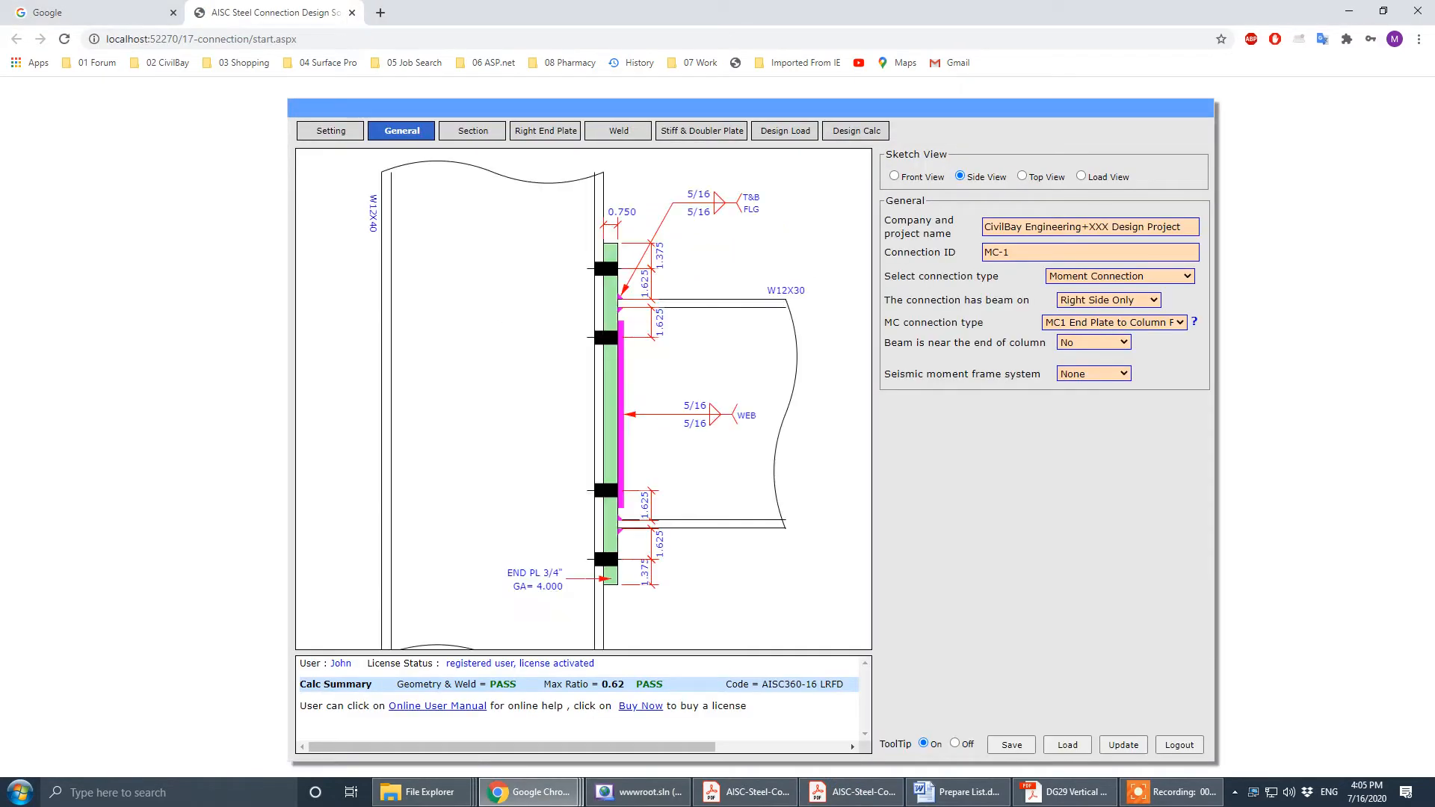
pyautogui.click(172, 13)
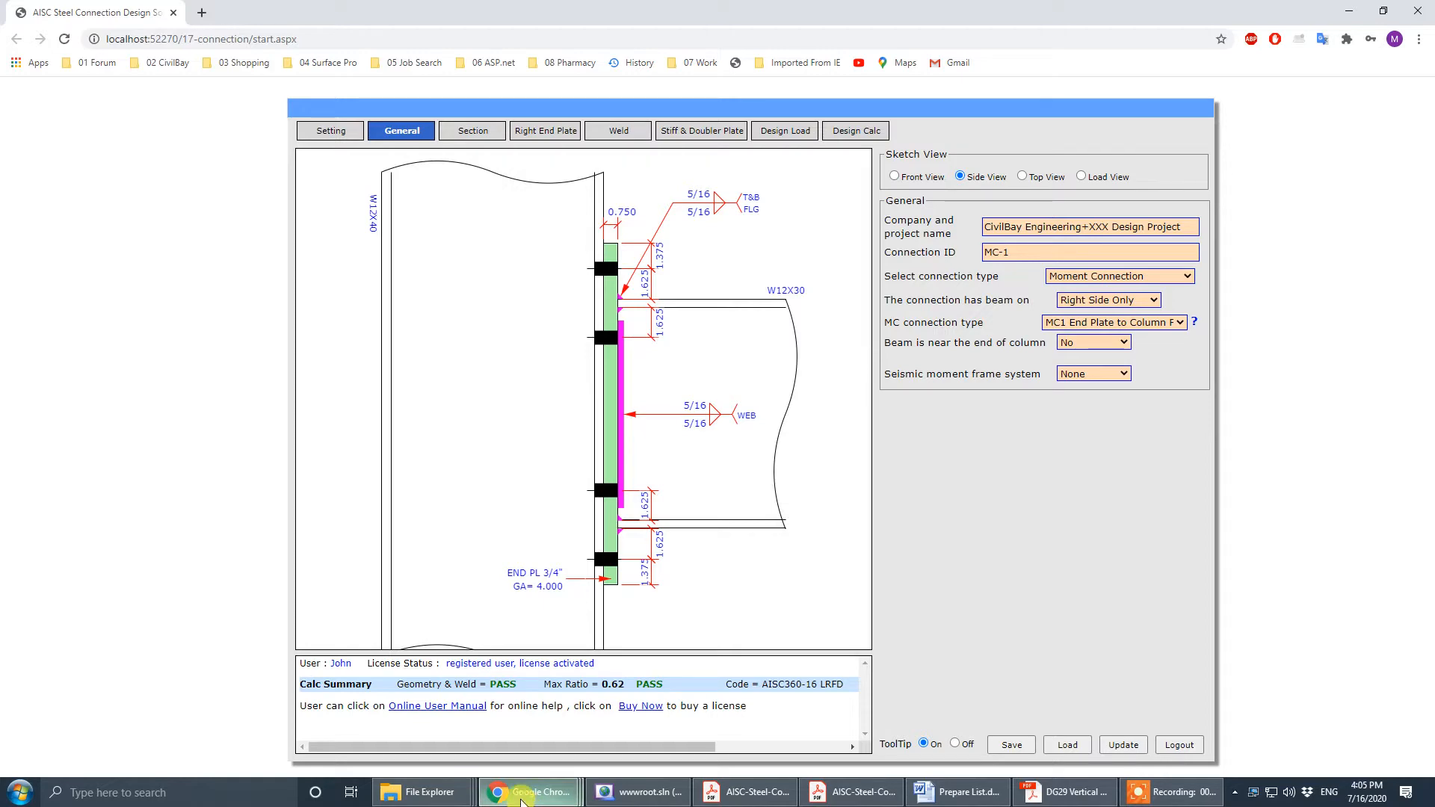
# - View the uploaded videos on the CivilBay AISC Steel Connection Design YouTube channel, and return to the connection design program window
pyautogui.moveTo(522, 801)
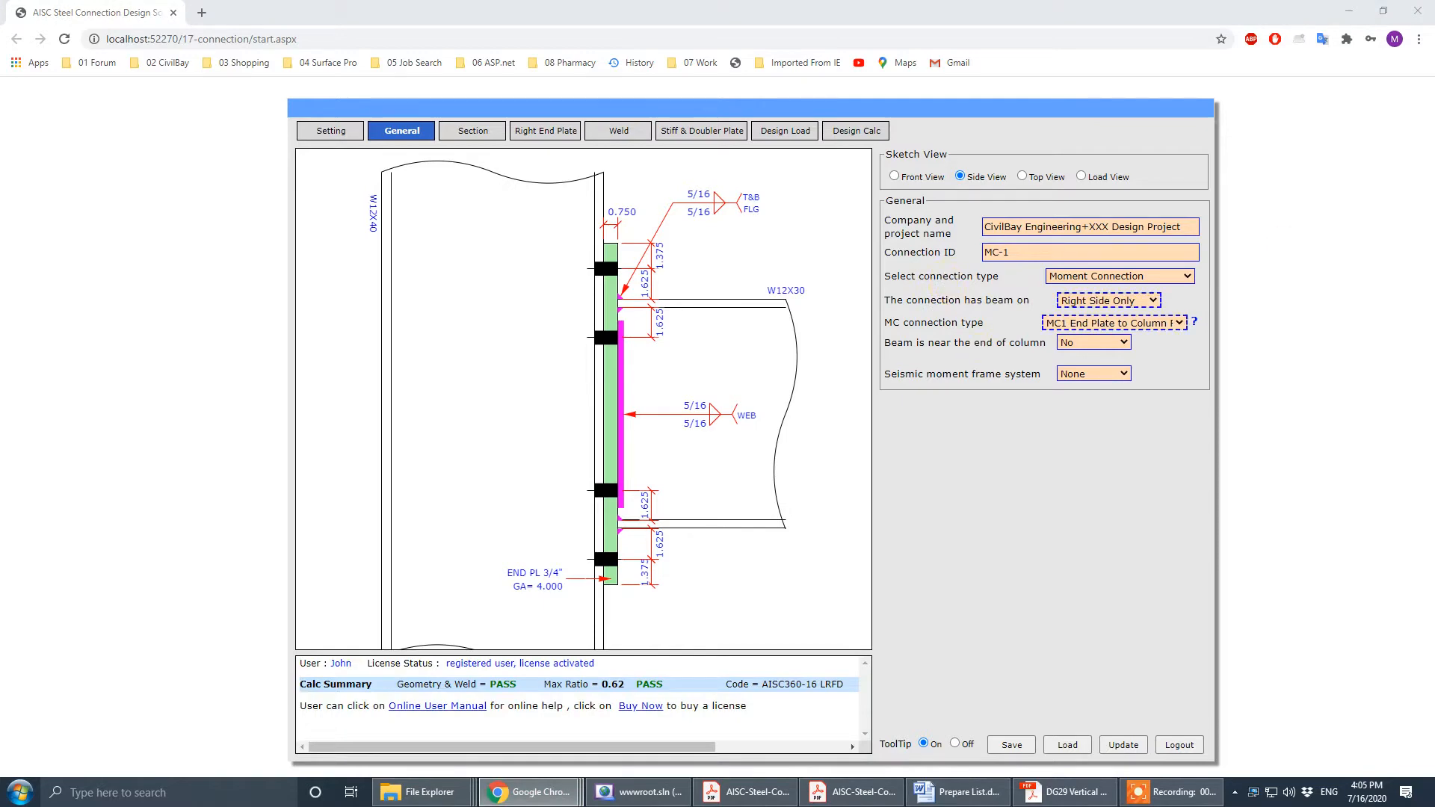
pyautogui.hotkey('alt', 'Tab')
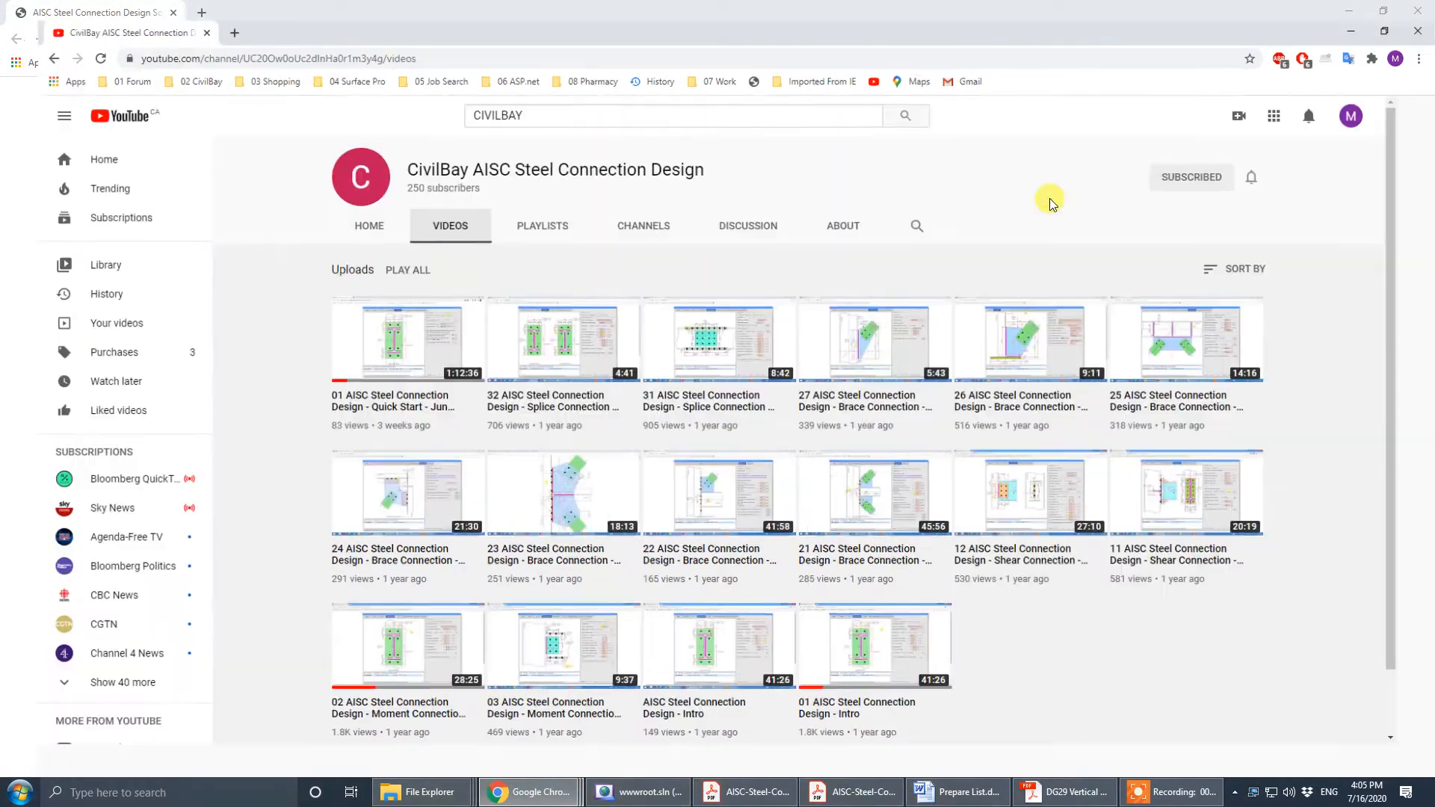
pyautogui.click(1051, 196)
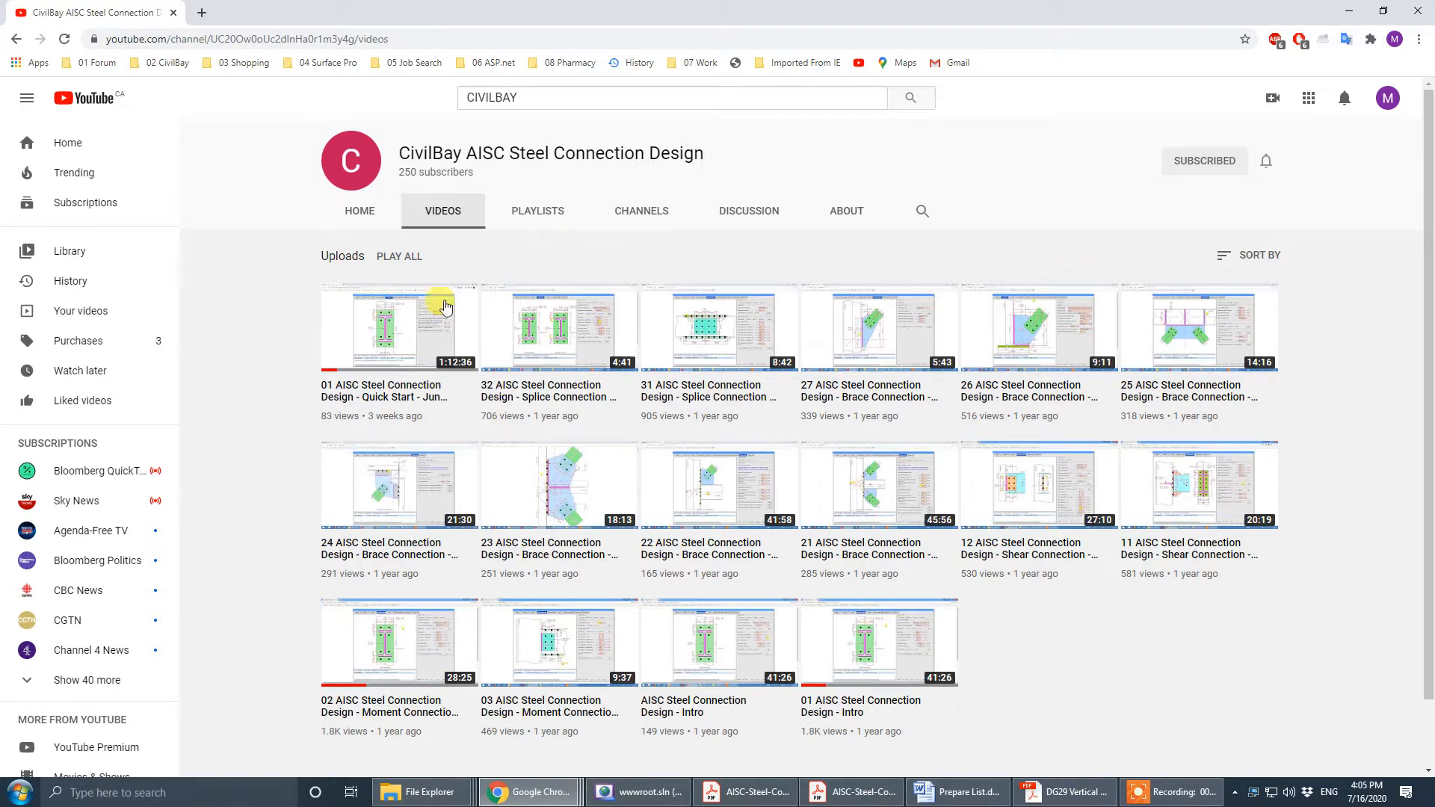
pyautogui.click(555, 798)
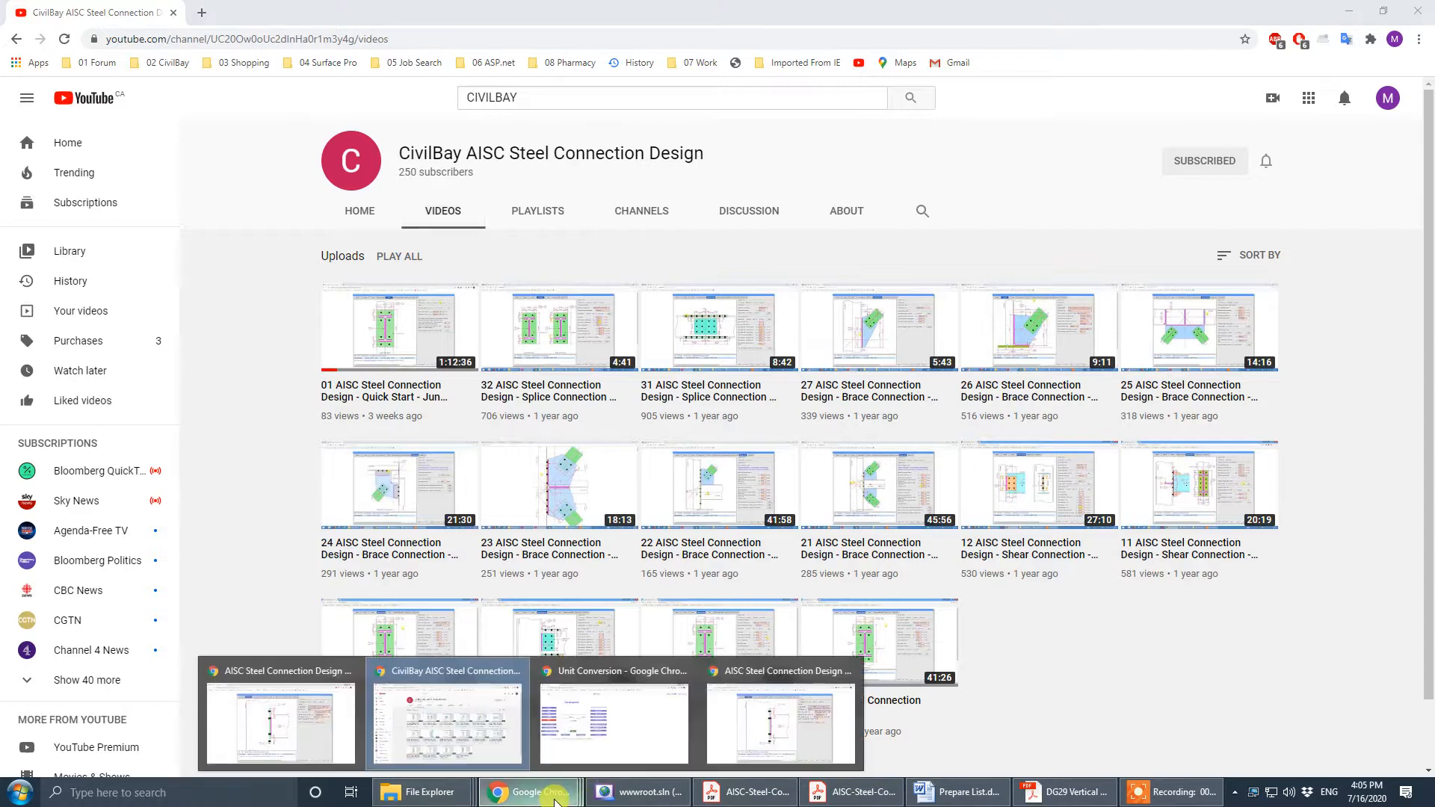
pyautogui.click(751, 685)
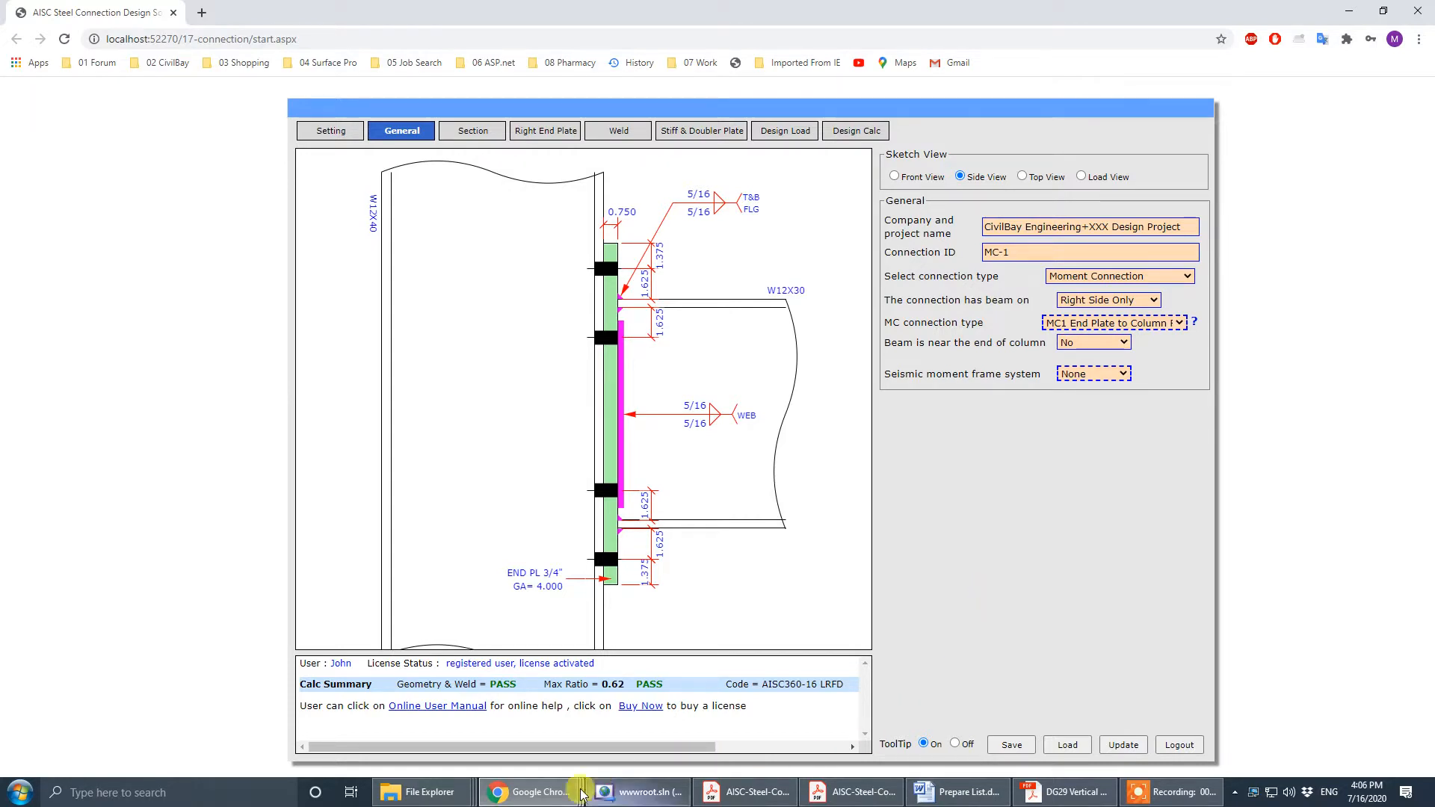
# - Return to the CivilBay YouTube channel, check the CIVILBAY search term, and highlight the channel name
pyautogui.moveTo(561, 798)
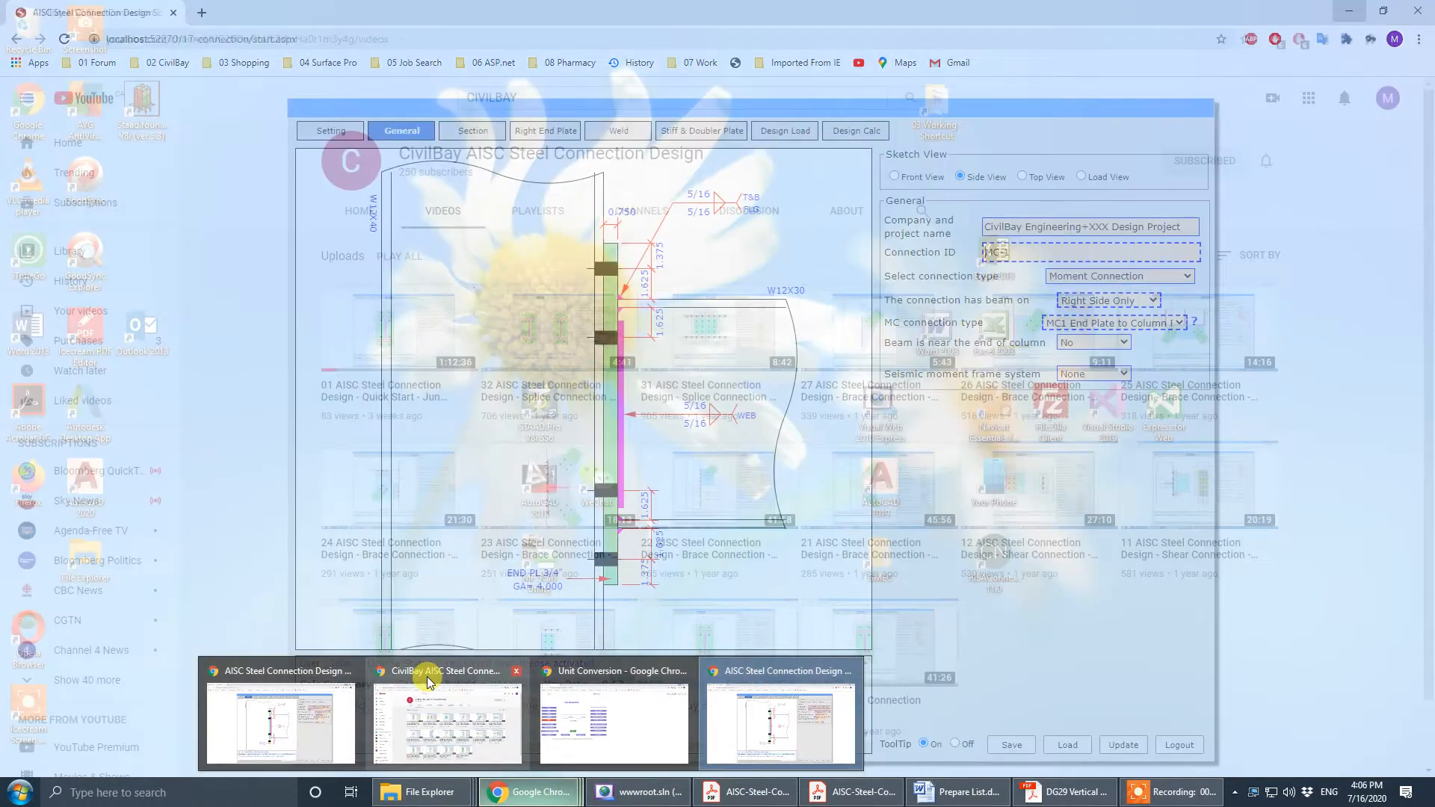
pyautogui.click(376, 684)
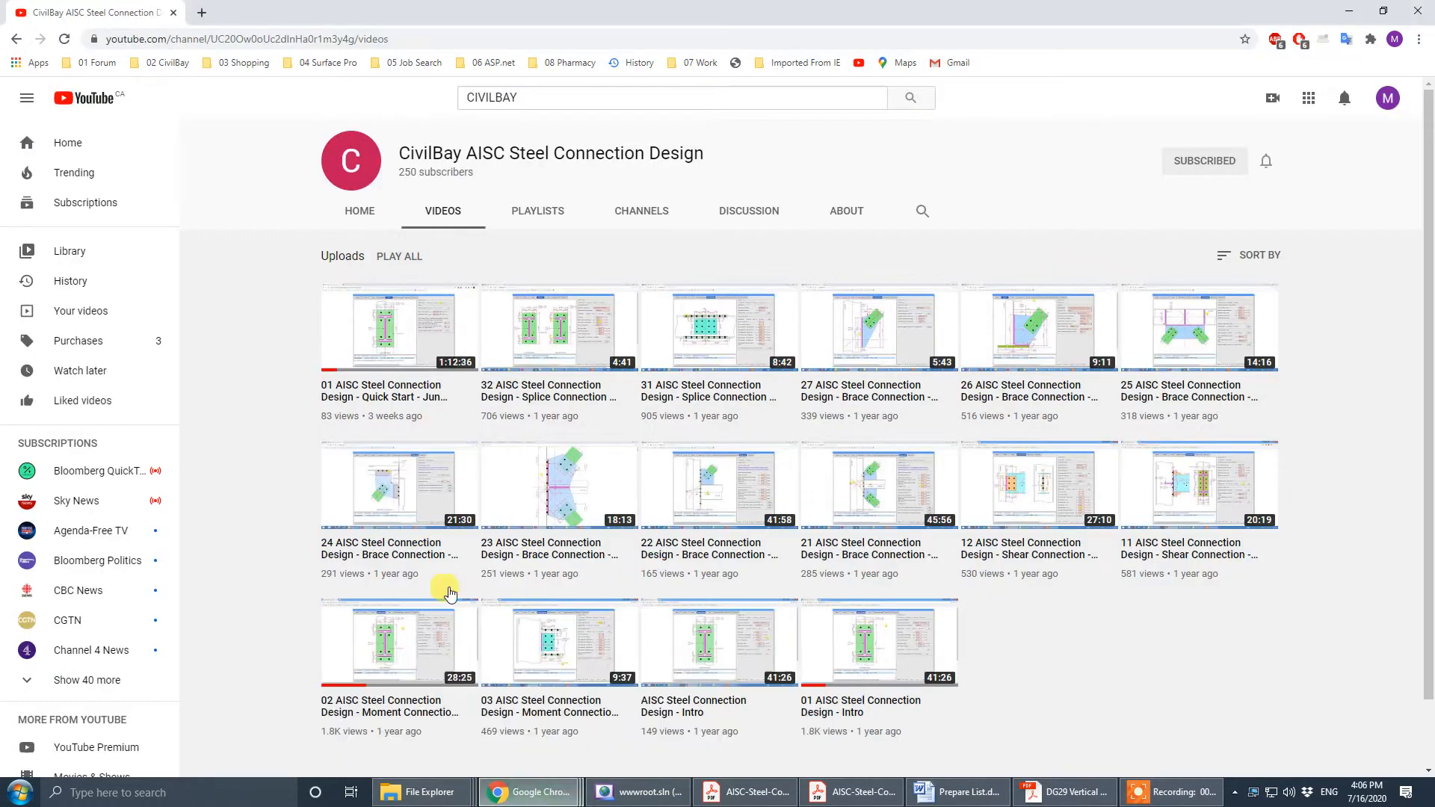
pyautogui.click(548, 105)
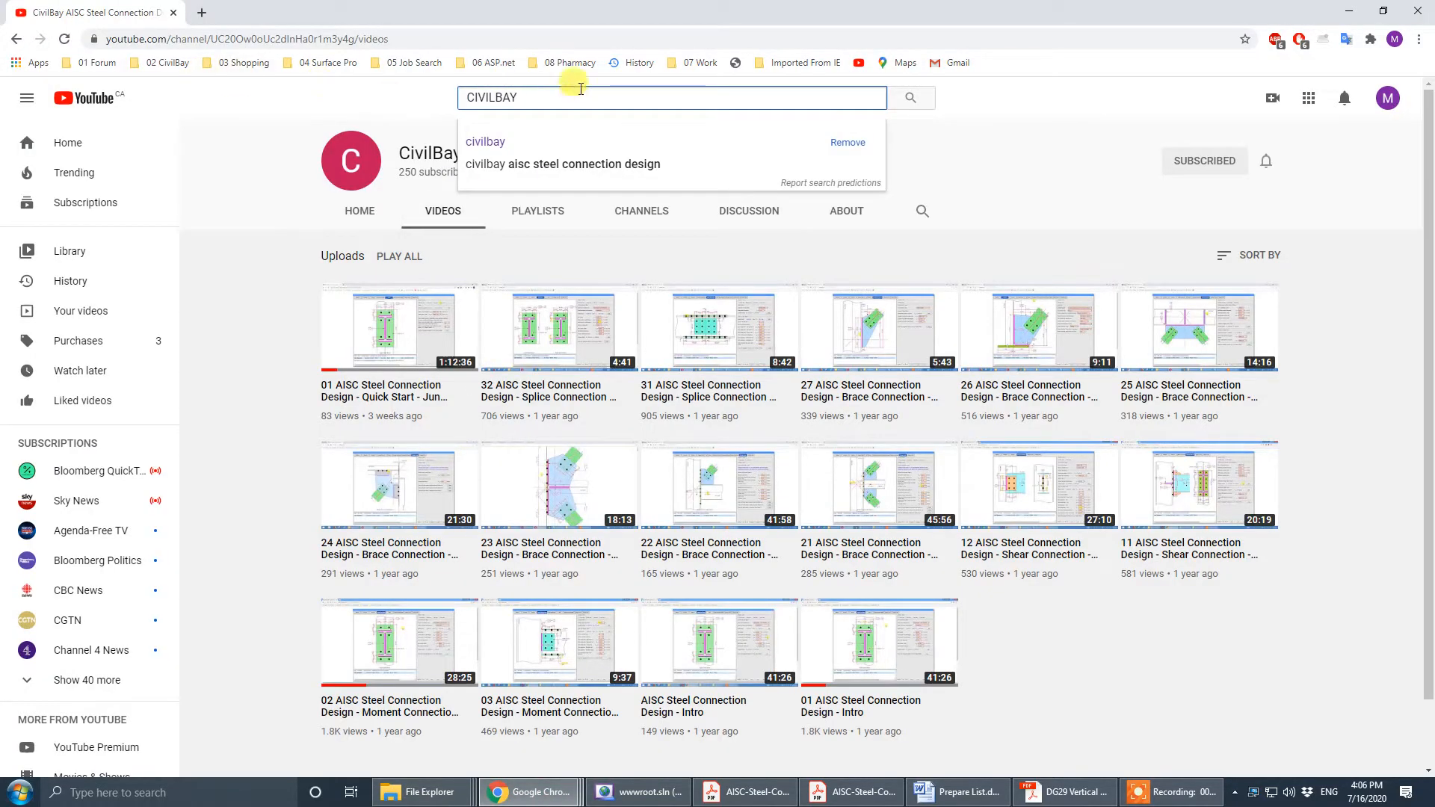
pyautogui.click(1031, 126)
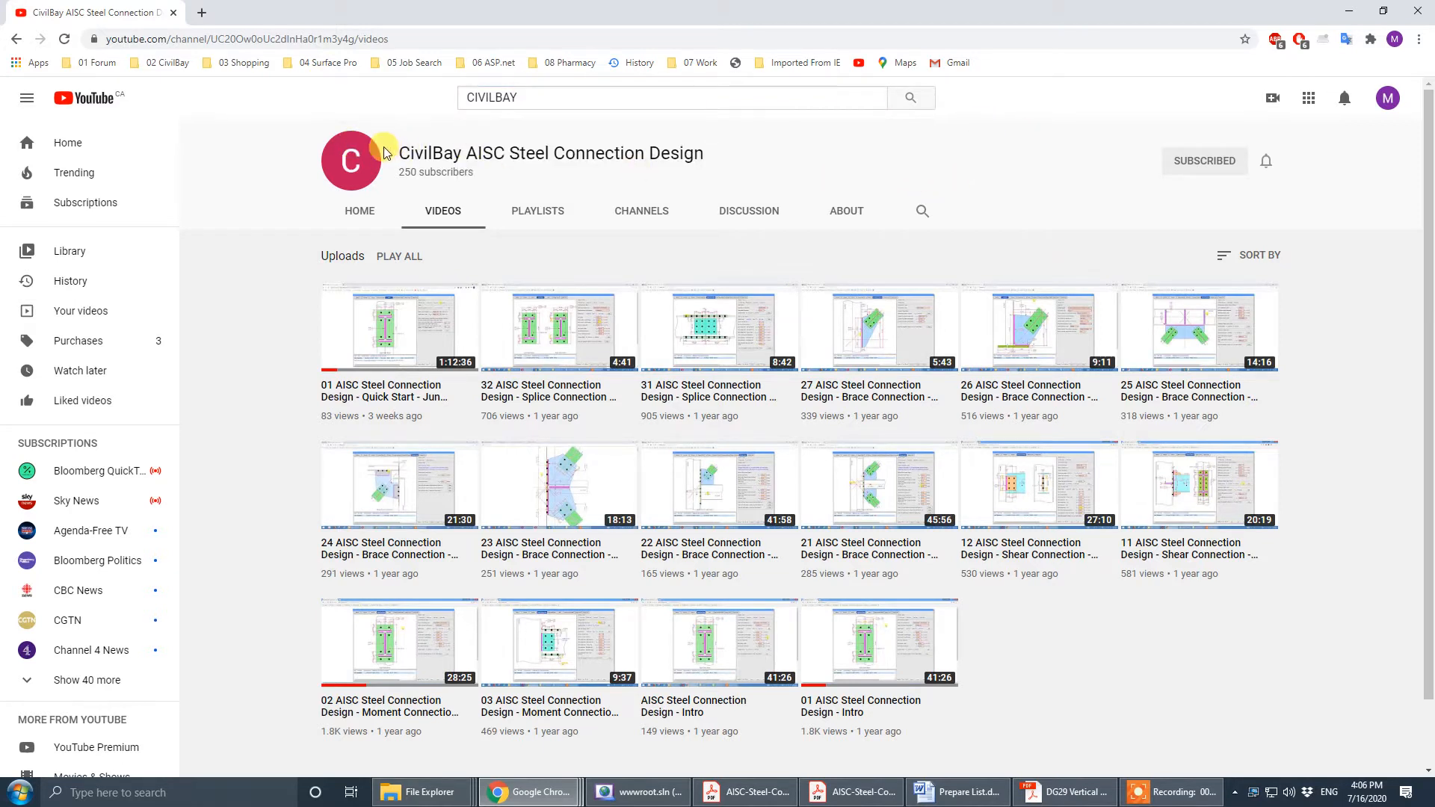
pyautogui.moveTo(395, 154); pyautogui.dragTo(773, 146)
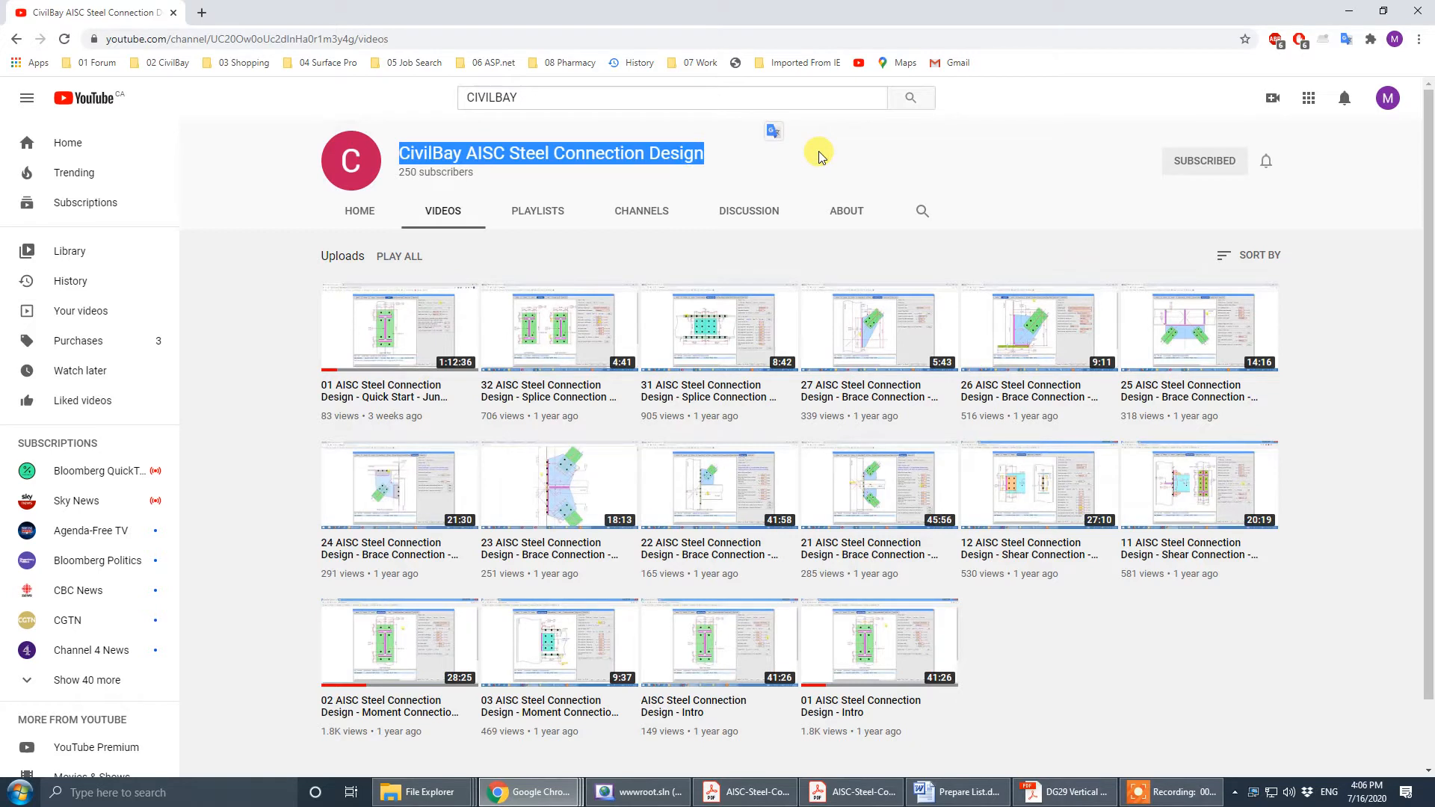
# - Open the video "01 AISC Steel Connection Design - Quick Start - Jun 2020", pause it, and go back to the channel's video list
pyautogui.click(357, 386)
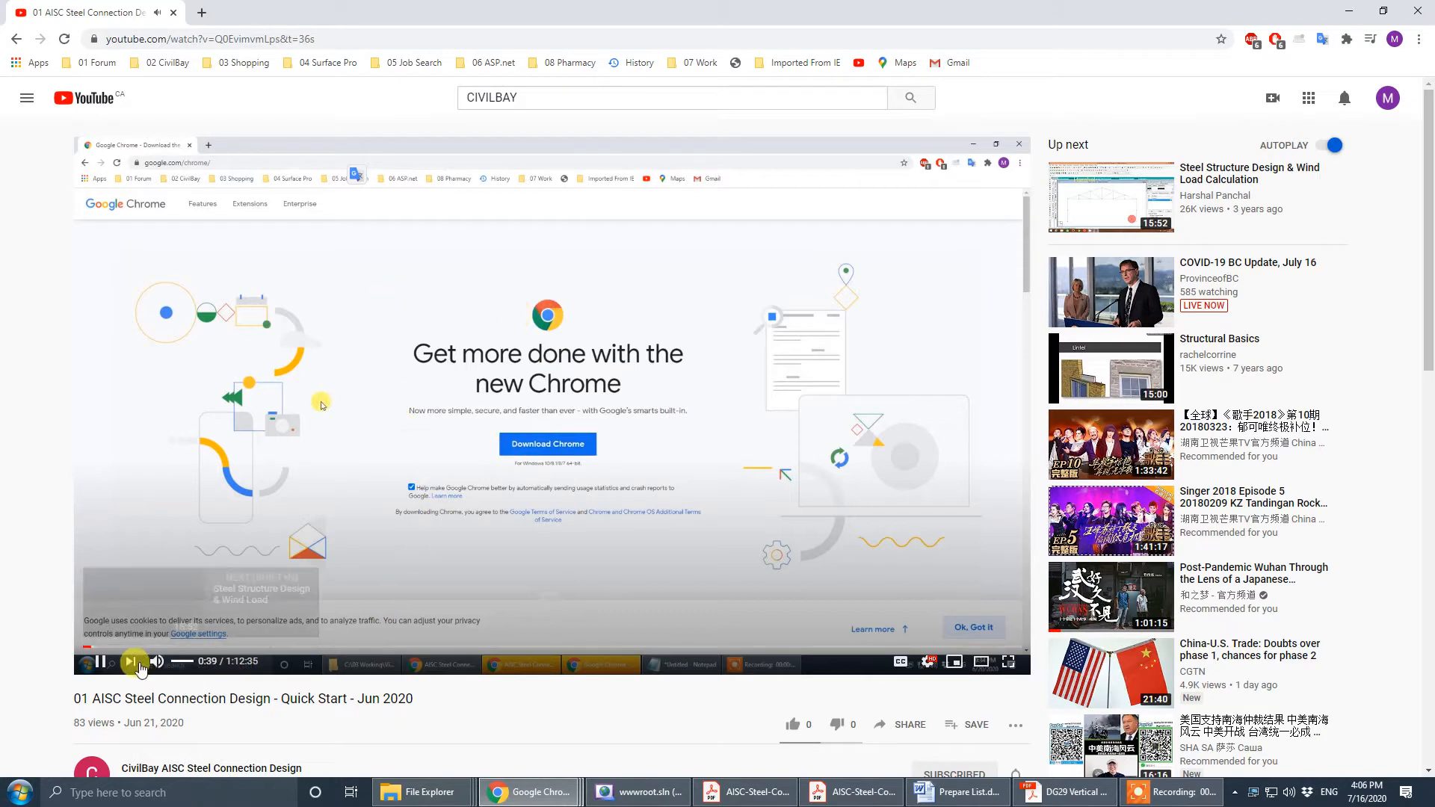
pyautogui.click(104, 664)
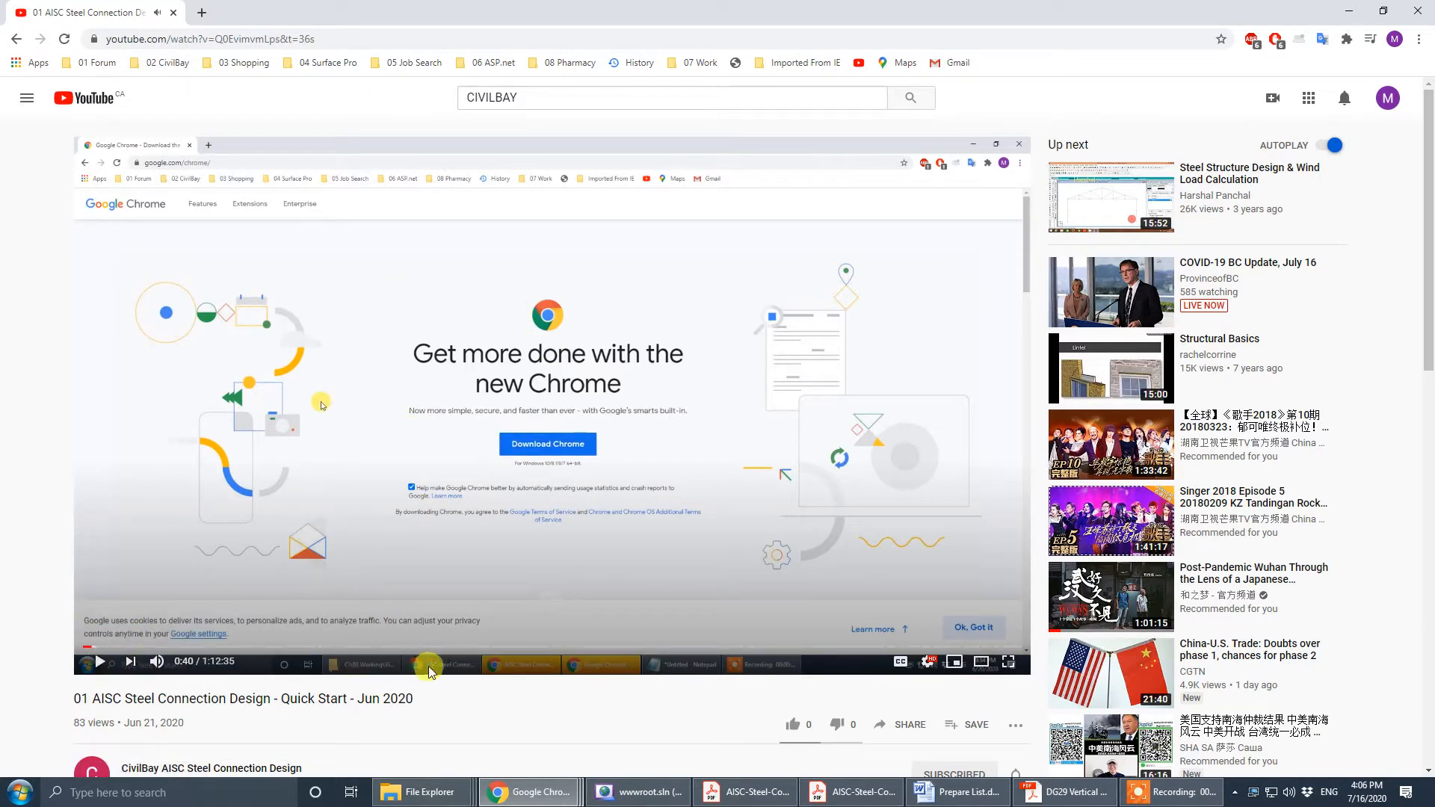
pyautogui.click(570, 96)
pyautogui.hotkey('alt', 'Left')
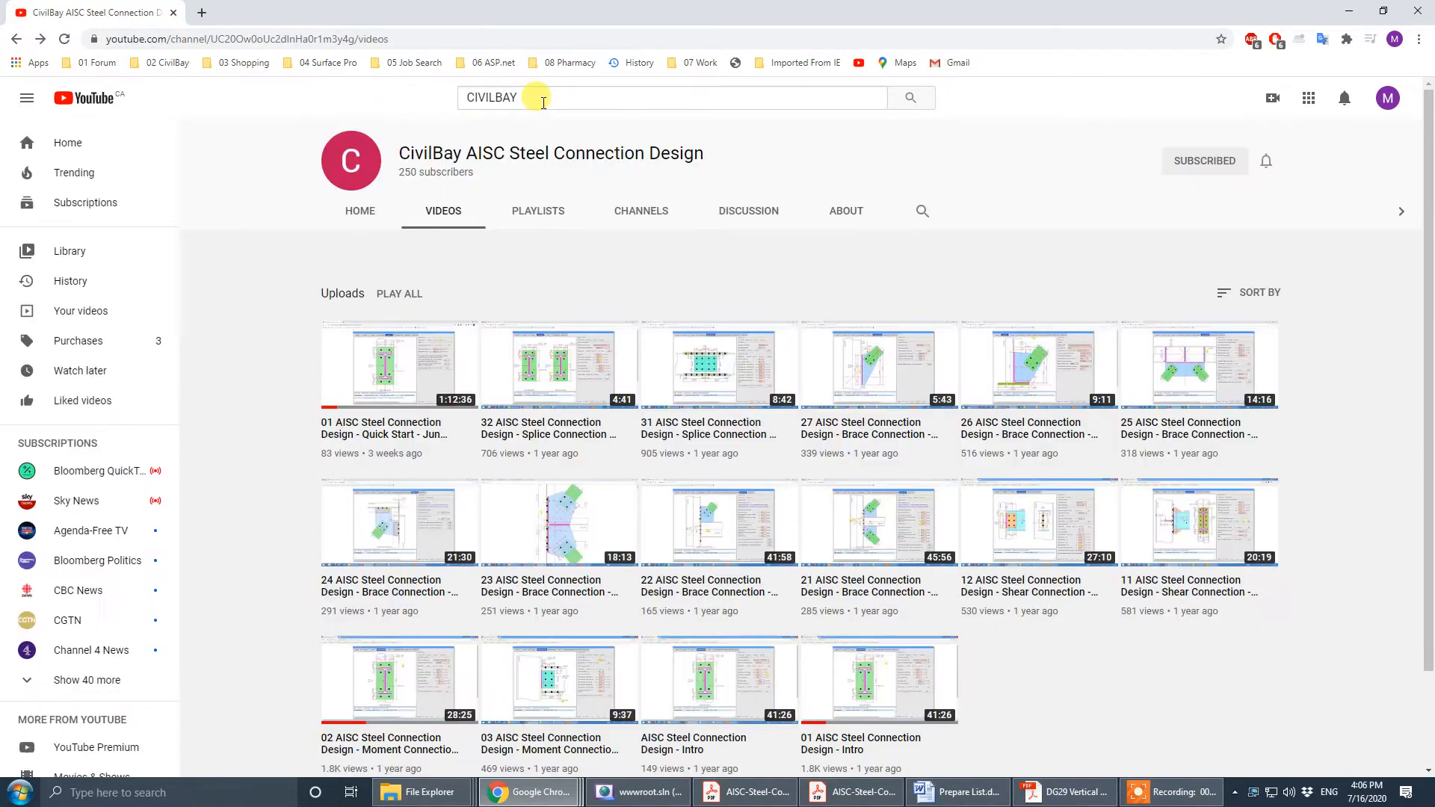
# - Show the search suggestions for CIVILBAY again, and highlight the full channel name CivilBay AISC Steel Connection Design
pyautogui.click(541, 97)
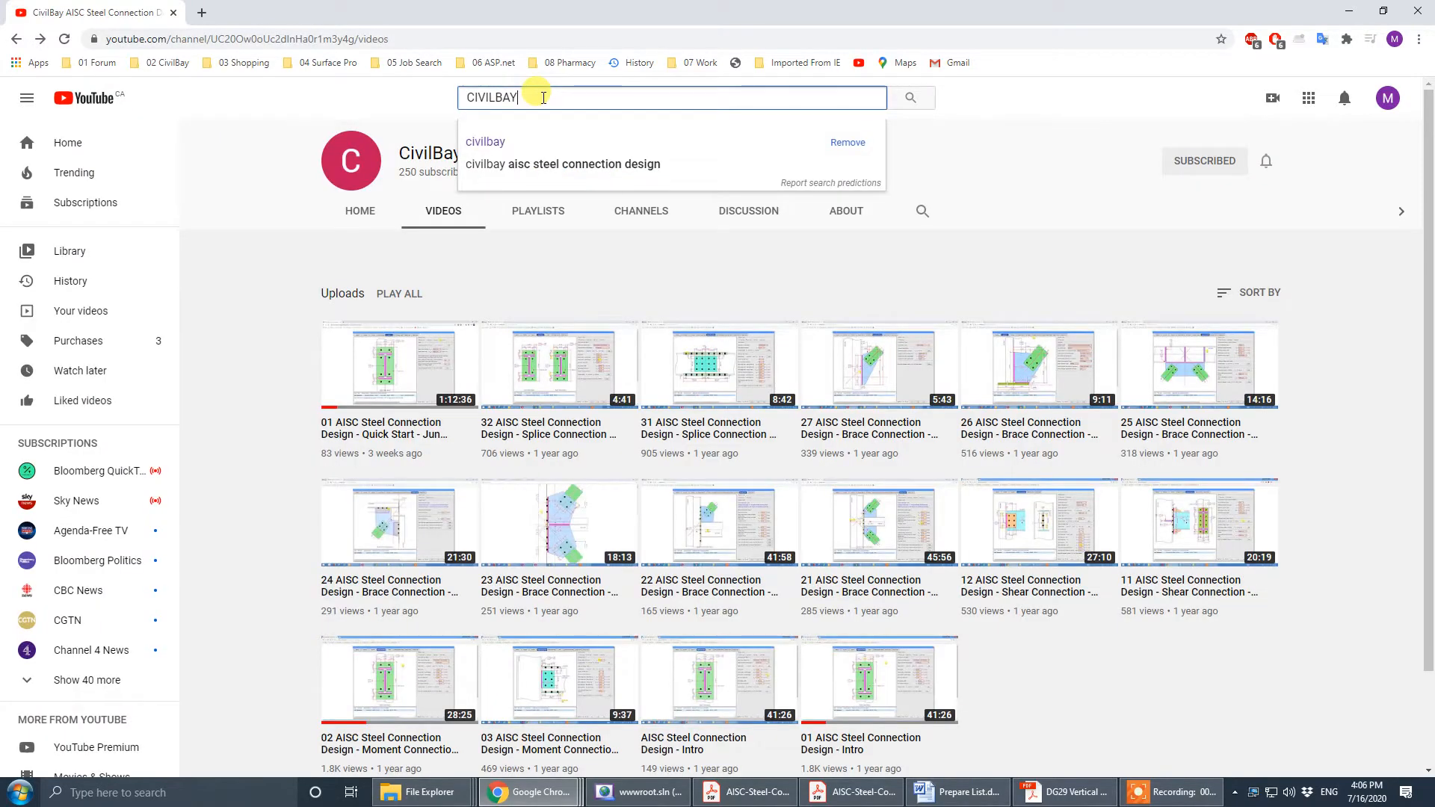
pyautogui.click(336, 112)
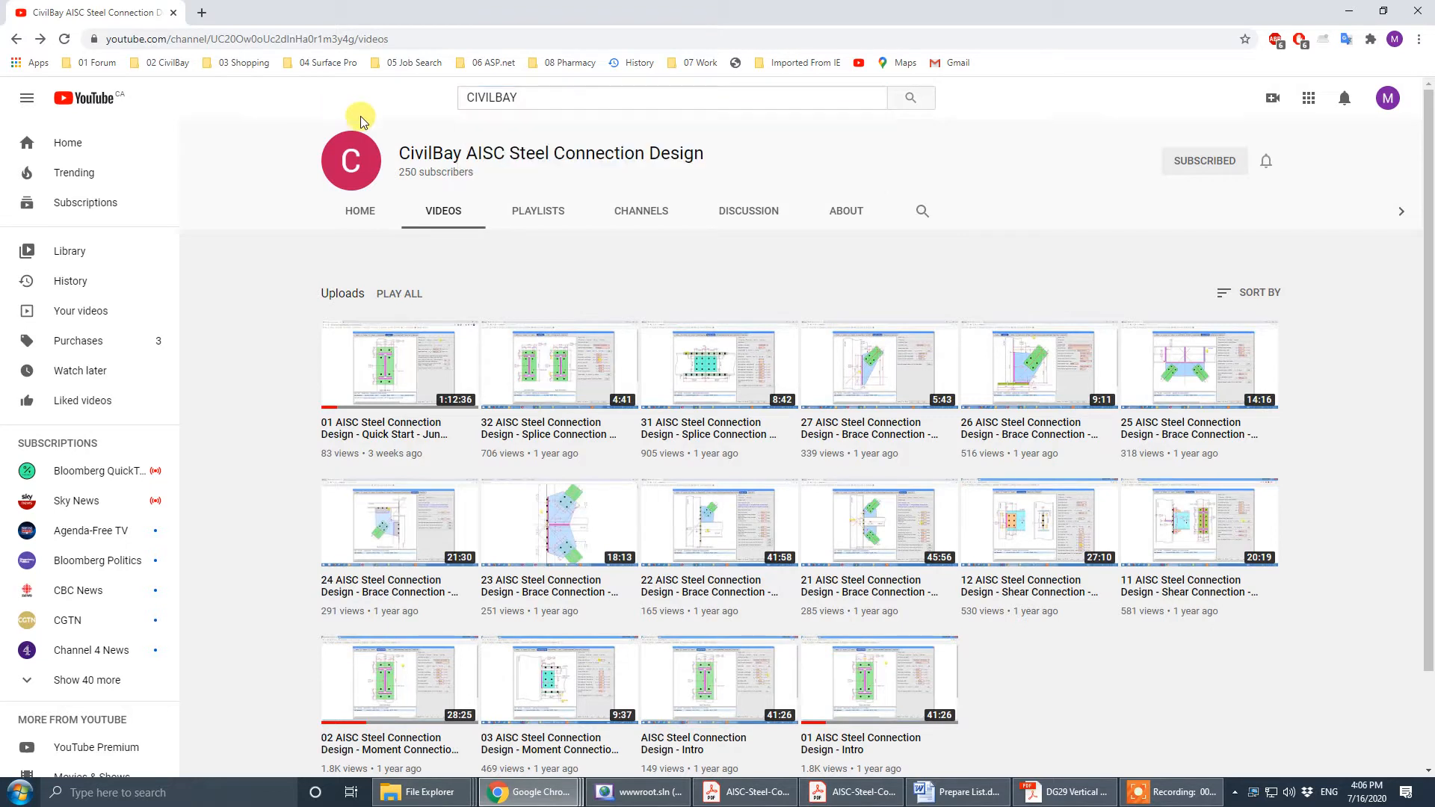
pyautogui.doubleClick(419, 152)
pyautogui.moveTo(537, 152); pyautogui.dragTo(728, 150)
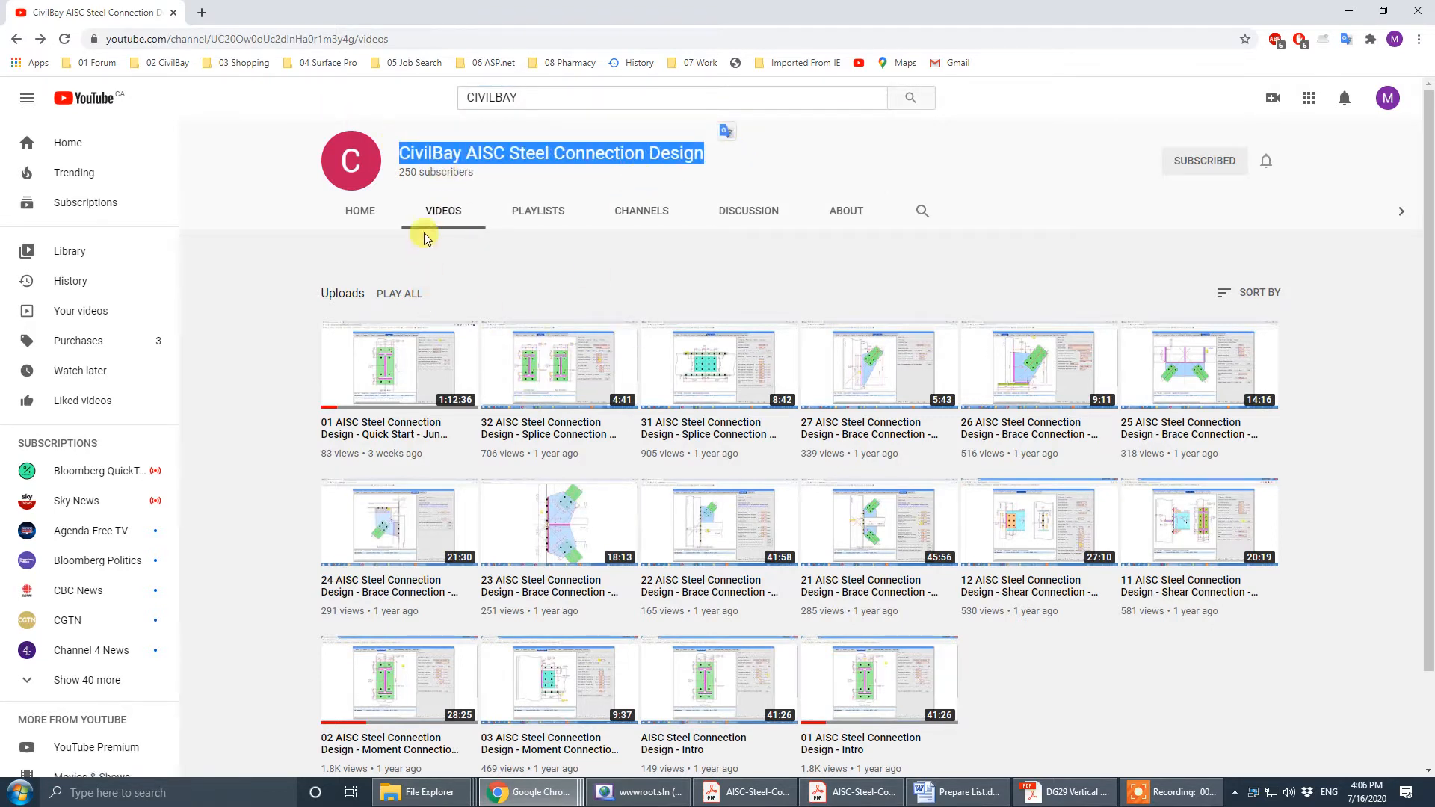
# - Open the Quick Start - Jun 2020 video once more, pause it, and highlight its full title below the player
pyautogui.click(402, 374)
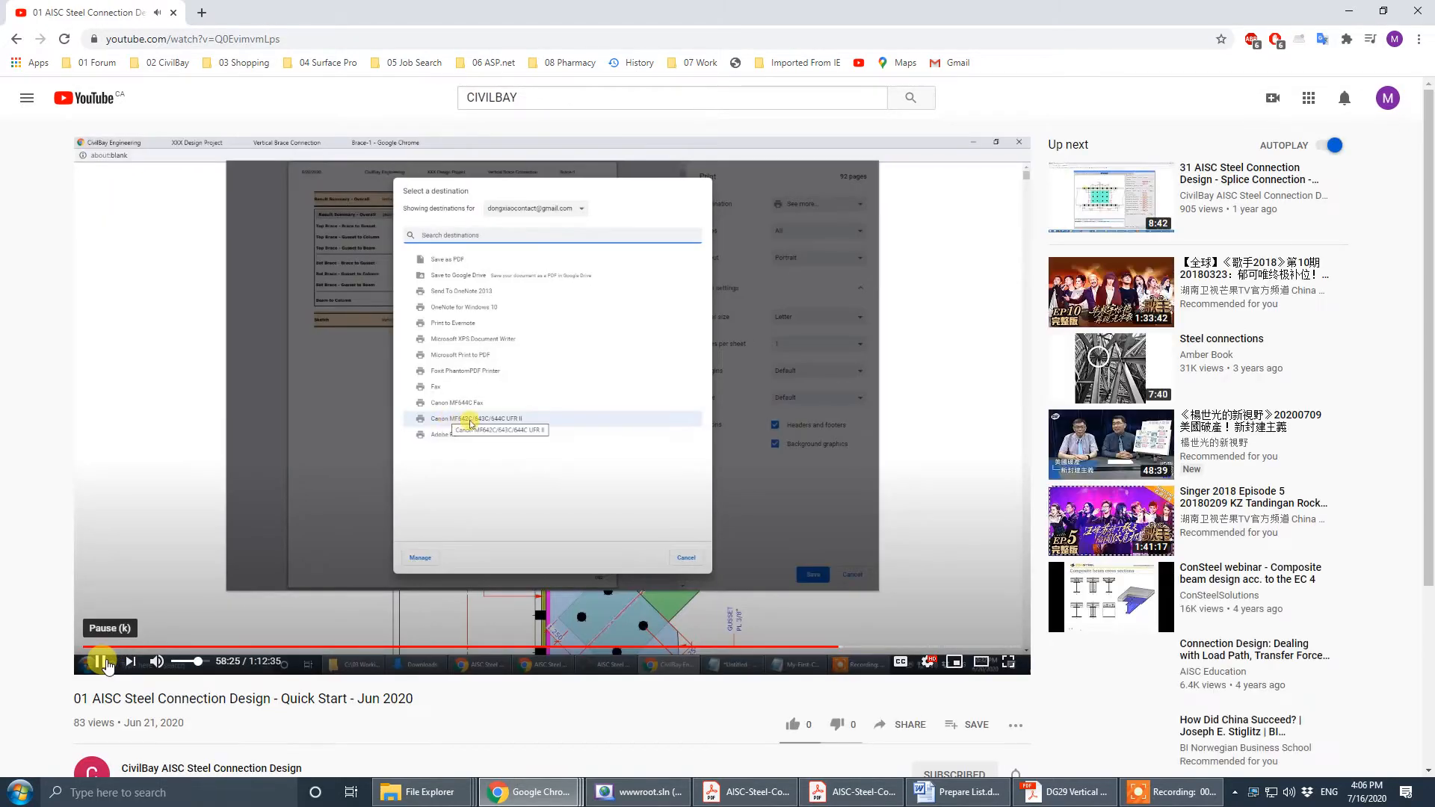
pyautogui.click(99, 661)
pyautogui.scroll(-2, 93, 555)
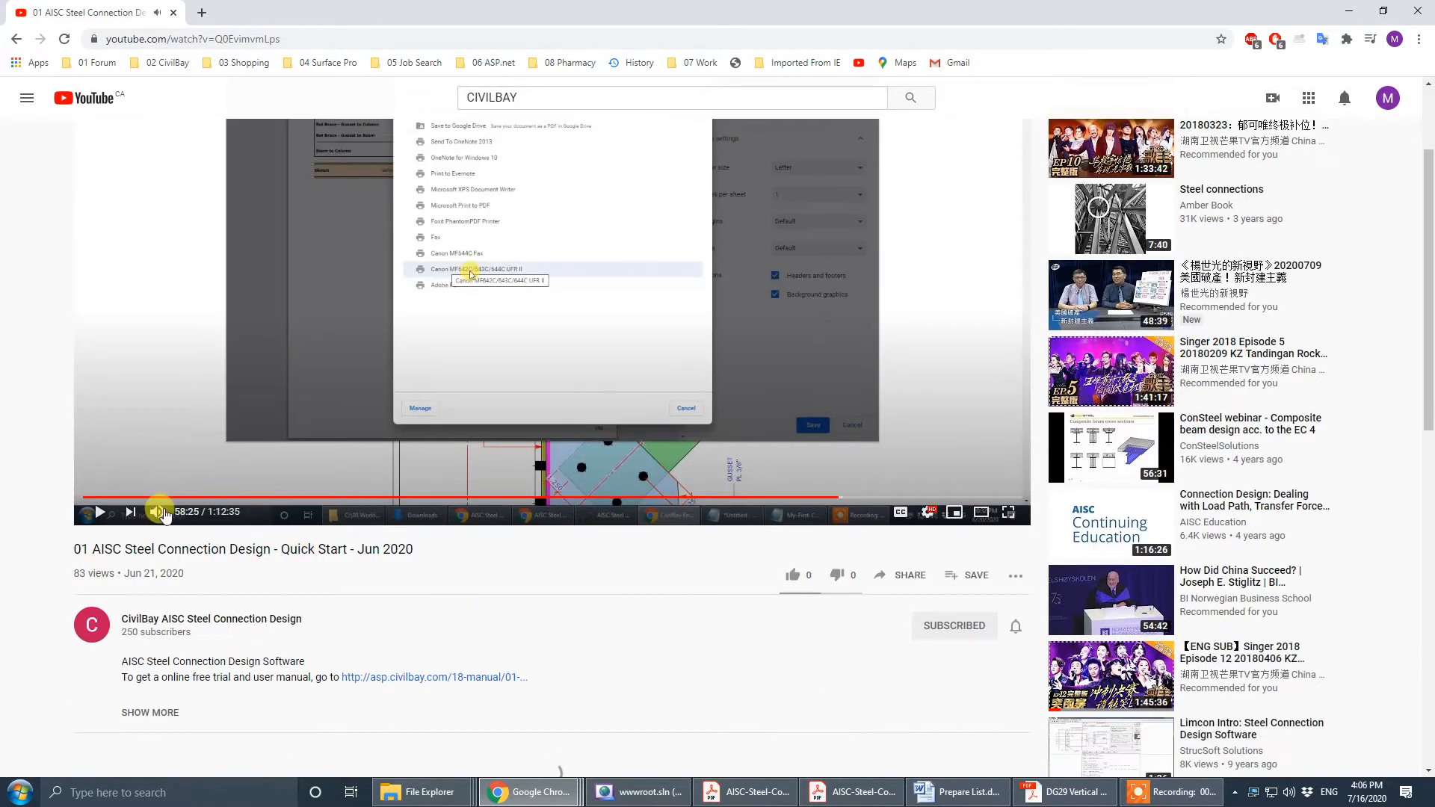
pyautogui.moveTo(82, 551); pyautogui.dragTo(428, 558)
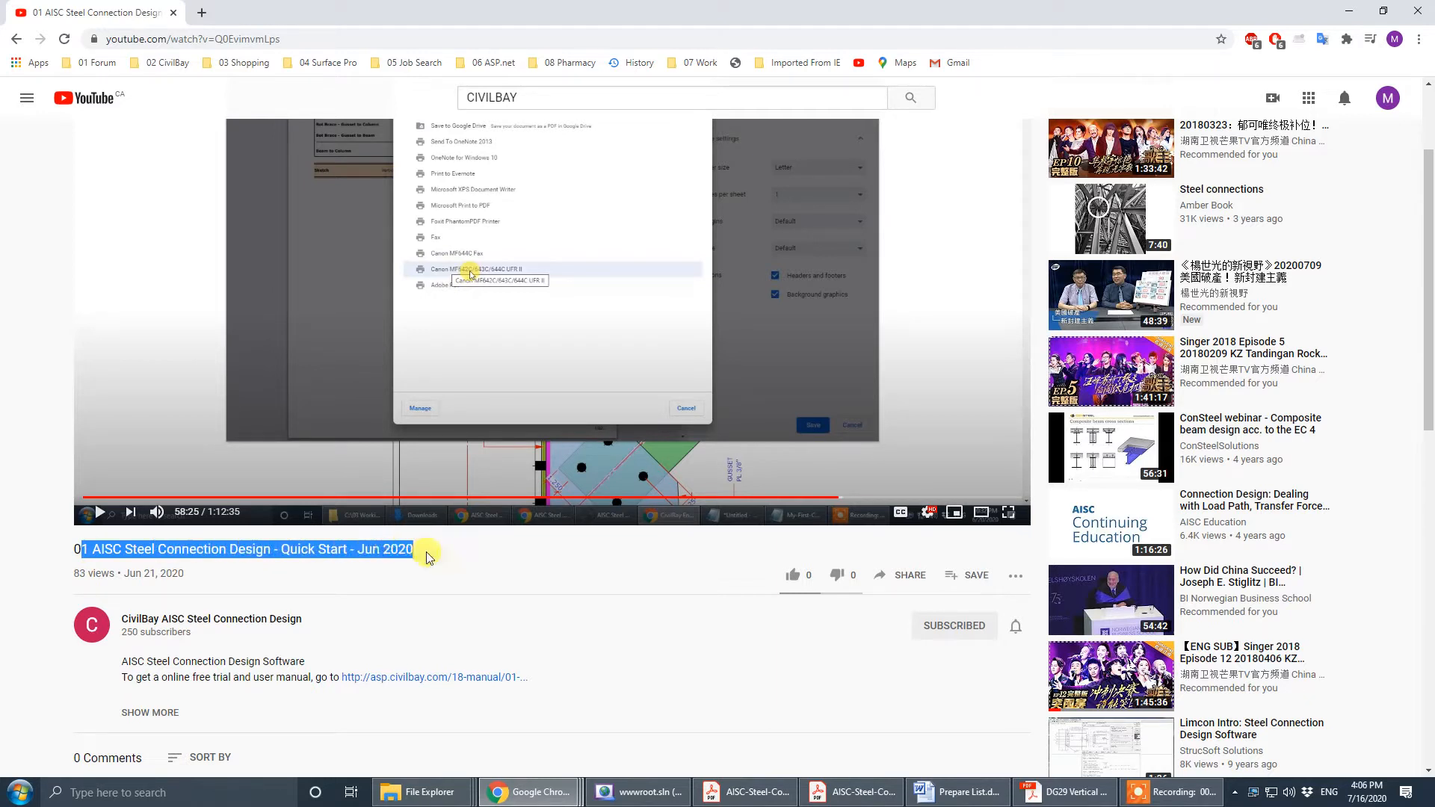
pyautogui.click(453, 547)
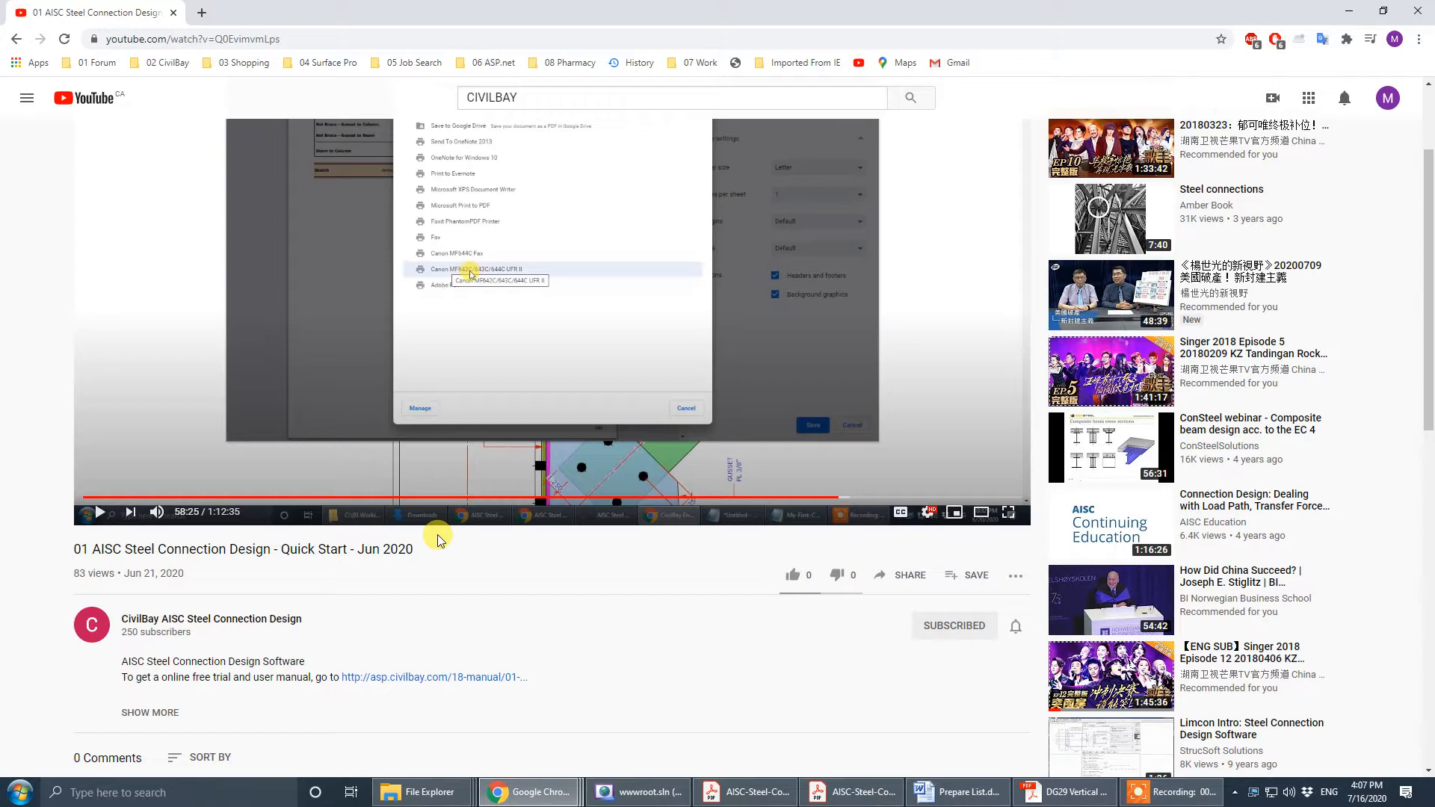
pyautogui.scroll(2, 453, 583)
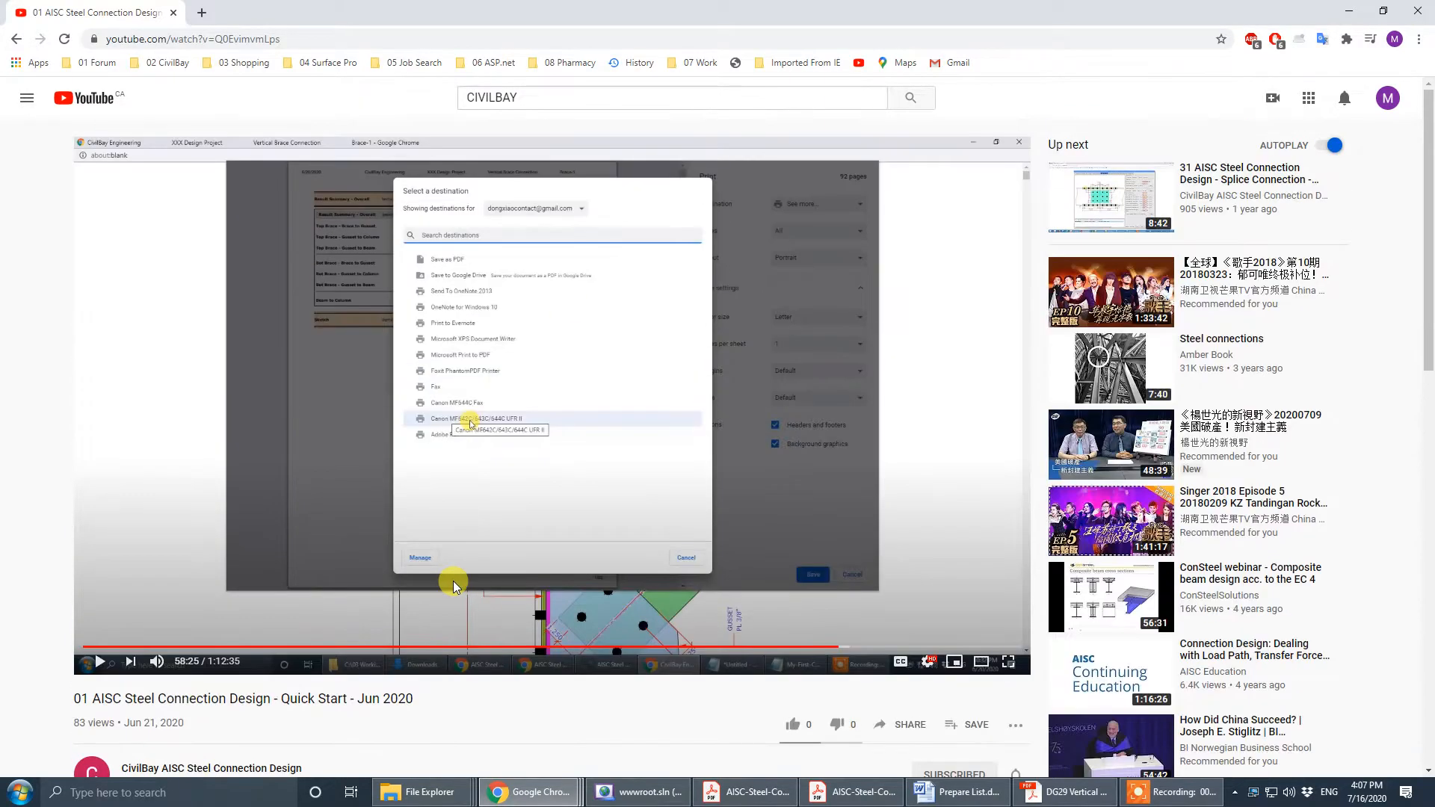
pyautogui.scroll(-2, 453, 581)
pyautogui.moveTo(70, 549); pyautogui.dragTo(429, 539)
pyautogui.scroll(2, 479, 523)
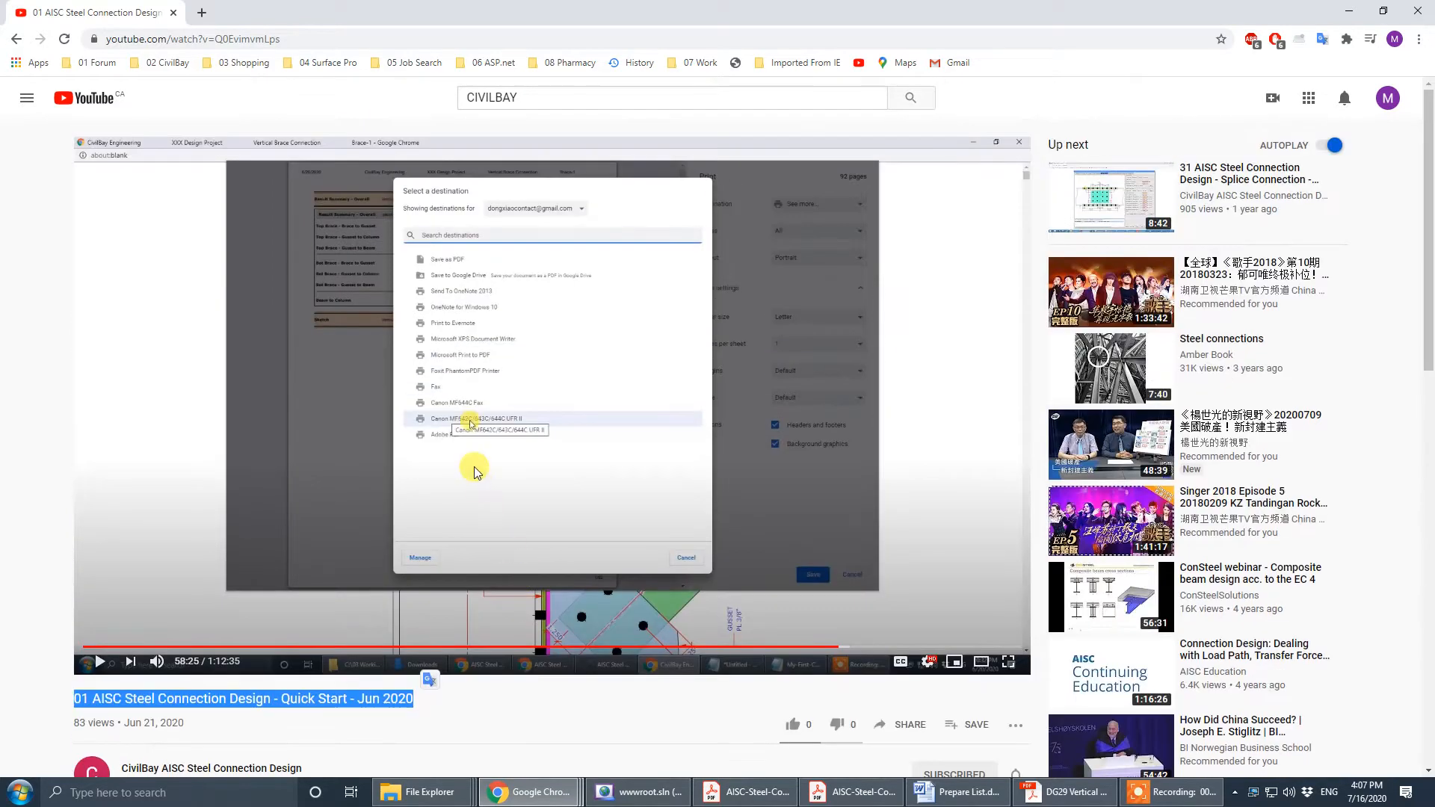
# - Look over the Quick Start video's channel and description details, clear the title highlight, and close the YouTube window
pyautogui.scroll(-6, 476, 472)
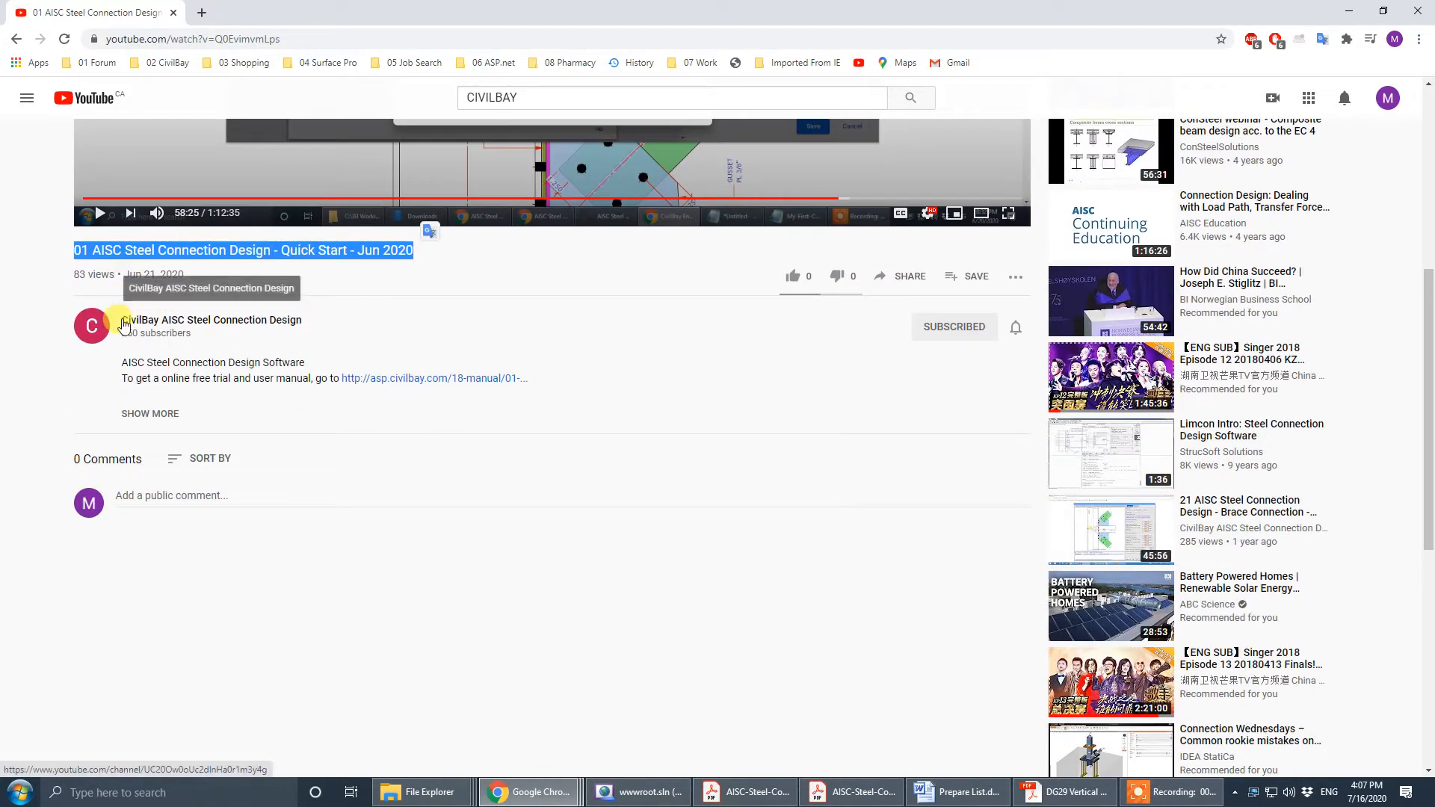
pyautogui.click(425, 245)
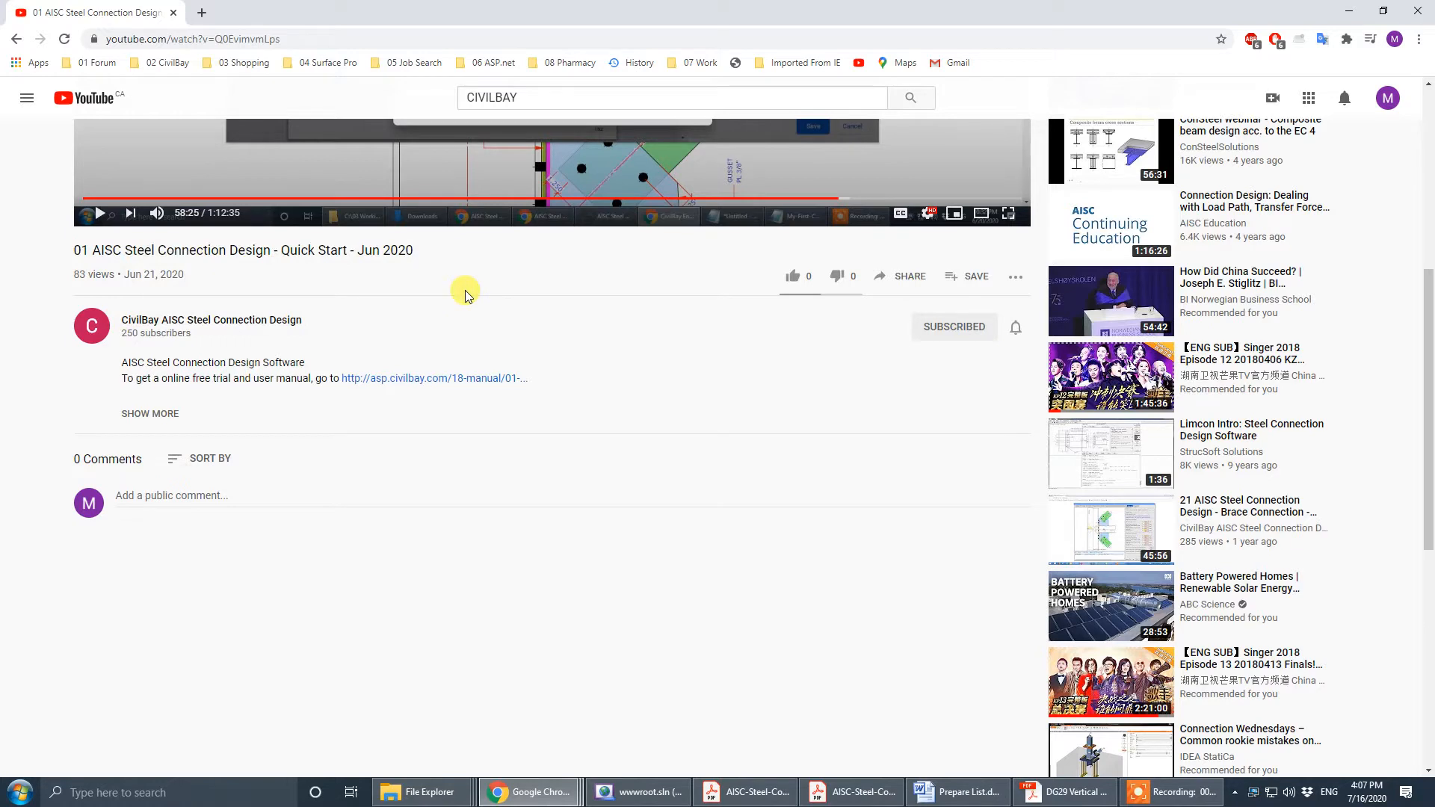
pyautogui.scroll(4, 465, 293)
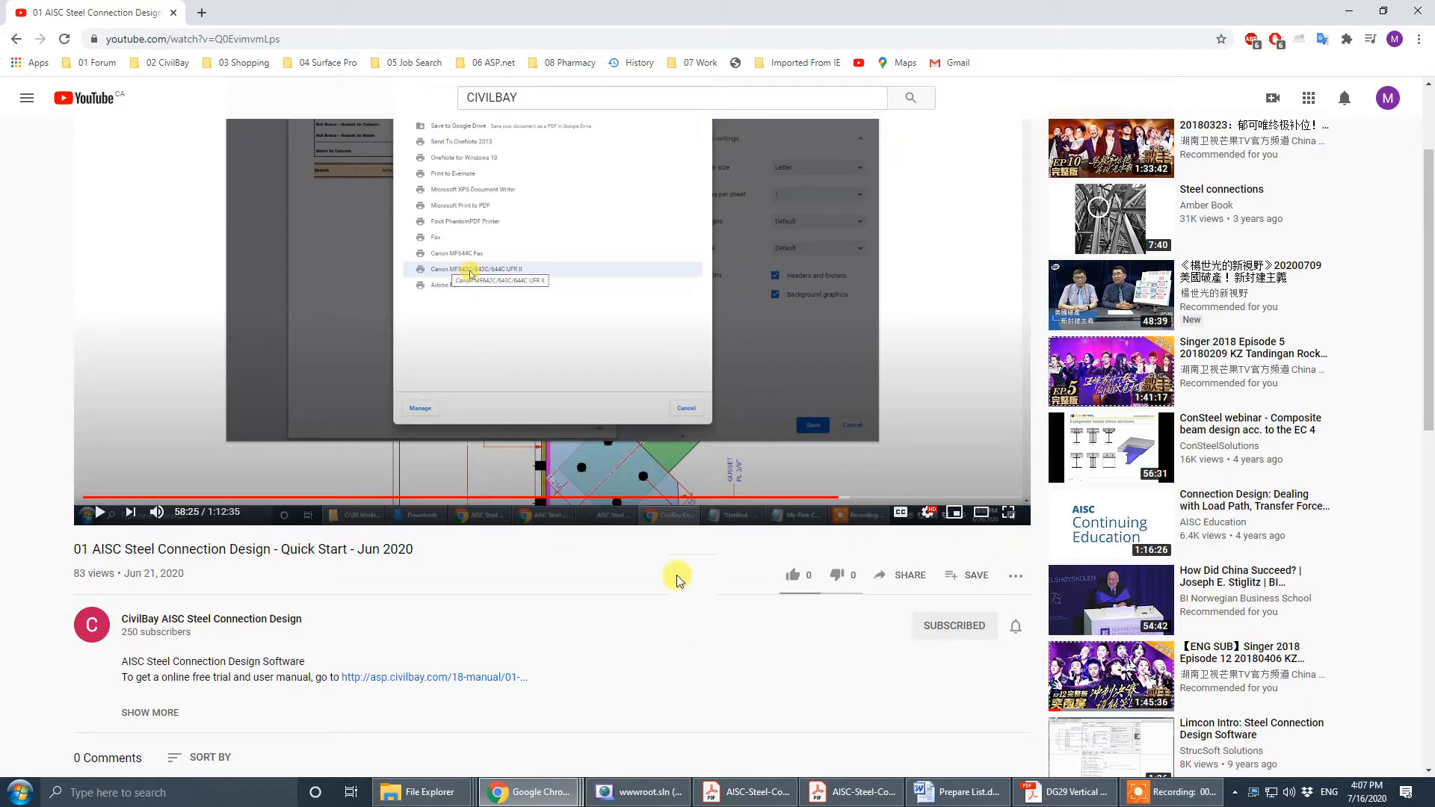
pyautogui.click(1420, 14)
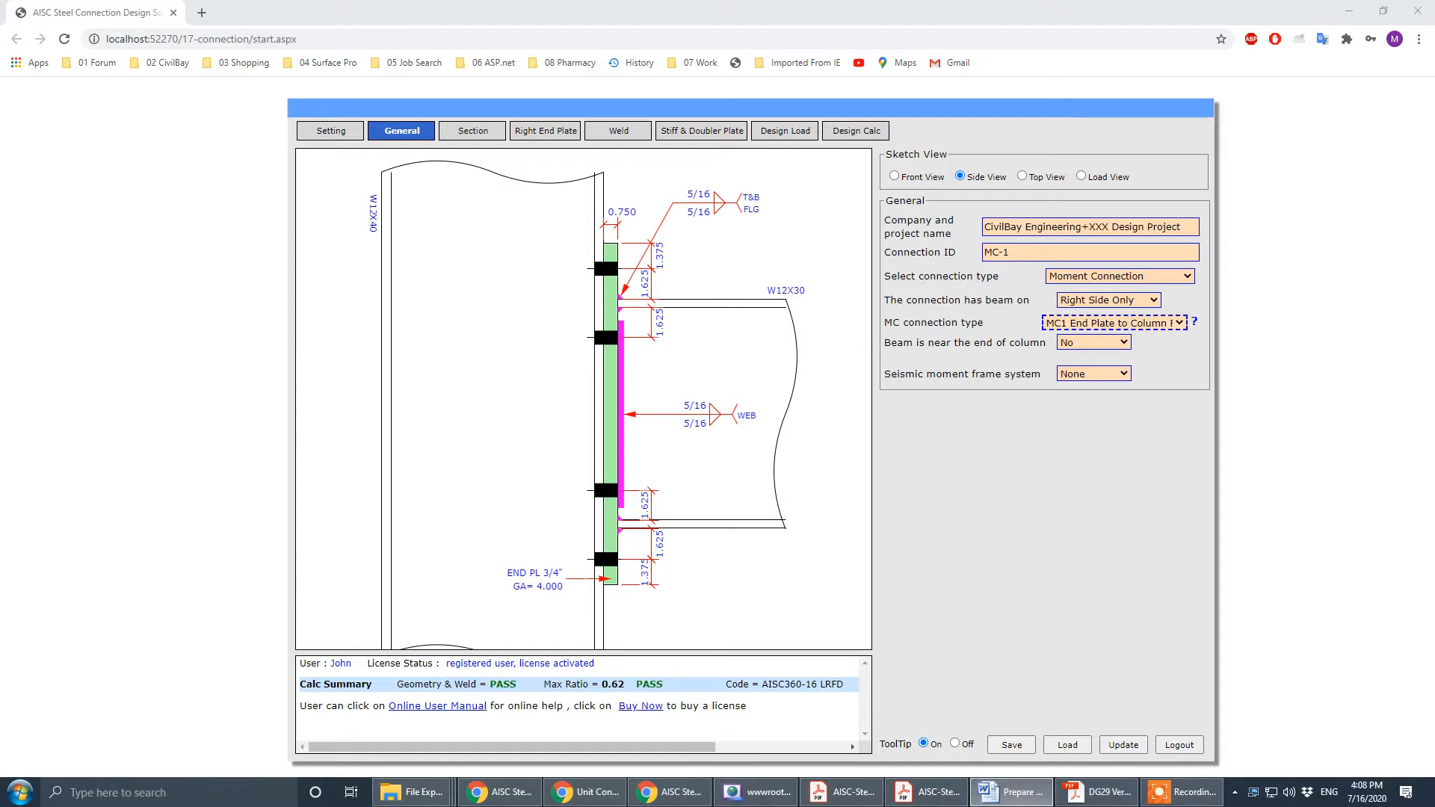
# - Switch to AISC-Steel-Connection-Tutorial-01.pdf and examine the introduction on page 1 and the piperack isometric on page 2
pyautogui.click(840, 792)
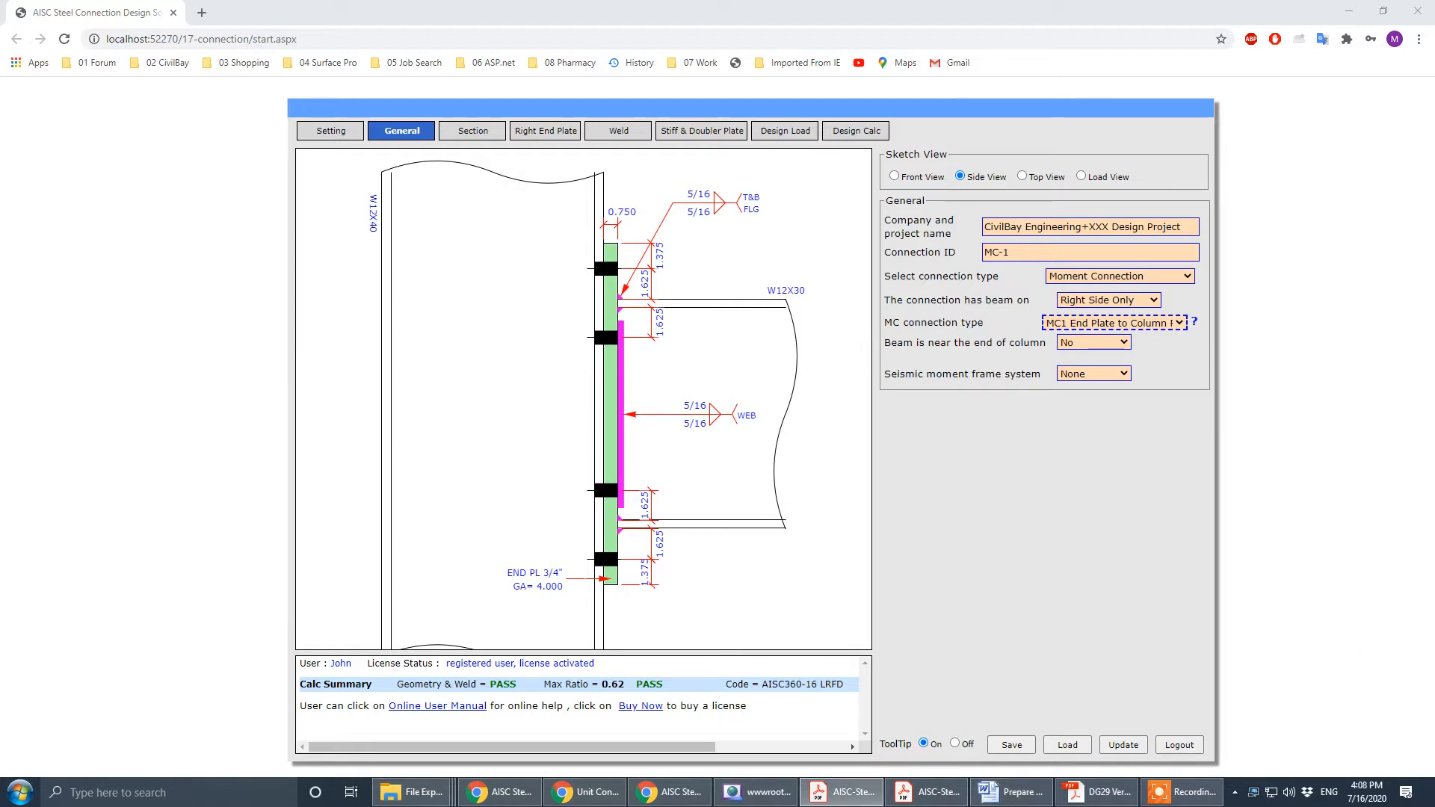
pyautogui.click(769, 117)
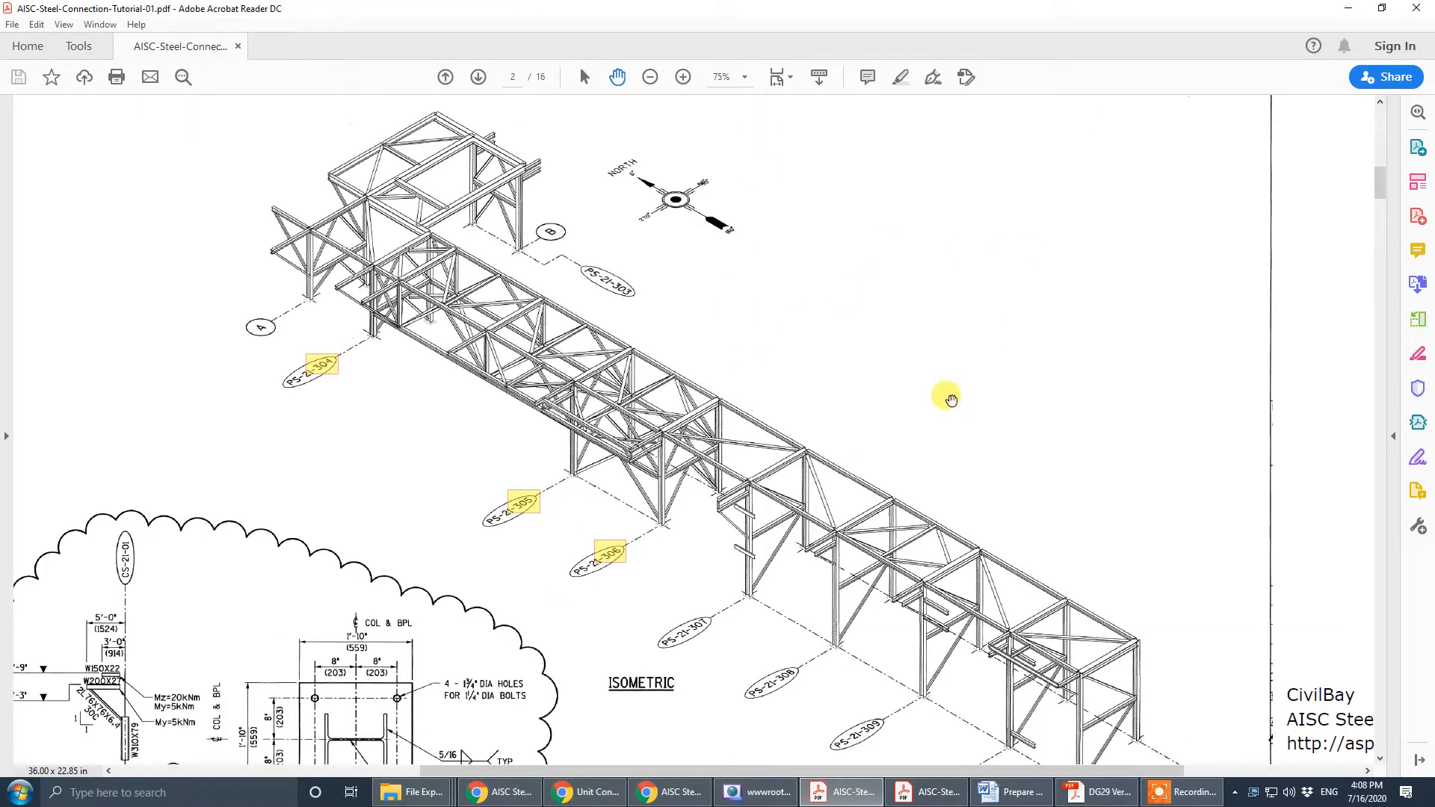
pyautogui.moveTo(1380, 191)
pyautogui.mouseDown()
pyautogui.moveTo(1384, 329)
pyautogui.moveTo(1400, 358)
pyautogui.moveTo(1400, 243)
pyautogui.moveTo(1397, 415)
pyautogui.moveTo(1385, 136)
pyautogui.mouseUp()
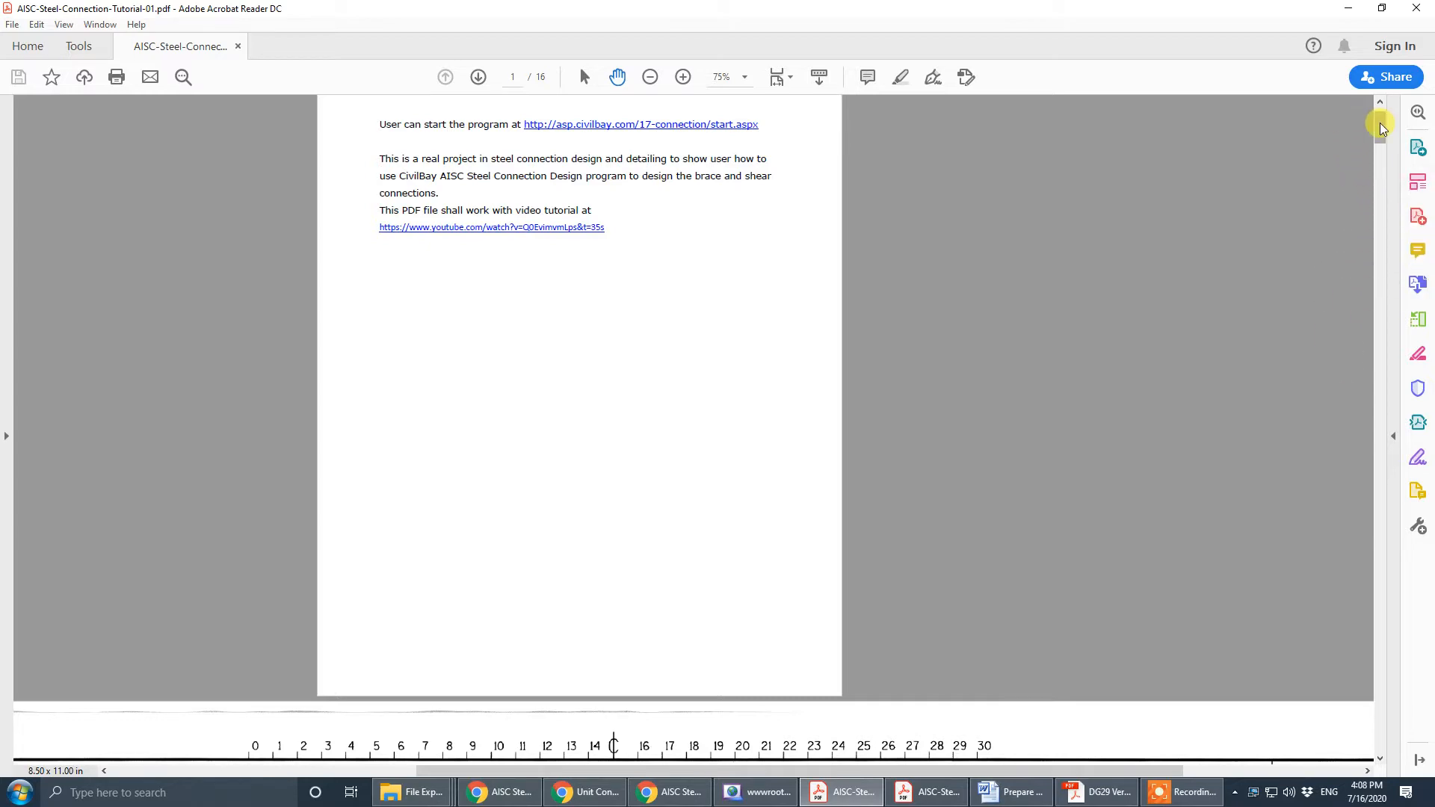
pyautogui.moveTo(1381, 127); pyautogui.dragTo(1381, 191)
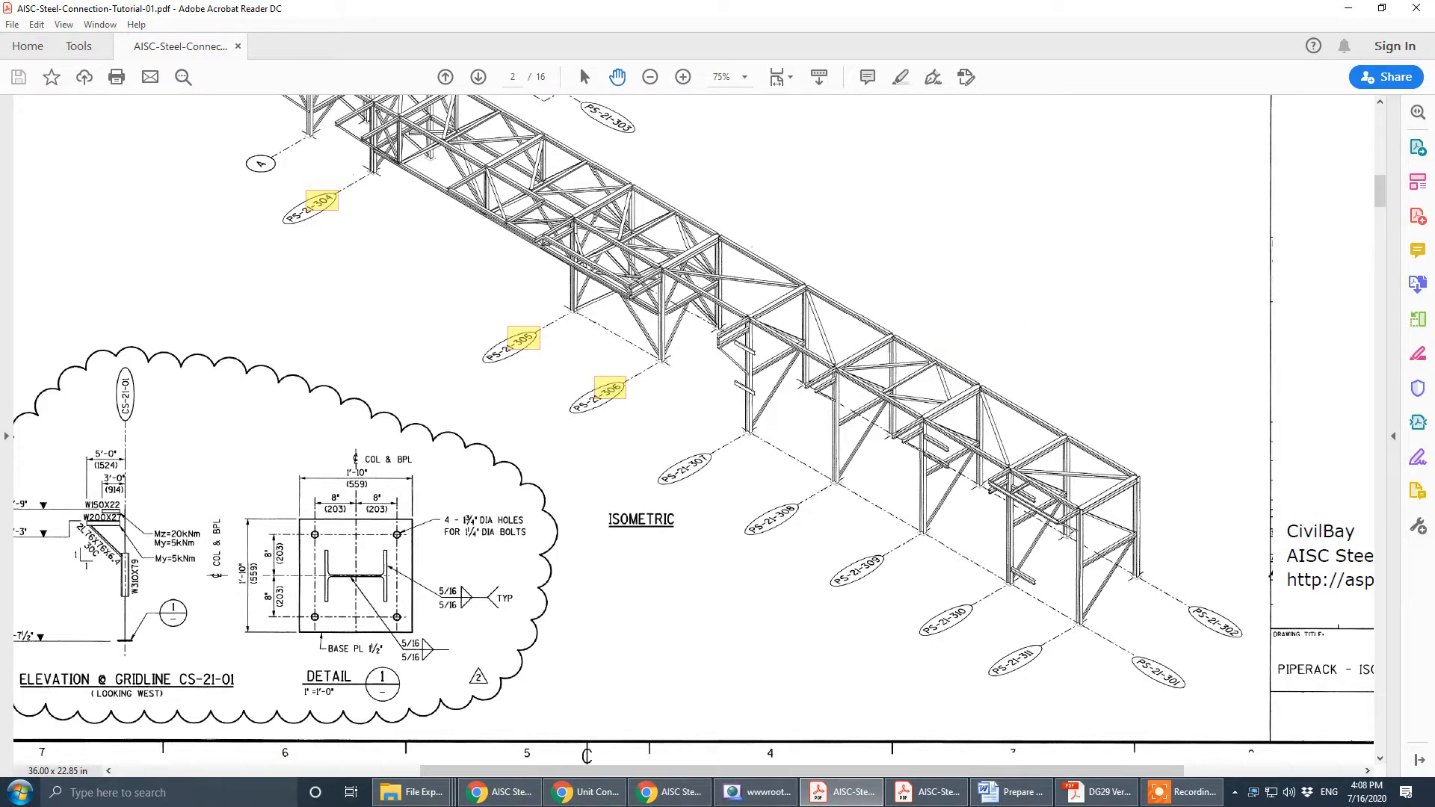
pyautogui.hotkey('alt', 'Tab')
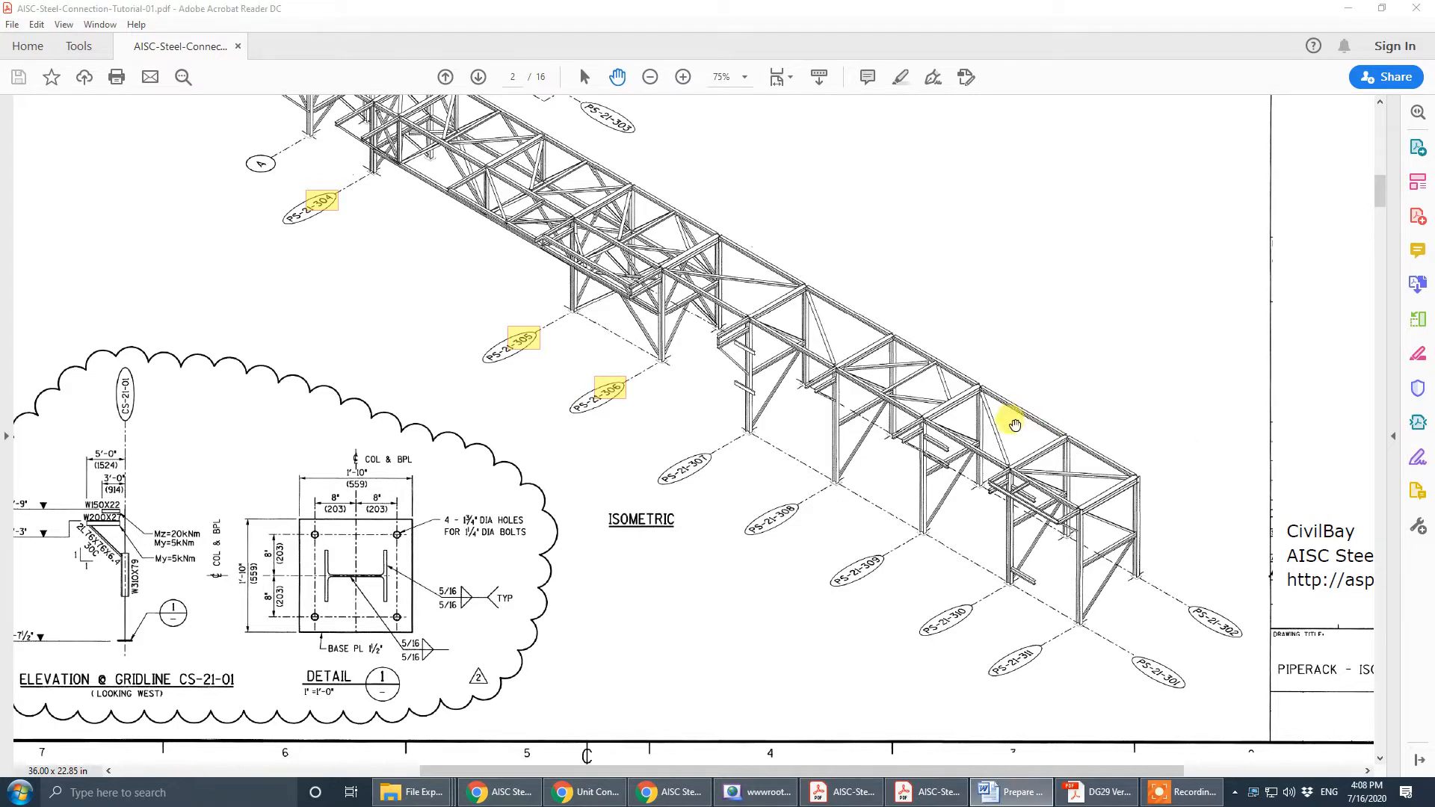
pyautogui.moveTo(1386, 198)
pyautogui.mouseDown()
pyautogui.moveTo(1385, 220)
pyautogui.moveTo(1382, 196)
pyautogui.mouseUp()
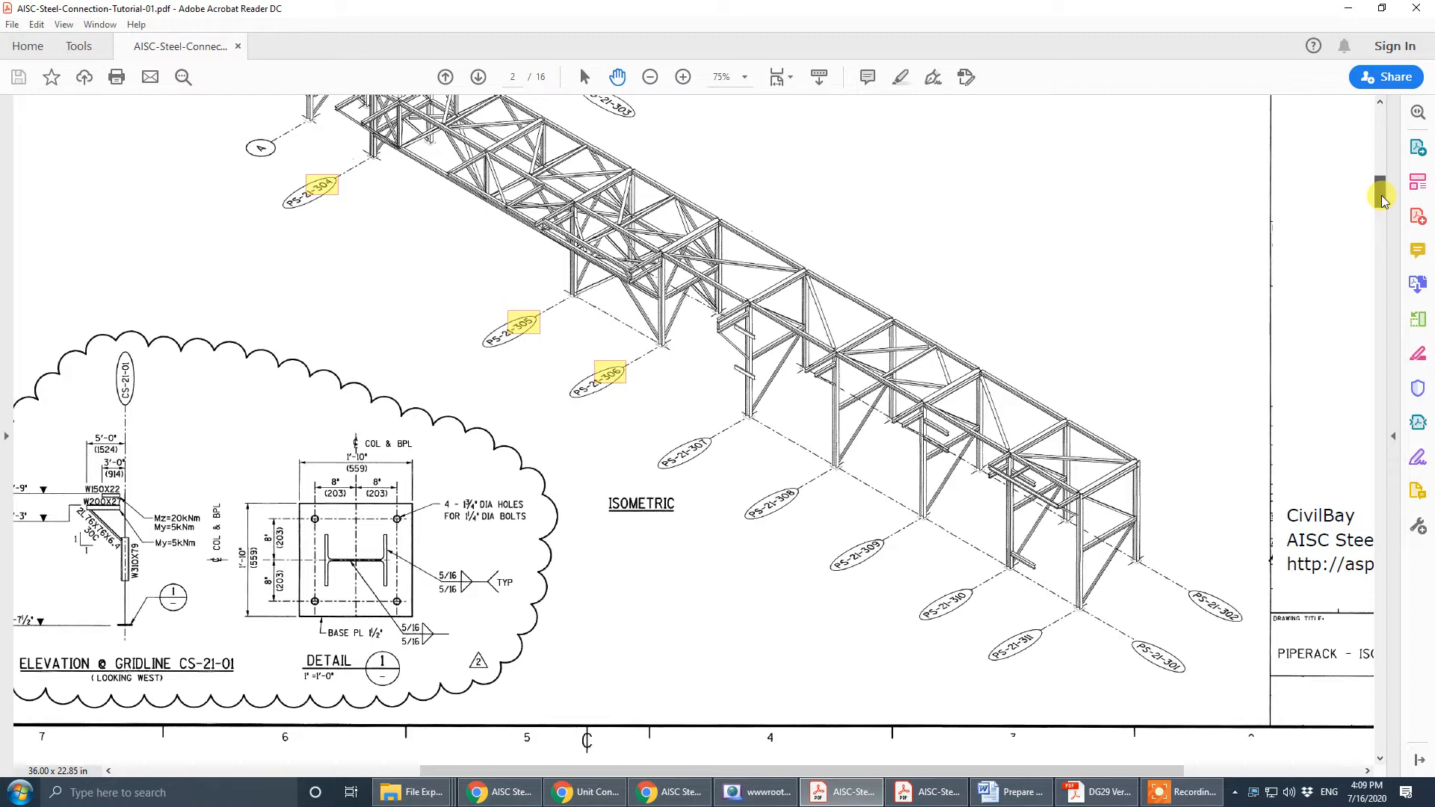
pyautogui.moveTo(1383, 199); pyautogui.dragTo(1382, 177)
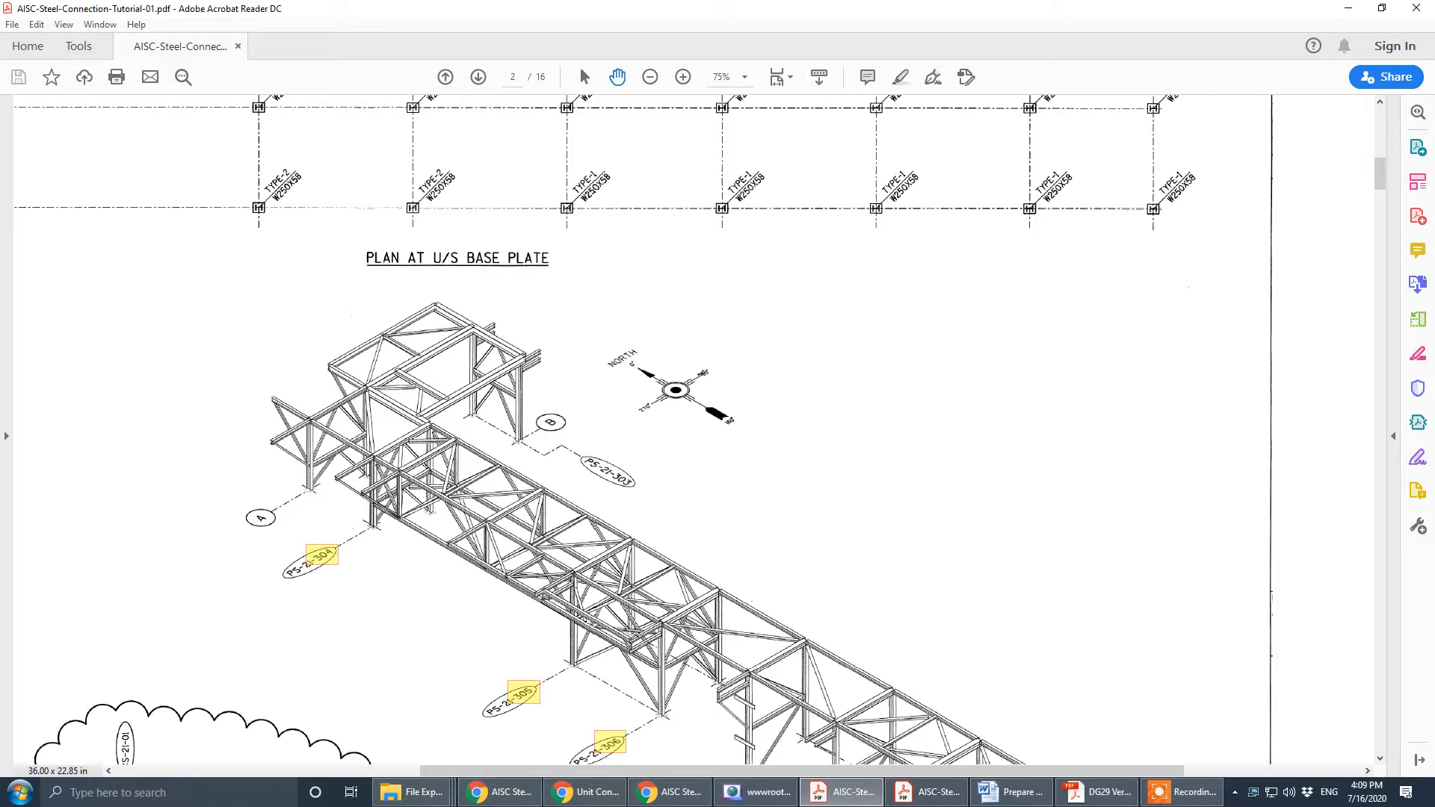
# - Bring up the DG29 Vertical Bracing Connections PDF at full window size, view its cover and title page, and close it
pyautogui.click(1093, 793)
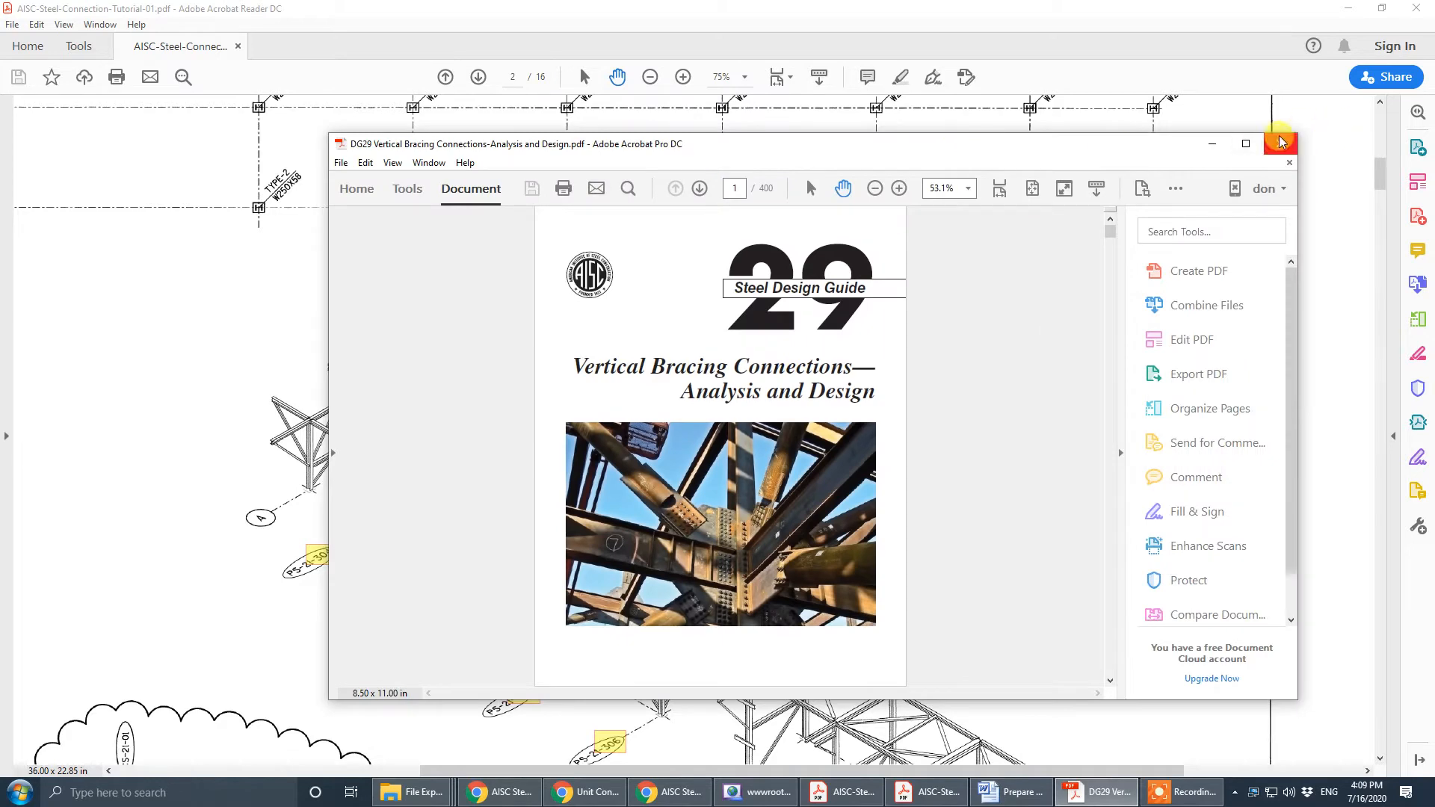
pyautogui.click(1246, 145)
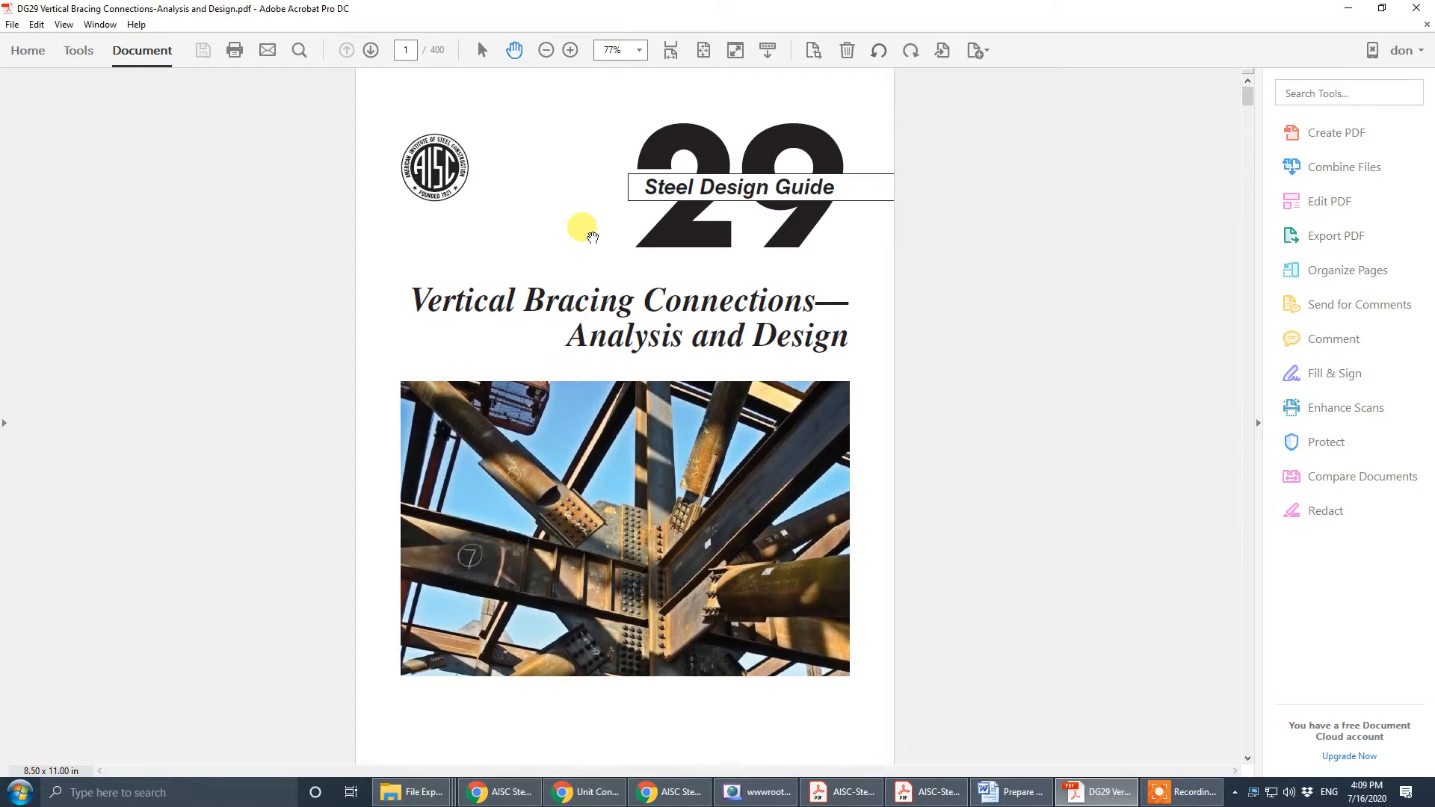
pyautogui.scroll(-8, 593, 238)
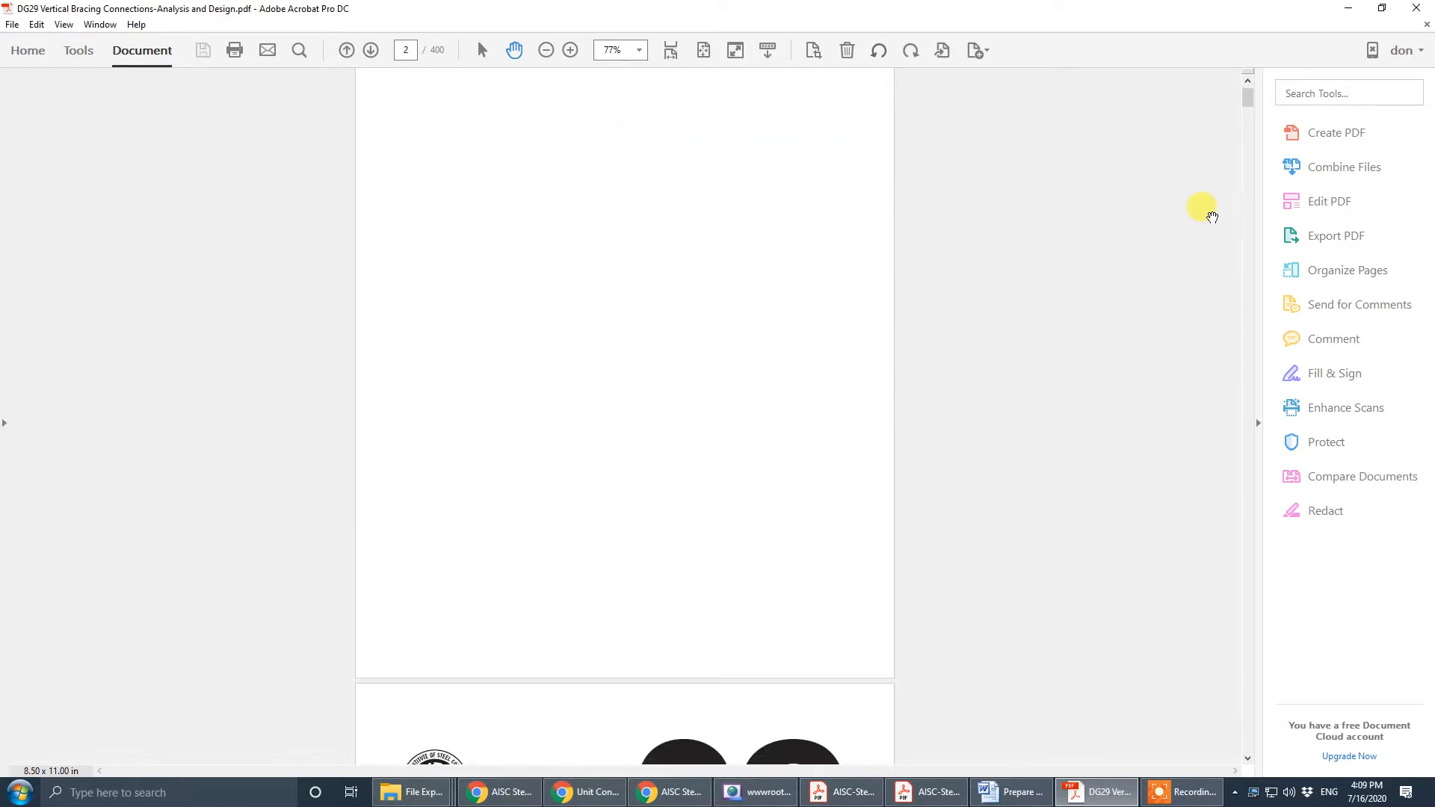
pyautogui.scroll(-8, 1051, 317)
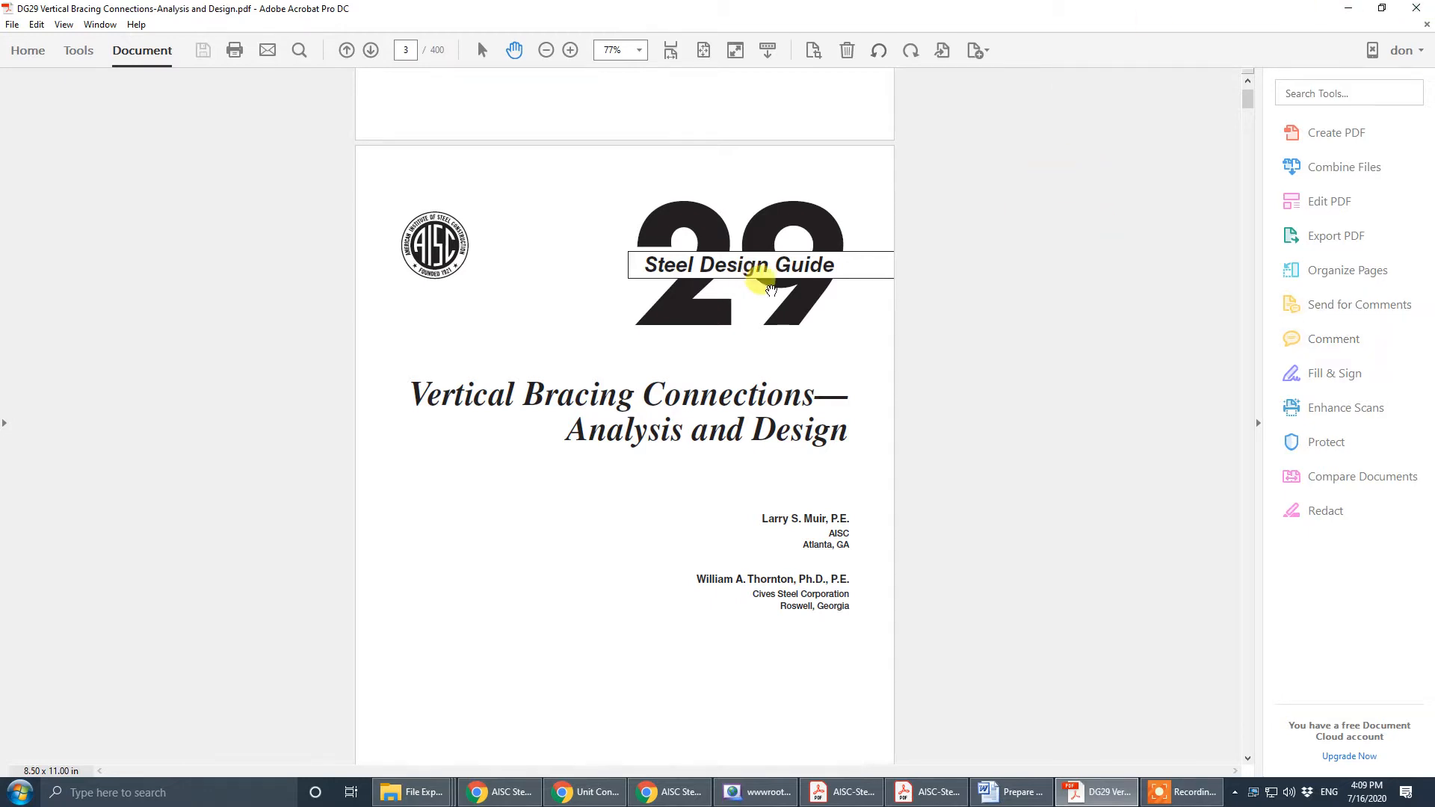
pyautogui.scroll(10, 767, 277)
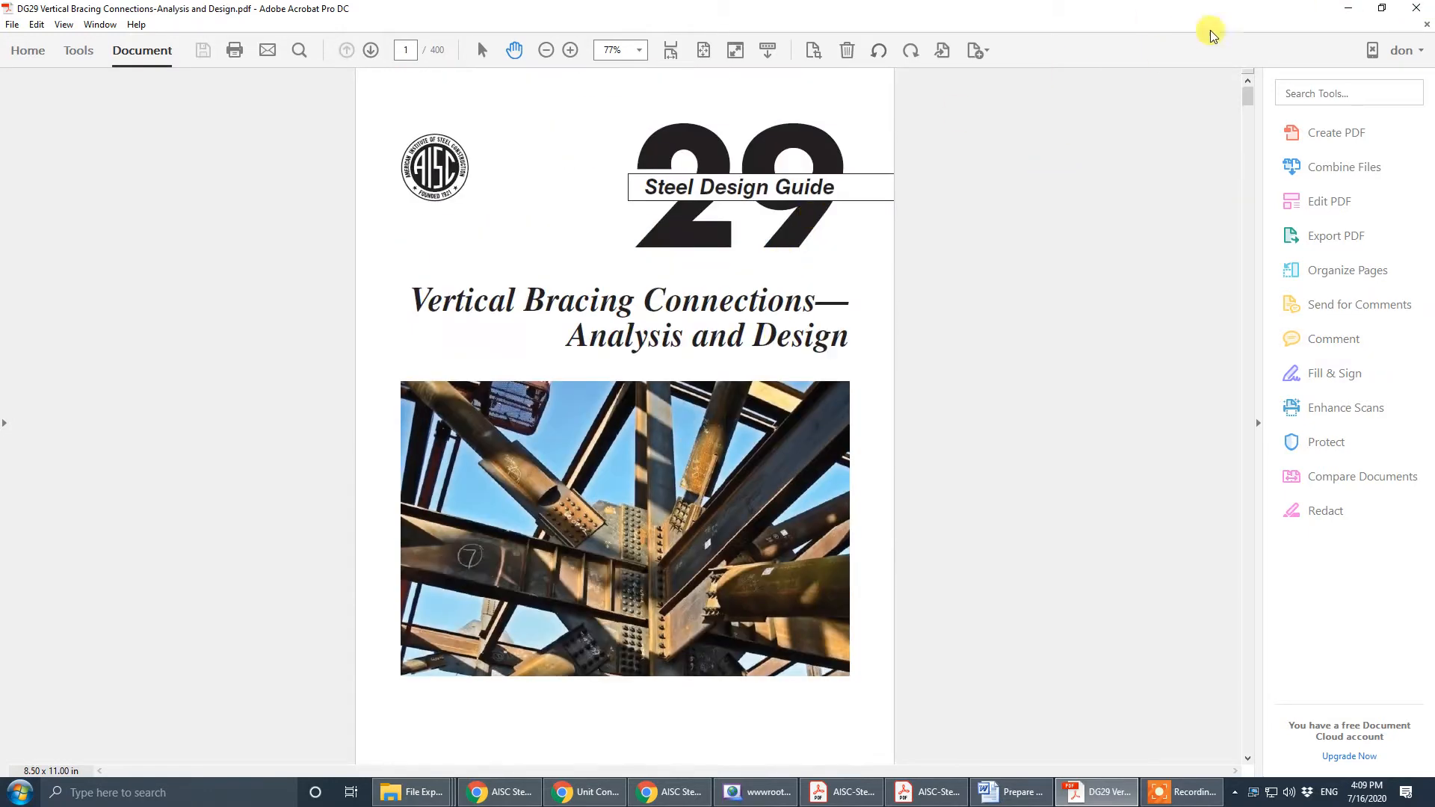
pyautogui.click(1415, 9)
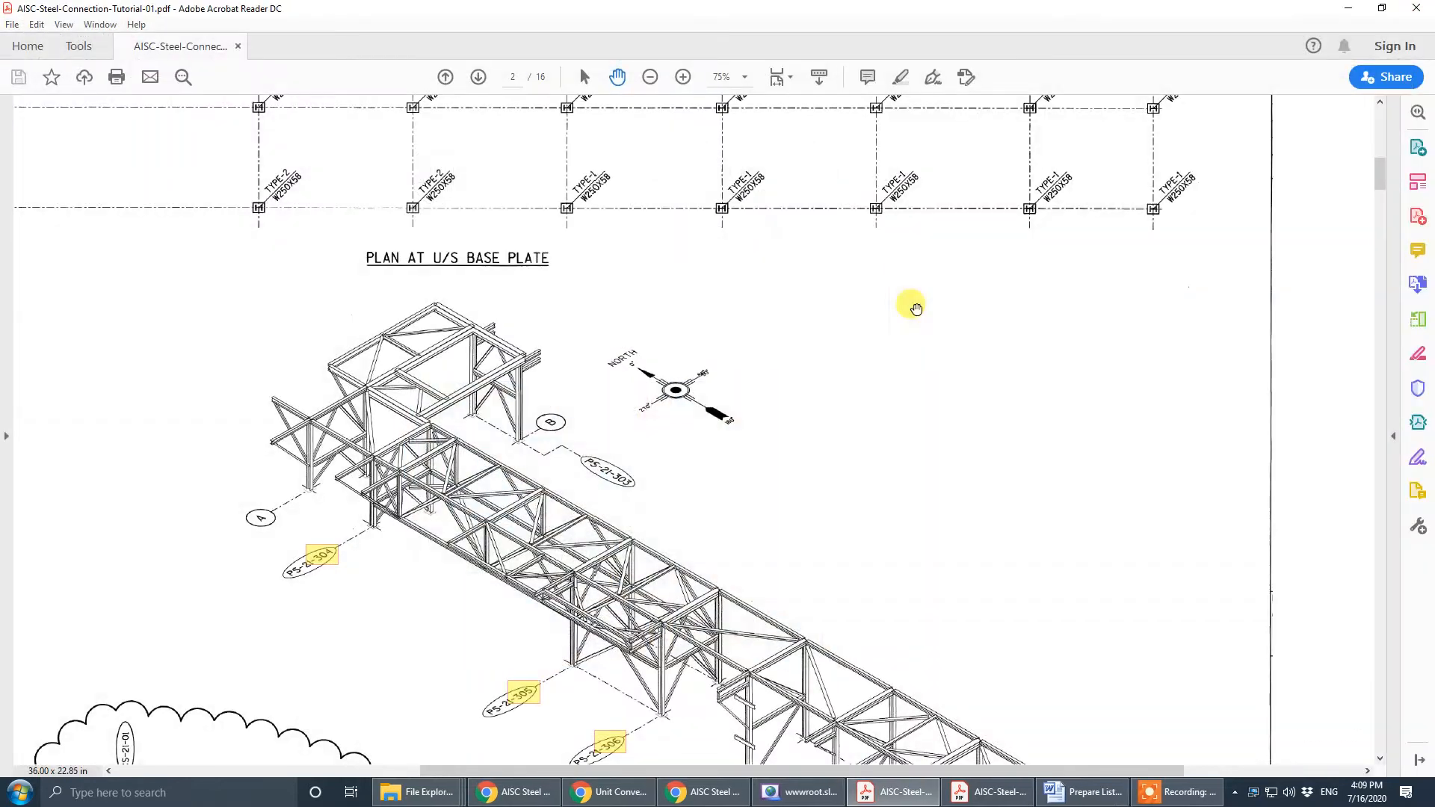
# - Return to the connection design program, open the global project settings, and review the available design codes
pyautogui.moveTo(1105, 6); pyautogui.dragTo(0, 150)
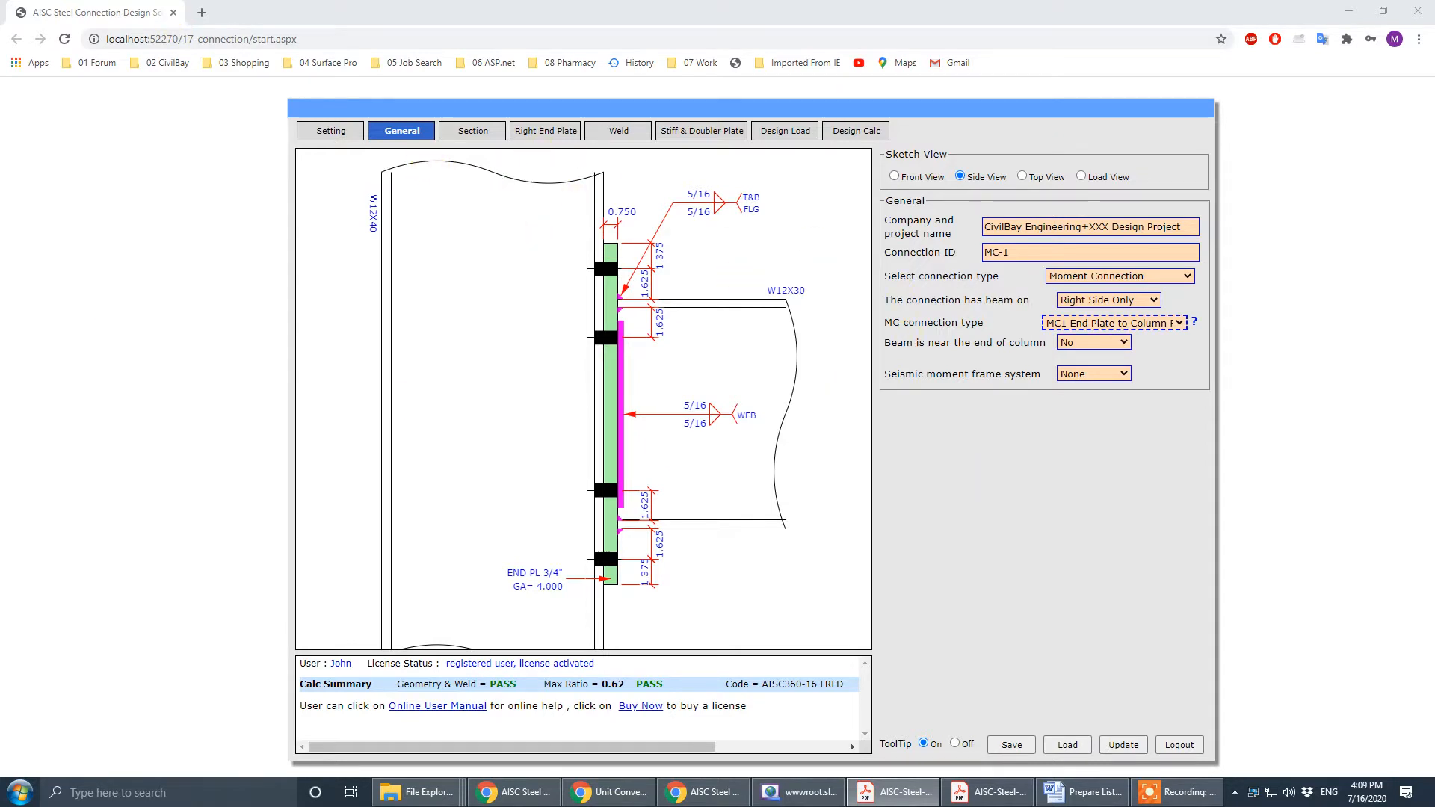
pyautogui.click(1109, 505)
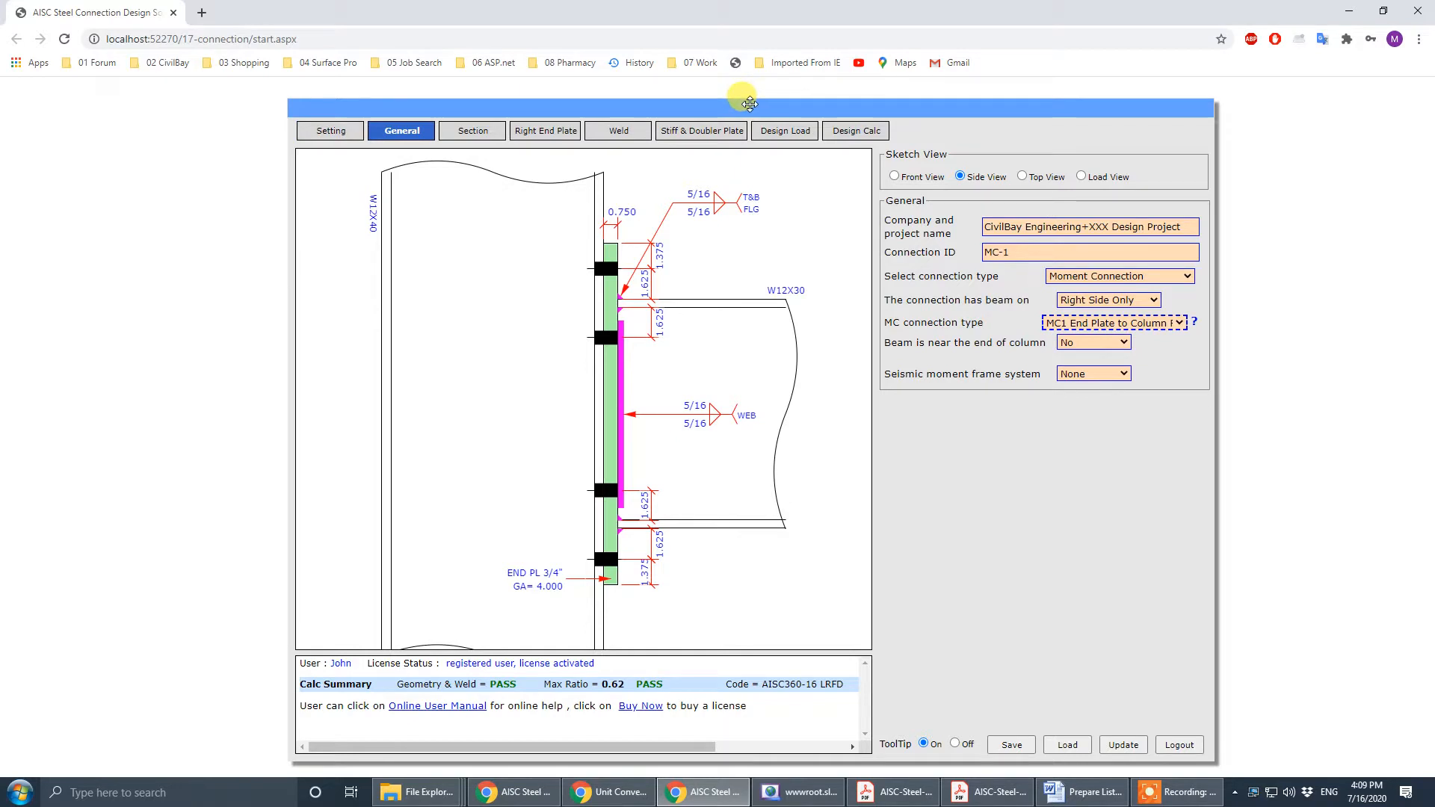
pyautogui.click(326, 131)
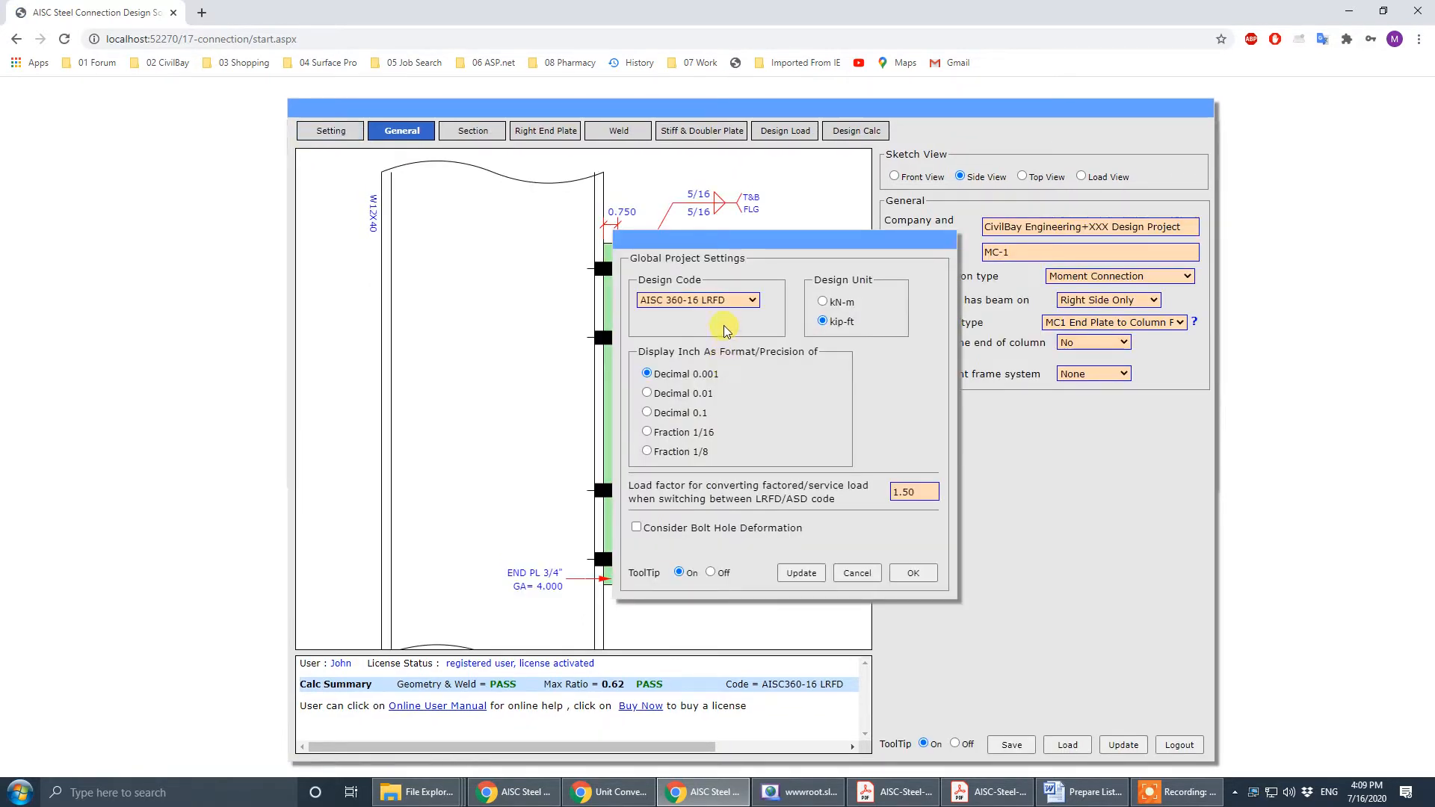
pyautogui.click(744, 307)
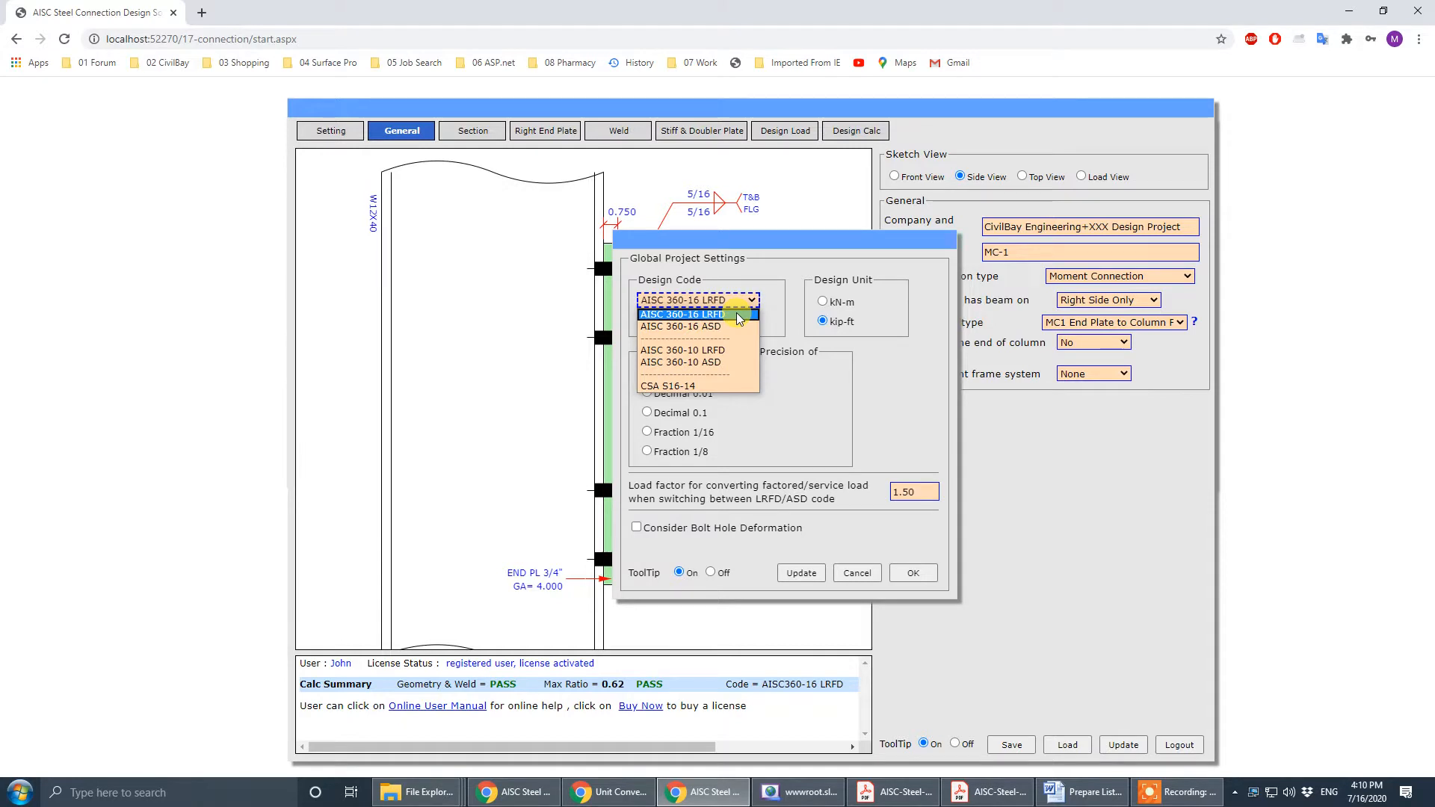
pyautogui.click(832, 378)
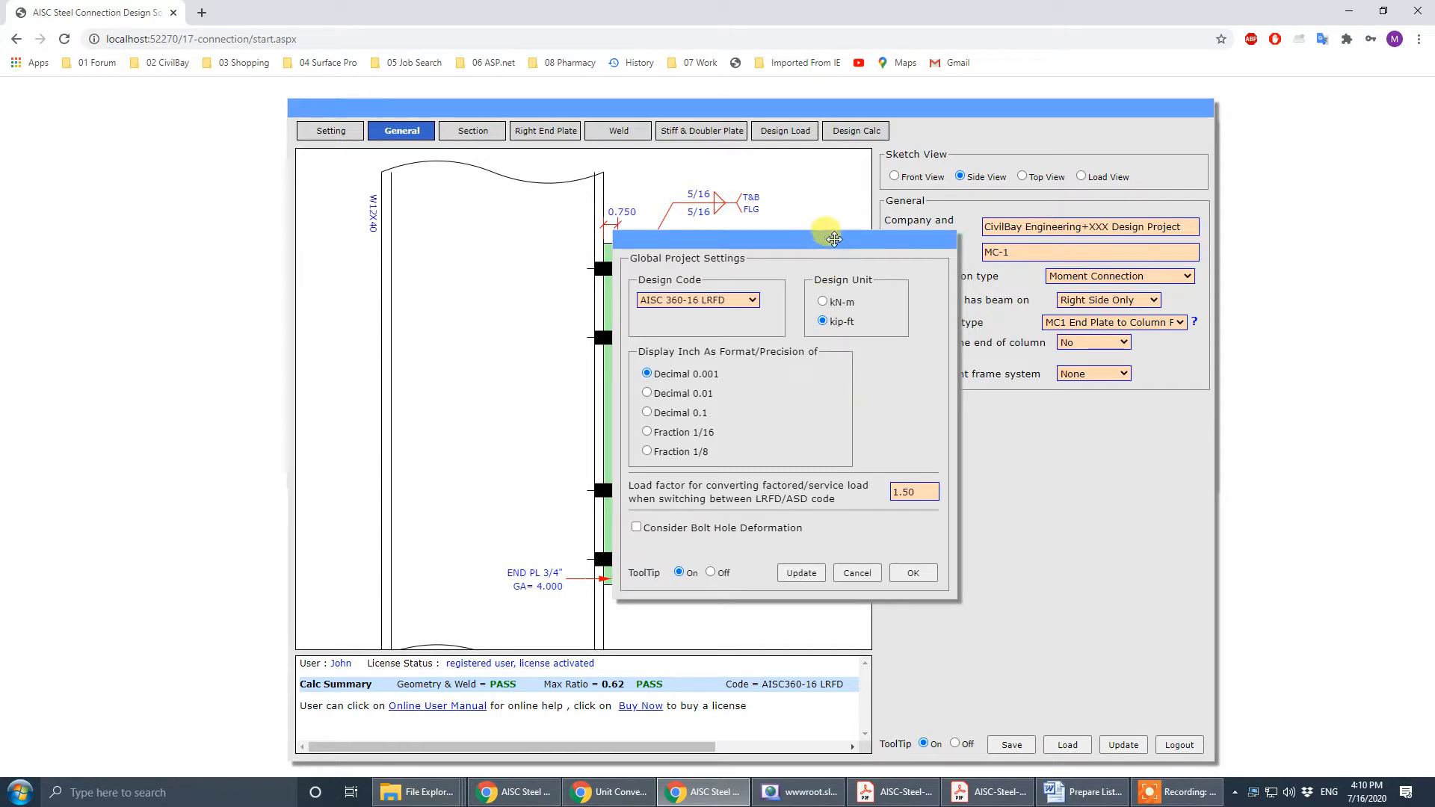
# - Move the settings dialog aside and accept the project settings with AISC 360-16 LRFD, kip-ft units, Decimal 0.001 precision and load factor 1.50
pyautogui.moveTo(827, 234); pyautogui.dragTo(897, 216)
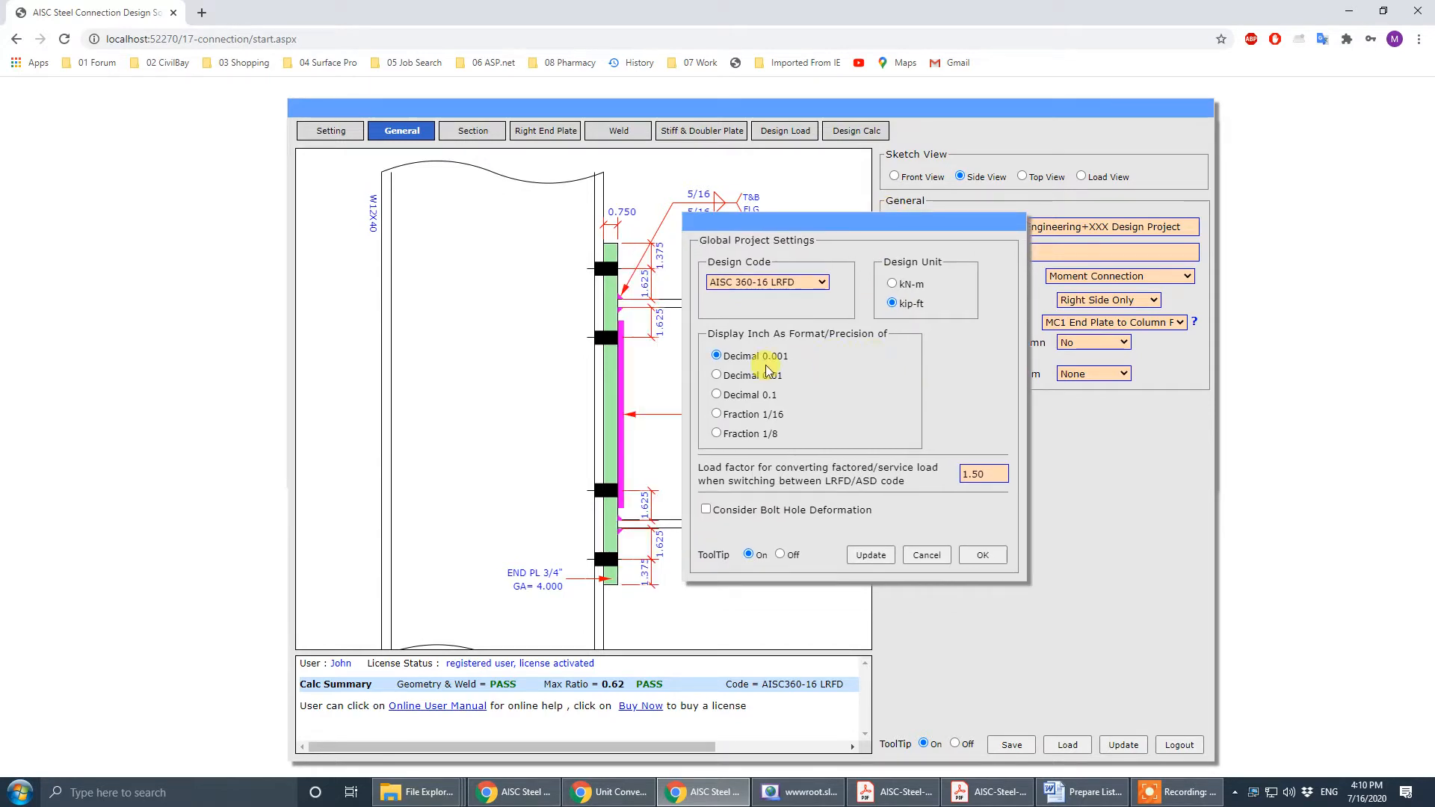
pyautogui.moveTo(786, 365)
pyautogui.click(778, 289)
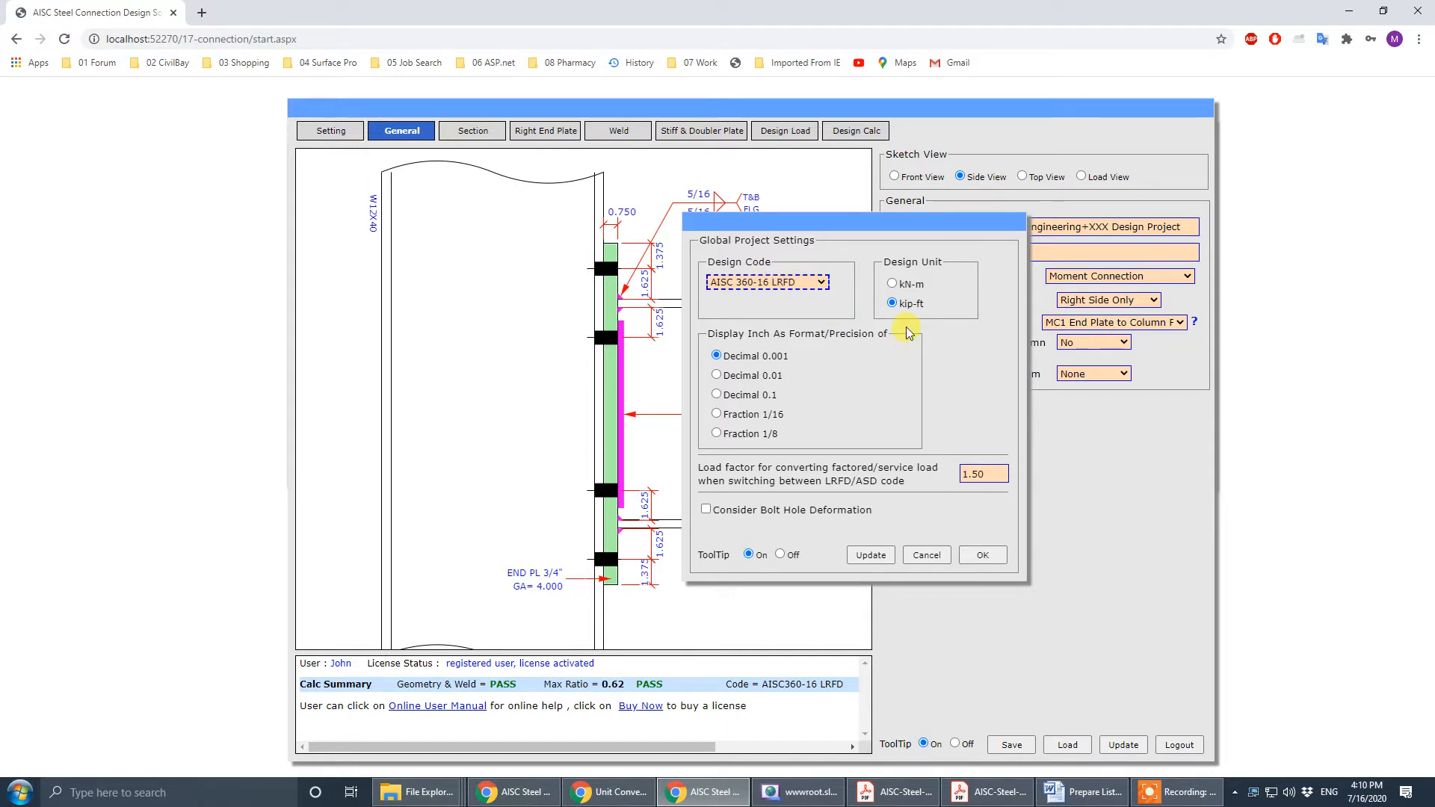
pyautogui.click(894, 305)
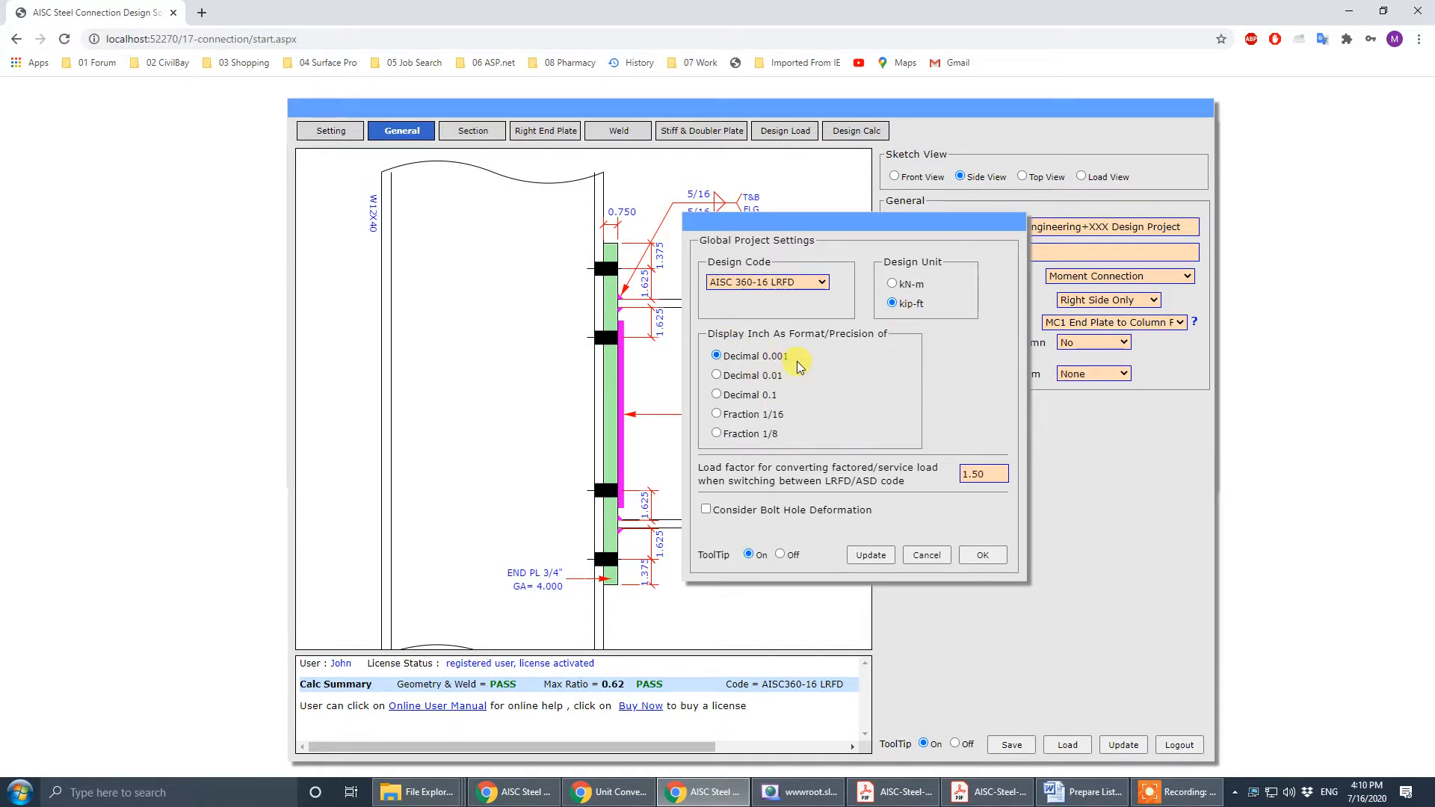
pyautogui.click(968, 474)
pyautogui.click(981, 554)
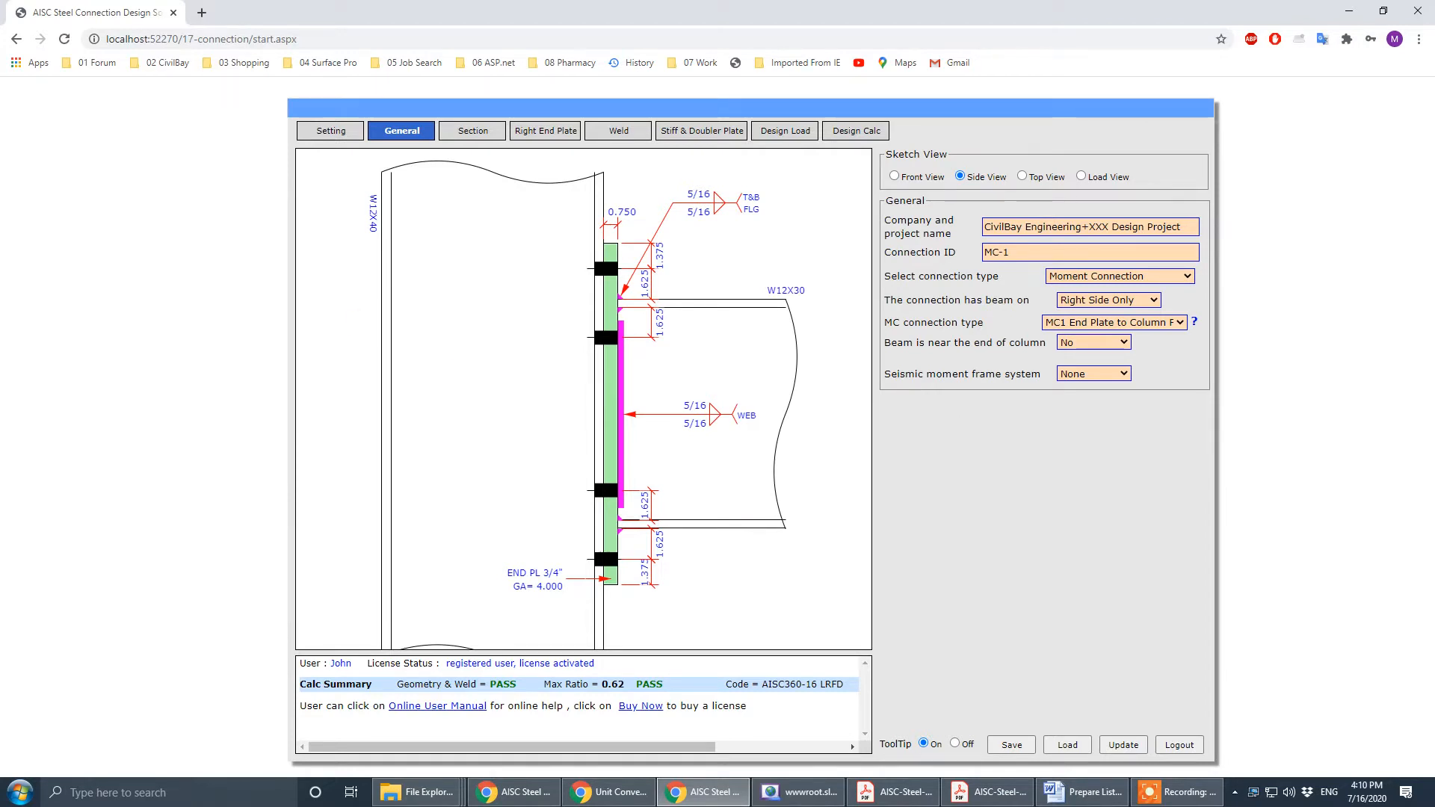
# - Examine the PS-21-302 brace connection detail on page 5 of the tutorial PDF at 125% zoom, then clear the PDF window away
pyautogui.hotkey('alt', 'Tab')
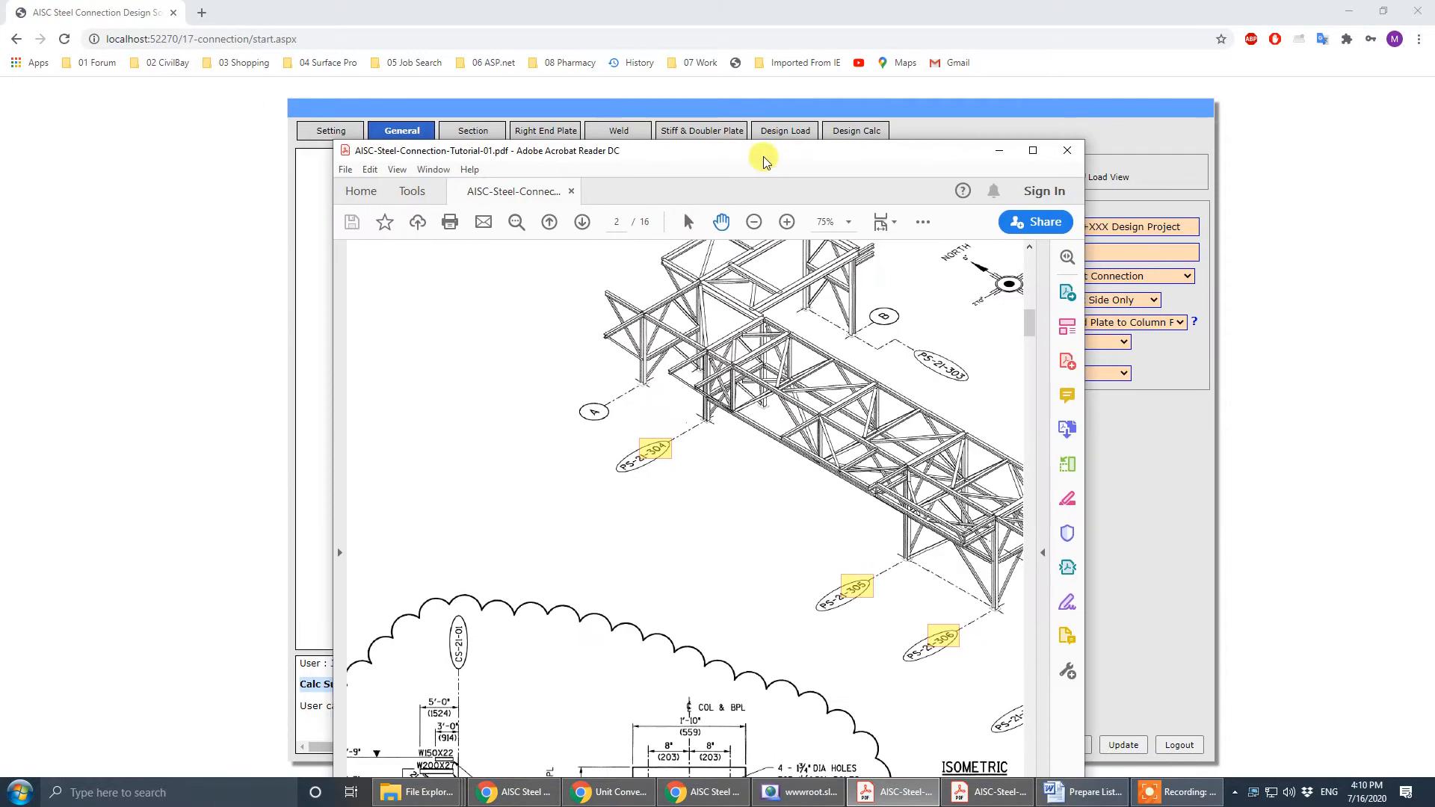
pyautogui.click(1026, 142)
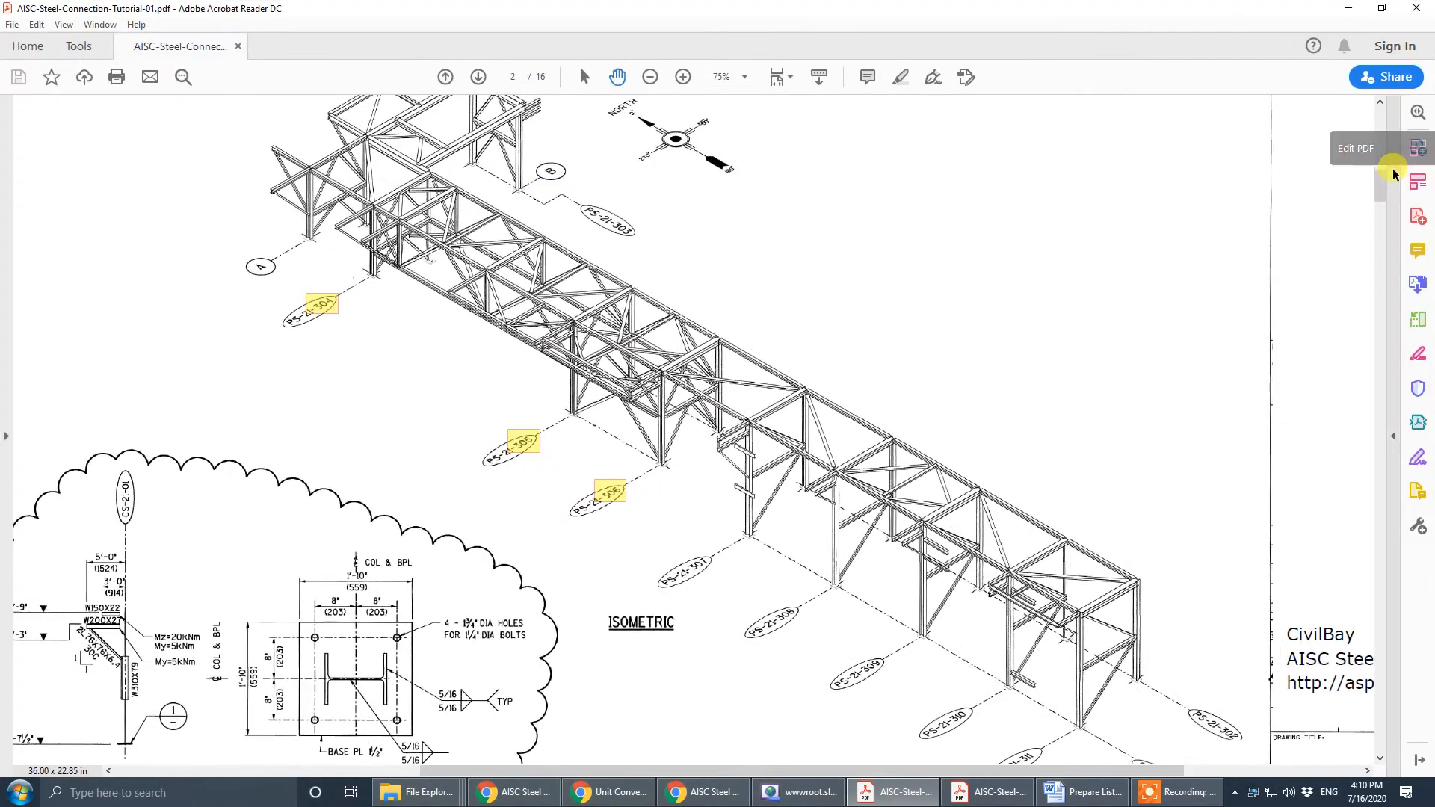
pyautogui.moveTo(1380, 185); pyautogui.dragTo(1383, 364)
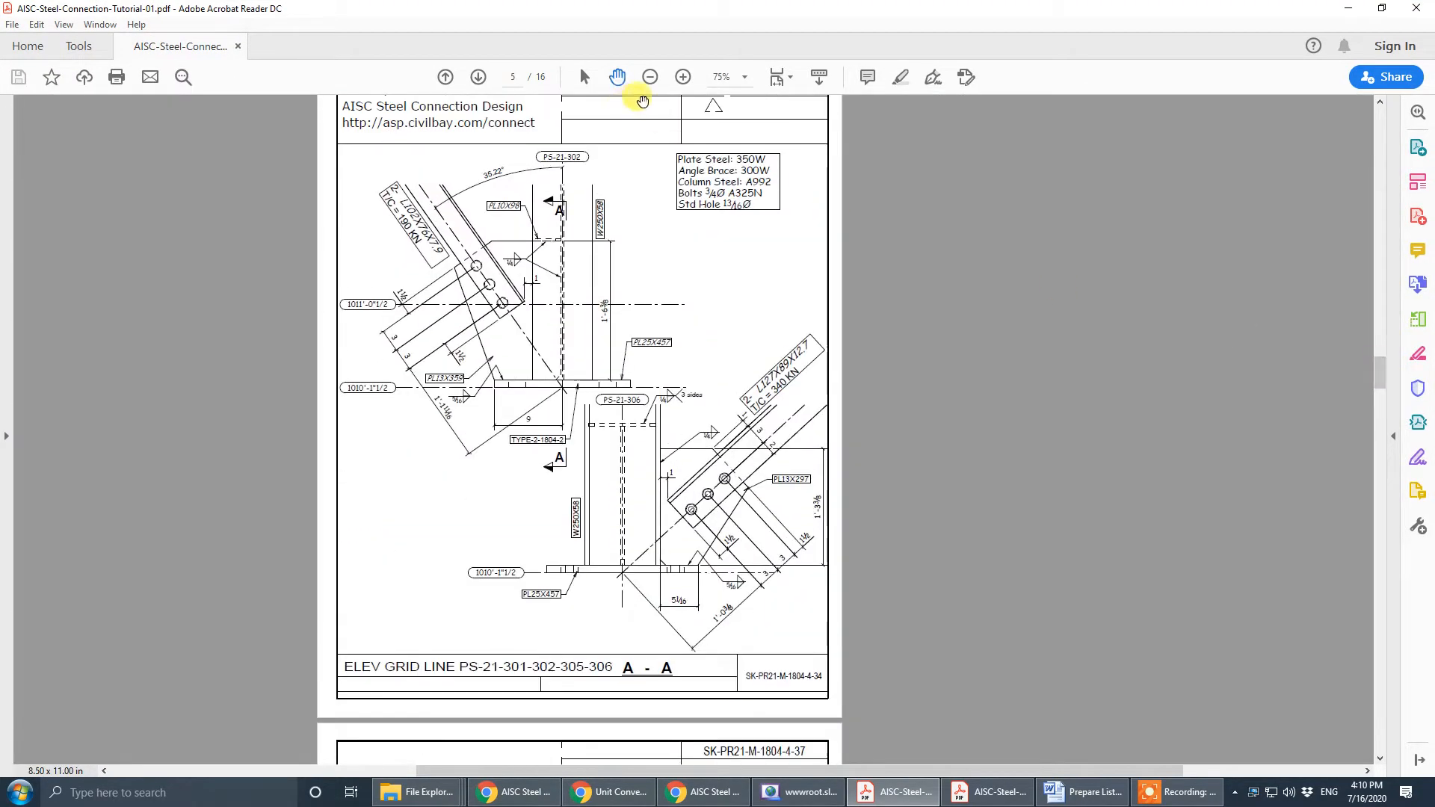
pyautogui.click(743, 77)
pyautogui.click(790, 205)
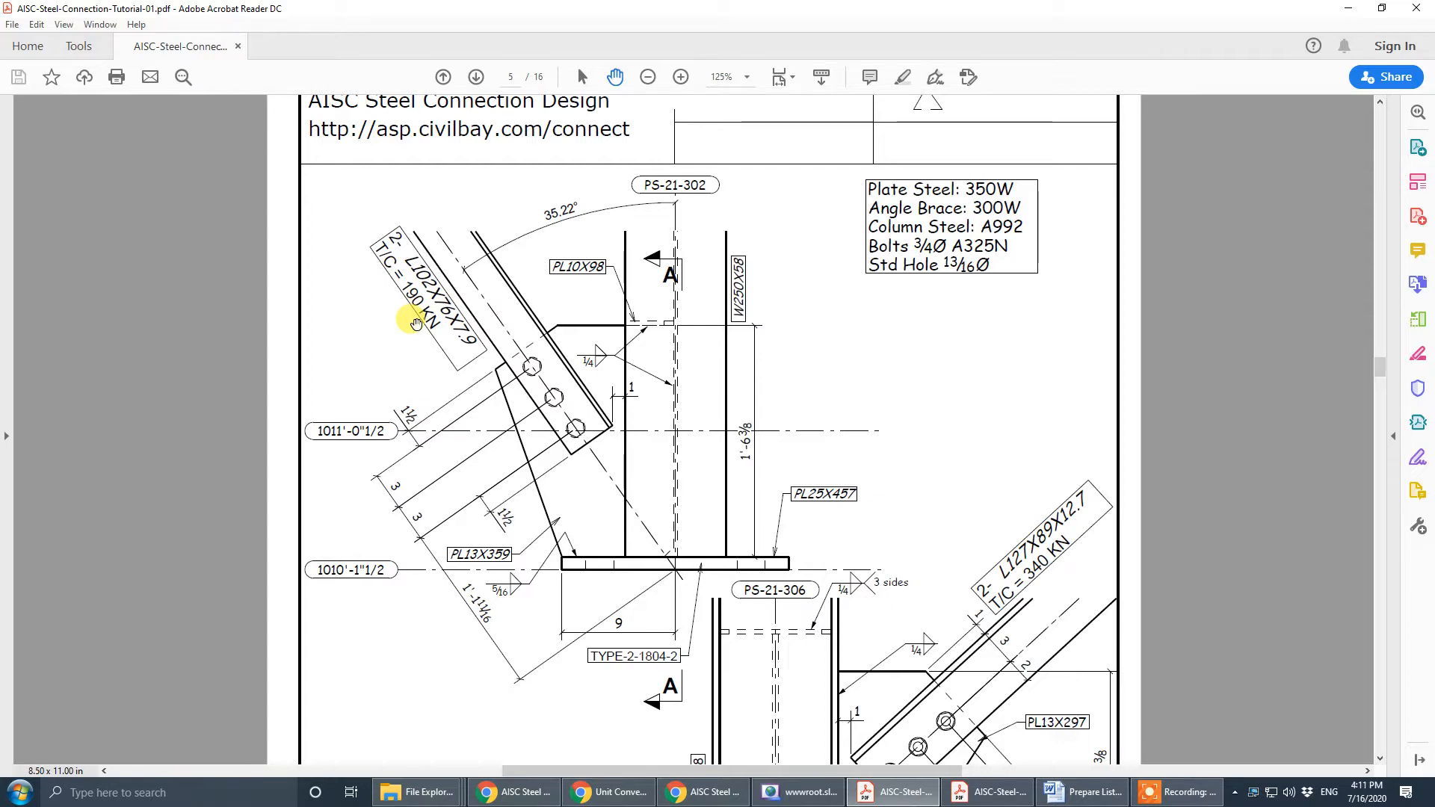
pyautogui.moveTo(794, 355); pyautogui.dragTo(826, 423)
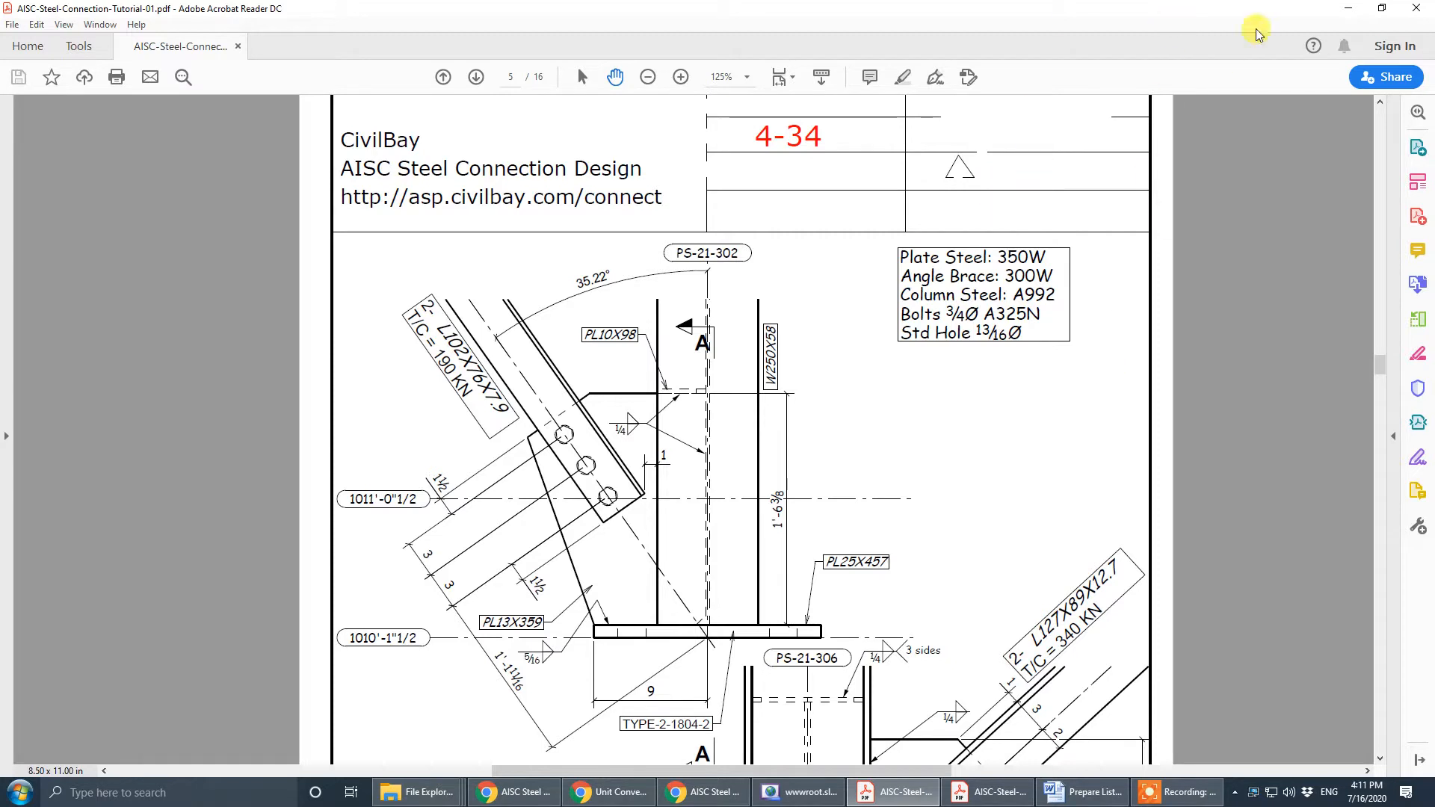
pyautogui.click(1349, 9)
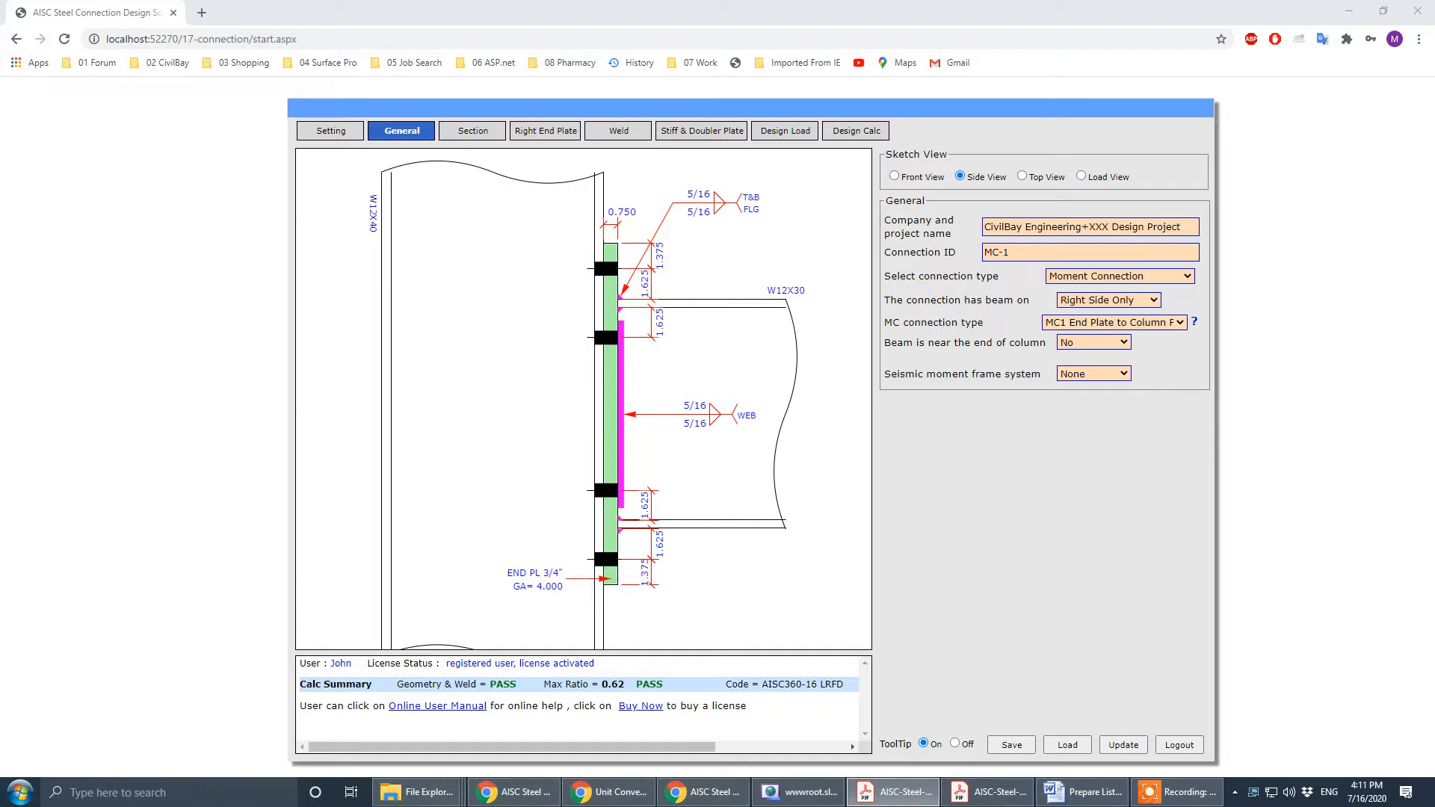
# - Bring the tutorial PDF back at full window size and examine the page 2 piperack isometric around gridlines PS-21-304 to PS-21-306
pyautogui.moveTo(124, 53); pyautogui.dragTo(610, 42)
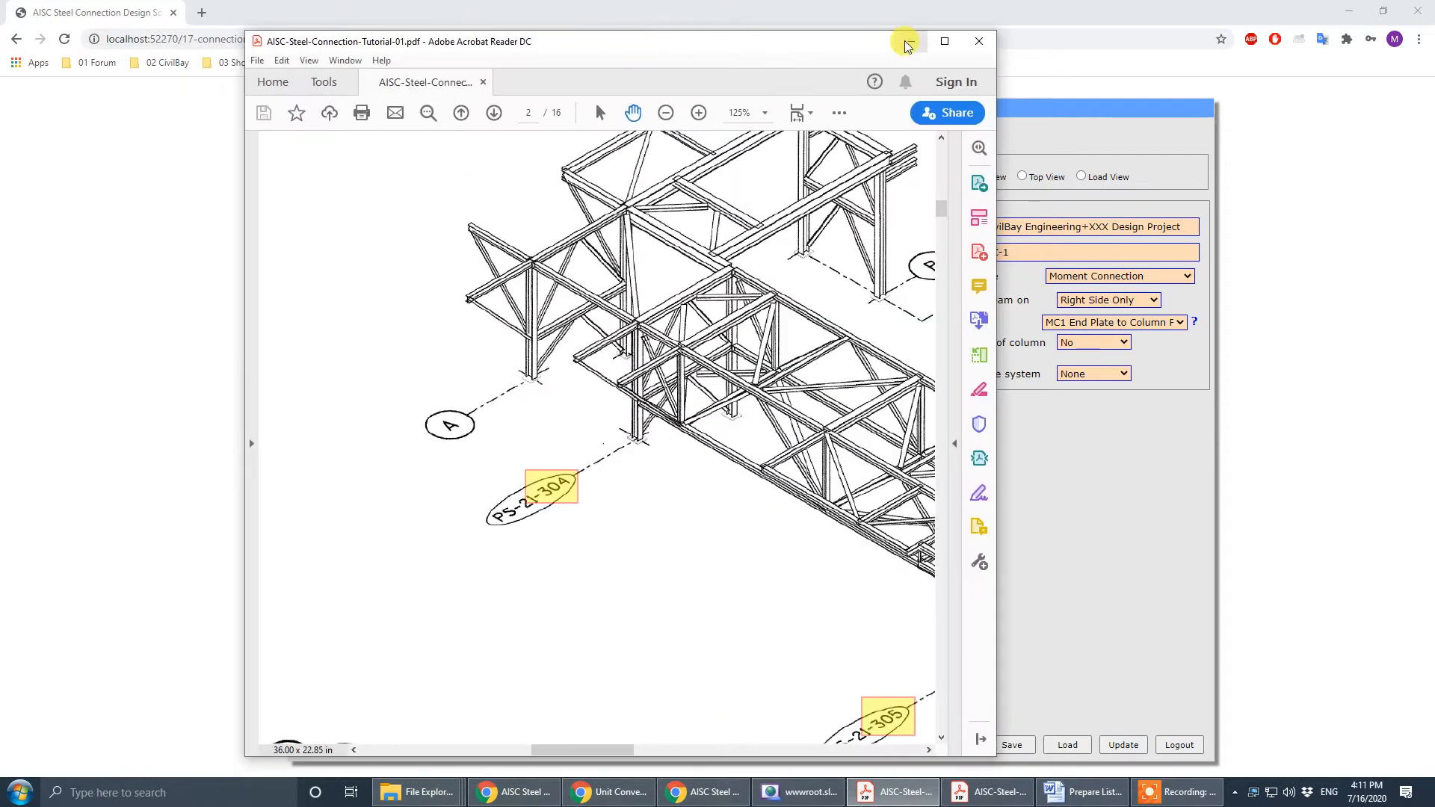
pyautogui.click(944, 43)
pyautogui.moveTo(1227, 436); pyautogui.dragTo(1217, 311)
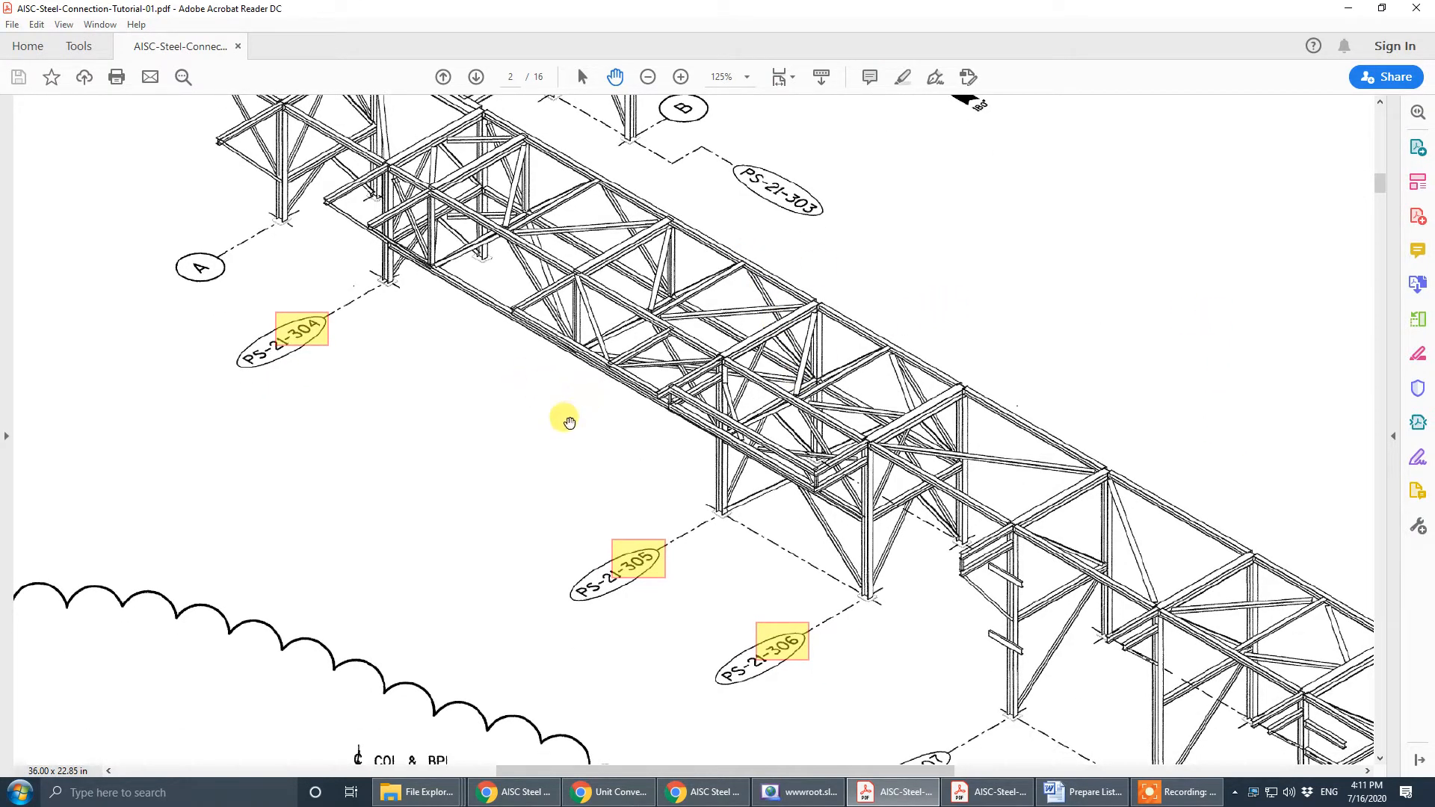
pyautogui.moveTo(1032, 269); pyautogui.dragTo(1049, 313)
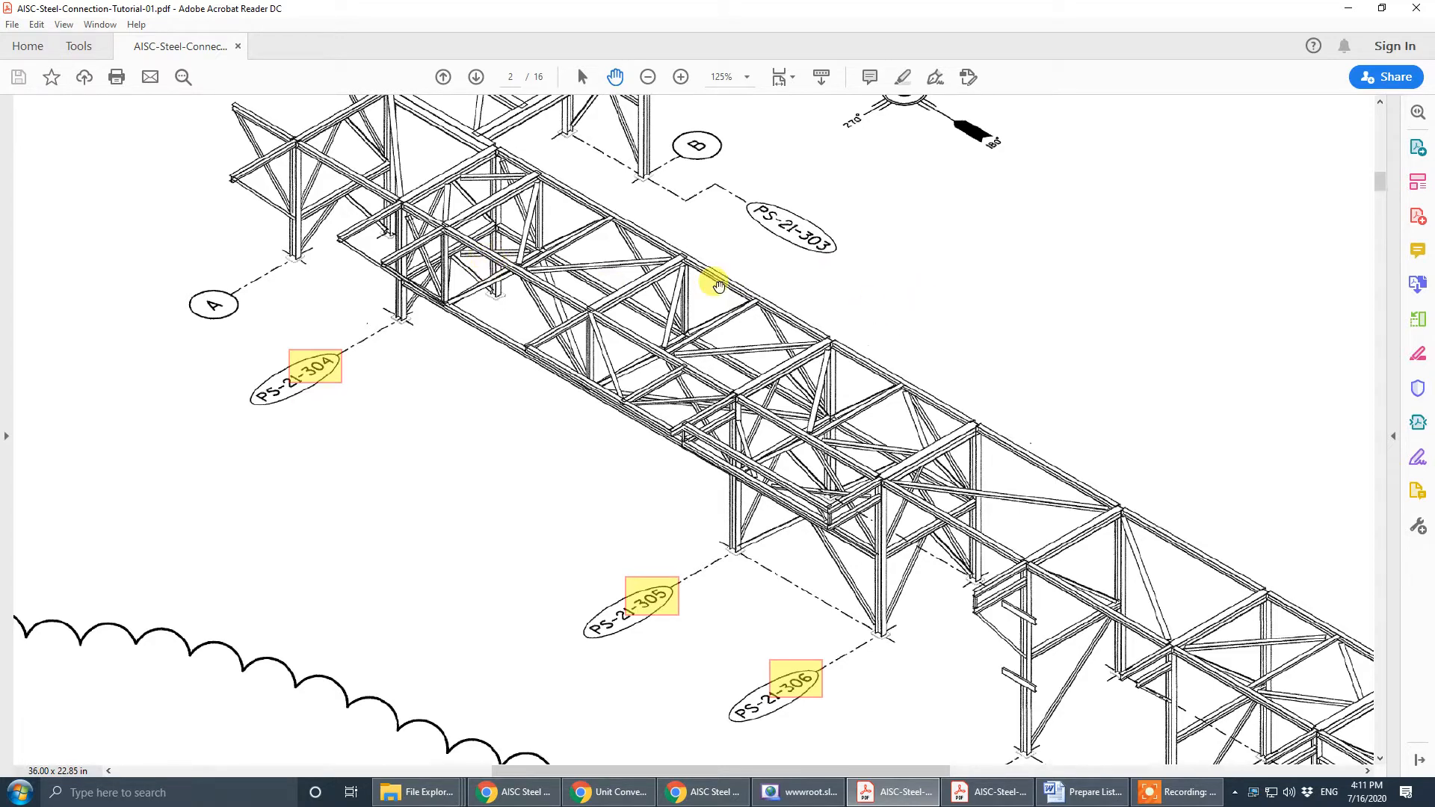
# - Examine the tutorial PDF from the page 2 isometric through the page 3 plans to the page 4 elevation at grid line PS-21-301
pyautogui.scroll(-3, 717, 285)
pyautogui.scroll(4, 721, 282)
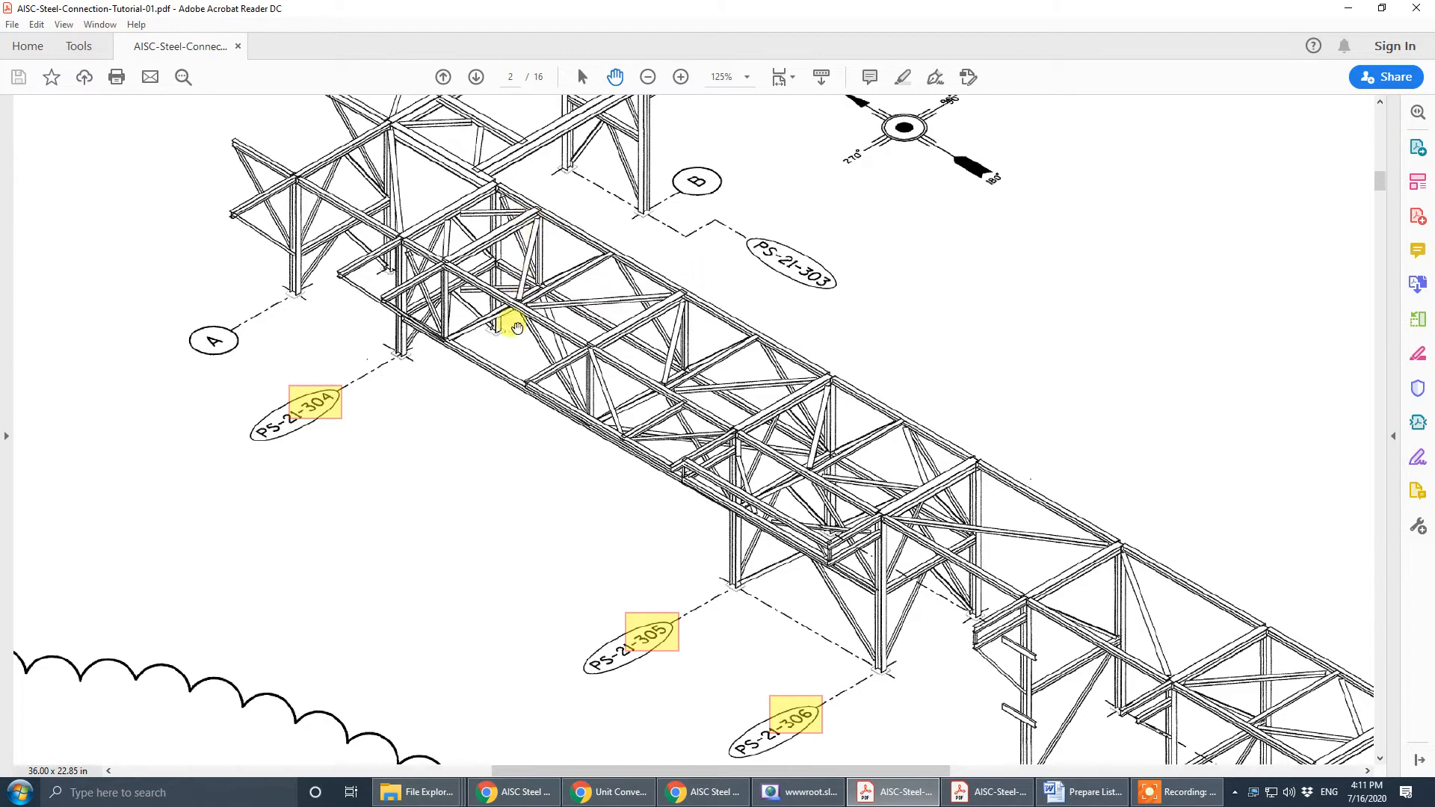
pyautogui.scroll(-8, 910, 269)
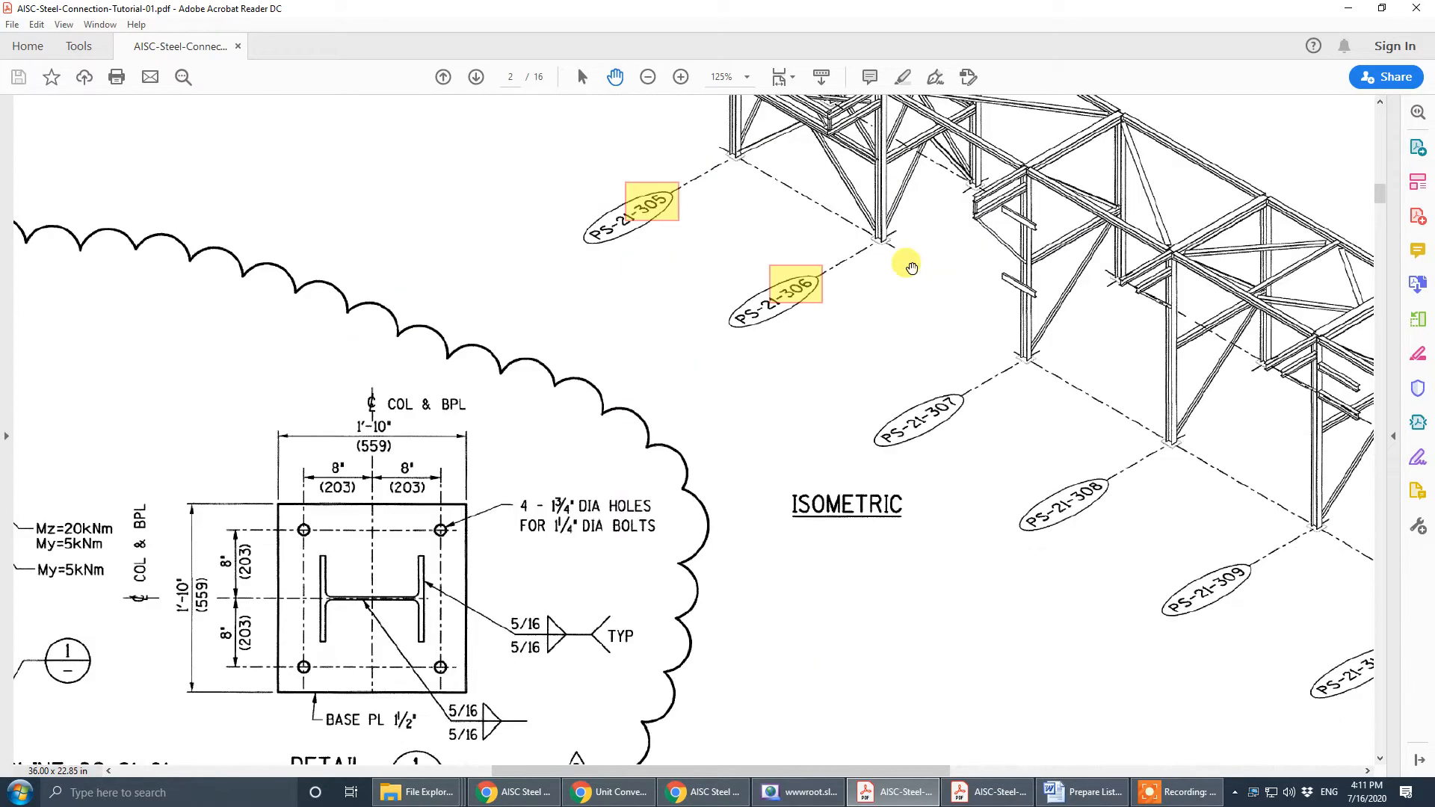
pyautogui.scroll(-8, 910, 267)
pyautogui.scroll(3, 912, 263)
pyautogui.scroll(-15, 912, 263)
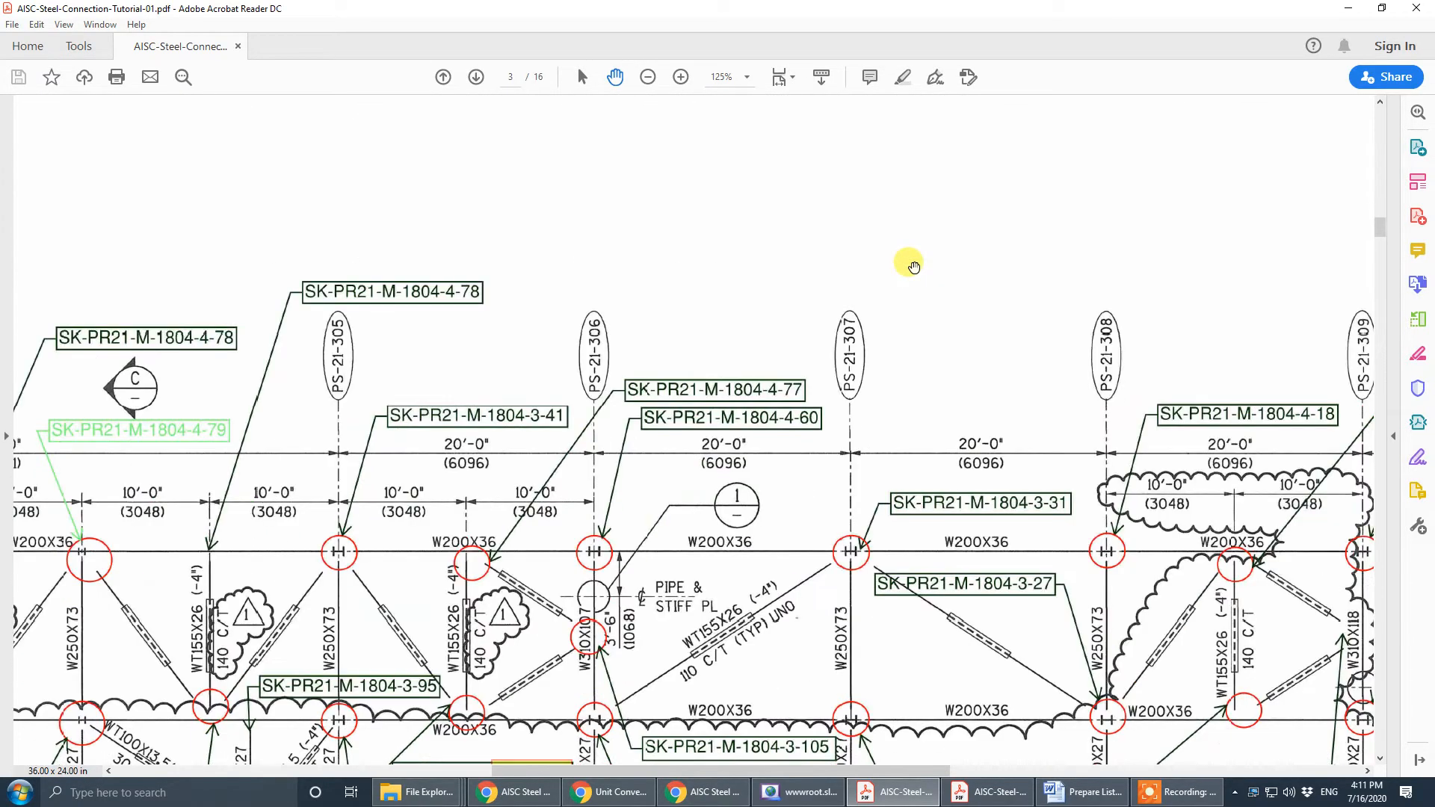
pyautogui.scroll(-15, 913, 267)
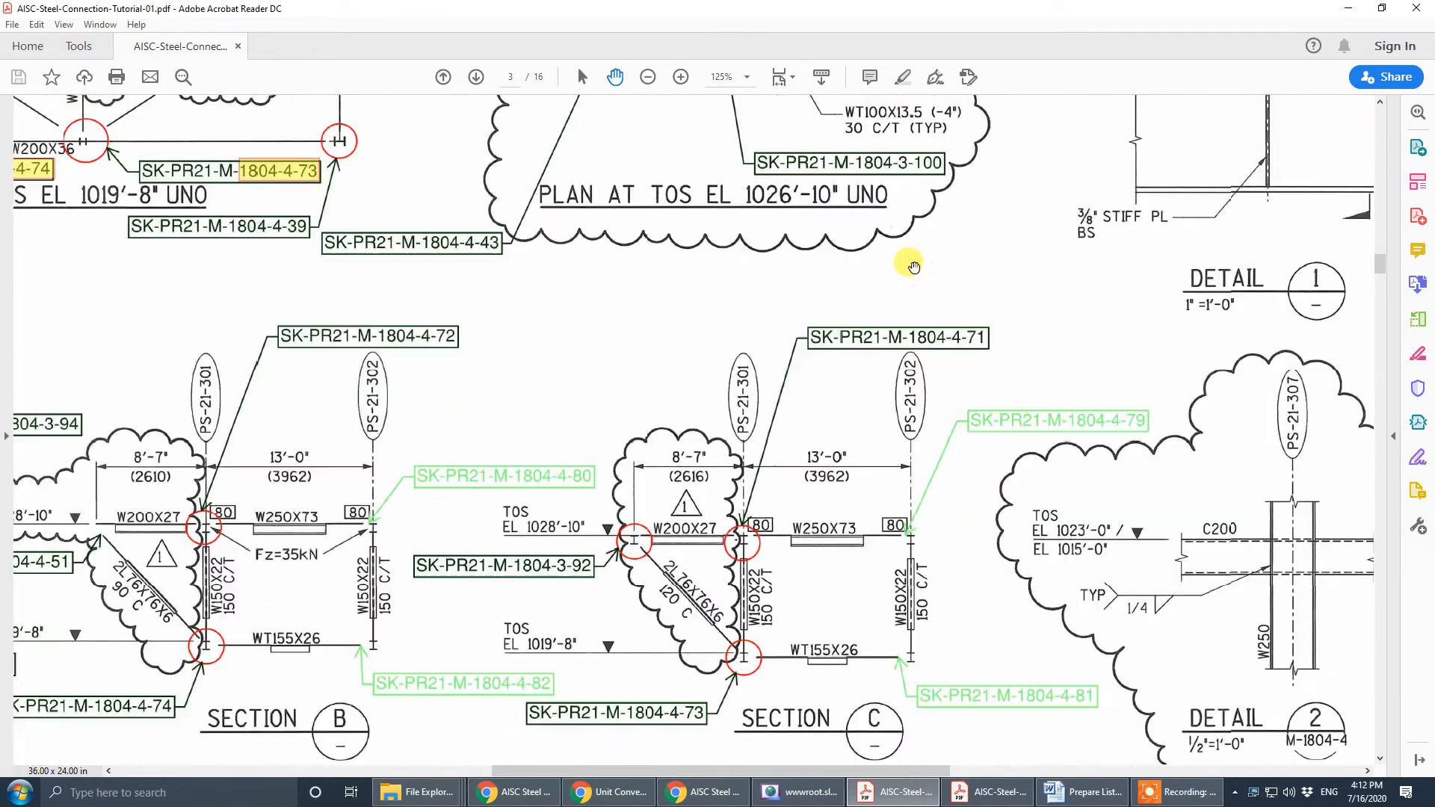
pyautogui.scroll(-12, 914, 267)
pyautogui.scroll(-5, 927, 291)
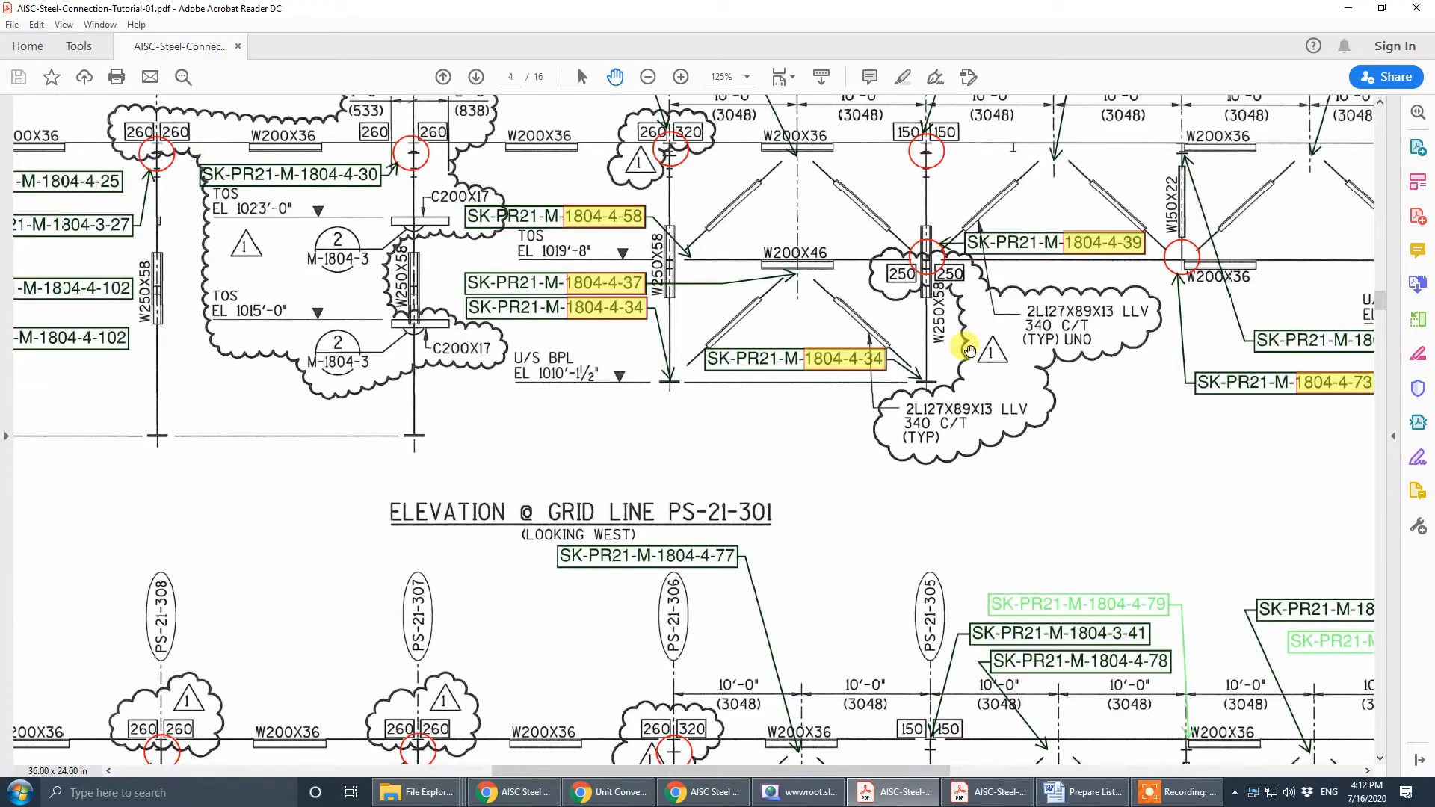
pyautogui.moveTo(1024, 439)
pyautogui.mouseDown()
pyautogui.moveTo(770, 568)
pyautogui.moveTo(793, 622)
pyautogui.mouseUp()
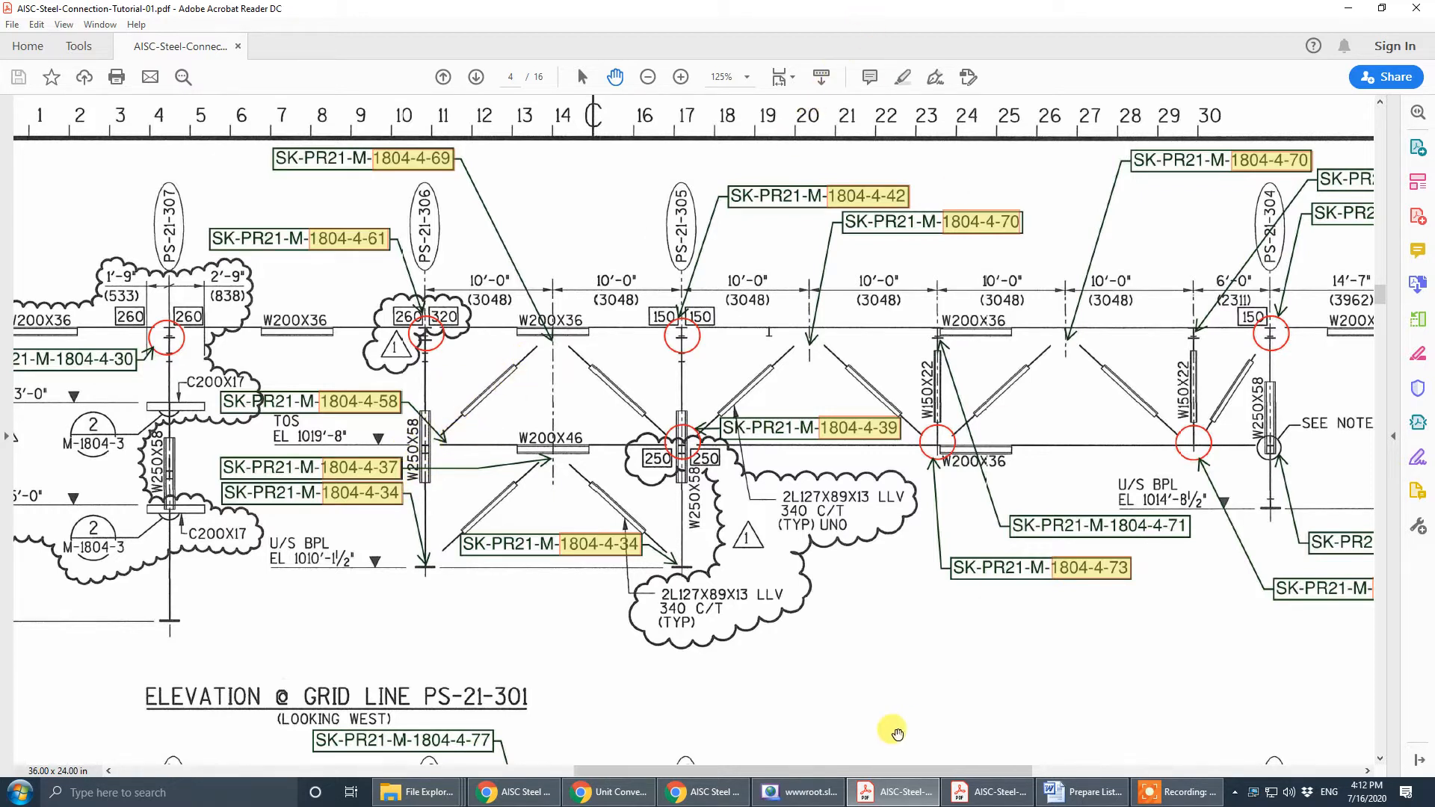
# - Bring the copy of the tutorial PDF over the elevation drawing and show it at full window size
pyautogui.click(889, 794)
pyautogui.click(881, 794)
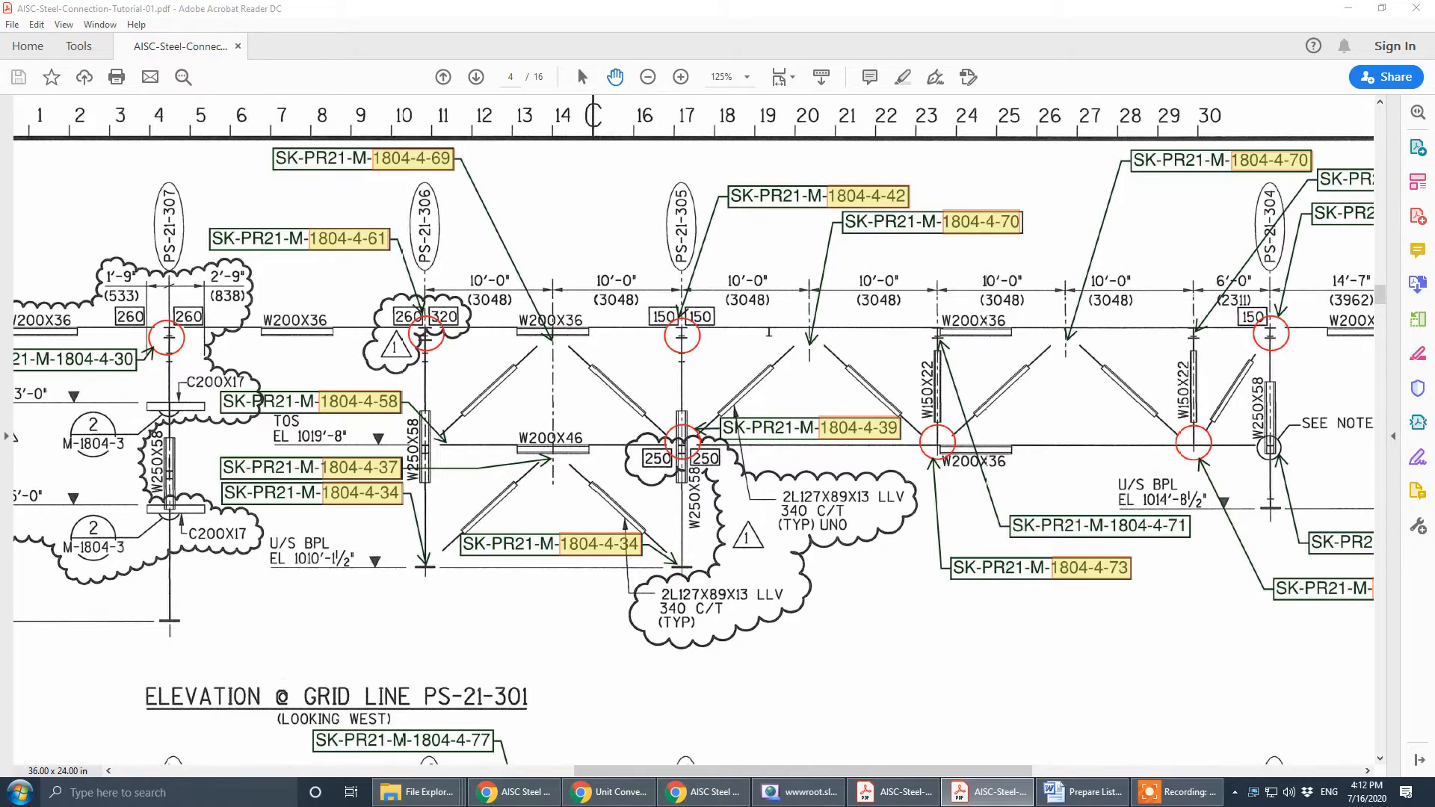
pyautogui.moveTo(1434, 189); pyautogui.dragTo(772, 192)
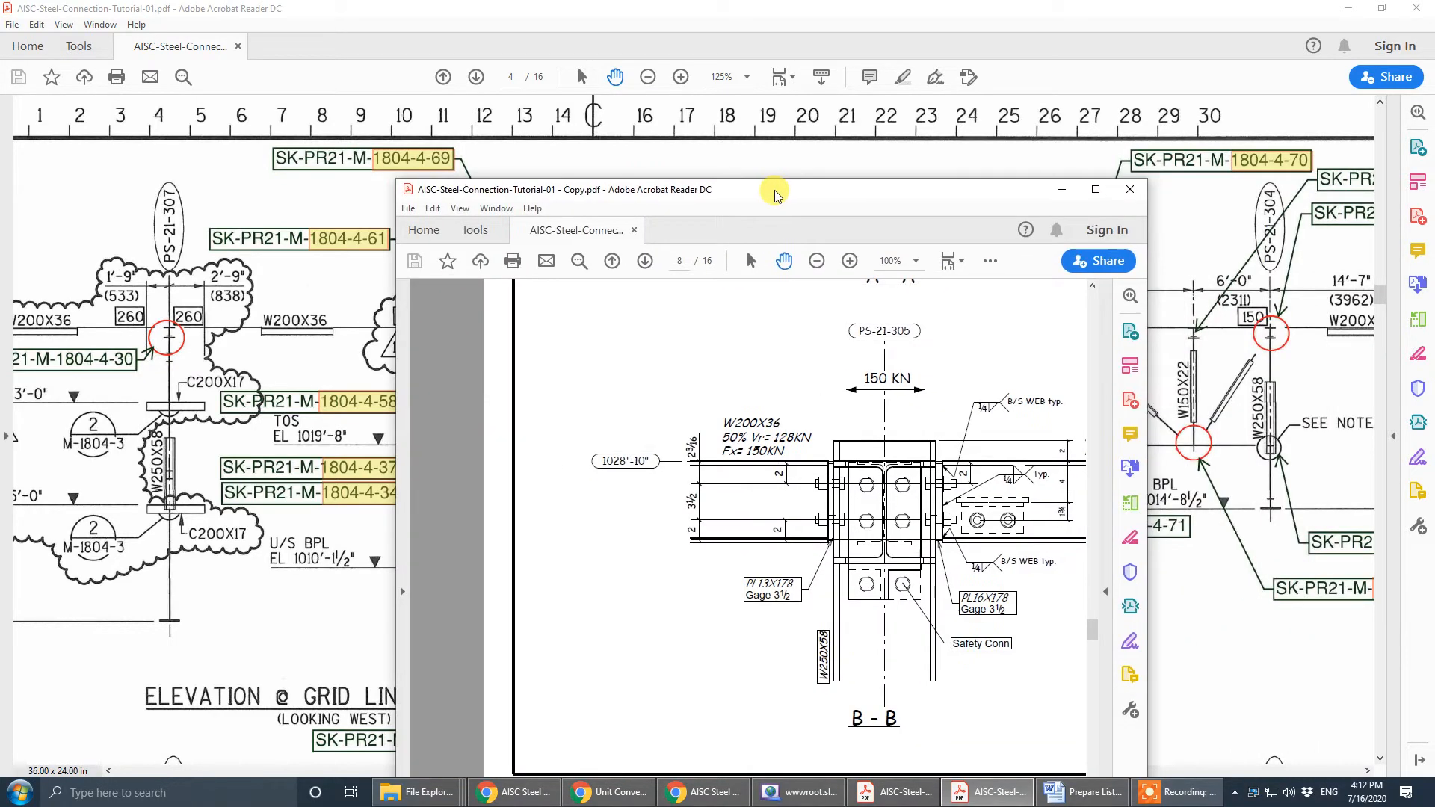
pyautogui.click(1094, 191)
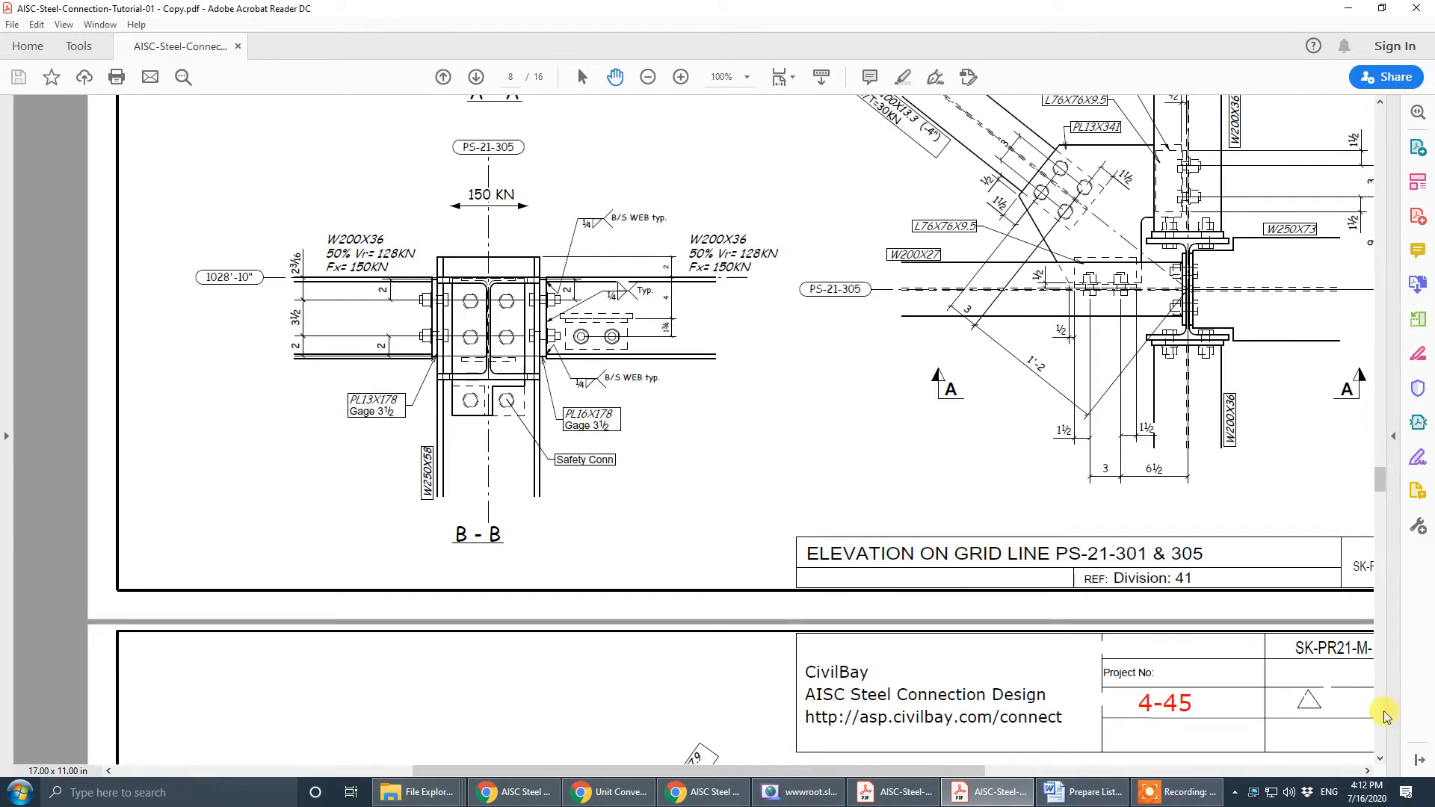
pyautogui.click(1393, 436)
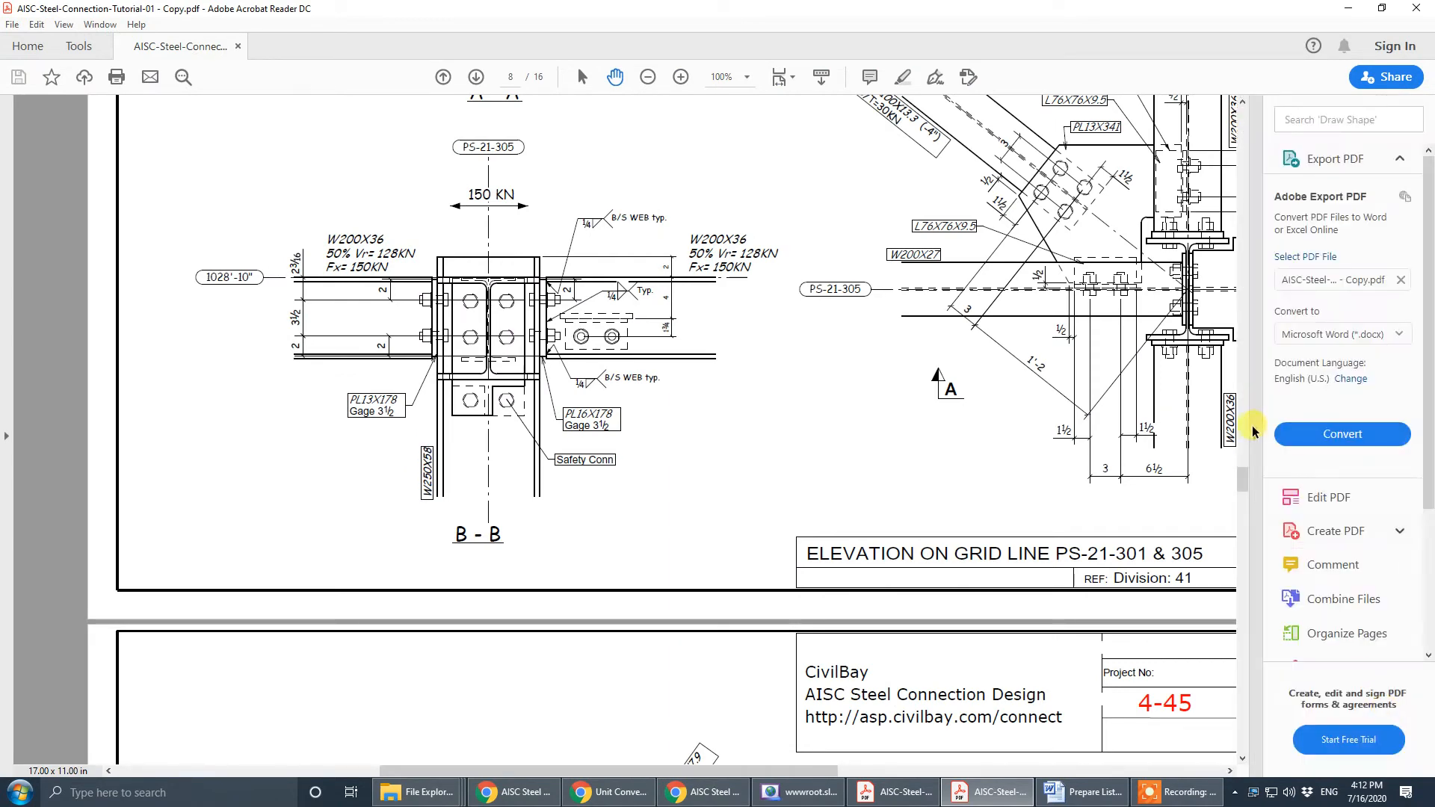
pyautogui.click(1254, 439)
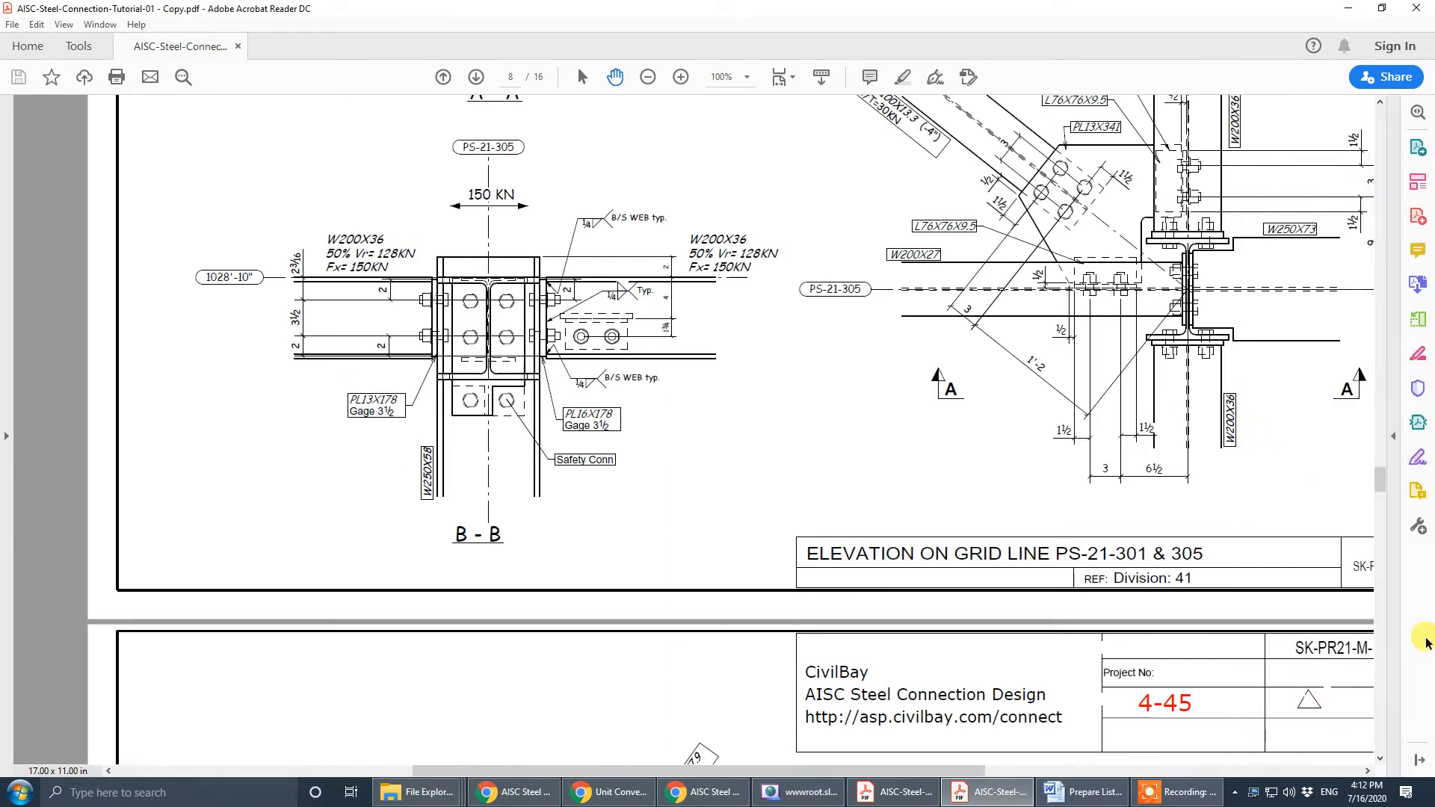
# - Find the 4-58 connection sketch on page 11 of the PDF copy and examine its brace details and material notes
pyautogui.click(1382, 675)
pyautogui.click(1381, 675)
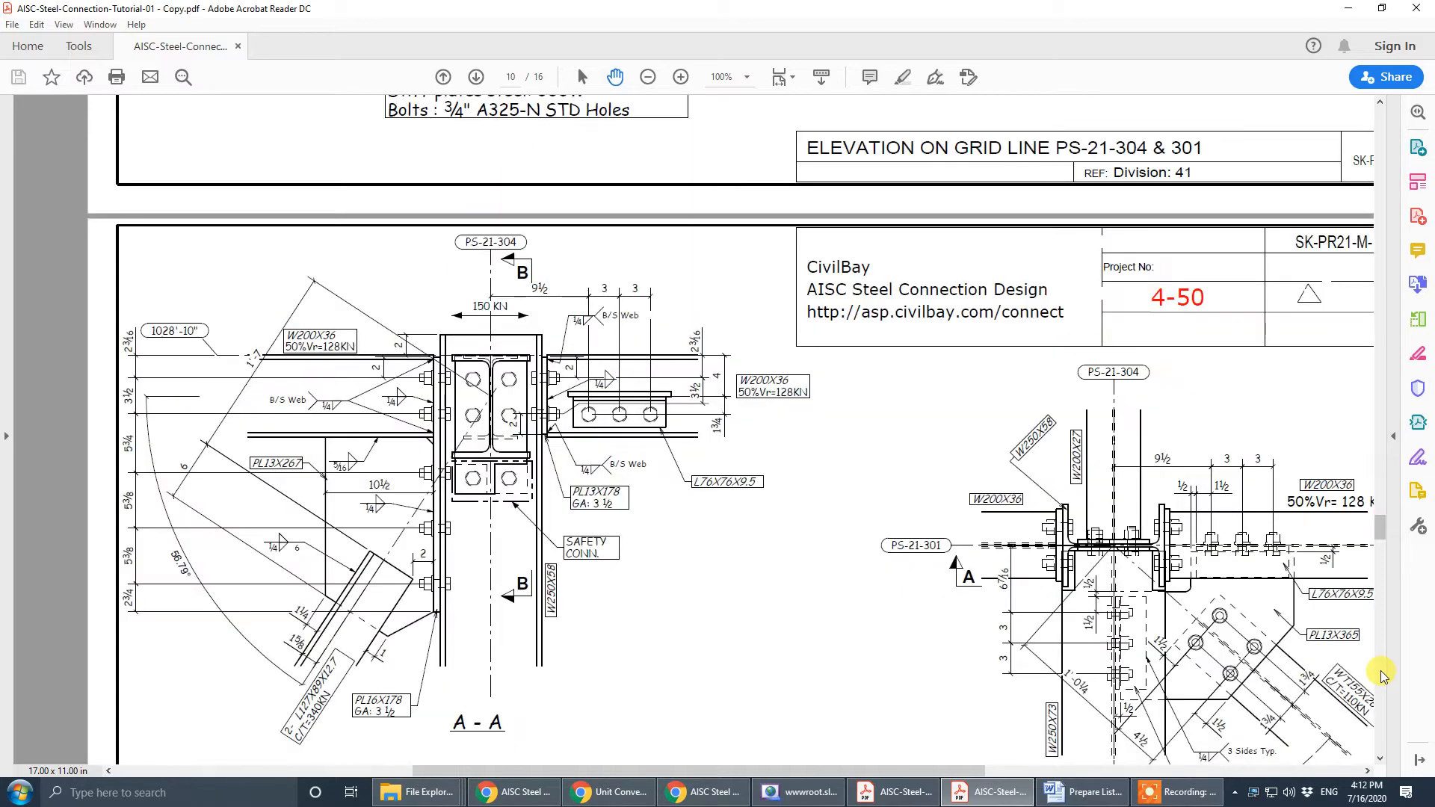
pyautogui.click(1382, 675)
pyautogui.click(1381, 675)
pyautogui.click(1382, 675)
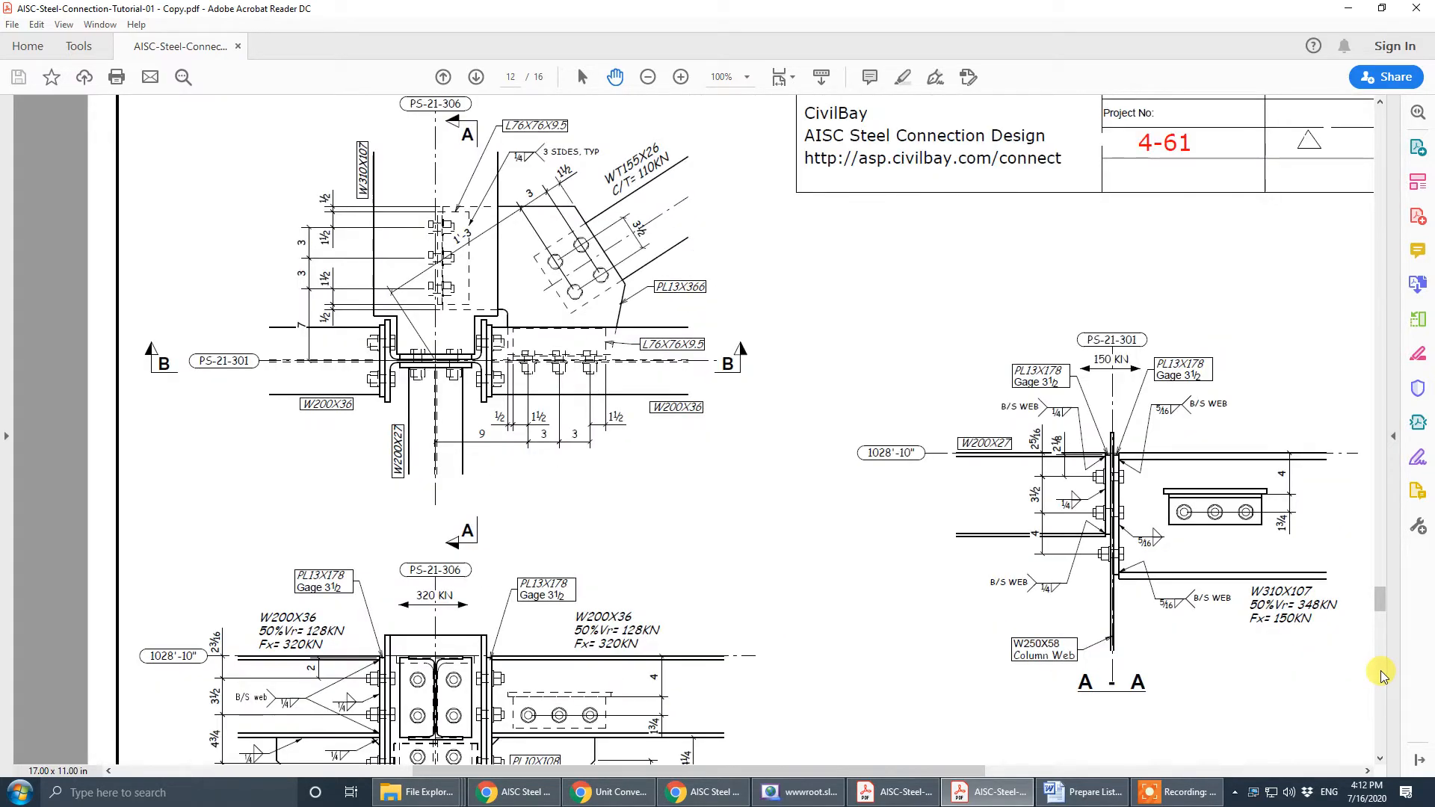
pyautogui.scroll(15, 1046, 469)
pyautogui.scroll(-3, 1074, 463)
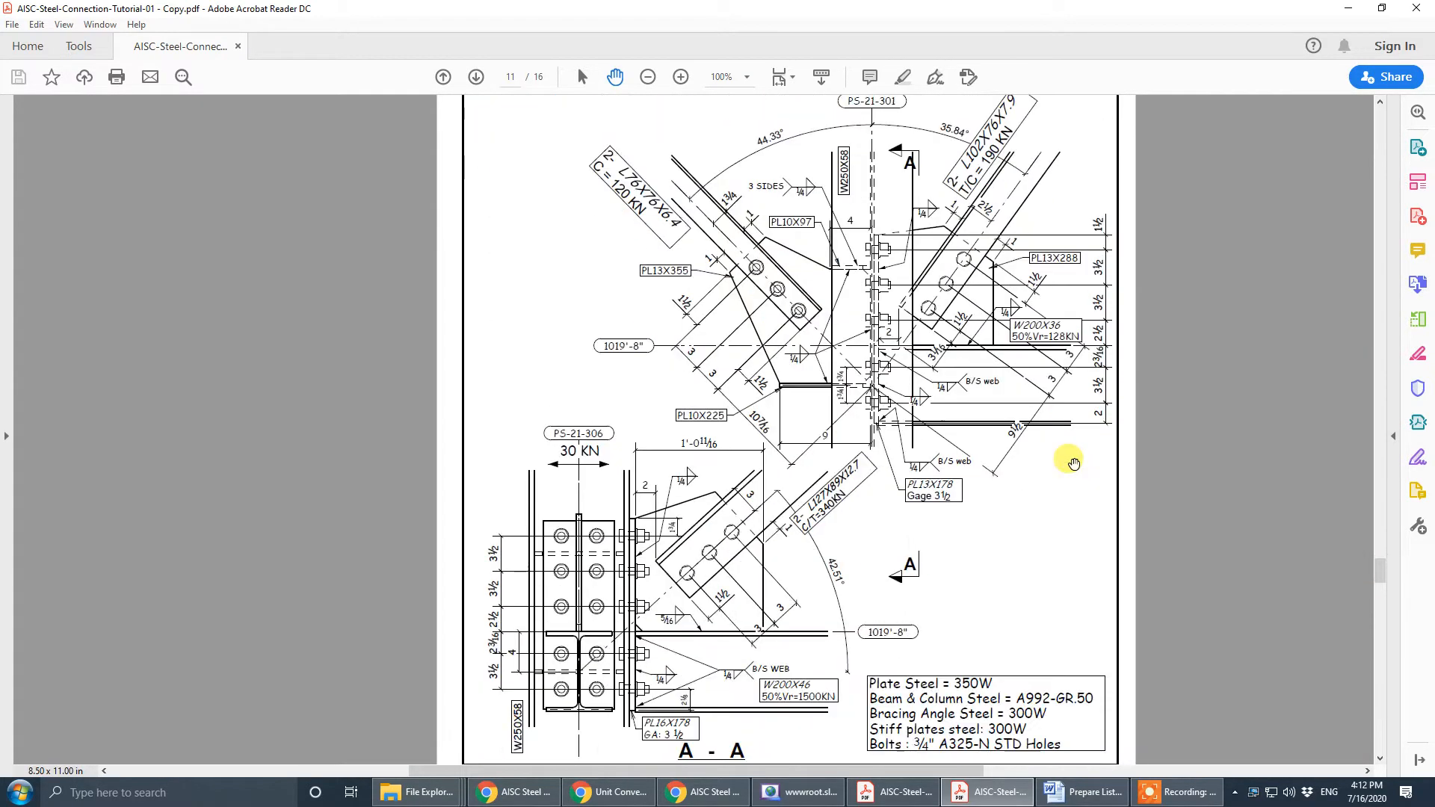
pyautogui.scroll(4, 1074, 464)
pyautogui.scroll(-5, 1074, 464)
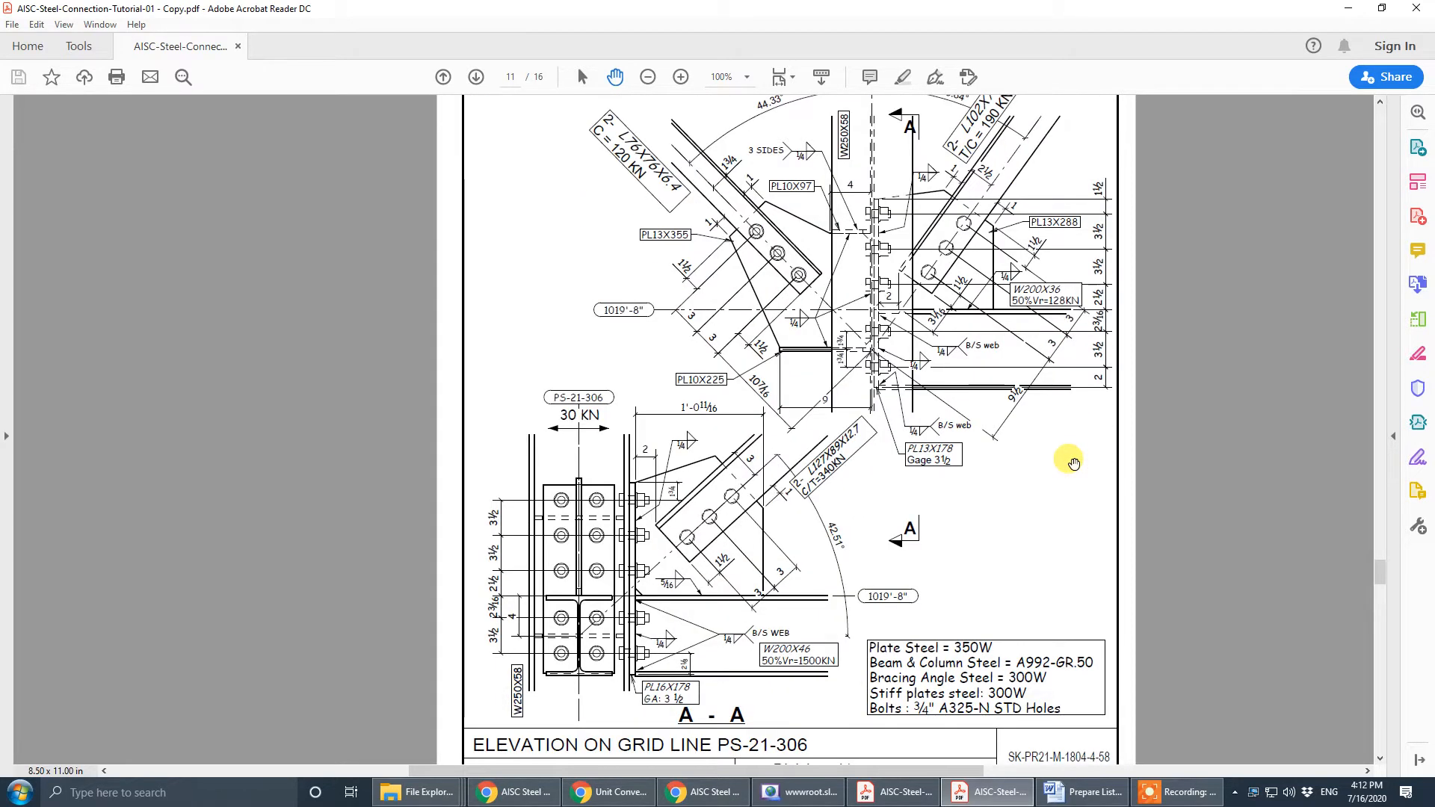
pyautogui.scroll(3, 927, 278)
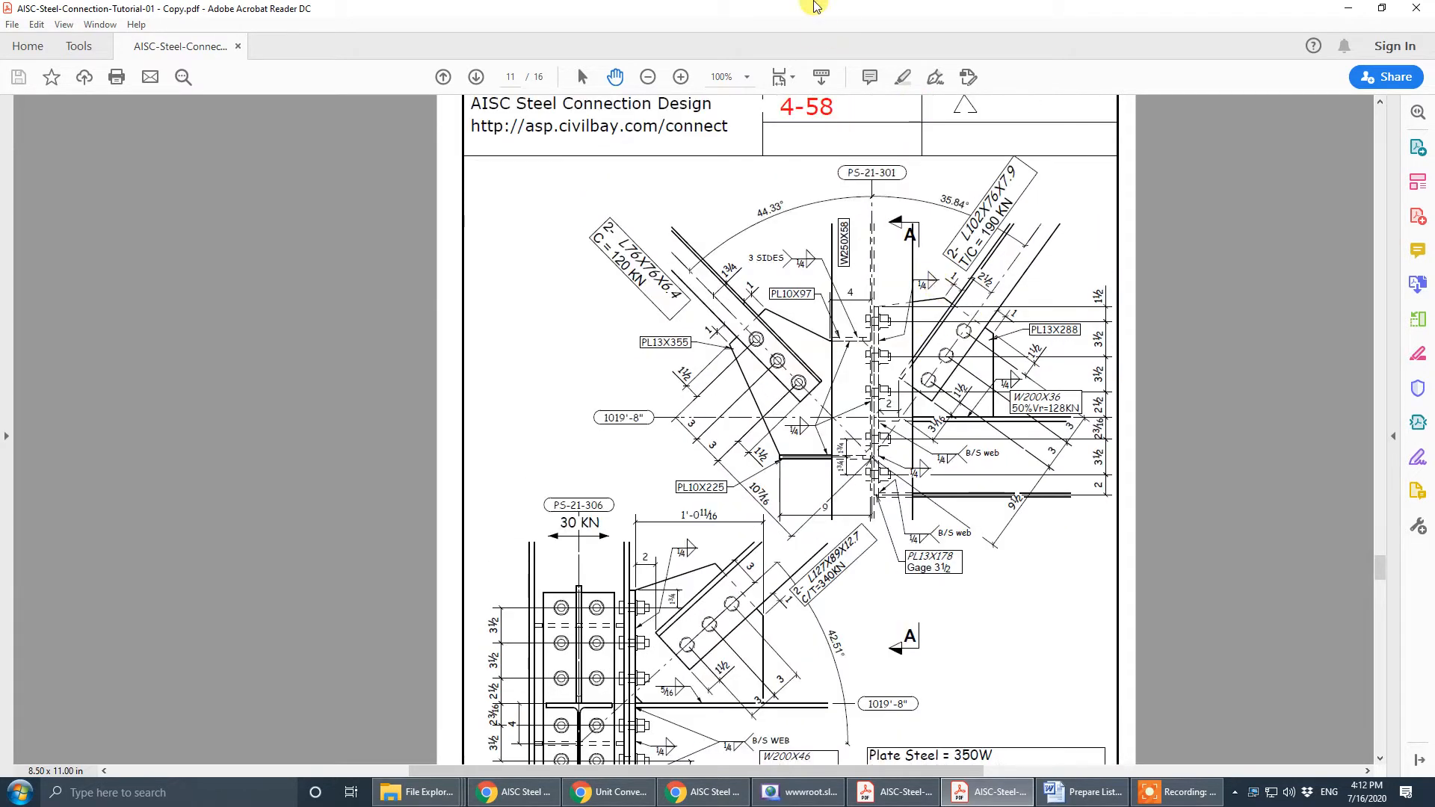
# - Locate connection 4-58 on the page 4 elevation, then bring the PDF copy back at full size and examine section A-A
pyautogui.moveTo(816, 10); pyautogui.dragTo(1431, 47)
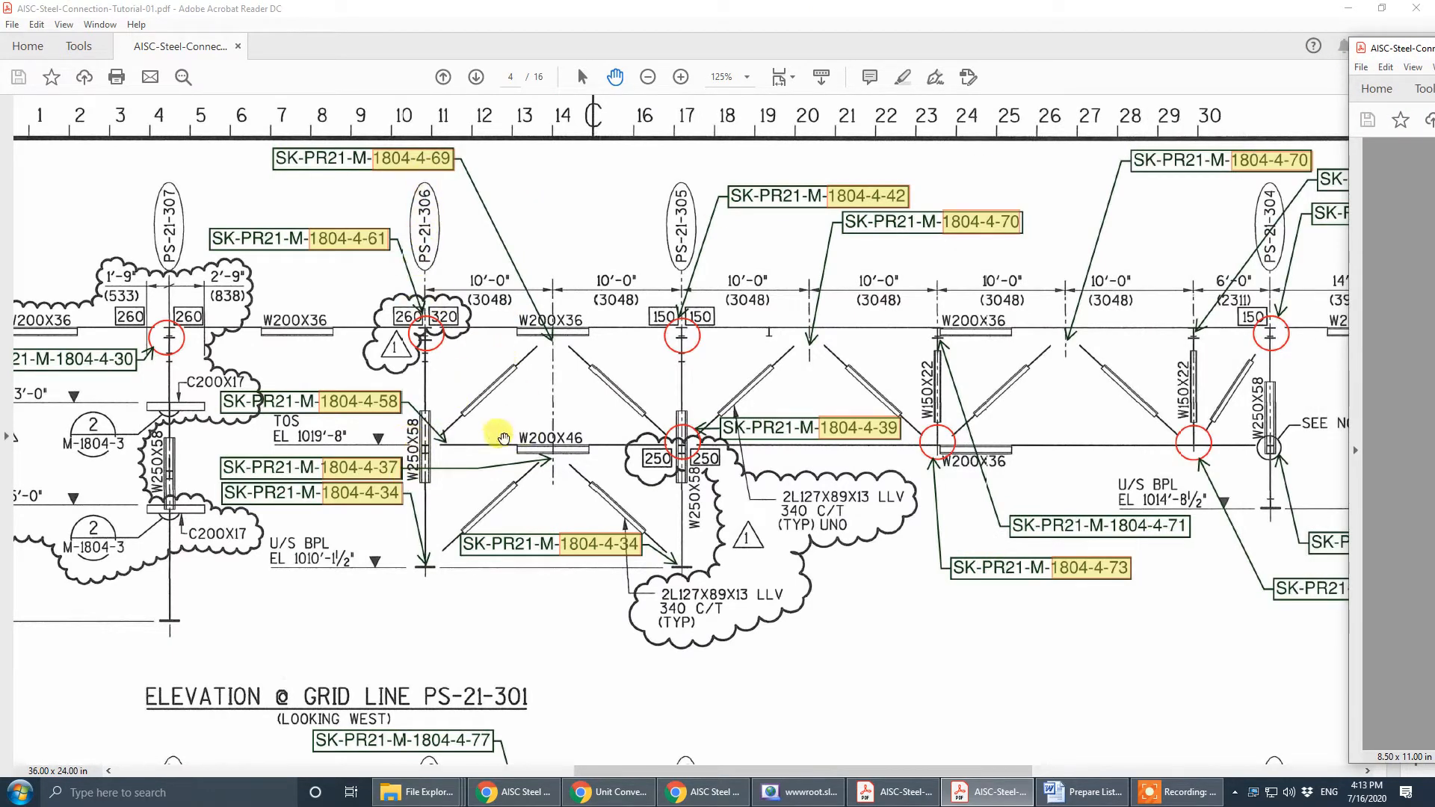
pyautogui.moveTo(1405, 47)
pyautogui.mouseDown()
pyautogui.moveTo(763, 147)
pyautogui.moveTo(654, 144)
pyautogui.moveTo(1434, 165)
pyautogui.mouseUp()
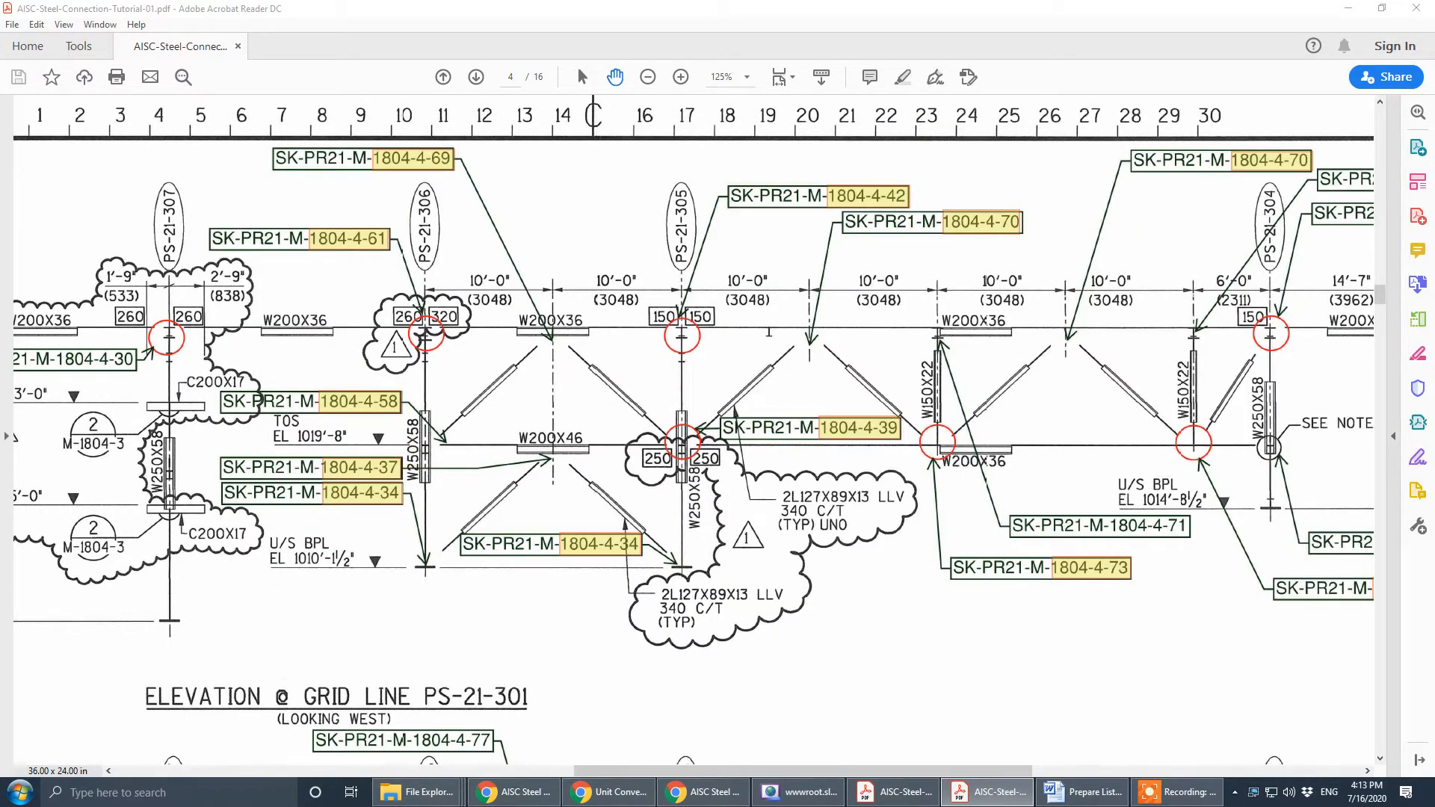
pyautogui.moveTo(1434, 164)
pyautogui.mouseDown()
pyautogui.moveTo(1434, 224)
pyautogui.moveTo(1076, 217)
pyautogui.mouseUp()
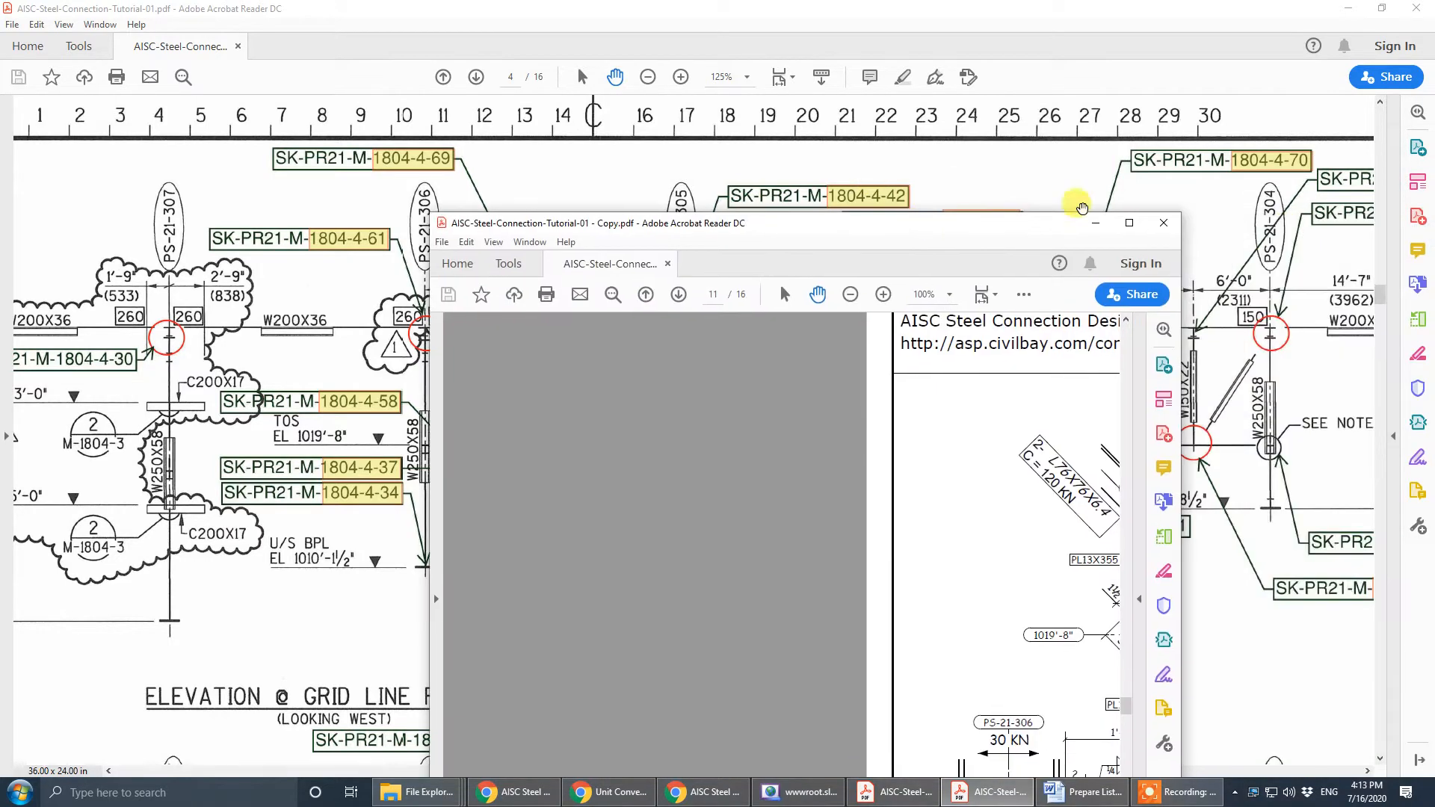
pyautogui.click(1131, 228)
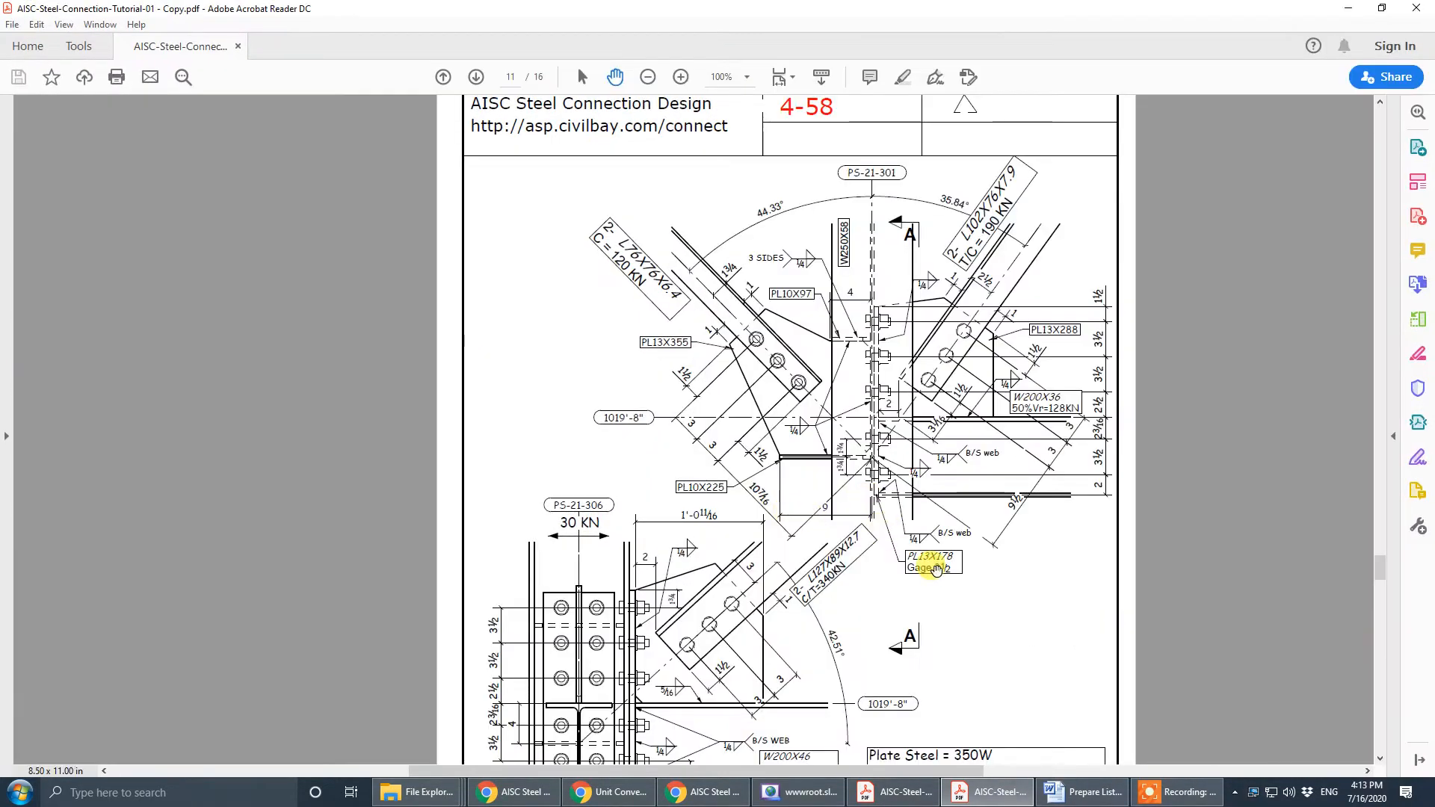
pyautogui.scroll(-3, 934, 570)
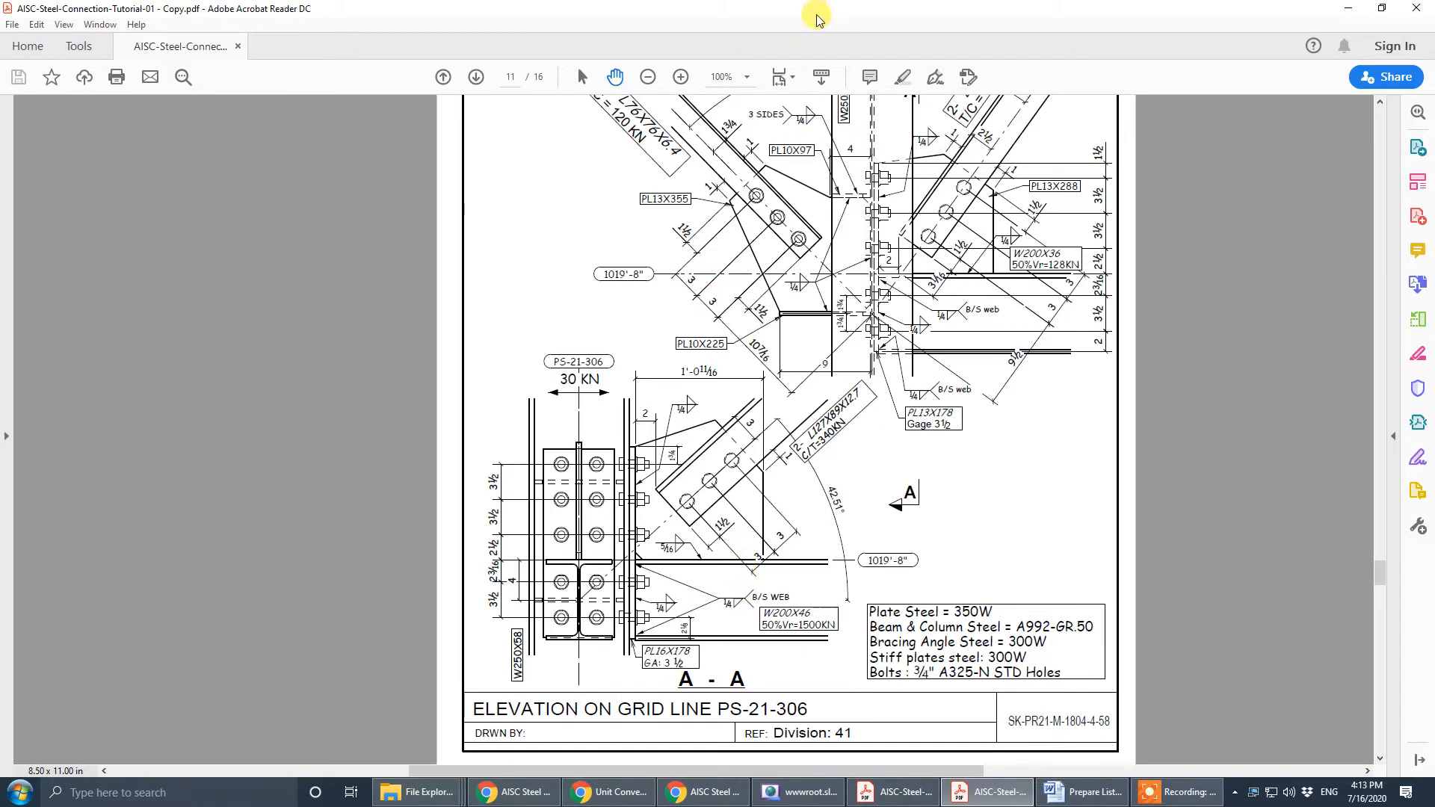
pyautogui.scroll(-2, 960, 168)
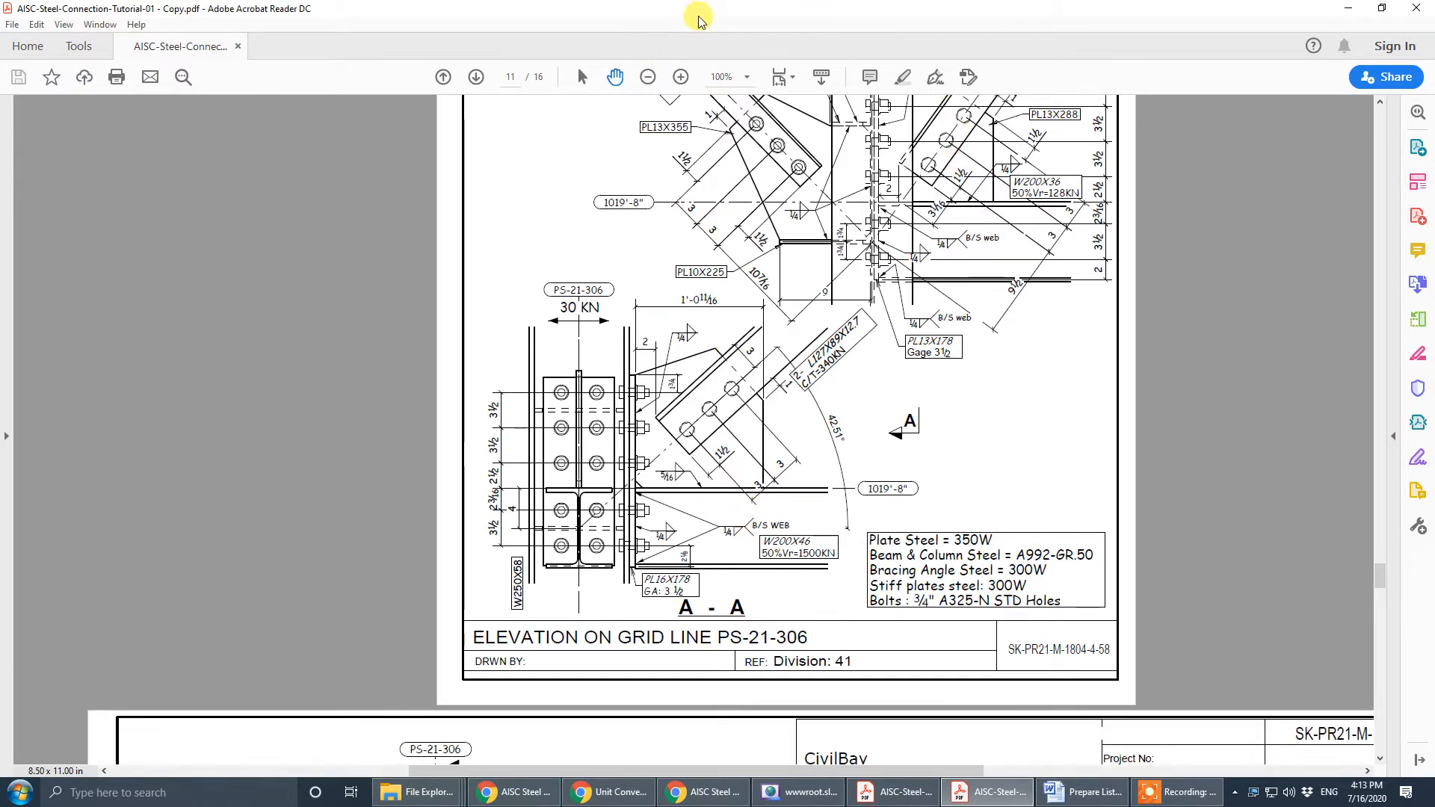
# - Recheck the page 4 elevation, clear the original PDF off the design program, and show the PDF copy at full window size again
pyautogui.moveTo(699, 12); pyautogui.dragTo(1434, 54)
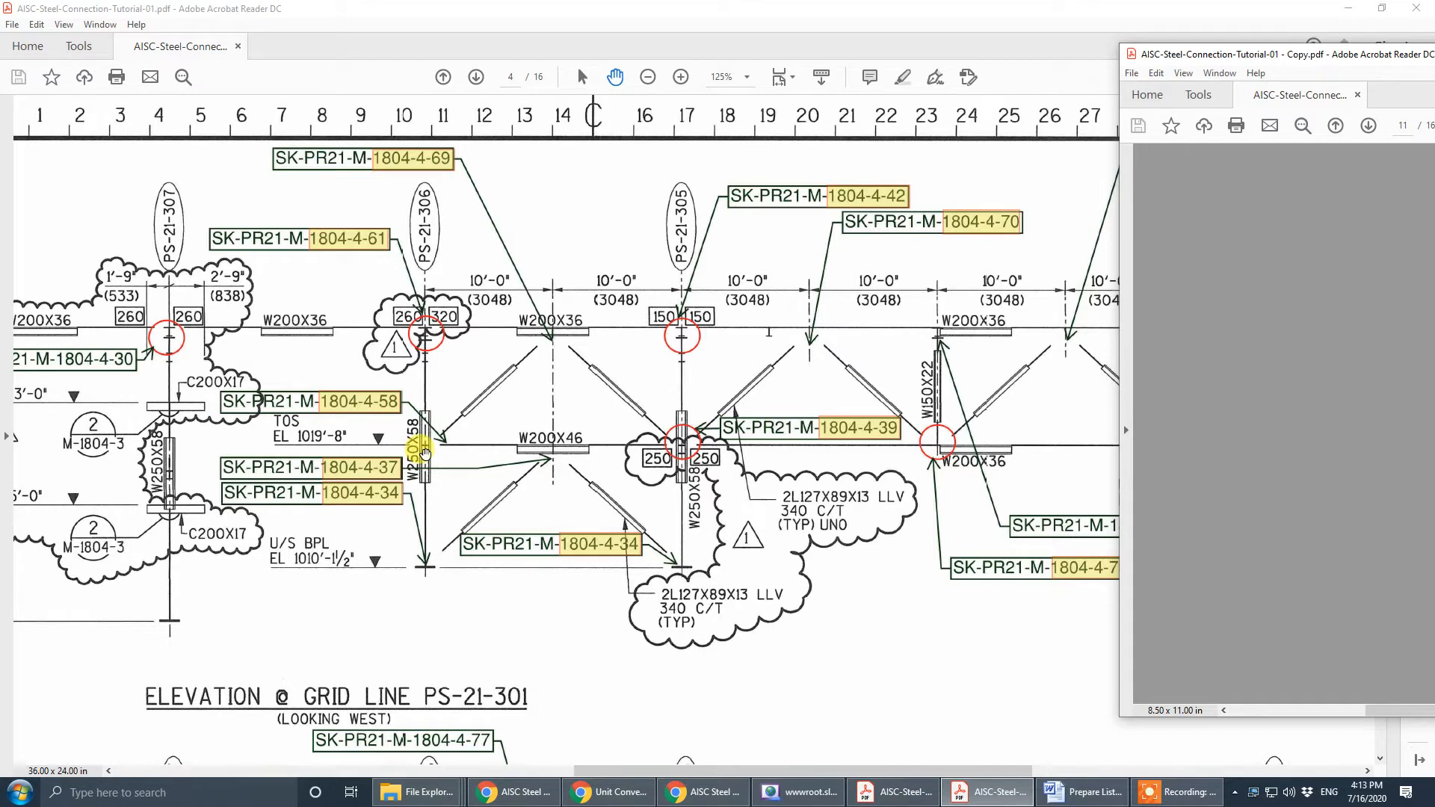
pyautogui.moveTo(1095, 10); pyautogui.dragTo(0, 112)
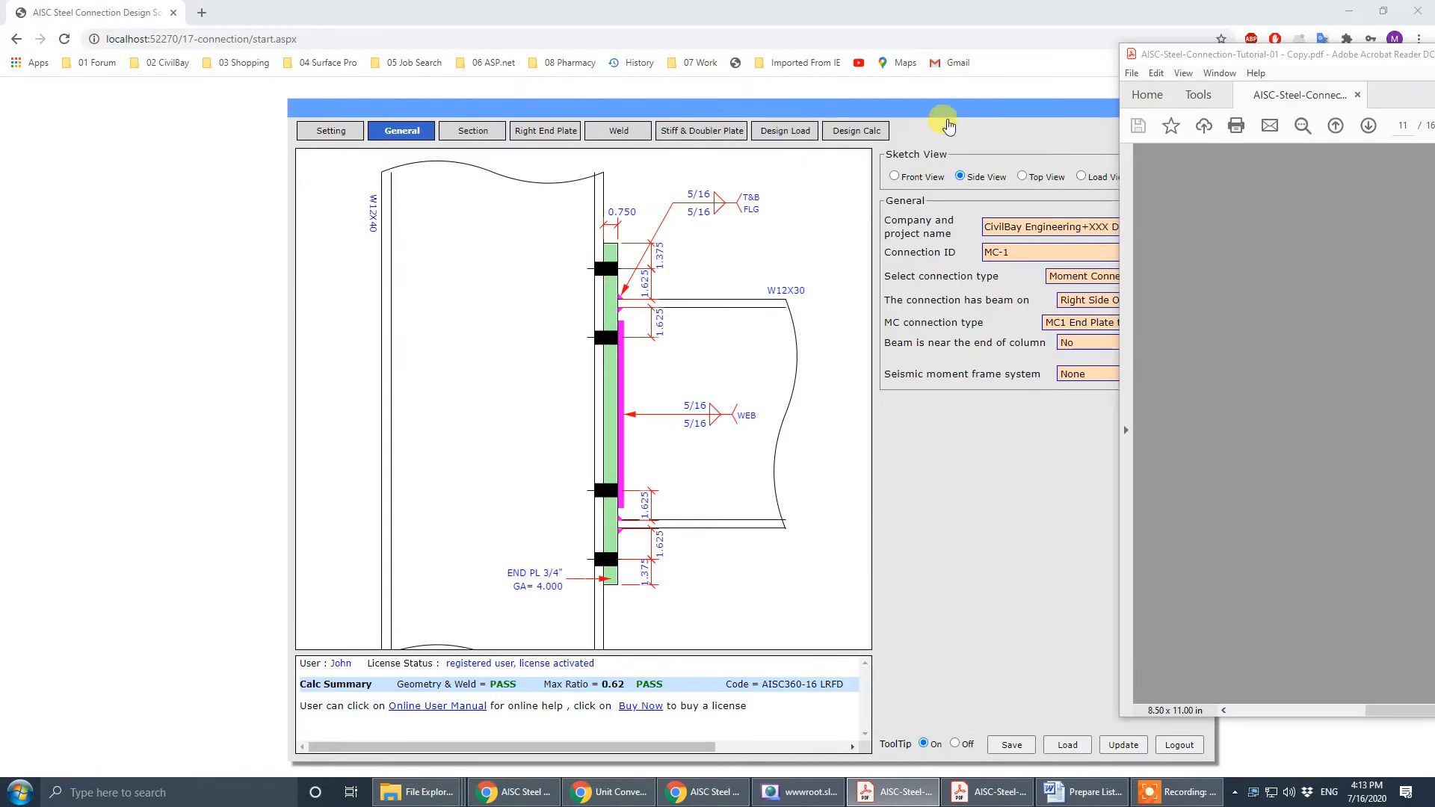
pyautogui.moveTo(1428, 54); pyautogui.dragTo(532, 159)
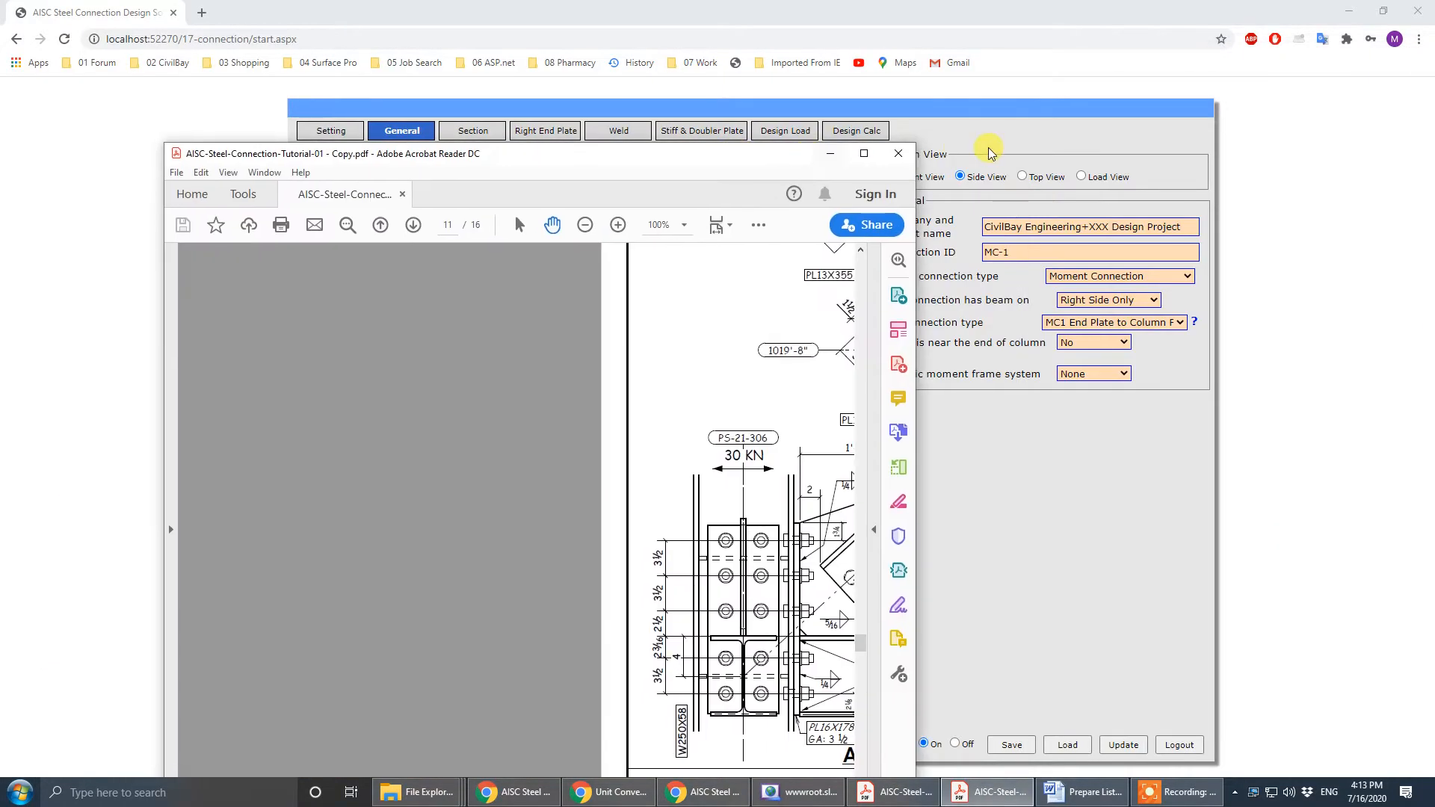
pyautogui.click(865, 153)
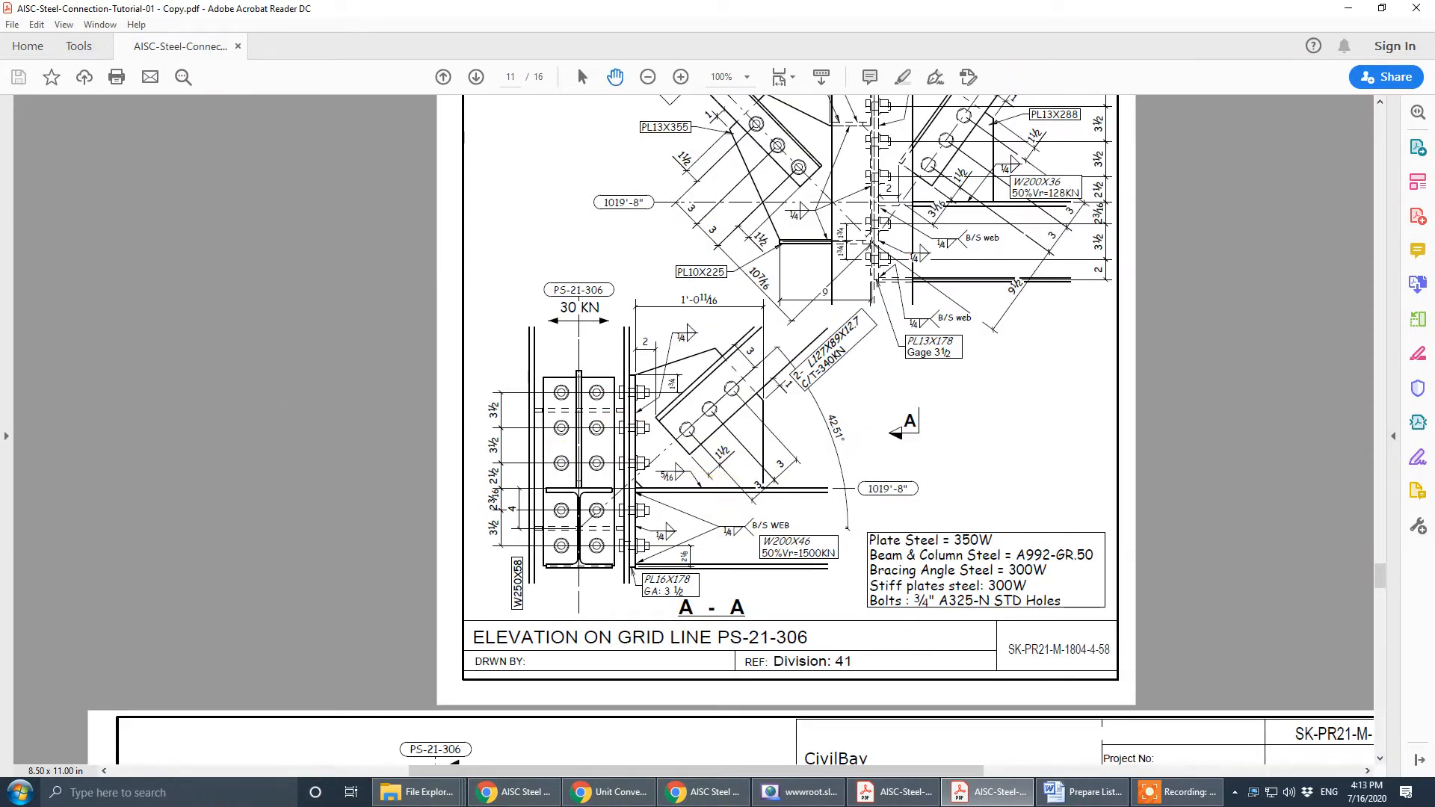
# - Switch to the AISC Steel Connection Design program and set the connection type to Brace Connection
pyautogui.hotkey('alt', 'Tab')
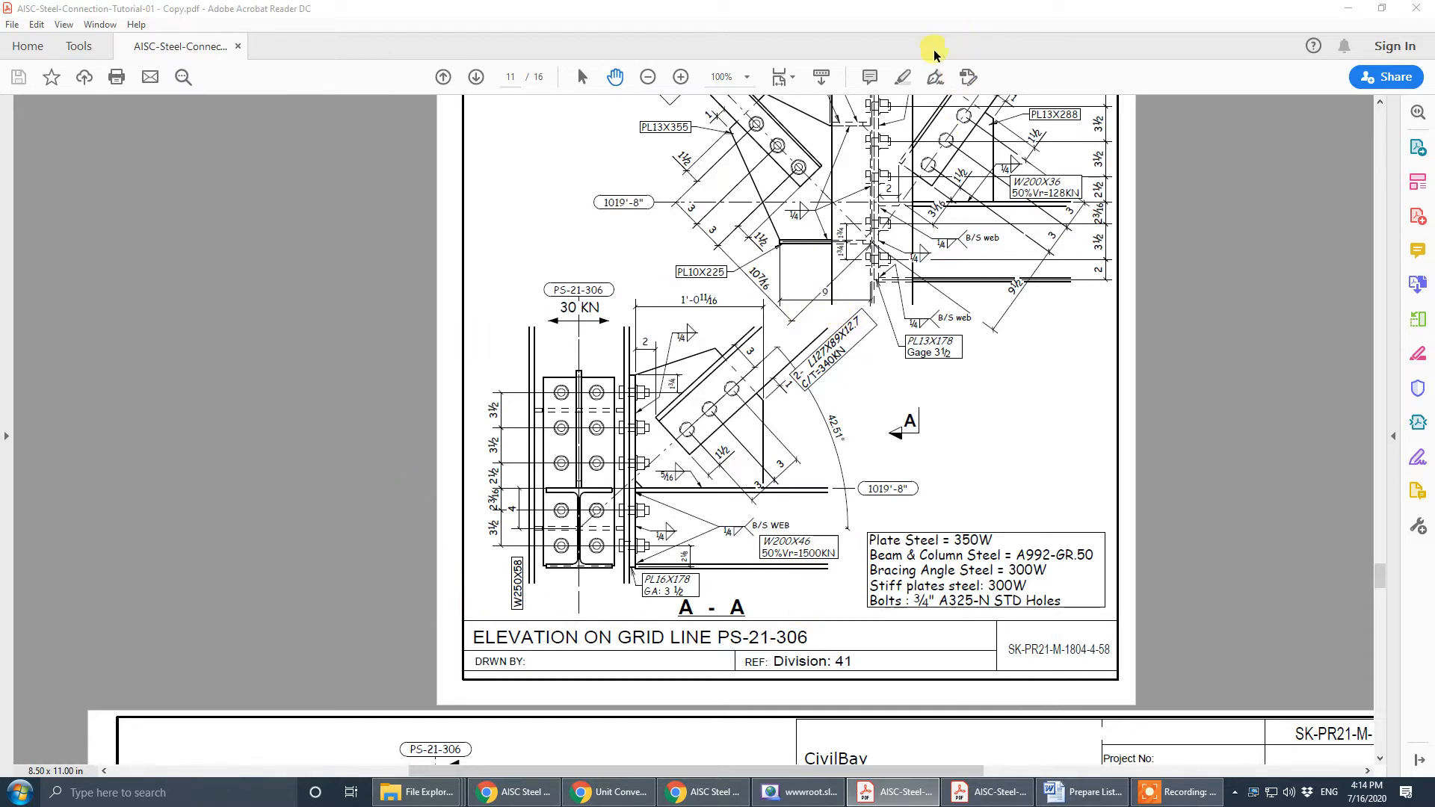
pyautogui.hotkey('alt', 'Tab')
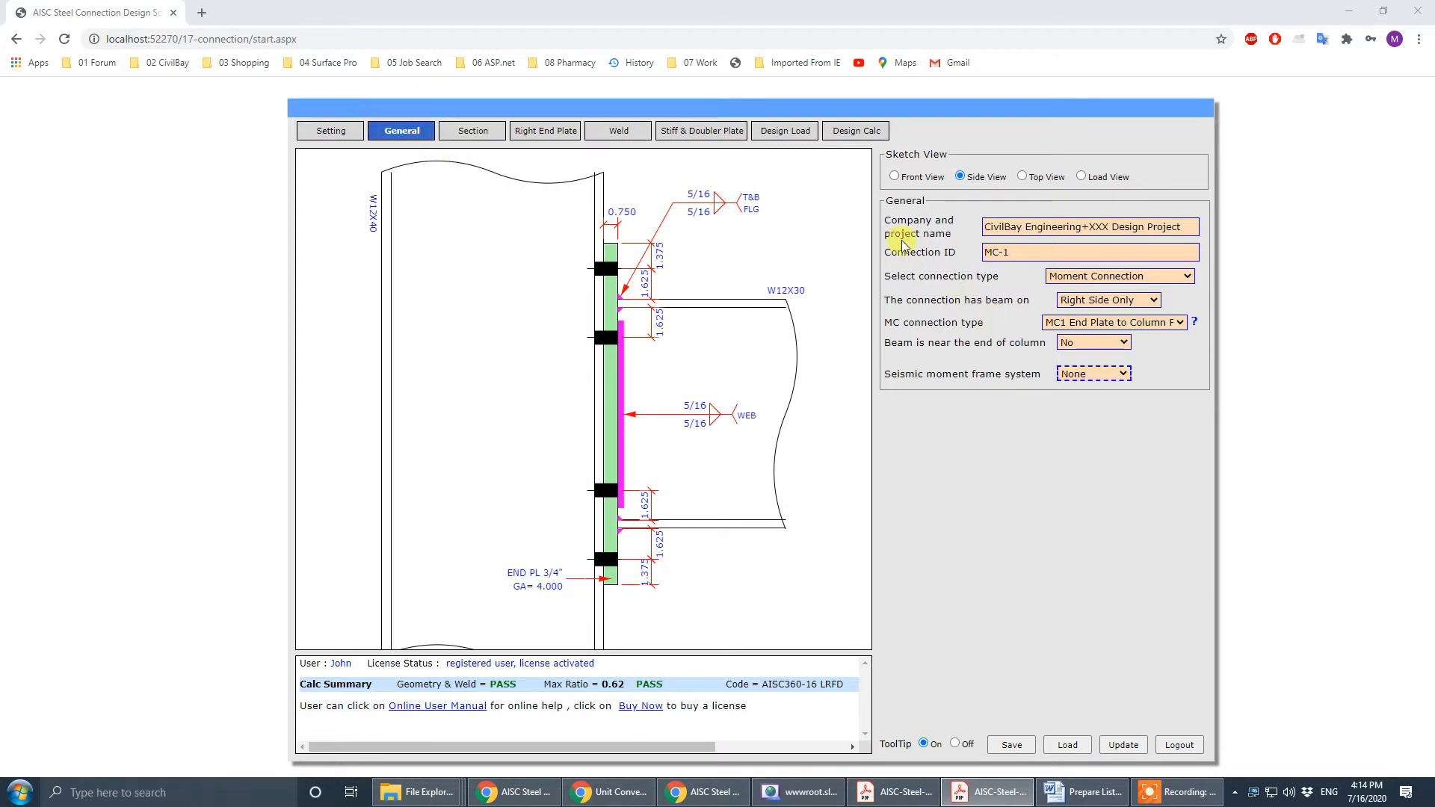
pyautogui.click(1157, 276)
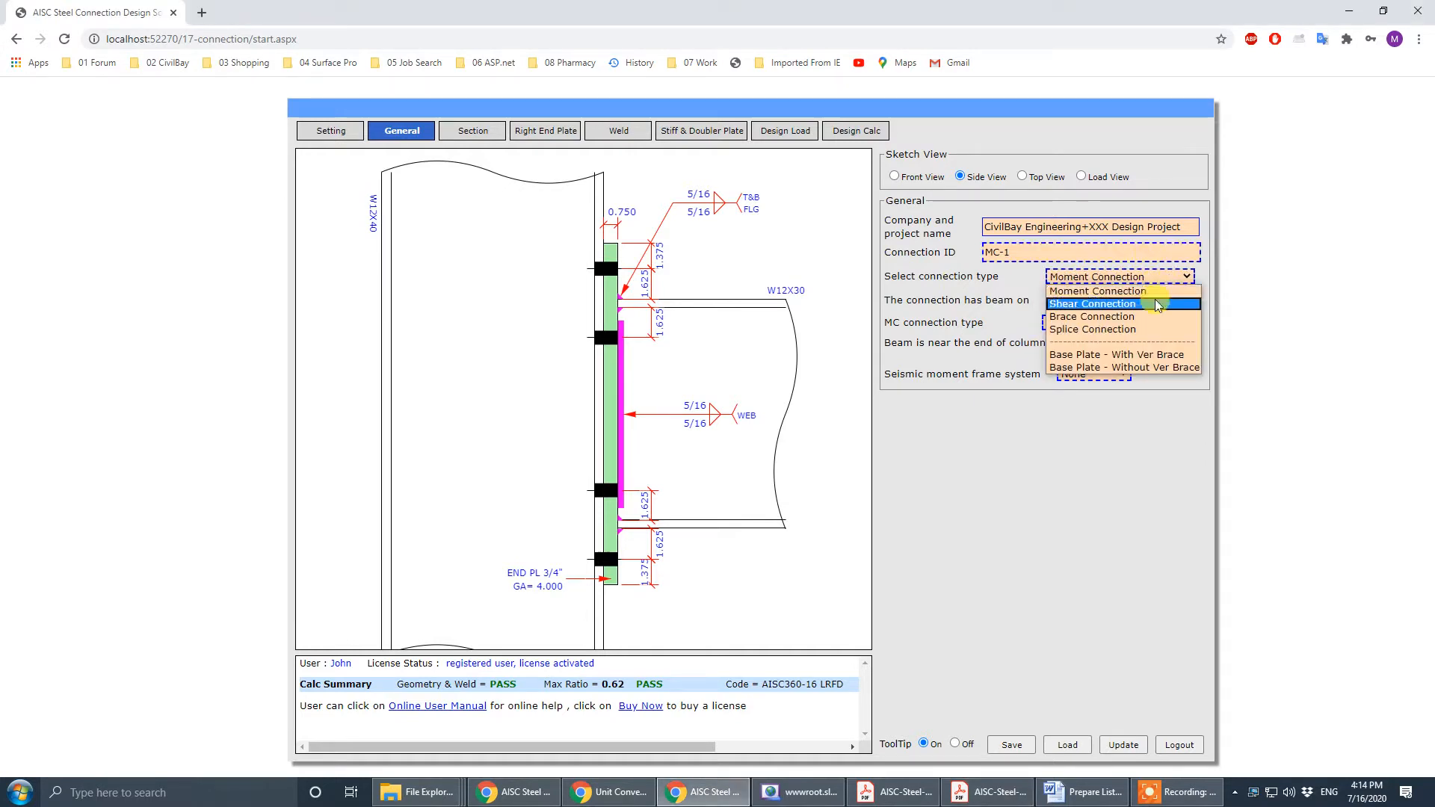
pyautogui.click(1155, 317)
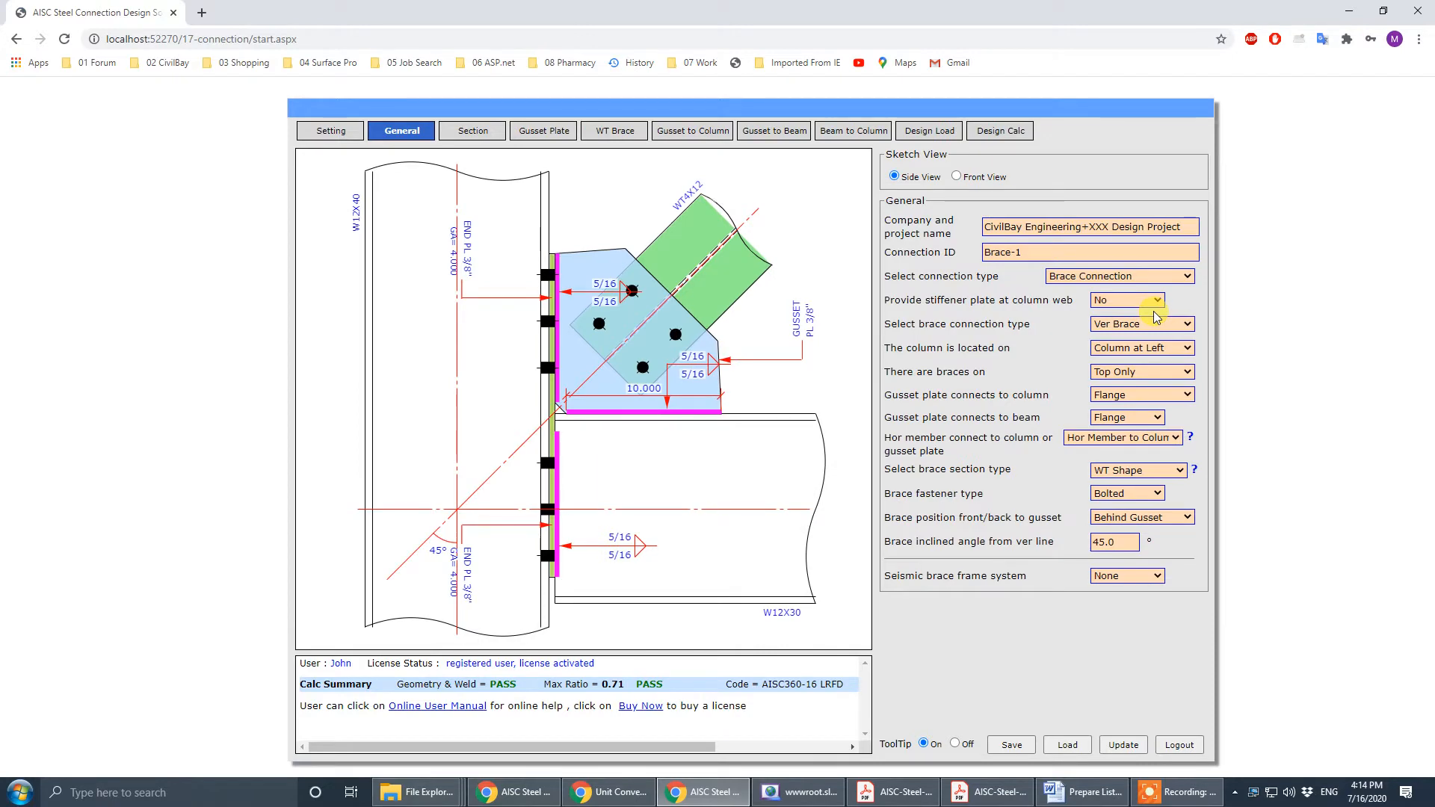
# - Compare the brace connection's general options with section A-A on page 11 of the PDF copy, then clear the PDF window away
pyautogui.click(986, 792)
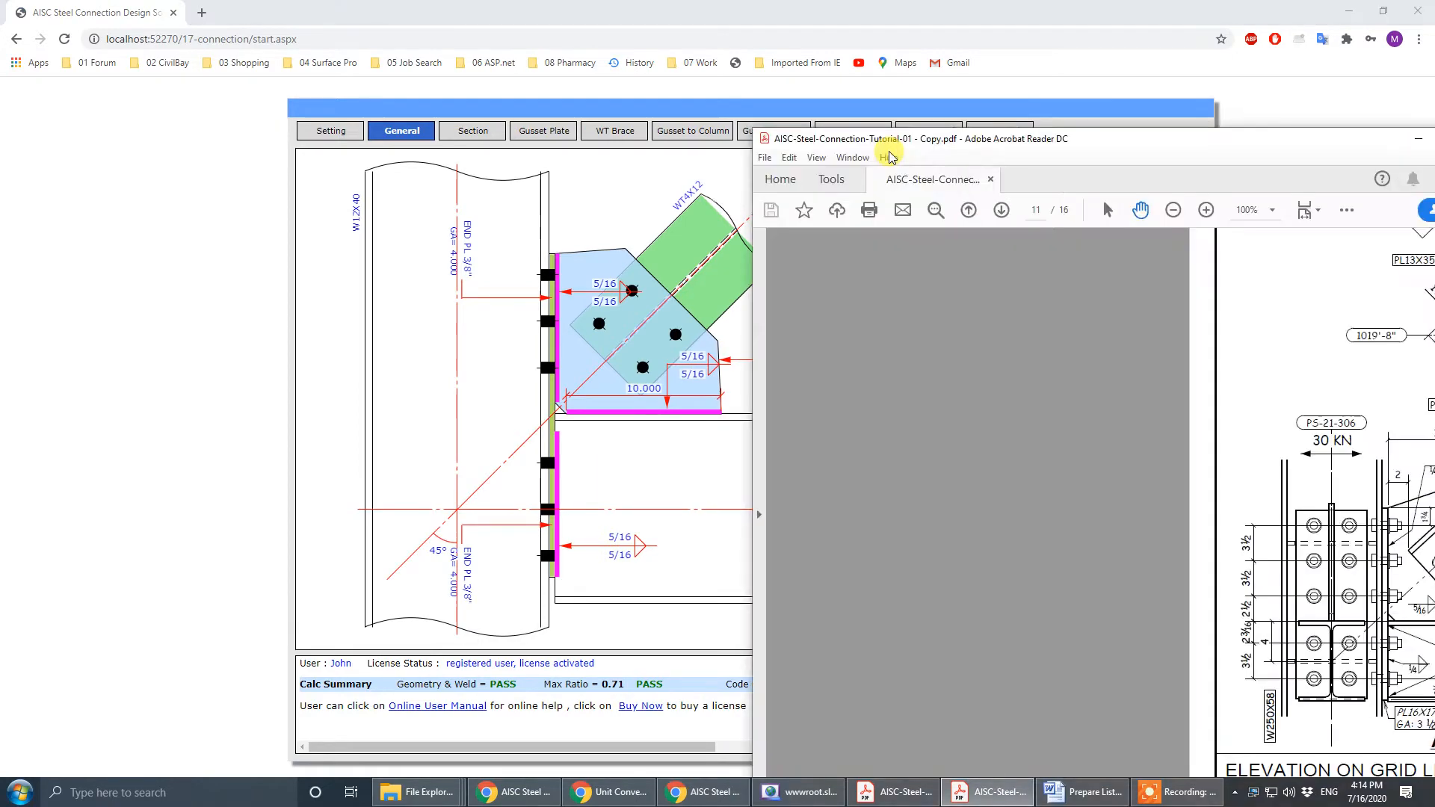
pyautogui.click(985, 145)
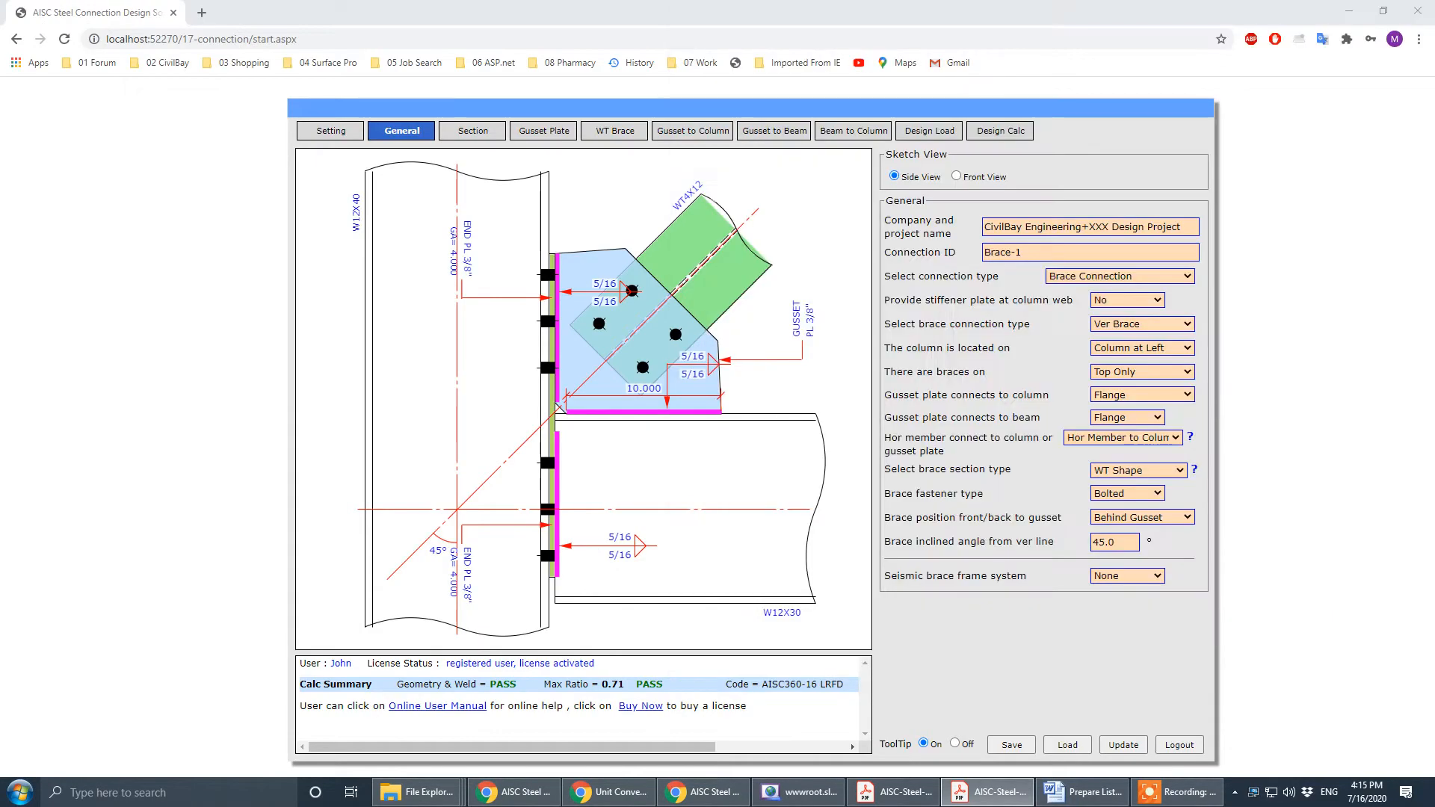
pyautogui.moveTo(1434, 150); pyautogui.dragTo(804, 146)
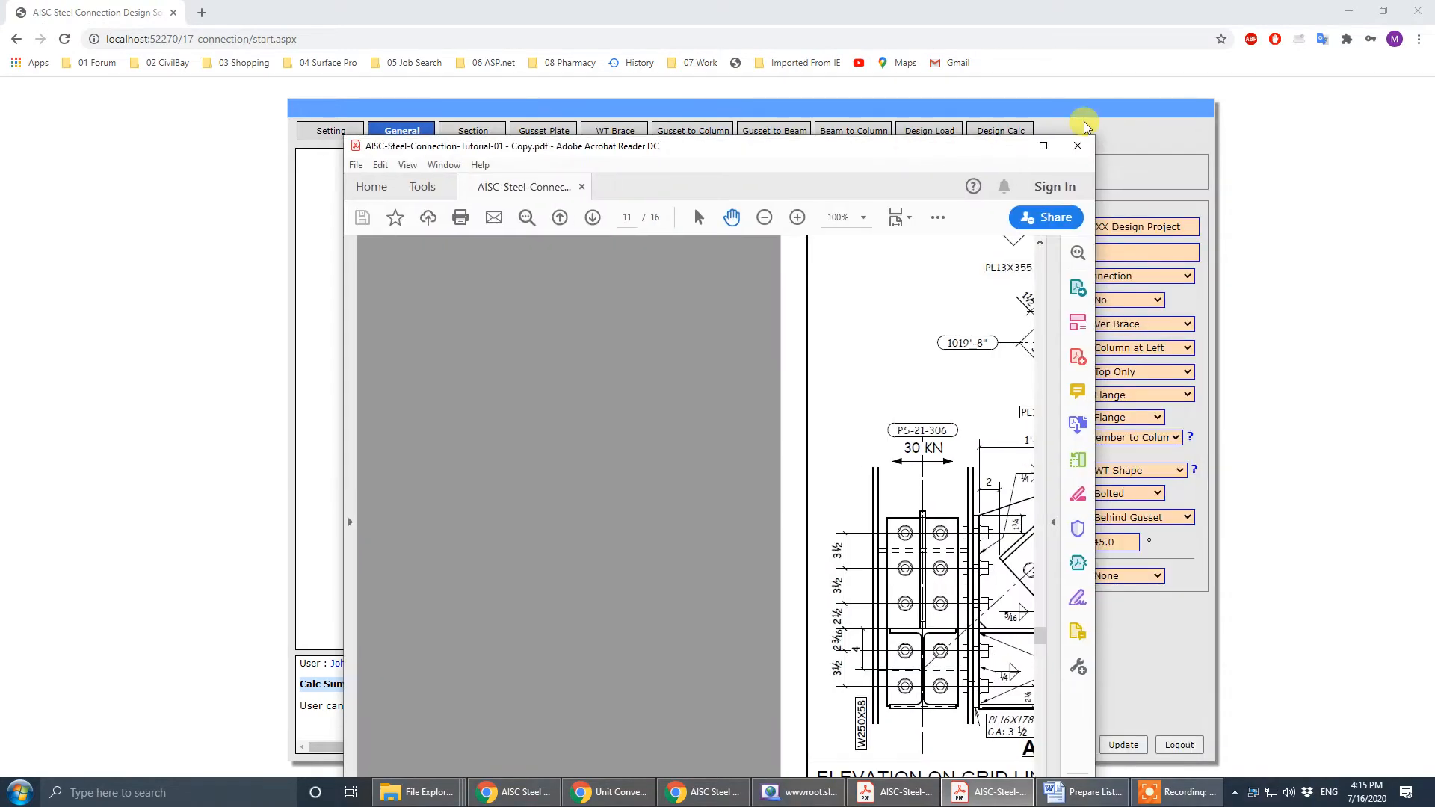
pyautogui.click(1046, 145)
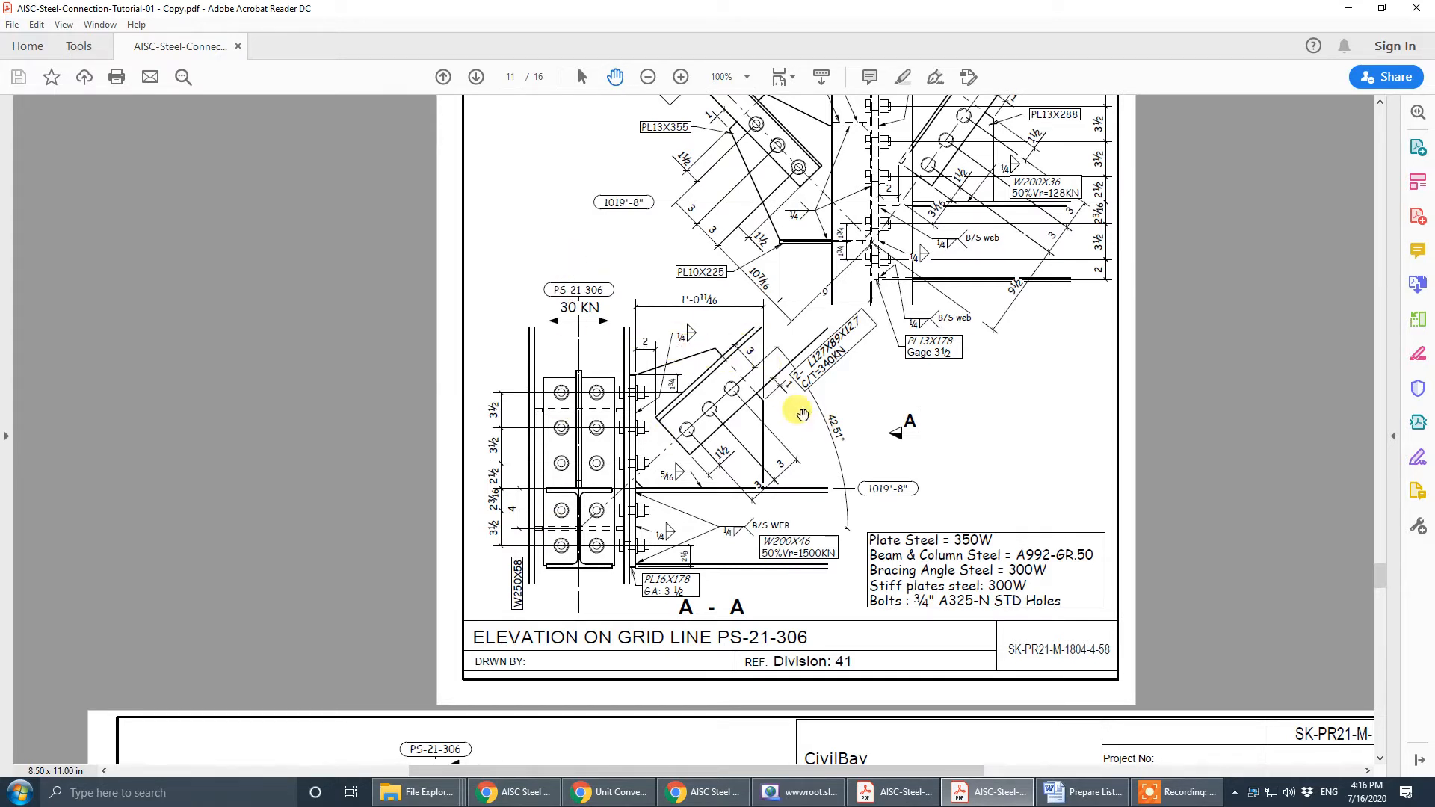
pyautogui.moveTo(786, 6); pyautogui.dragTo(1434, 75)
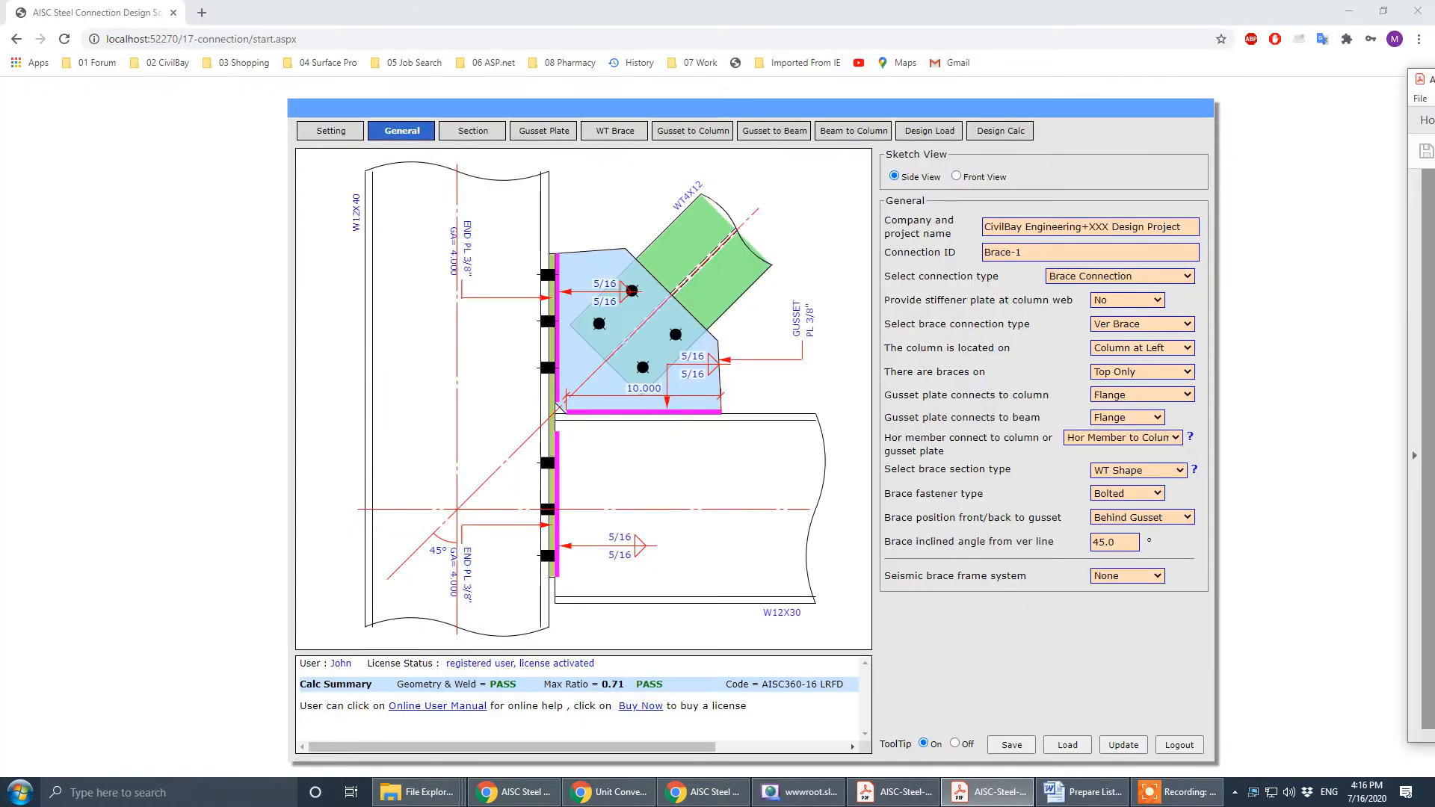
# - Set the brace's inclined angle from the vertical line to 47.5°
pyautogui.click(545, 263)
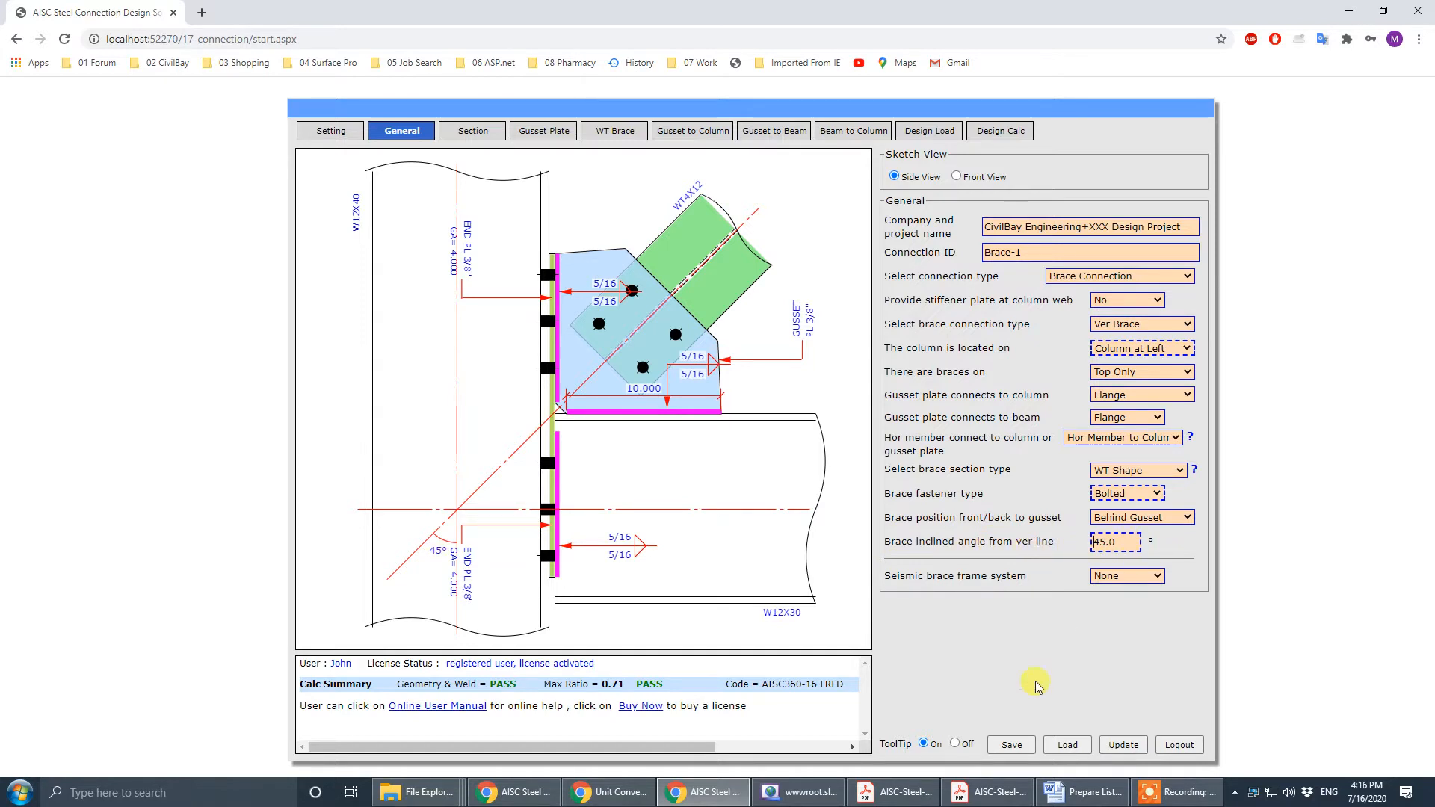
pyautogui.click(1084, 792)
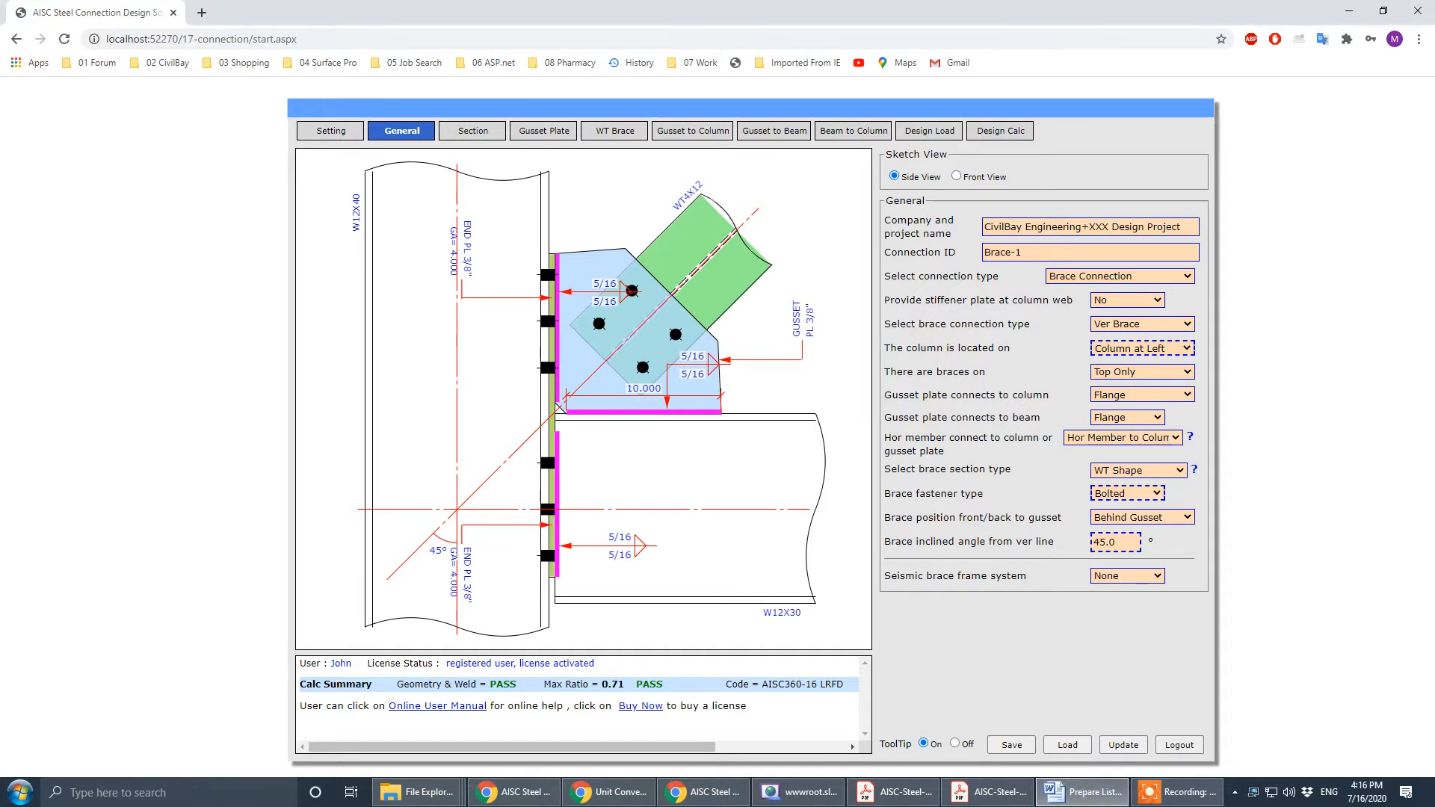
pyautogui.click(1128, 427)
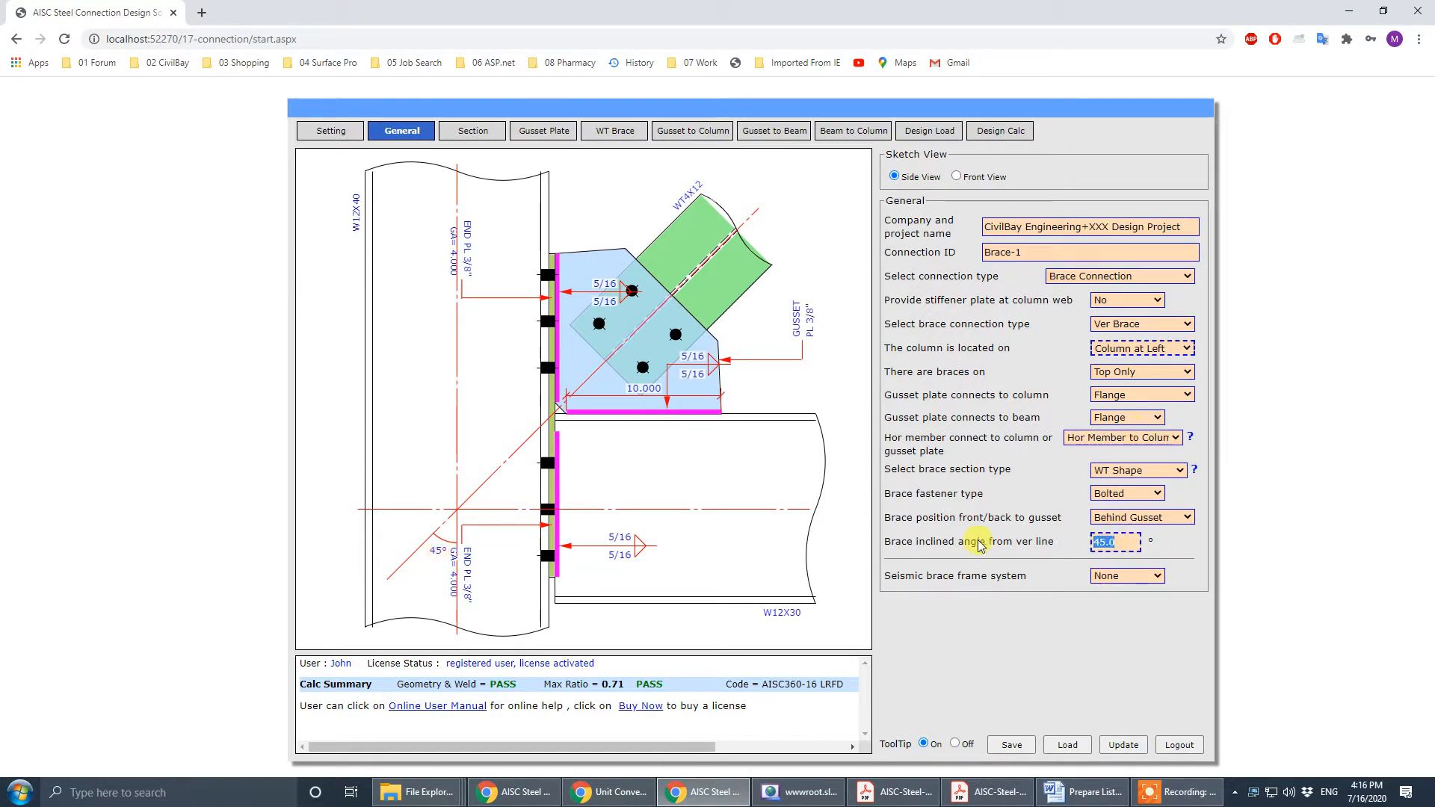
pyautogui.write('47.5')
pyautogui.click(1005, 551)
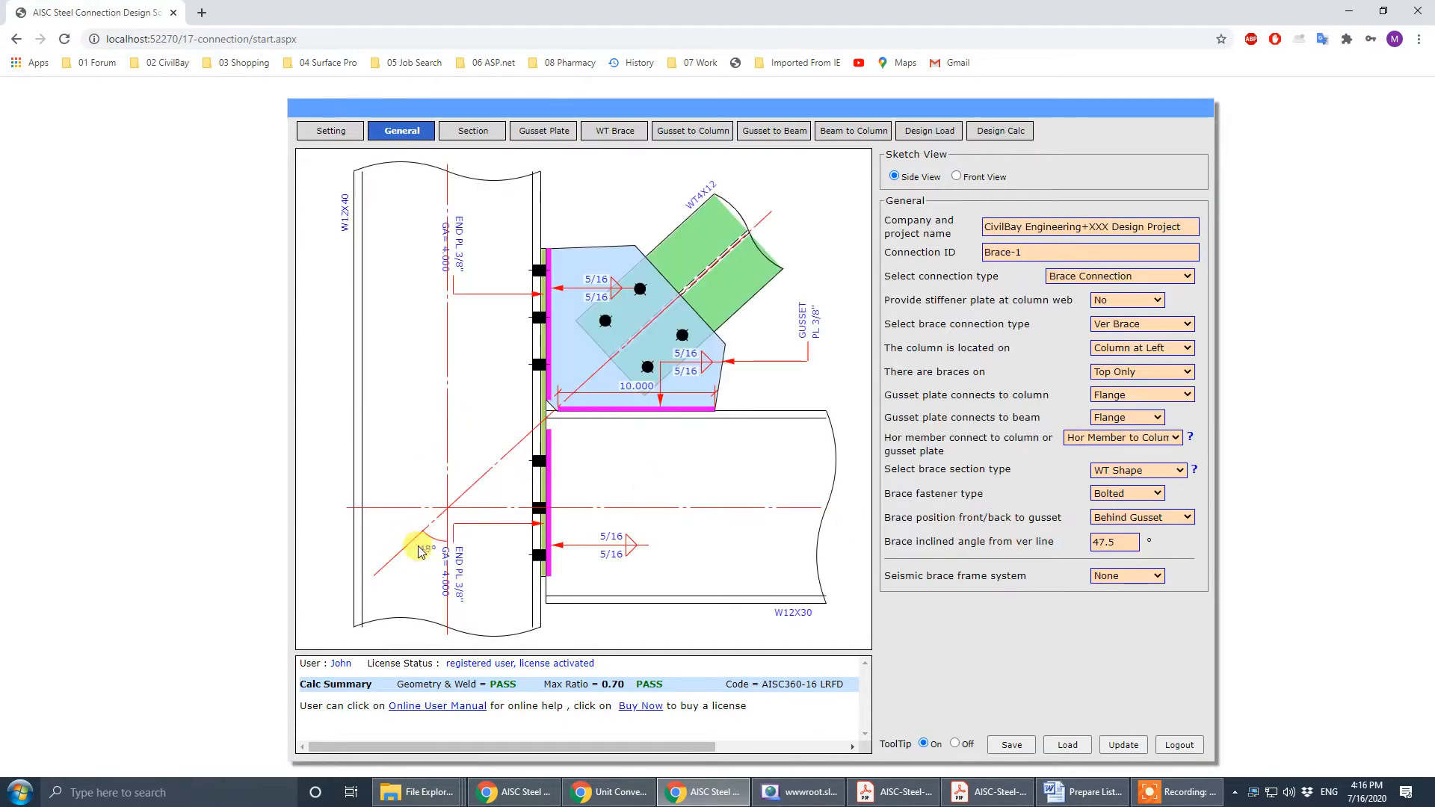
# - Check the brace in the PDF copy's section A-A, and set the brace section type to 2L1 Double Angle Ver
pyautogui.click(1119, 372)
pyautogui.click(986, 792)
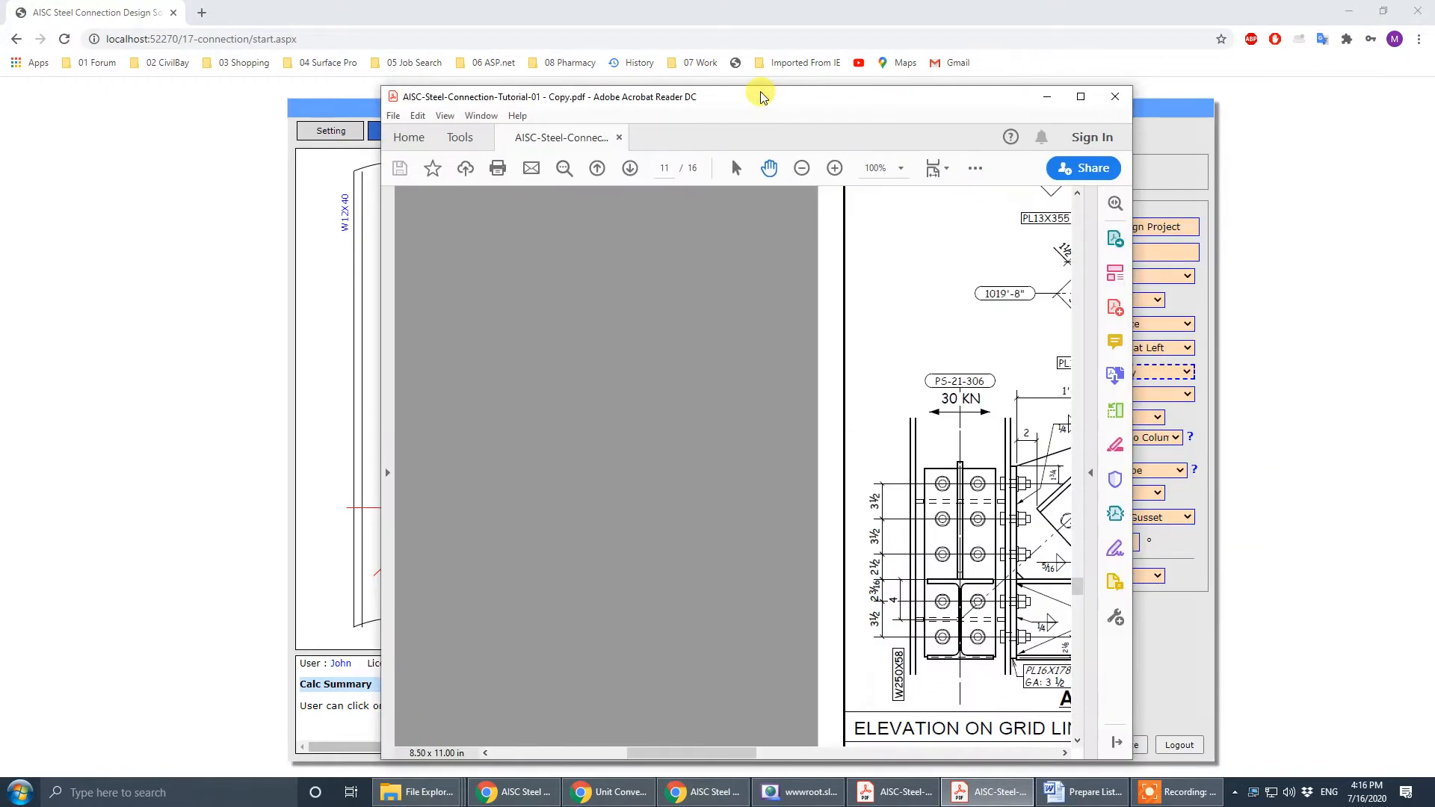
pyautogui.click(1082, 97)
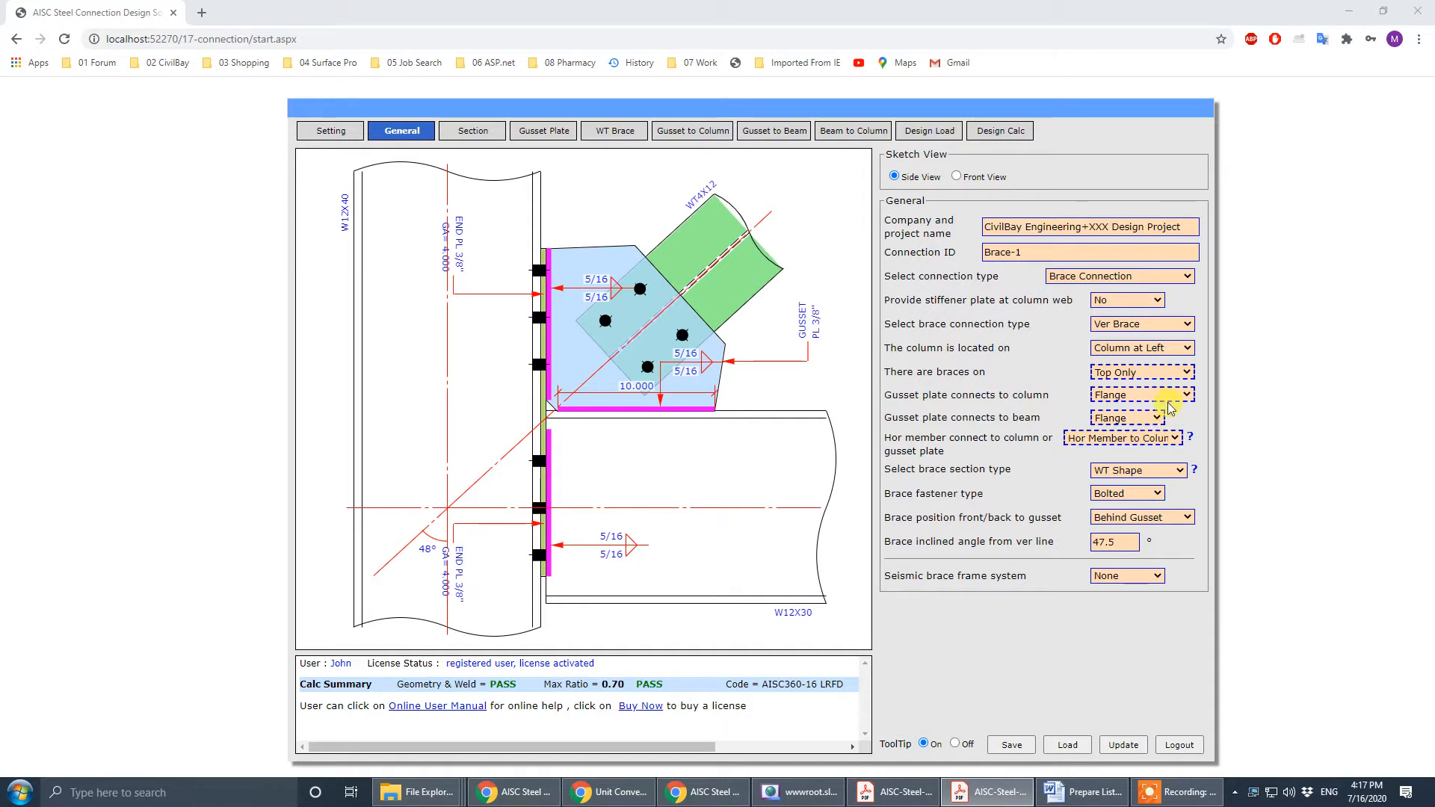
pyautogui.click(1171, 470)
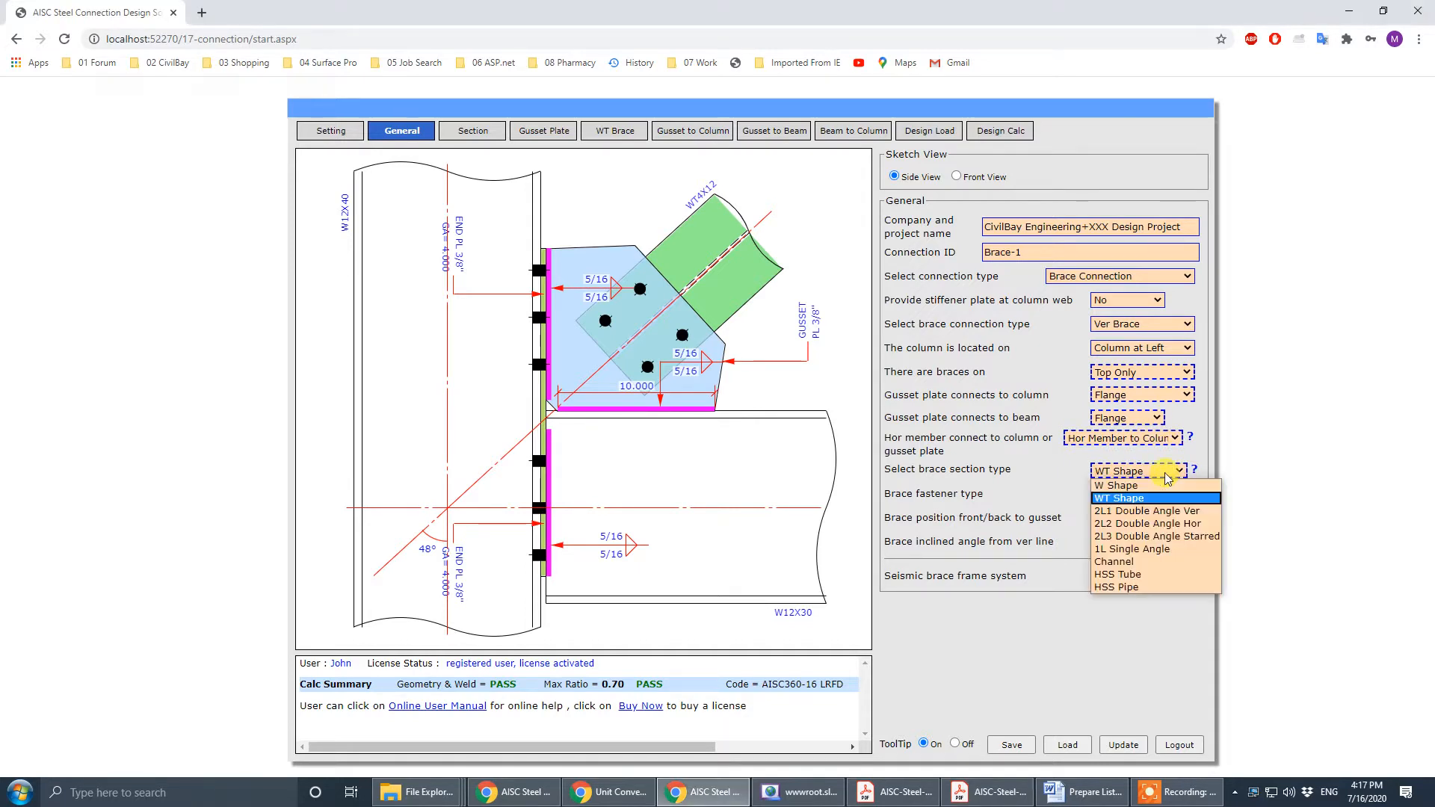
pyautogui.click(1195, 512)
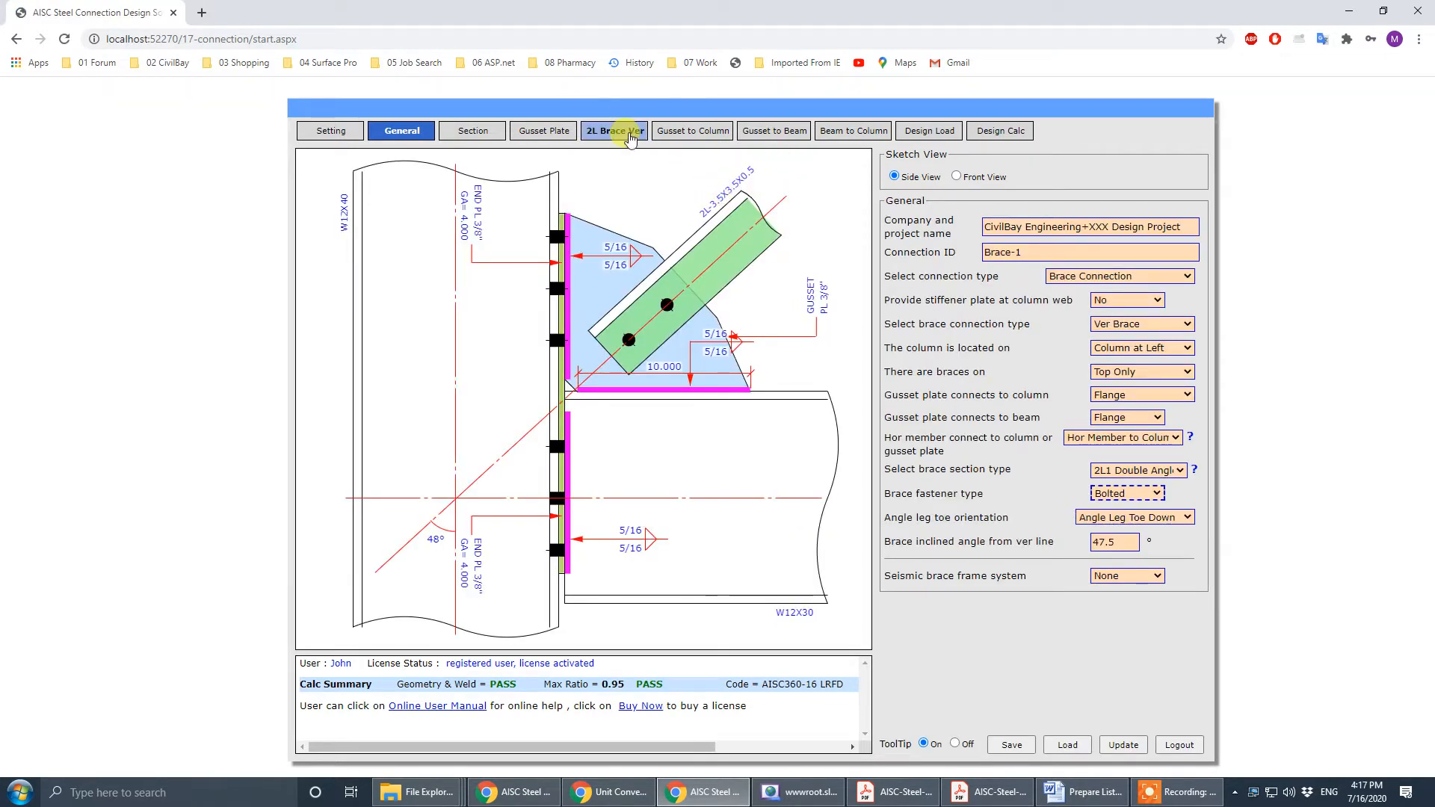
# - Assign the double-angle brace the L127x89x13 LLV section from the Canadian CISC Steel Handbook Shape library
pyautogui.click(630, 134)
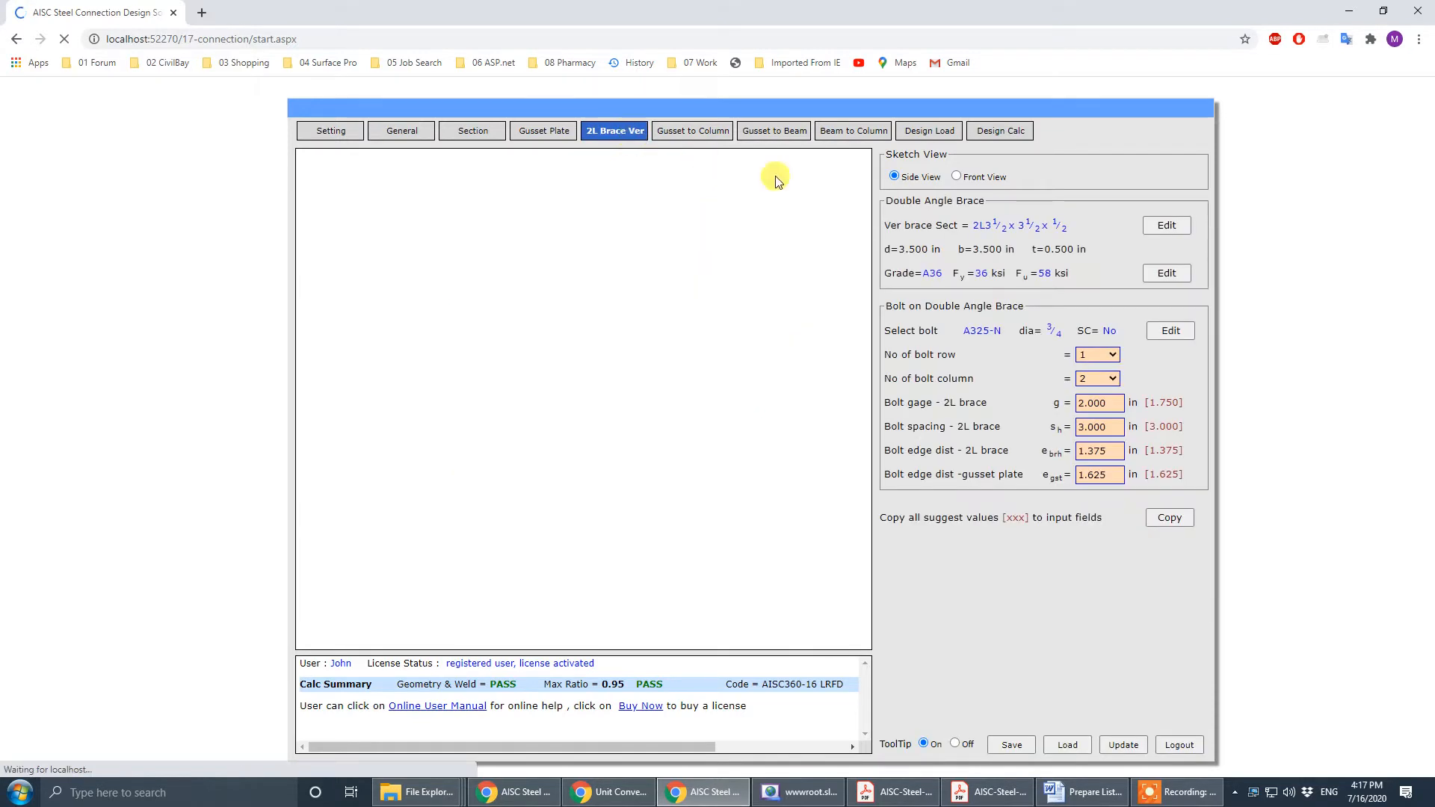
pyautogui.click(1166, 225)
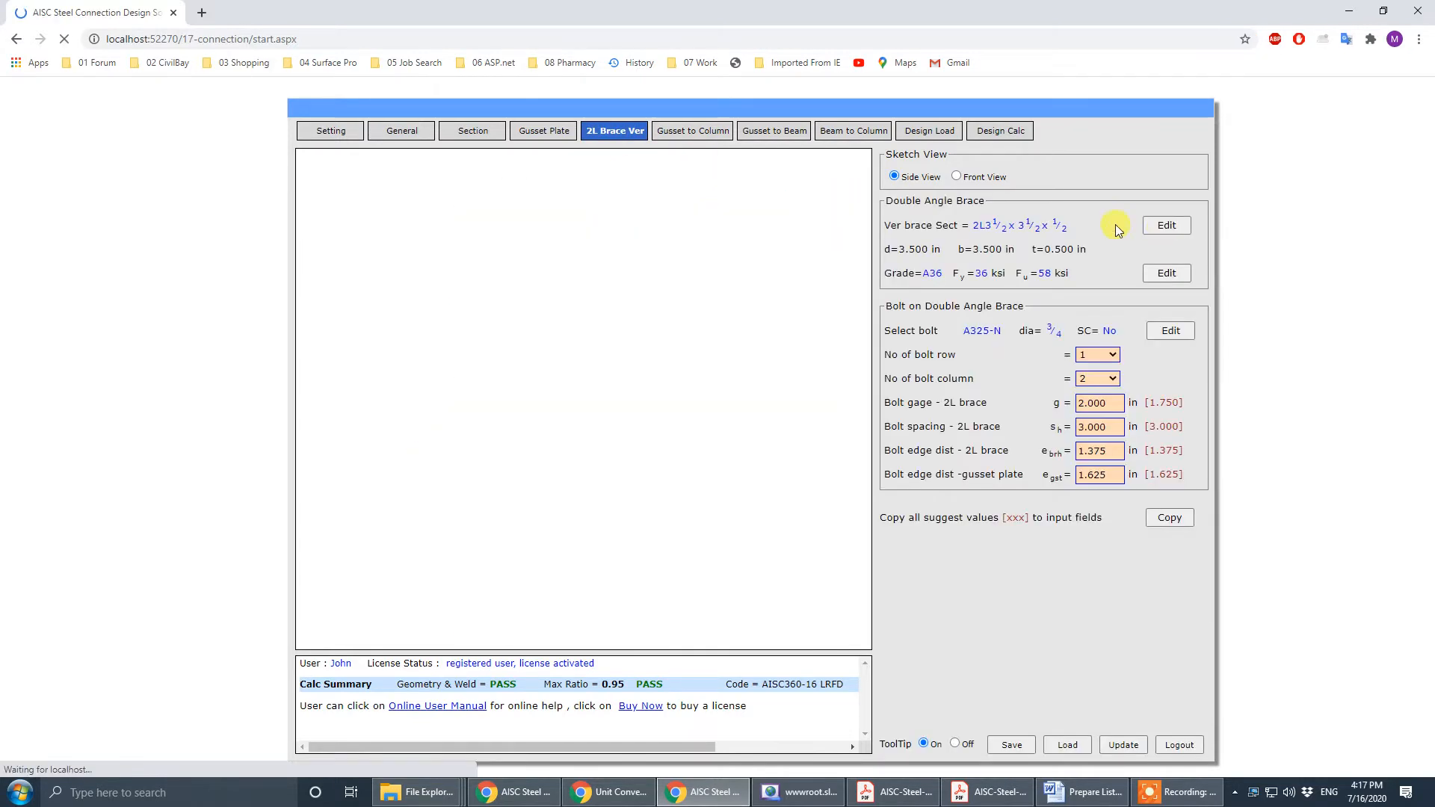
pyautogui.click(807, 209)
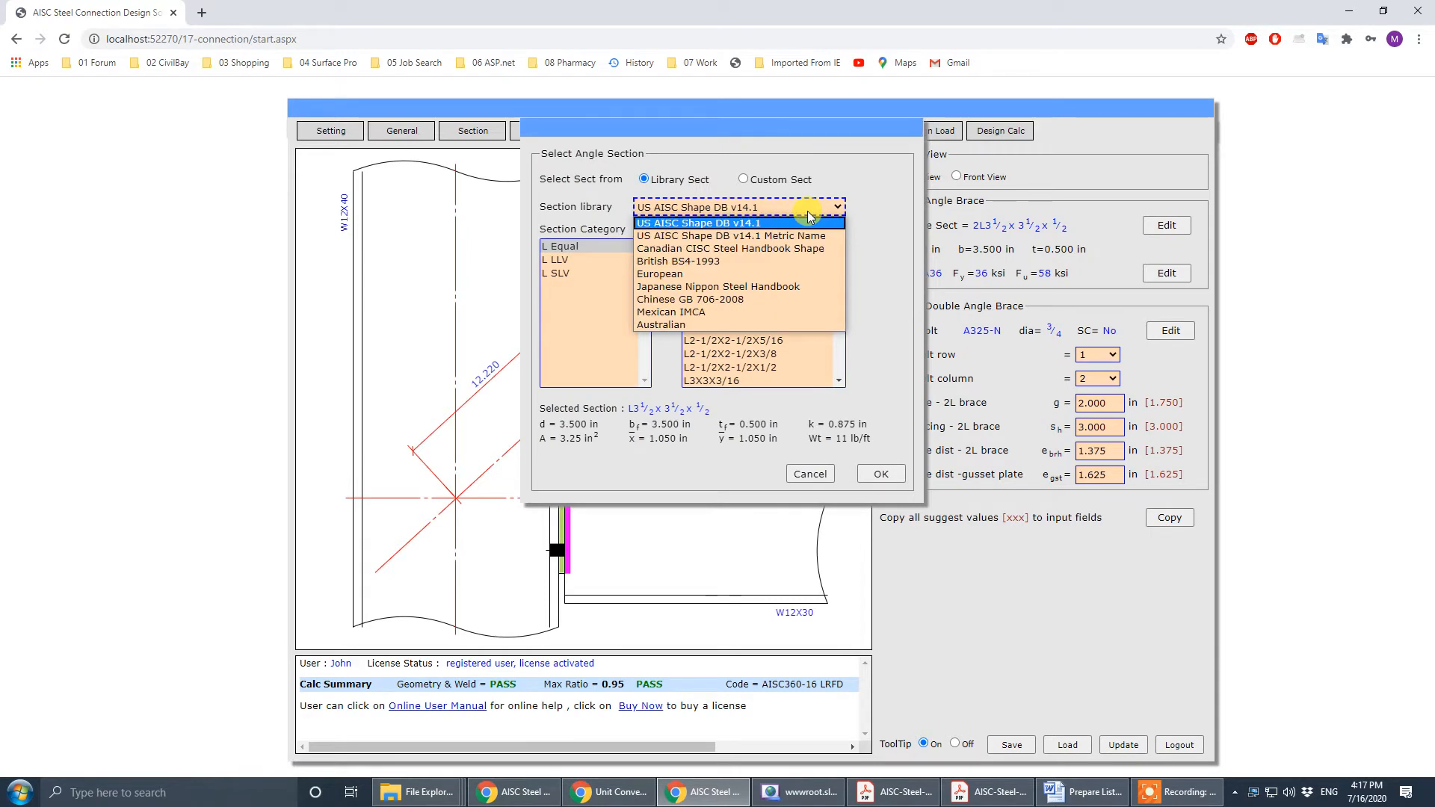
pyautogui.click(804, 248)
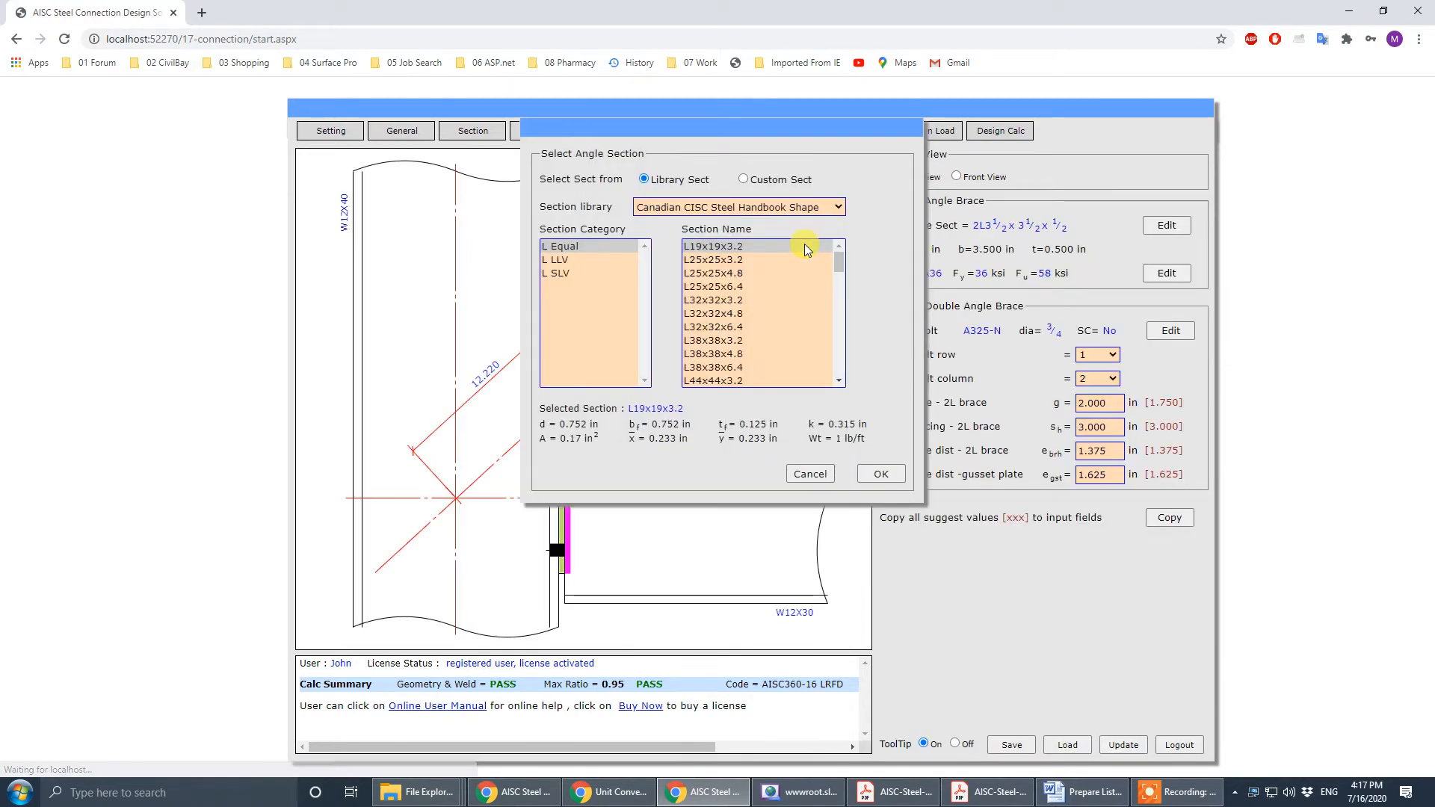
pyautogui.click(568, 260)
pyautogui.moveTo(839, 258); pyautogui.dragTo(843, 331)
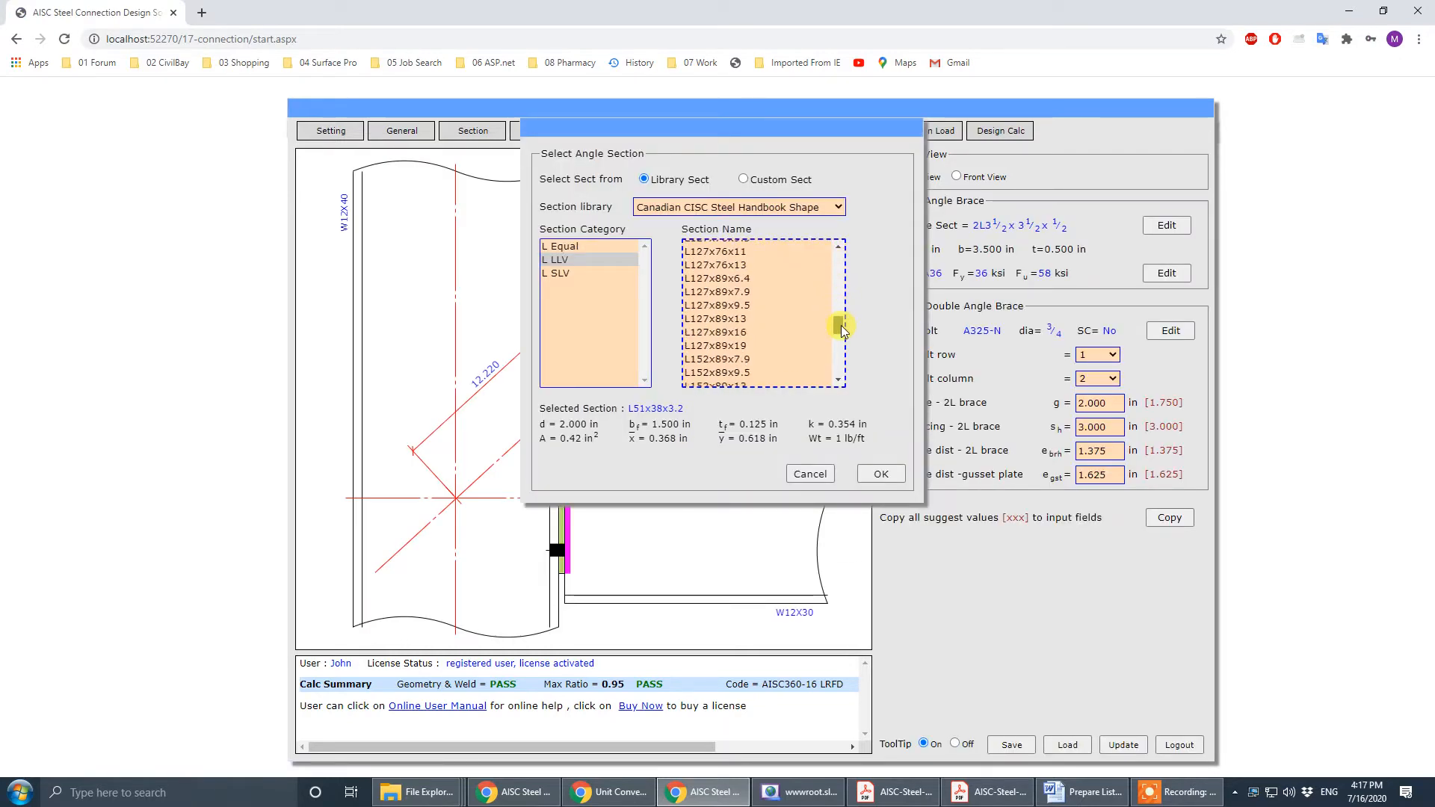
pyautogui.doubleClick(710, 320)
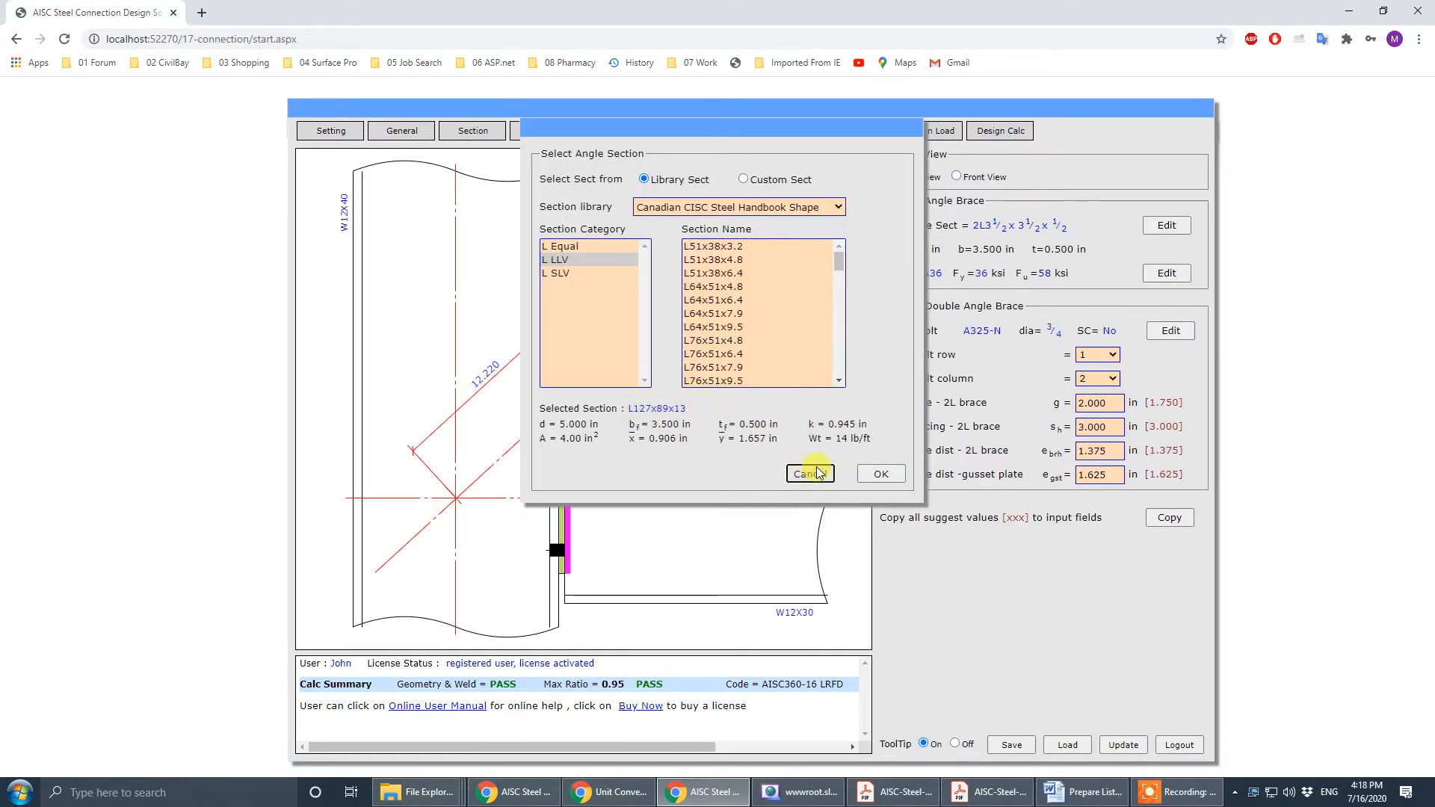
pyautogui.click(888, 471)
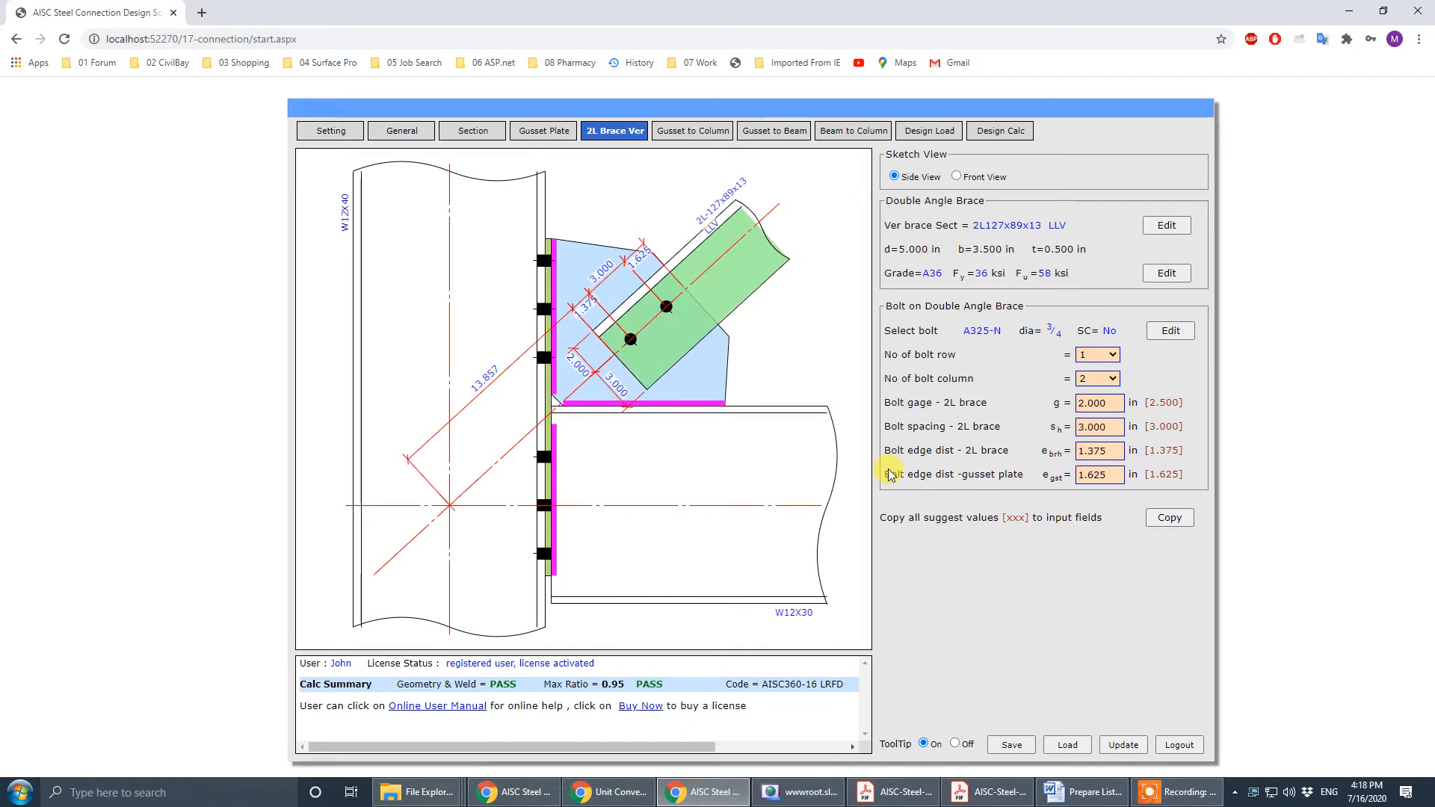
# - Check the brace bolts in the PDF copy, set the bolt columns to 3, and apply all suggested bolt dimensions
pyautogui.moveTo(1434, 106); pyautogui.dragTo(823, 106)
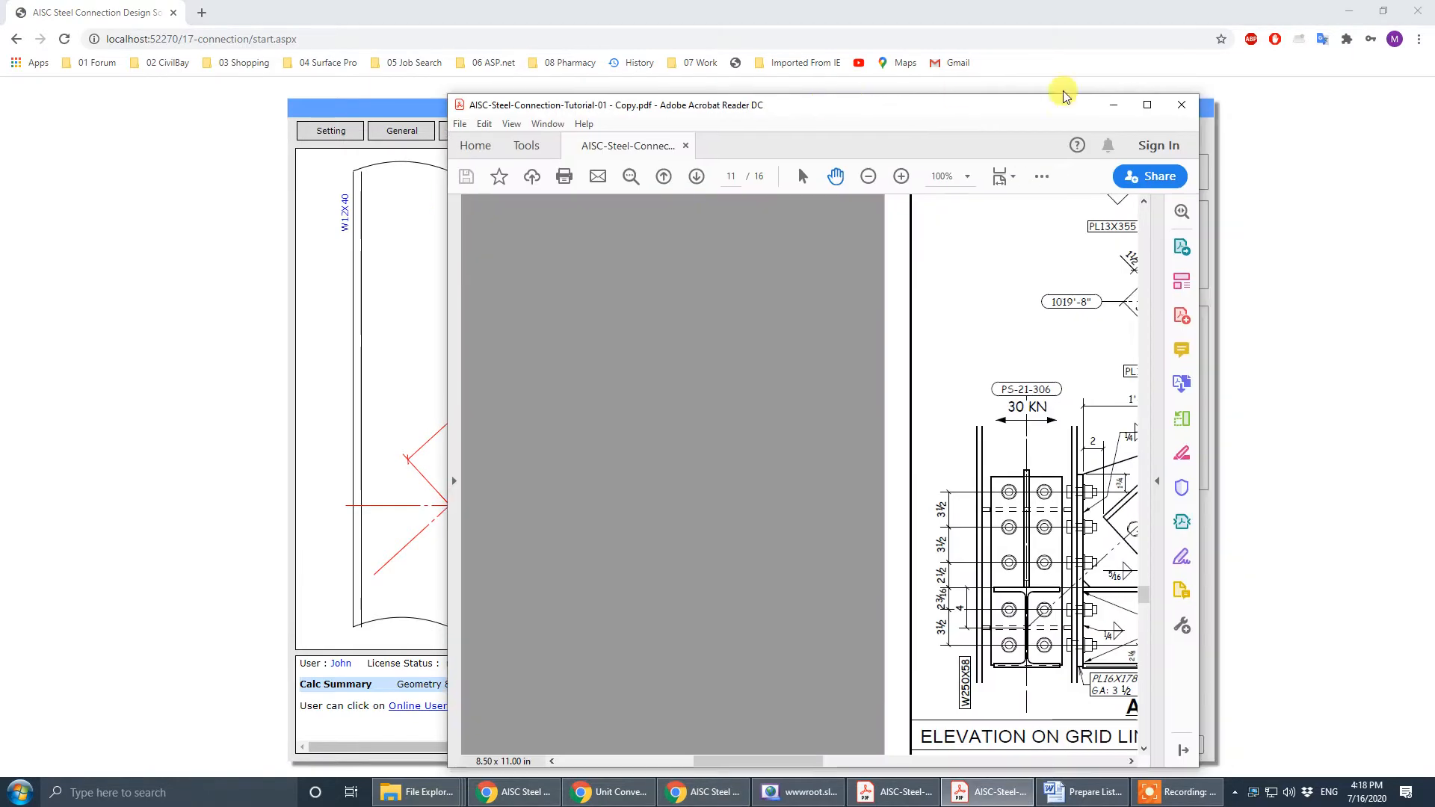
pyautogui.click(1150, 106)
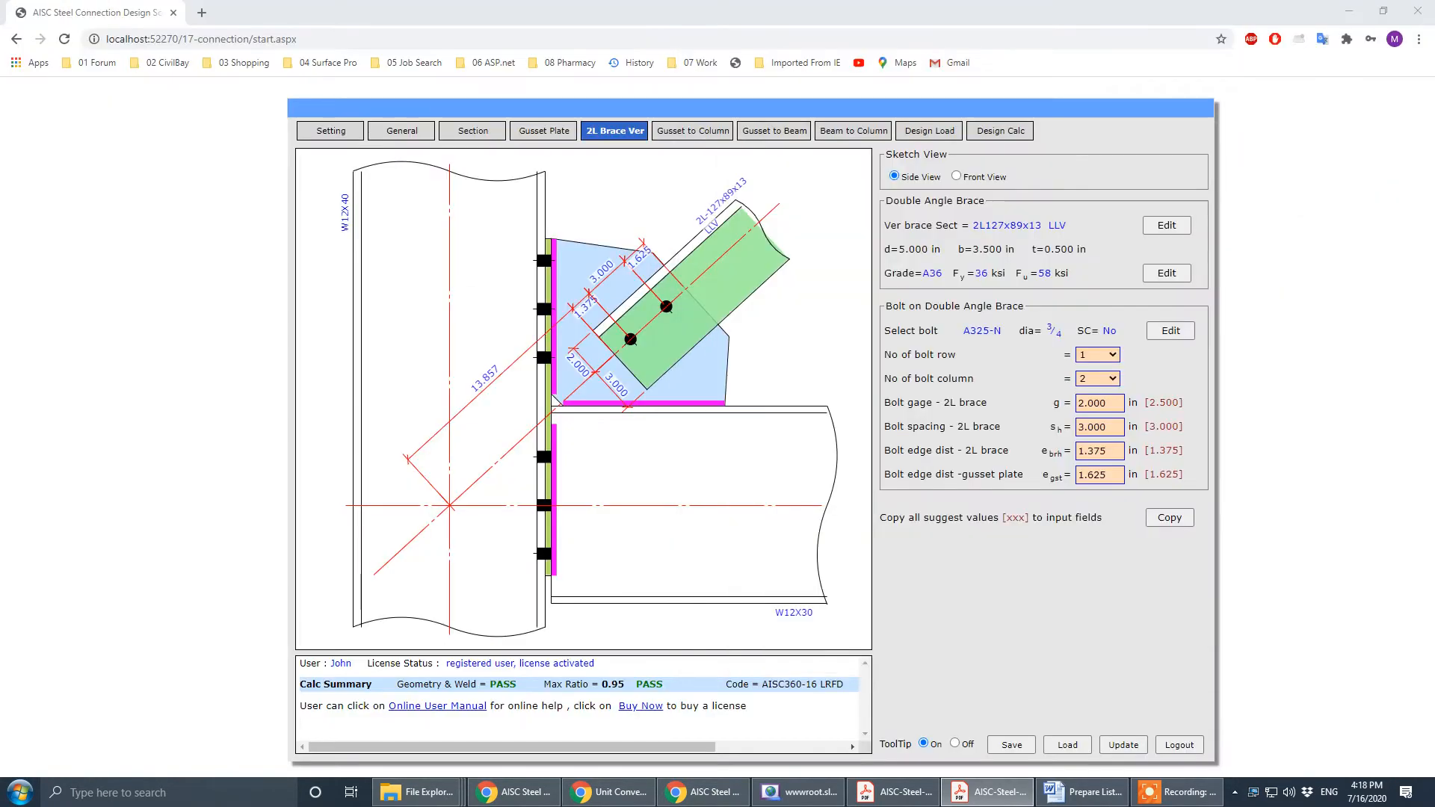
pyautogui.click(1098, 379)
pyautogui.click(1101, 407)
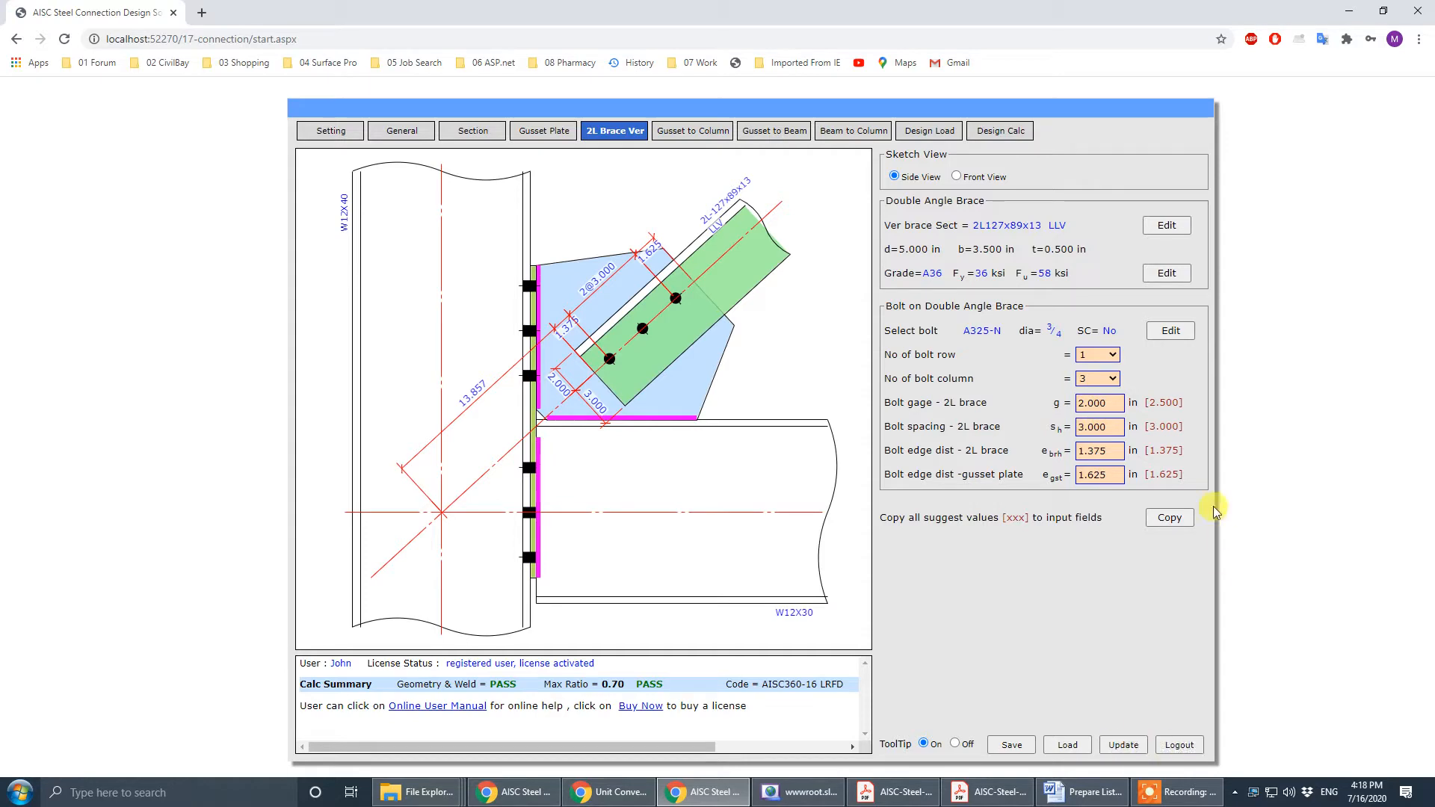
pyautogui.click(1173, 520)
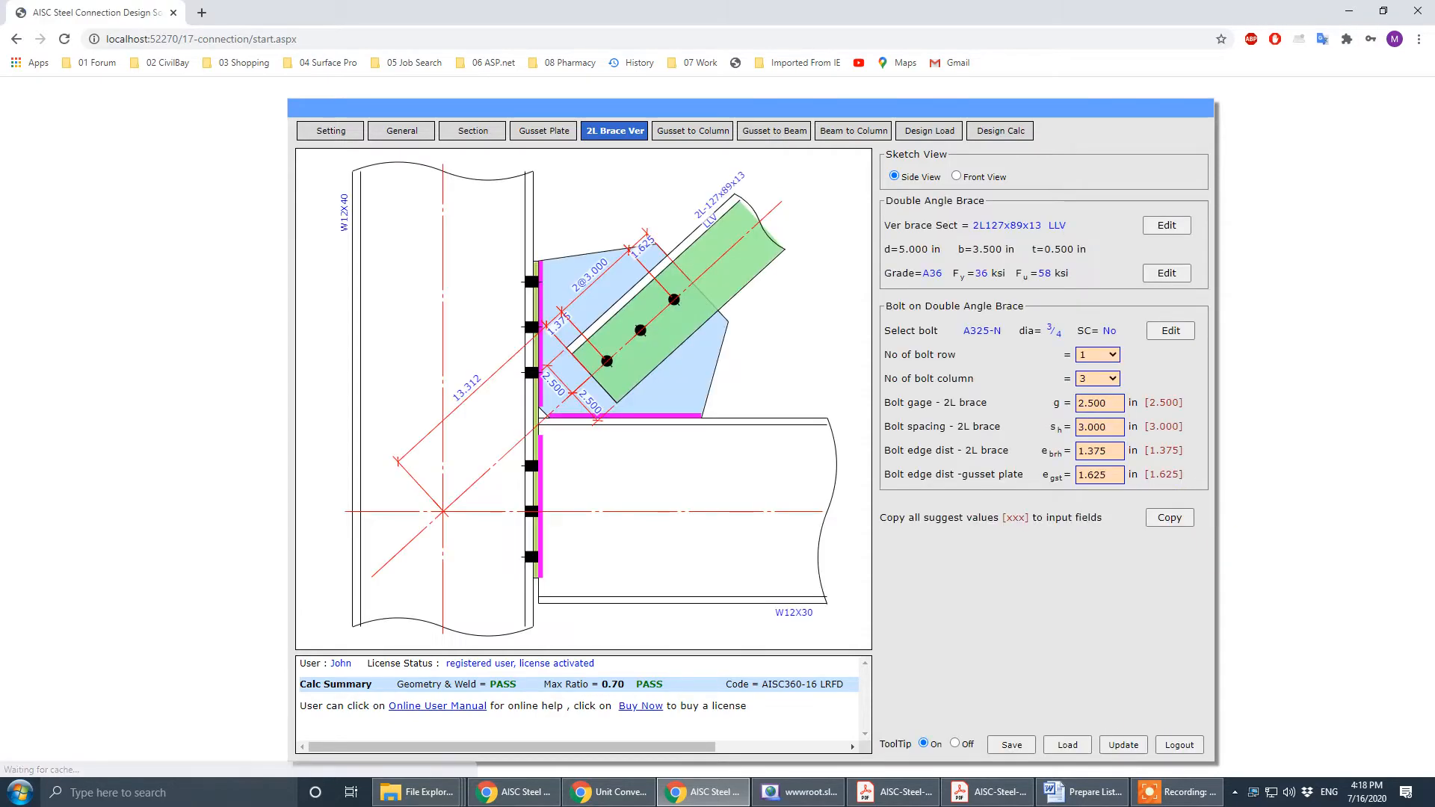
# - Examine the brace bolt dimensions of section A-A in the PDF copy at 125% zoom, and move the PDF aside
pyautogui.click(987, 792)
pyautogui.click(1119, 102)
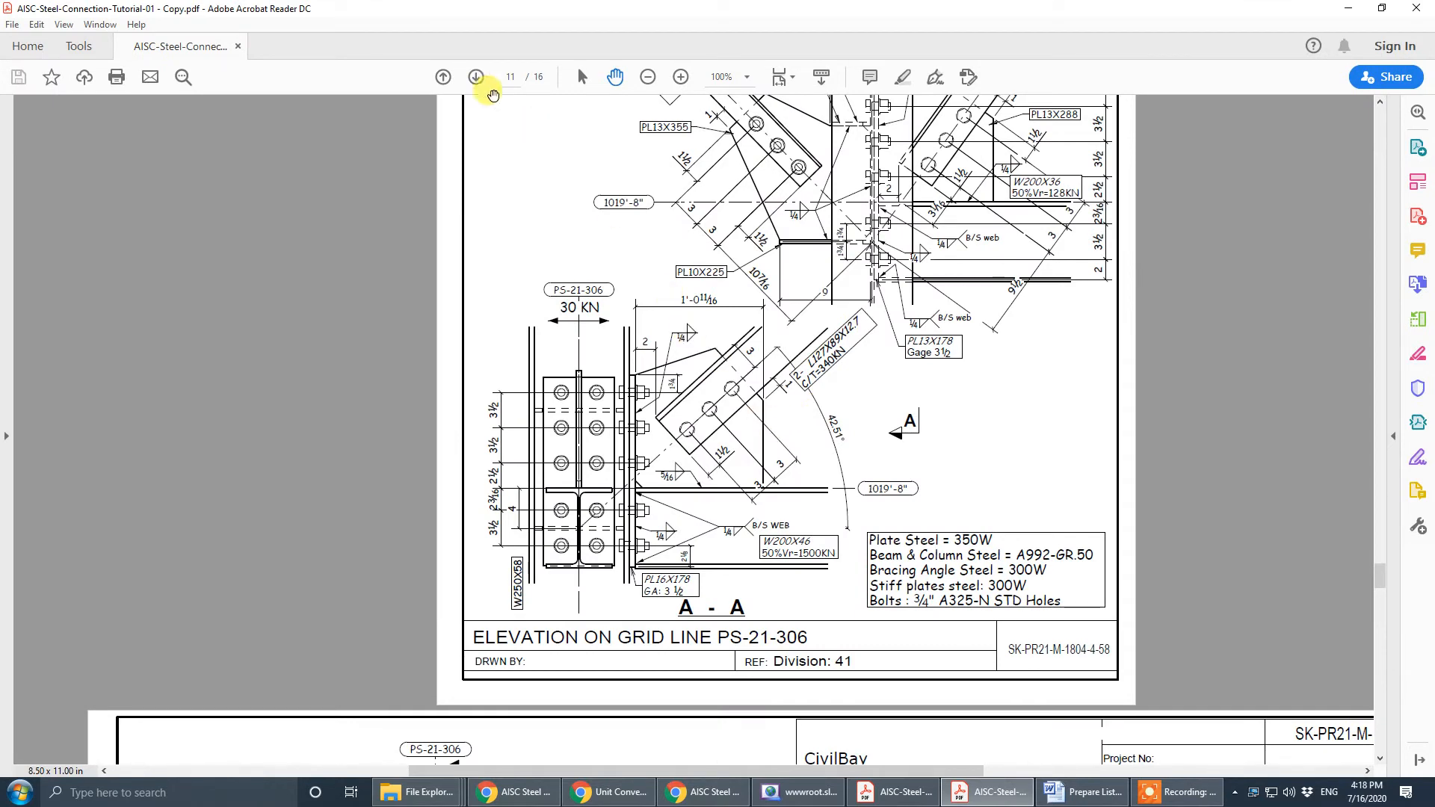
pyautogui.click(736, 78)
pyautogui.write('125')
pyautogui.press('Return')
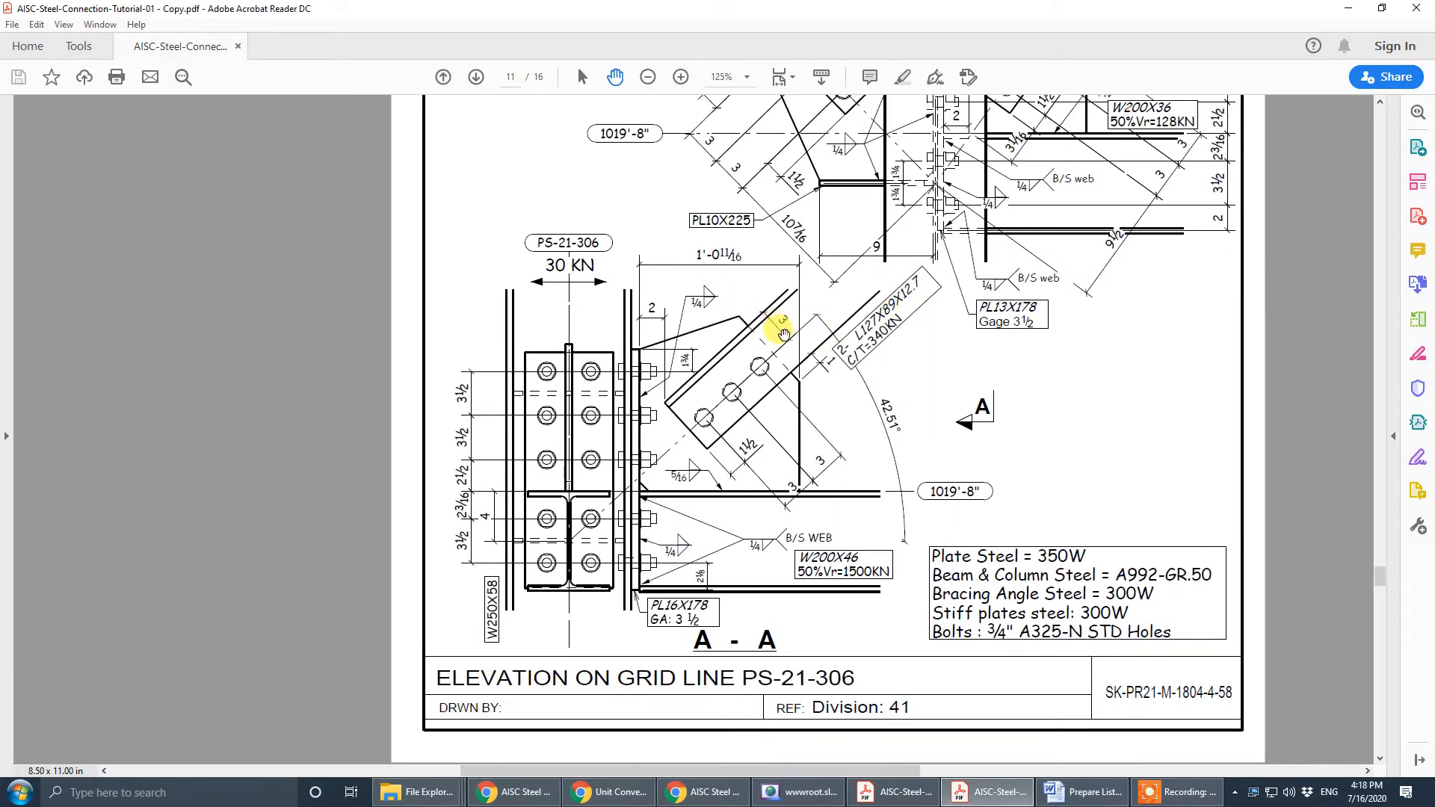
pyautogui.moveTo(953, 15); pyautogui.dragTo(1434, 20)
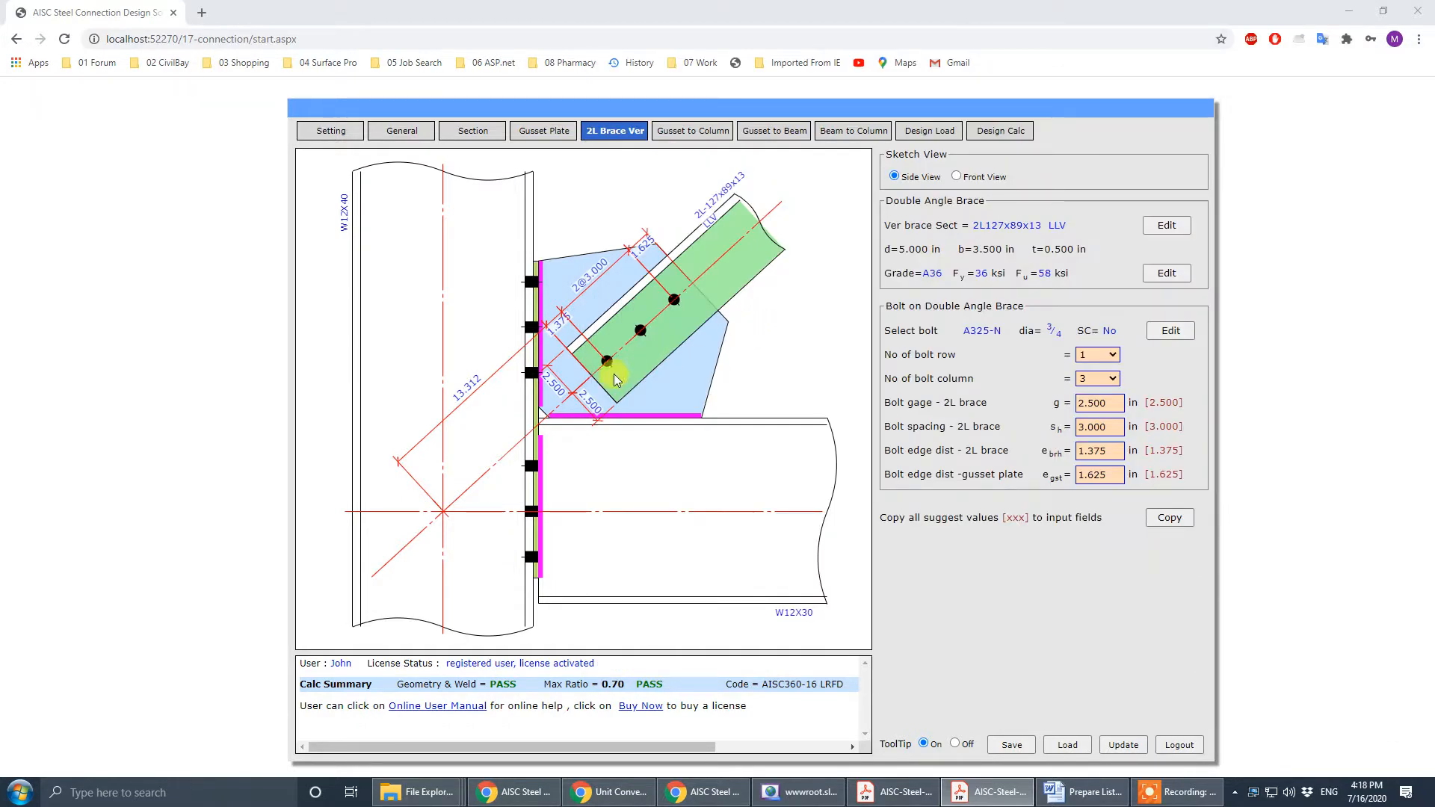
# - Set the double-angle brace's bolt gage to 3.000 in and update the connection sketch
pyautogui.click(1119, 403)
pyautogui.write('3.000')
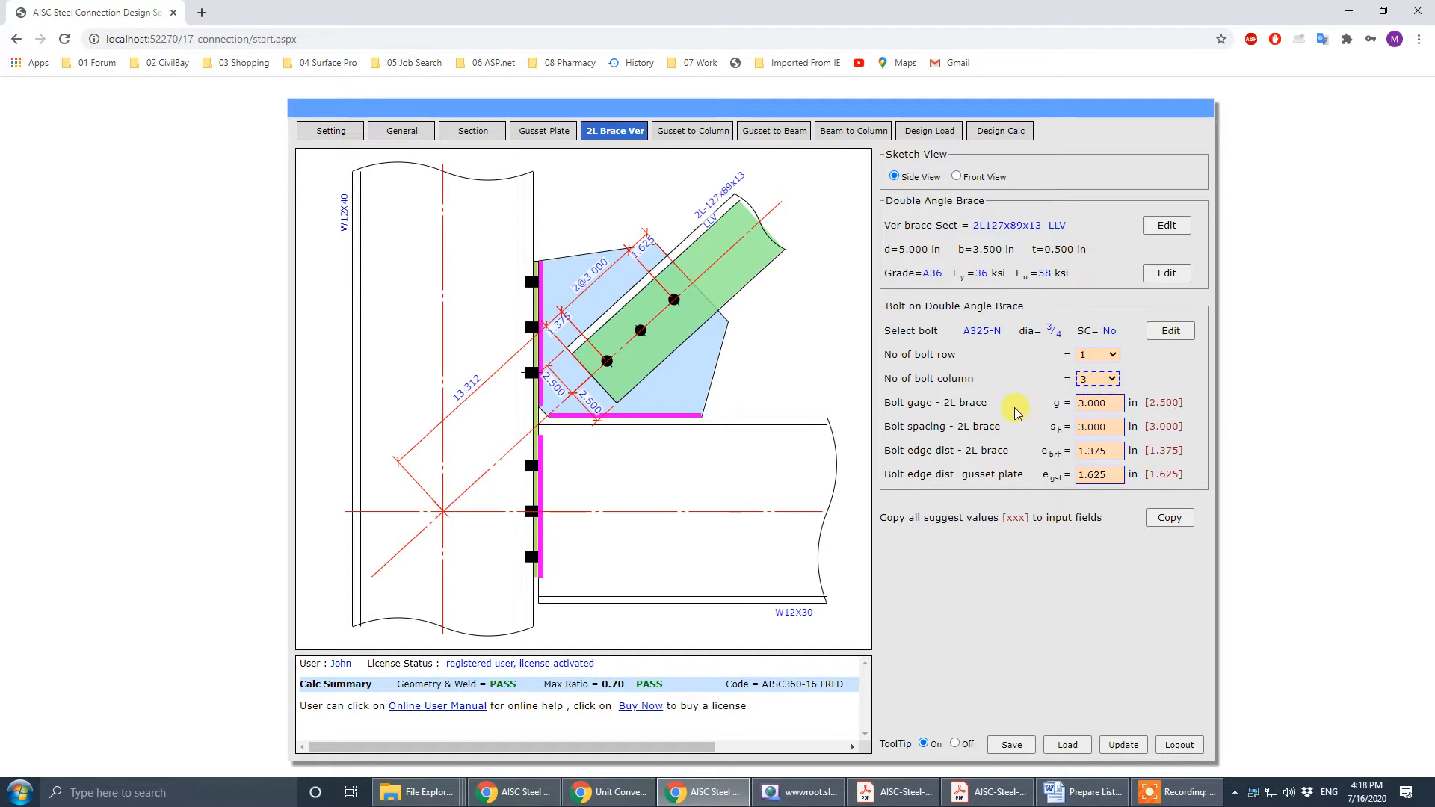
pyautogui.click(1127, 745)
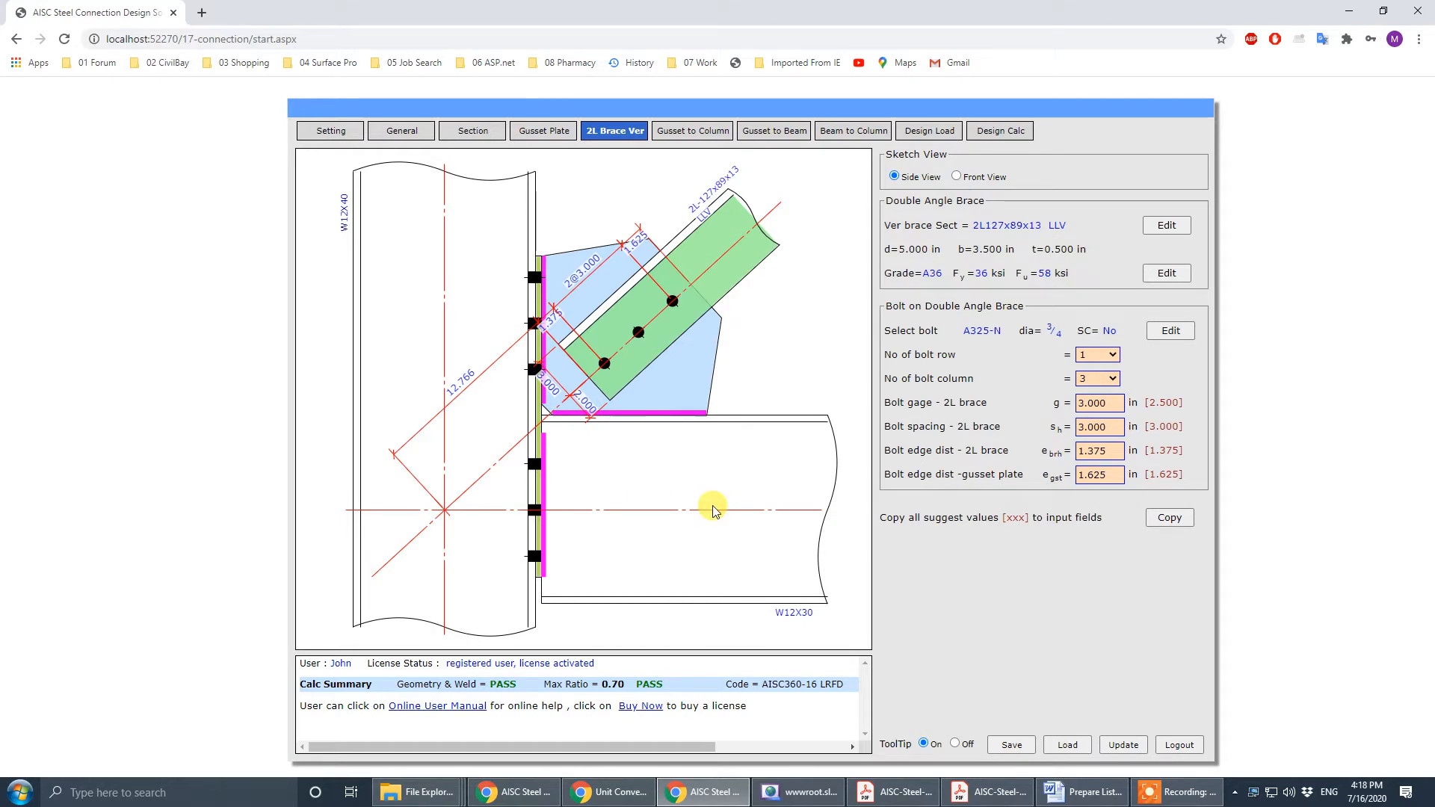
# - Compare the updated brace bolt layout with section A-A in the full-size PDF copy, and return to the design program
pyautogui.click(986, 793)
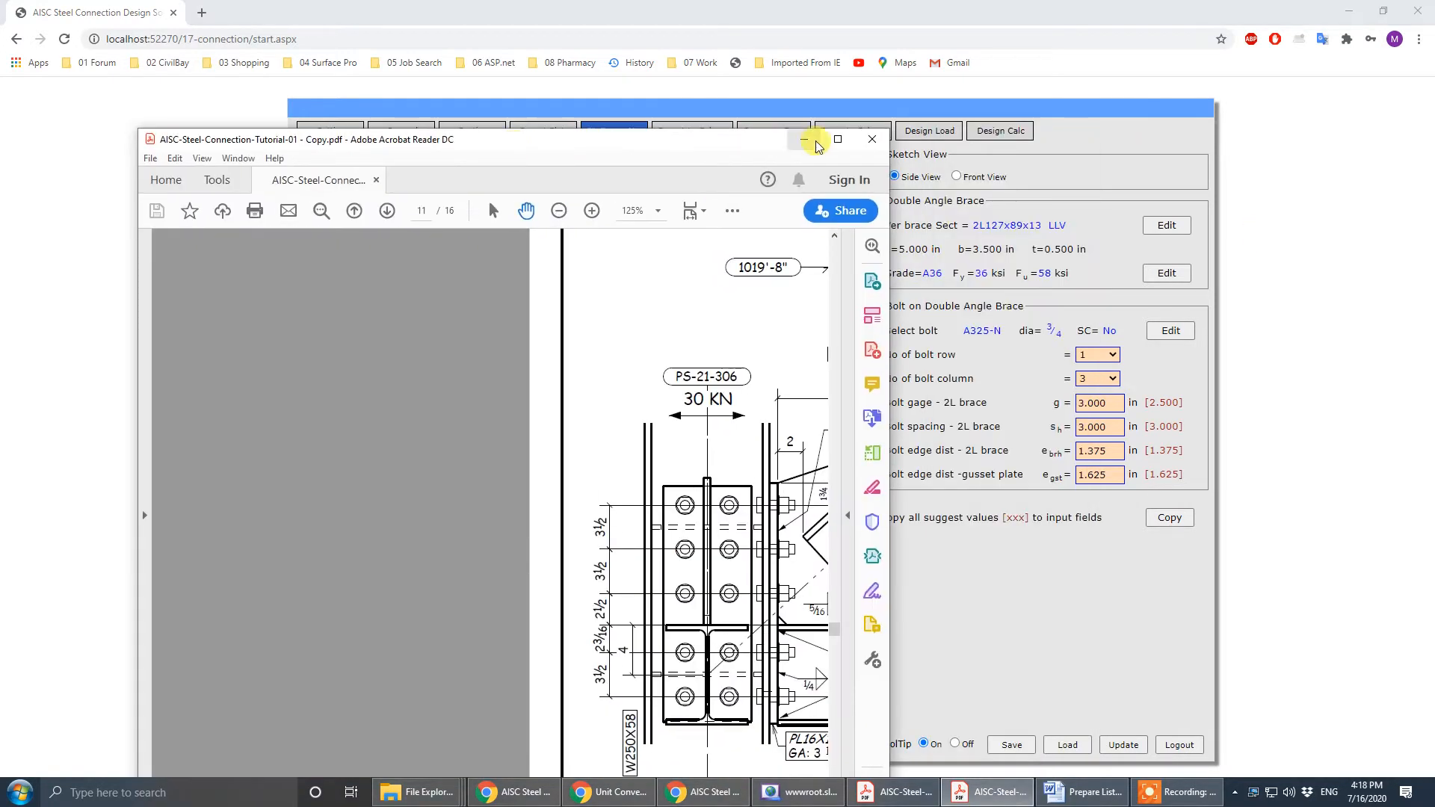
pyautogui.click(838, 140)
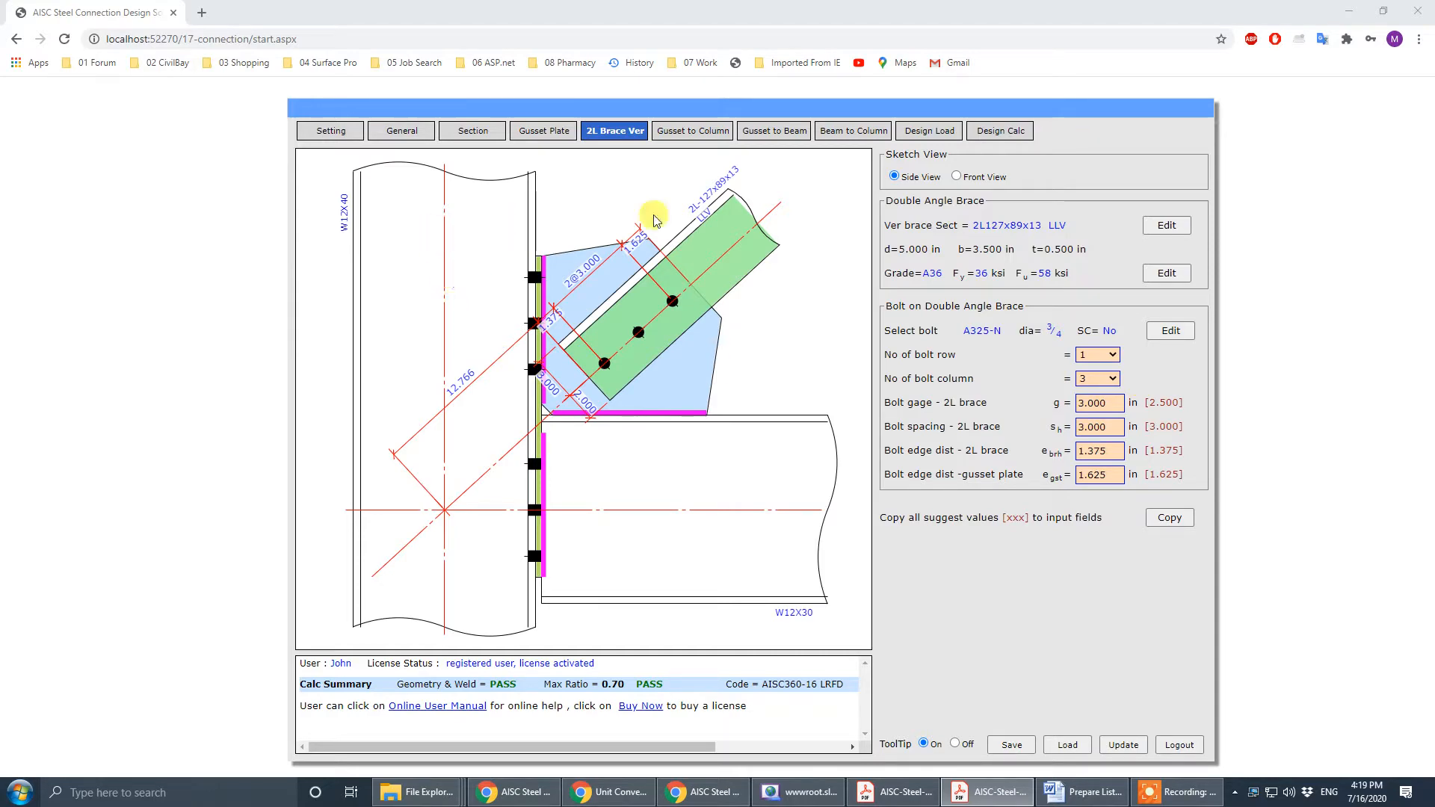
pyautogui.moveTo(843, 186); pyautogui.dragTo(587, 183)
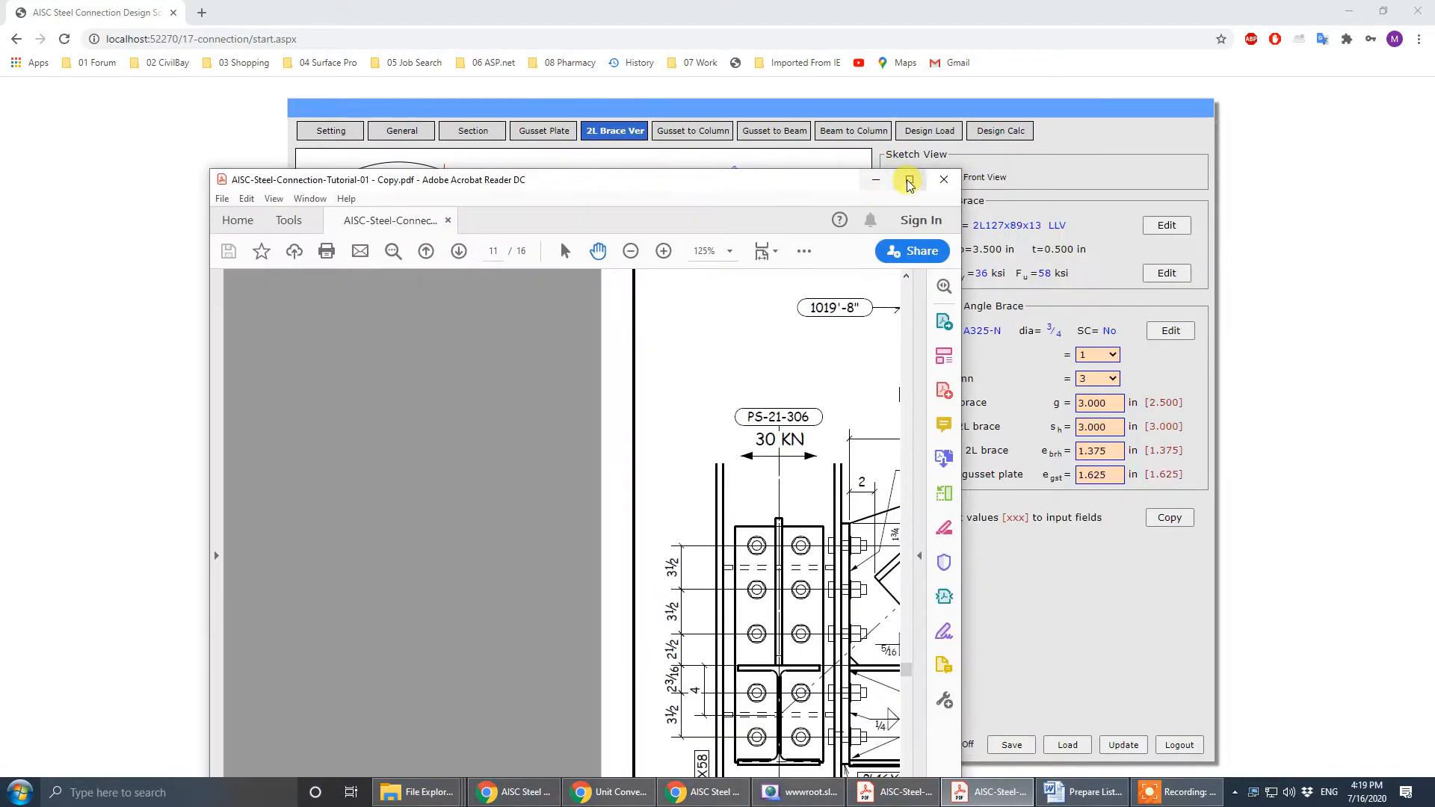
pyautogui.click(909, 181)
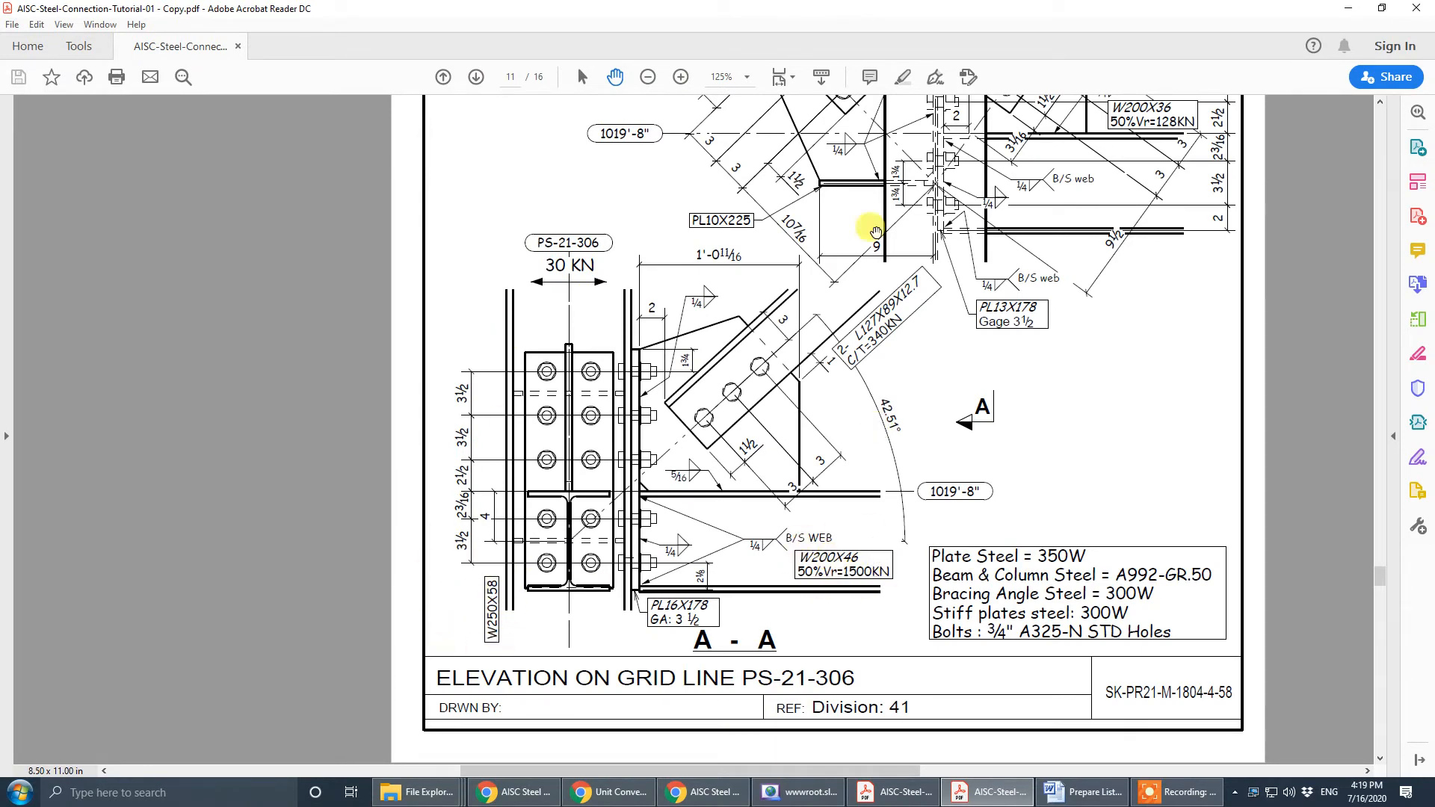
pyautogui.hotkey('alt', 'Tab')
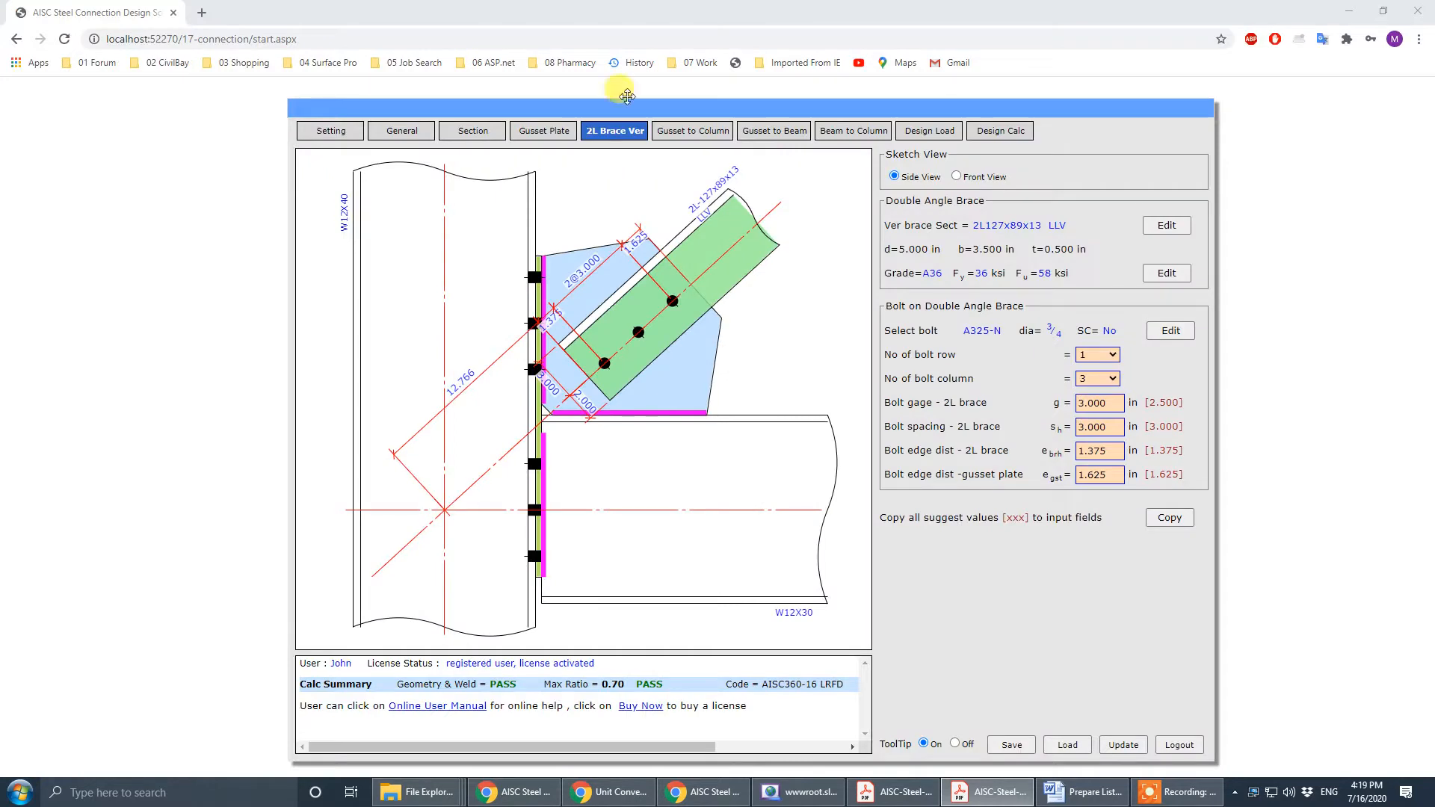
# - Assign the column the W250x58 section from the Canadian CISC Steel Handbook Shape library
pyautogui.click(474, 131)
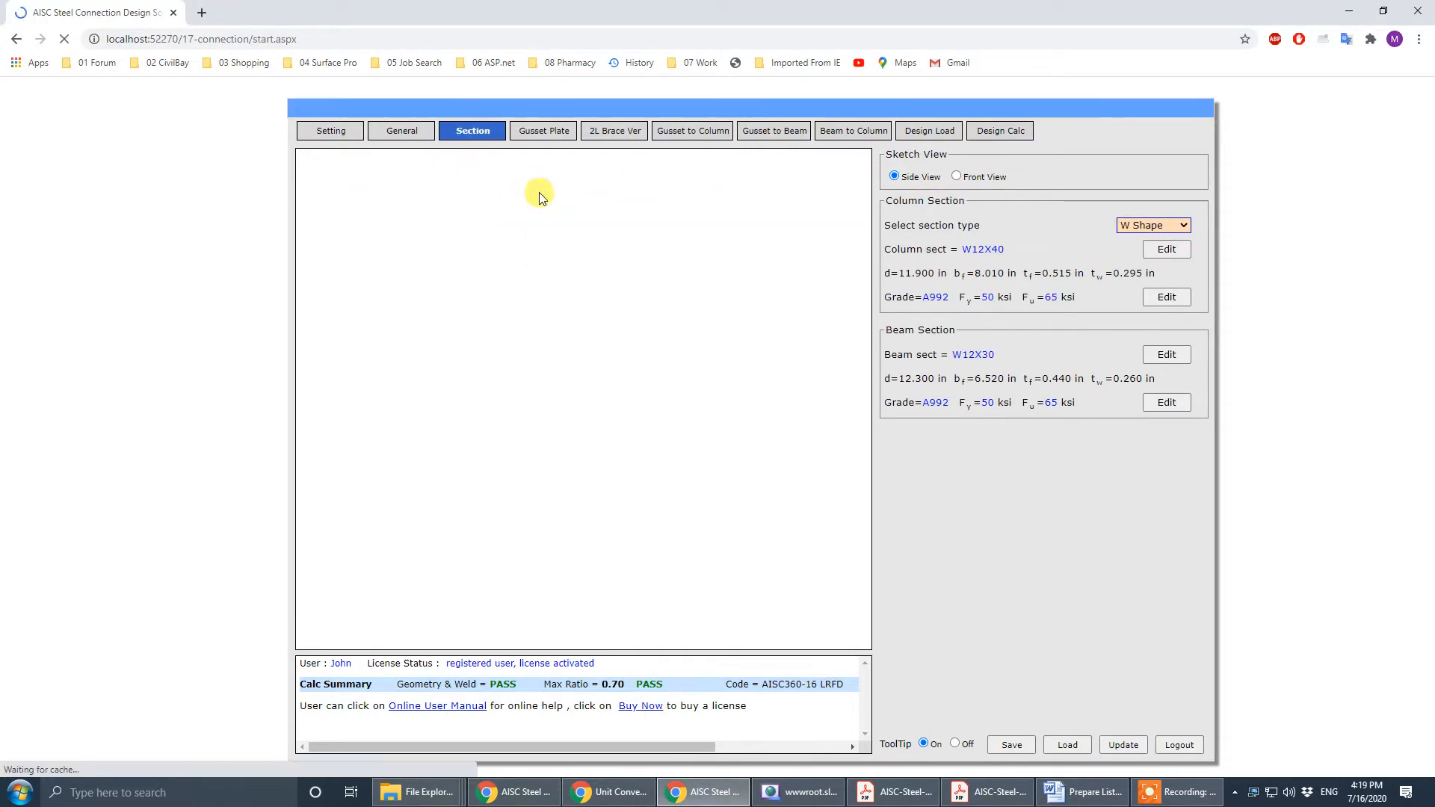
pyautogui.click(813, 206)
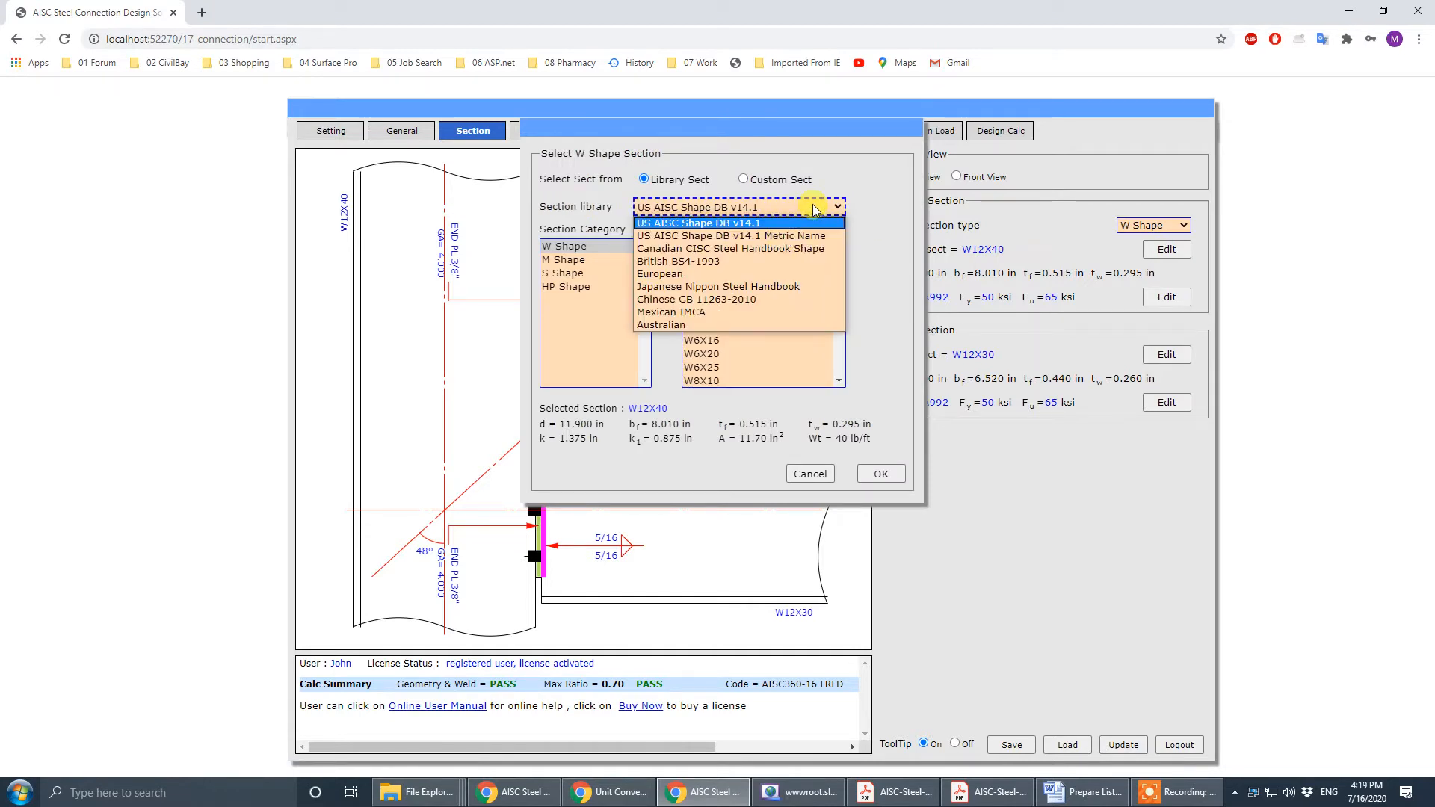
pyautogui.click(776, 245)
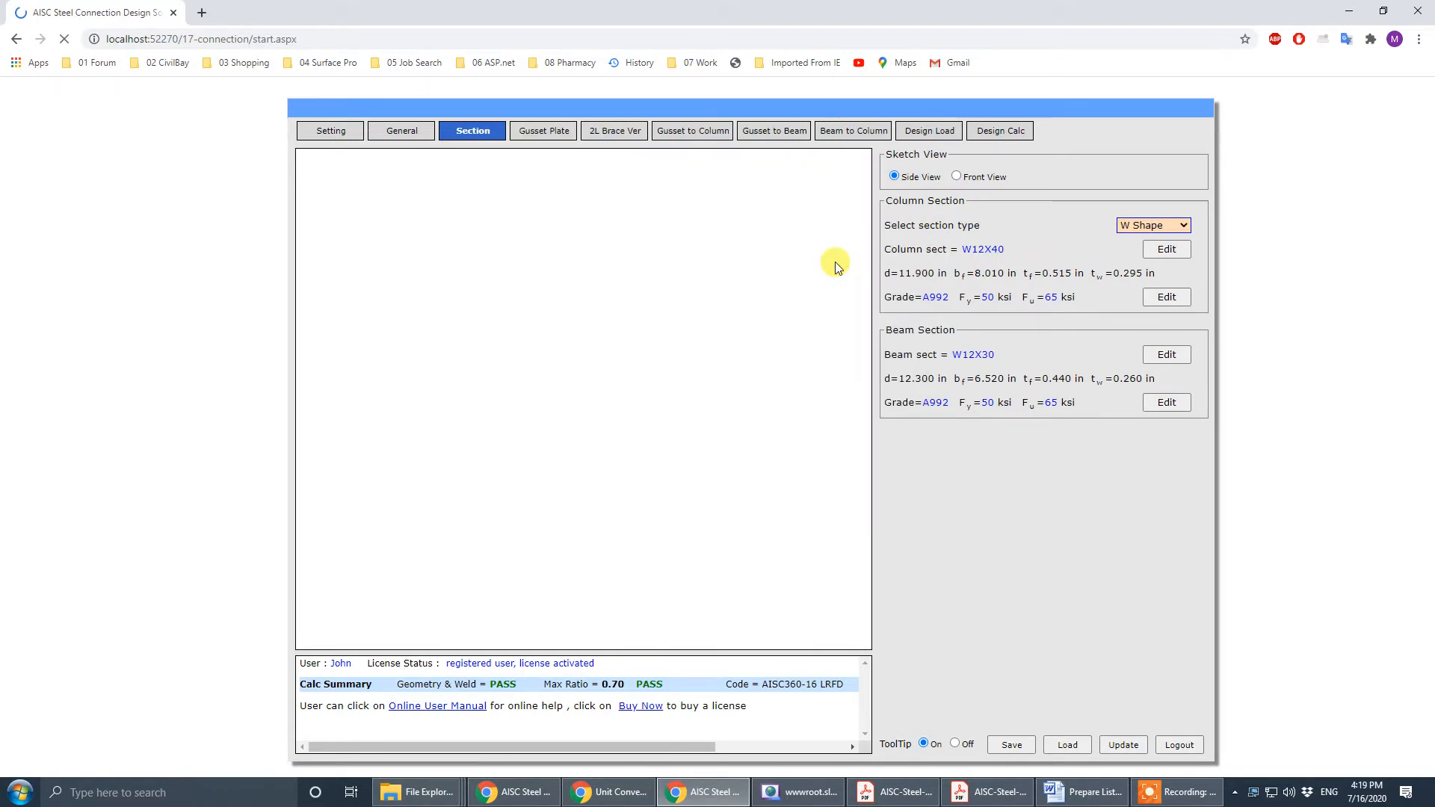
pyautogui.moveTo(836, 262)
pyautogui.mouseDown()
pyautogui.moveTo(835, 287)
pyautogui.moveTo(838, 272)
pyautogui.mouseUp()
pyautogui.click(732, 266)
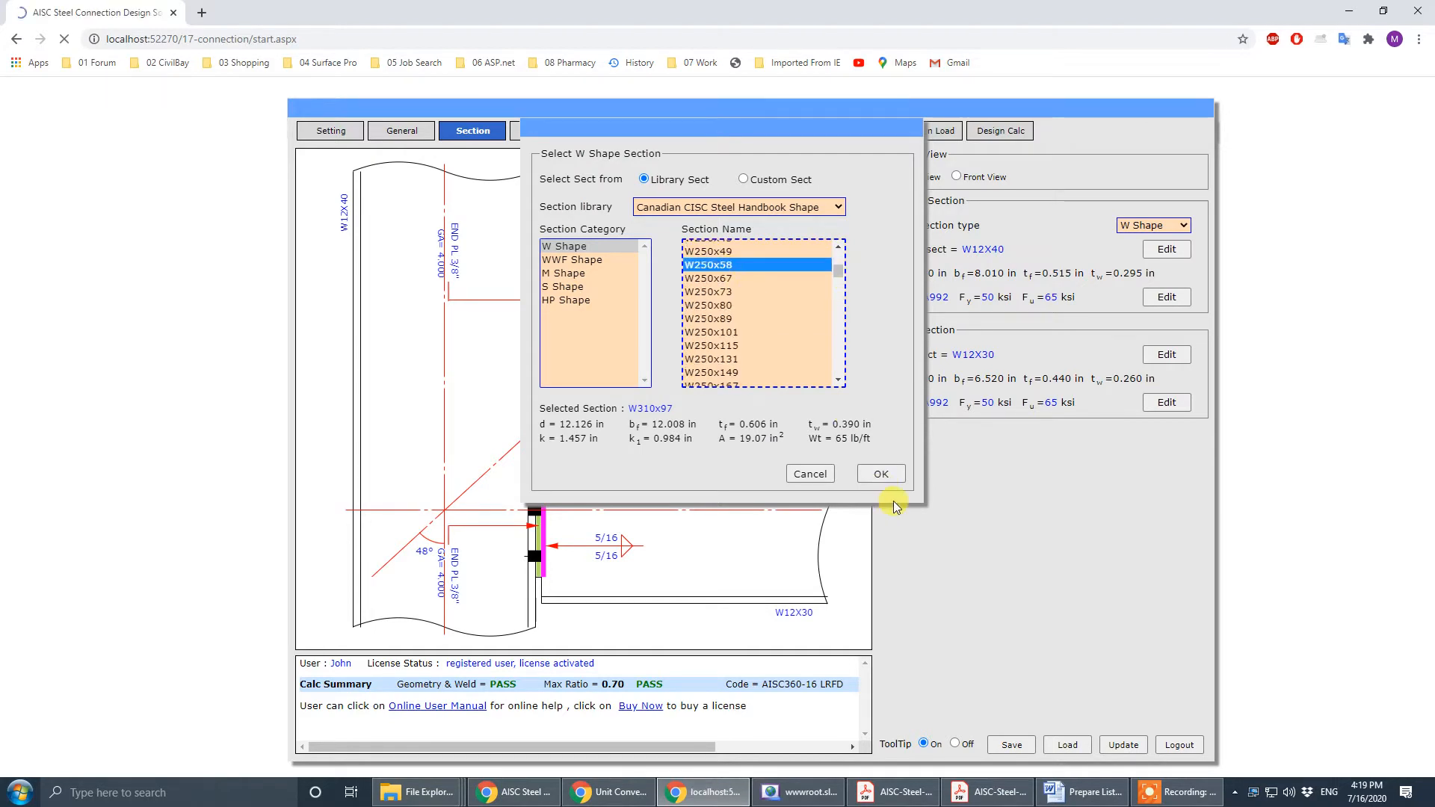
pyautogui.click(881, 472)
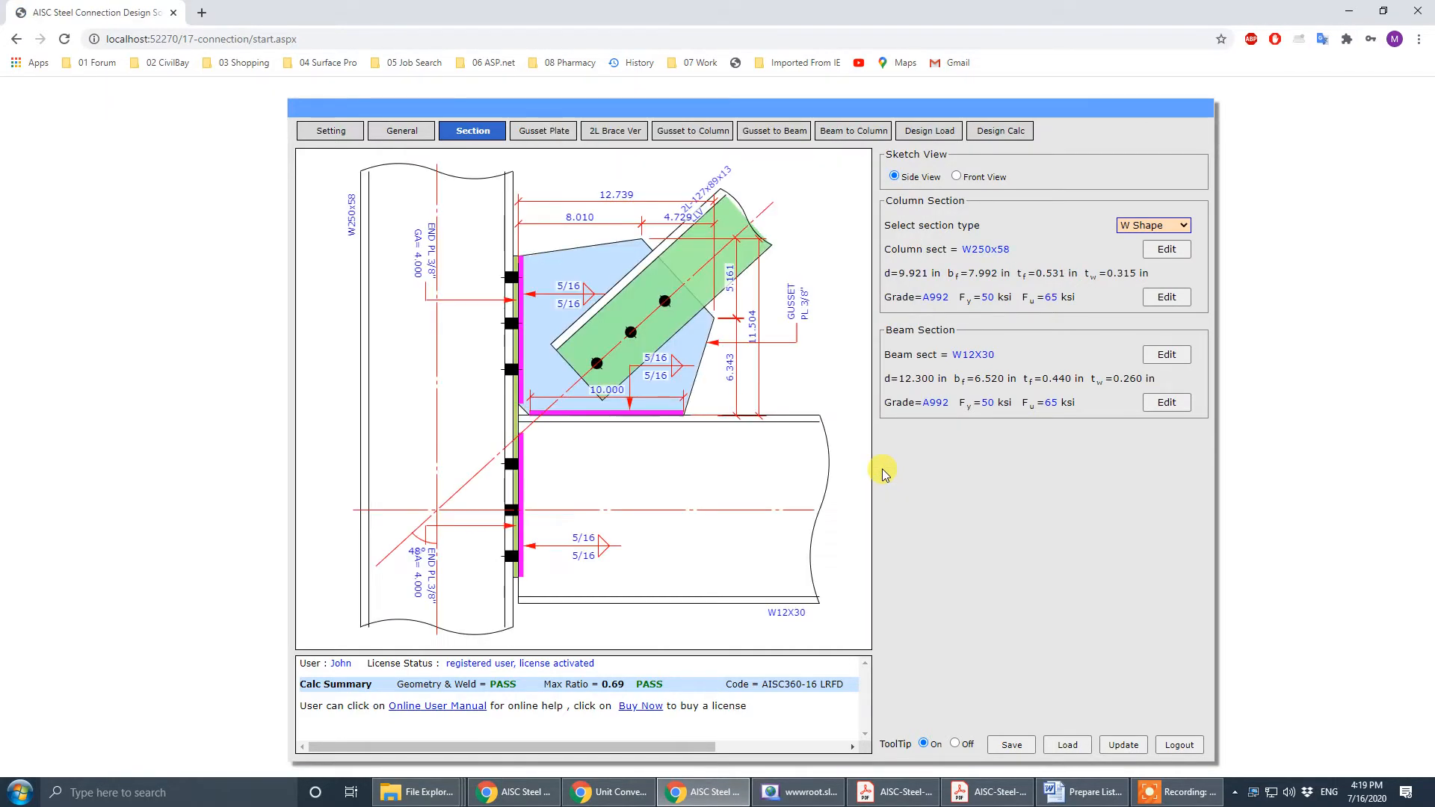
# - Assign the beam the W200x46 section from the Canadian CISC Steel Handbook Shape library
pyautogui.click(1156, 357)
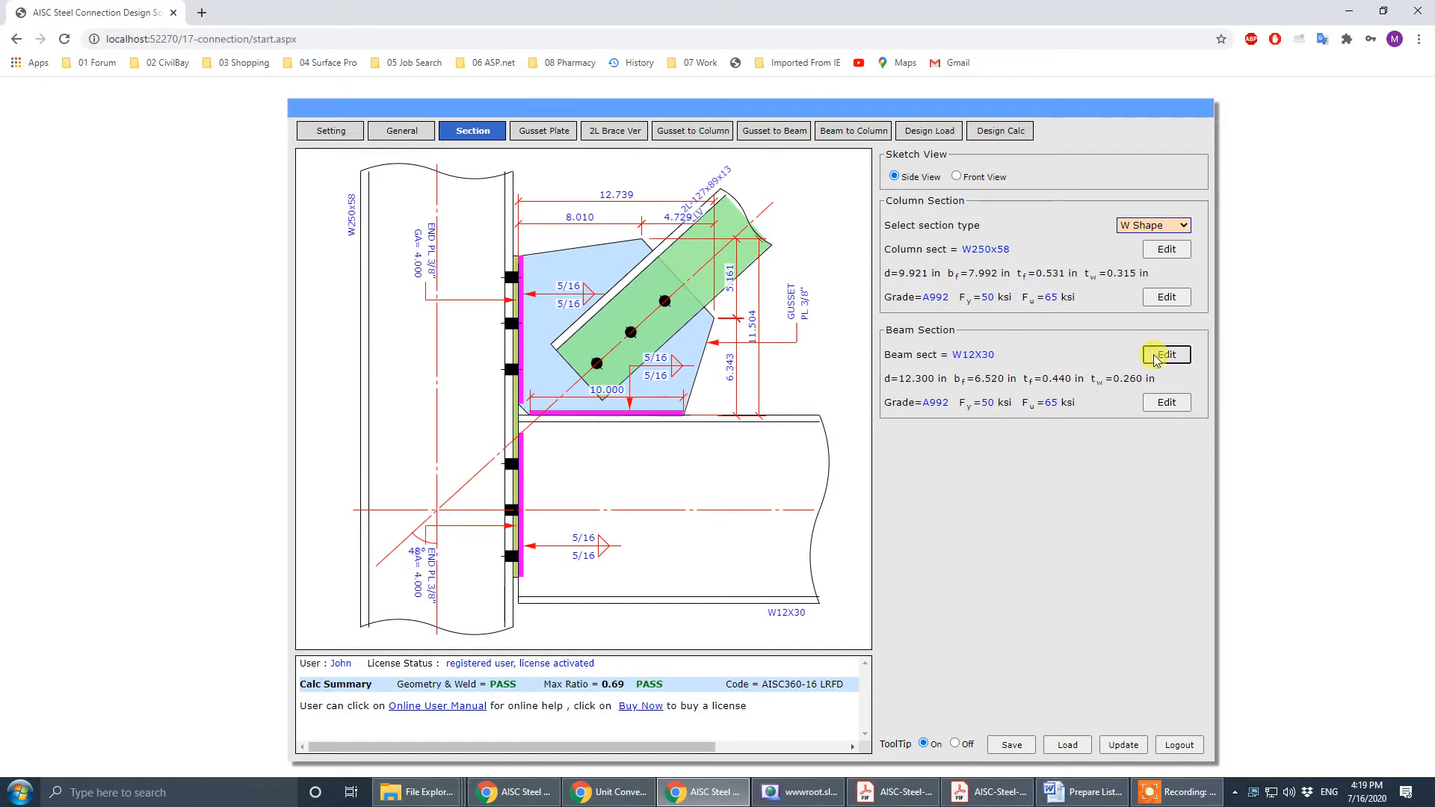
pyautogui.click(1157, 357)
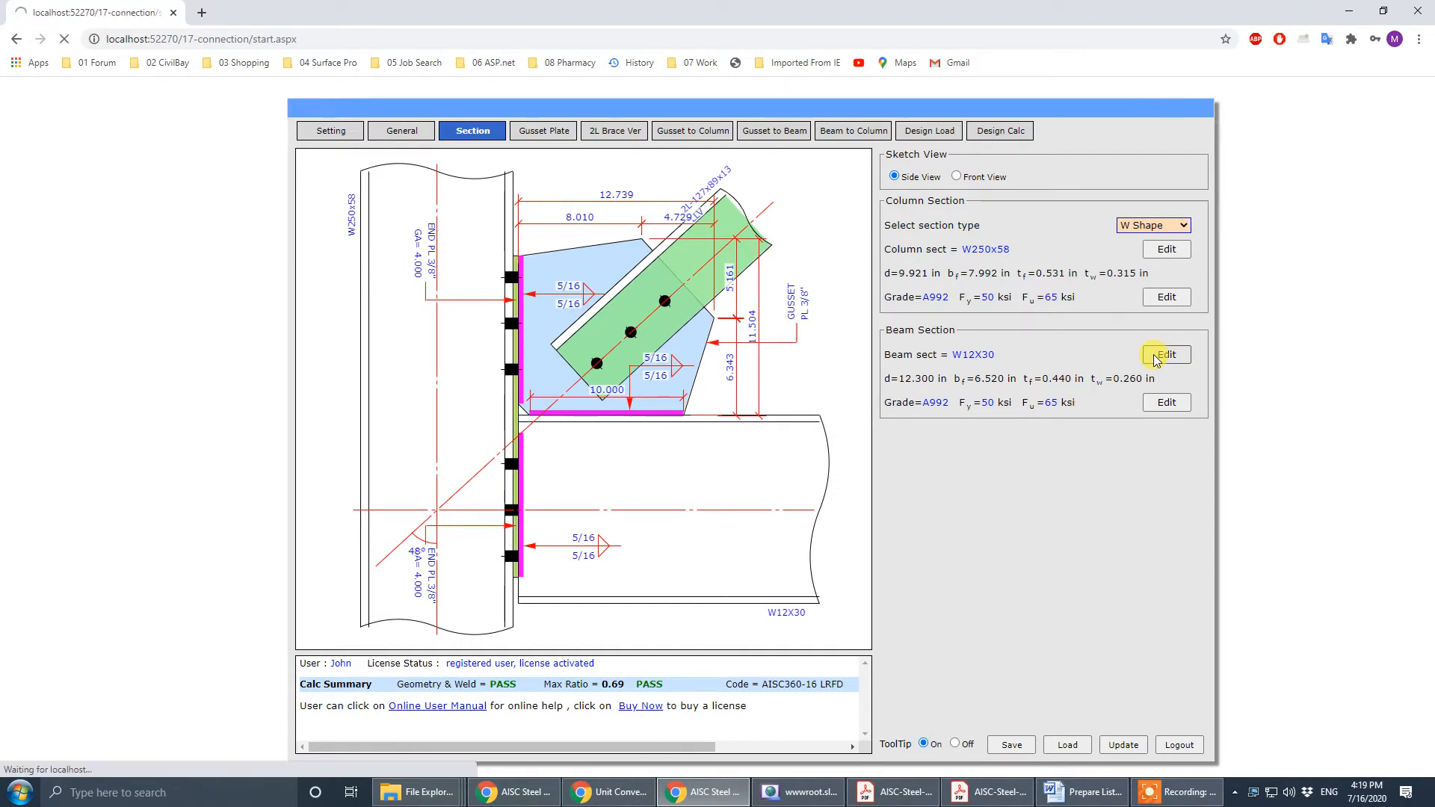
pyautogui.click(837, 208)
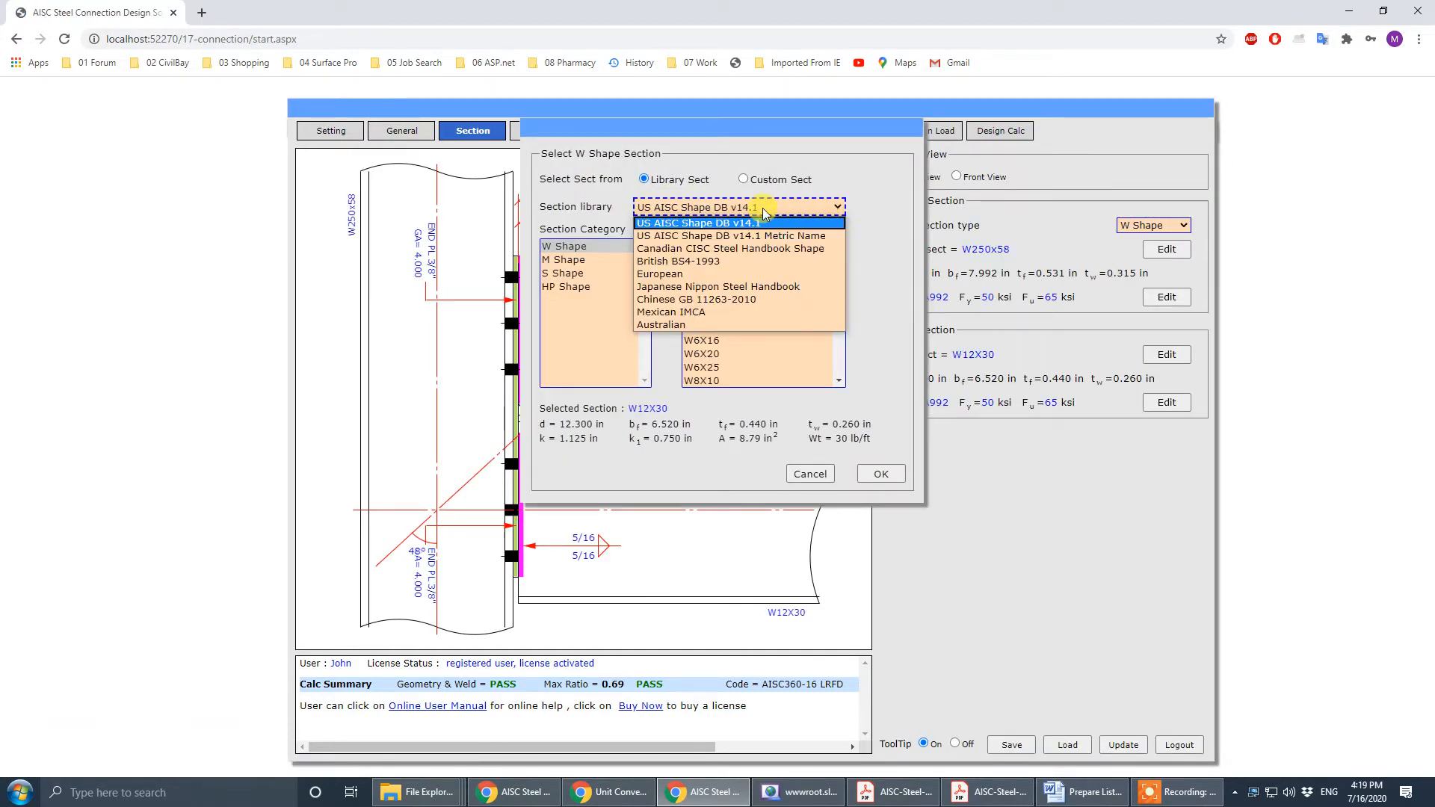
pyautogui.click(770, 249)
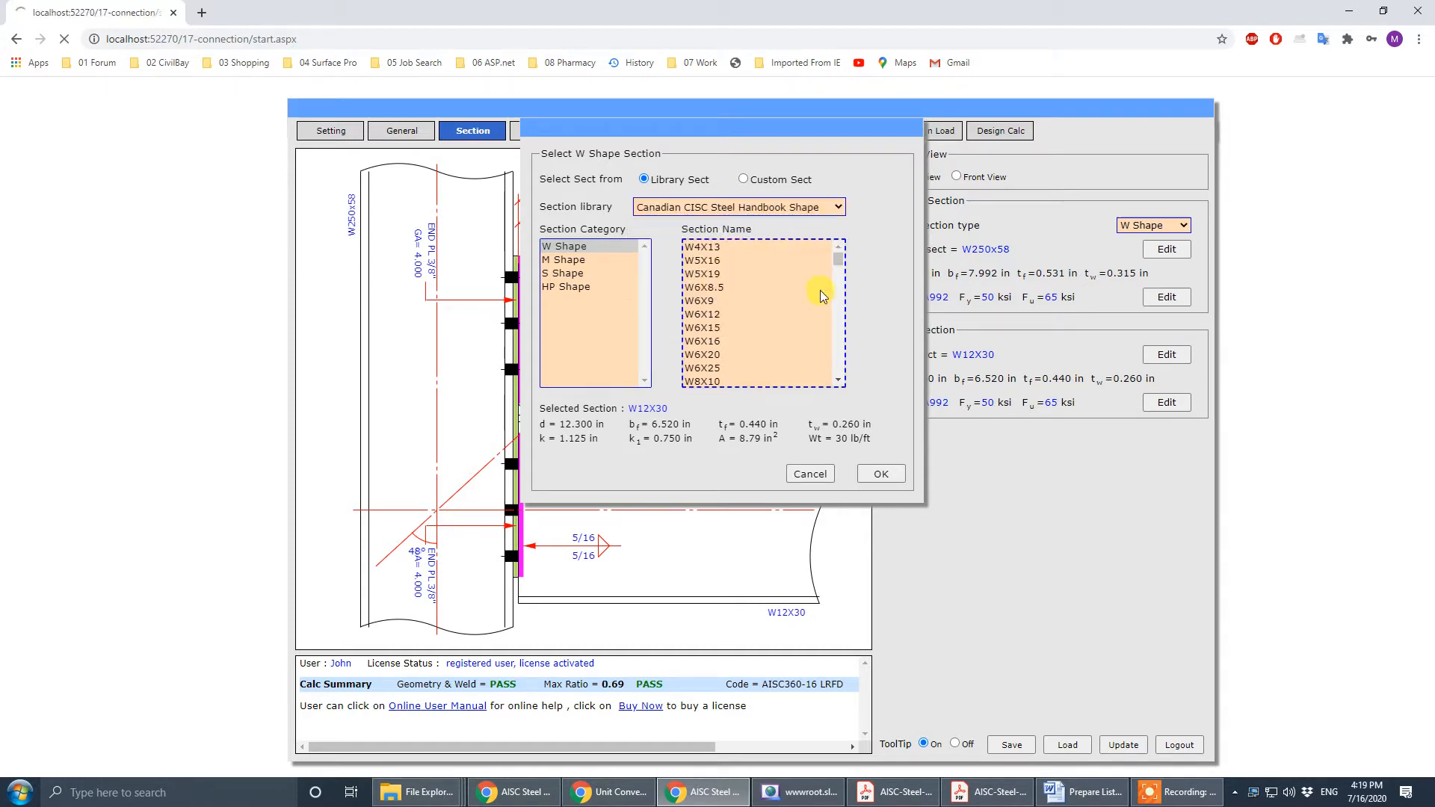
pyautogui.moveTo(839, 263); pyautogui.dragTo(843, 269)
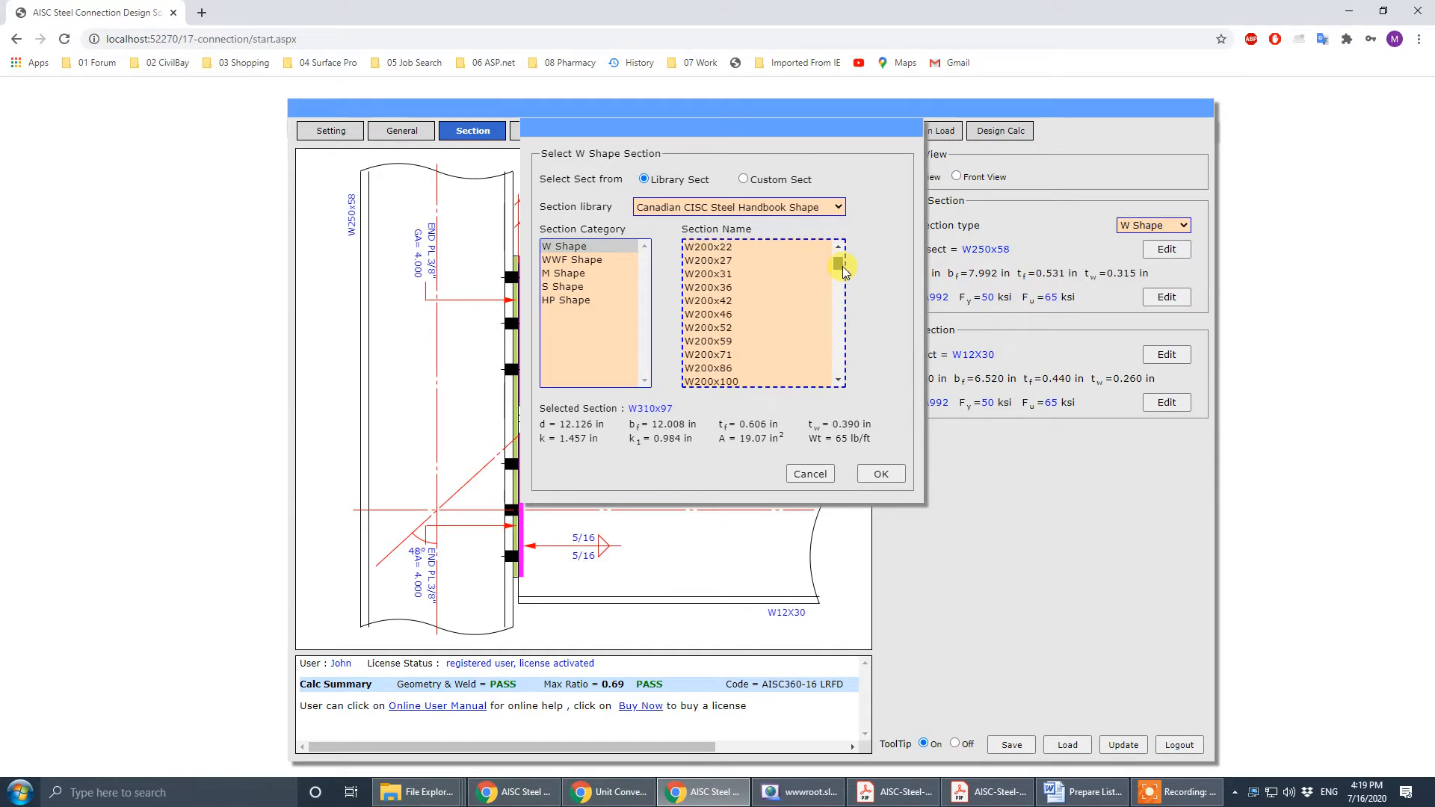
pyautogui.click(718, 314)
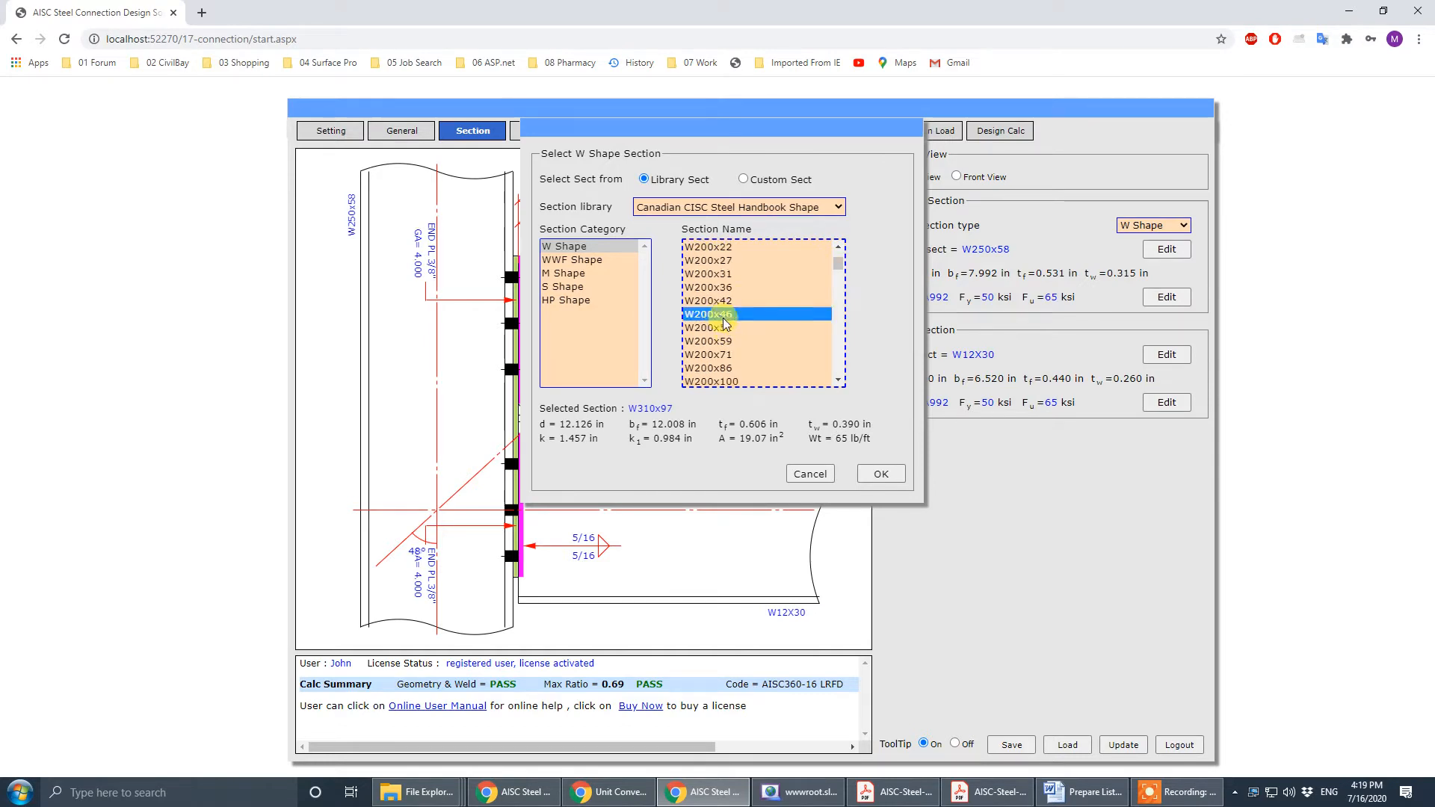
pyautogui.click(886, 473)
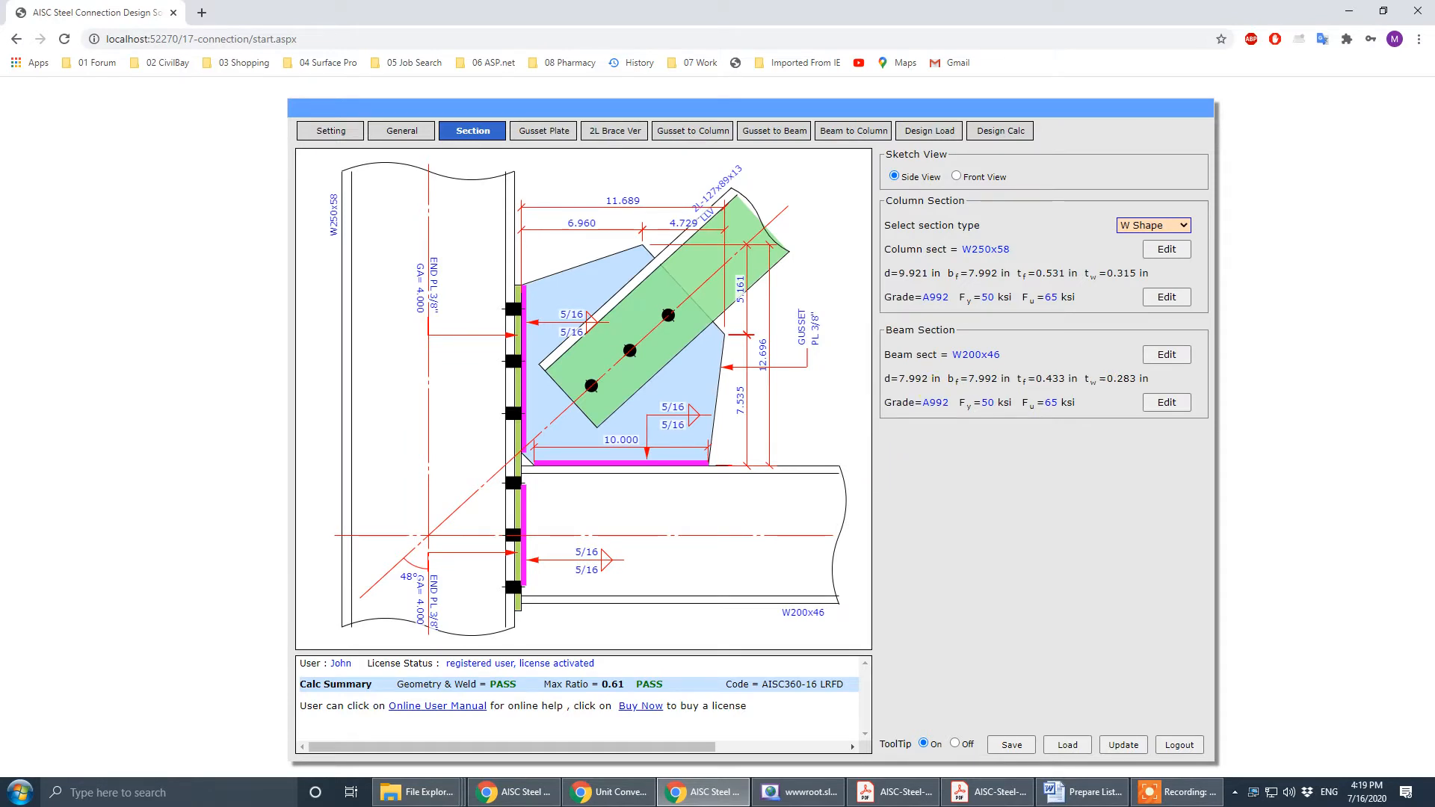
# - Open the PDF copy in a reduced window and bring section A-A of the 4-58 drawing into view
pyautogui.click(987, 791)
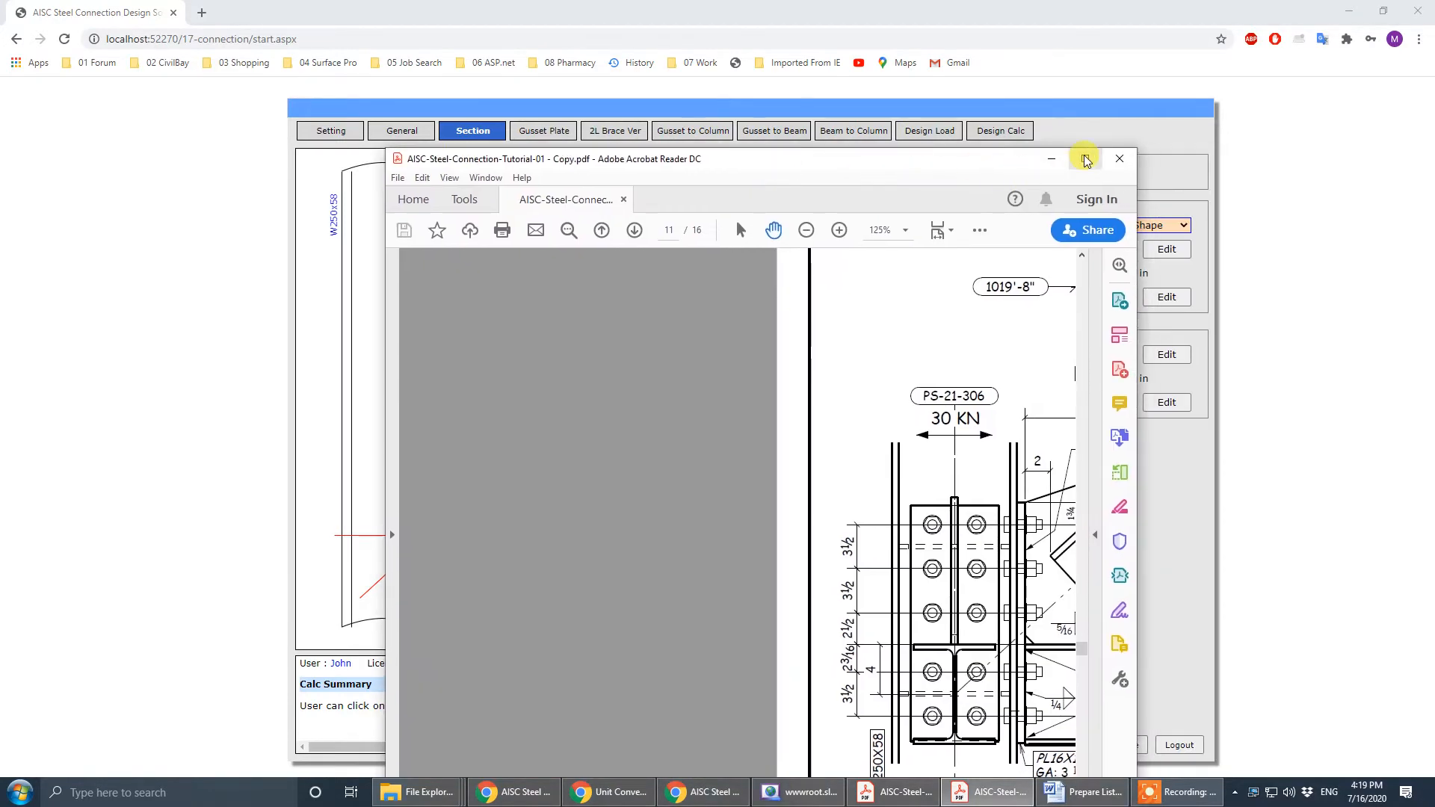
pyautogui.click(1084, 154)
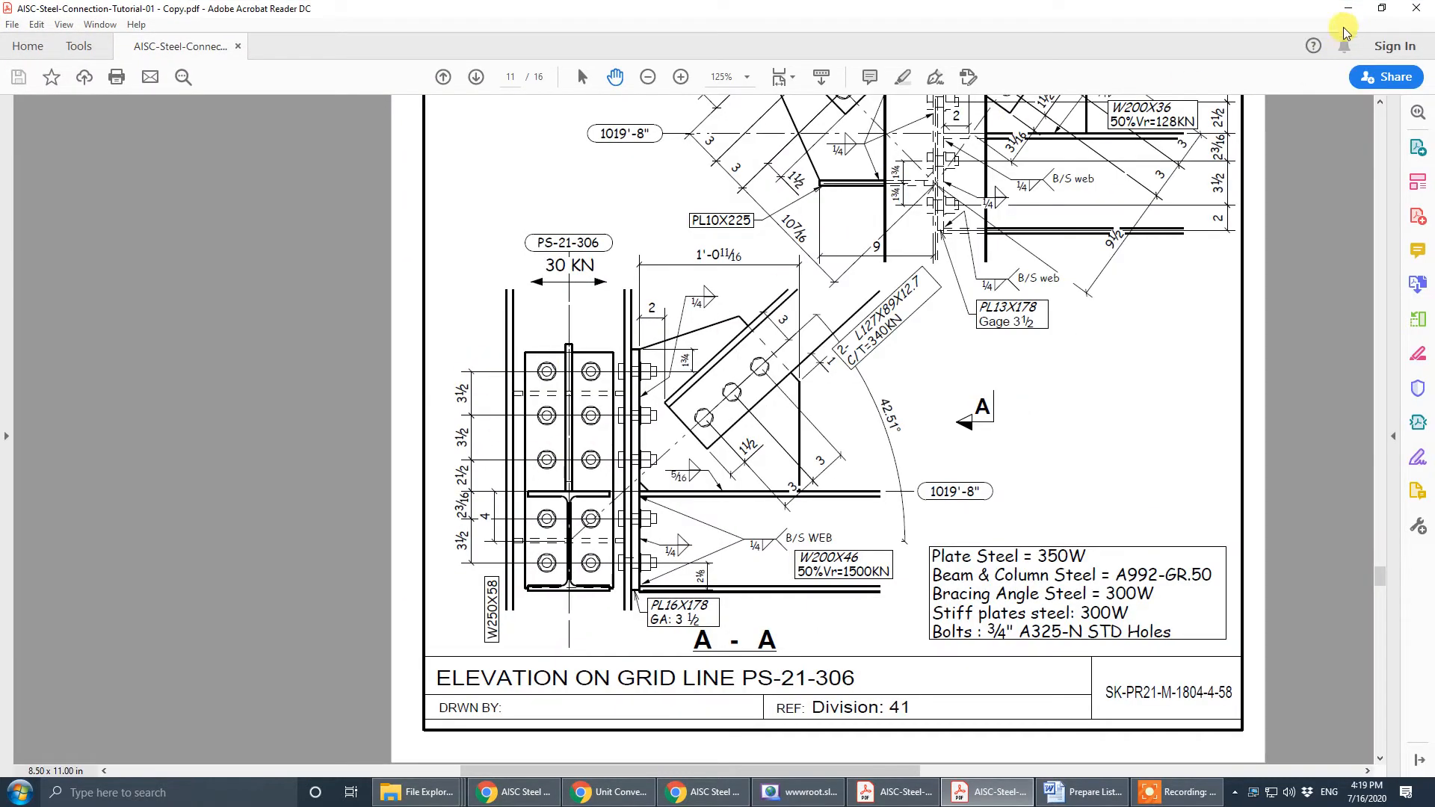
pyautogui.click(1382, 8)
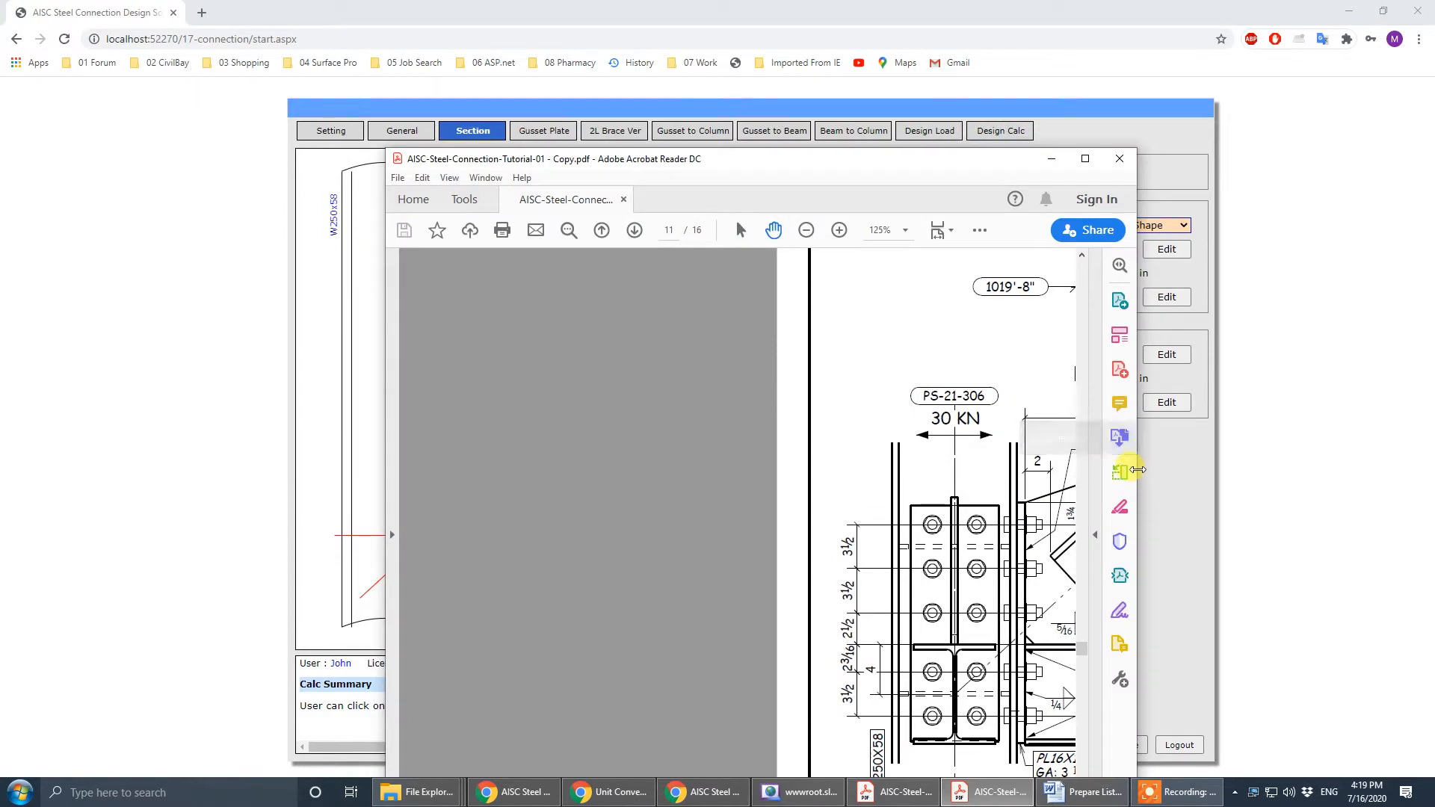
pyautogui.moveTo(1346, 453); pyautogui.dragTo(1353, 452)
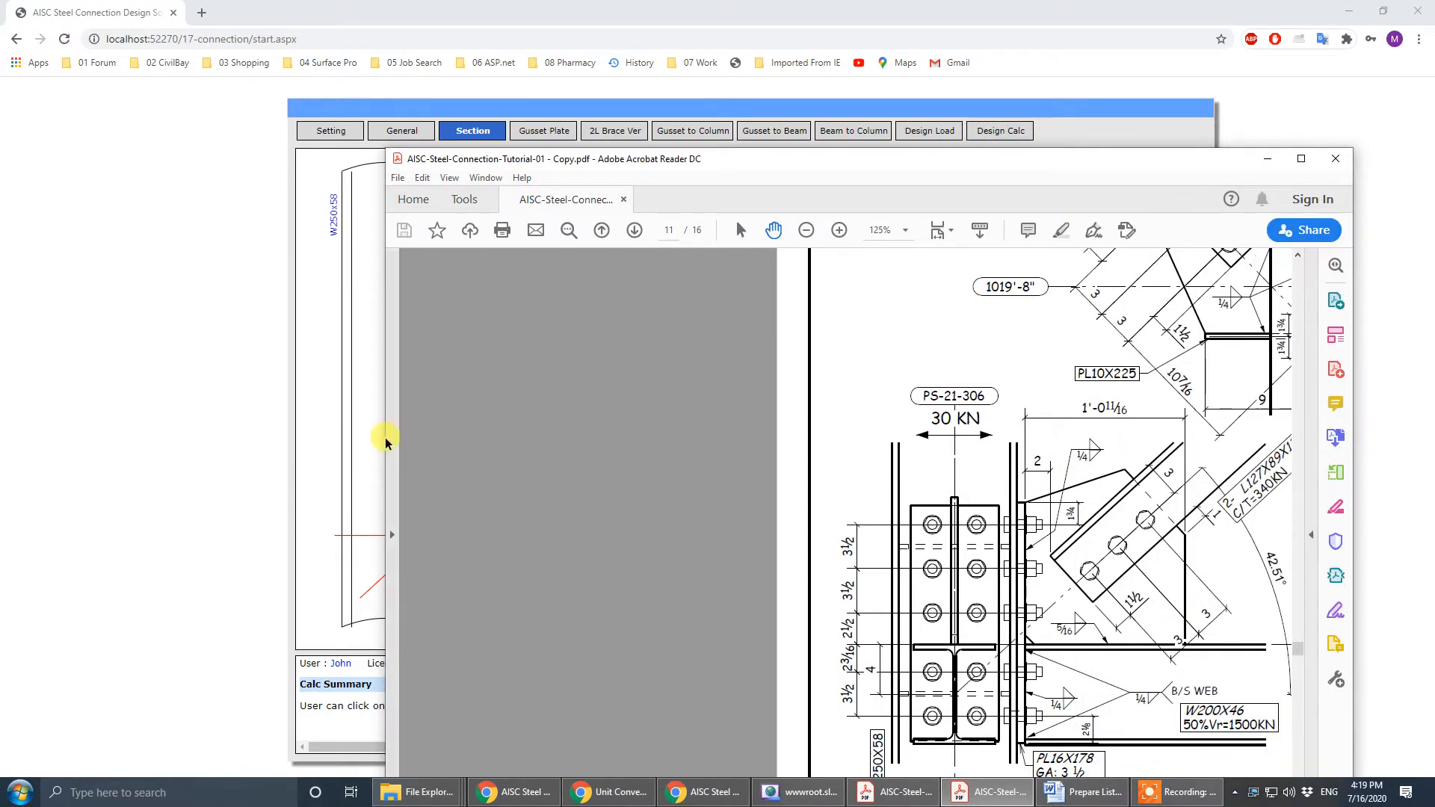
pyautogui.moveTo(381, 444); pyautogui.dragTo(692, 446)
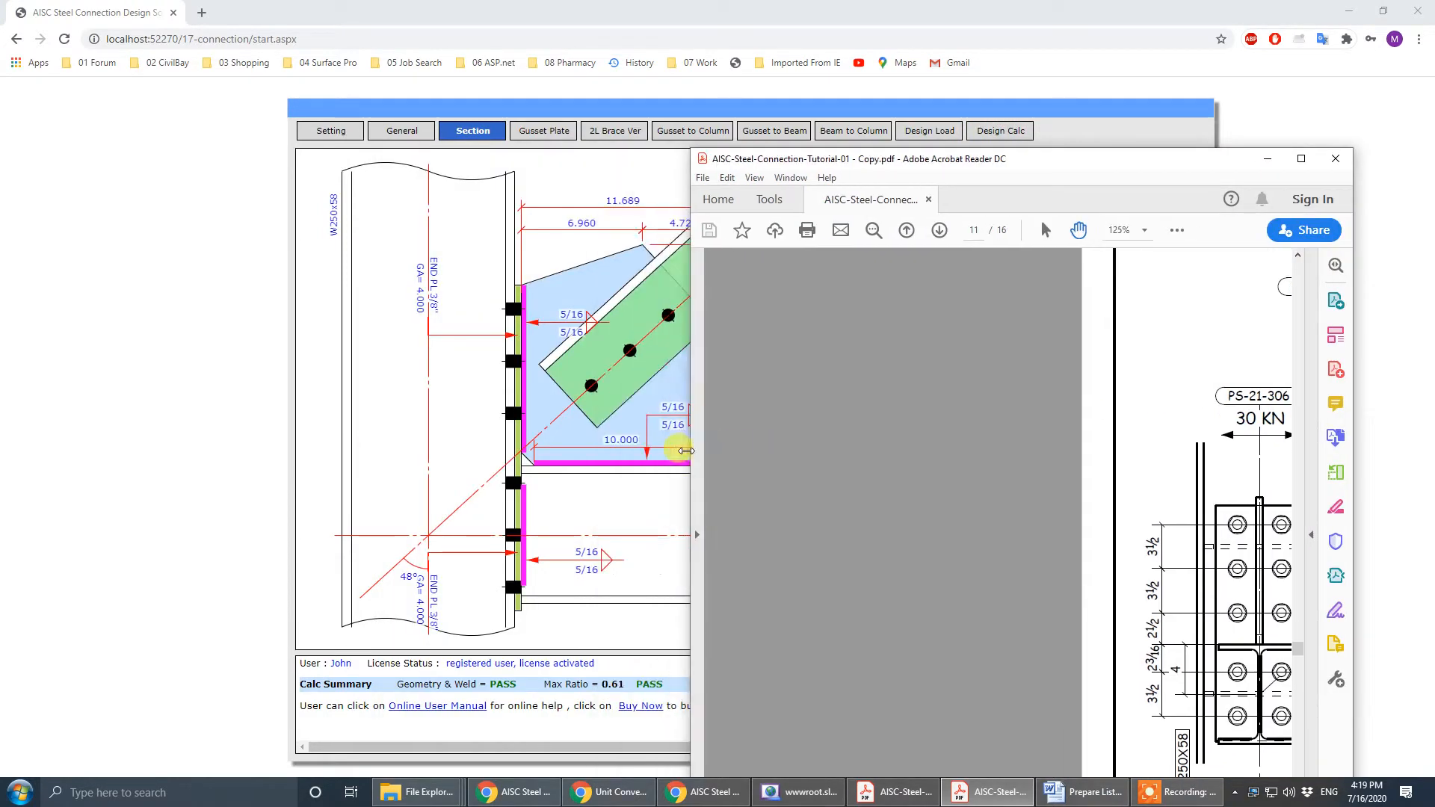
pyautogui.moveTo(1099, 162); pyautogui.dragTo(634, 65)
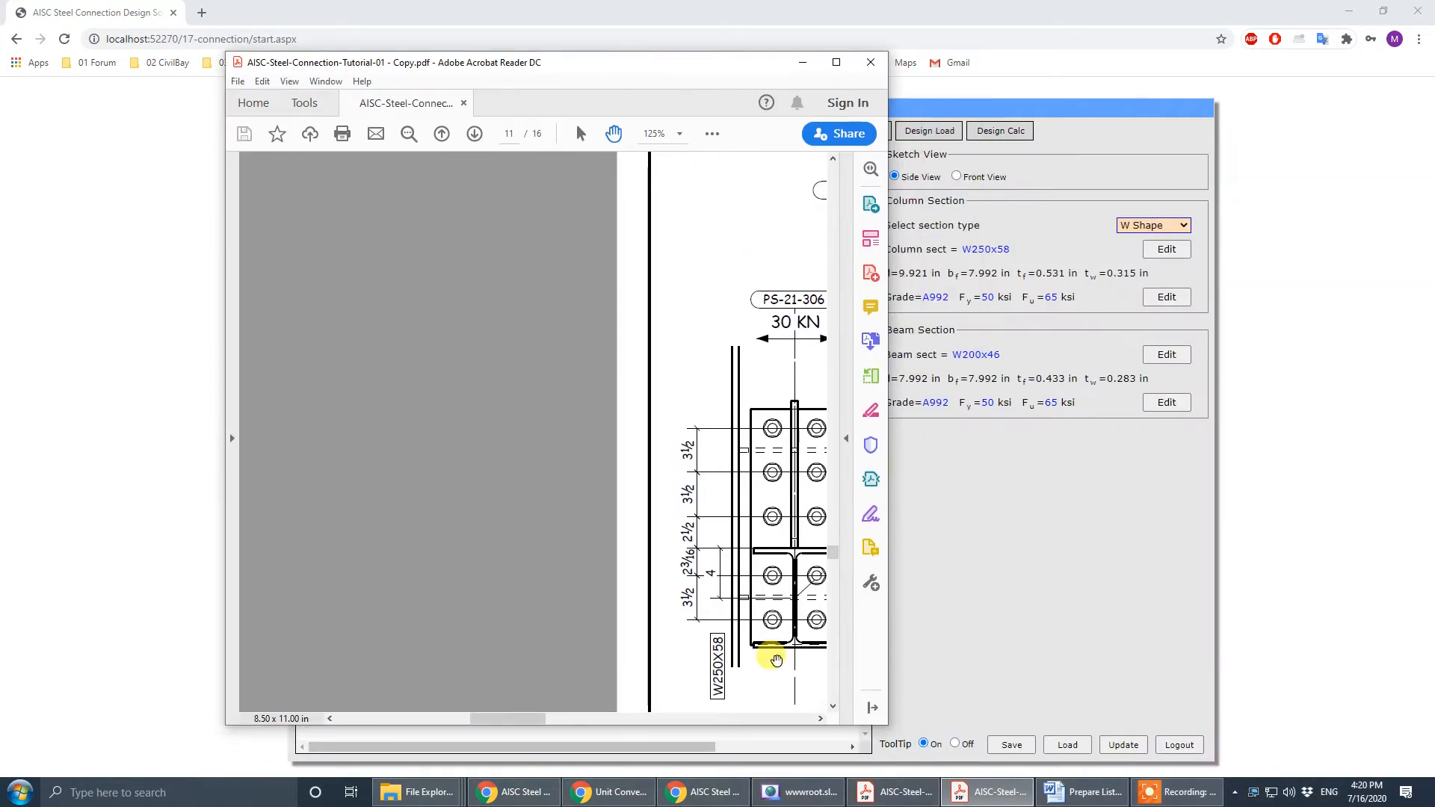
pyautogui.moveTo(506, 723)
pyautogui.mouseDown()
pyautogui.moveTo(613, 724)
pyautogui.moveTo(566, 725)
pyautogui.mouseUp()
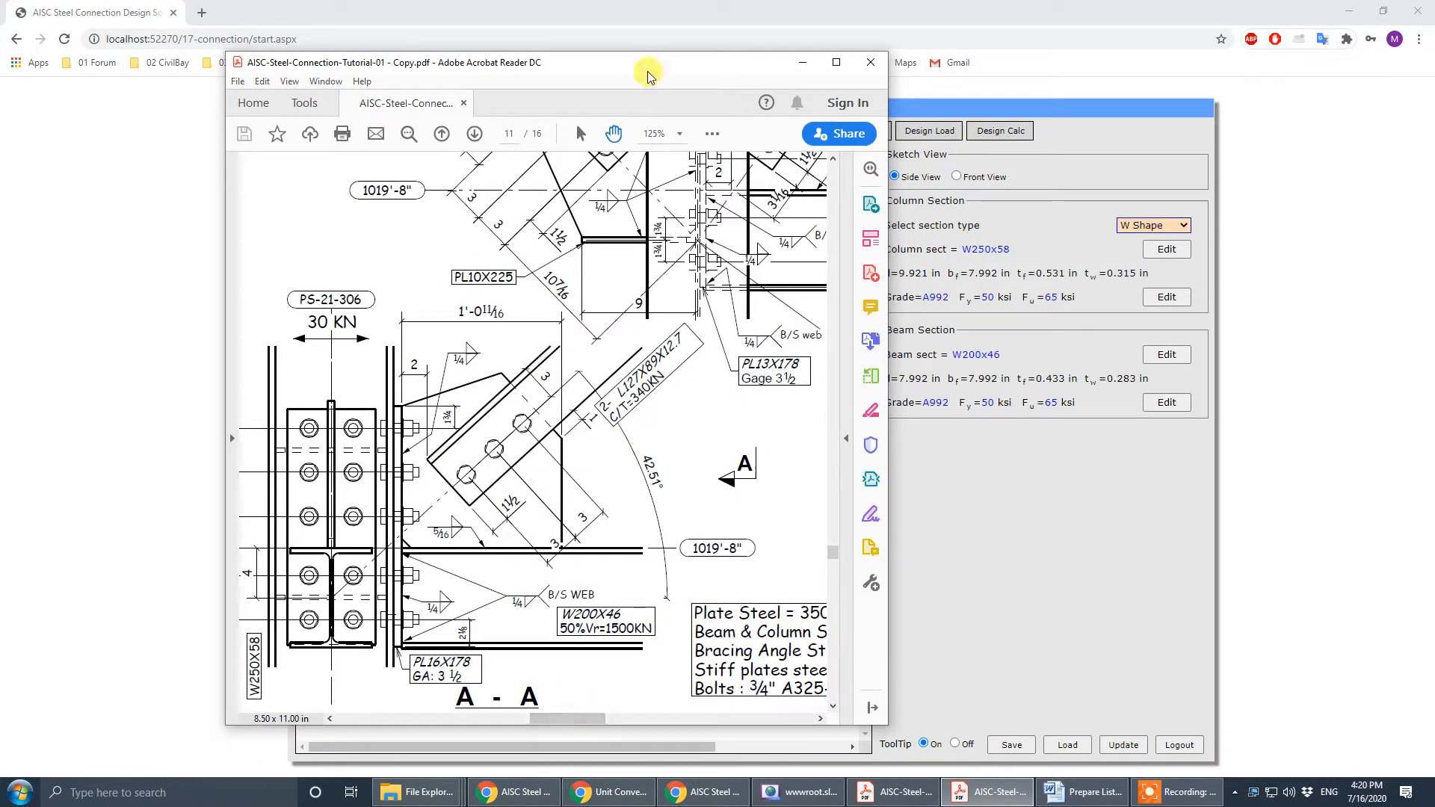
# - Place the PDF copy beside the connection sketch, compare section A-A with the sketch, and move the PDF aside
pyautogui.moveTo(650, 64)
pyautogui.mouseDown()
pyautogui.moveTo(1119, 97)
pyautogui.moveTo(942, 235)
pyautogui.mouseUp()
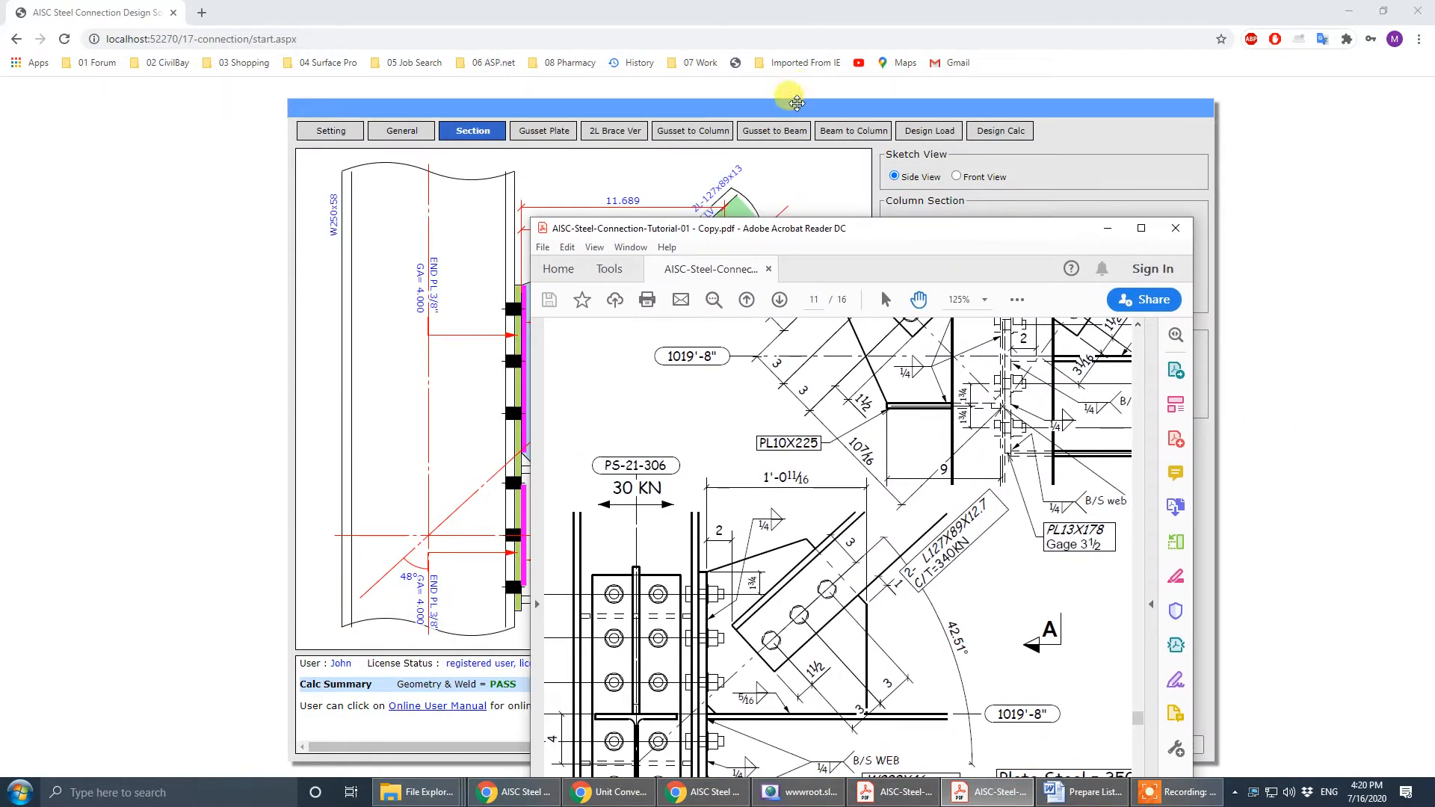
pyautogui.moveTo(788, 101); pyautogui.dragTo(520, 102)
pyautogui.click(990, 791)
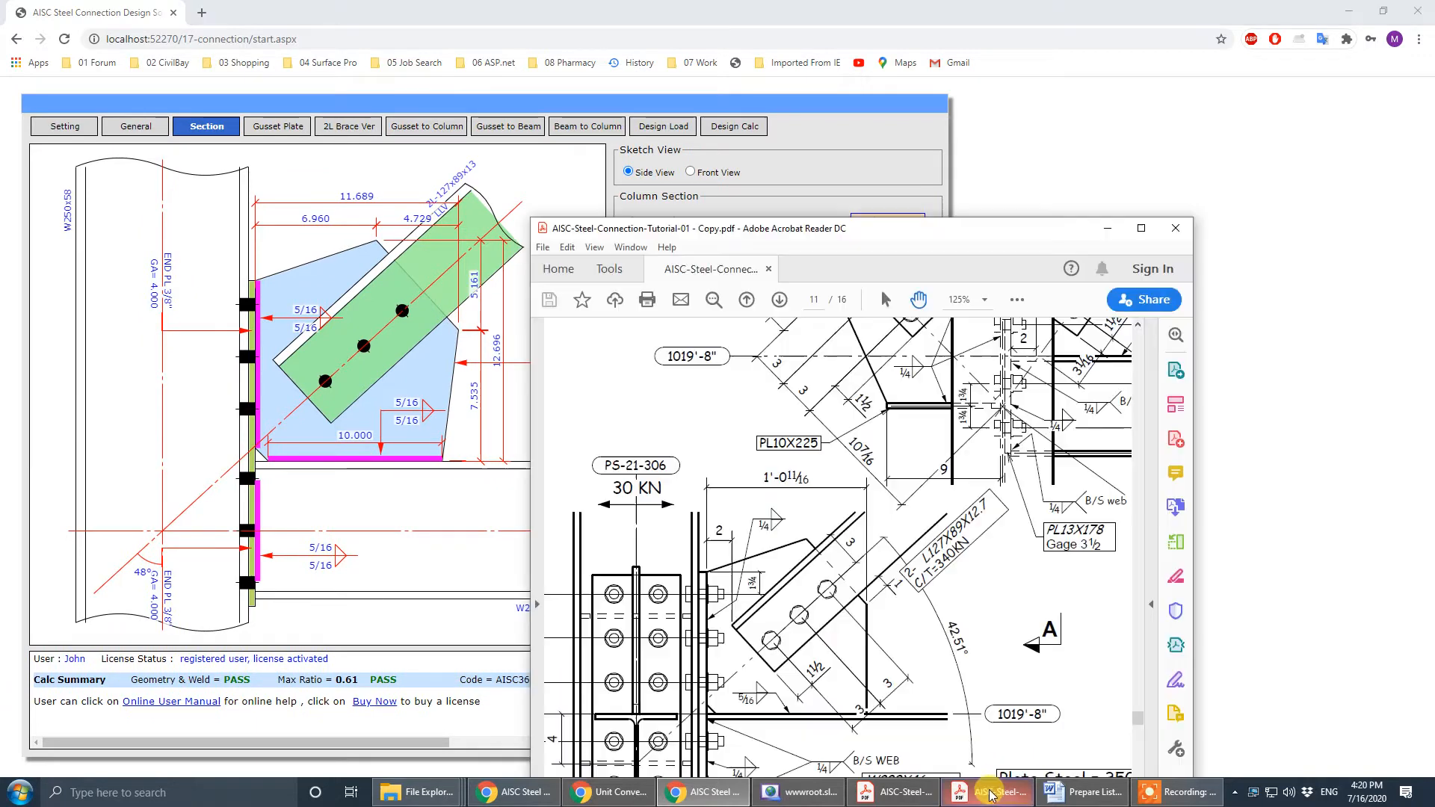
pyautogui.moveTo(869, 238); pyautogui.dragTo(1036, 85)
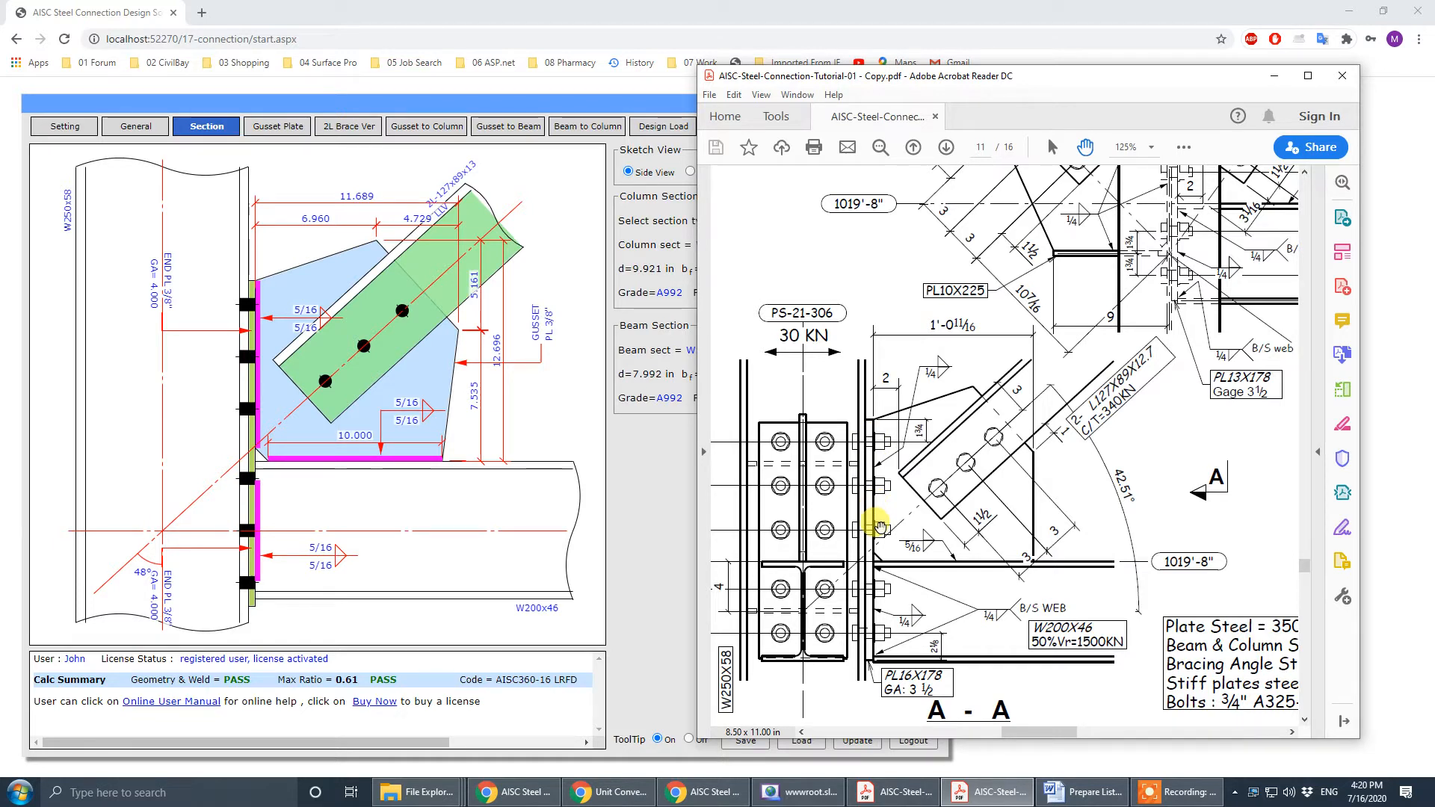
pyautogui.moveTo(1017, 736); pyautogui.dragTo(1009, 736)
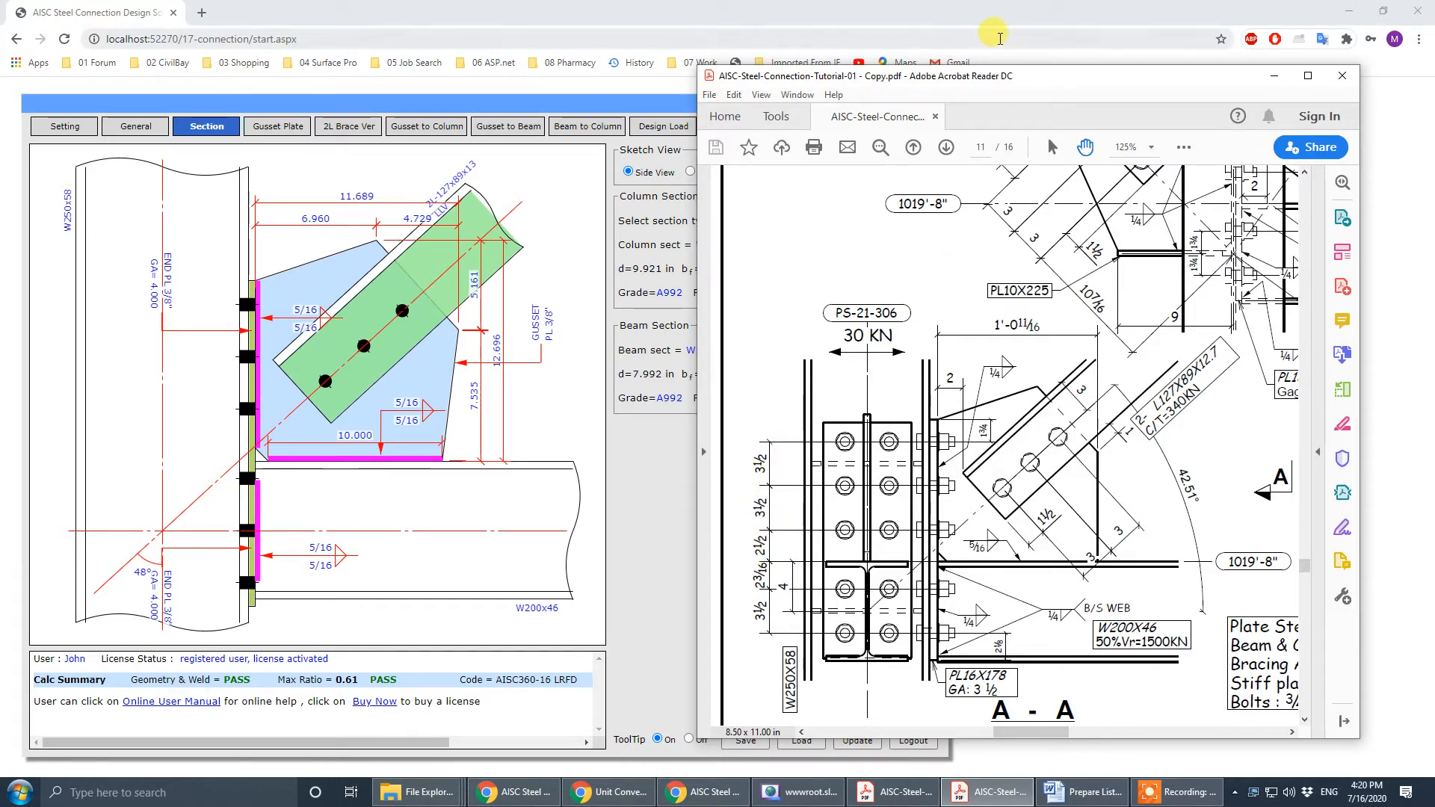
pyautogui.moveTo(1004, 82); pyautogui.dragTo(1434, 89)
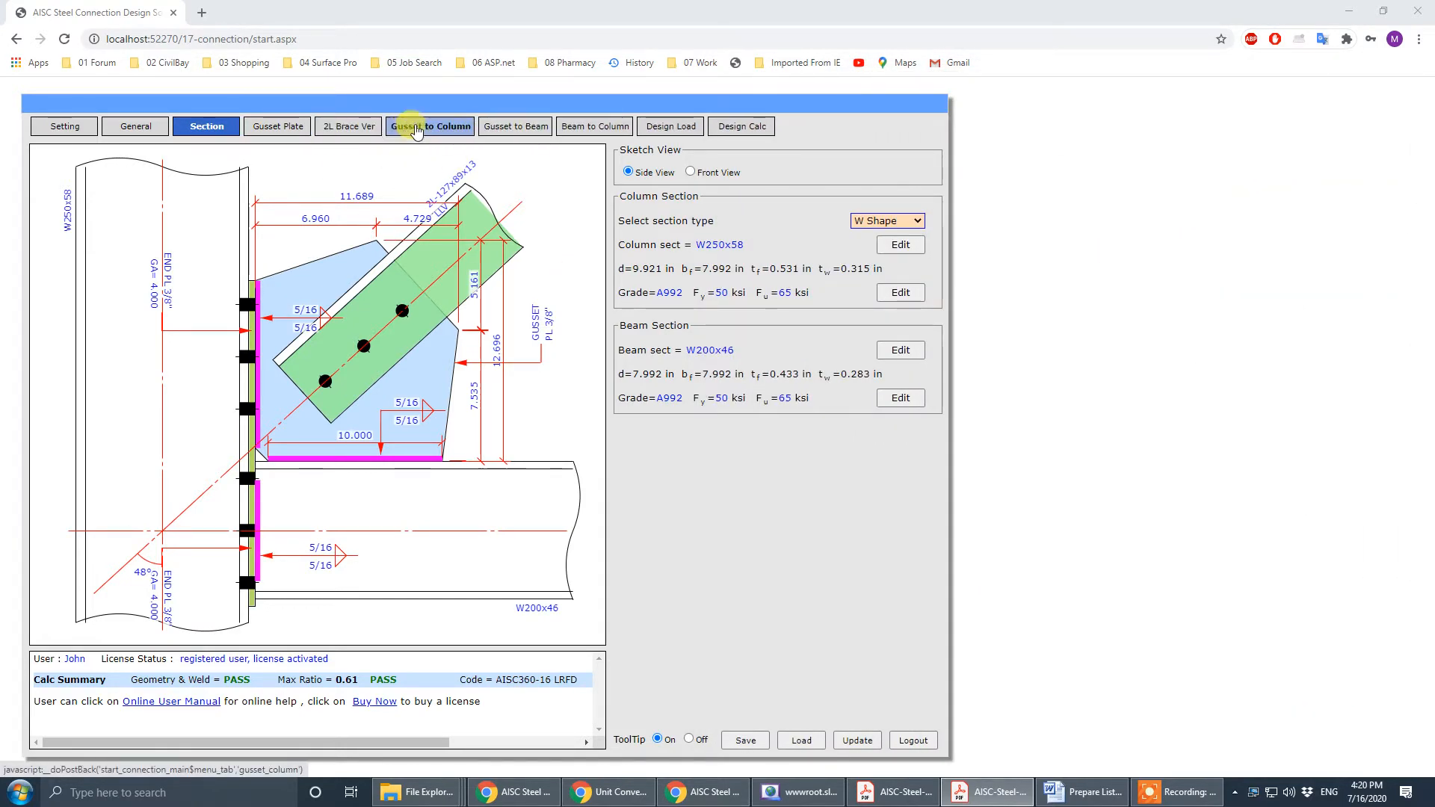
# - Set the gusset-to-column end plate's first bolt starting distance to 2.500 in
pyautogui.click(405, 134)
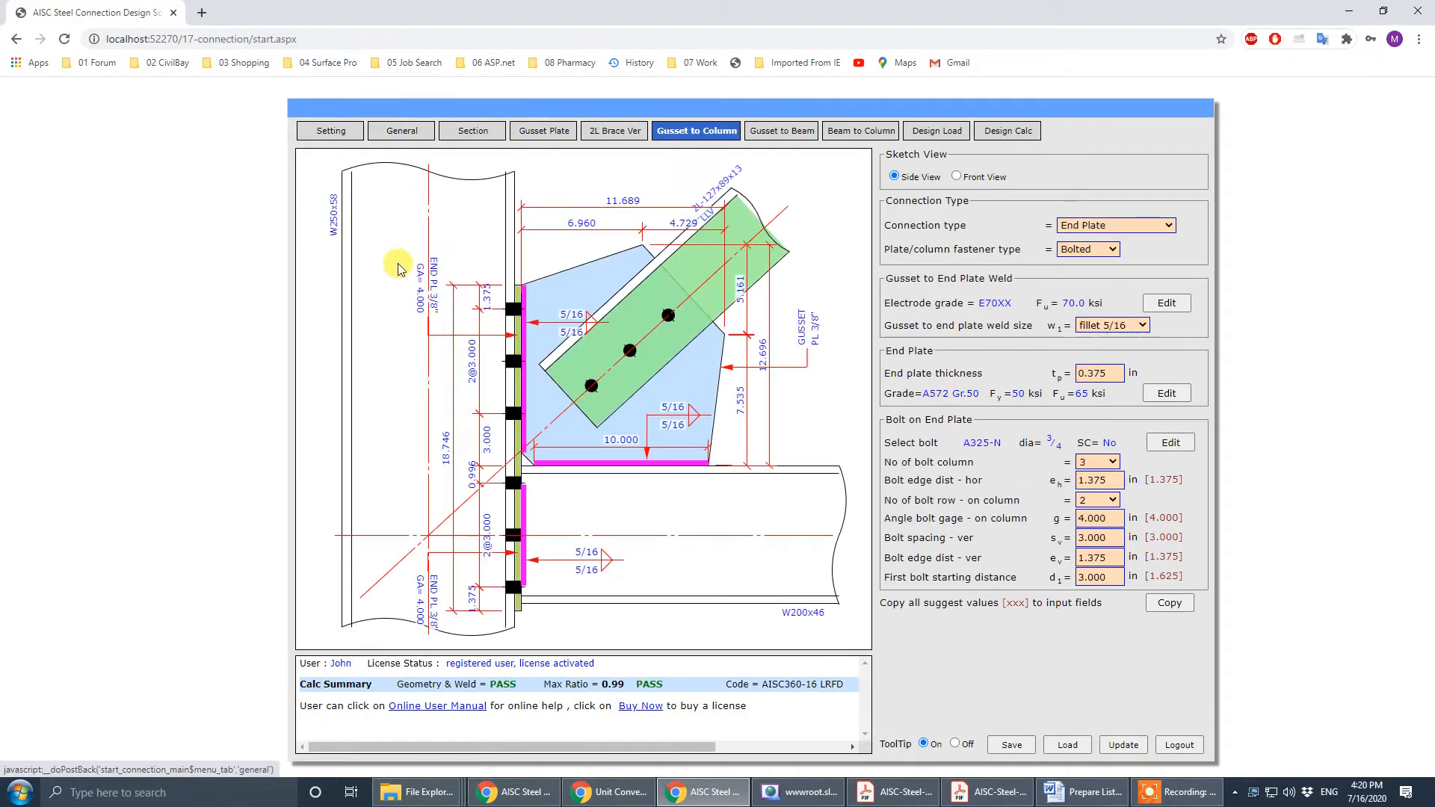
pyautogui.click(1119, 538)
pyautogui.press('Tab')
pyautogui.press('Tab')
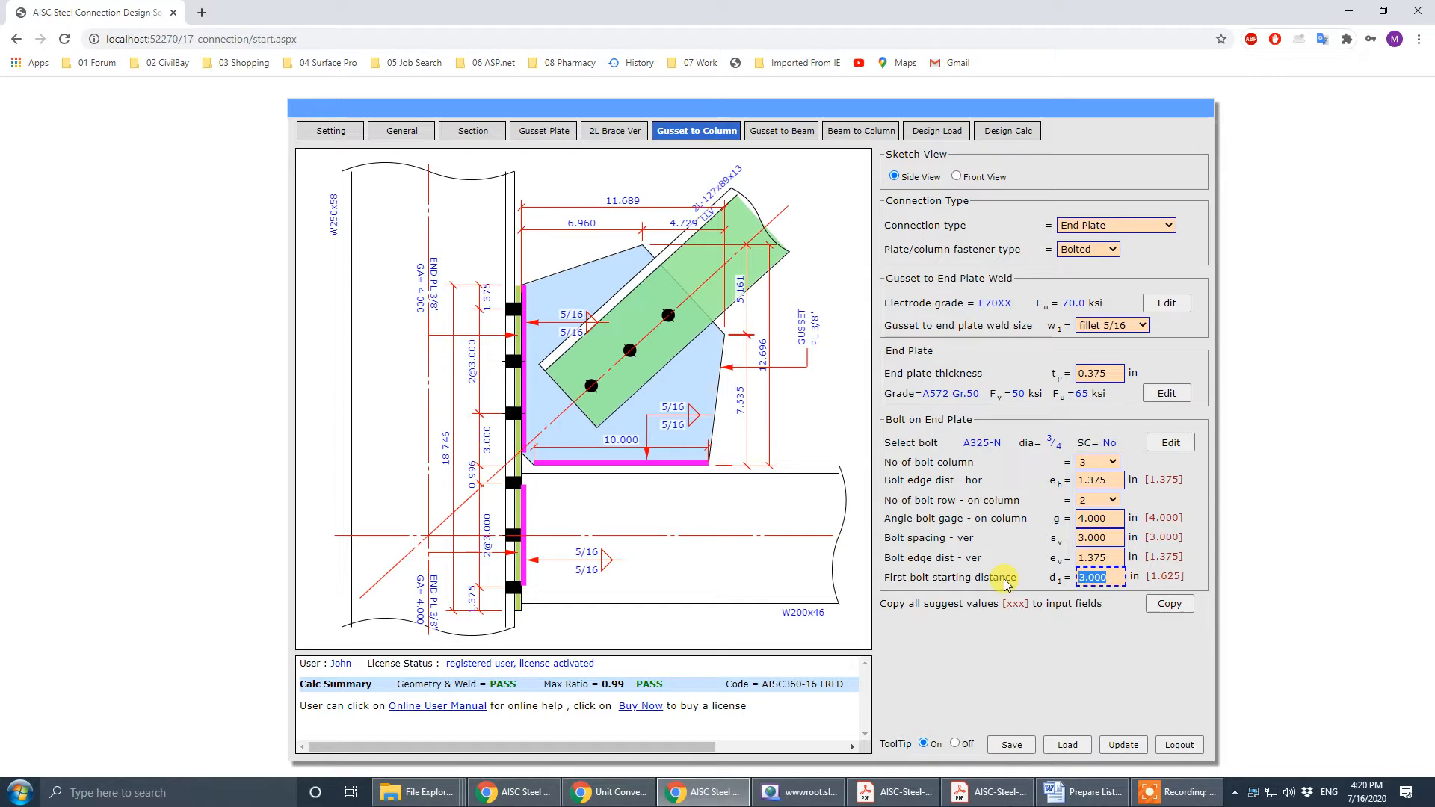
pyautogui.write('2.5')
pyautogui.press('Tab')
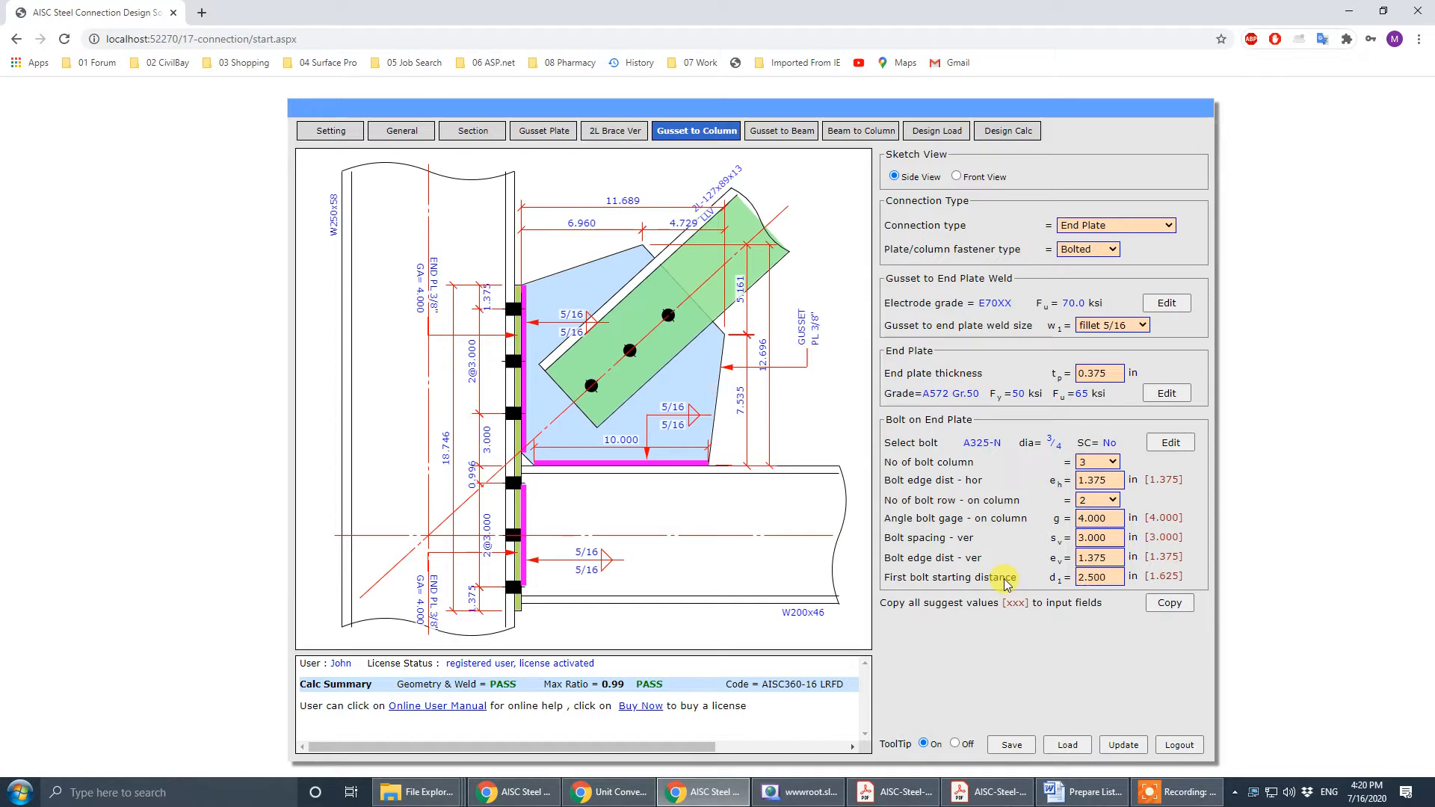
# - Set the vertical bolt spacing on the gusset-to-column end plate to 3.500 in
pyautogui.click(1105, 538)
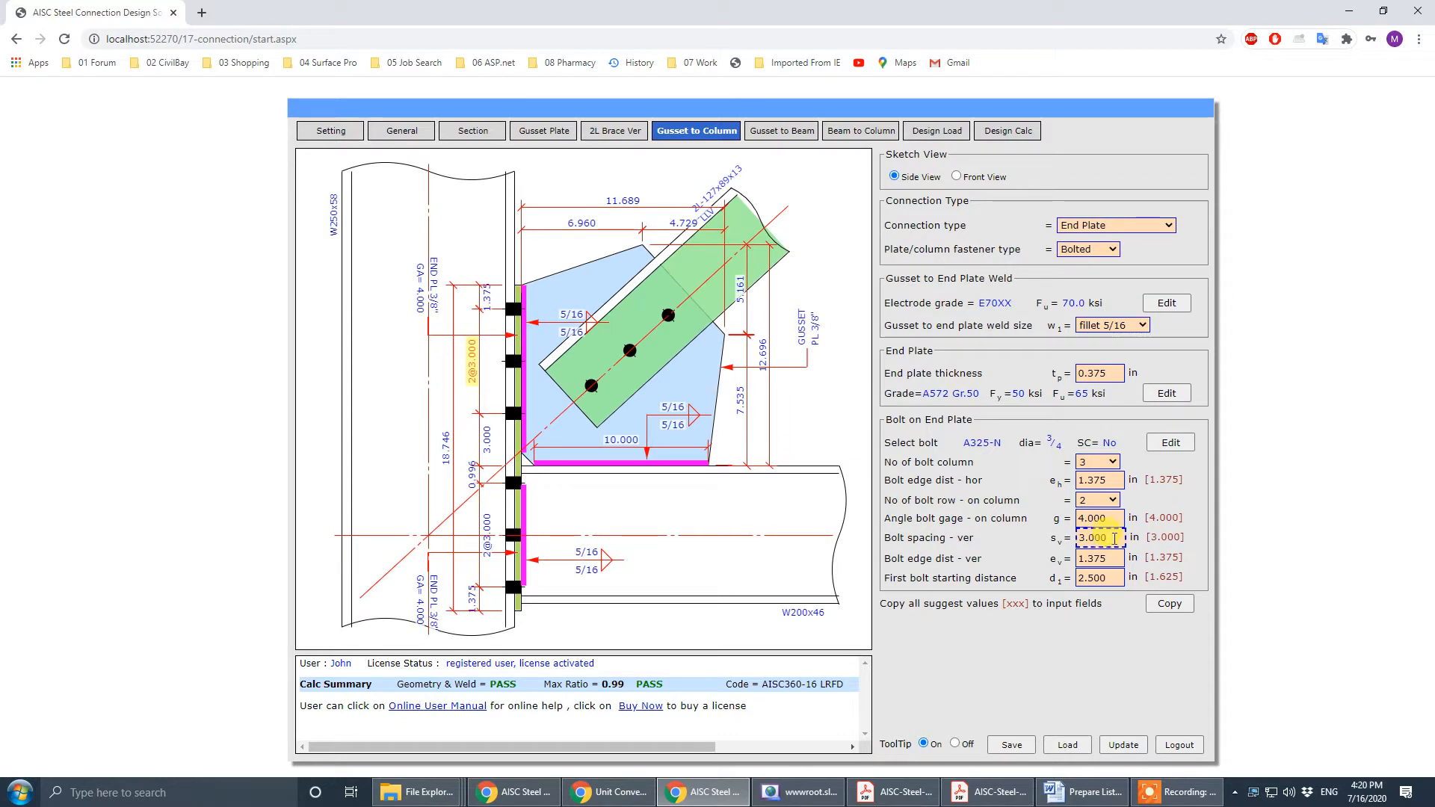
pyautogui.moveTo(1114, 539); pyautogui.dragTo(1007, 540)
pyautogui.write('3.5')
pyautogui.press('Return')
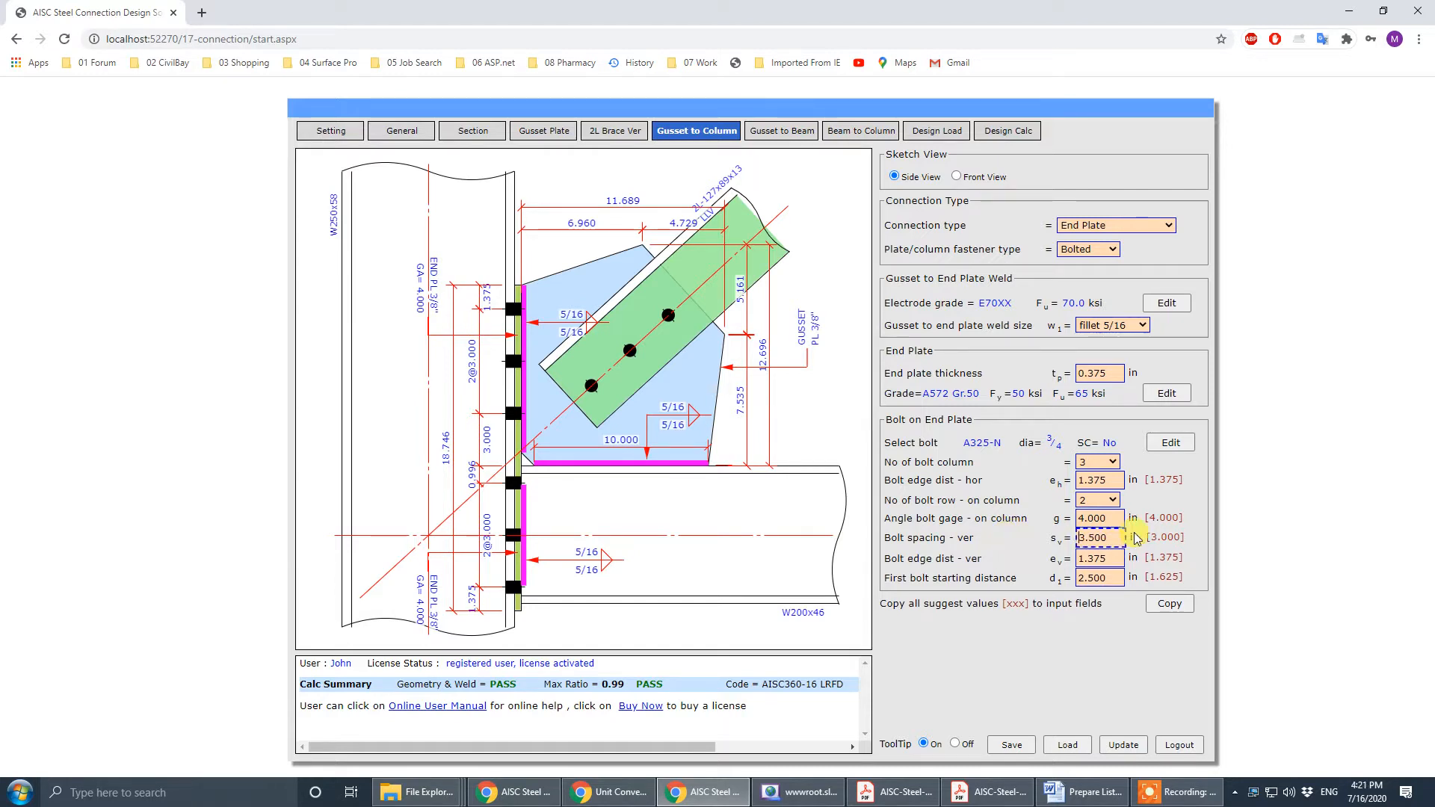
# - Set the vertical bolt edge distance on the gusset-to-column end plate to 1.750 in
pyautogui.click(1109, 483)
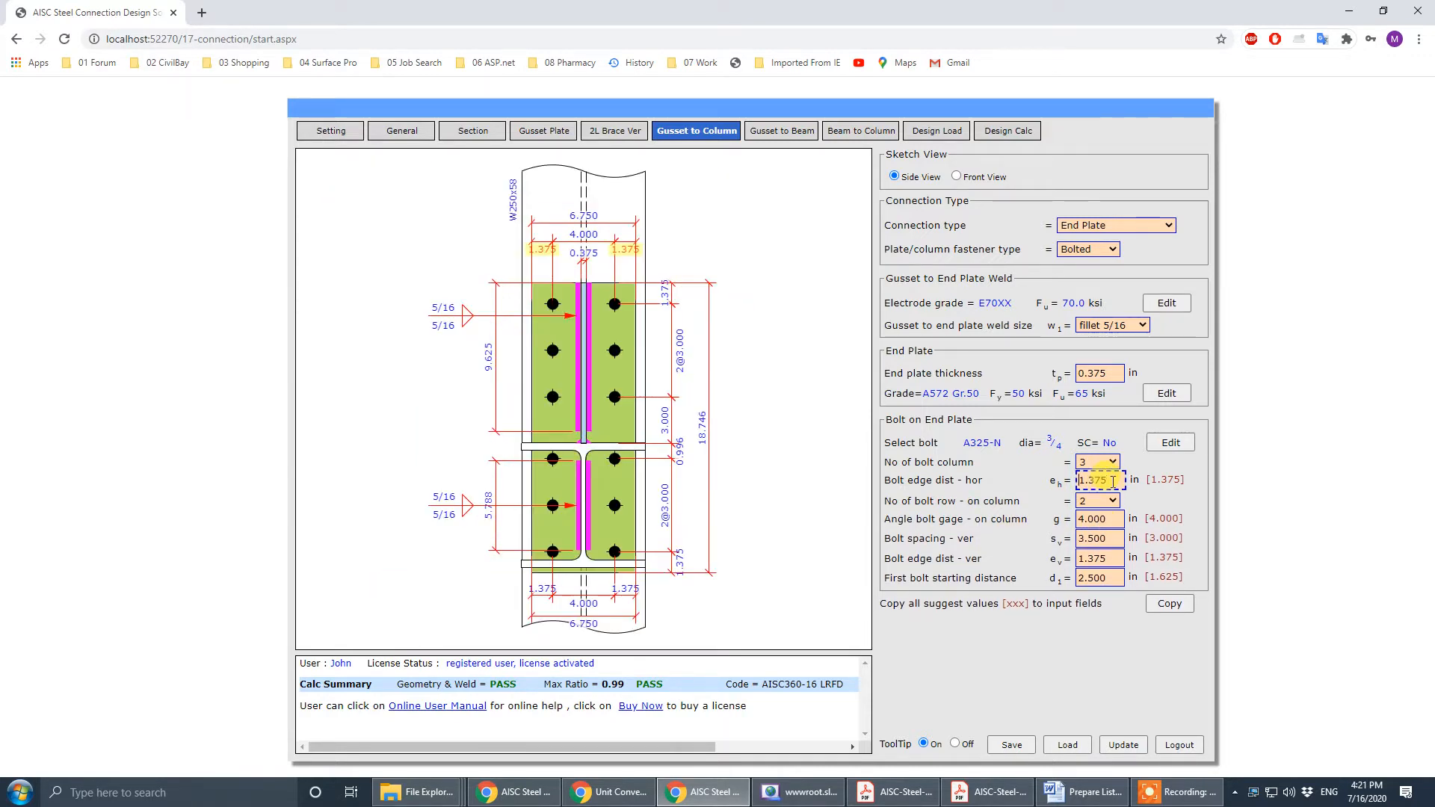
pyautogui.press('Tab')
pyautogui.press('Tab')
pyautogui.press('Tab')
pyautogui.press('Tab')
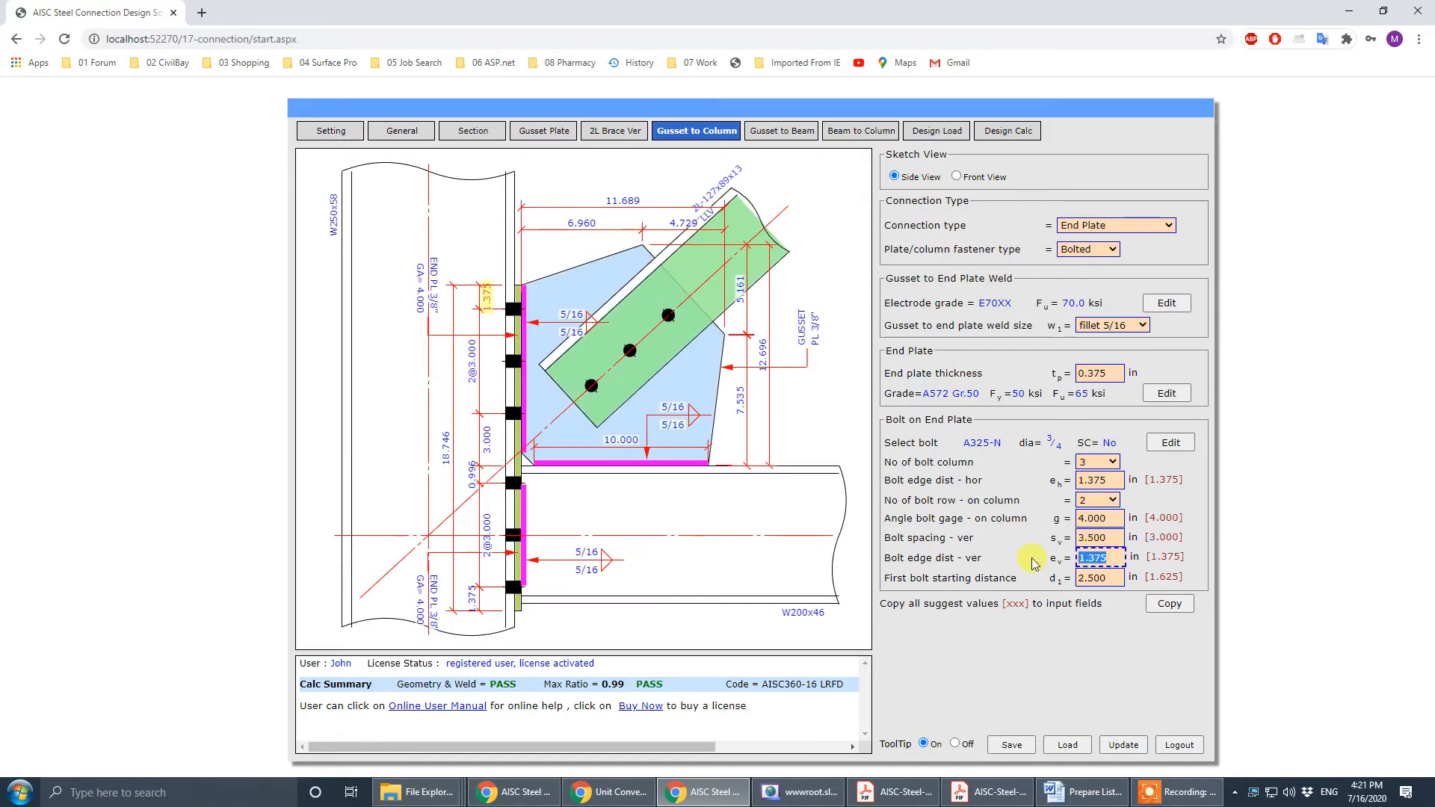
pyautogui.write('1.75')
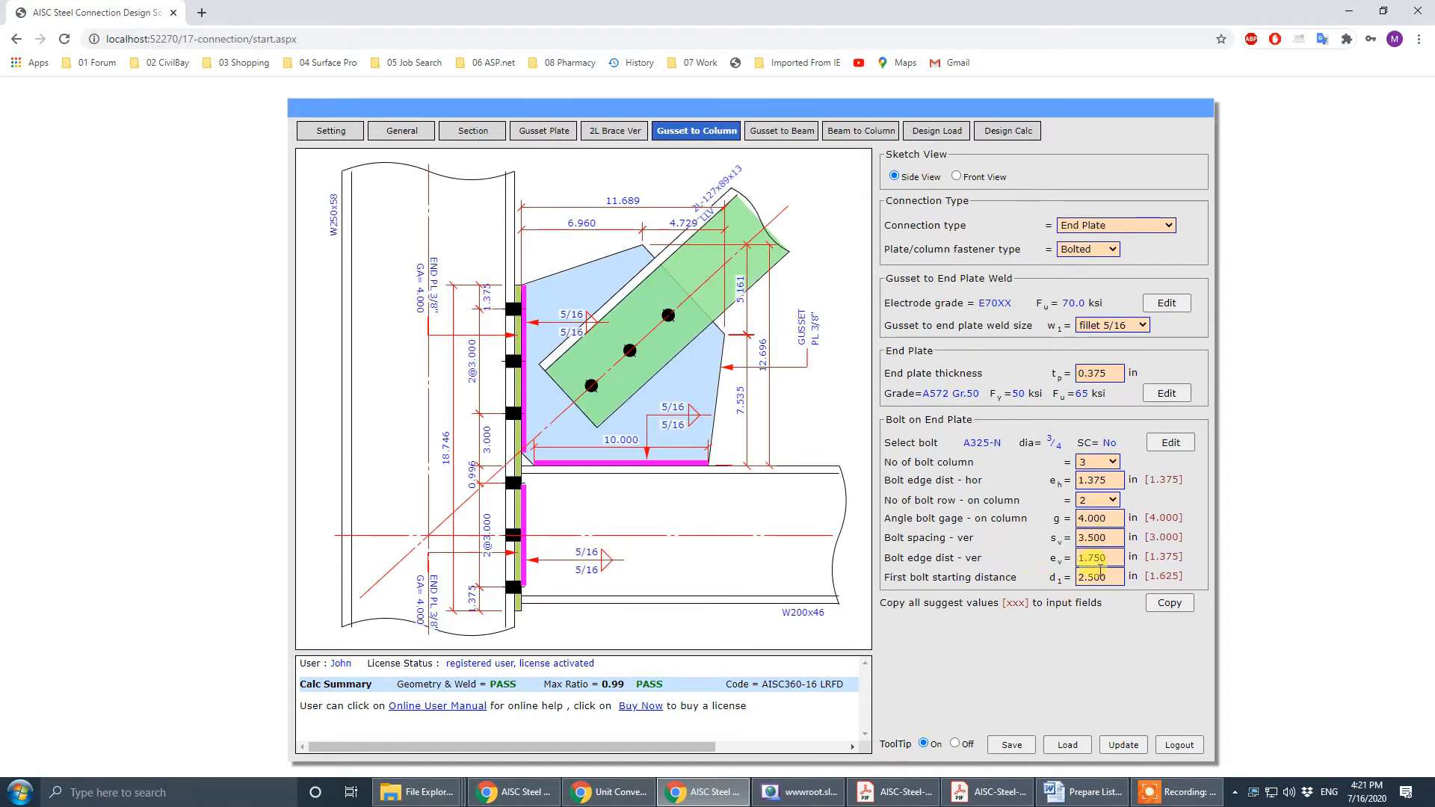
pyautogui.click(1100, 573)
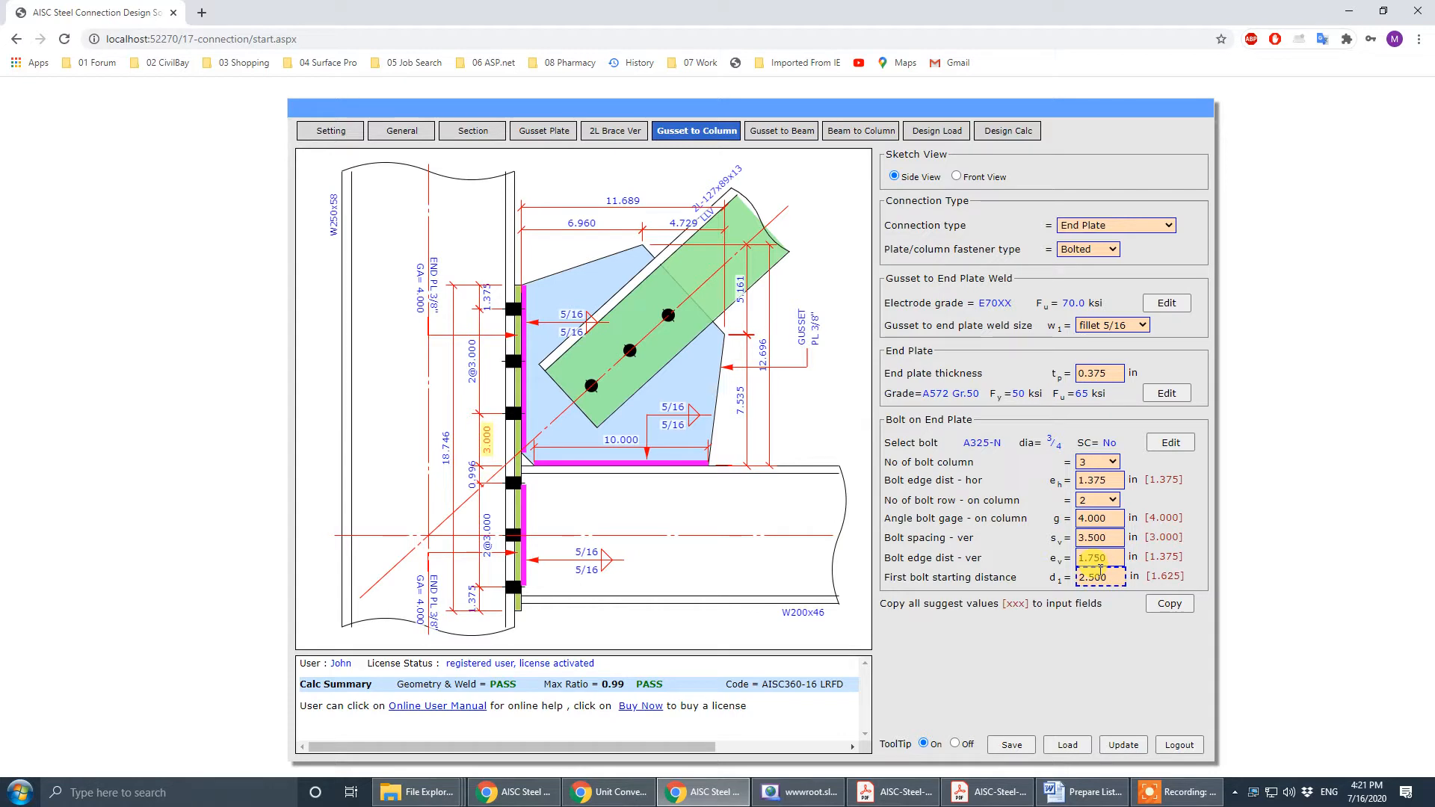
pyautogui.click(1105, 535)
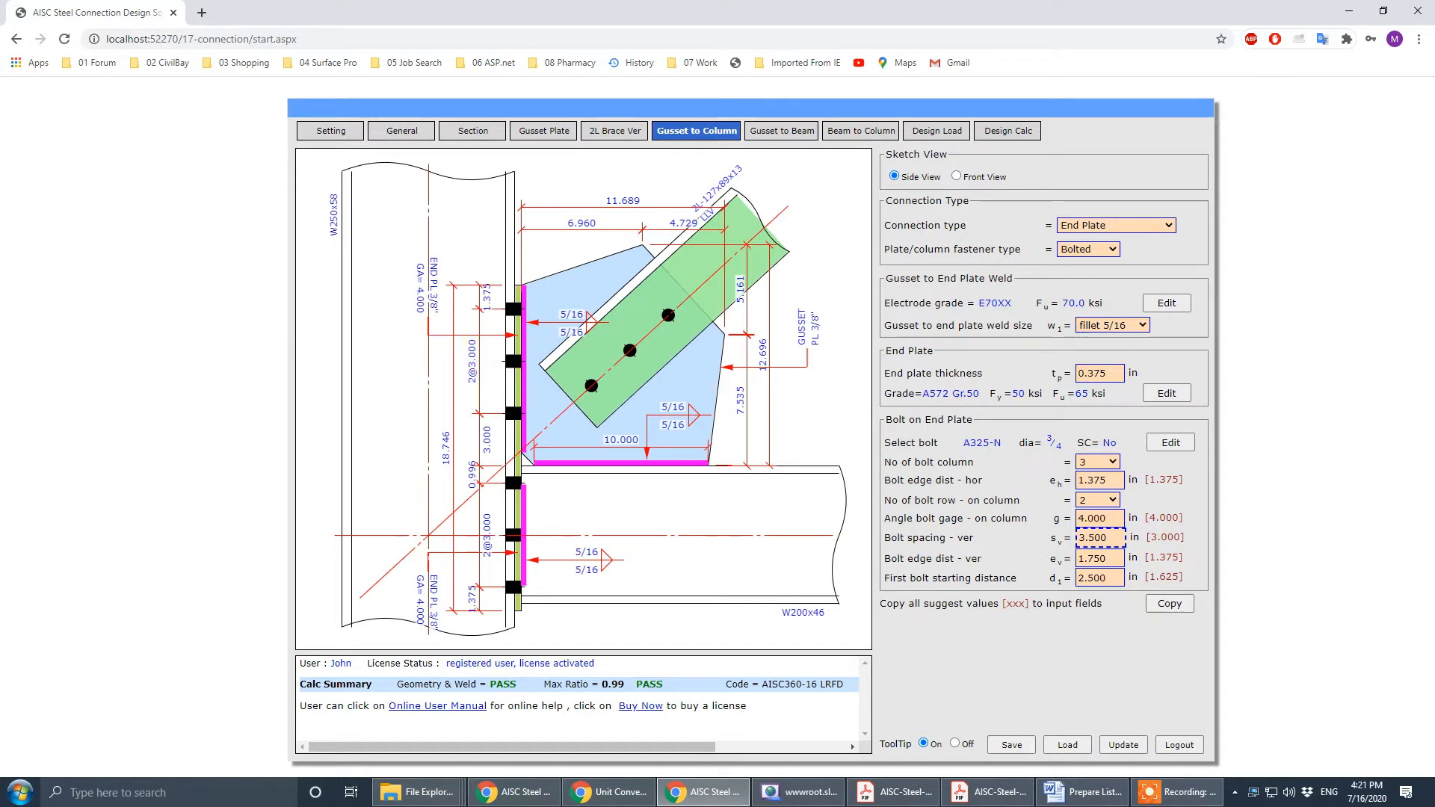
# - Examine the end plate's bolt gage and plate size in section A-A of the full-size PDF copy
pyautogui.hotkey('alt', 'Tab')
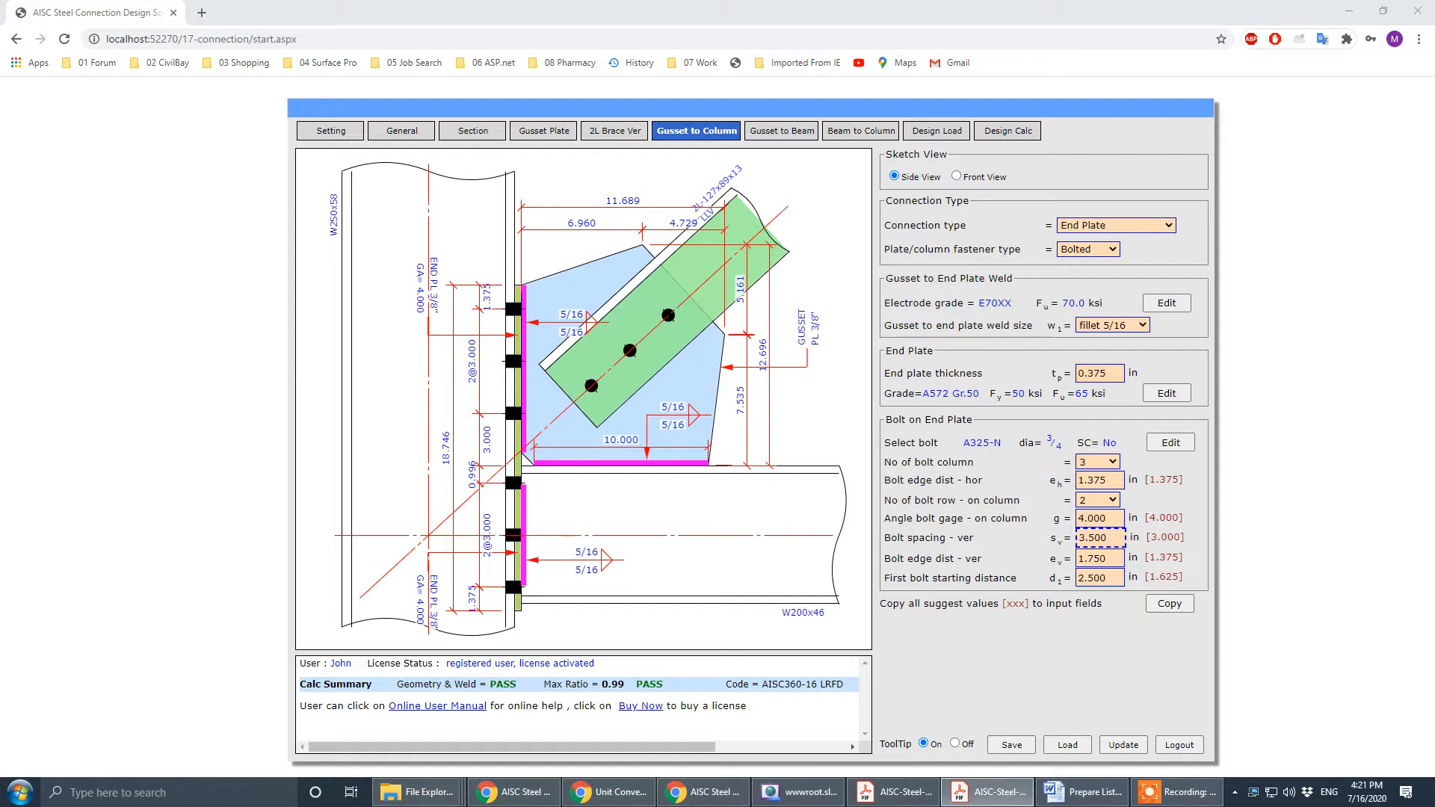
pyautogui.moveTo(1434, 60); pyautogui.dragTo(848, 81)
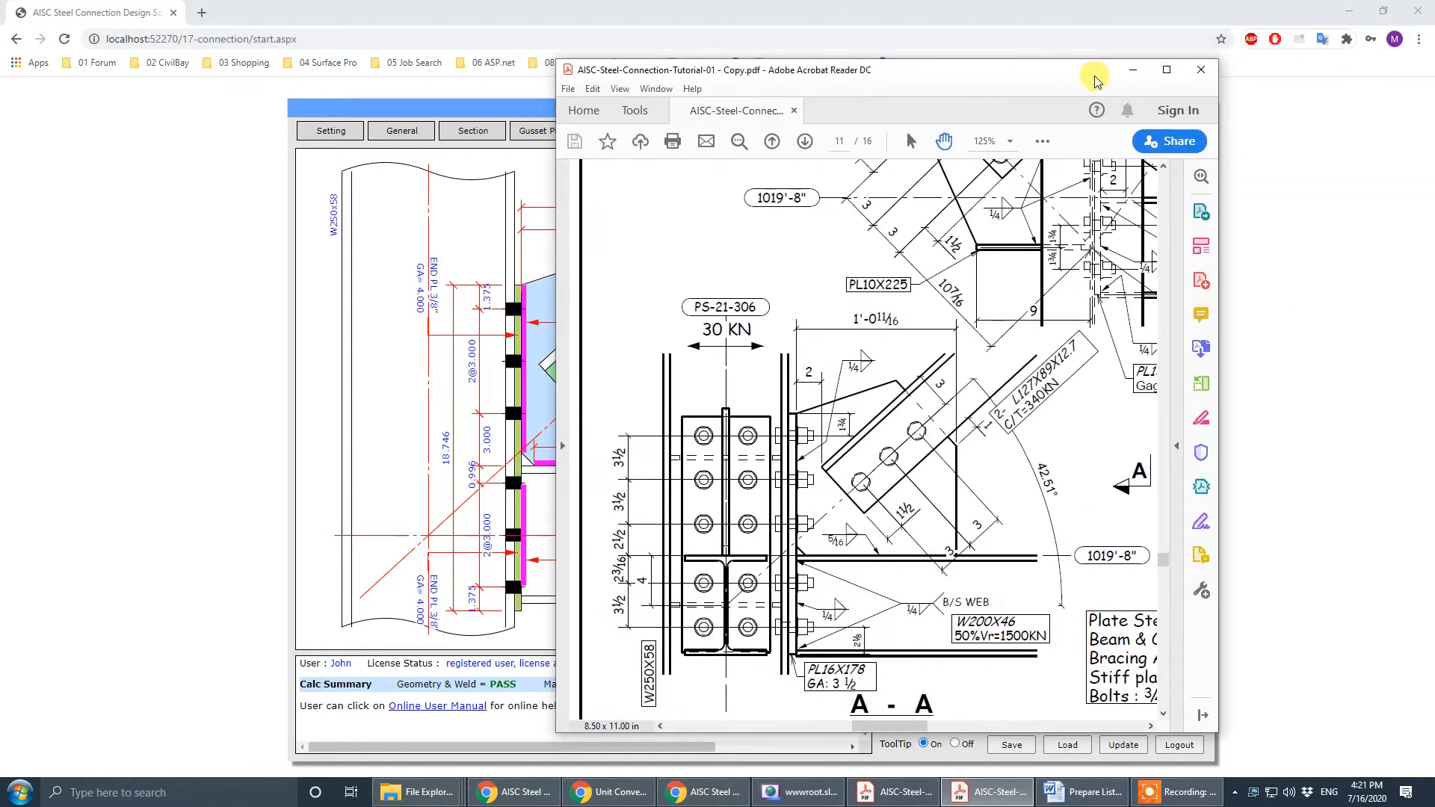
pyautogui.click(1168, 72)
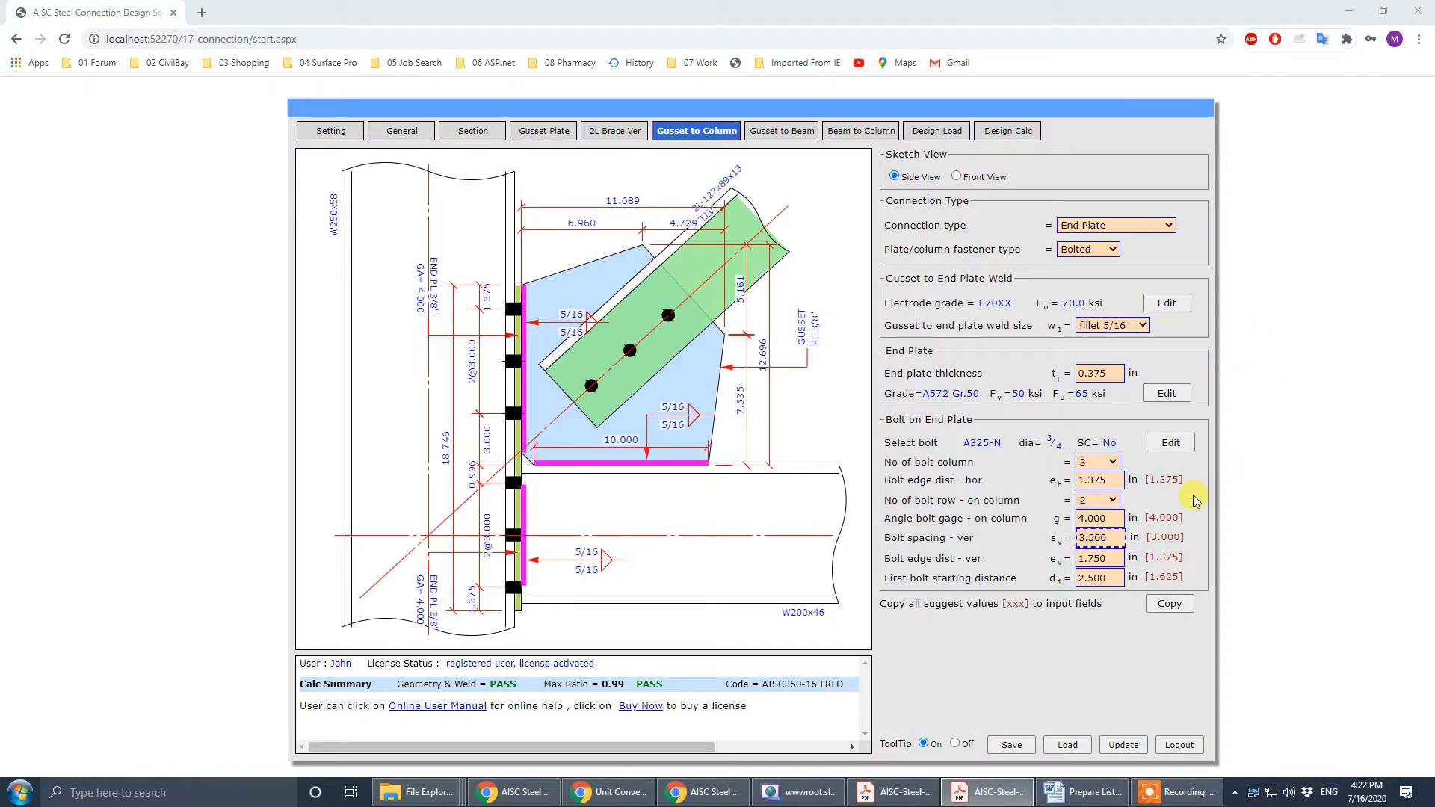
# - Set the bolt gage on the column for the gusset-to-column end plate to 3.500 in
pyautogui.click(1121, 479)
pyautogui.click(1112, 520)
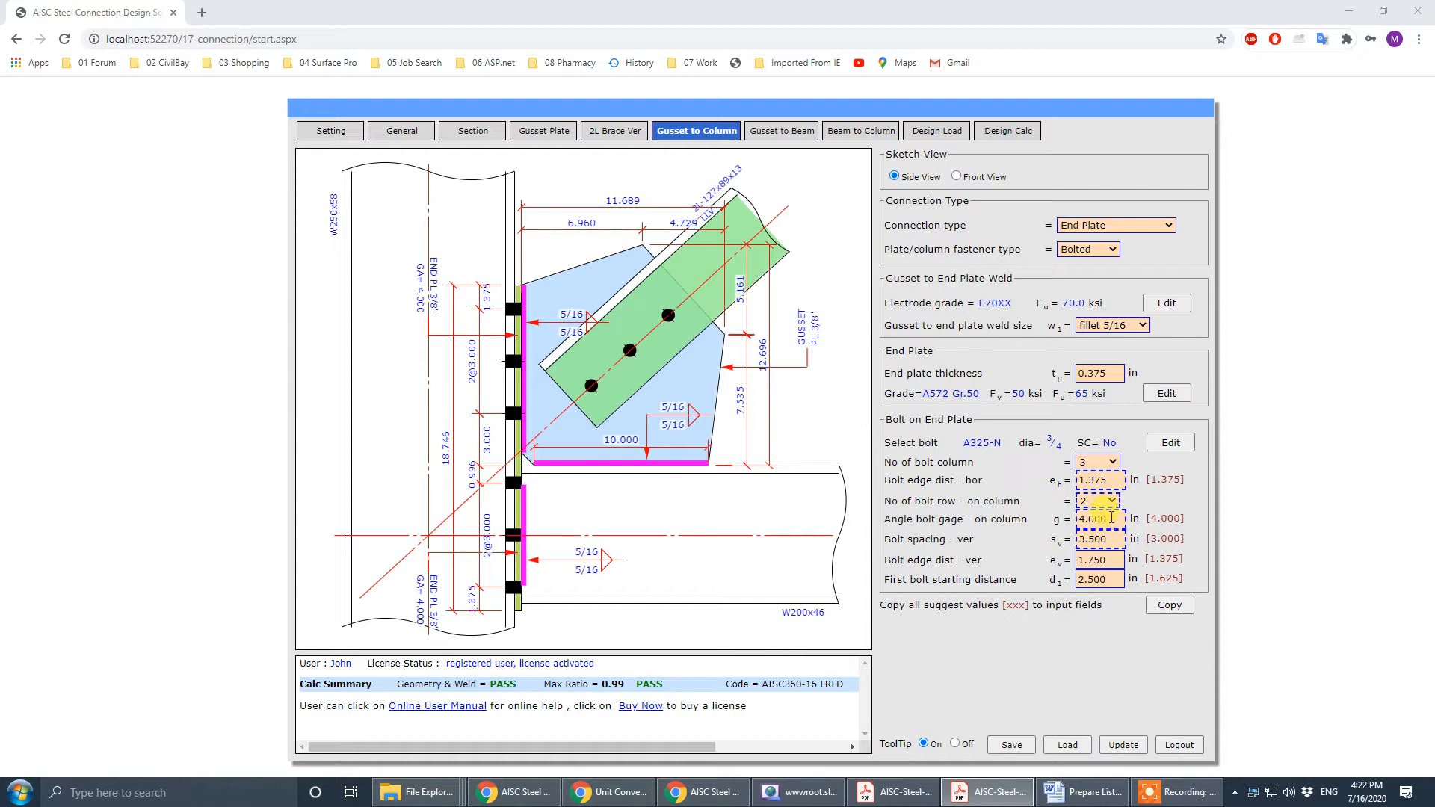
pyautogui.click(1112, 518)
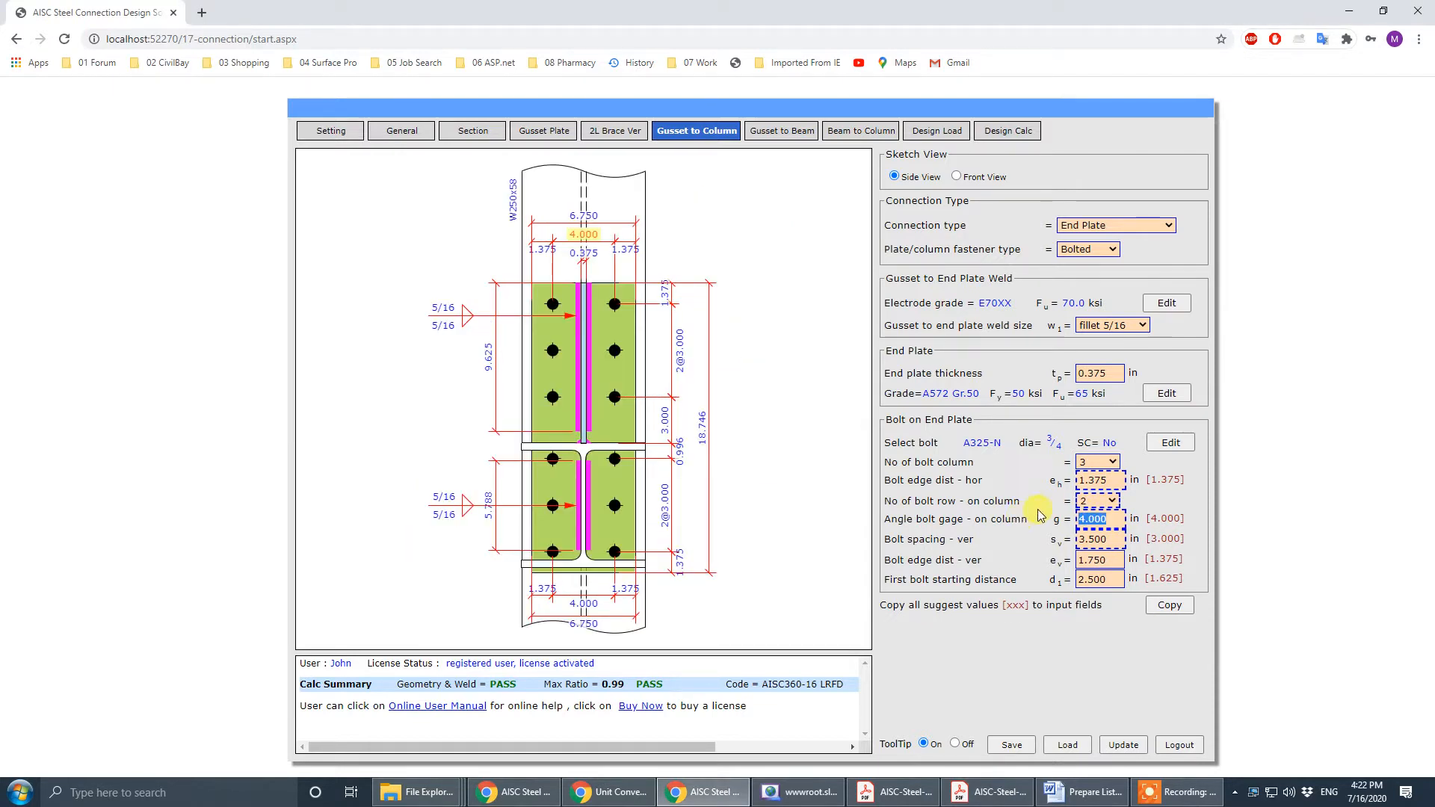
pyautogui.write('3.5')
pyautogui.press('Tab')
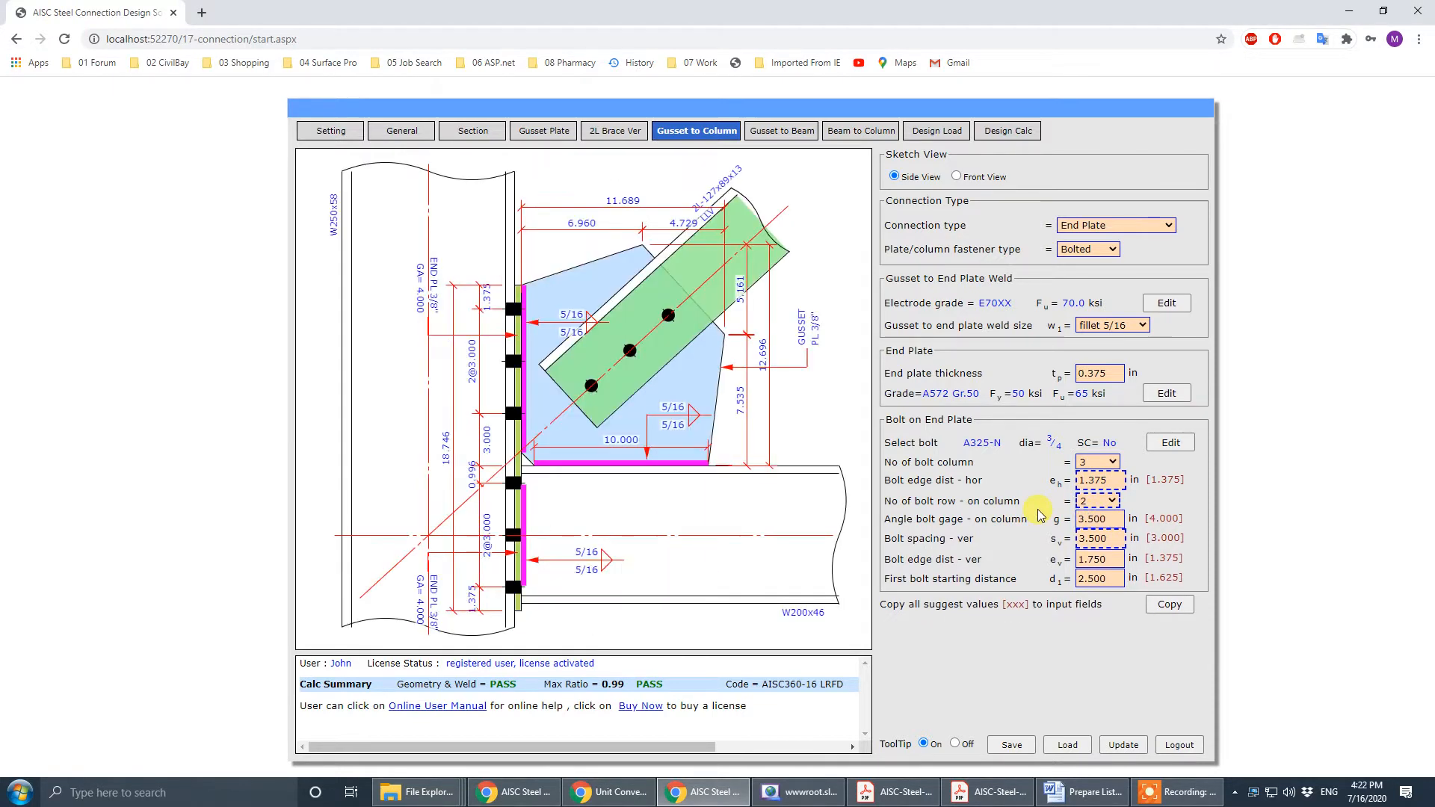
# - Set the gusset-to-column end plate thickness to 0.625 in
pyautogui.click(1104, 373)
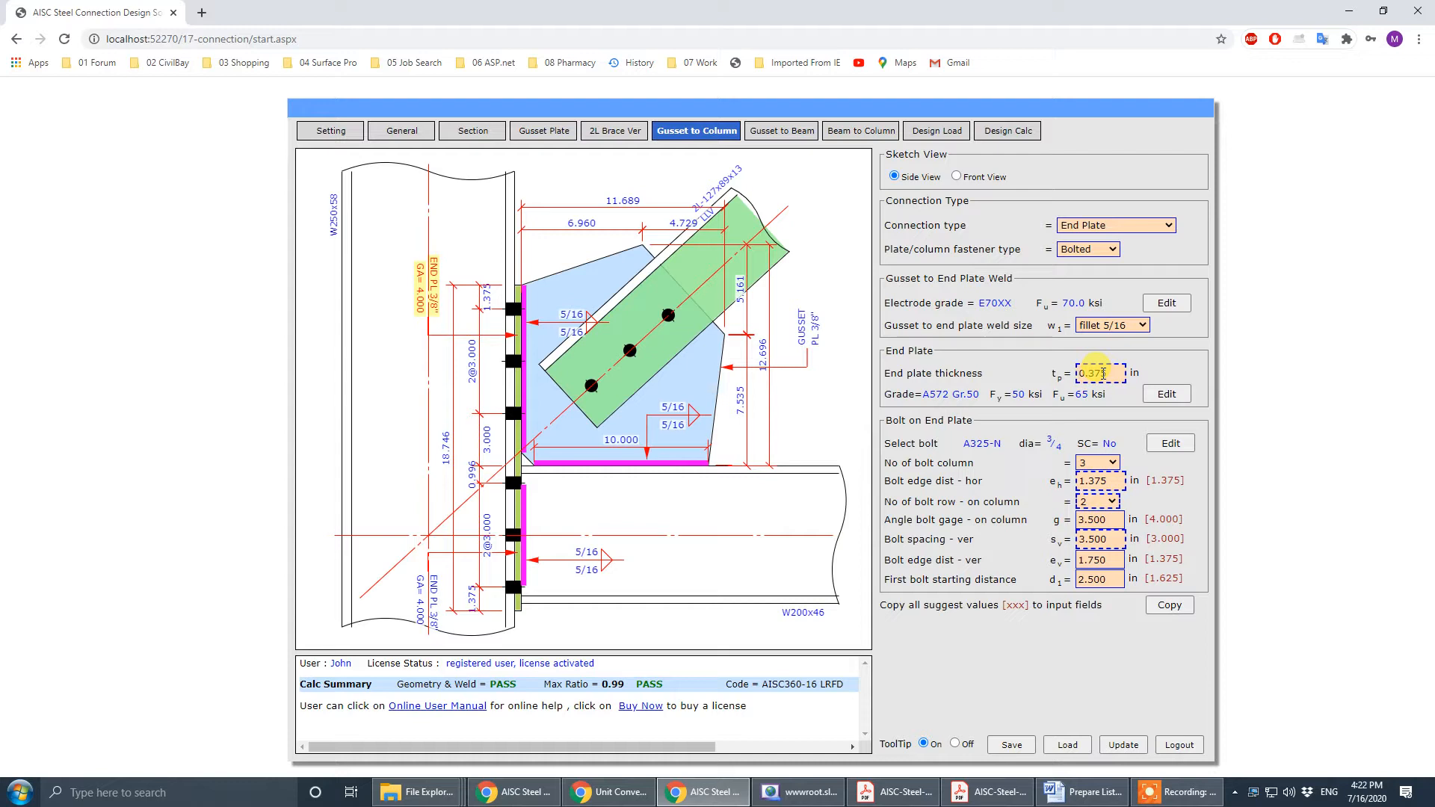
pyautogui.doubleClick(1103, 373)
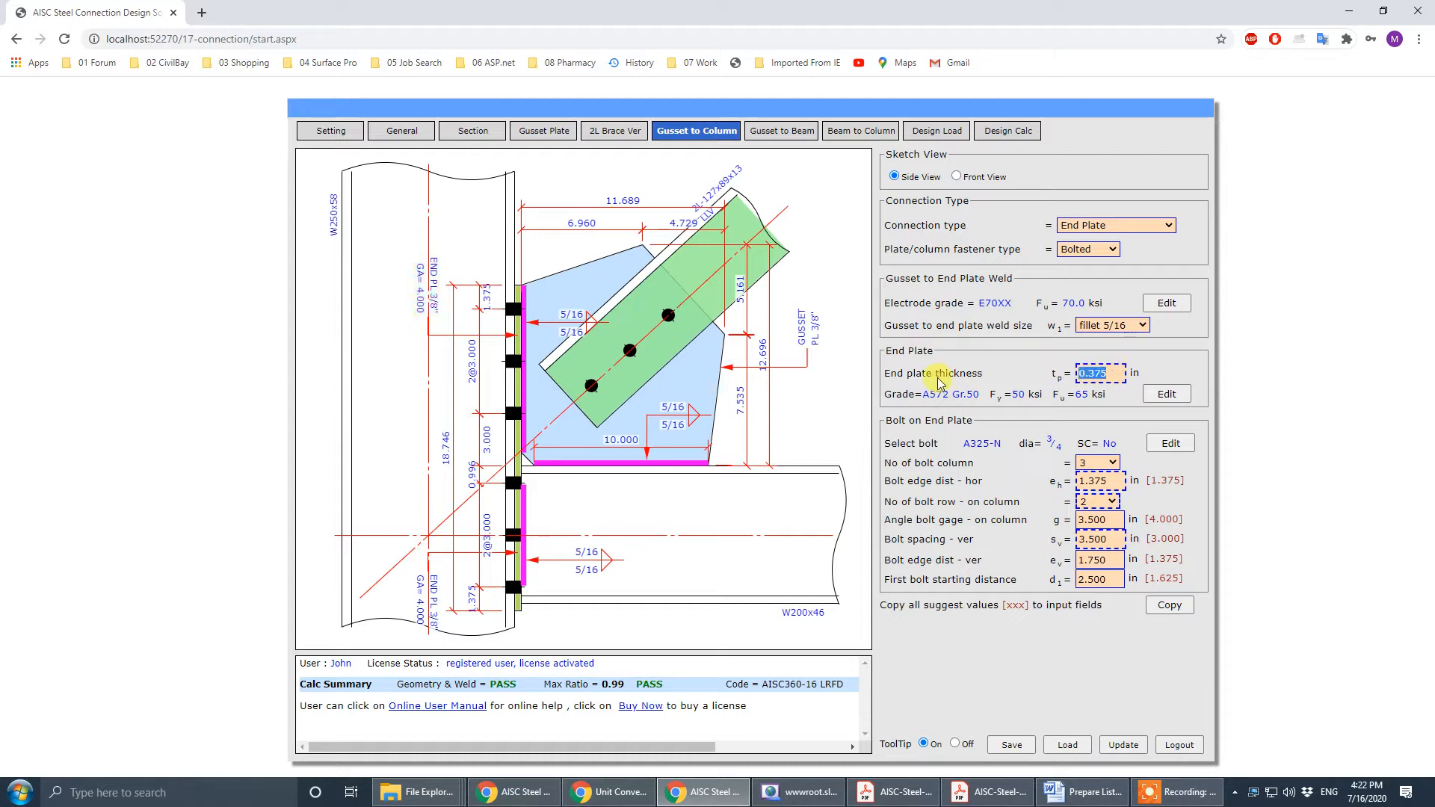
pyautogui.write('.625')
pyautogui.press('Return')
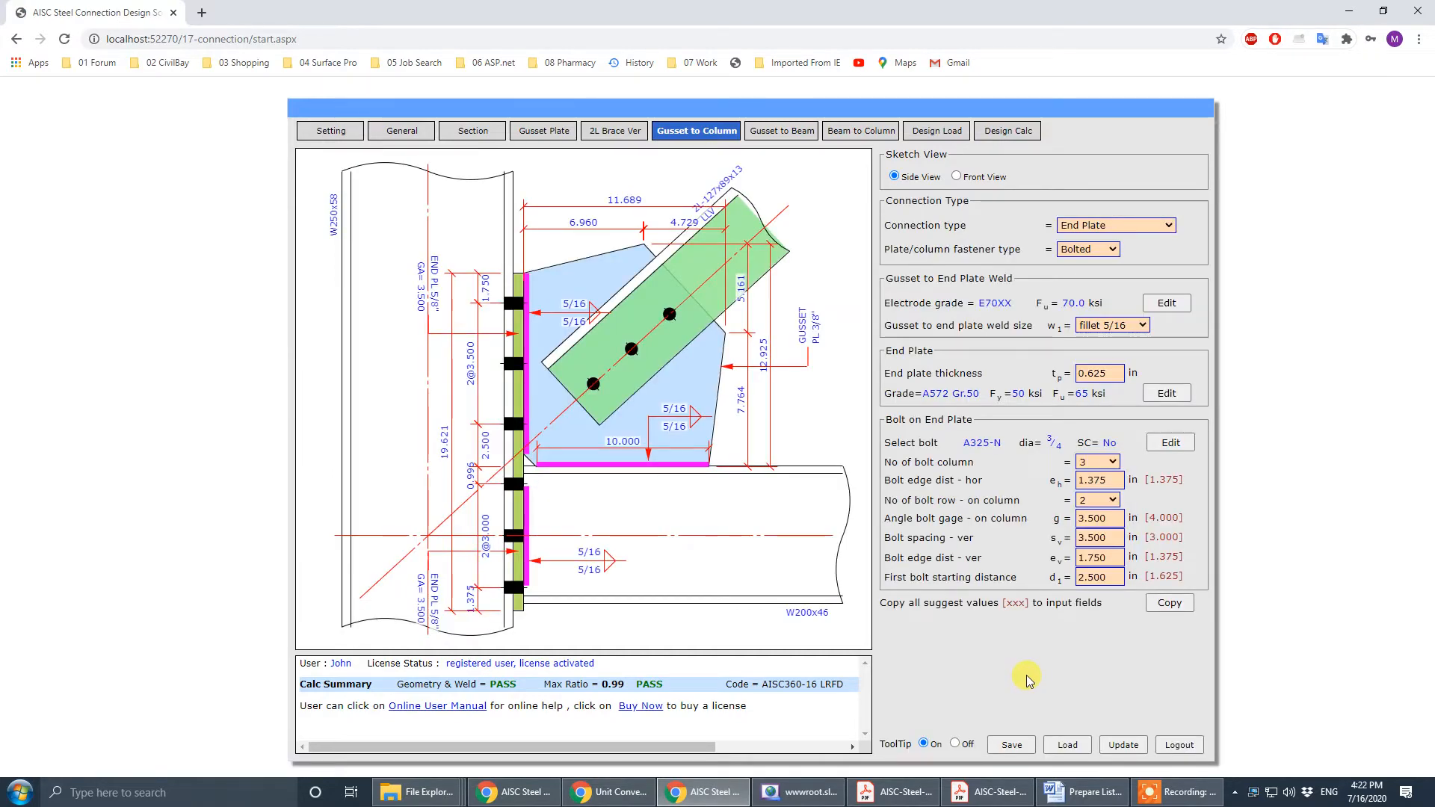
# - Review the gusset-to-column end plate's vertical bolt spacing, edge distance, first bolt starting distance, bolt gage and plate thickness against the sketch
pyautogui.click(1090, 539)
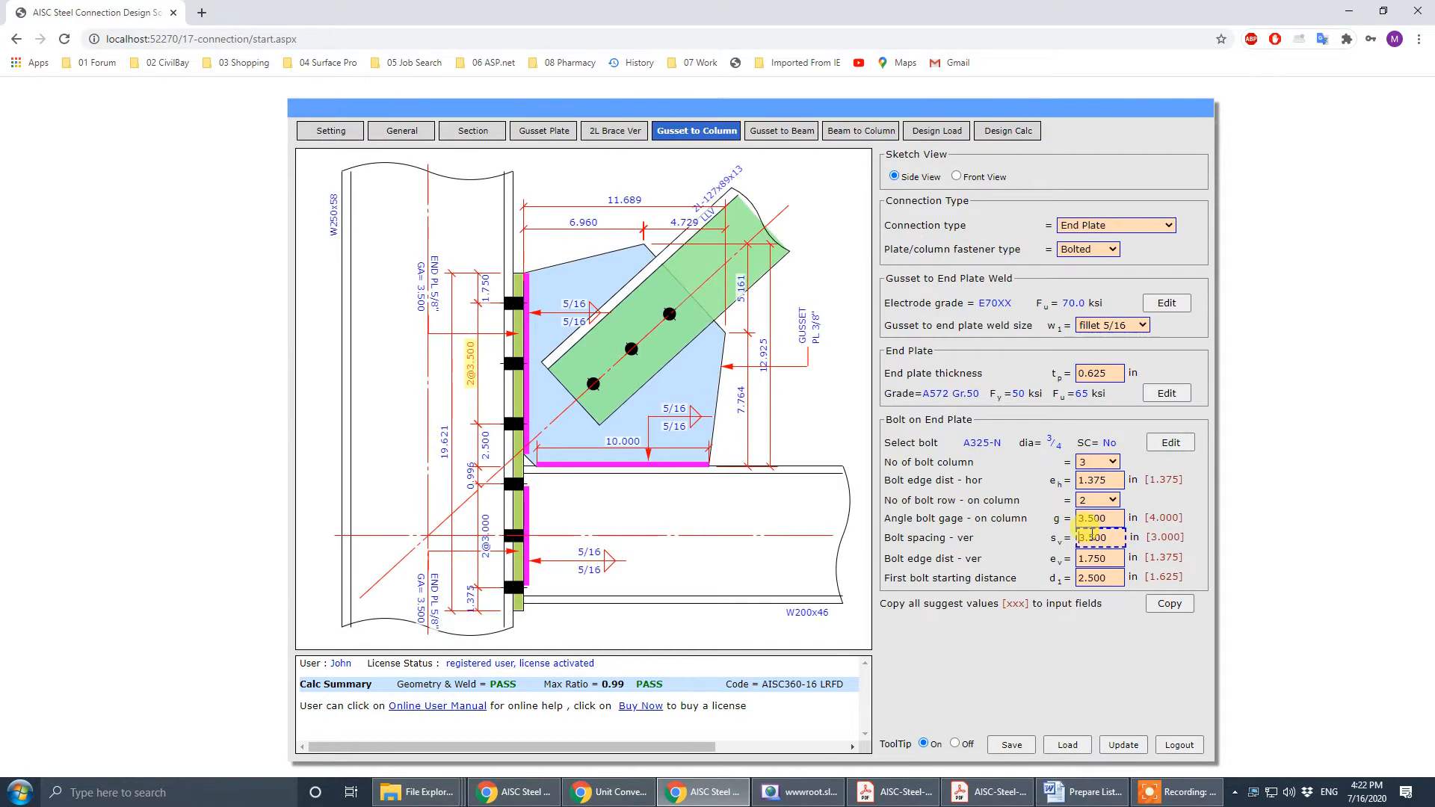
pyautogui.click(1102, 557)
pyautogui.click(1108, 577)
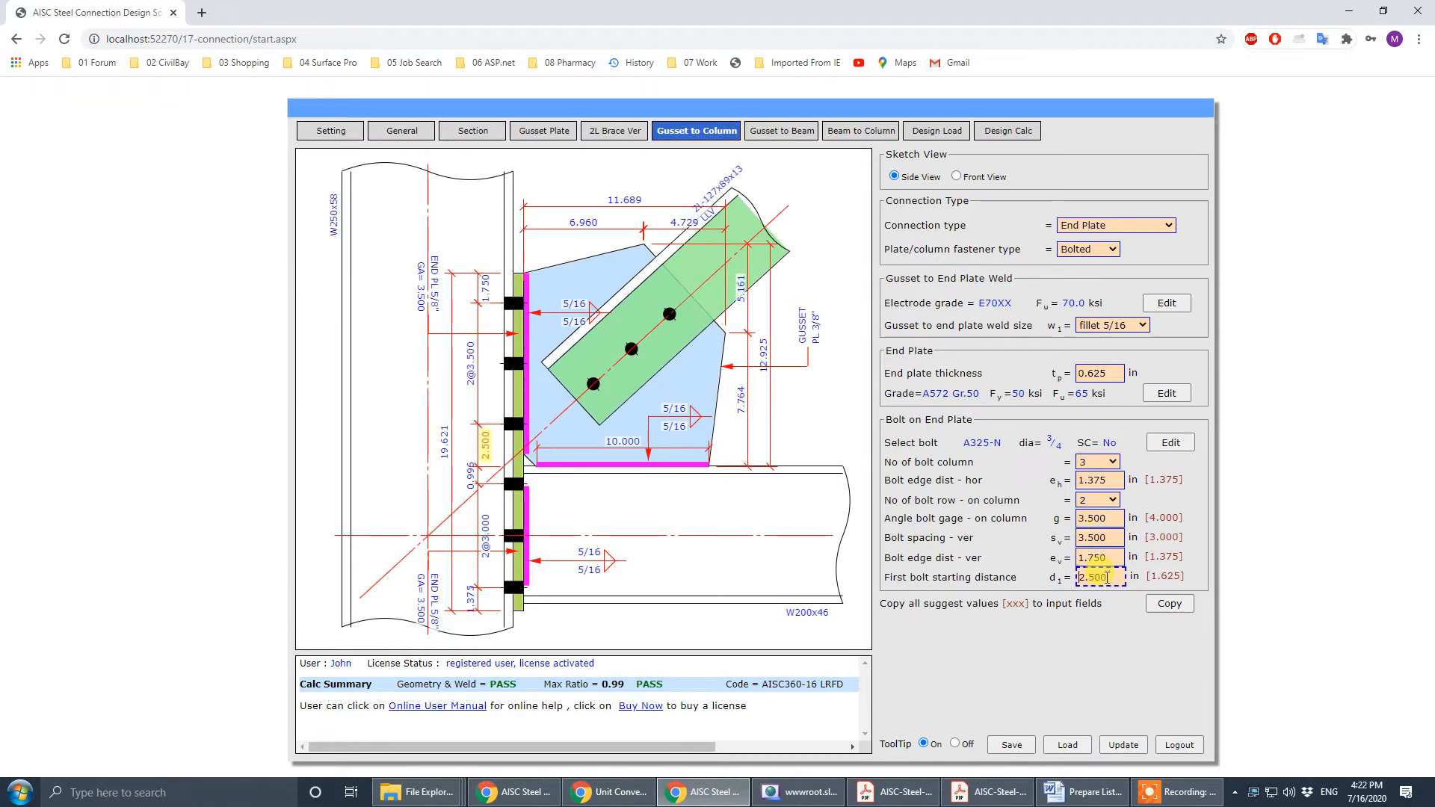
pyautogui.click(1108, 557)
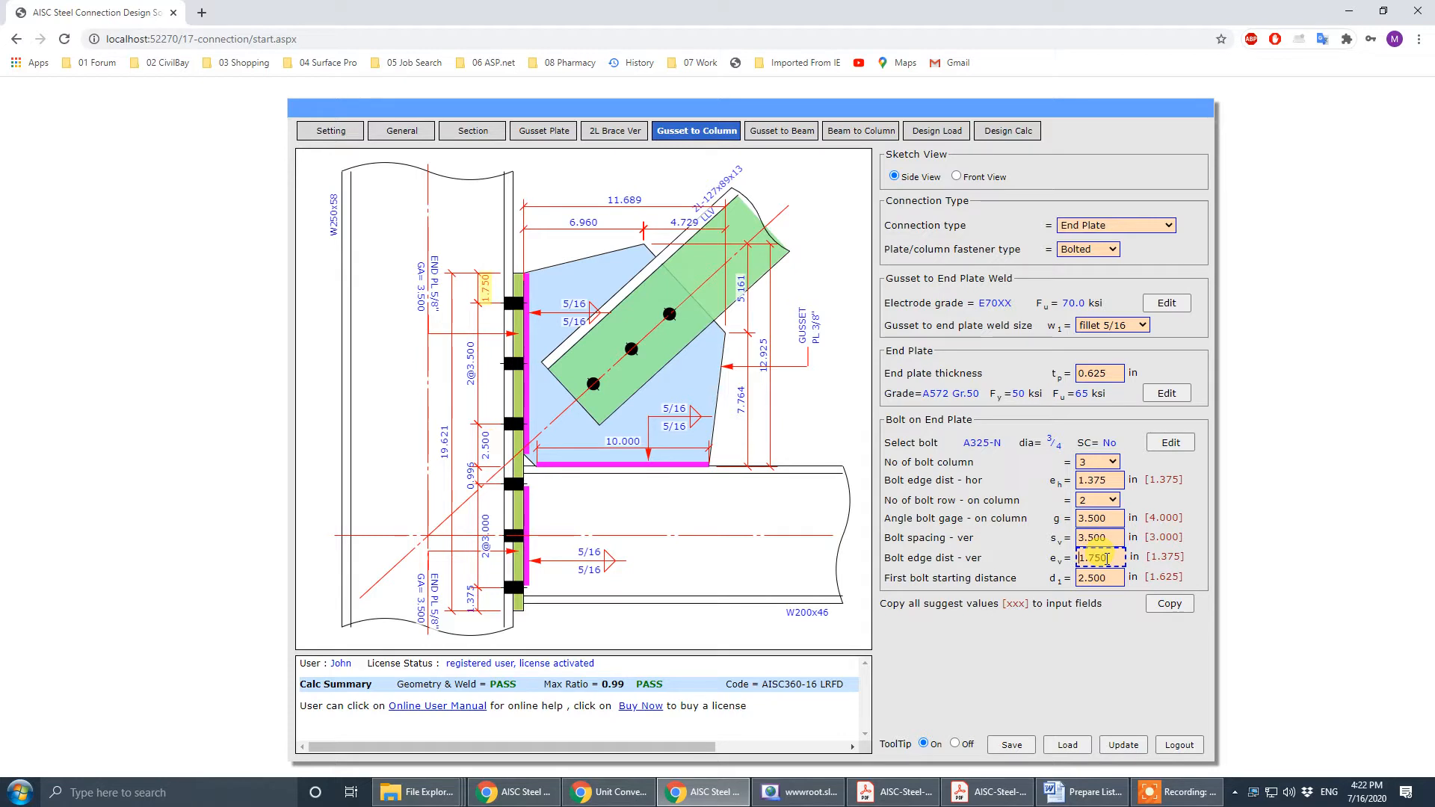
pyautogui.click(1107, 538)
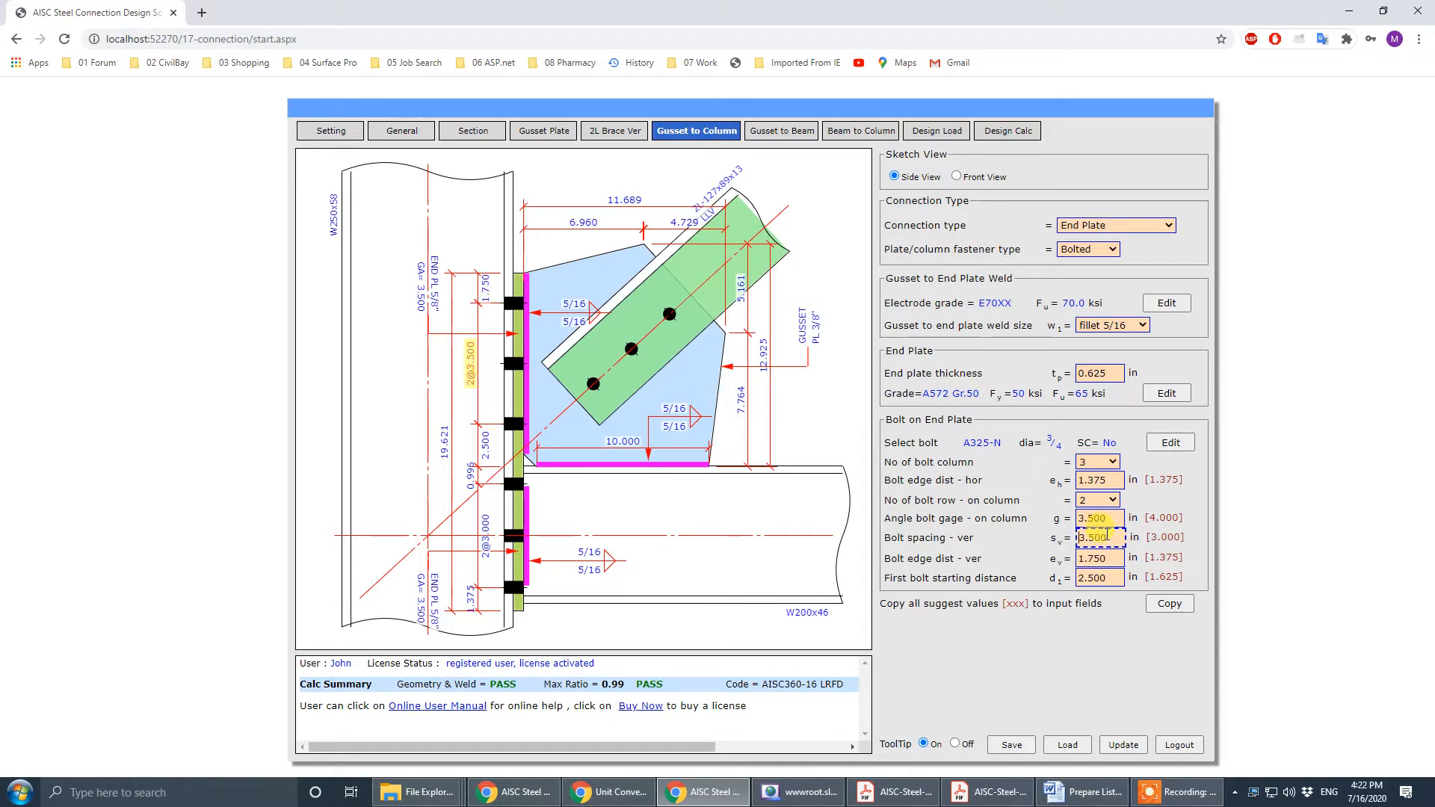
pyautogui.click(1106, 518)
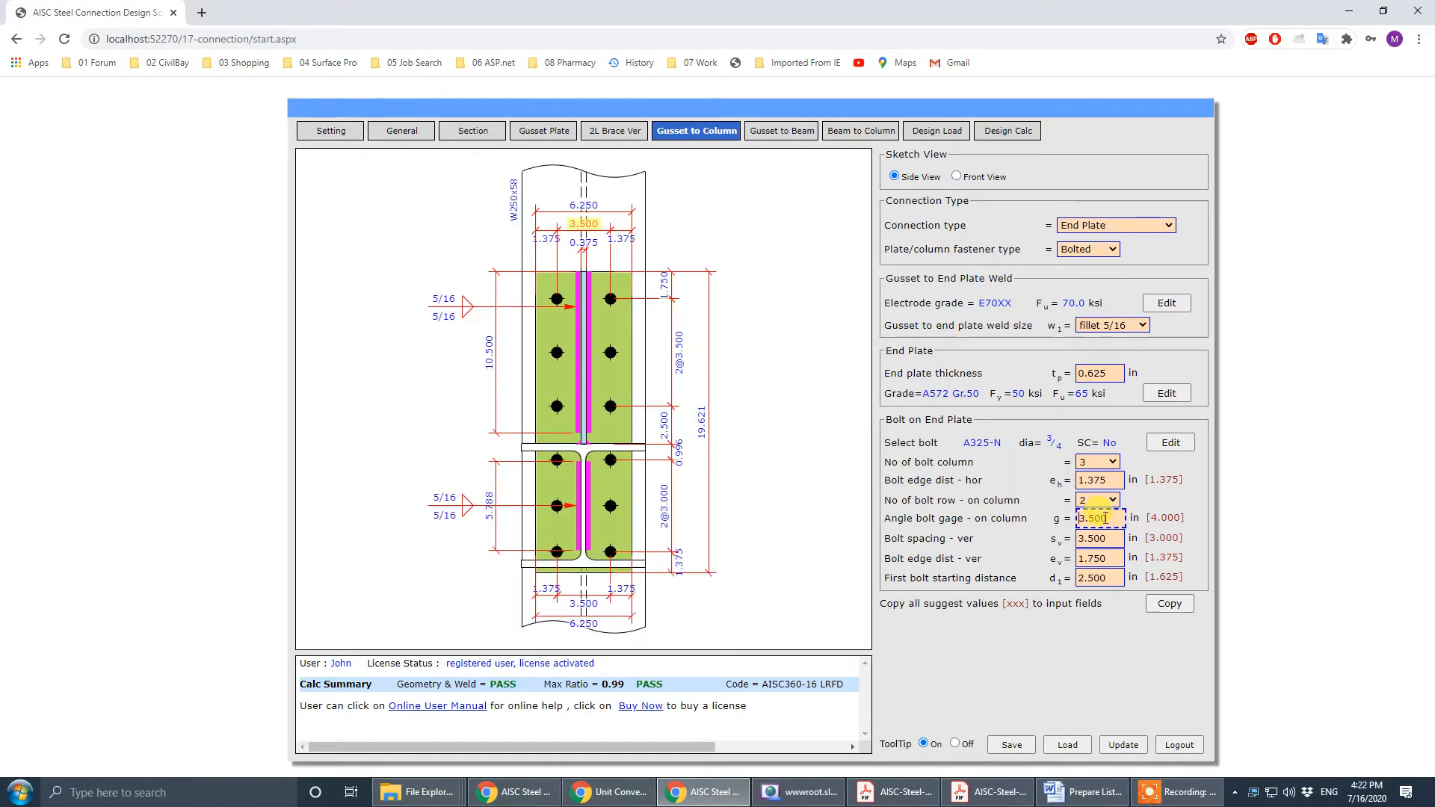
pyautogui.click(1095, 373)
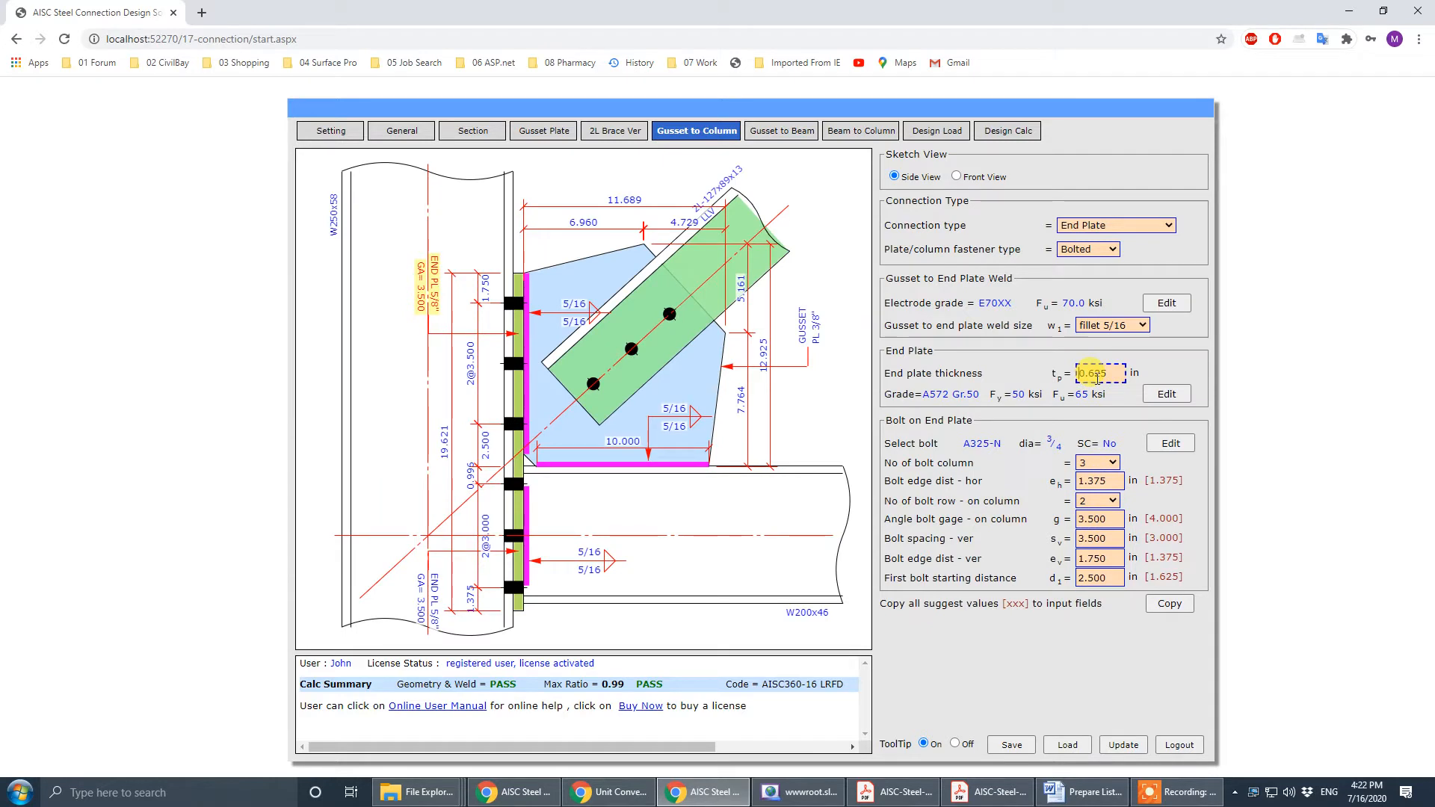
# - Examine section A-A and the material notes of sheet 4-58 in the full-size PDF copy
pyautogui.click(986, 792)
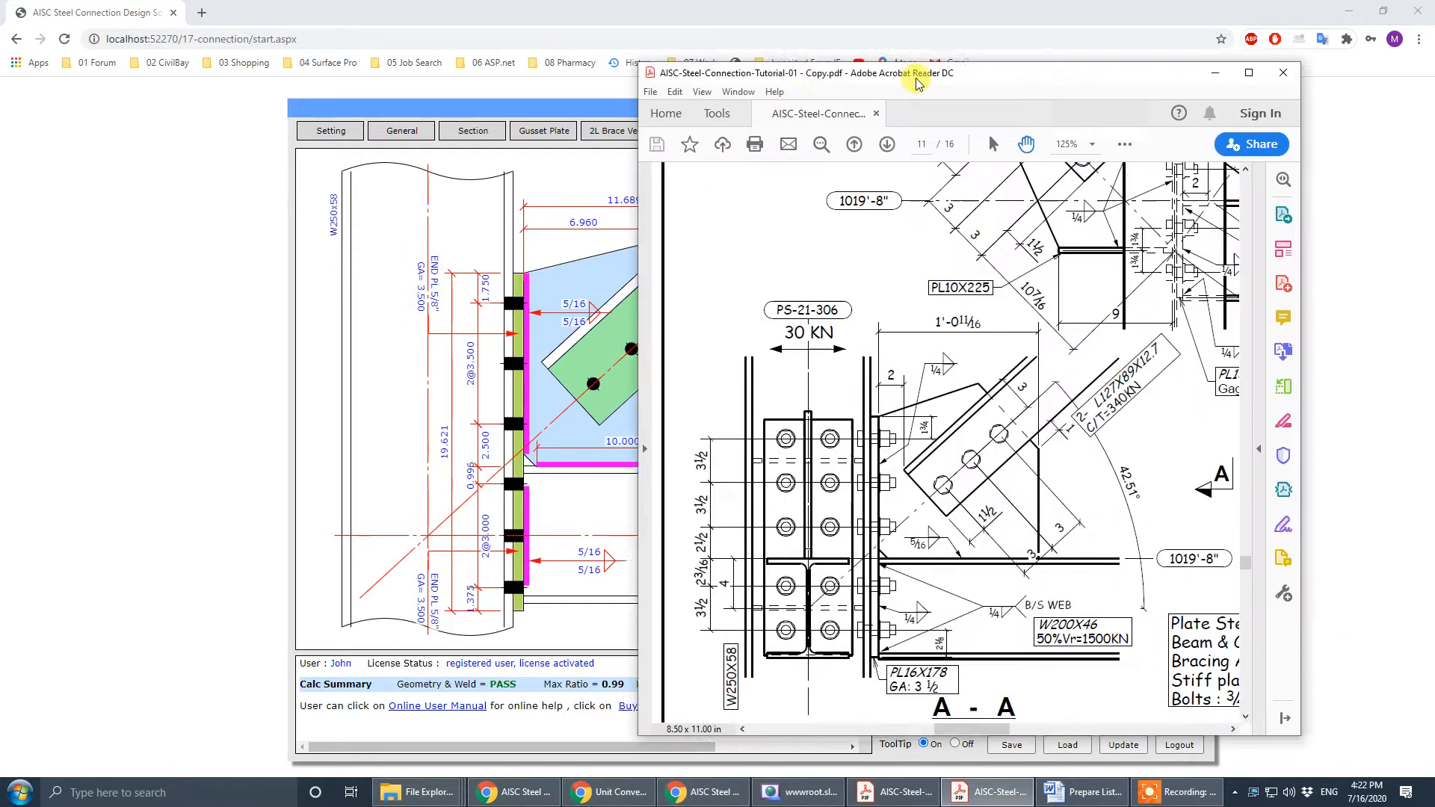
pyautogui.moveTo(919, 70); pyautogui.dragTo(807, 87)
pyautogui.click(1084, 87)
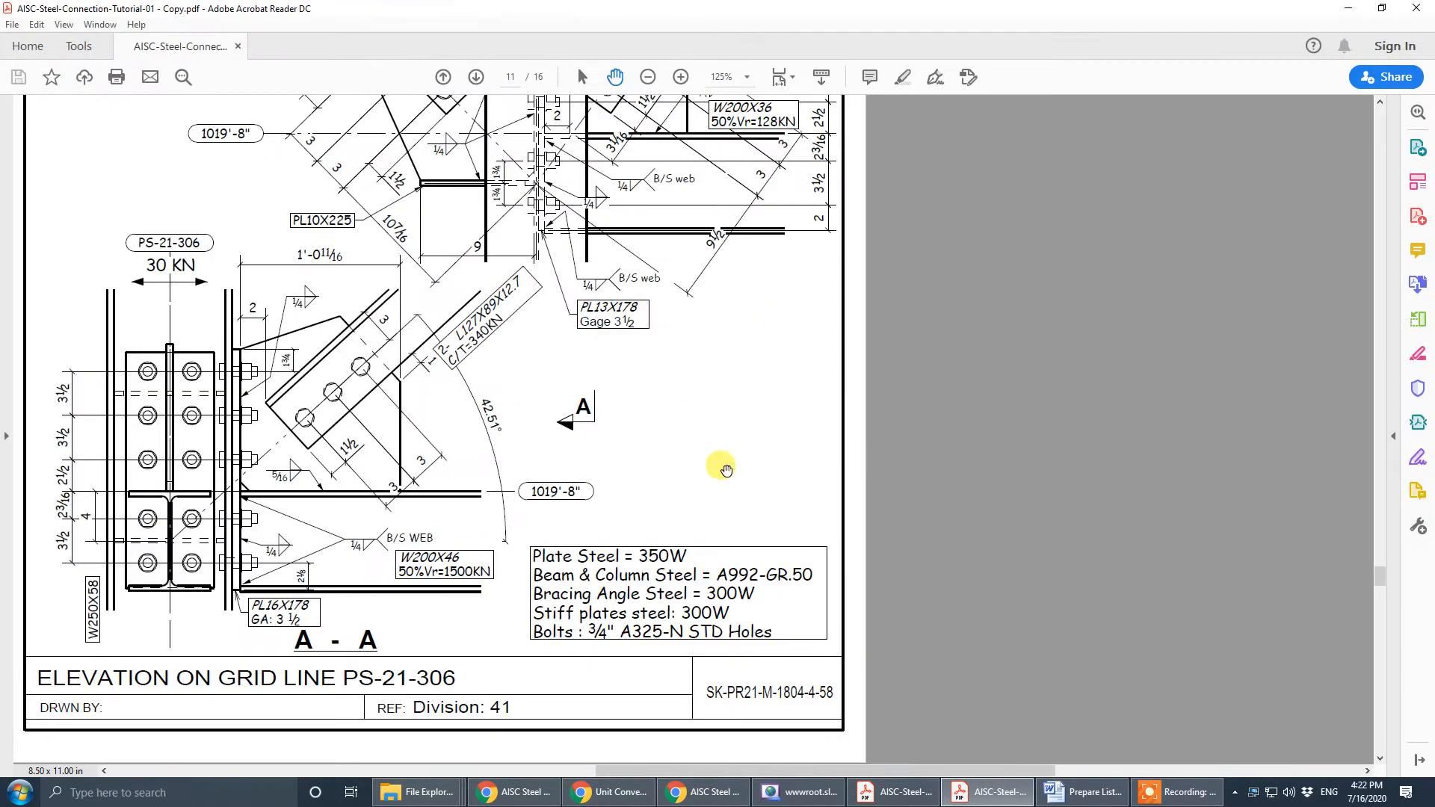
pyautogui.moveTo(705, 470); pyautogui.dragTo(814, 433)
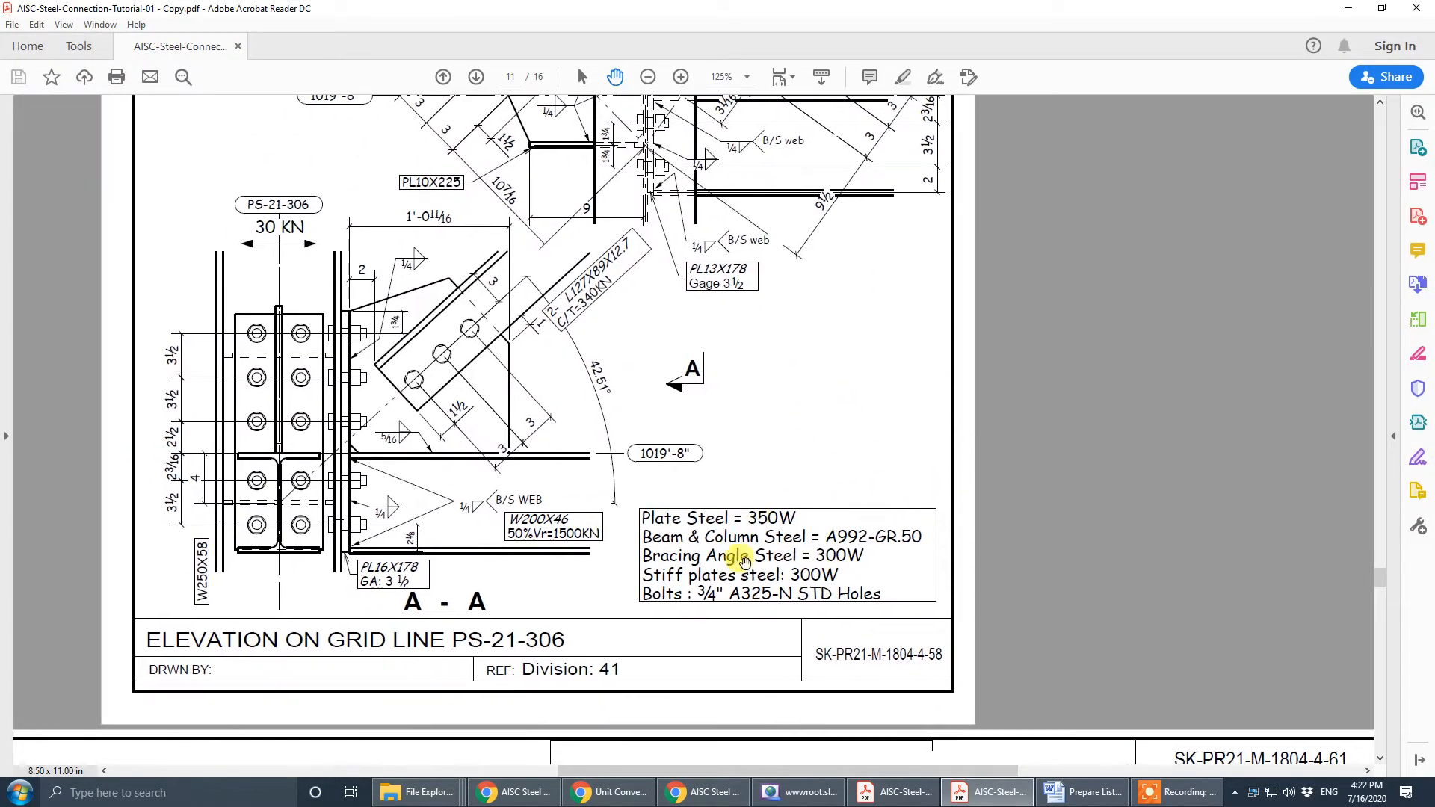
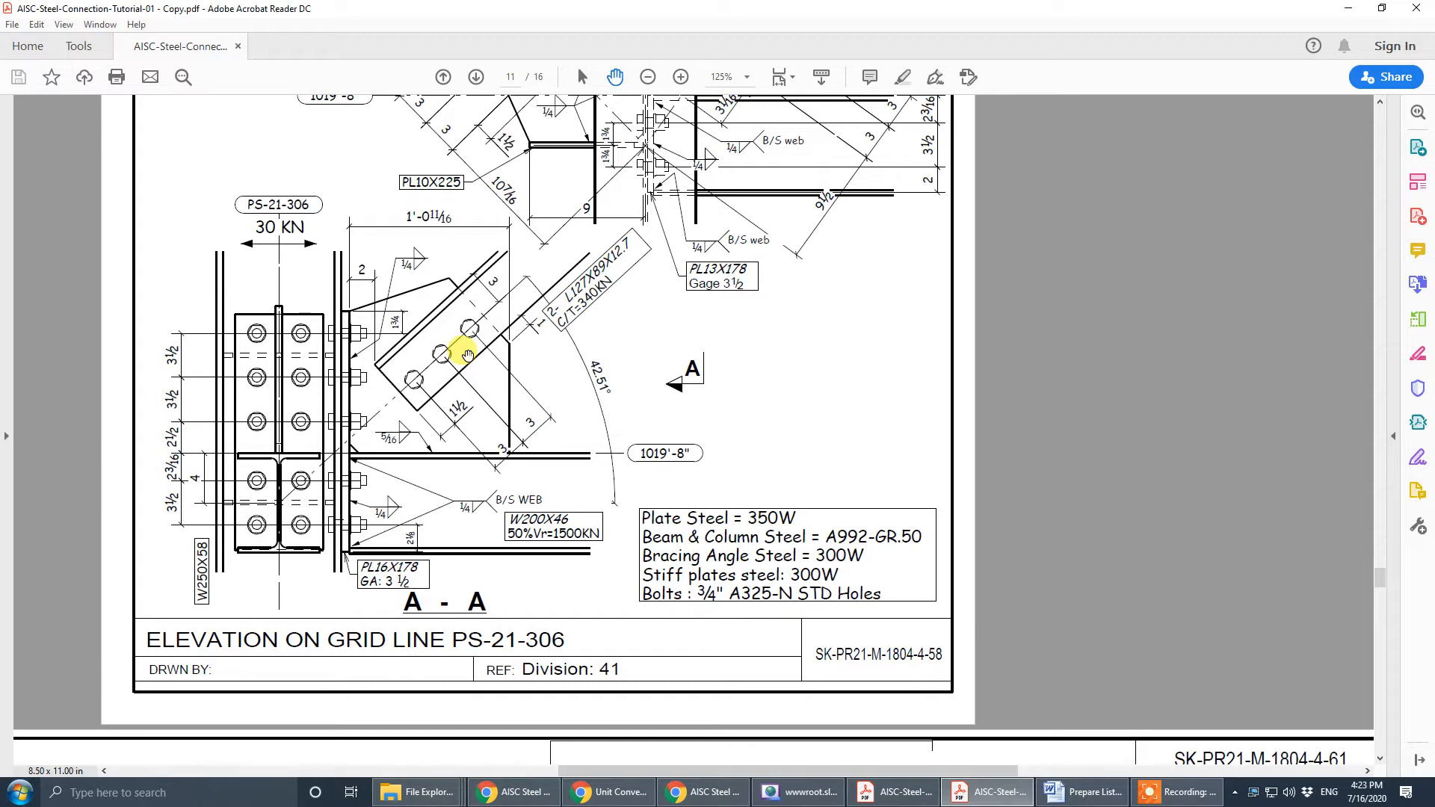
pyautogui.moveTo(805, 391)
pyautogui.mouseDown()
pyautogui.moveTo(939, 554)
pyautogui.moveTo(880, 626)
pyautogui.moveTo(1013, 478)
pyautogui.mouseUp()
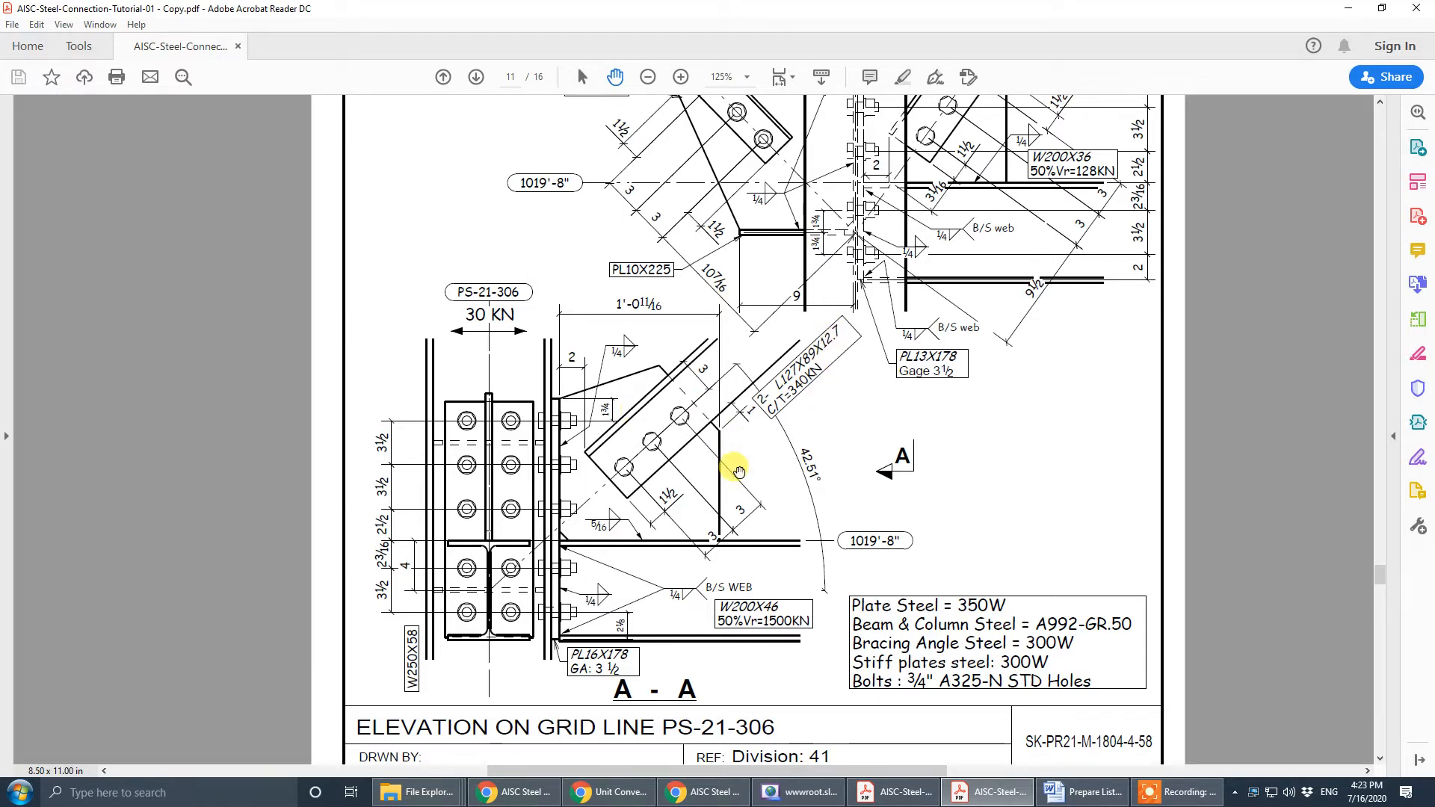
pyautogui.scroll(-1, 739, 449)
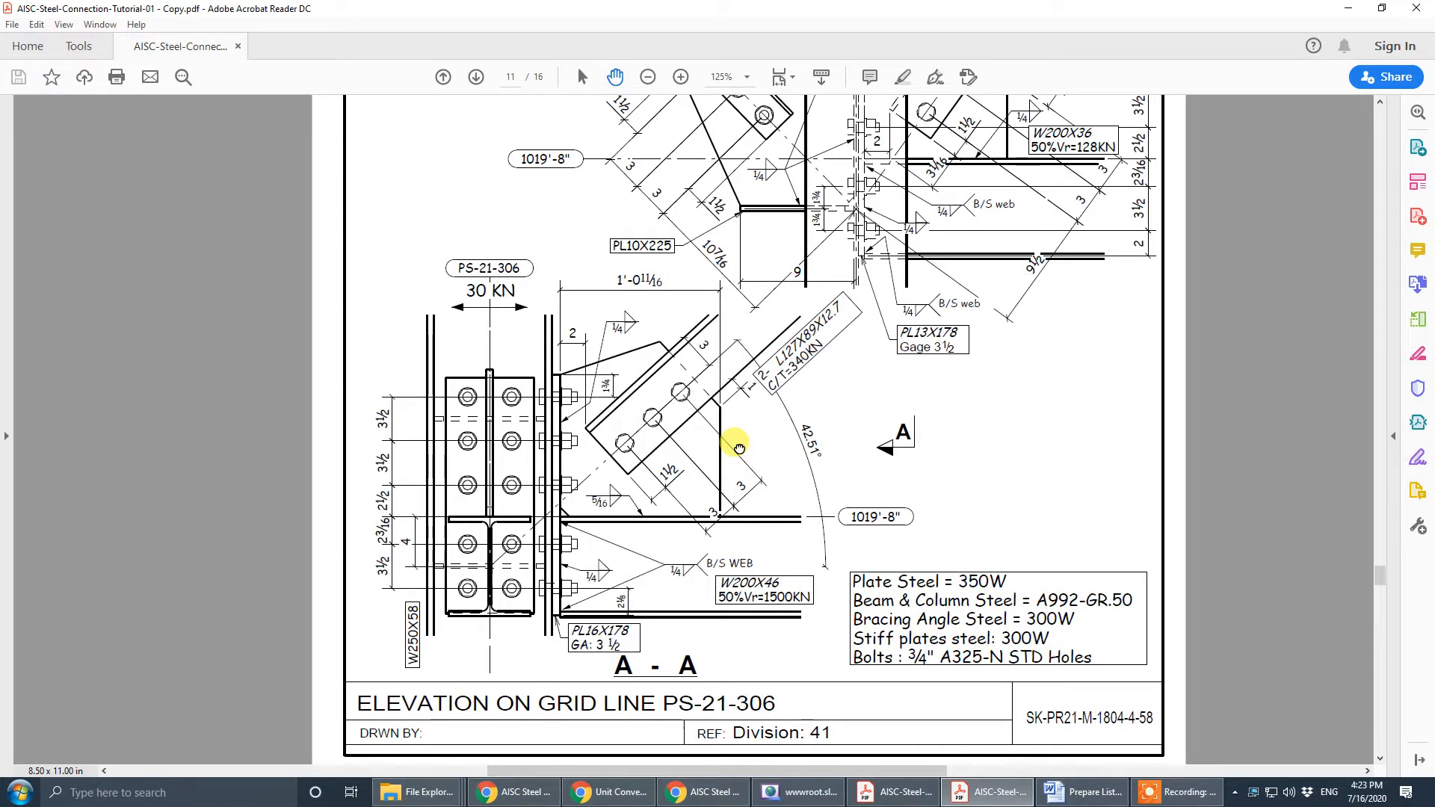
pyautogui.moveTo(739, 448)
pyautogui.mouseDown()
pyautogui.moveTo(683, 705)
pyautogui.moveTo(731, 723)
pyautogui.moveTo(734, 472)
pyautogui.moveTo(766, 318)
pyautogui.mouseUp()
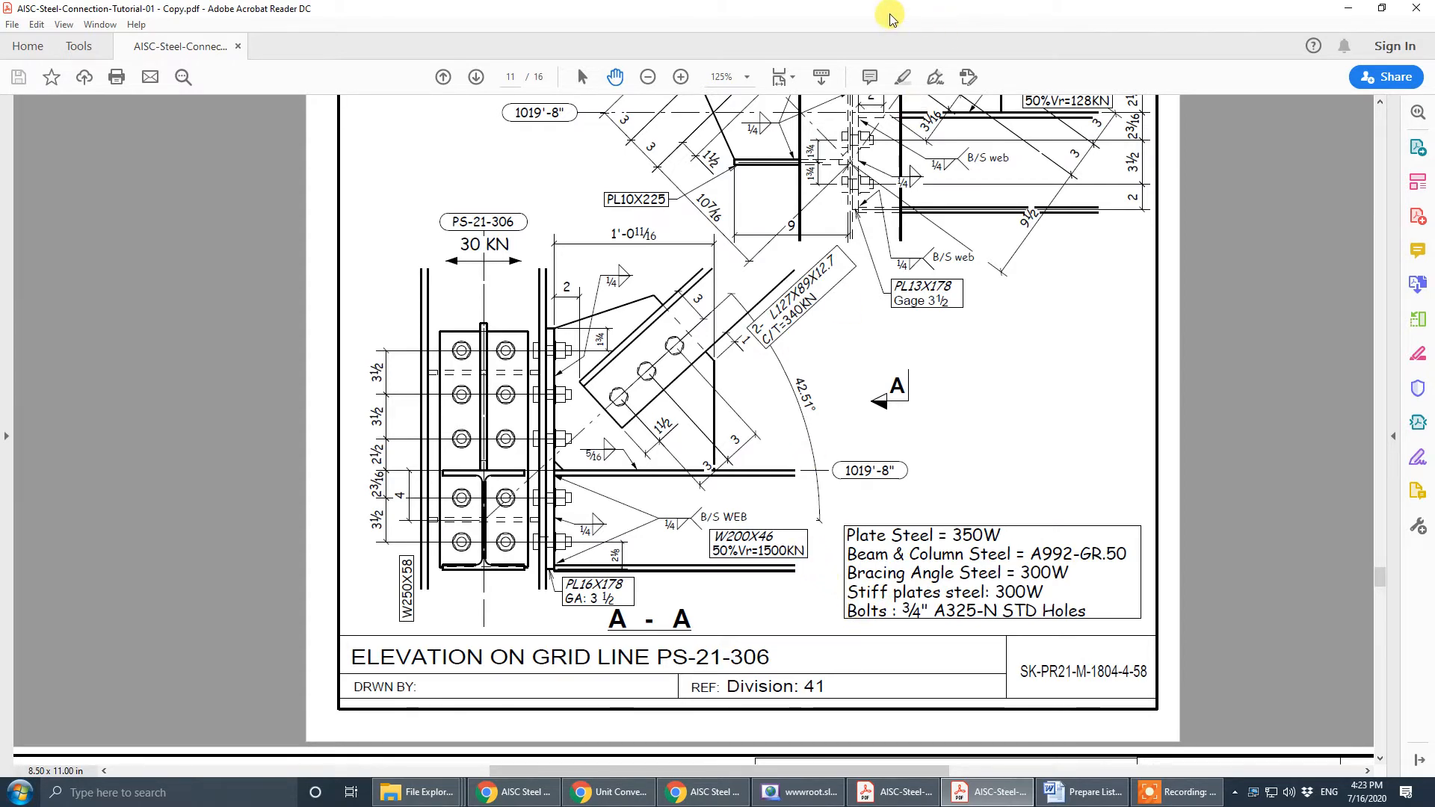
pyautogui.moveTo(891, 13); pyautogui.dragTo(1434, 13)
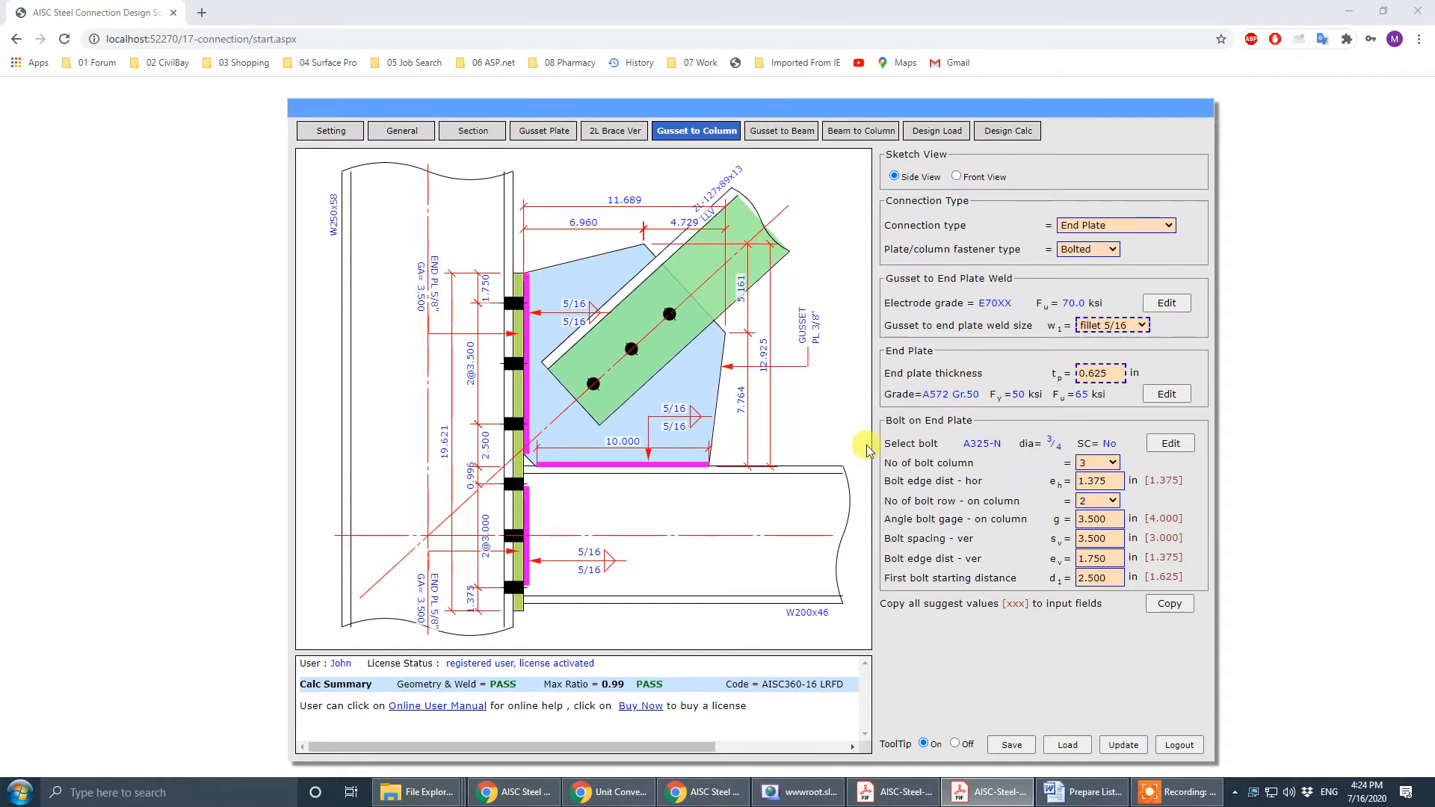
# - Check the gusset-to-end-plate weld size in section A-A of the PDF copy
pyautogui.click(925, 372)
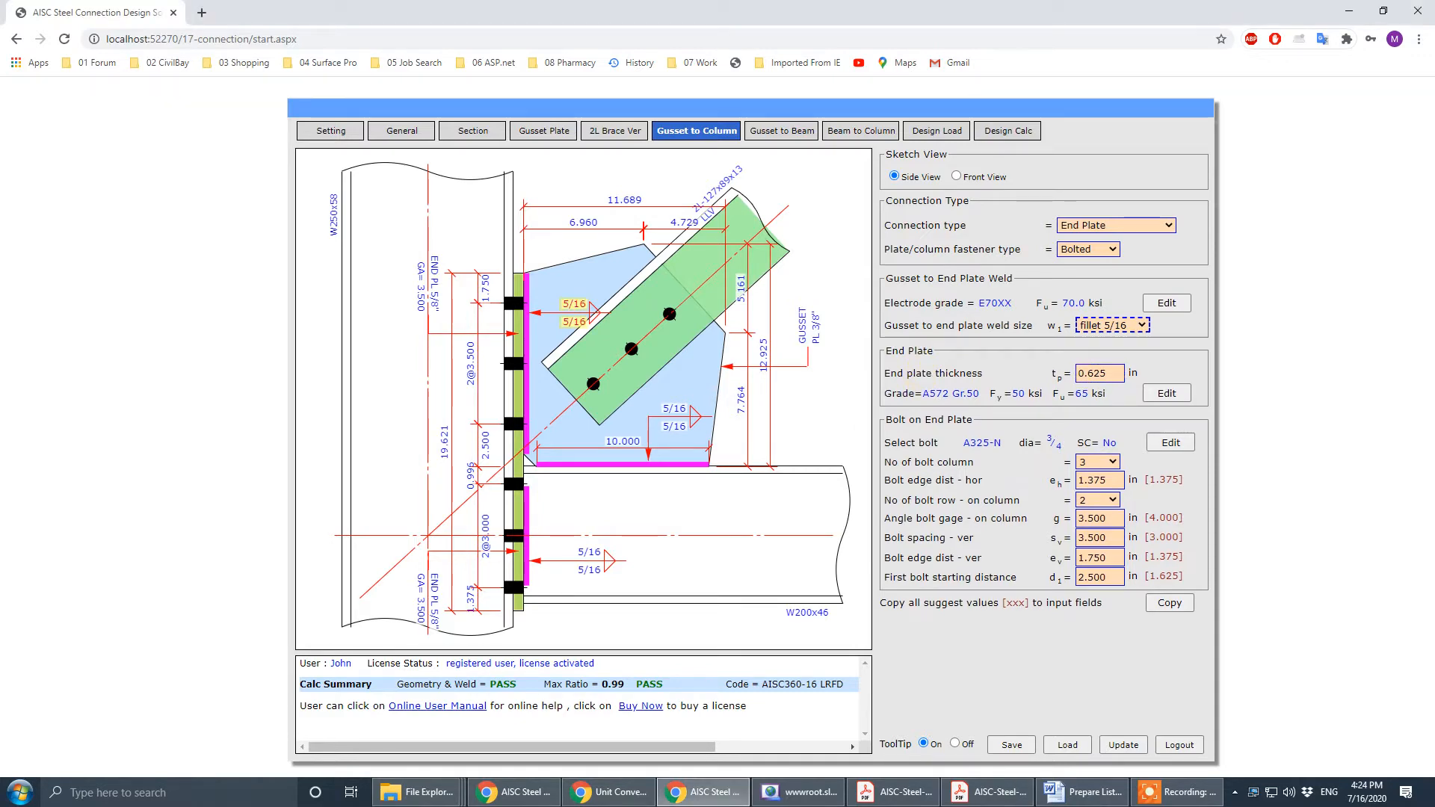
pyautogui.moveTo(1434, 119); pyautogui.dragTo(714, 95)
pyautogui.click(977, 95)
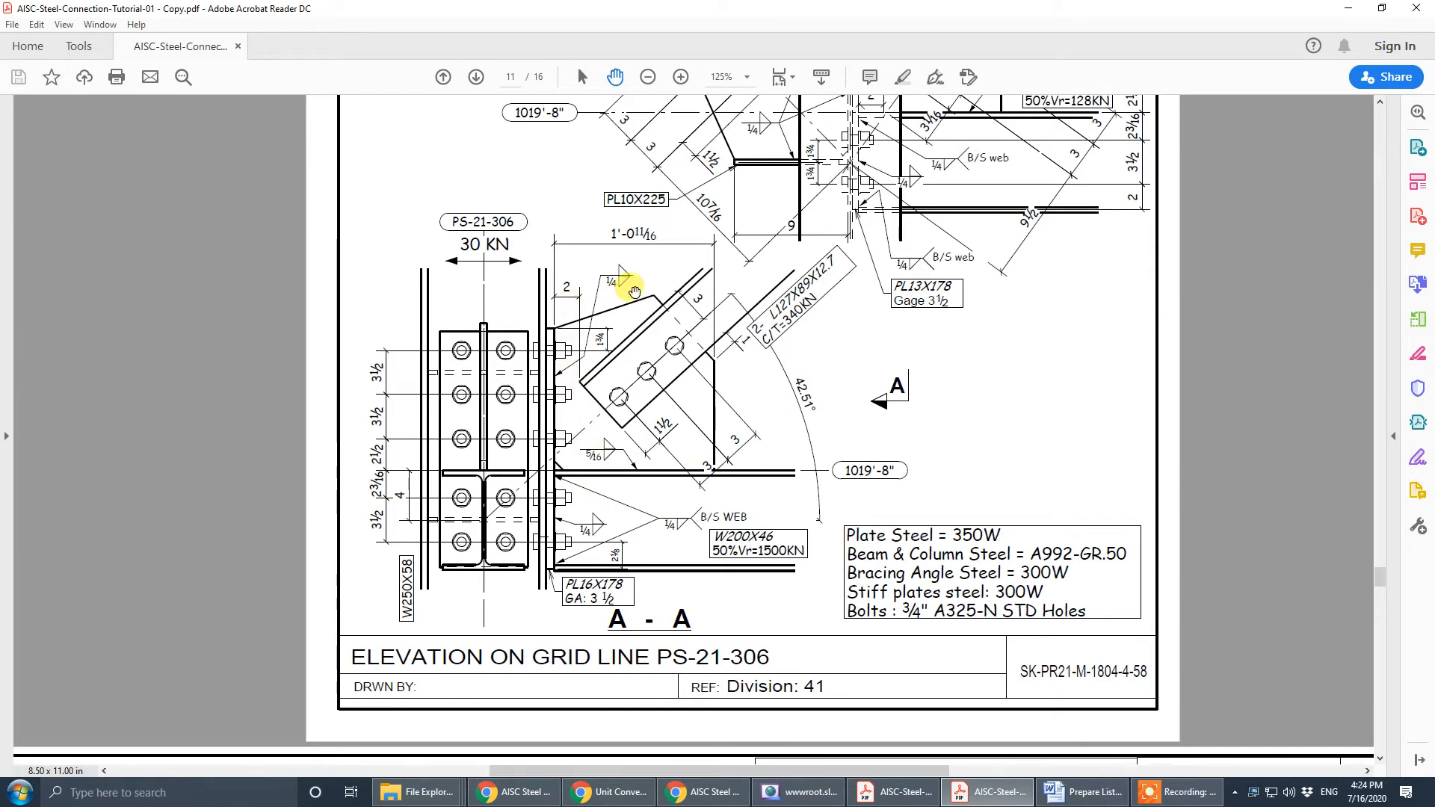
pyautogui.doubleClick(927, 11)
pyautogui.click(1183, 12)
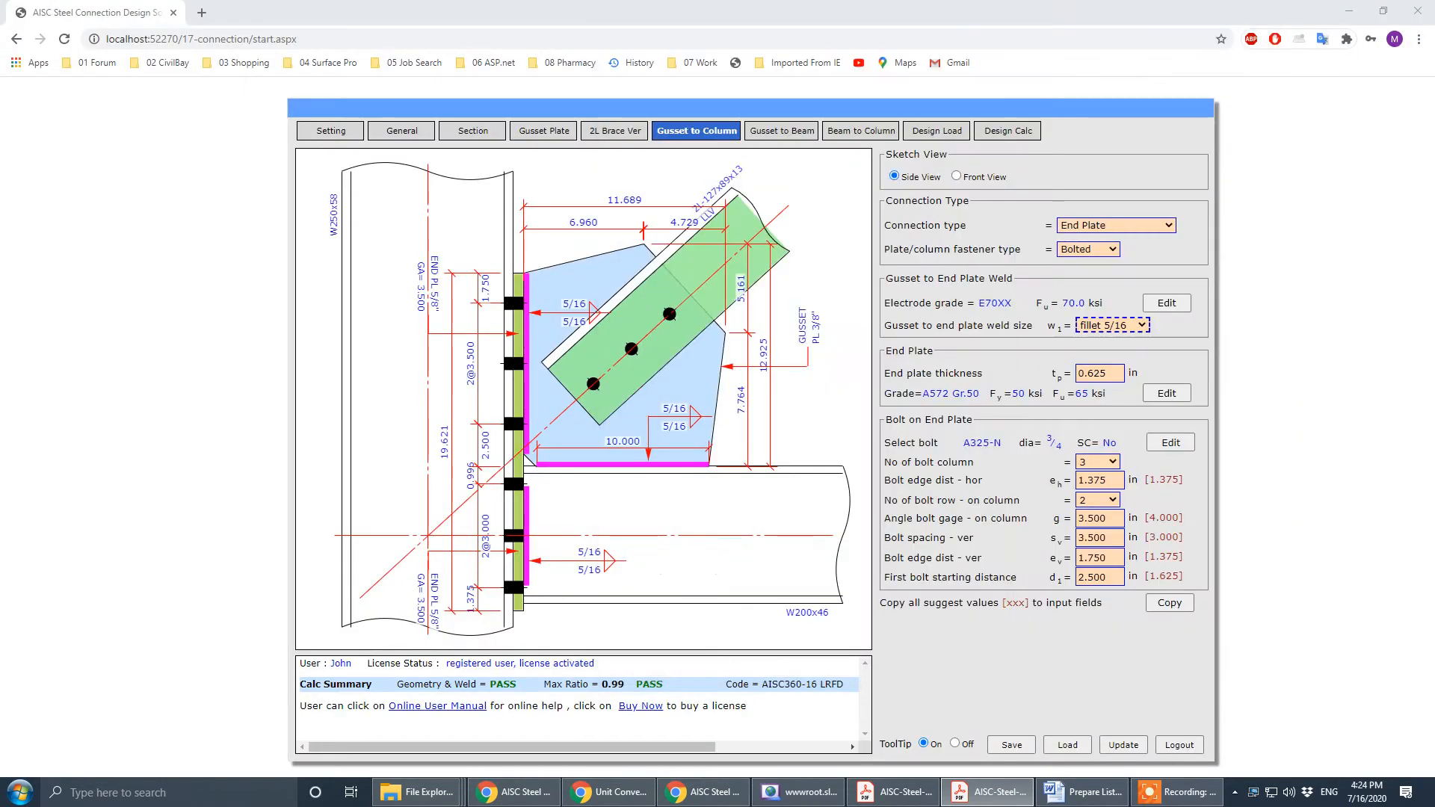
# - Apply the suggested 10.939 in gusset-to-beam weld length and compare the gusset with section A-A in the PDF copy
pyautogui.click(780, 132)
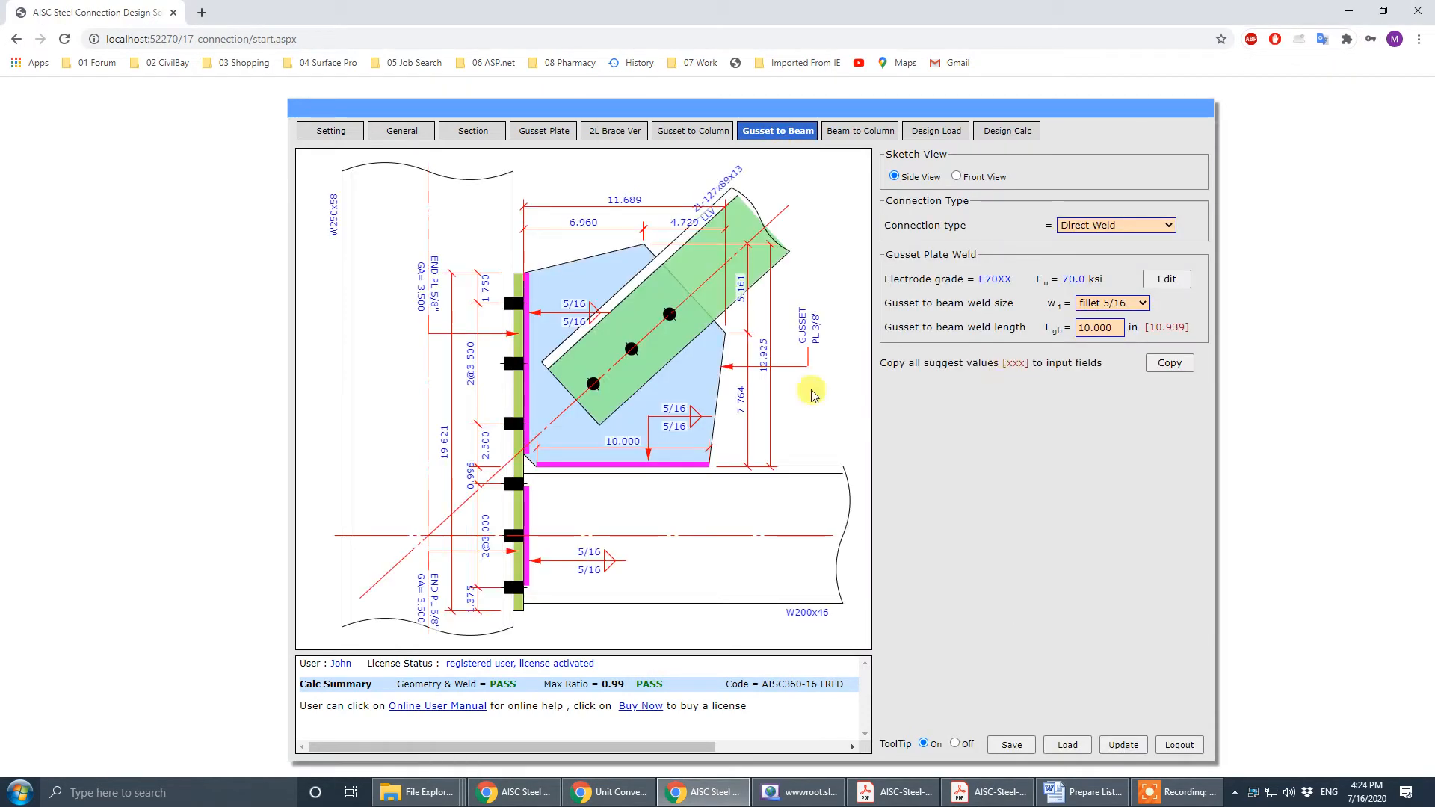
pyautogui.click(1170, 362)
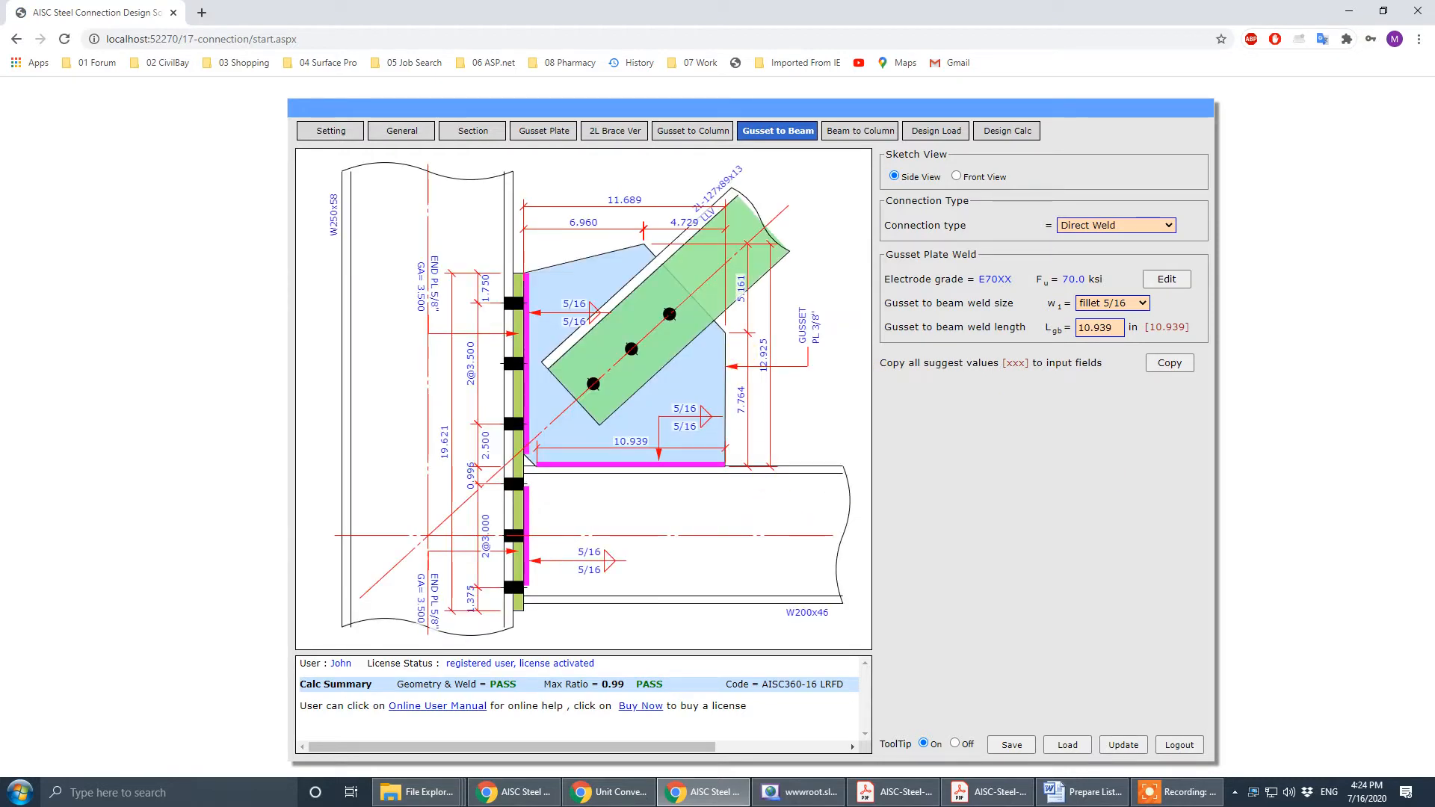
pyautogui.click(987, 793)
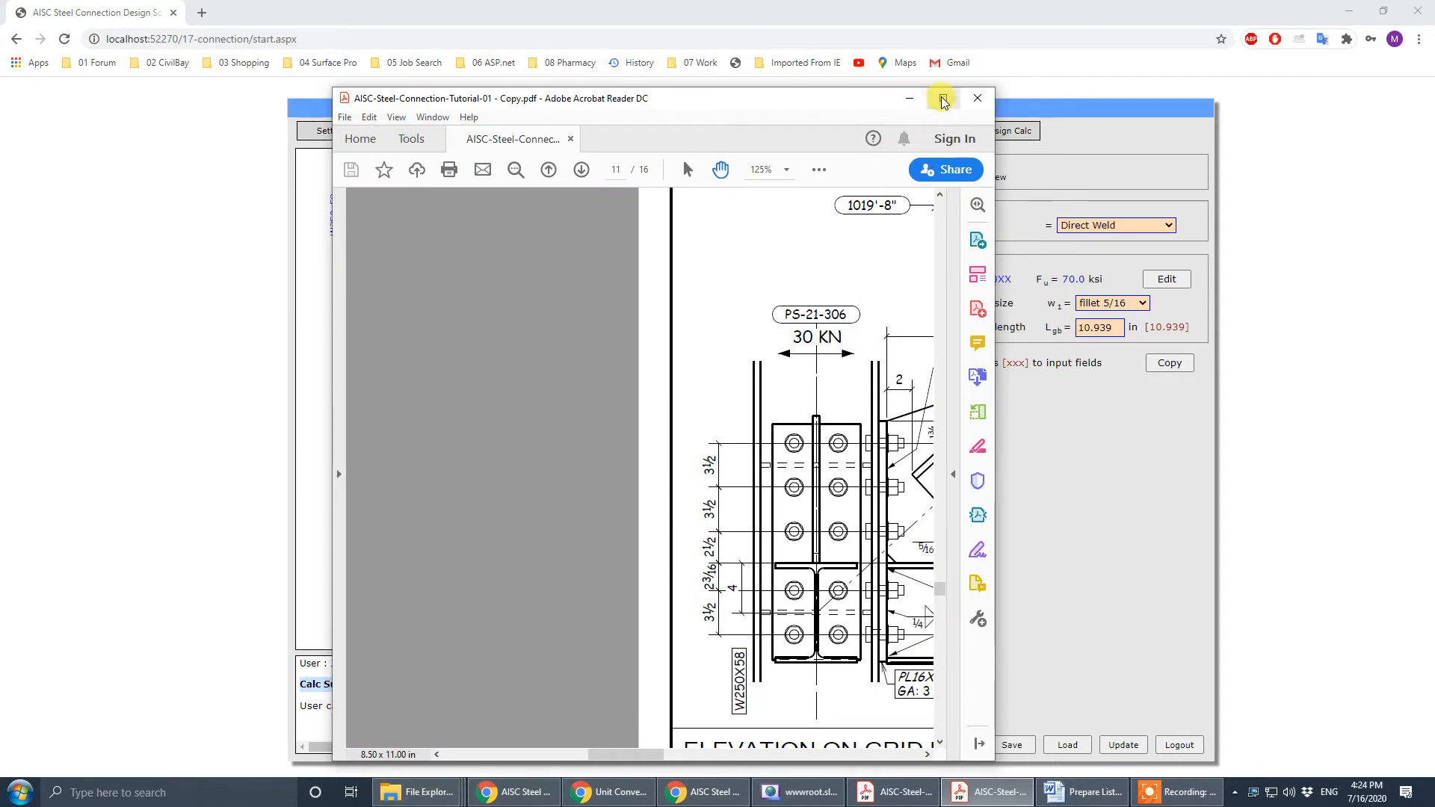
pyautogui.click(943, 99)
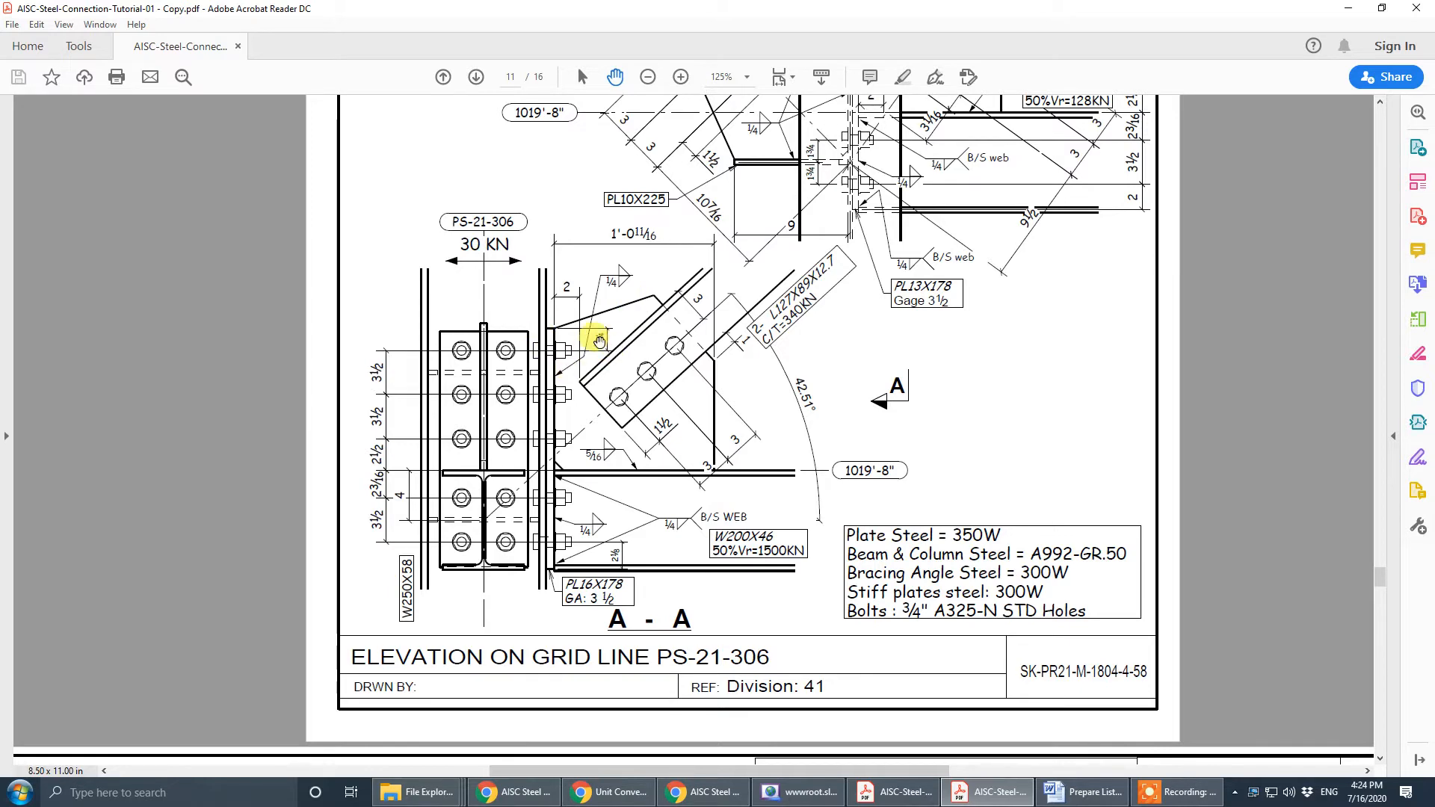
pyautogui.moveTo(999, 10); pyautogui.dragTo(1434, 10)
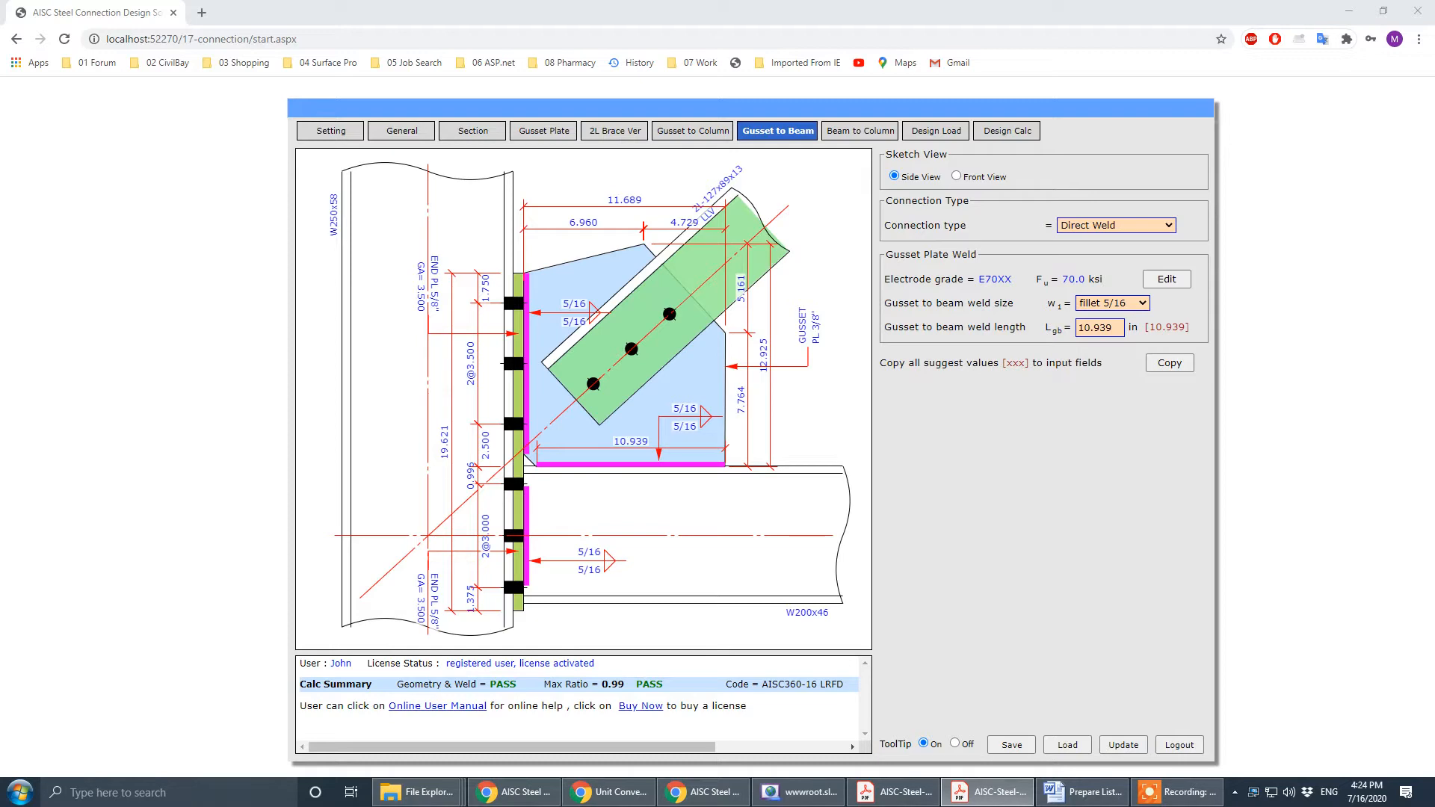
# - Check the beam's bolts in section A-A and set the number of bolt columns on the beam-to-column end plate to 2
pyautogui.moveTo(1434, 112); pyautogui.dragTo(787, 112)
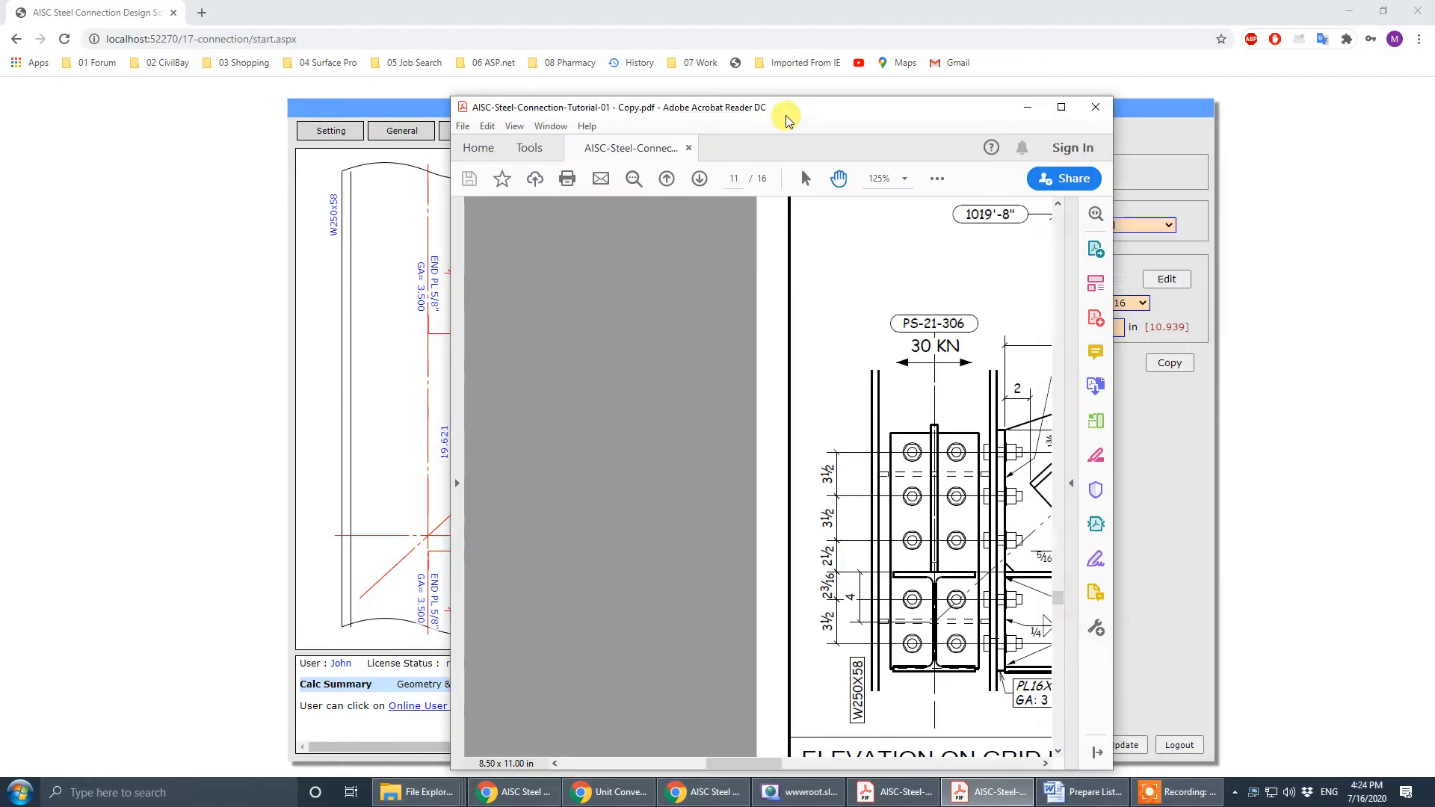
pyautogui.click(1061, 100)
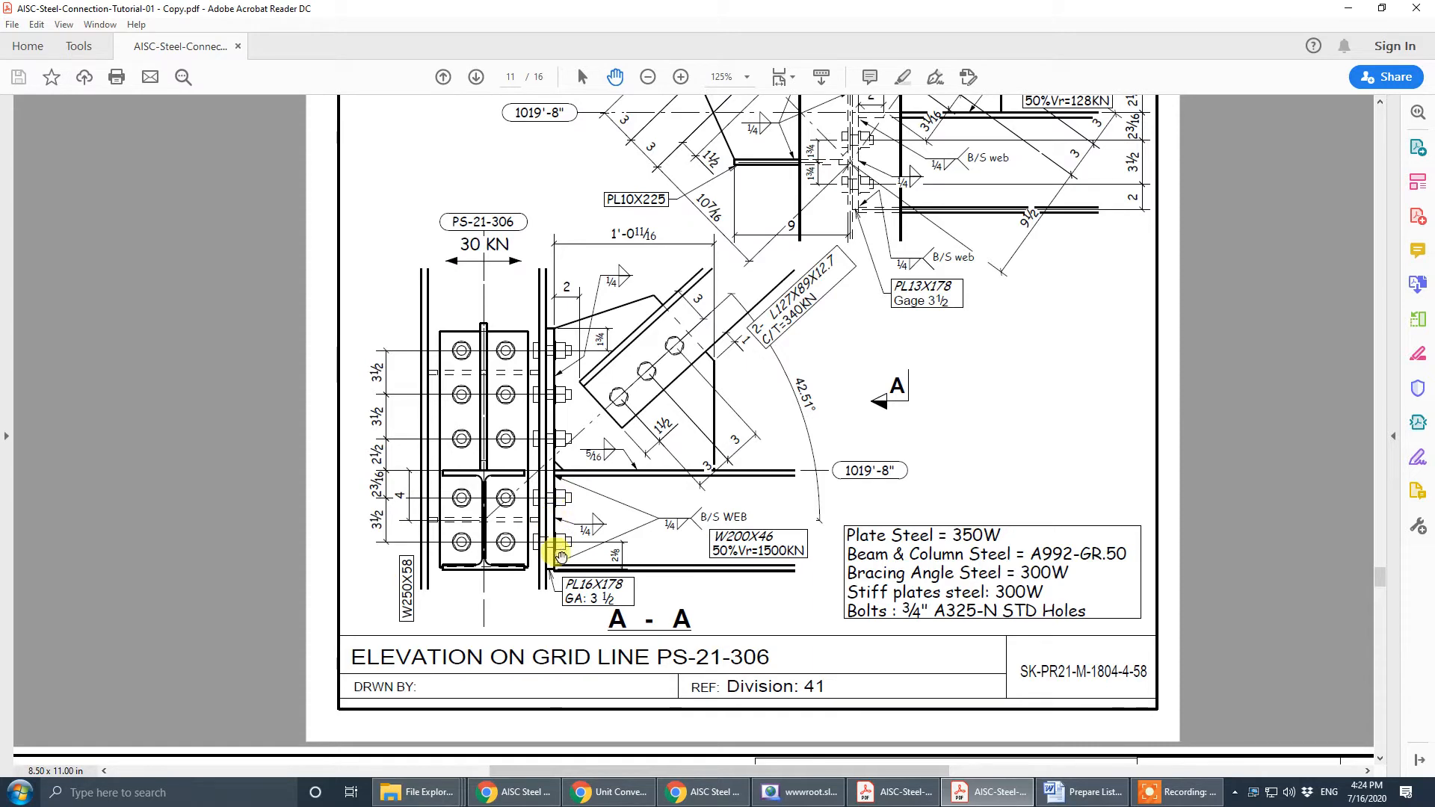
pyautogui.moveTo(903, 9); pyautogui.dragTo(1434, 191)
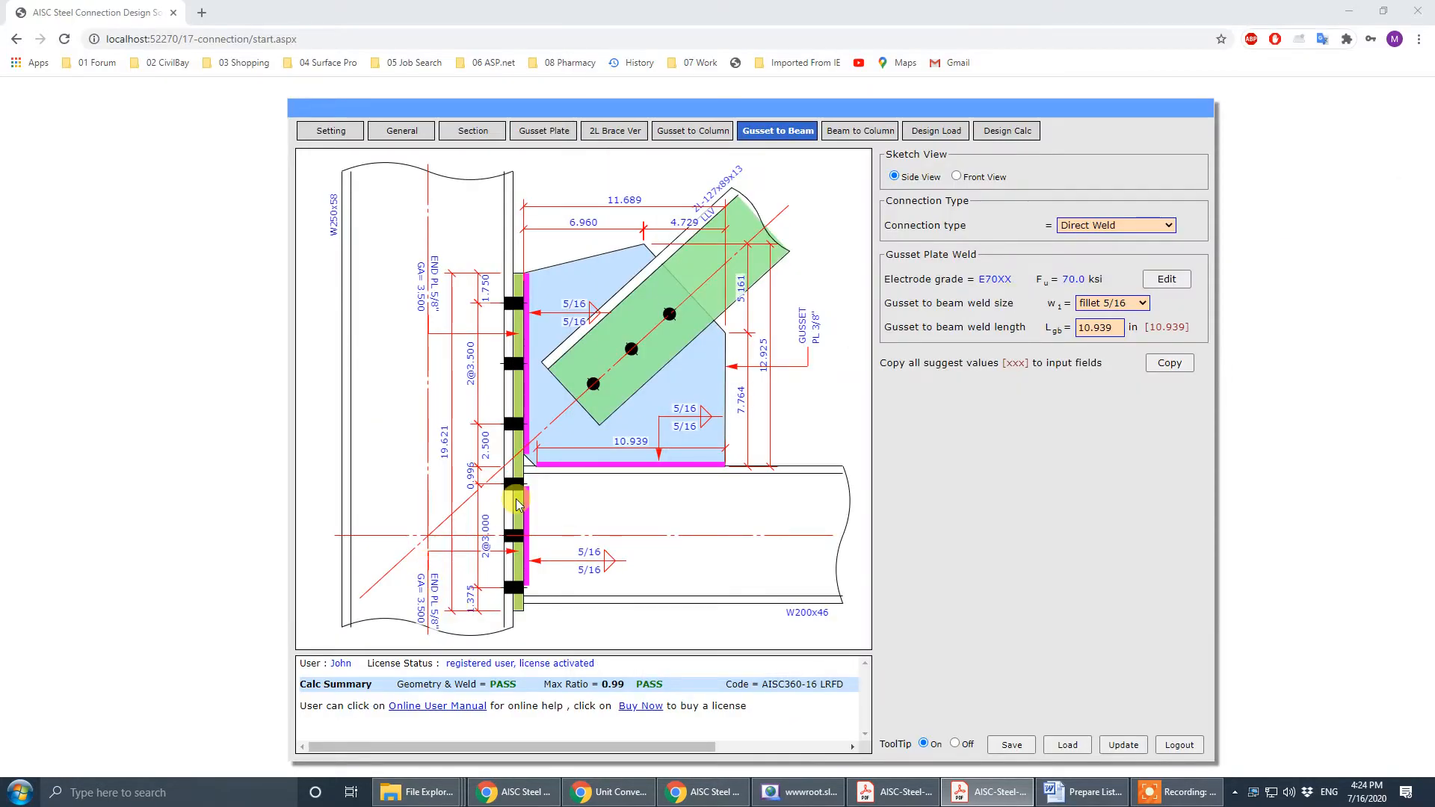
pyautogui.click(840, 138)
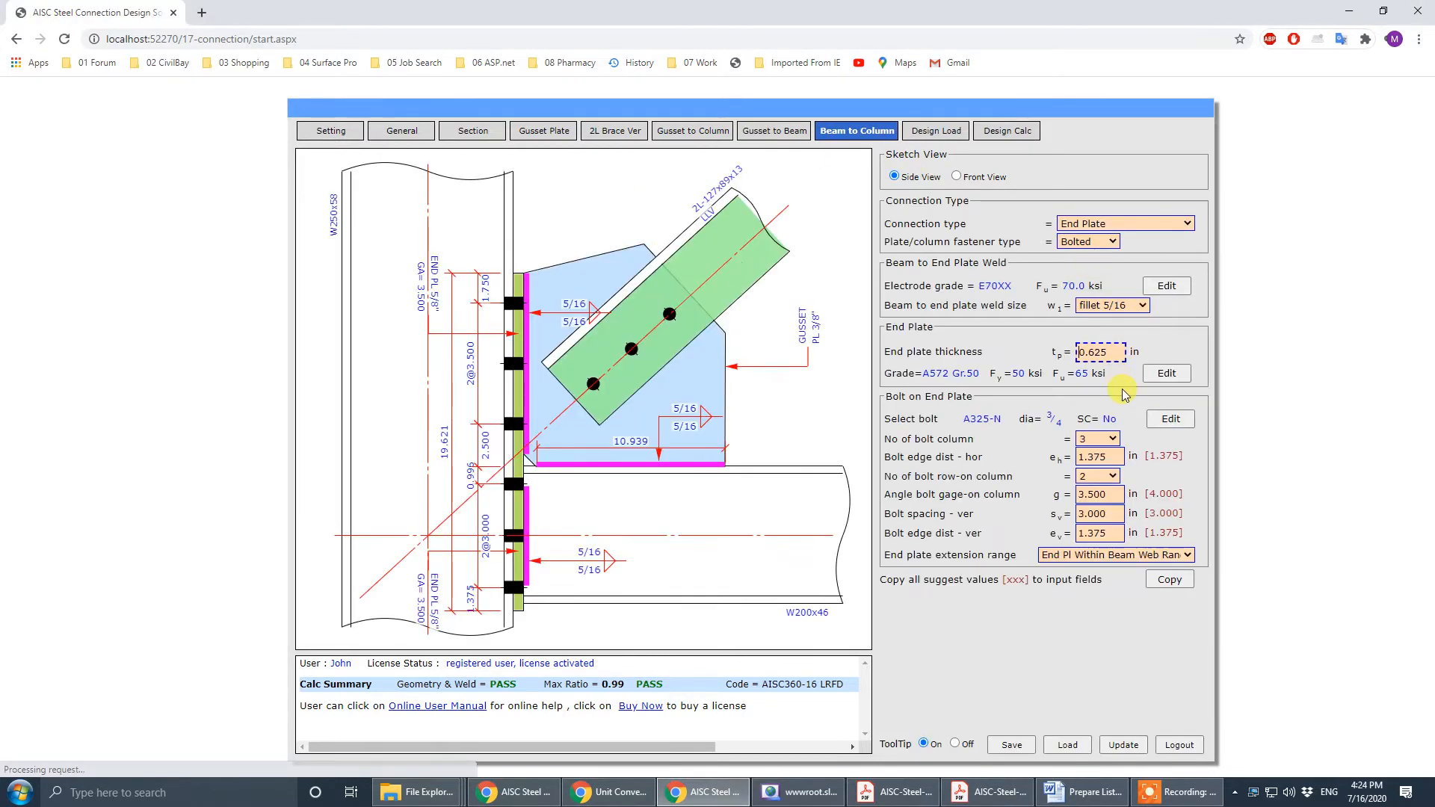
pyautogui.click(1115, 440)
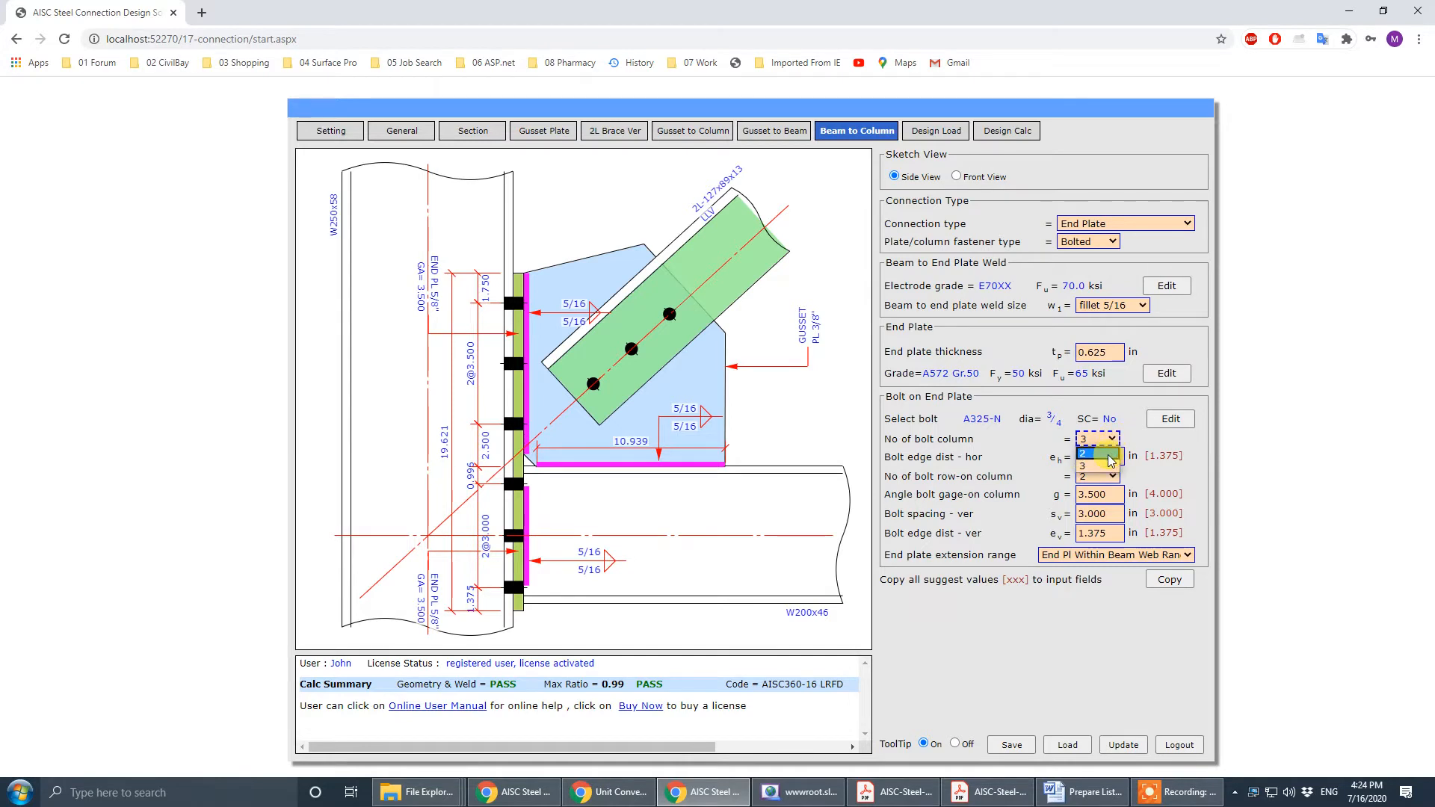
pyautogui.click(1108, 454)
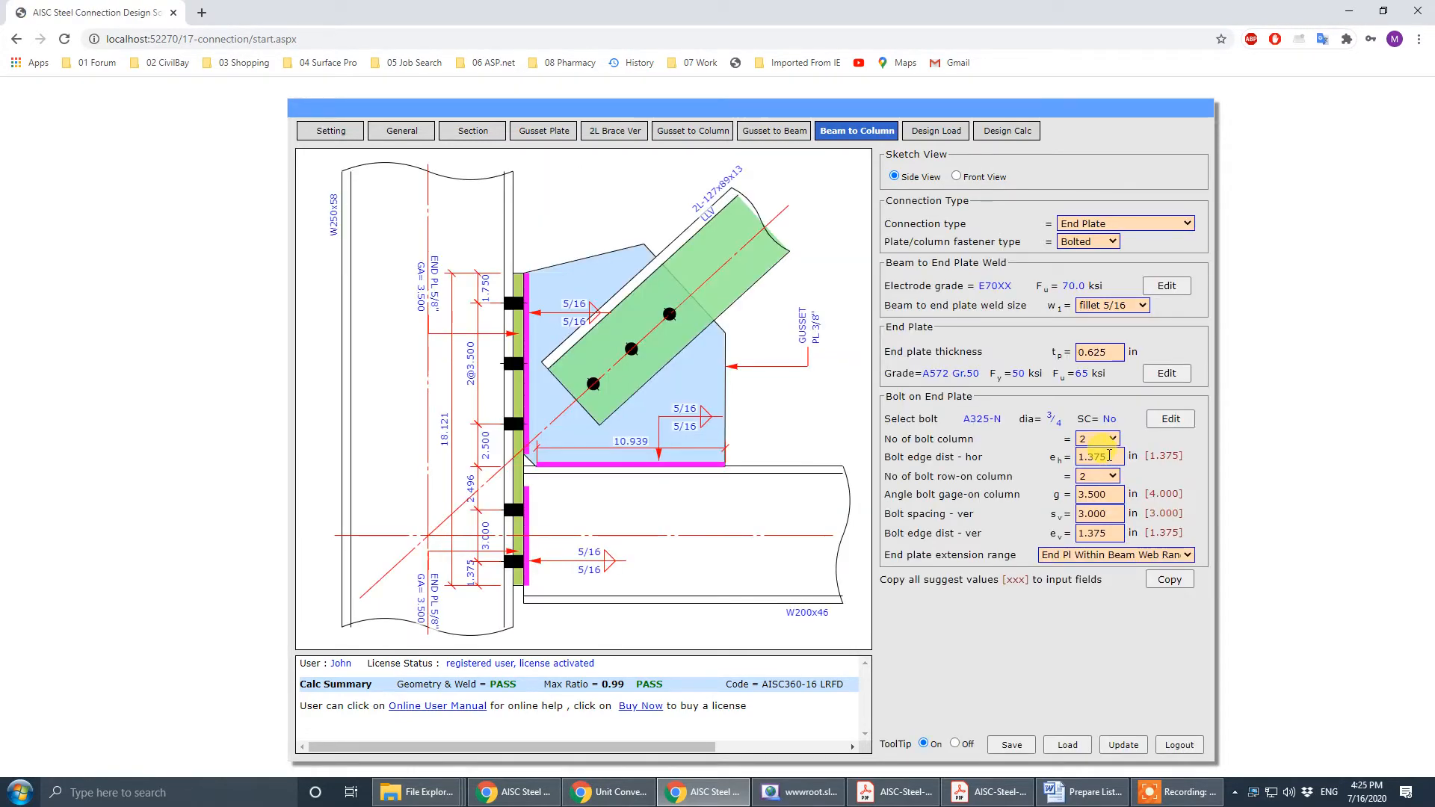
# - Examine the beam end plate's bolt layout and plate size in section A-A of the PDF copy for the beam-to-column inputs
pyautogui.click(1110, 455)
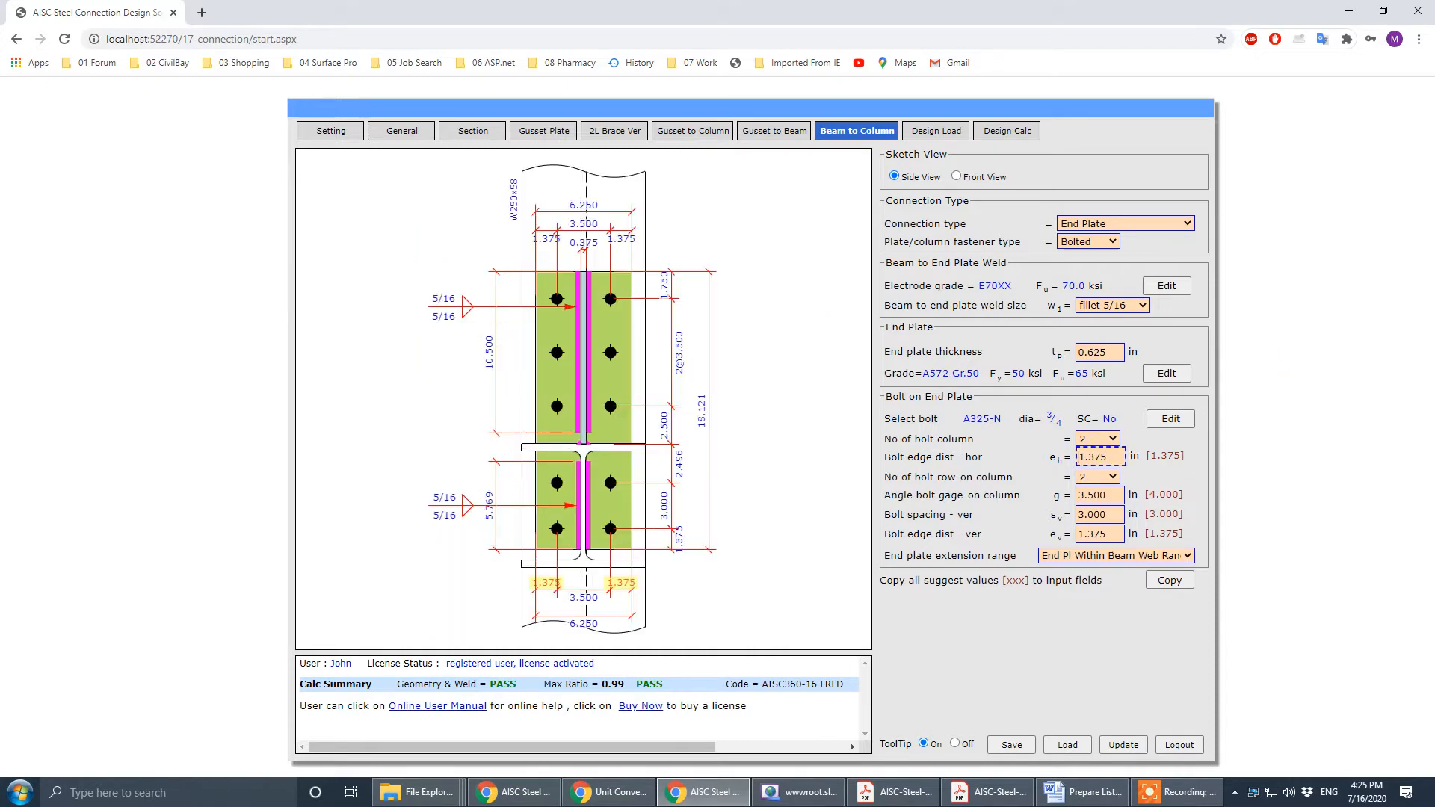
pyautogui.click(997, 792)
pyautogui.click(935, 192)
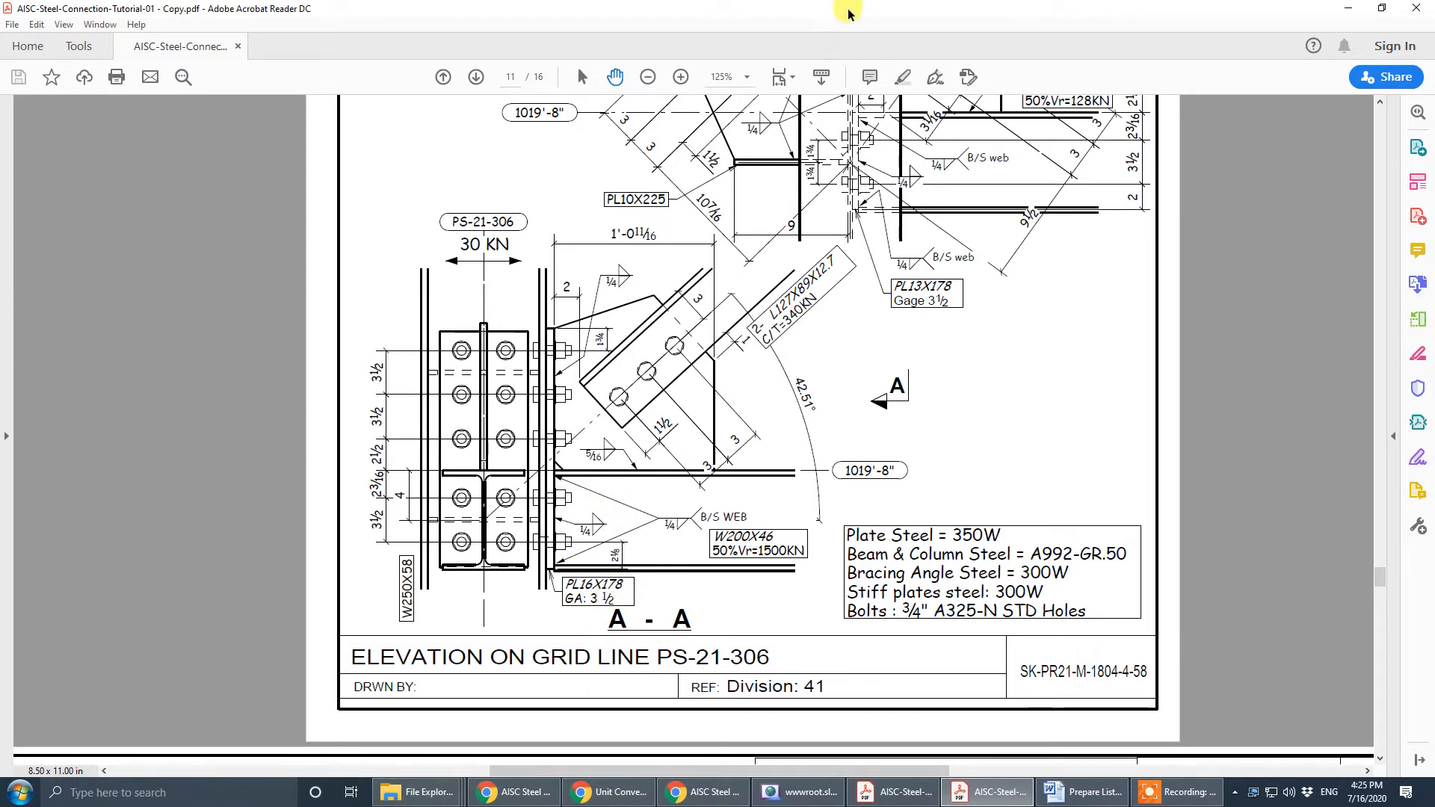
pyautogui.moveTo(881, 8); pyautogui.dragTo(1434, 105)
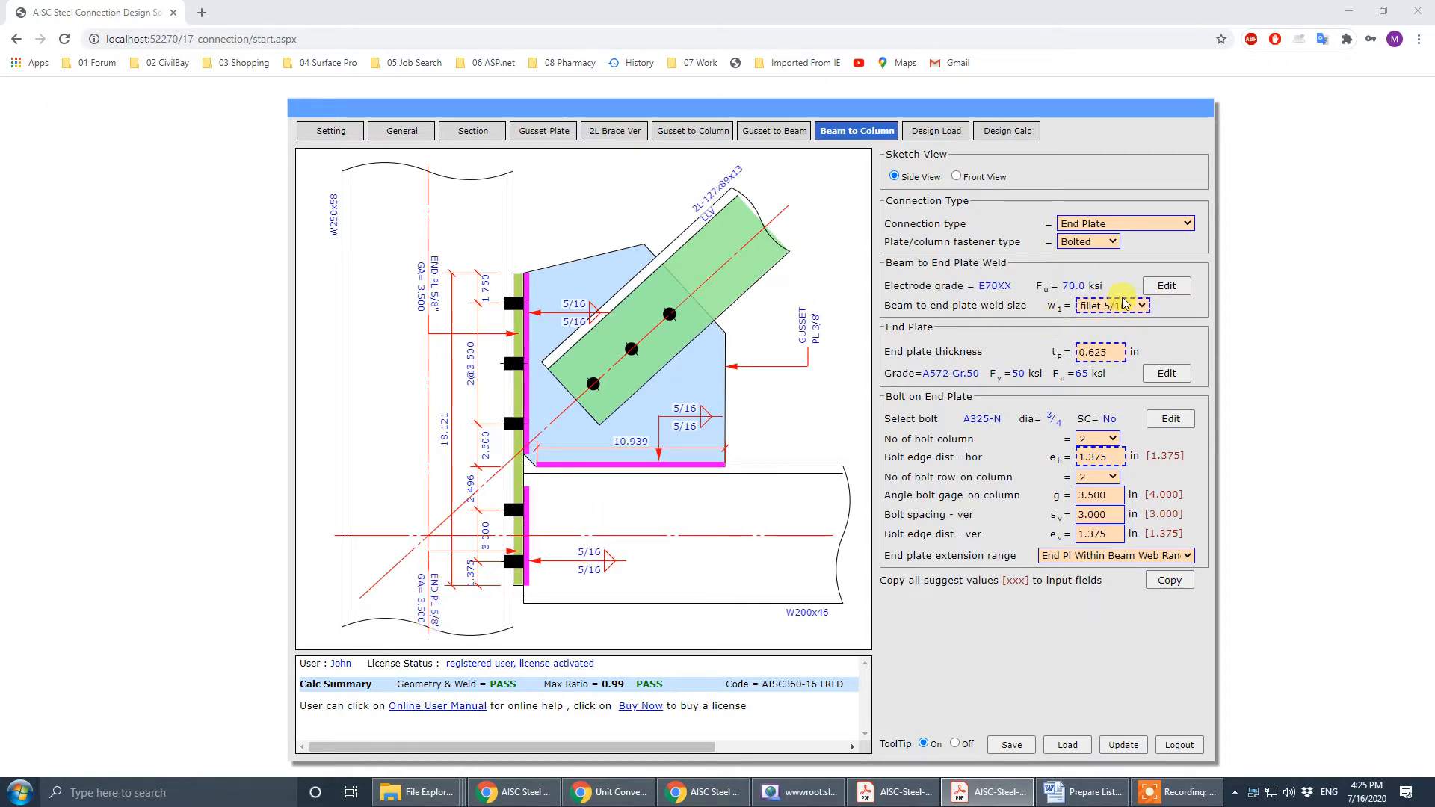
pyautogui.click(1068, 314)
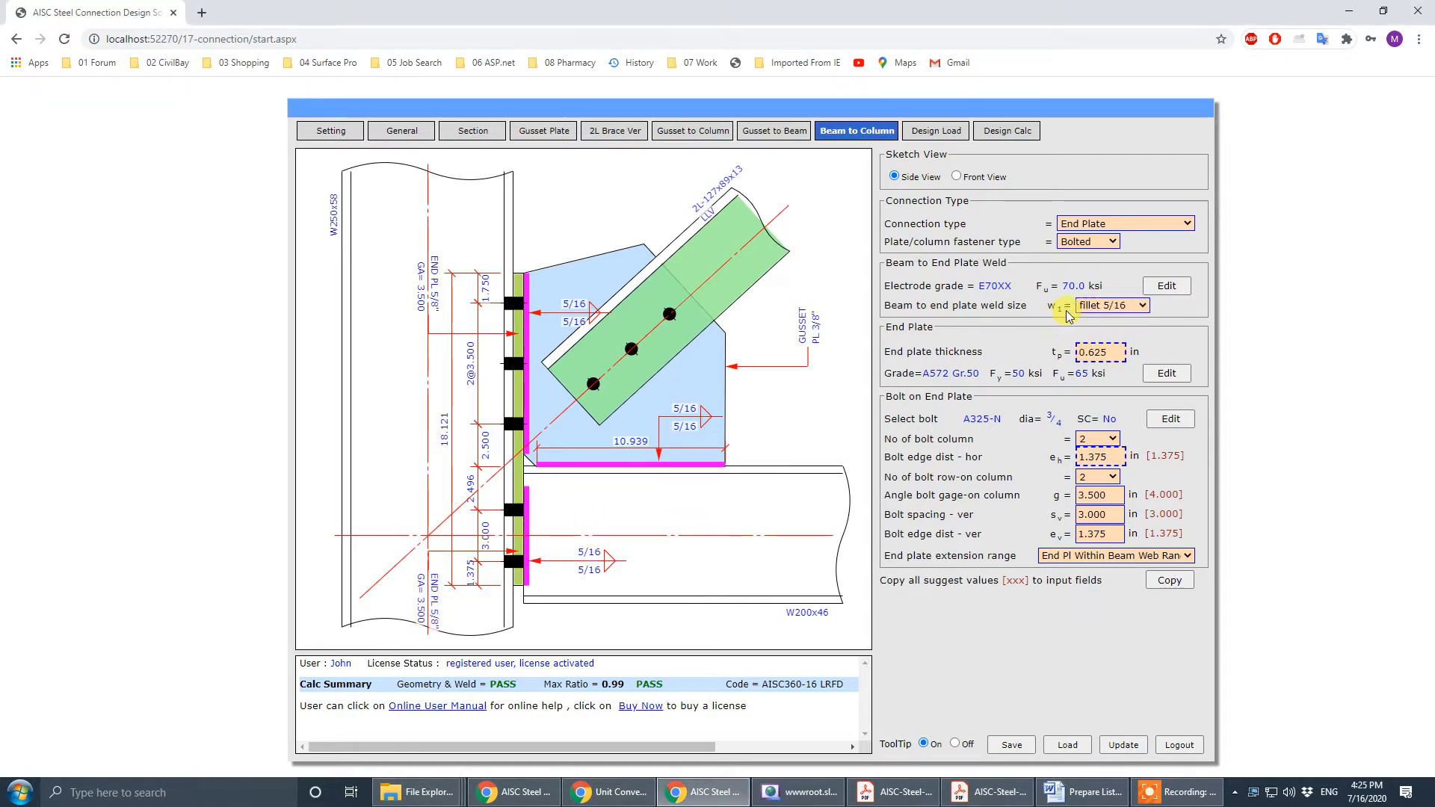
# - Set the beam-to-end-plate and gusset-to-end-plate weld sizes to fillet 1/4 and update the connection sketch
pyautogui.click(1119, 308)
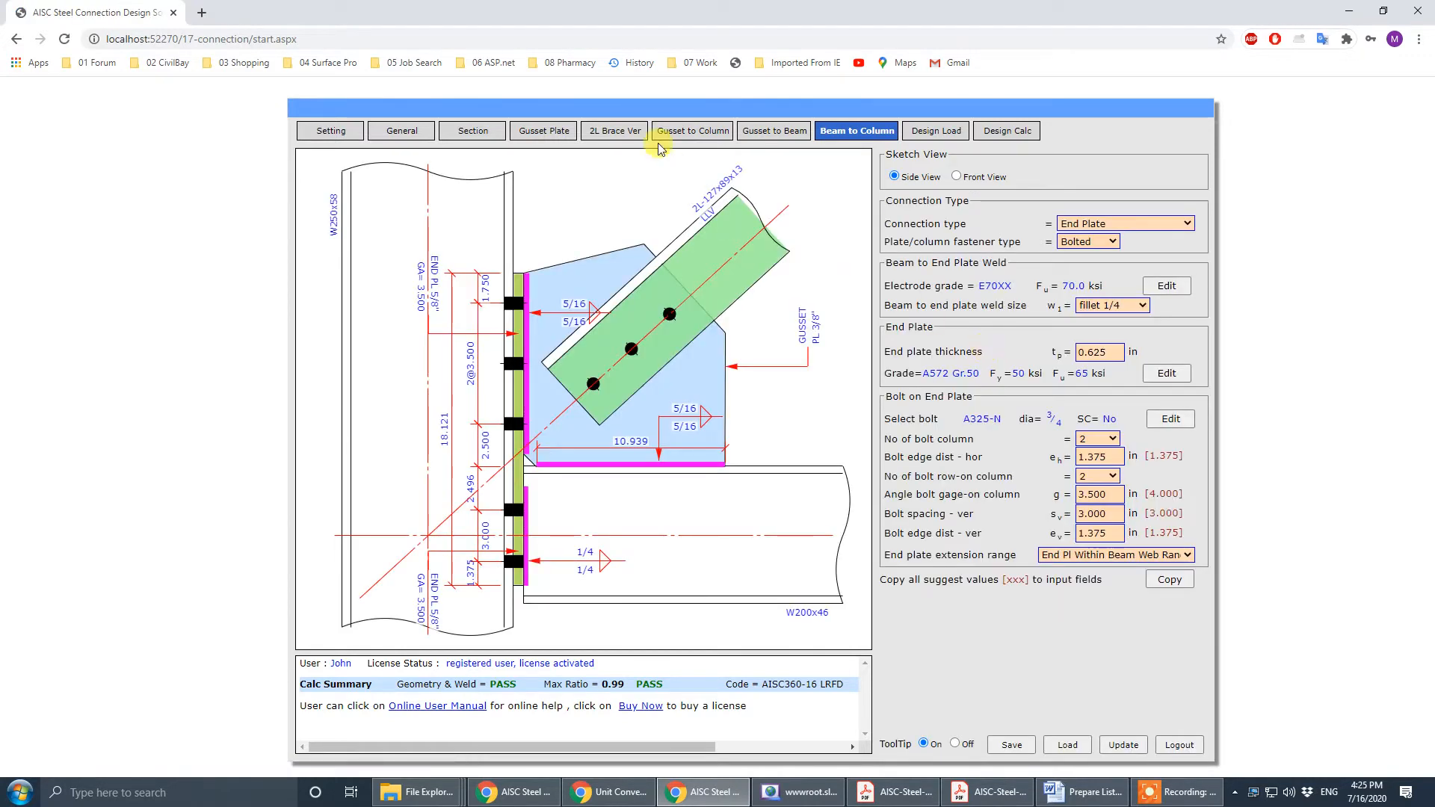
pyautogui.click(675, 133)
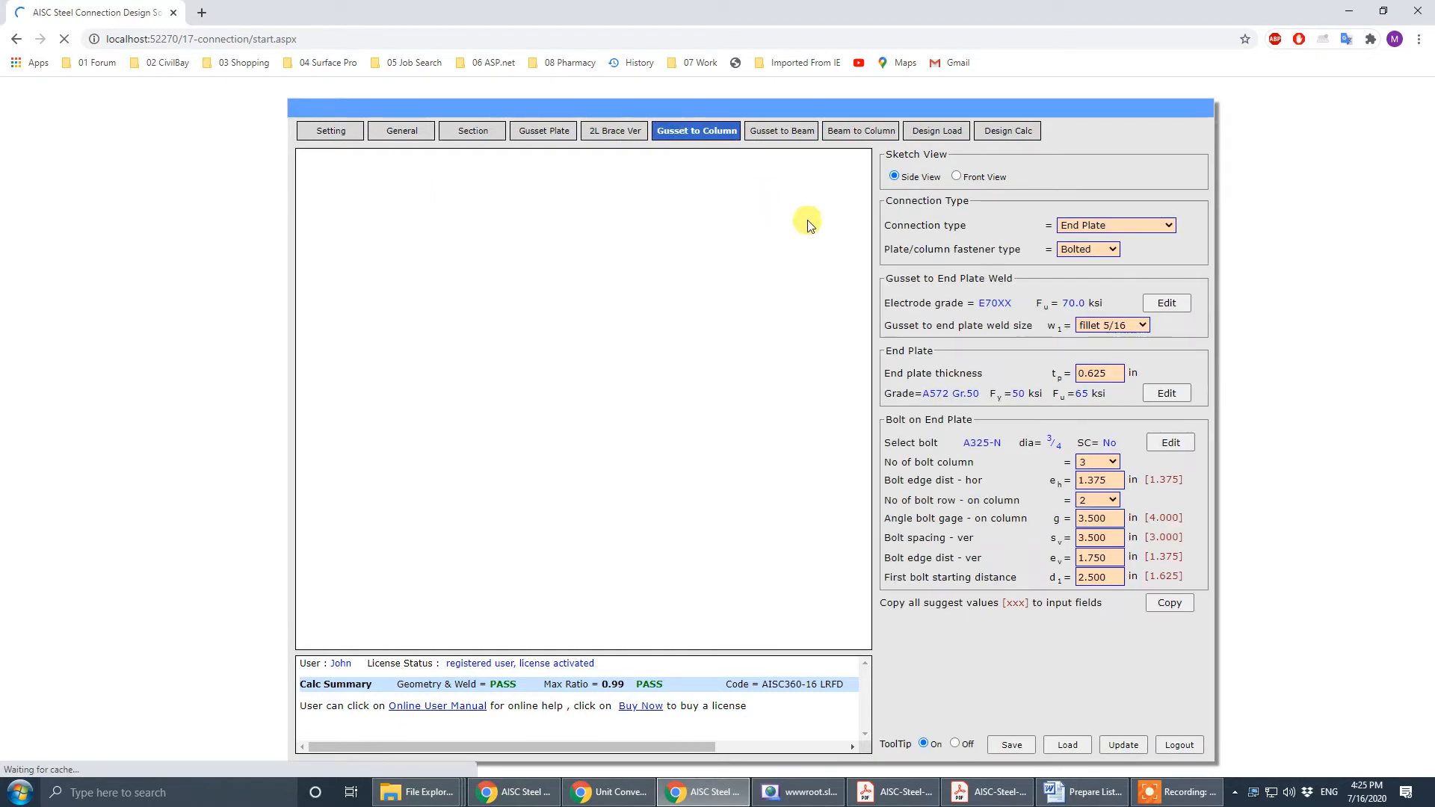
pyautogui.click(1144, 325)
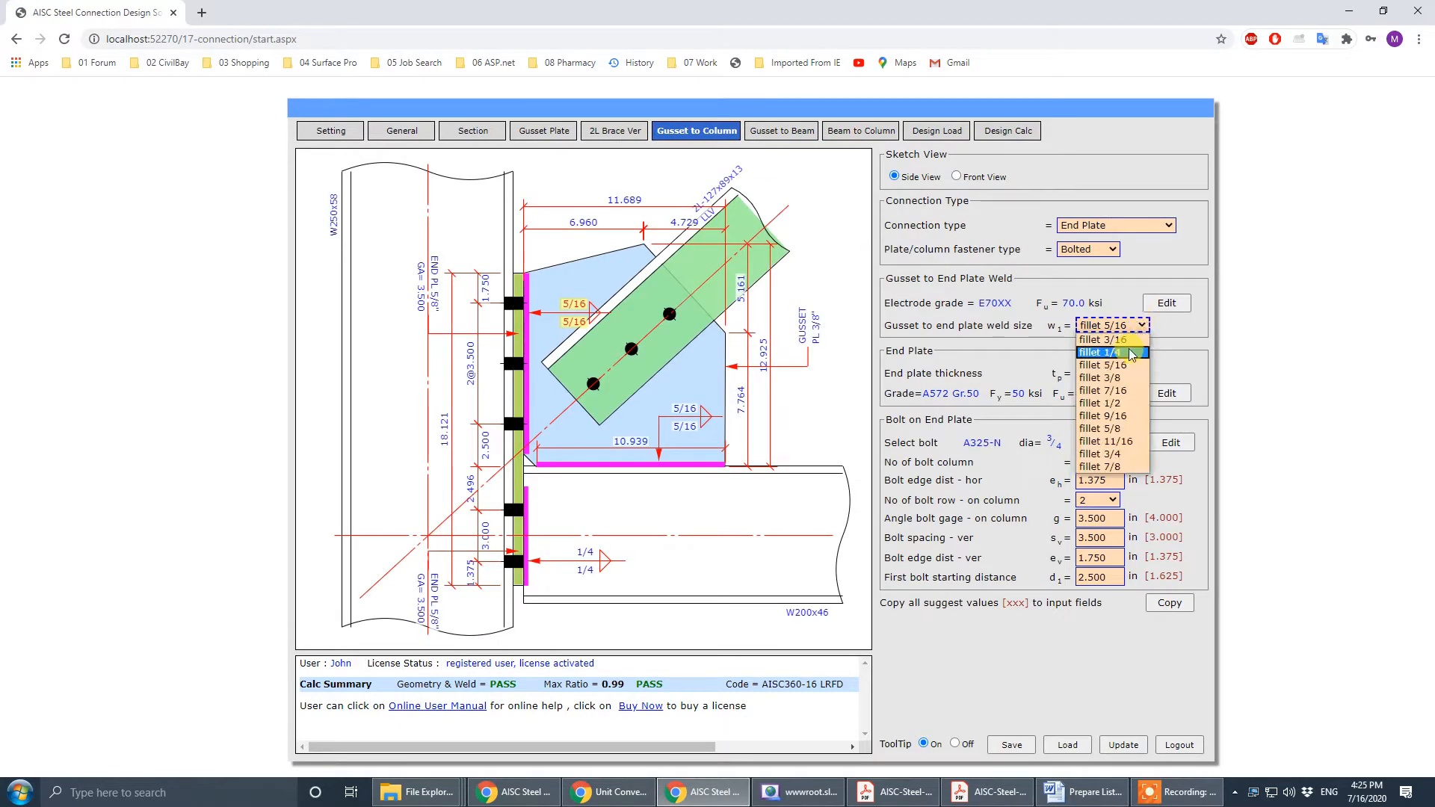
pyautogui.click(1133, 356)
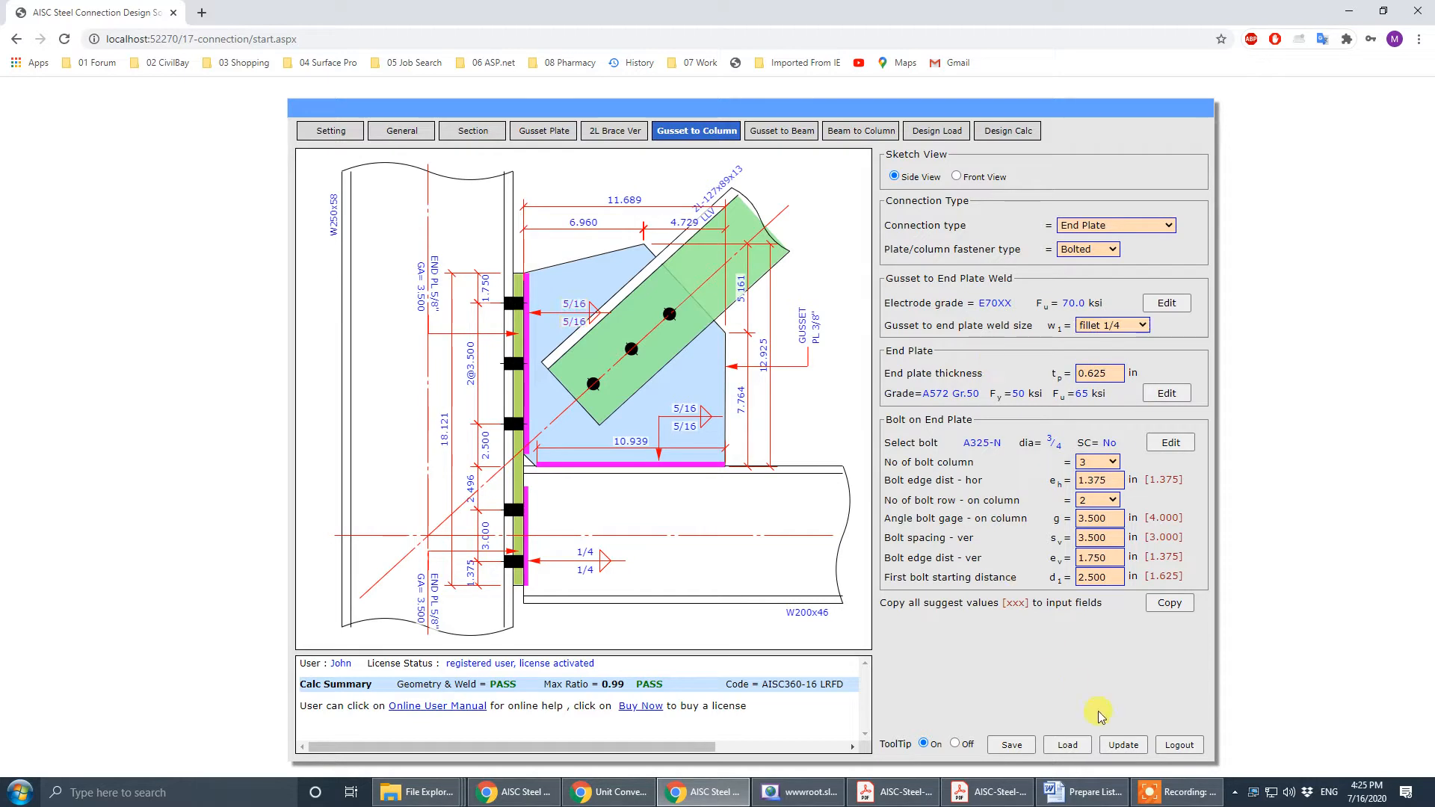
pyautogui.click(1122, 745)
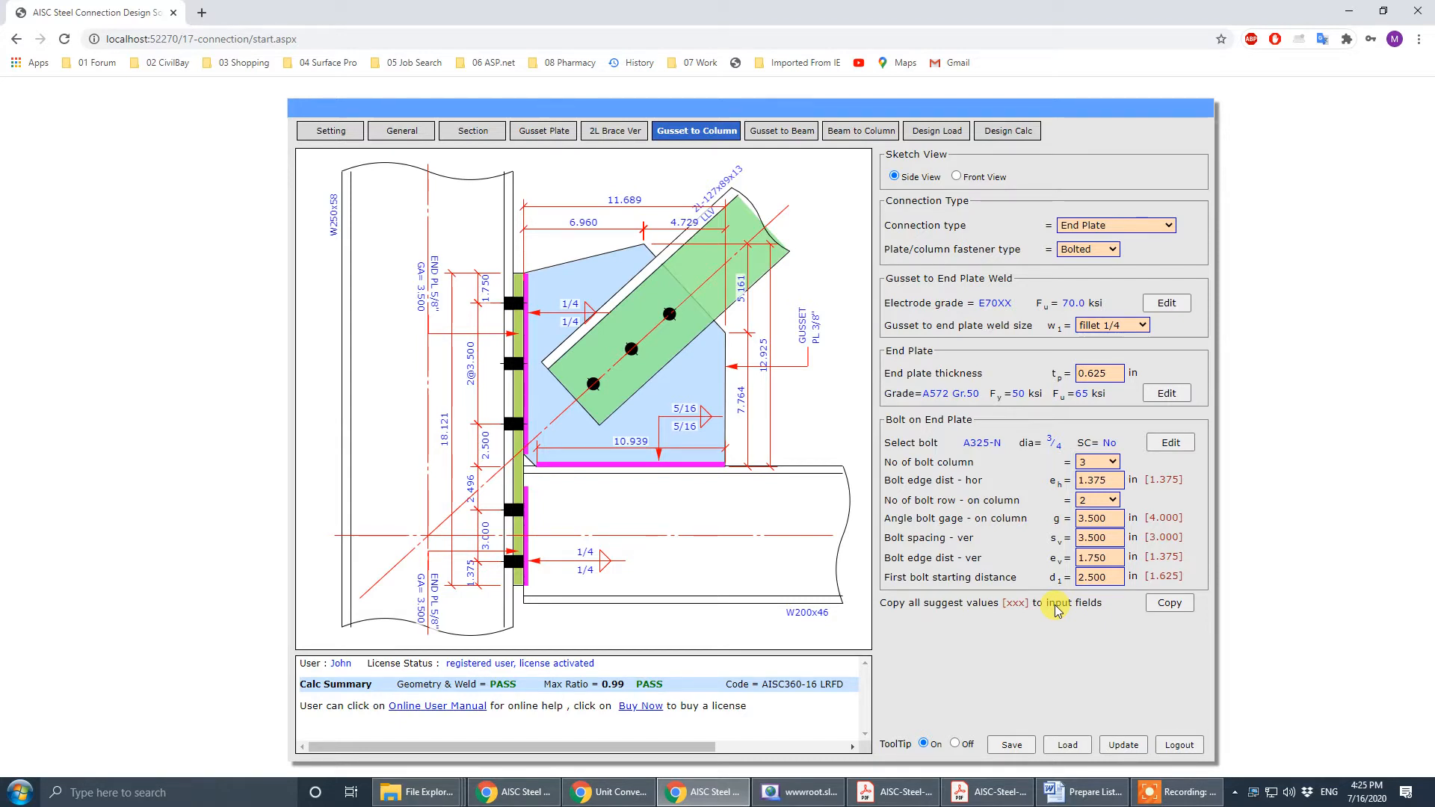
# - Check the gusset's vertical bolt spacing and the brace force against section A-A in the PDF copy
pyautogui.click(1079, 537)
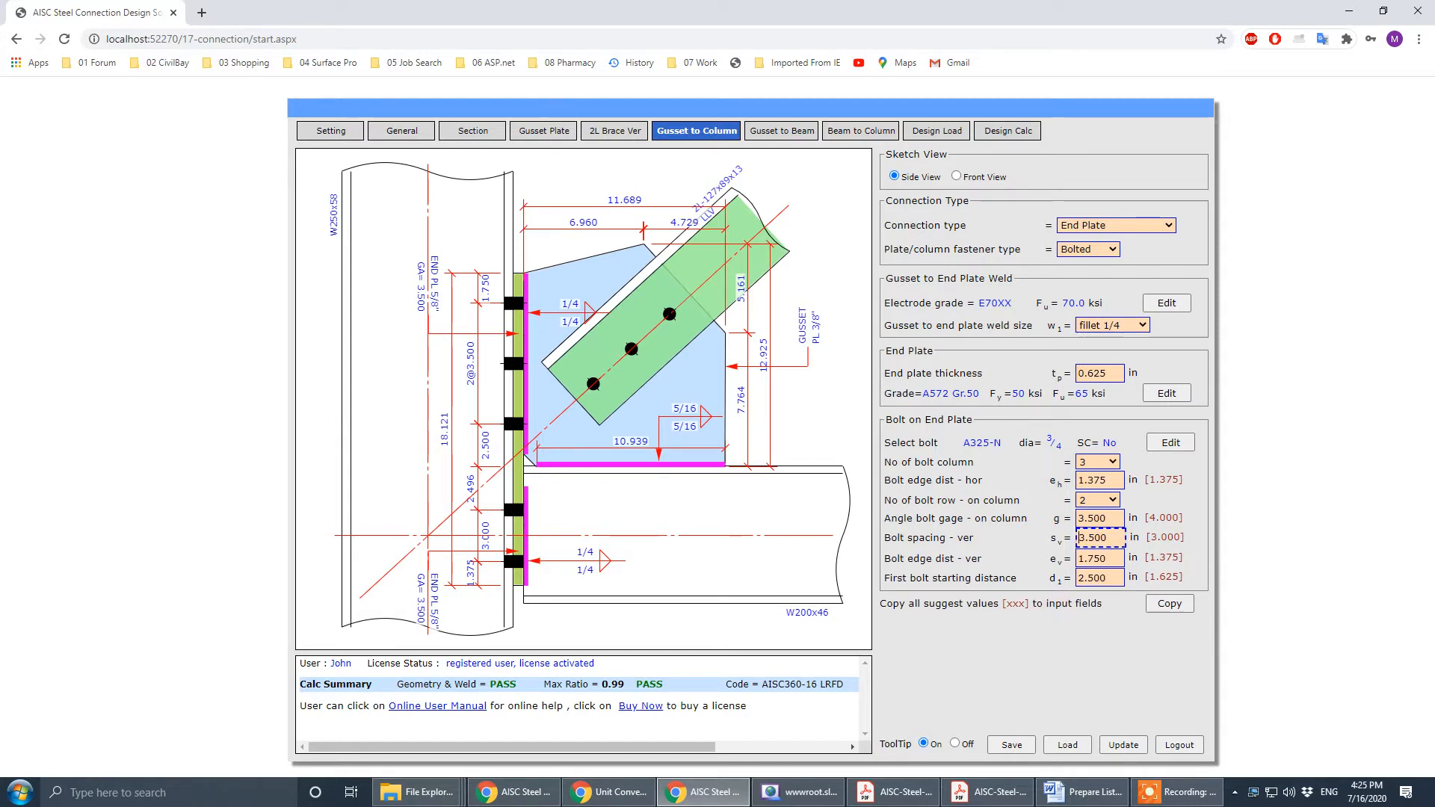
pyautogui.hotkey('alt', 'Tab')
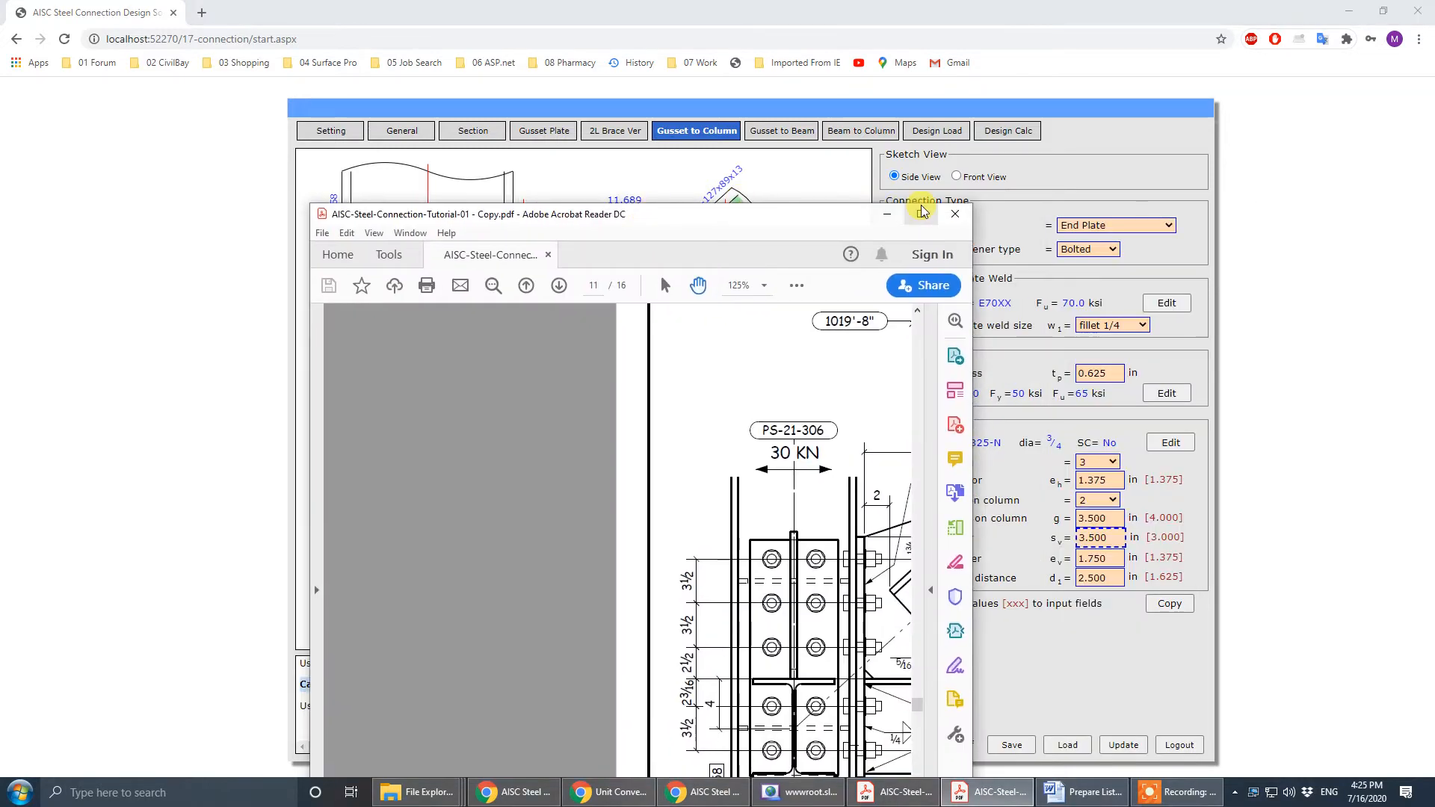
pyautogui.click(922, 214)
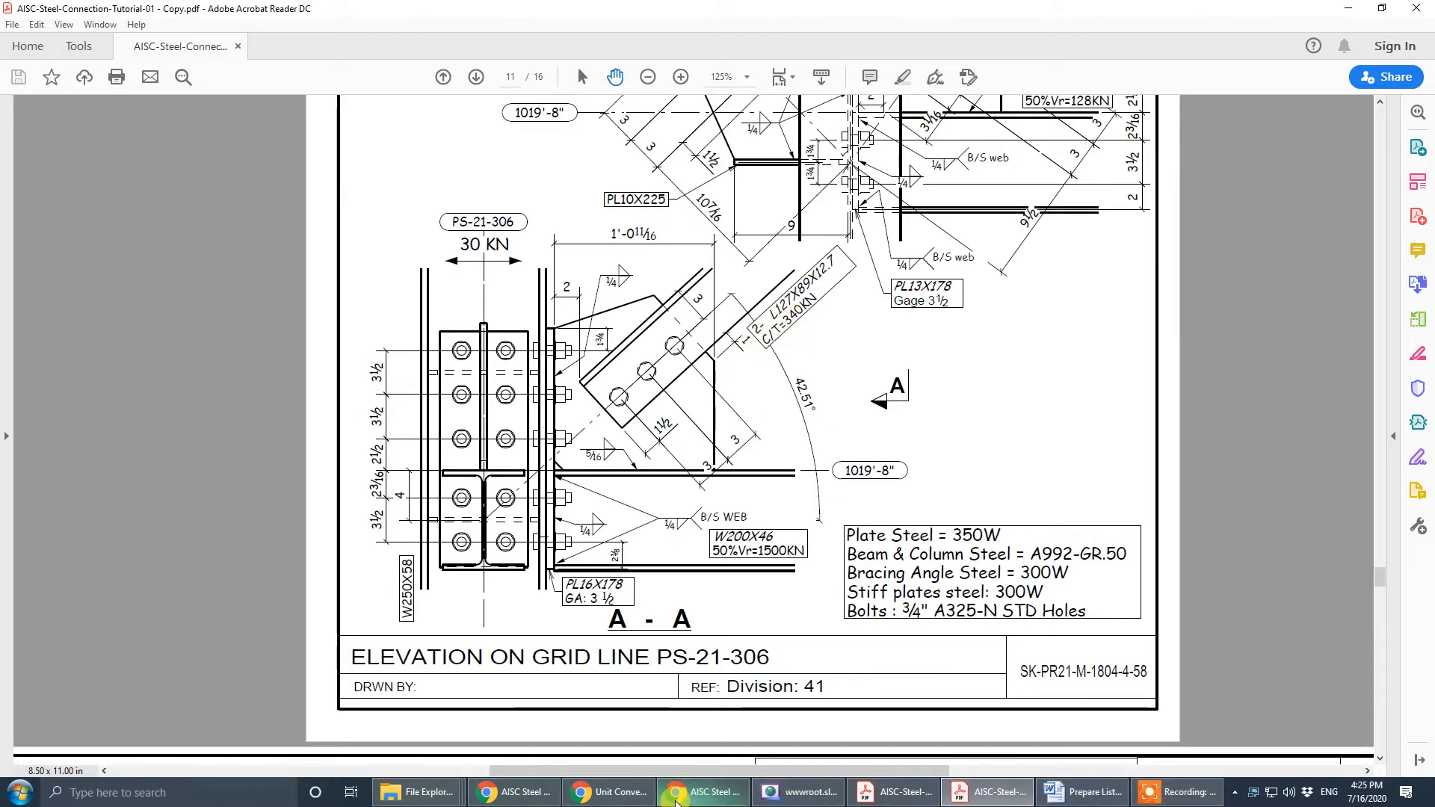
# - Convert the brace force of 340 kN to kips on the Unit Conversion page
pyautogui.click(609, 792)
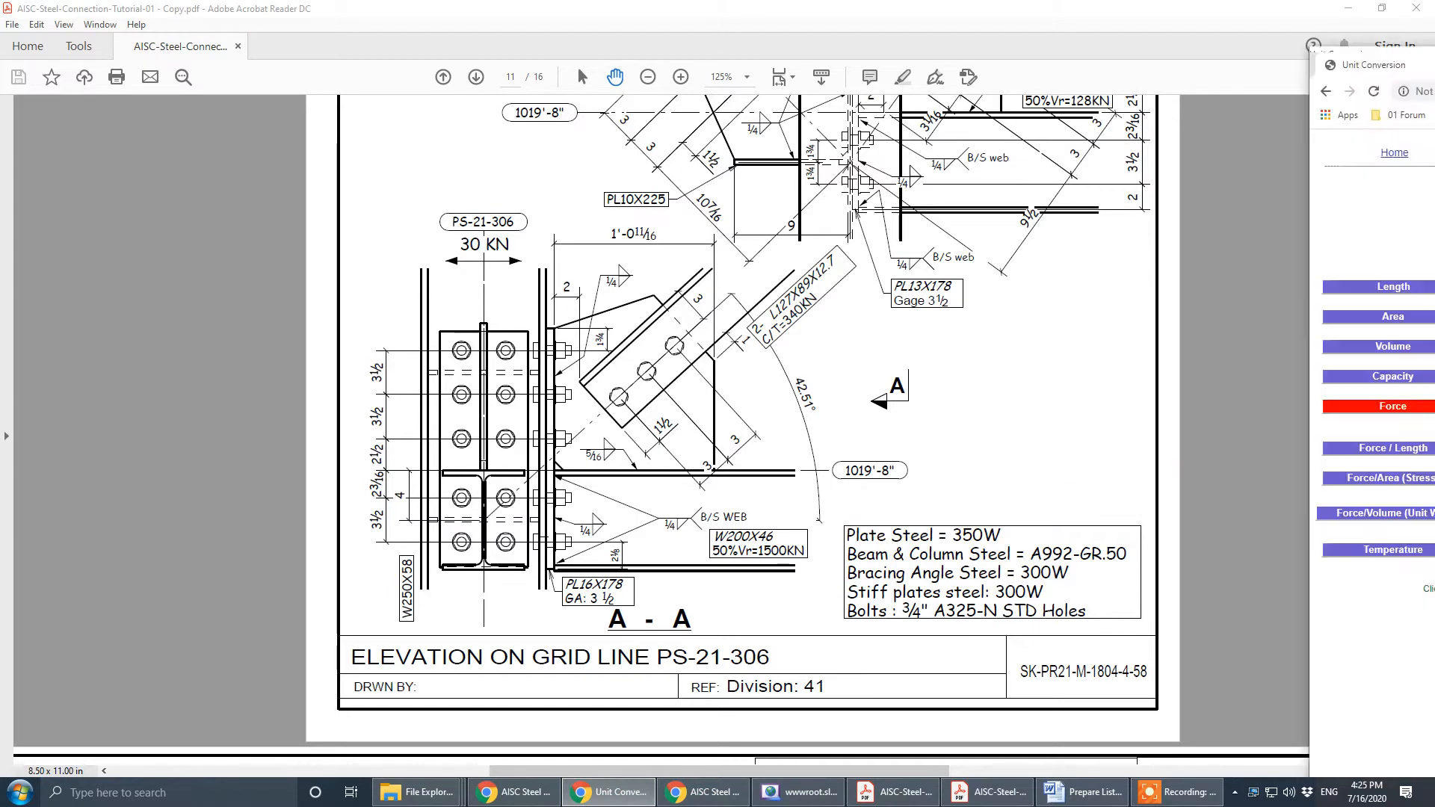
pyautogui.click(329, 601)
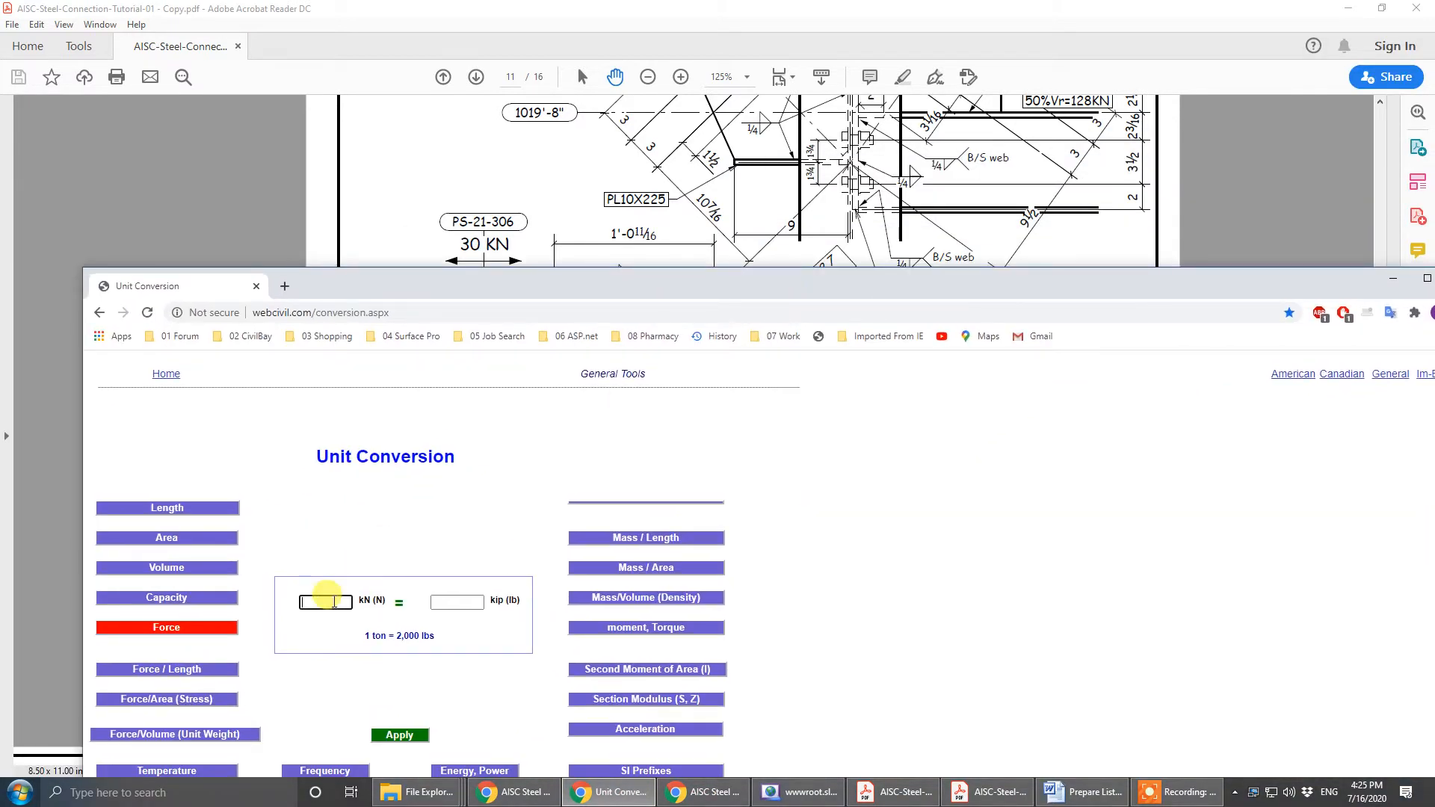
pyautogui.click(341, 644)
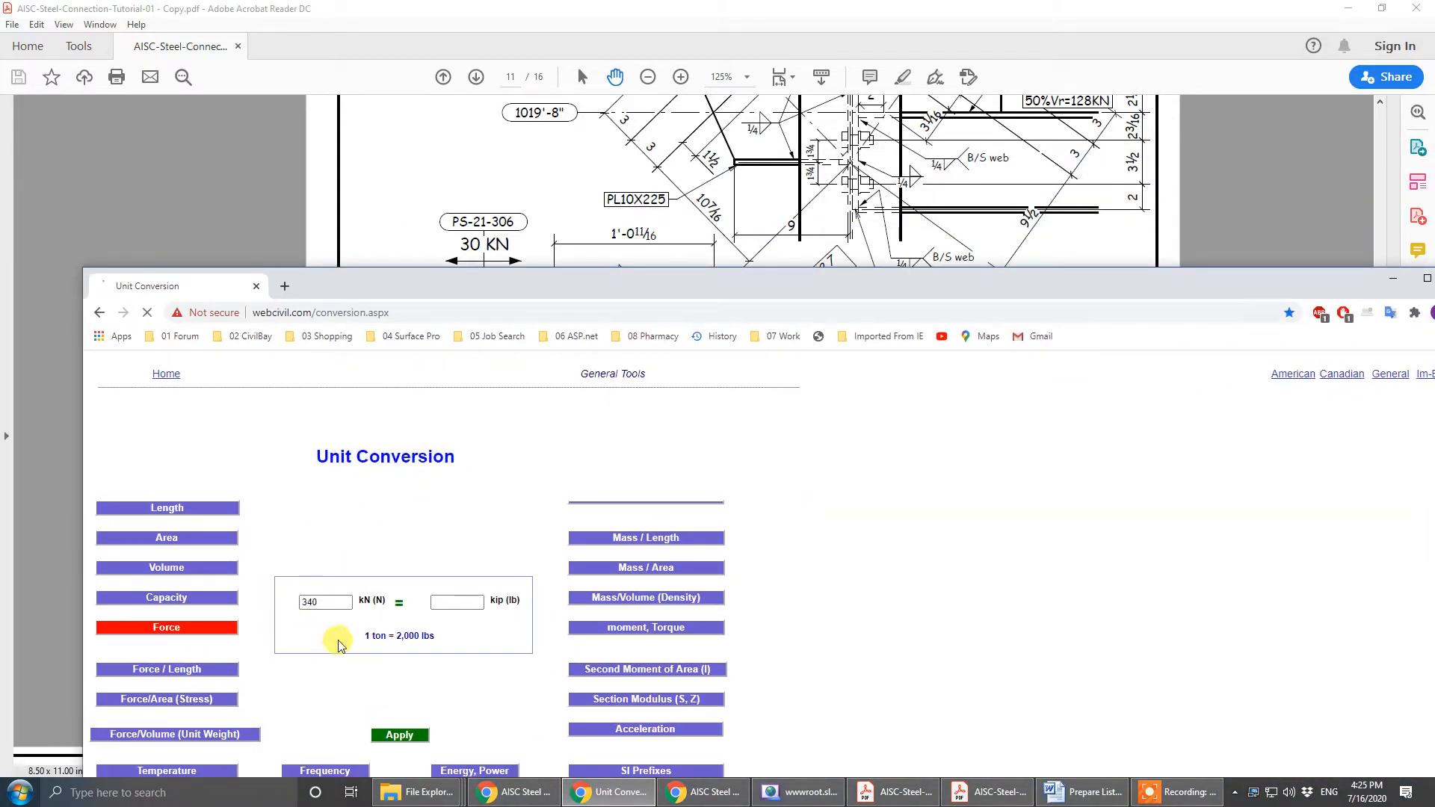
pyautogui.moveTo(458, 605); pyautogui.dragTo(390, 598)
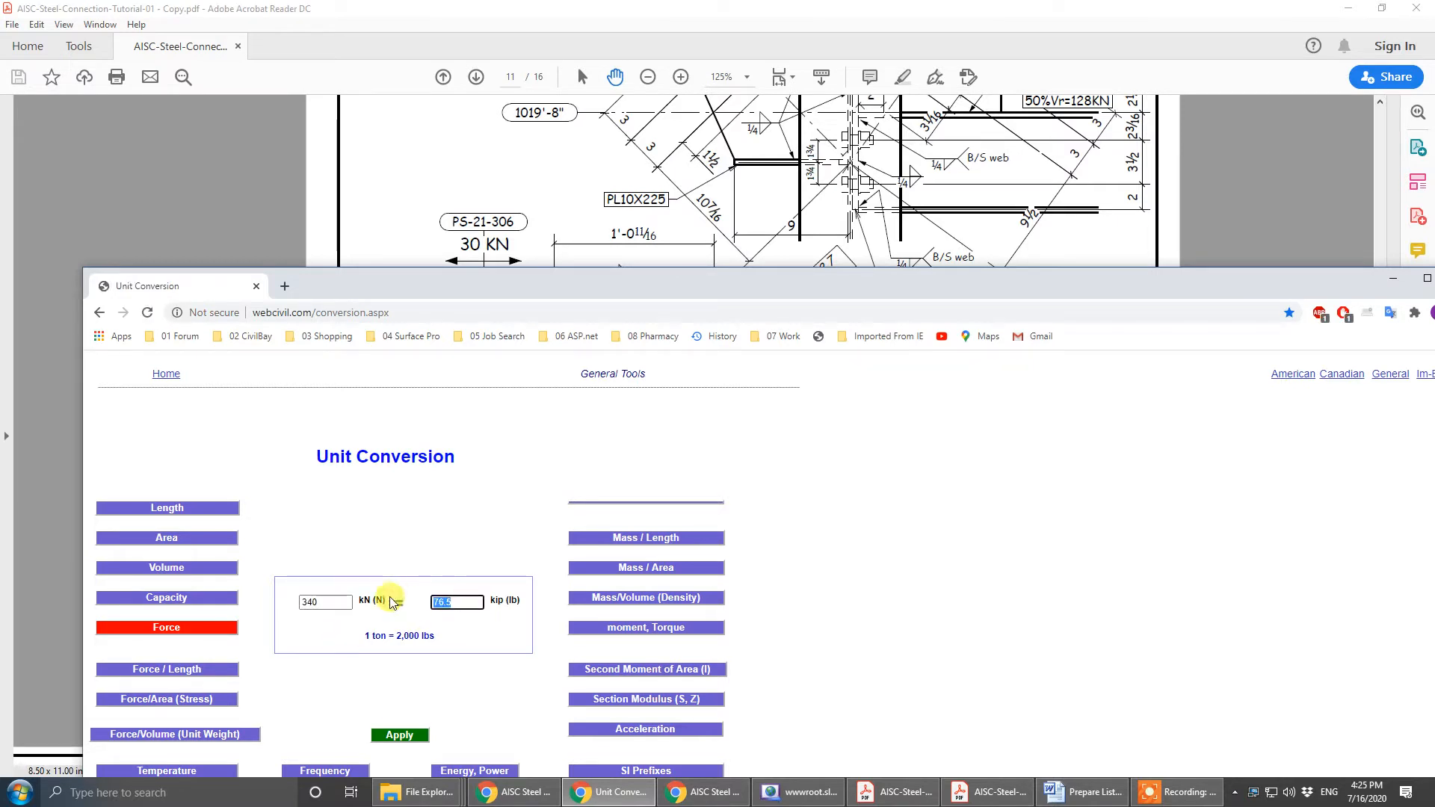
pyautogui.click(471, 636)
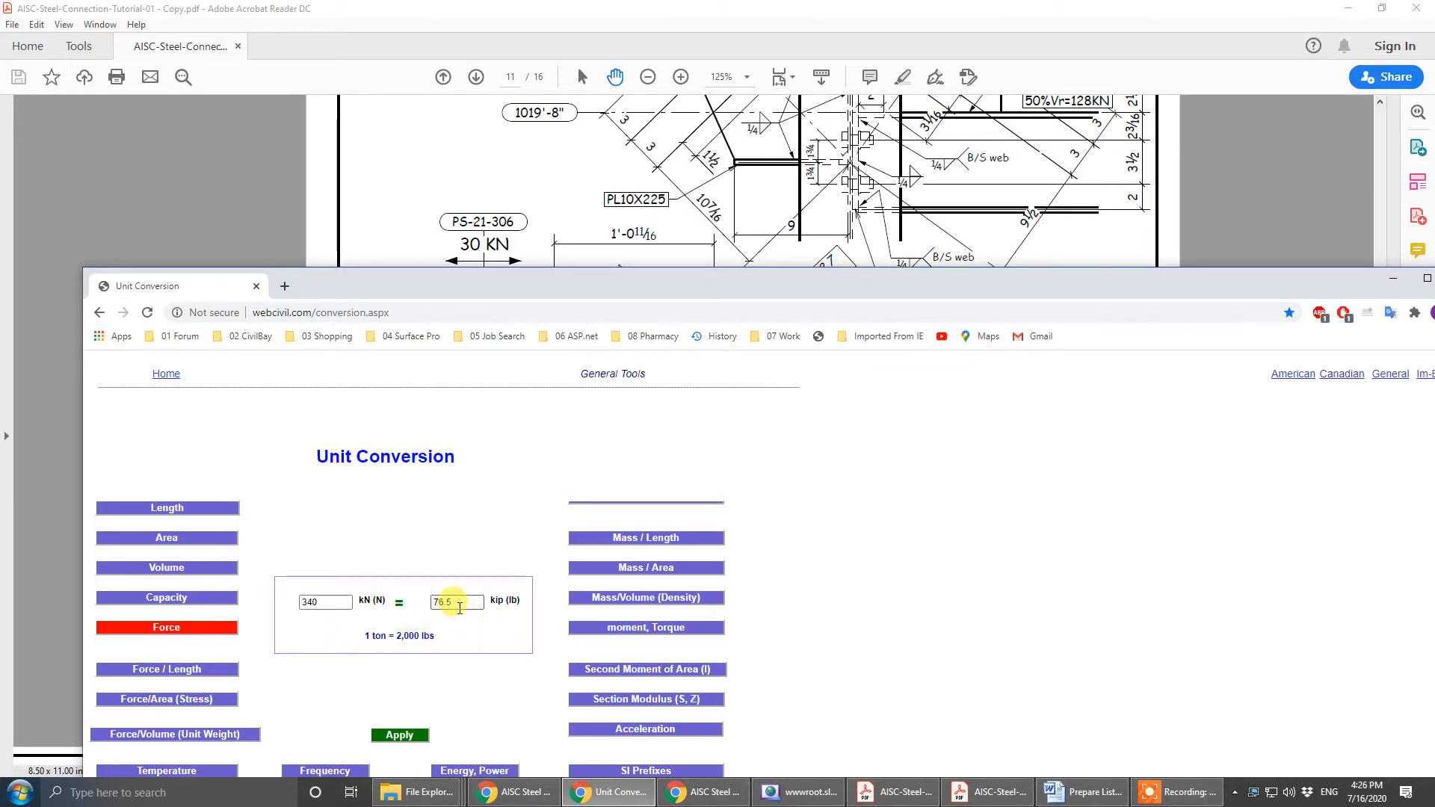
pyautogui.click(1394, 284)
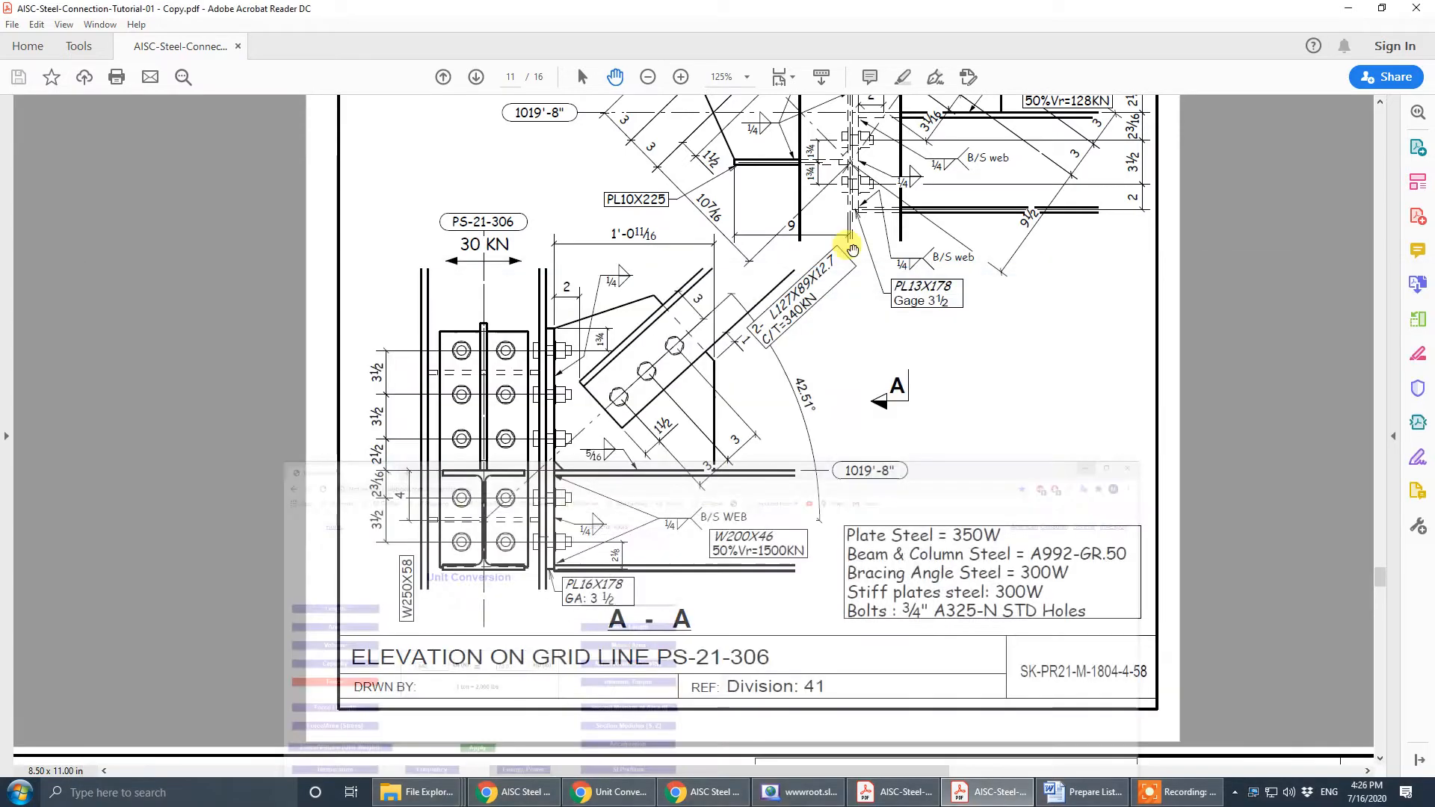
# - Set the brace axial force in the connection's design loads to -76.5 kips for load case 1 and 76.5 kips for load case 2
pyautogui.click(705, 794)
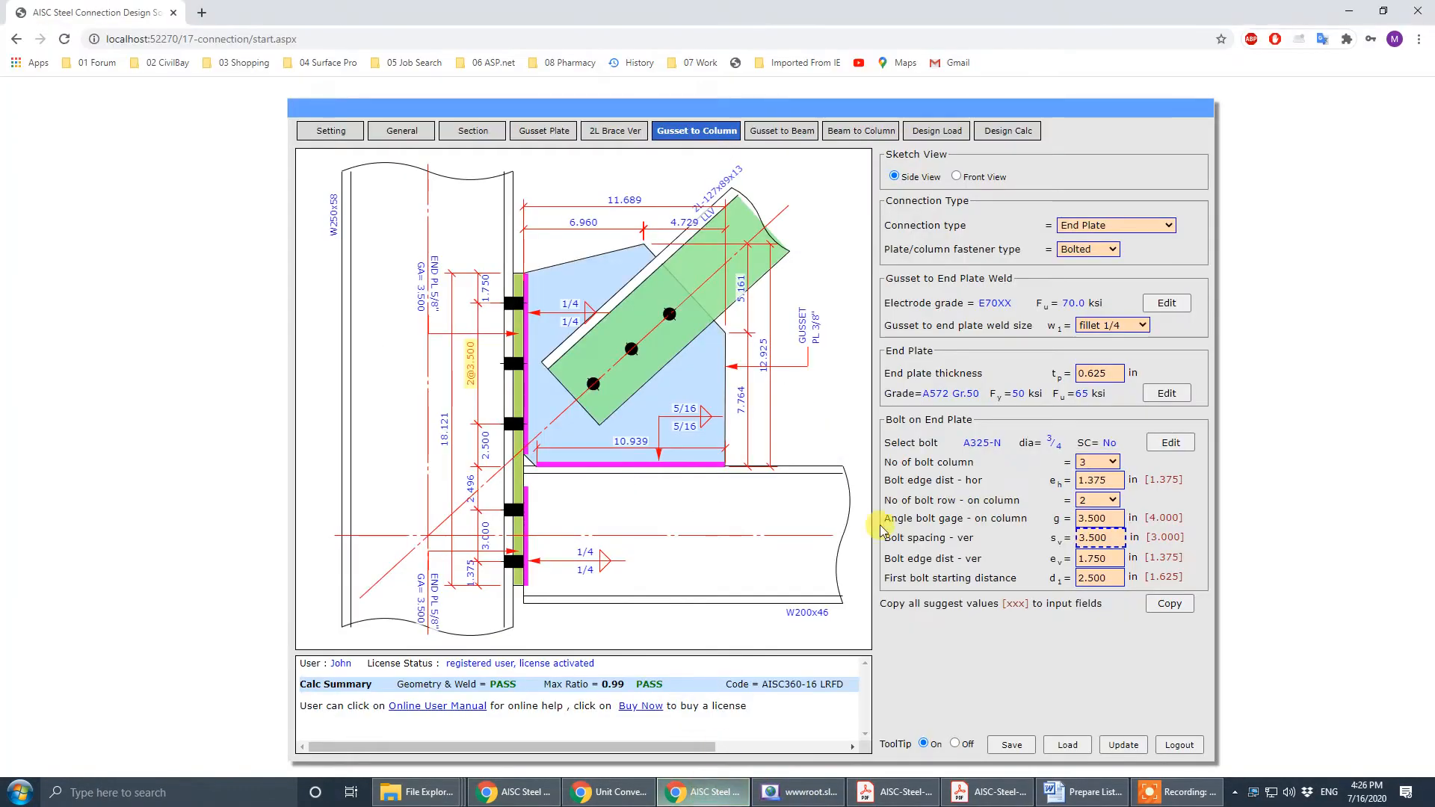
pyautogui.click(950, 131)
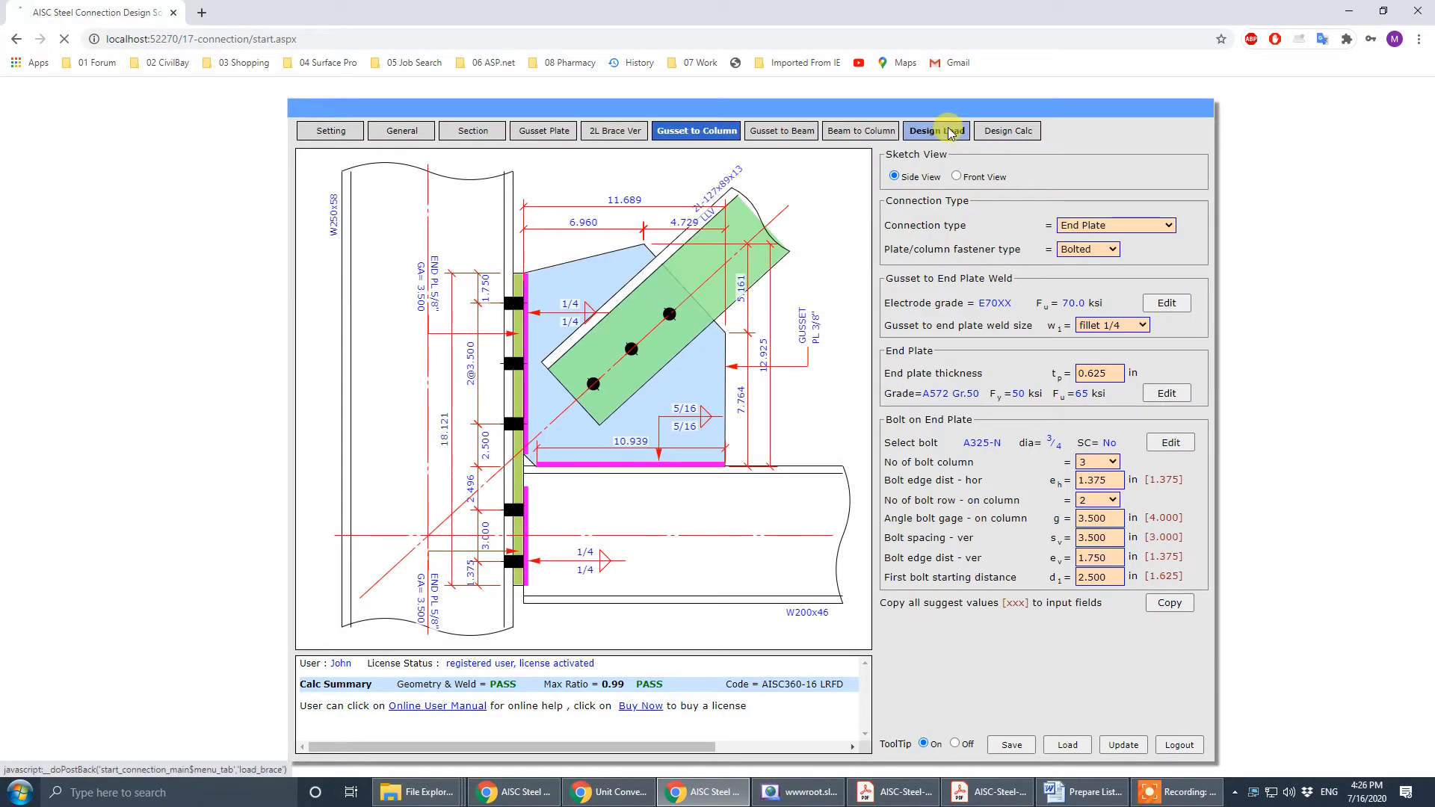
pyautogui.click(1135, 304)
pyautogui.moveTo(1135, 306); pyautogui.dragTo(991, 305)
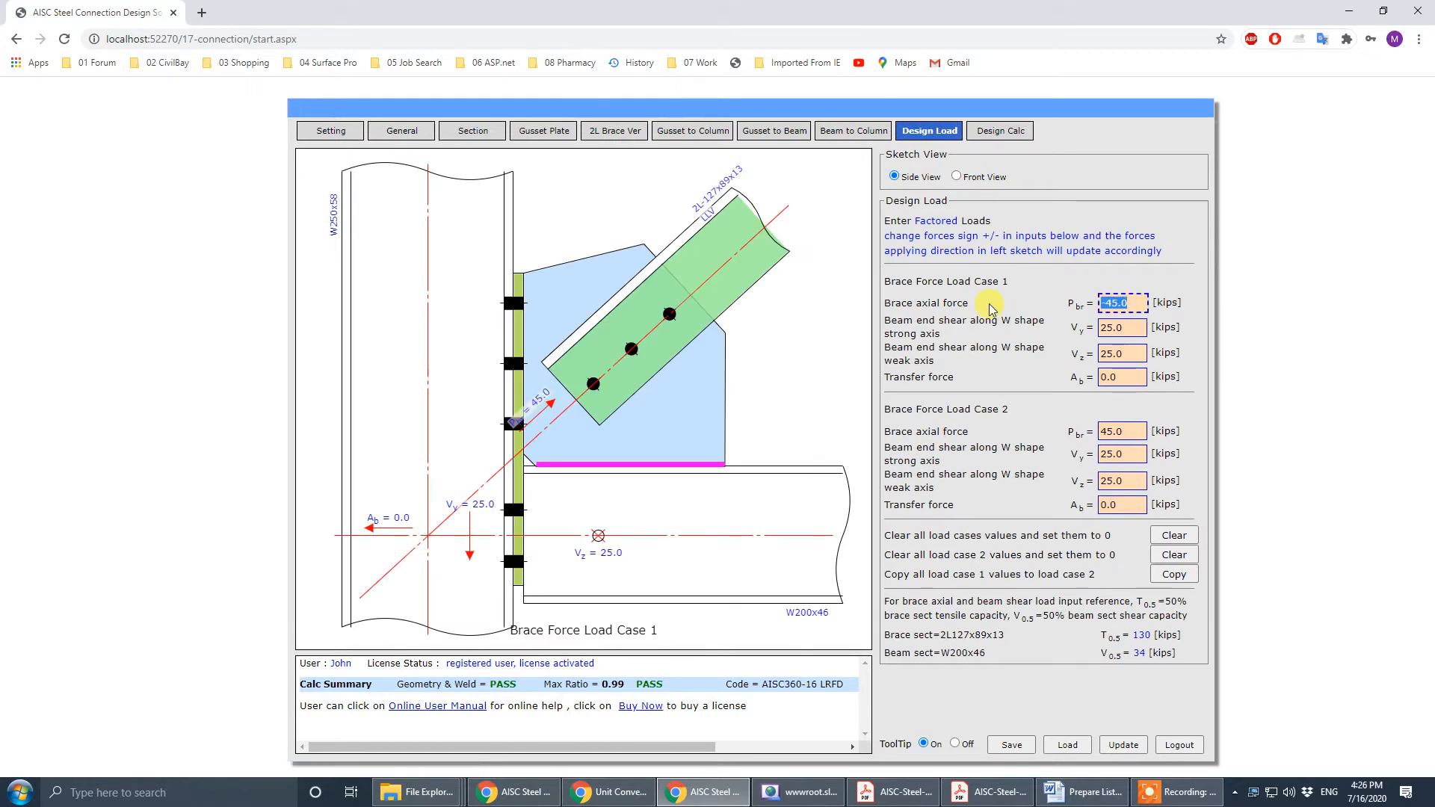
pyautogui.write('-76.5')
pyautogui.click(998, 304)
pyautogui.moveTo(1138, 431); pyautogui.dragTo(925, 435)
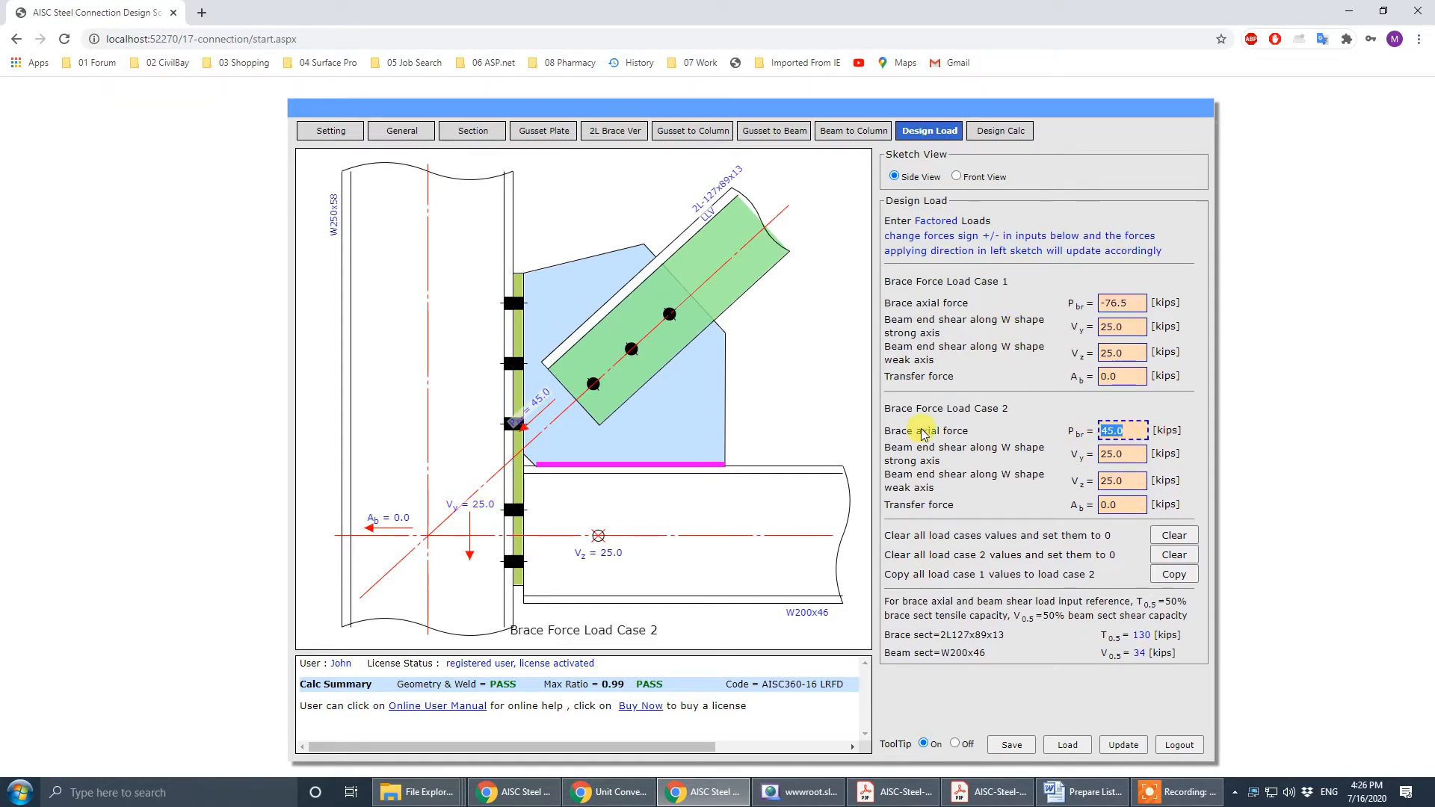
pyautogui.write('76.5')
pyautogui.click(925, 435)
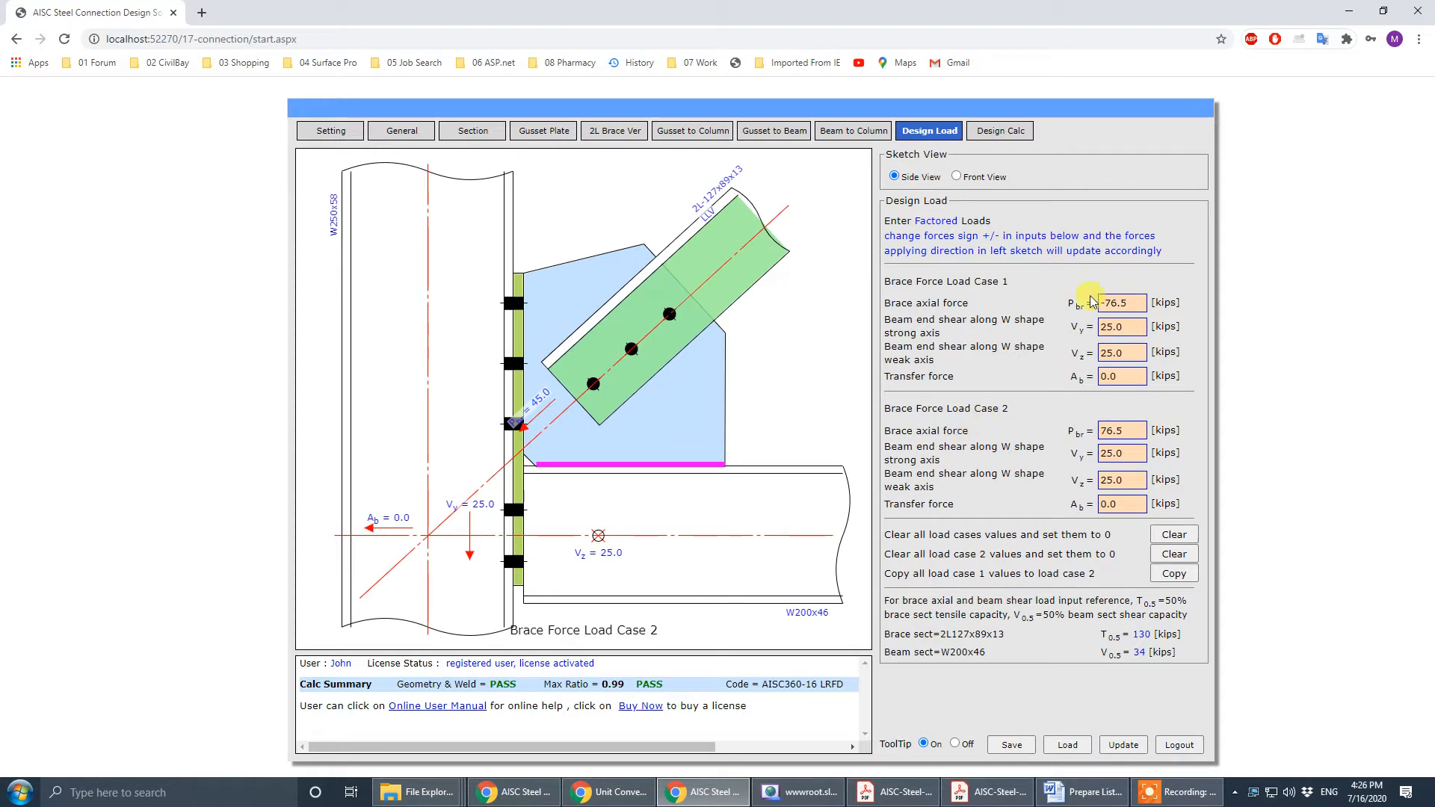
pyautogui.click(1125, 431)
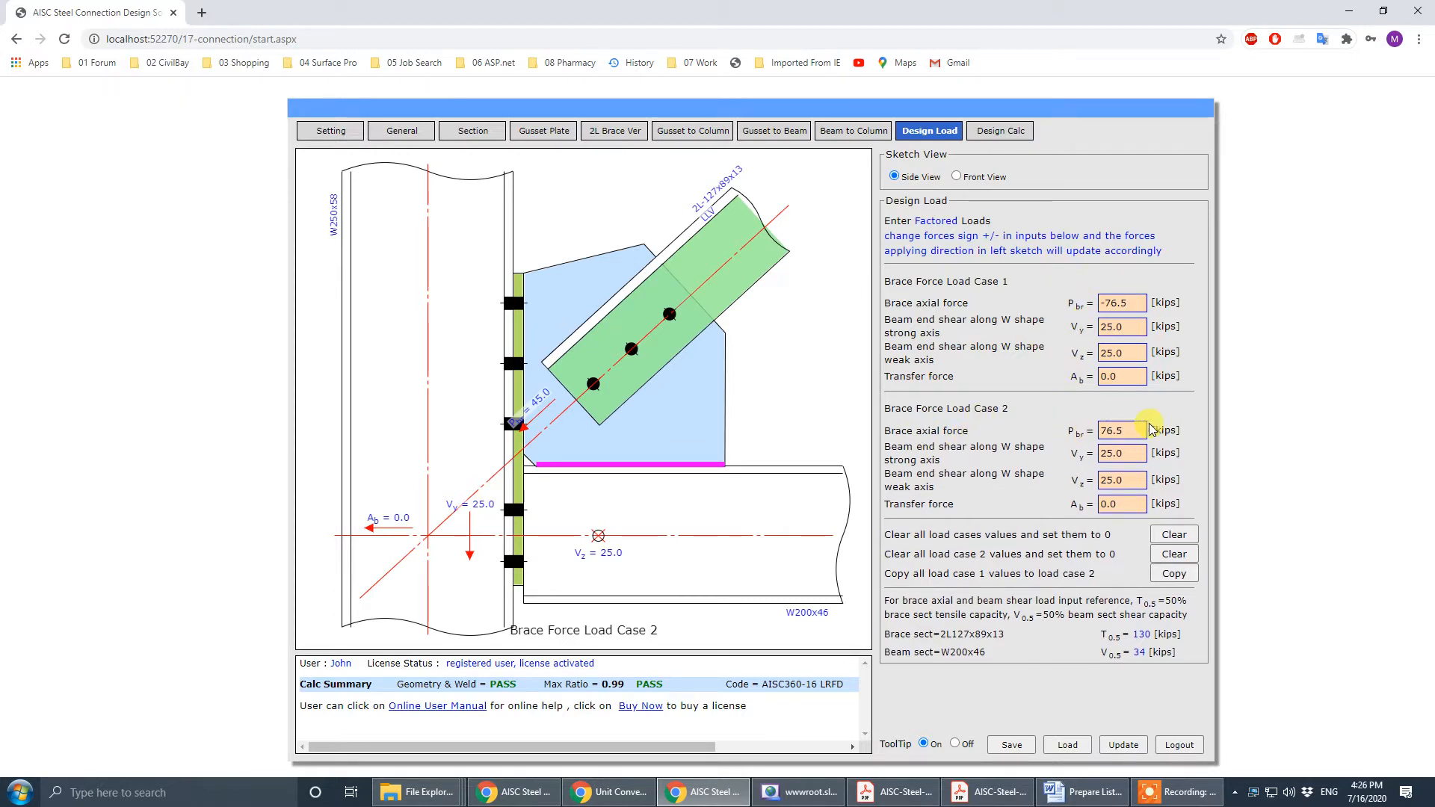
# - Read the sign convention help for the transfer force in brace force load case 1
pyautogui.click(988, 792)
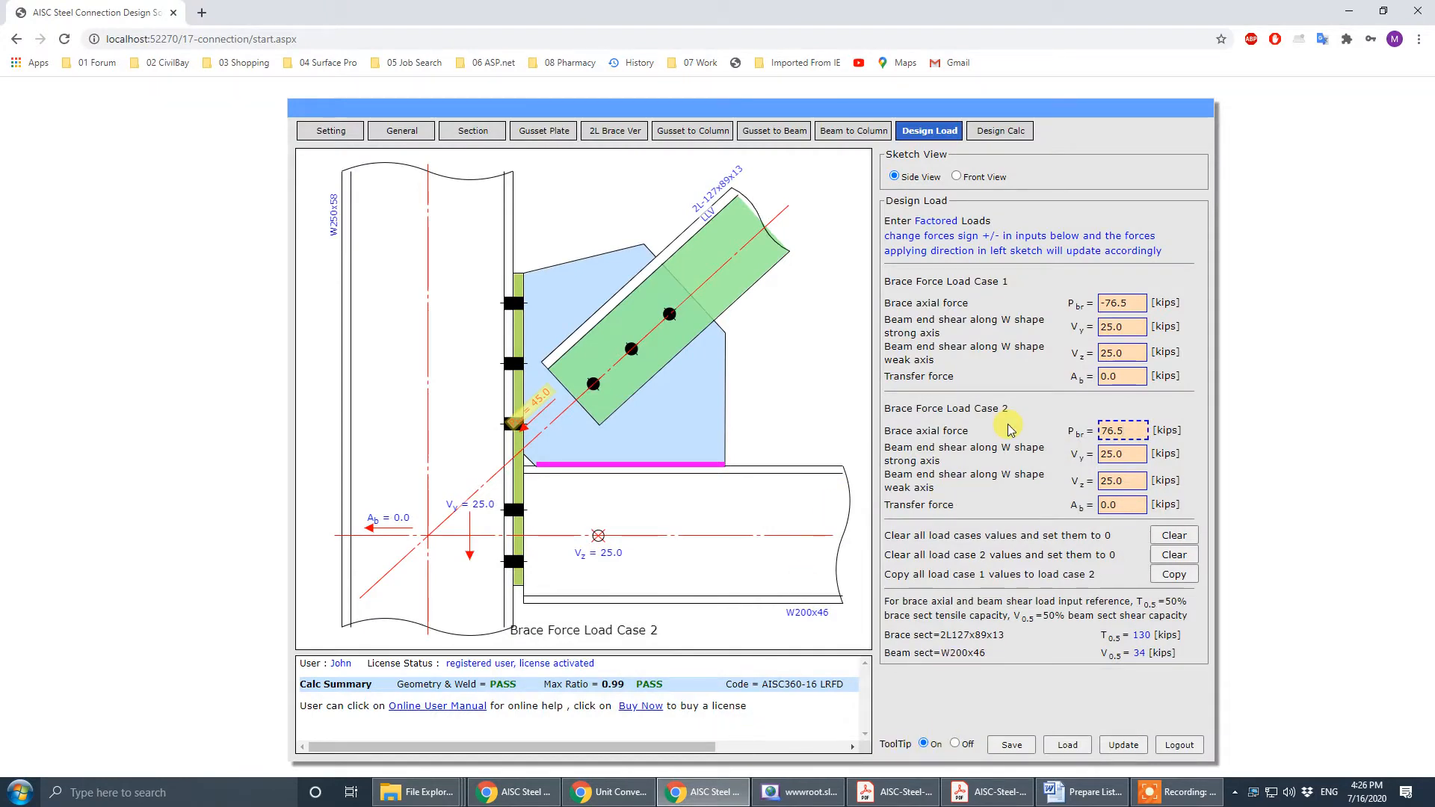
pyautogui.click(1121, 376)
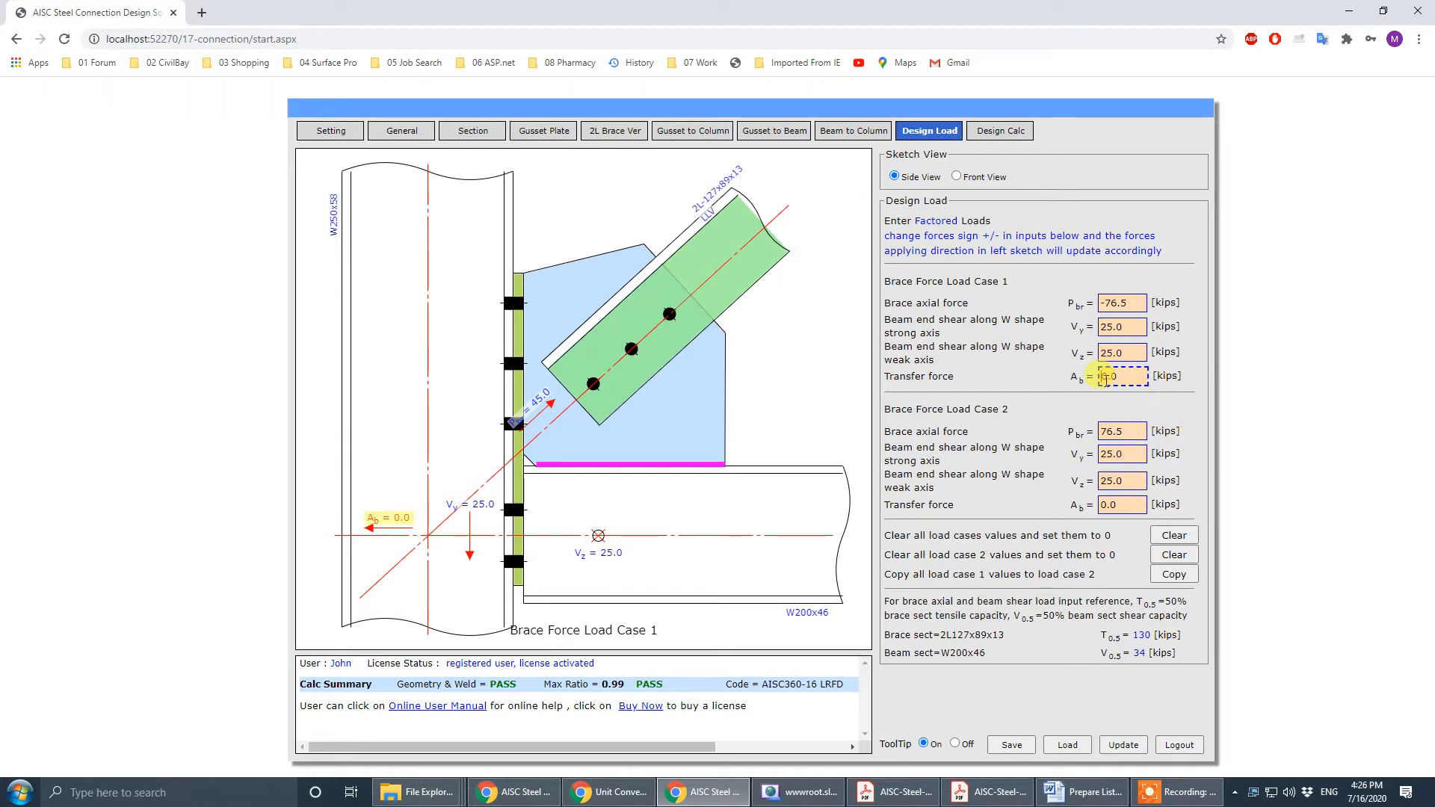
pyautogui.moveTo(1143, 375)
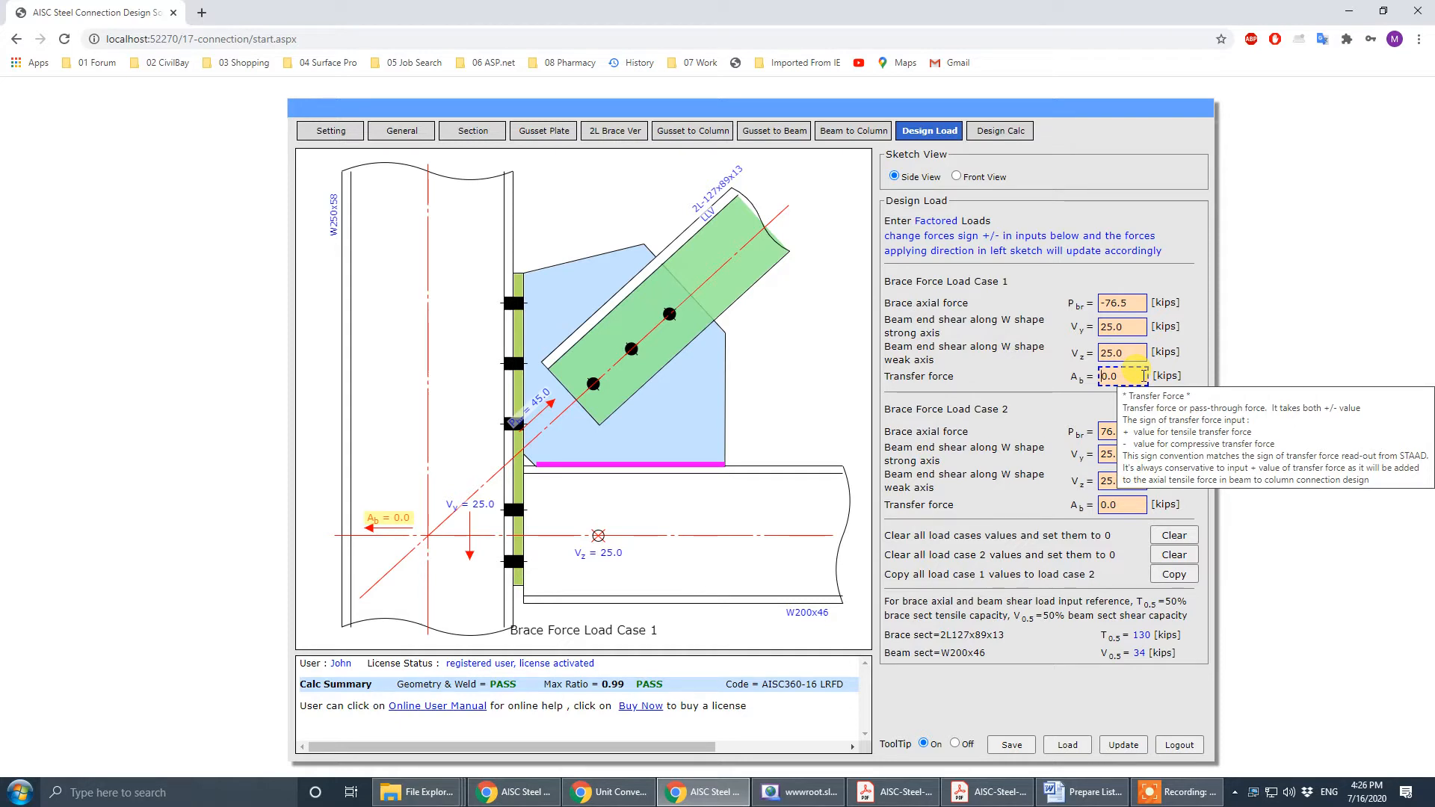
pyautogui.click(1020, 406)
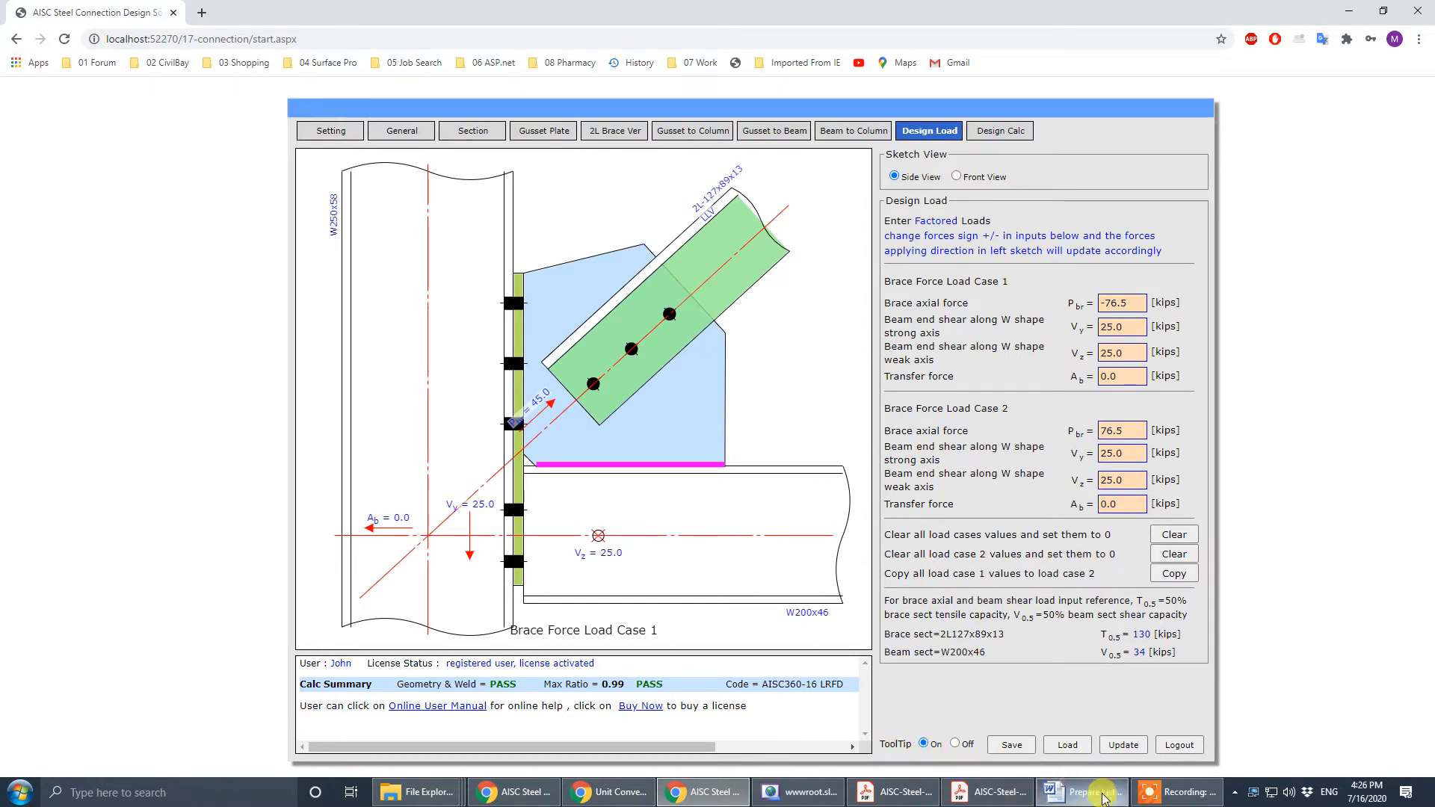
pyautogui.moveTo(920, 798)
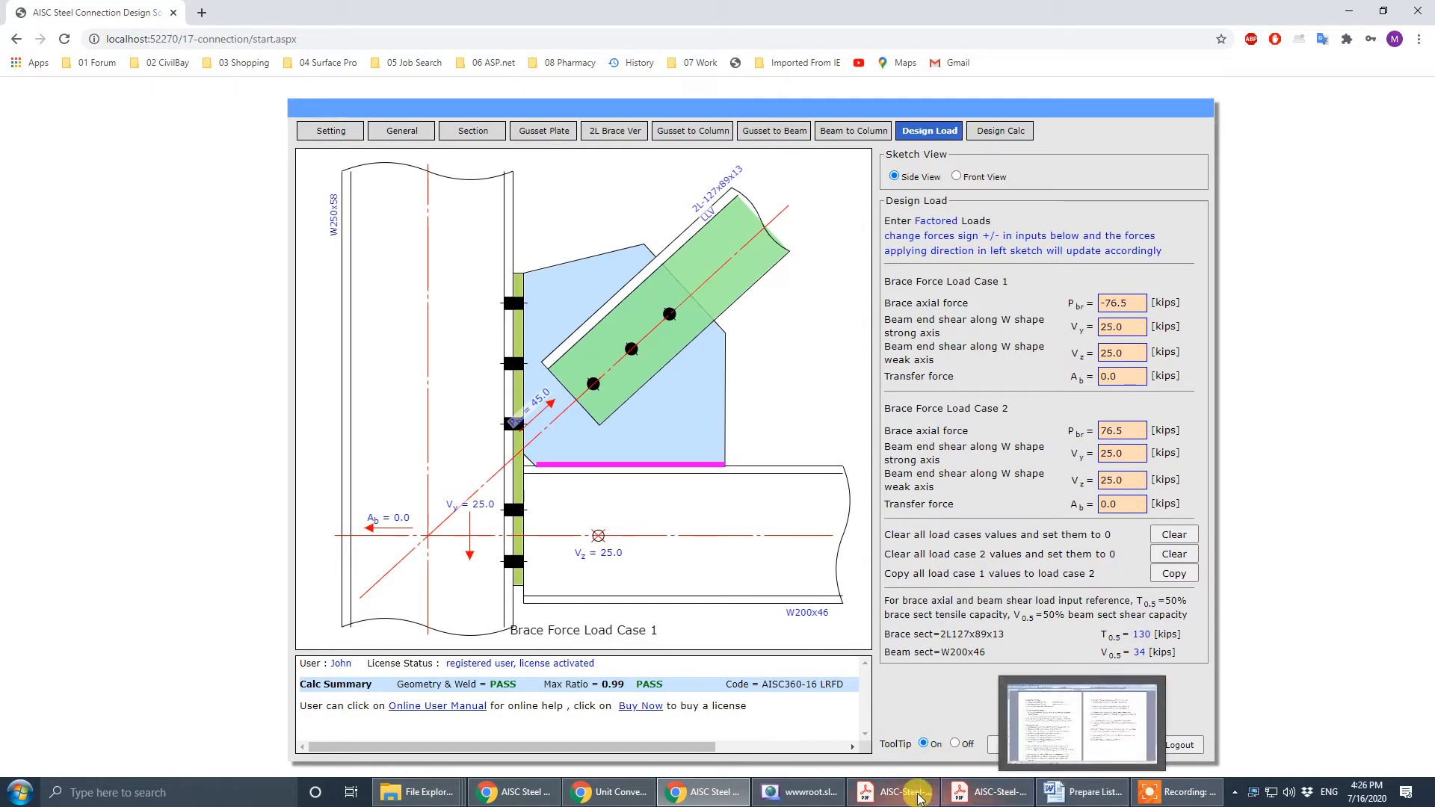
# - Convert the 30 kN transfer force to kips in the Unit Conversion tool and return to the connection design
pyautogui.click(718, 801)
pyautogui.click(717, 802)
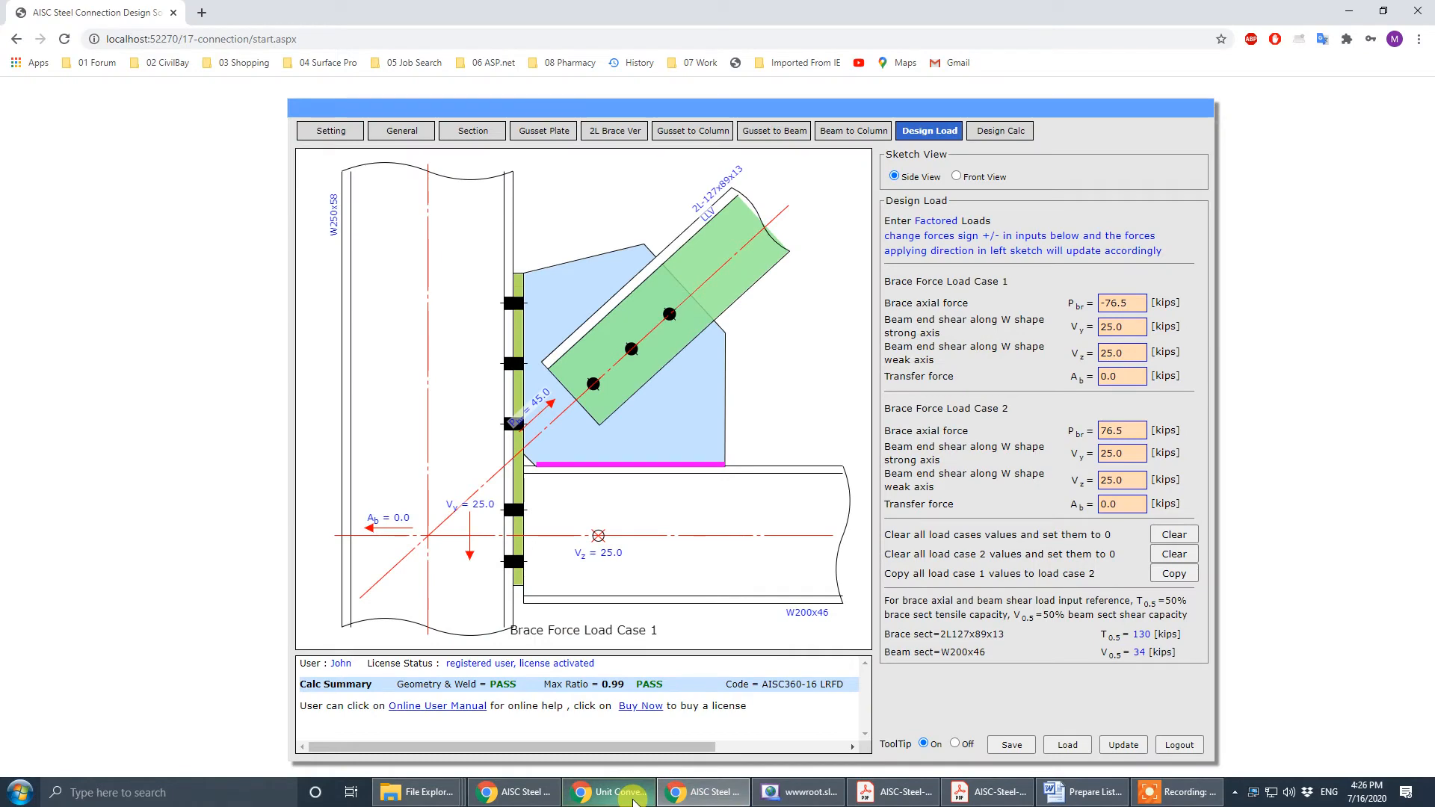
pyautogui.click(610, 793)
pyautogui.doubleClick(325, 602)
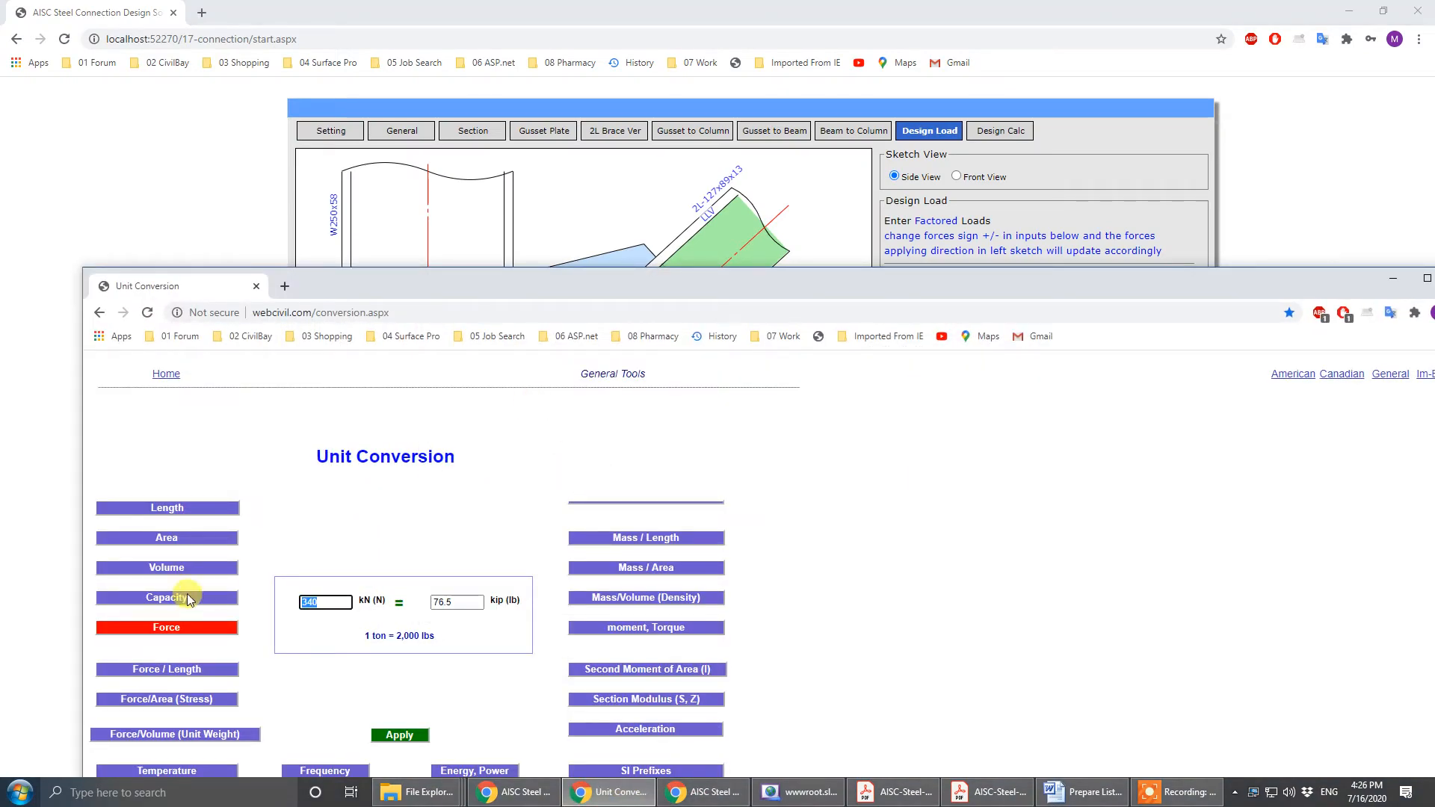
pyautogui.write('30')
pyautogui.click(1392, 278)
# - Set the transfer force Ab to 6.75 kips in both Load Case 1 and Load Case 2
pyautogui.doubleClick(1114, 376)
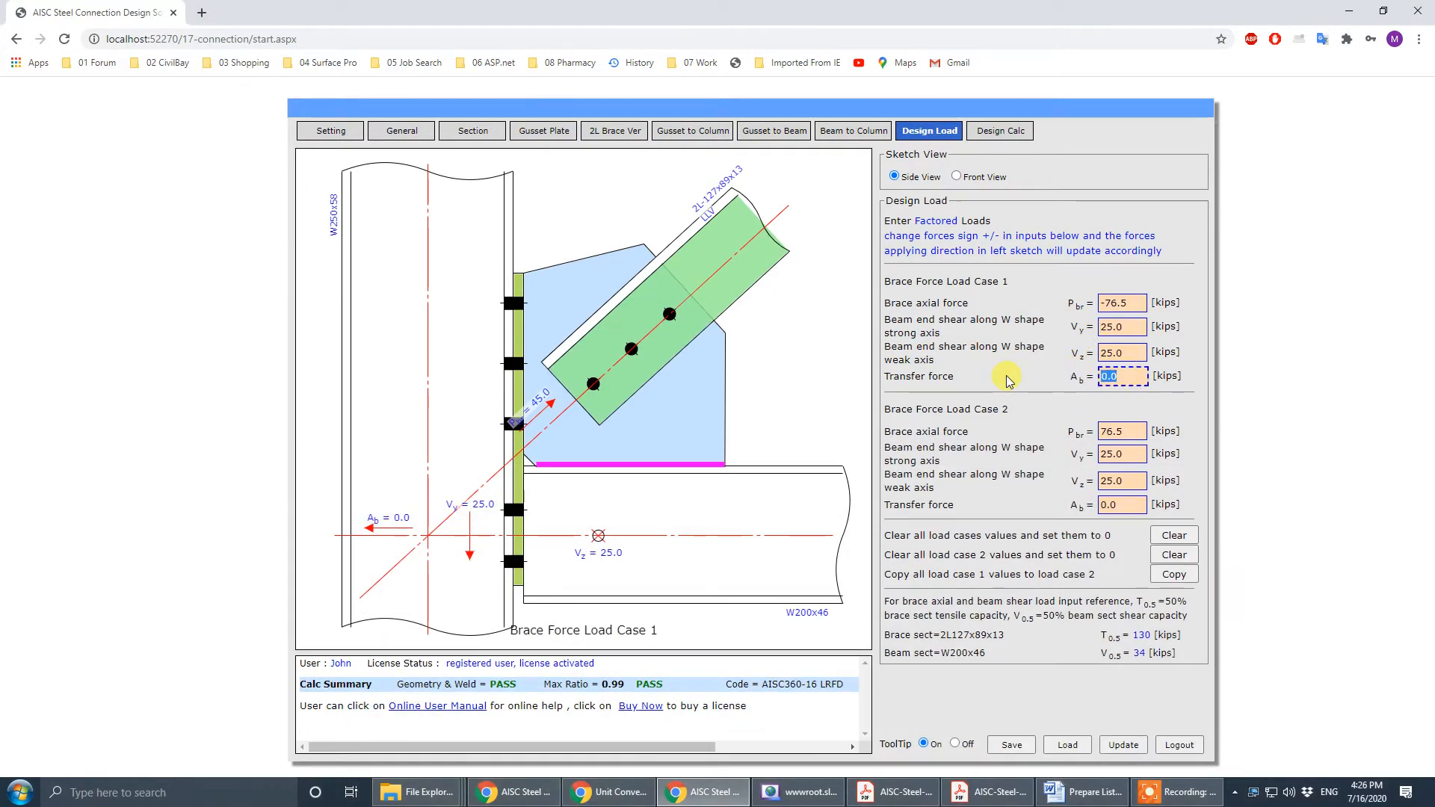
pyautogui.write('6.75')
pyautogui.click(1028, 390)
pyautogui.doubleClick(1130, 505)
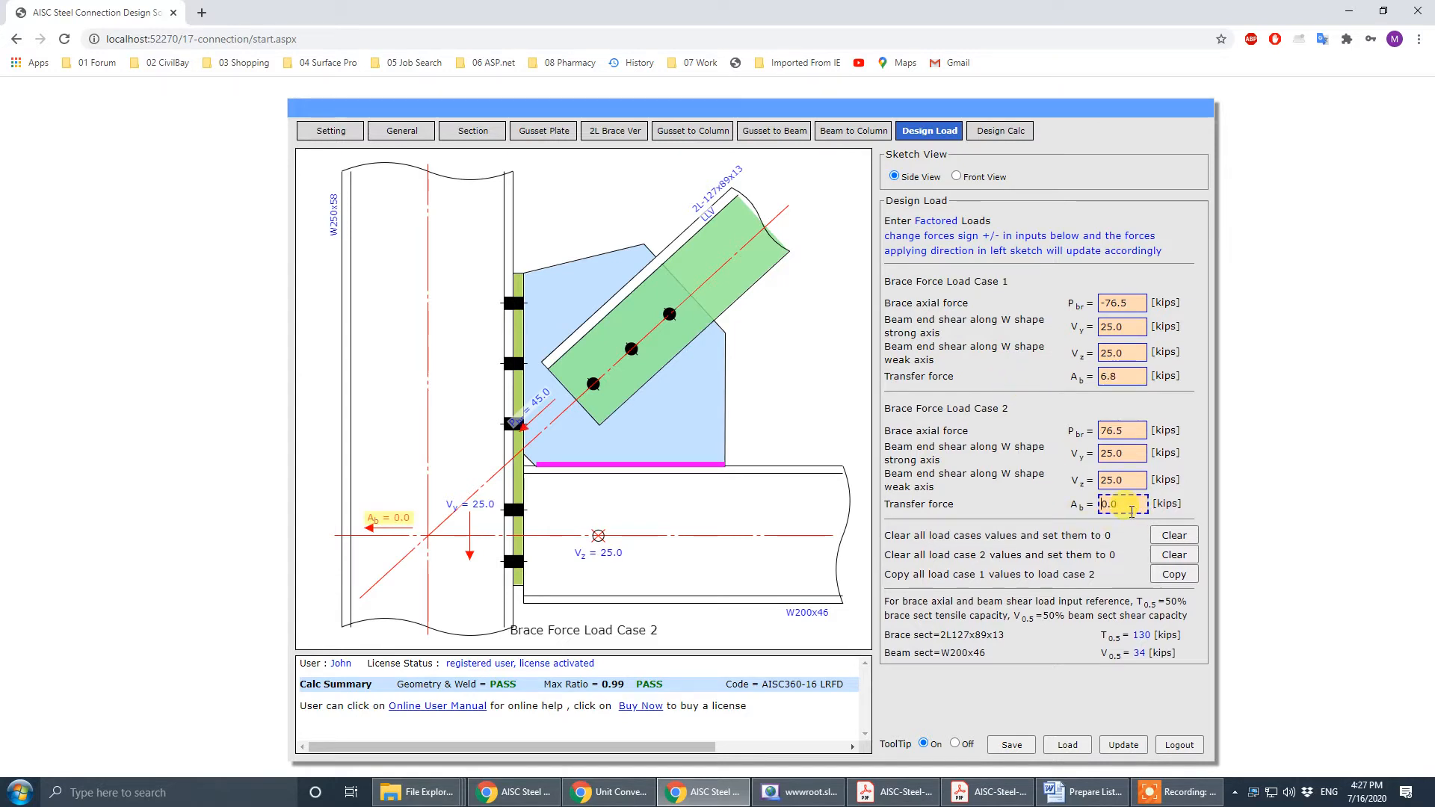
pyautogui.write('6.75')
pyautogui.click(989, 506)
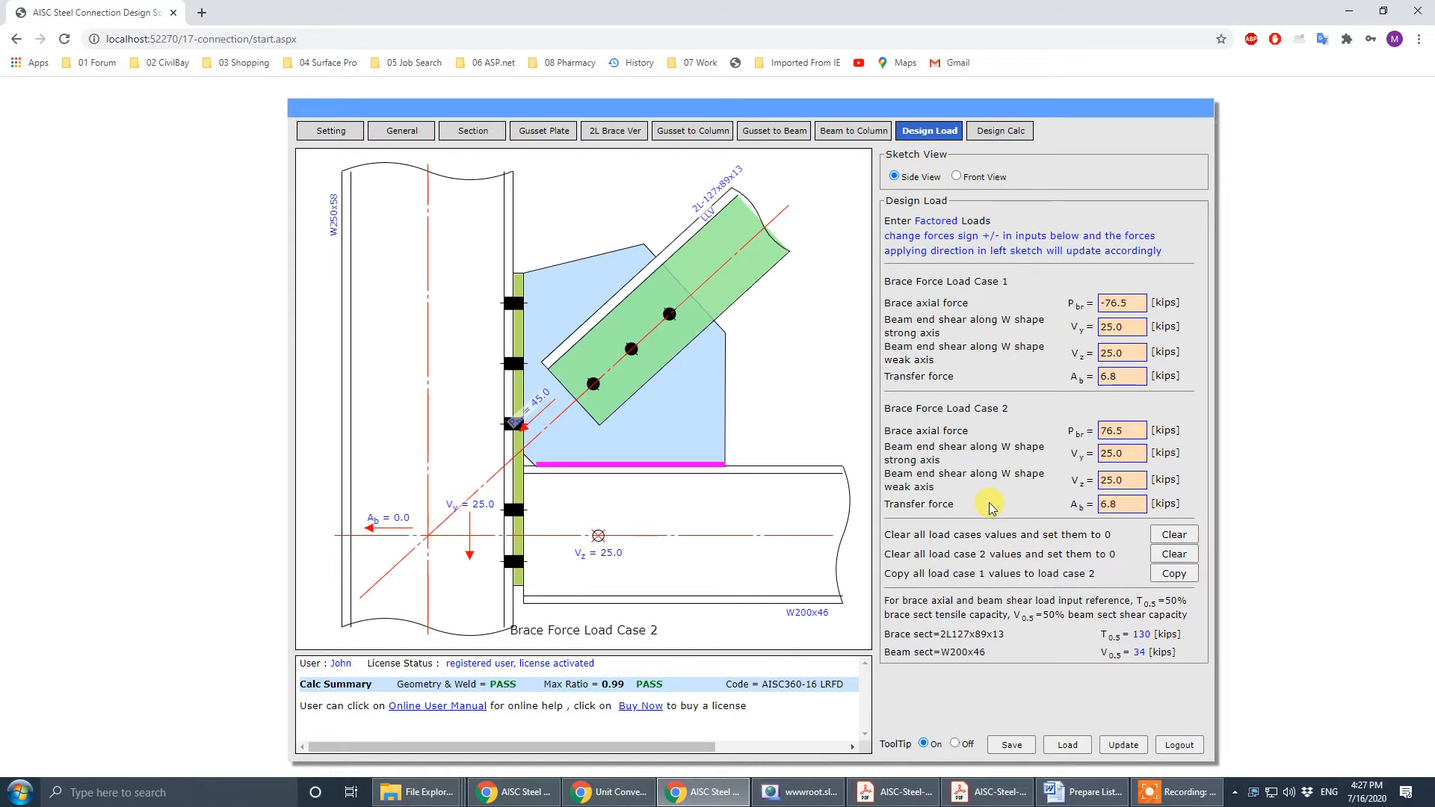
# - Consult the W200X46 beam shear in the PDF drawing's section A-A and convert 1500 kN to kips in the Unit Conversion tool
pyautogui.click(980, 801)
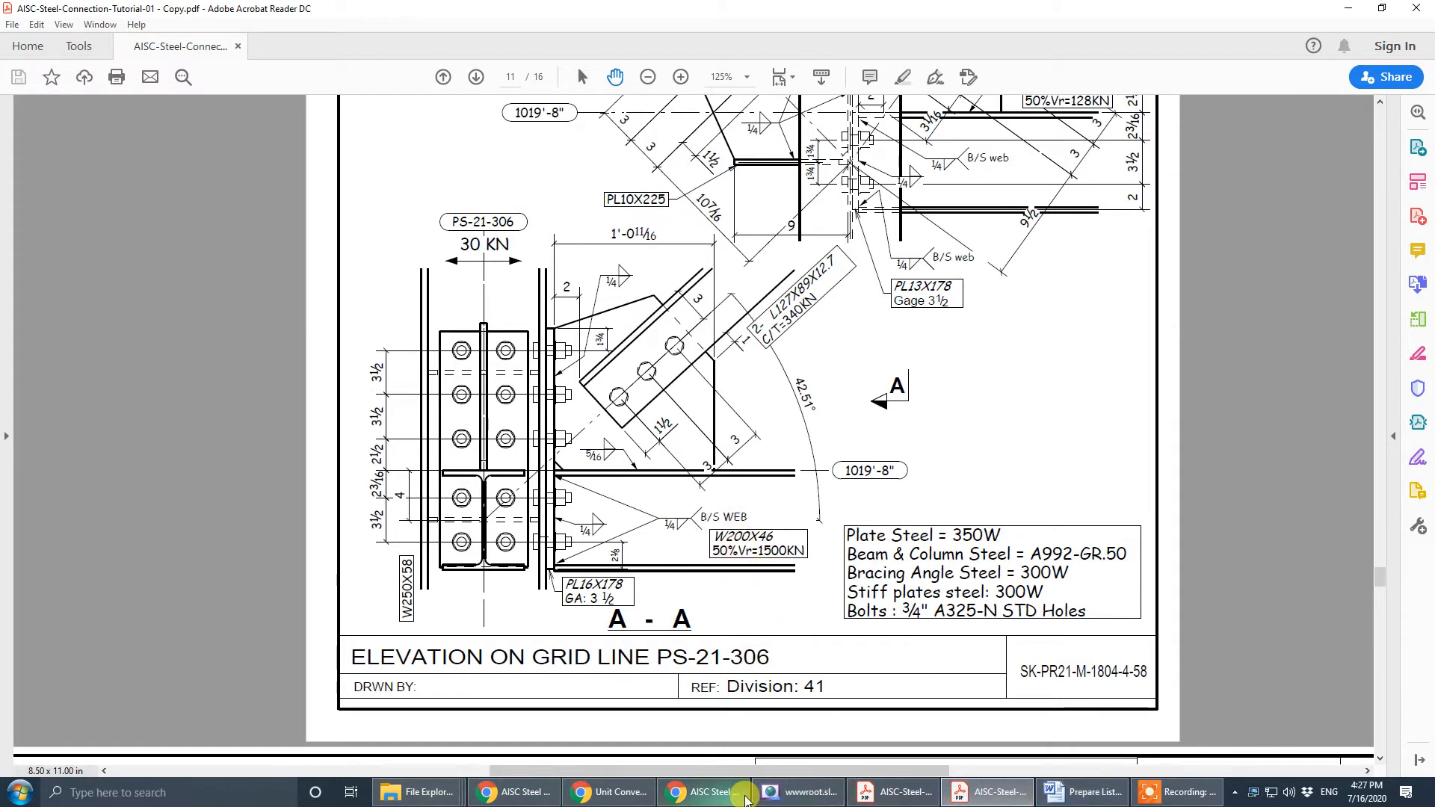
pyautogui.click(610, 791)
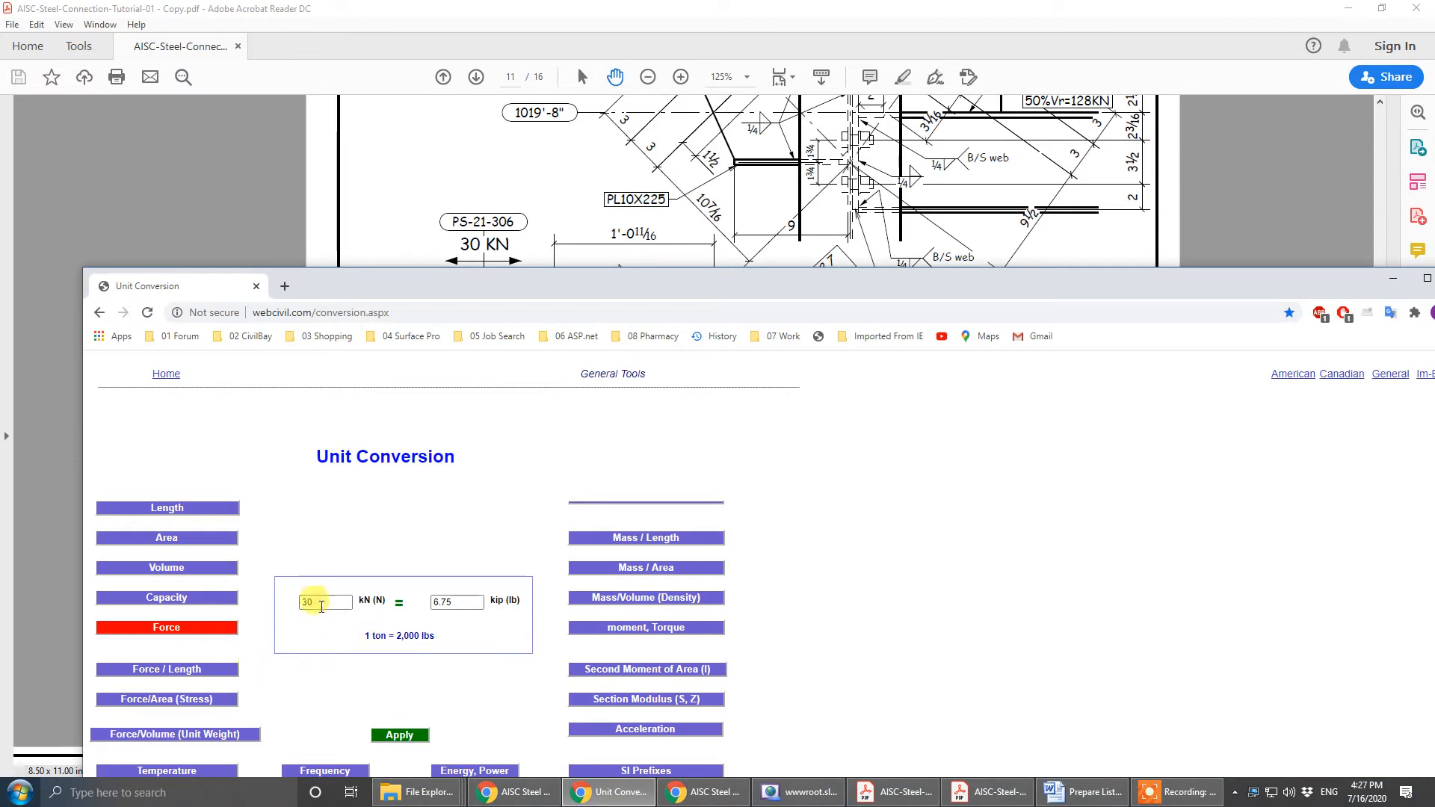
pyautogui.moveTo(319, 595); pyautogui.dragTo(240, 603)
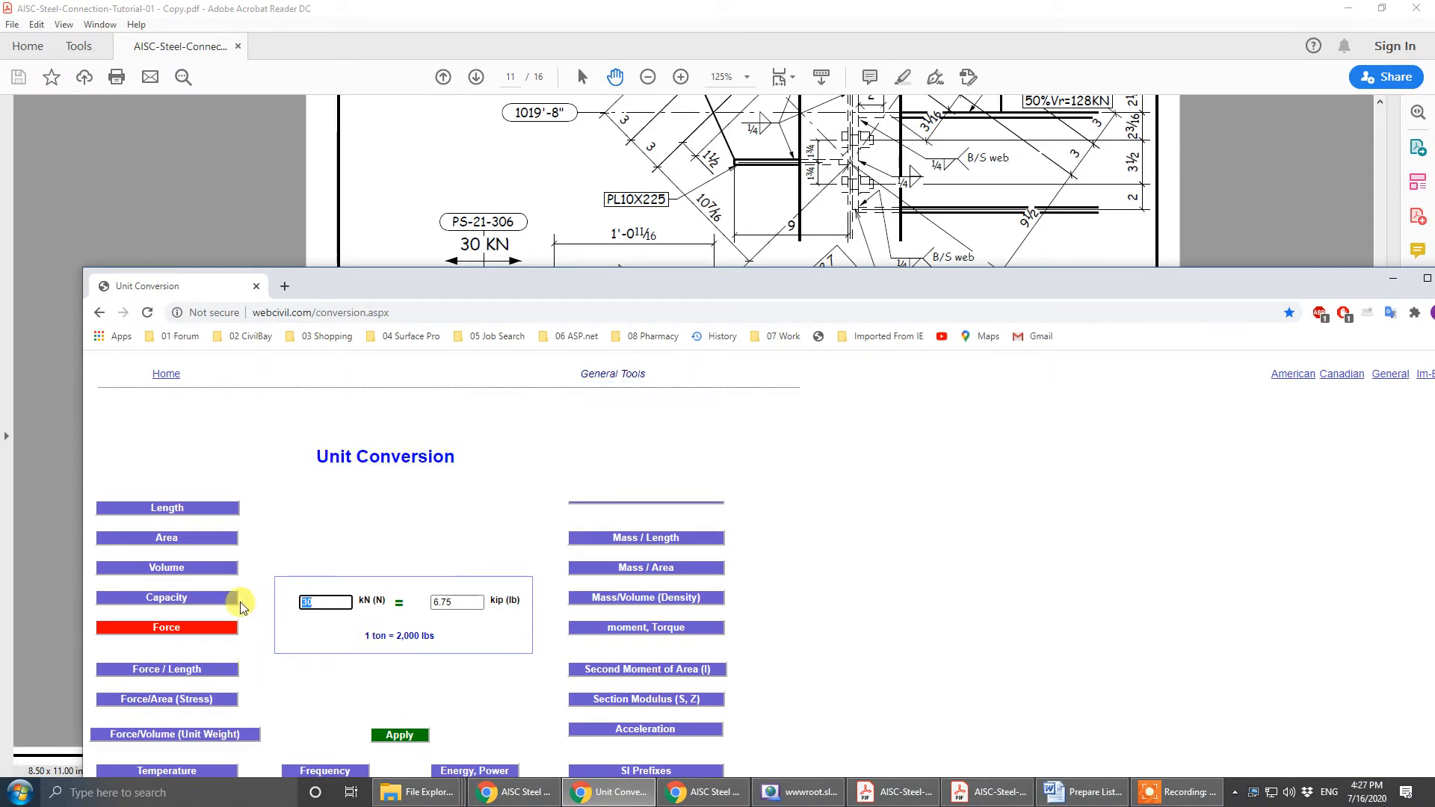
pyautogui.write('1500')
pyautogui.click(365, 547)
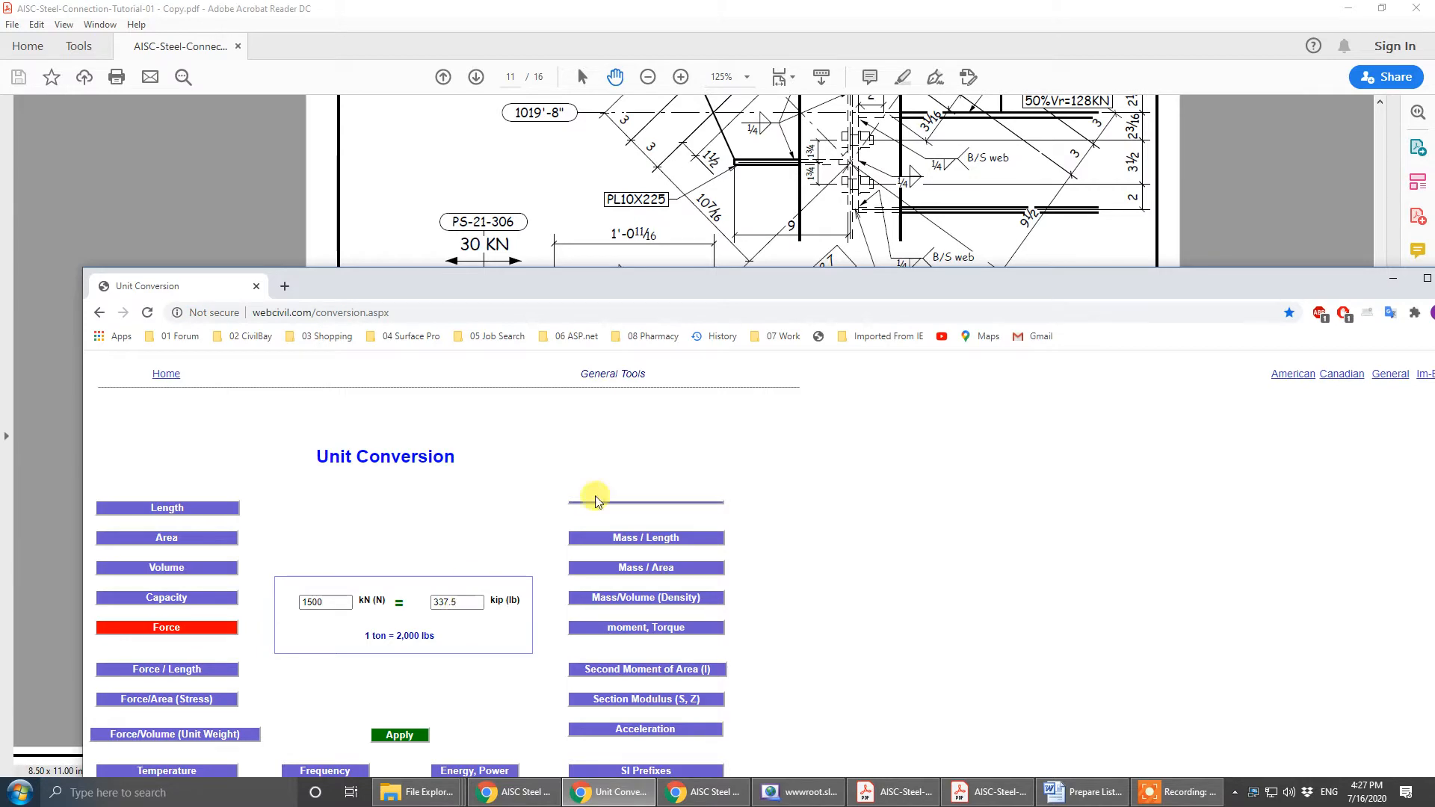
pyautogui.click(1391, 279)
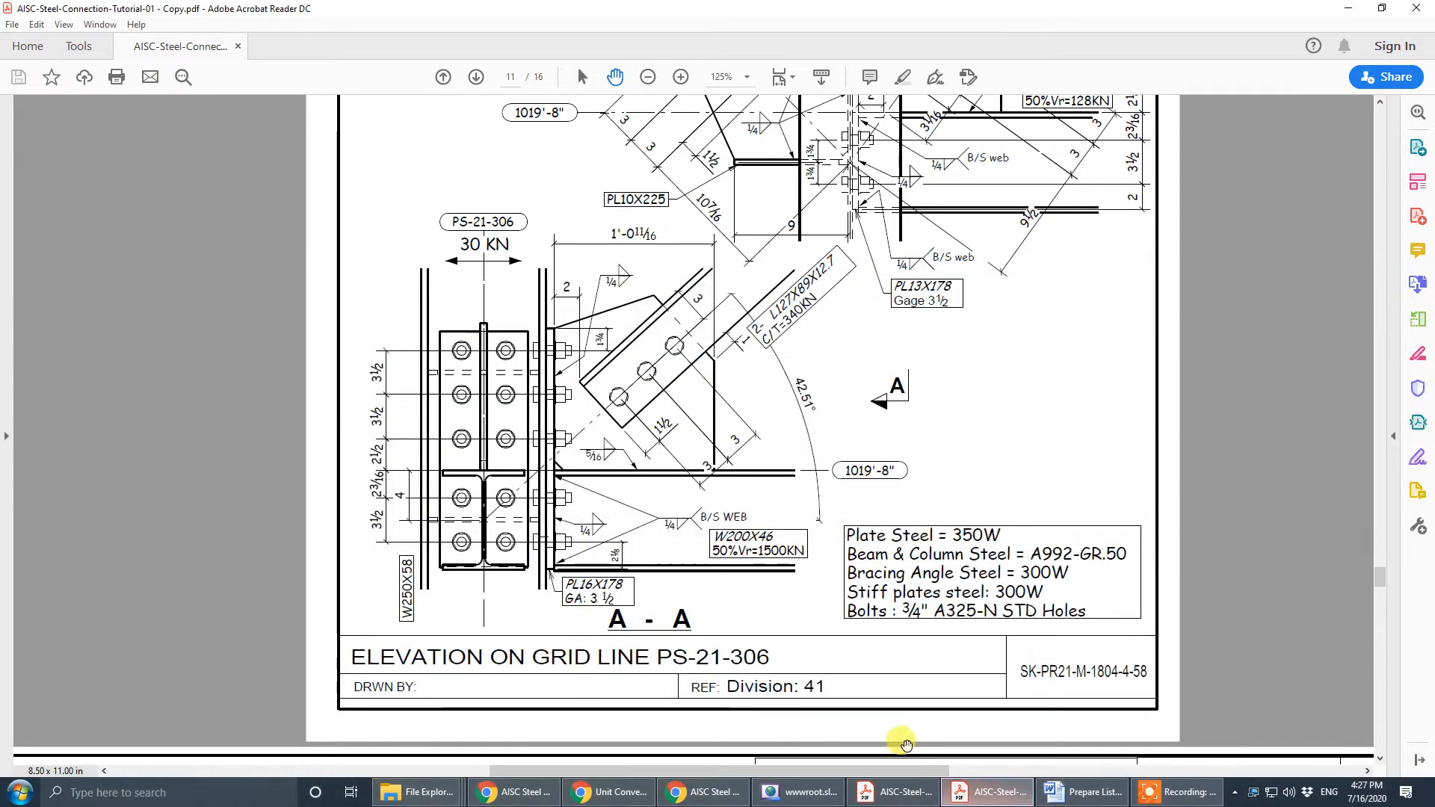
# - In the connection design, set the weak-axis beam end shear Vz to 0 kips for both load cases
pyautogui.click(703, 793)
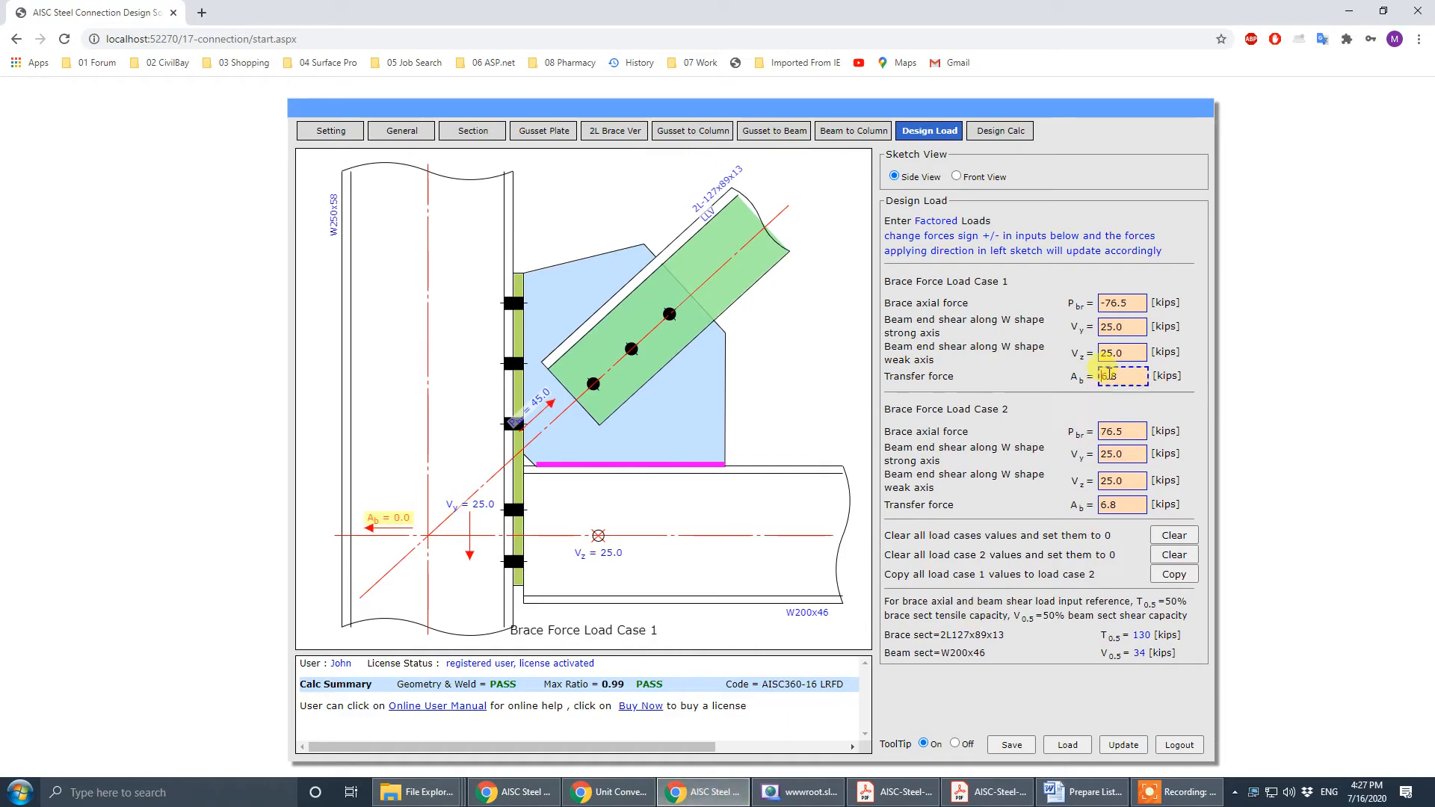
pyautogui.click(1131, 354)
pyautogui.doubleClick(1134, 353)
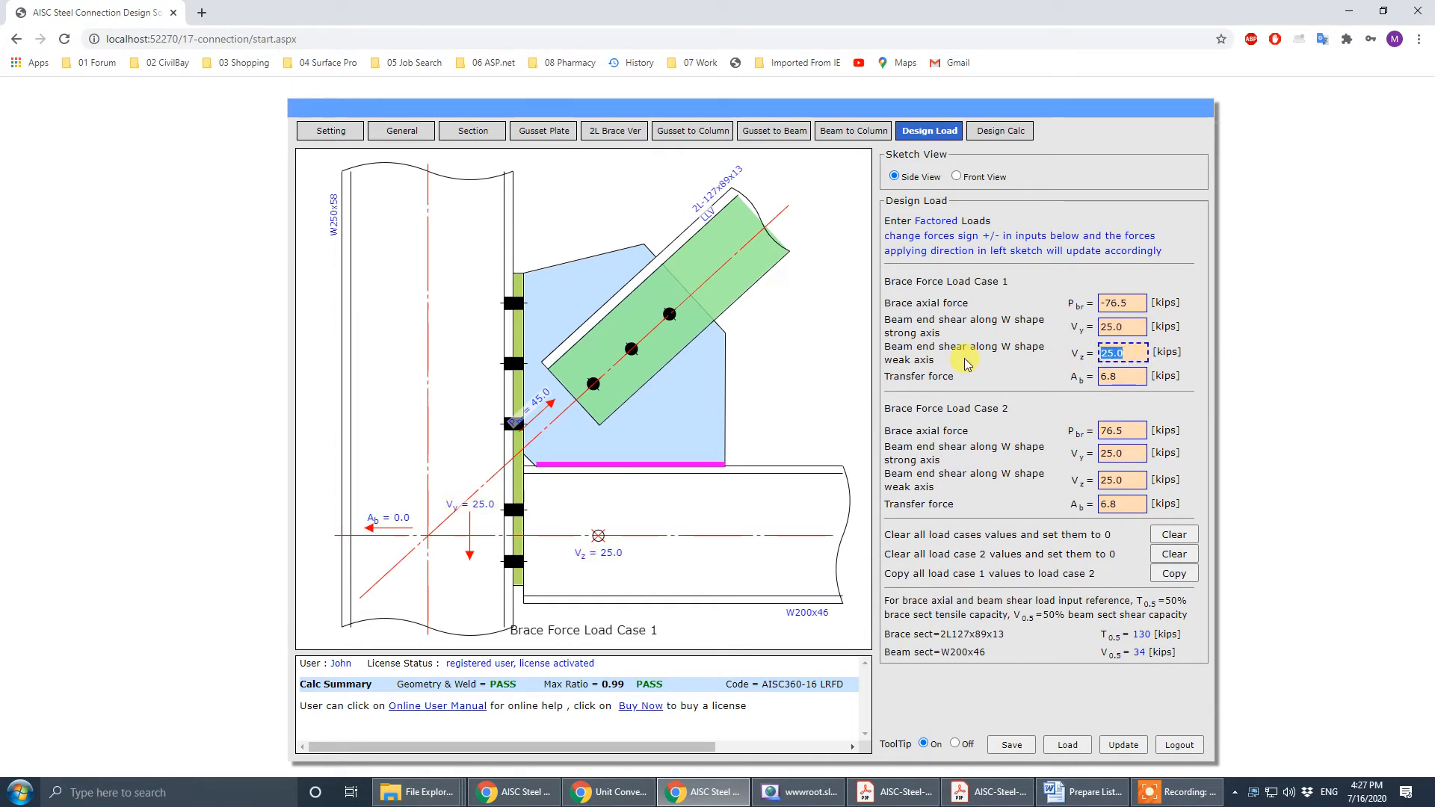
pyautogui.write('0')
pyautogui.click(1136, 482)
pyautogui.doubleClick(1136, 482)
pyautogui.write('0')
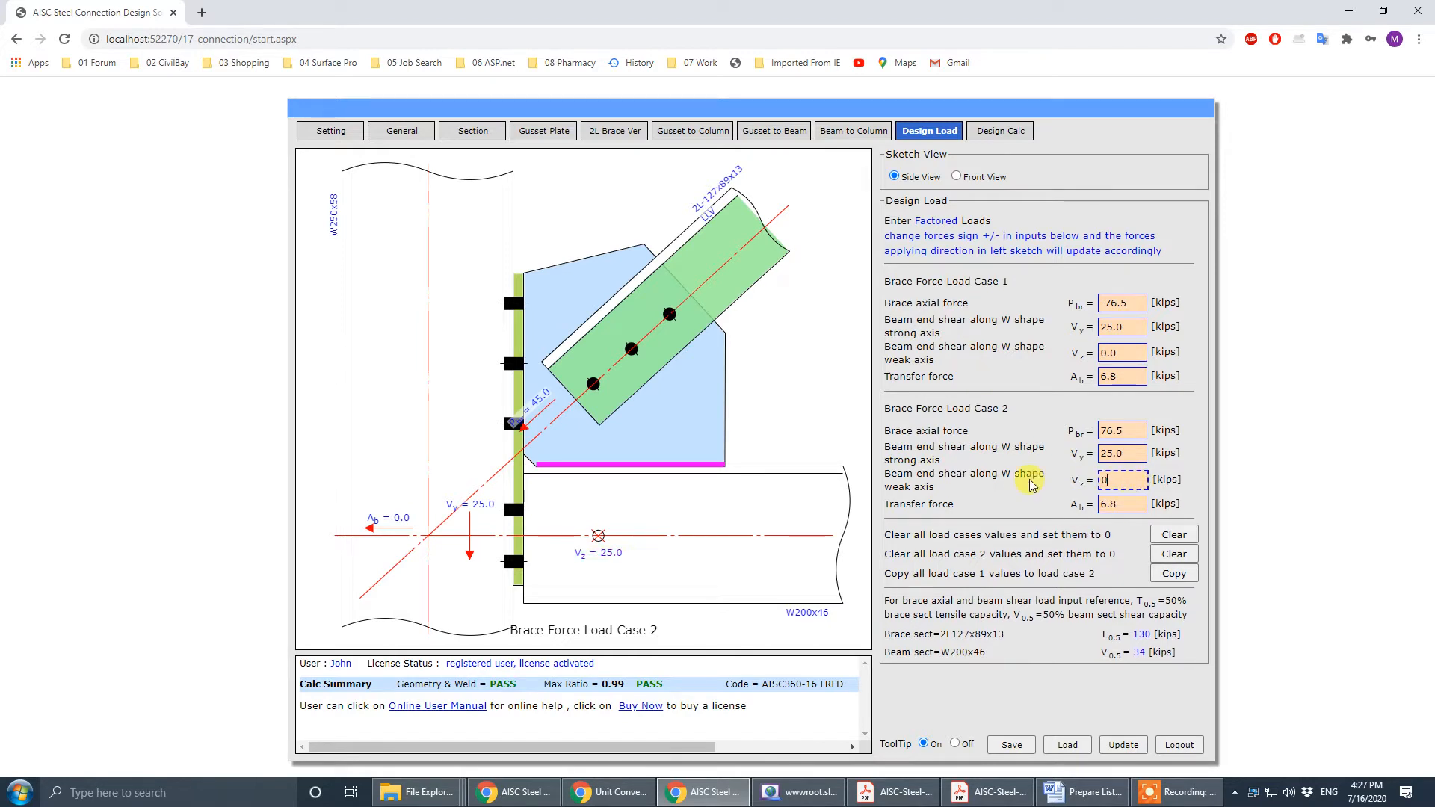
# - Set the strong-axis beam end shear Vy to 337.5 kips in both load cases and update the design
pyautogui.click(1114, 327)
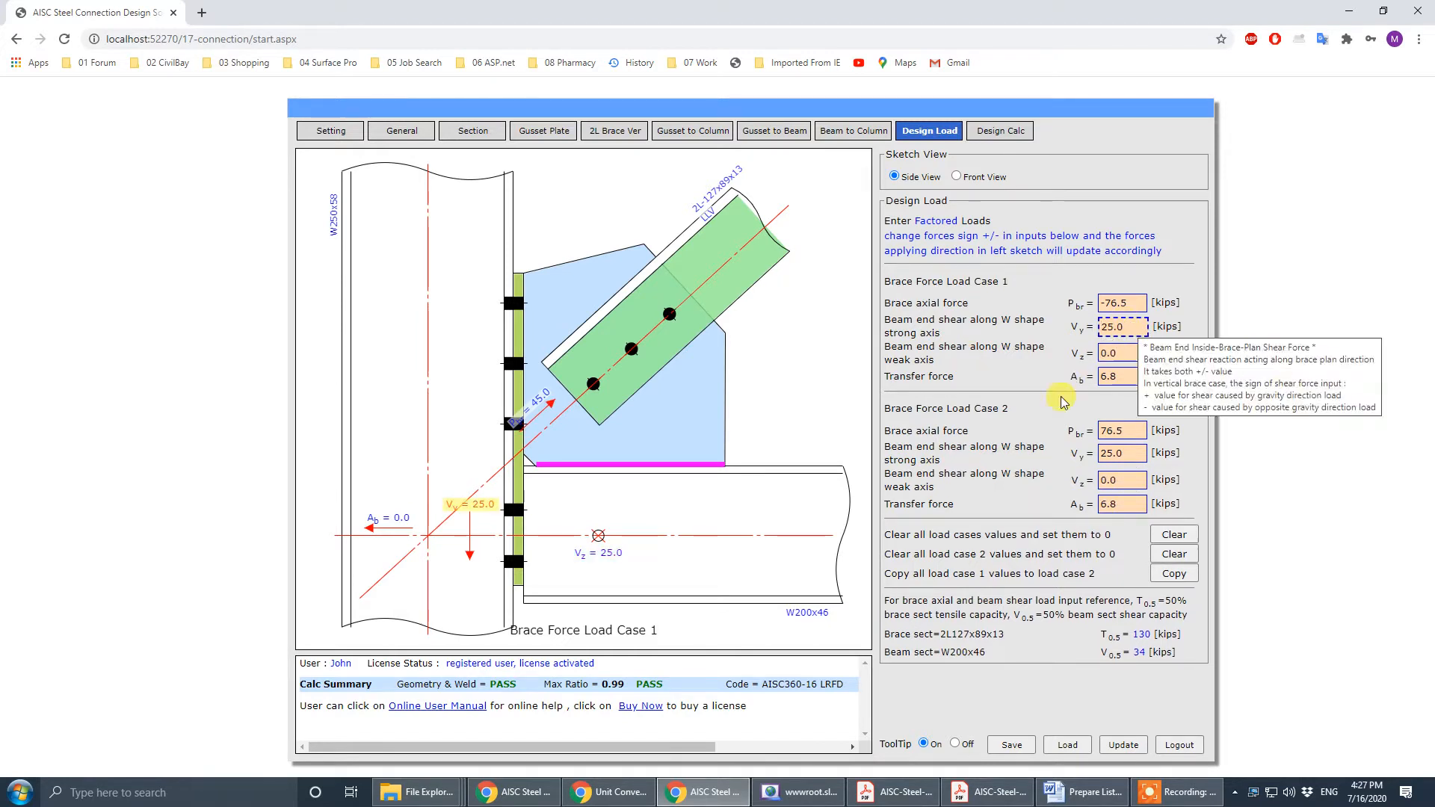
pyautogui.click(609, 793)
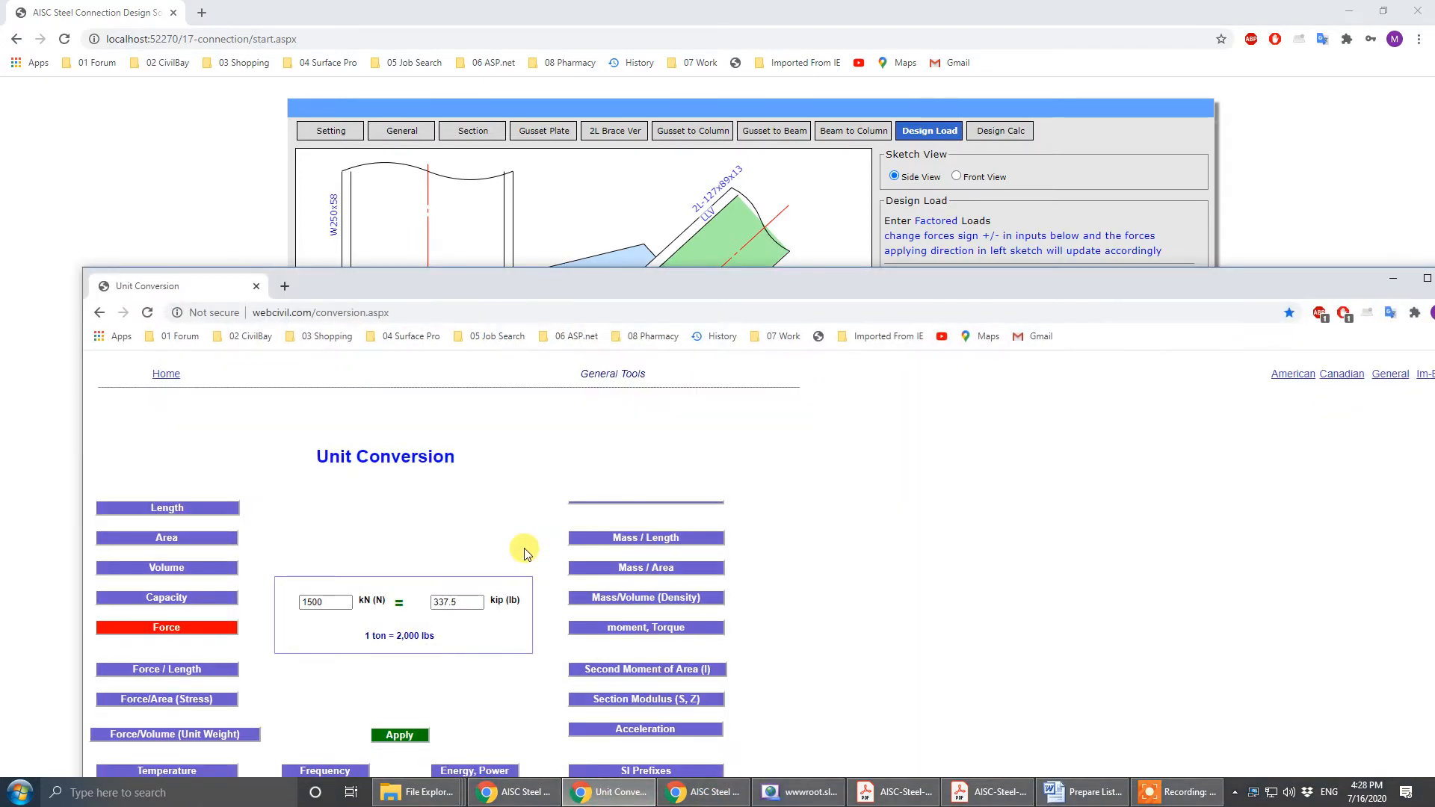
pyautogui.click(1392, 279)
pyautogui.press('Tab')
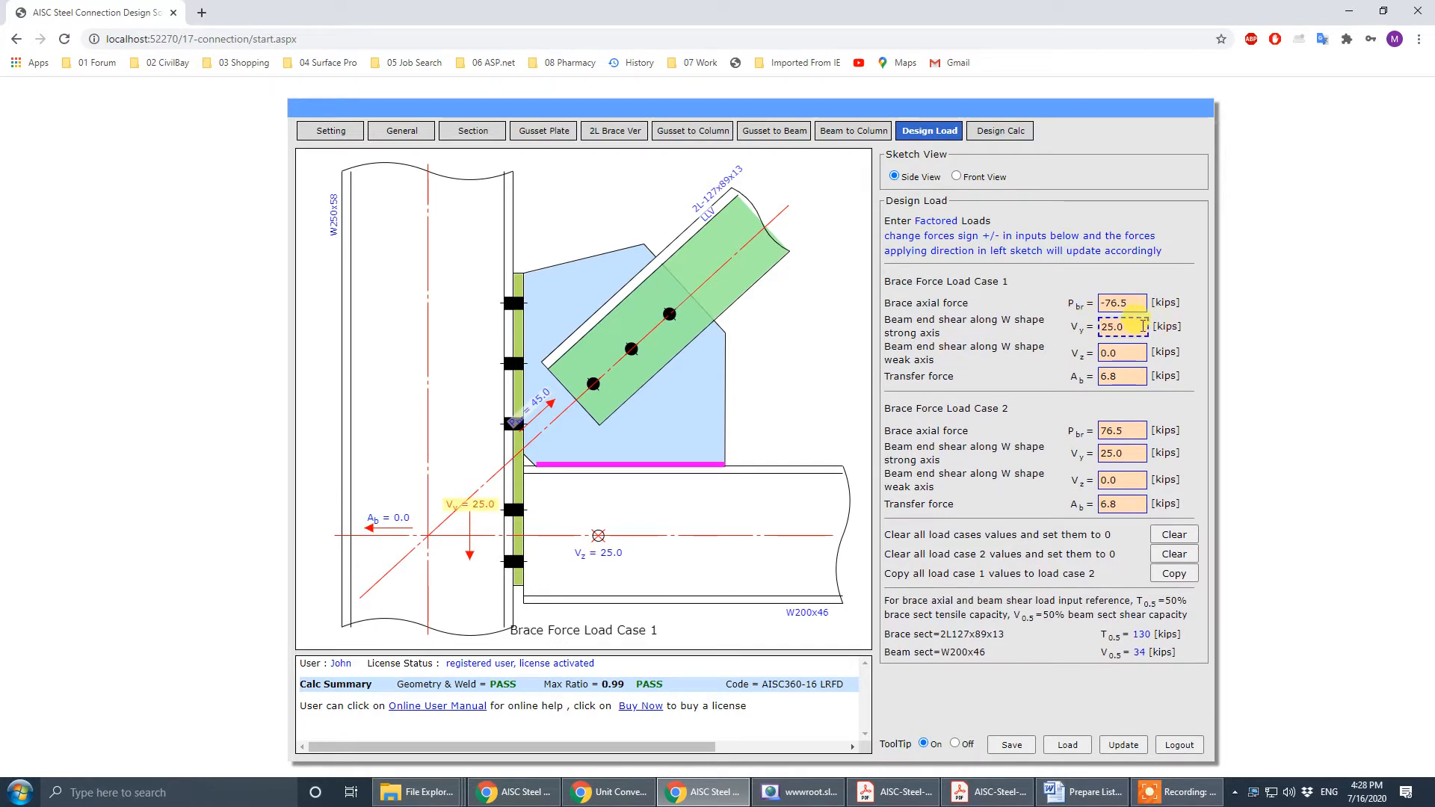
pyautogui.moveTo(1139, 326); pyautogui.dragTo(963, 335)
pyautogui.write('337.5')
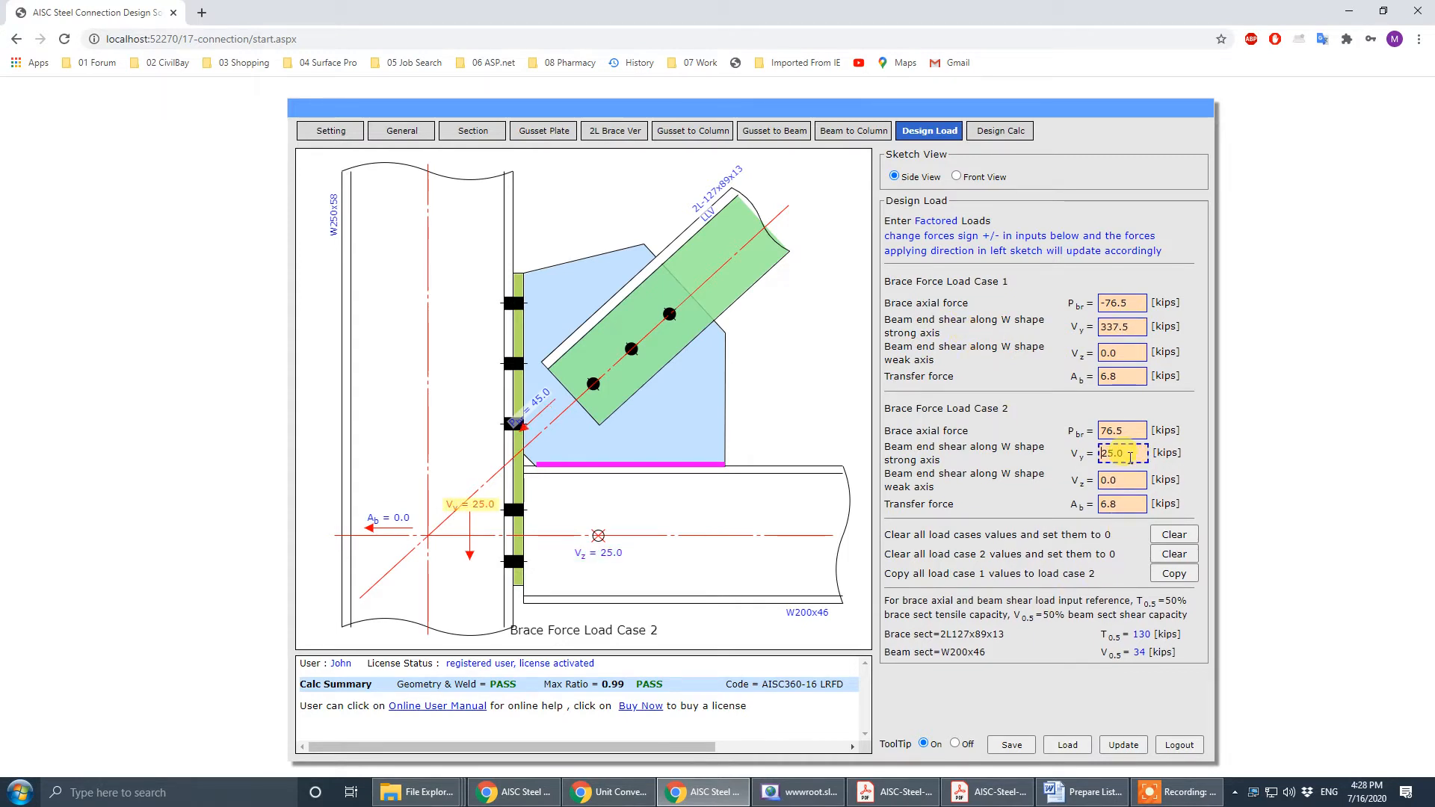
pyautogui.moveTo(1123, 454); pyautogui.dragTo(985, 455)
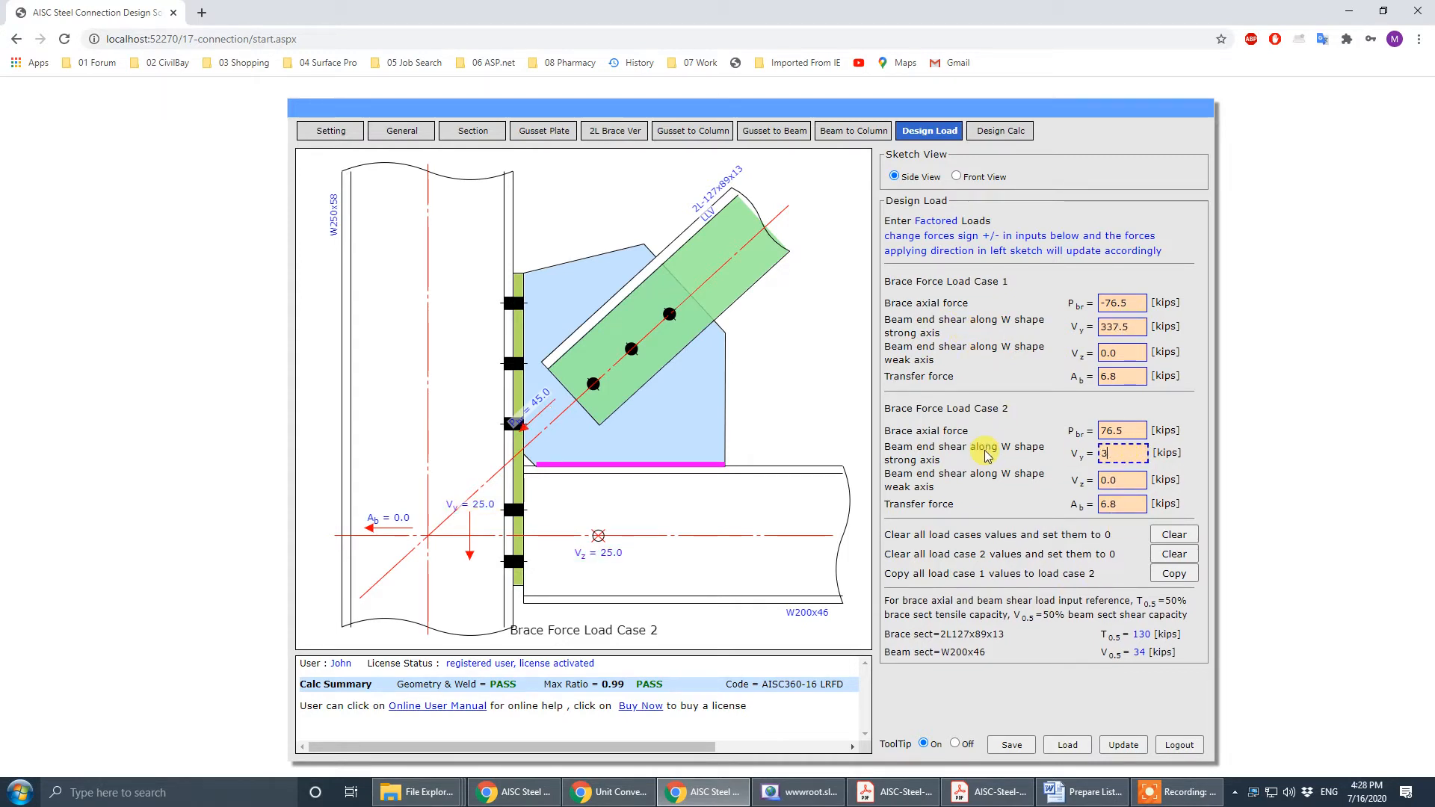
pyautogui.write('337.5')
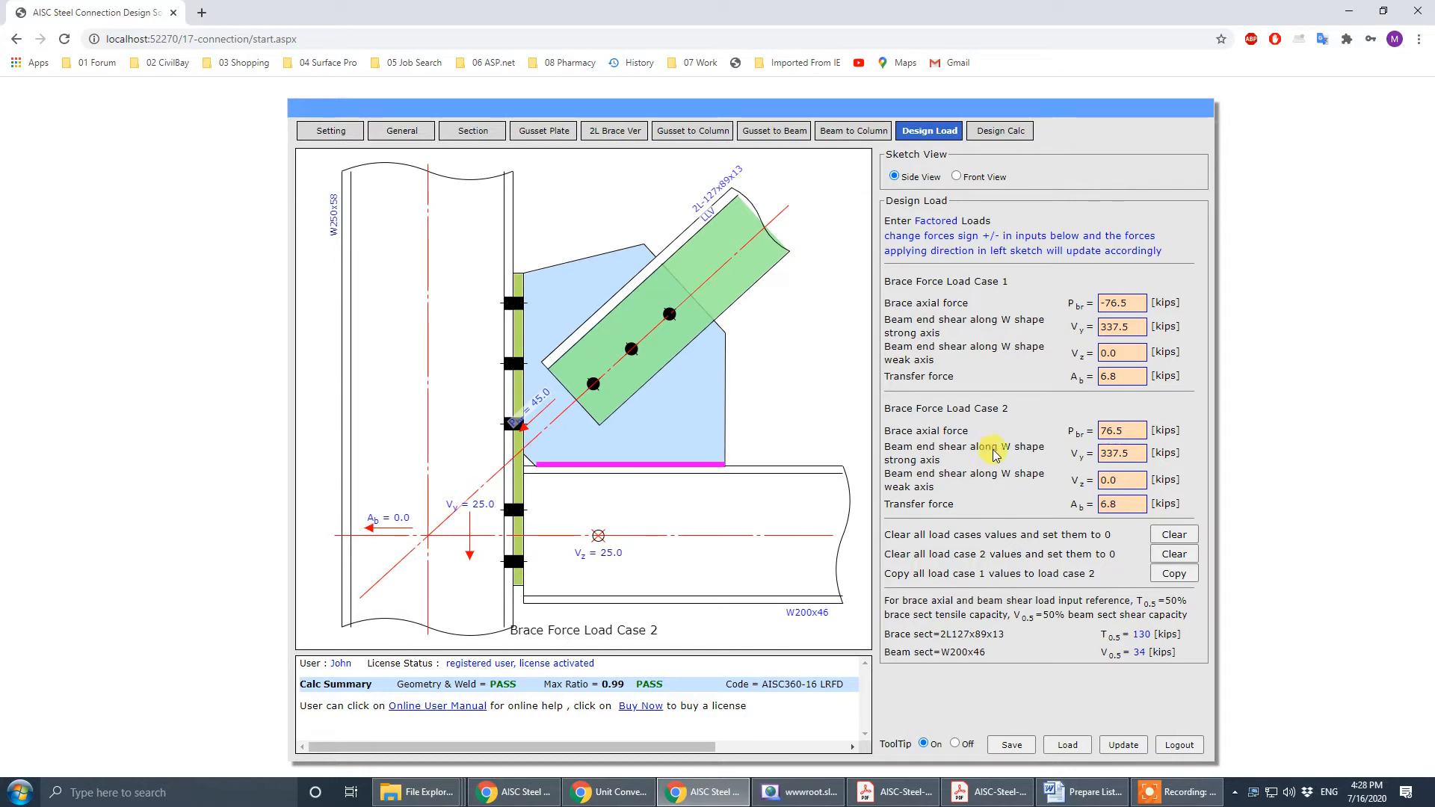
pyautogui.click(1123, 745)
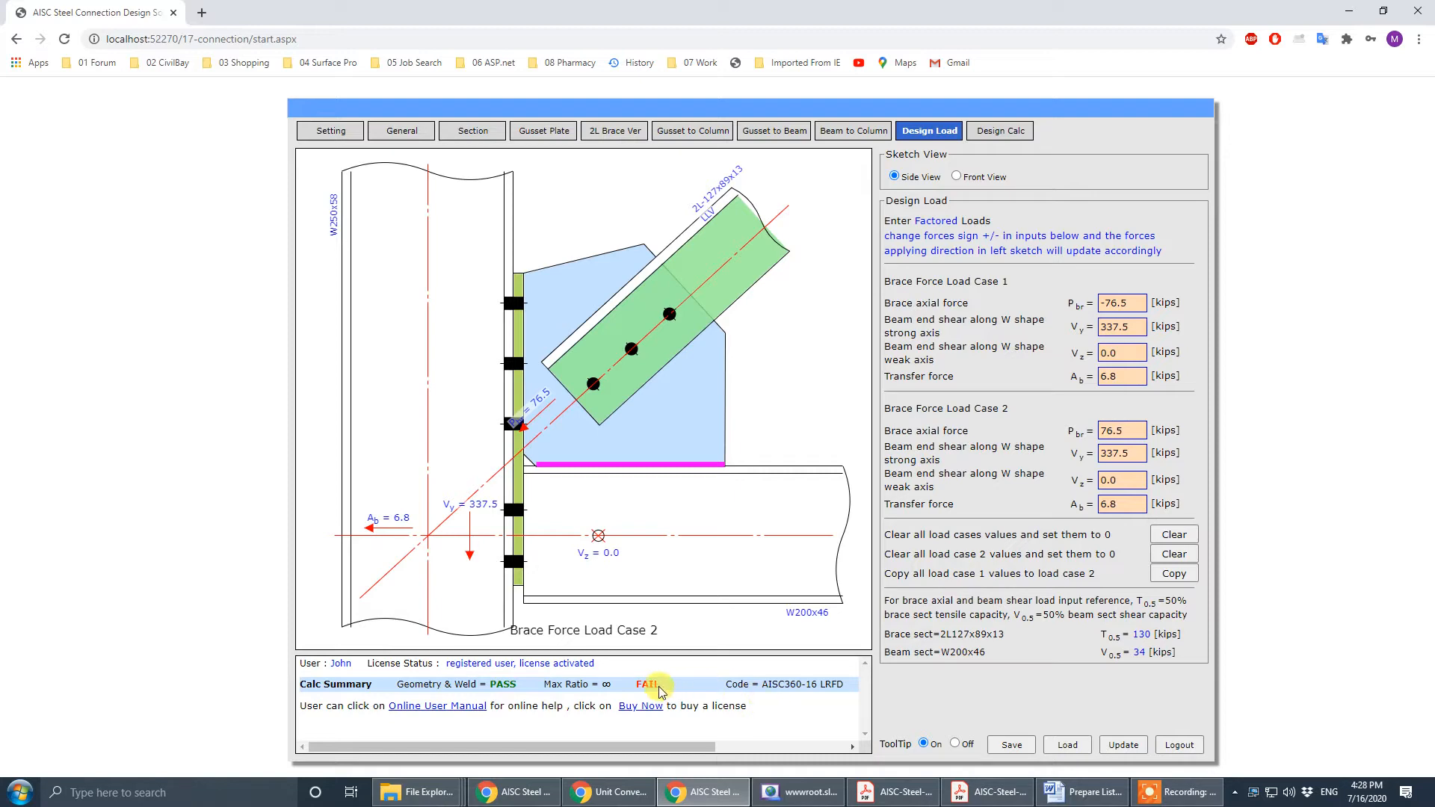
# - Convert a force of 150 kN to kips in the Unit Conversion tool to check the beam shear magnitude
pyautogui.click(703, 794)
pyautogui.click(703, 793)
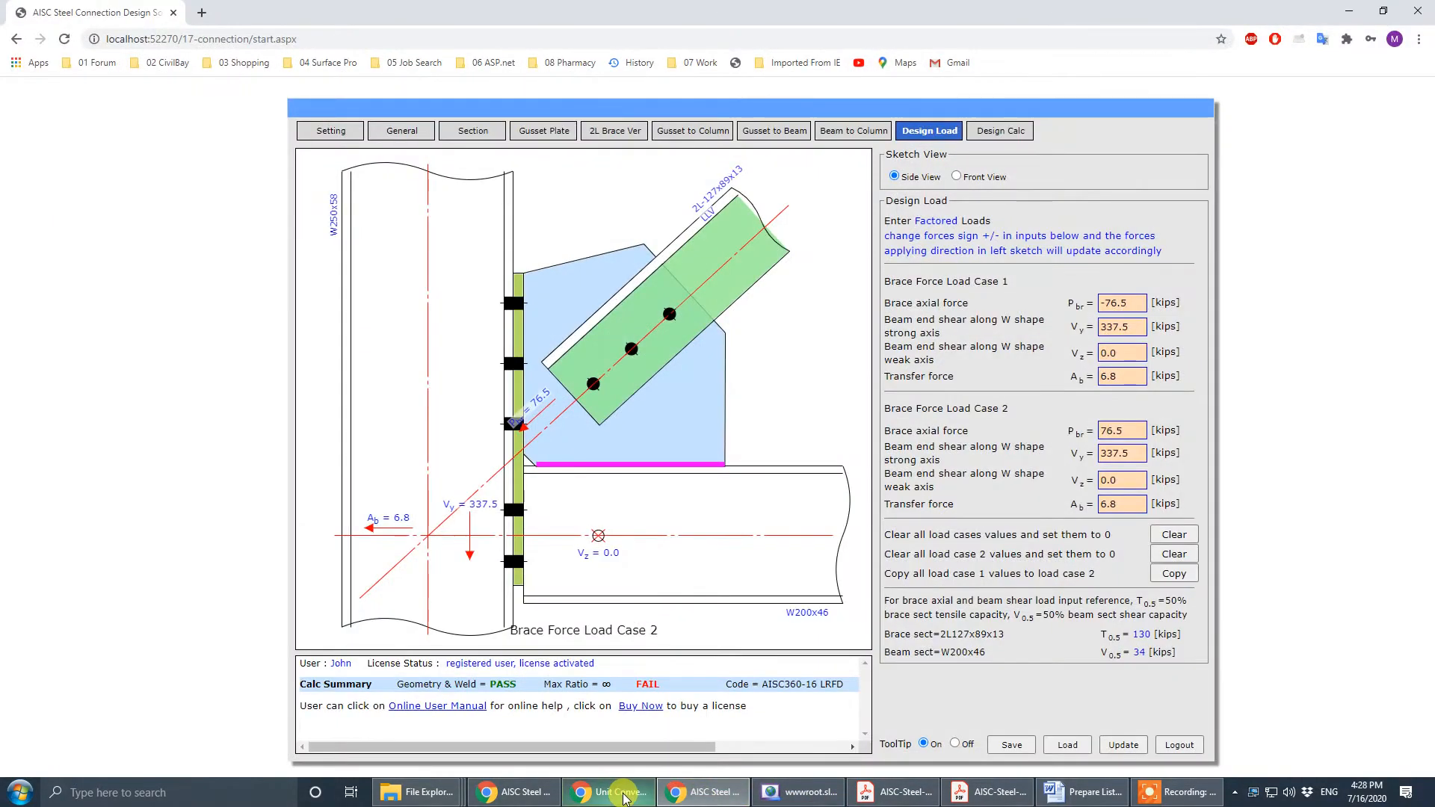
pyautogui.click(609, 792)
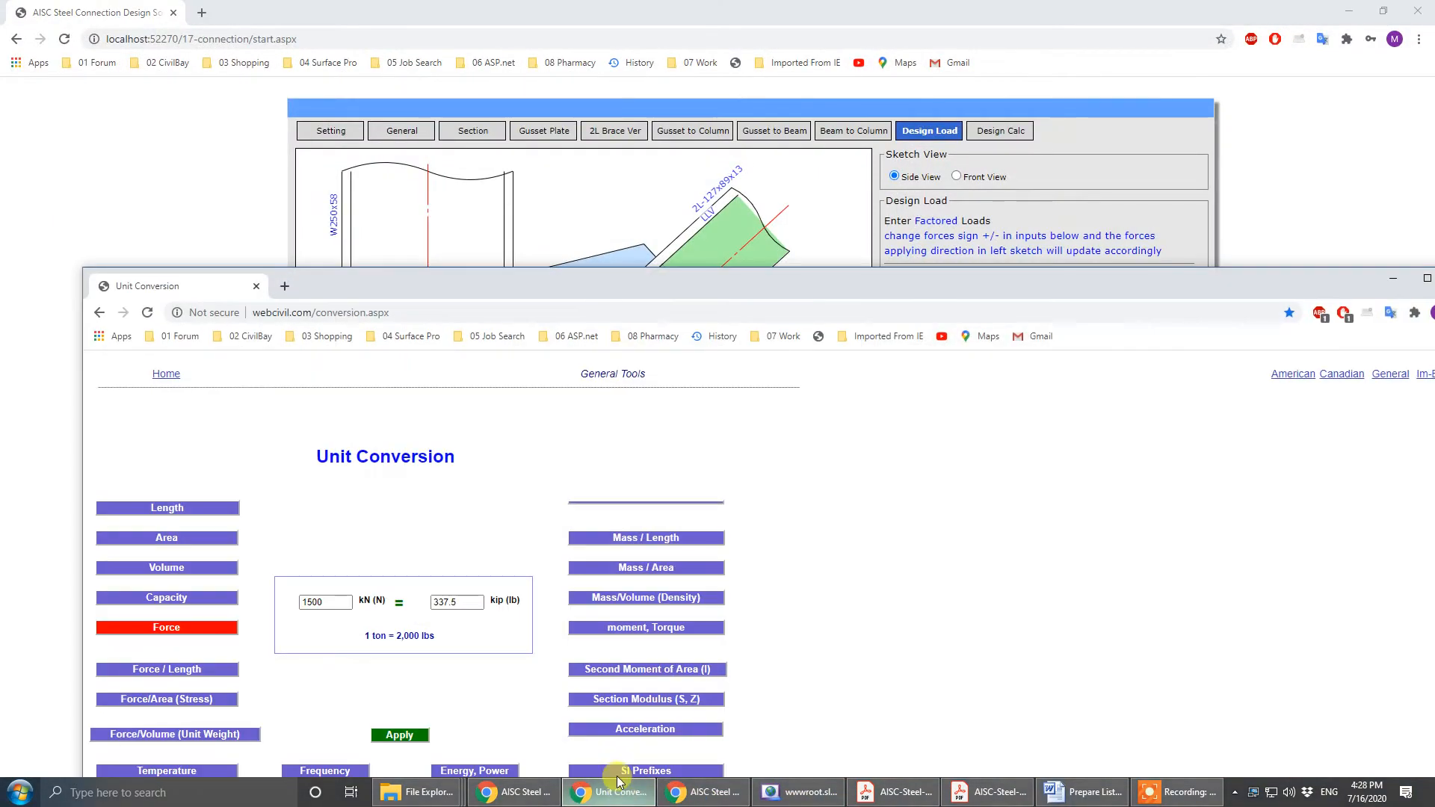
pyautogui.click(341, 599)
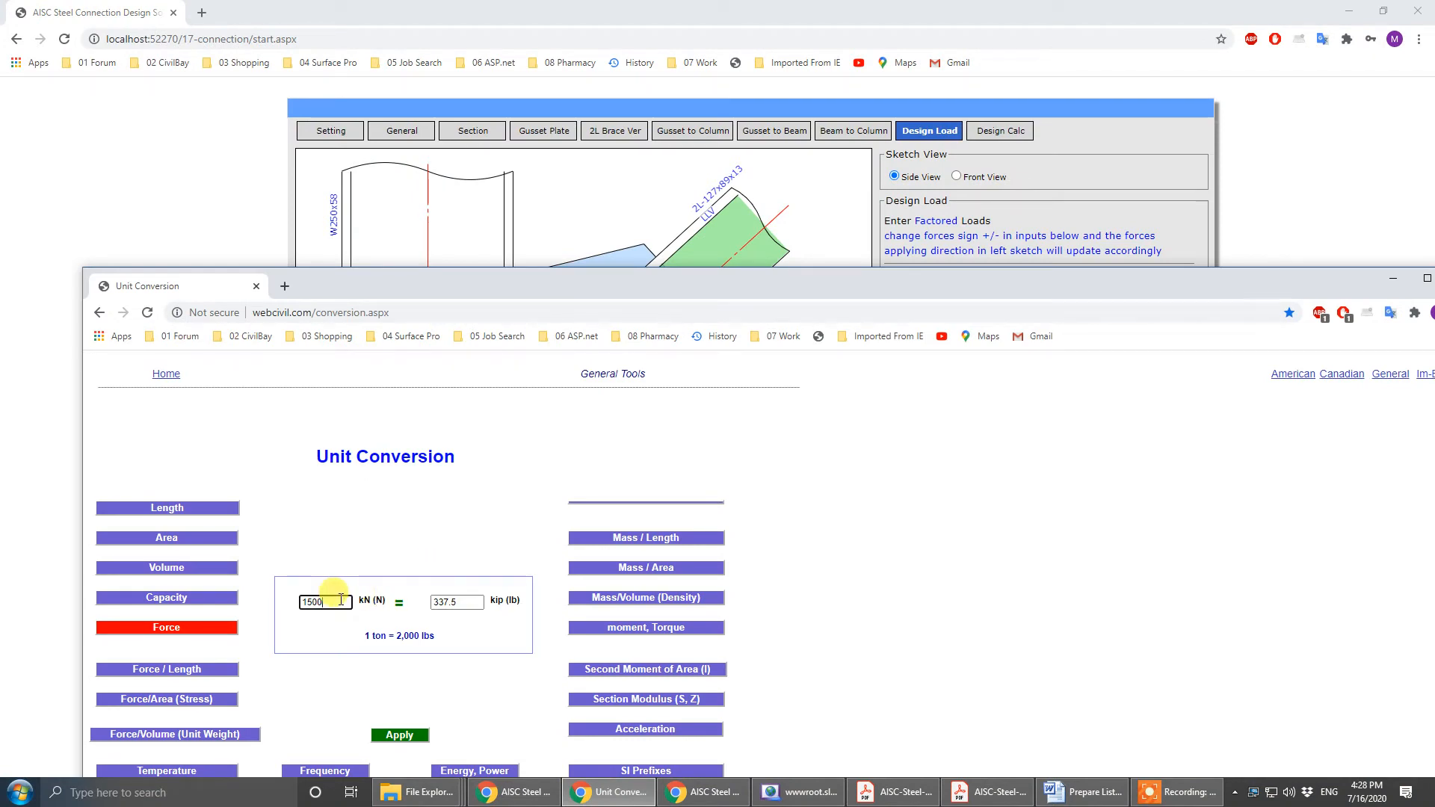
pyautogui.press('BackSpace')
pyautogui.press('BackSpace')
pyautogui.press('BackSpace')
pyautogui.press('BackSpace')
pyautogui.write('150')
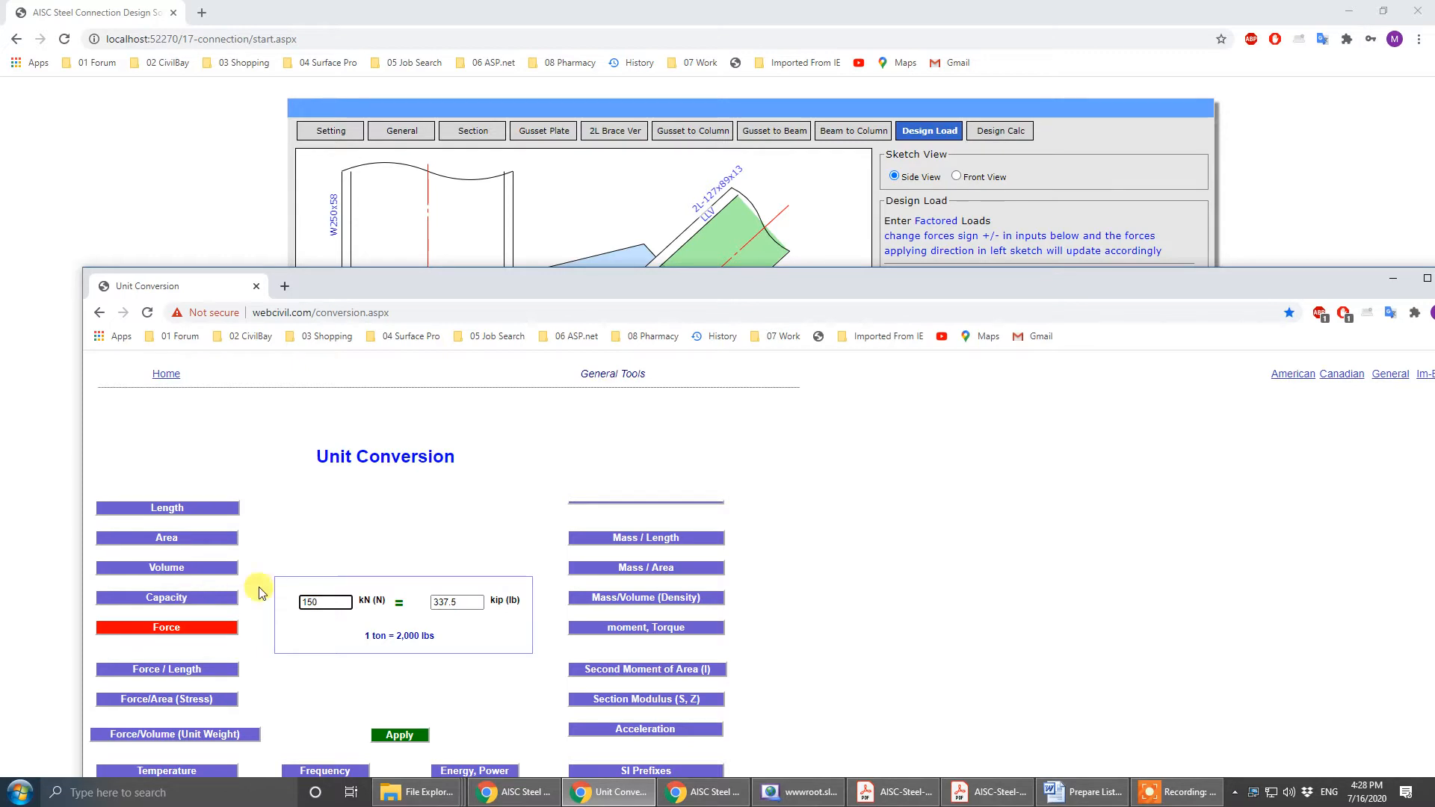
pyautogui.click(306, 563)
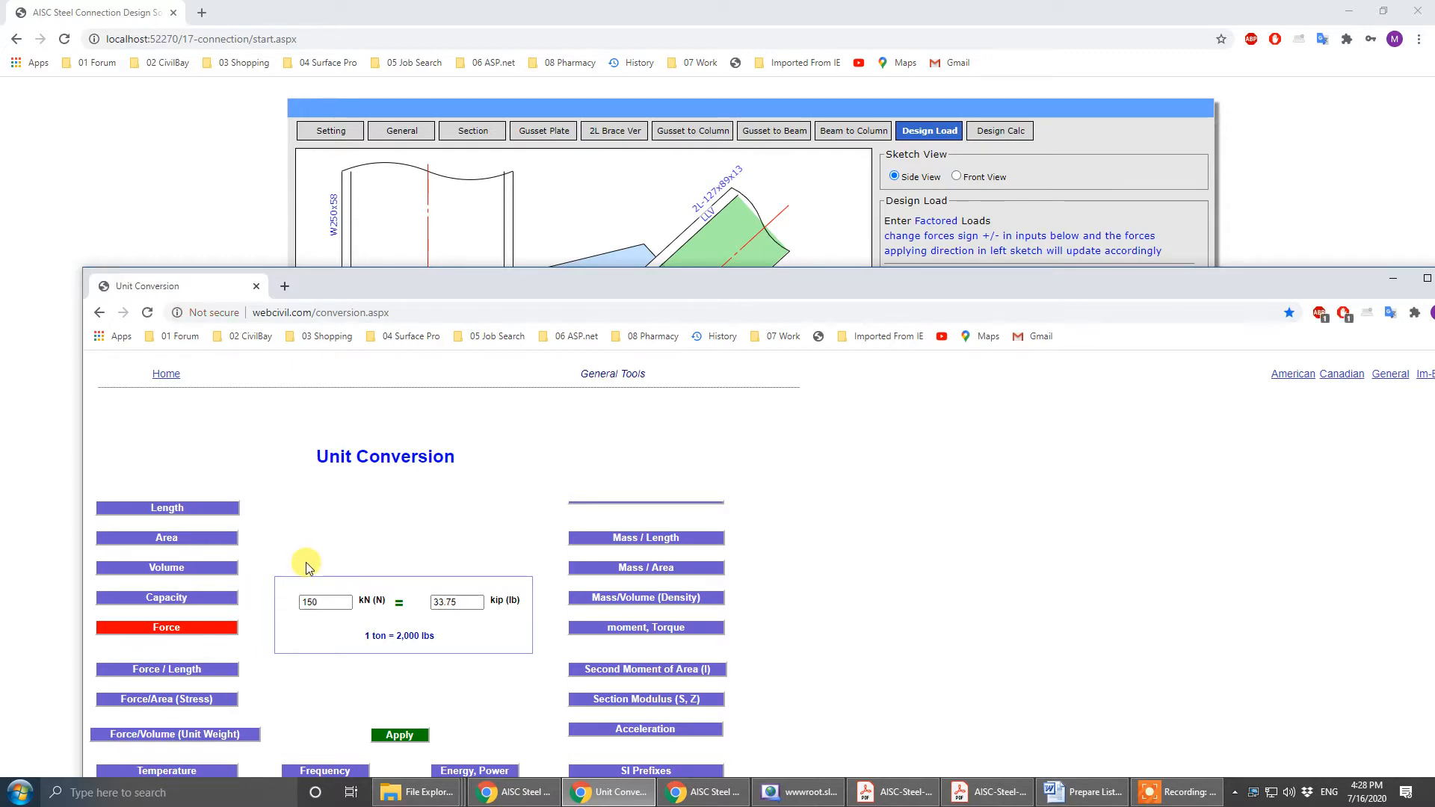
# - Recheck the conversion of 1500 kN to kips and return to the connection design
pyautogui.doubleClick(336, 601)
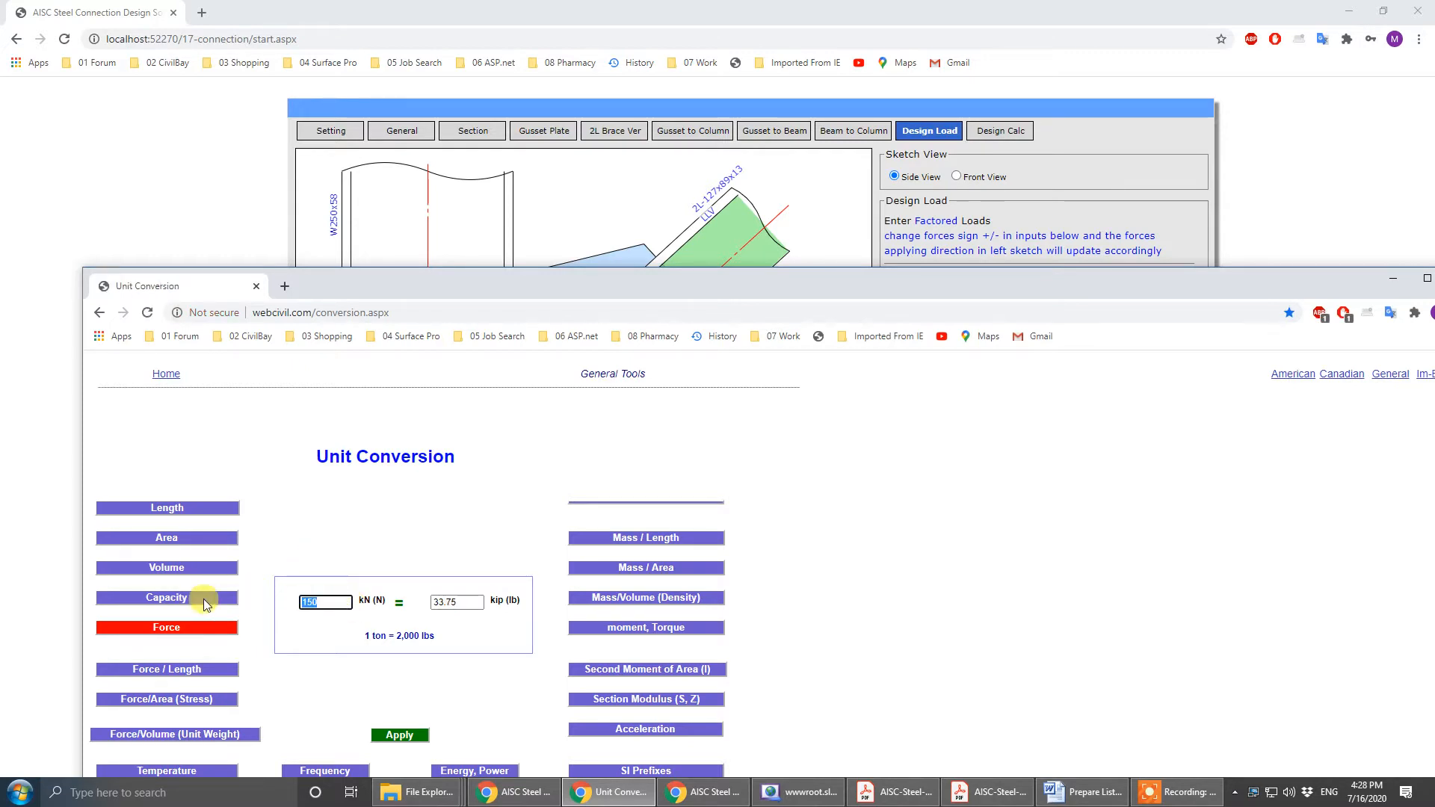
pyautogui.write('15')
pyautogui.click(308, 550)
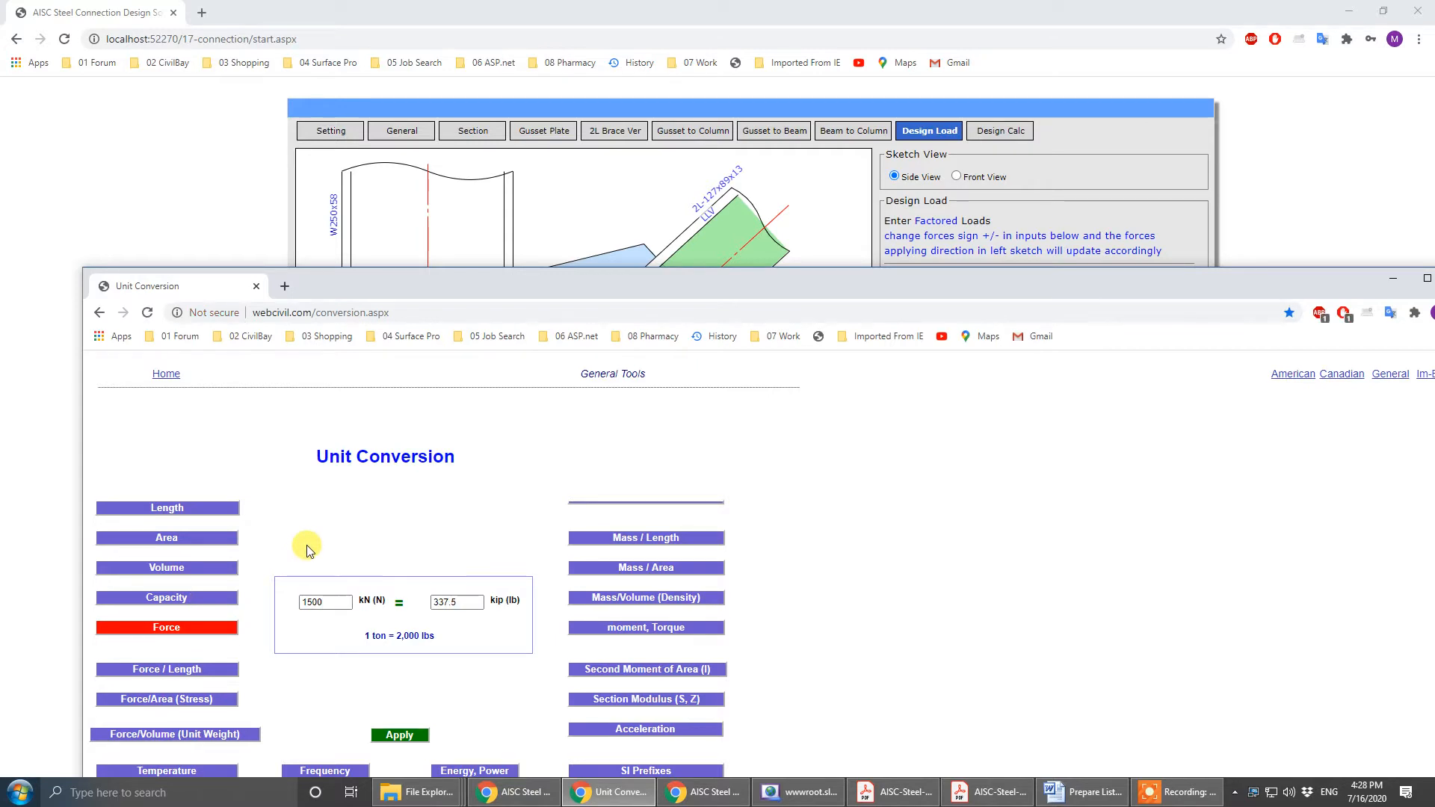
pyautogui.click(1392, 278)
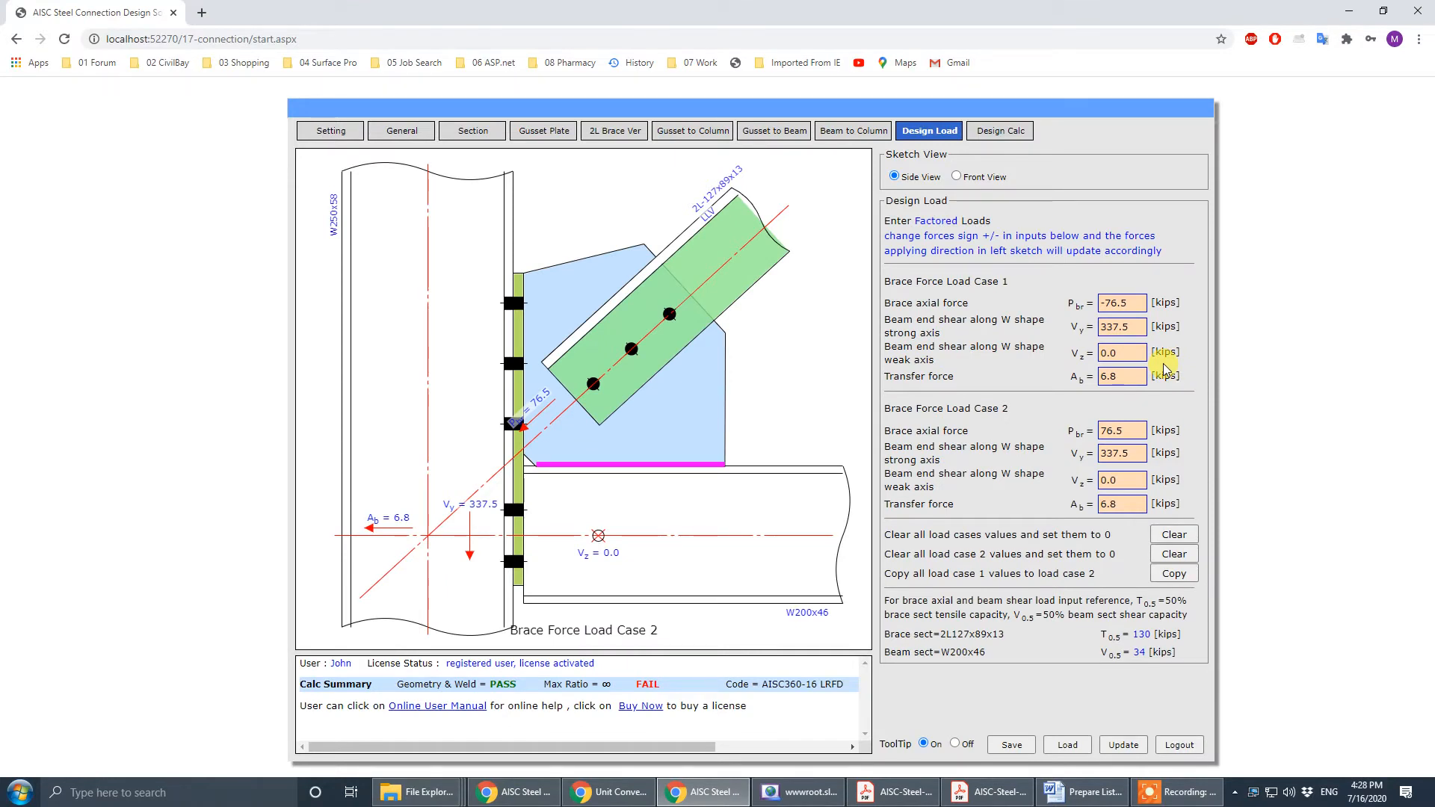
# - Compare both load cases with the PDF drawing's W200X46 shear, then convert 150 kN to kips in the Unit Conversion tool
pyautogui.click(1121, 504)
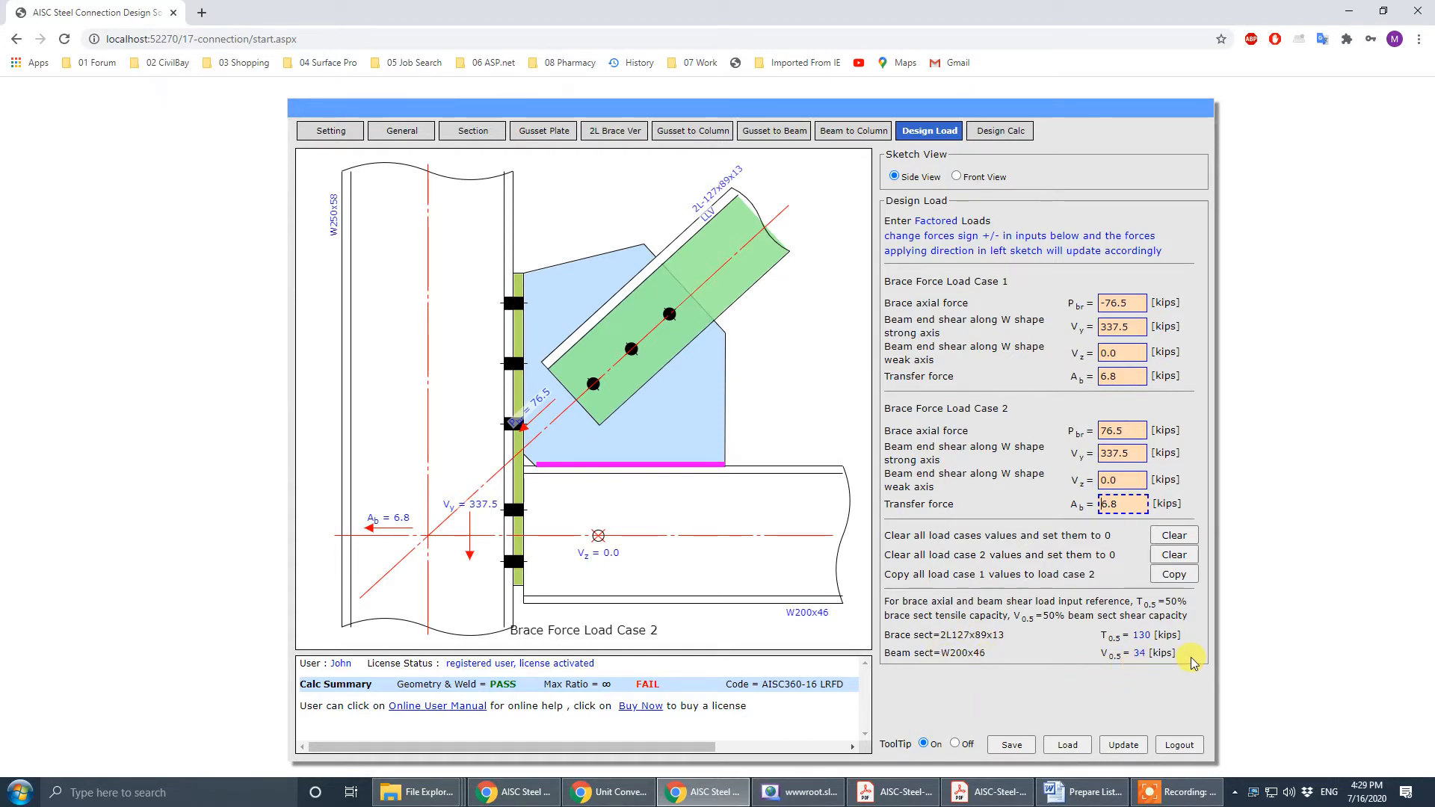
pyautogui.click(1110, 351)
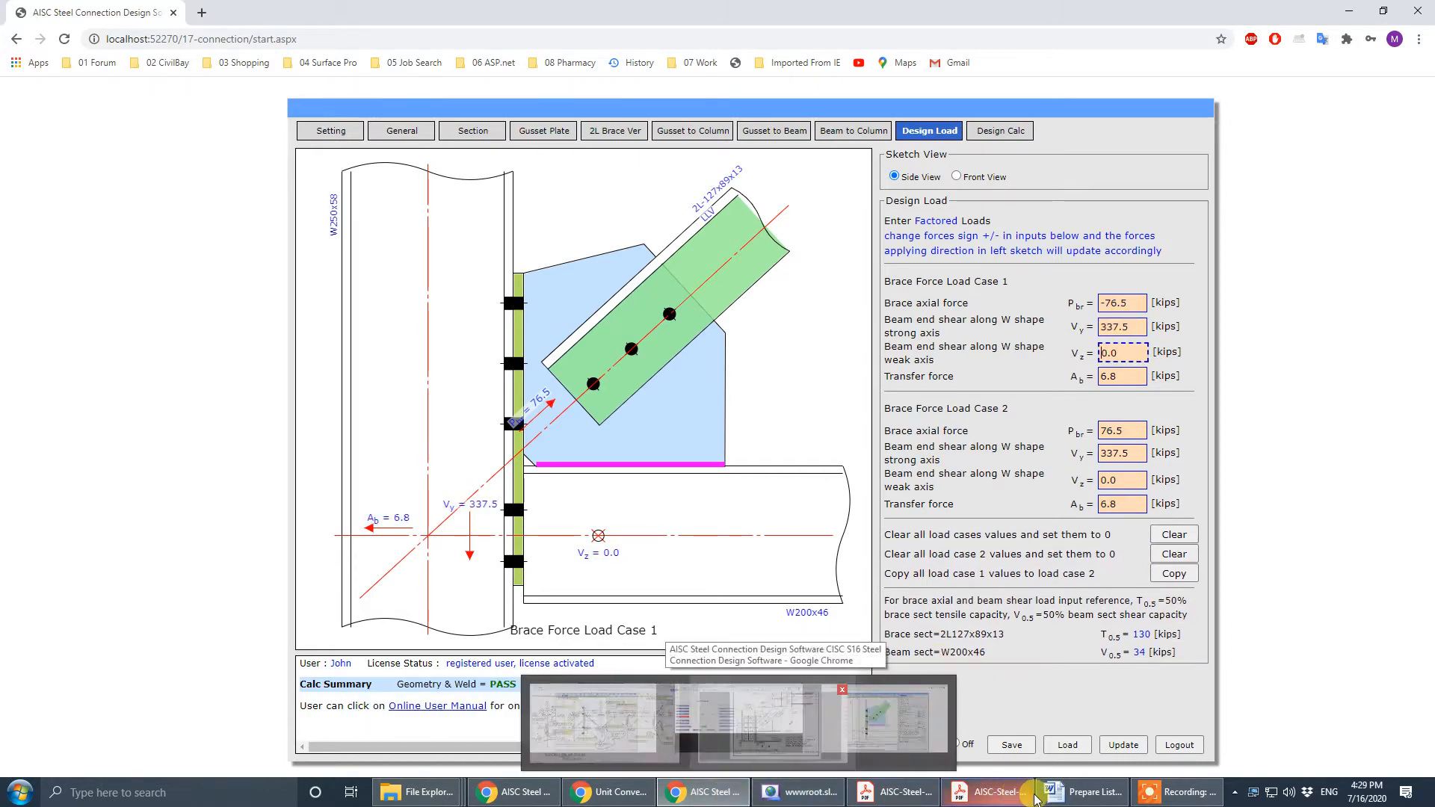
pyautogui.click(1001, 794)
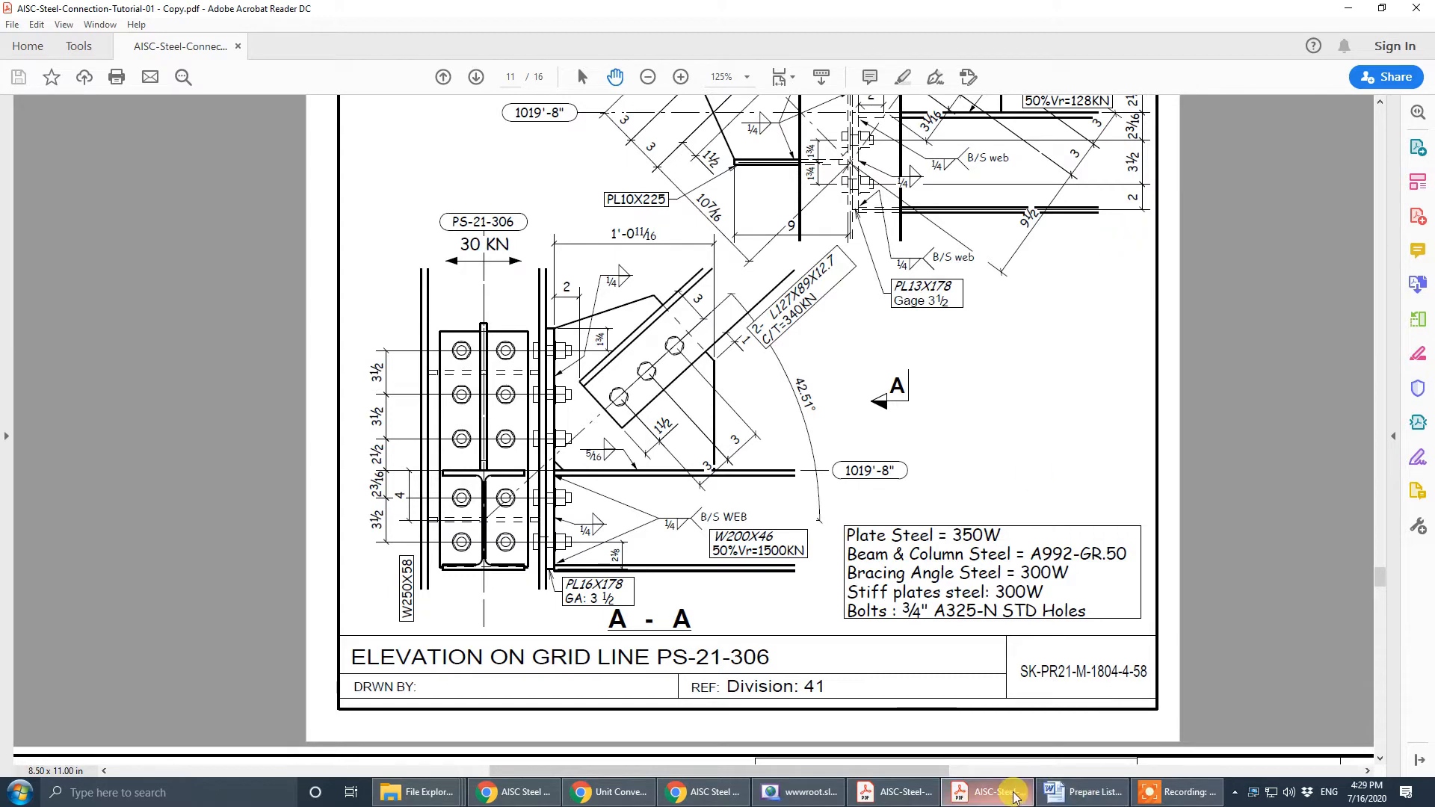
pyautogui.moveTo(923, 792)
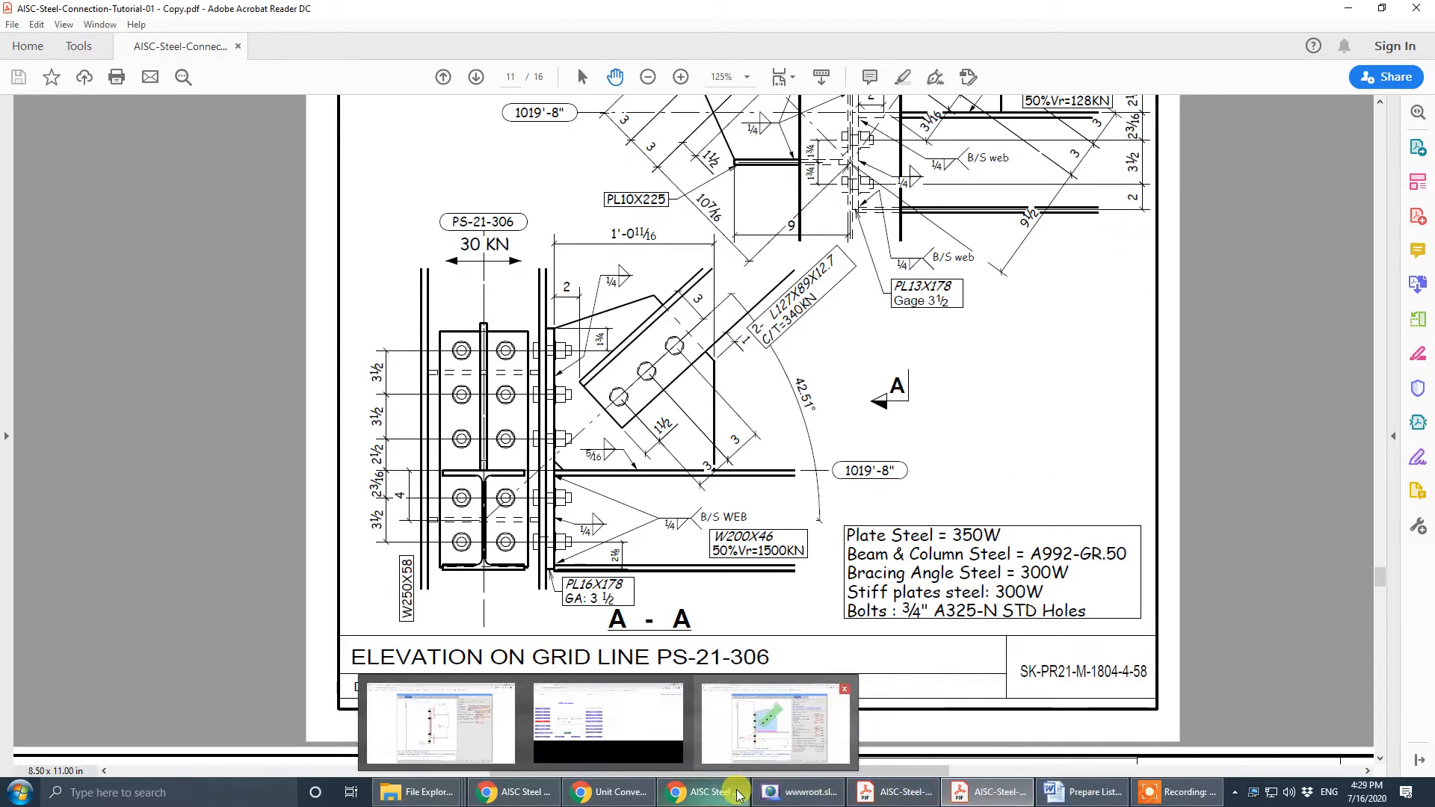
pyautogui.click(619, 794)
pyautogui.doubleClick(322, 601)
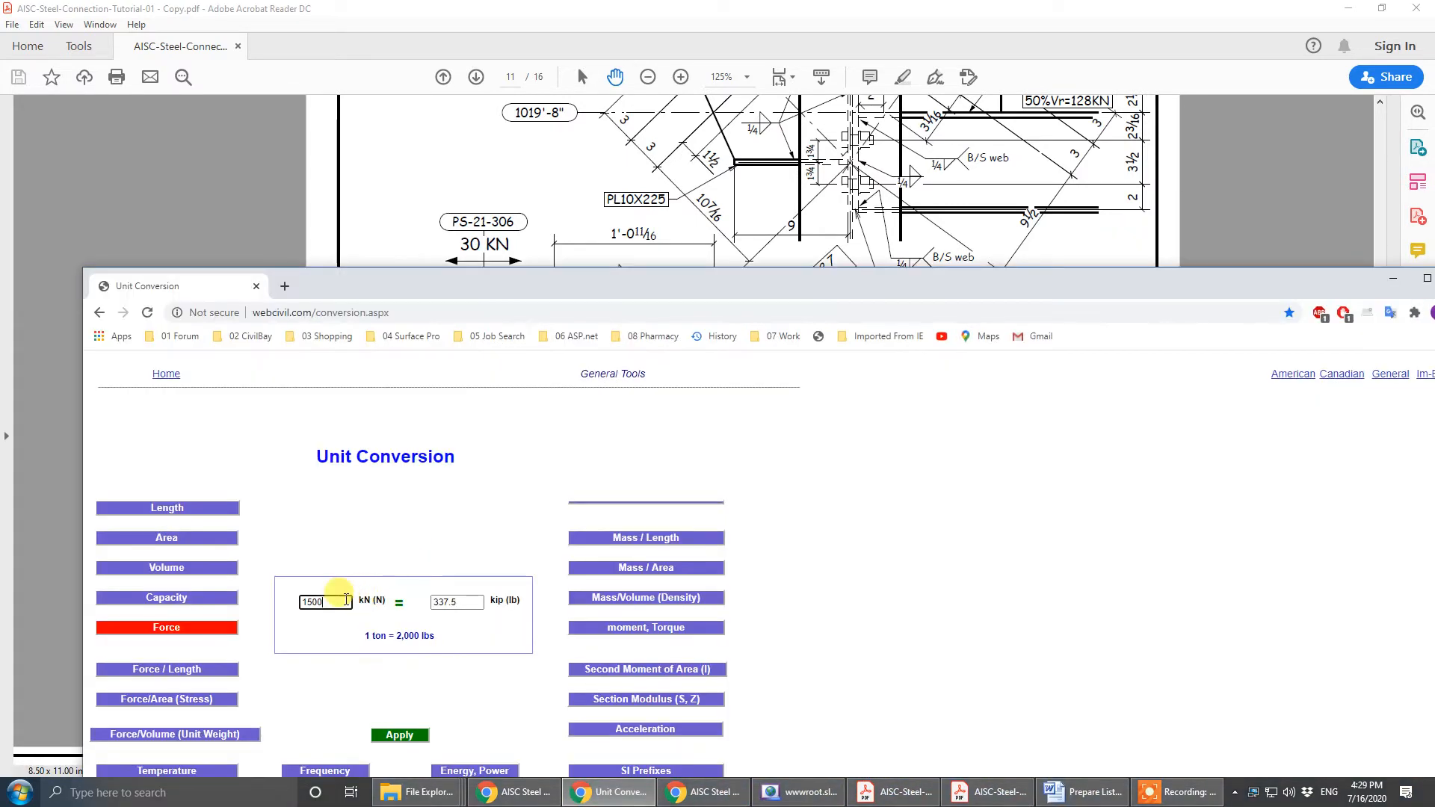
pyautogui.write('150')
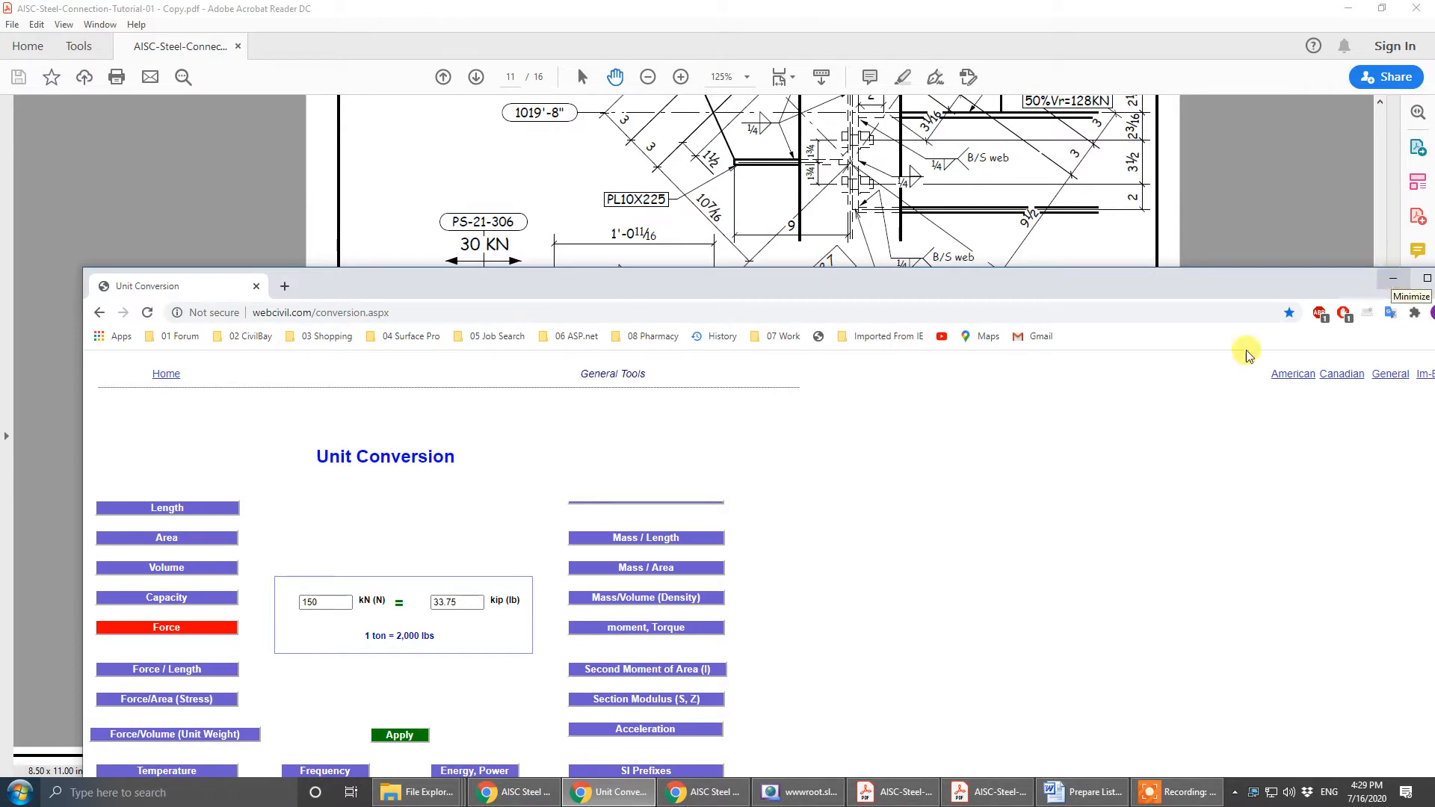
pyautogui.click(1395, 282)
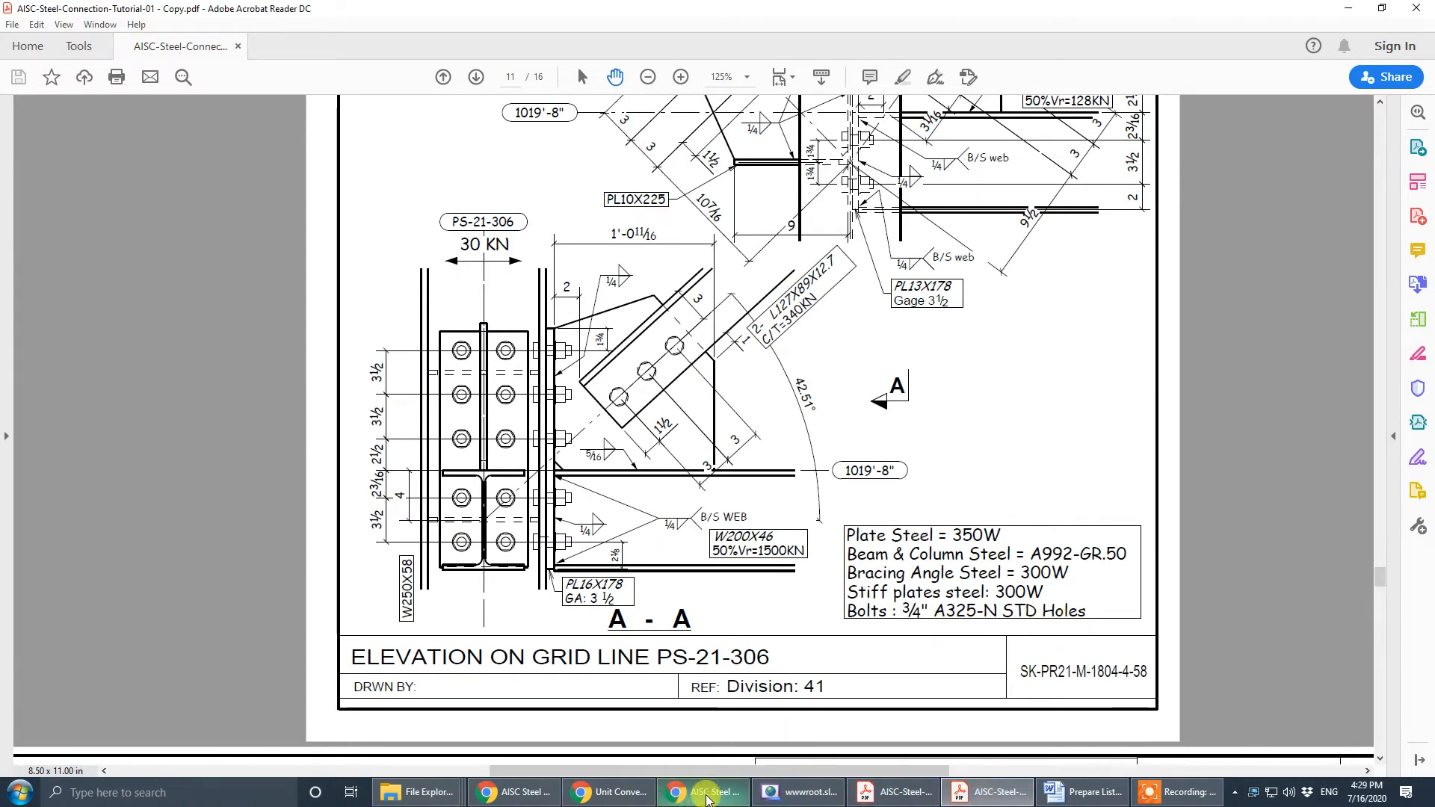
# - Set the strong-axis beam end shear Vy to 34 kips in both load cases and update the design
pyautogui.click(675, 794)
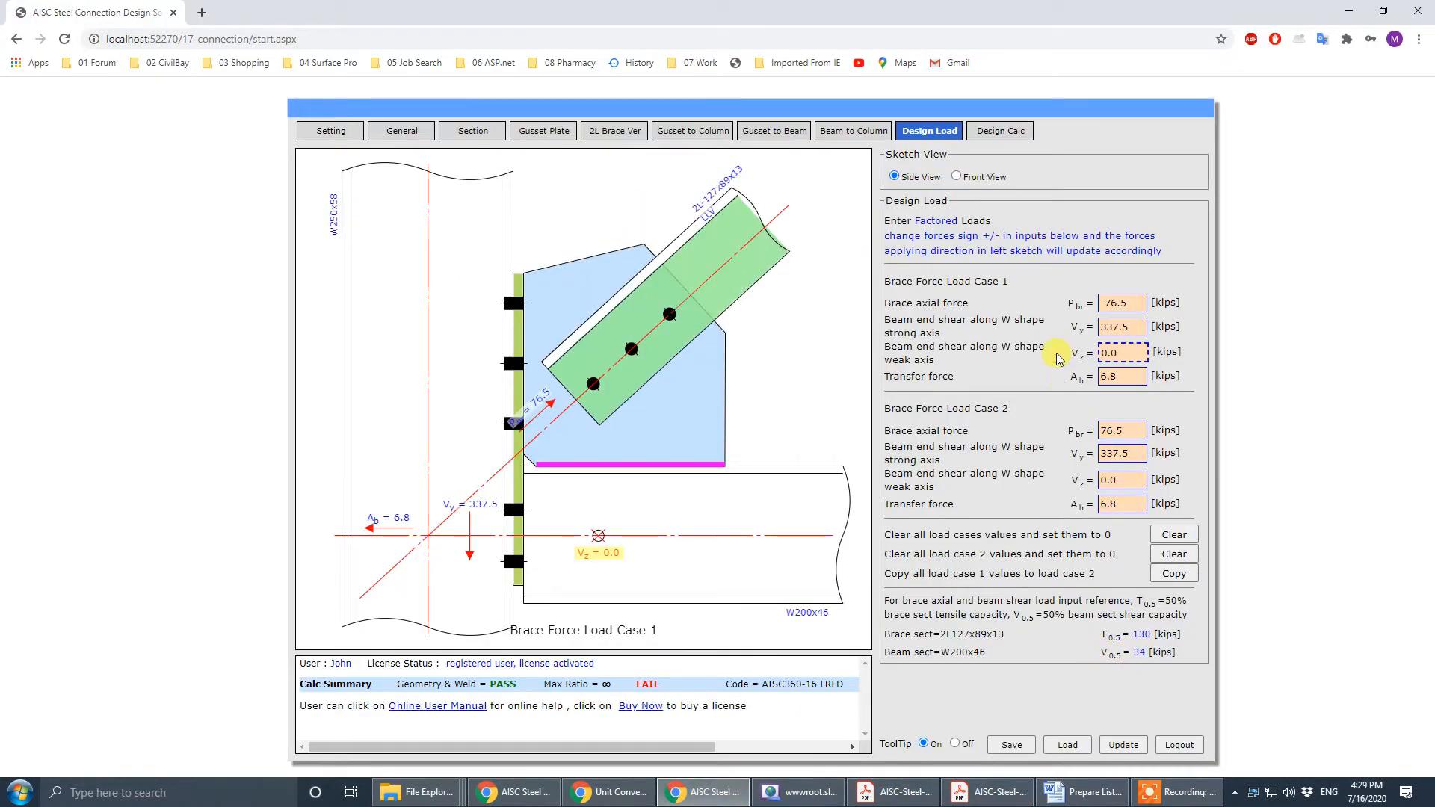
pyautogui.hotkey('shift', 'Tab')
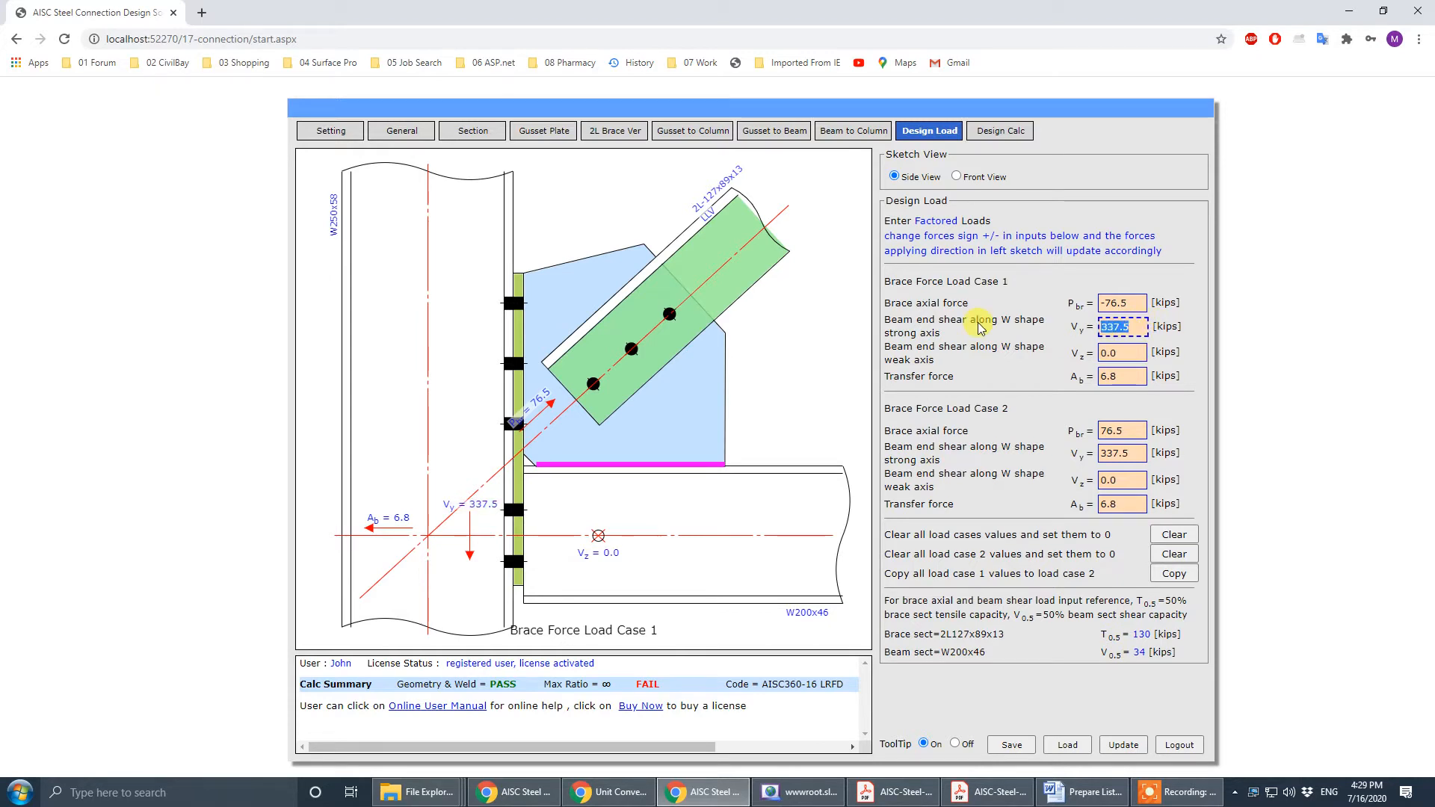
pyautogui.write('34')
pyautogui.click(1107, 452)
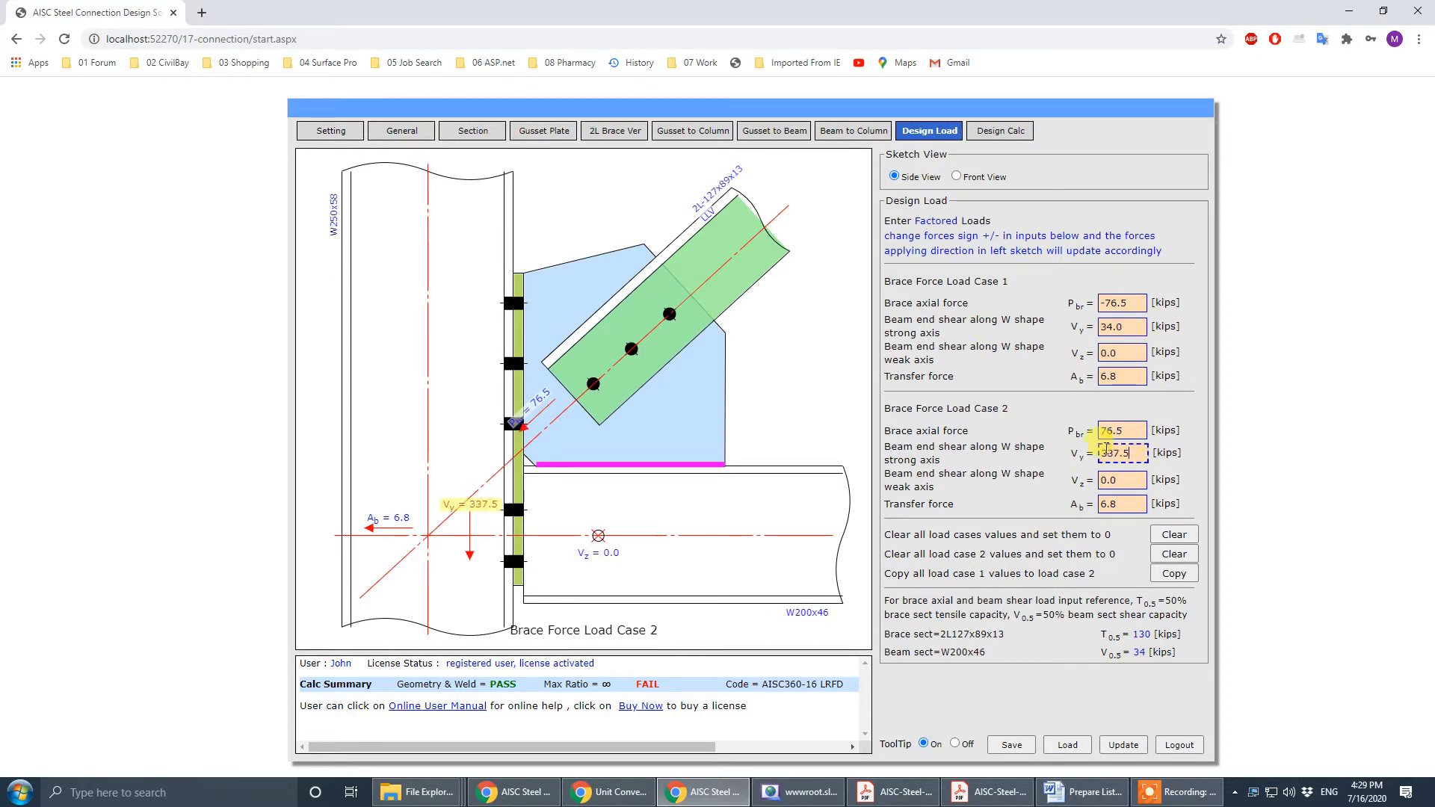
pyautogui.press('BackSpace')
pyautogui.press('BackSpace')
pyautogui.press('BackSpace')
pyautogui.press('BackSpace')
pyautogui.press('BackSpace')
pyautogui.write('34')
pyautogui.click(1009, 455)
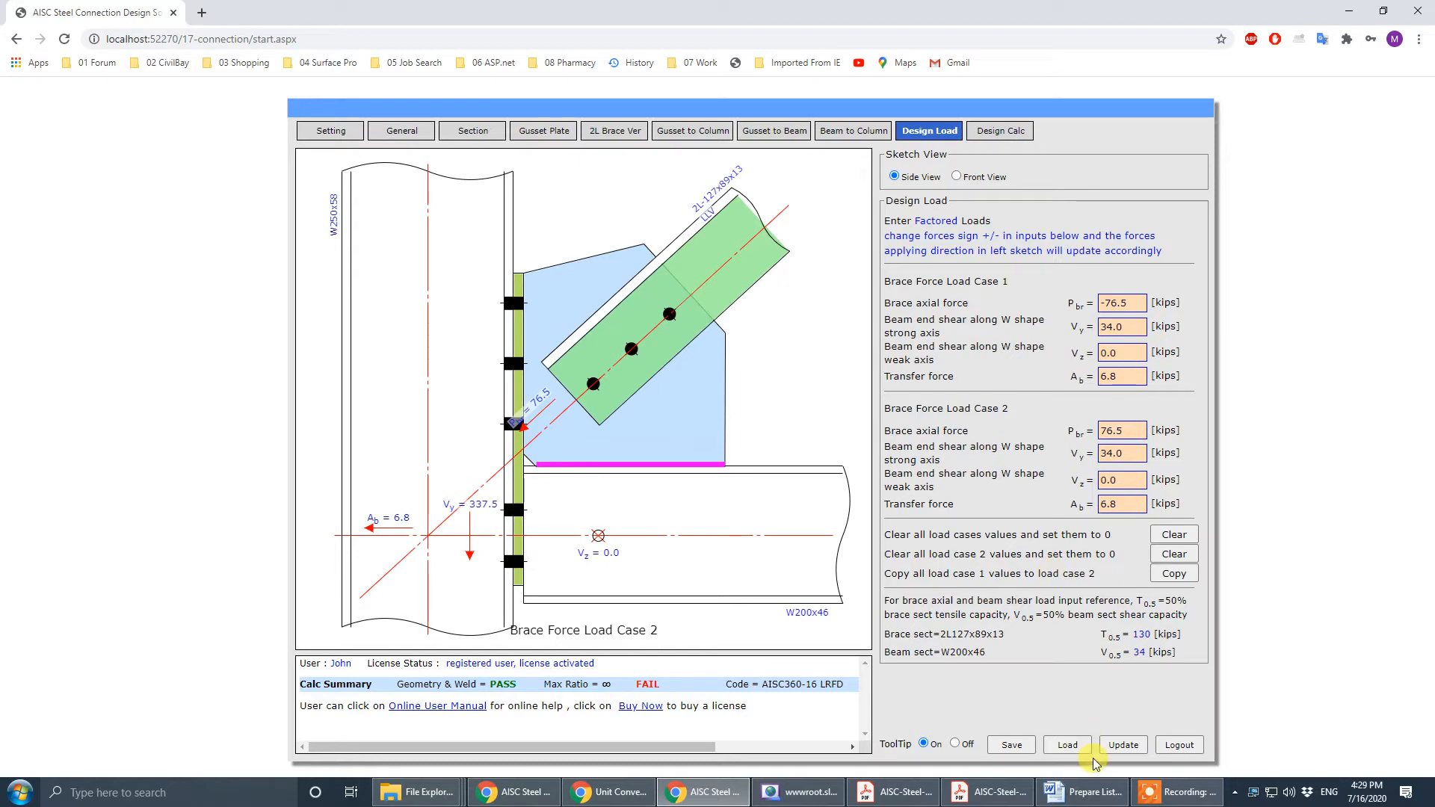
pyautogui.click(1123, 744)
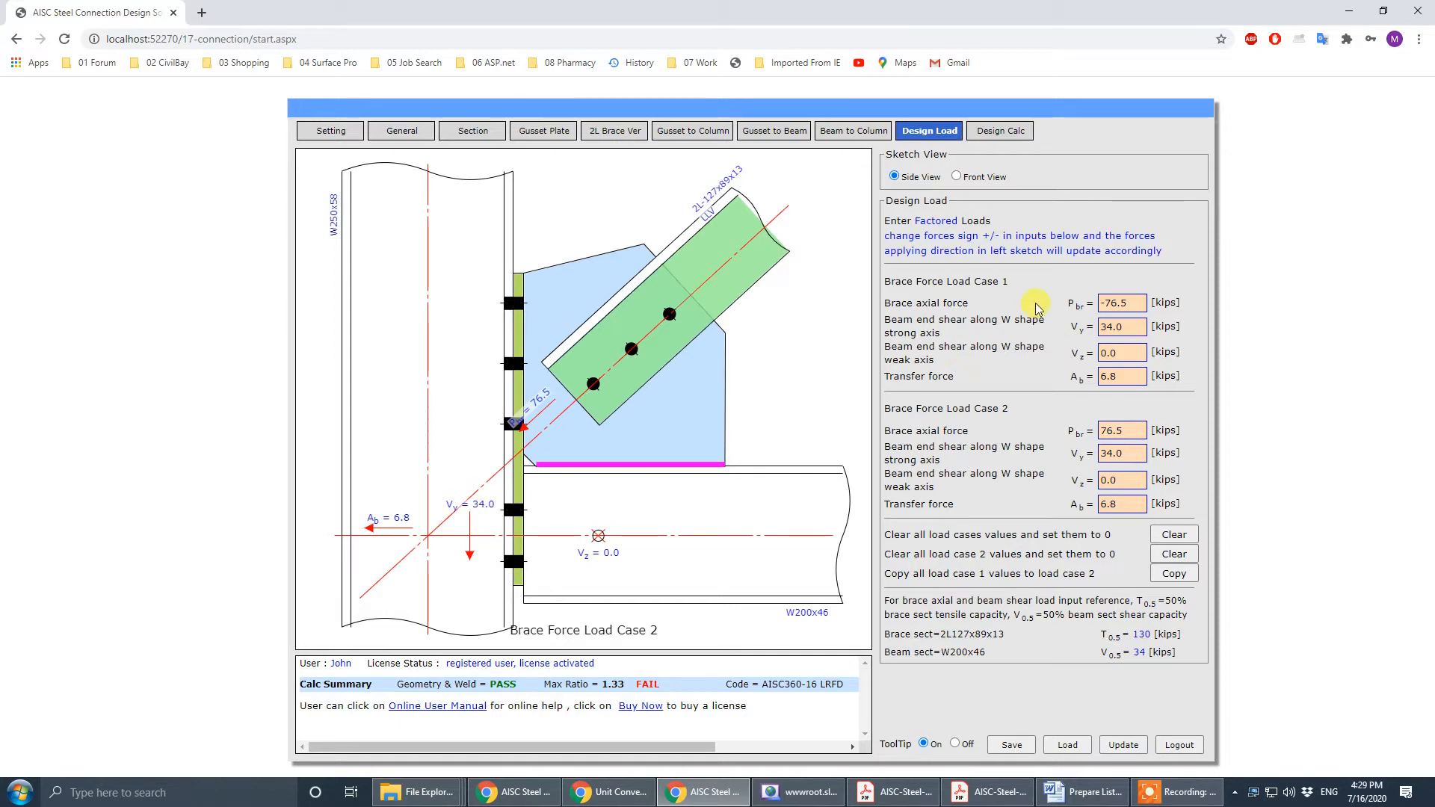
# - Review the load case 1 axial, shear and transfer forces and compare them with the PDF drawing
pyautogui.click(1120, 300)
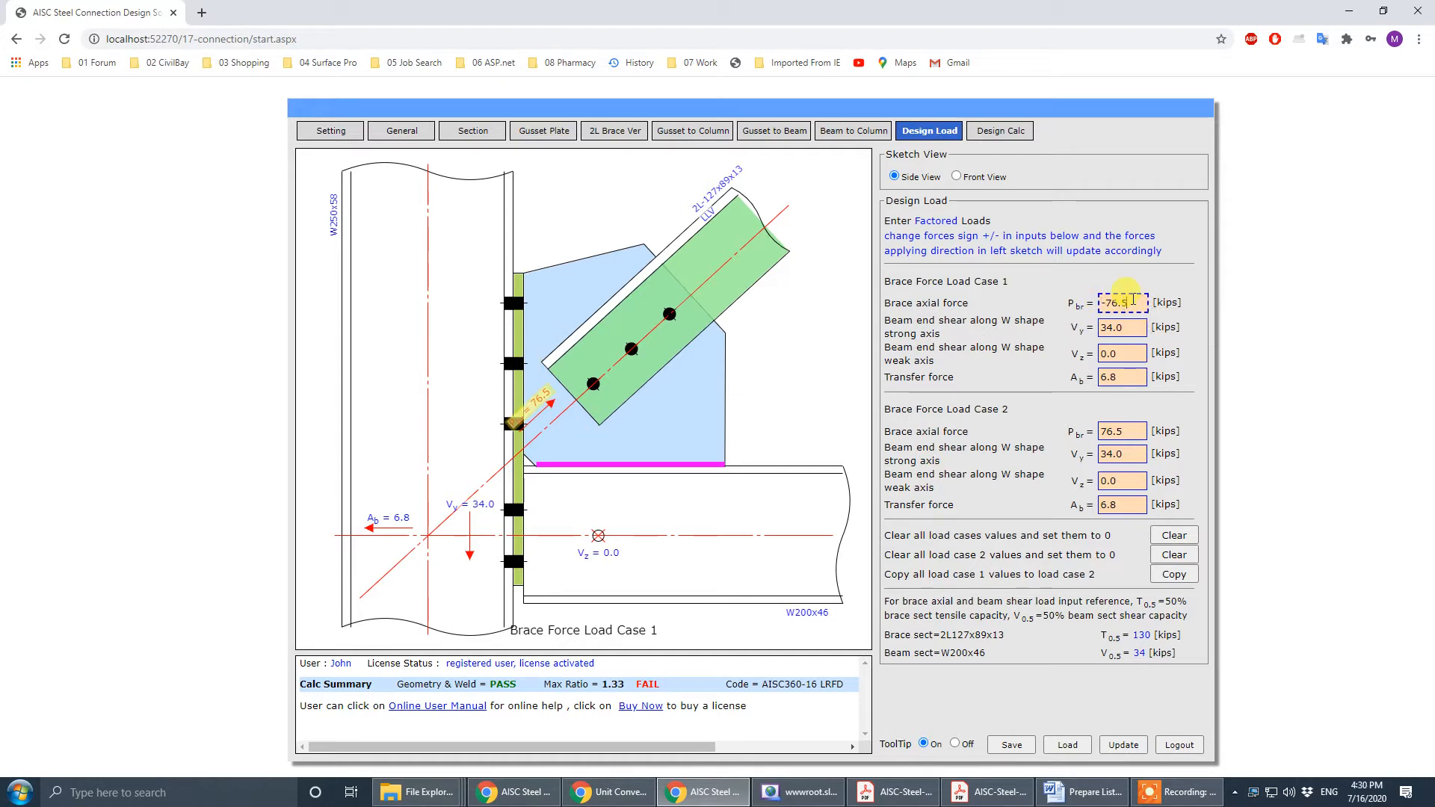
pyautogui.click(1128, 327)
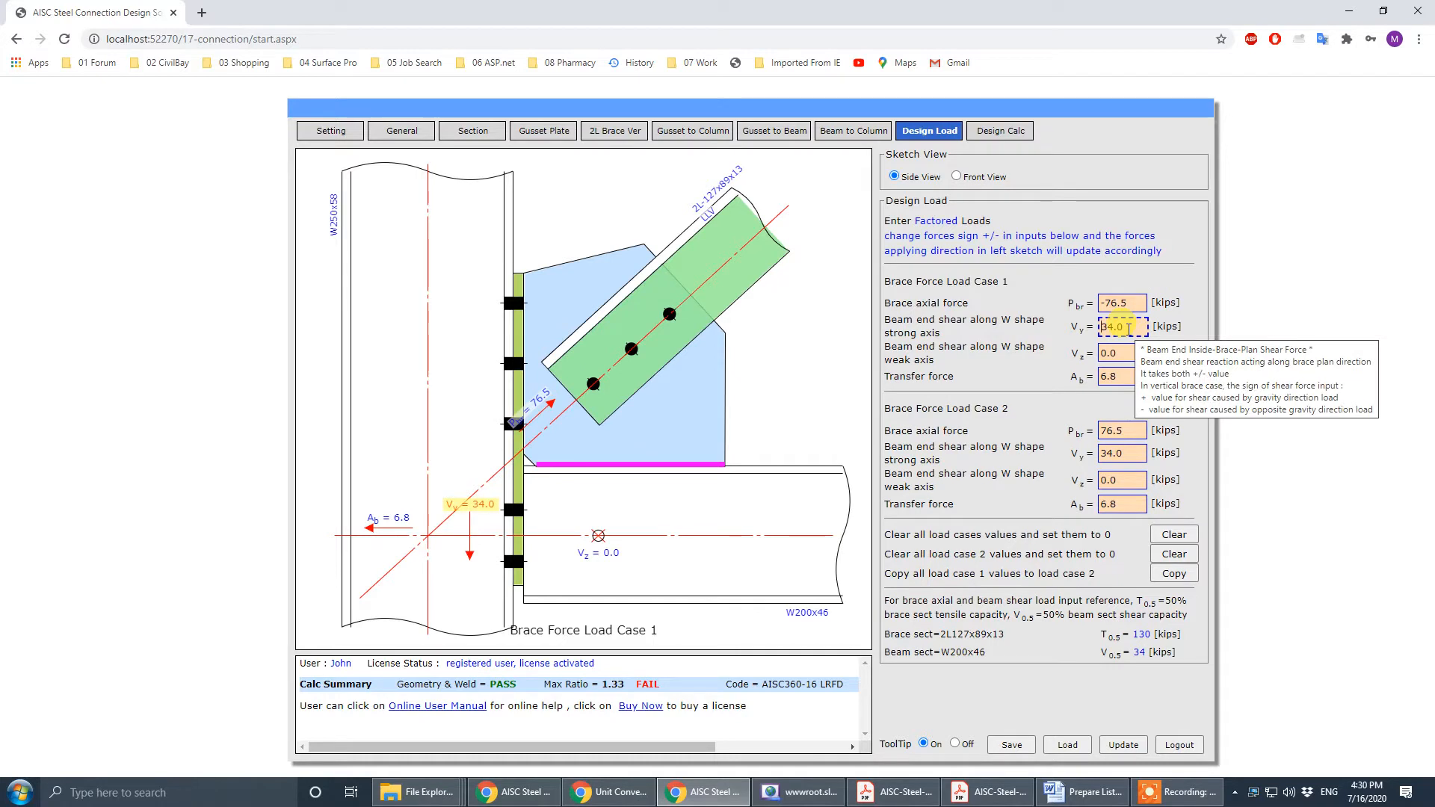
pyautogui.click(1124, 377)
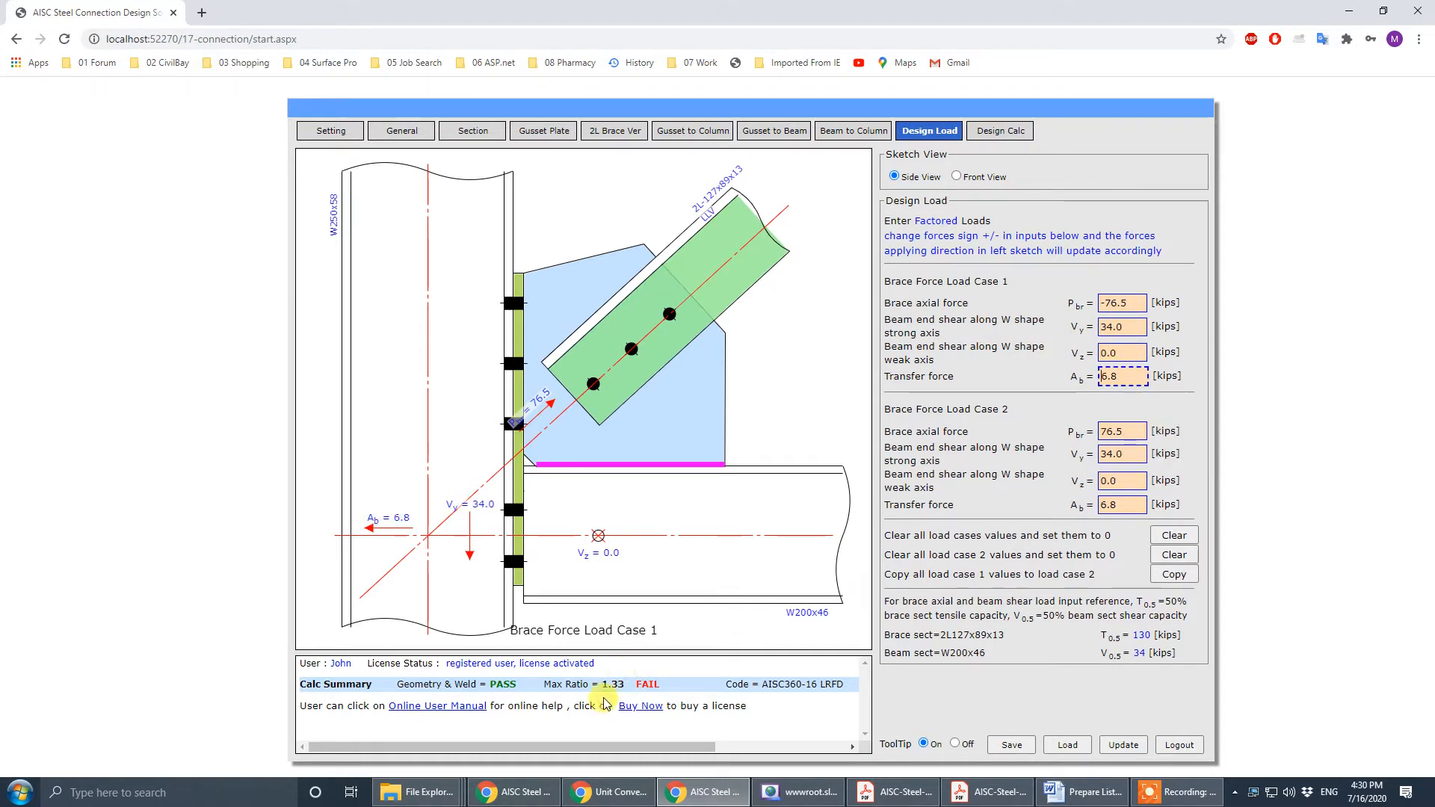
pyautogui.click(985, 672)
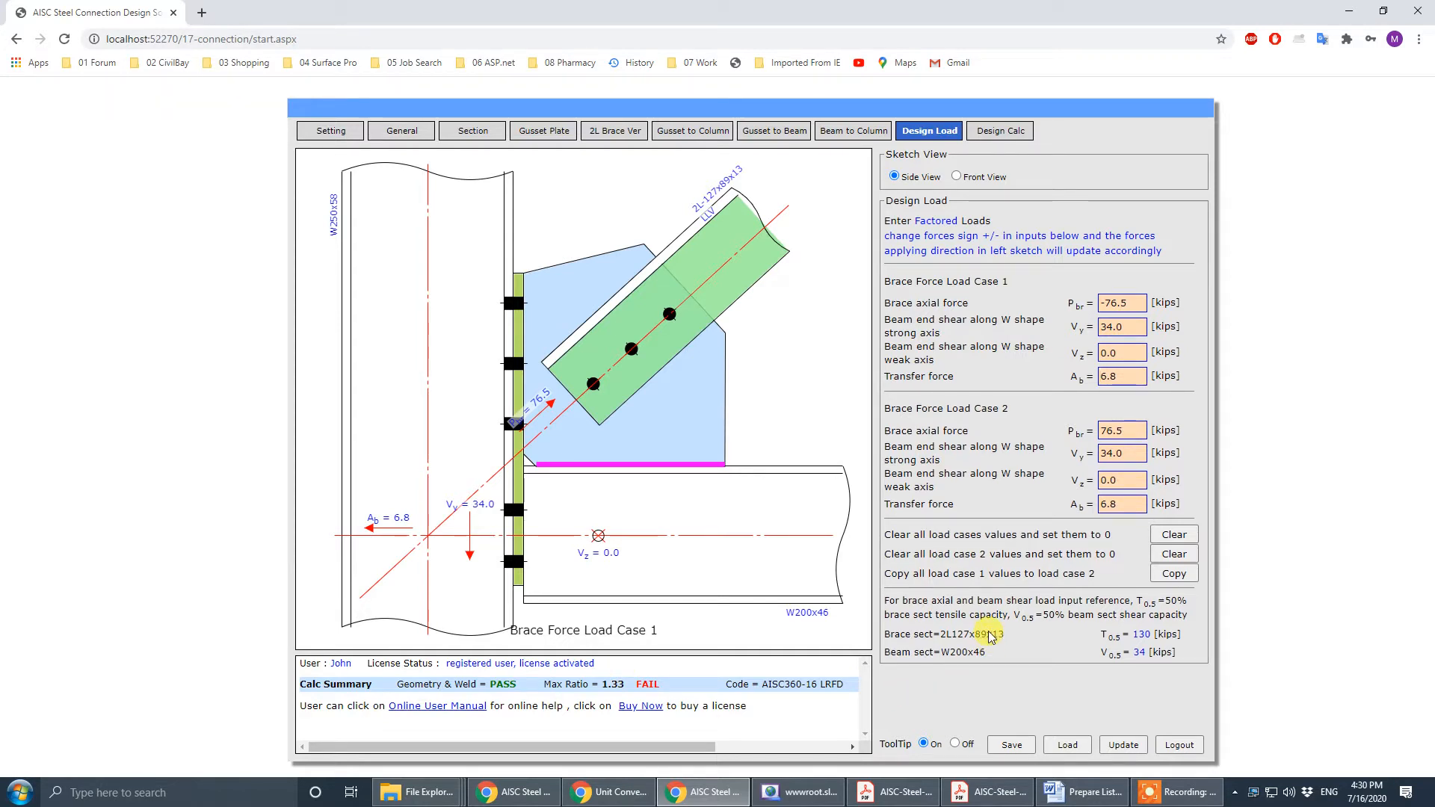
pyautogui.click(990, 792)
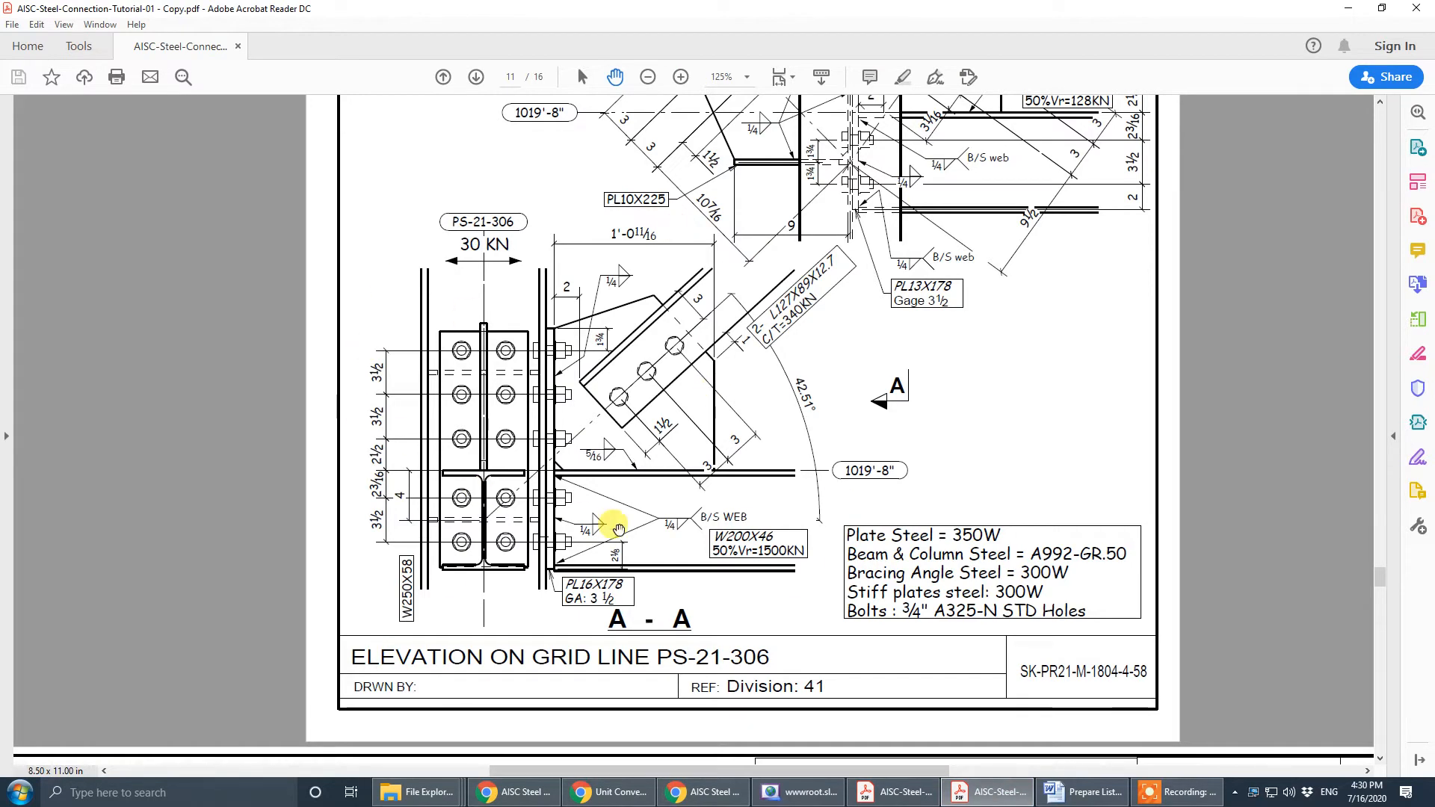
pyautogui.click(1350, 11)
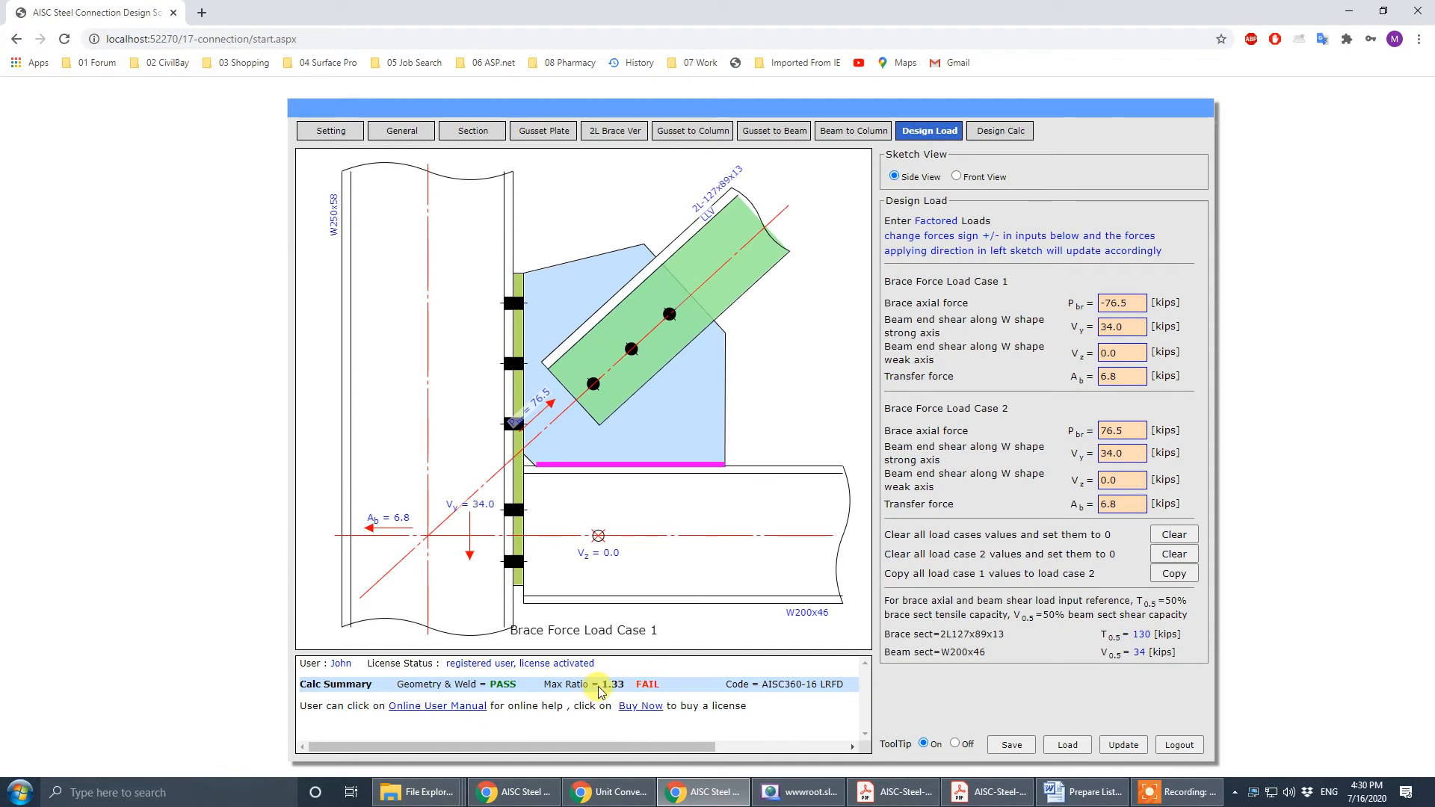
# - Examine the design calculation's result summary and the Beam Web Weld Strength check in the beam-to-column results
pyautogui.click(1002, 131)
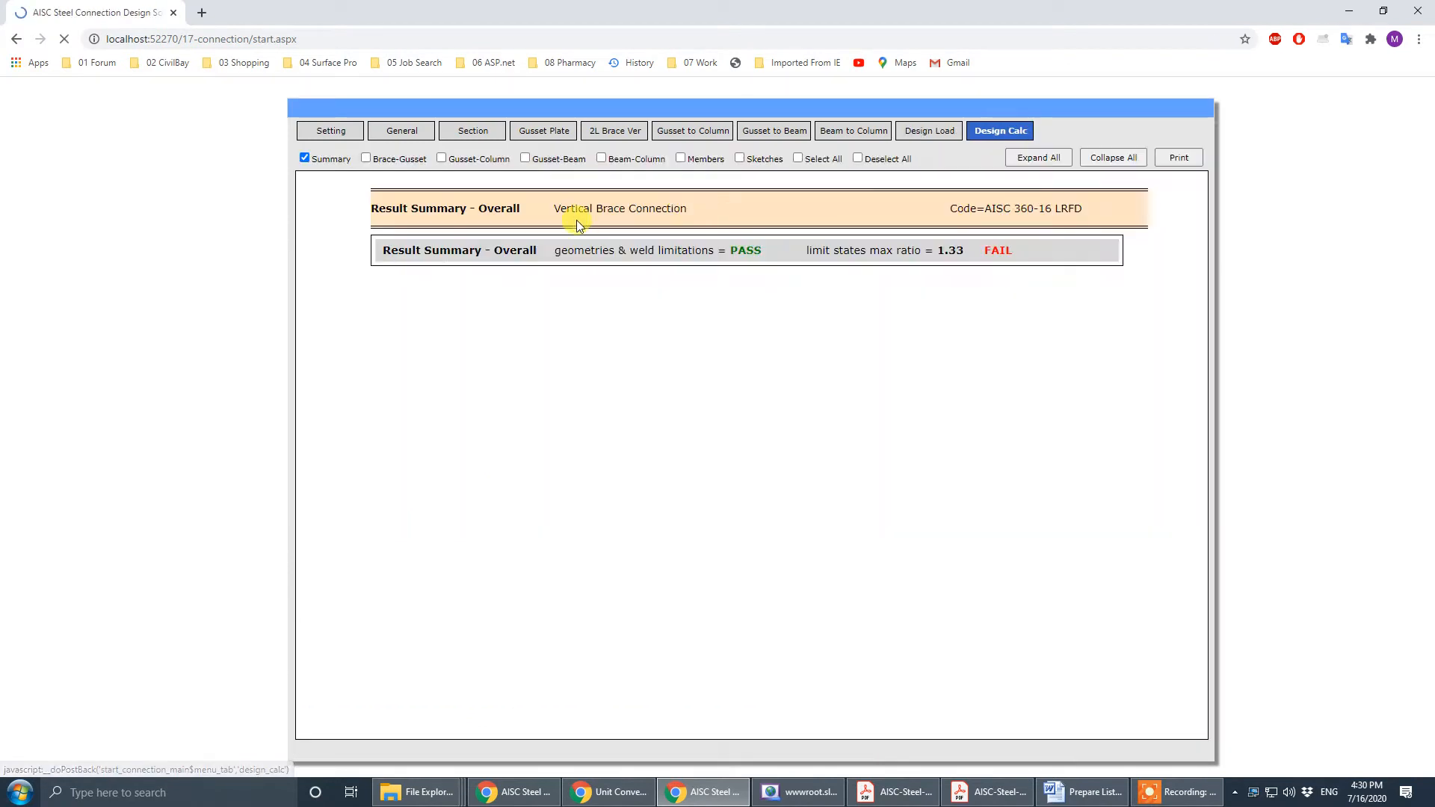
pyautogui.click(529, 249)
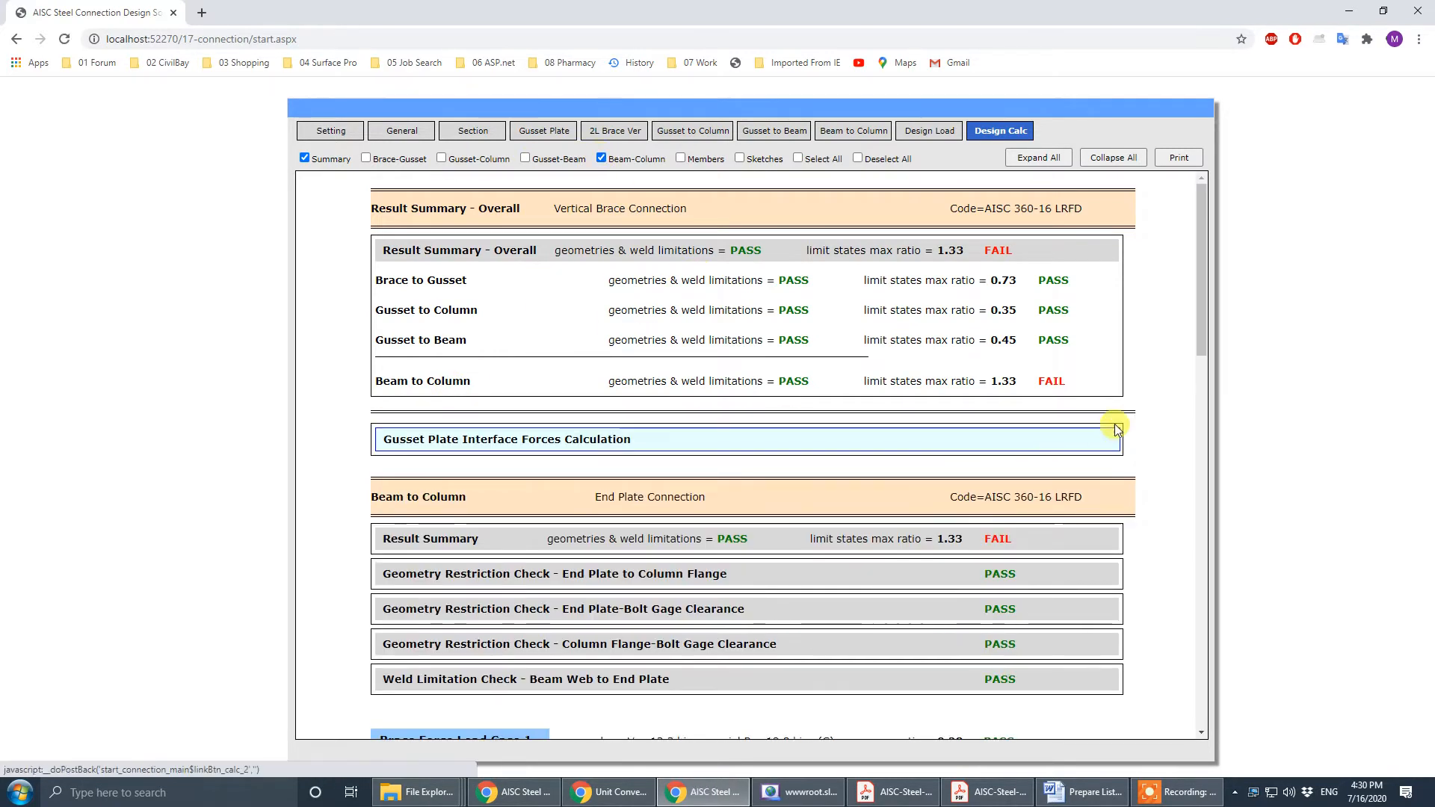
pyautogui.moveTo(1194, 276); pyautogui.dragTo(1229, 657)
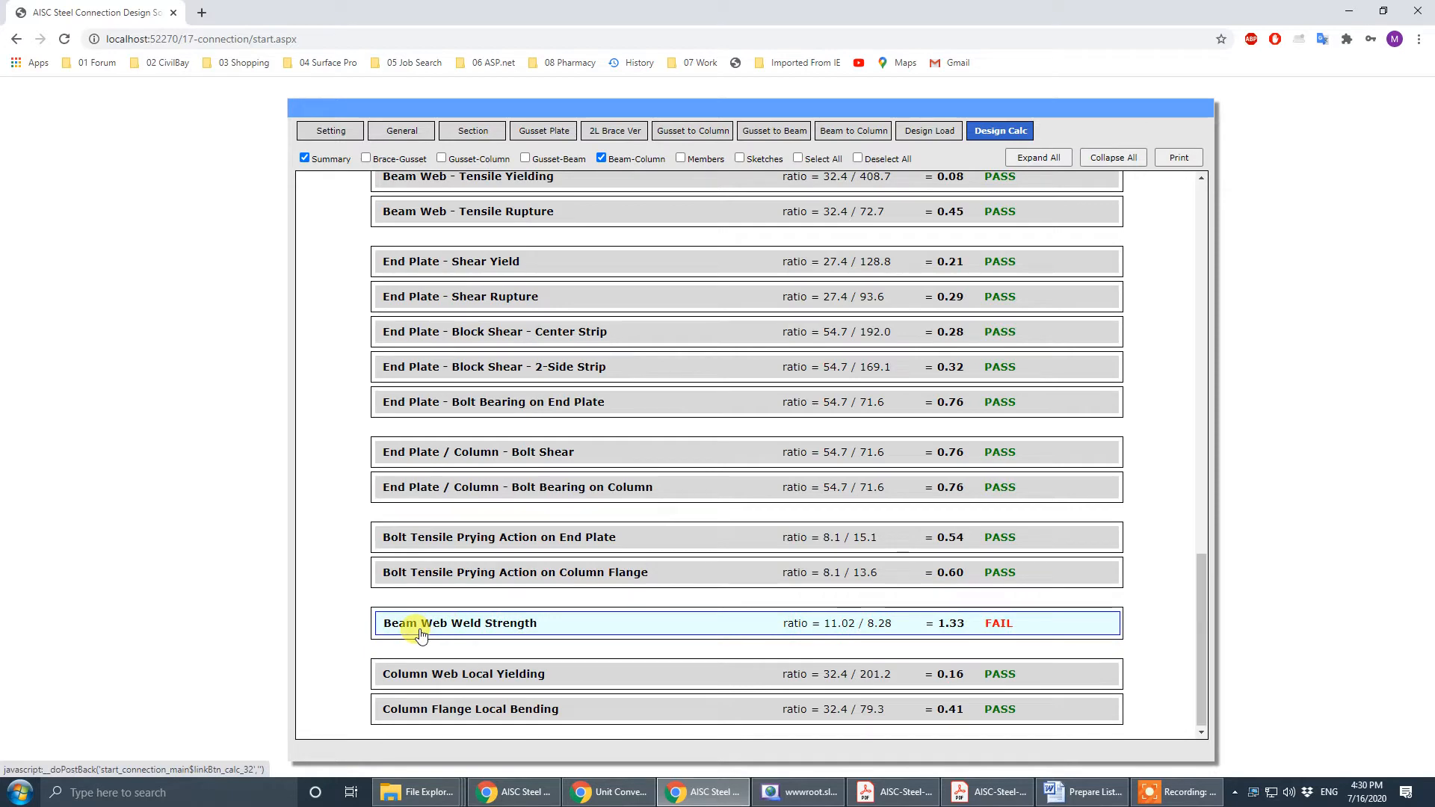
pyautogui.click(525, 628)
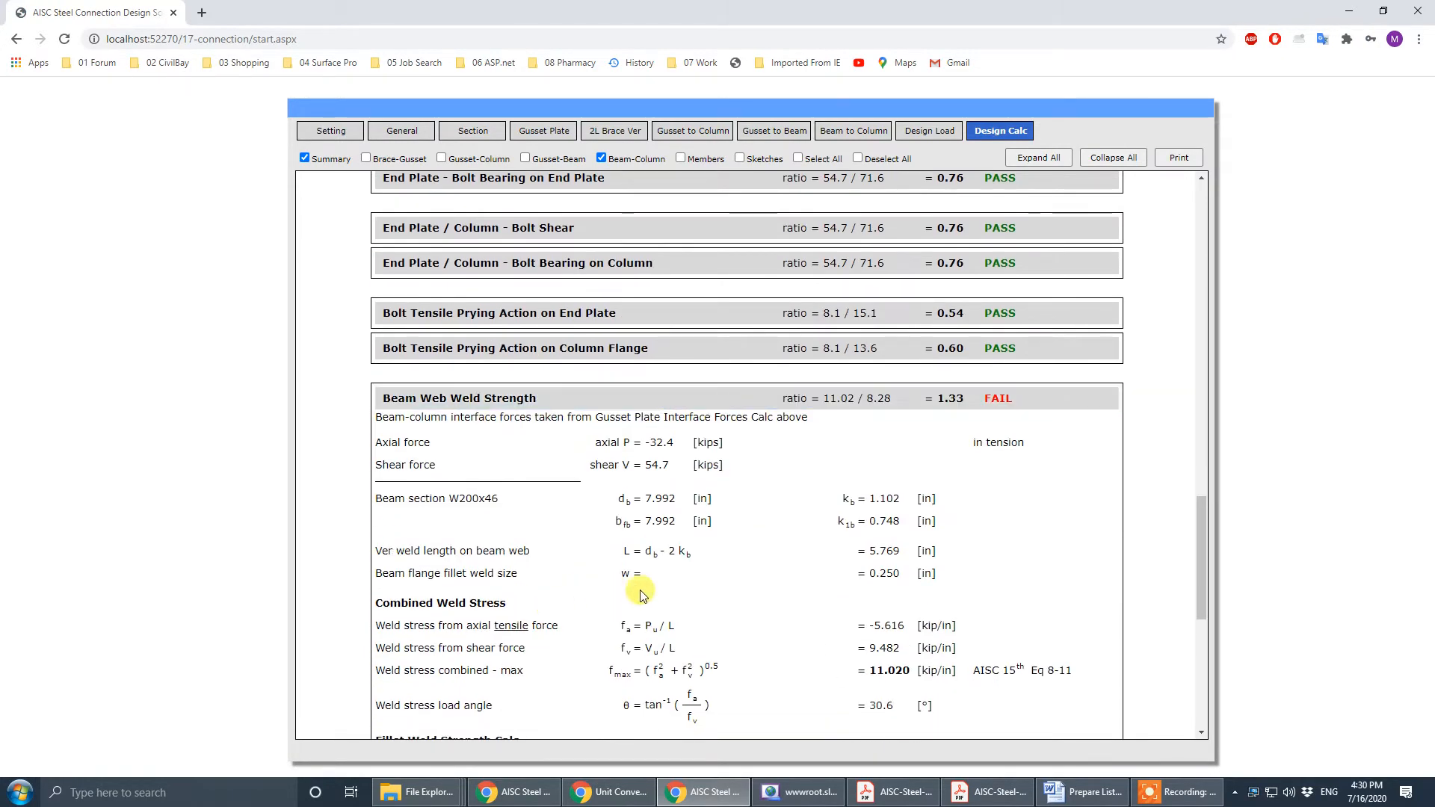
pyautogui.scroll(-2, 684, 535)
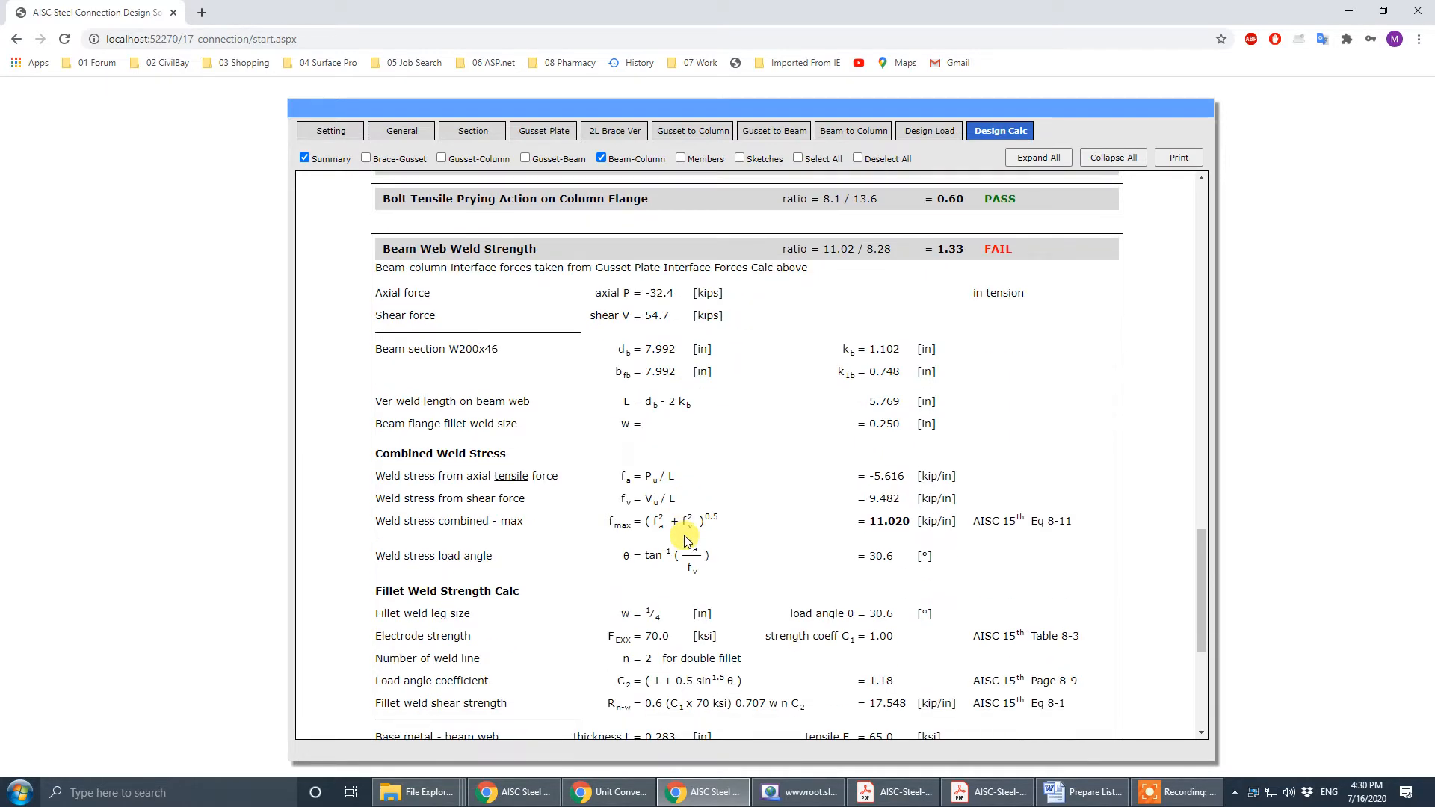
pyautogui.scroll(-3, 682, 630)
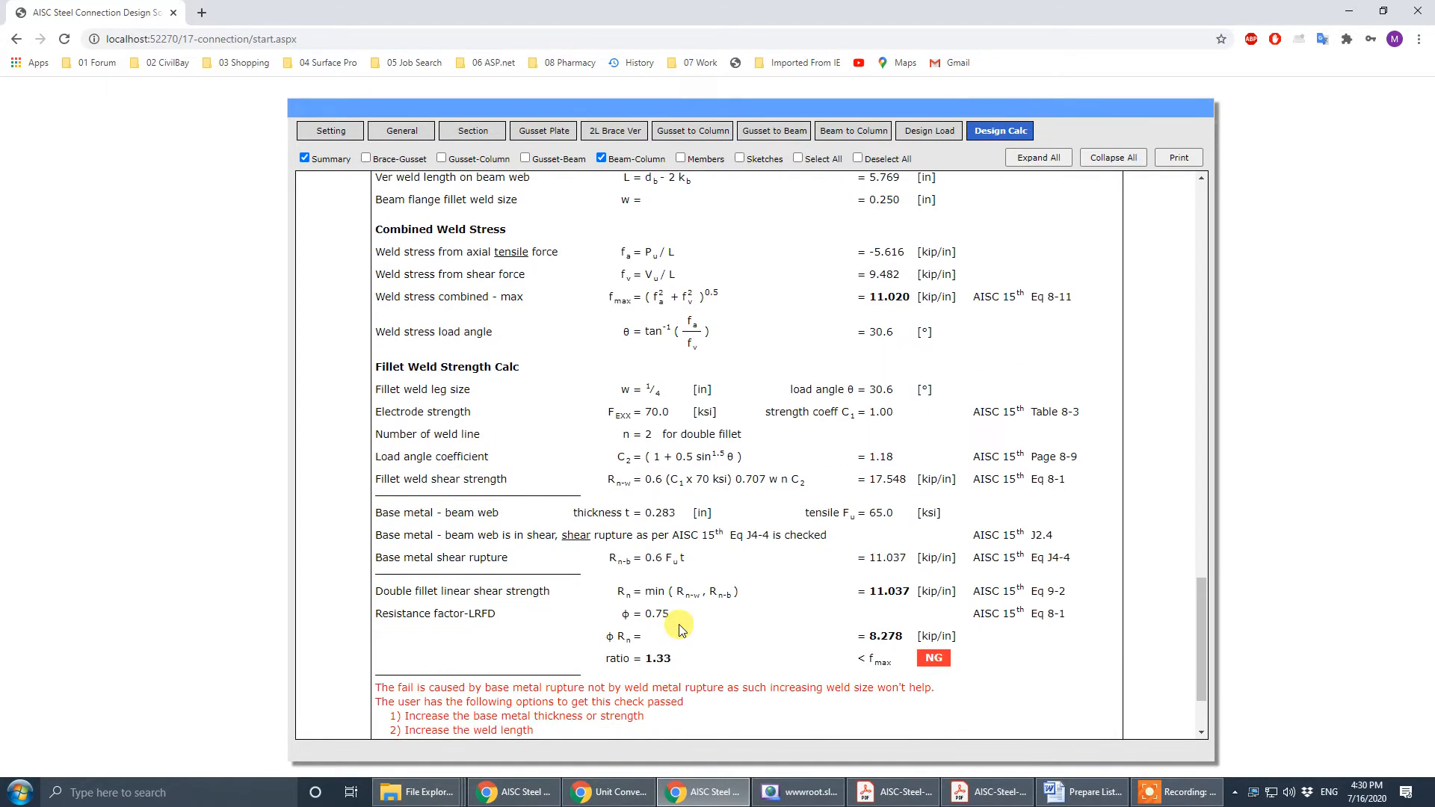
pyautogui.scroll(-1, 632, 691)
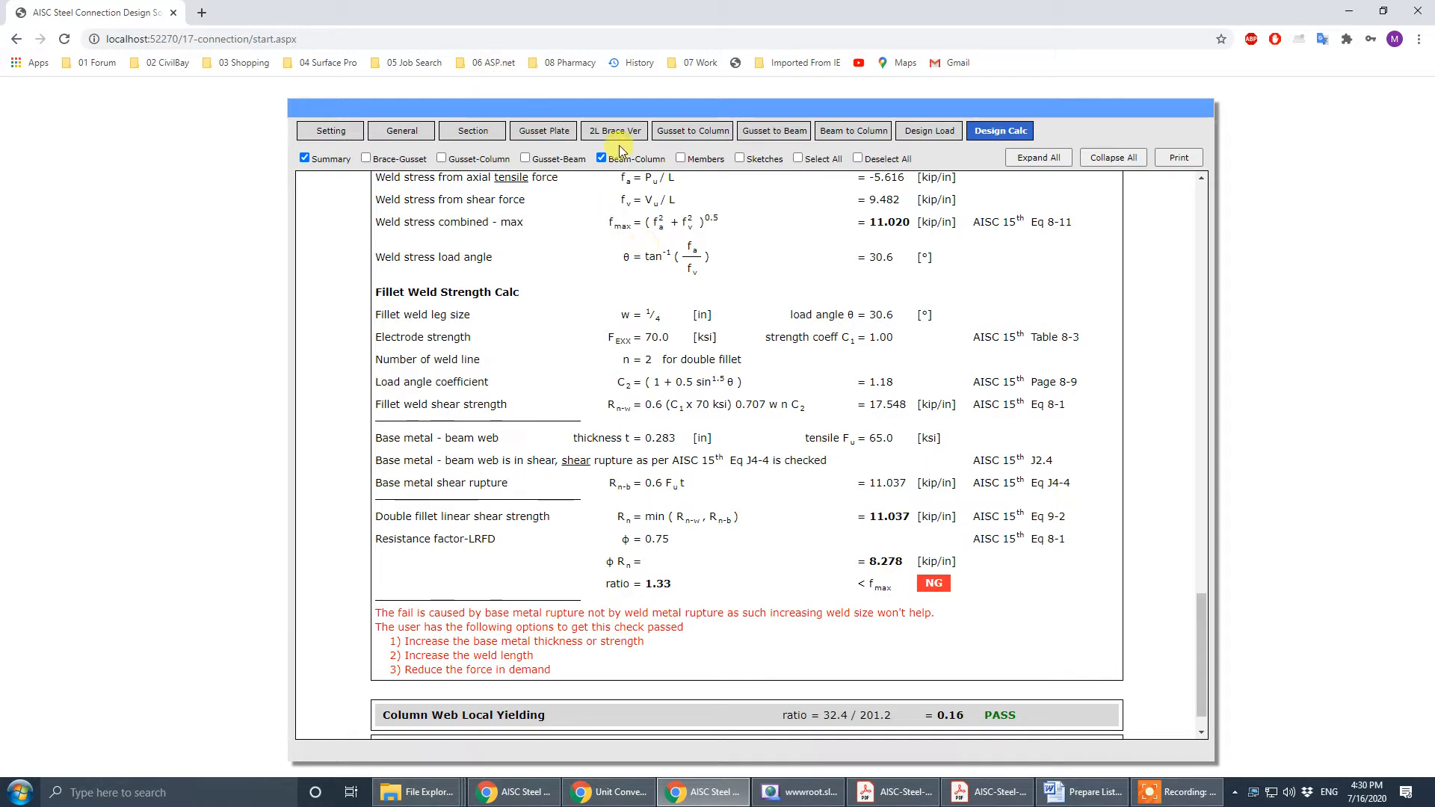
pyautogui.click(847, 132)
pyautogui.scroll(1, 798, 370)
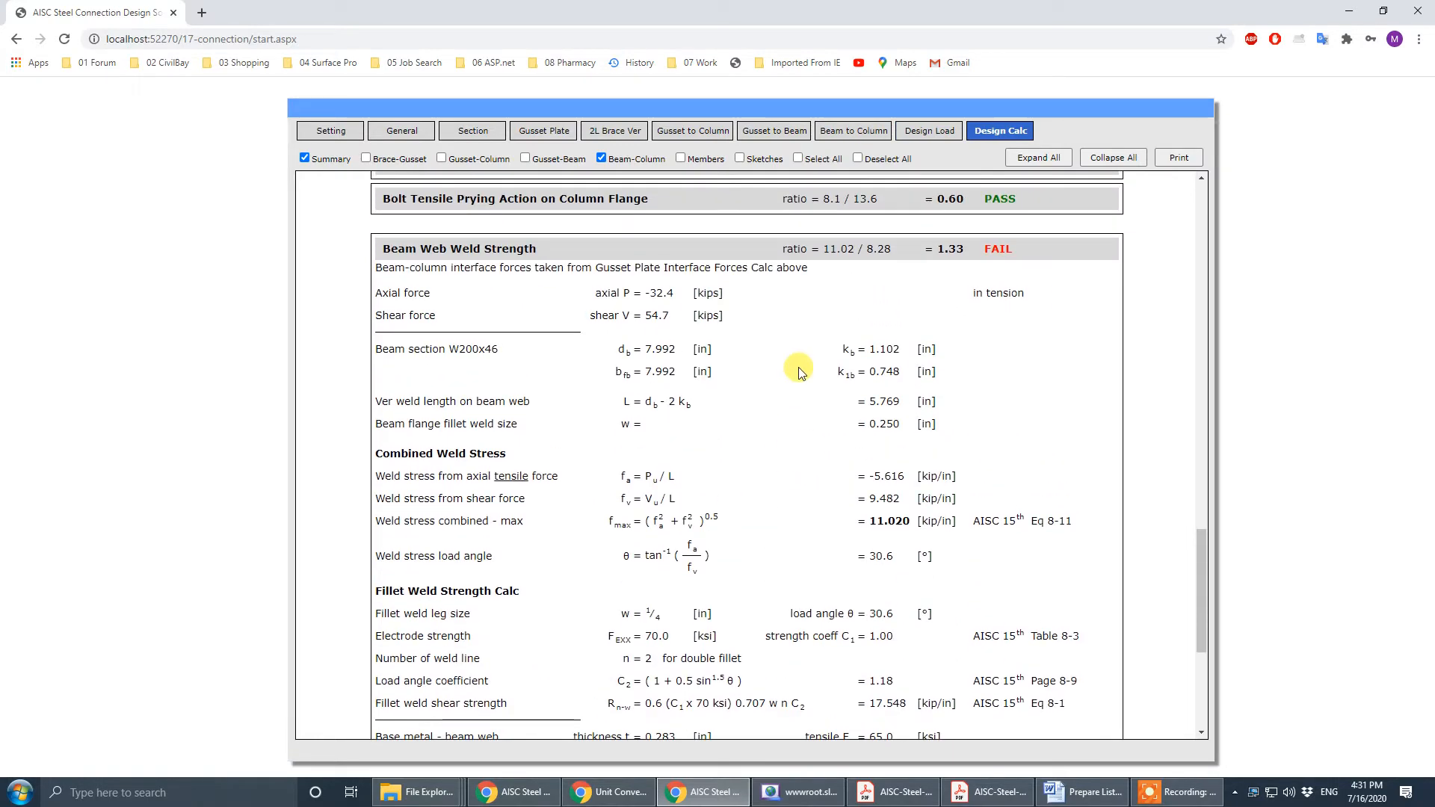
# - Inspect the beam-to-column end plate sketch, then reread the Beam Web Weld Strength calculation and its suggested options
pyautogui.click(847, 132)
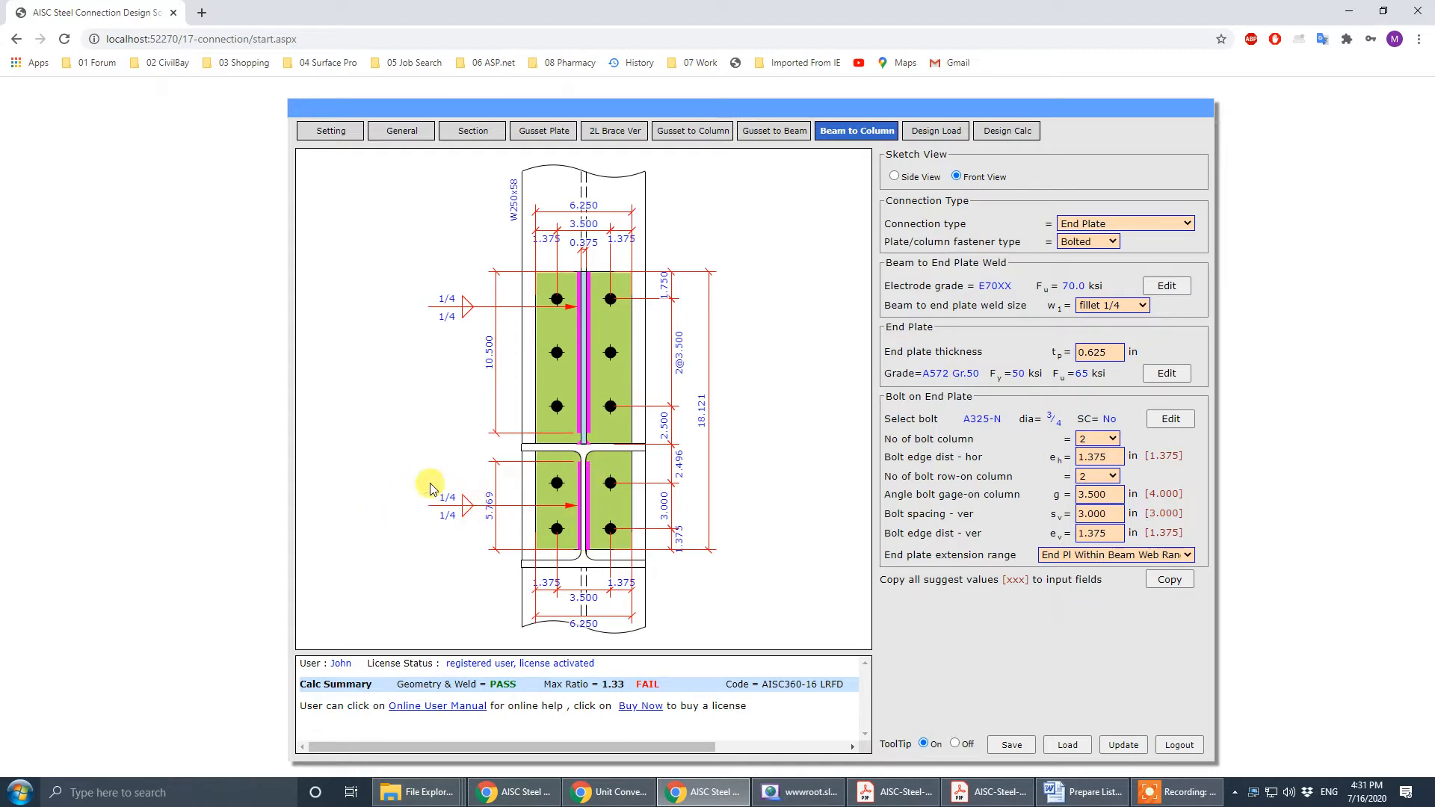
pyautogui.click(1034, 133)
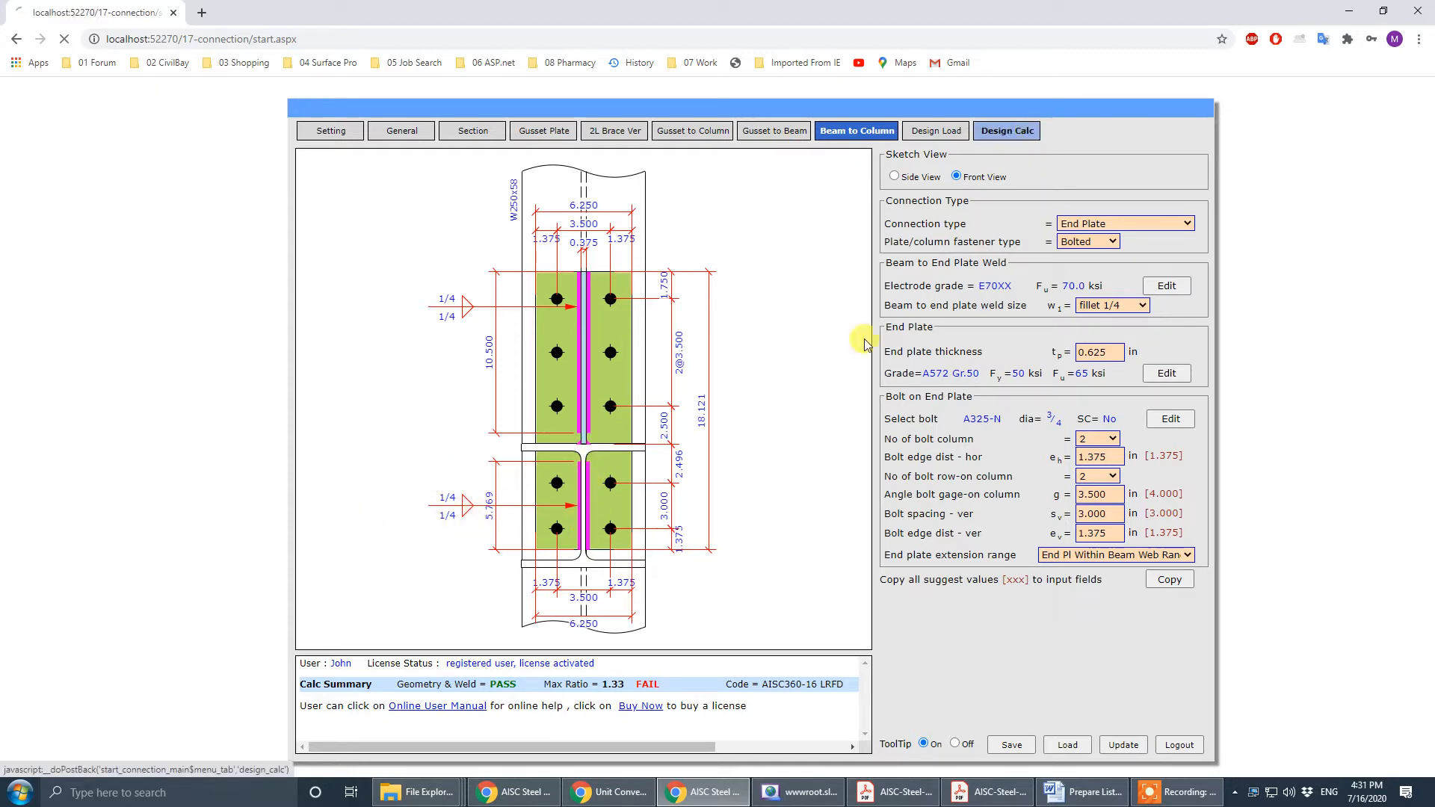
pyautogui.scroll(-10, 767, 501)
pyautogui.scroll(-3, 767, 504)
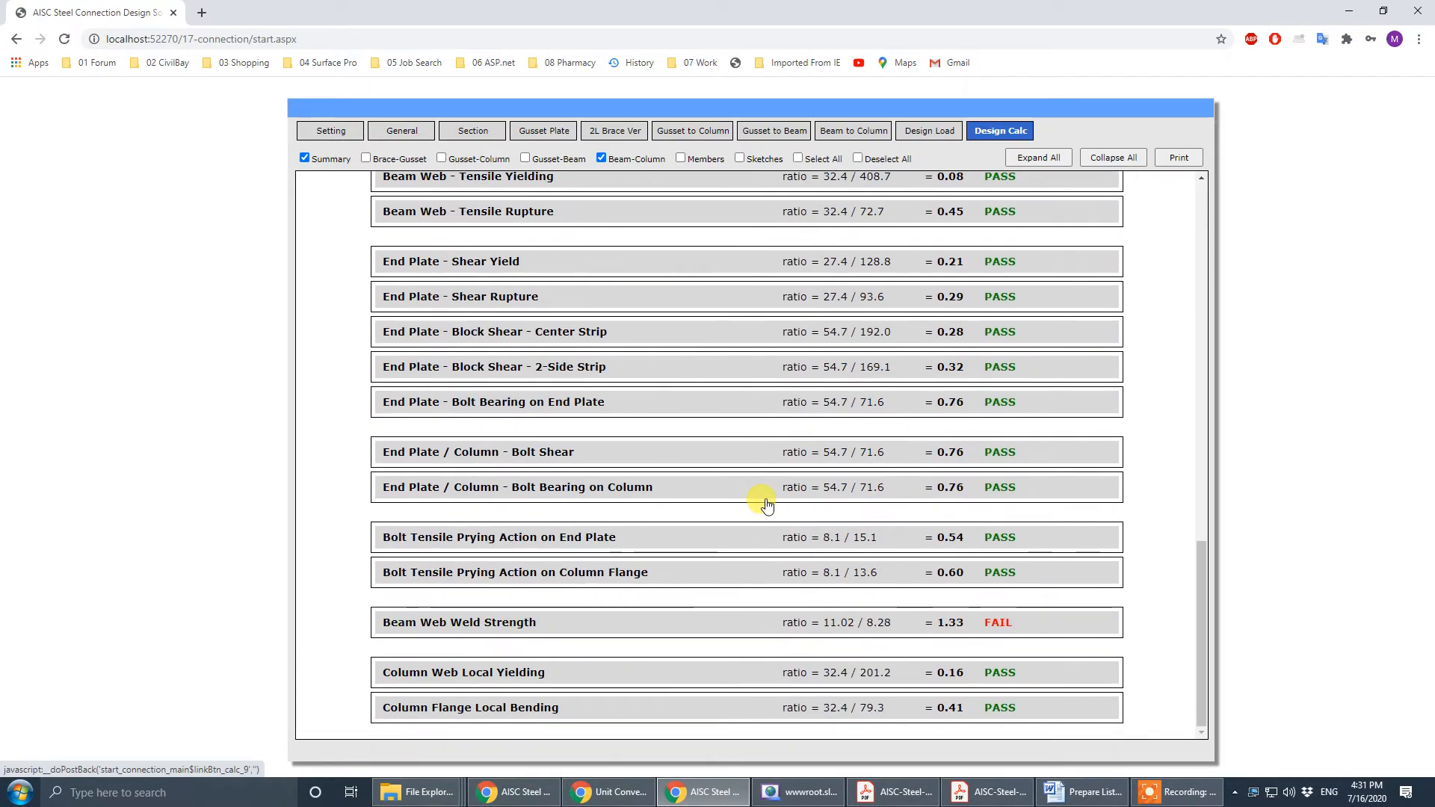
pyautogui.scroll(-3, 766, 505)
pyautogui.scroll(-5, 767, 506)
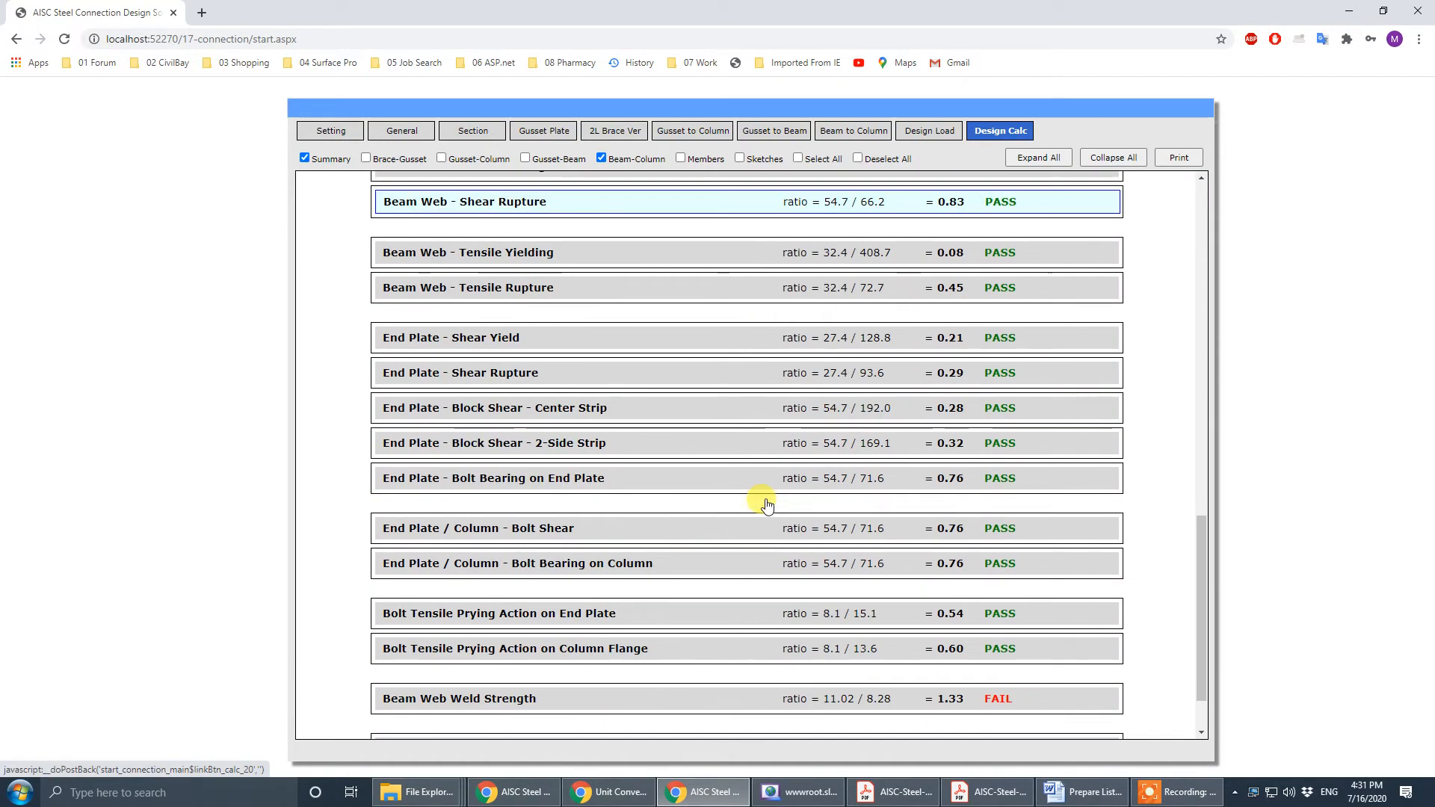
pyautogui.click(603, 623)
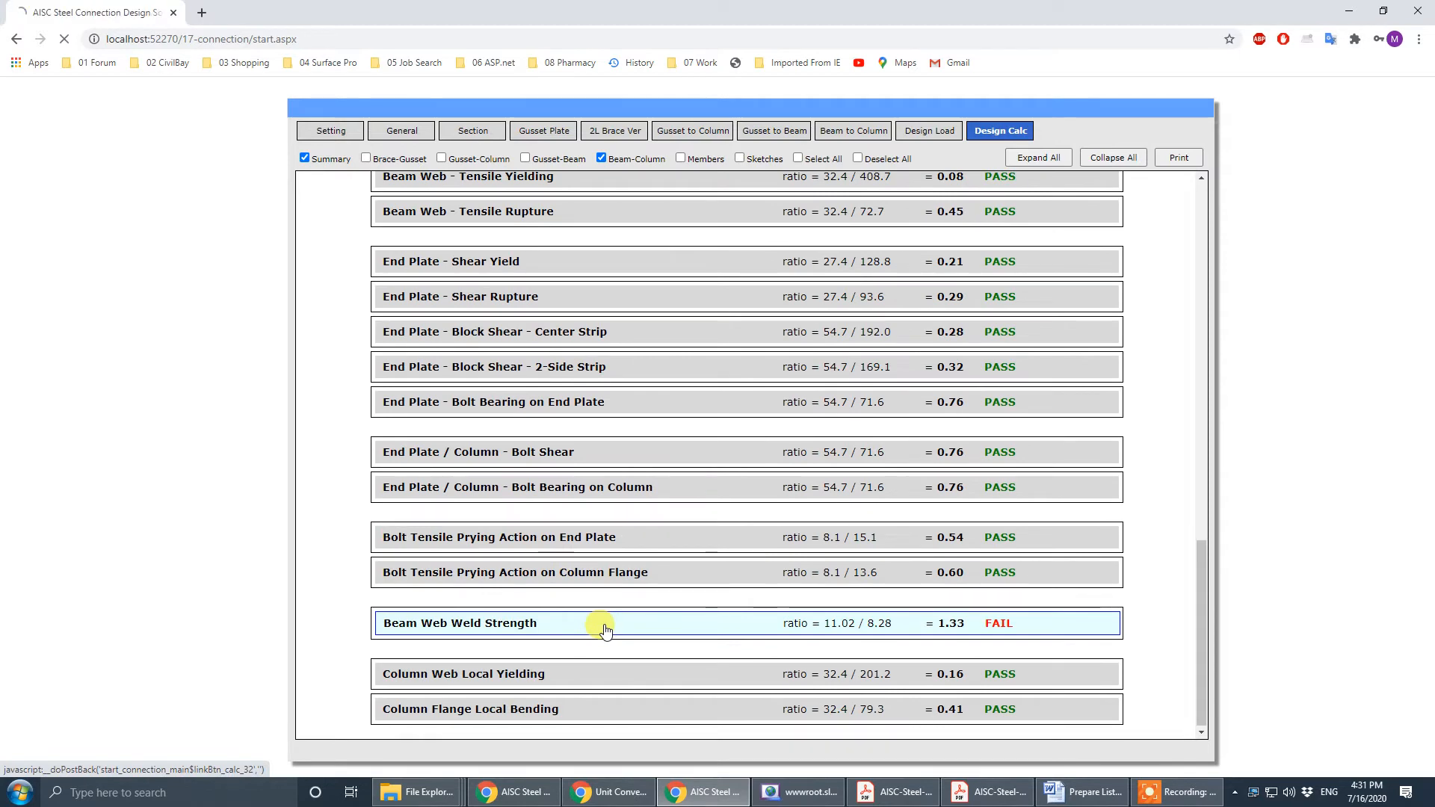
pyautogui.scroll(-8, 611, 575)
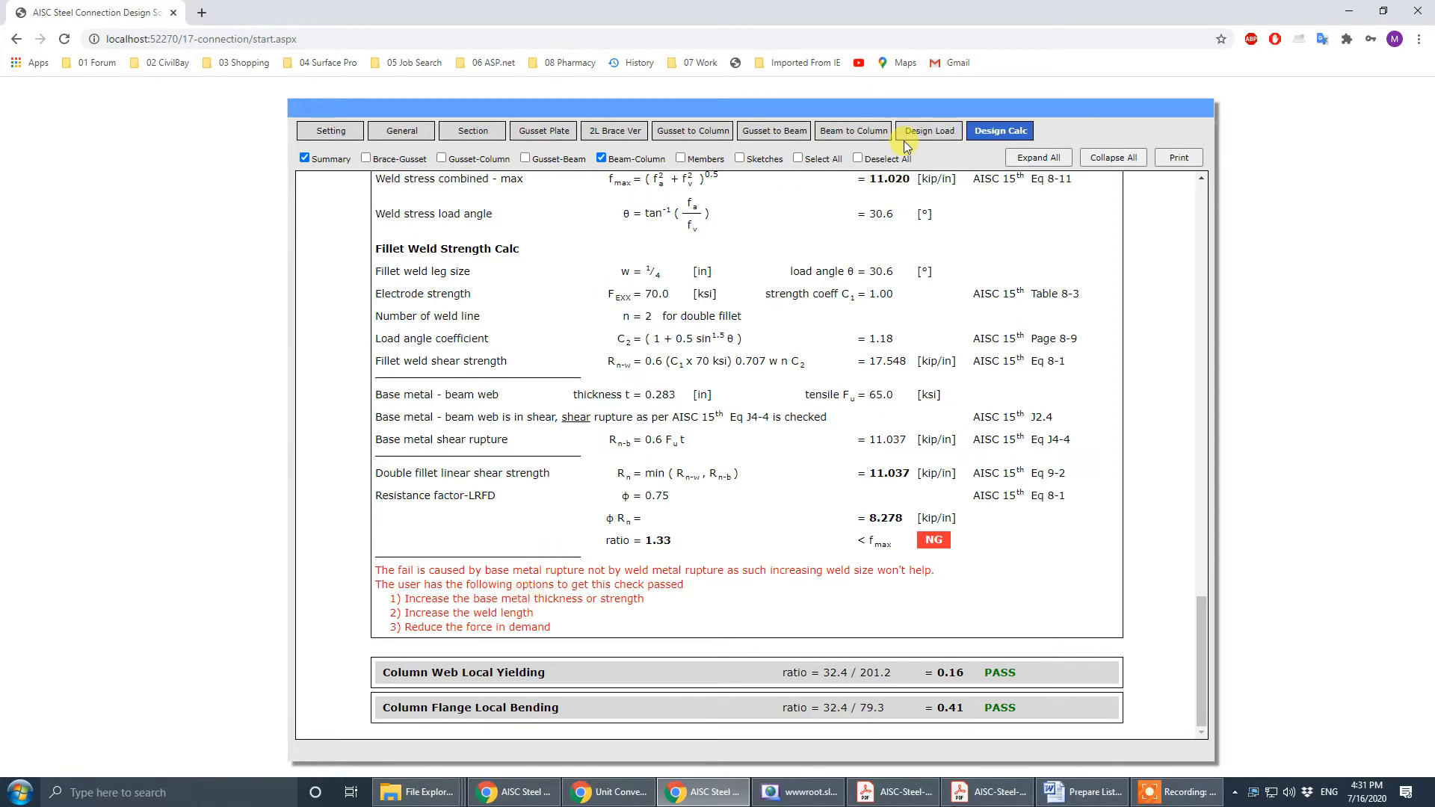
# - Try the End Pl Welded to Beam Flange extension range for the beam-to-column end plate and compare it with the PDF drawing
pyautogui.click(832, 129)
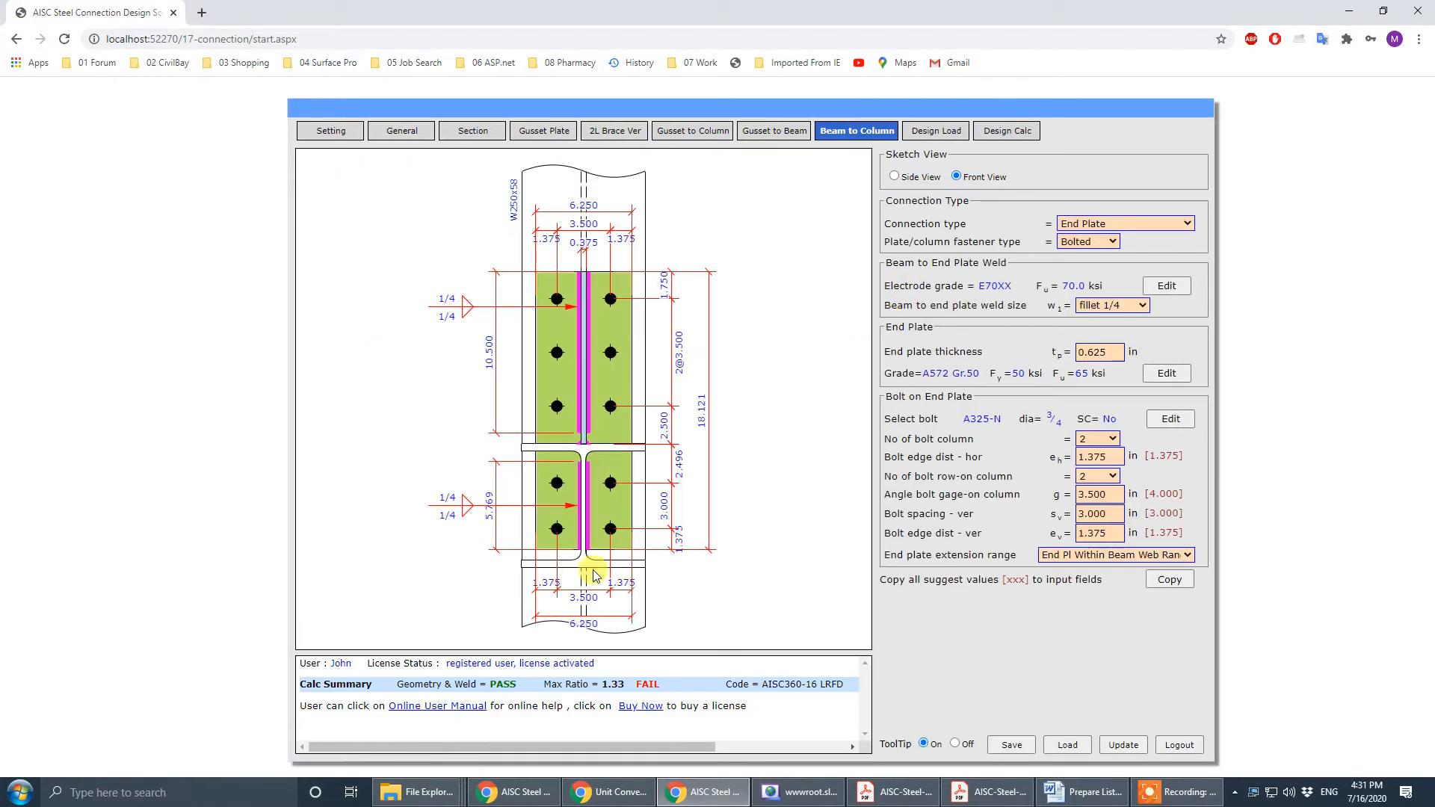
pyautogui.click(1182, 556)
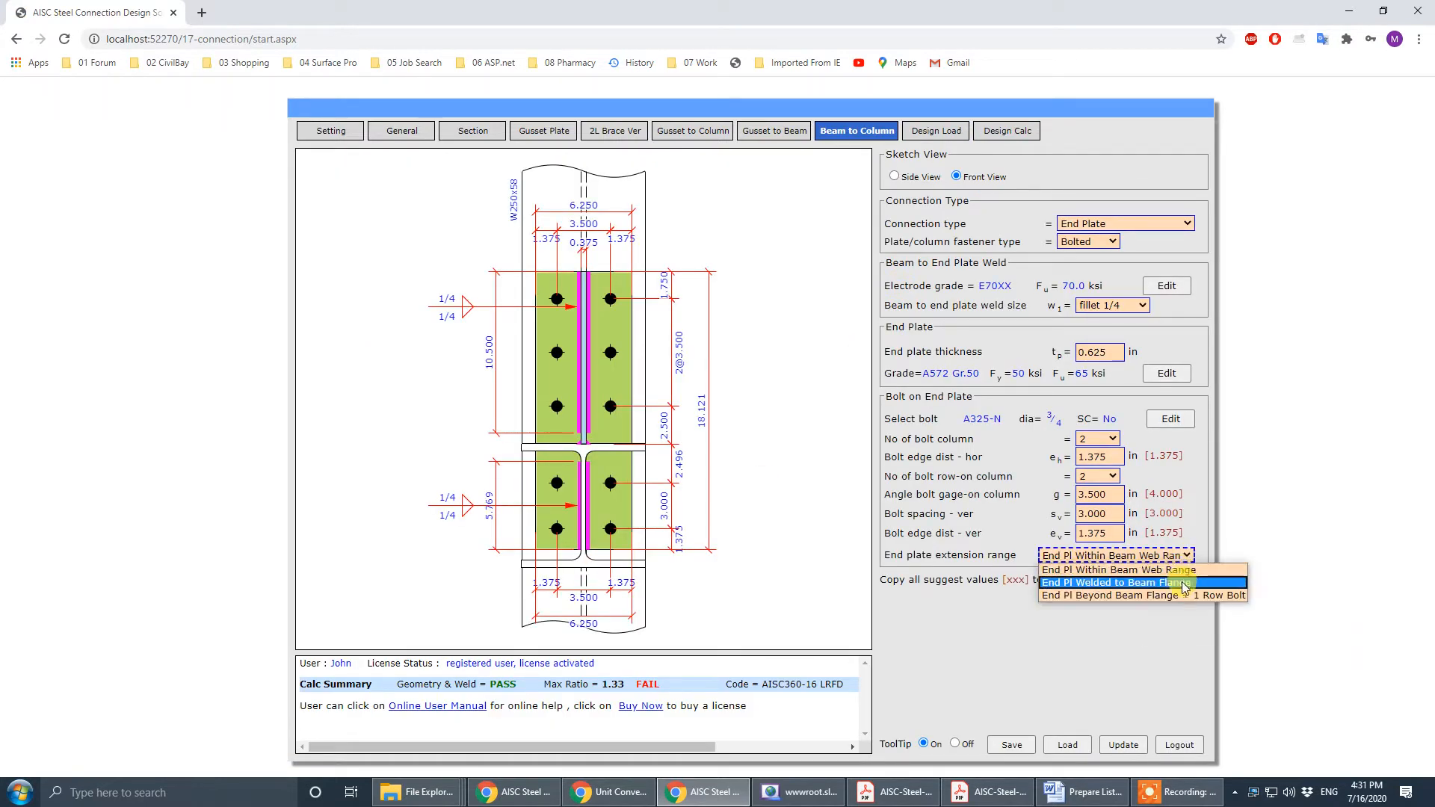
pyautogui.click(1184, 586)
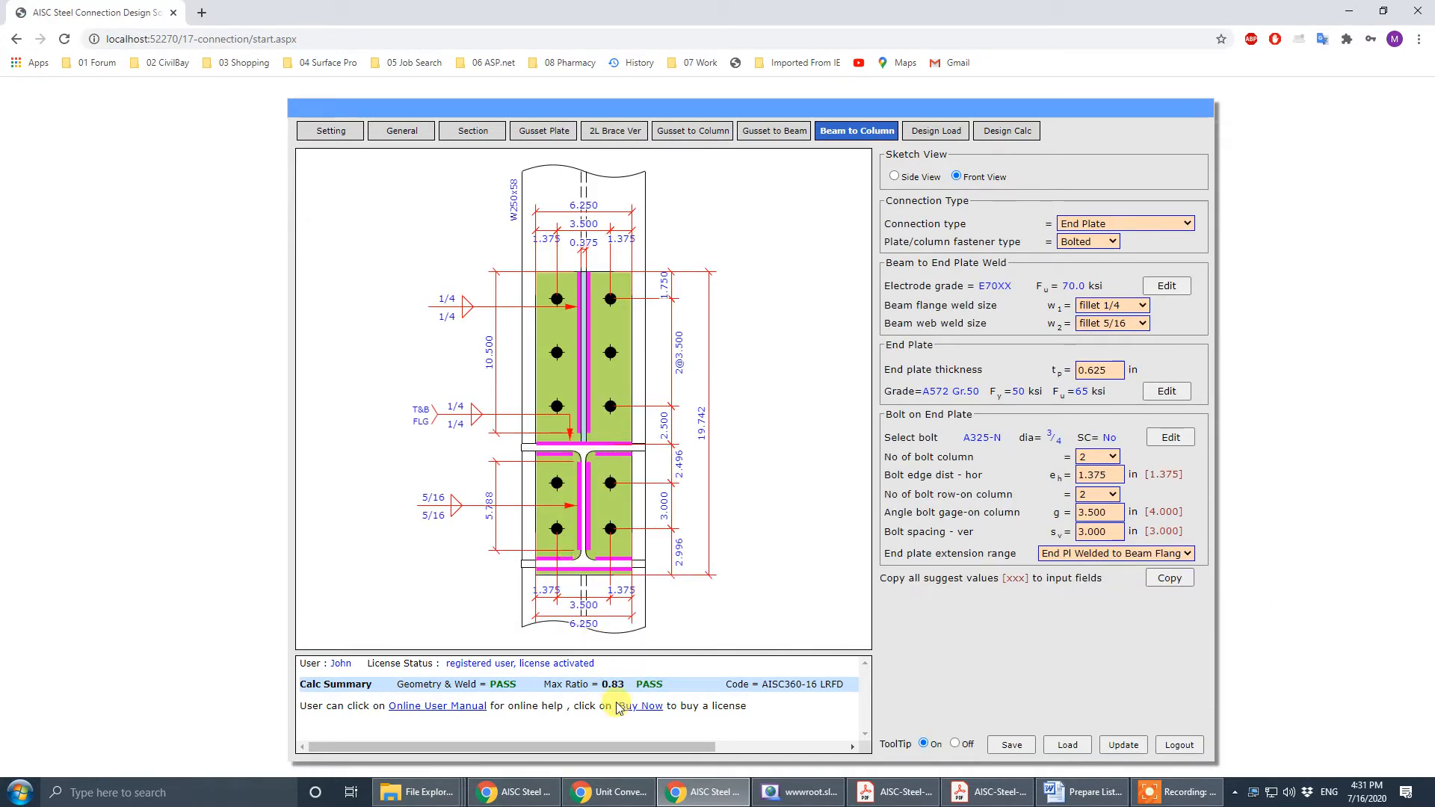
pyautogui.click(986, 791)
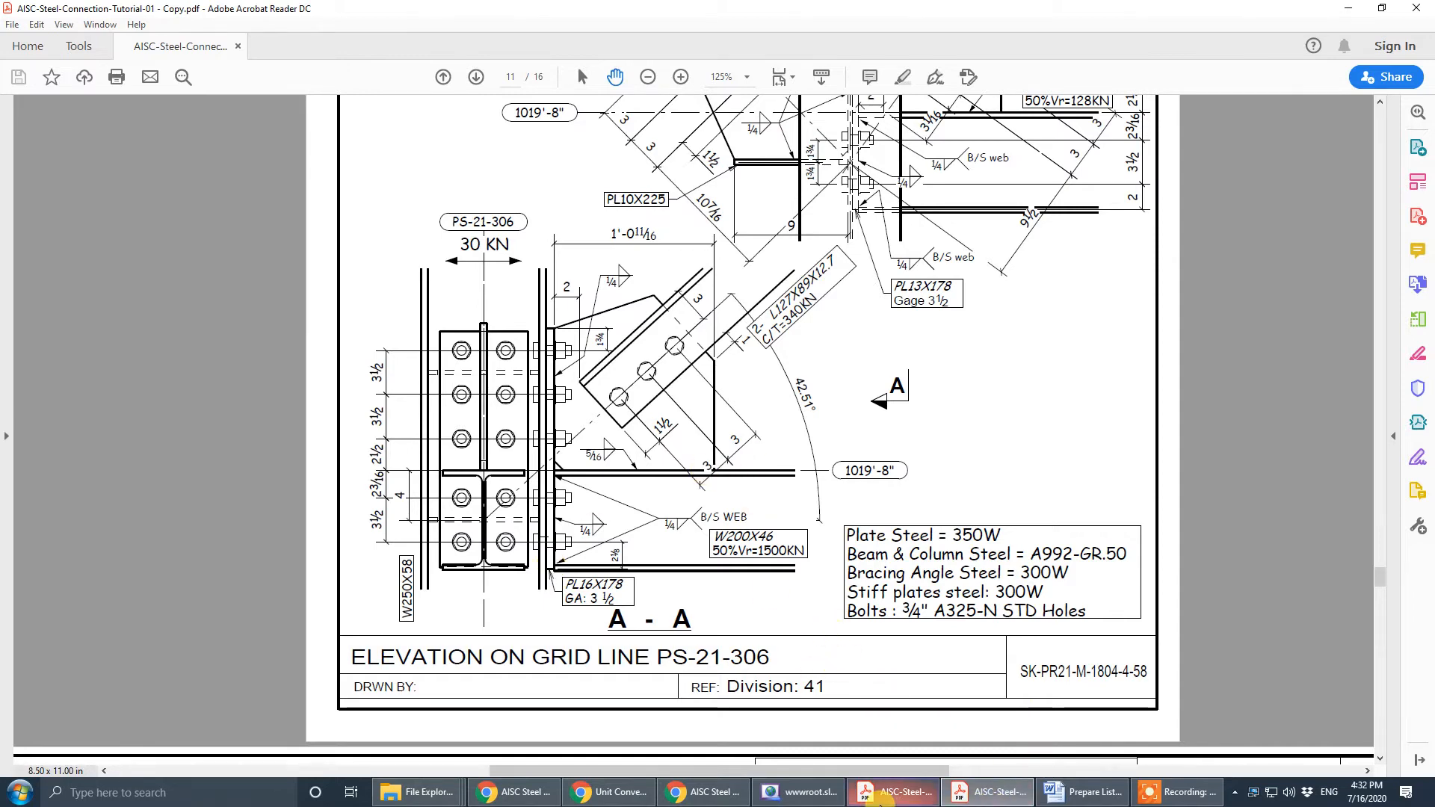
pyautogui.moveTo(687, 801)
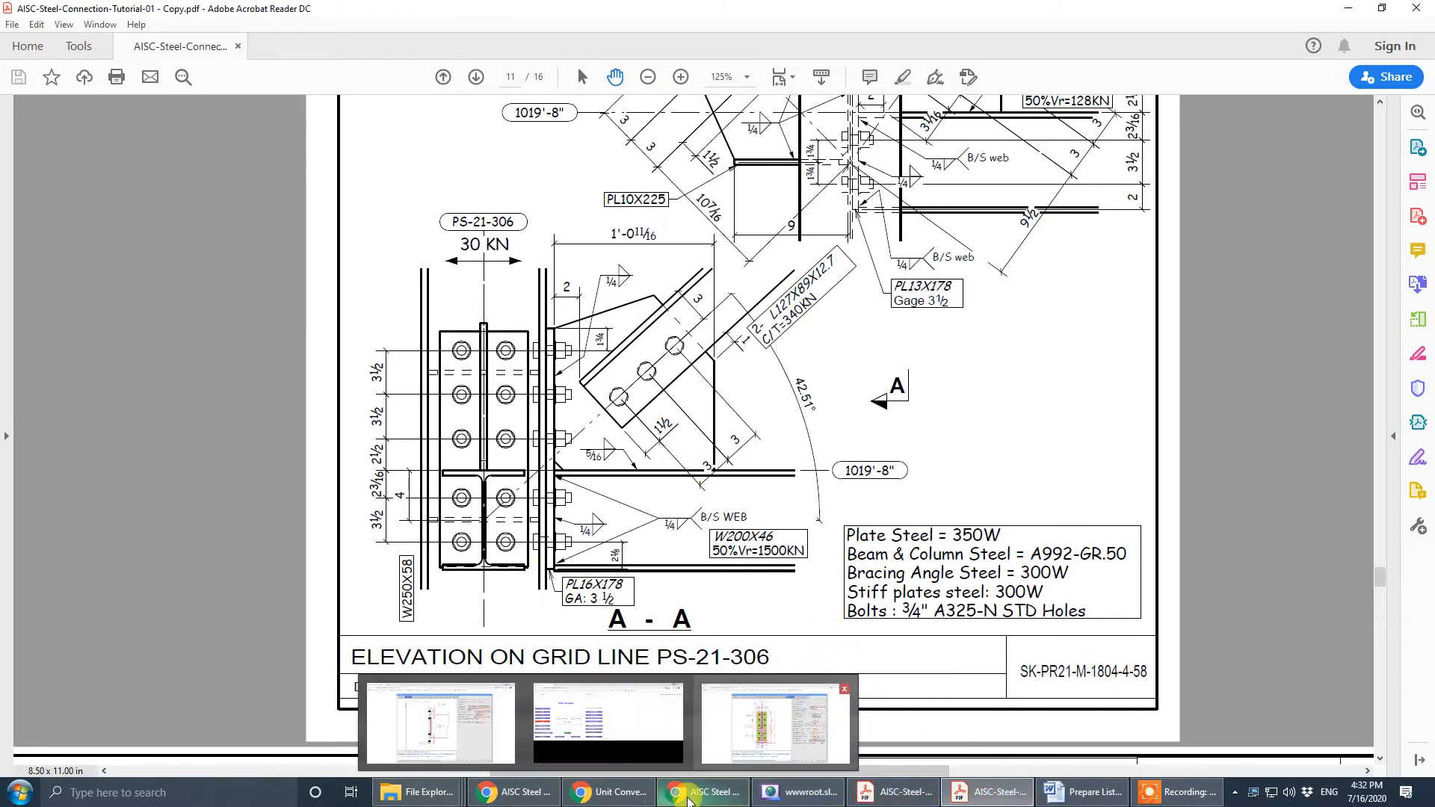
pyautogui.click(776, 723)
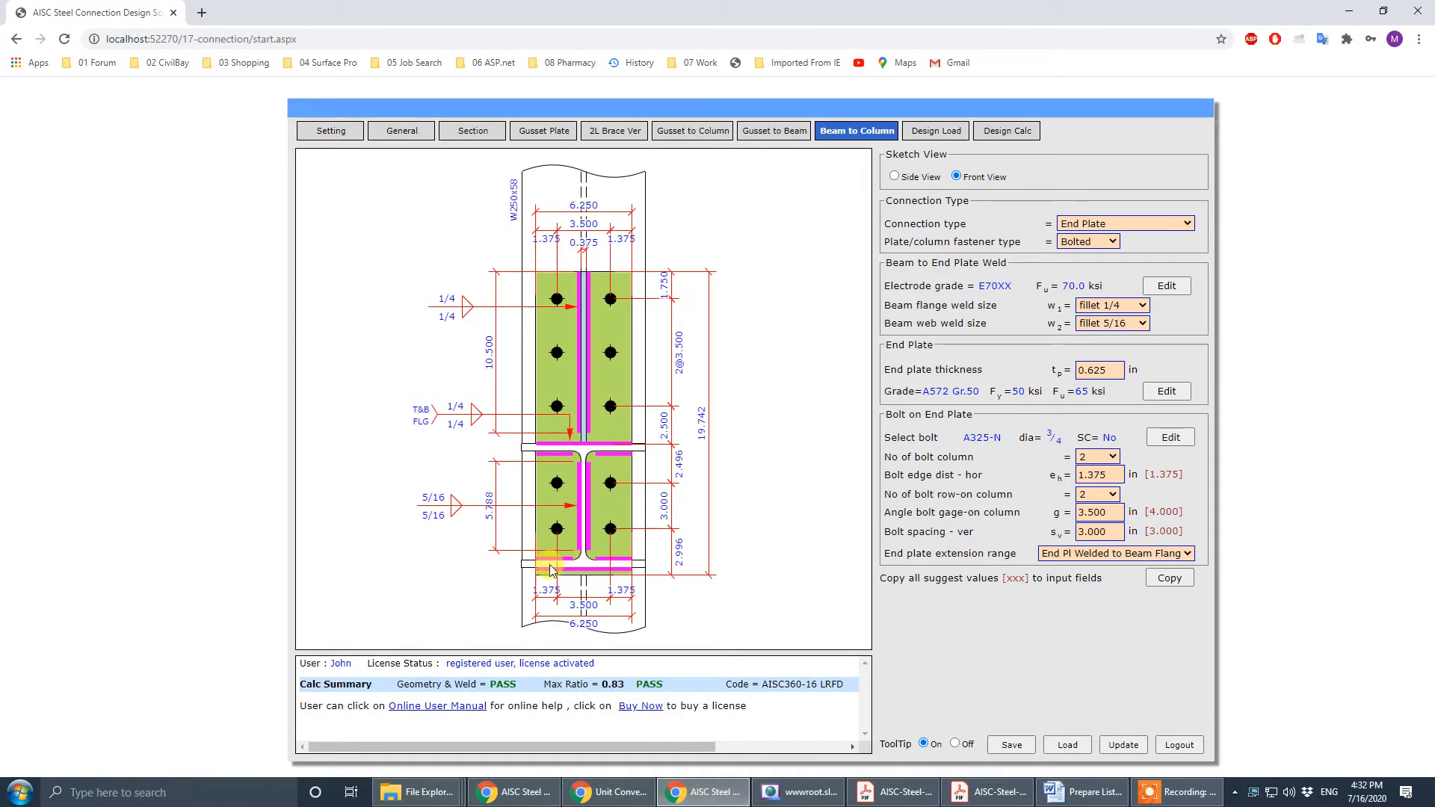
# - Set the end plate extension range back to End Pl Within Beam Web Range and compare the end plate with the PDF drawing
pyautogui.click(1170, 554)
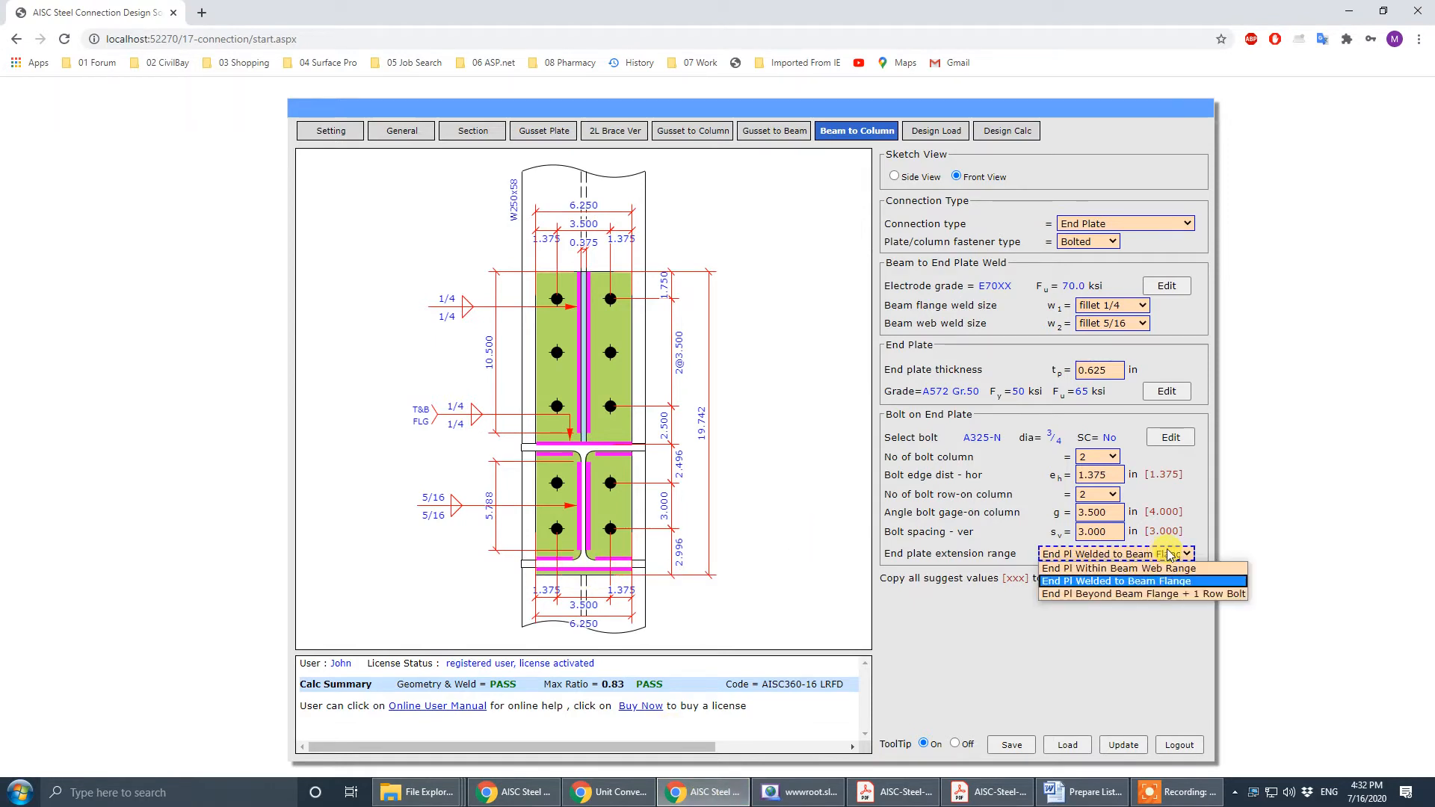
pyautogui.click(1160, 571)
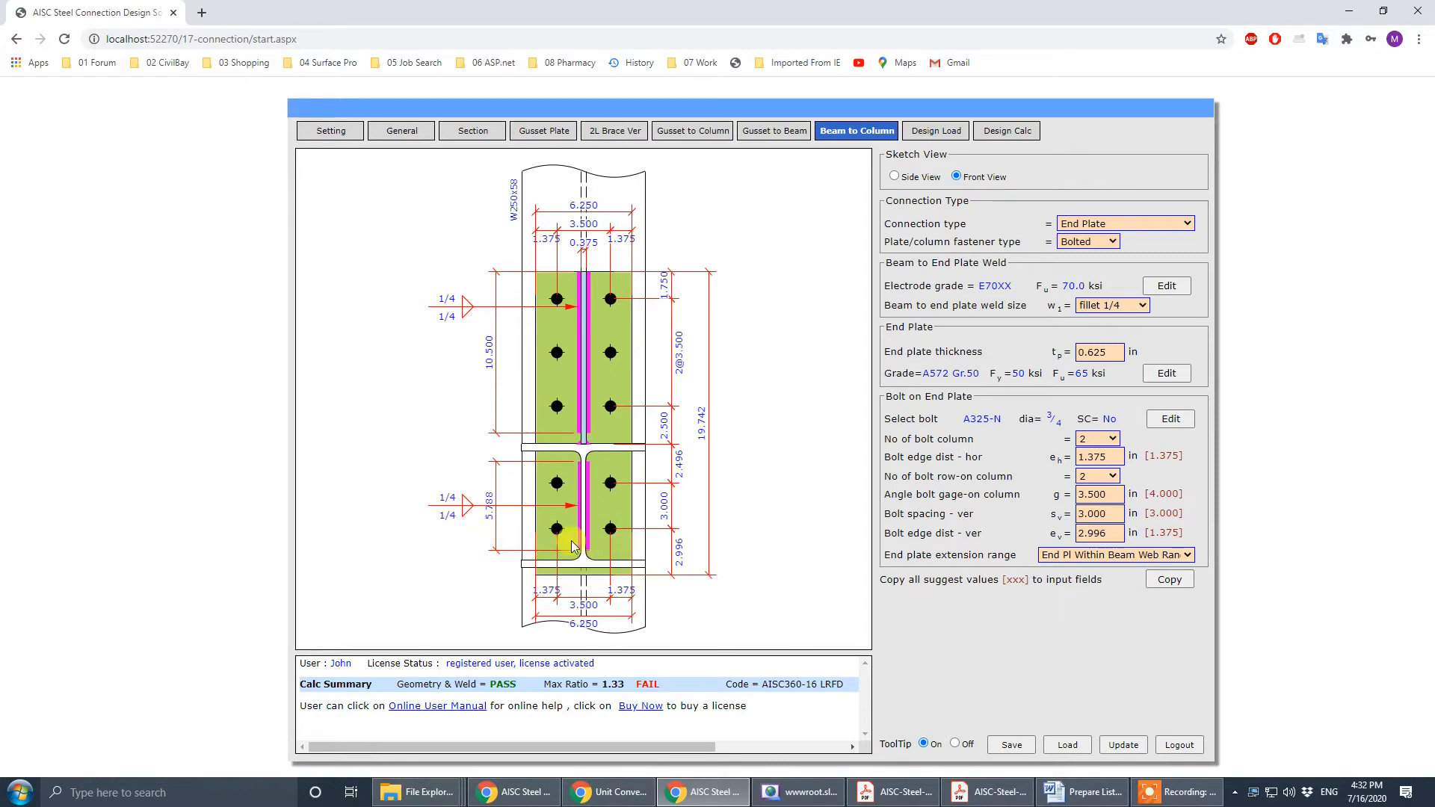
pyautogui.click(989, 793)
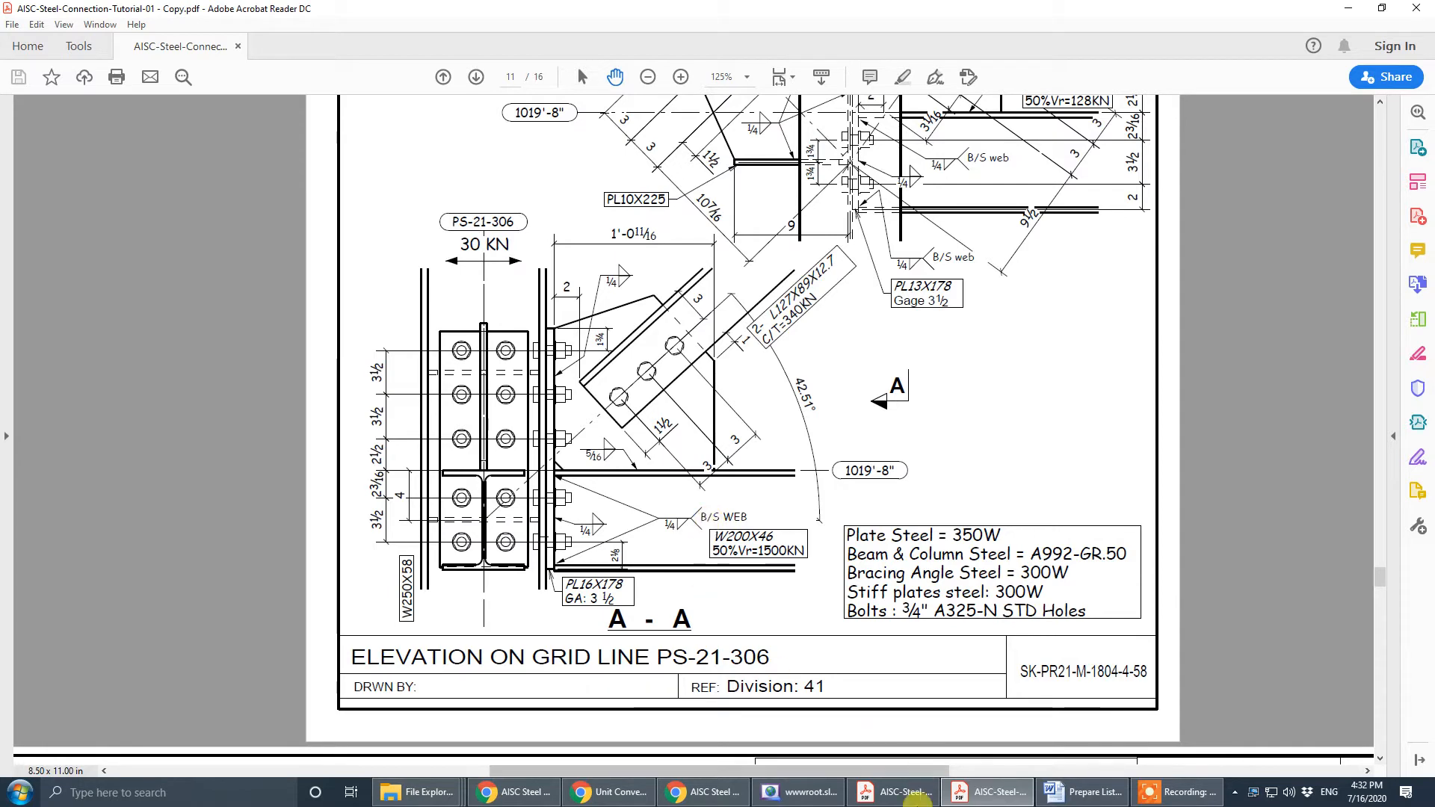
pyautogui.click(723, 797)
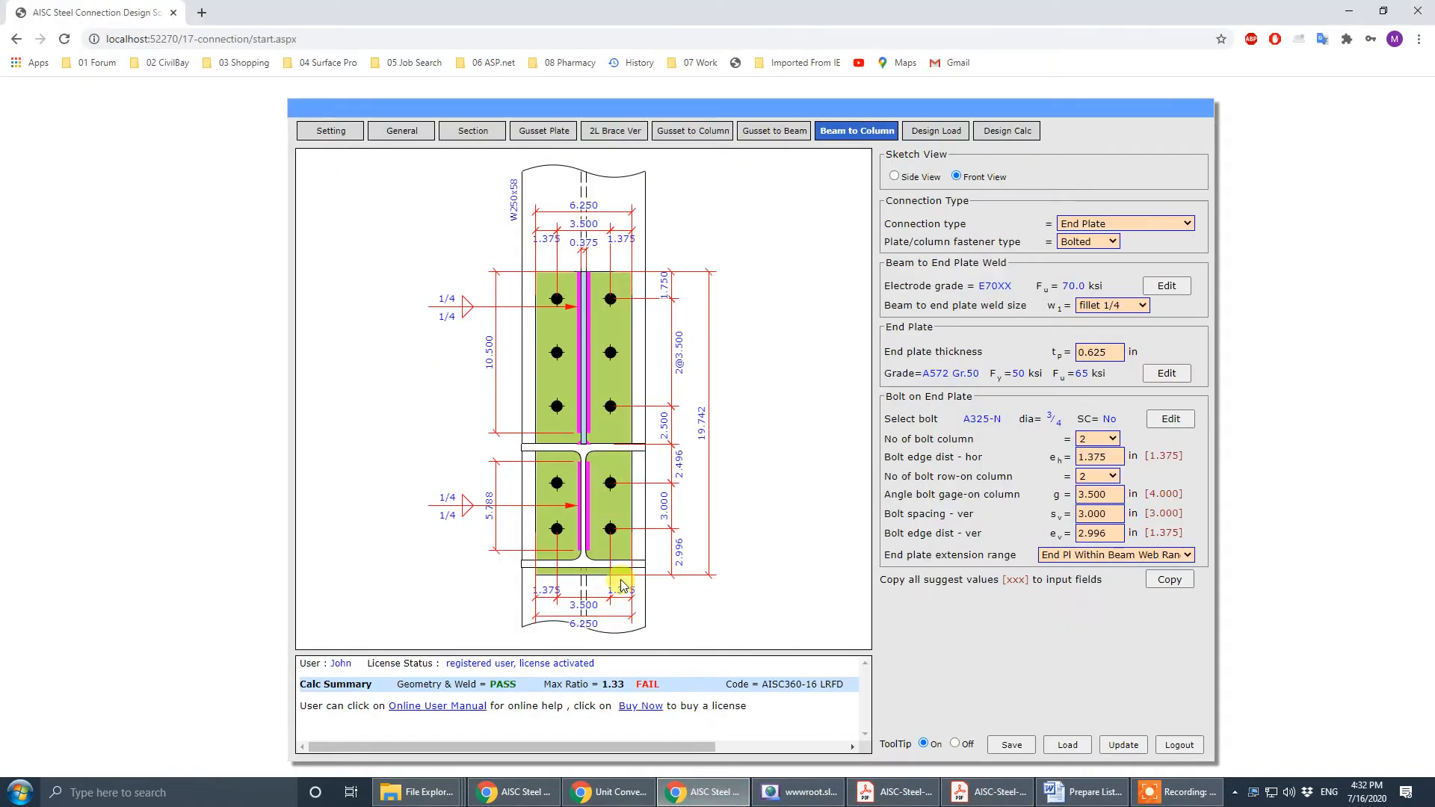
# - Set the end plate extension range to End Pl Welded to Beam Flange and show the connection in side view
pyautogui.click(1166, 555)
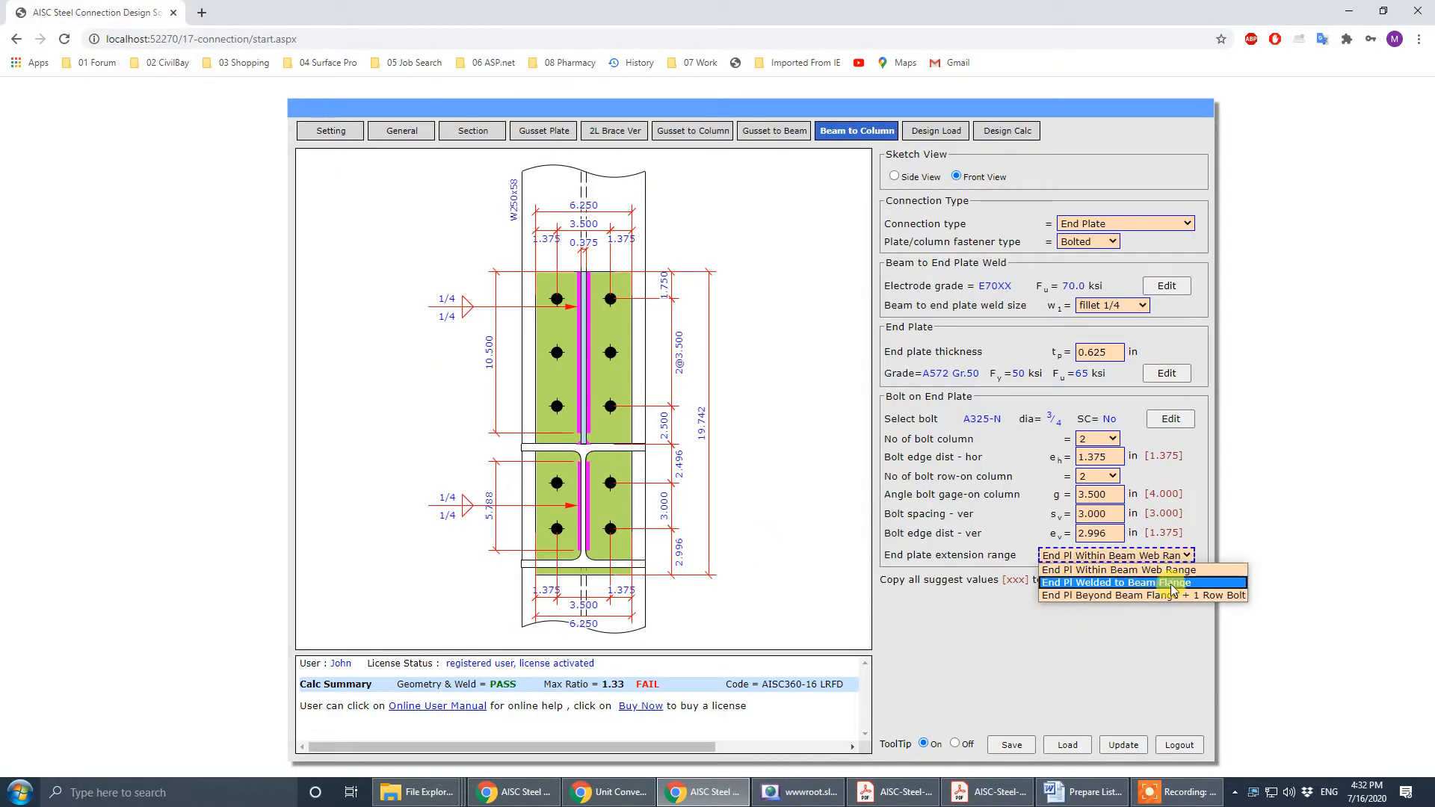
pyautogui.click(1171, 584)
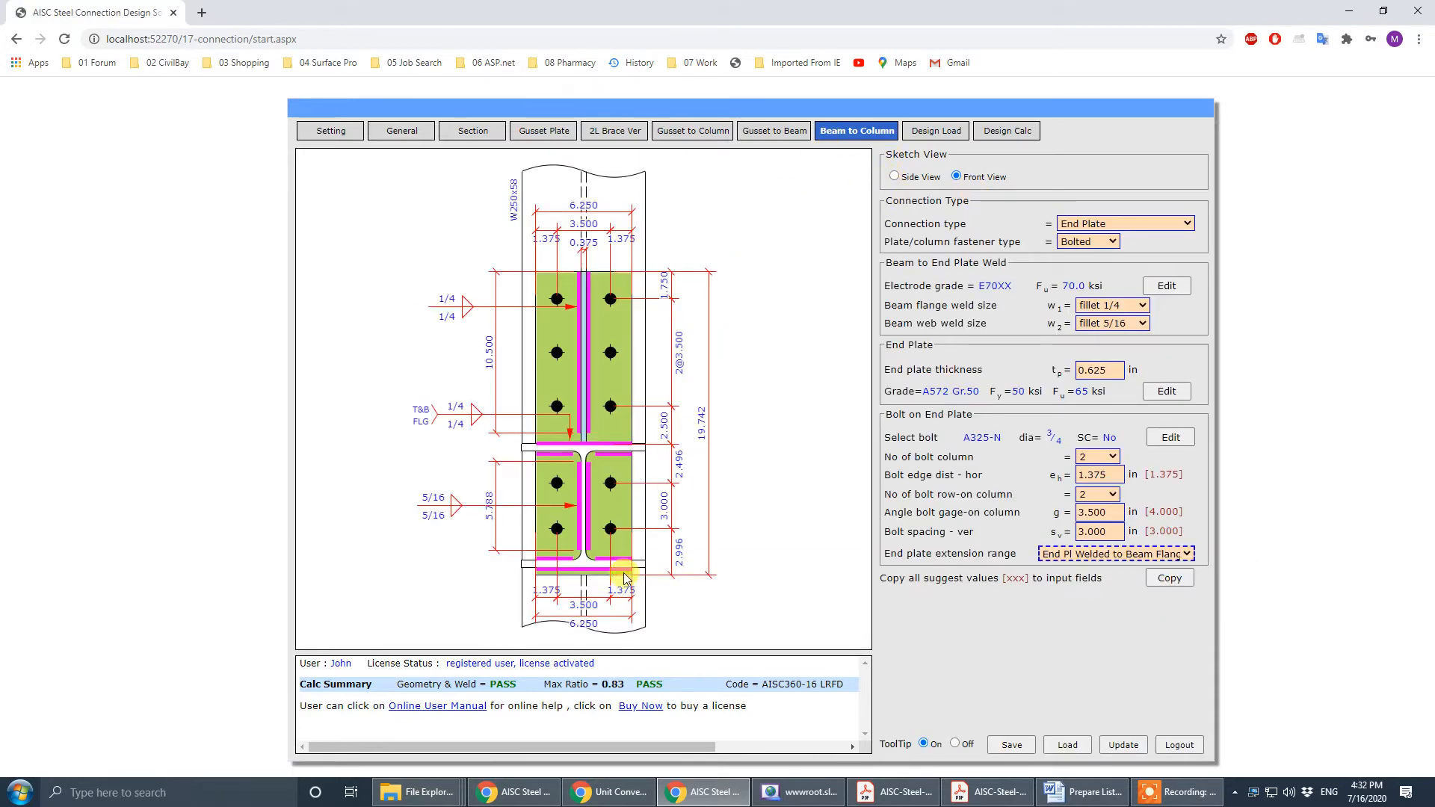
pyautogui.click(895, 177)
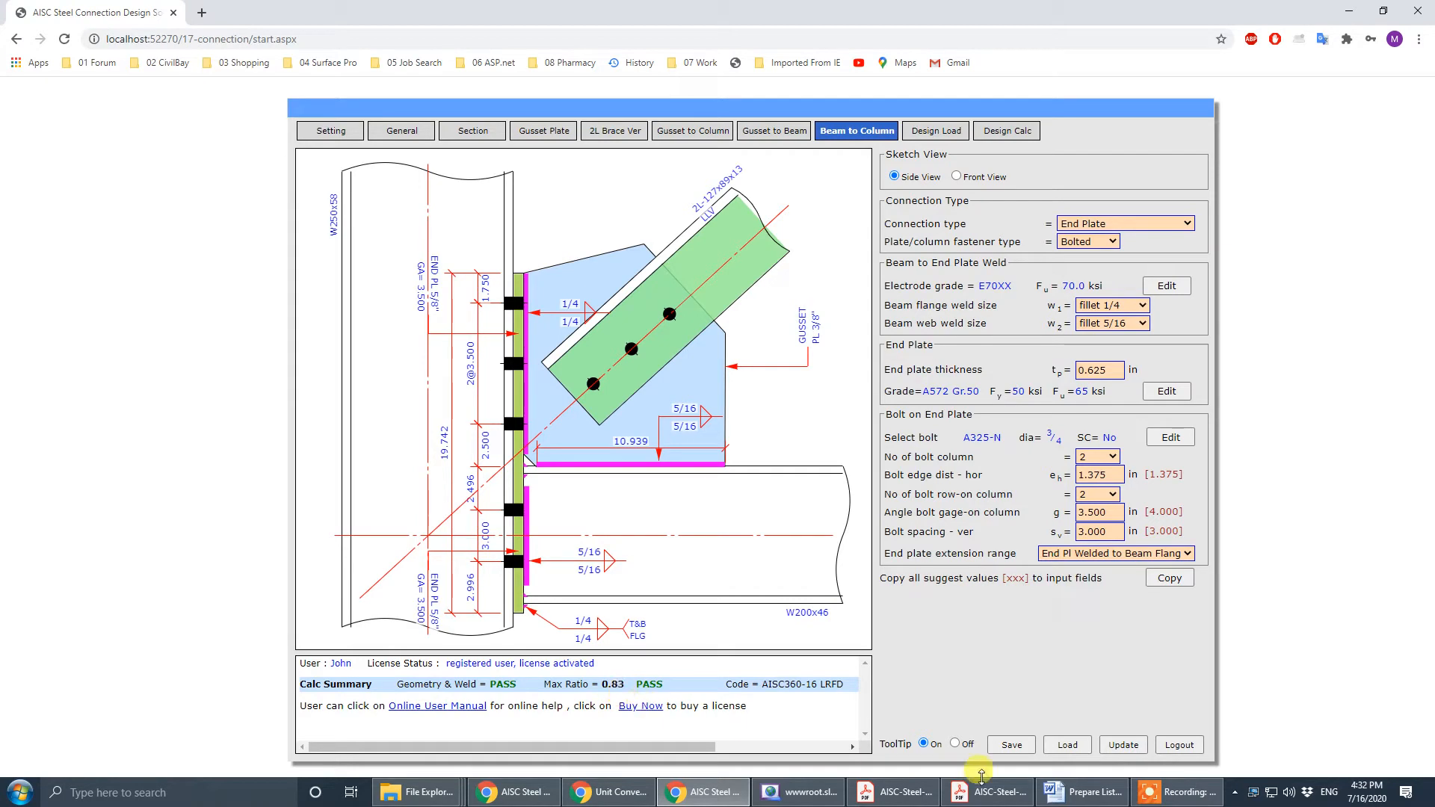
# - Compare the side view sketch's end plate and beam welds with the PS-21-306 detail in the Acrobat PDF drawing
pyautogui.click(983, 787)
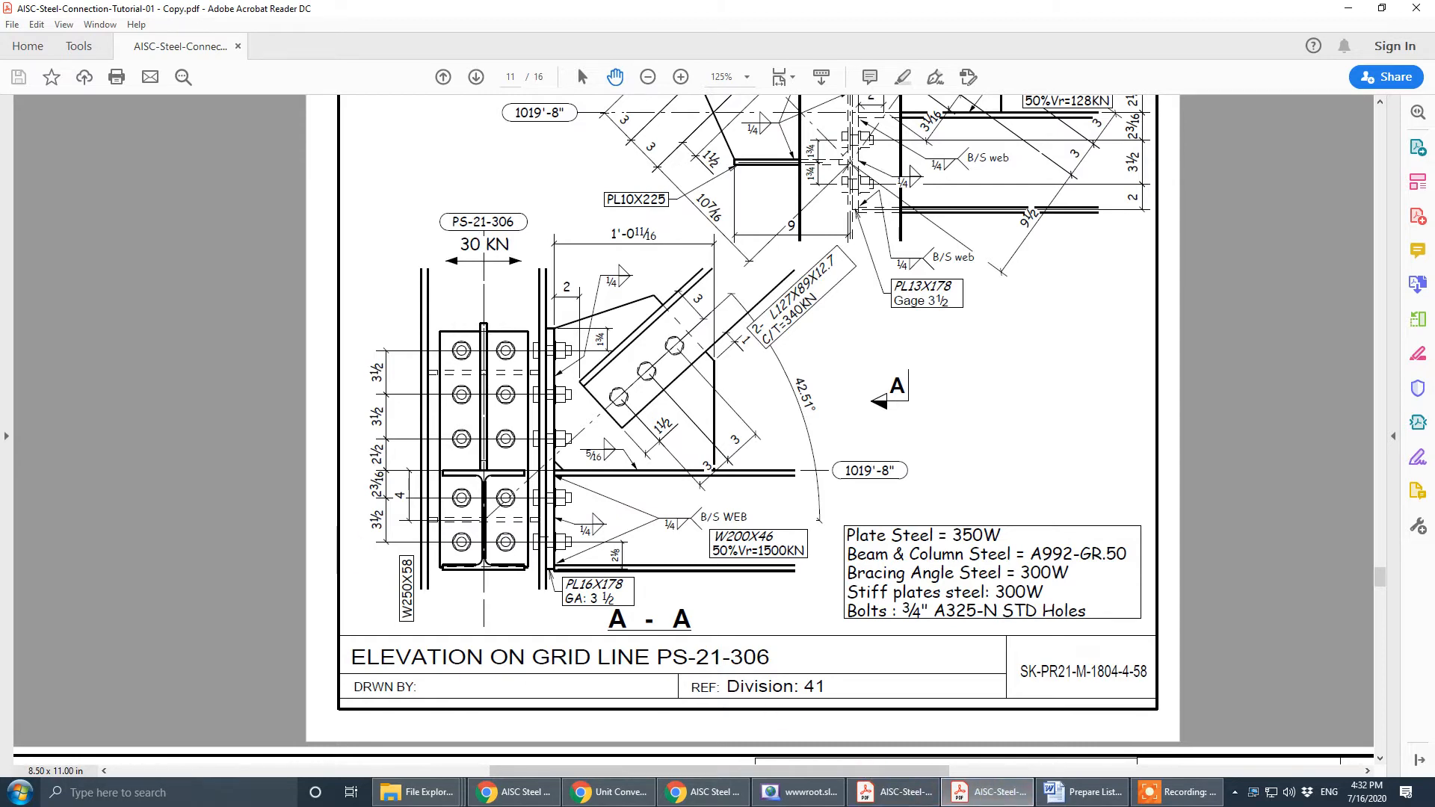
pyautogui.click(893, 792)
pyautogui.click(994, 159)
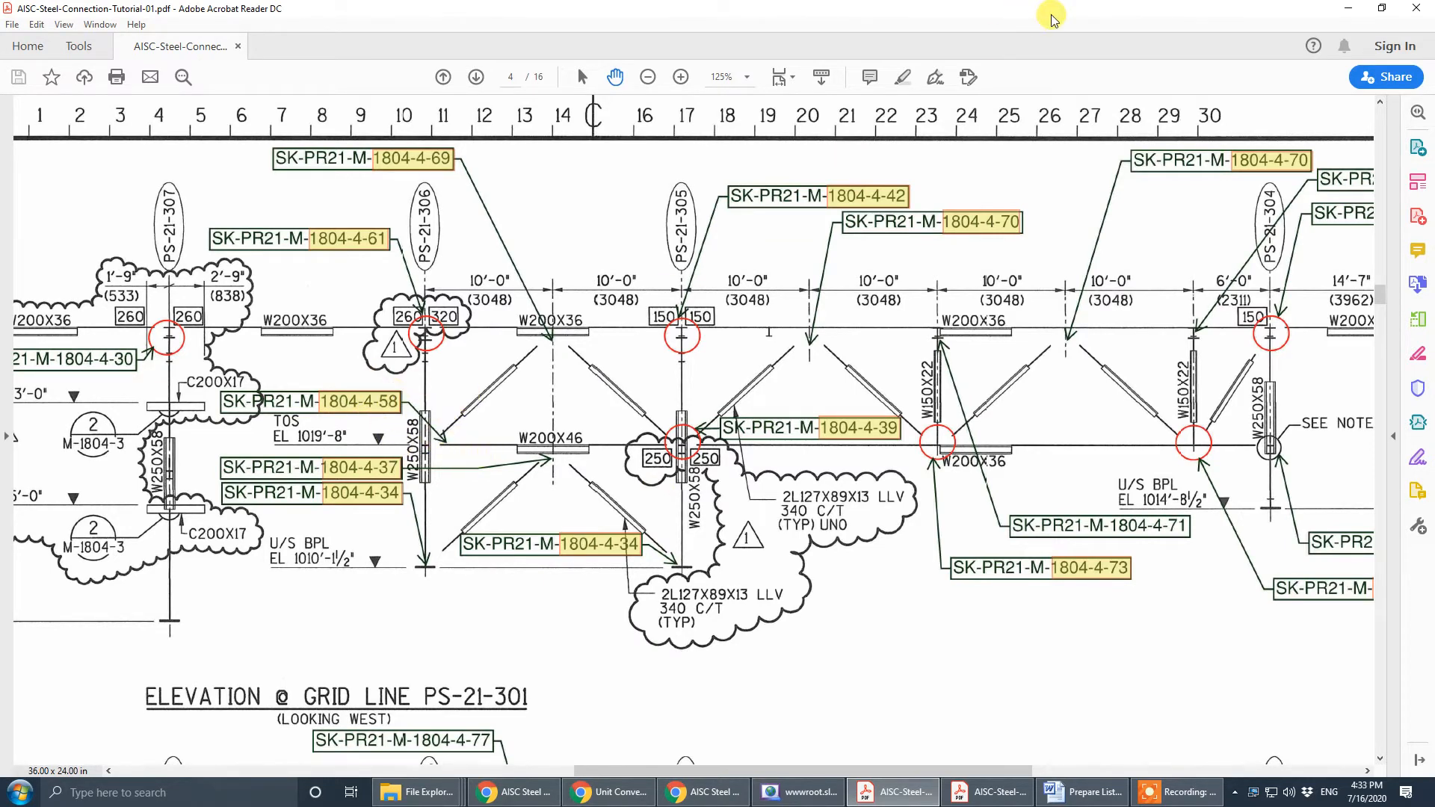
pyautogui.moveTo(1053, 12); pyautogui.dragTo(0, 100)
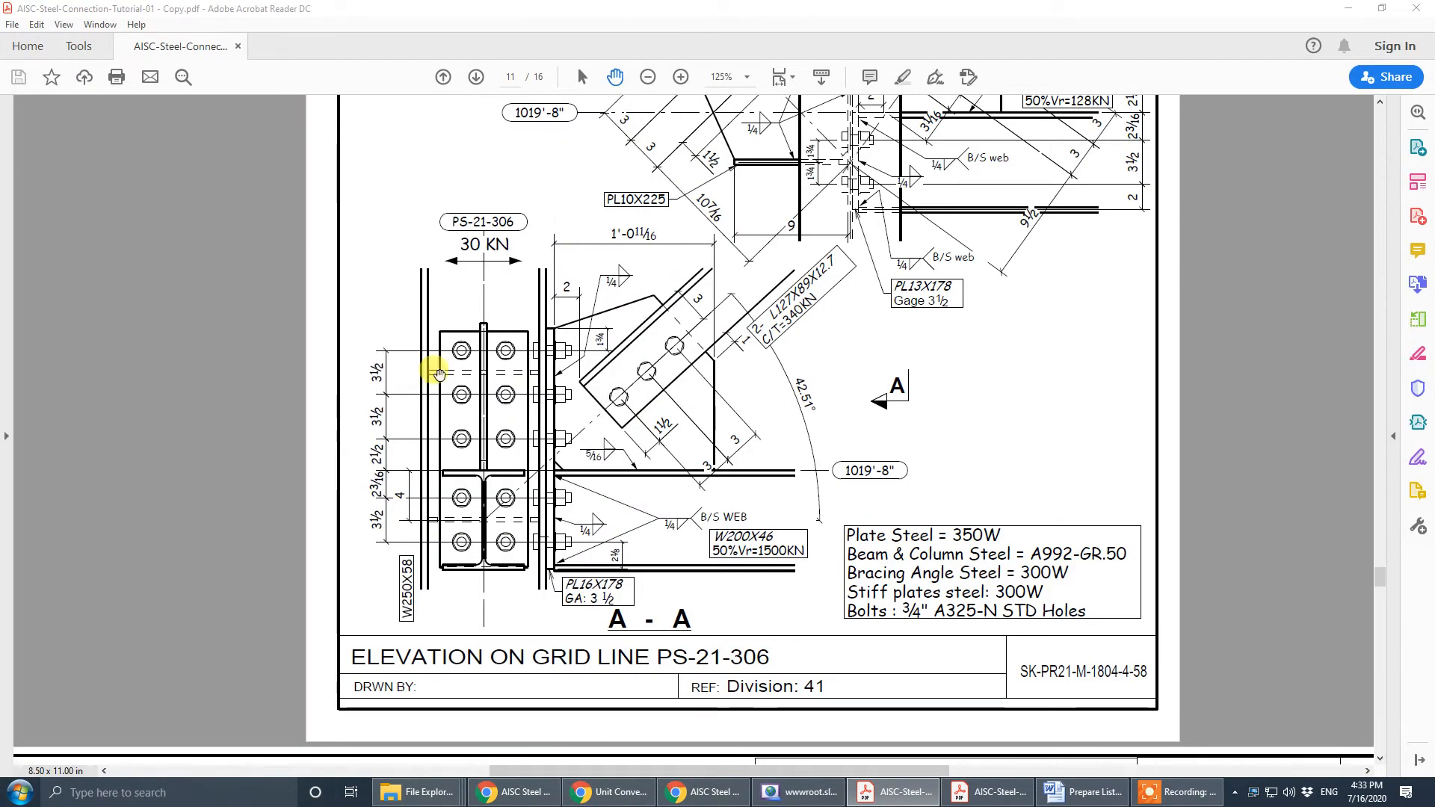
pyautogui.click(709, 799)
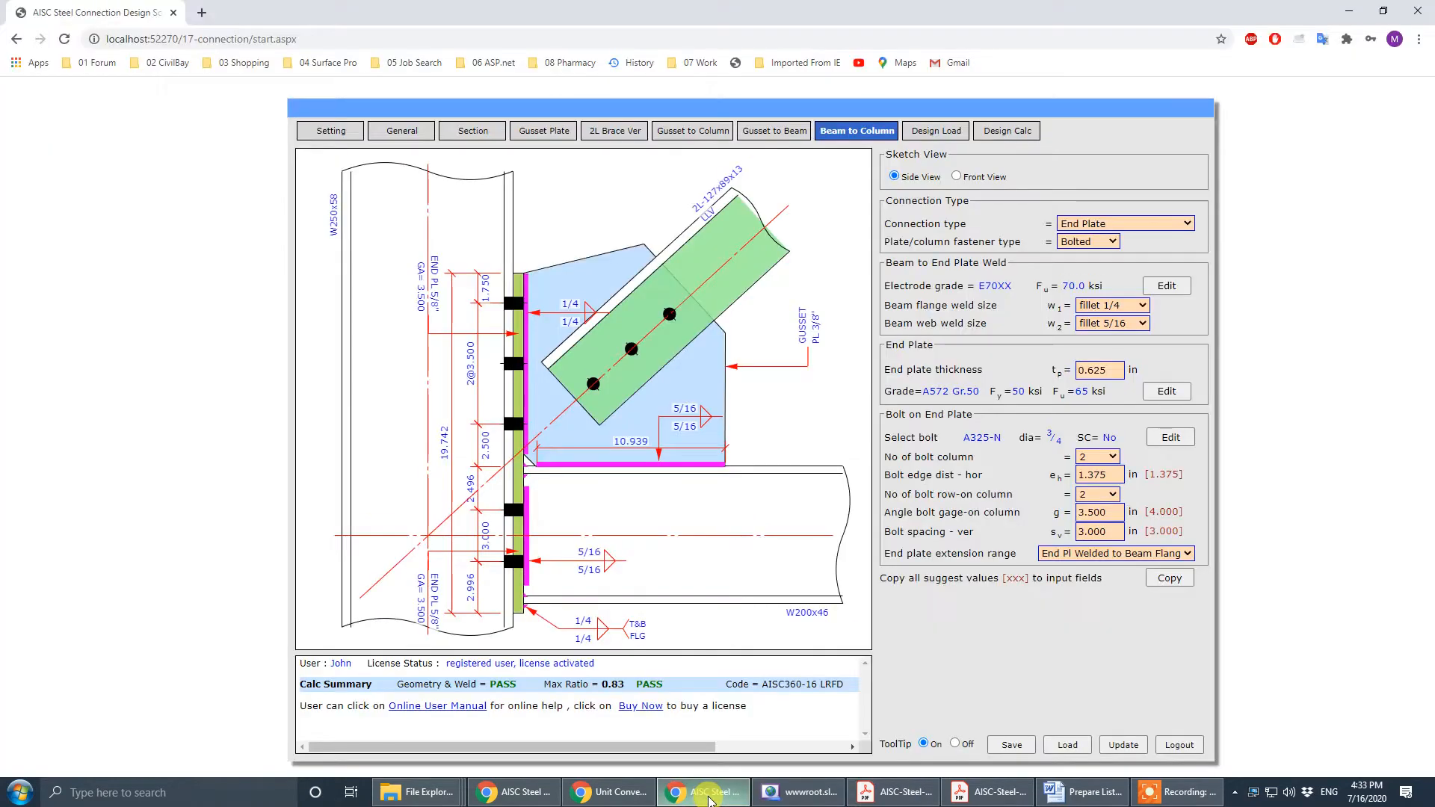
# - Open a printable design calculation report with the sketches included and compare its first sketch with the PDF detail
pyautogui.click(1004, 137)
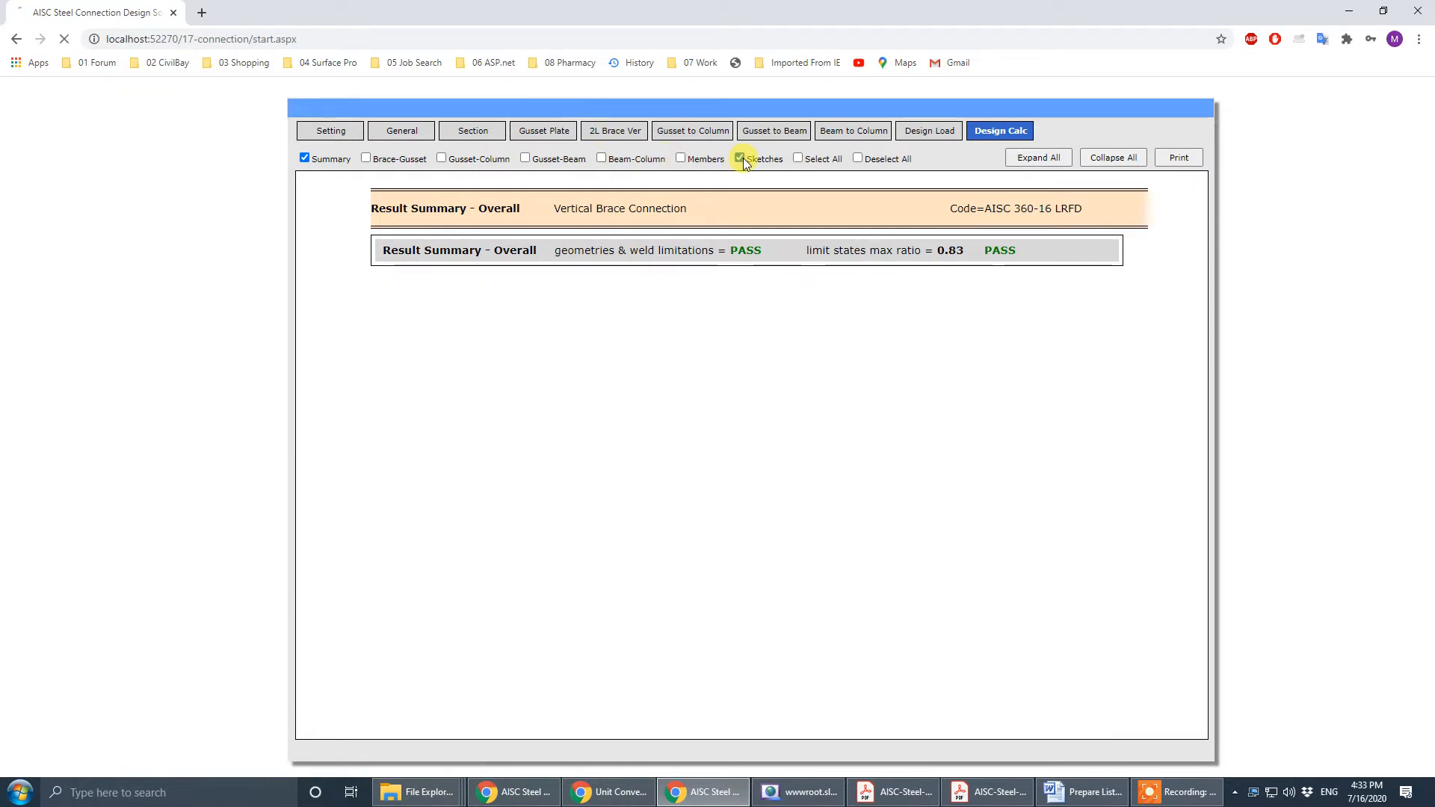
pyautogui.click(1181, 157)
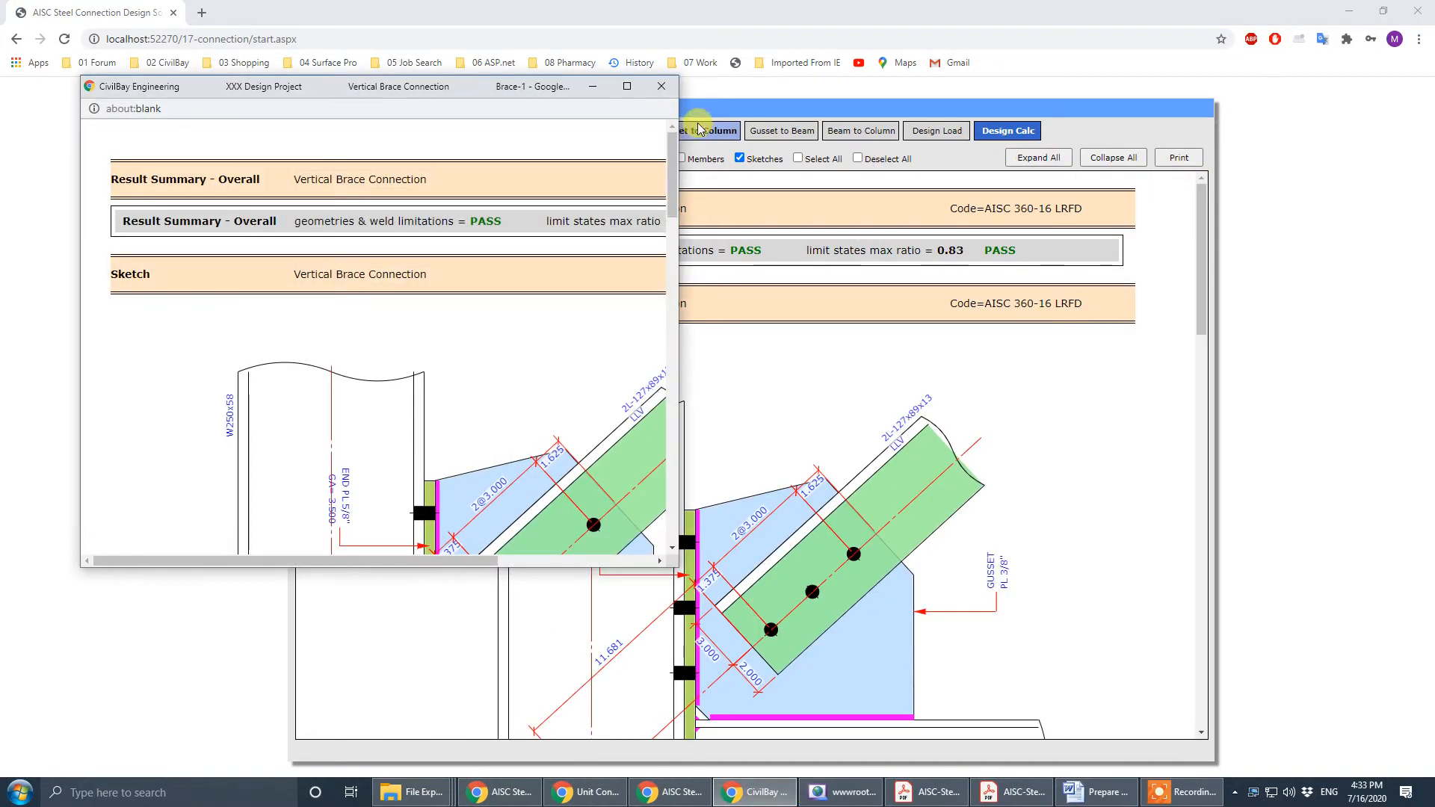
pyautogui.click(630, 87)
pyautogui.scroll(-4, 830, 522)
pyautogui.scroll(2, 829, 519)
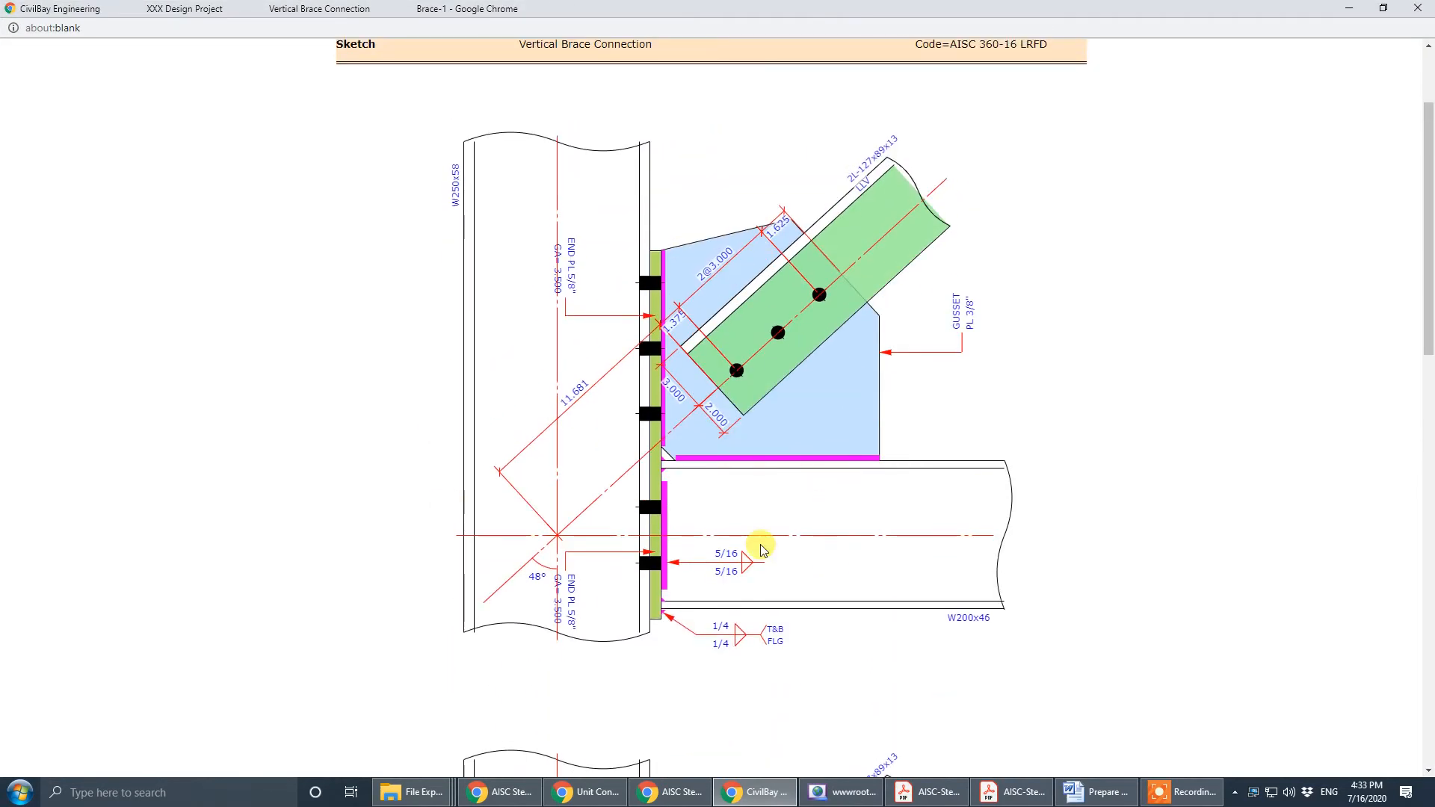
pyautogui.click(1009, 792)
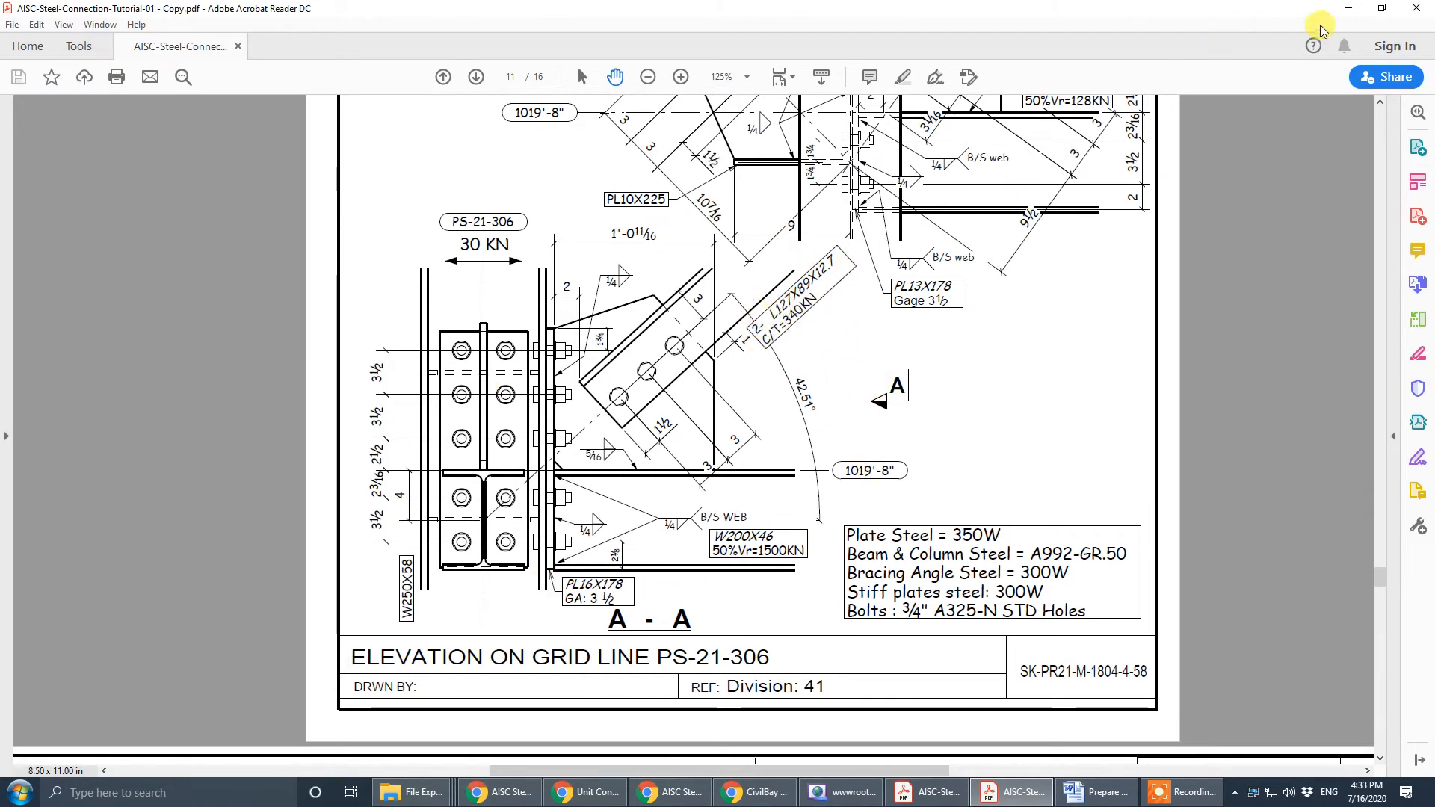
pyautogui.click(1349, 8)
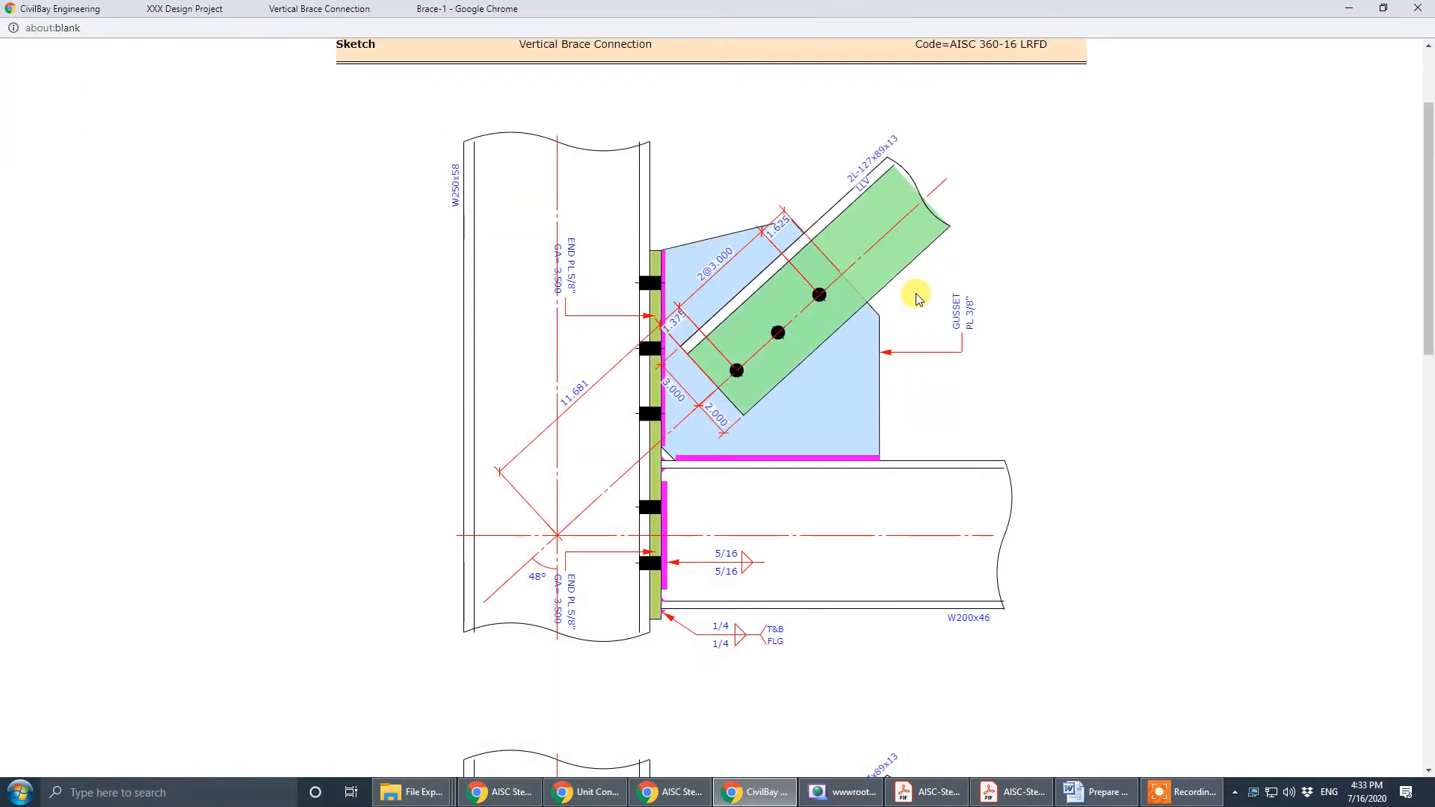
# - Review the dimensioned side view and end plate front view sketches in the printable report, then close it
pyautogui.scroll(-8, 897, 299)
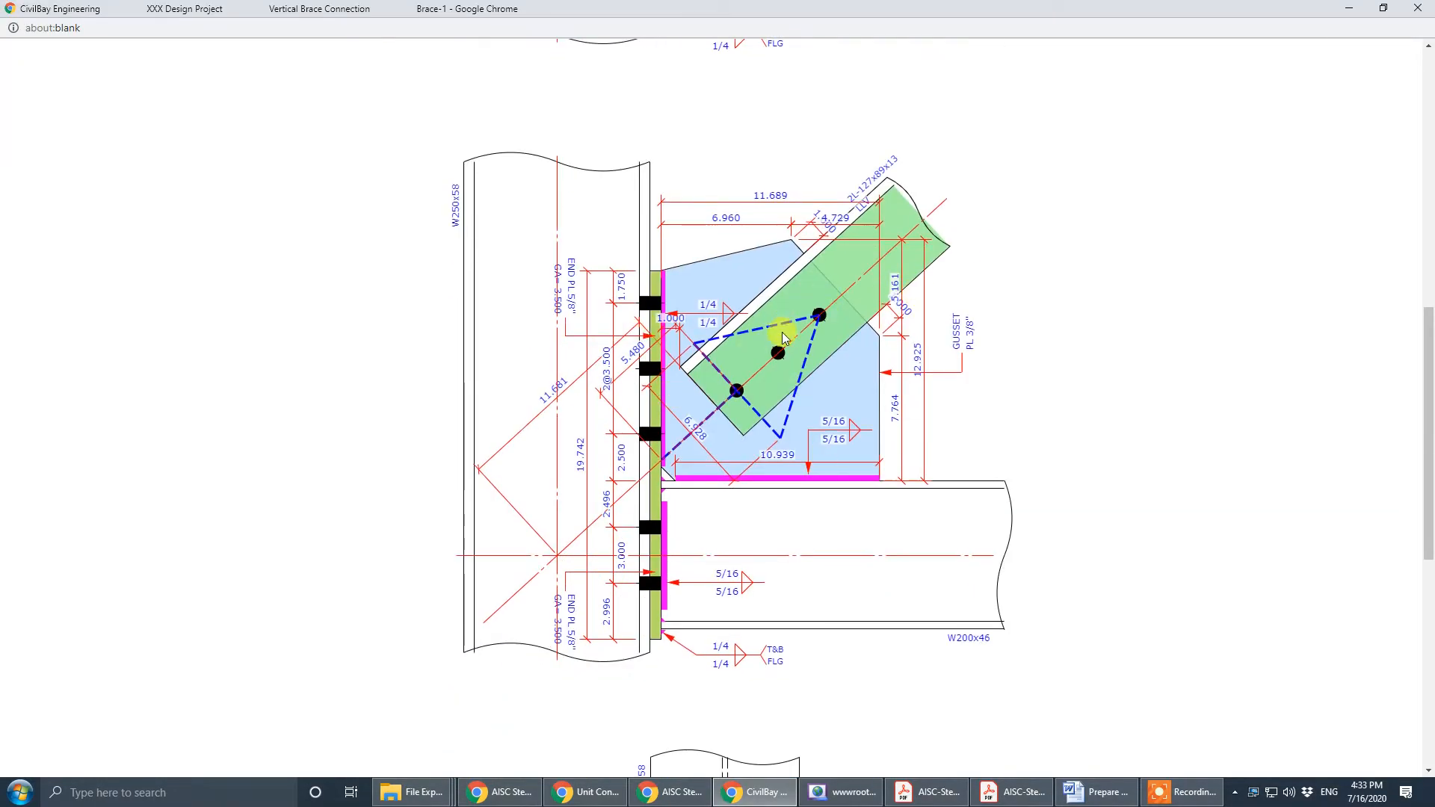
pyautogui.scroll(-5, 864, 471)
pyautogui.scroll(5, 865, 471)
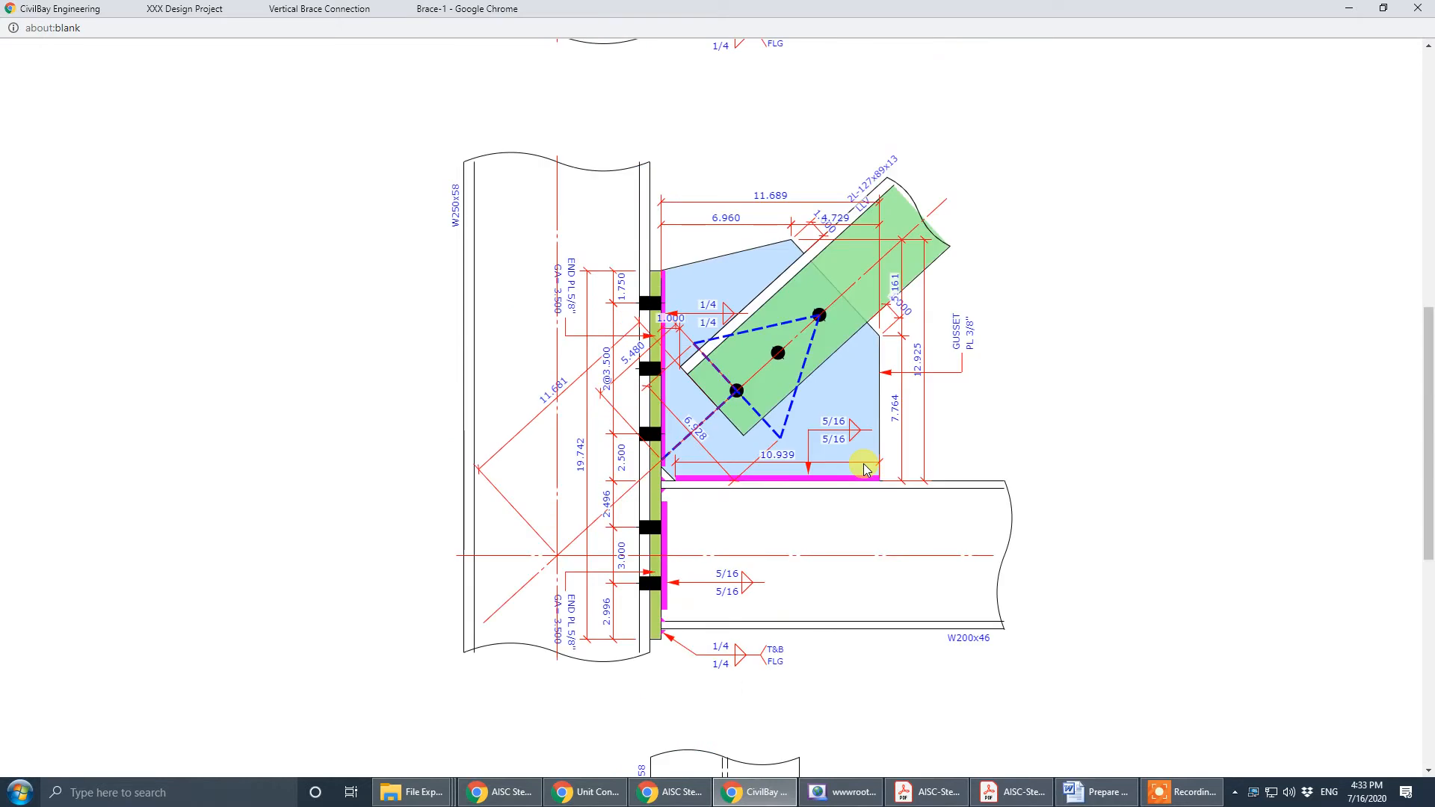
pyautogui.scroll(-8, 865, 425)
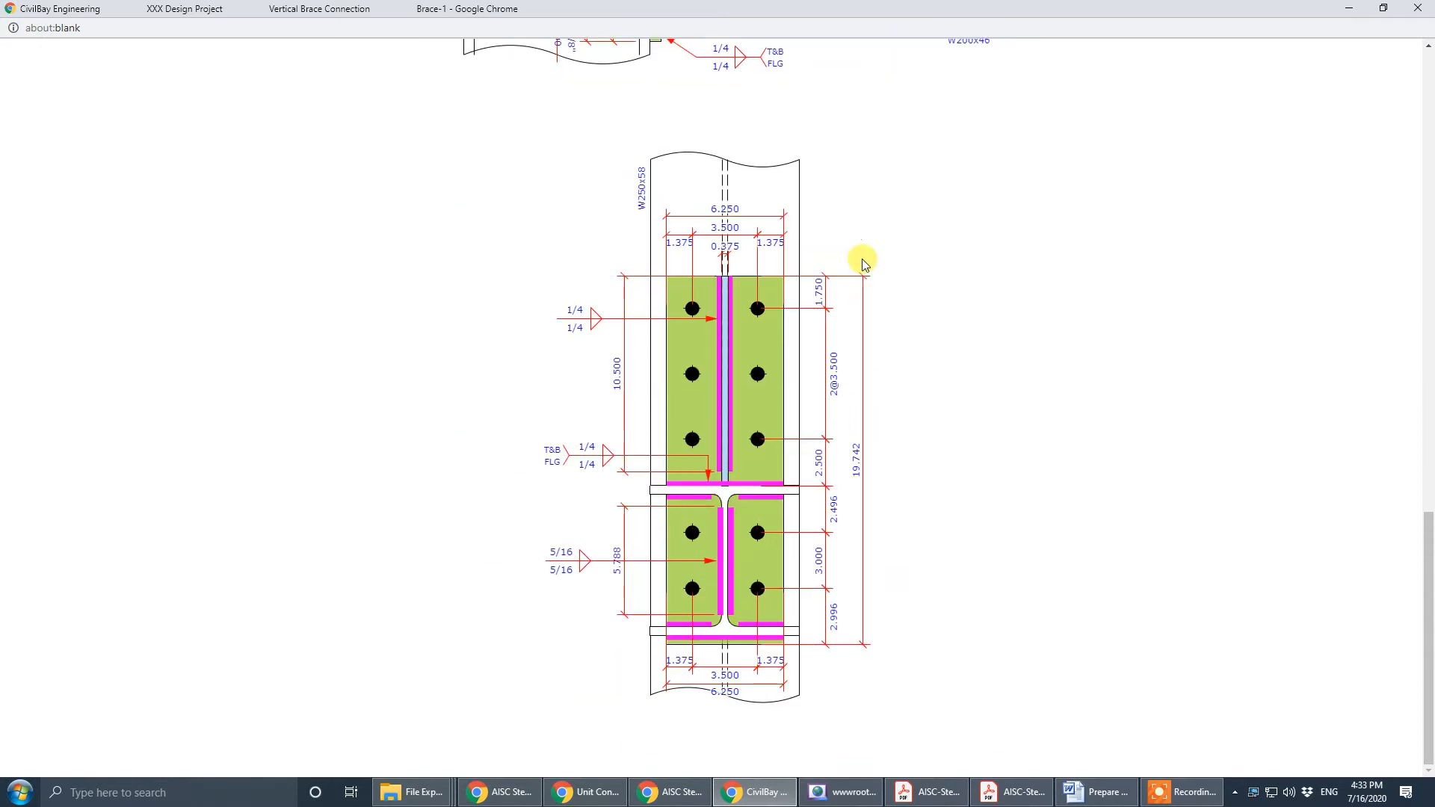
pyautogui.scroll(10, 774, 521)
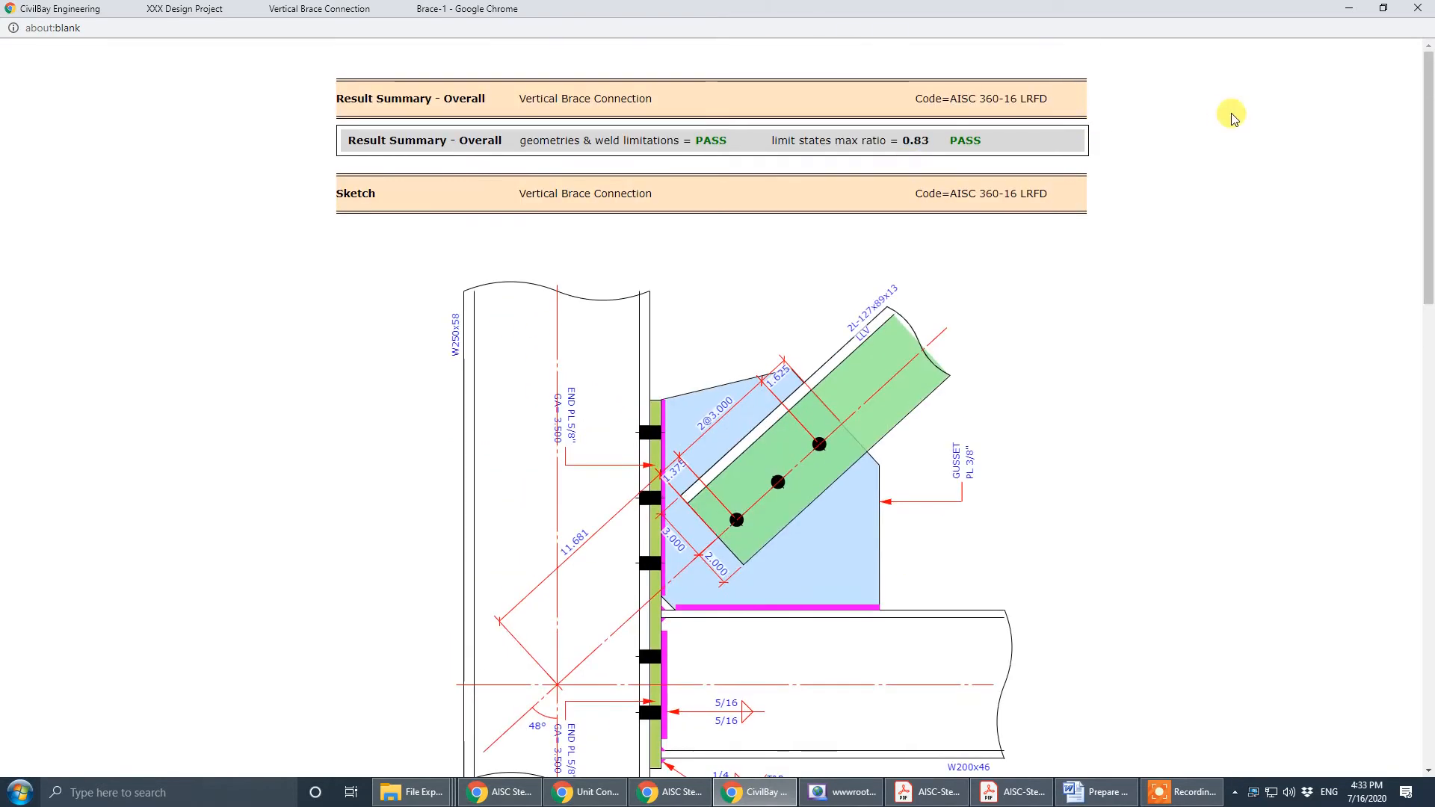
pyautogui.click(1418, 7)
# - Switch to the framing elevations PDF in Acrobat and locate sketch SK-PR21-M-1804-4-58 on the grid line PS-21-306 elevation
pyautogui.click(1078, 791)
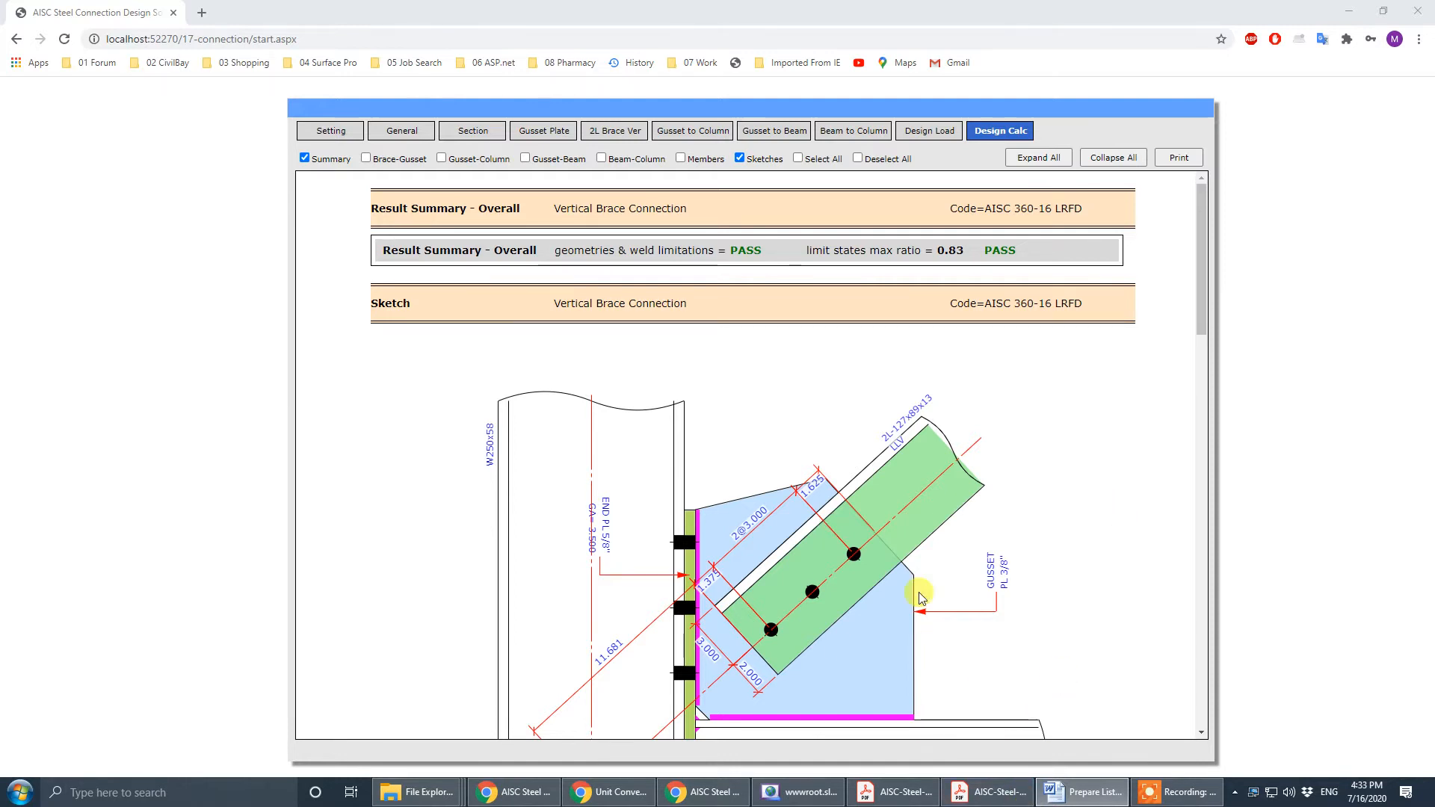
pyautogui.click(1036, 517)
pyautogui.scroll(-4, 1036, 516)
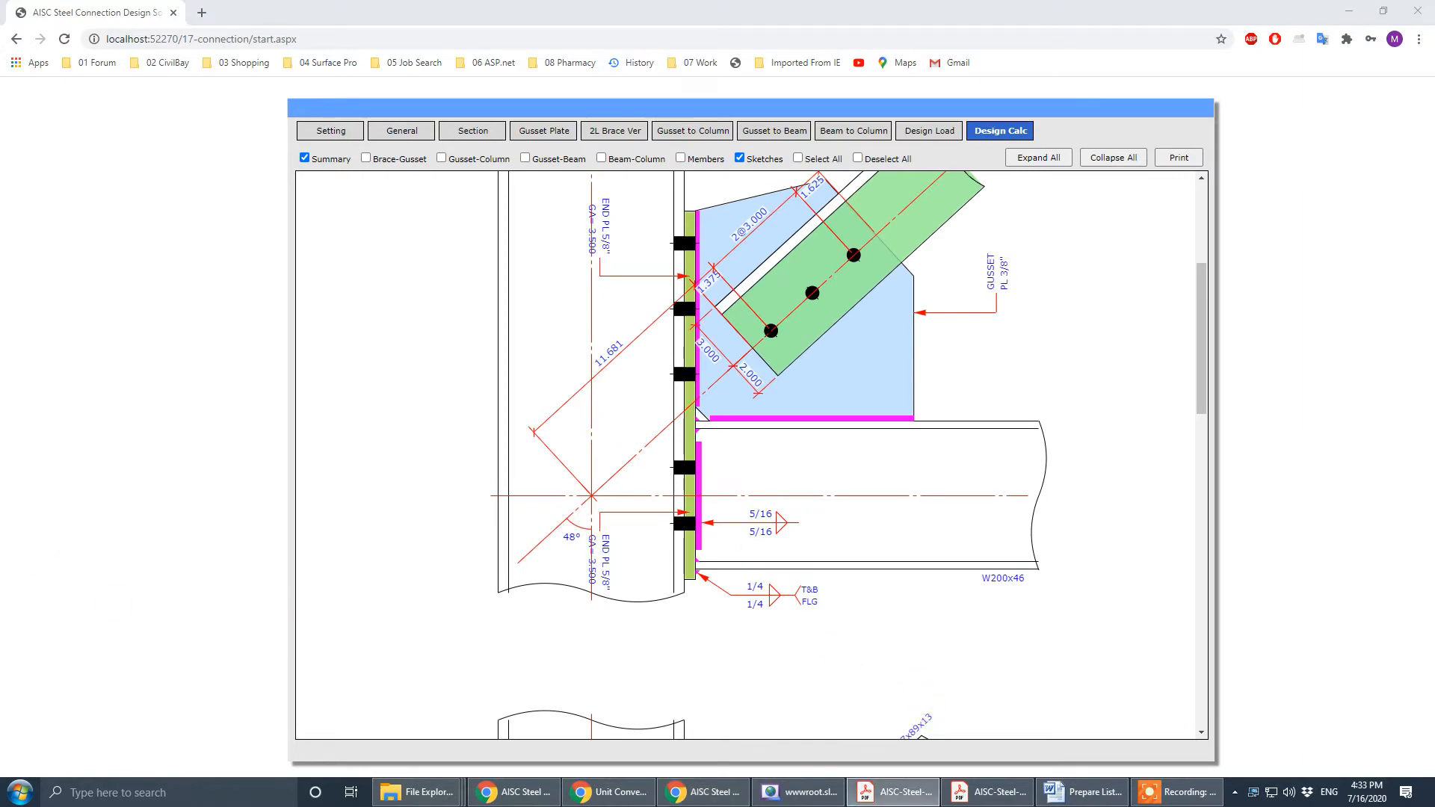
pyautogui.moveTo(0, 141); pyautogui.dragTo(791, 142)
pyautogui.click(1013, 133)
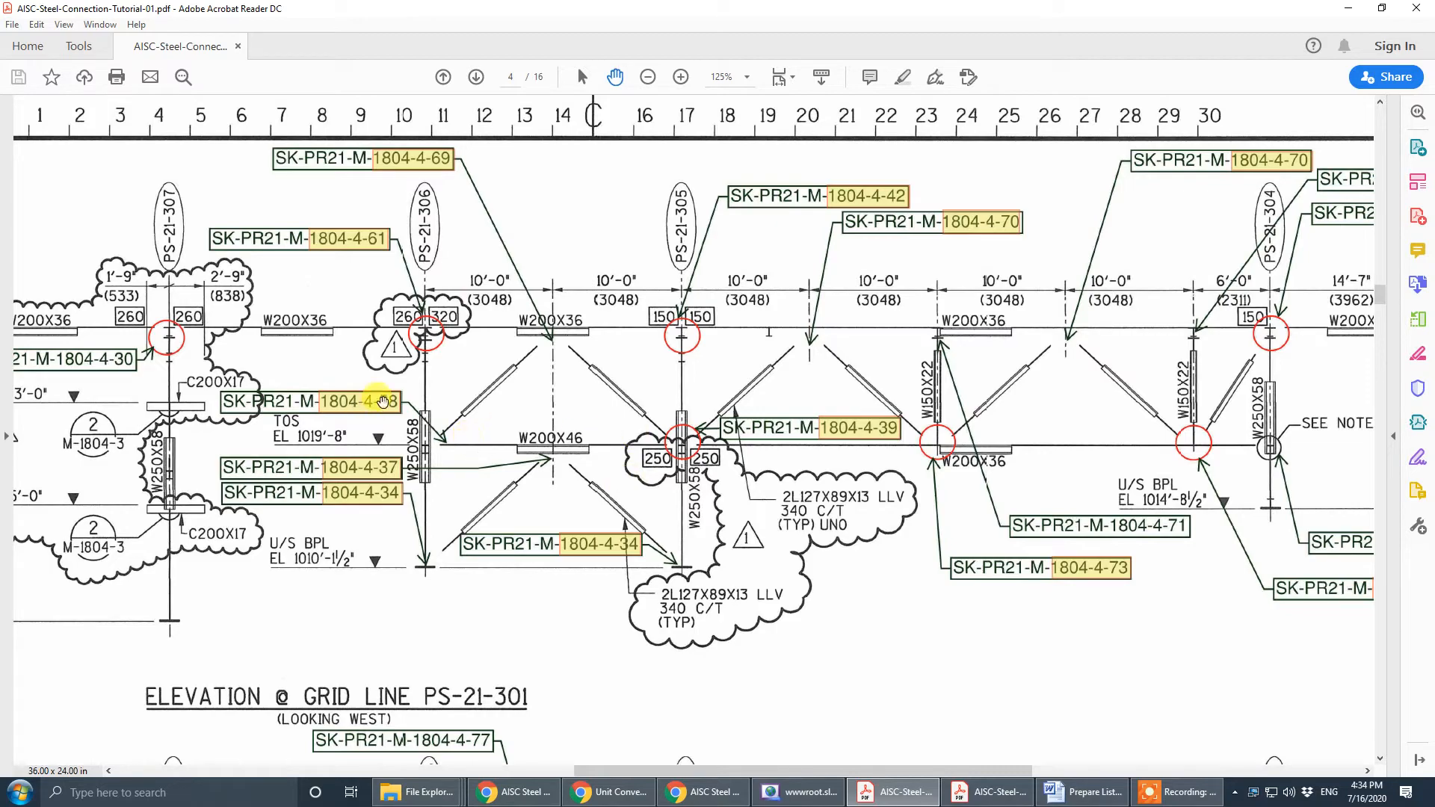
pyautogui.scroll(-15, 727, 444)
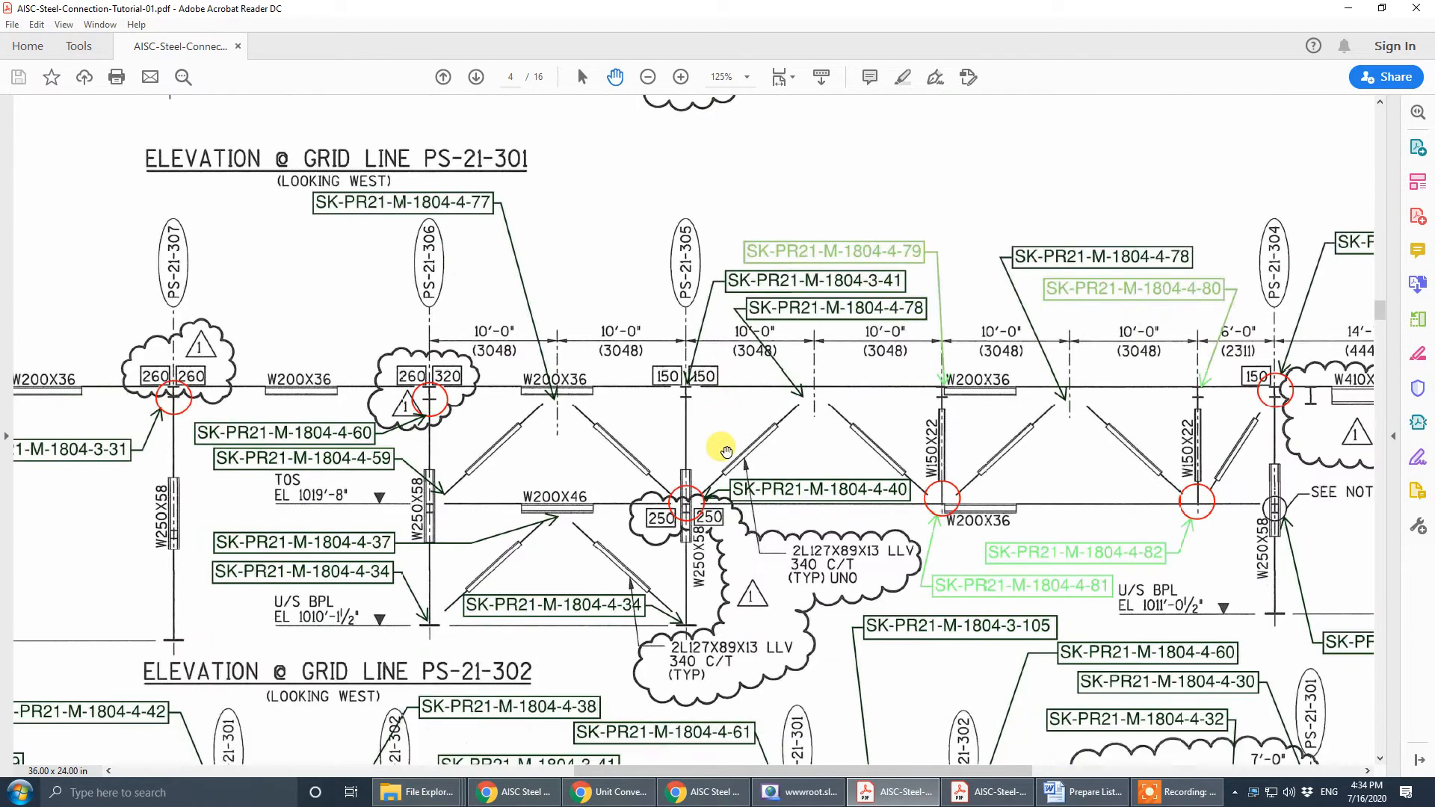
pyautogui.scroll(-5, 726, 443)
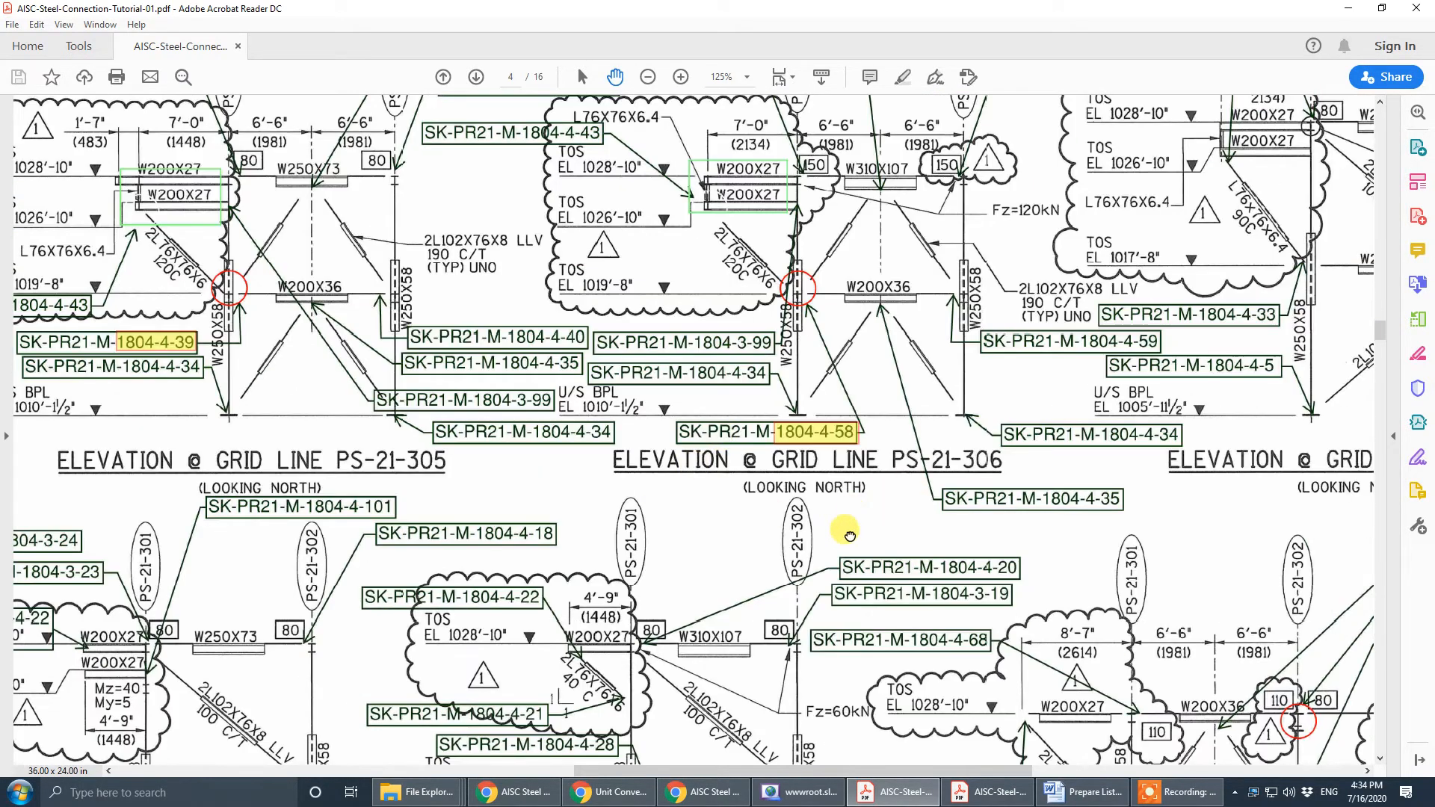
pyautogui.moveTo(850, 533); pyautogui.dragTo(764, 653)
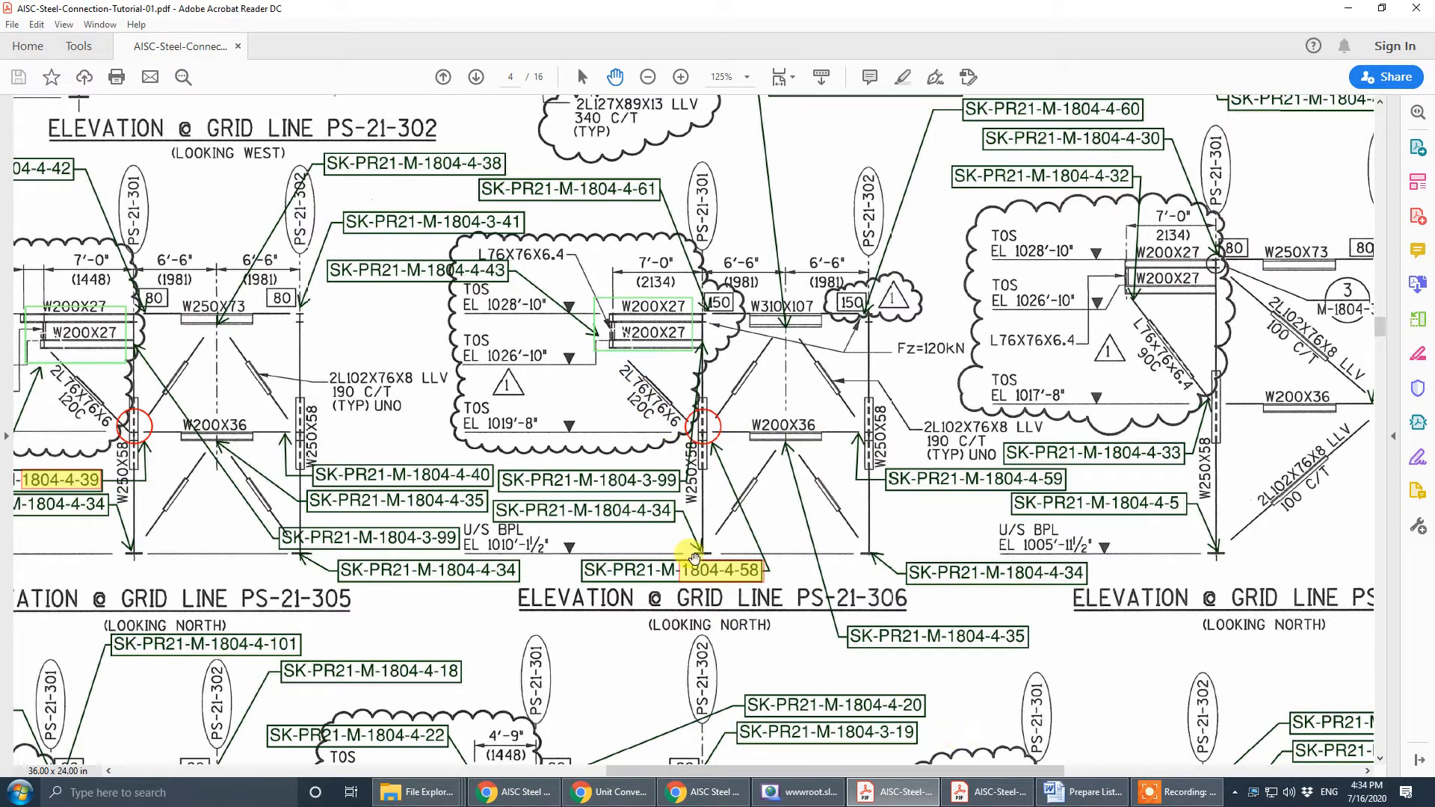
# - Switch to the connection detail PDF and examine the W200X36 beam brace connection on grid line PS-21-301
pyautogui.click(1001, 797)
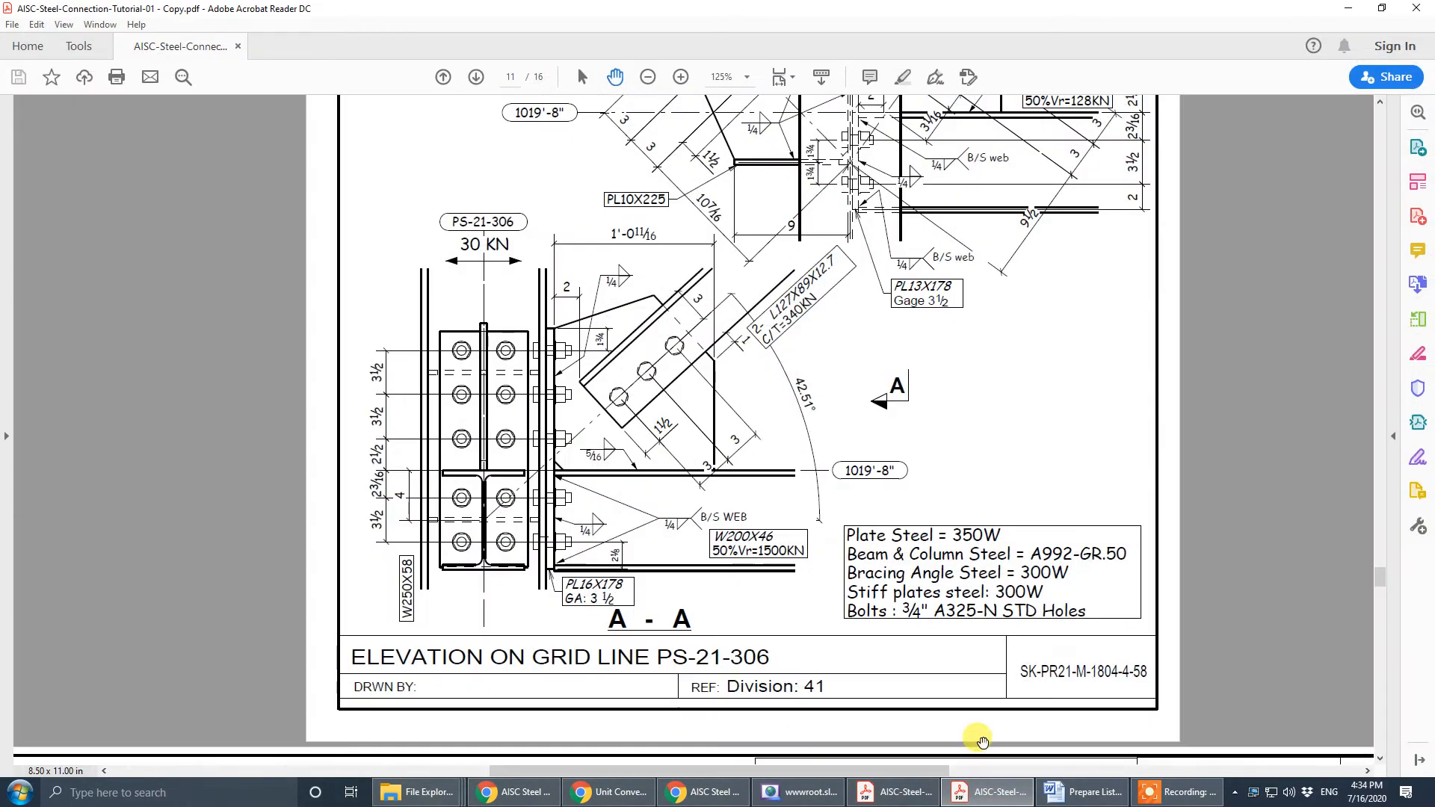
pyautogui.scroll(3, 867, 463)
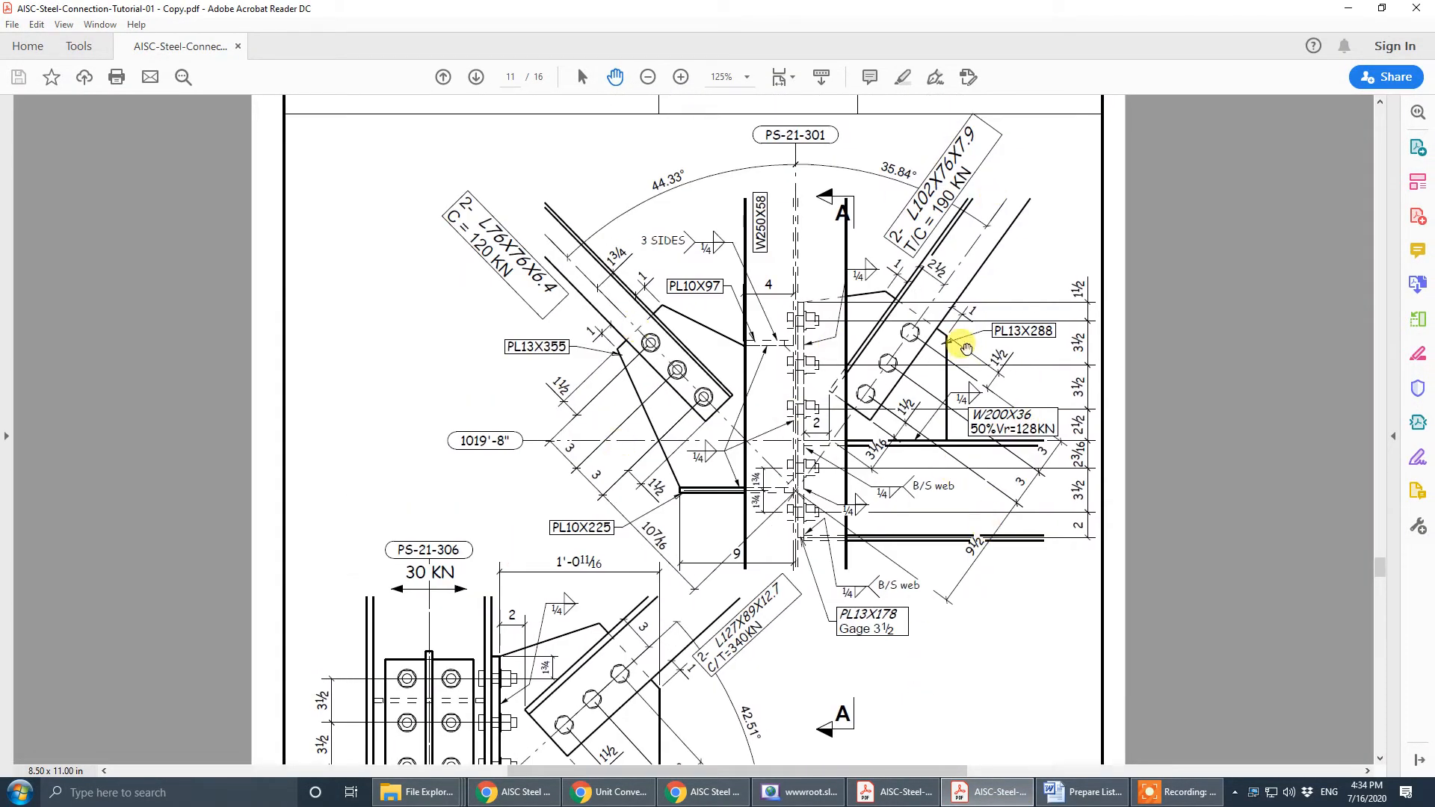
pyautogui.moveTo(972, 426); pyautogui.dragTo(854, 435)
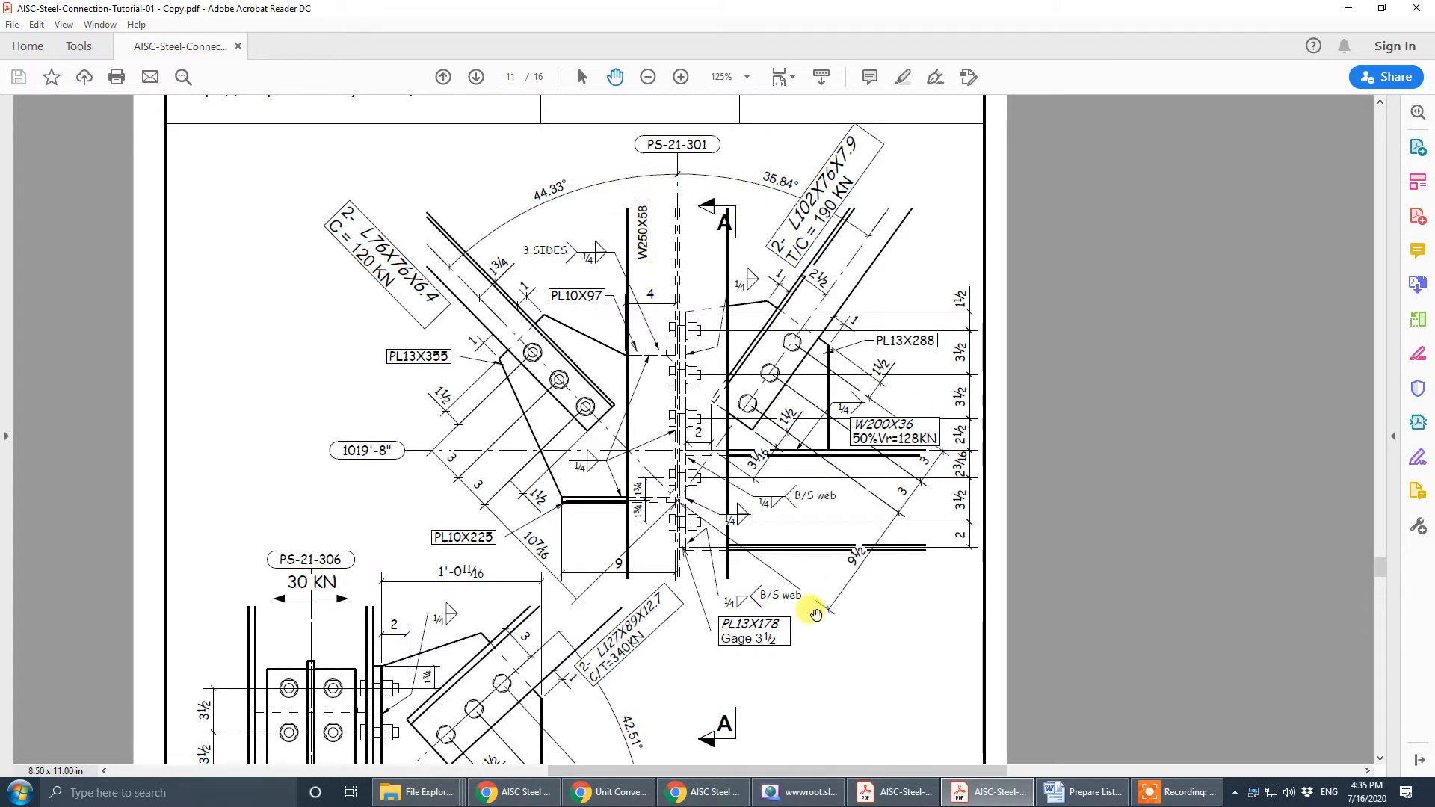
# - Arrange the detail PDF in a smaller window beside the connection design form, with the form's General settings open
pyautogui.doubleClick(870, 8)
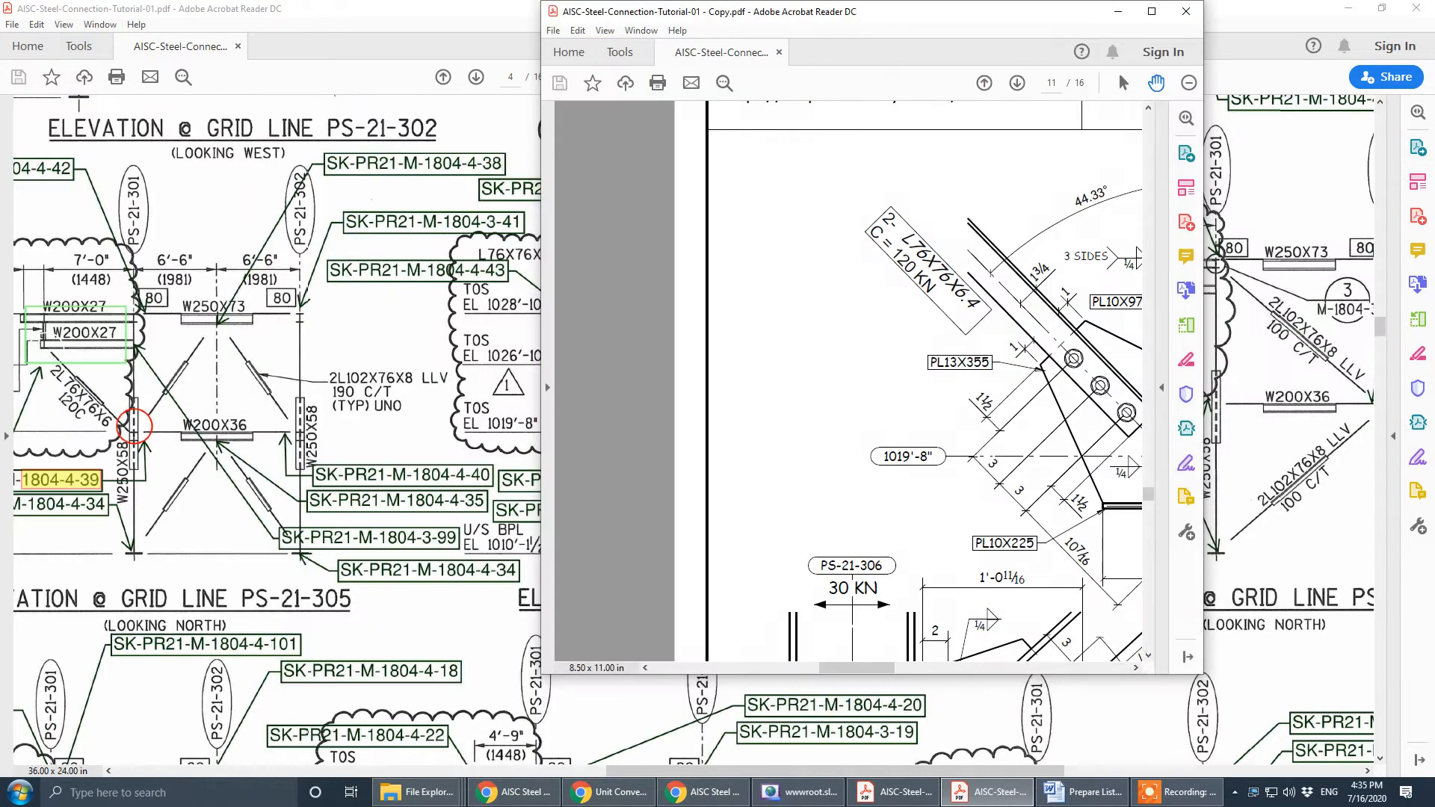
pyautogui.moveTo(870, 10); pyautogui.dragTo(1434, 10)
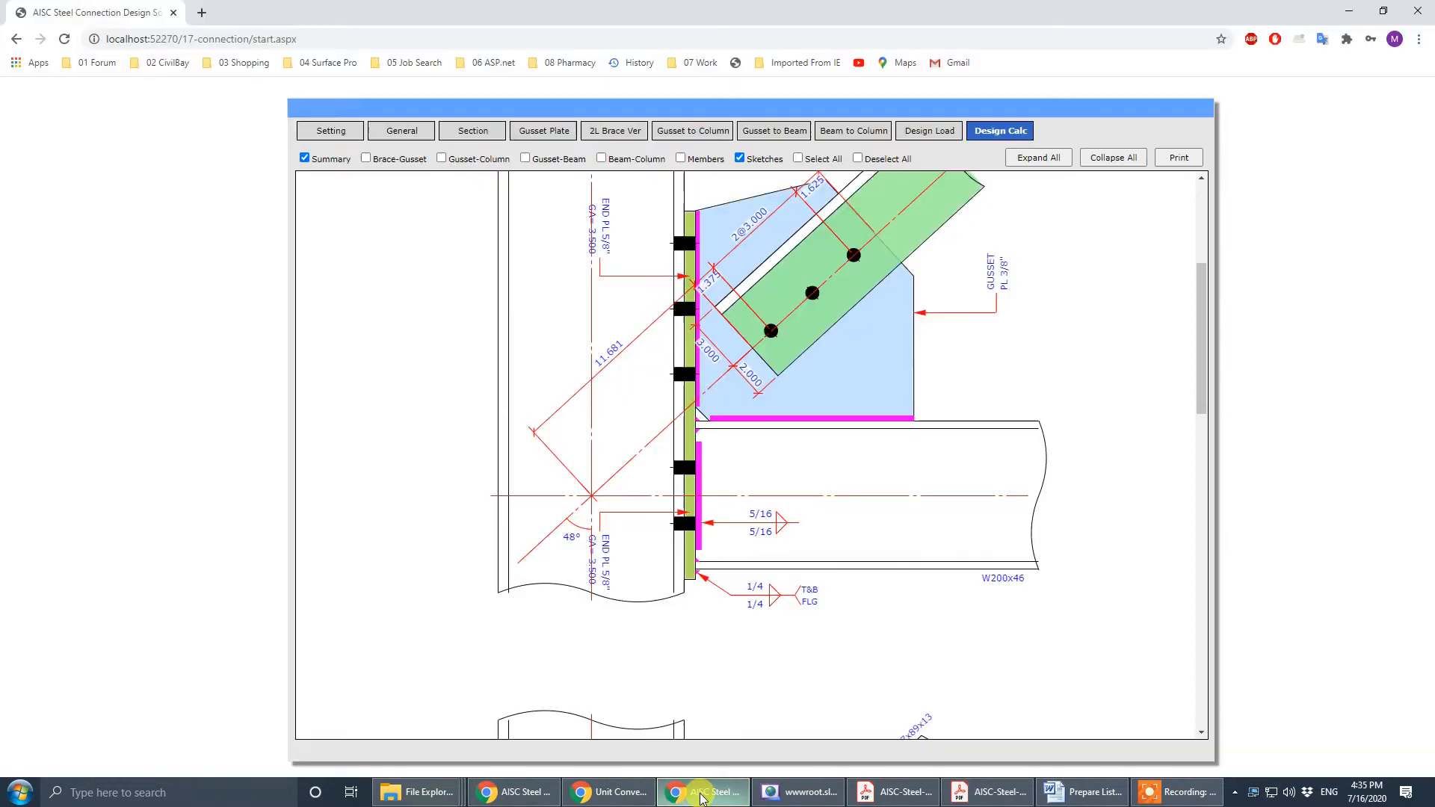
pyautogui.click(703, 792)
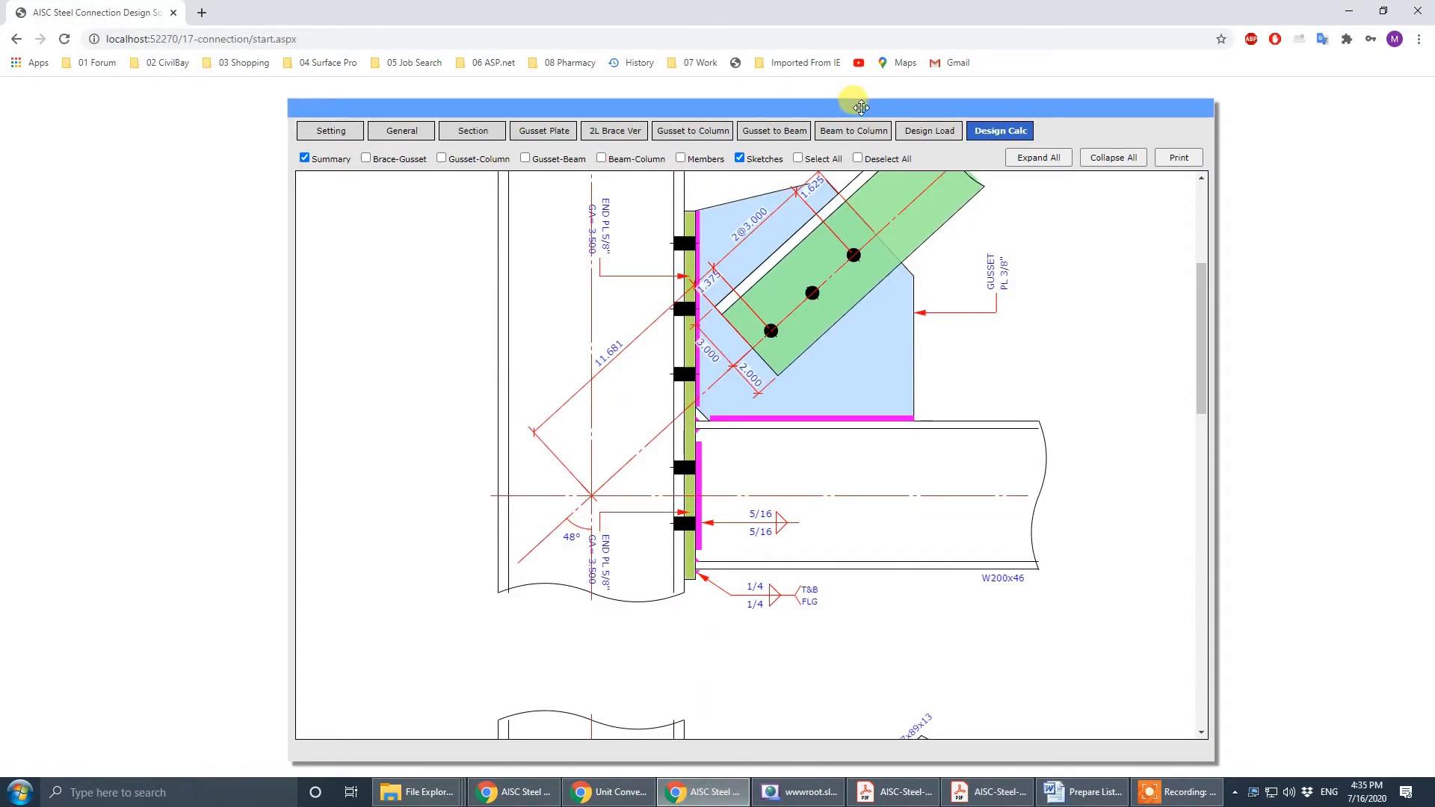
pyautogui.click(410, 141)
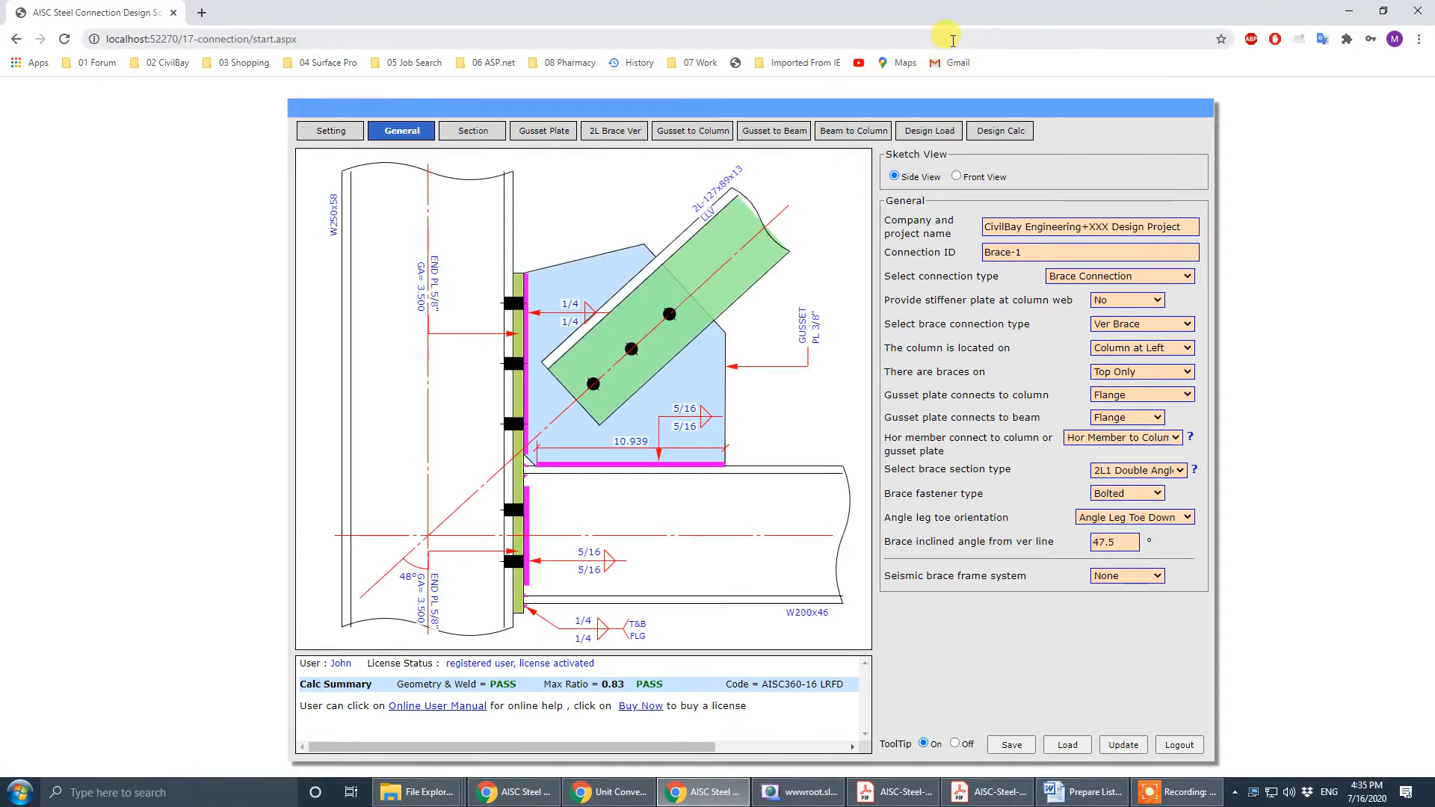
pyautogui.moveTo(977, 104); pyautogui.dragTo(709, 93)
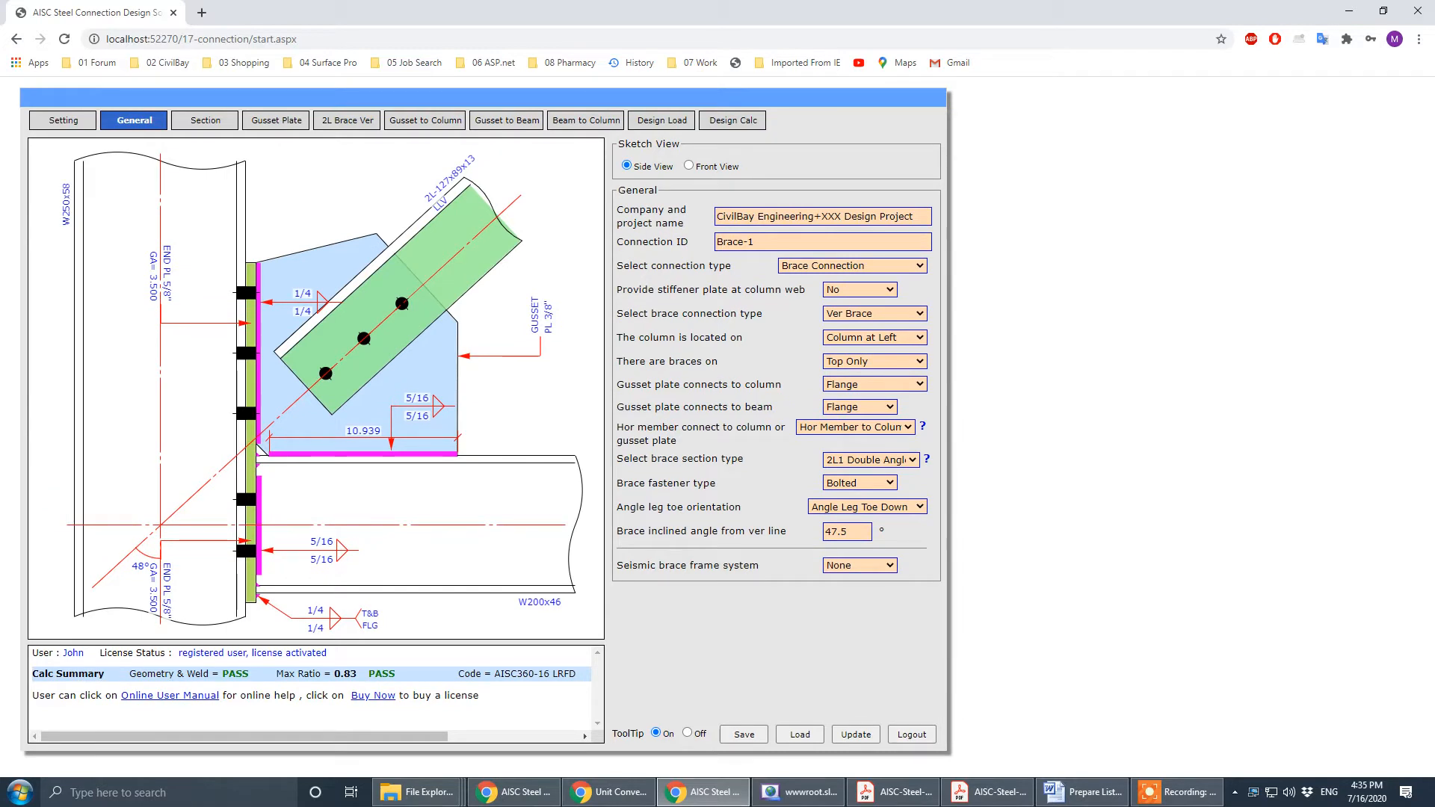
pyautogui.hotkey('alt', 'Tab')
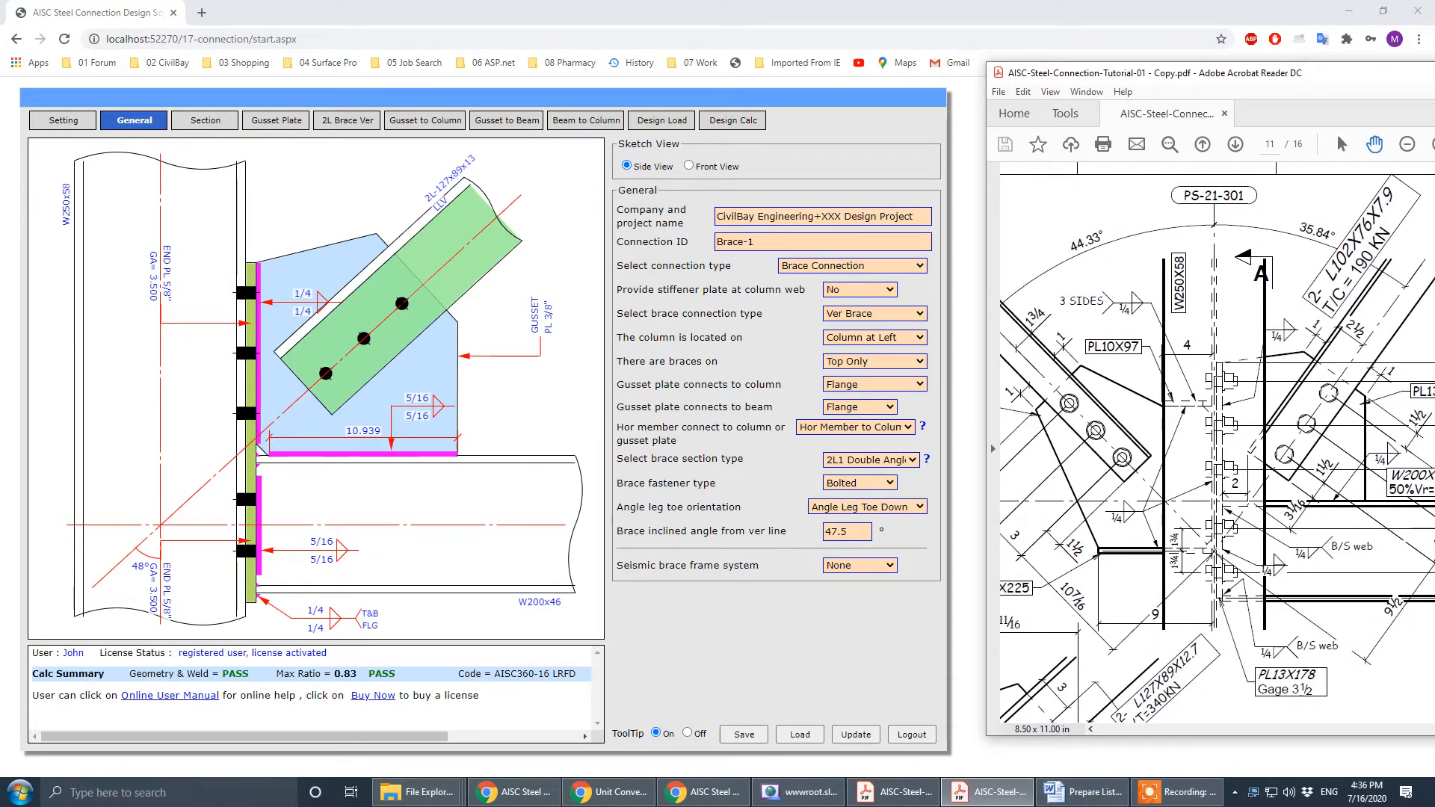
# - Set the brace inclined angle from the vertical line to 35.8° to match the PS-21-301 detail
pyautogui.hscroll(3, 1217, 449)
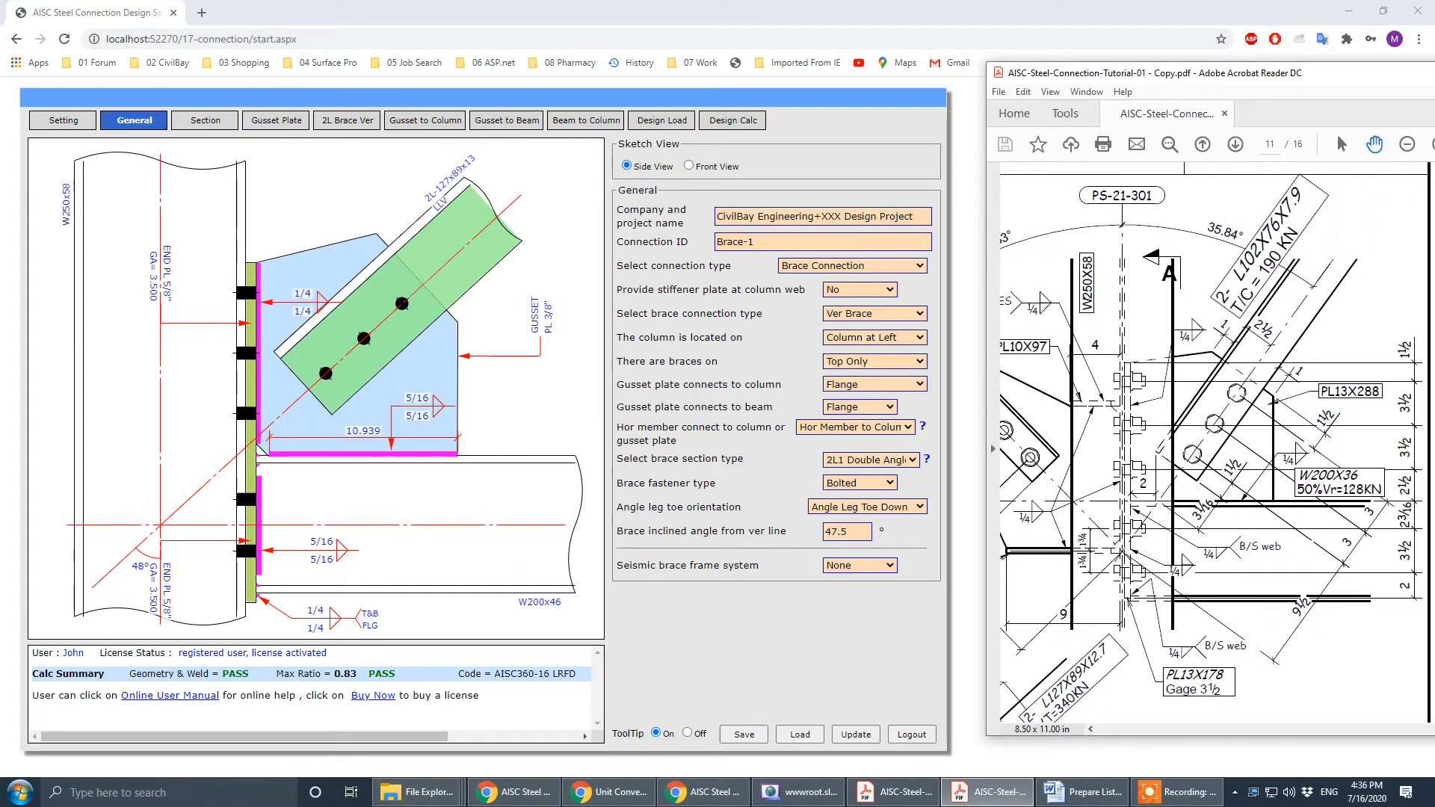
pyautogui.hscroll(1, 1217, 448)
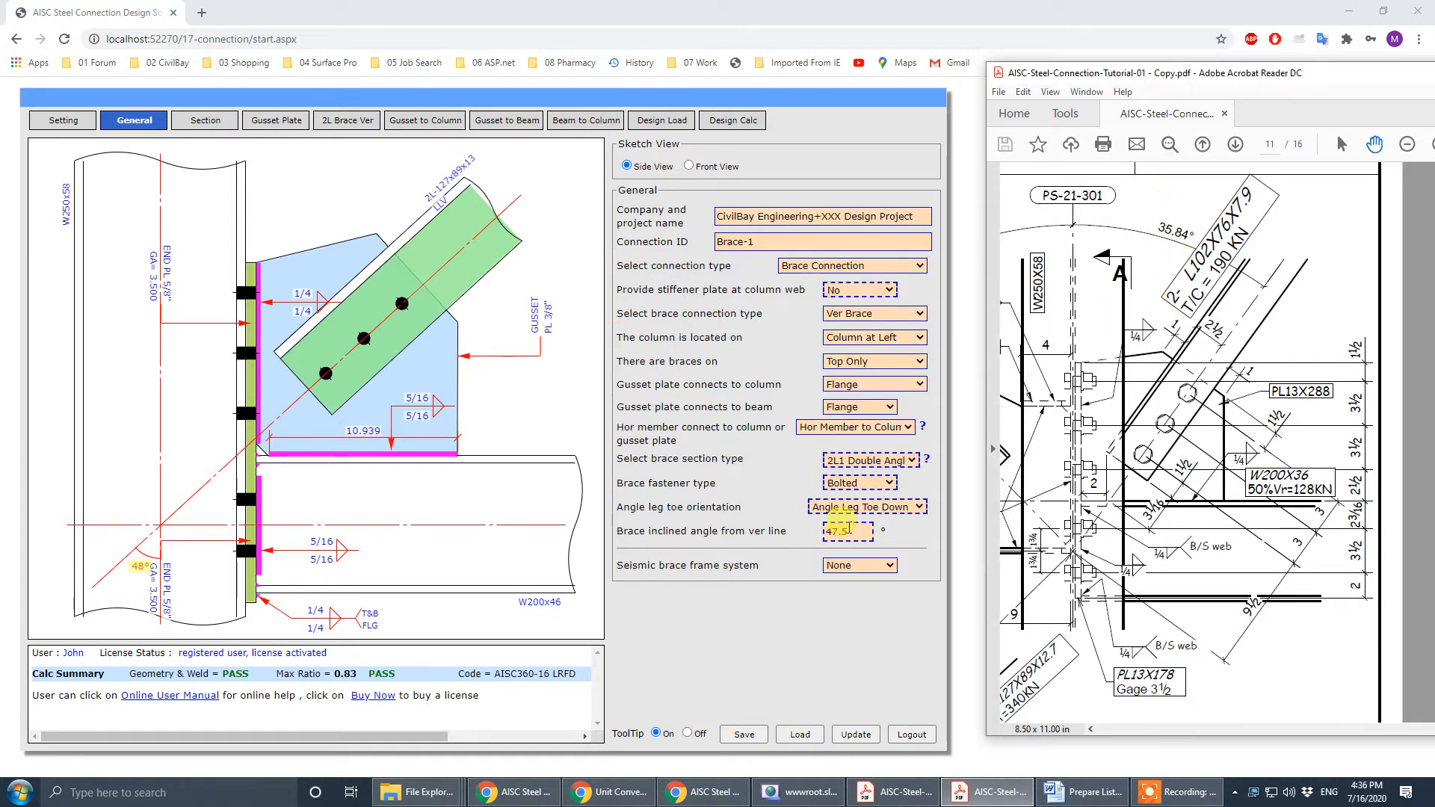
pyautogui.click(849, 529)
pyautogui.write('35.8')
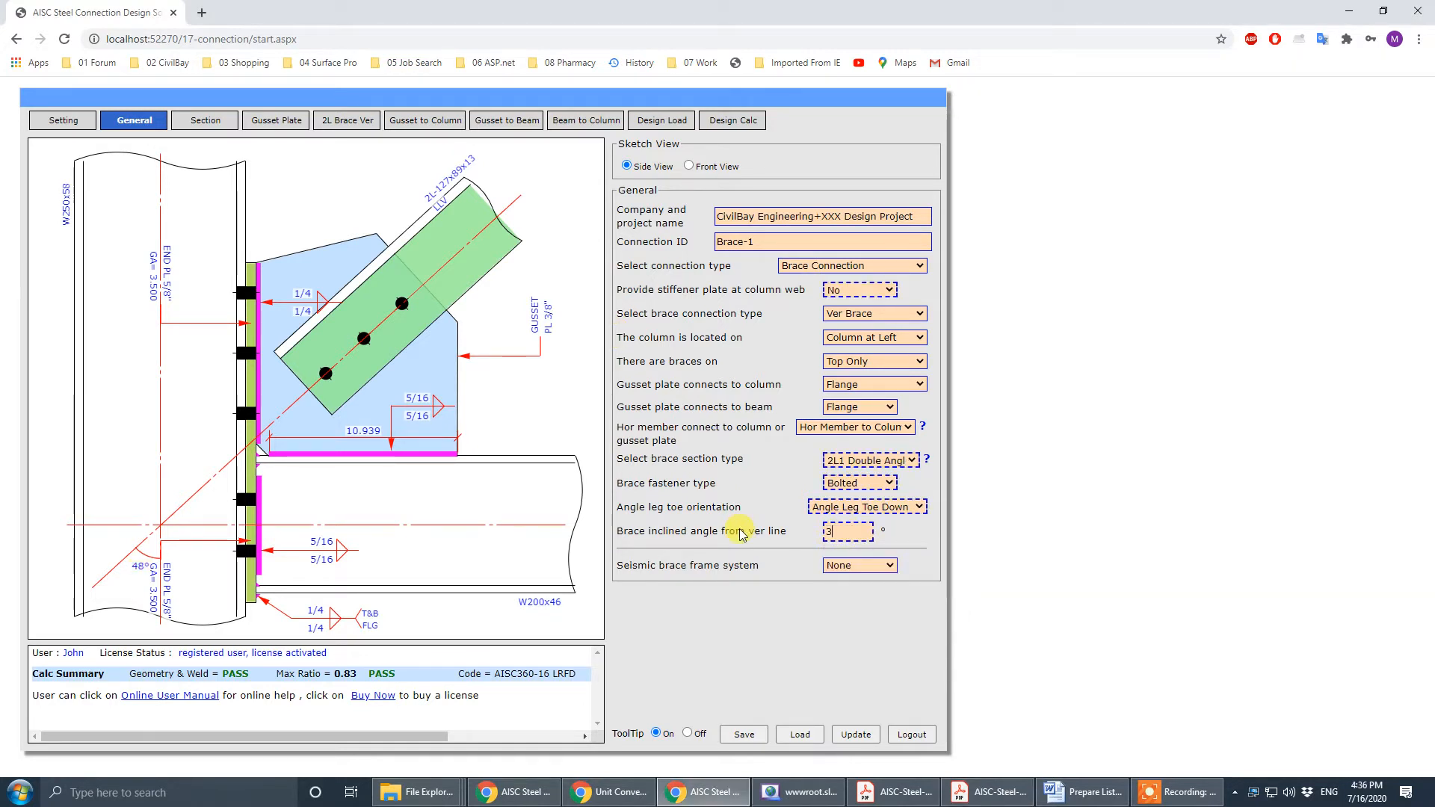
pyautogui.click(740, 638)
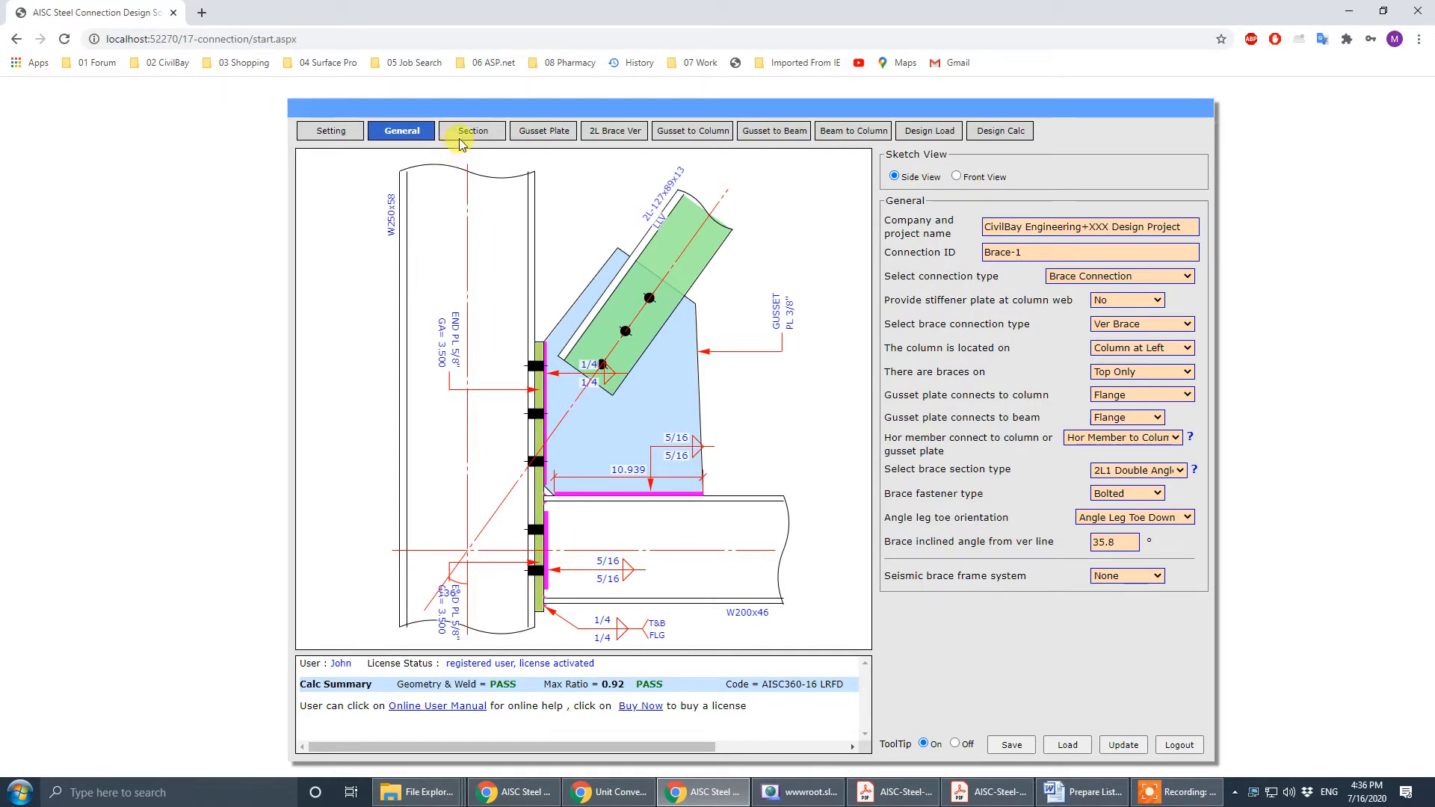
# - Review the design loads, gusset-to-beam weld and section settings, and bring up the PS-21-301 detail for comparison
pyautogui.click(602, 133)
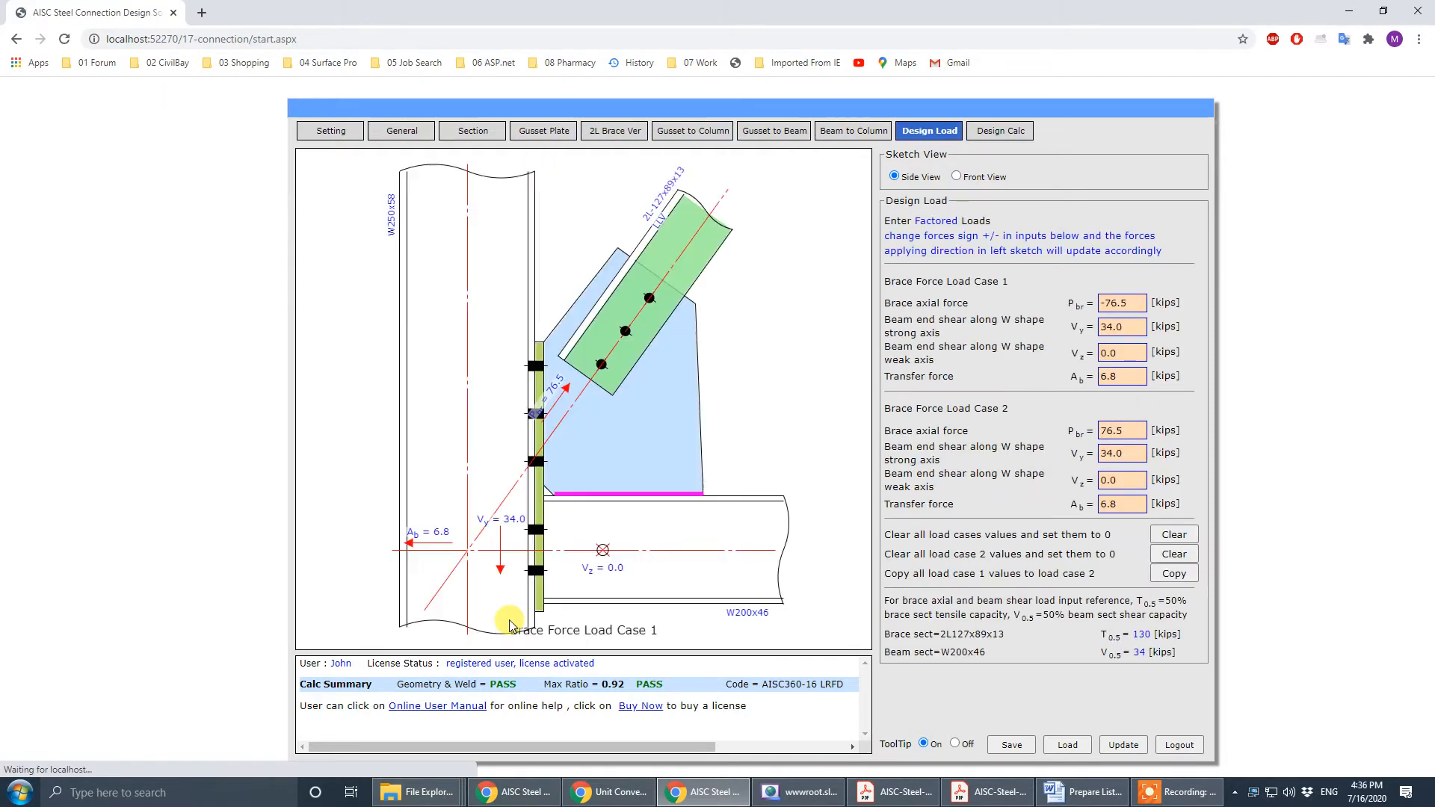
pyautogui.click(759, 135)
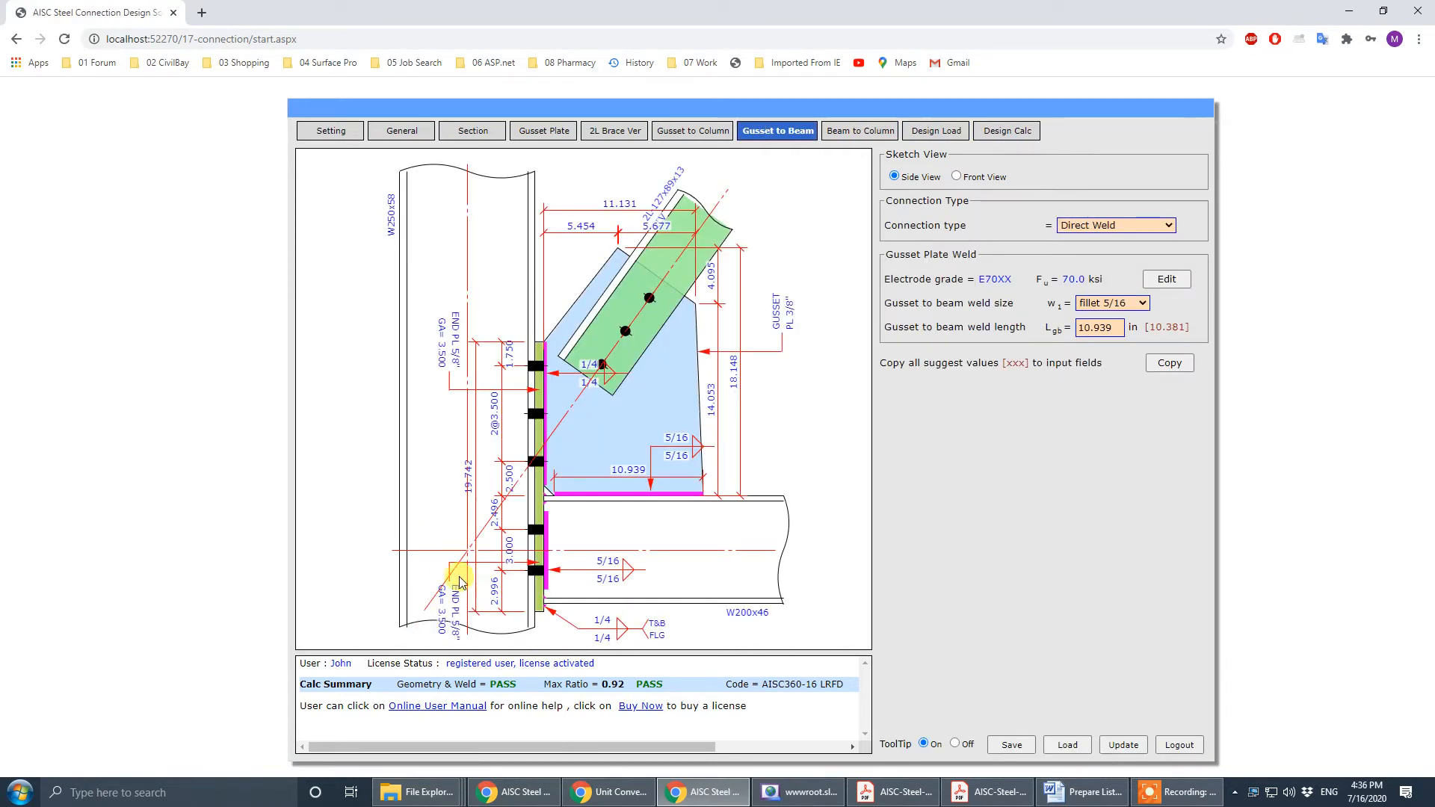
pyautogui.click(463, 137)
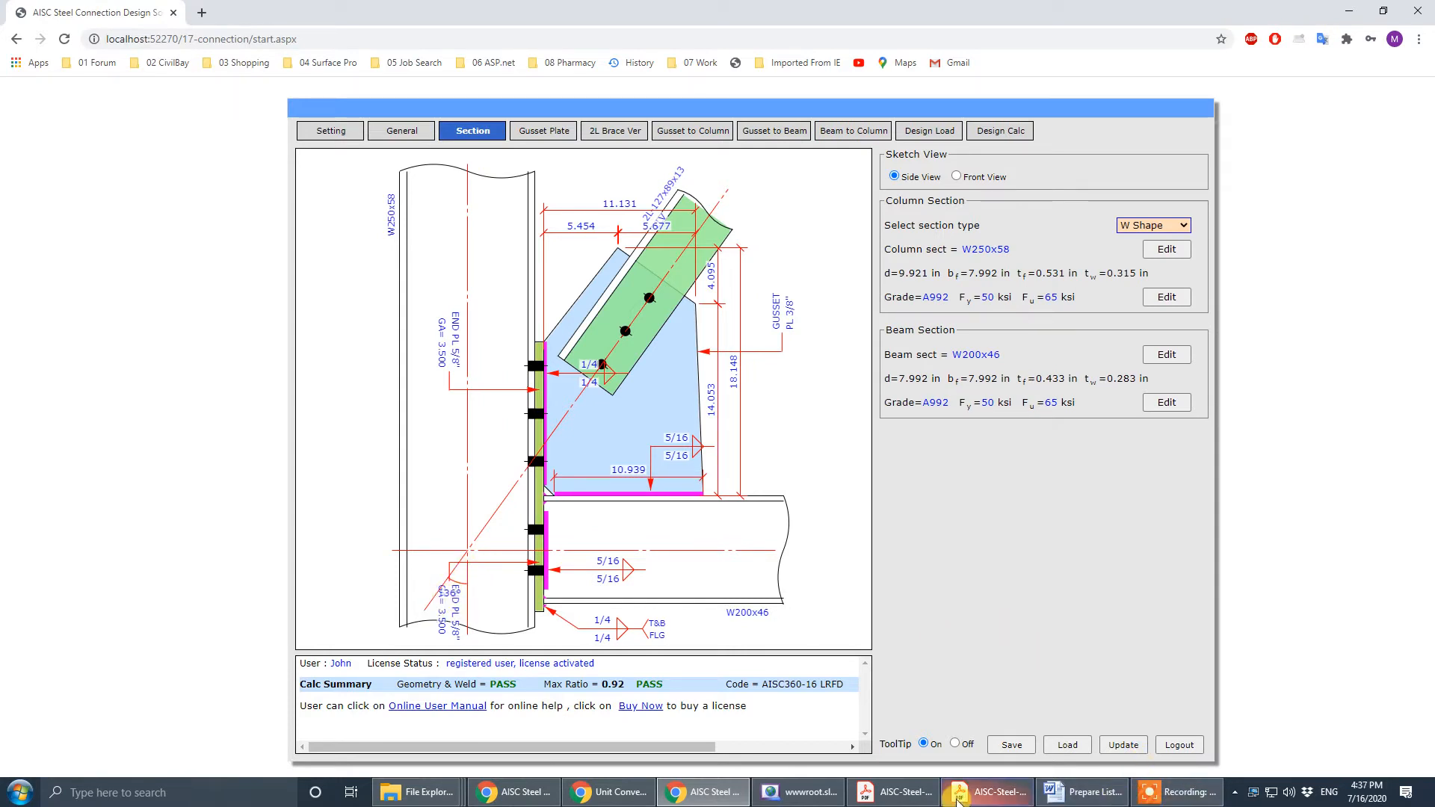
pyautogui.click(988, 792)
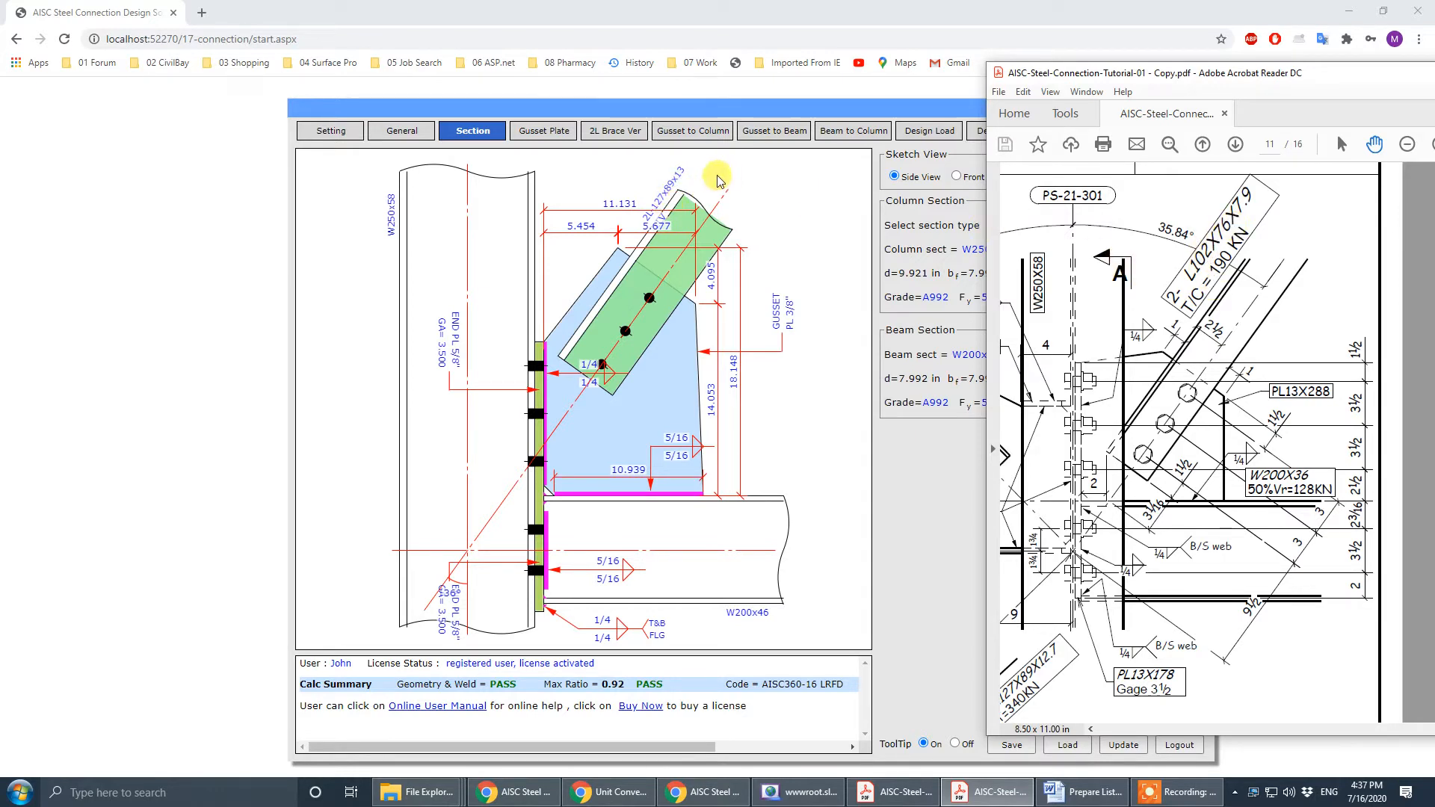
# - Change the double angle brace section to L102x76x7.9 LLV from the Canadian CISC library, as in the PS-21-301 detail
pyautogui.click(616, 133)
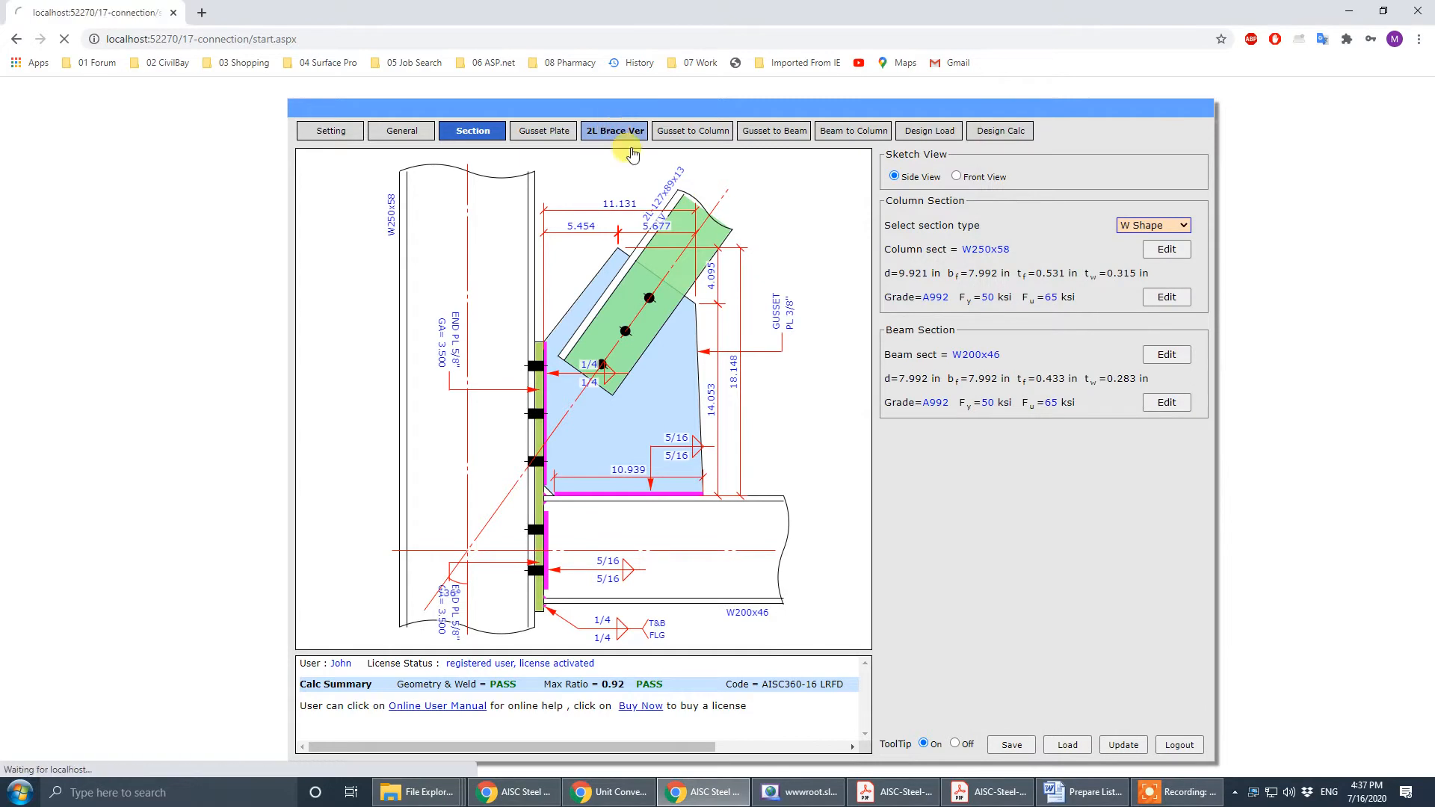
pyautogui.click(991, 792)
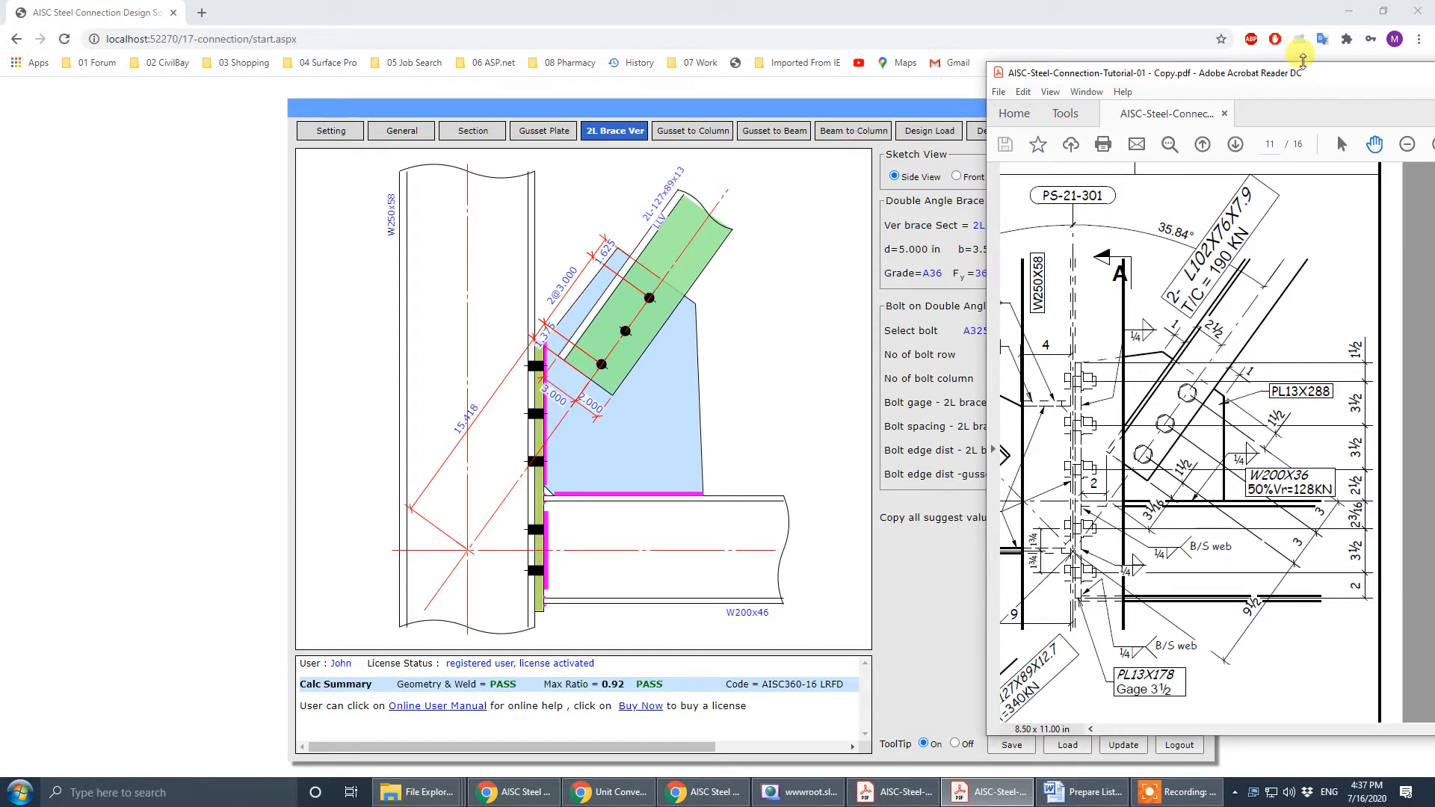
pyautogui.click(897, 544)
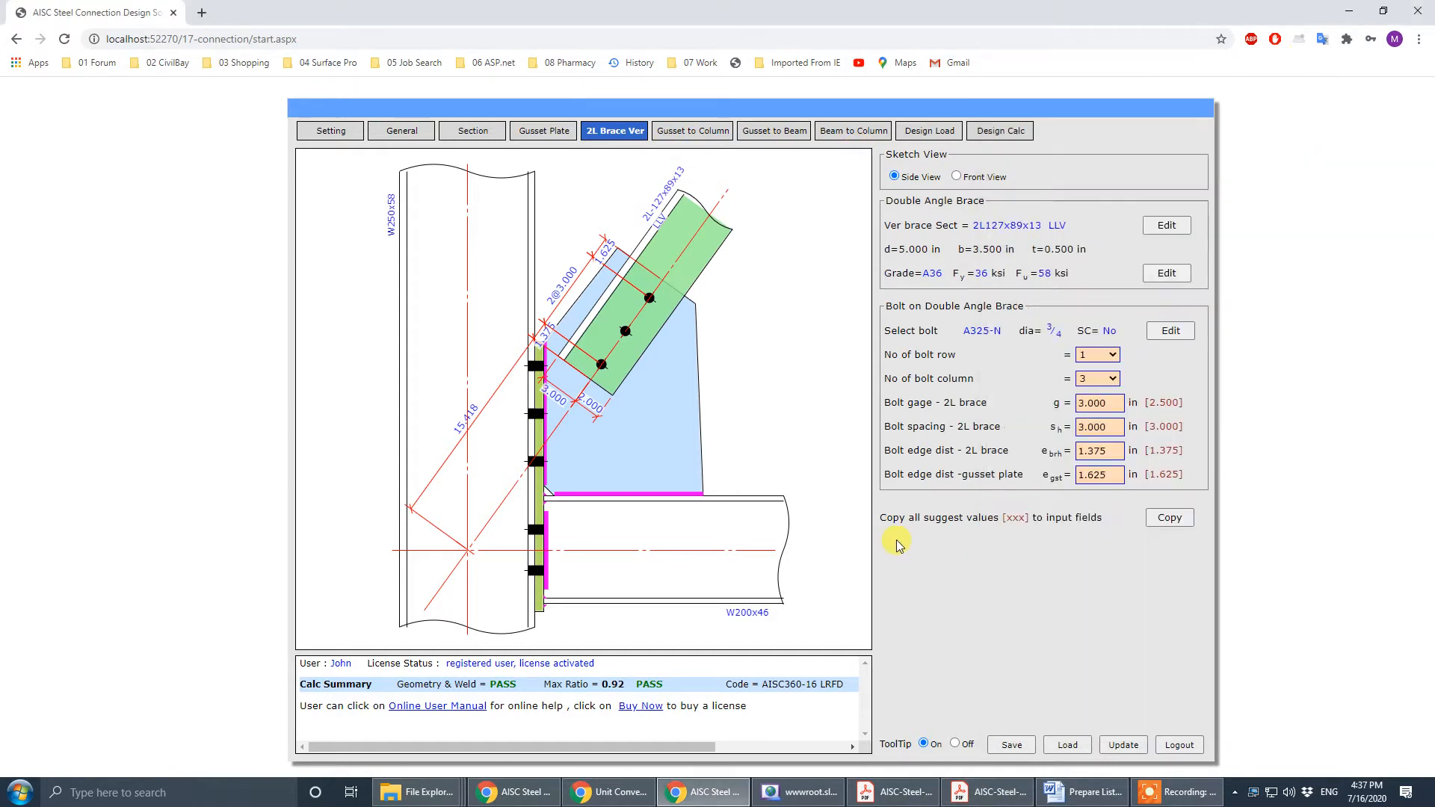
pyautogui.click(1168, 226)
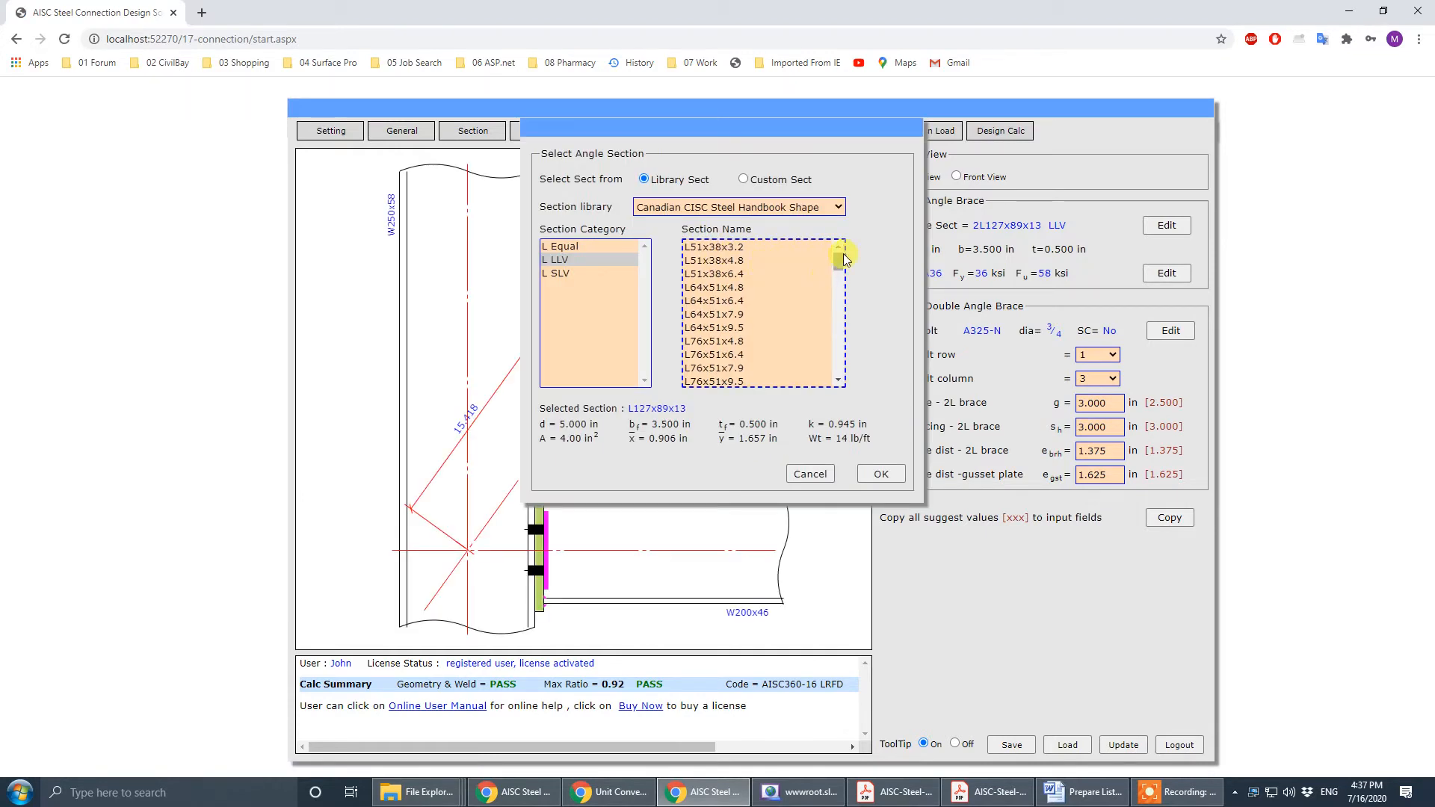
pyautogui.moveTo(837, 259); pyautogui.dragTo(848, 308)
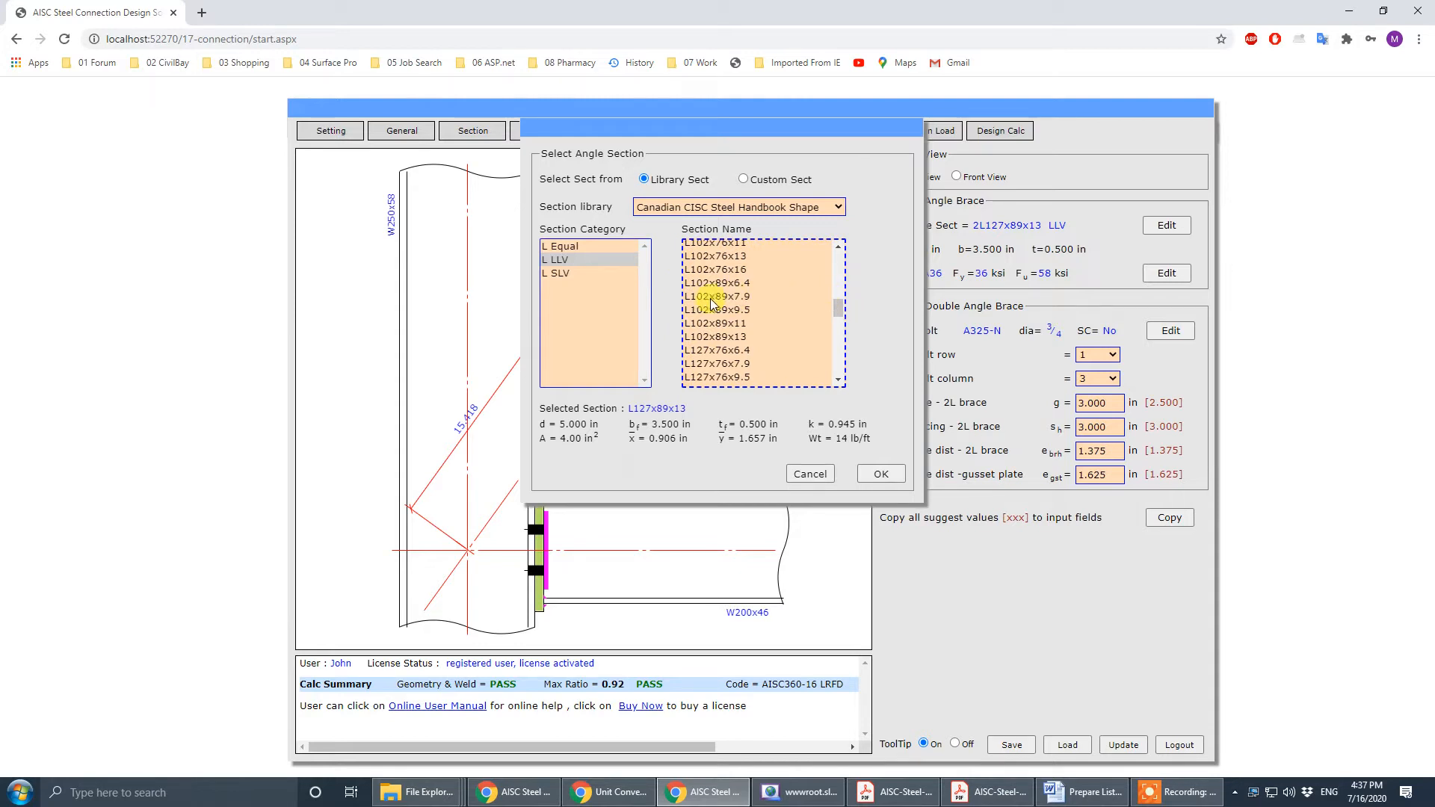
pyautogui.click(840, 247)
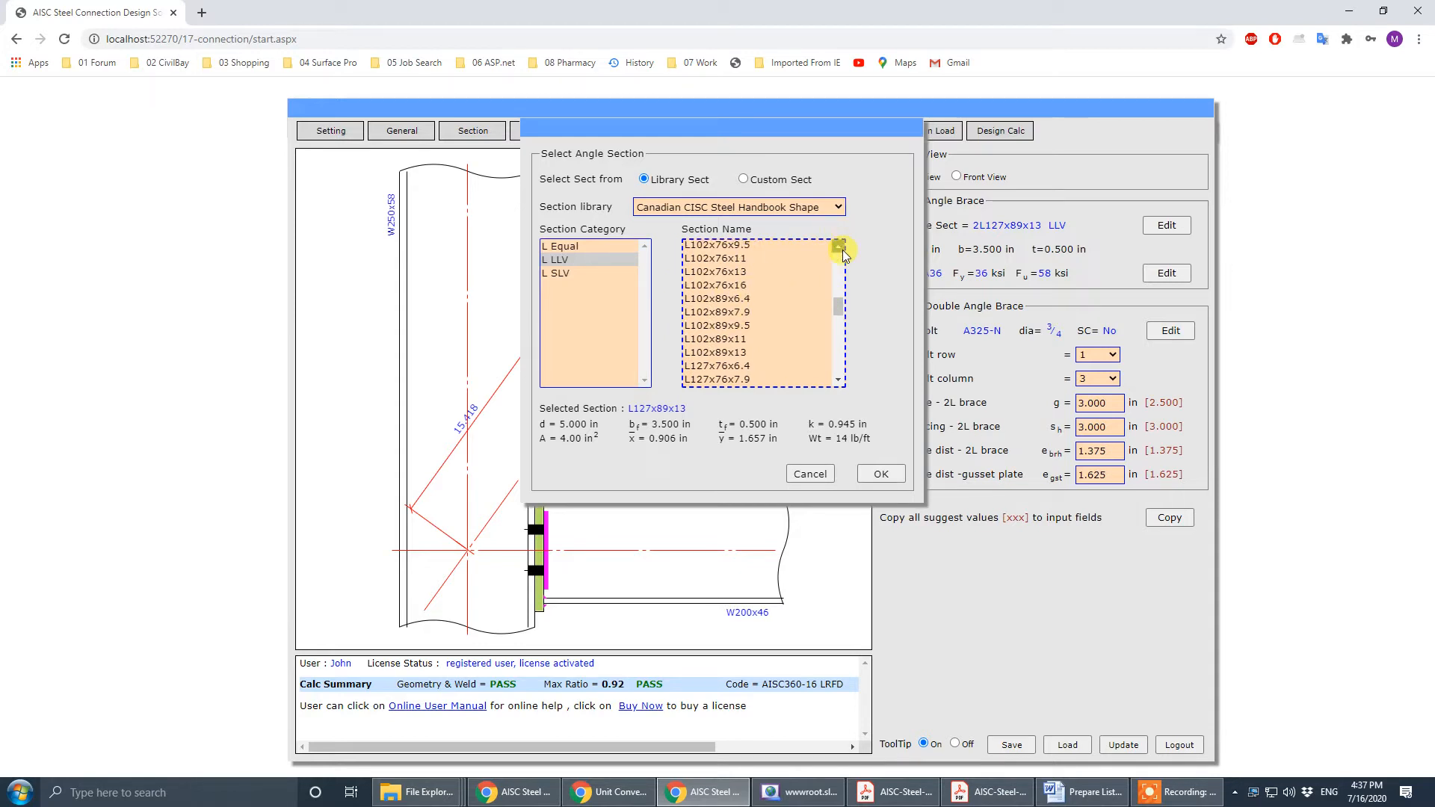
pyautogui.click(703, 248)
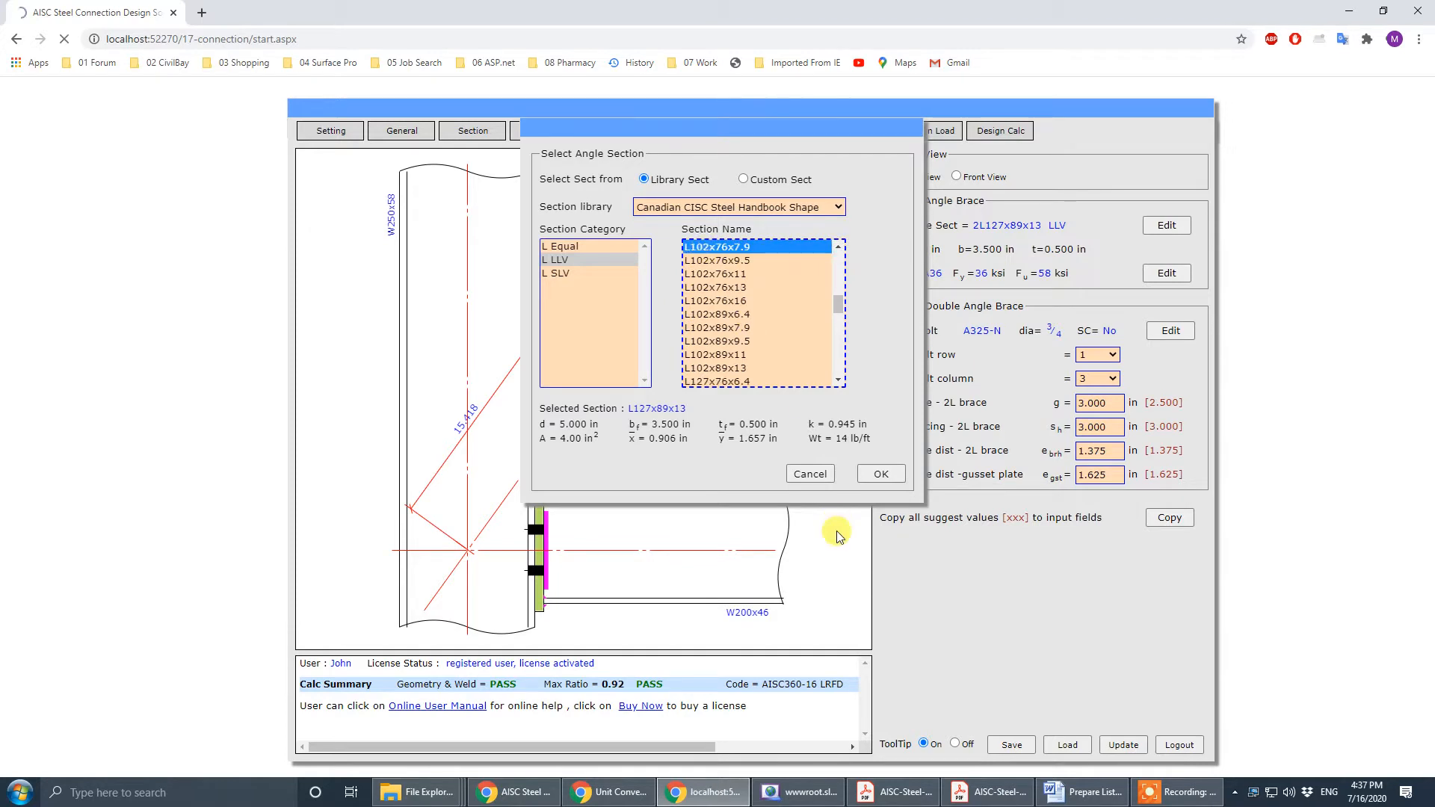
pyautogui.click(881, 474)
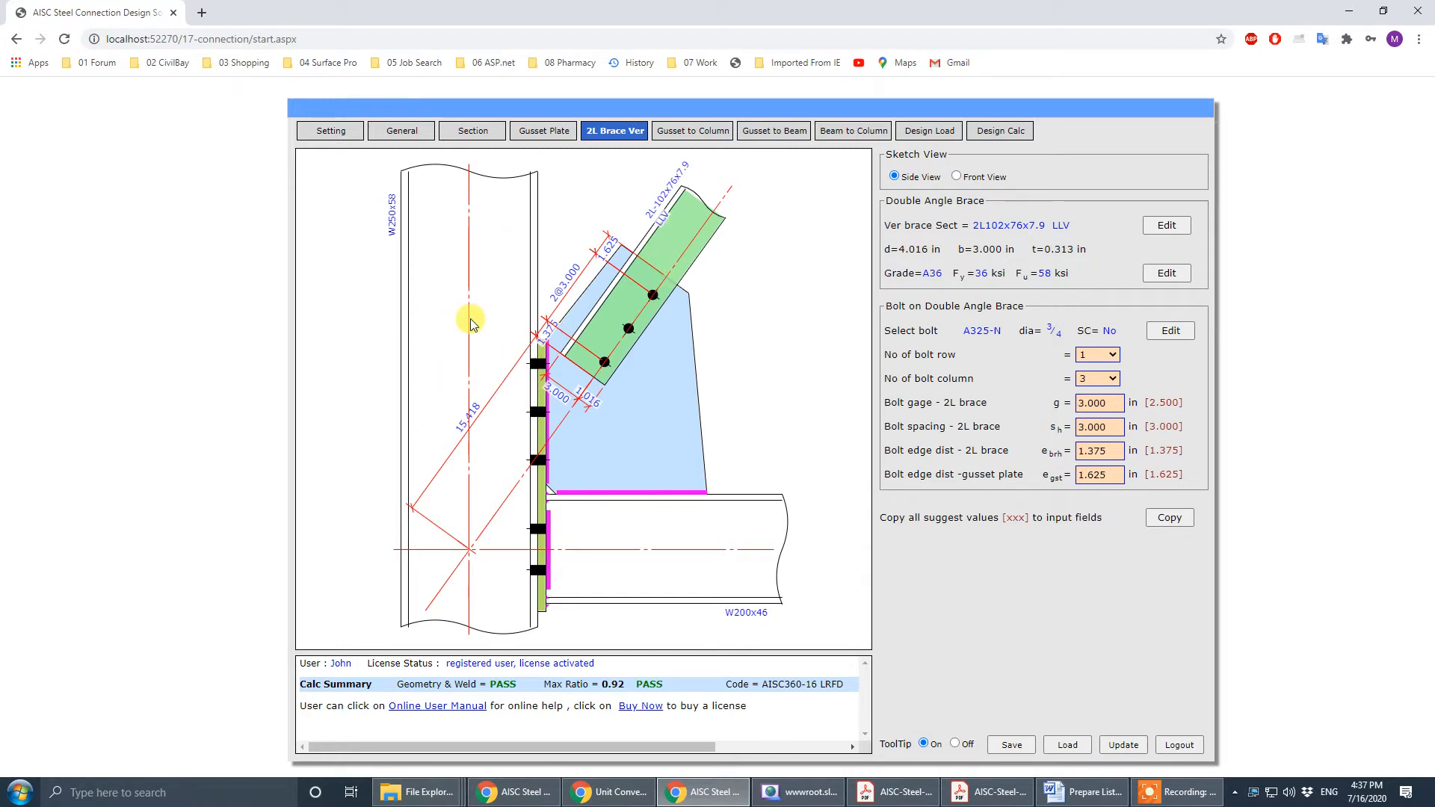
# - Make the gusset plate connect to the column web instead of the flange in the general settings
pyautogui.click(401, 130)
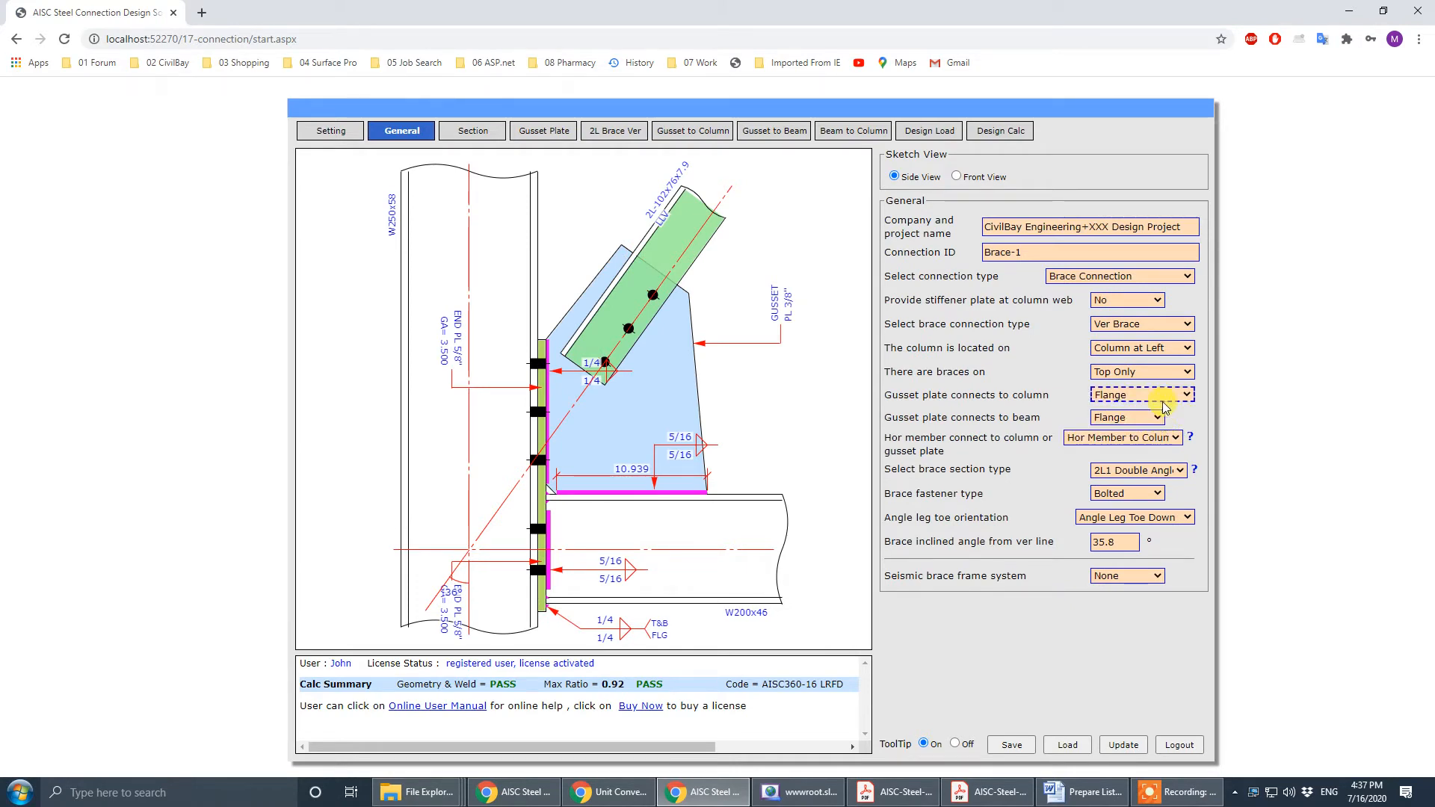
pyautogui.click(1163, 406)
pyautogui.click(1162, 417)
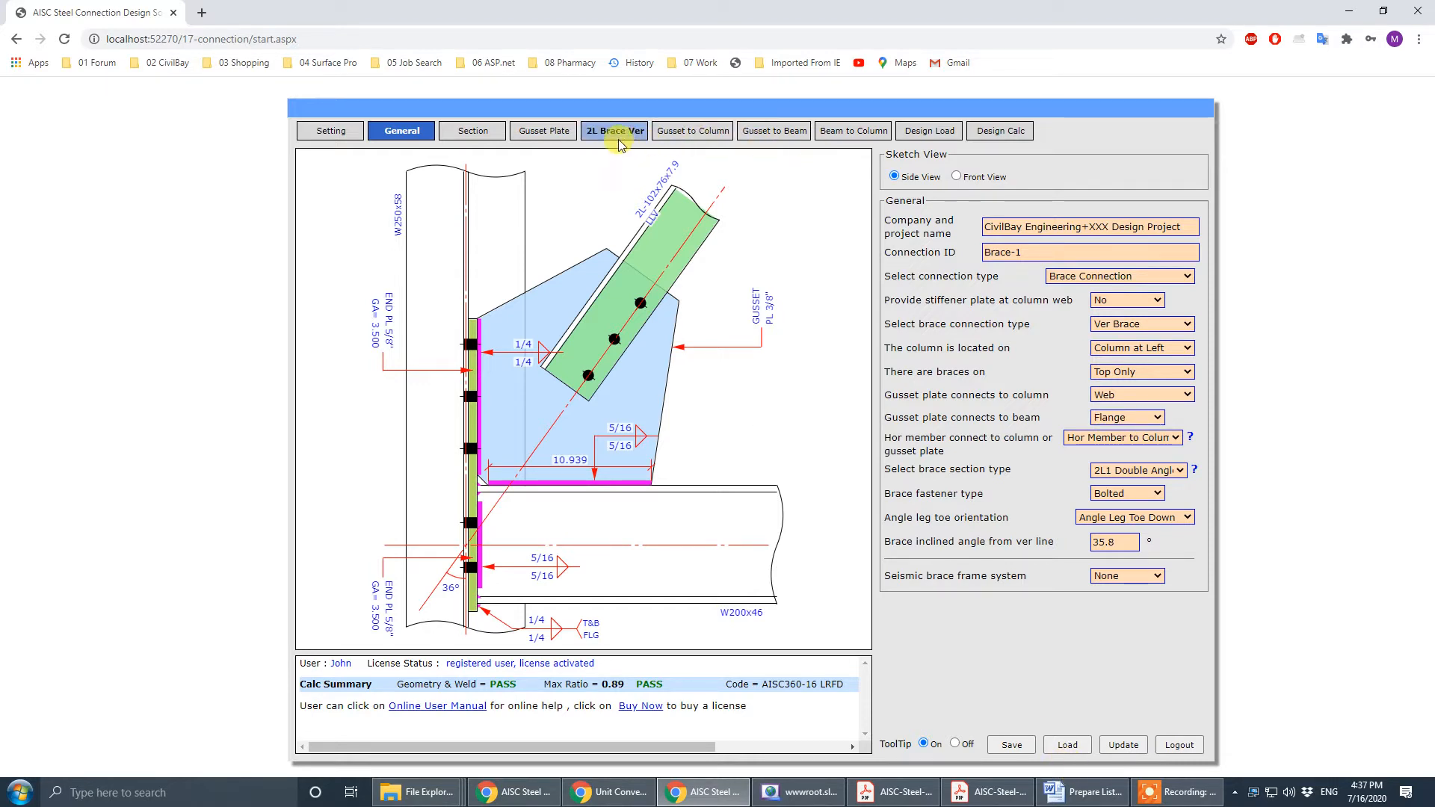
# - Apply the suggested bolt values to the double angle brace, with a 2.500 in bolt gage, and compare the bolt layout with the detail
pyautogui.click(612, 133)
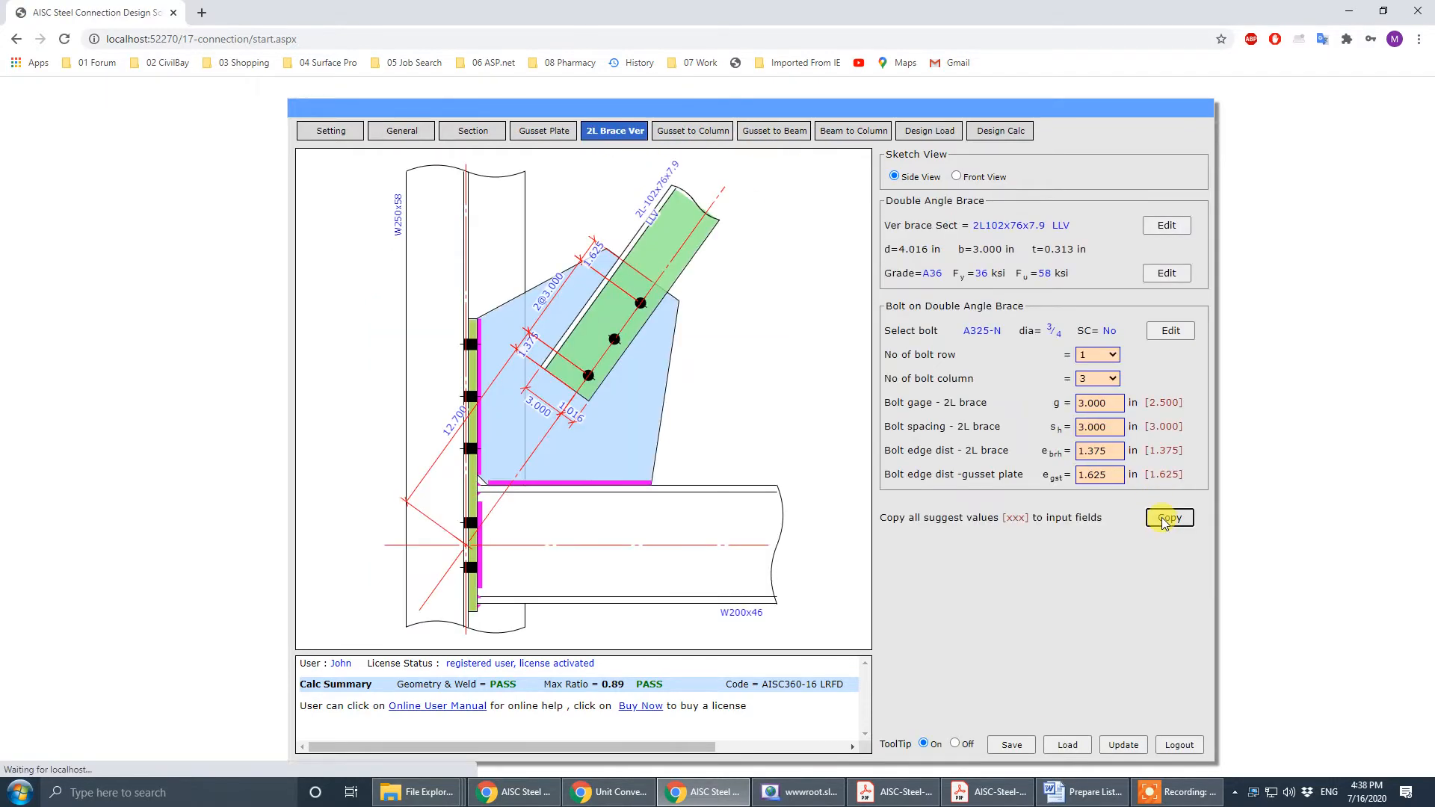
pyautogui.click(1165, 519)
pyautogui.click(988, 792)
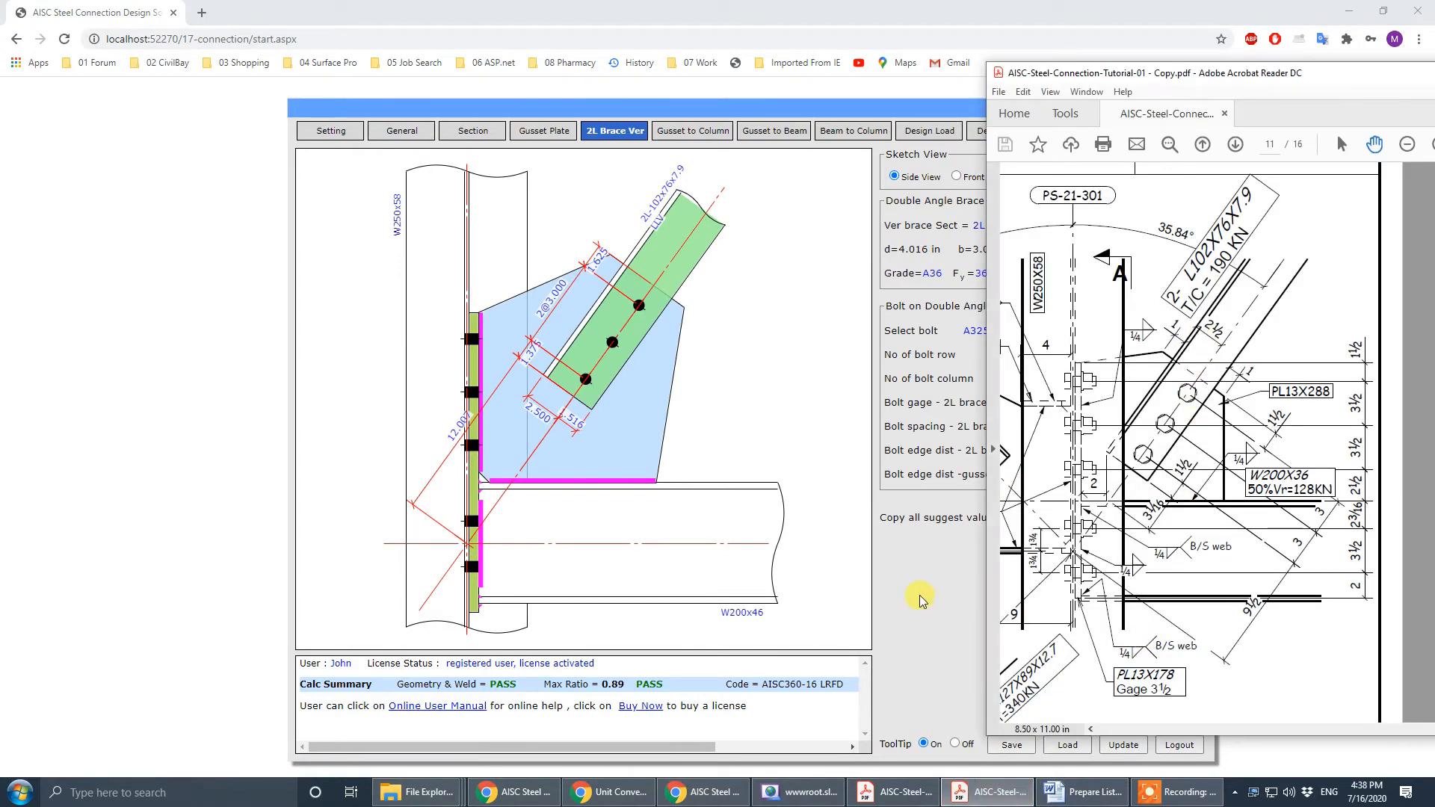
pyautogui.click(826, 593)
pyautogui.press('Tab')
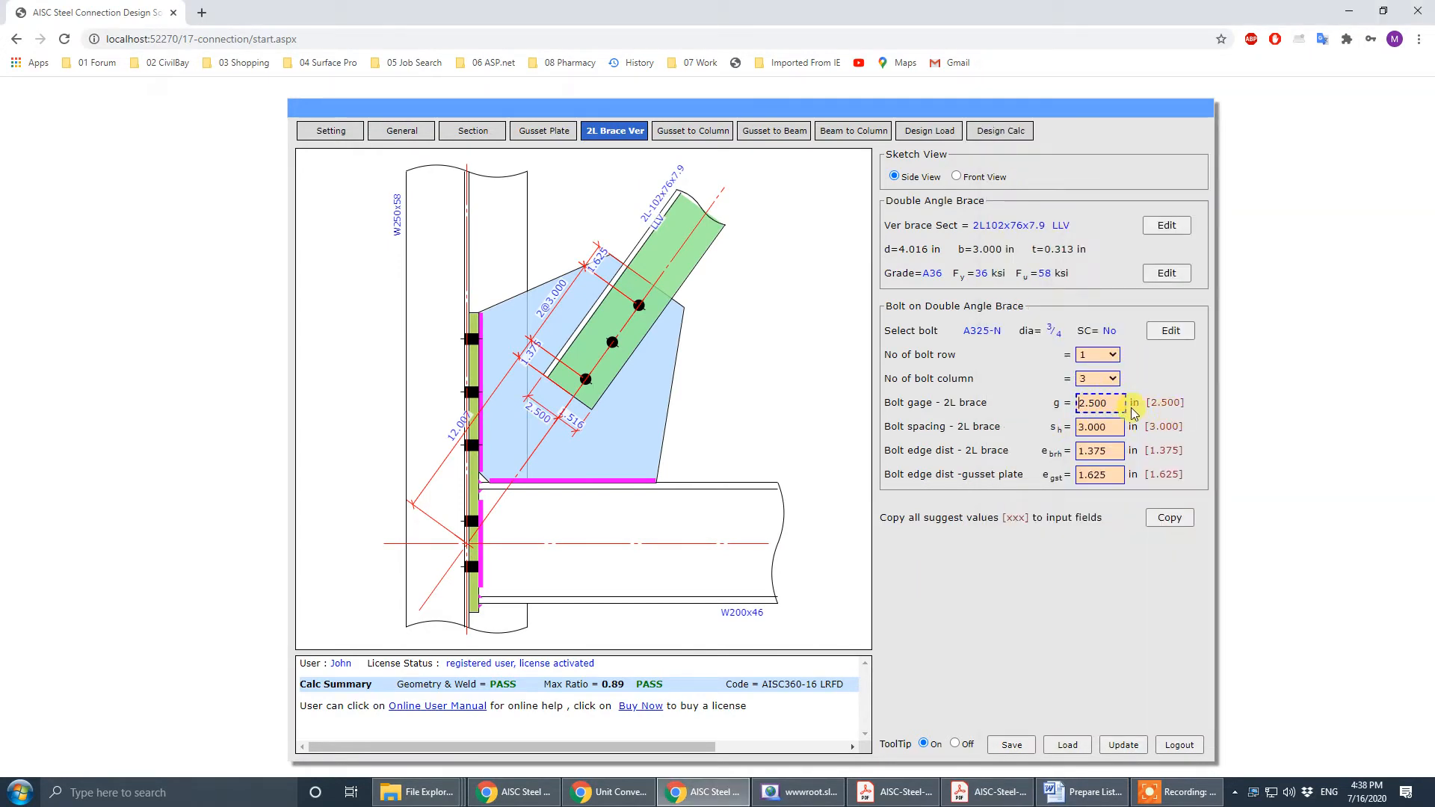
pyautogui.press('Tab')
pyautogui.hotkey('shift', 'Tab')
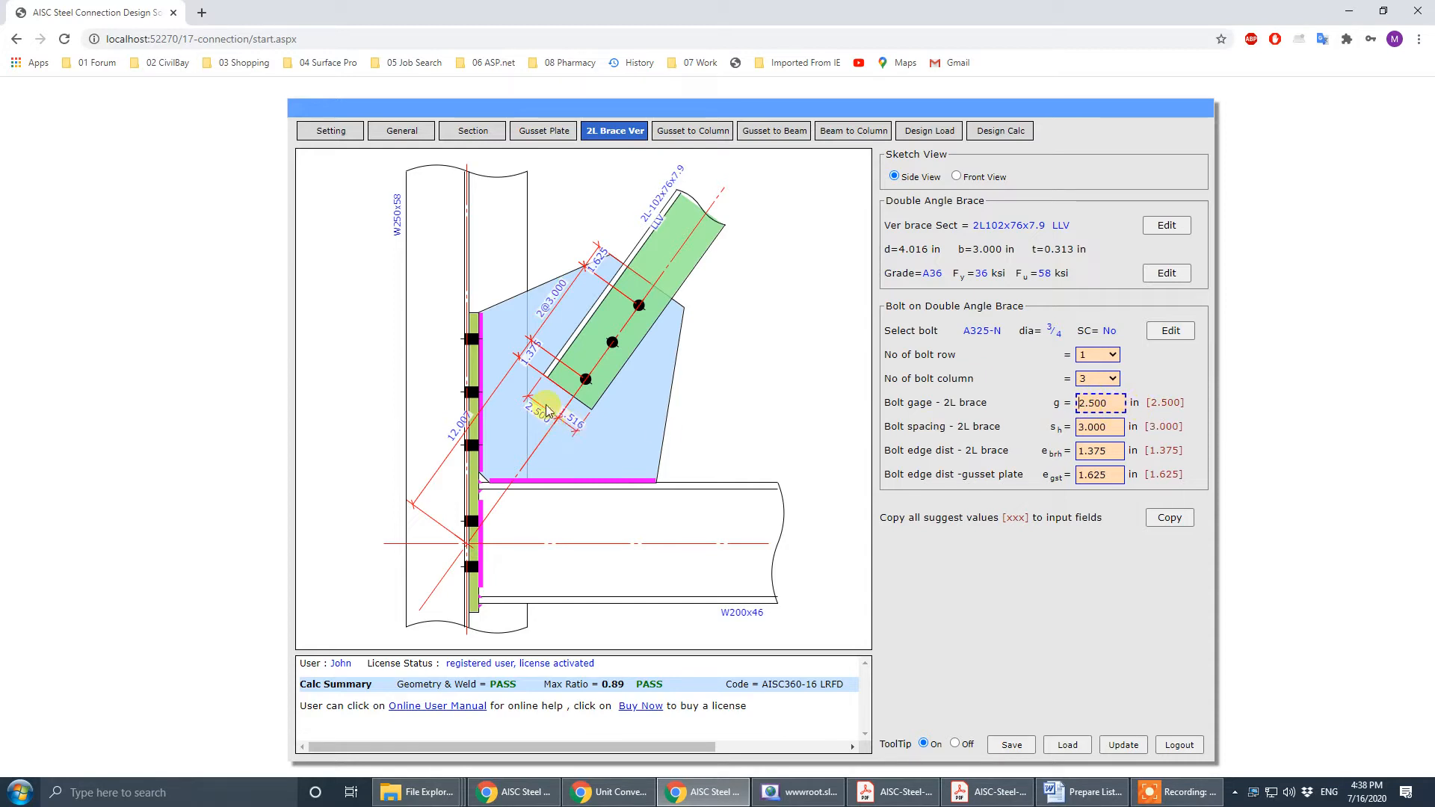
pyautogui.click(1083, 428)
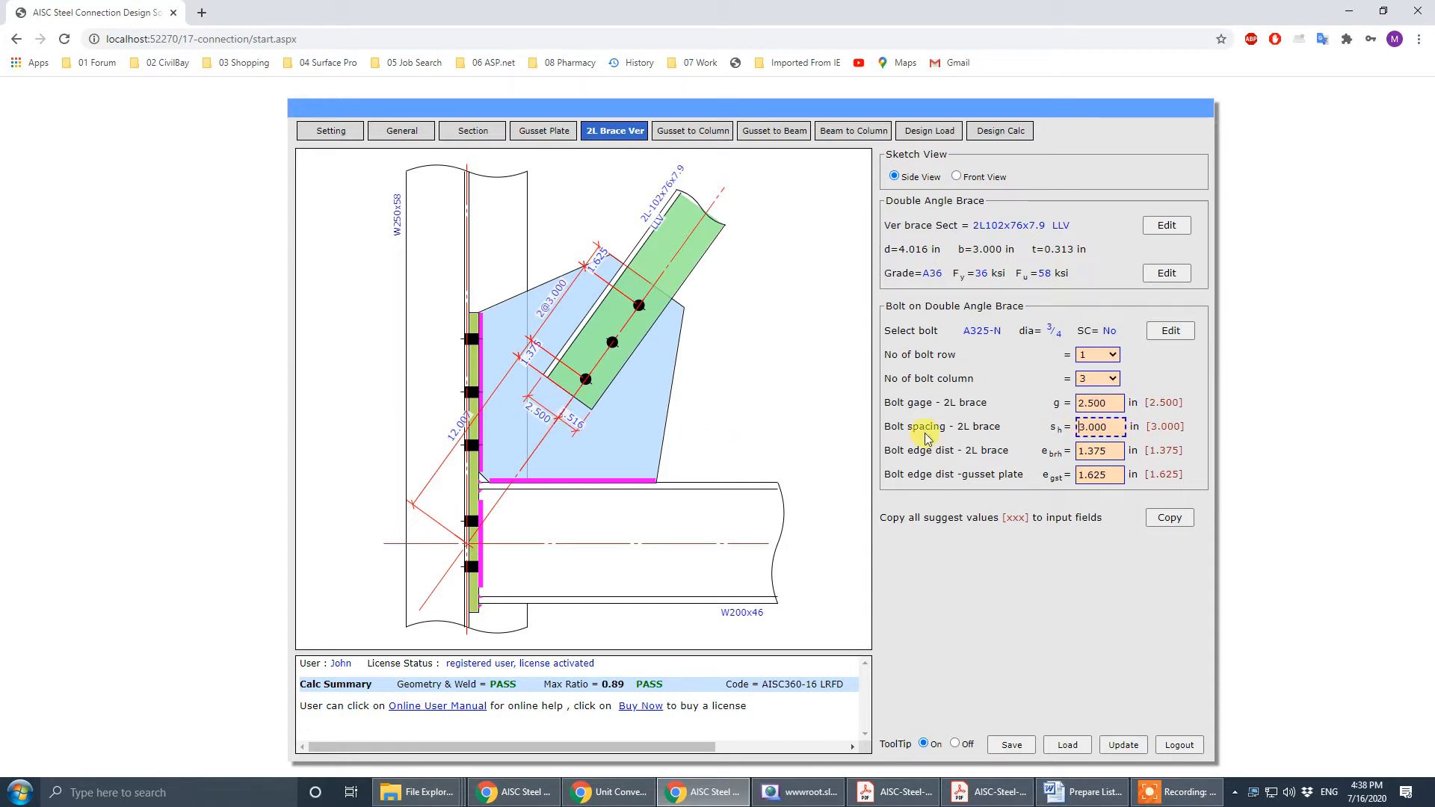
pyautogui.hotkey('shift', 'Tab')
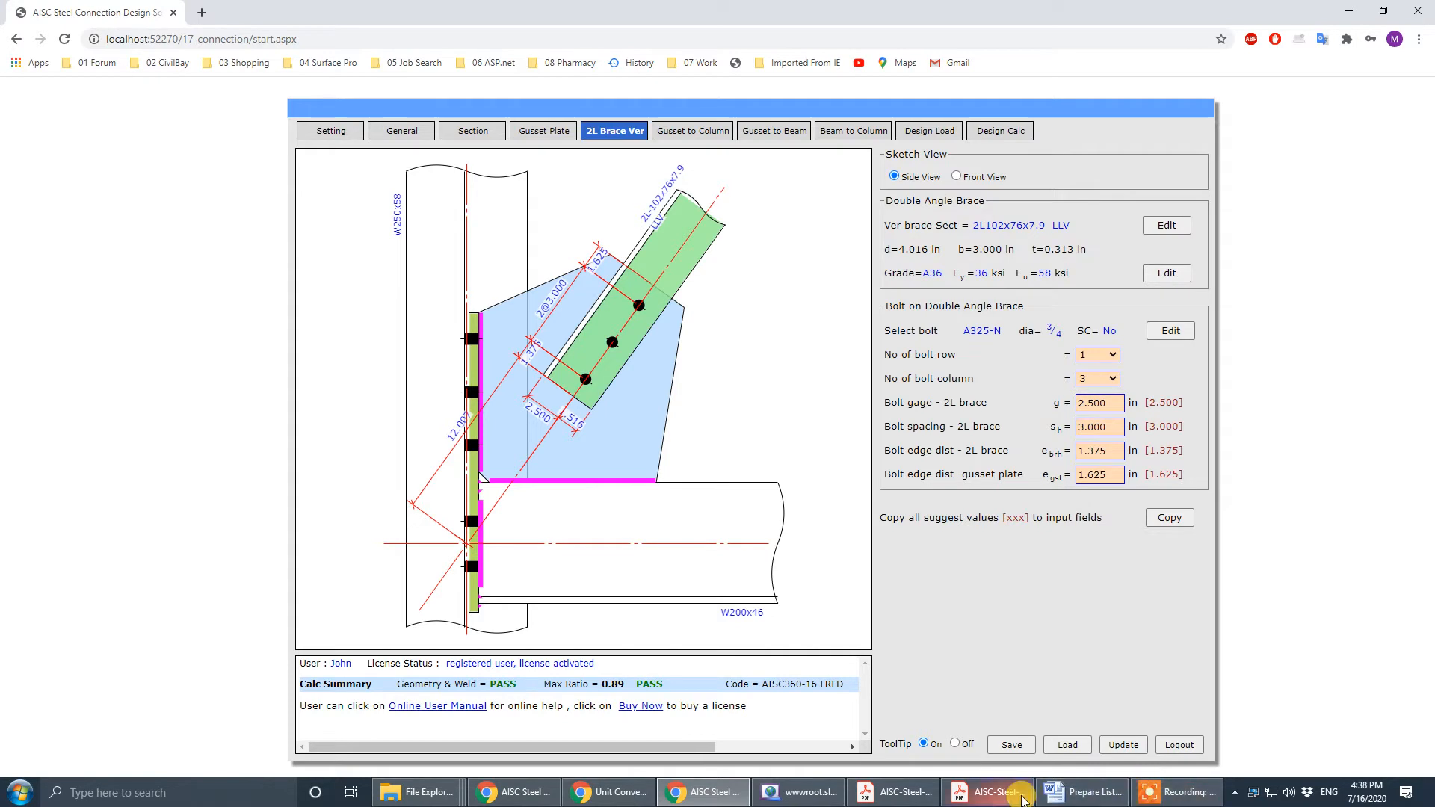
# - Set the gusset plate's brace clearance to beam or column to -2.000 in and compare the brace position with the detail
pyautogui.click(988, 792)
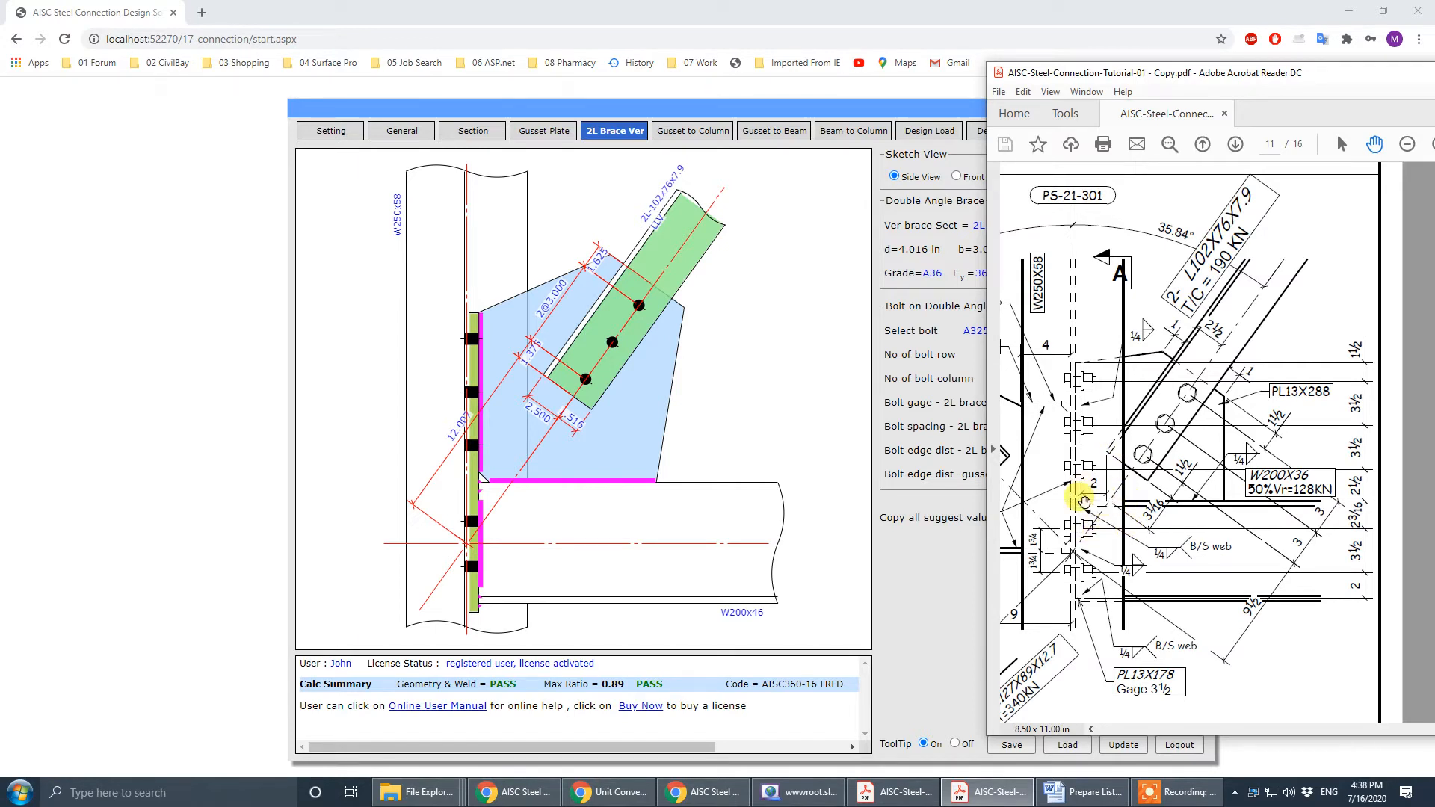
pyautogui.click(800, 378)
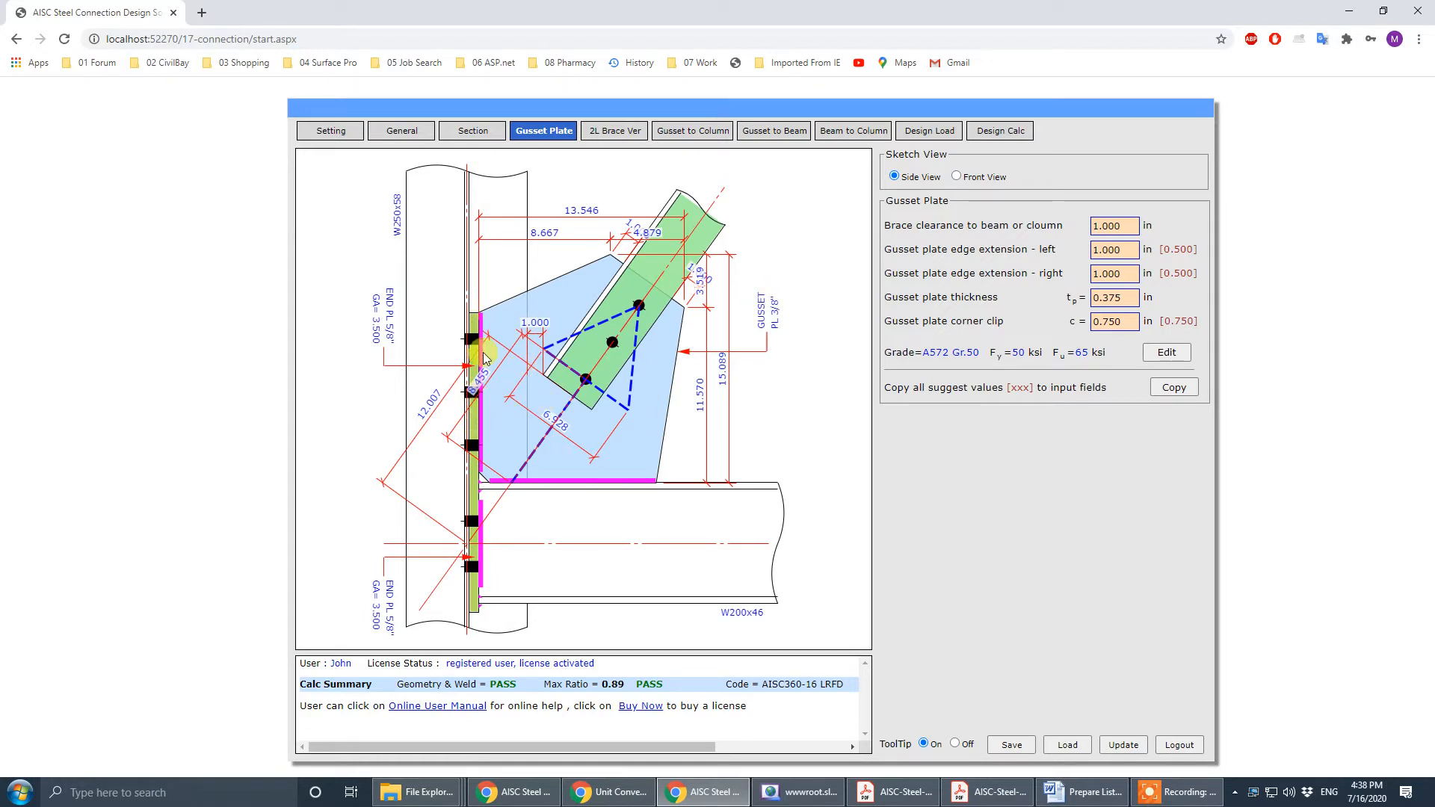
pyautogui.click(986, 792)
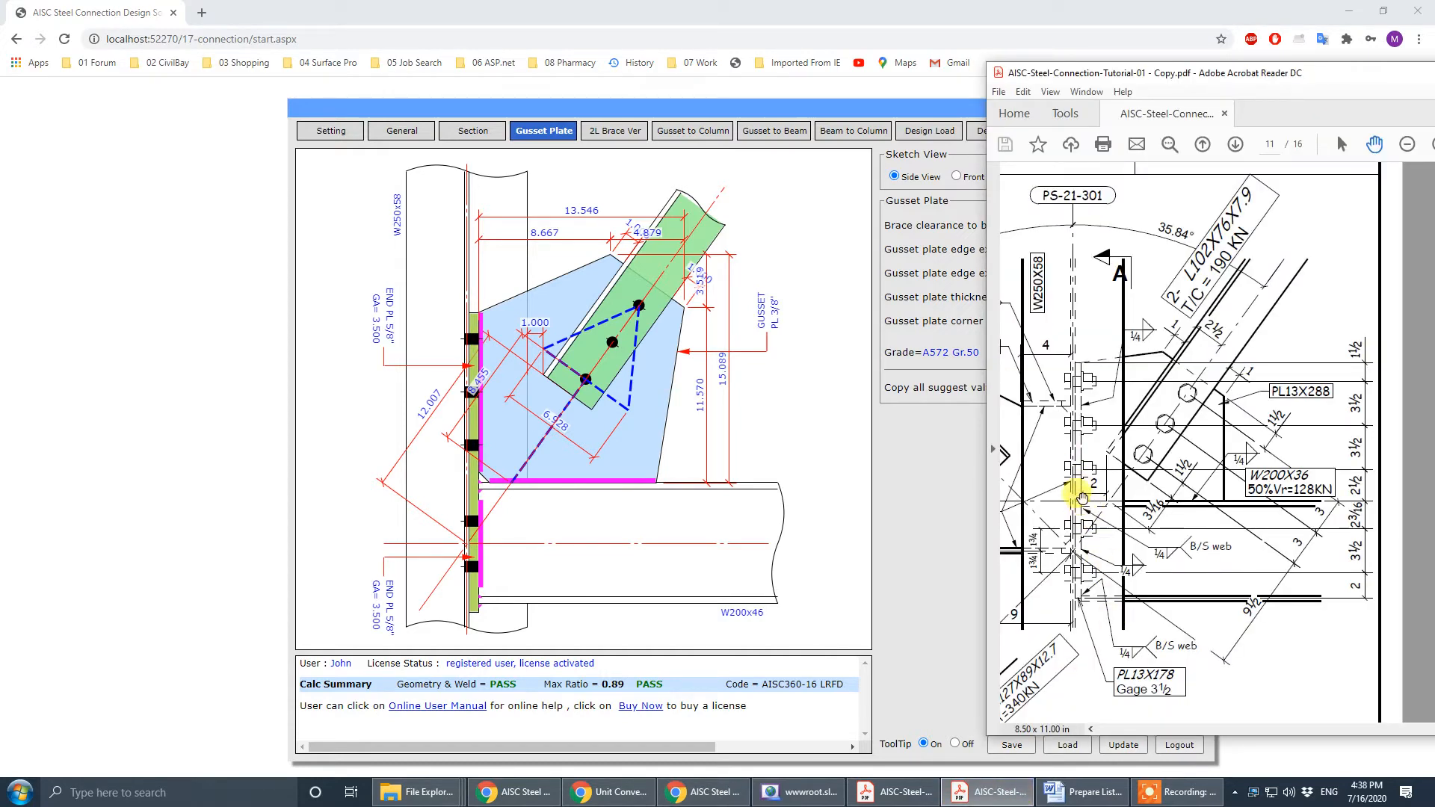
pyautogui.click(622, 439)
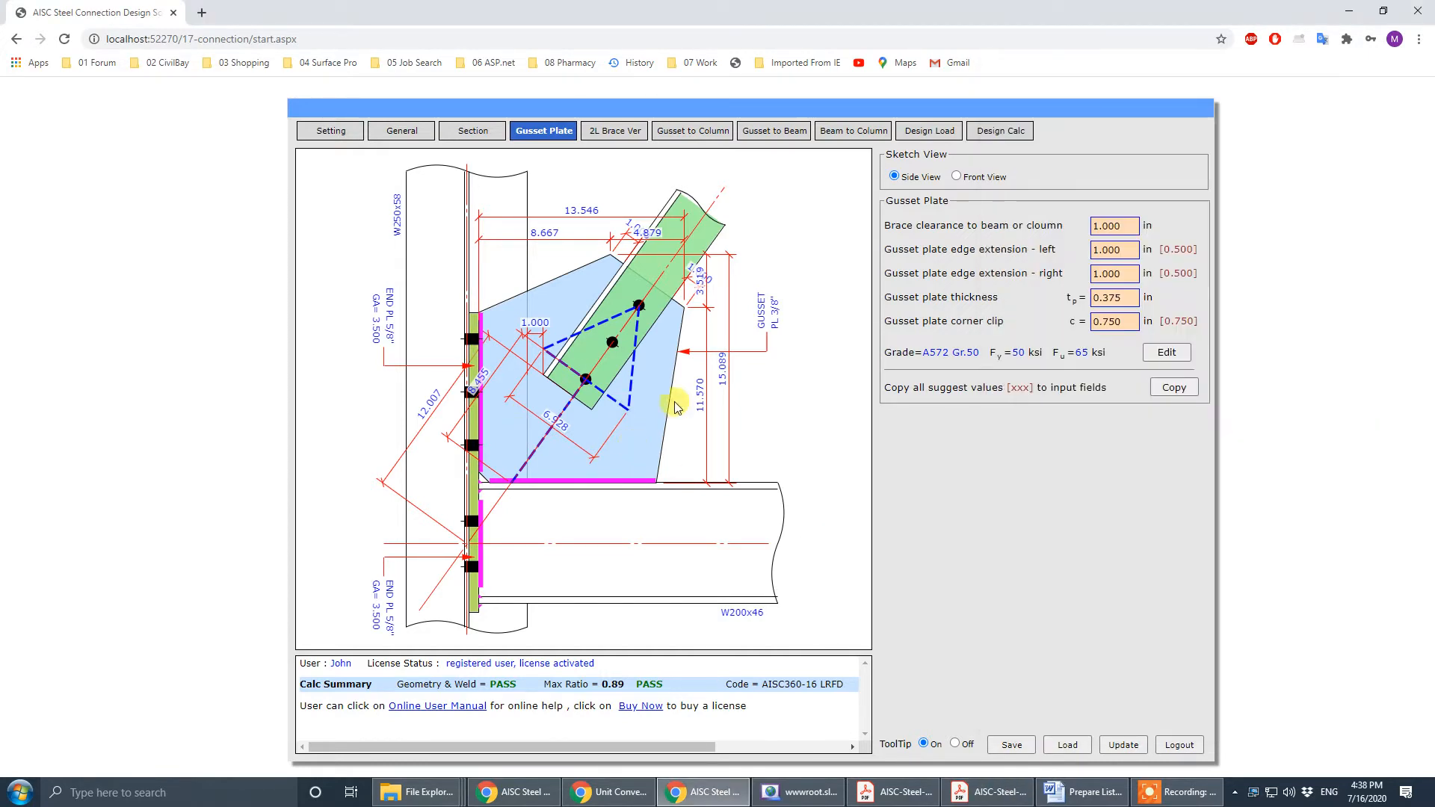
pyautogui.click(1121, 227)
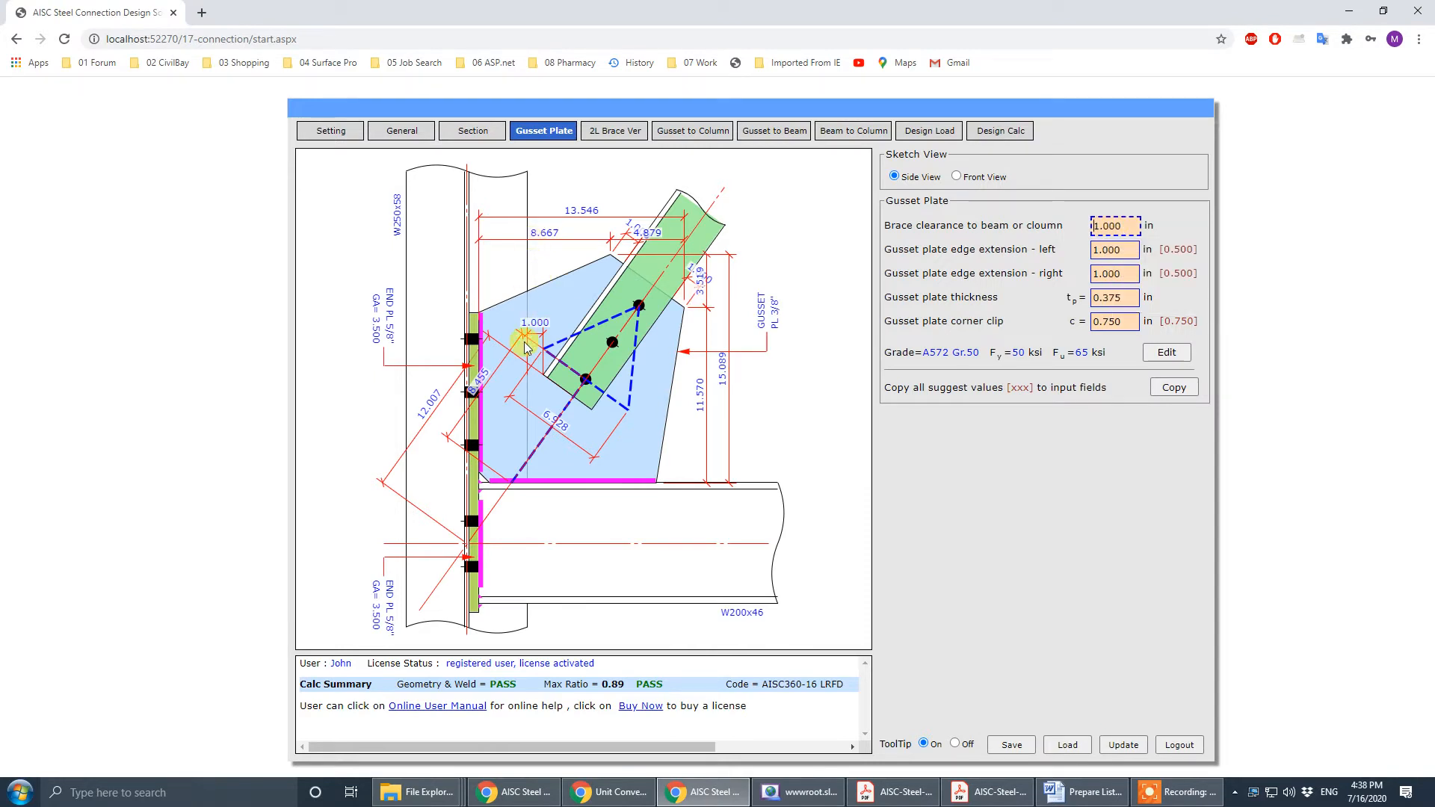
pyautogui.hotkey('shift', 'End')
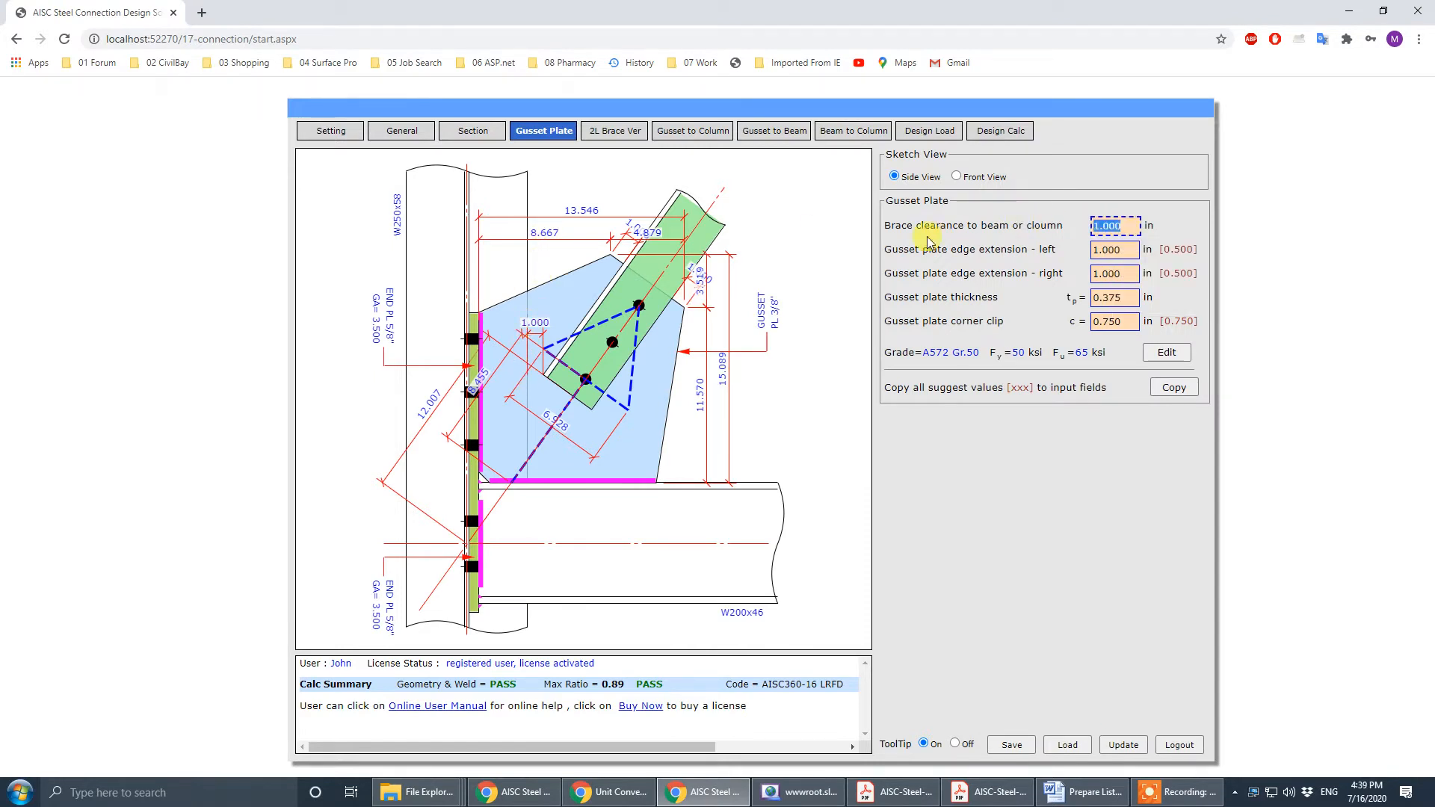
pyautogui.click(962, 276)
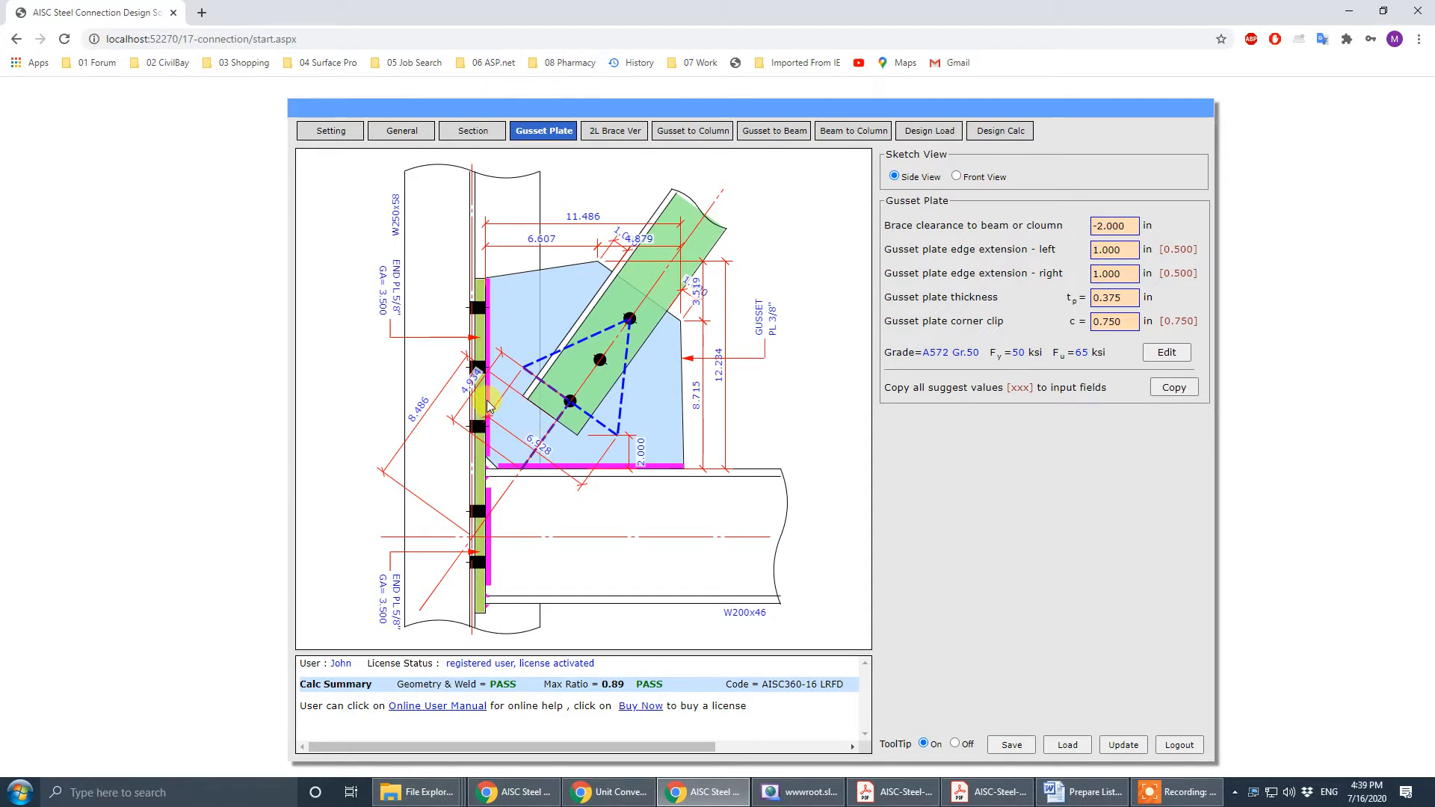
pyautogui.click(979, 792)
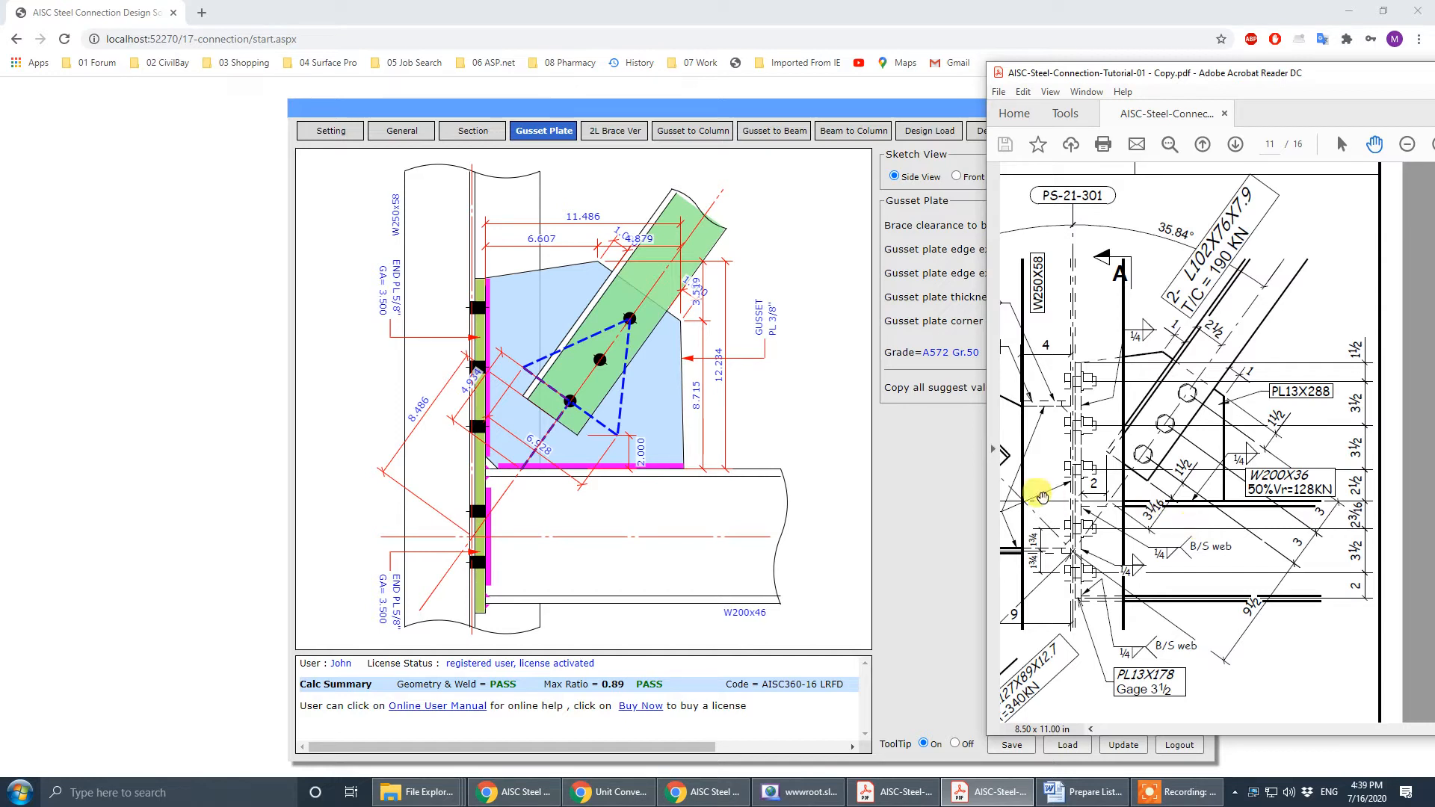
pyautogui.click(921, 506)
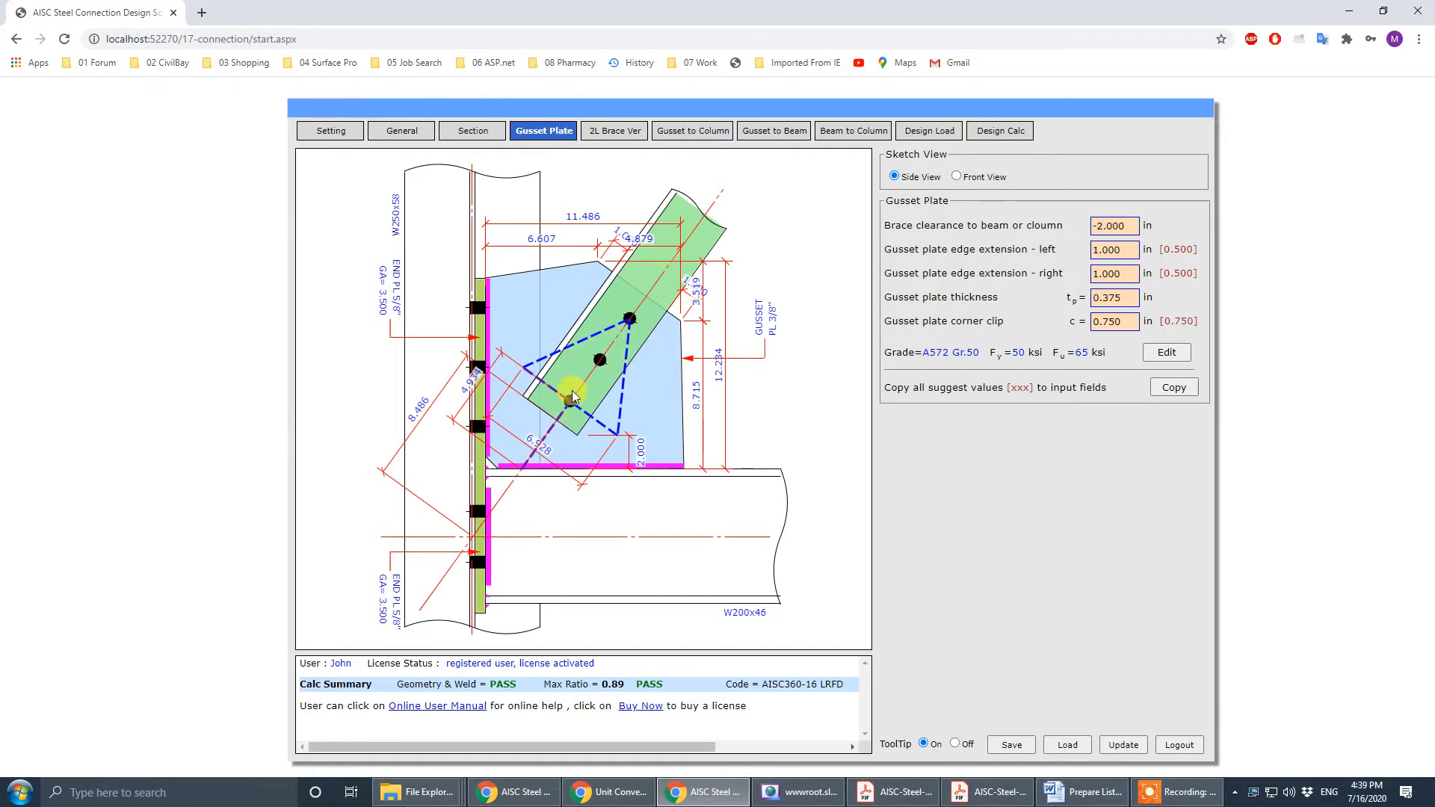
# - Apply the suggested gusset-to-beam weld length of 10.737 in and compare the gusset plate with the PS-21-301 detail
pyautogui.click(785, 134)
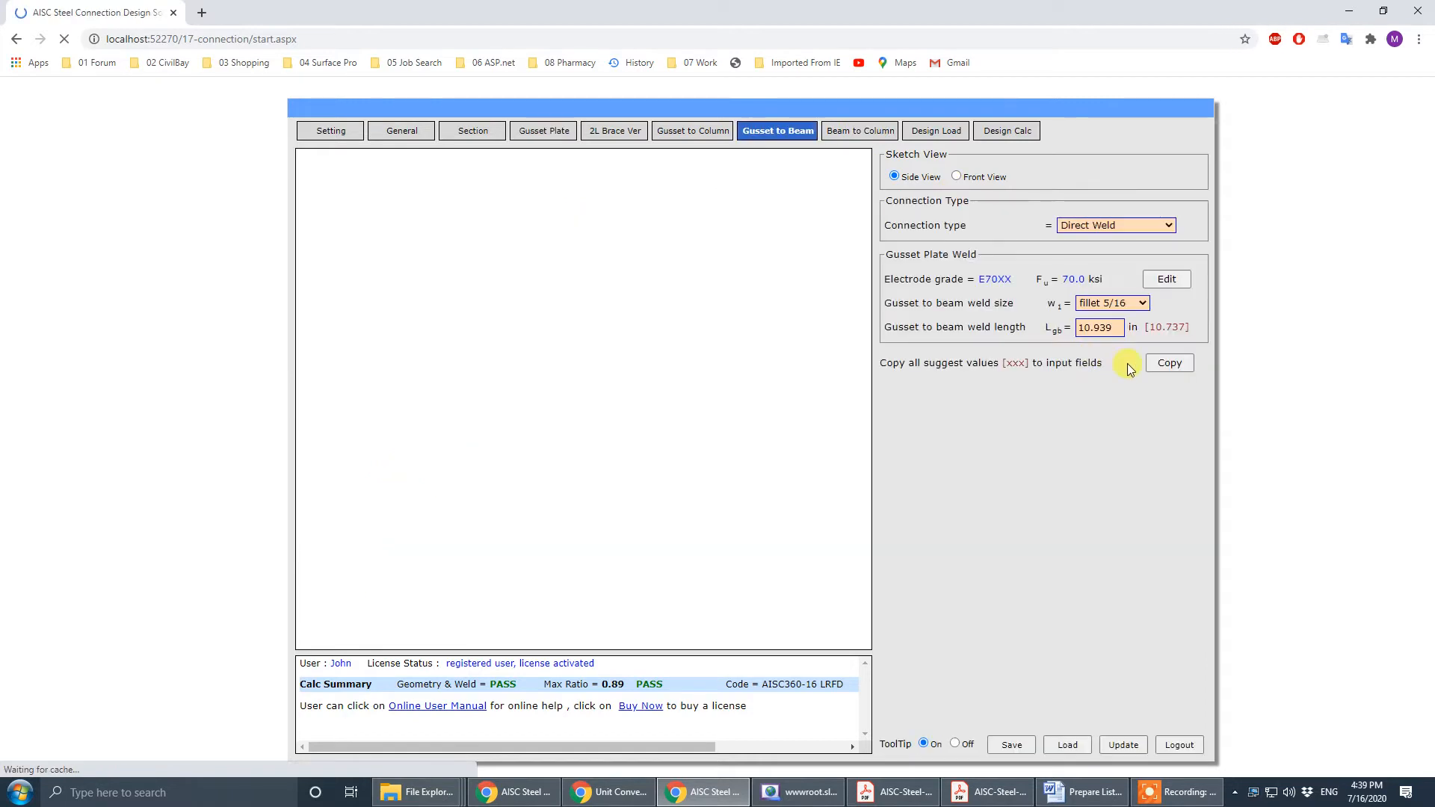
pyautogui.click(1169, 362)
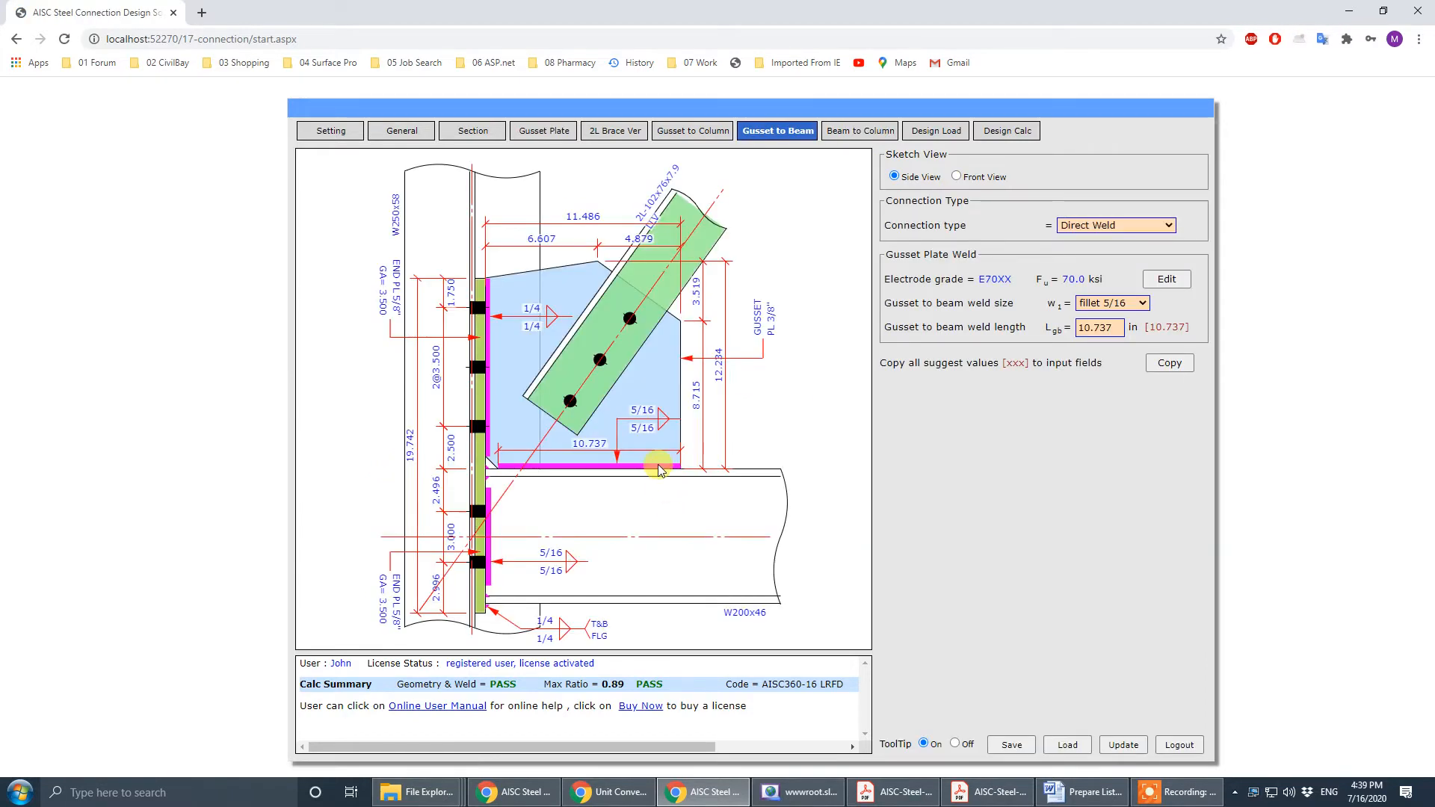
pyautogui.click(988, 792)
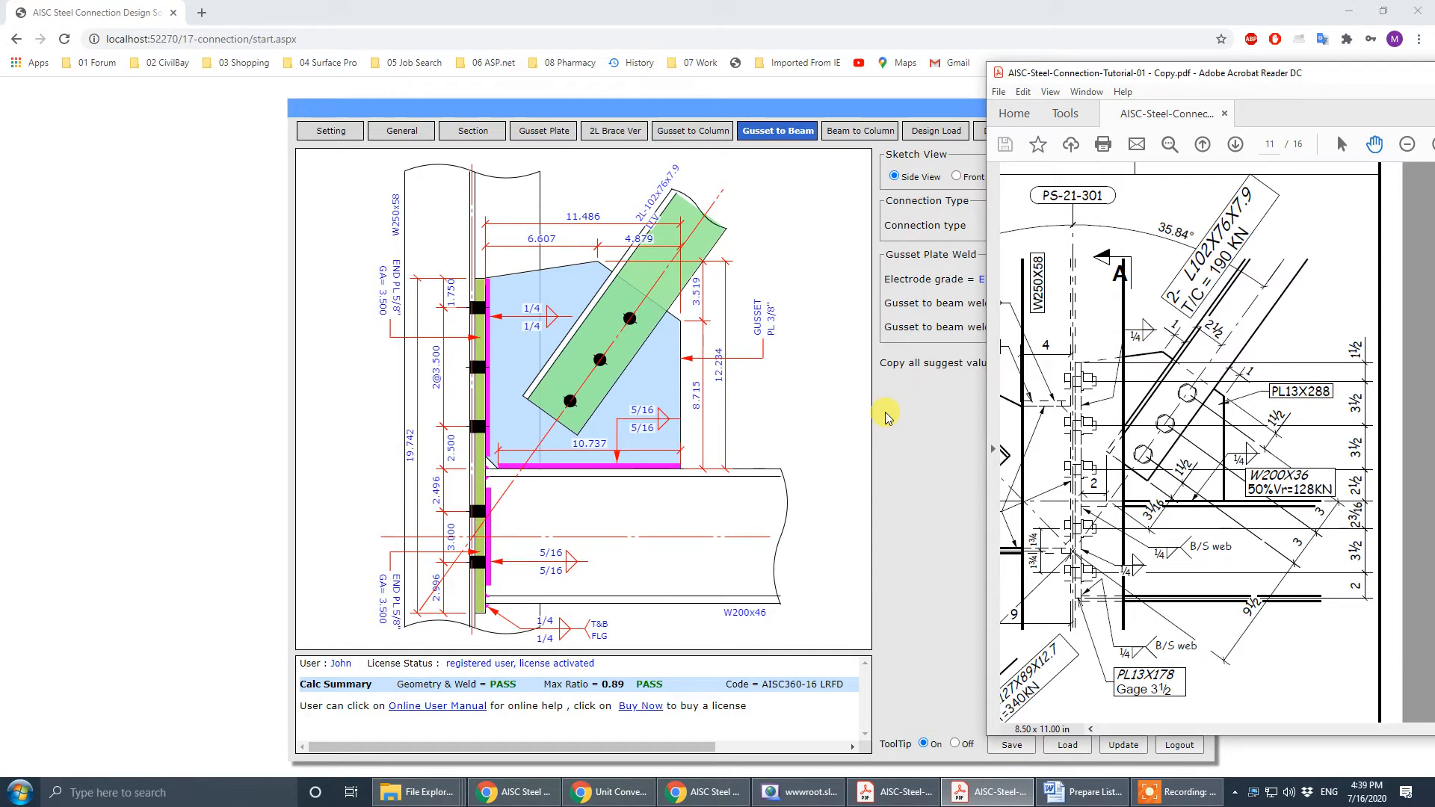
pyautogui.click(798, 418)
# - Change the beam section to W200x36 from the Canadian CISC Steel Handbook library
pyautogui.click(476, 132)
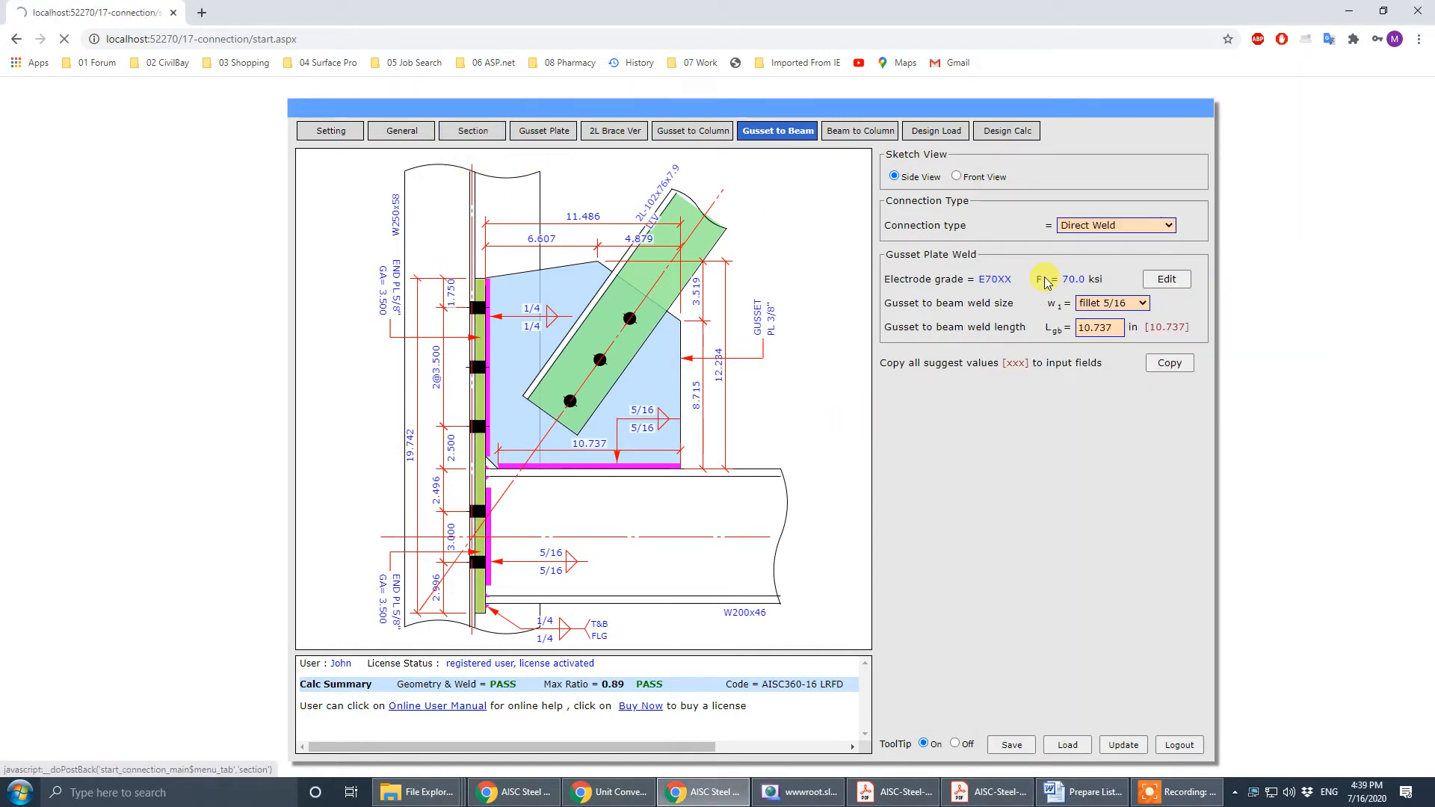
pyautogui.click(1147, 353)
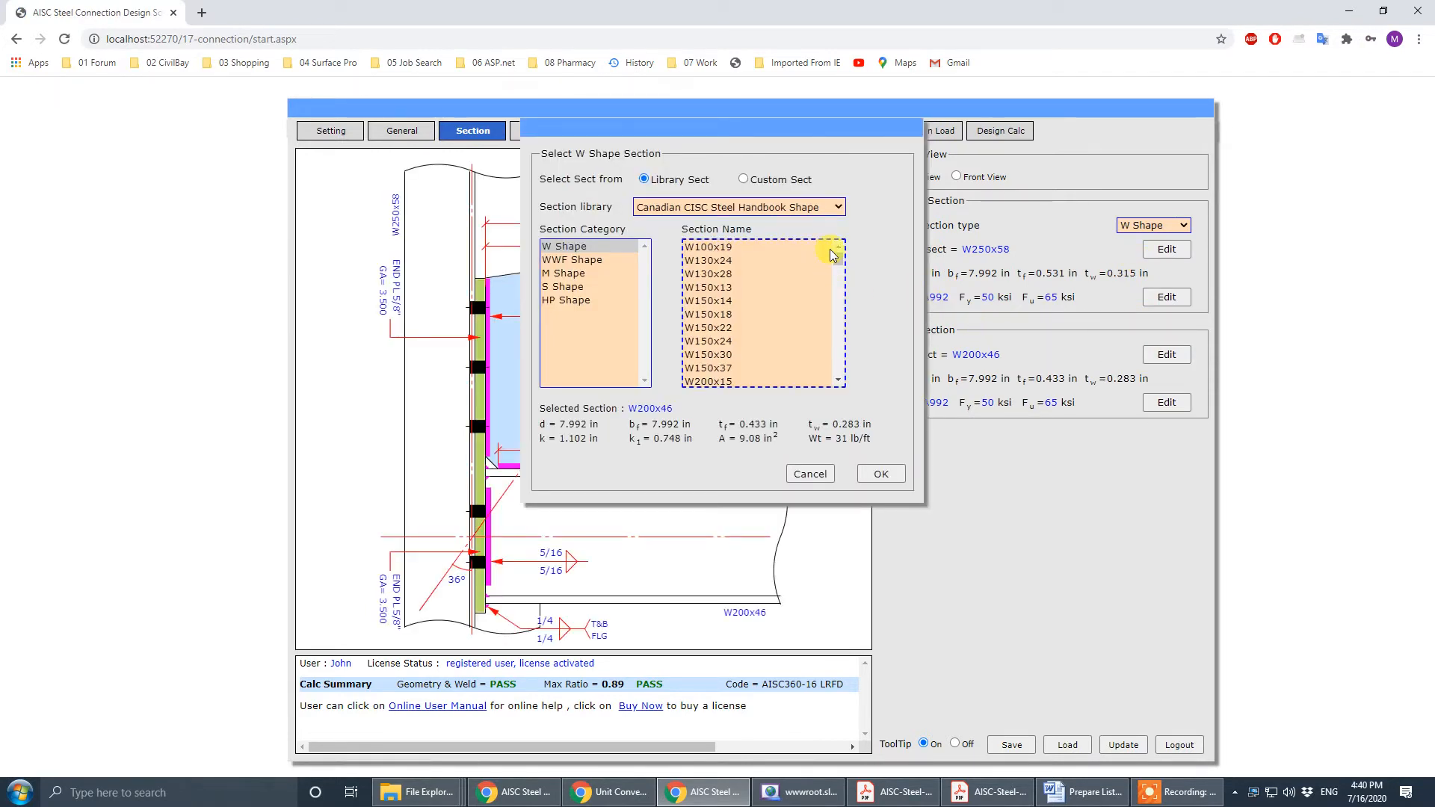
pyautogui.moveTo(837, 256); pyautogui.dragTo(839, 267)
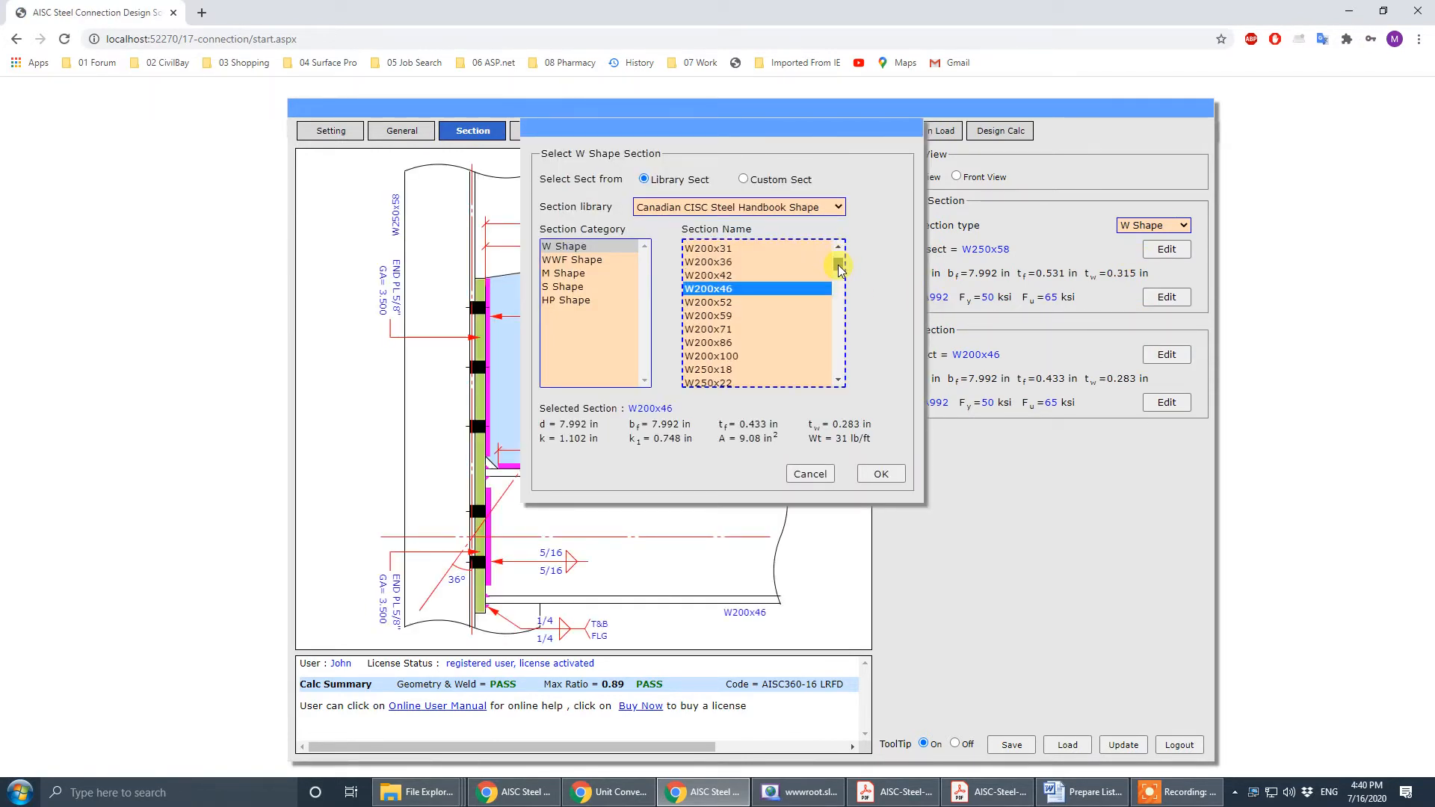
pyautogui.click(707, 262)
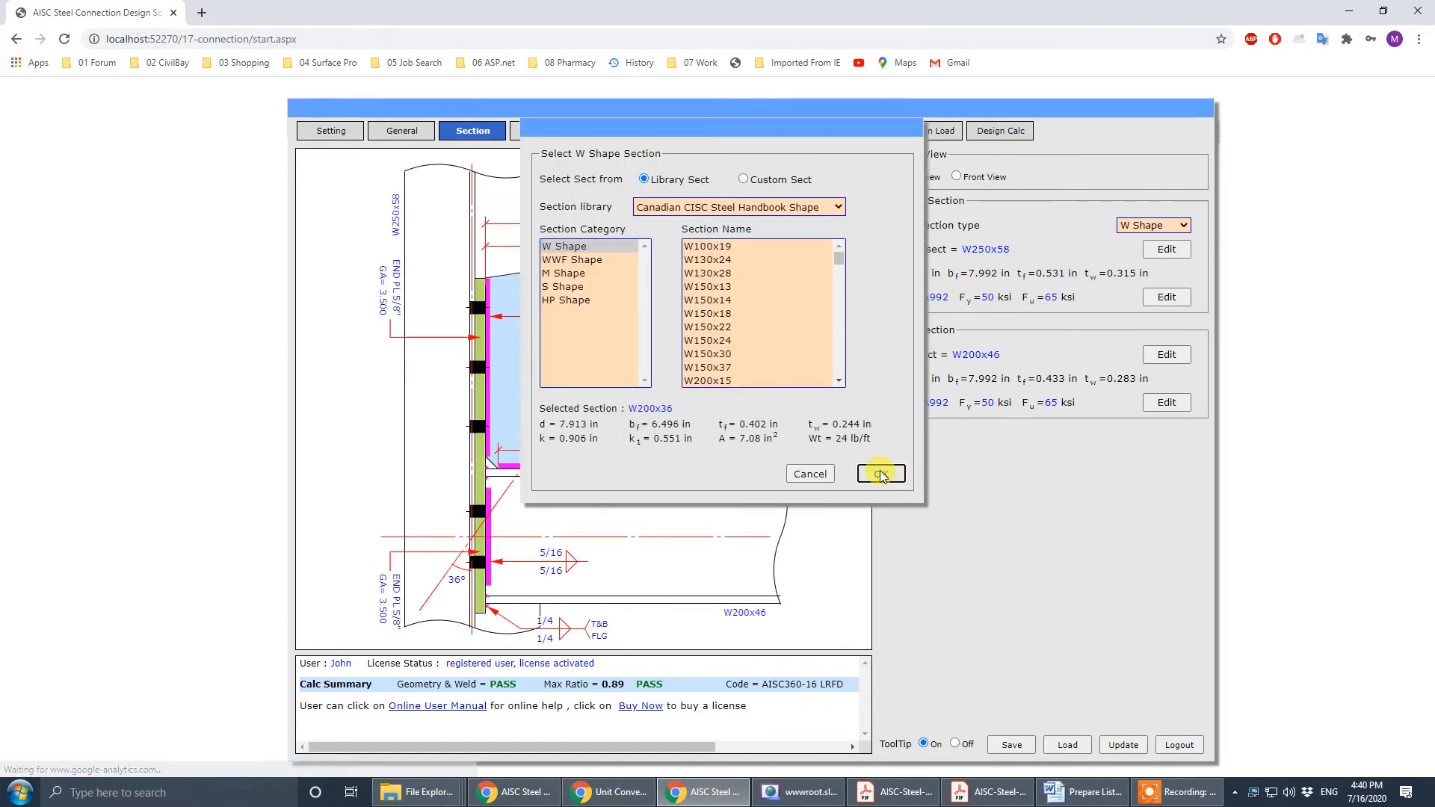
pyautogui.click(880, 474)
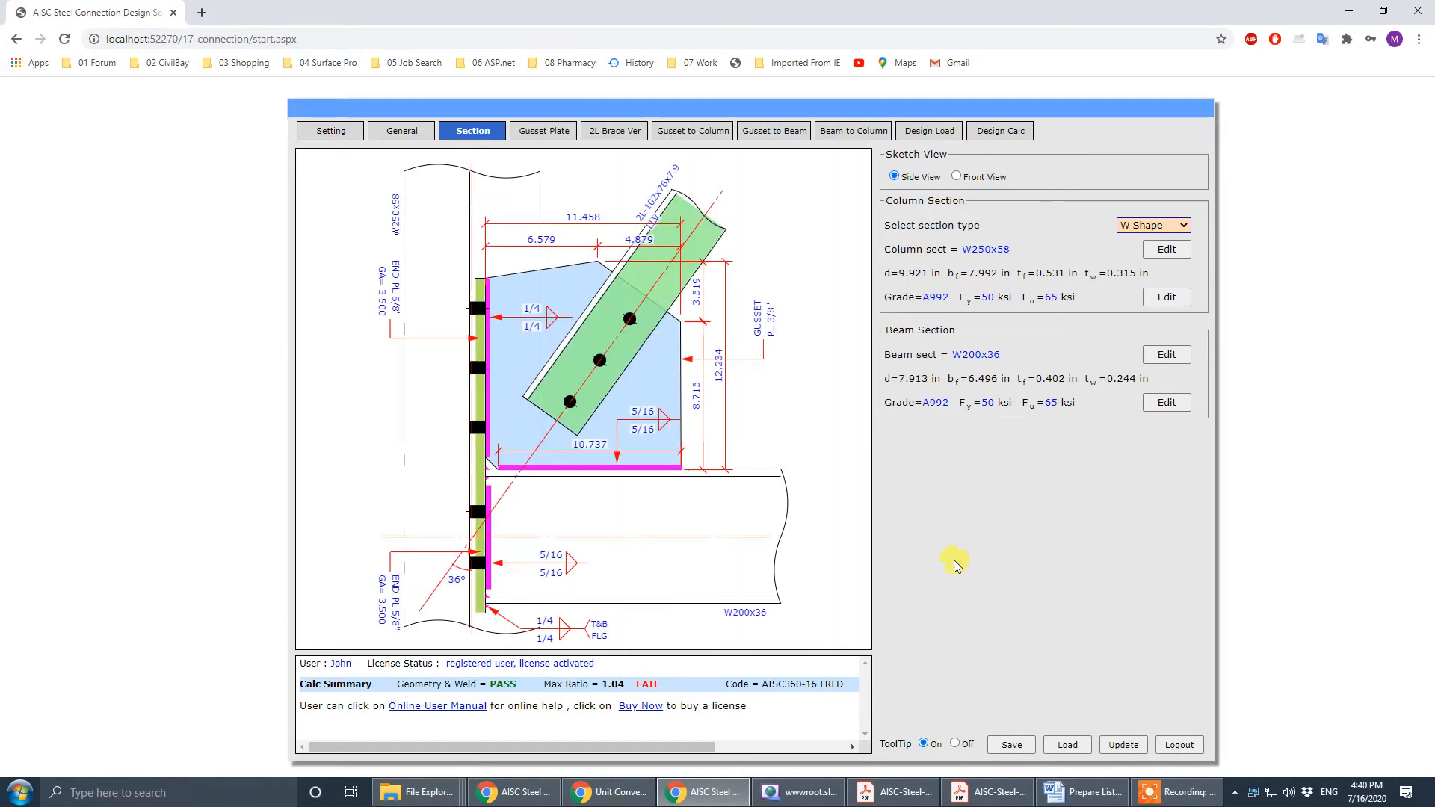
# - Check the beam details on the drawing and set the beam-to-column end plate's beam web weld size to fillet 1/4
pyautogui.click(987, 792)
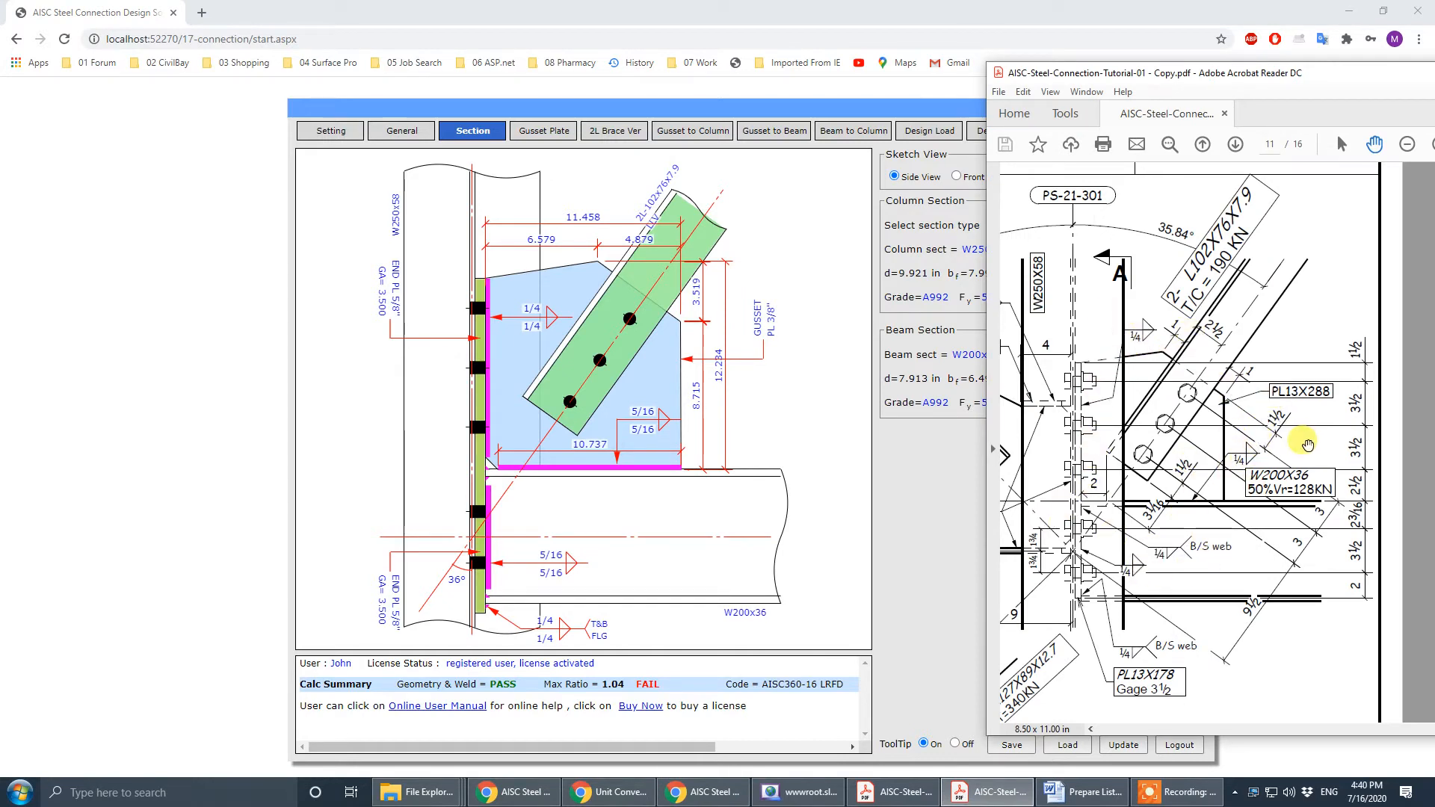
pyautogui.click(901, 395)
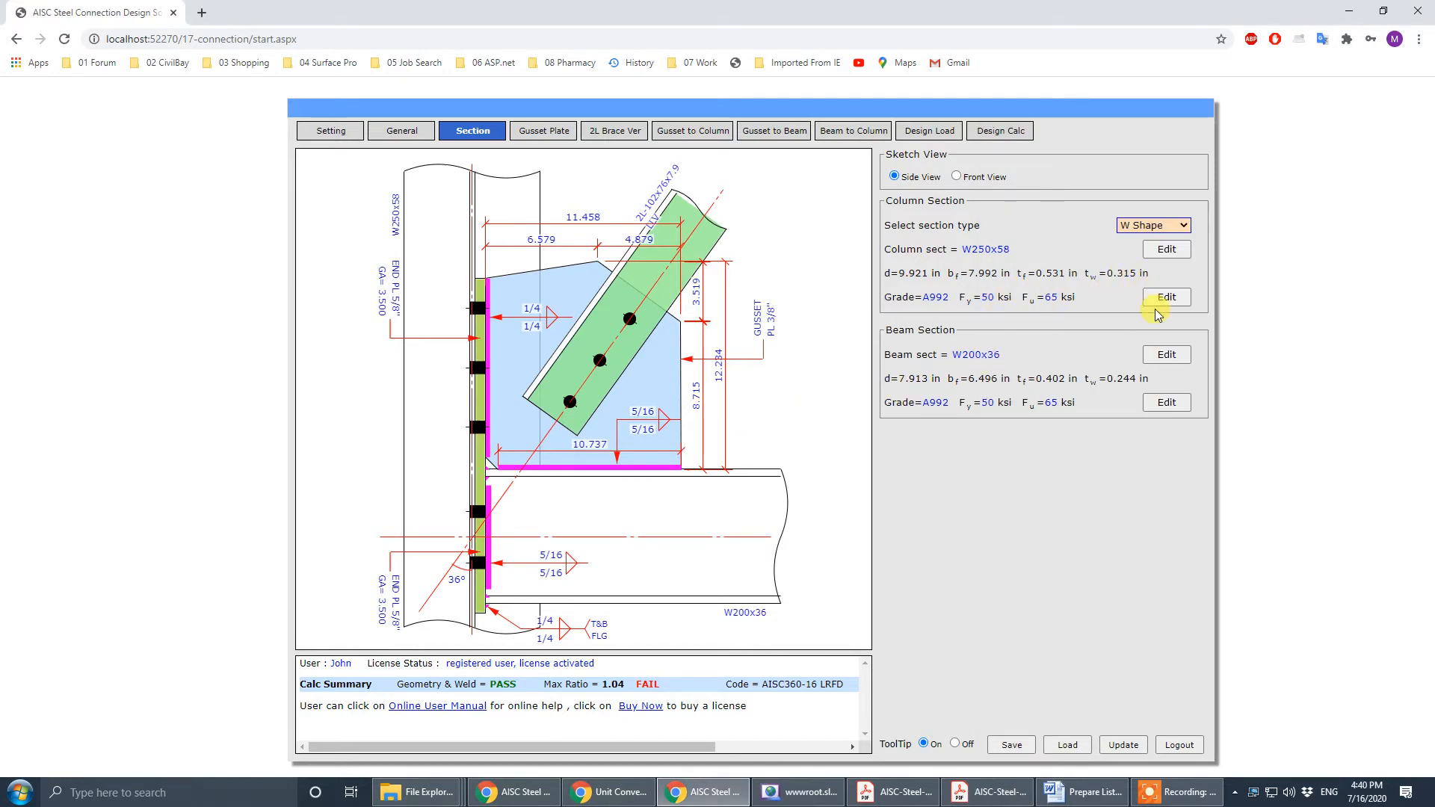
pyautogui.click(847, 138)
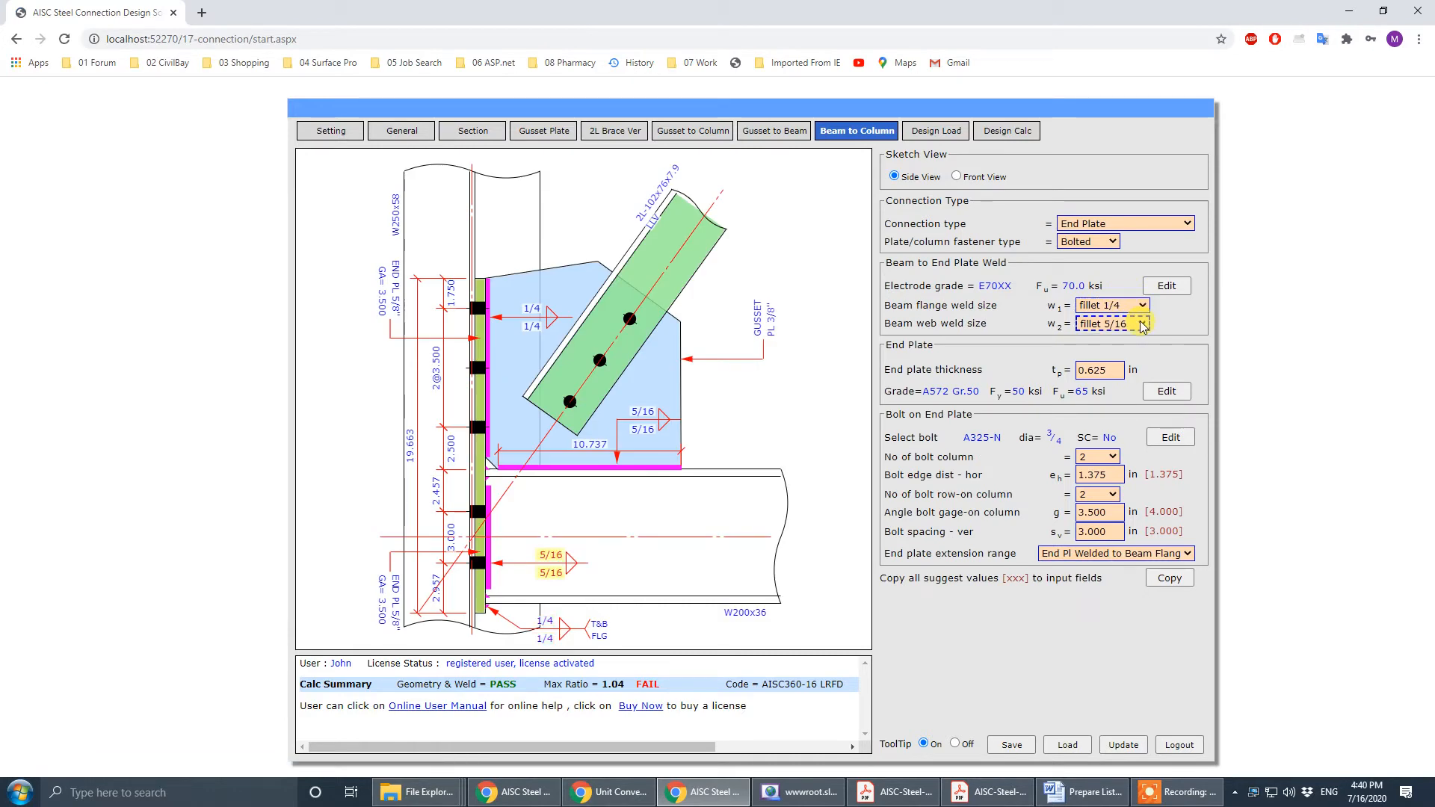
pyautogui.click(1142, 326)
pyautogui.click(1130, 350)
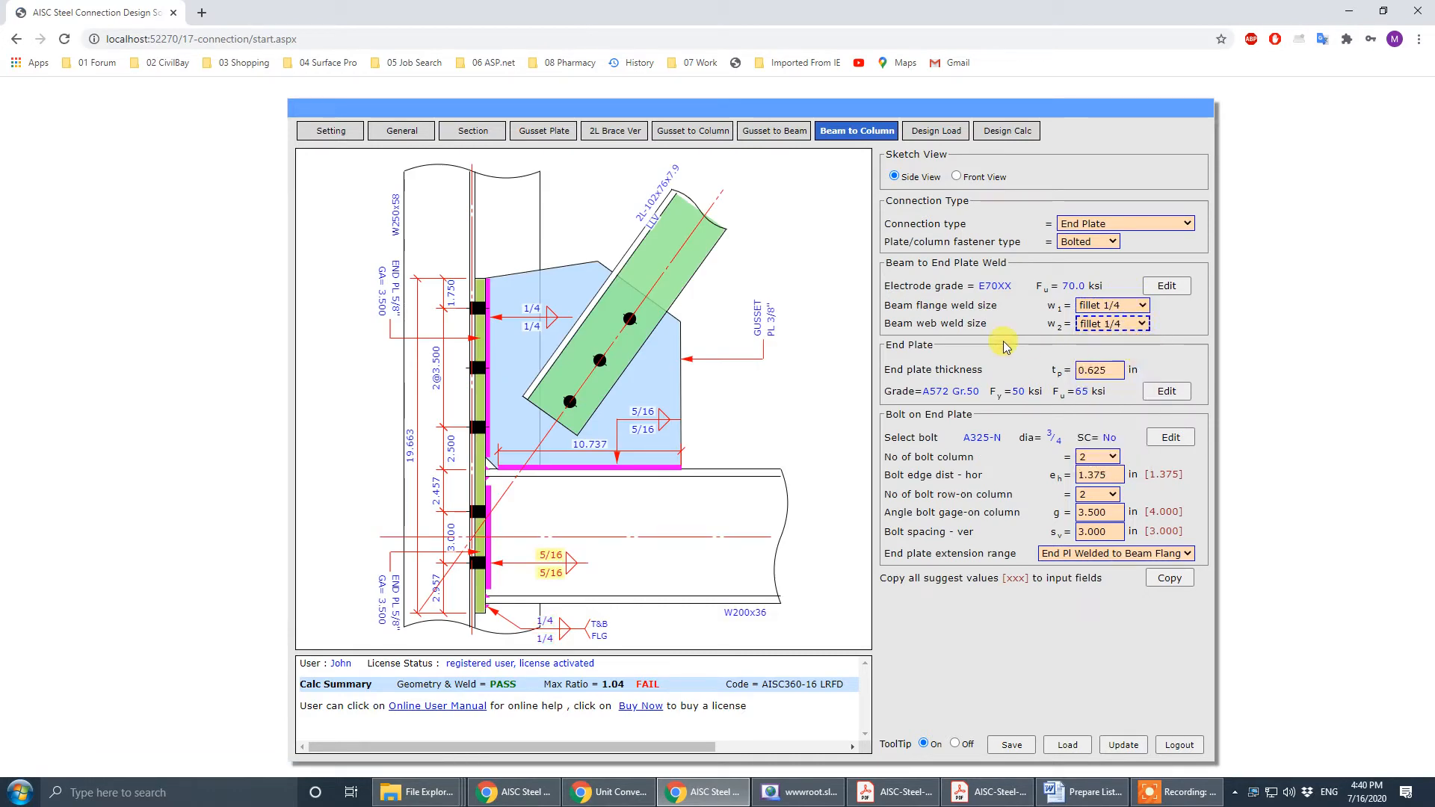
pyautogui.click(1123, 744)
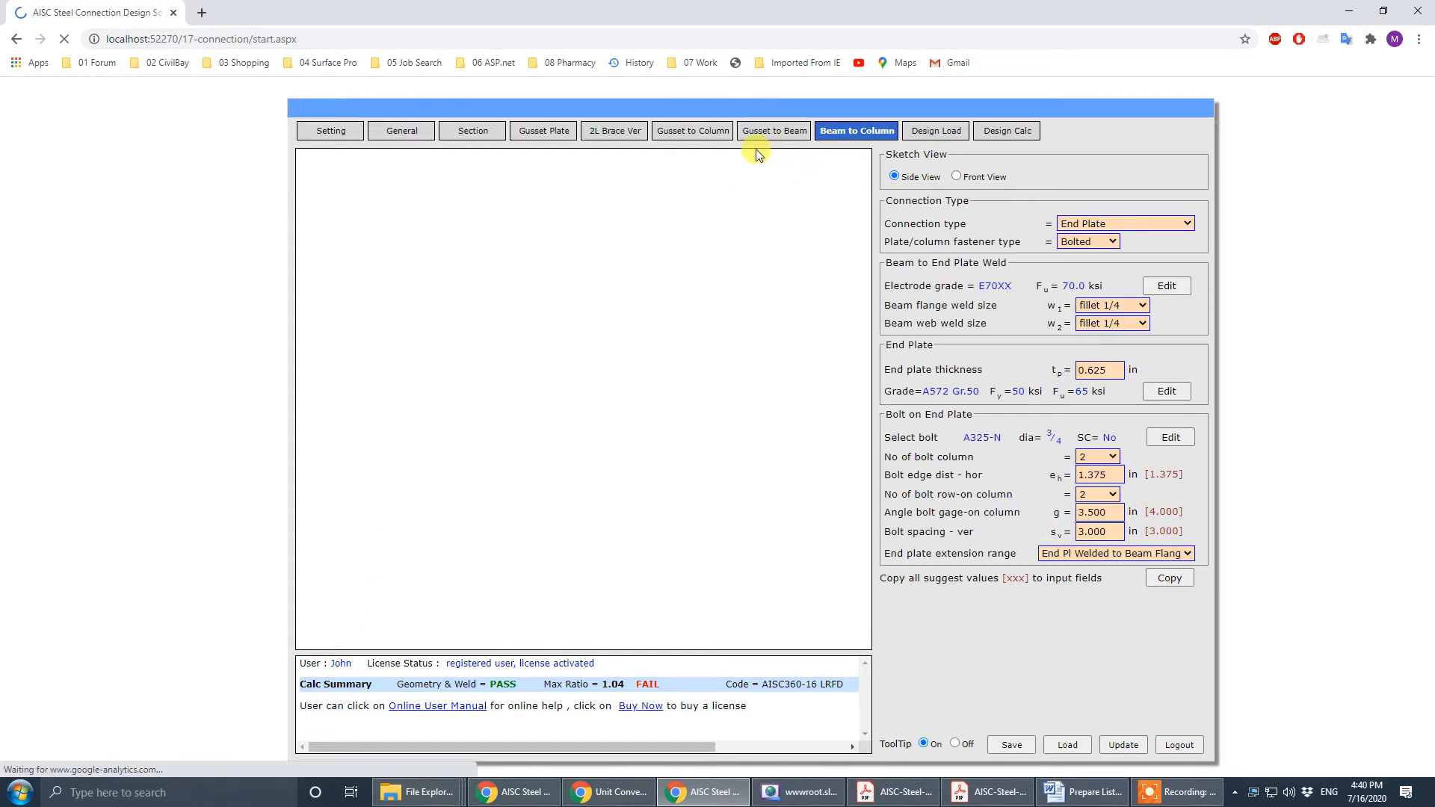
# - Set the gusset-to-beam weld size to fillet 1/4 and apply the suggested weld length of 10.708 in
pyautogui.click(701, 132)
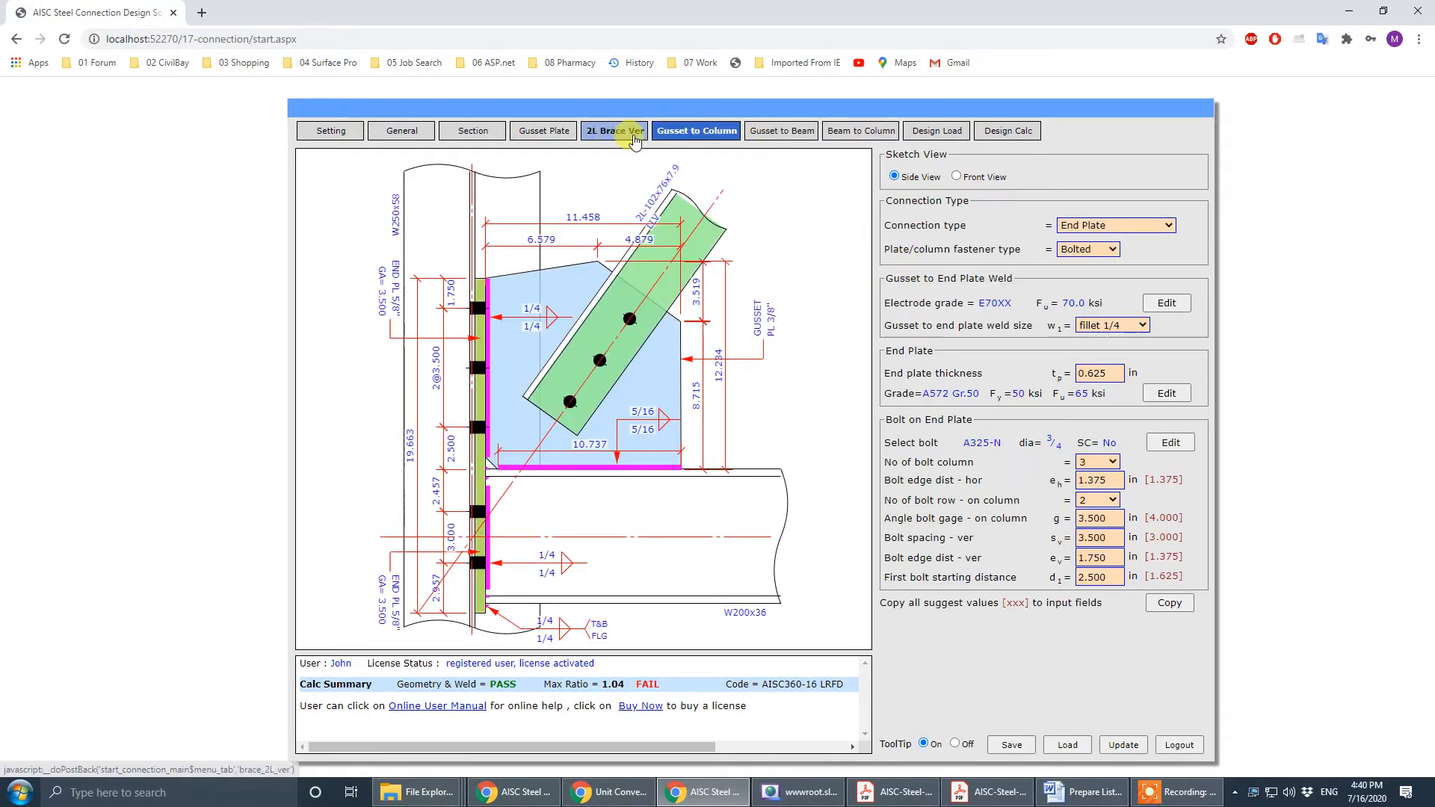
pyautogui.click(782, 132)
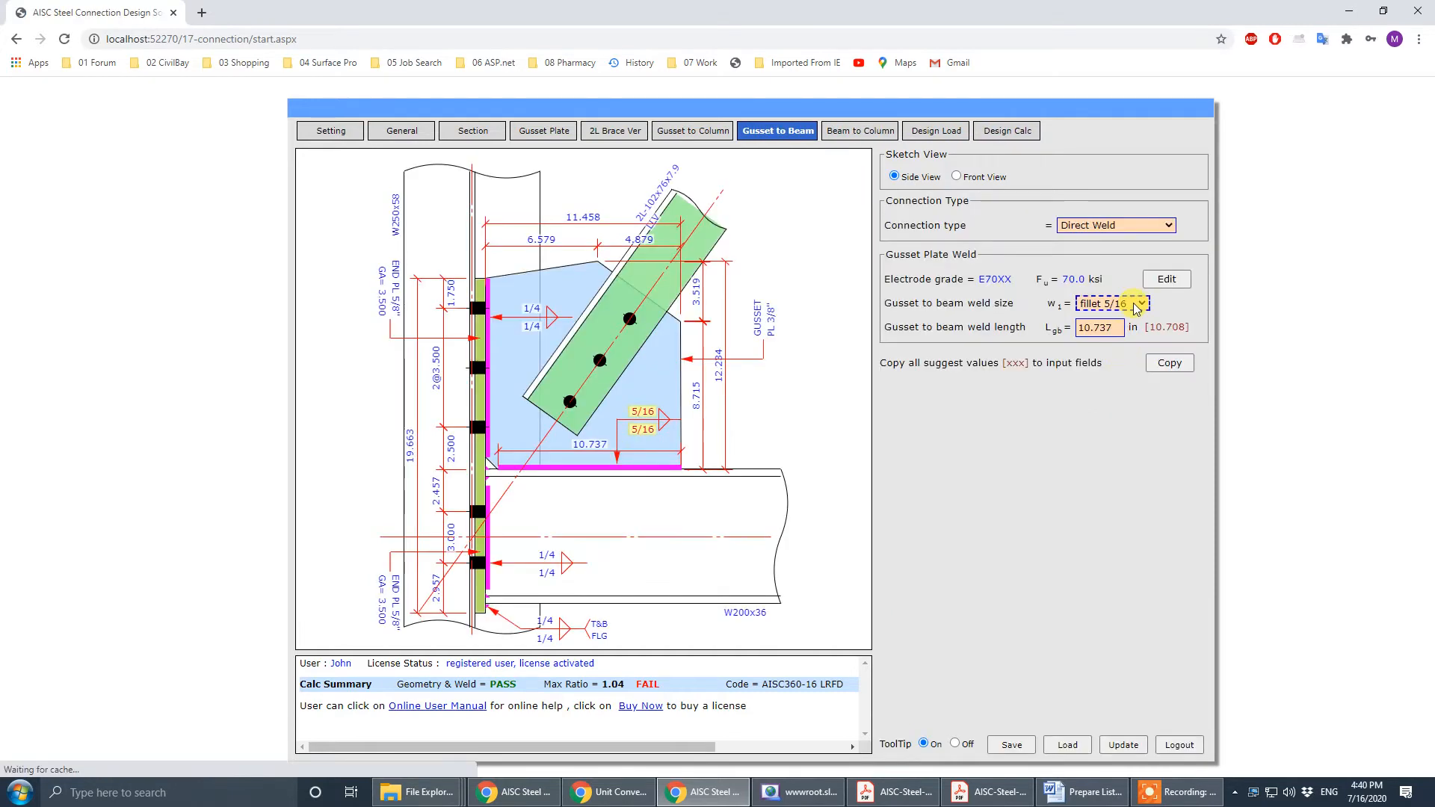
pyautogui.click(1114, 304)
pyautogui.click(1114, 343)
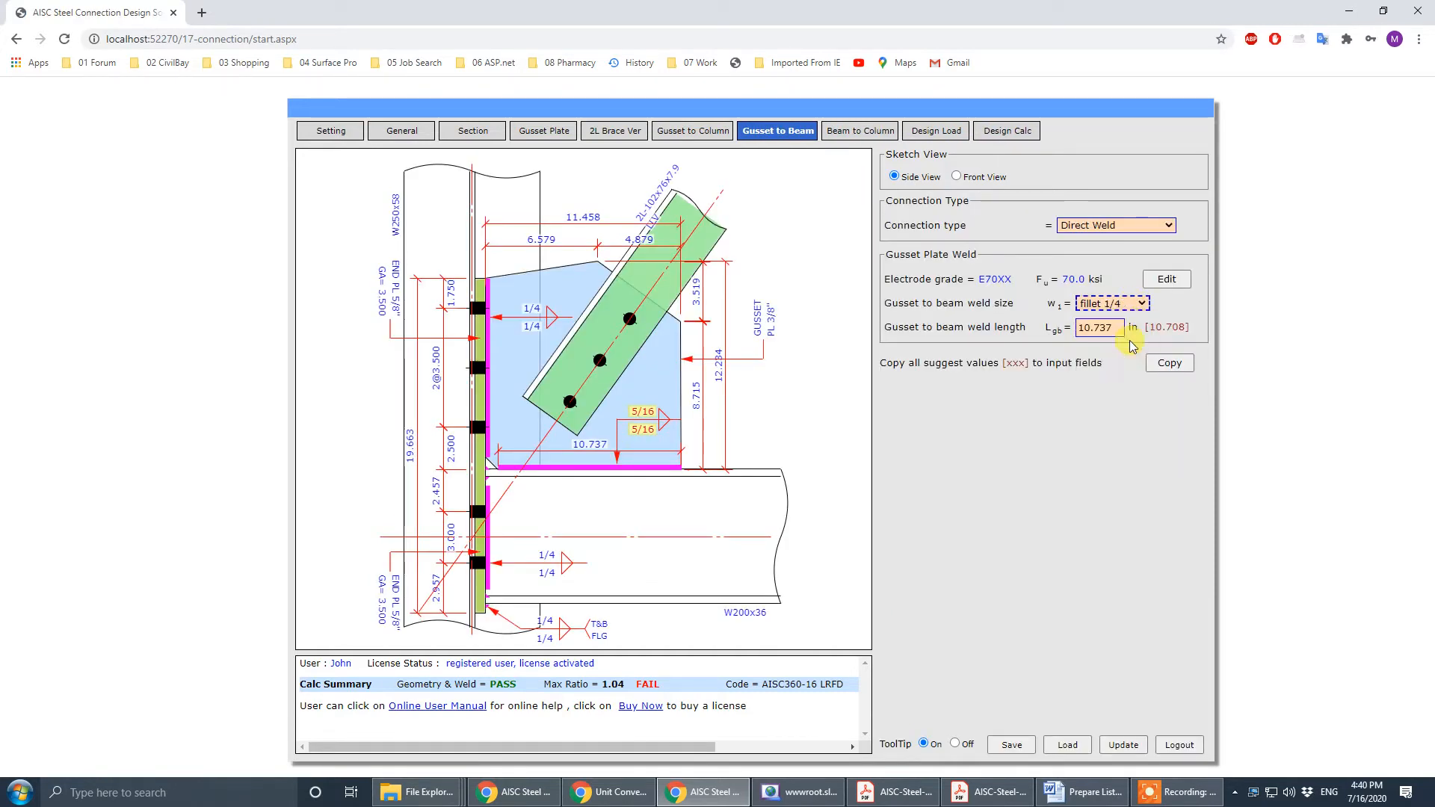
pyautogui.click(1108, 480)
pyautogui.click(1169, 365)
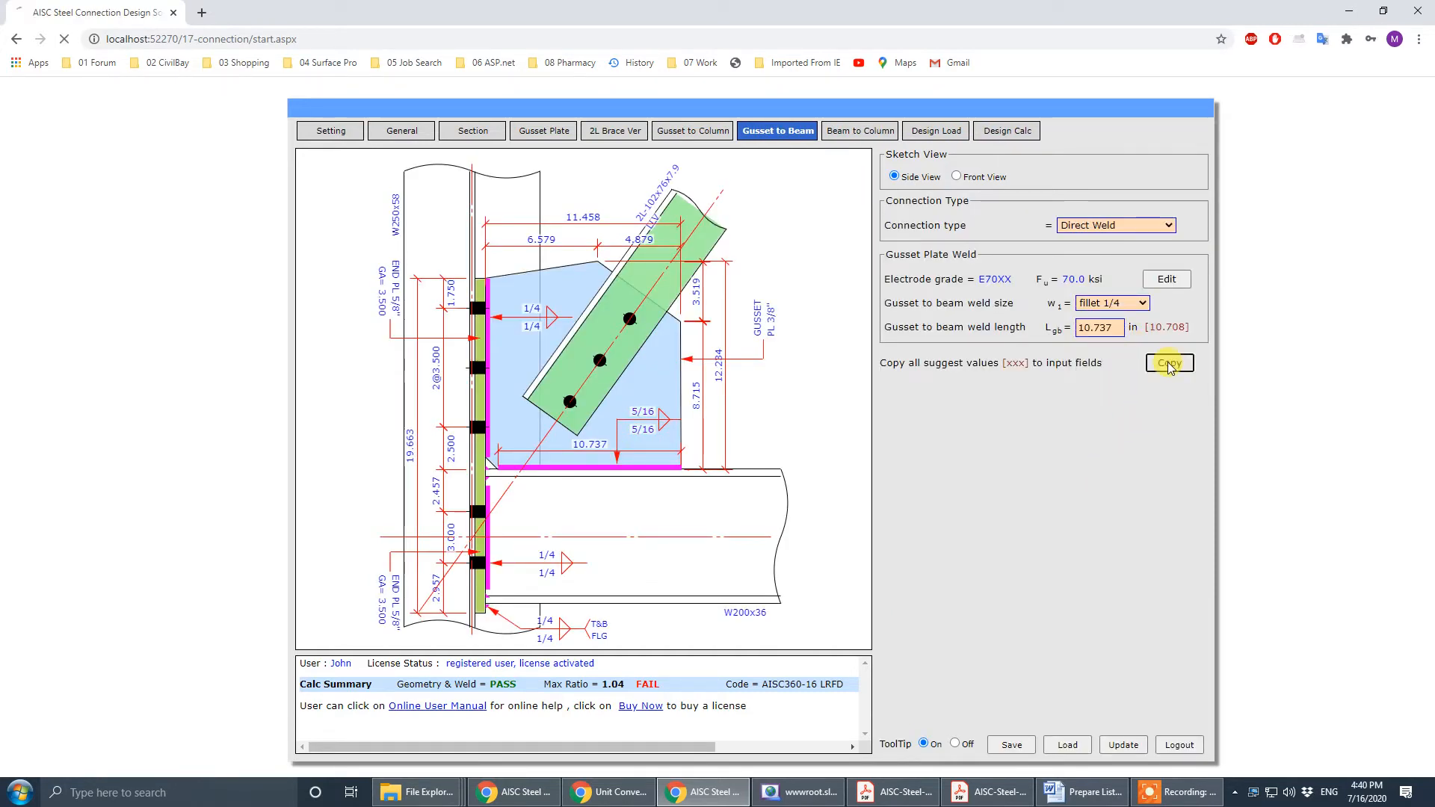
pyautogui.click(1170, 365)
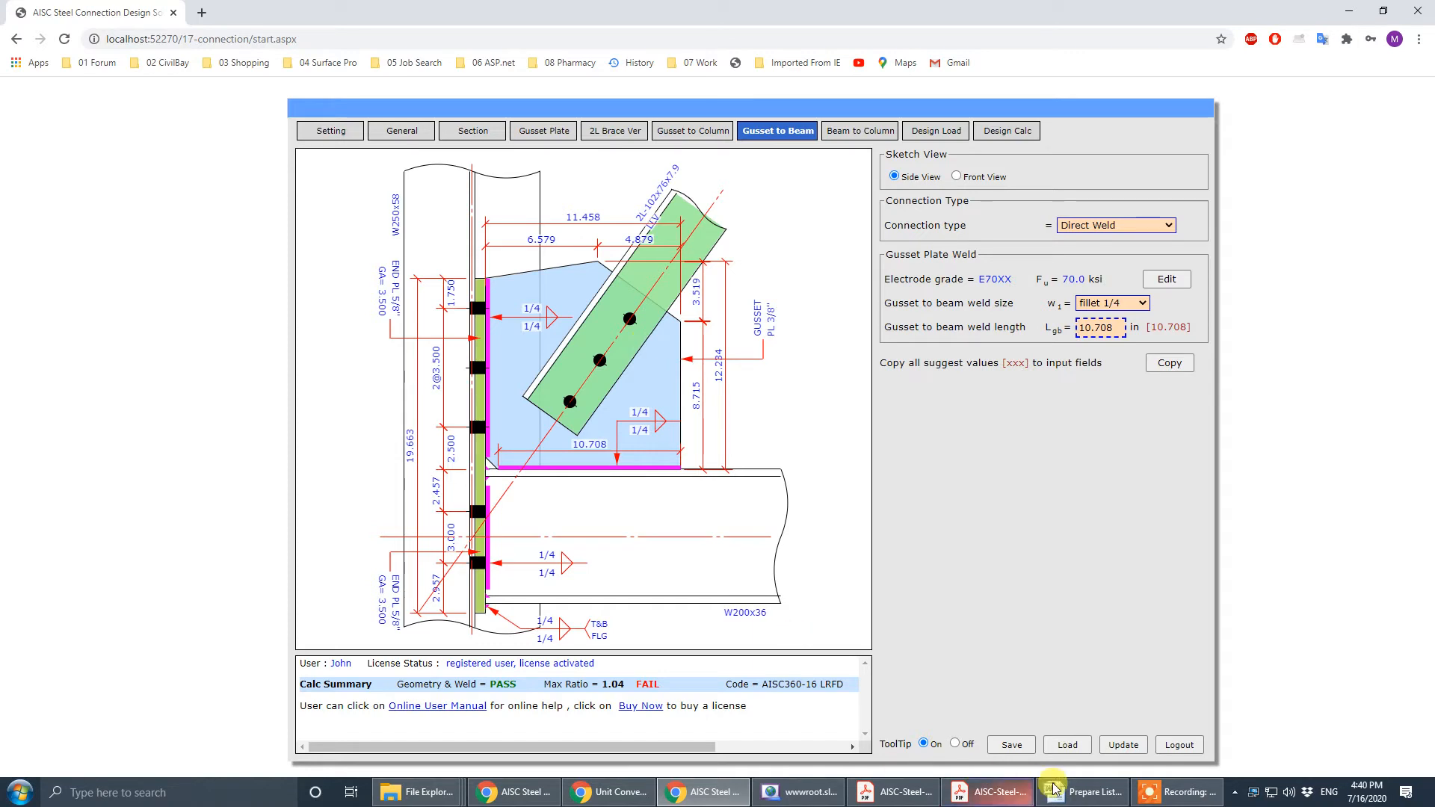
# - Compare the connection with the PS-21-301 detail and set the gusset-to-column end plate thickness to 0.500 in to match PL13X178
pyautogui.click(987, 791)
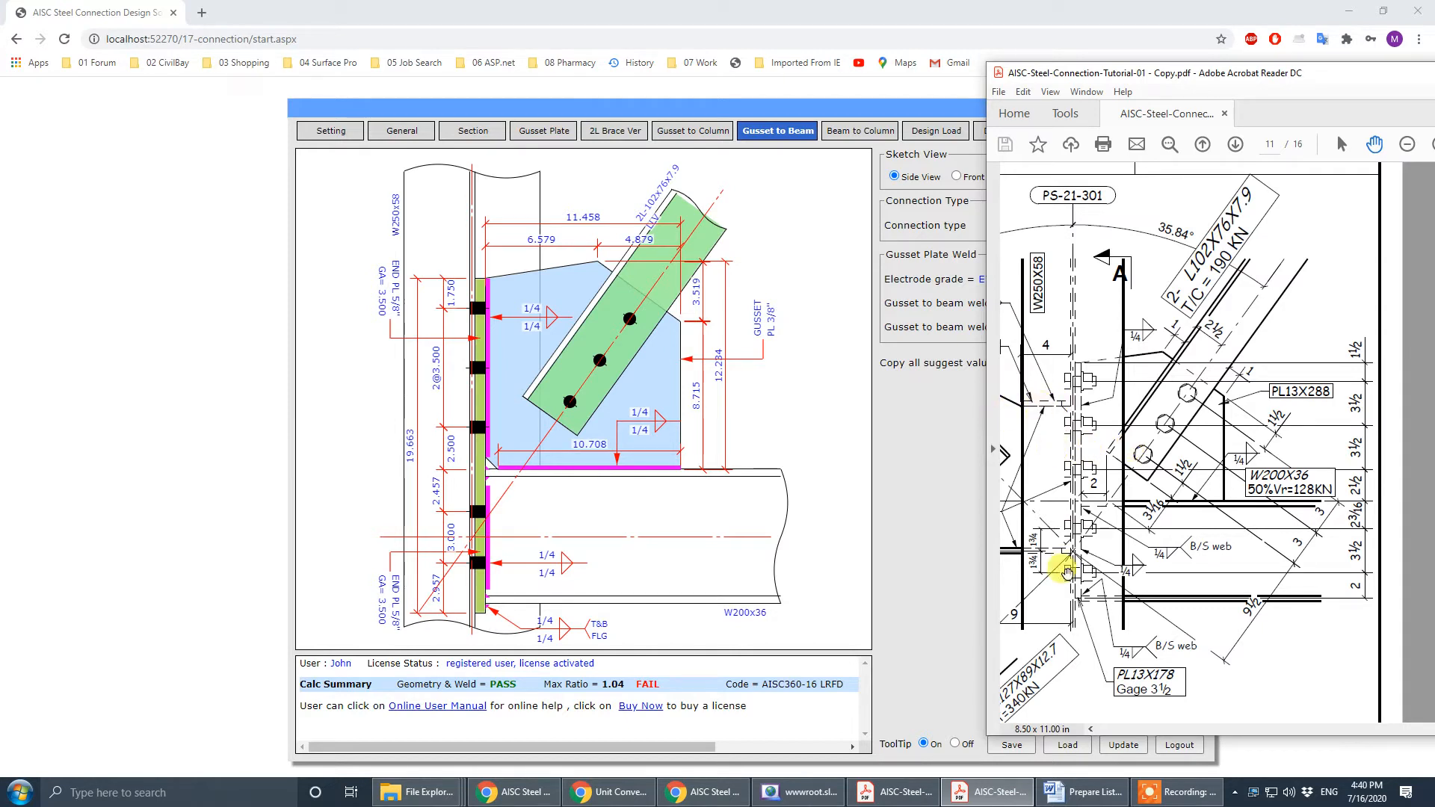
pyautogui.moveTo(1126, 504)
pyautogui.mouseDown()
pyautogui.moveTo(1212, 498)
pyautogui.moveTo(1076, 506)
pyautogui.moveTo(1189, 486)
pyautogui.moveTo(1171, 478)
pyautogui.mouseUp()
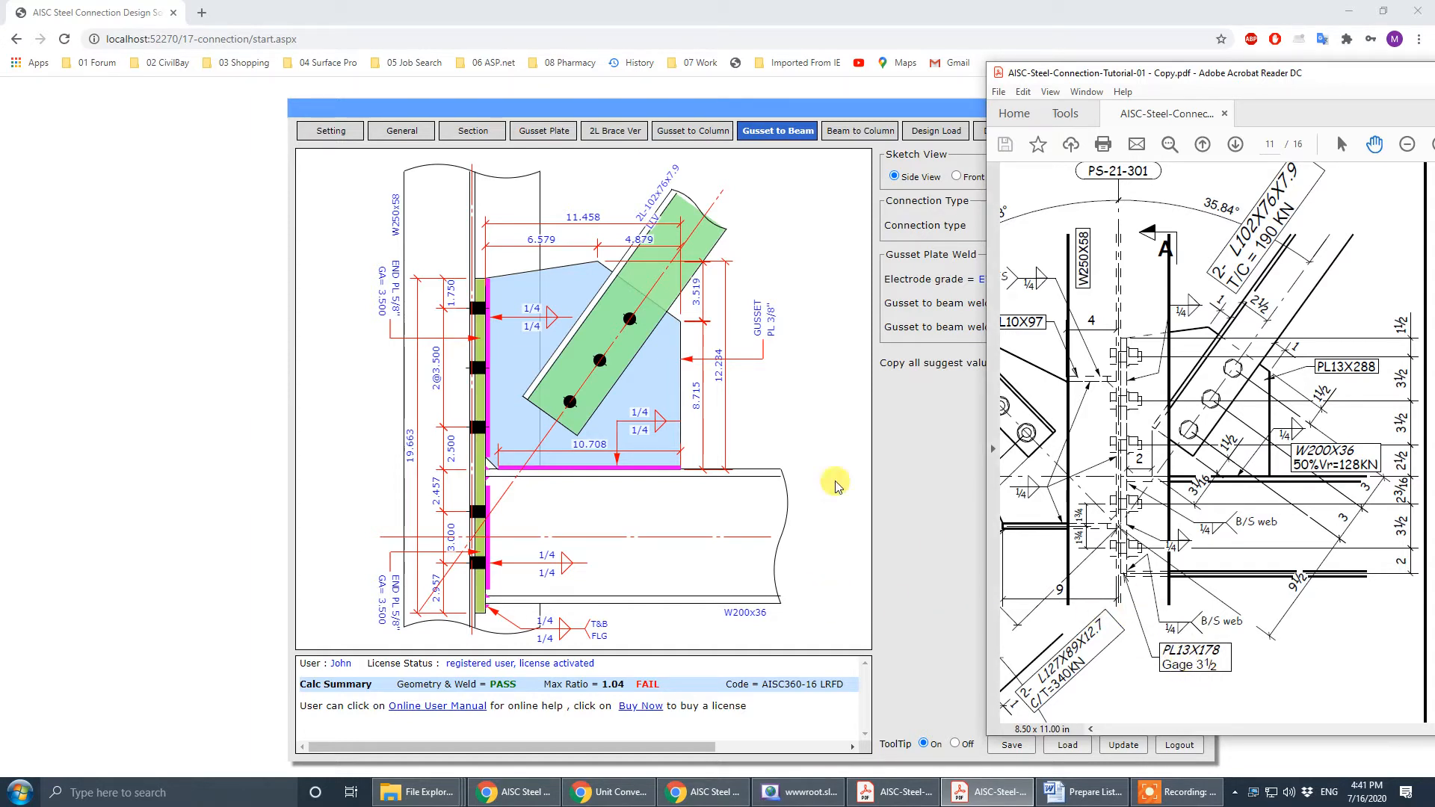
pyautogui.click(798, 396)
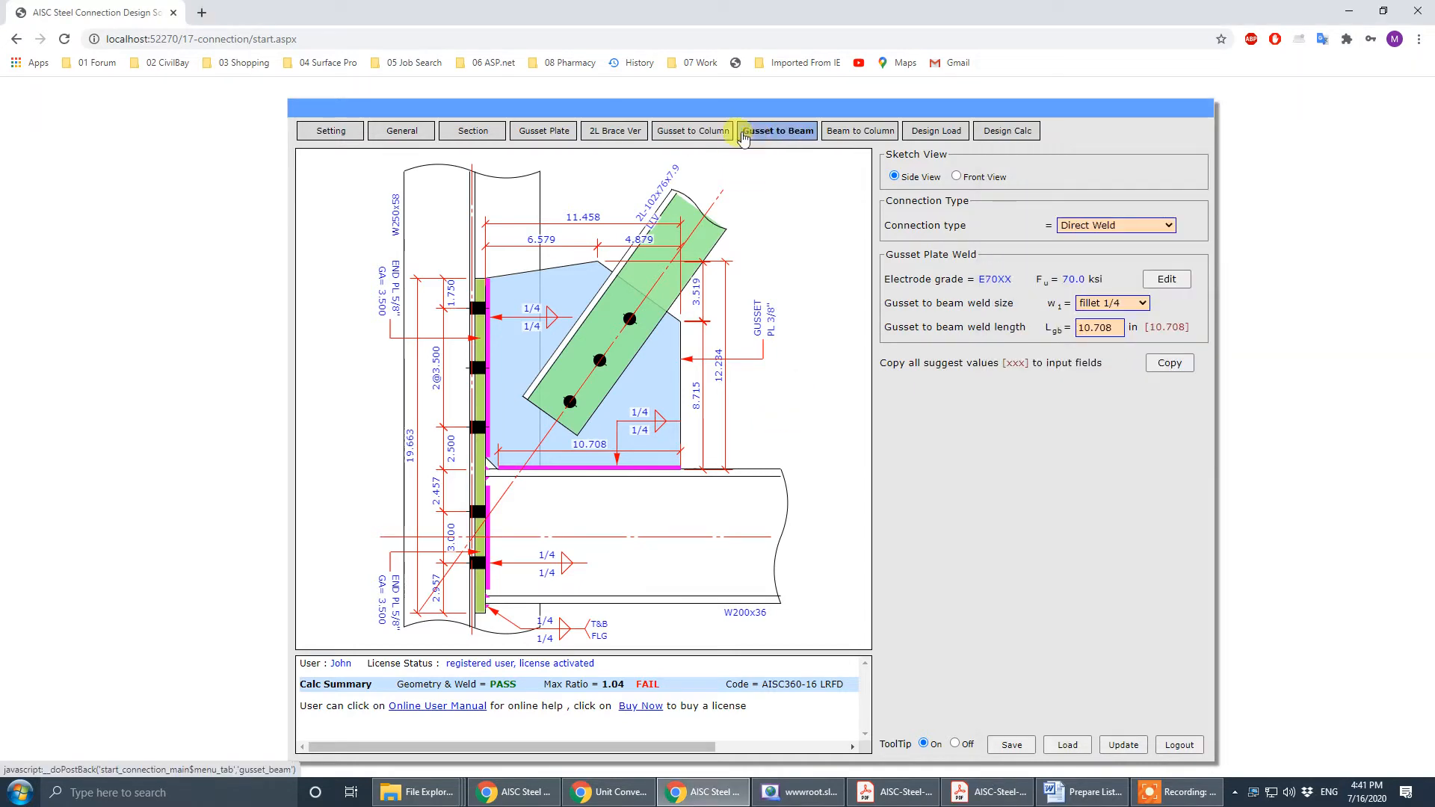
pyautogui.click(695, 133)
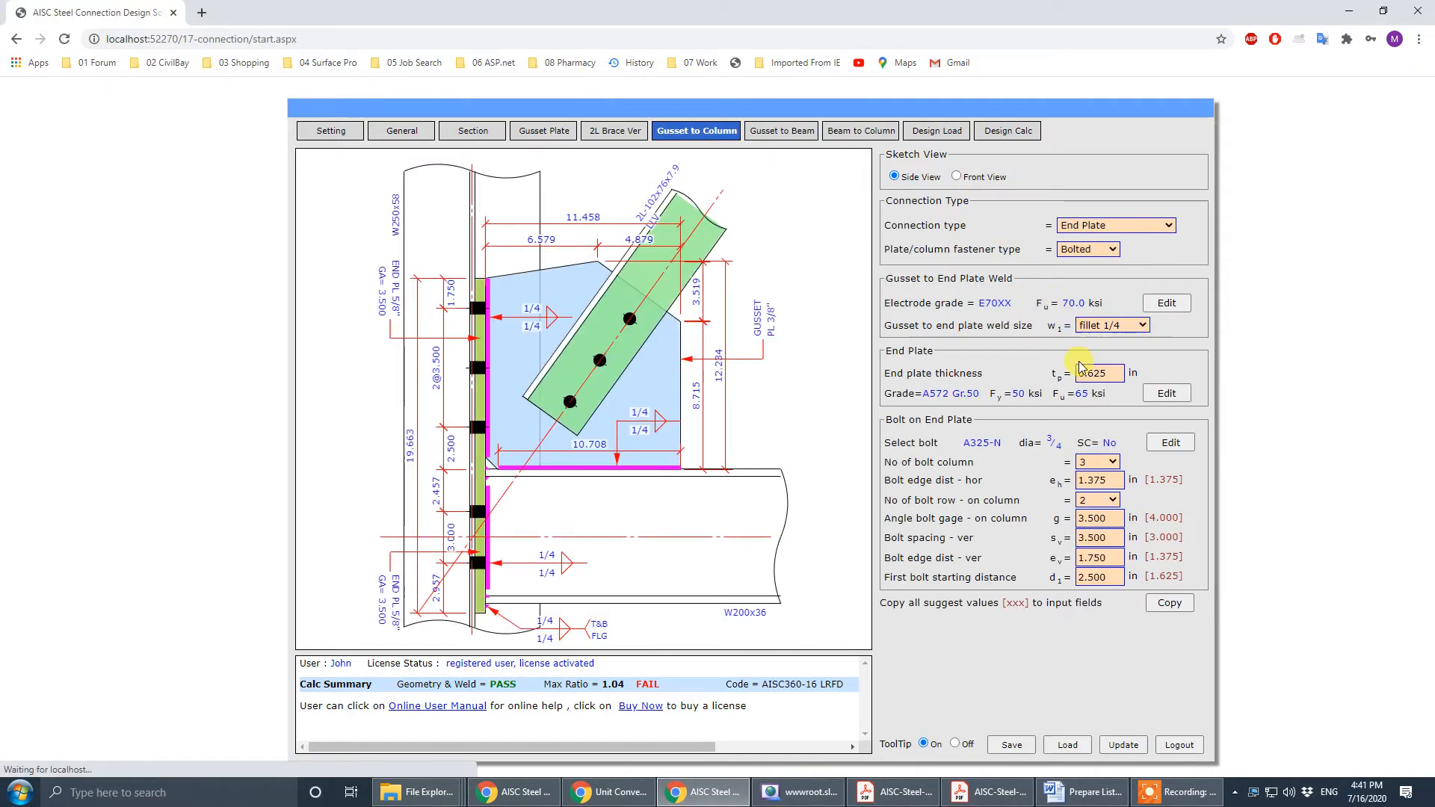
pyautogui.write('.7')
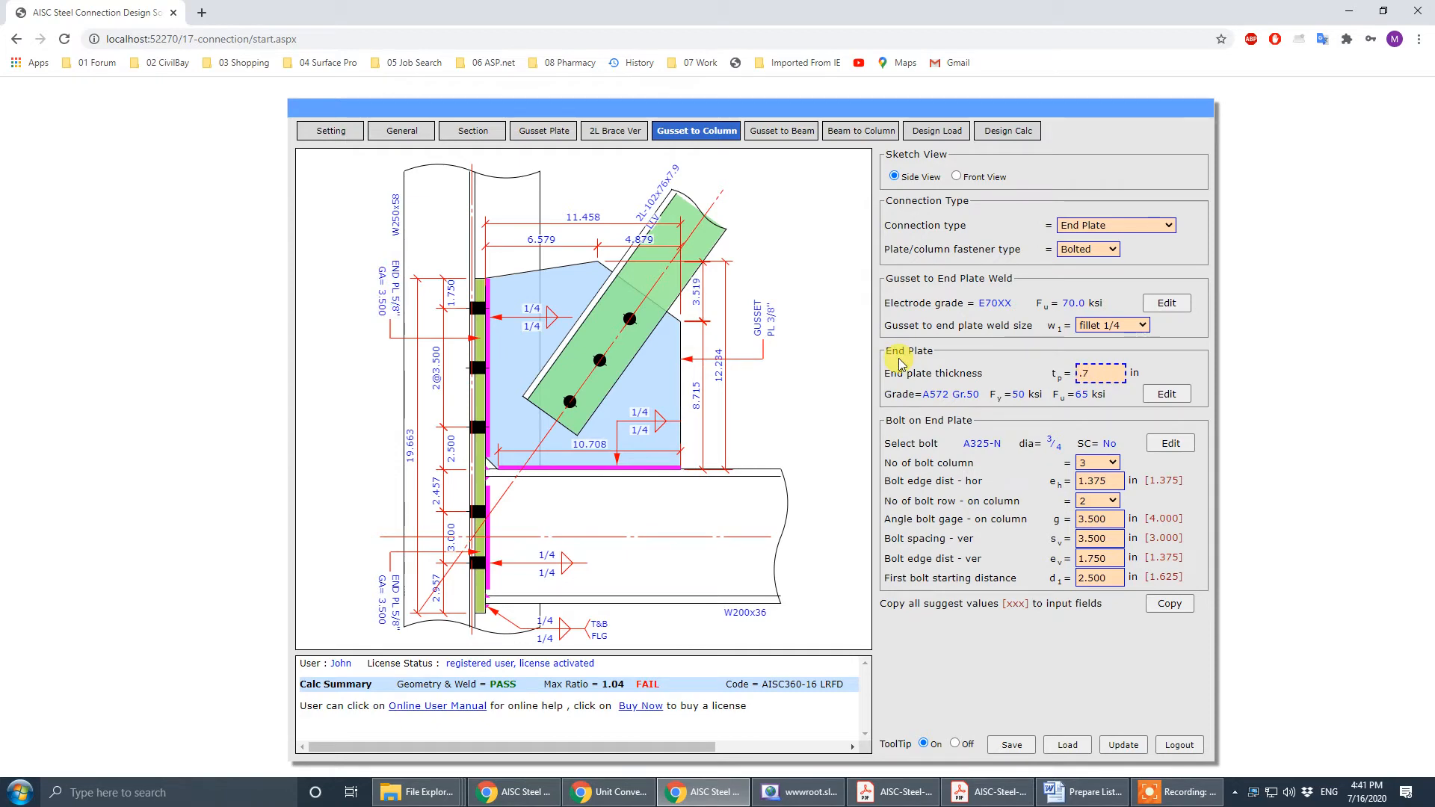
pyautogui.press('BackSpace')
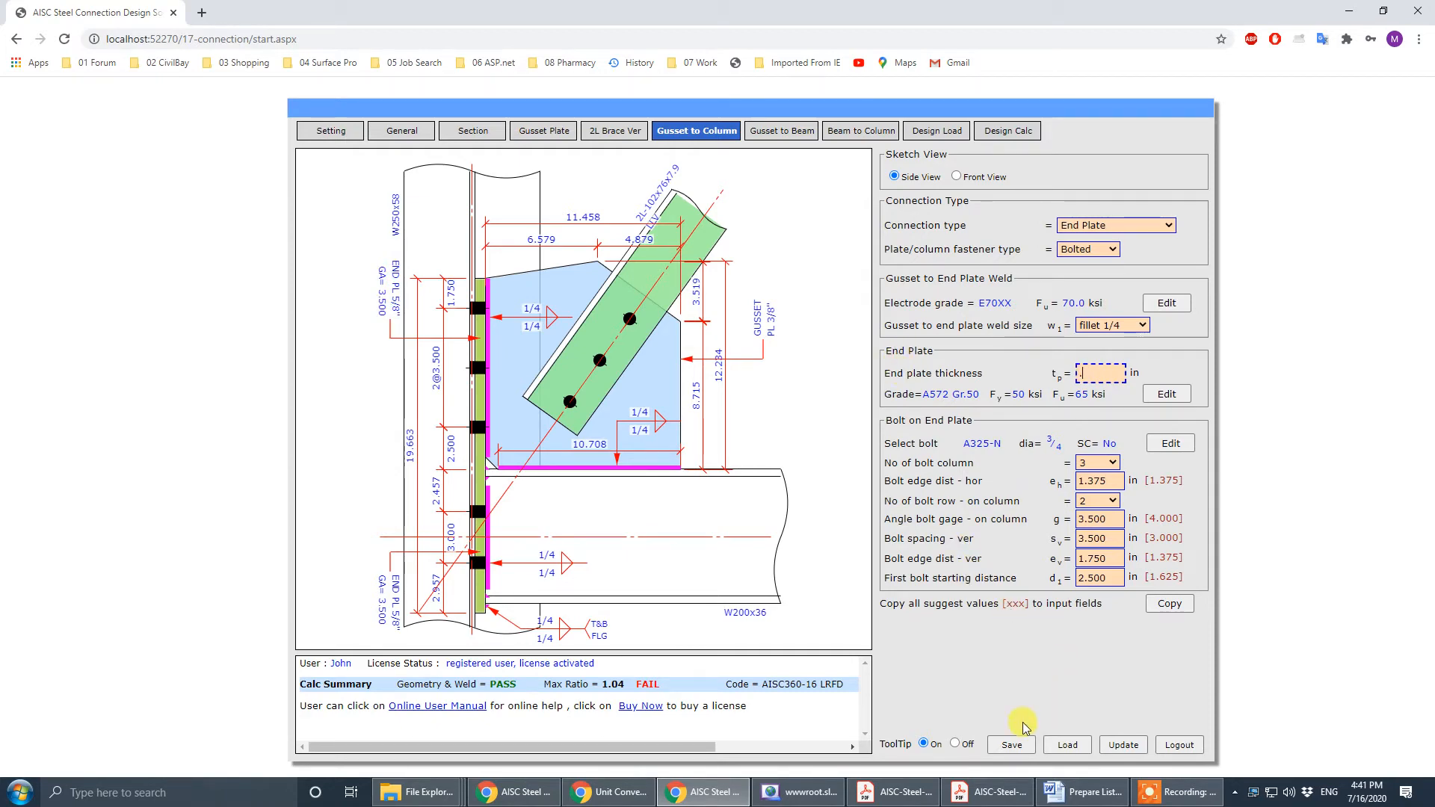
pyautogui.click(989, 793)
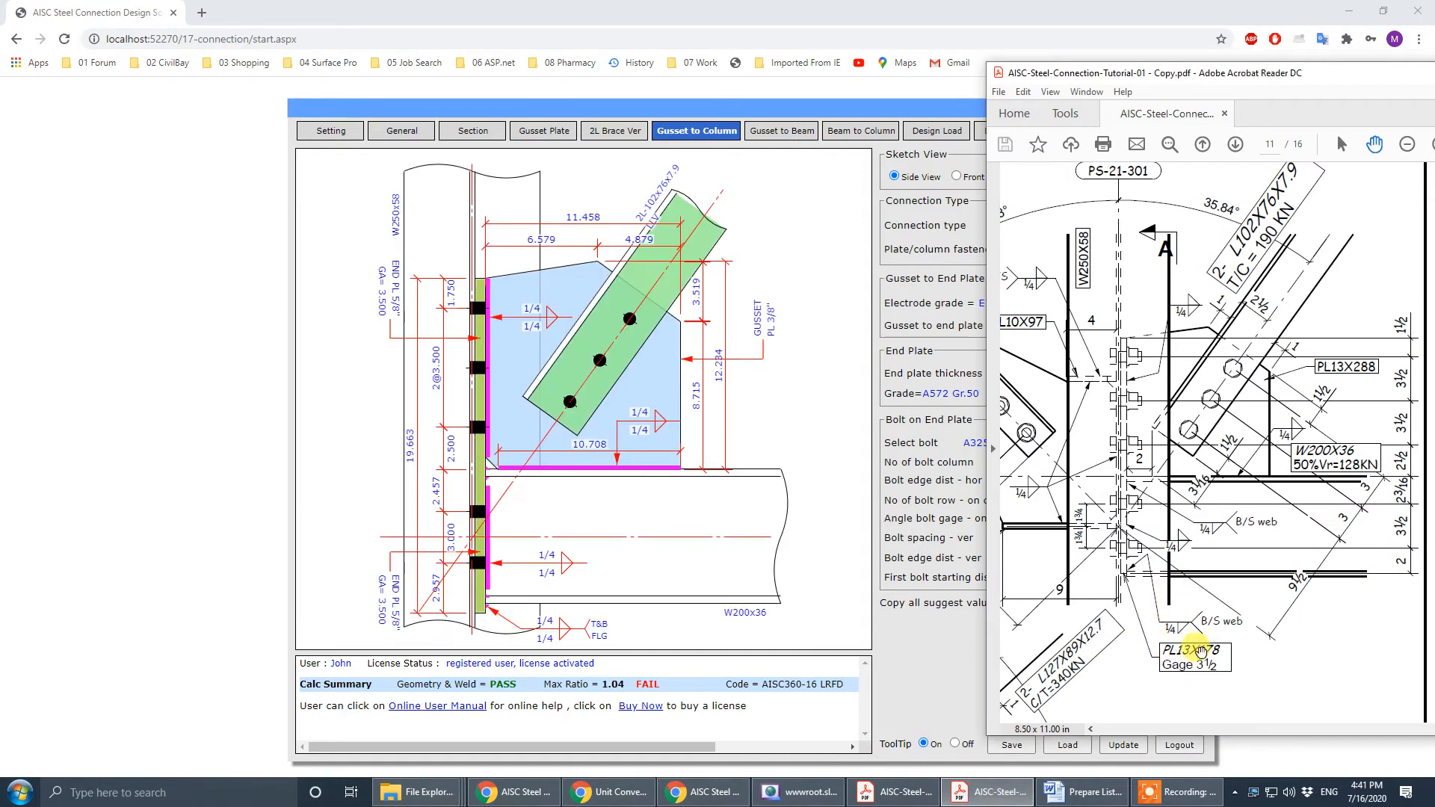
pyautogui.click(904, 647)
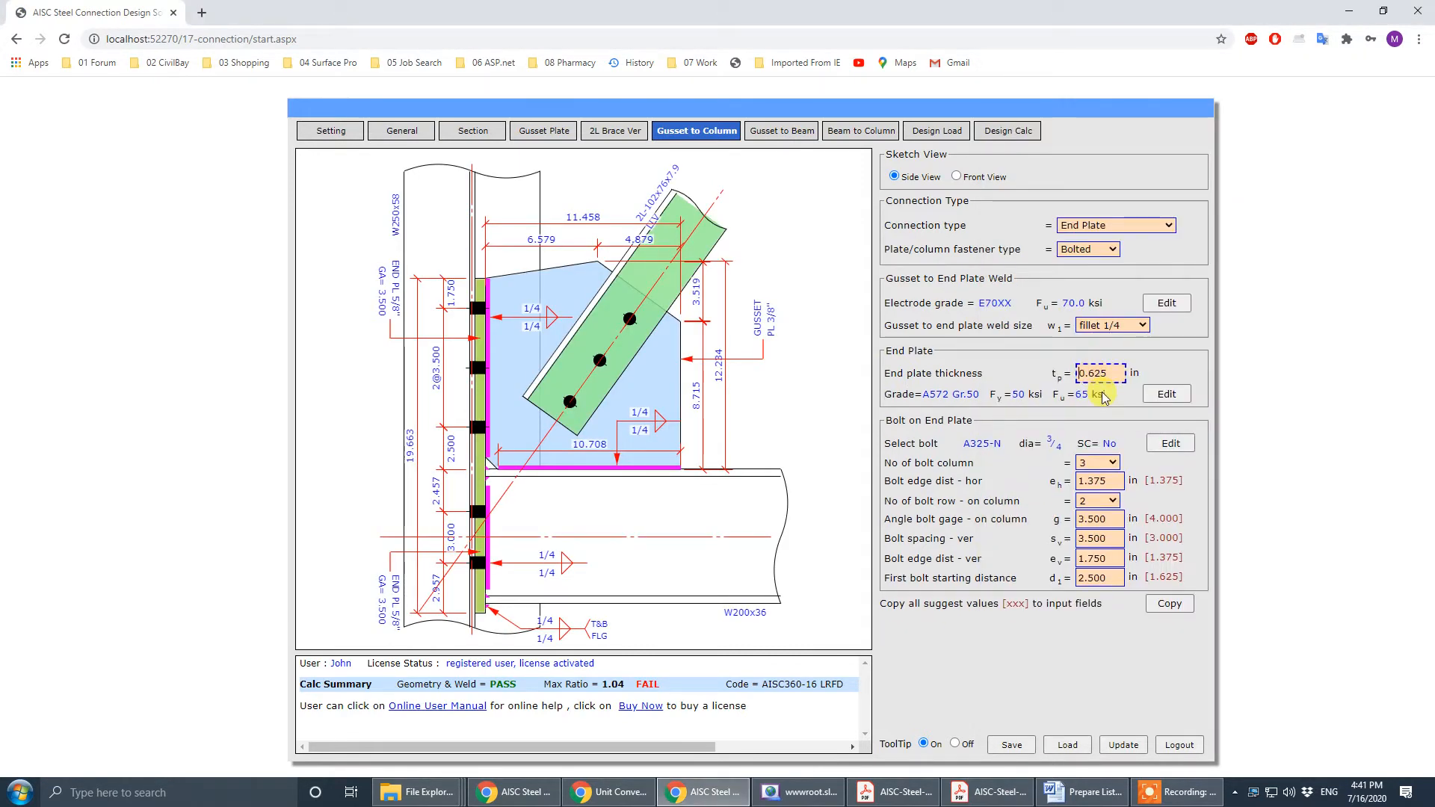
pyautogui.moveTo(1113, 374); pyautogui.dragTo(1034, 386)
pyautogui.write('.5')
pyautogui.click(1032, 382)
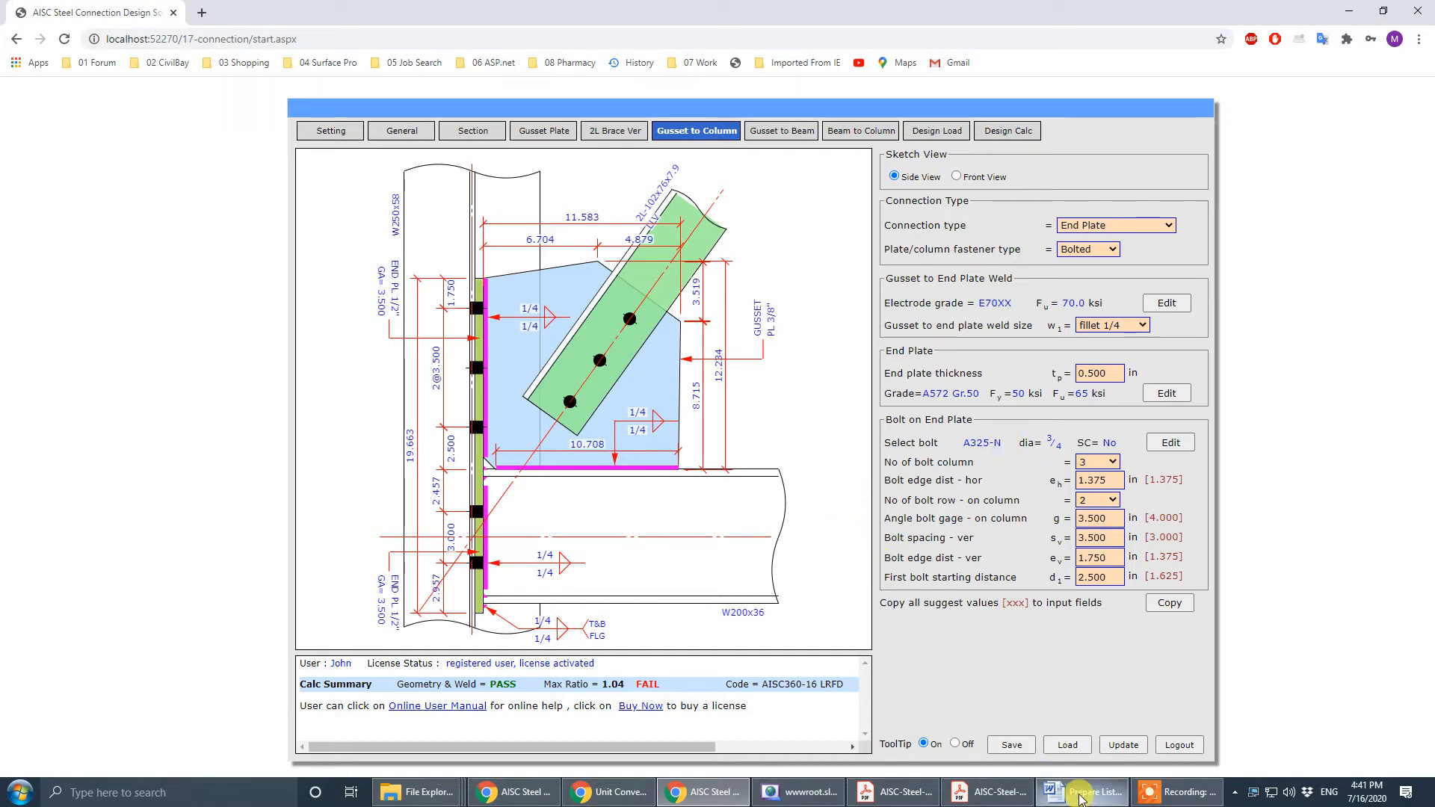
# - Check the gusset plate callout on the drawing and set the gusset plate thickness to 0.500 in
pyautogui.click(991, 792)
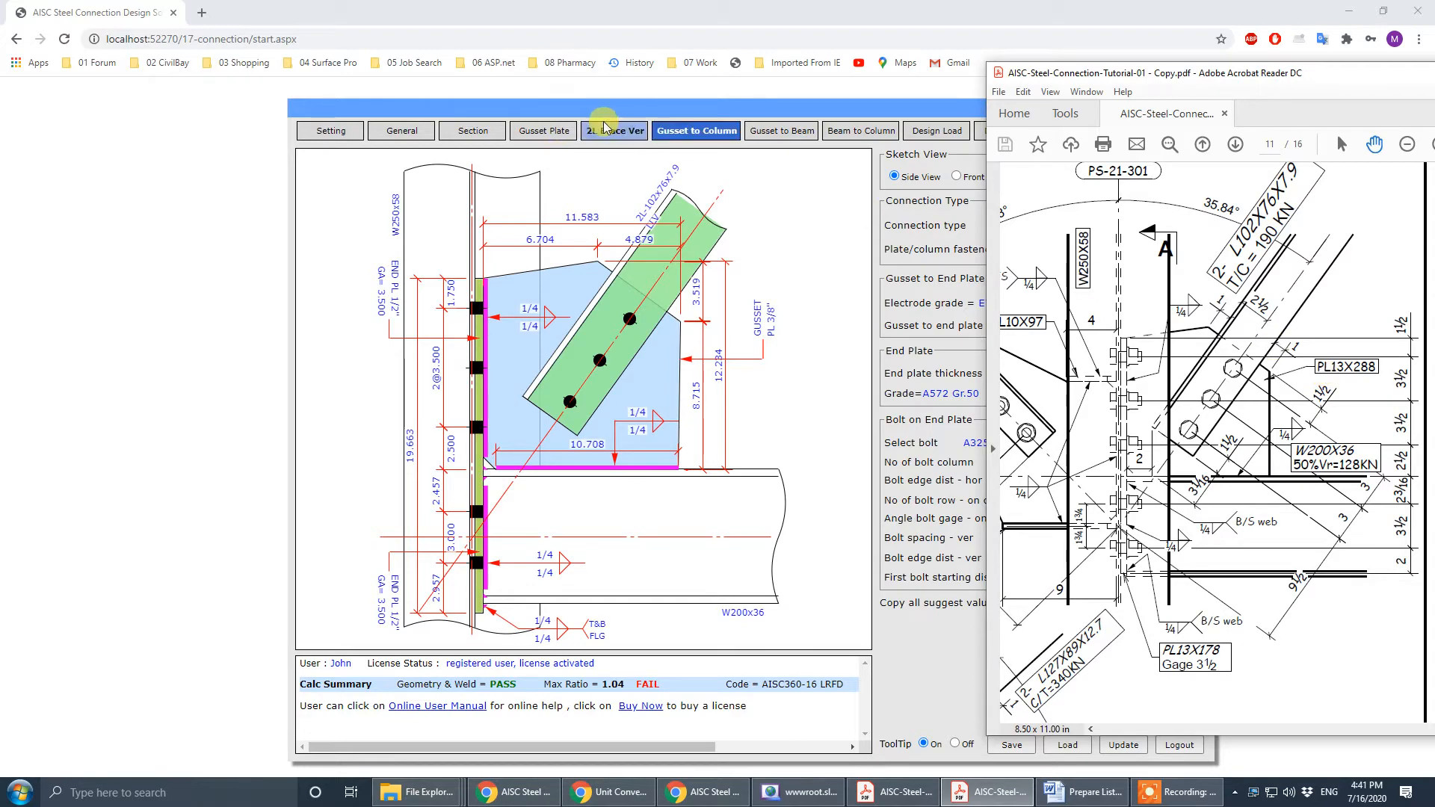
pyautogui.click(540, 131)
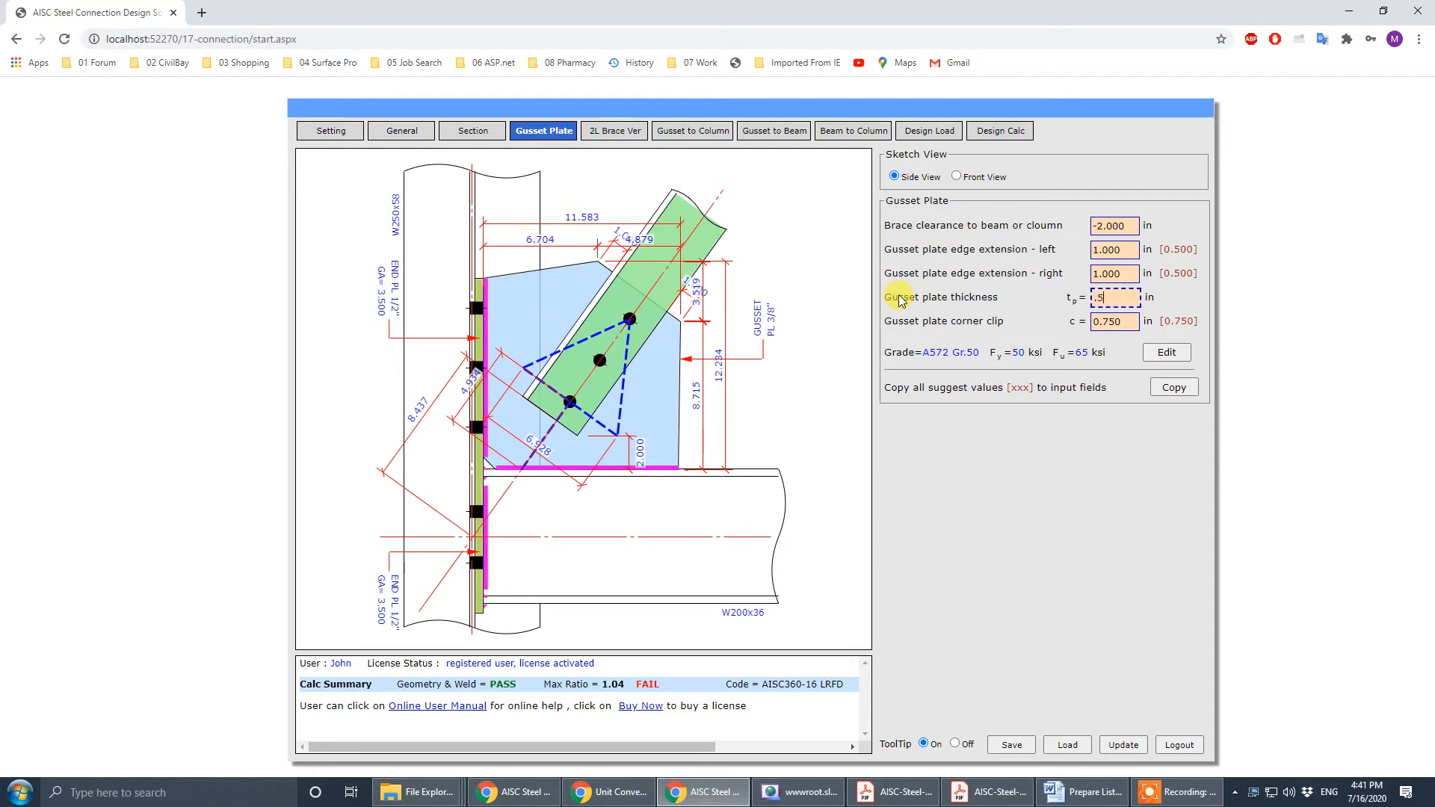
pyautogui.click(925, 317)
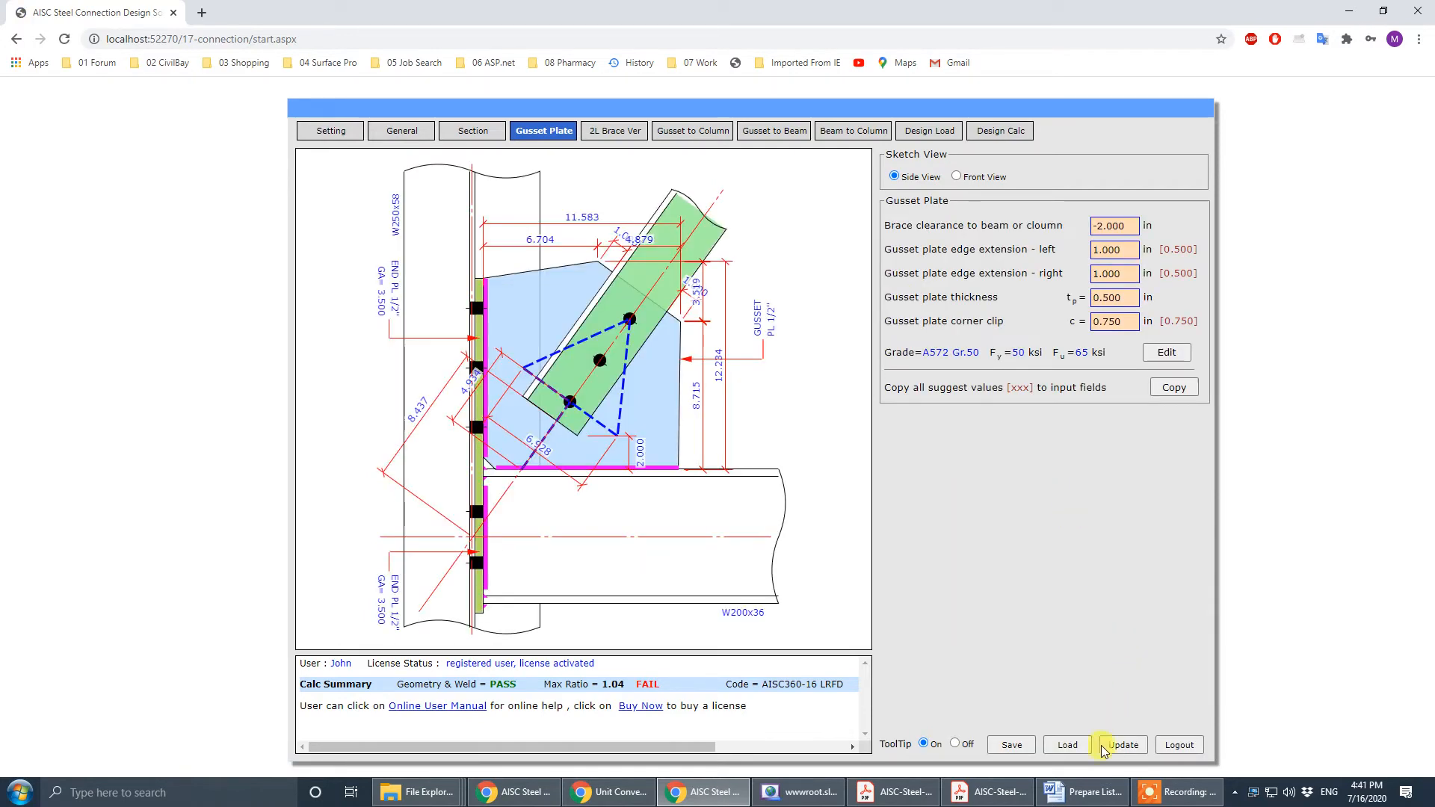
# - Read the brace force on the drawing and convert 190 kN to kips on the Unit Conversion web page
pyautogui.click(947, 794)
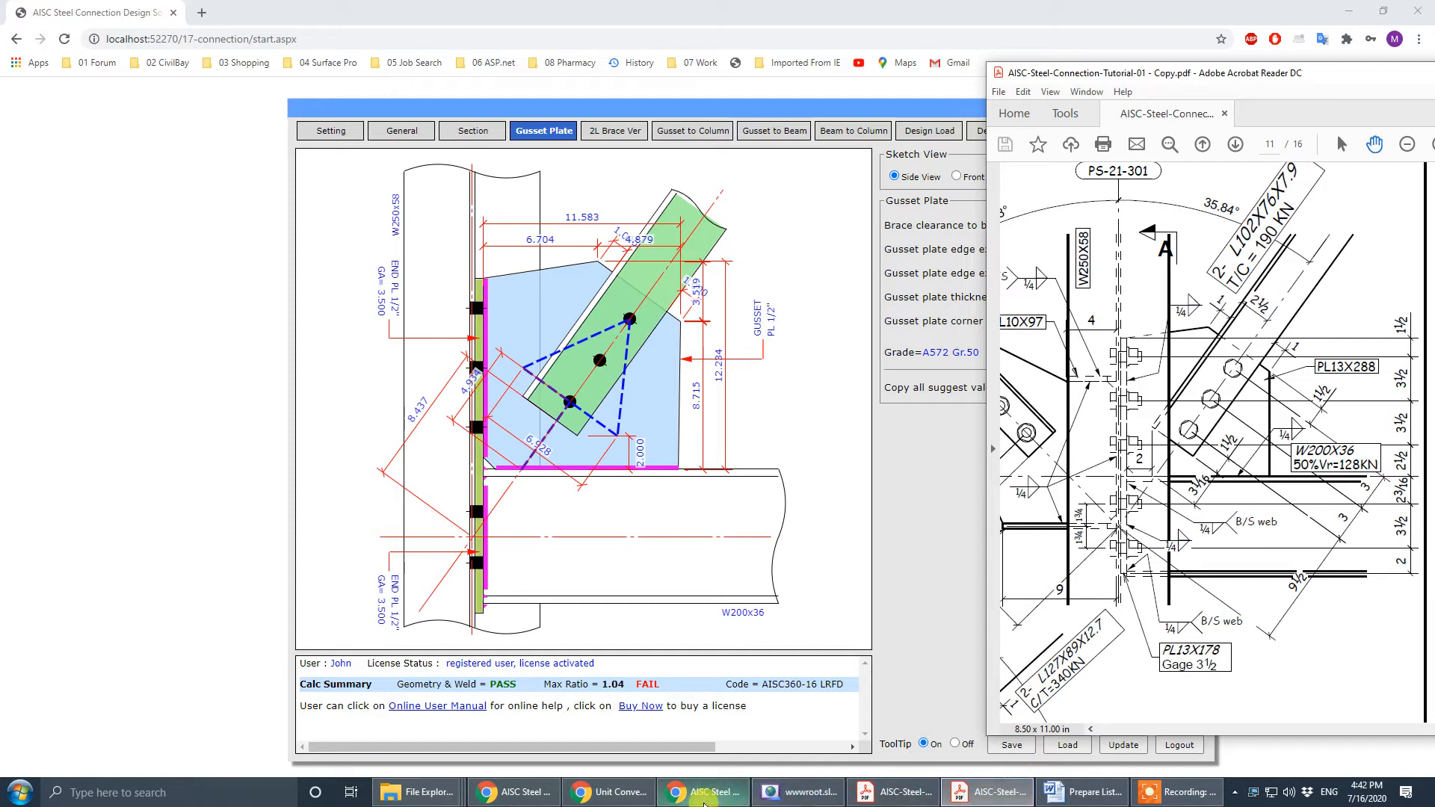
pyautogui.click(609, 792)
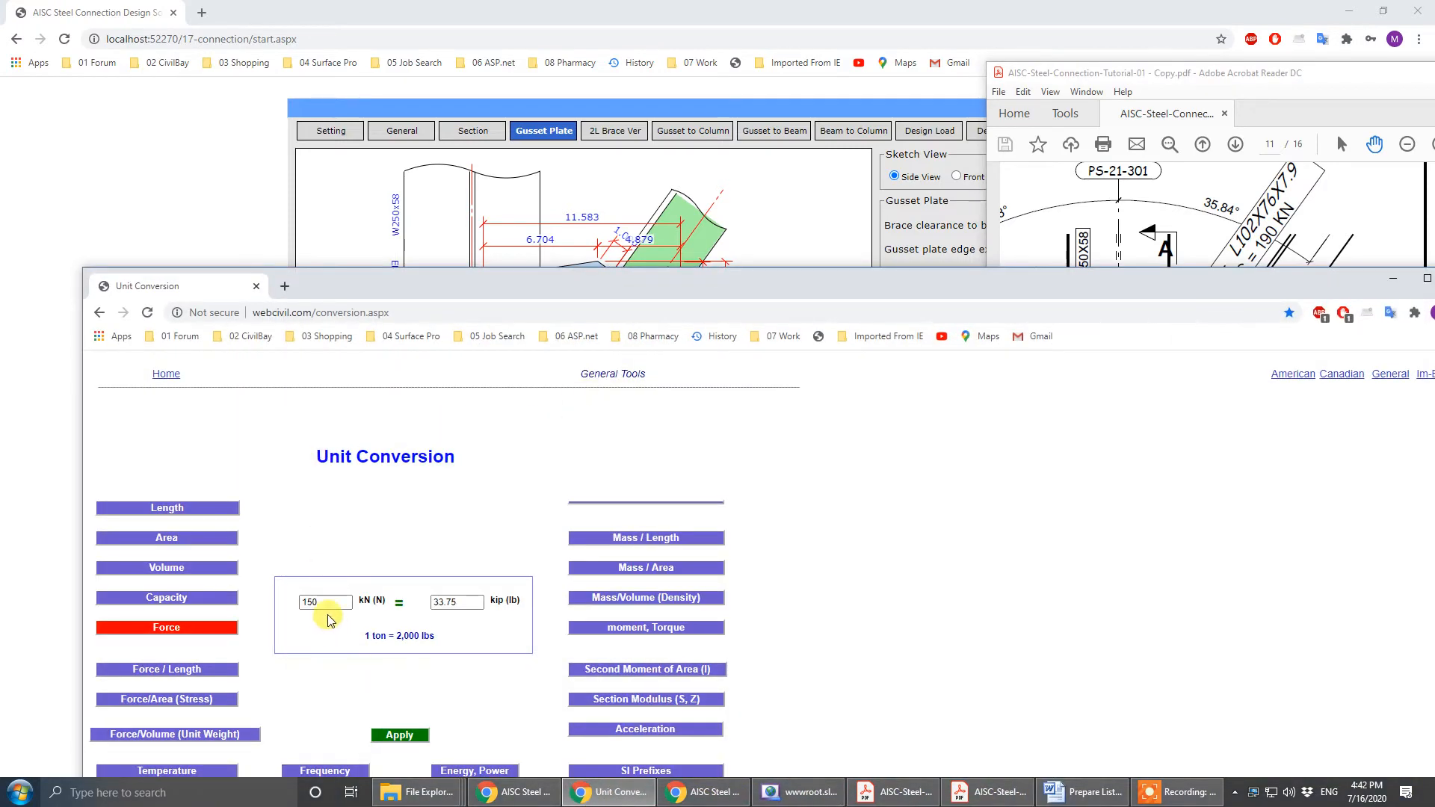
pyautogui.doubleClick(321, 601)
pyautogui.write('190')
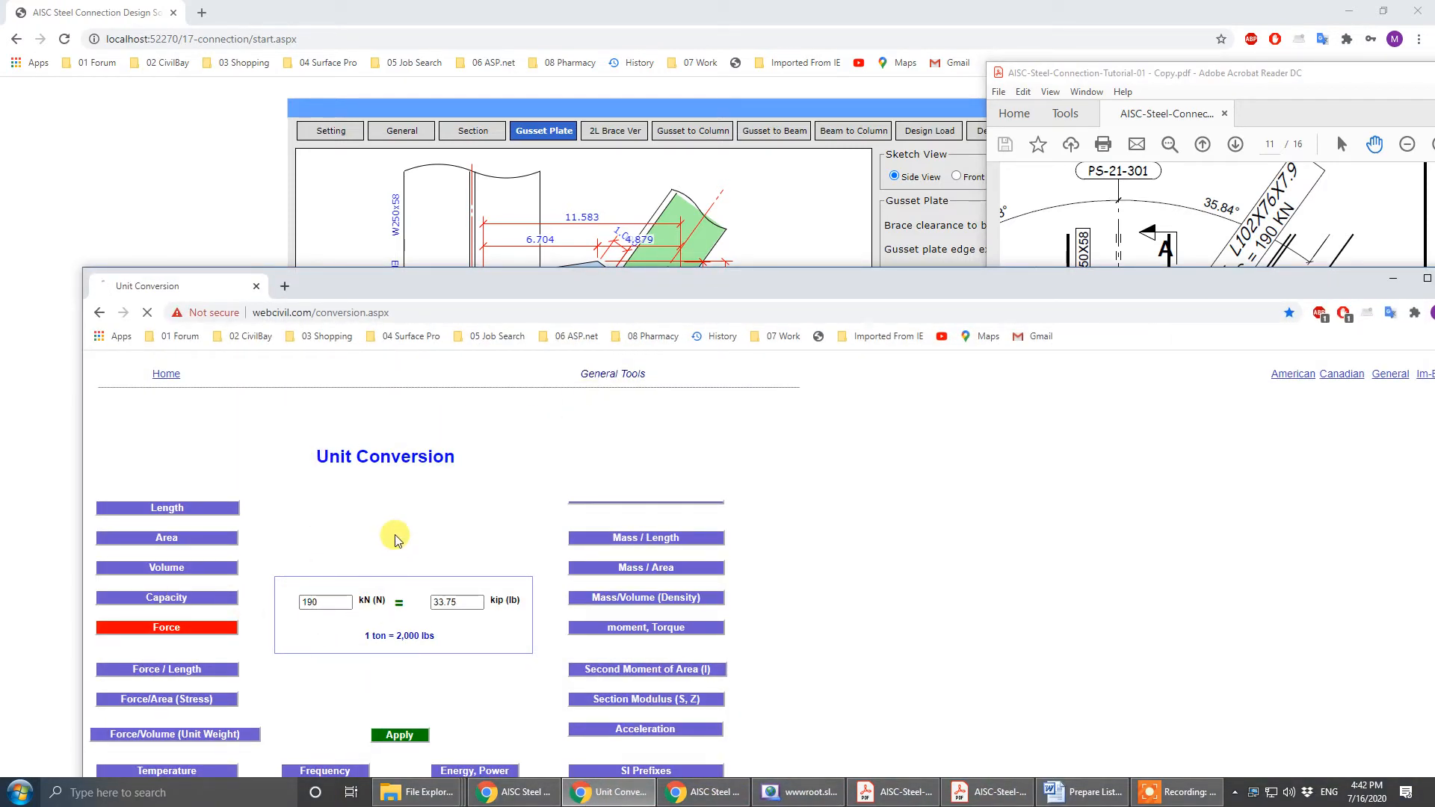
pyautogui.click(447, 601)
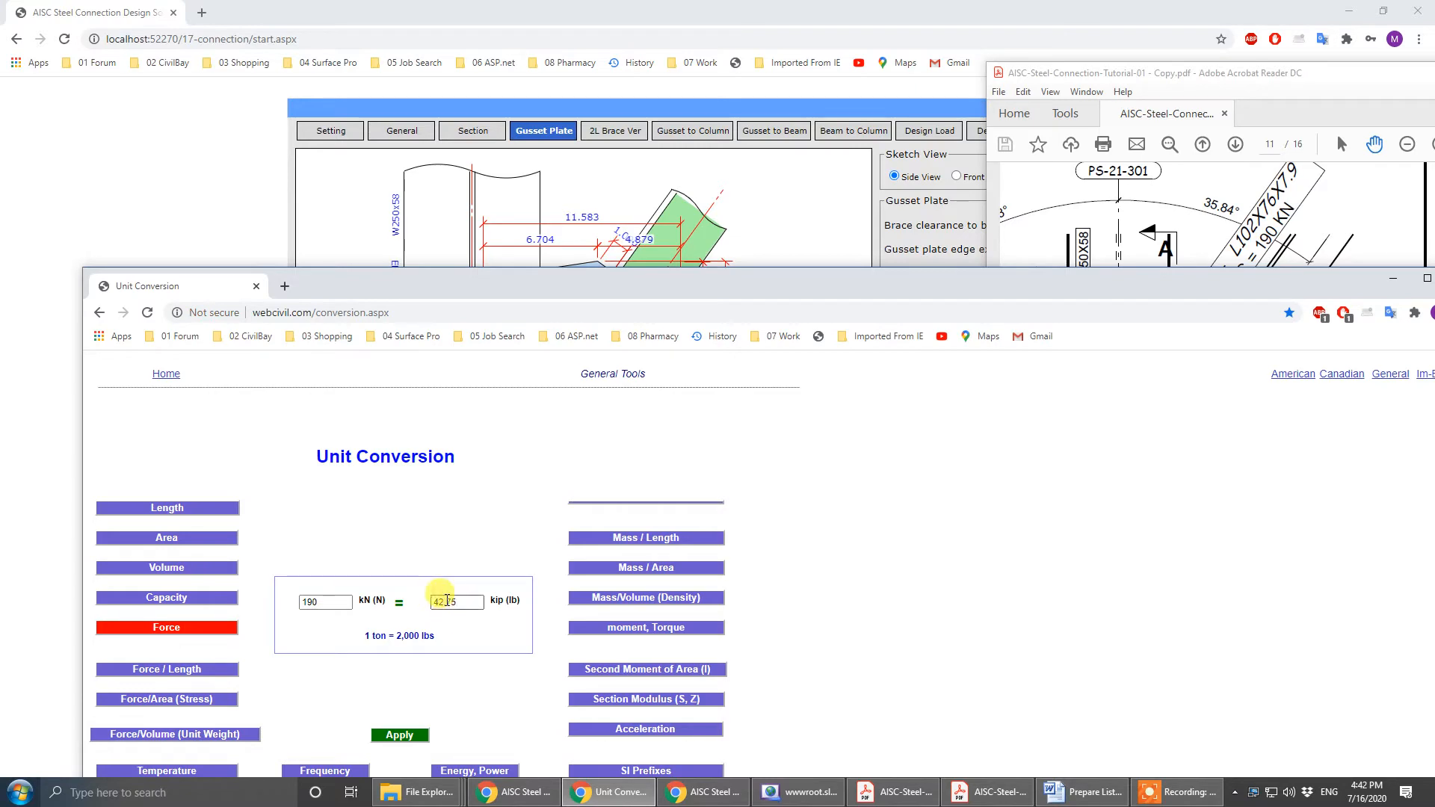
pyautogui.click(1396, 283)
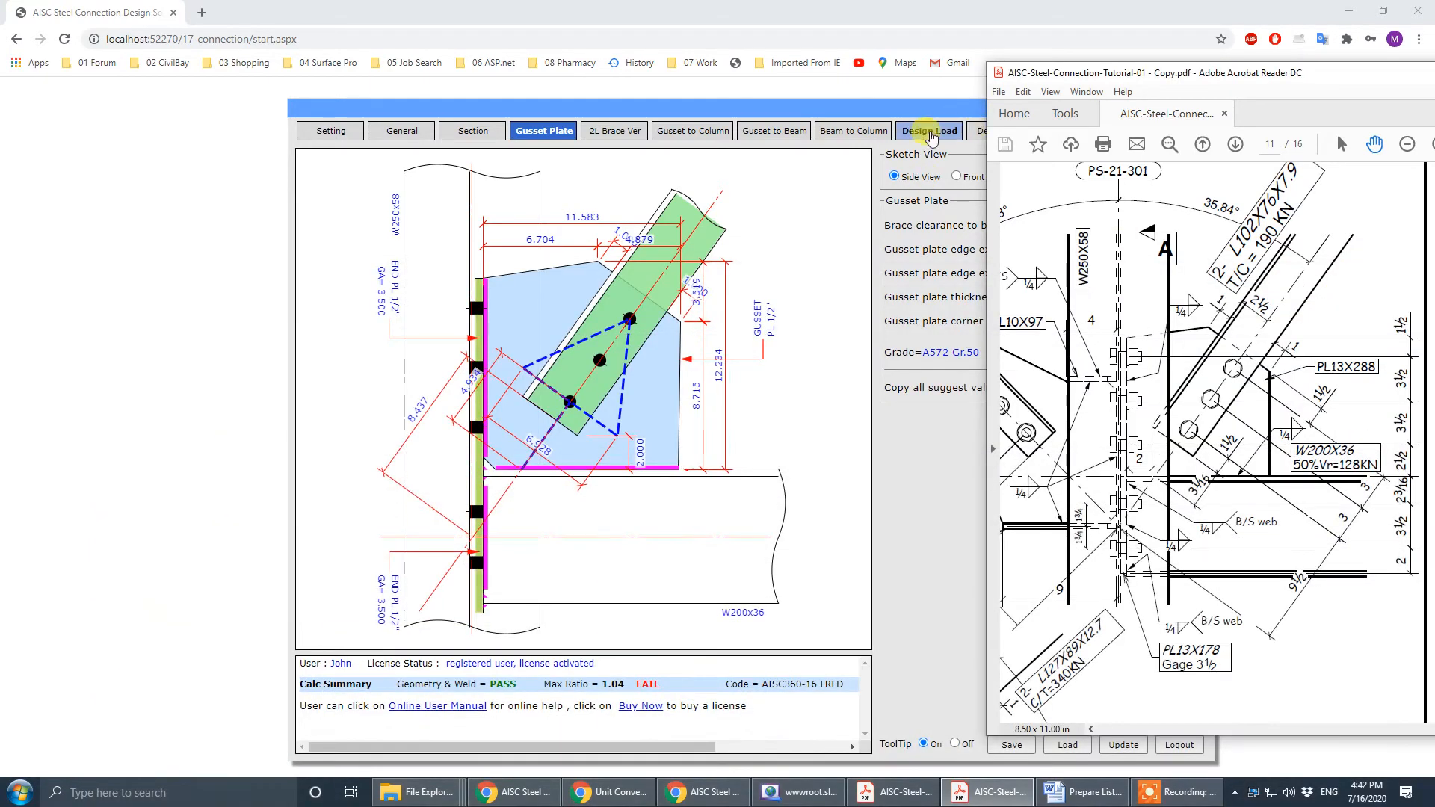
# - Set the design brace axial force to -42.8 kips in load case 1 and 42.8 kips in load case 2
pyautogui.click(895, 110)
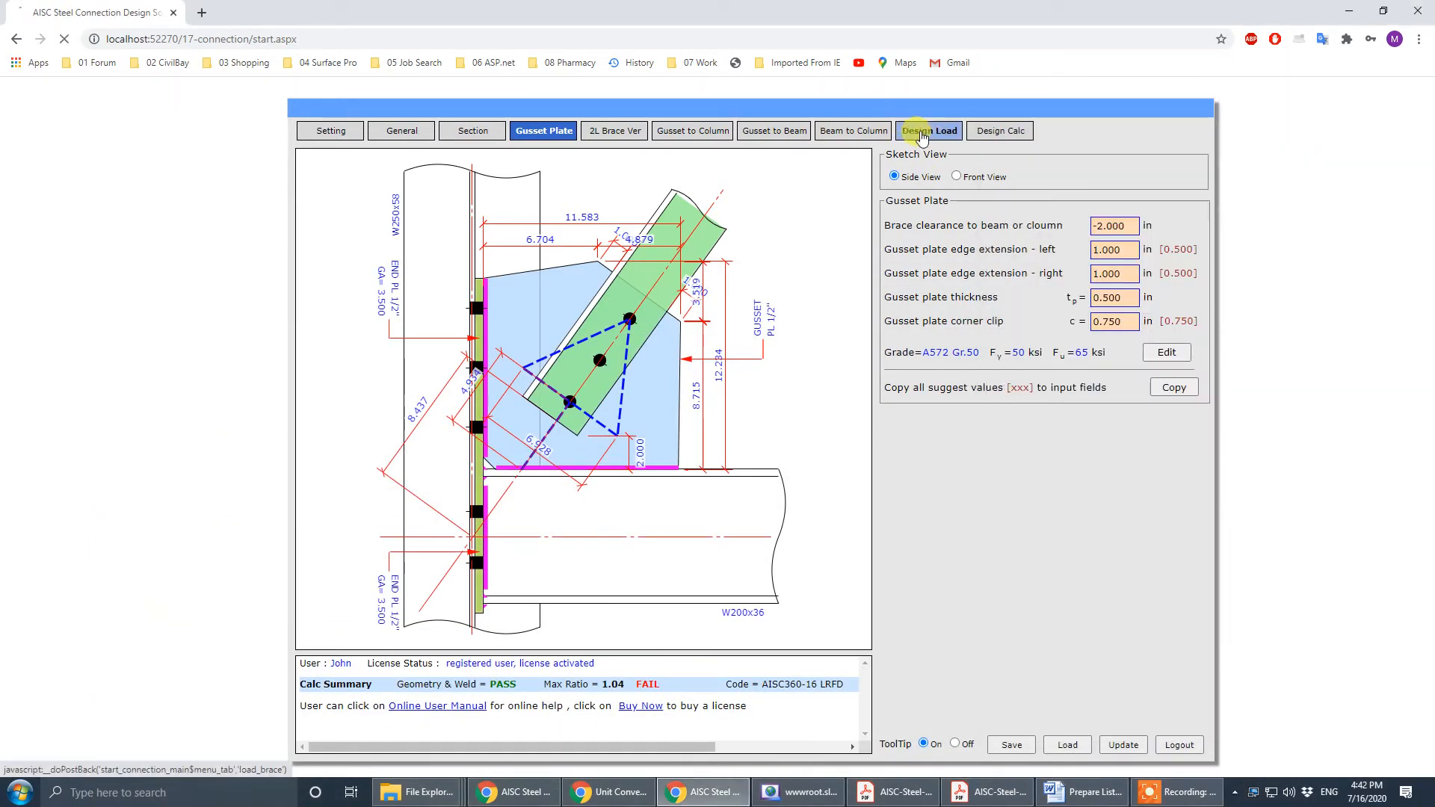
pyautogui.click(930, 130)
pyautogui.click(1137, 306)
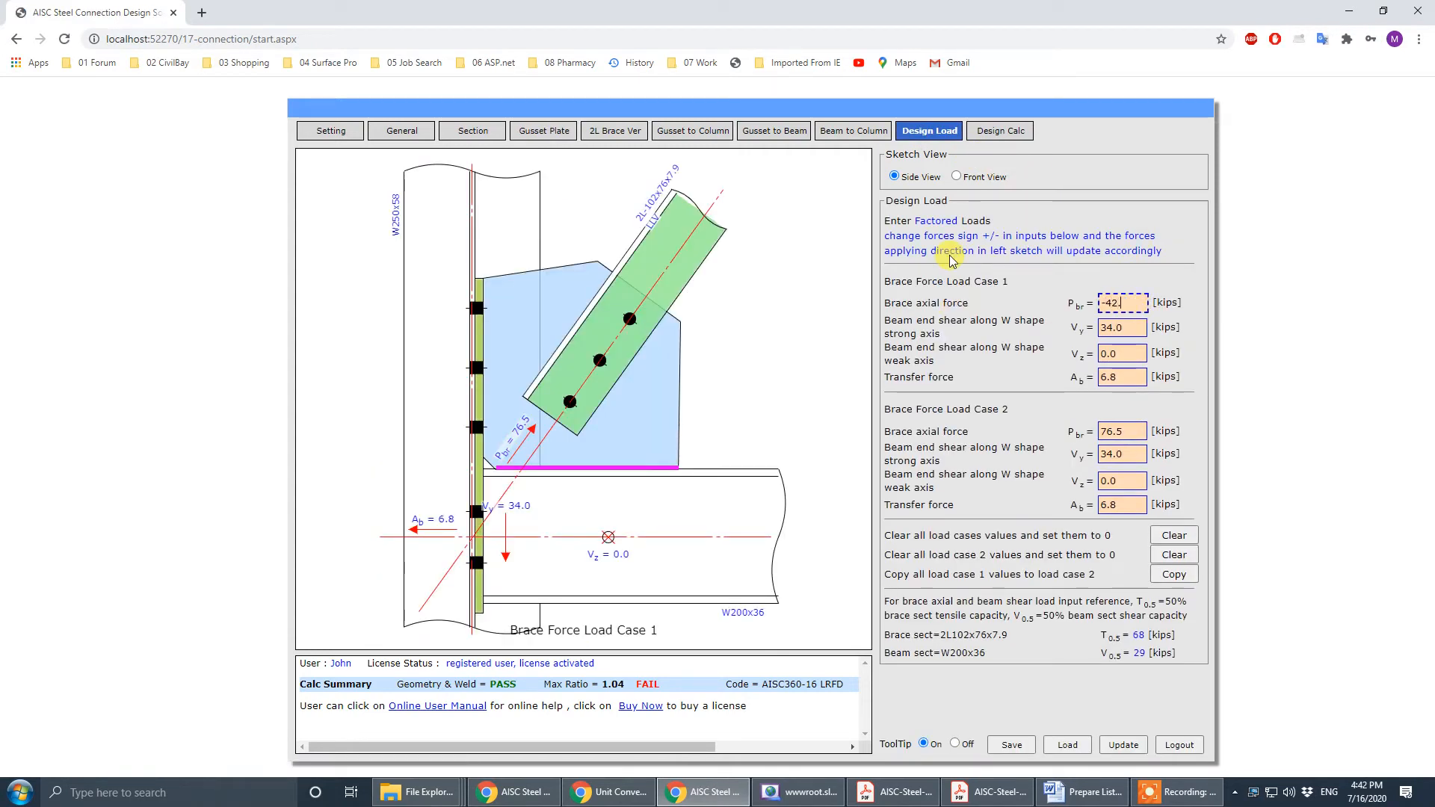
pyautogui.click(1140, 432)
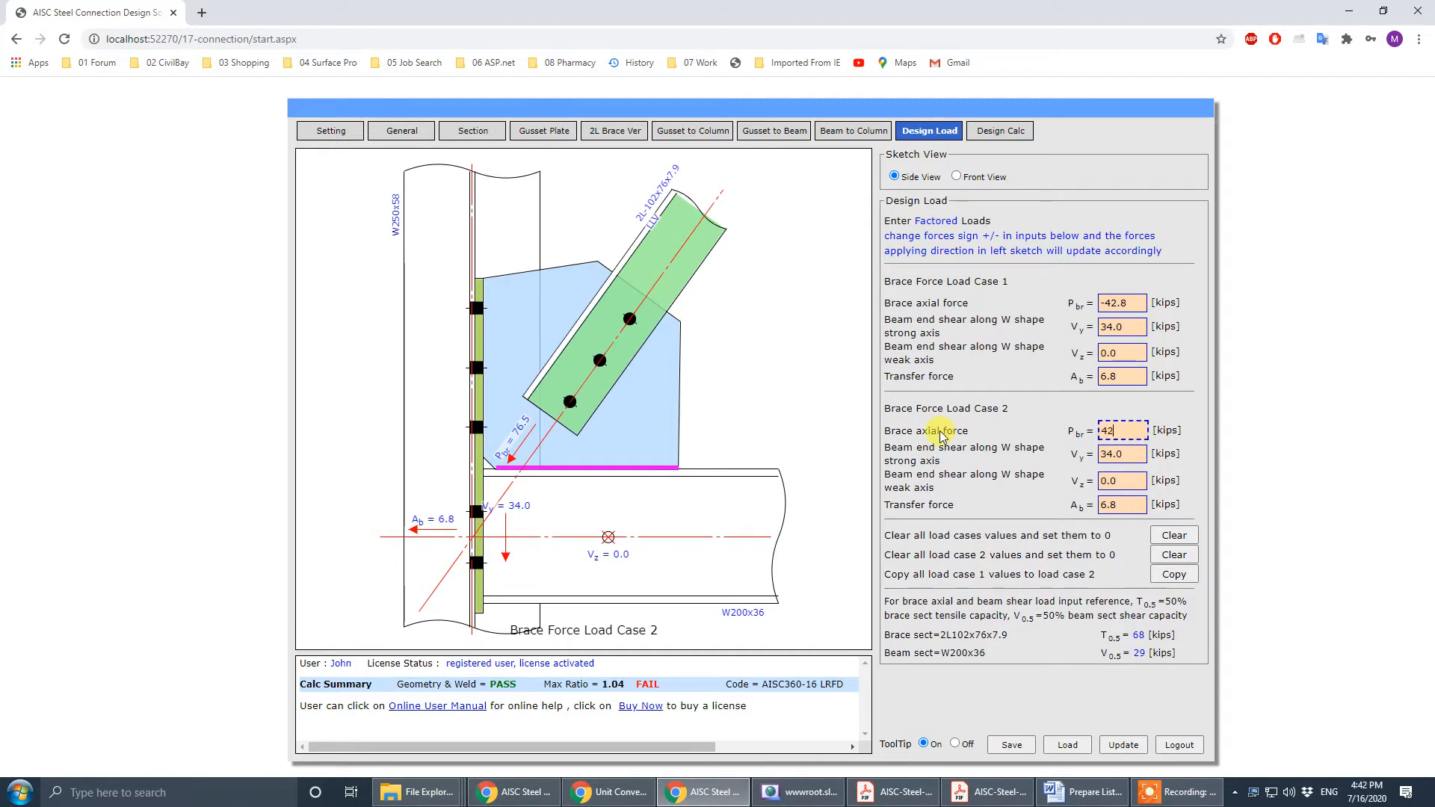
# - Read the W200X36 beam shear on the drawing and convert 128 kN to kips on the Unit Conversion web page
pyautogui.click(988, 792)
pyautogui.moveTo(1140, 263); pyautogui.dragTo(1142, 329)
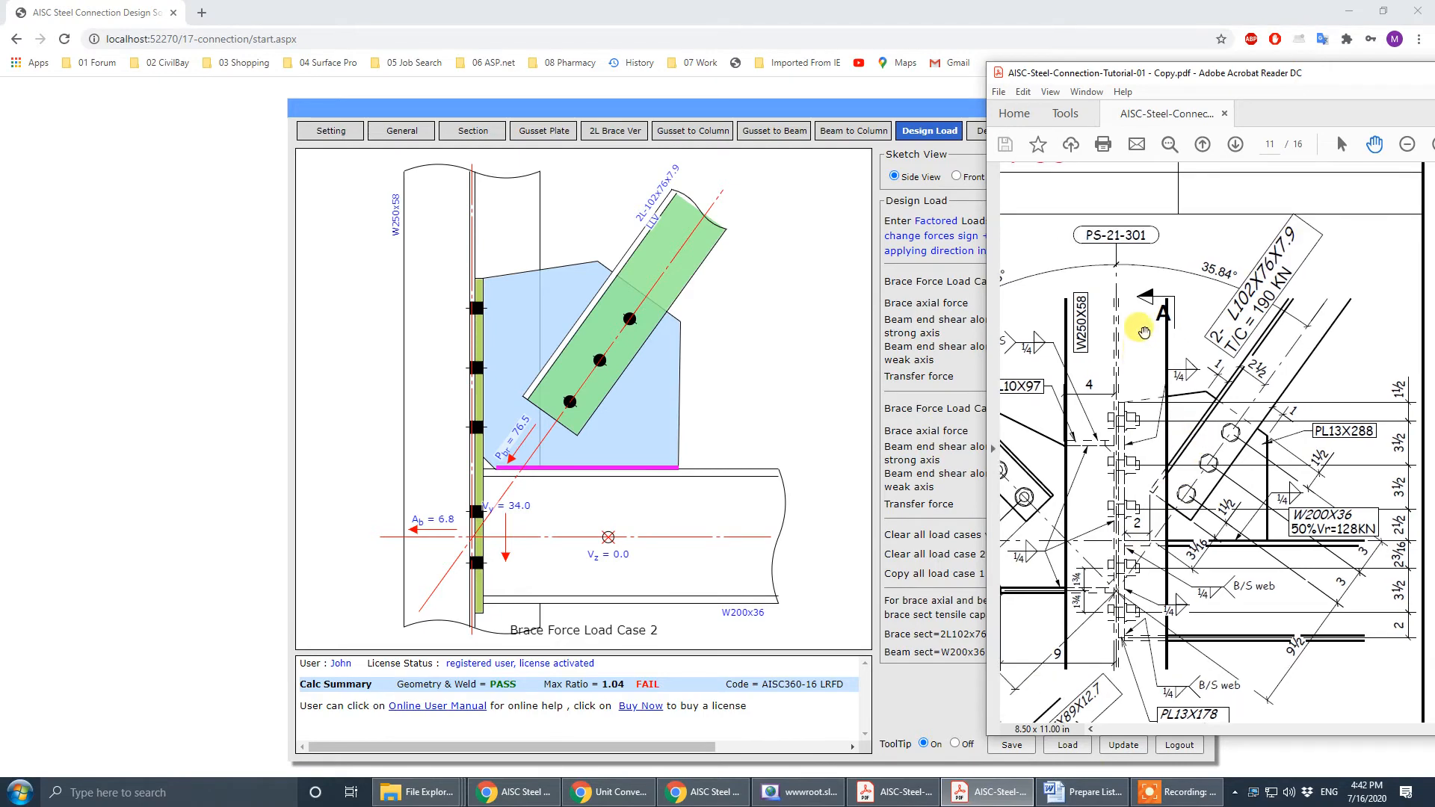
pyautogui.moveTo(1287, 601); pyautogui.dragTo(1186, 545)
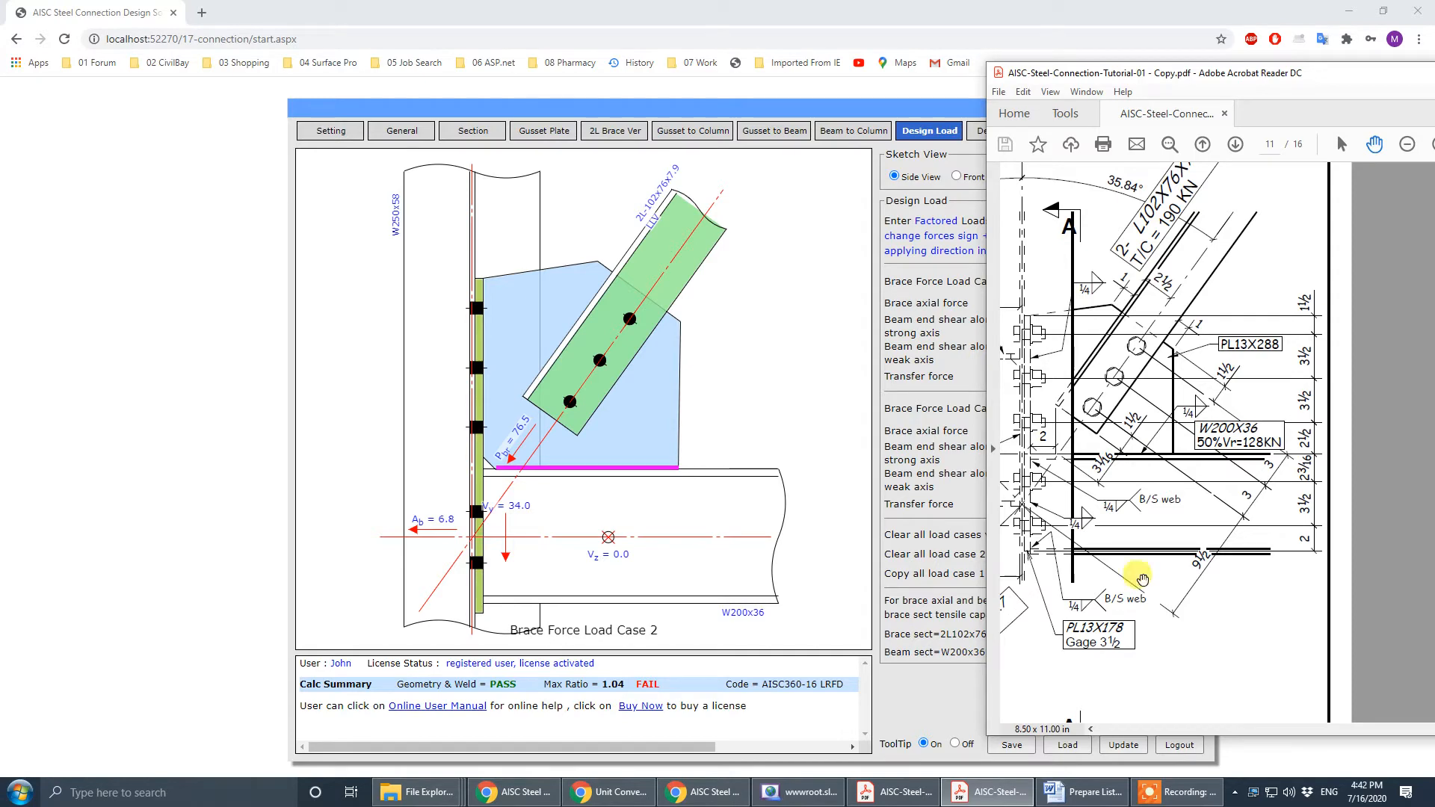
pyautogui.click(630, 796)
pyautogui.doubleClick(323, 602)
pyautogui.write('1')
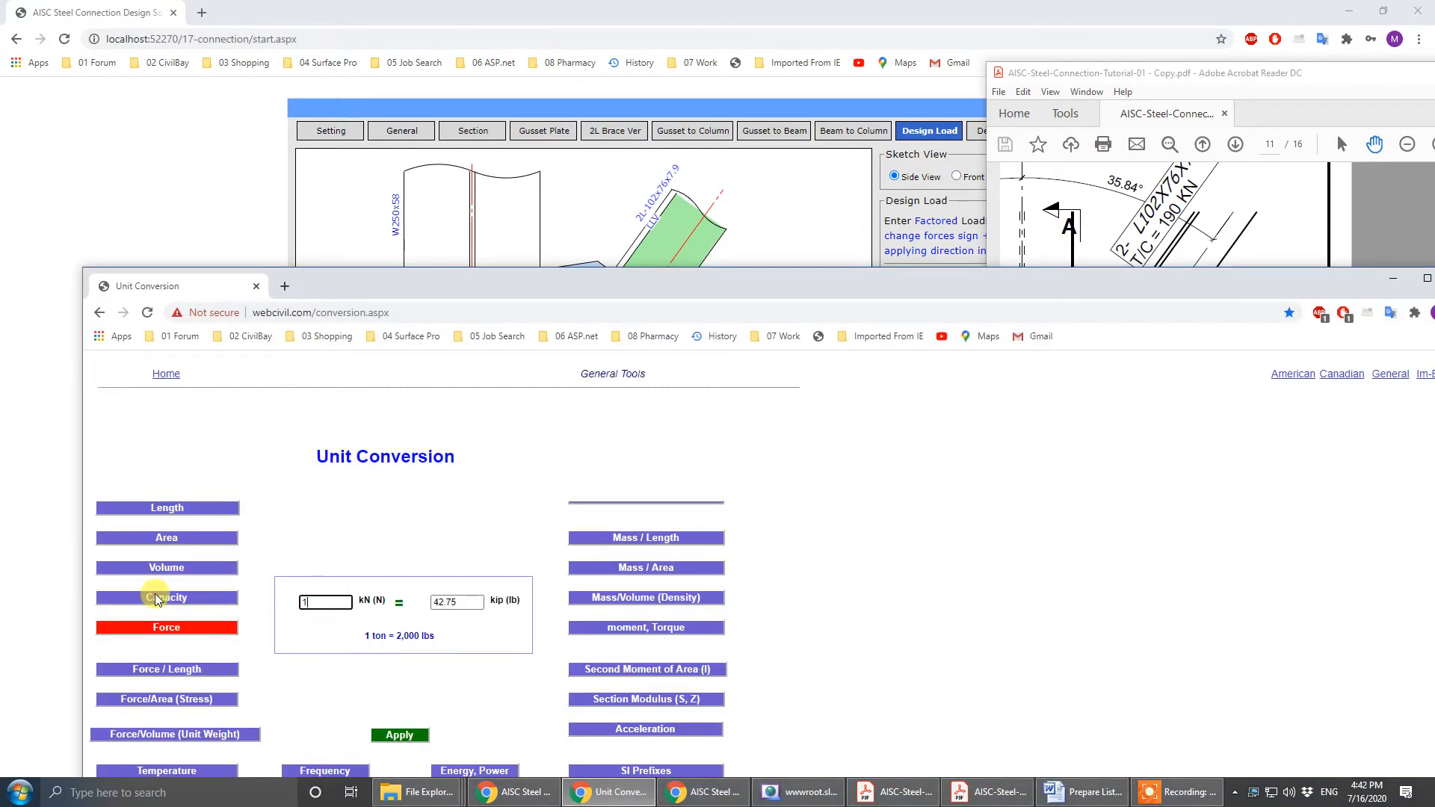
pyautogui.write('28')
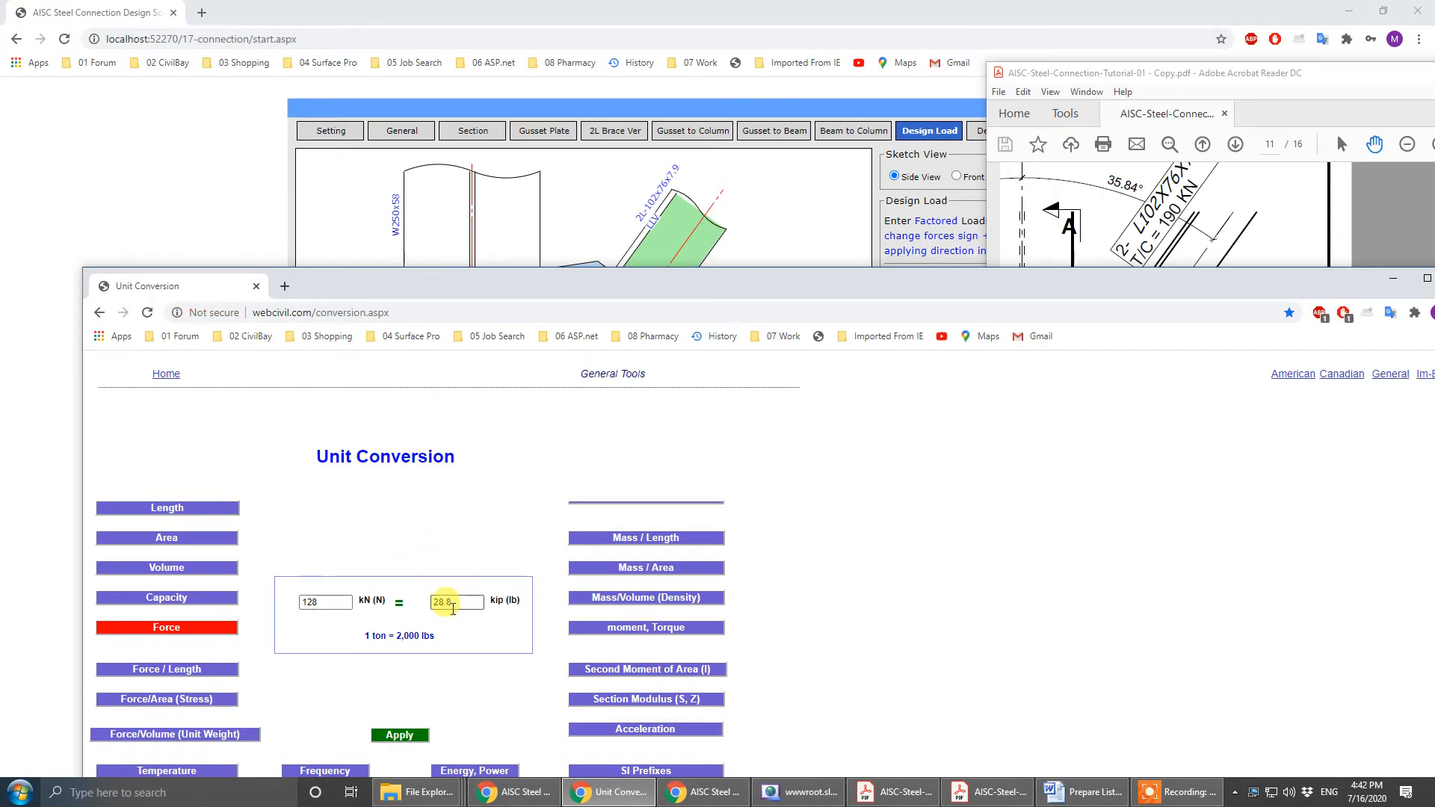
pyautogui.click(1392, 278)
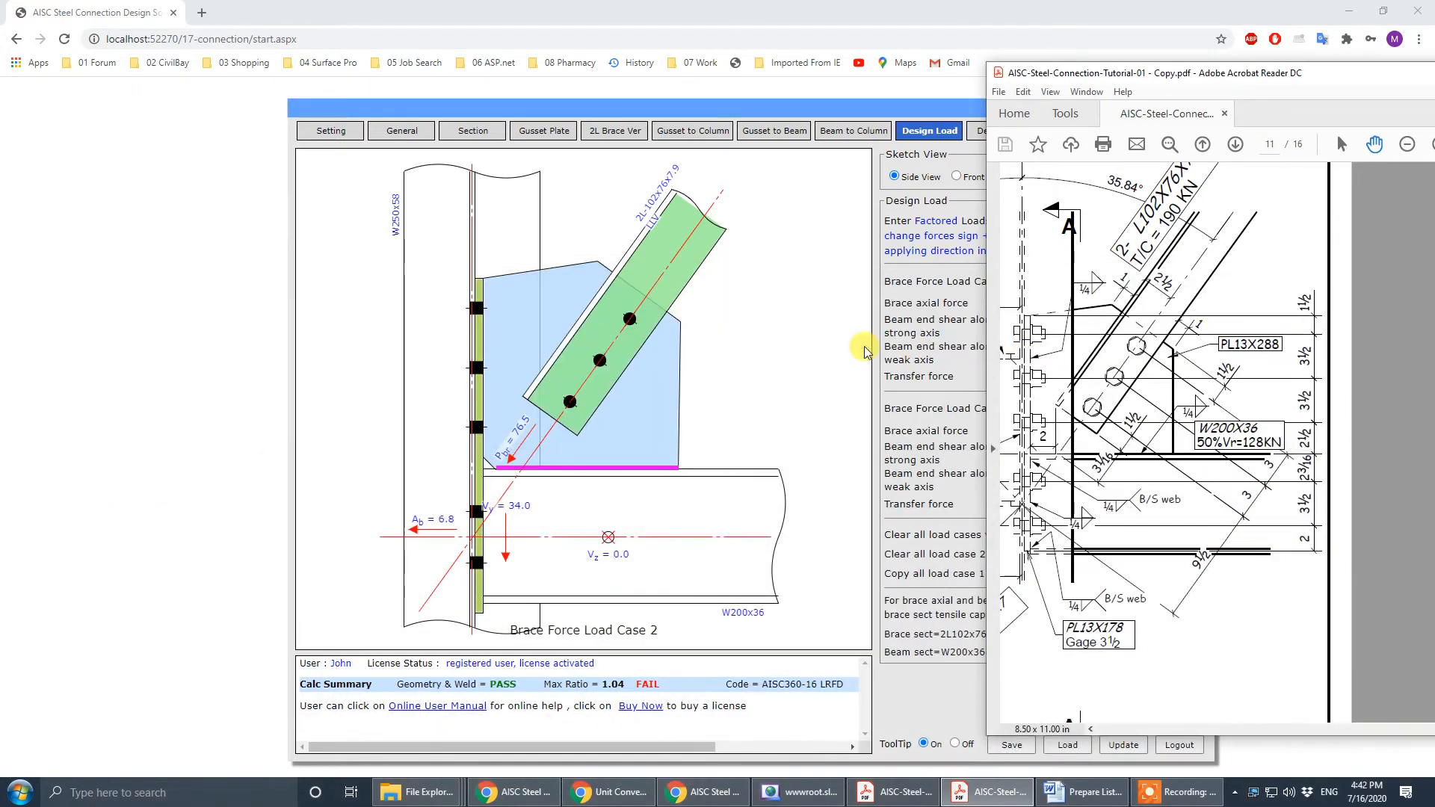
# - Set the strong-axis beam end shear to 28.8 kips in both load cases and update the connection calculation
pyautogui.click(722, 105)
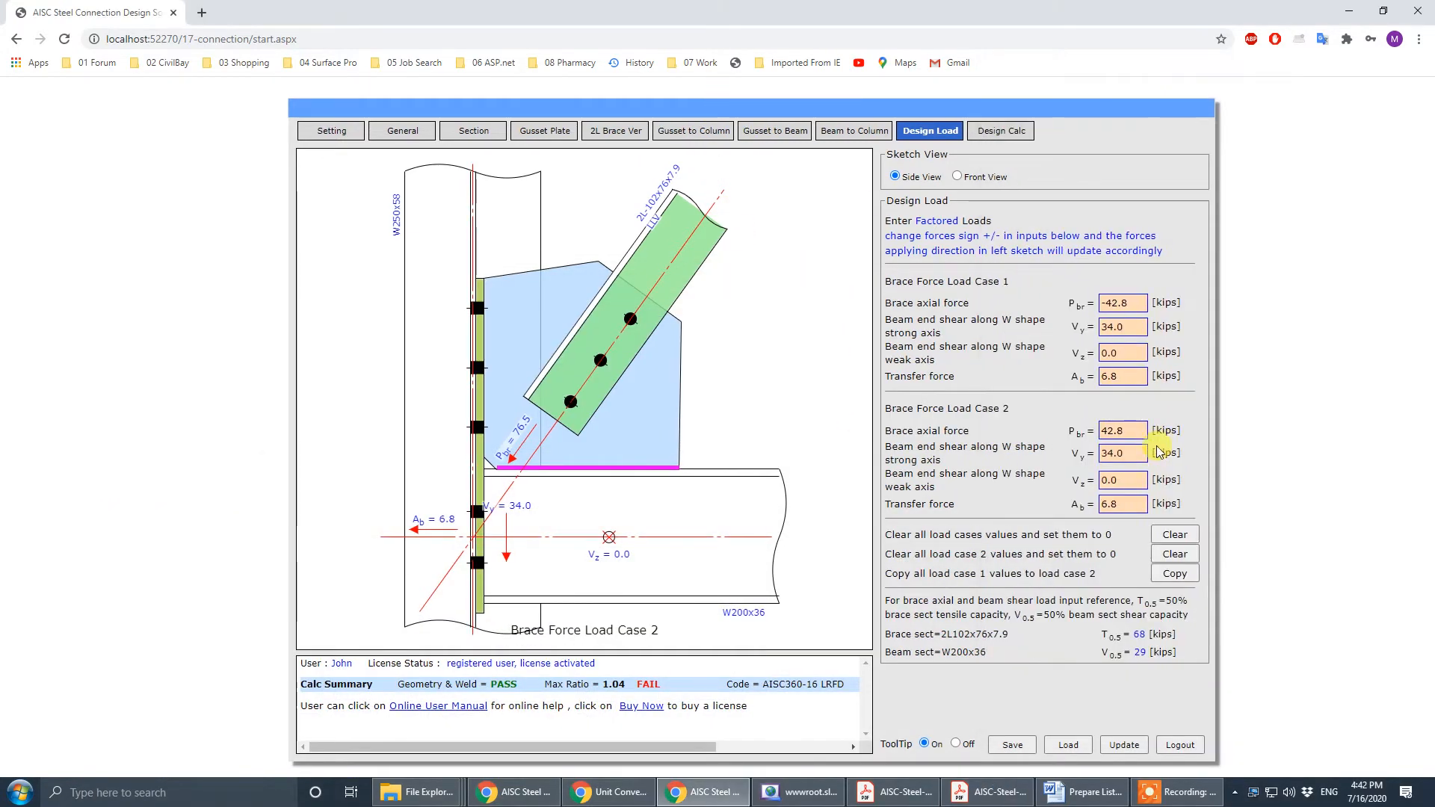
pyautogui.click(1133, 383)
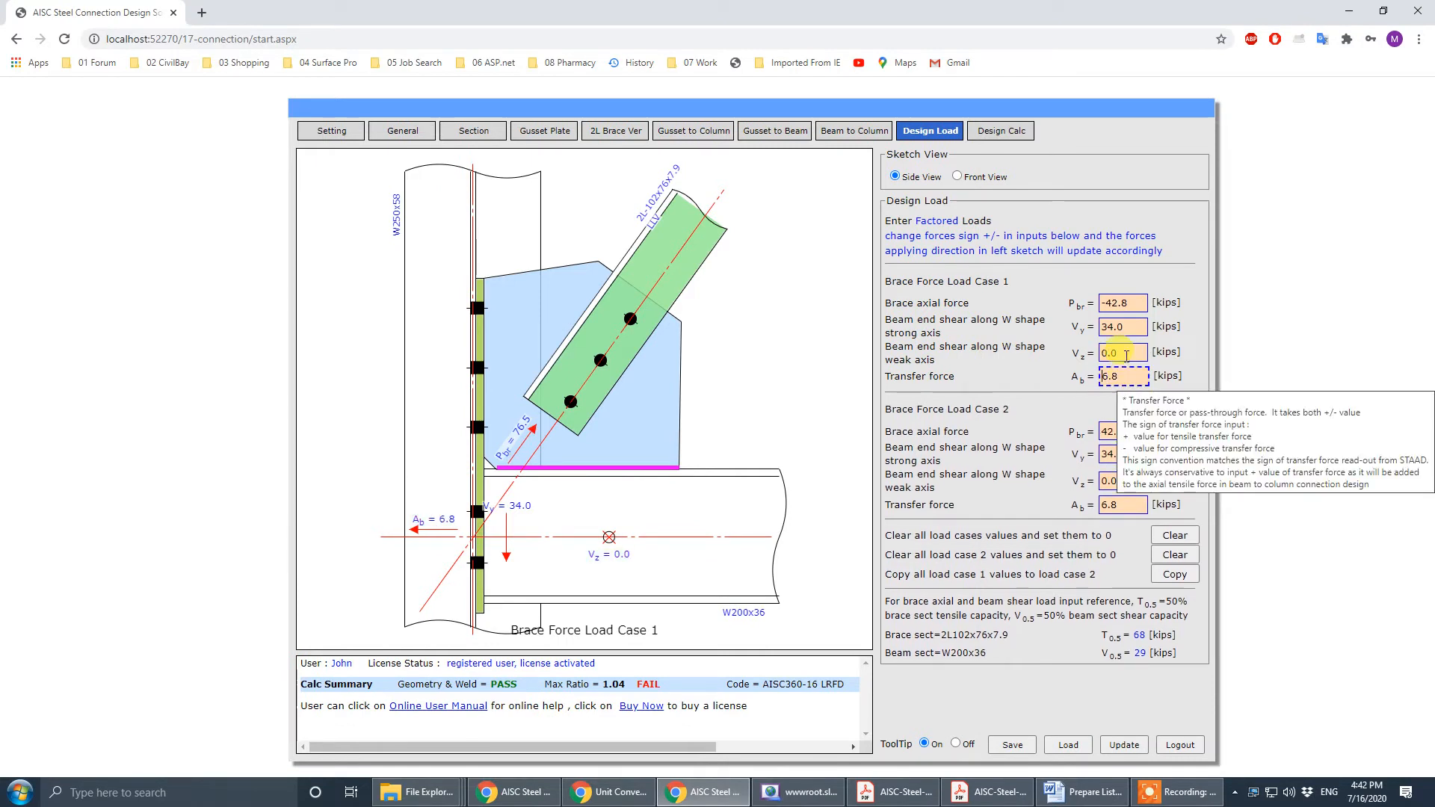
pyautogui.click(1134, 327)
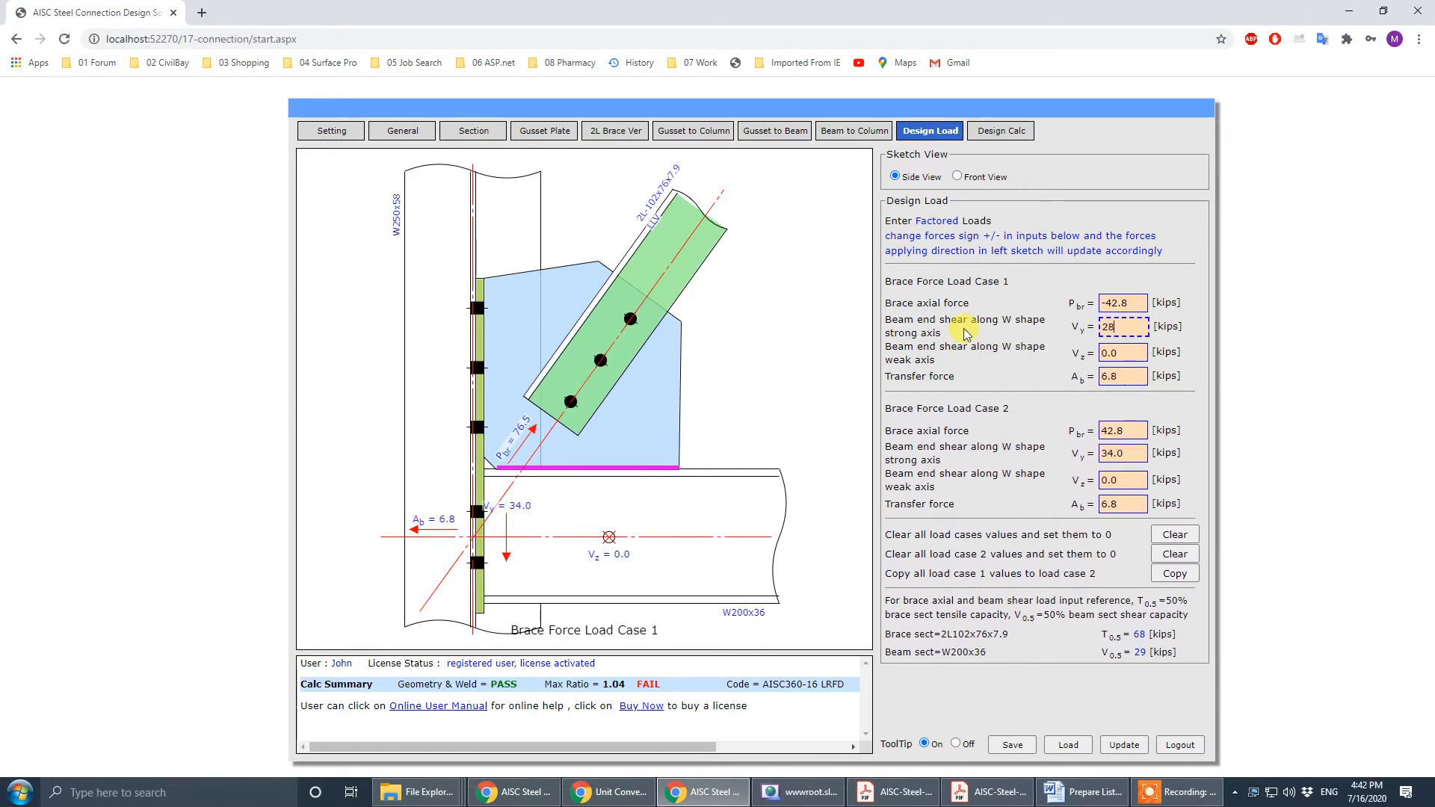
pyautogui.click(1114, 453)
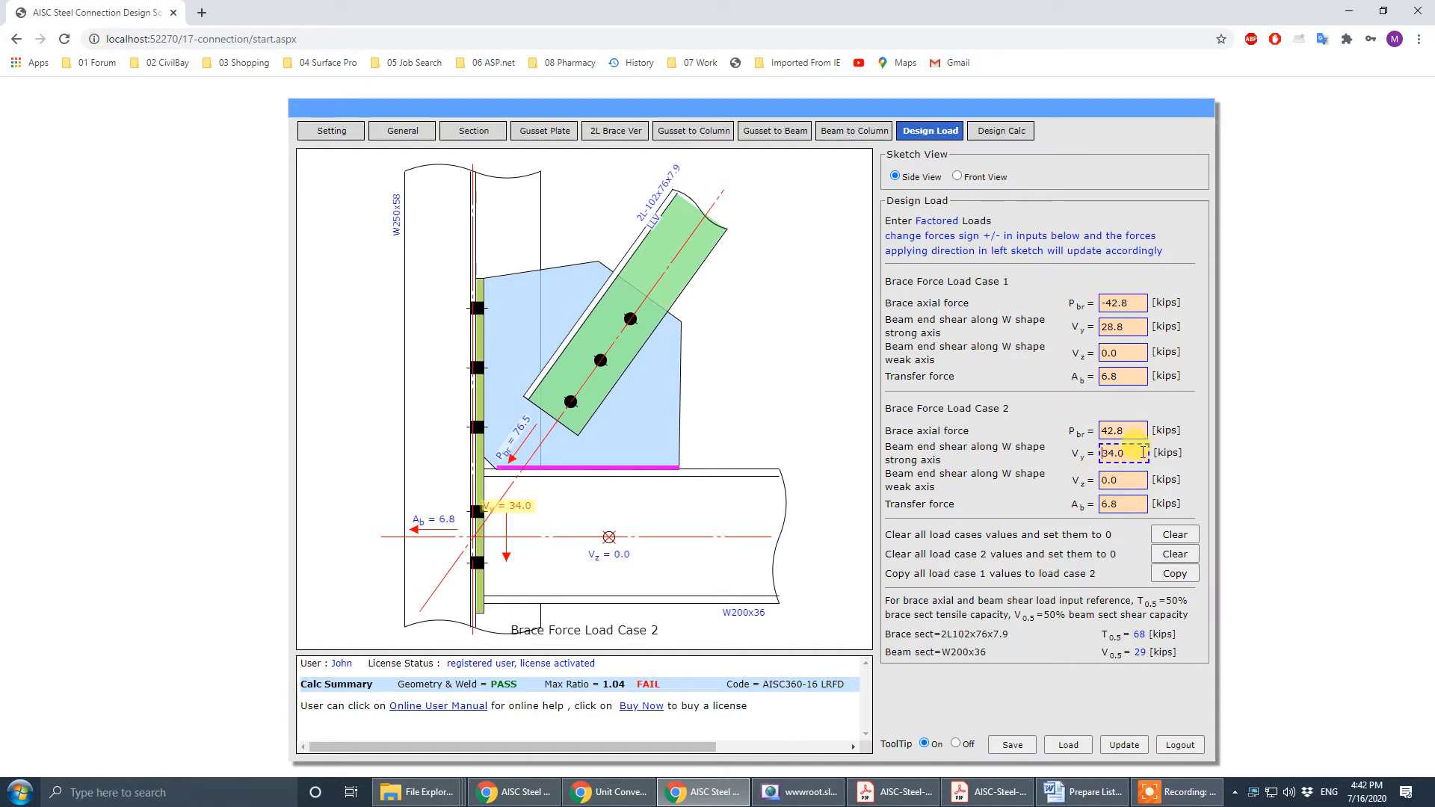
pyautogui.press('BackSpace')
pyautogui.press('BackSpace')
pyautogui.press('BackSpace')
pyautogui.press('BackSpace')
pyautogui.write('28.8')
pyautogui.click(998, 457)
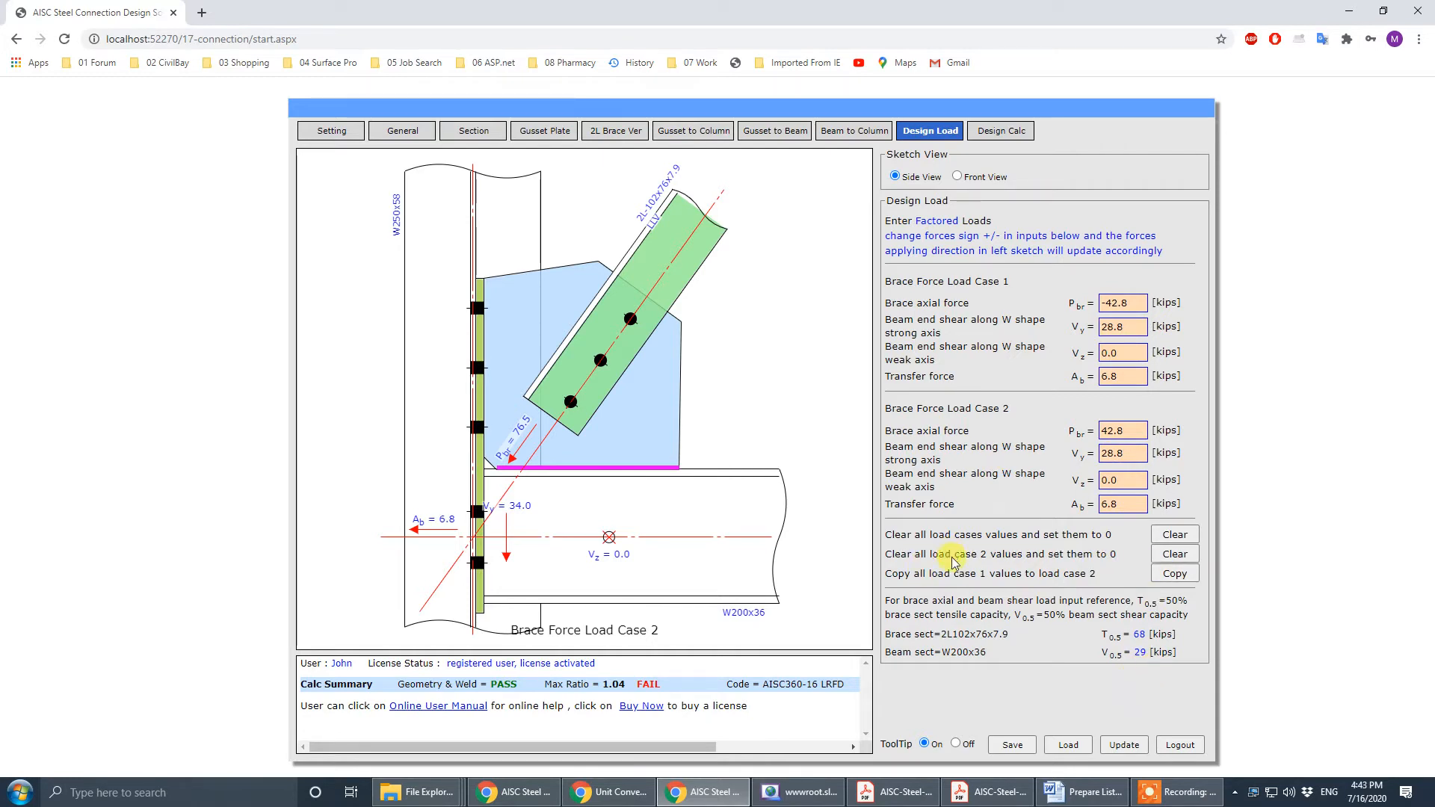
pyautogui.click(1127, 746)
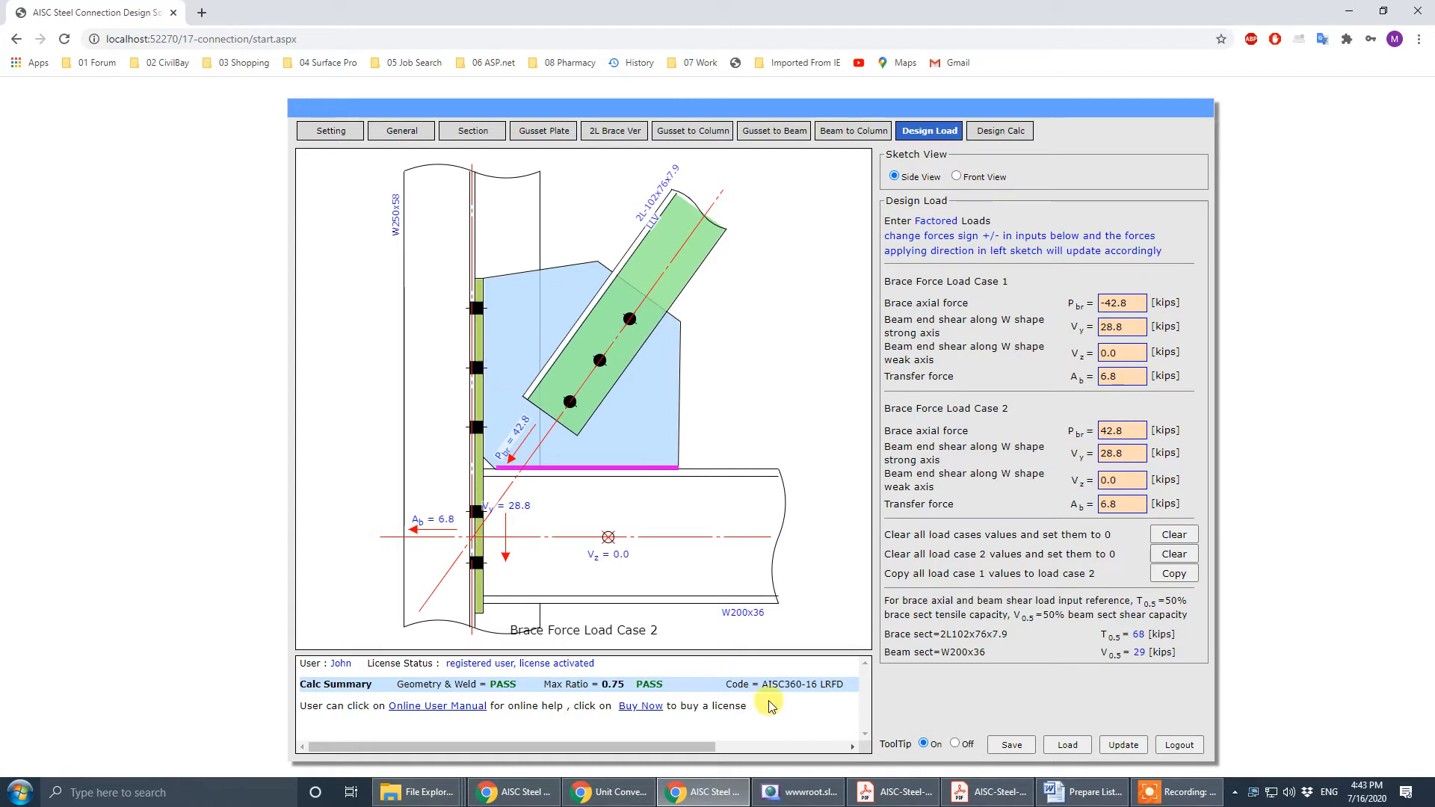
# - Examine the 2-L76X76X6.4 brace on the other side of the column in the PS-21-301 drawing detail
pyautogui.click(990, 793)
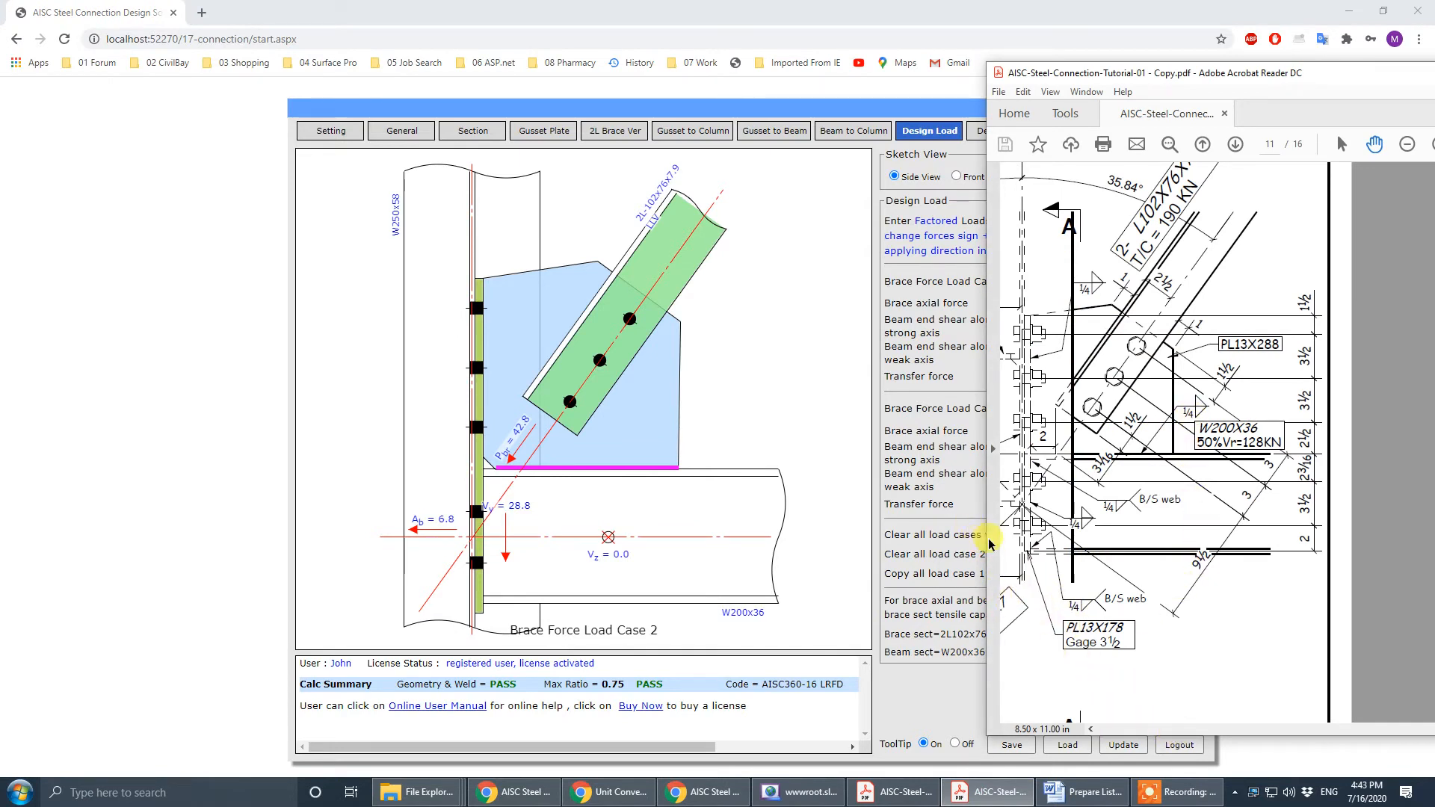
pyautogui.moveTo(987, 549); pyautogui.dragTo(943, 550)
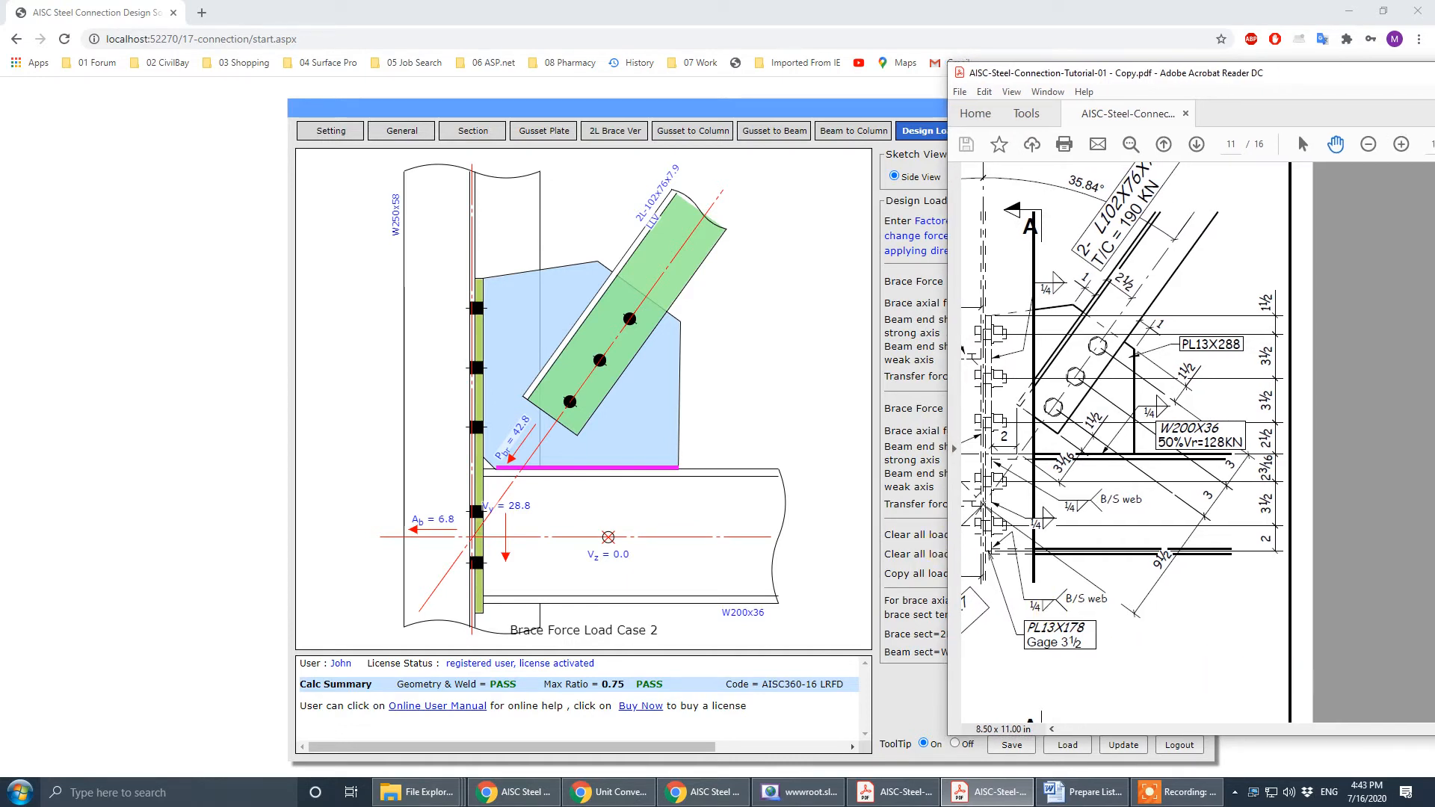
pyautogui.moveTo(1204, 676); pyautogui.dragTo(1257, 676)
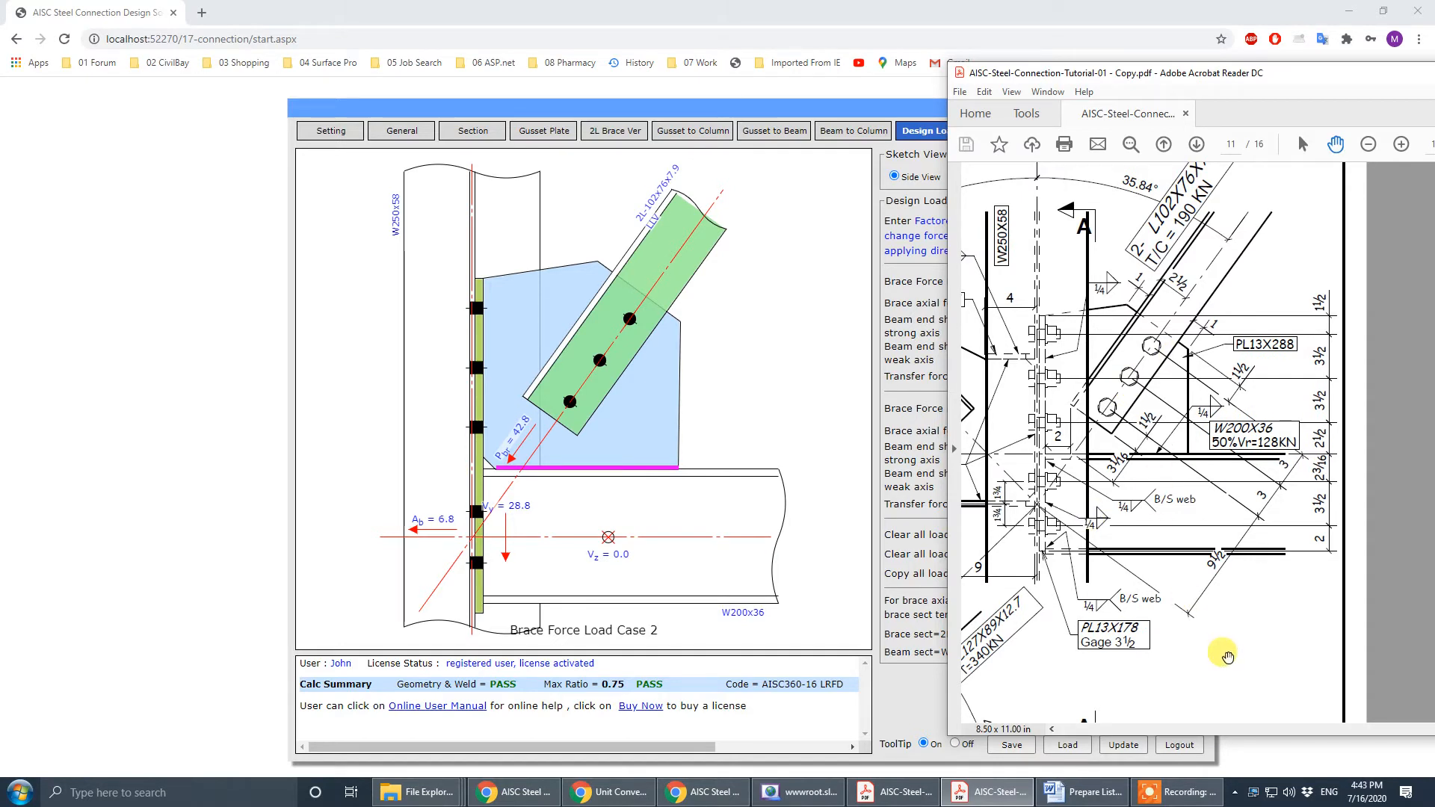
pyautogui.moveTo(1099, 502)
pyautogui.mouseDown()
pyautogui.moveTo(1231, 503)
pyautogui.moveTo(1246, 512)
pyautogui.moveTo(1198, 540)
pyautogui.moveTo(1268, 546)
pyautogui.mouseUp()
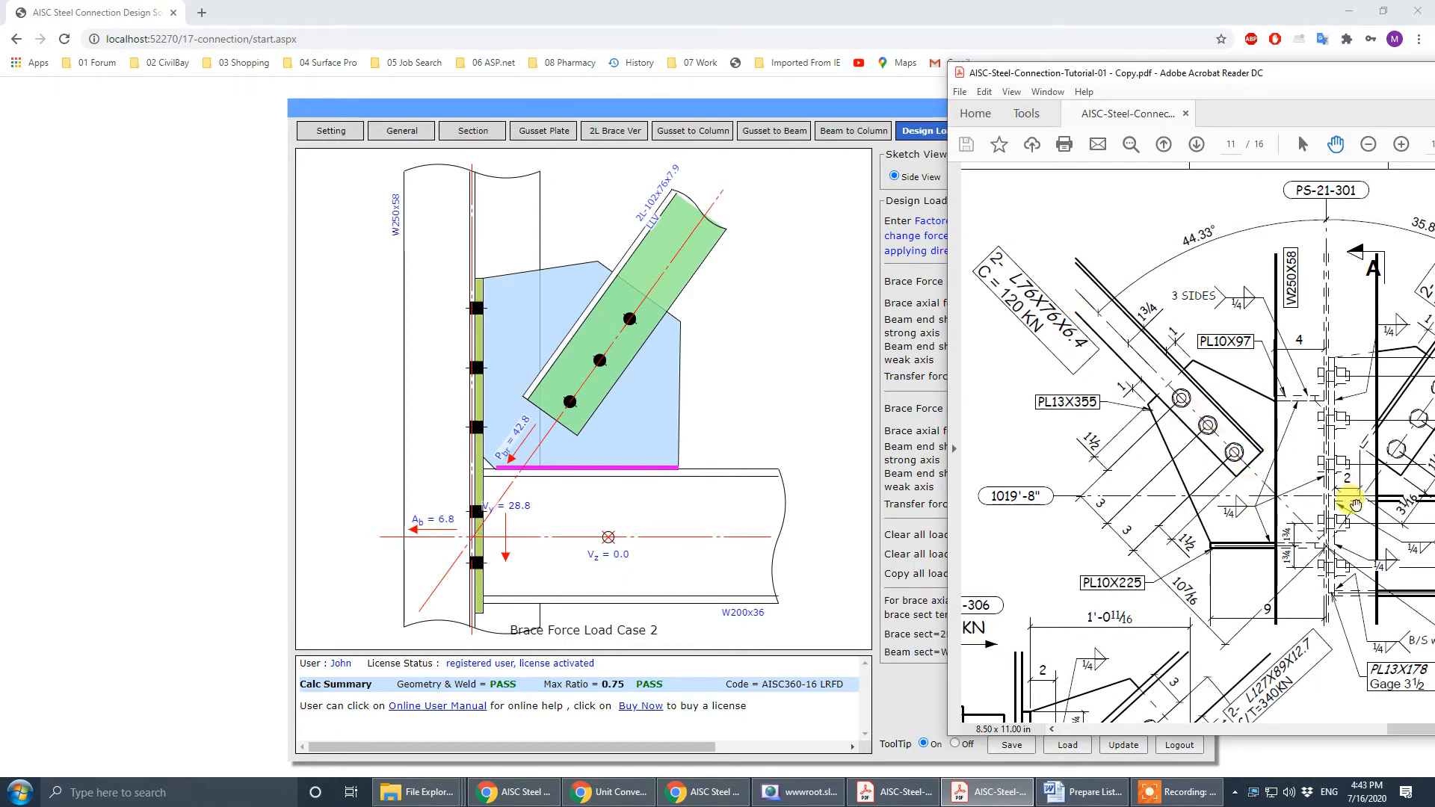
pyautogui.moveTo(1338, 514)
pyautogui.mouseDown()
pyautogui.moveTo(1326, 498)
pyautogui.moveTo(1255, 522)
pyautogui.mouseUp()
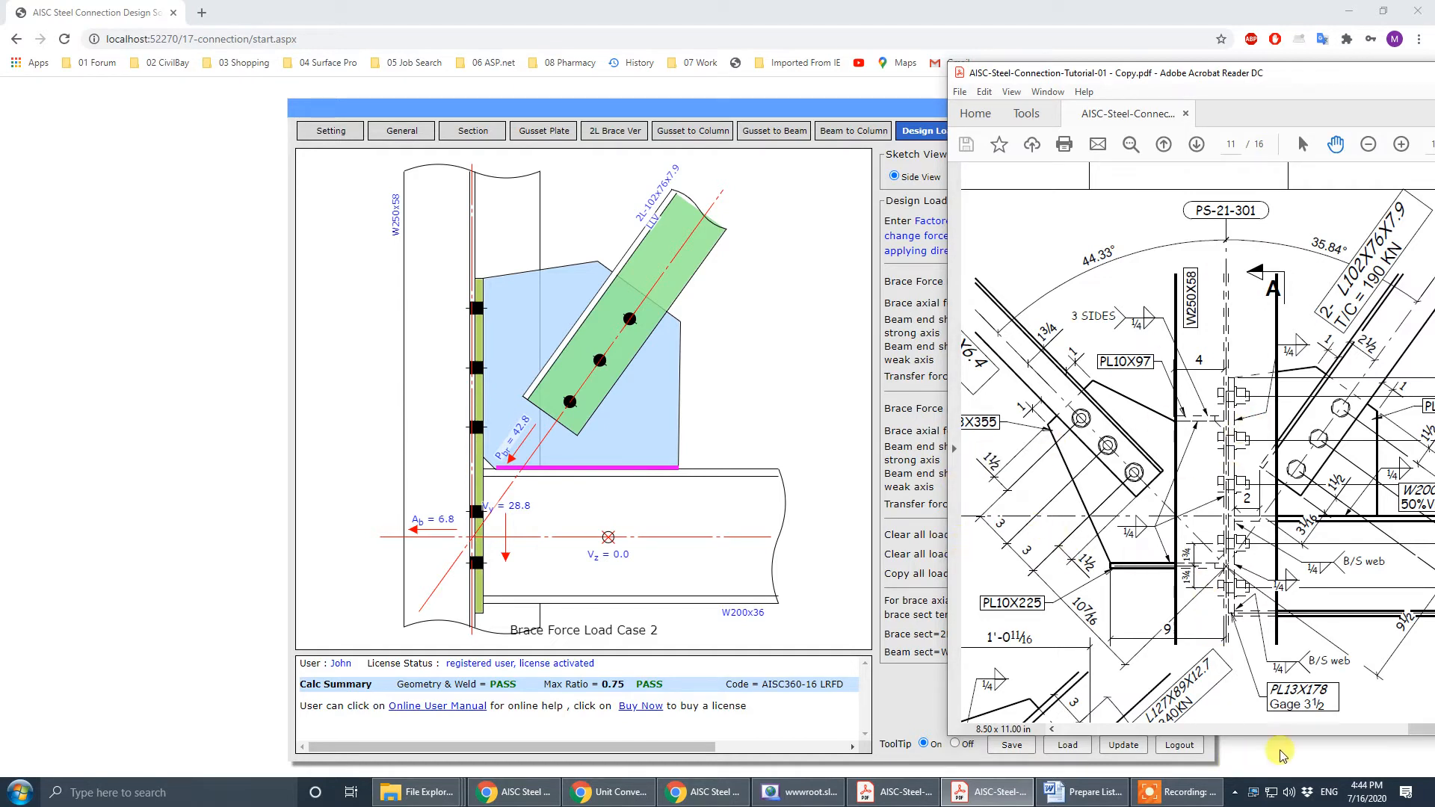
pyautogui.moveTo(1420, 734)
pyautogui.mouseDown()
pyautogui.moveTo(1403, 744)
pyautogui.moveTo(1420, 740)
pyautogui.mouseUp()
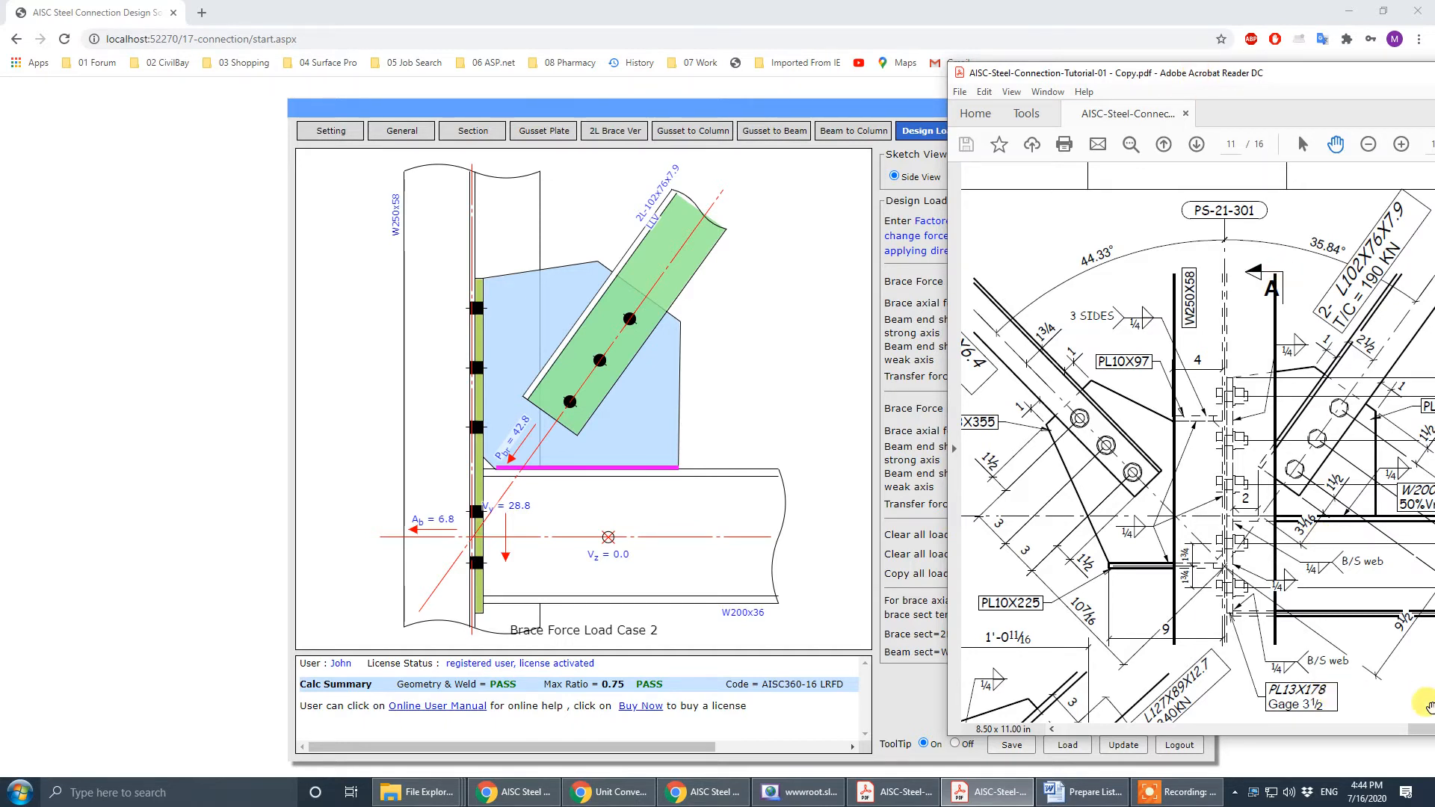
pyautogui.moveTo(1418, 730); pyautogui.dragTo(1407, 734)
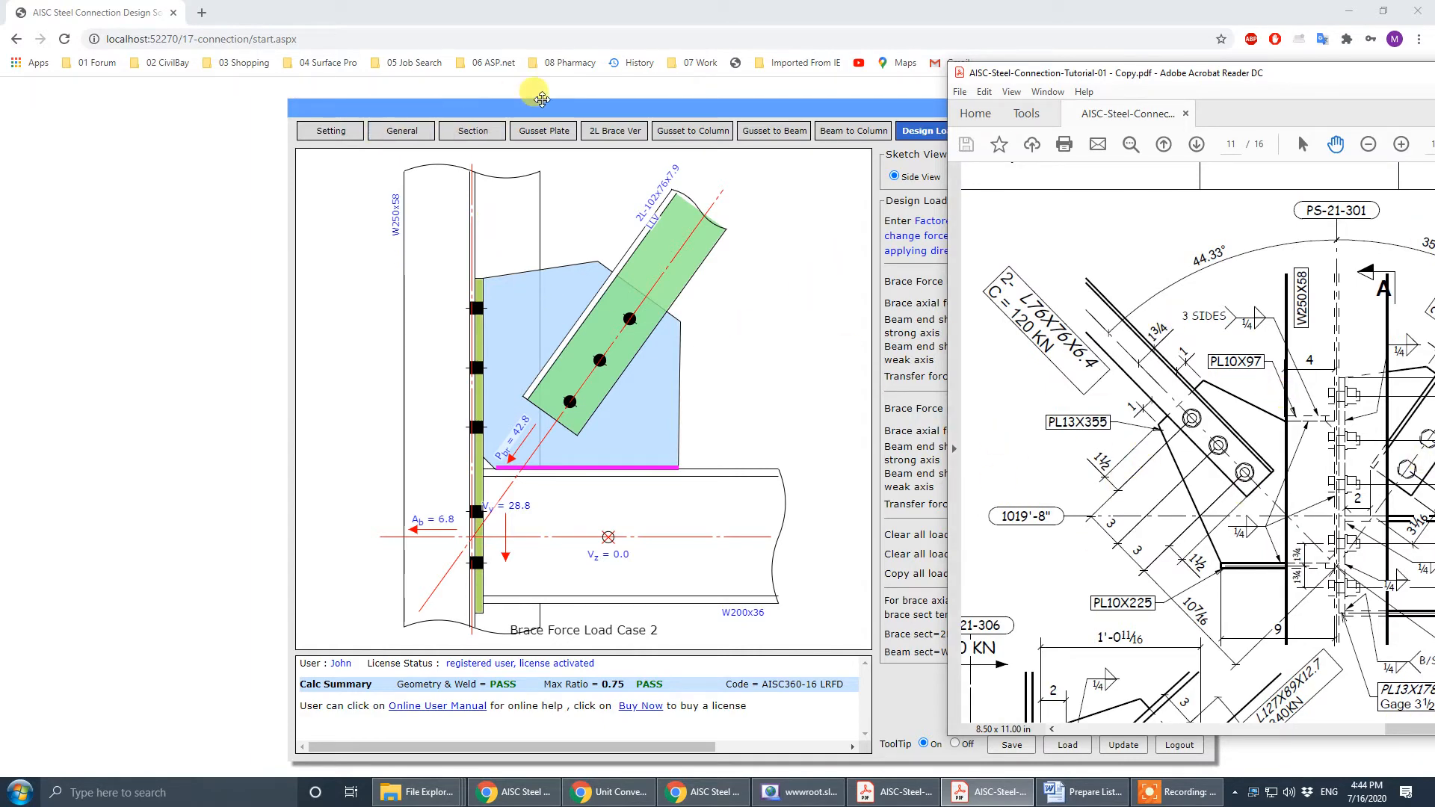
pyautogui.moveTo(550, 108); pyautogui.dragTo(324, 95)
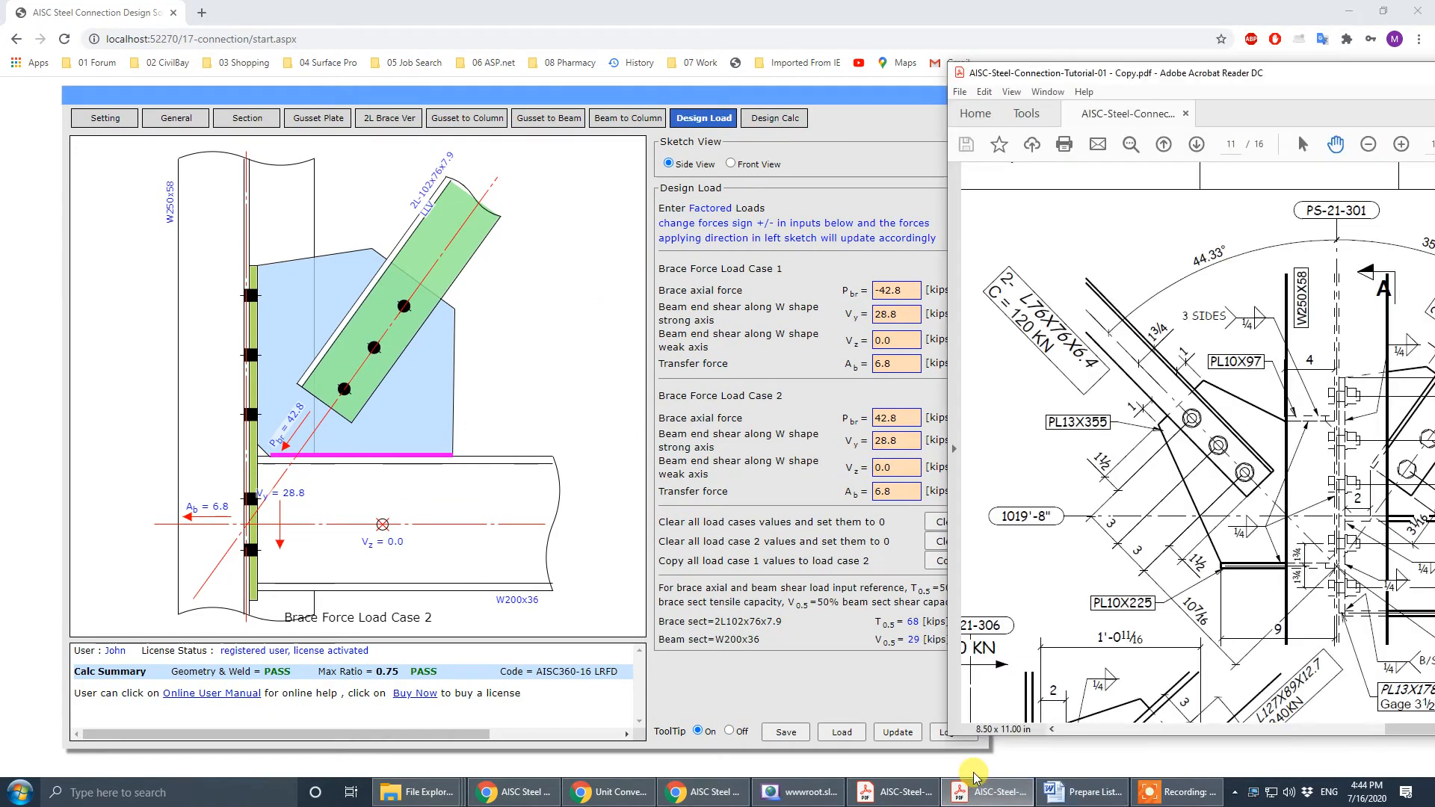
pyautogui.click(986, 792)
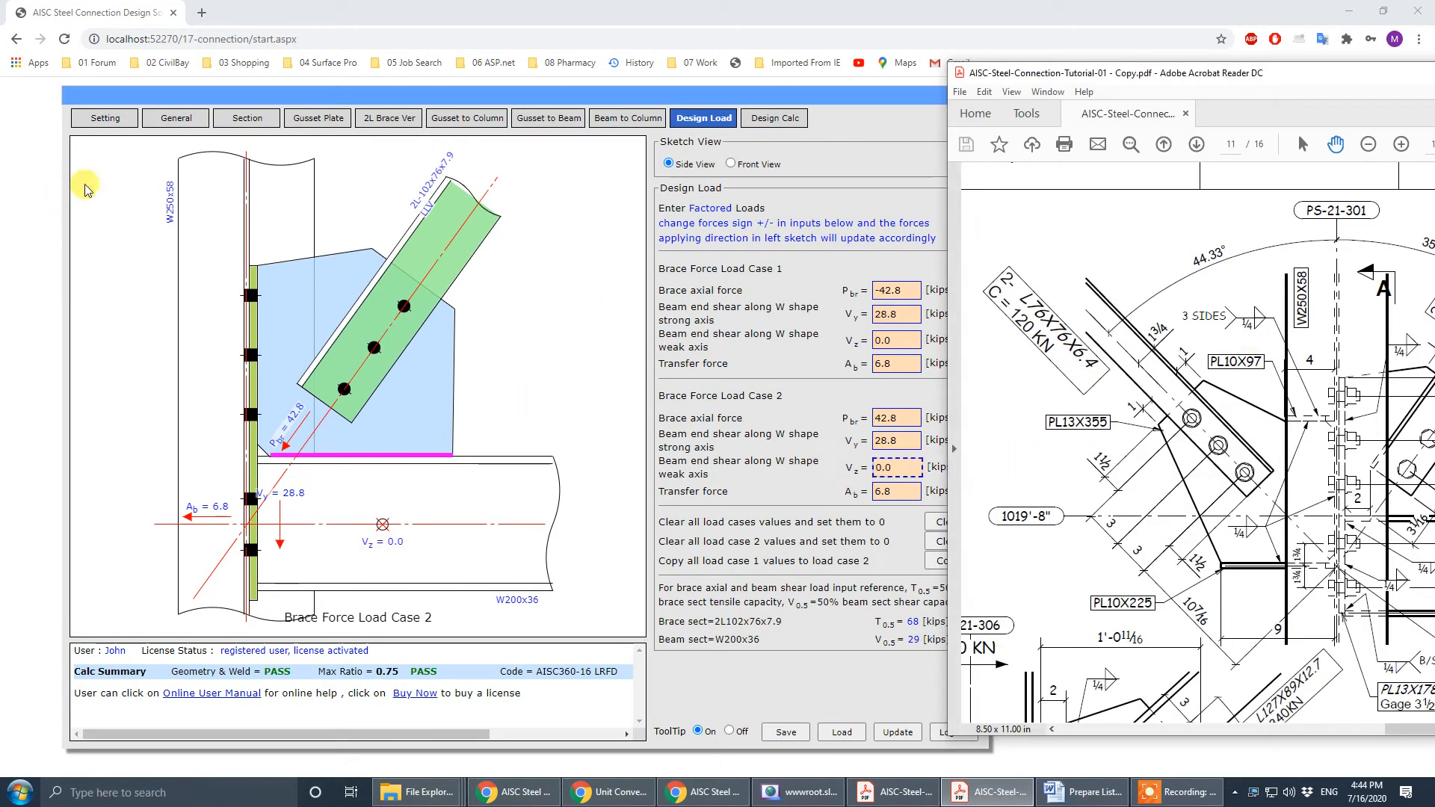
# - Change the brace connection type to Knee Brace, attached to Column at Right, with the gusset plate connecting to the column web
pyautogui.click(182, 121)
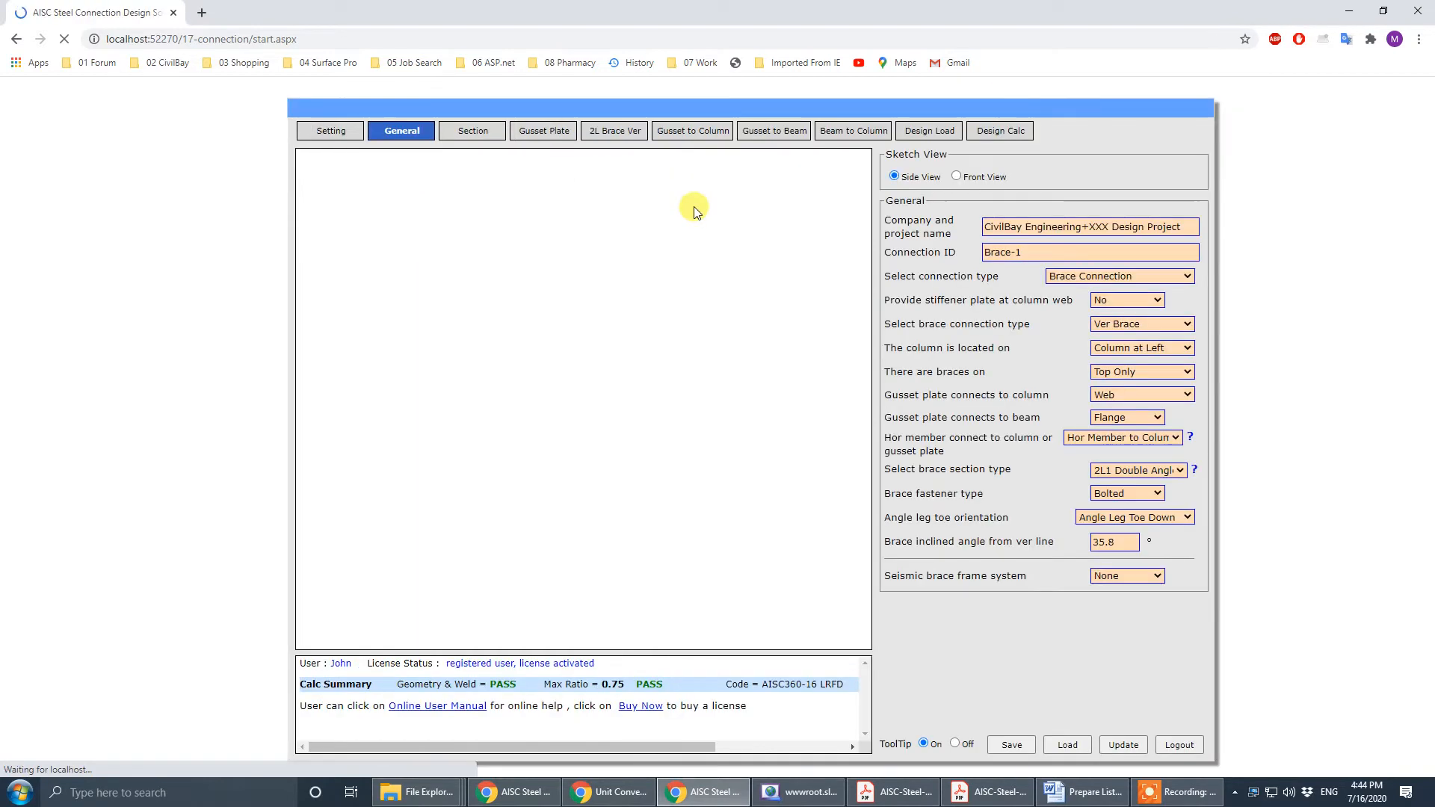
pyautogui.click(1142, 323)
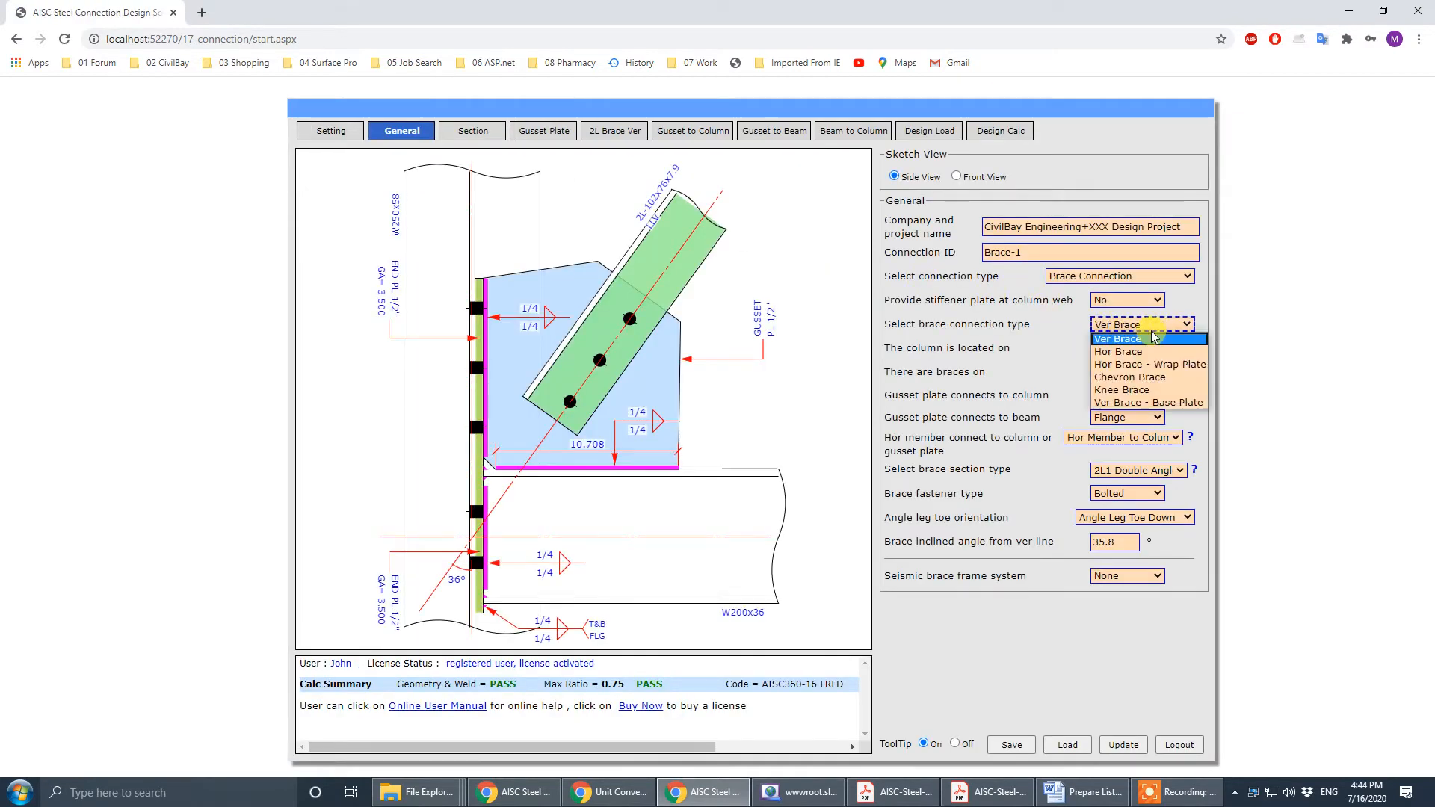
pyautogui.click(1157, 389)
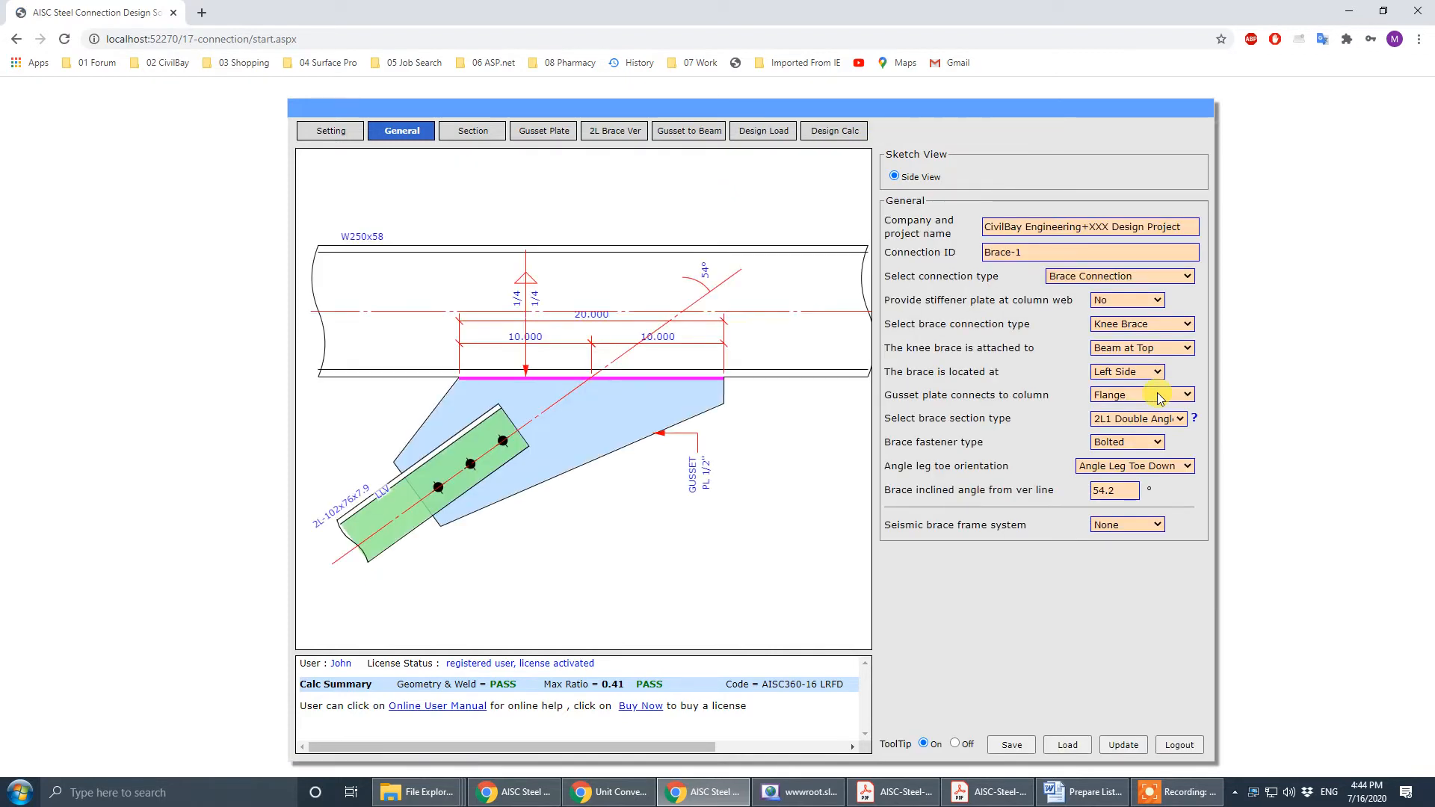
pyautogui.click(1150, 366)
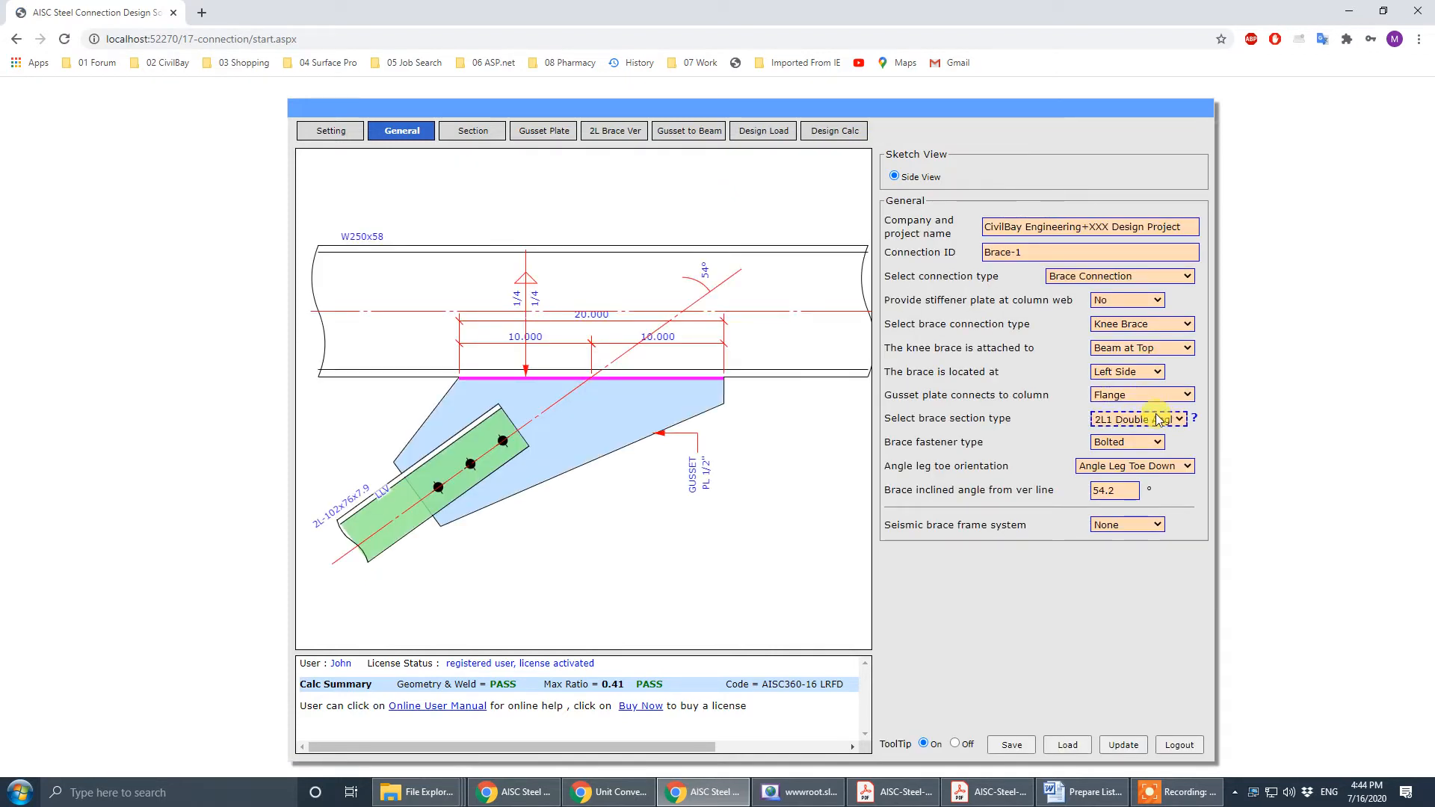
pyautogui.click(1159, 349)
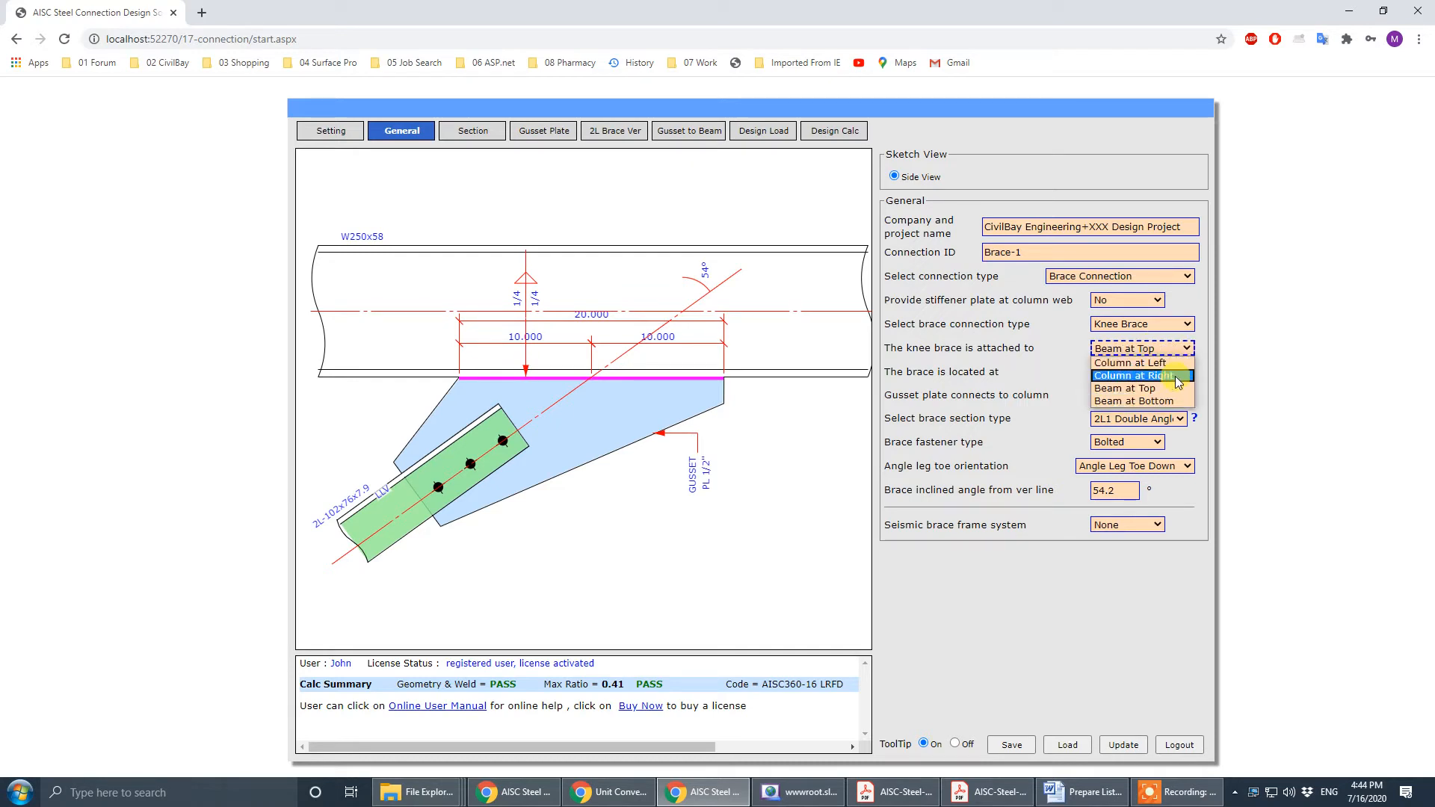
pyautogui.click(1177, 381)
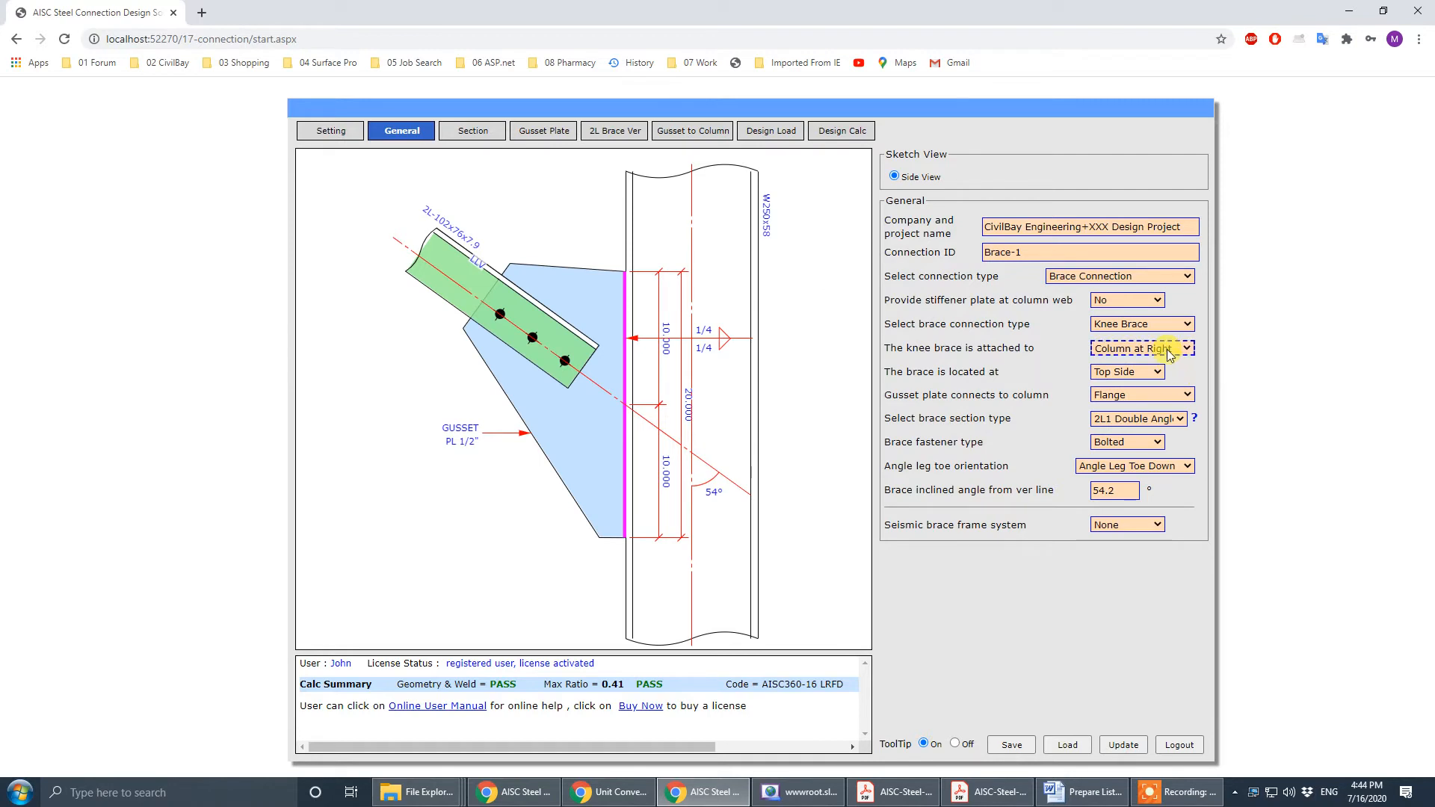
pyautogui.click(1161, 395)
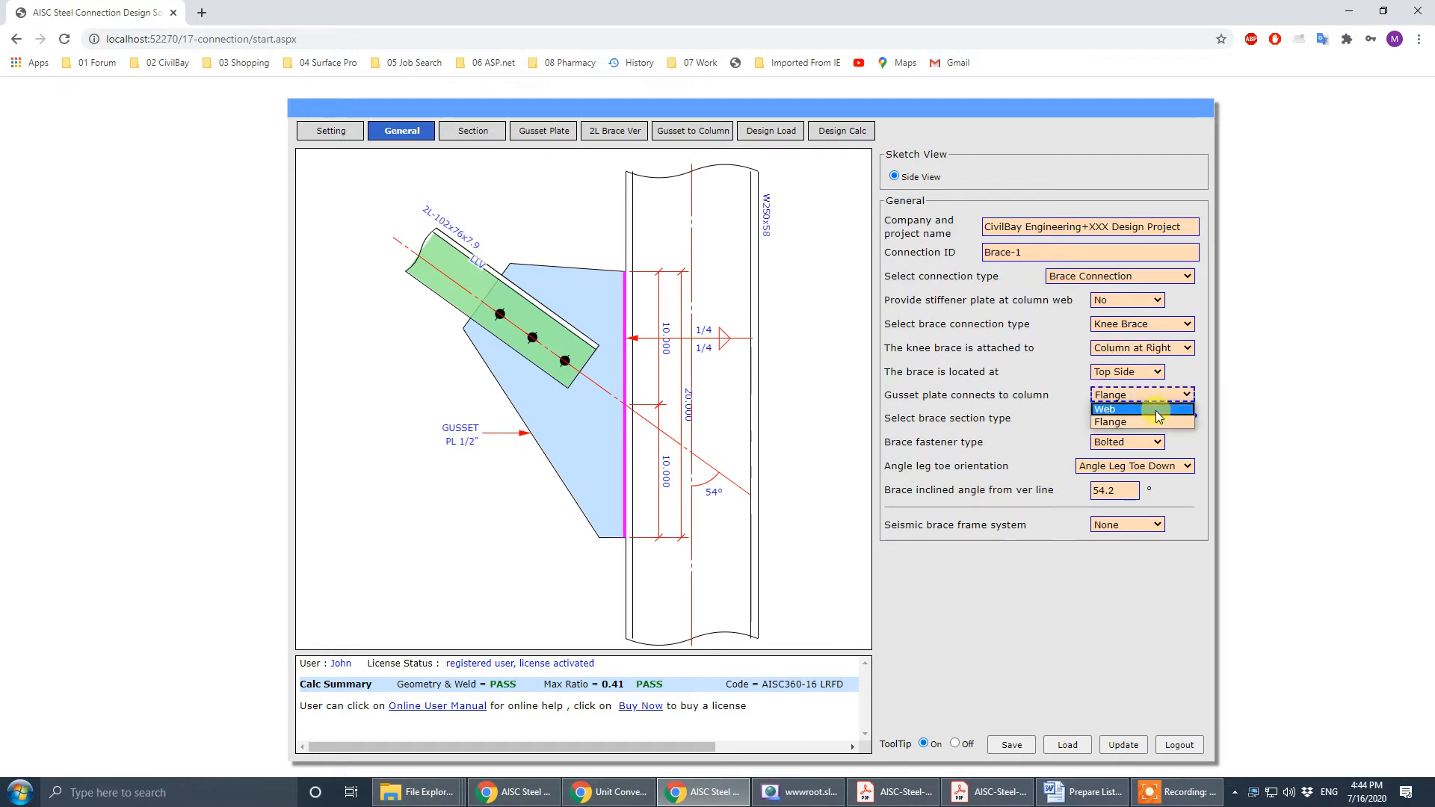
pyautogui.click(1157, 416)
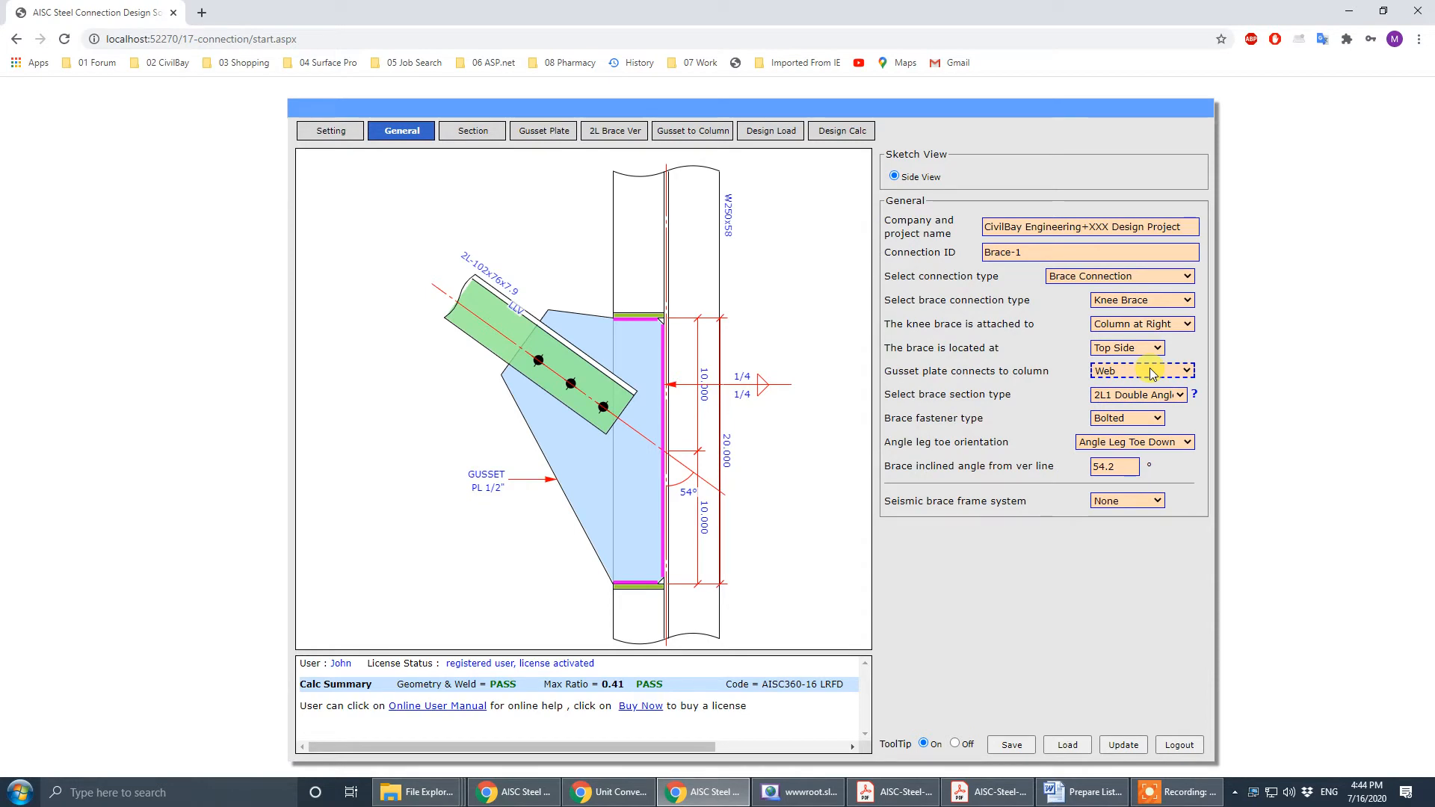
# - Check the knee brace angle on the PS-21-301 drawing and set the brace inclined angle from vertical to 44.3°
pyautogui.click(988, 792)
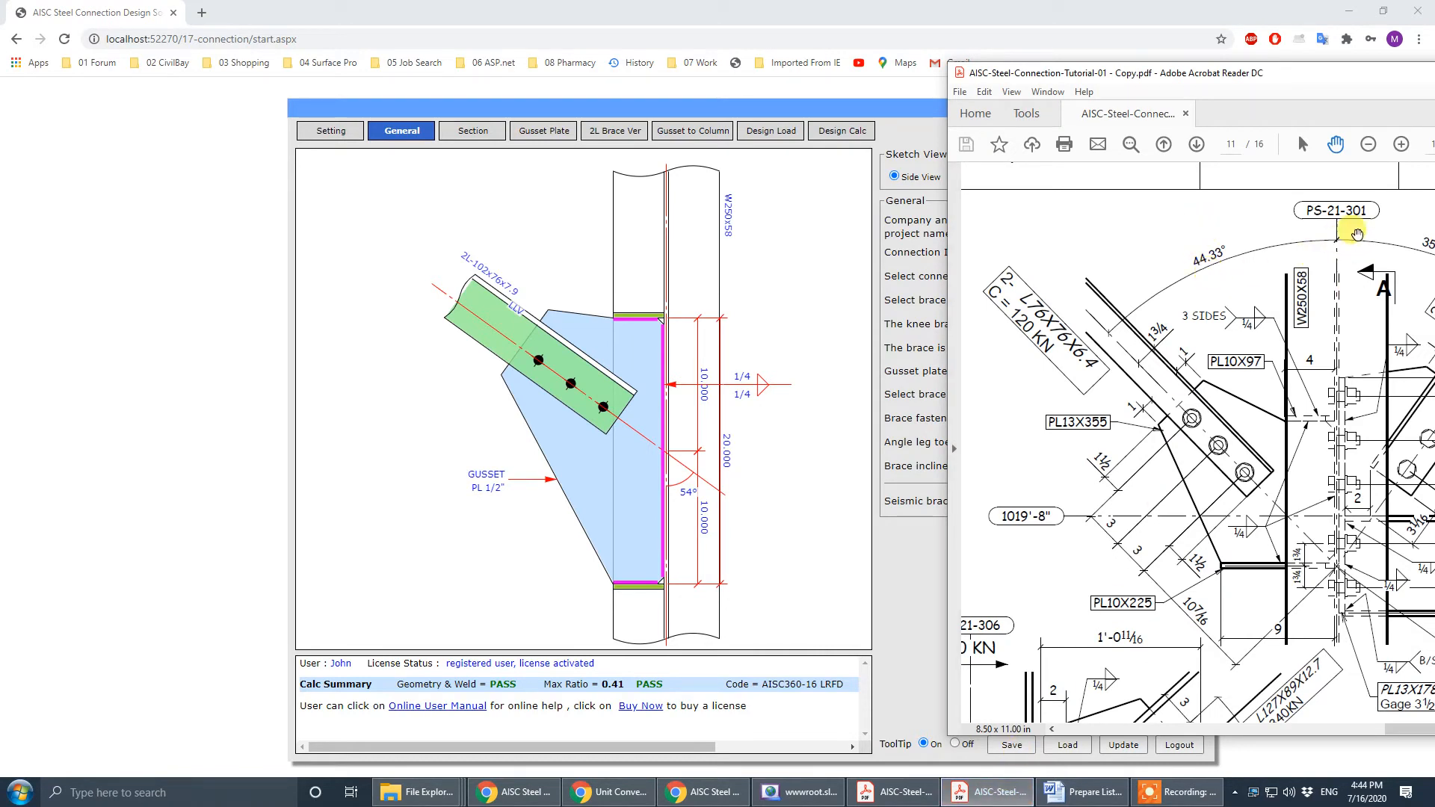
pyautogui.click(906, 390)
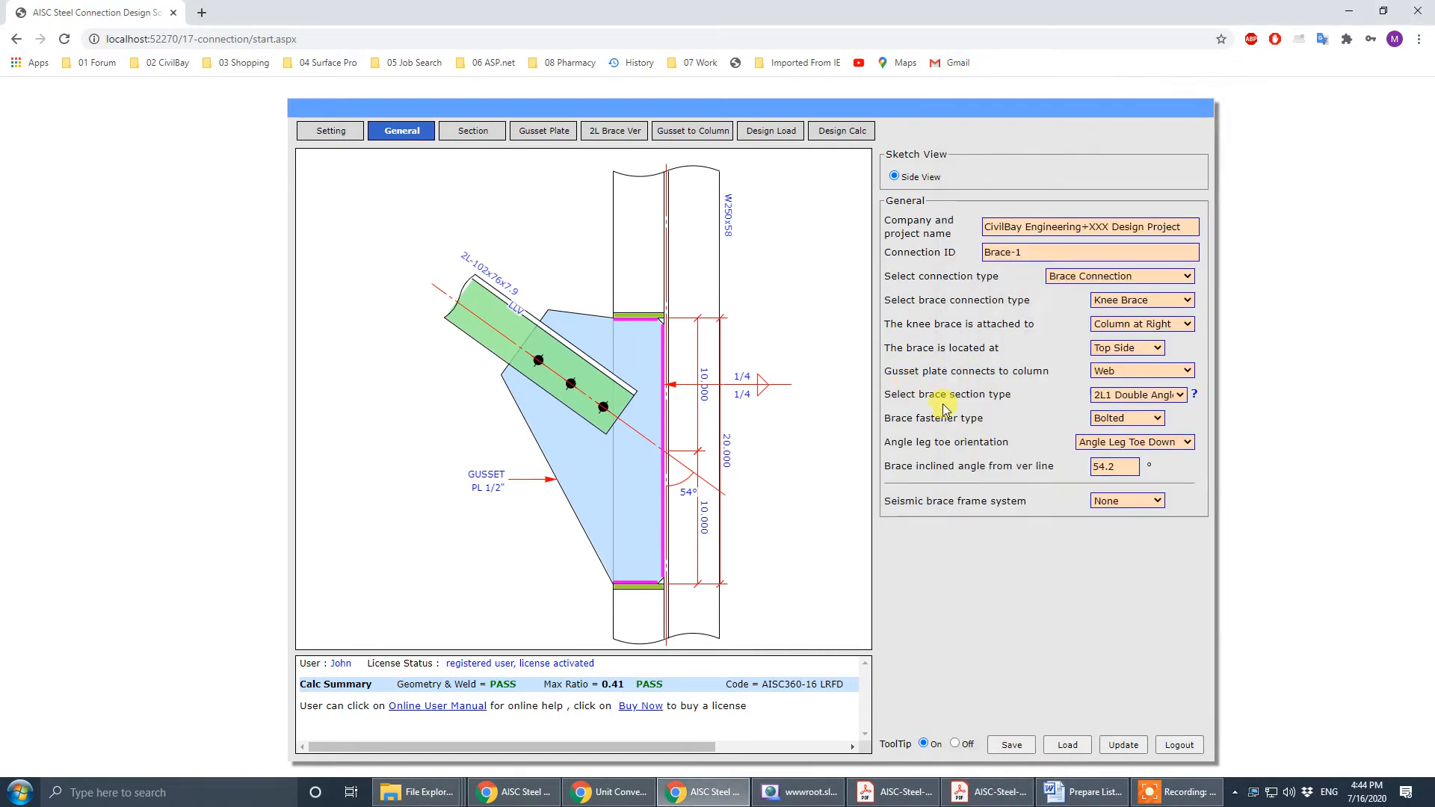
pyautogui.moveTo(1133, 466); pyautogui.dragTo(1111, 466)
pyautogui.write('44')
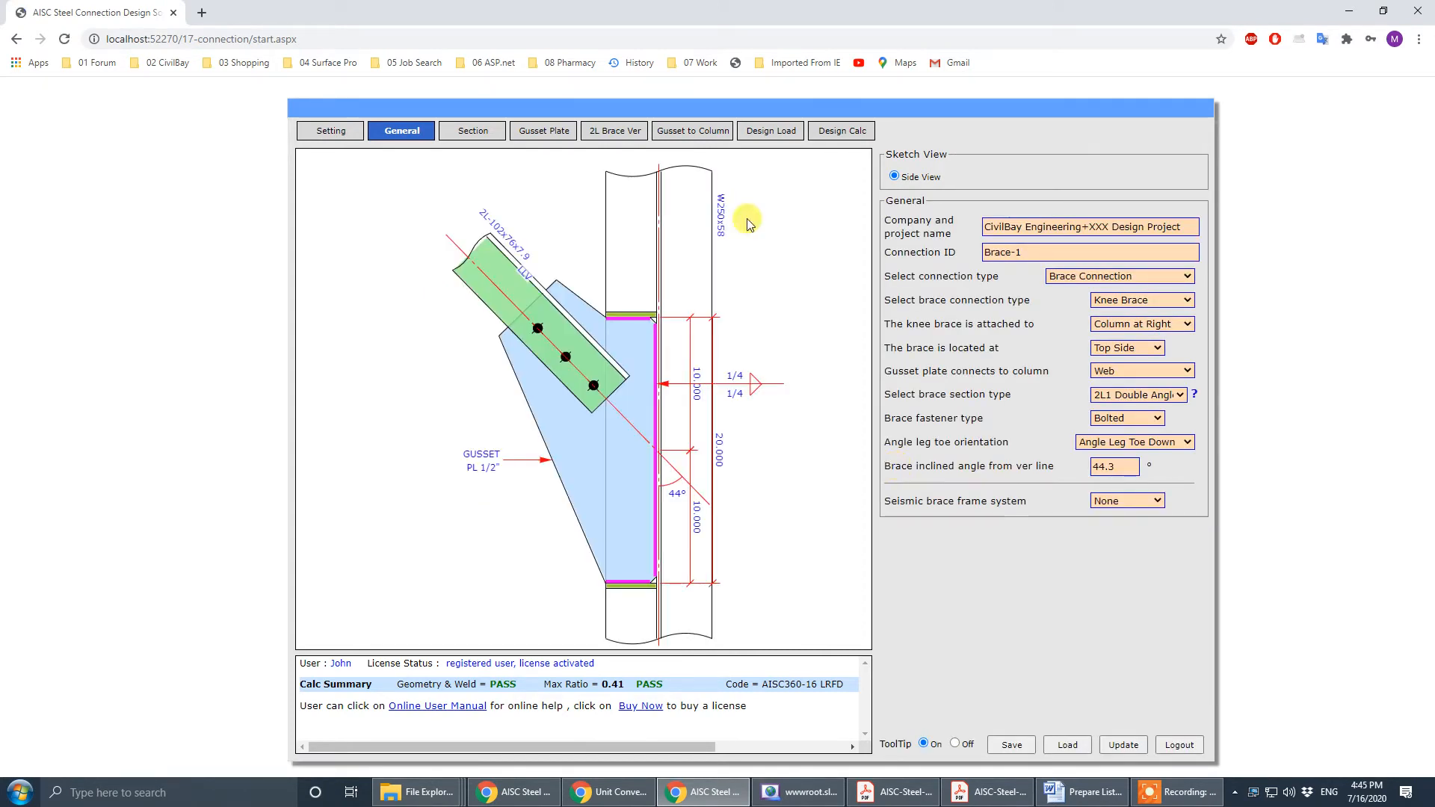
# - Copy the suggested gusset-to-column dimension L1 of 12.769 in and check the knee brace gusset detail on the PS-21-301 drawing
pyautogui.click(691, 132)
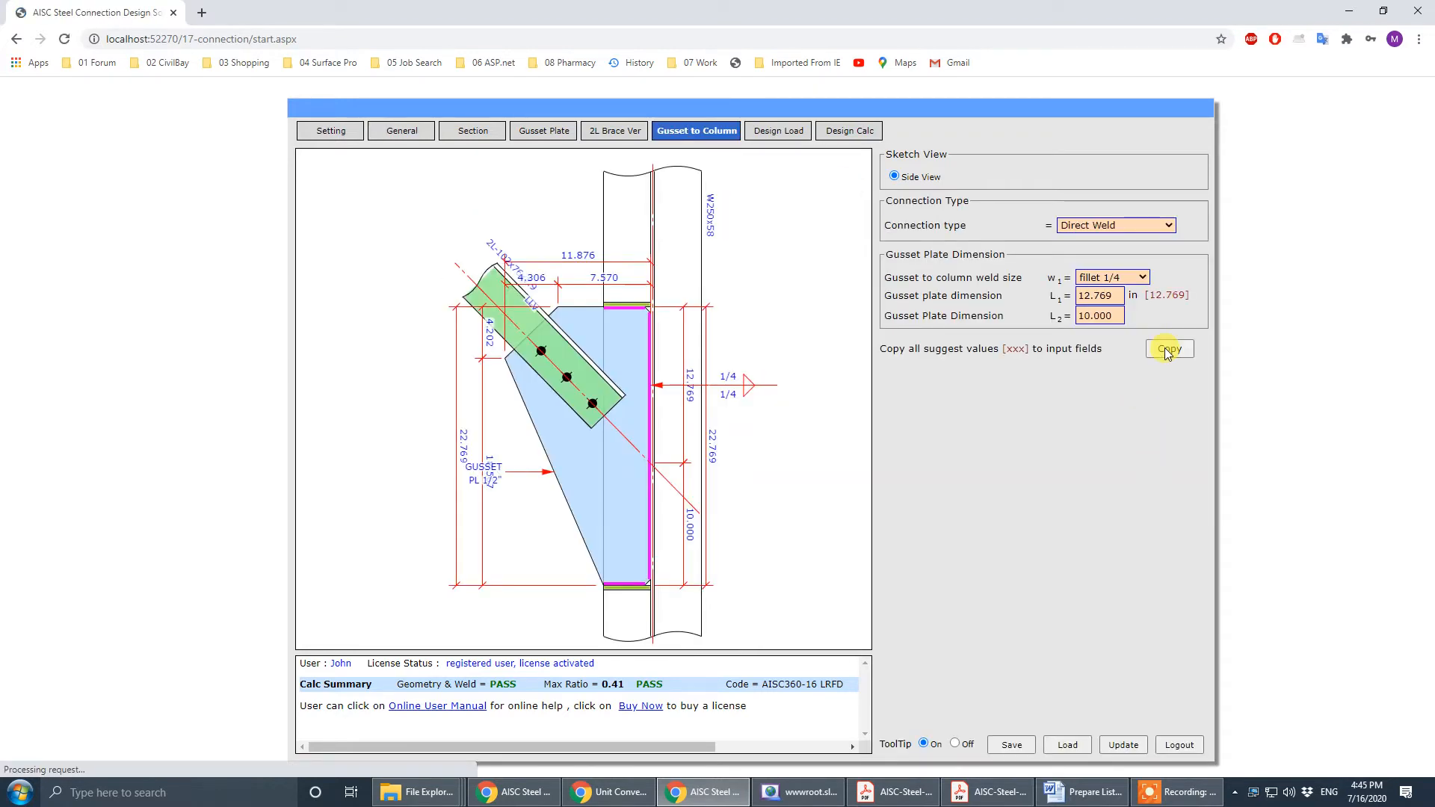
pyautogui.click(988, 792)
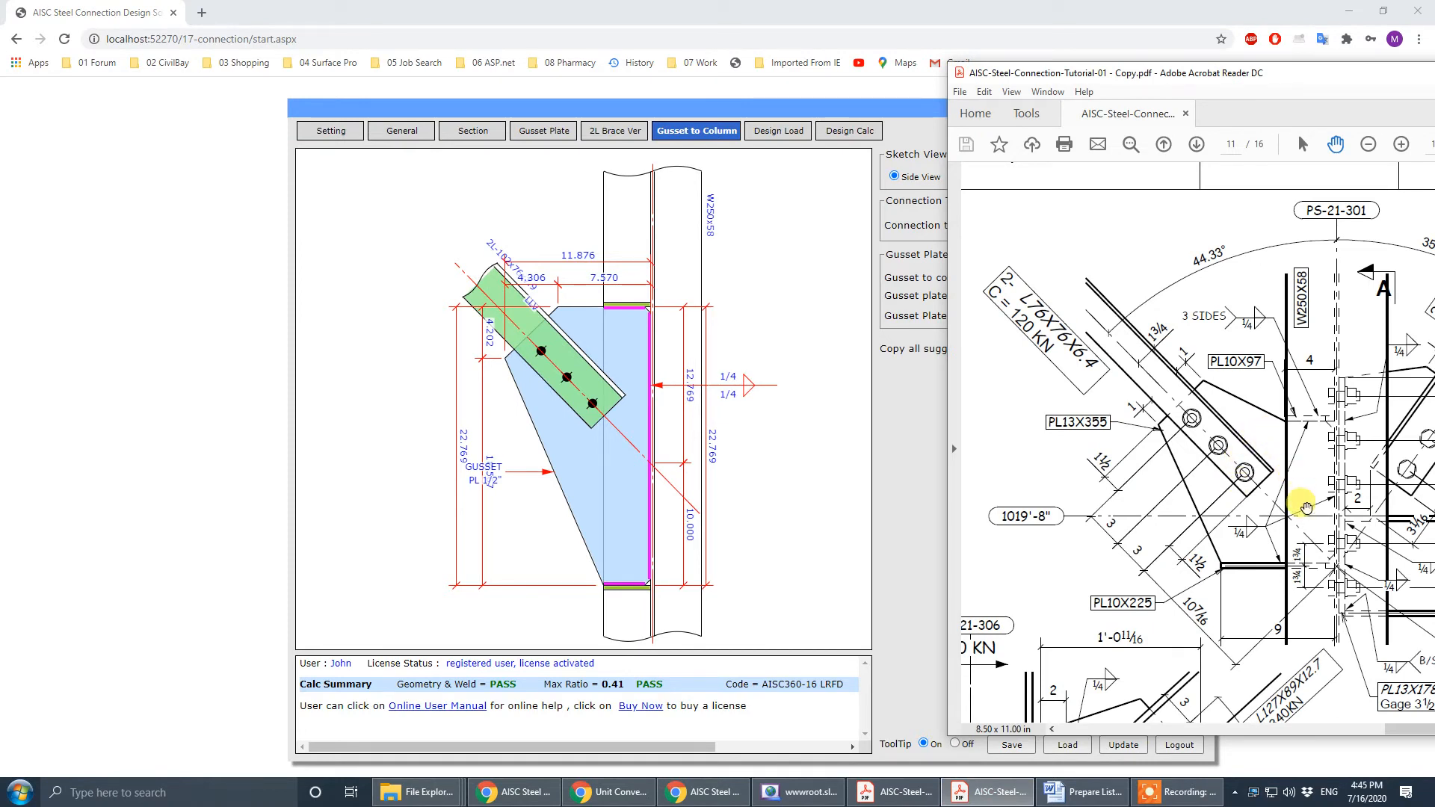
pyautogui.moveTo(1304, 509)
pyautogui.mouseDown()
pyautogui.moveTo(1241, 482)
pyautogui.moveTo(1185, 493)
pyautogui.mouseUp()
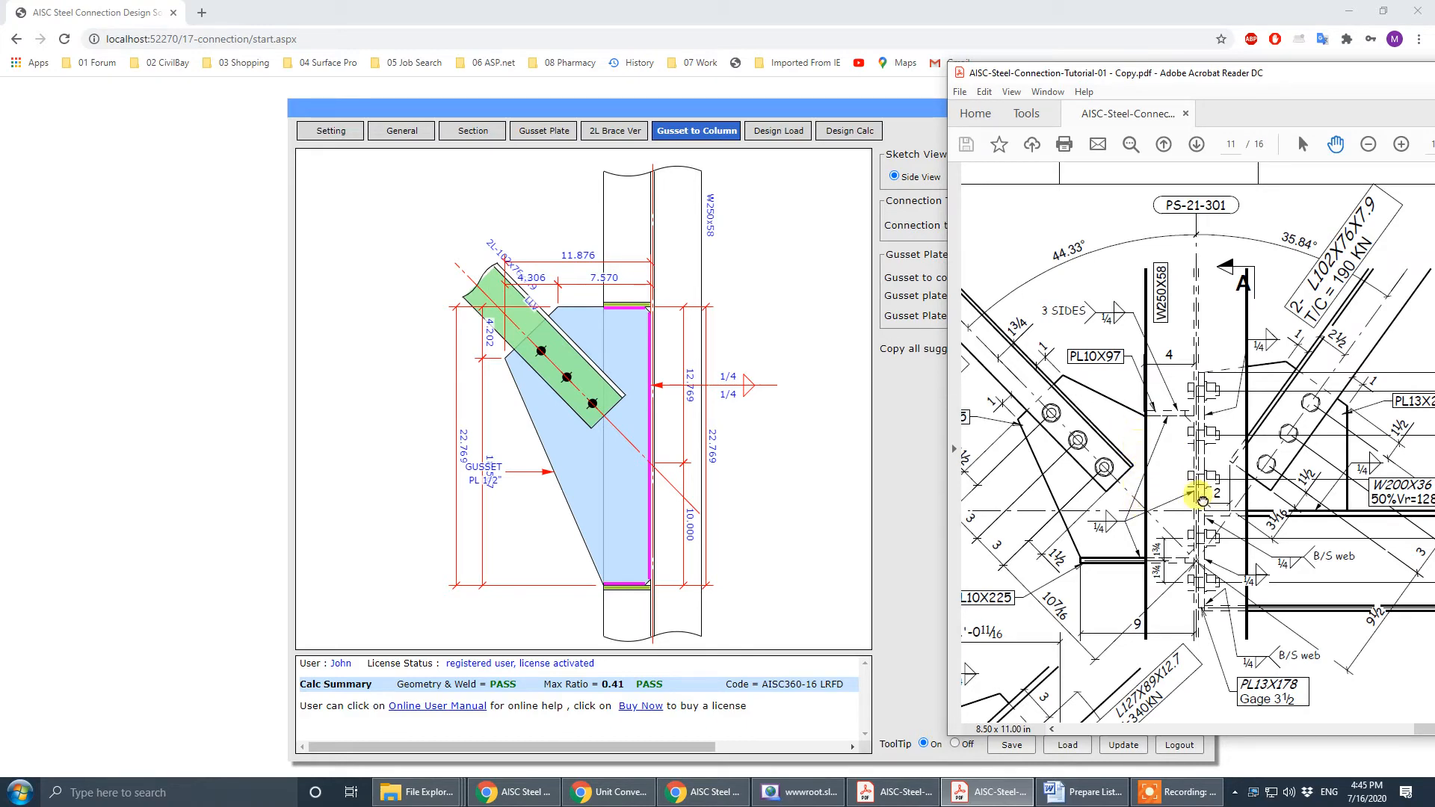
pyautogui.moveTo(1195, 486)
pyautogui.mouseDown()
pyautogui.moveTo(1338, 501)
pyautogui.moveTo(1108, 497)
pyautogui.mouseUp()
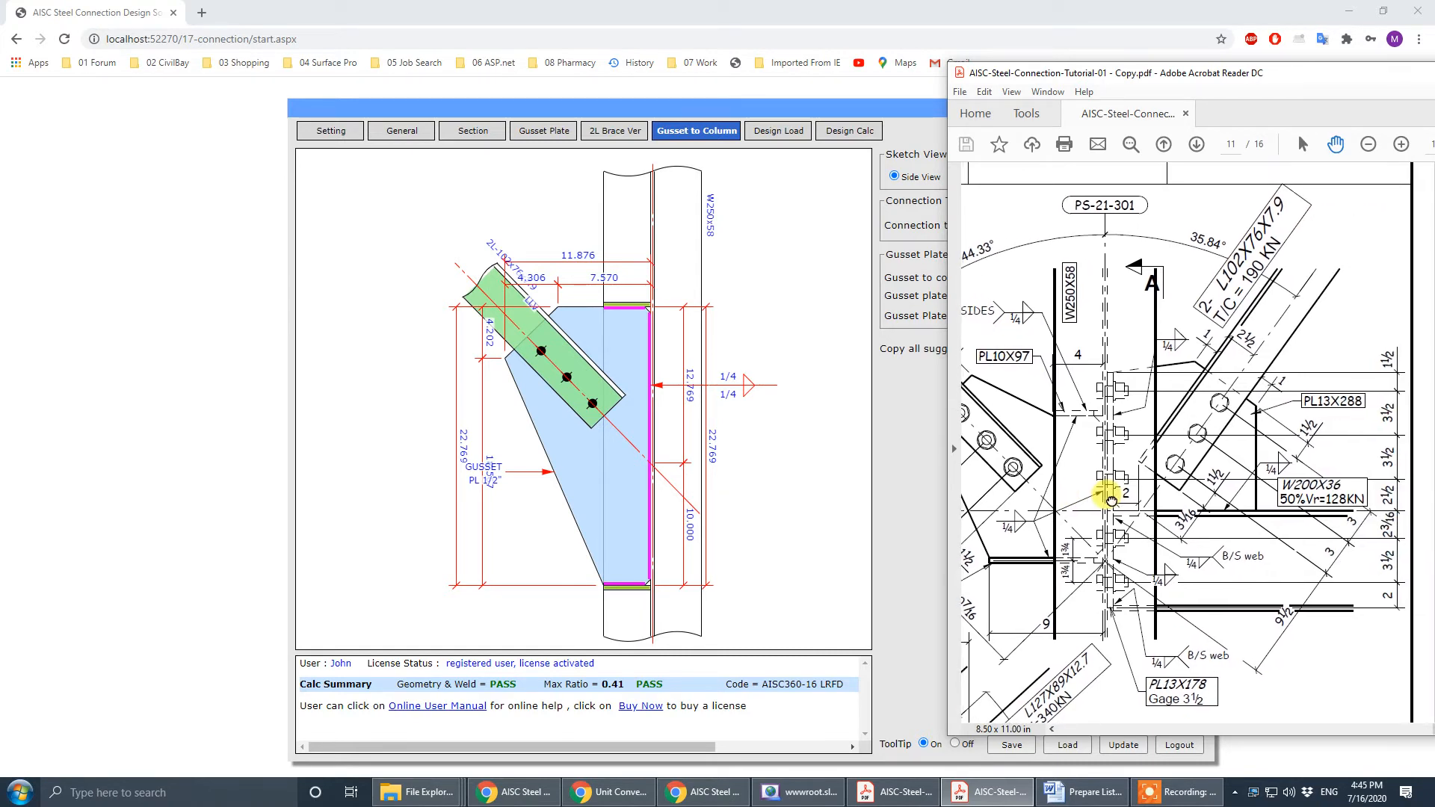
pyautogui.moveTo(1109, 498); pyautogui.dragTo(1339, 481)
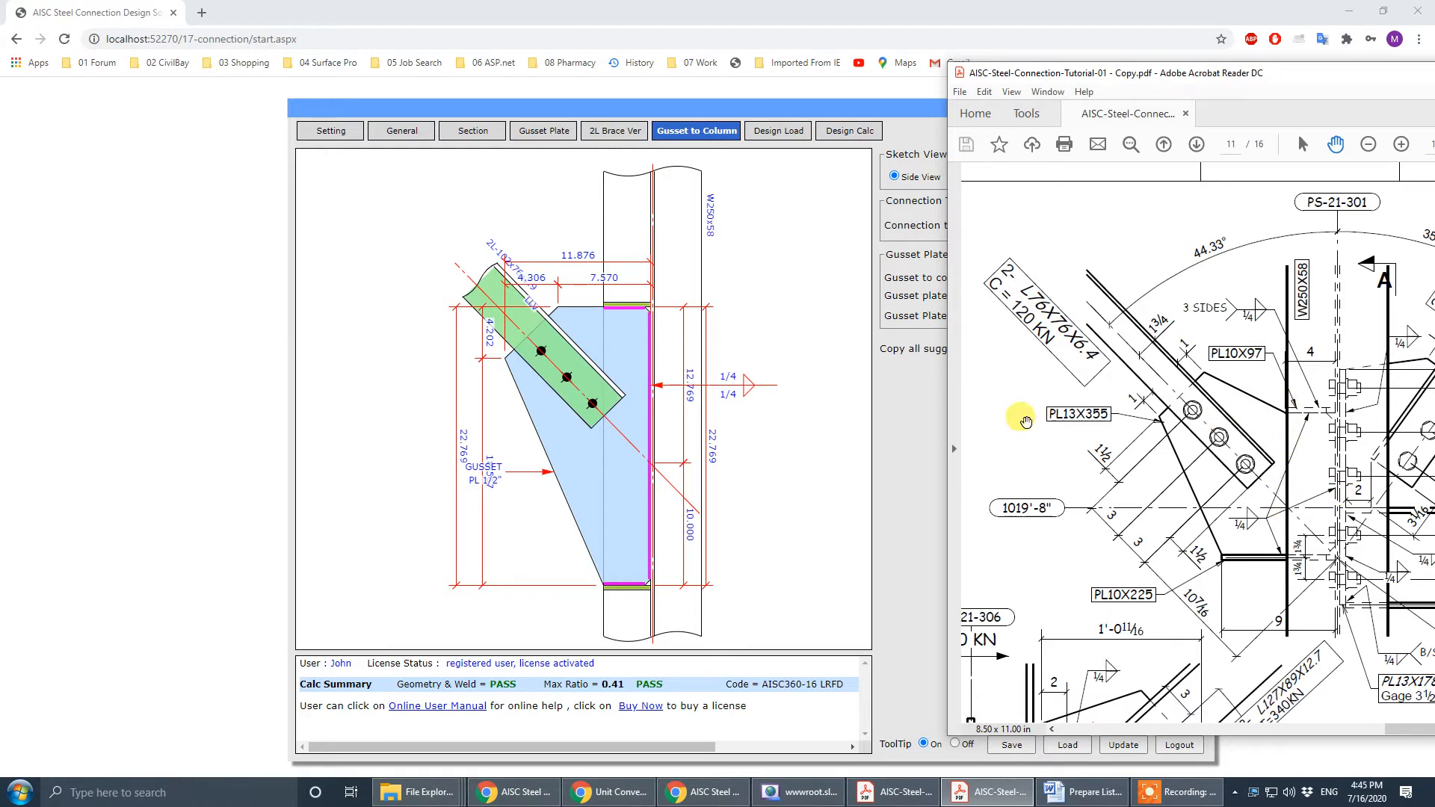
pyautogui.click(829, 427)
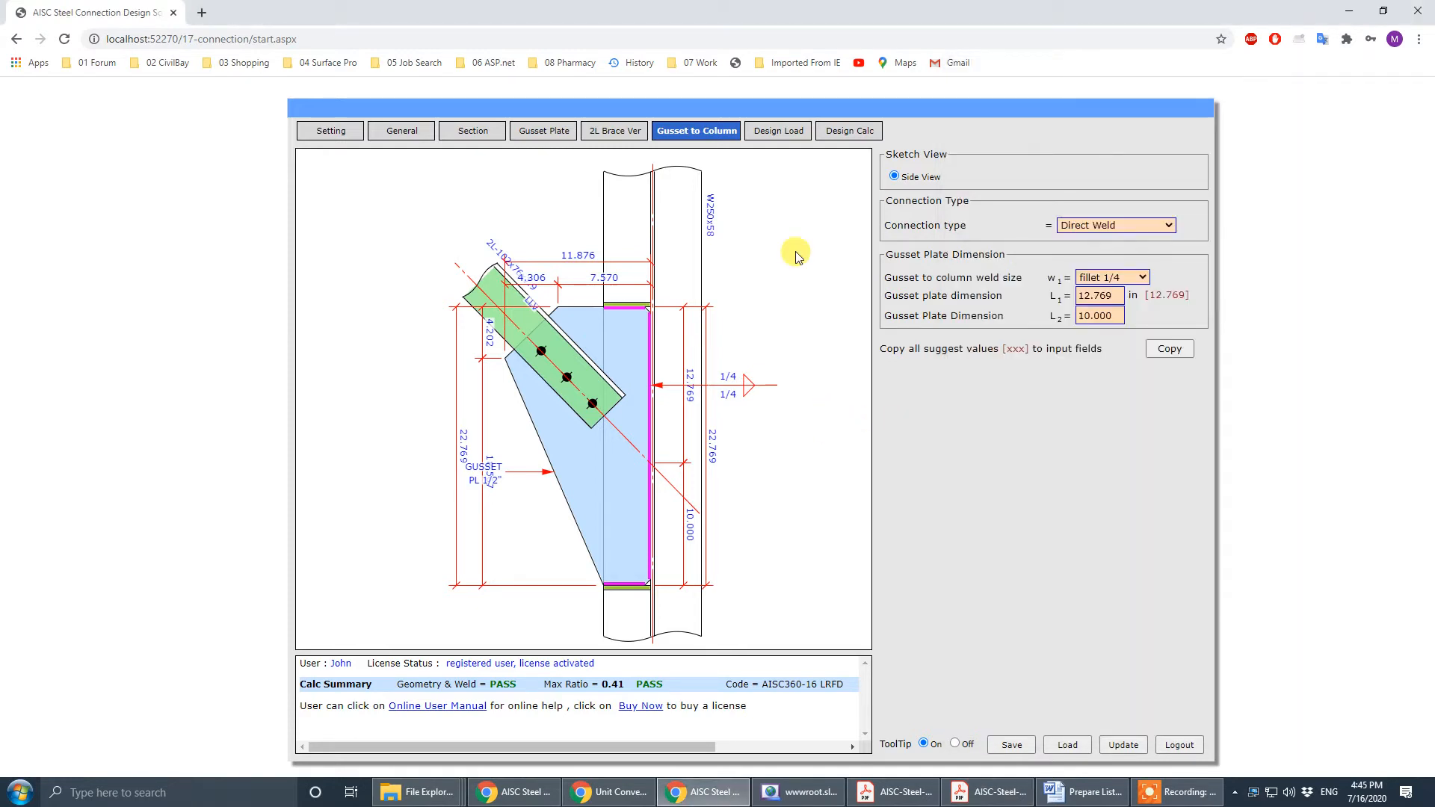
# - Try gusset plate dimension L1 at 6 in, update the sketch, and restore the suggested 12.769 in
pyautogui.click(637, 133)
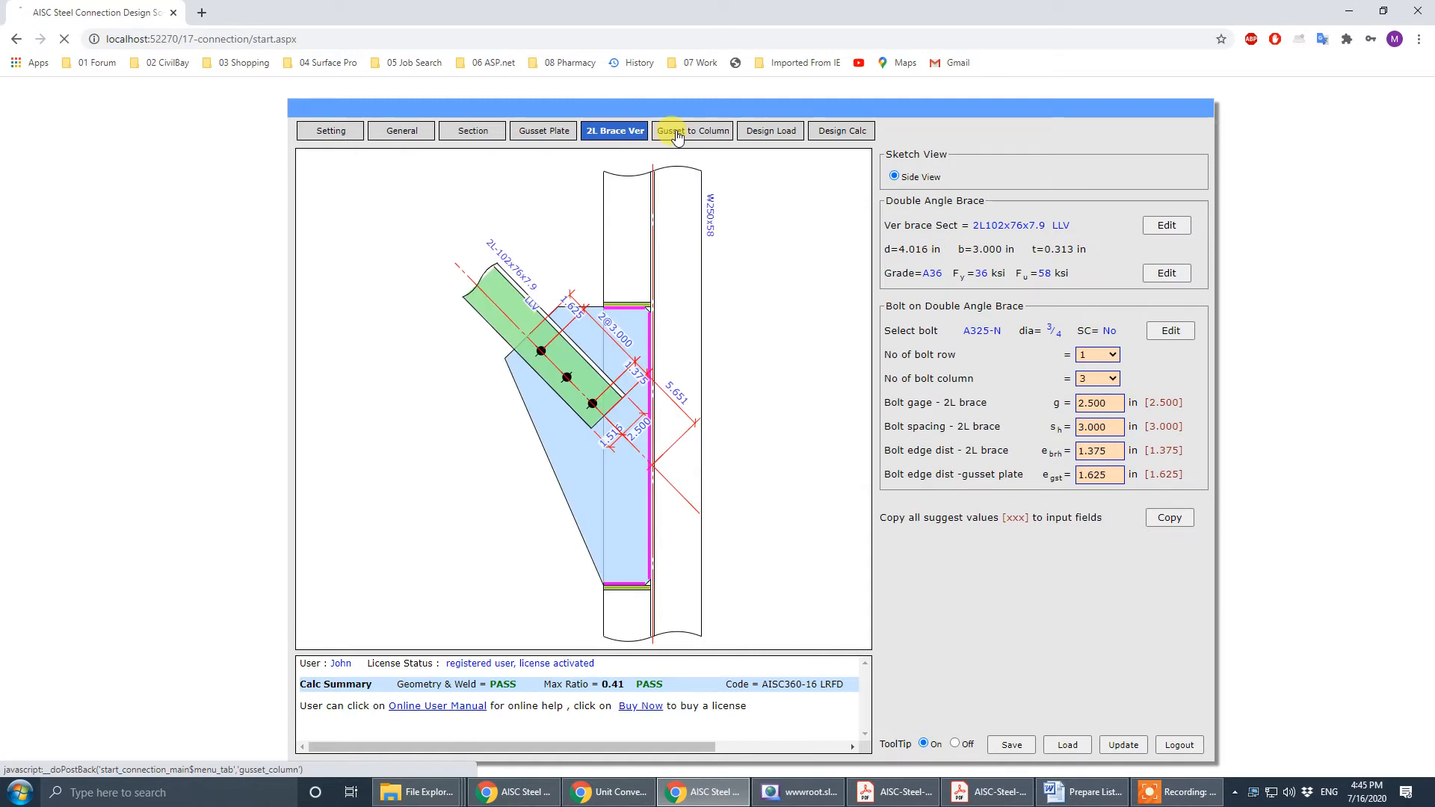
pyautogui.click(677, 137)
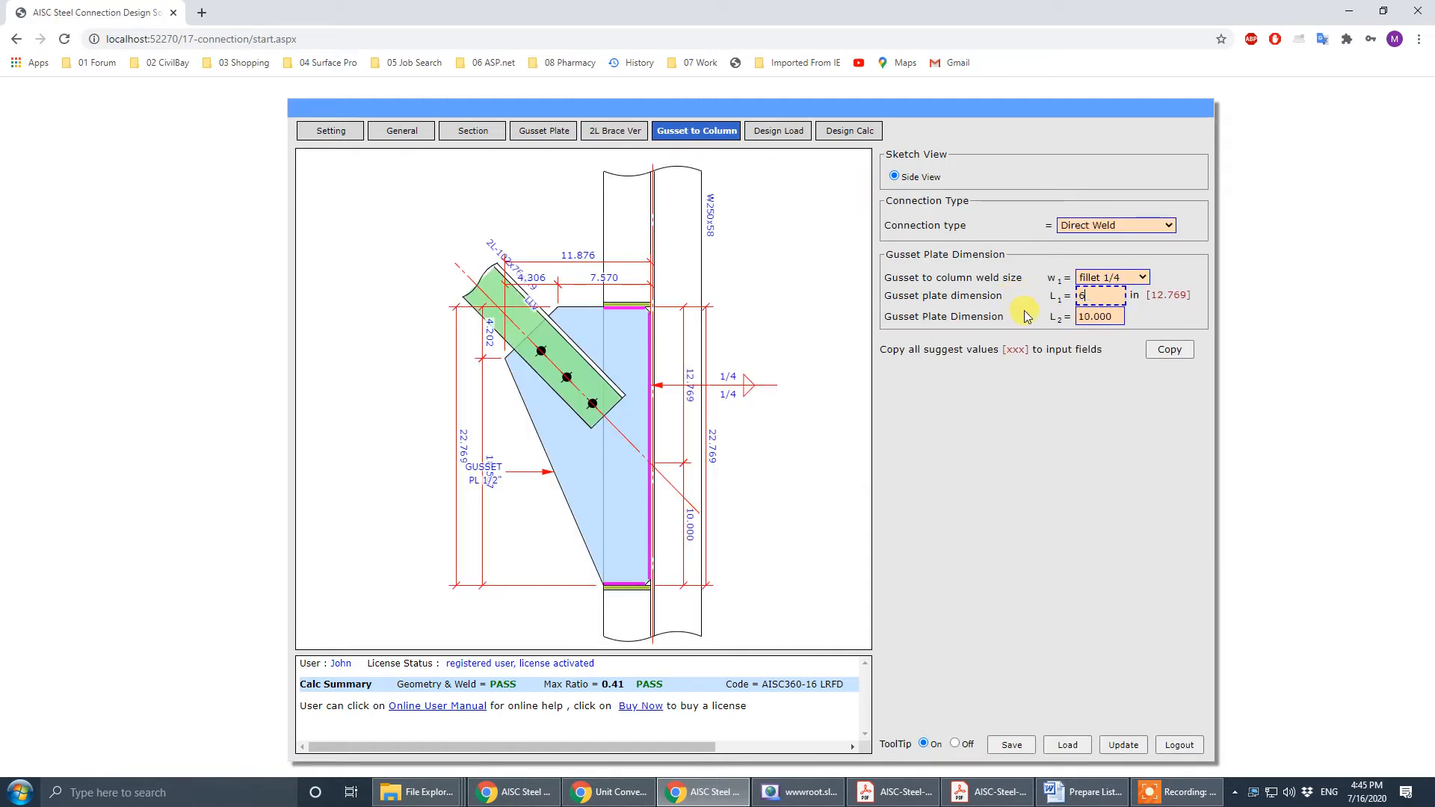
pyautogui.write('6.000')
pyautogui.click(1130, 745)
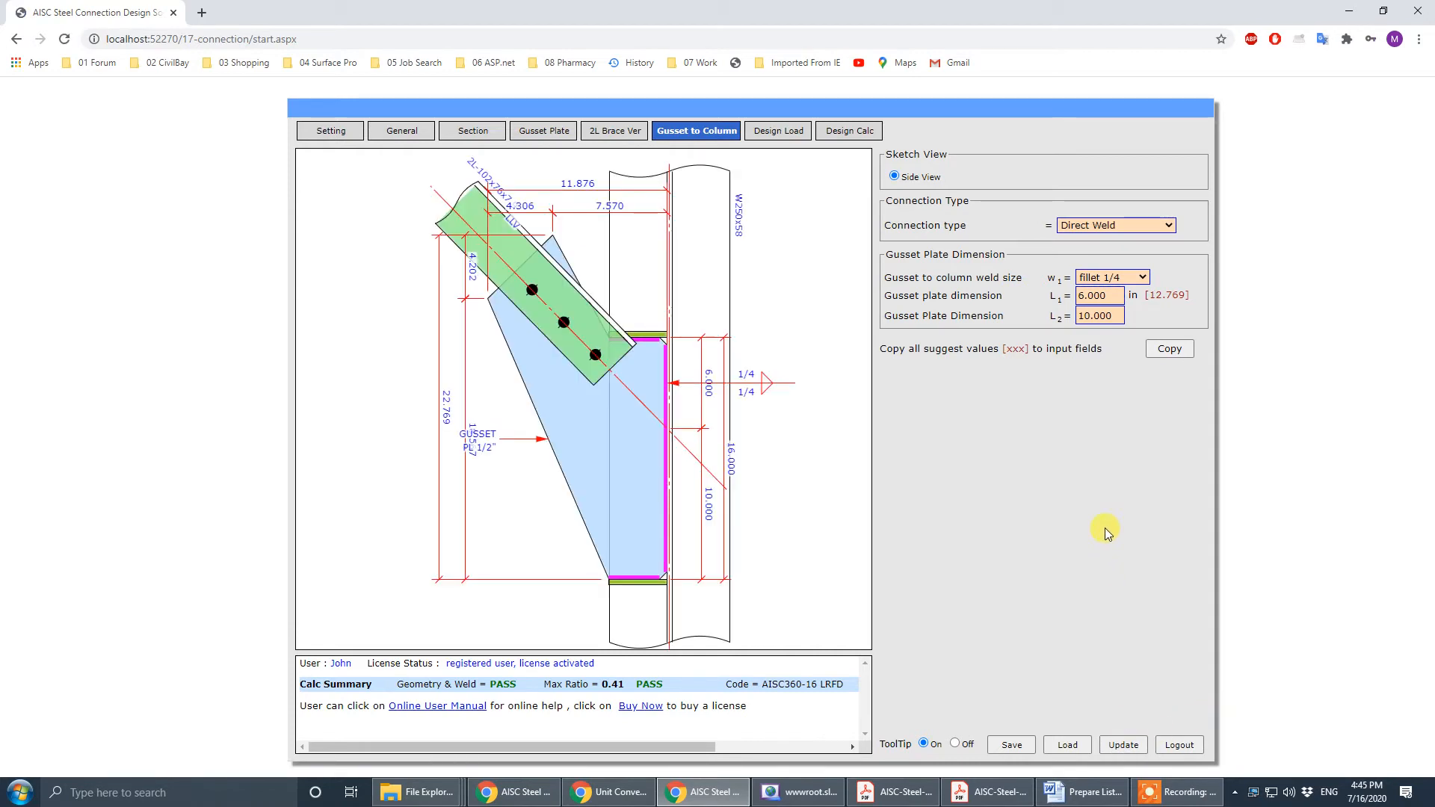
pyautogui.moveTo(1106, 294); pyautogui.dragTo(1028, 297)
pyautogui.click(1106, 296)
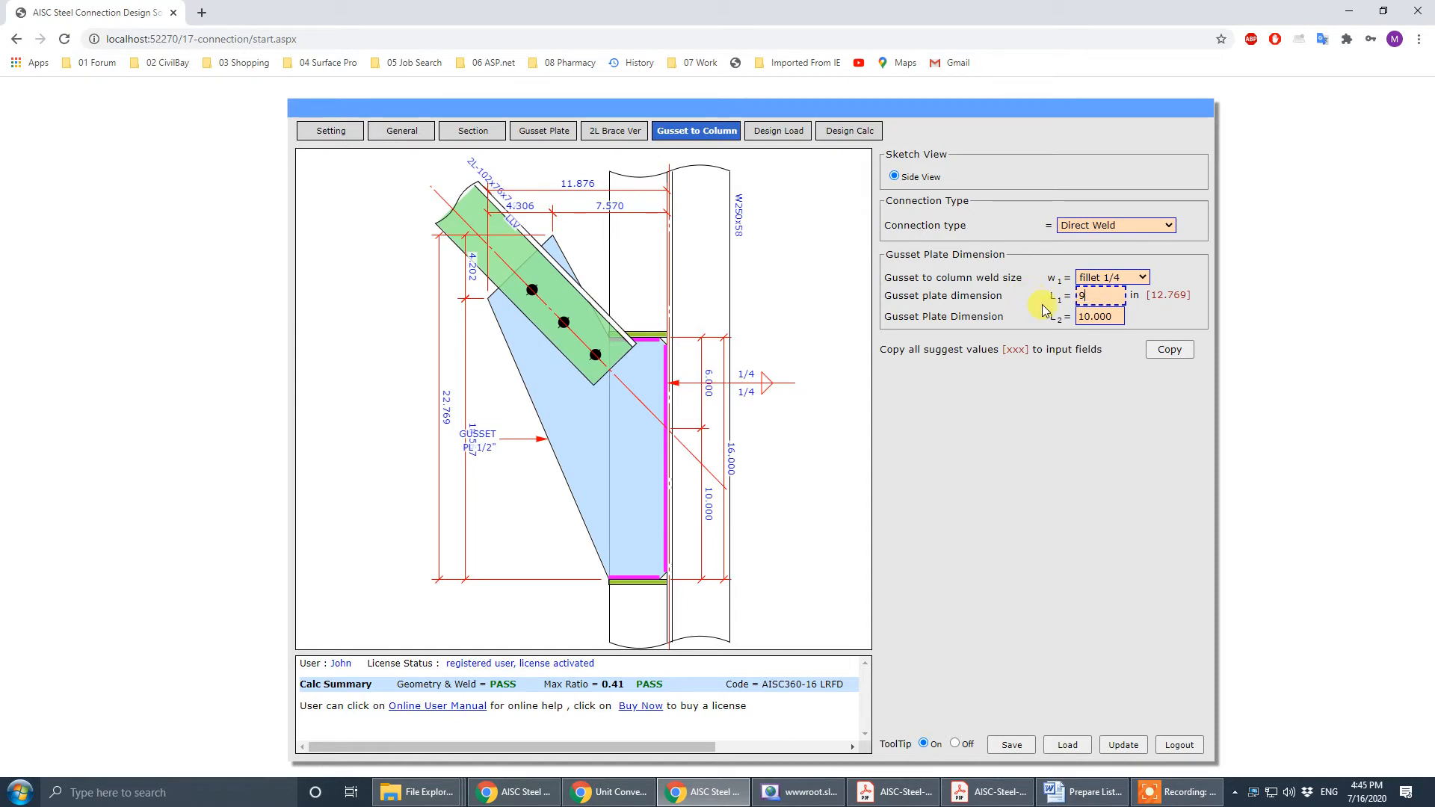
pyautogui.click(1133, 442)
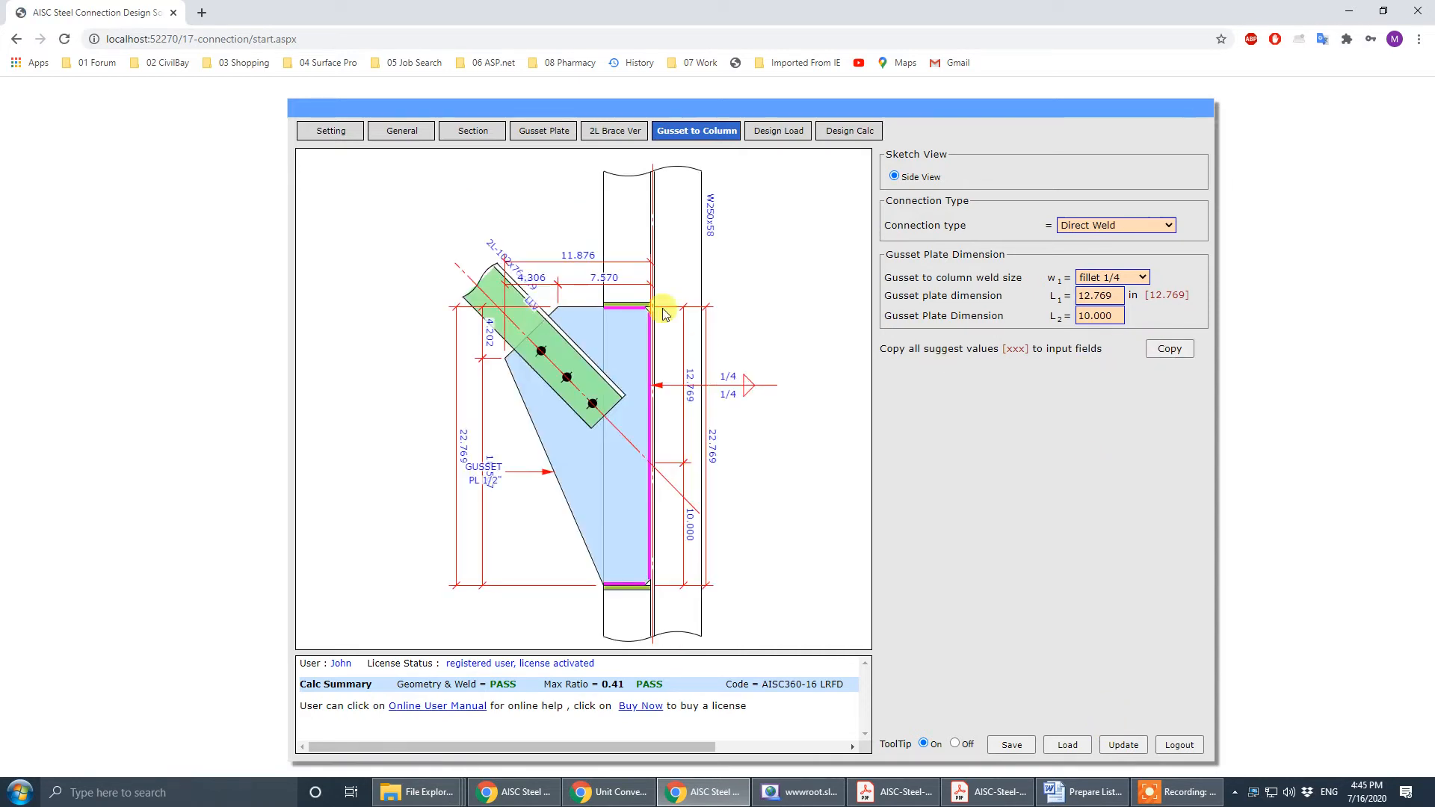
# - Check the lower gusset edge on the PS-21-301 drawing, set gusset plate dimension L2 to 2 in and update the connection
pyautogui.click(991, 792)
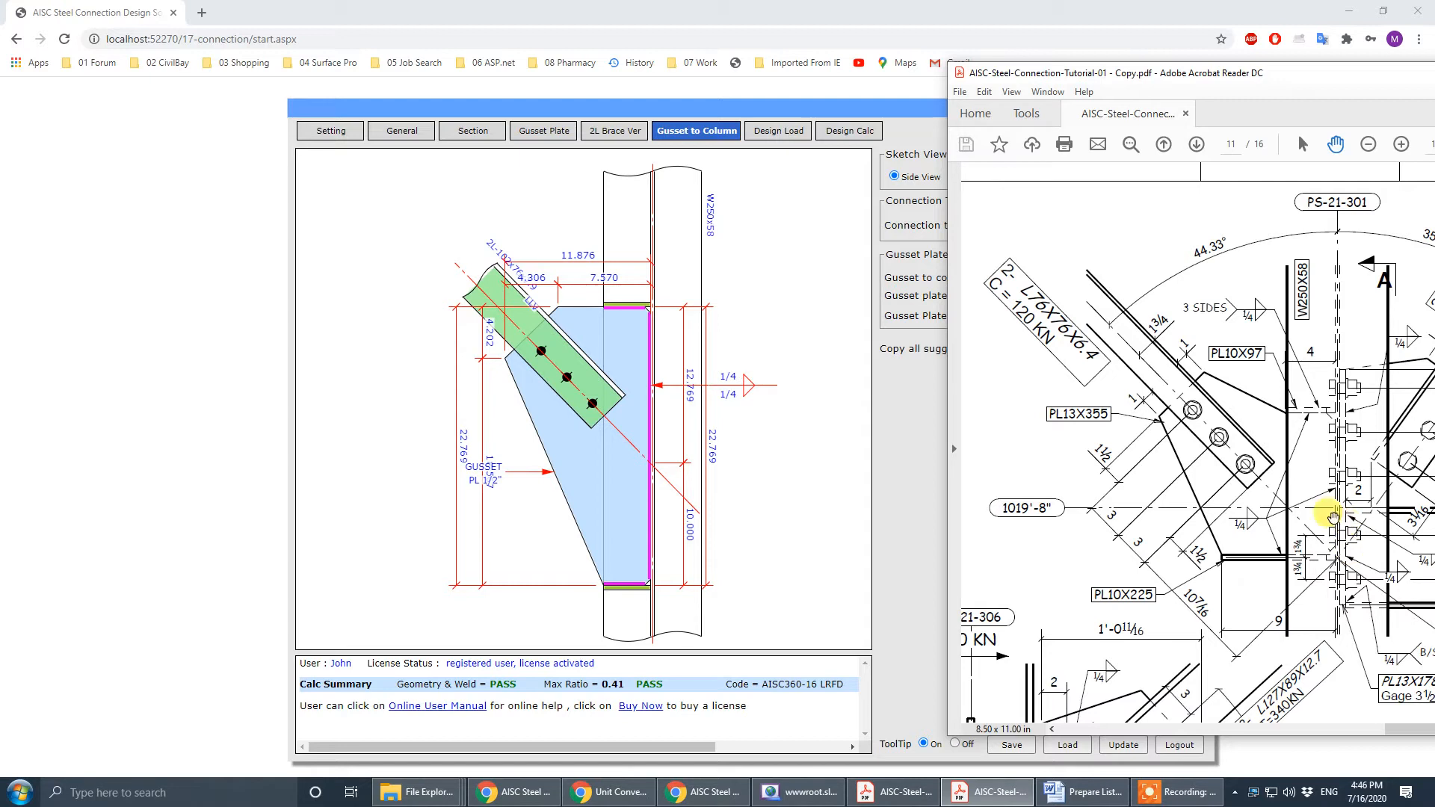
pyautogui.moveTo(1334, 516); pyautogui.dragTo(1281, 529)
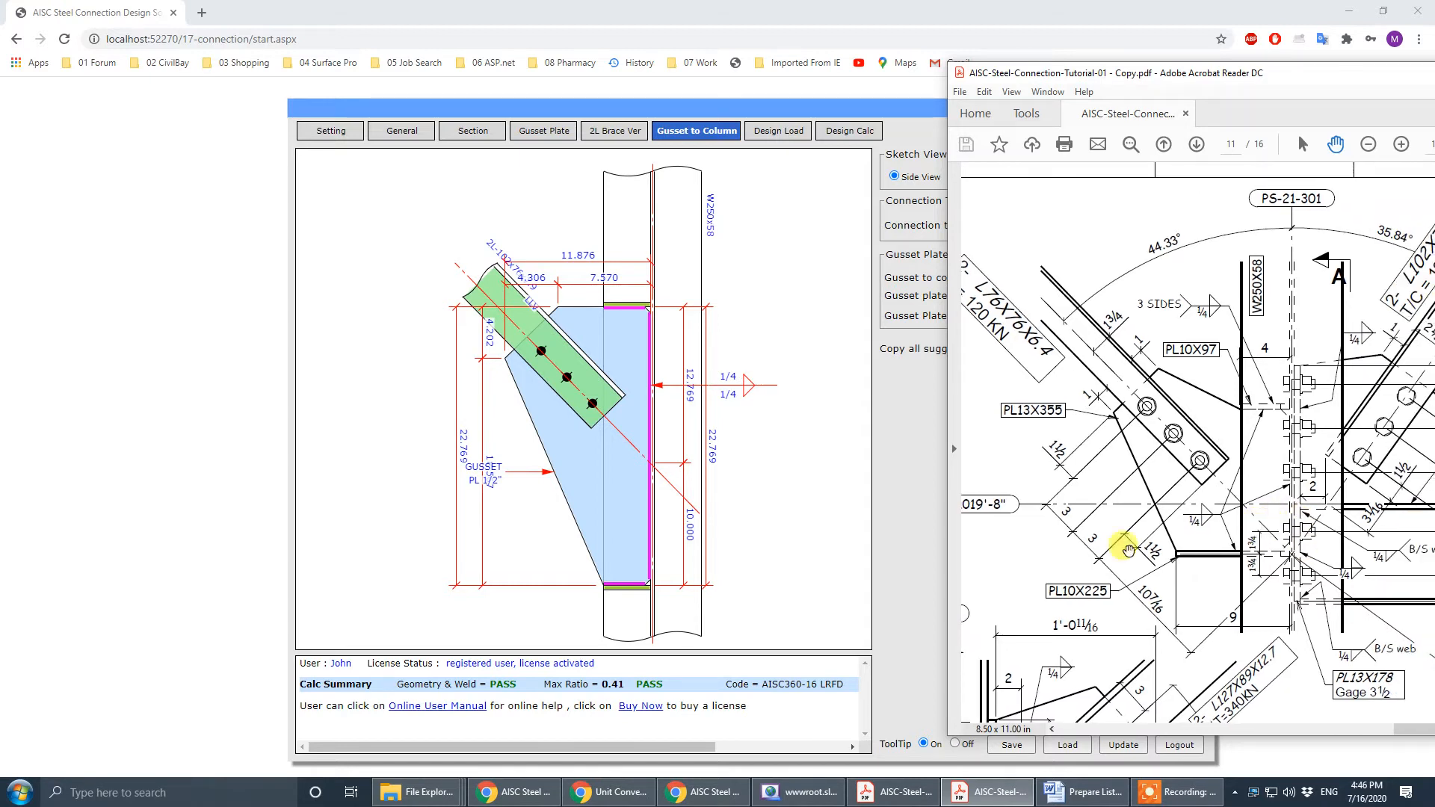
pyautogui.click(805, 538)
pyautogui.doubleClick(1120, 317)
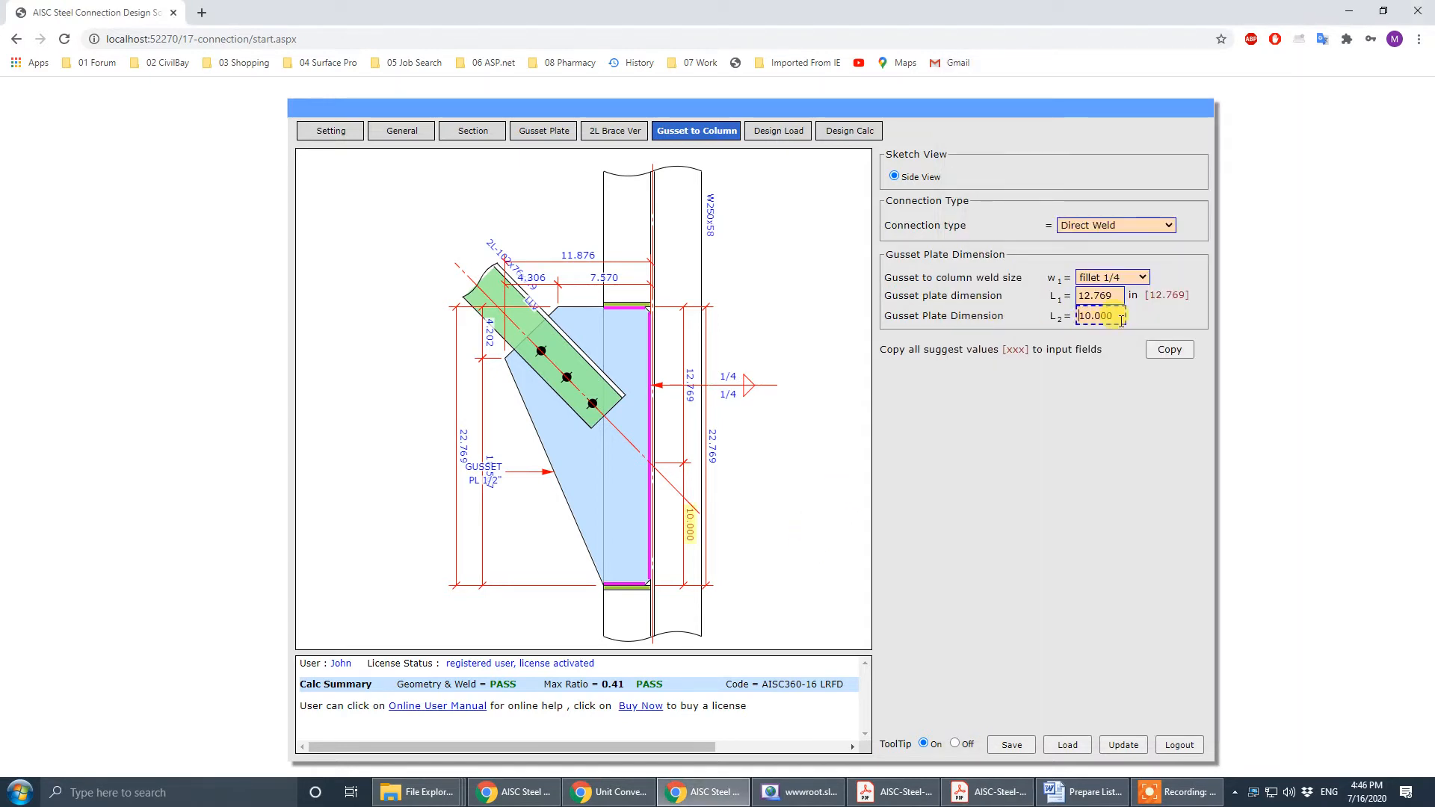
pyautogui.write('2.000')
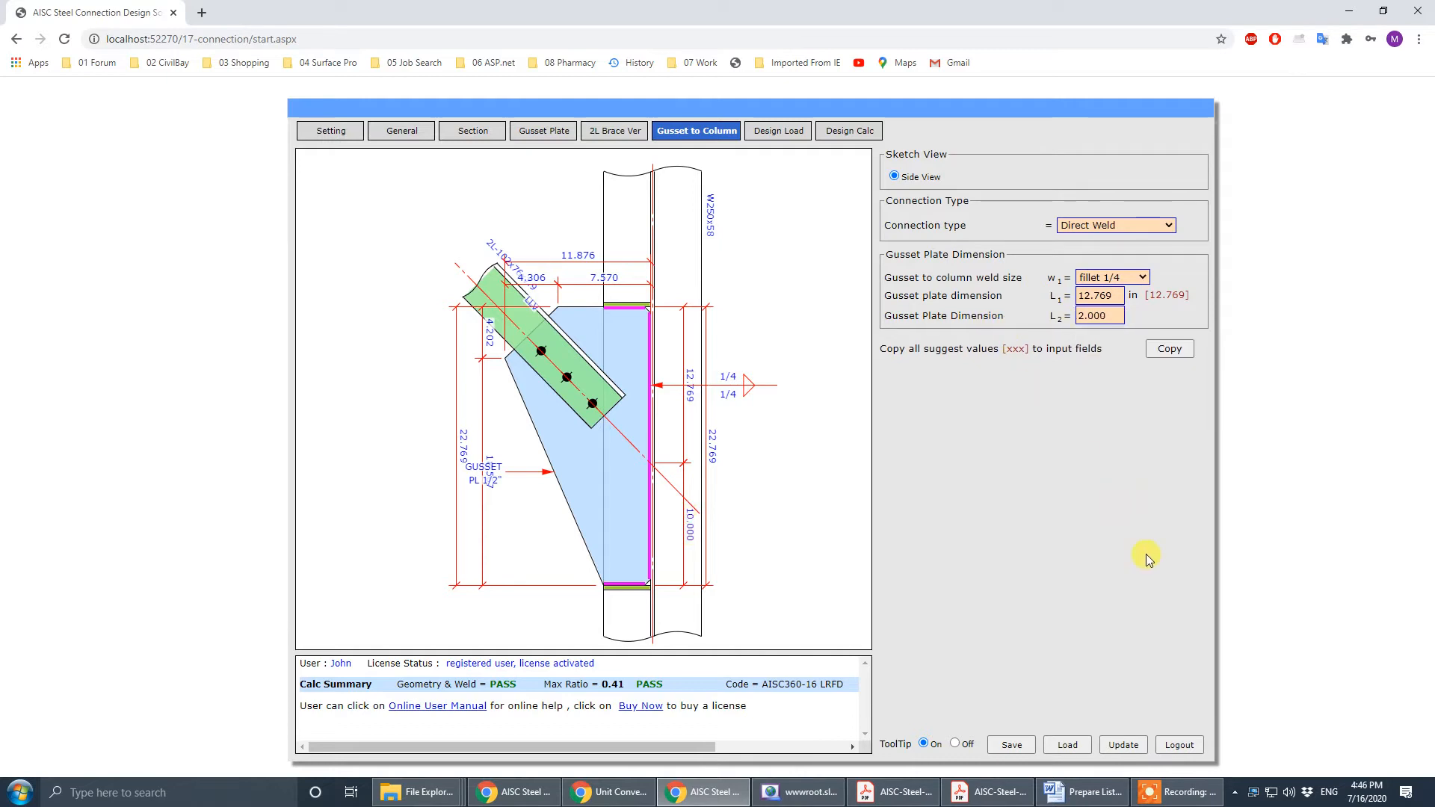
pyautogui.click(1124, 745)
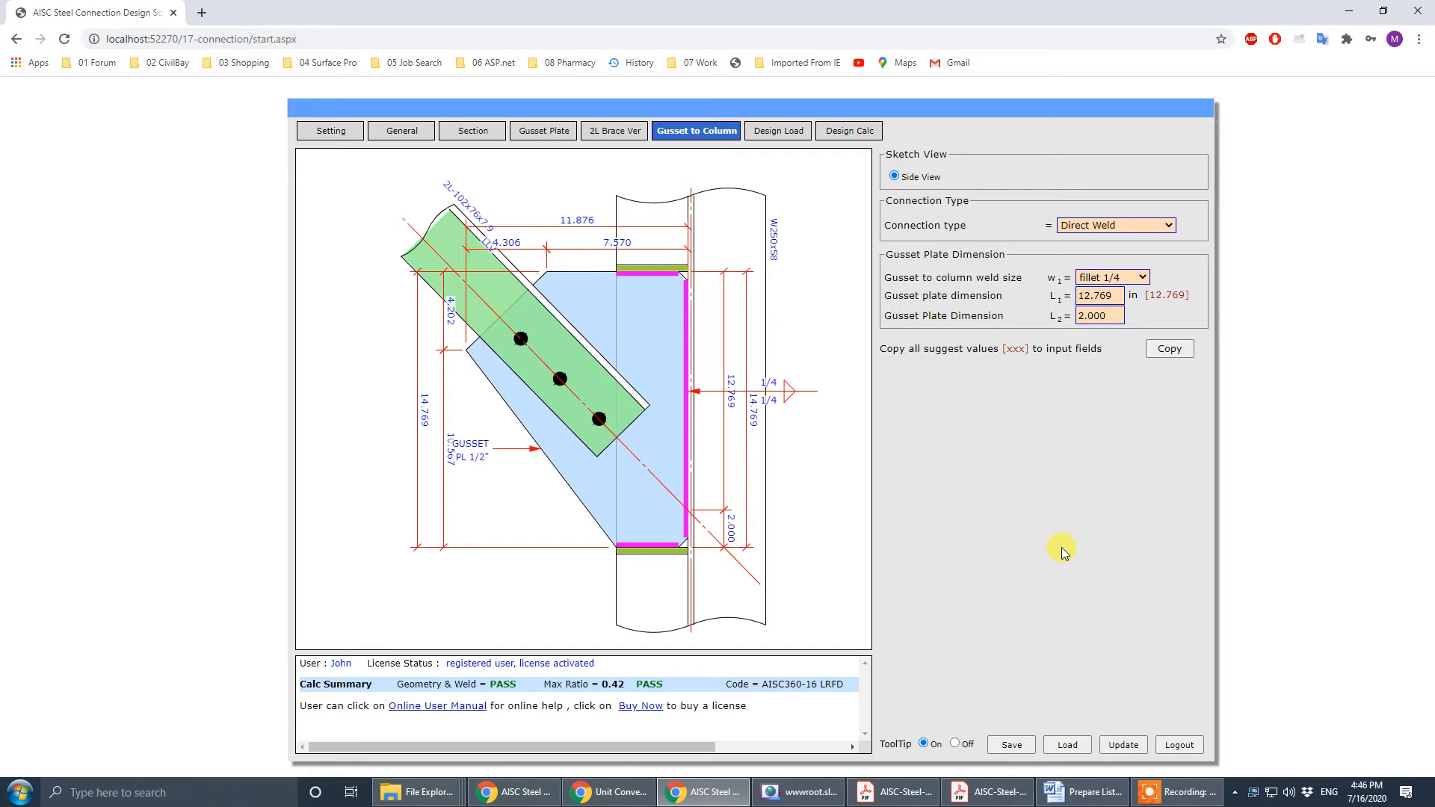
# - Compare the brace end with the PS-21-301 drawing and set the brace clearance to beam or column to 1 in
pyautogui.click(988, 792)
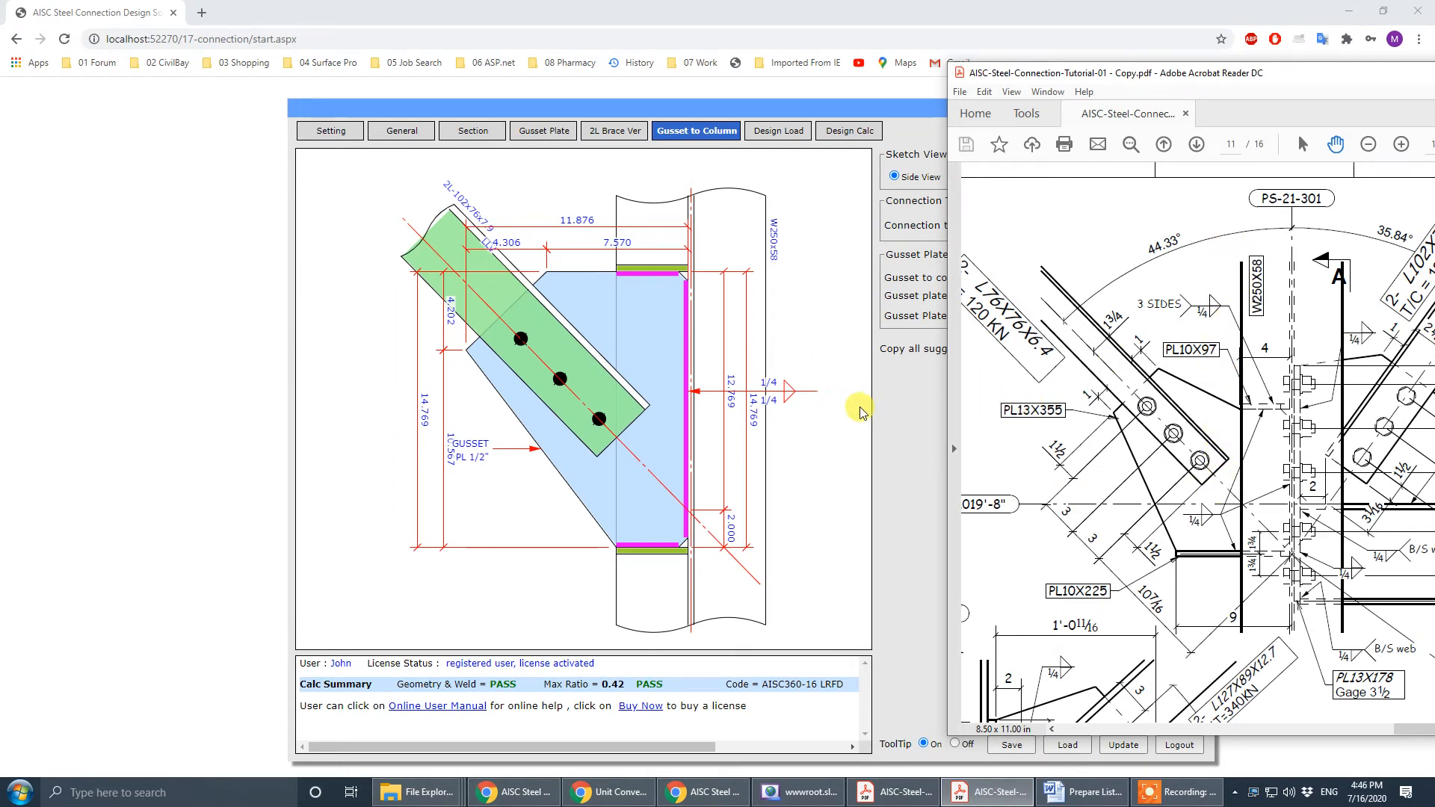
pyautogui.click(825, 468)
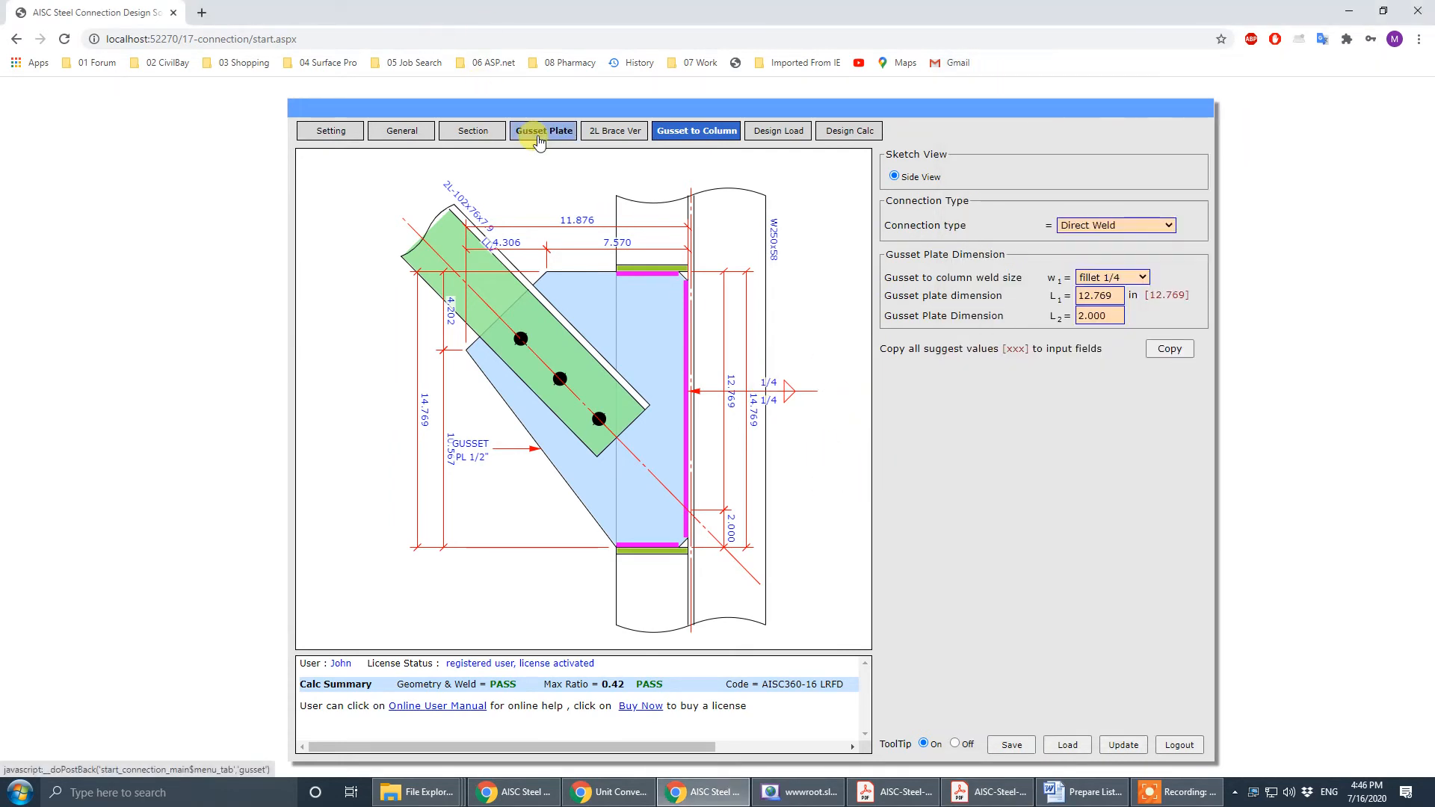
pyautogui.click(539, 133)
pyautogui.click(1137, 225)
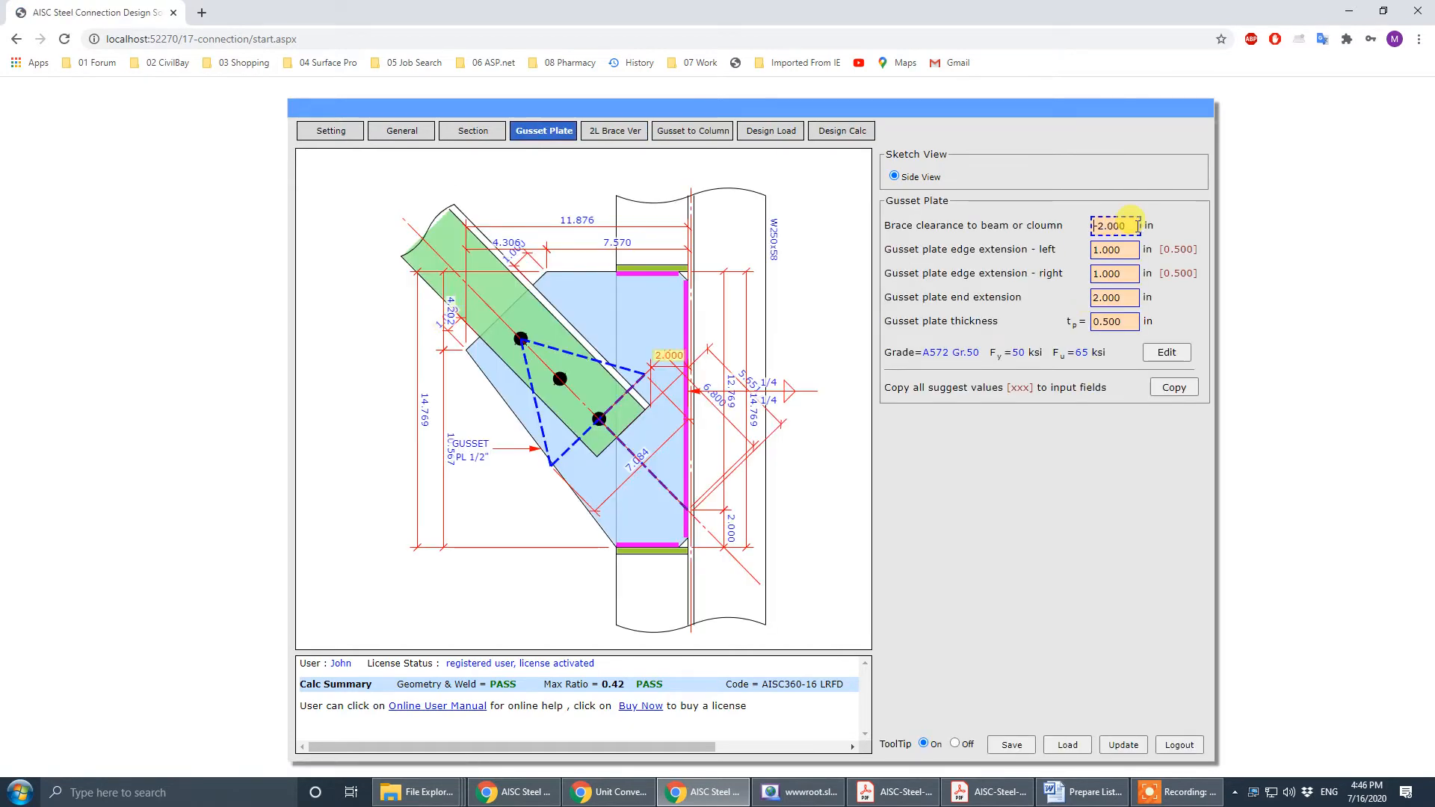
pyautogui.moveTo(1137, 225); pyautogui.dragTo(994, 230)
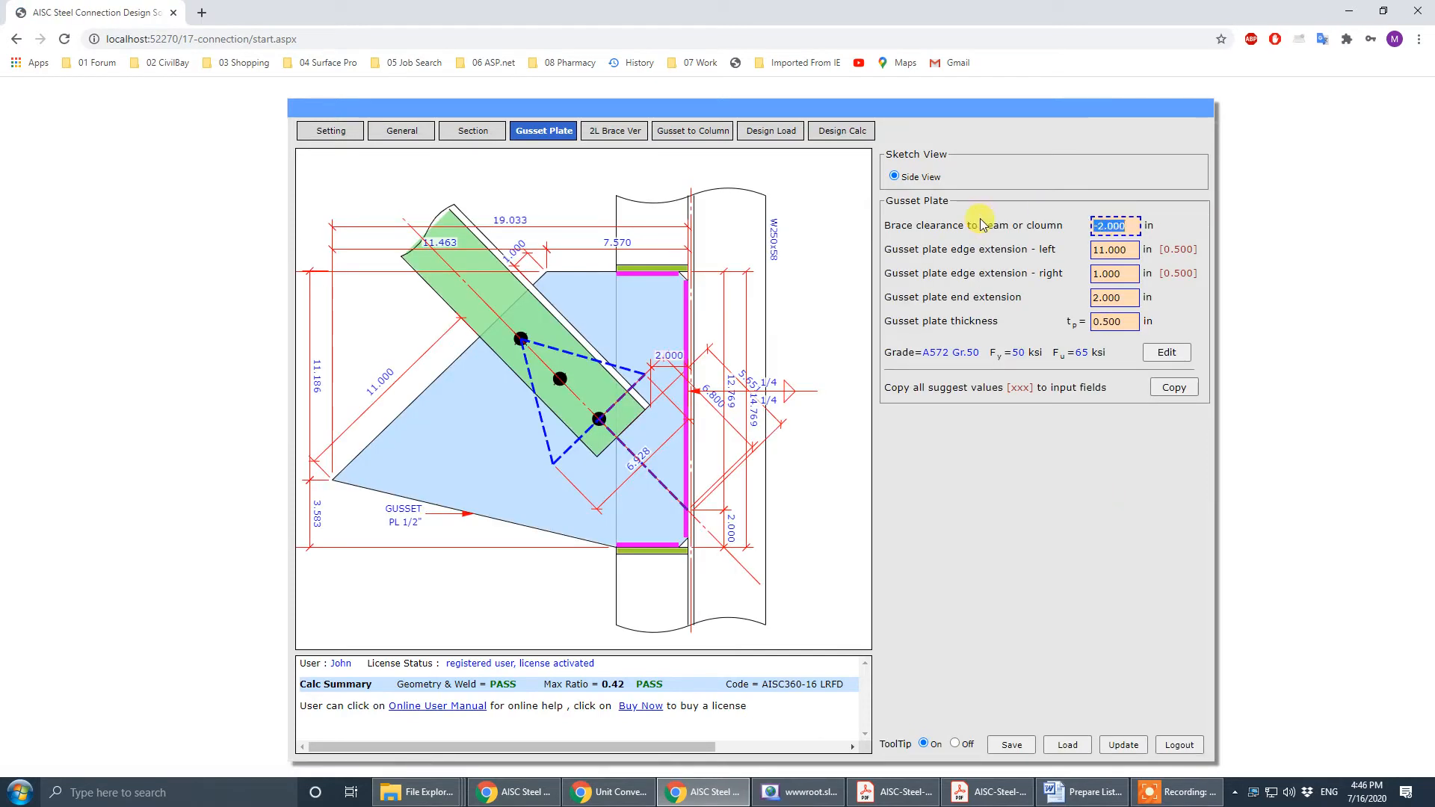
pyautogui.write('1')
pyautogui.click(1090, 621)
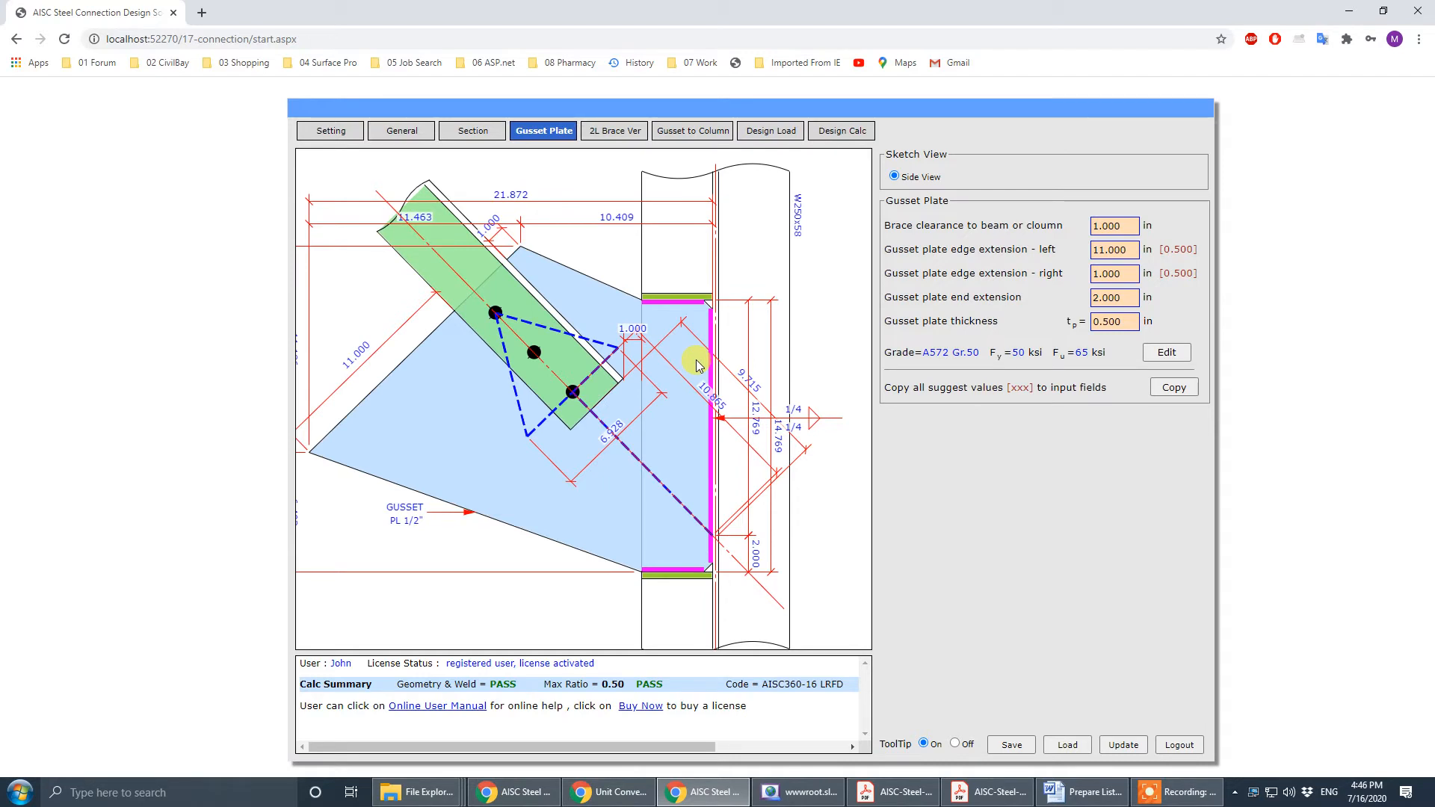
# - Copy the suggested gusset-to-column dimension L1 of 15.677 in and set the left gusset plate edge extension to 0.5 in
pyautogui.click(712, 131)
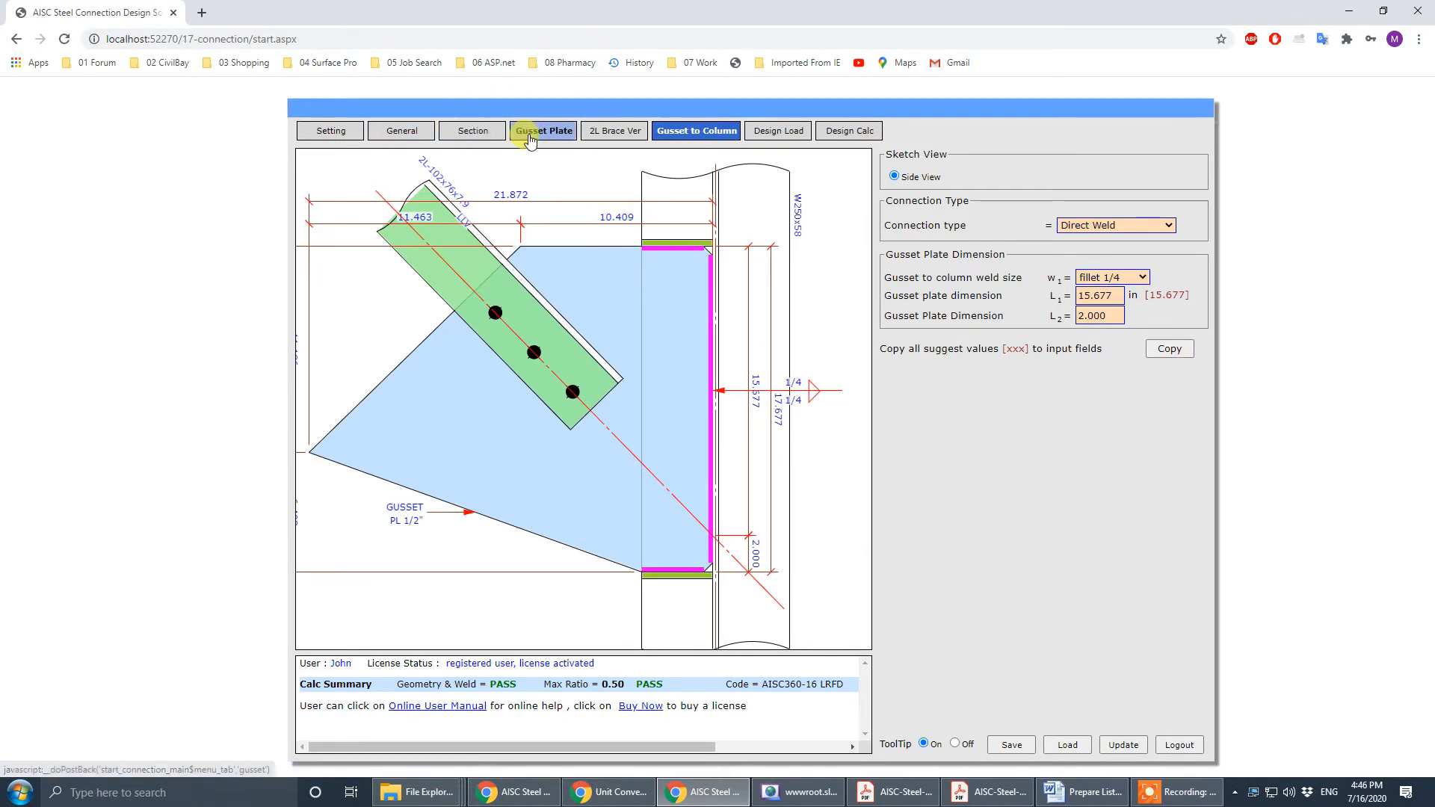
pyautogui.click(528, 139)
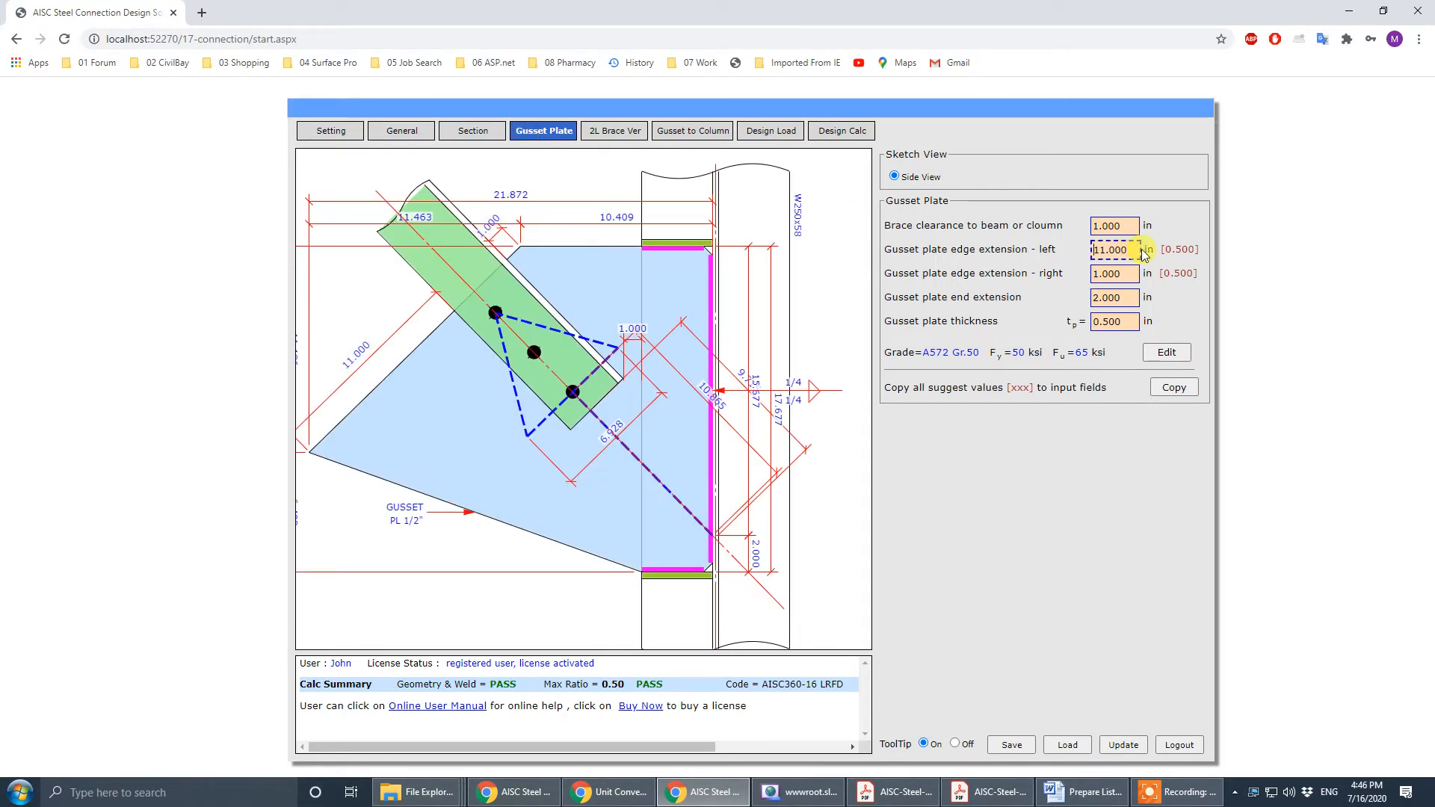
pyautogui.moveTo(1131, 250); pyautogui.dragTo(975, 253)
pyautogui.click(985, 248)
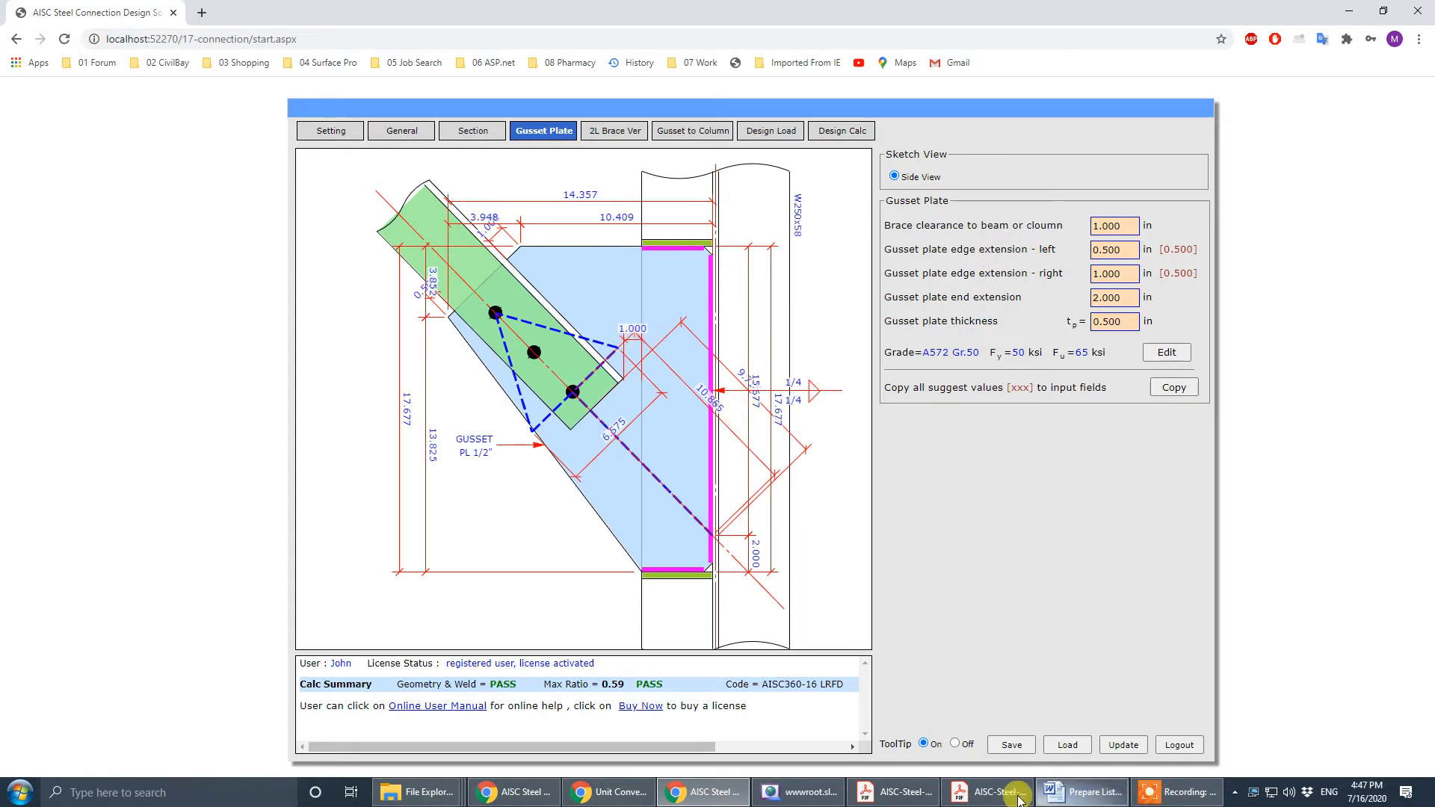
# - Check the brace size on the PS-21-301 drawing and change the double angle brace section to the equal-leg 76x76x6.4 from the CISC library
pyautogui.click(987, 791)
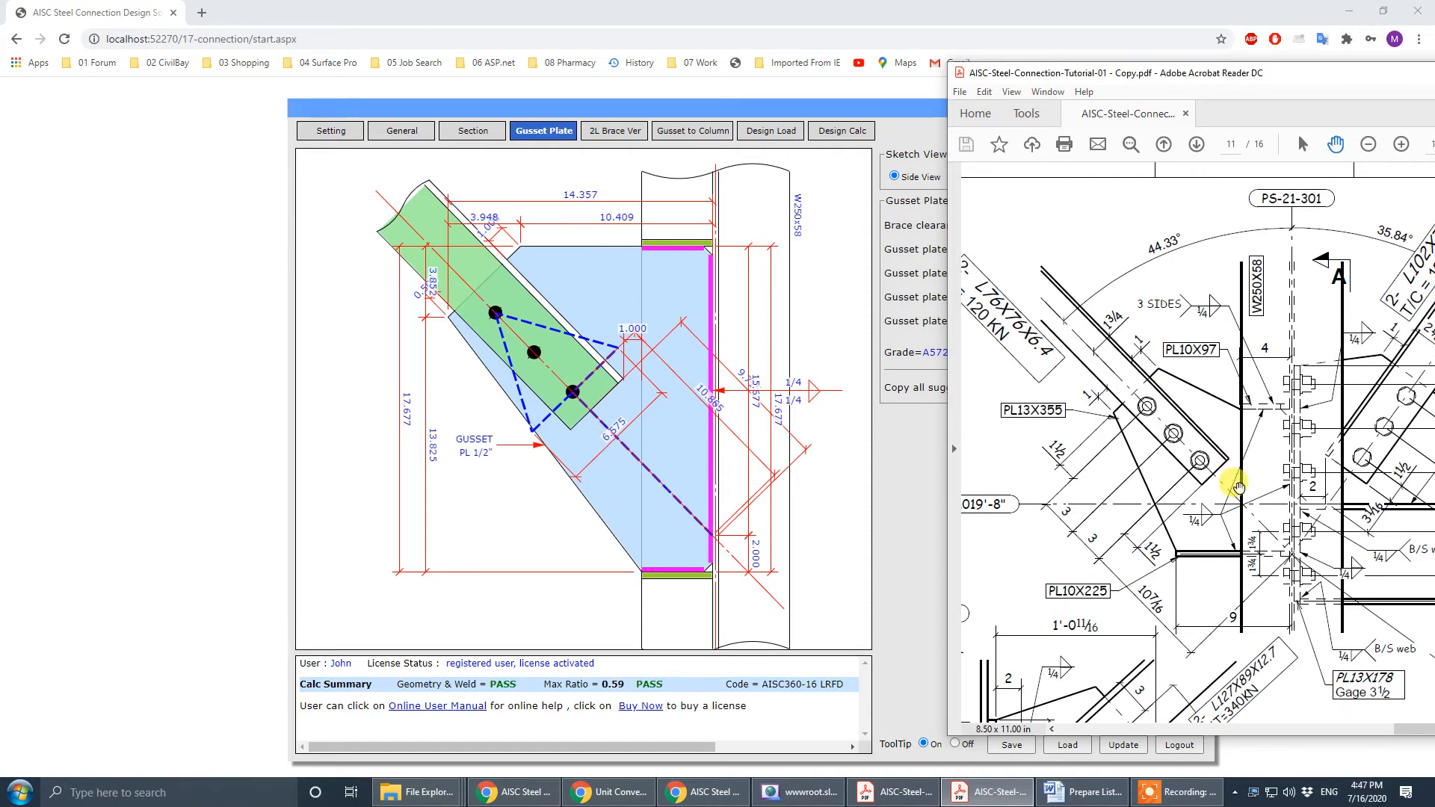
pyautogui.click(408, 137)
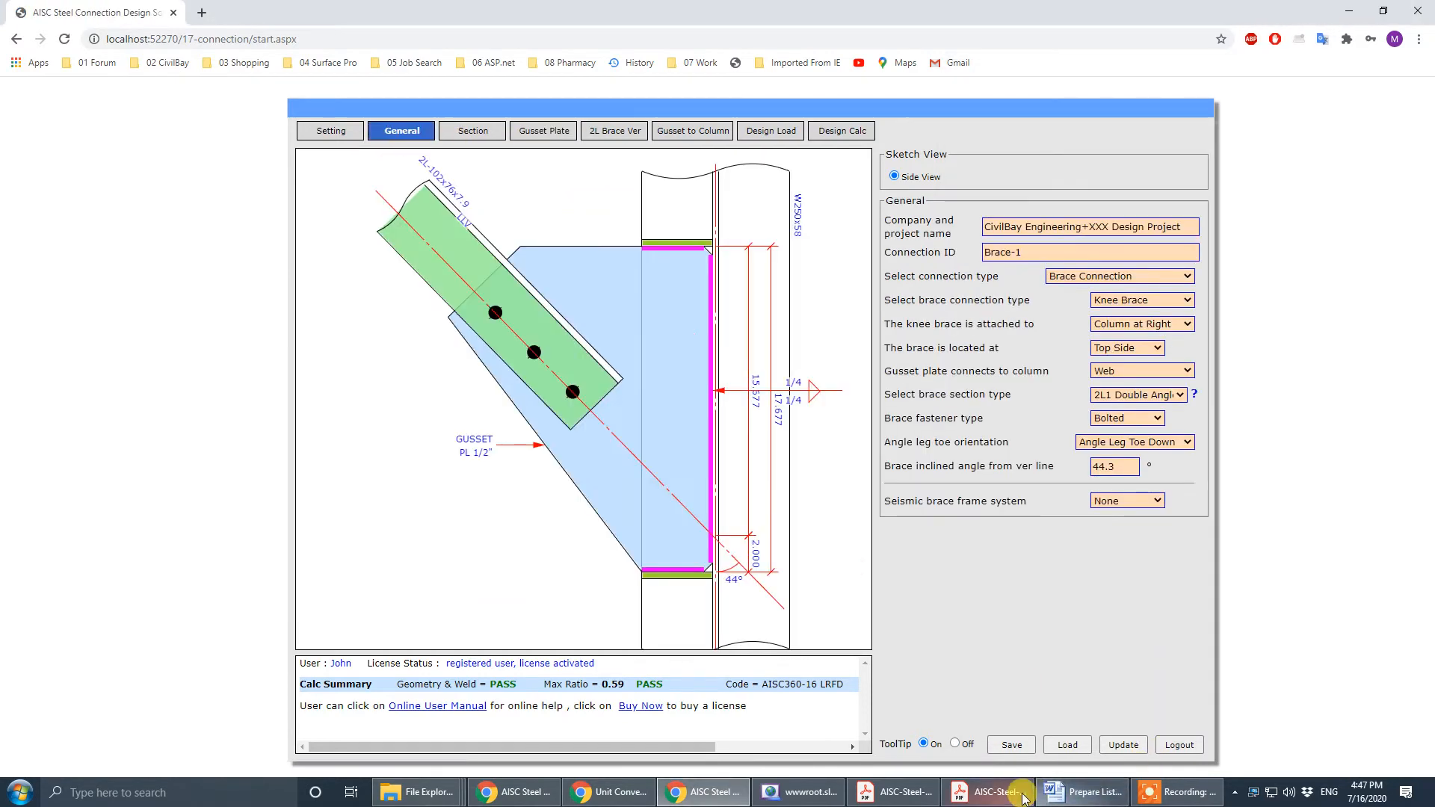
pyautogui.click(987, 791)
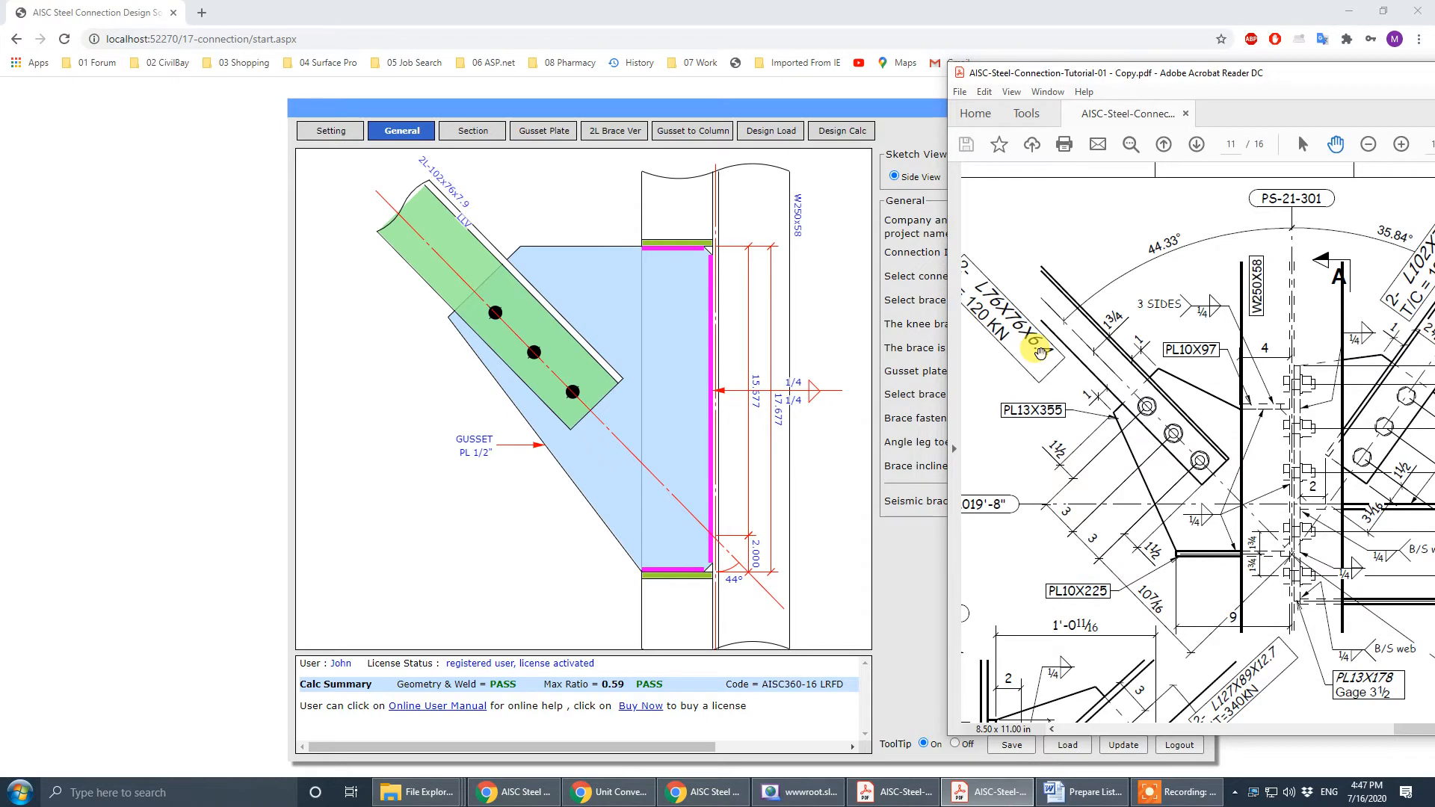
pyautogui.click(614, 131)
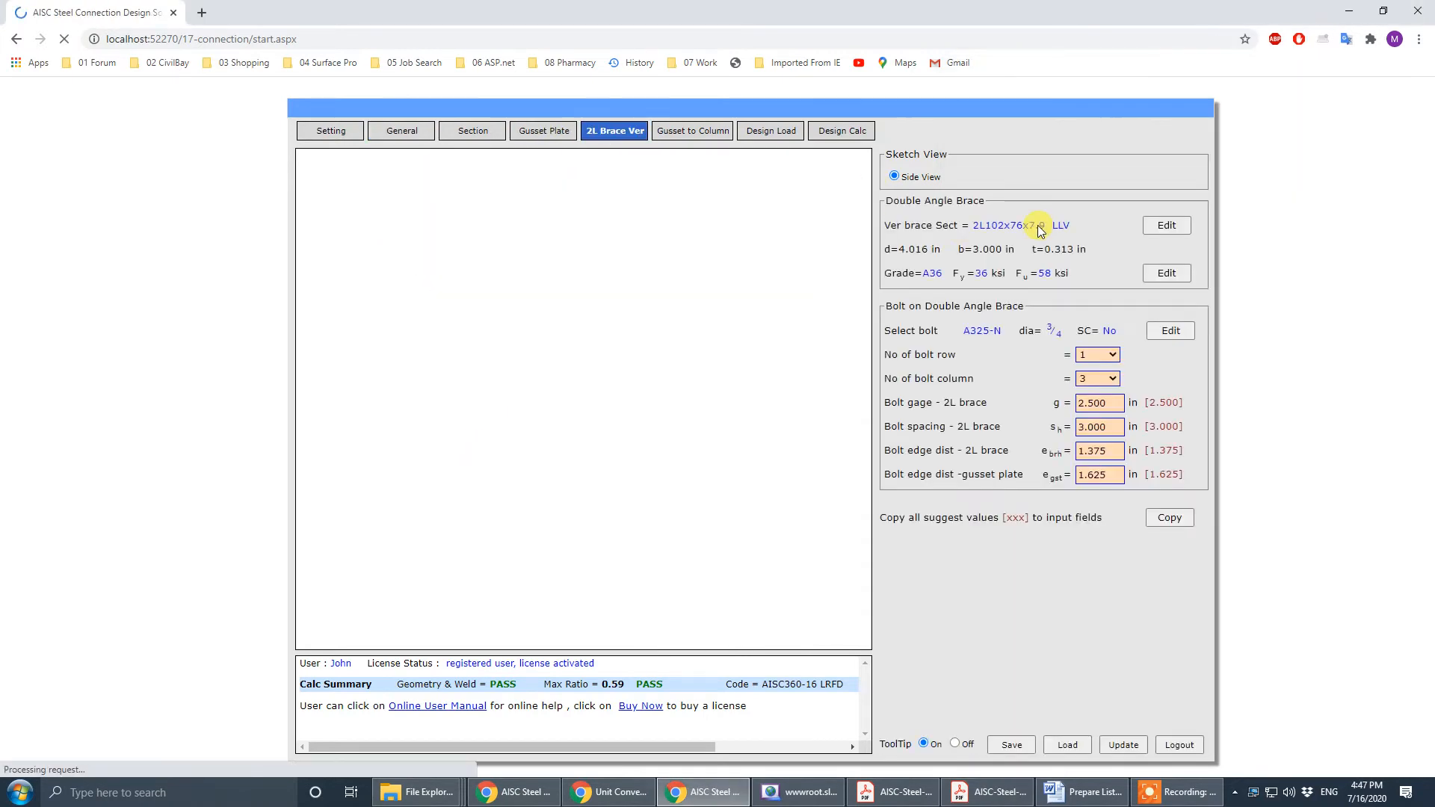
pyautogui.click(1172, 226)
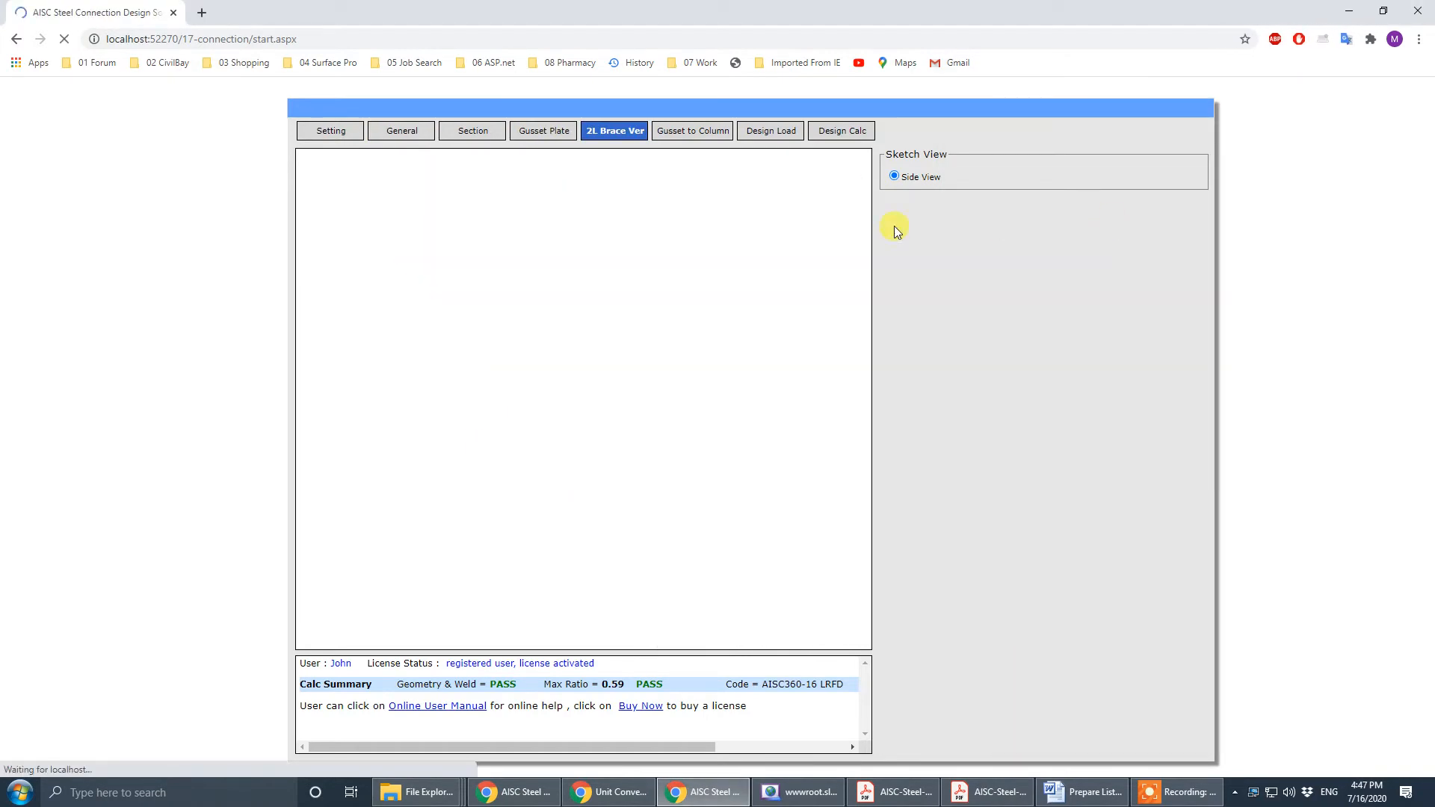
pyautogui.click(568, 248)
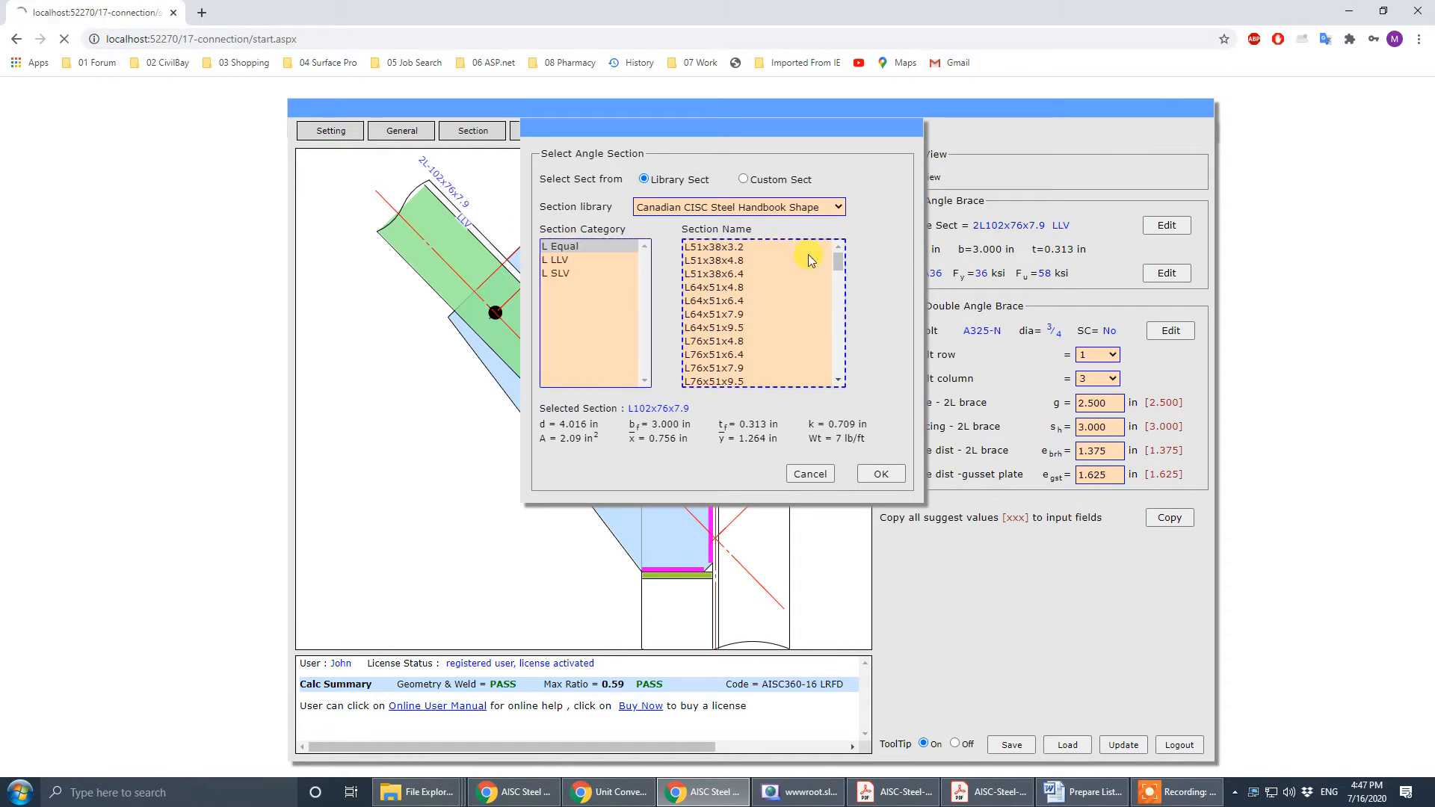
pyautogui.moveTo(838, 258); pyautogui.dragTo(839, 301)
pyautogui.click(728, 268)
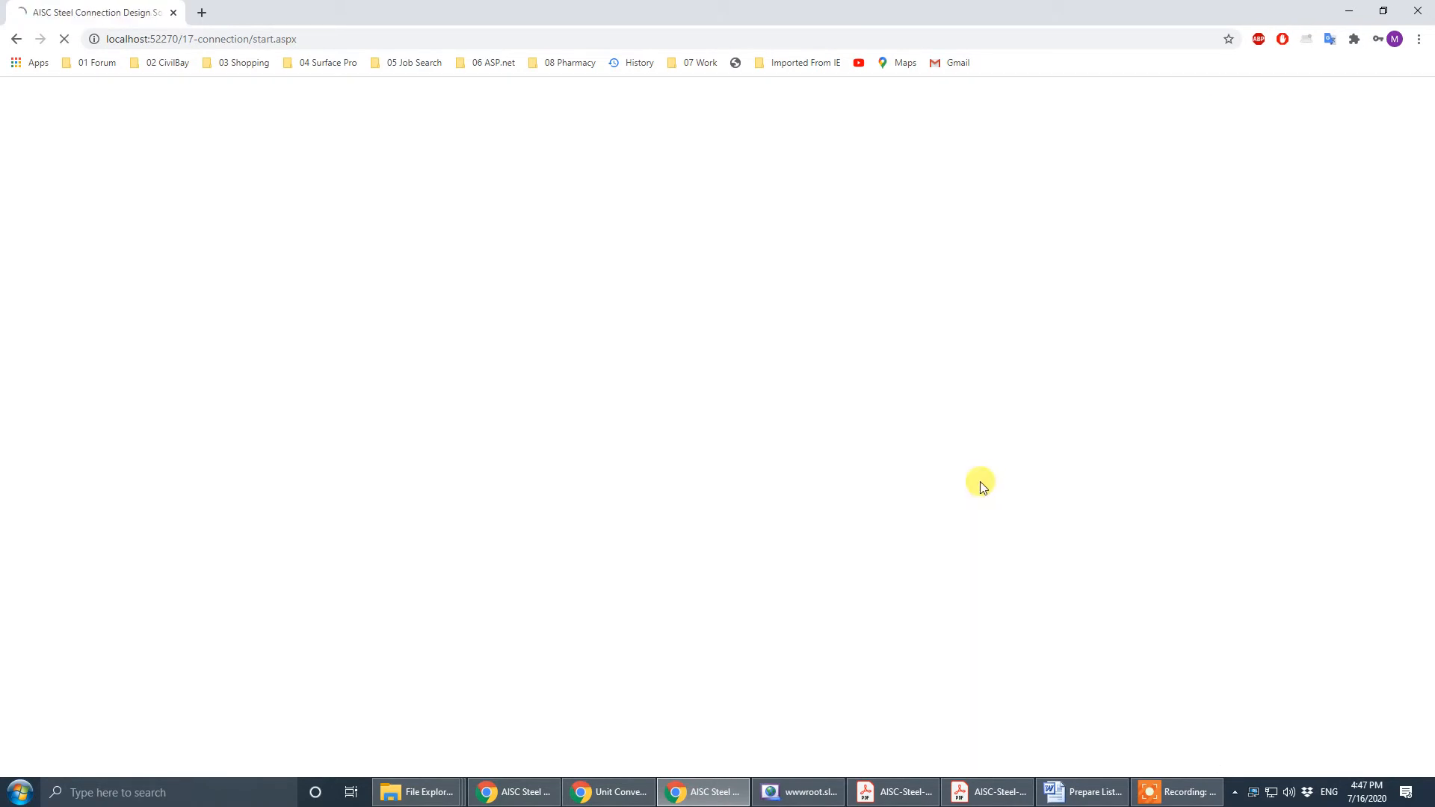
pyautogui.click(882, 475)
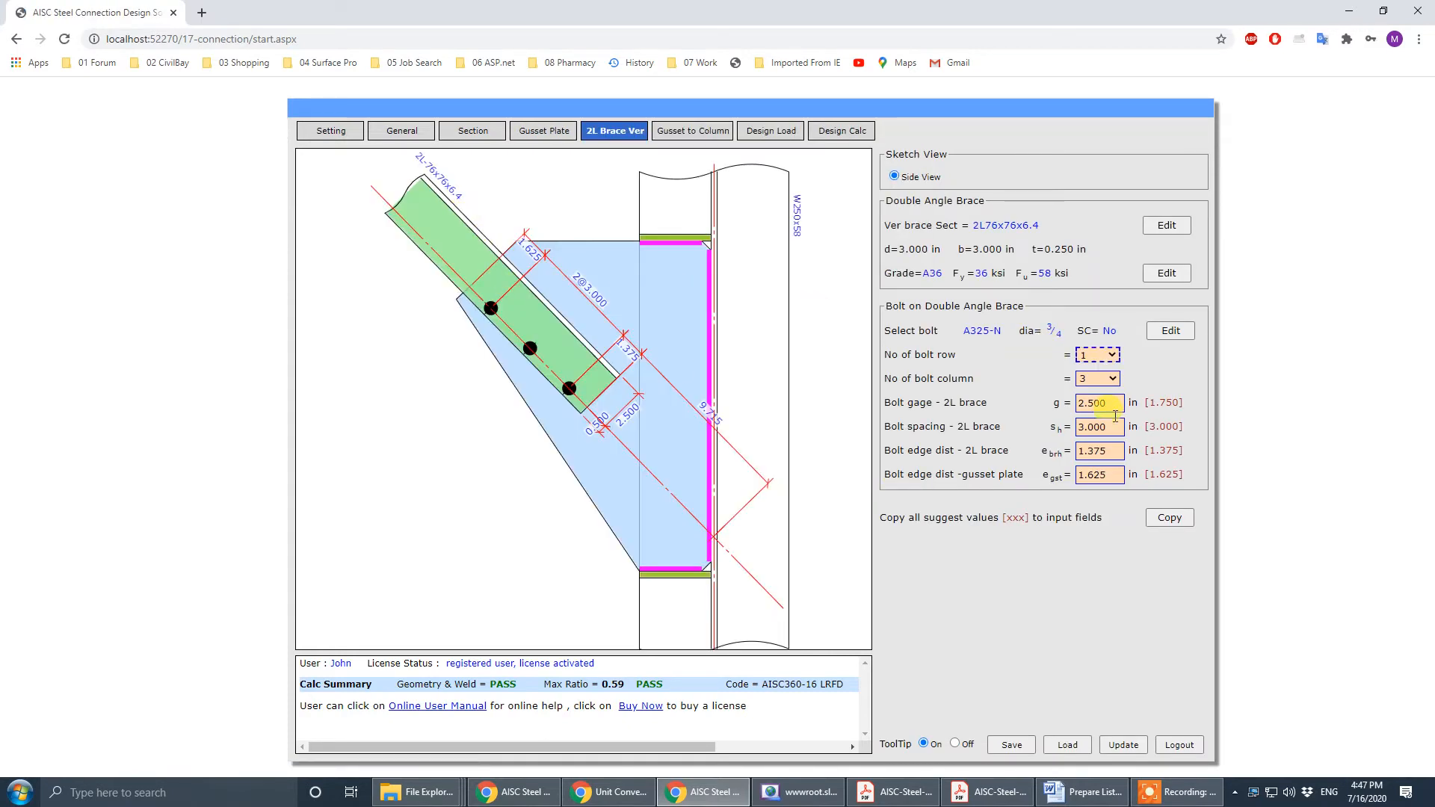
# - Check the brace bolt gage on the PS-21-301 drawing and copy the suggested bolt values, with a 1.750 in gage
pyautogui.click(991, 799)
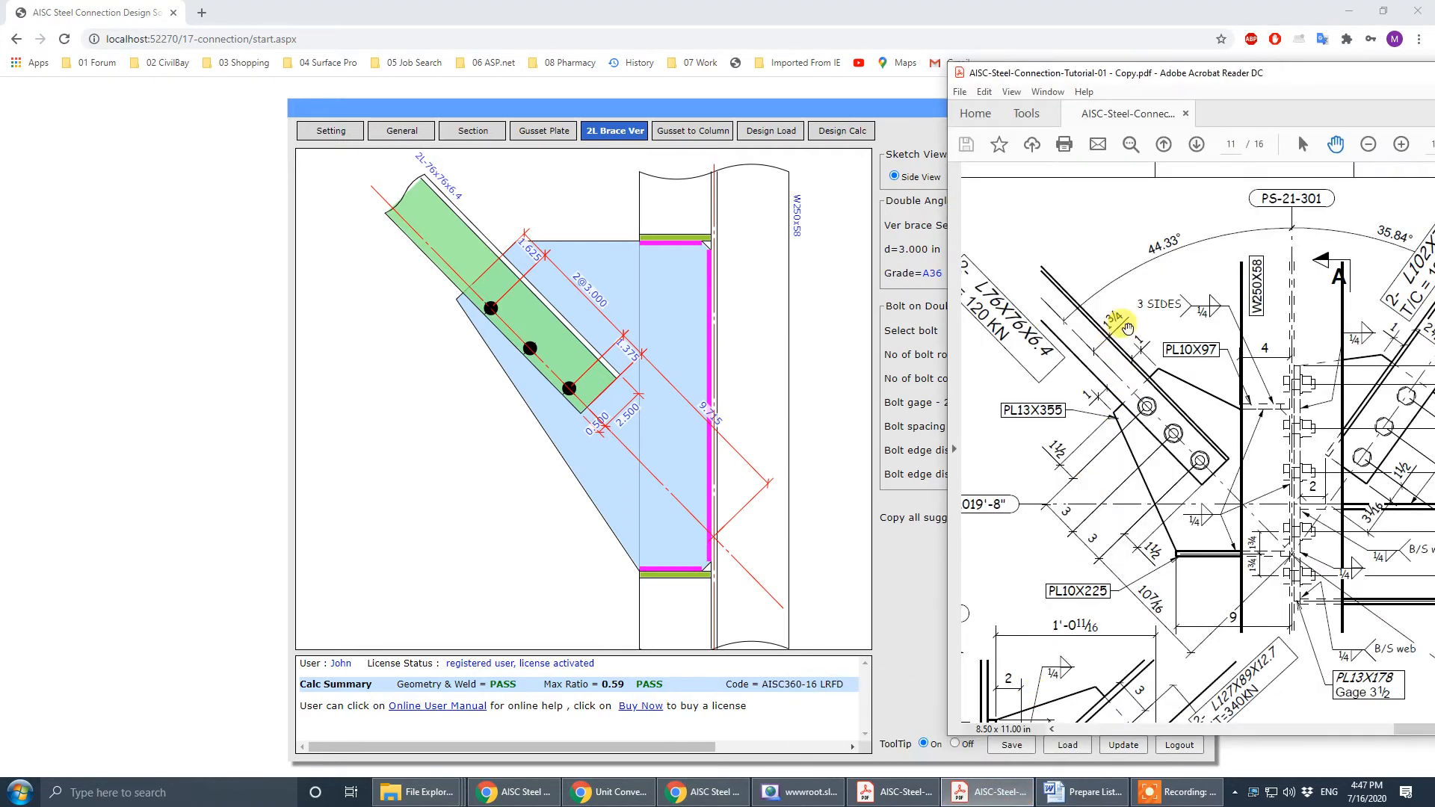
pyautogui.click(905, 414)
pyautogui.click(1121, 406)
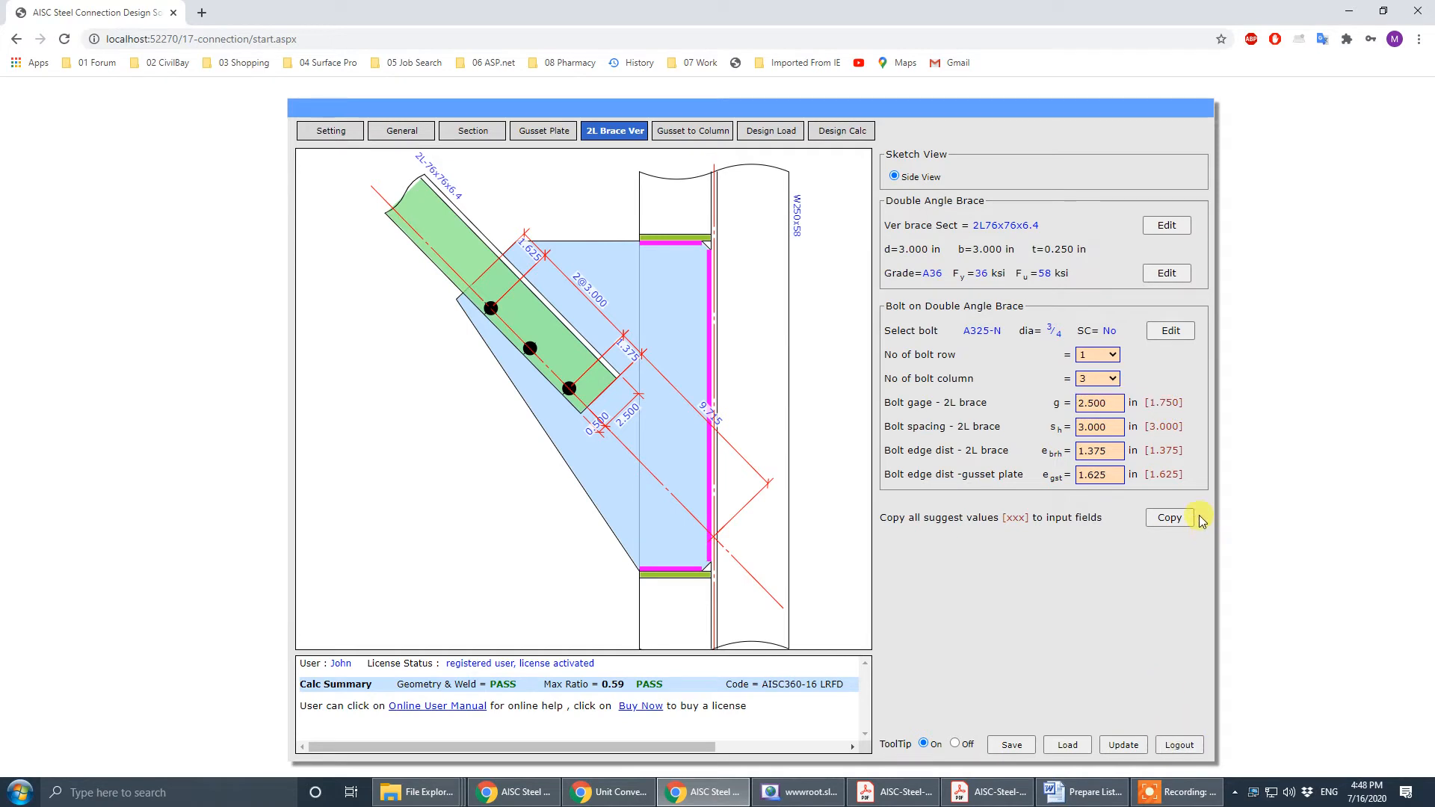
pyautogui.click(1187, 520)
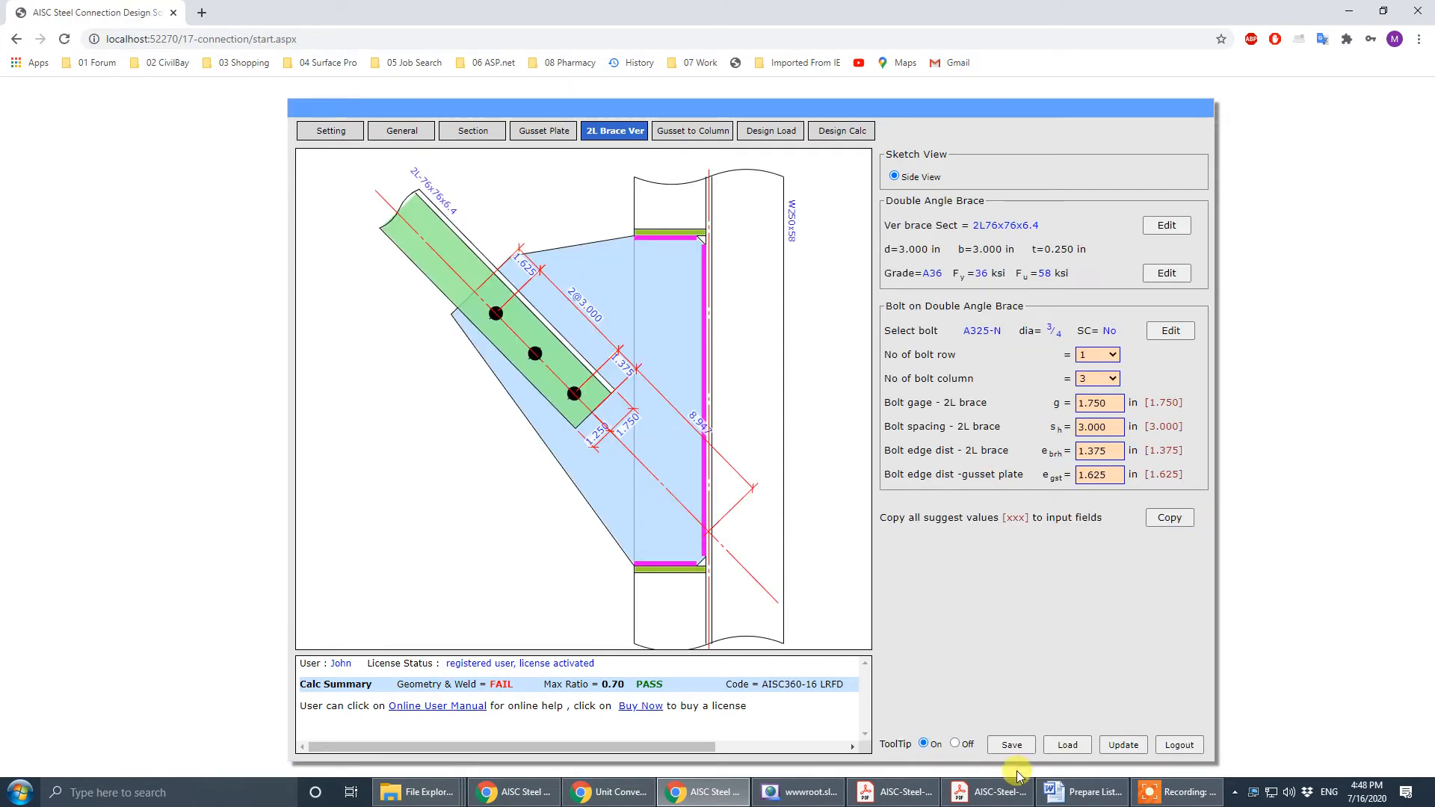
# - Check the 2-L76X76X6.4 brace force on the PS-21-301 drawing and convert 120 kN to kips on the unit conversion page
pyautogui.click(988, 793)
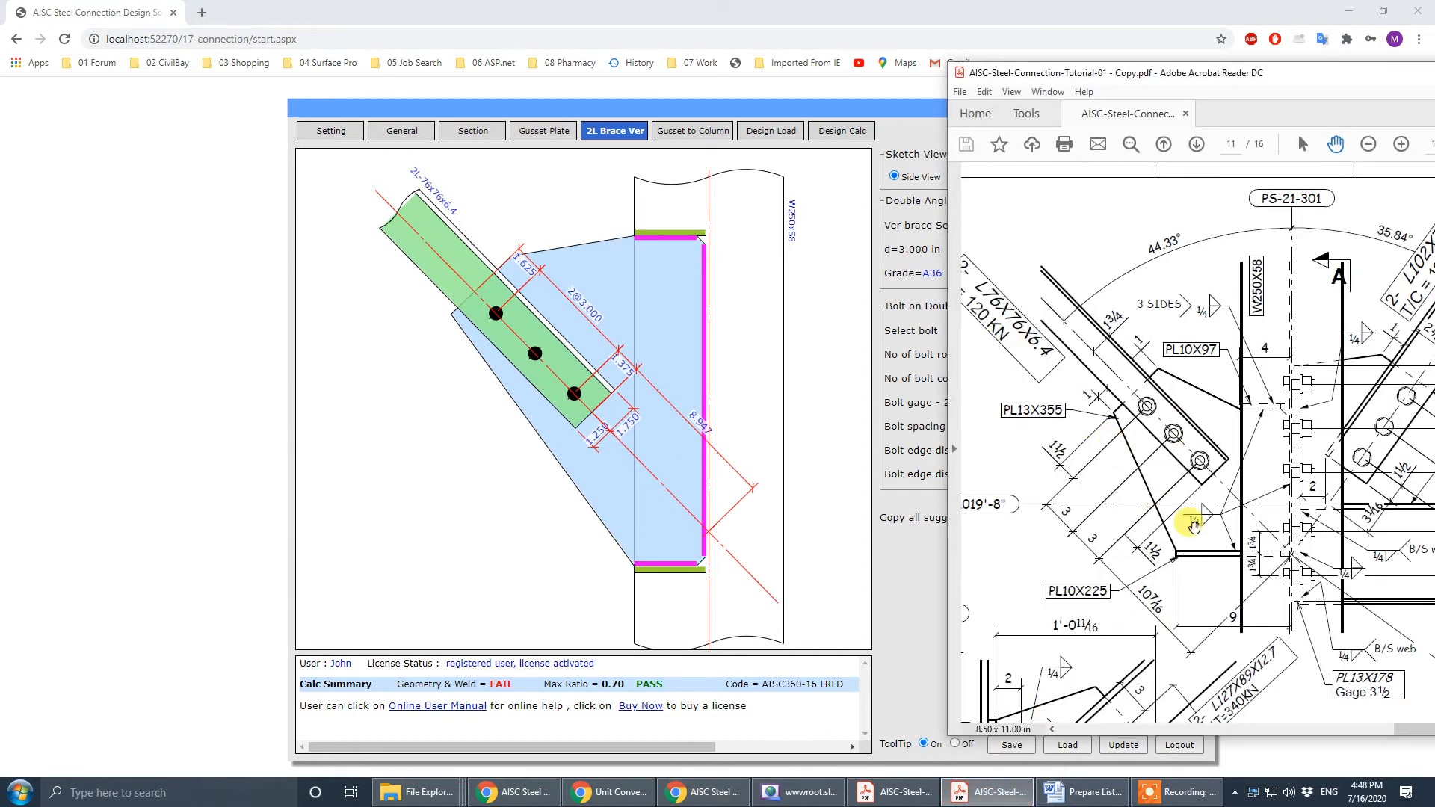
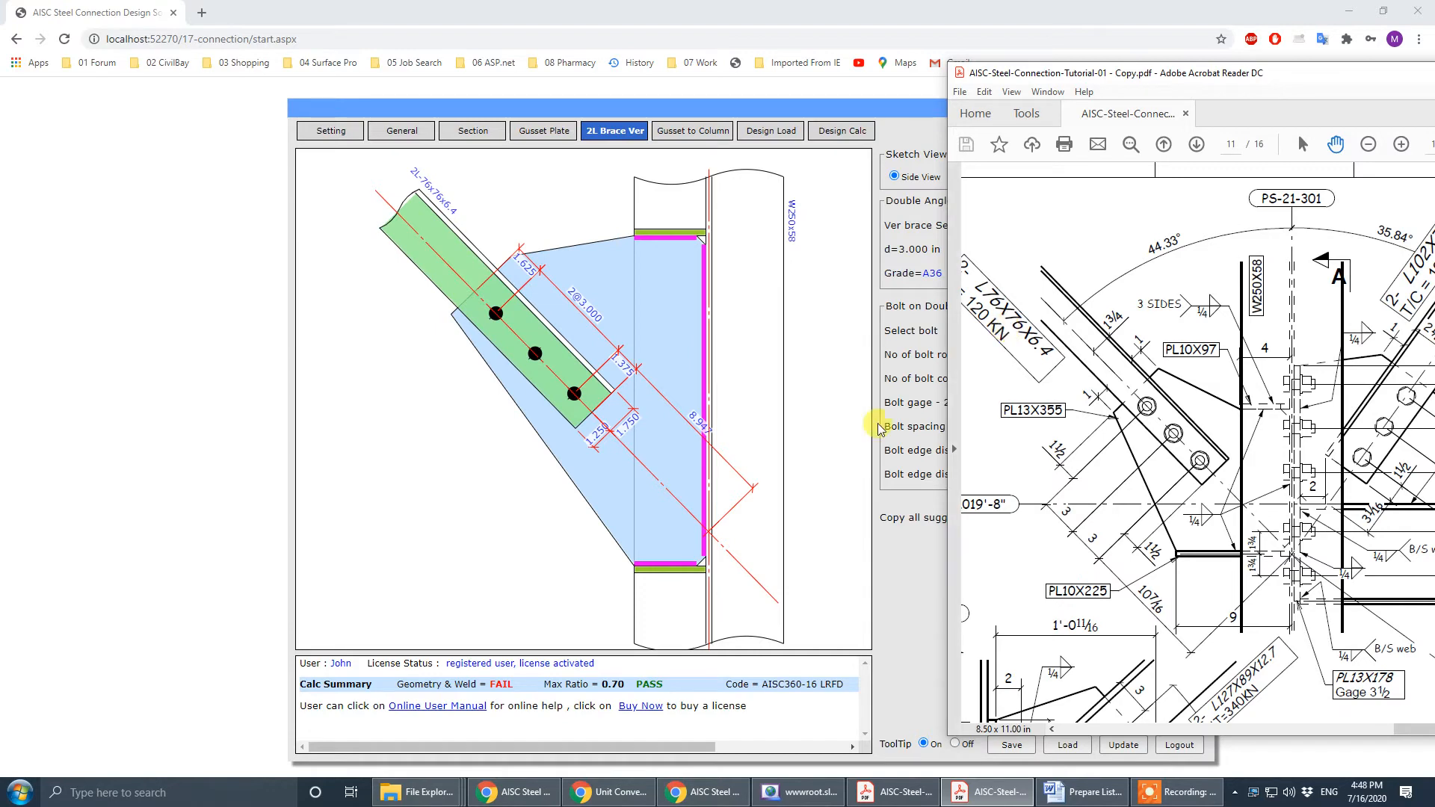
pyautogui.click(609, 793)
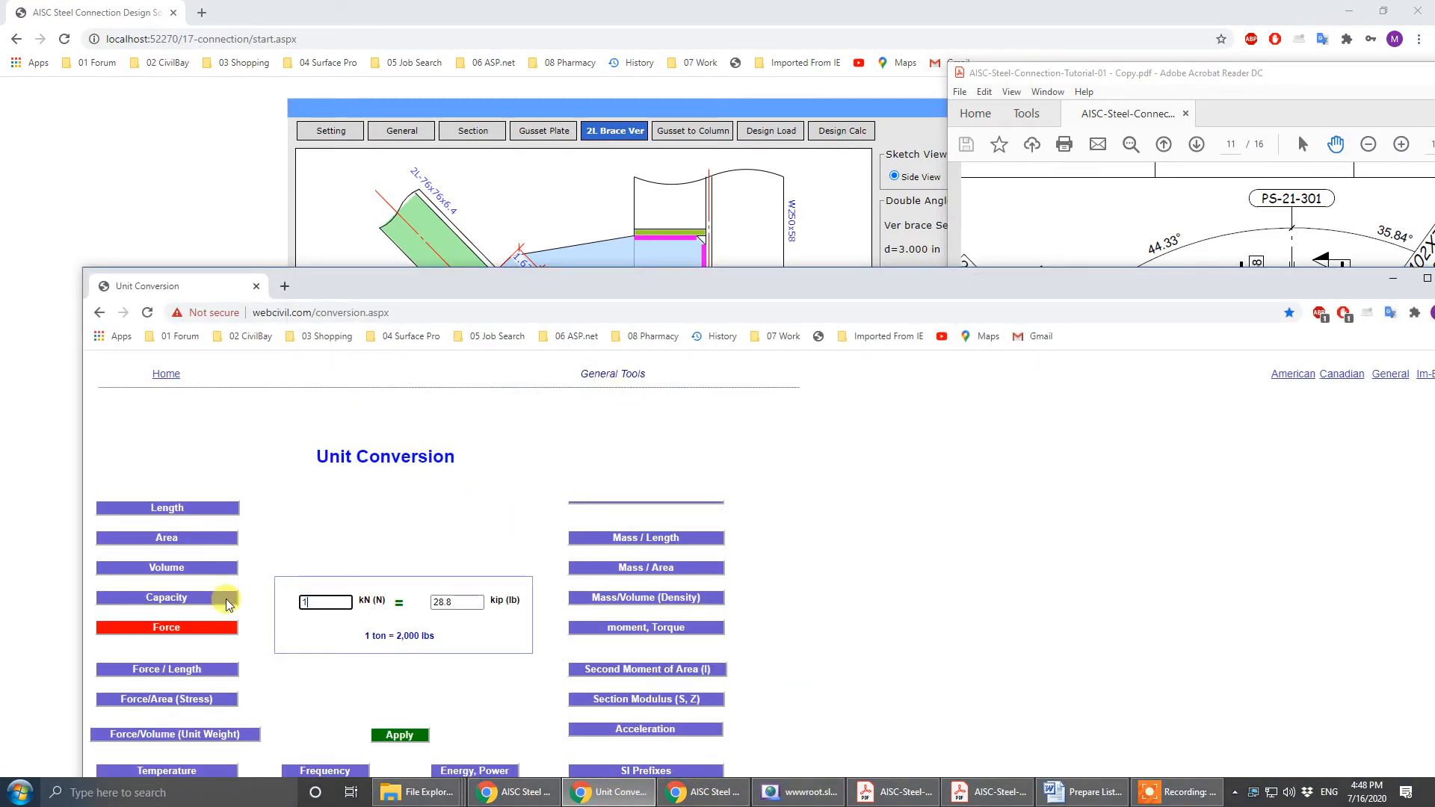
pyautogui.press('BackSpace')
pyautogui.write('0')
pyautogui.press('Return')
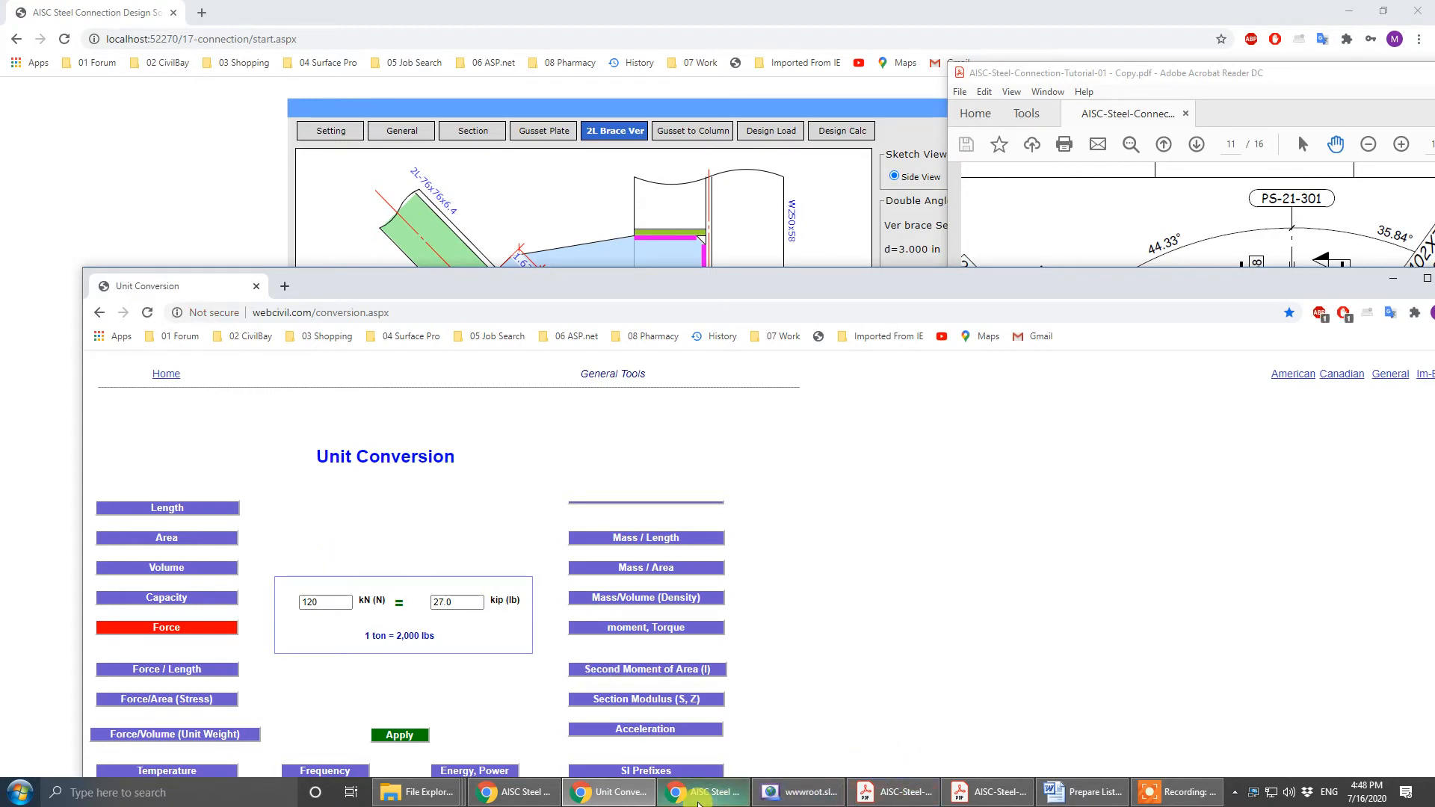
pyautogui.click(724, 802)
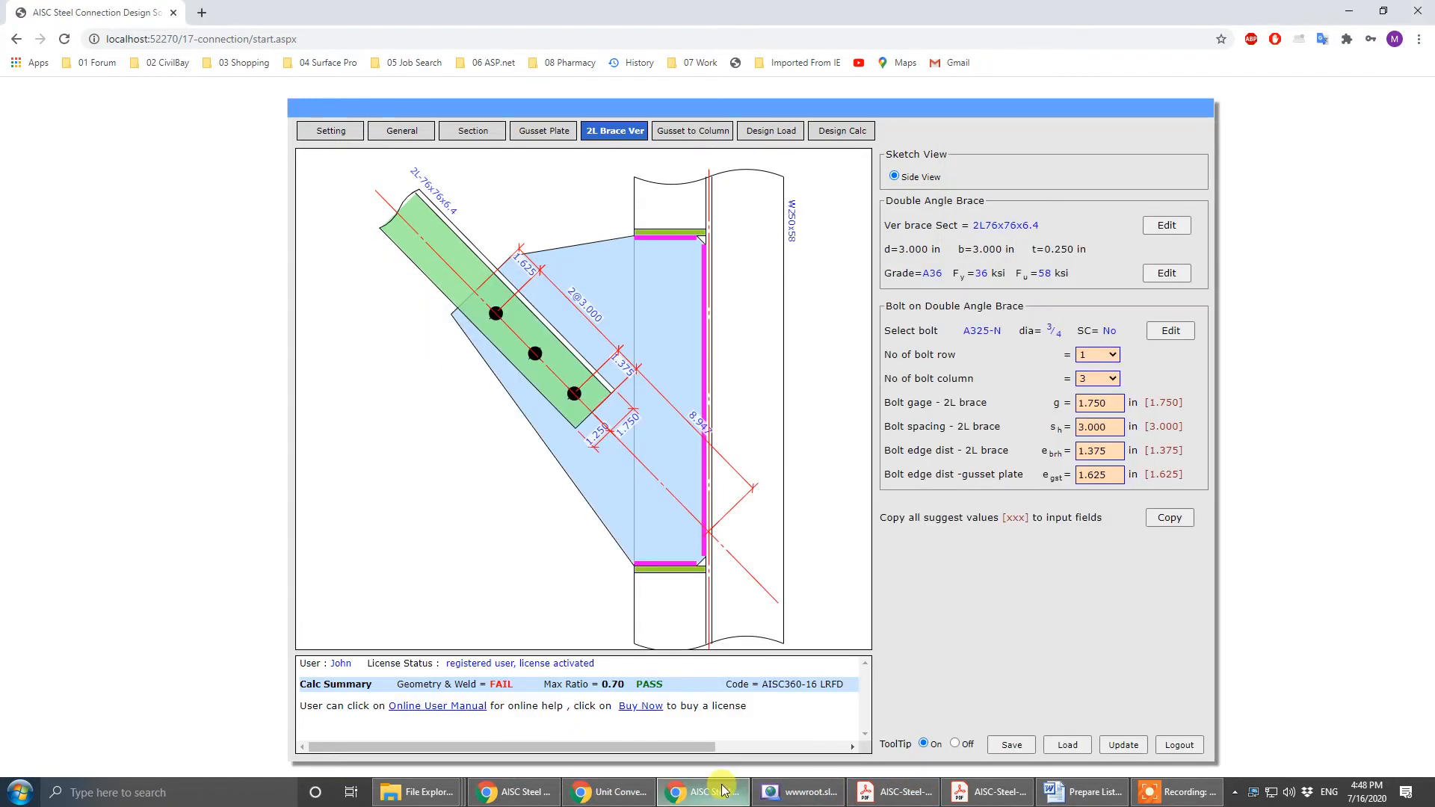
# - Set the brace axial force to -27 kips for load case 1 and 27 kips for load case 2, and update the design
pyautogui.click(515, 796)
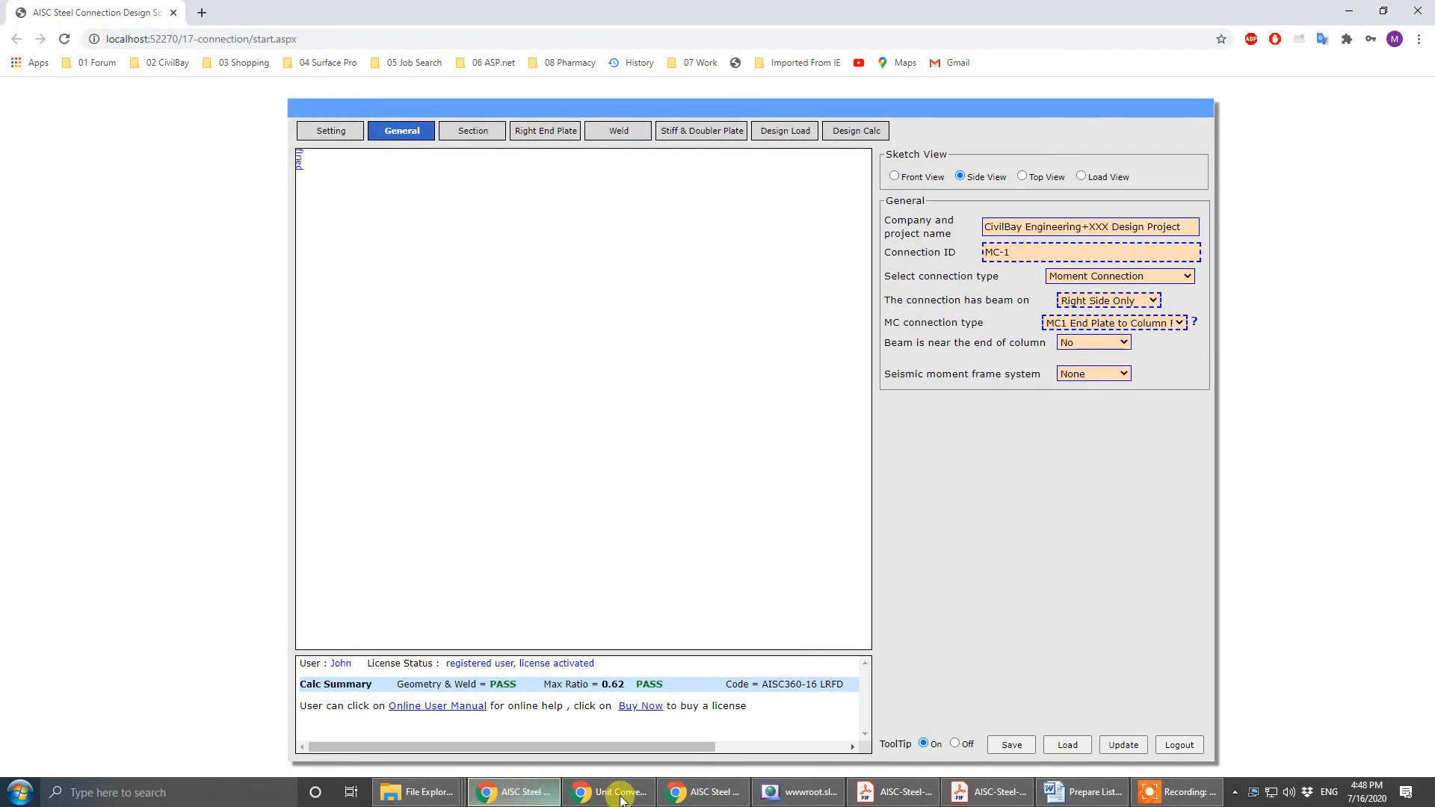
pyautogui.click(716, 797)
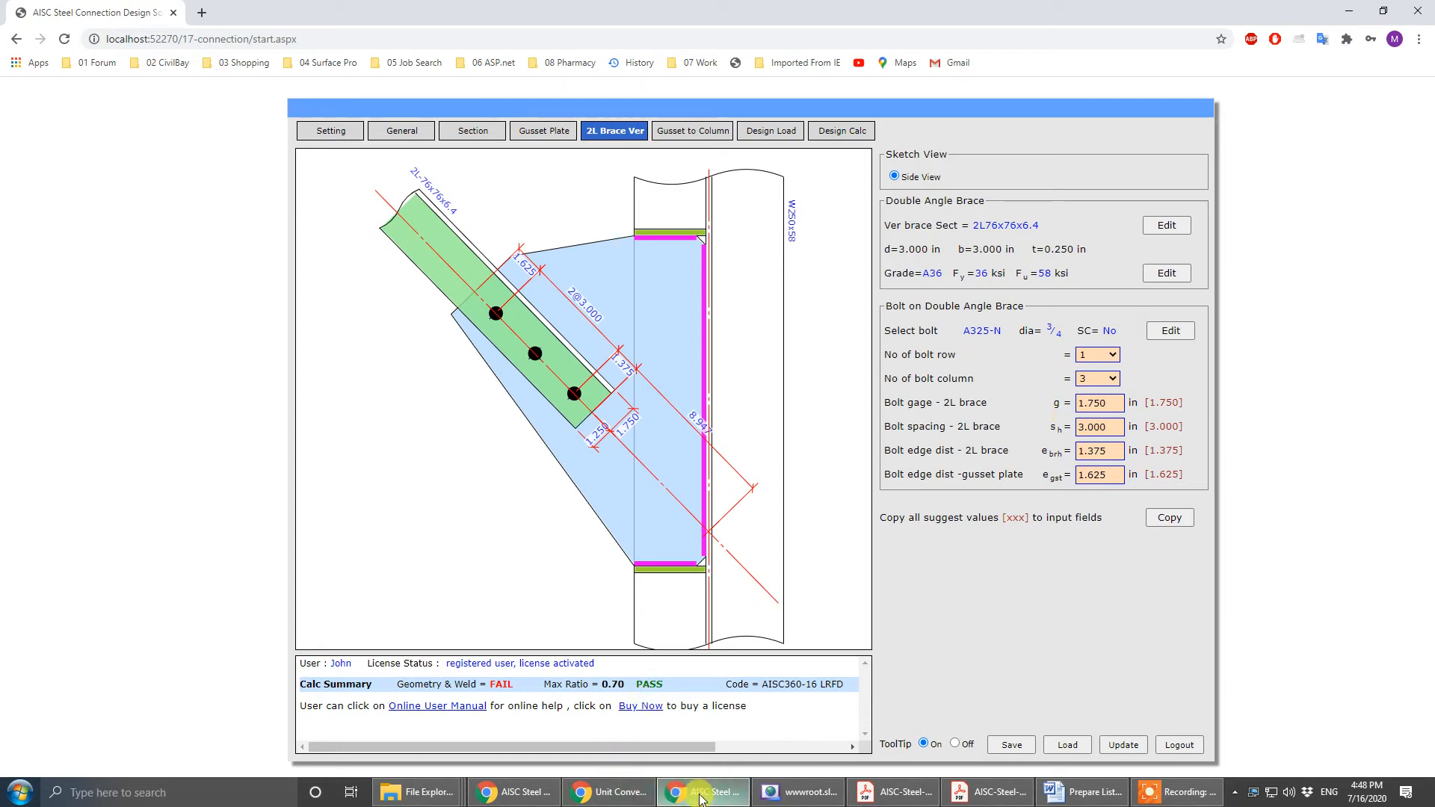
pyautogui.click(770, 131)
pyautogui.click(612, 791)
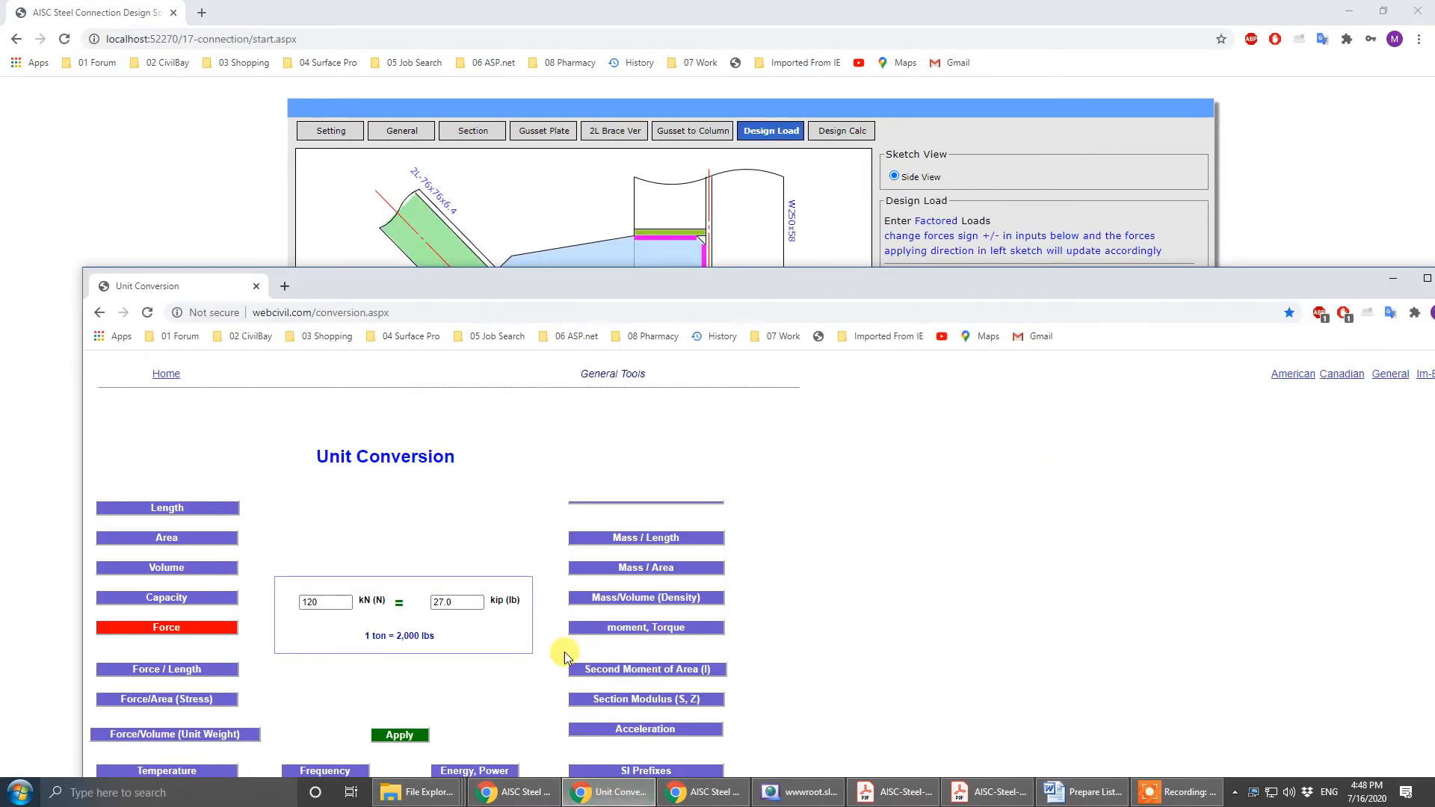
pyautogui.click(1391, 284)
pyautogui.click(1133, 303)
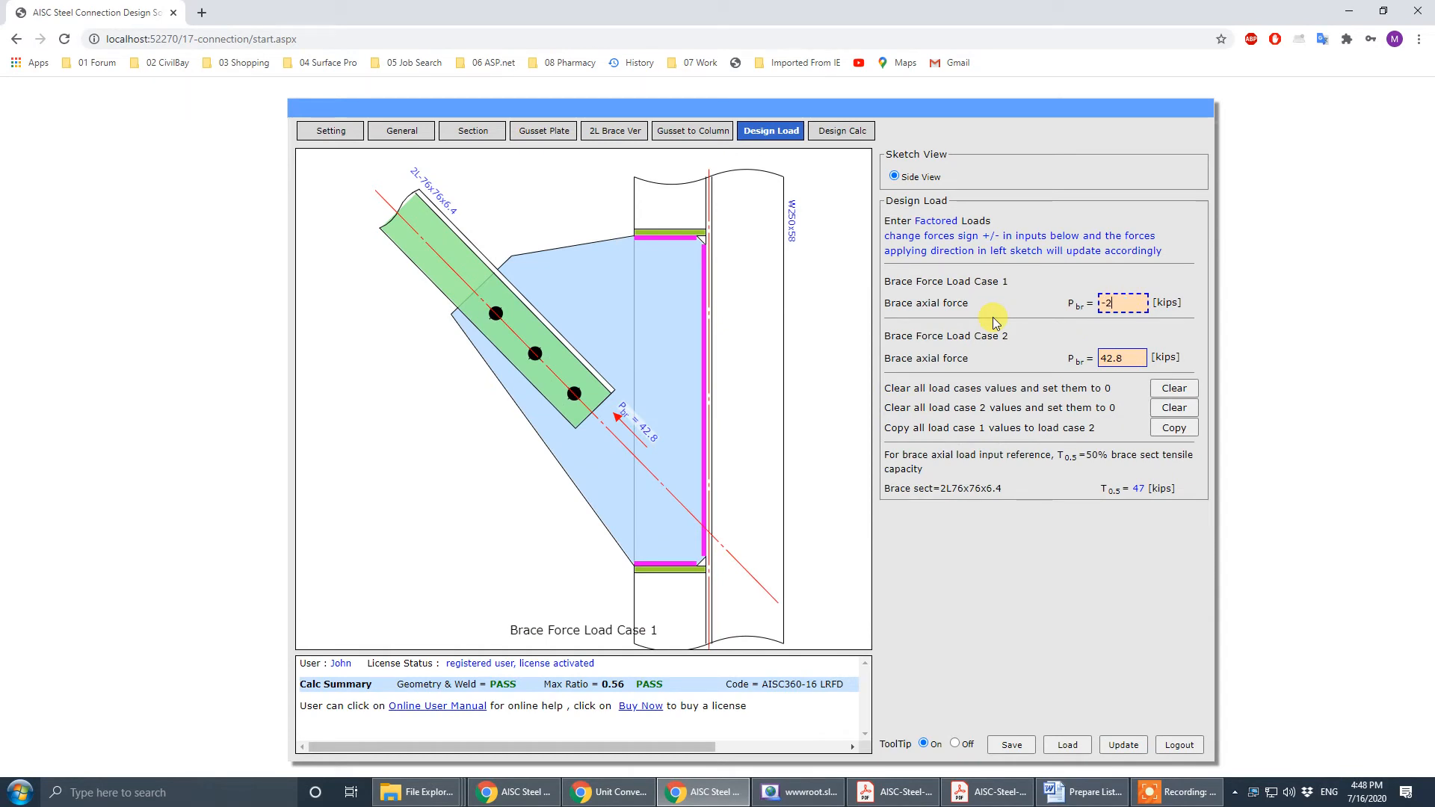
pyautogui.write('-27')
pyautogui.click(1115, 358)
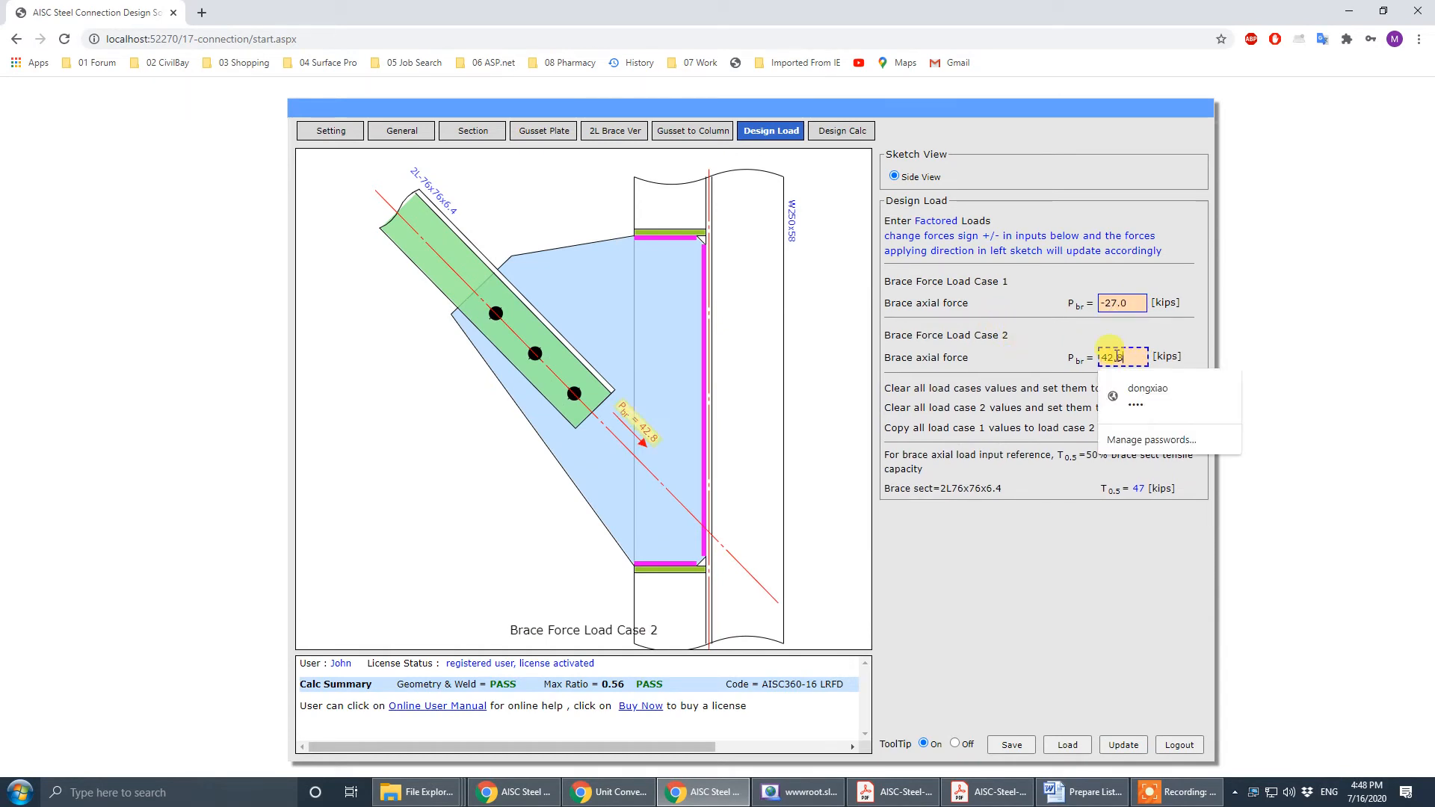
pyautogui.write('27')
pyautogui.click(1060, 477)
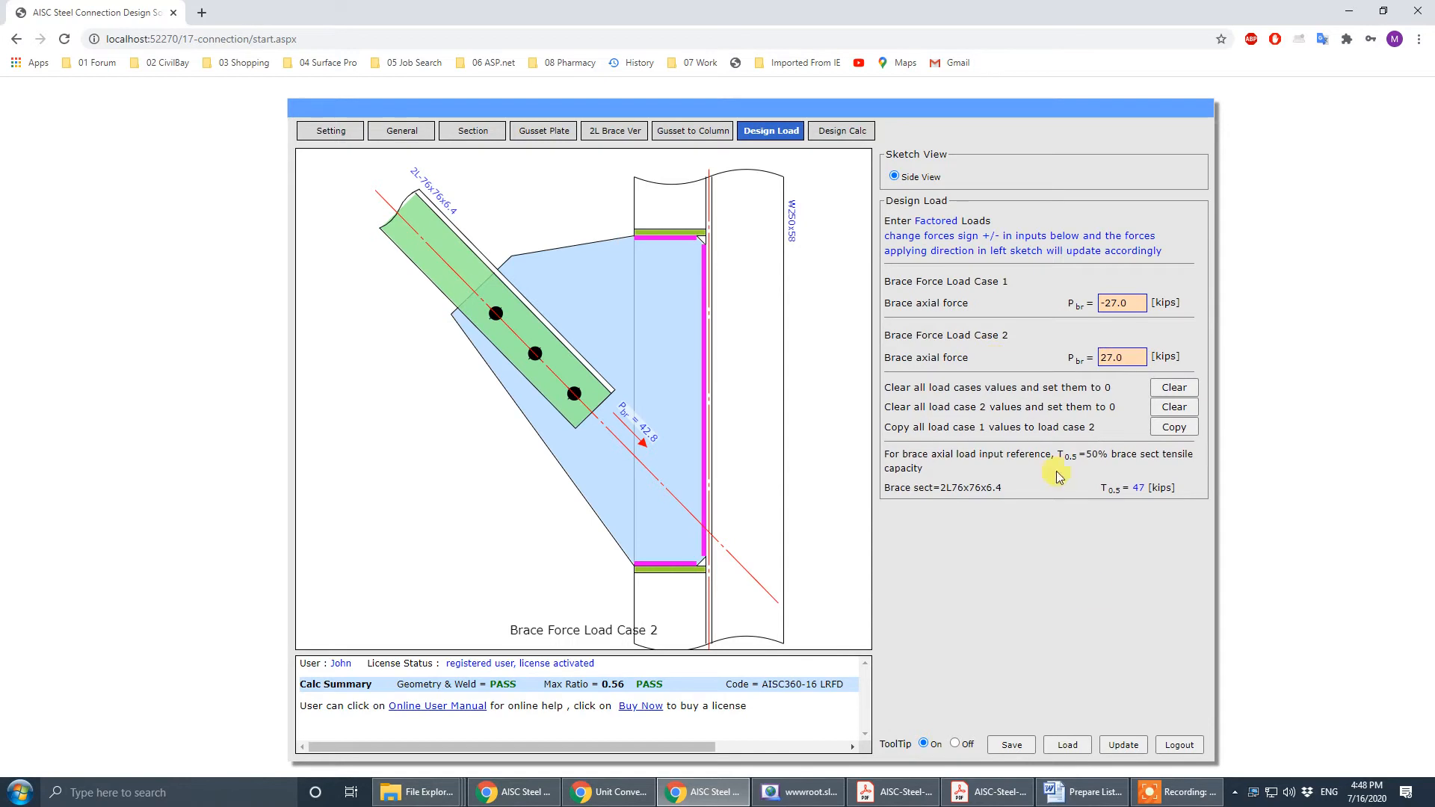
pyautogui.click(1124, 745)
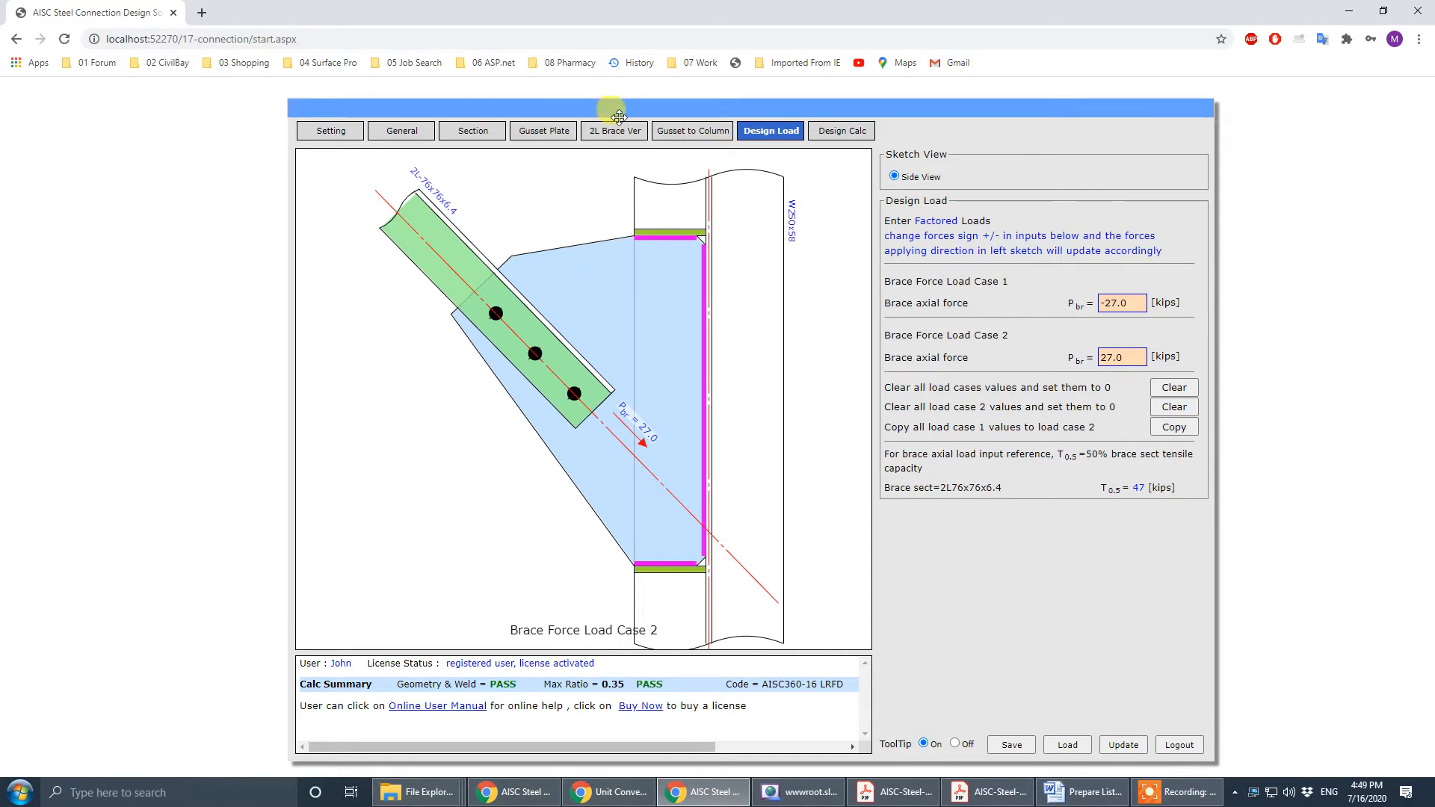
# - Copy the suggested gusset plate dimension L1 of 14.604 in and compare the gusset shape with the PS-21-301 drawing
pyautogui.click(682, 132)
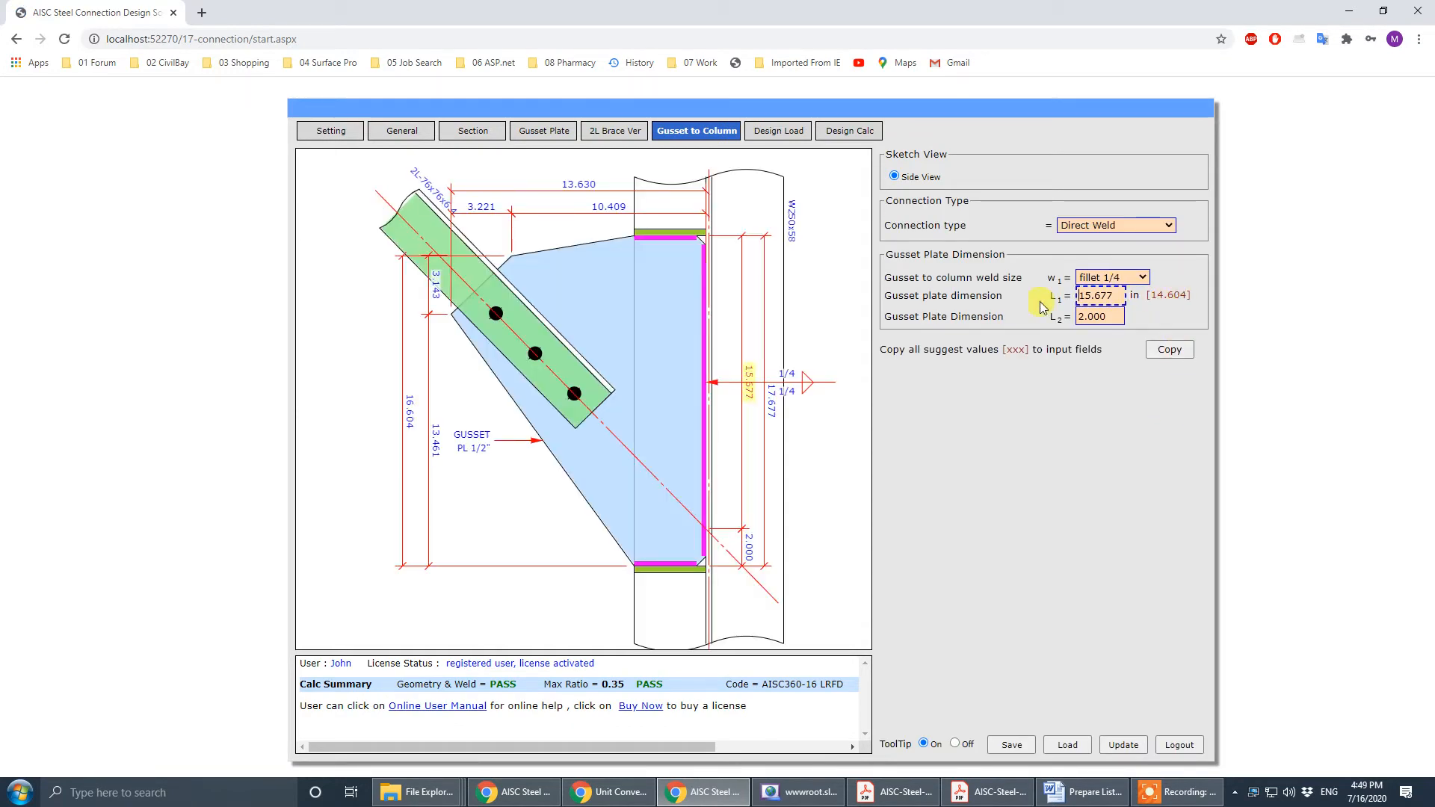
pyautogui.click(1167, 350)
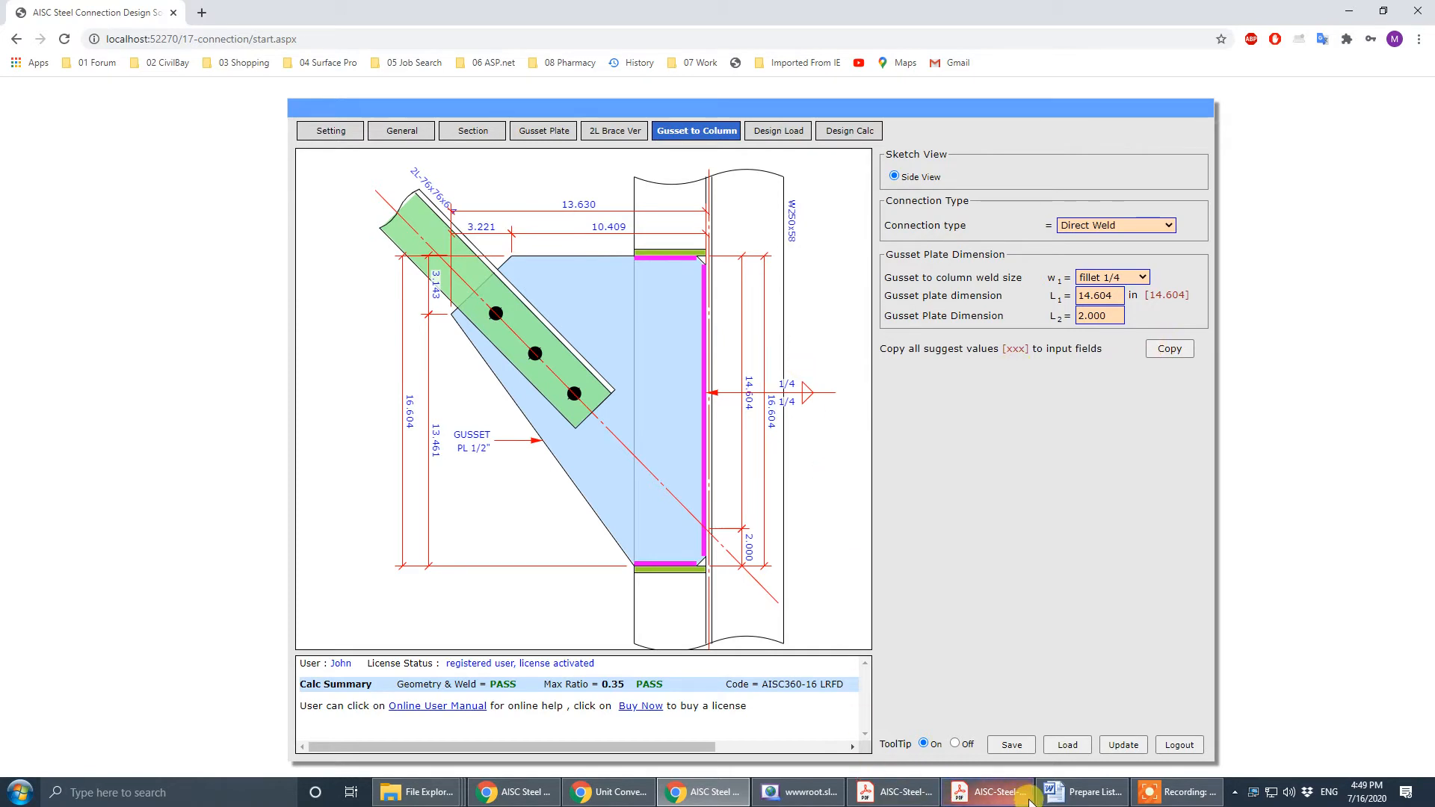
pyautogui.click(986, 793)
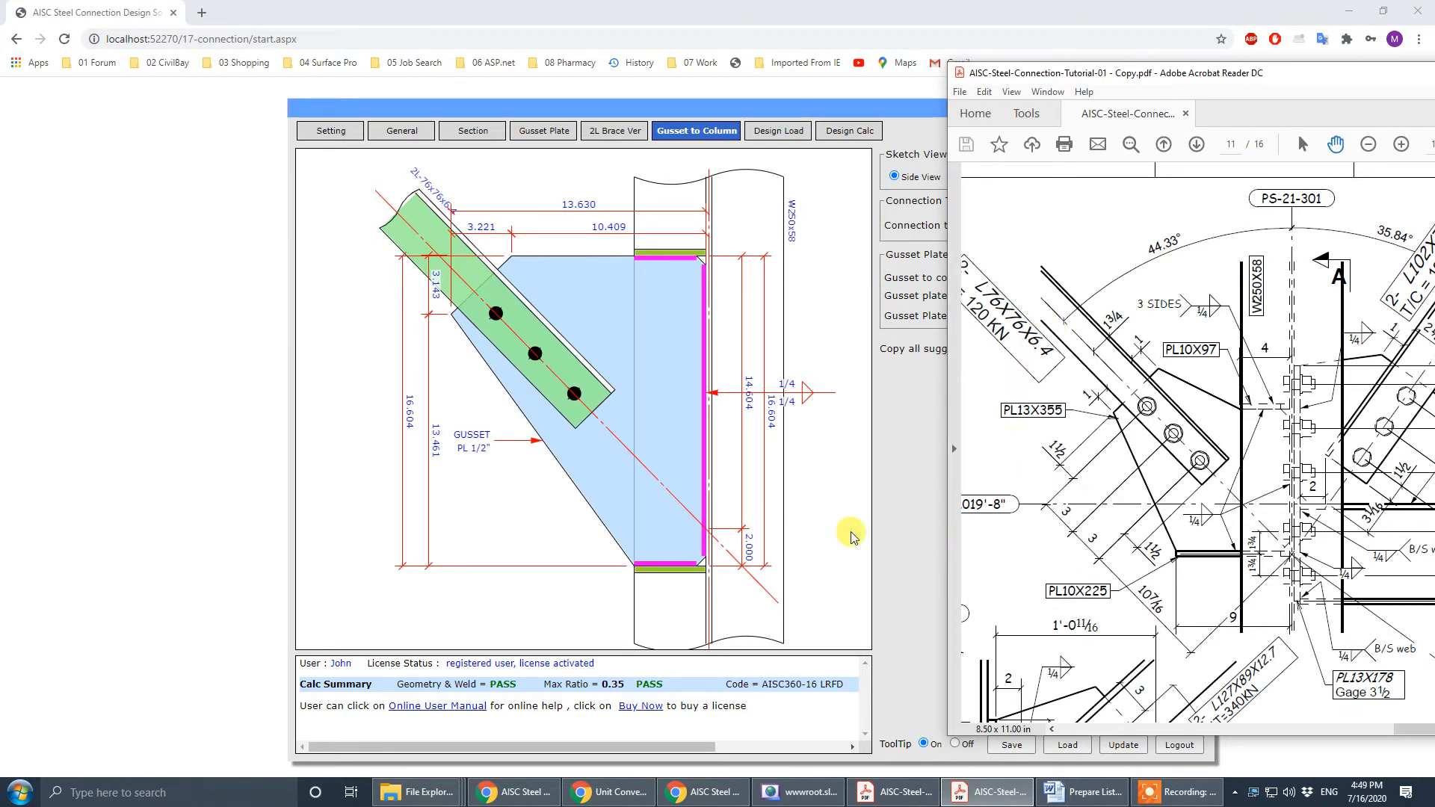
pyautogui.click(828, 515)
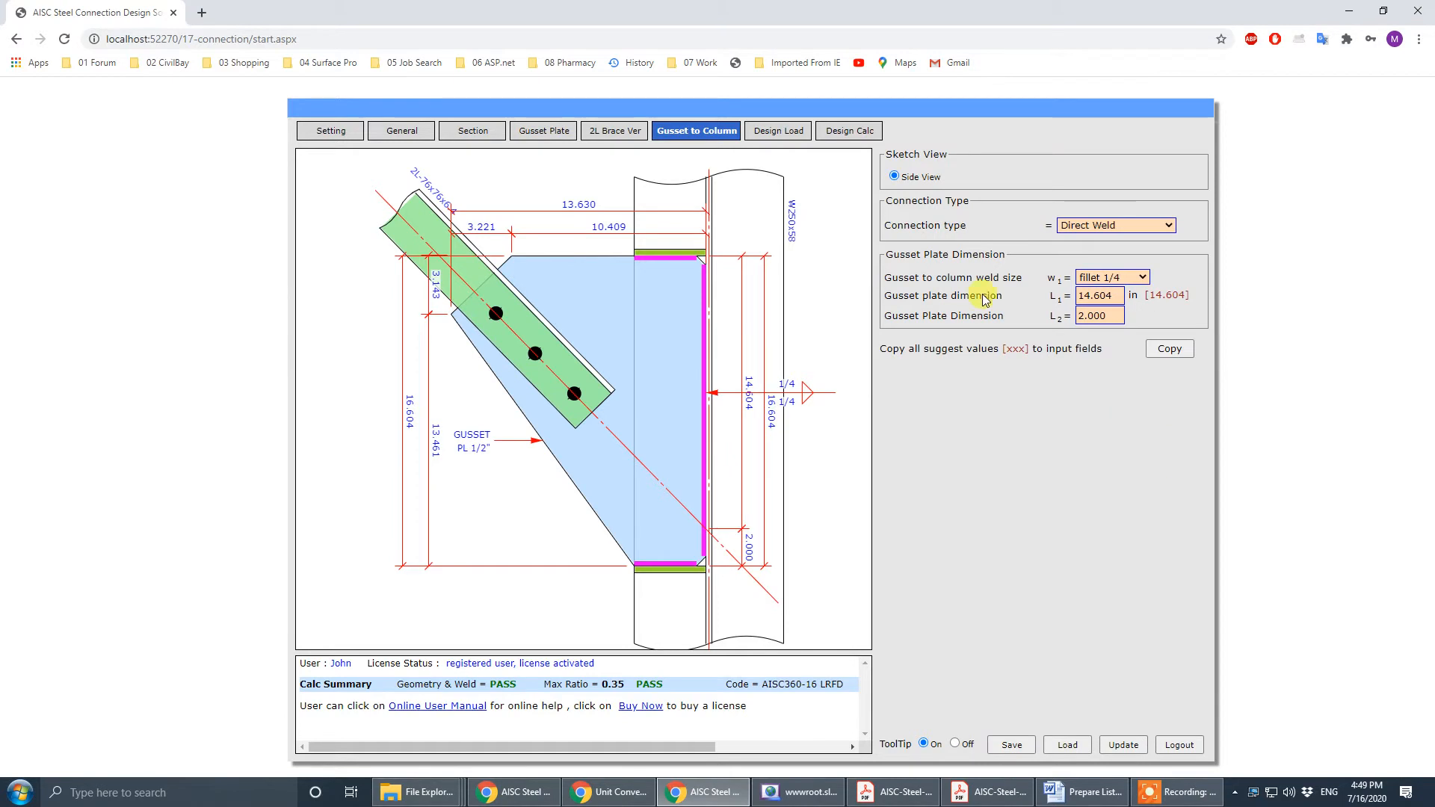
pyautogui.click(991, 793)
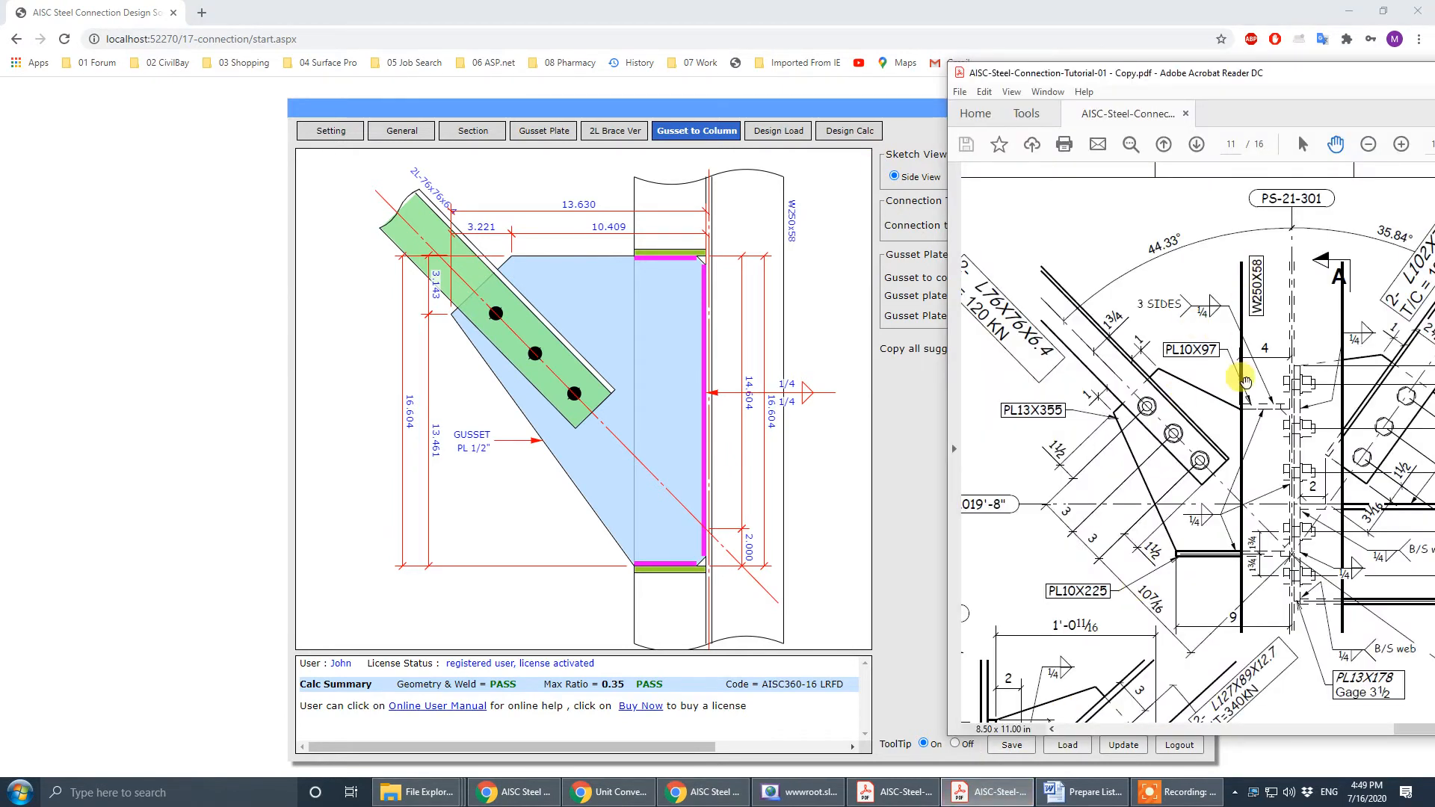
pyautogui.moveTo(1236, 86); pyautogui.dragTo(723, 80)
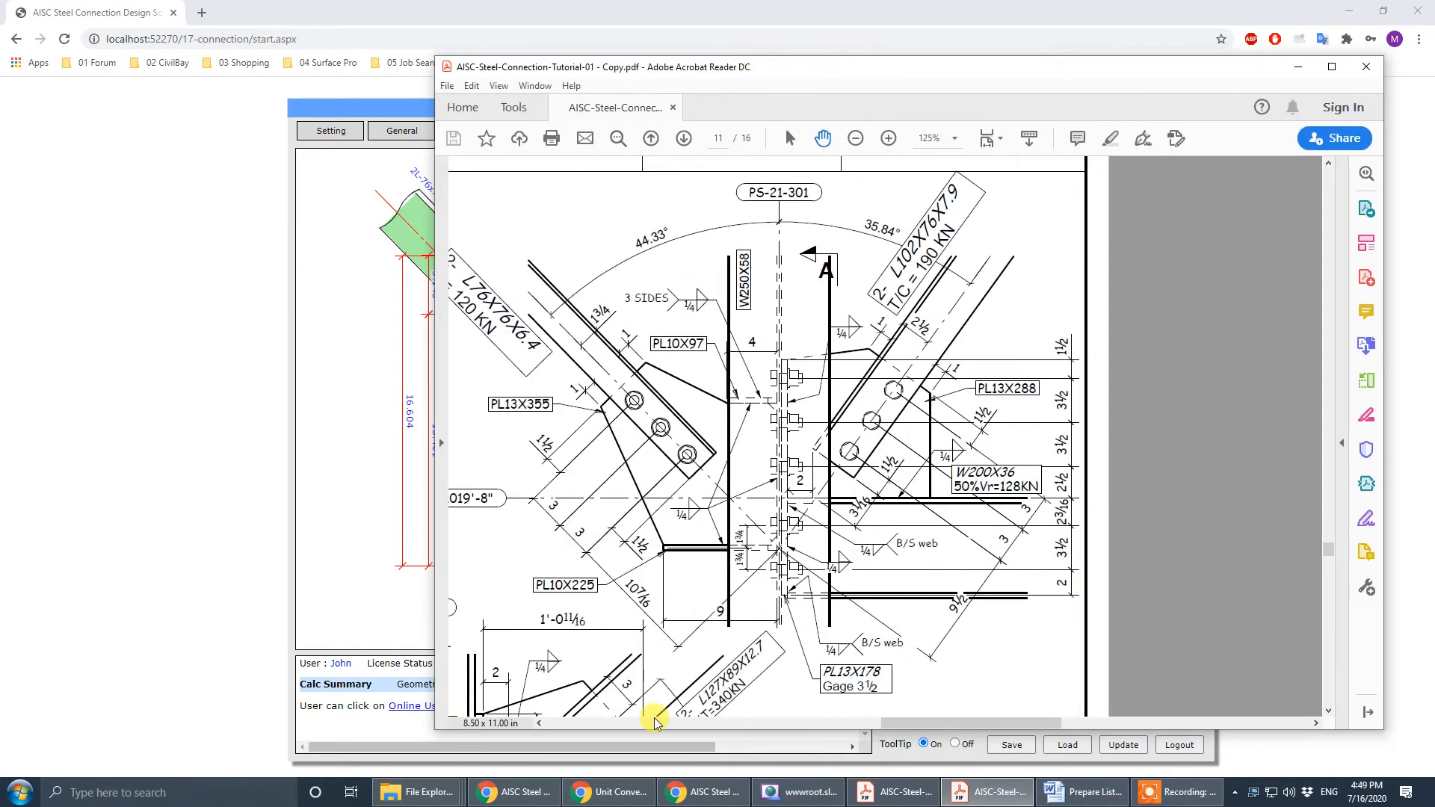
pyautogui.moveTo(931, 729); pyautogui.dragTo(918, 730)
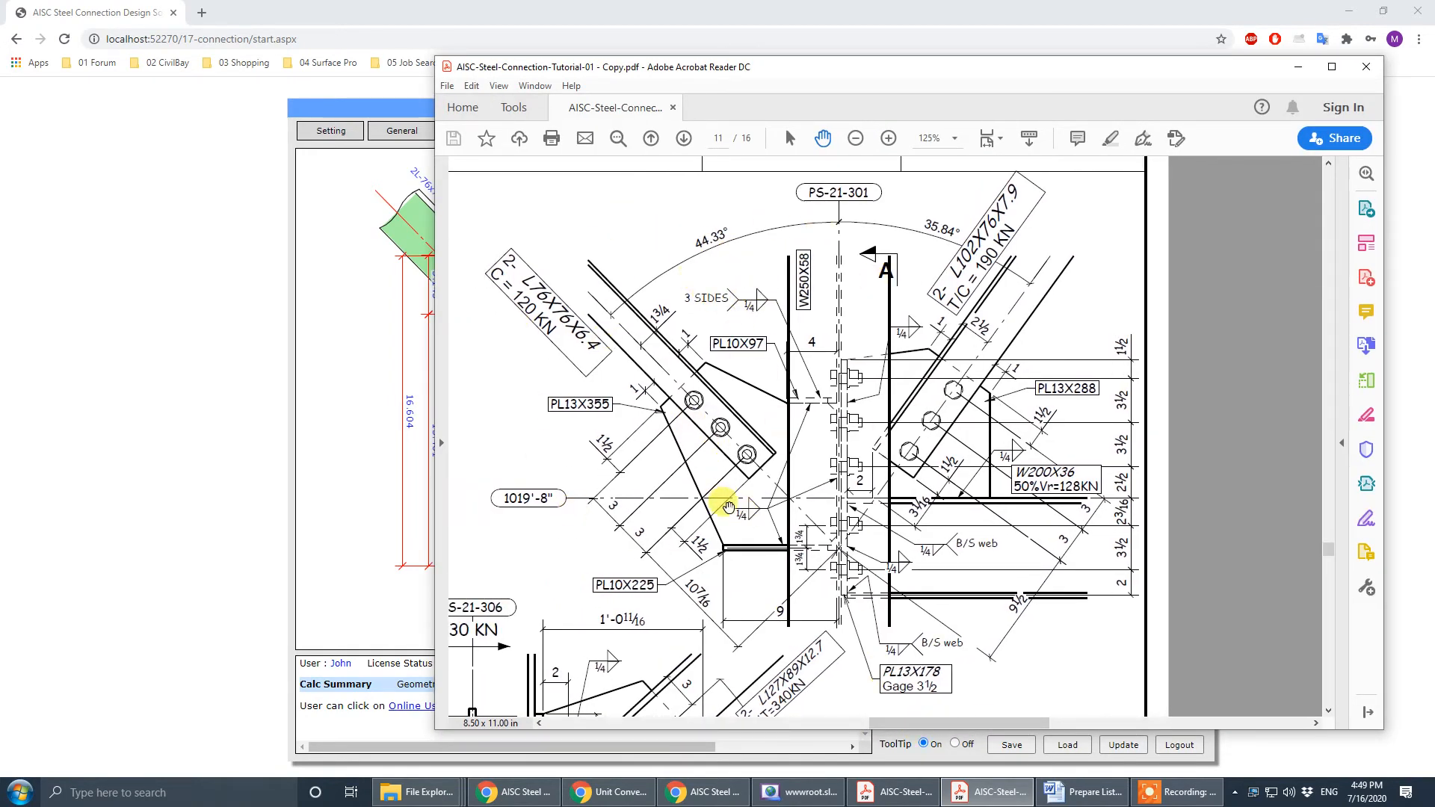
pyautogui.click(1298, 67)
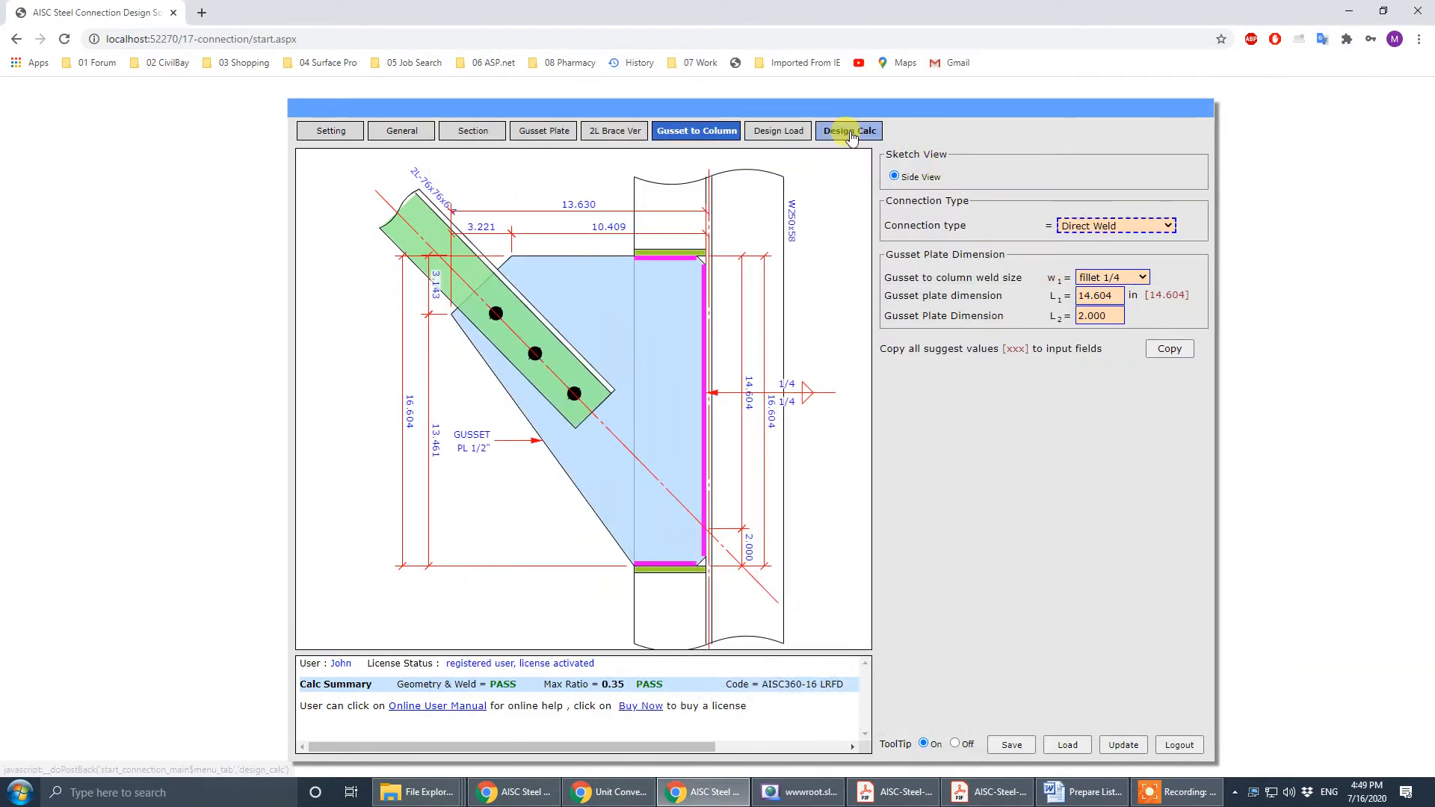
# - Review the knee brace design calculation's result summary and sketch in the full-size print view, and close it
pyautogui.click(850, 133)
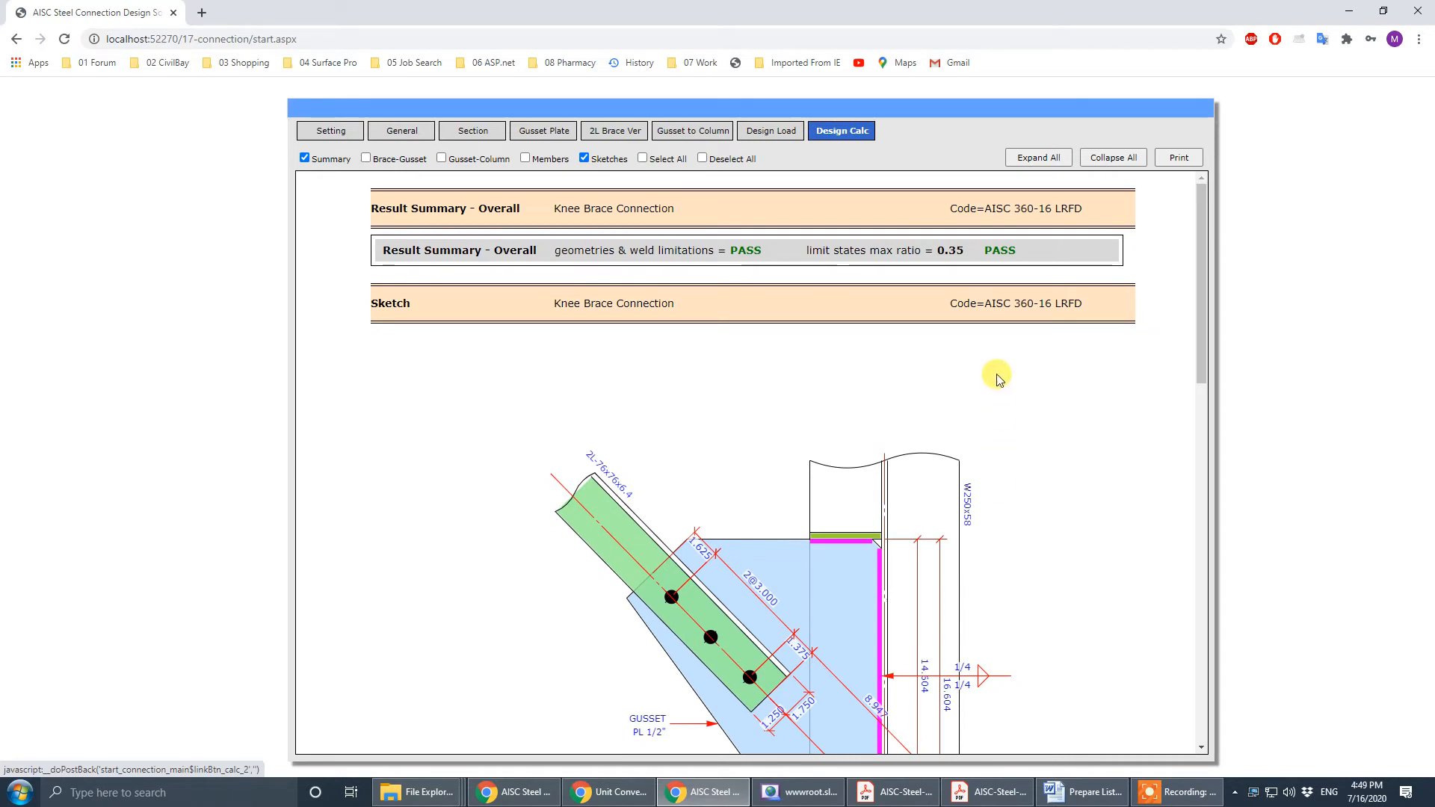
pyautogui.scroll(-2, 998, 373)
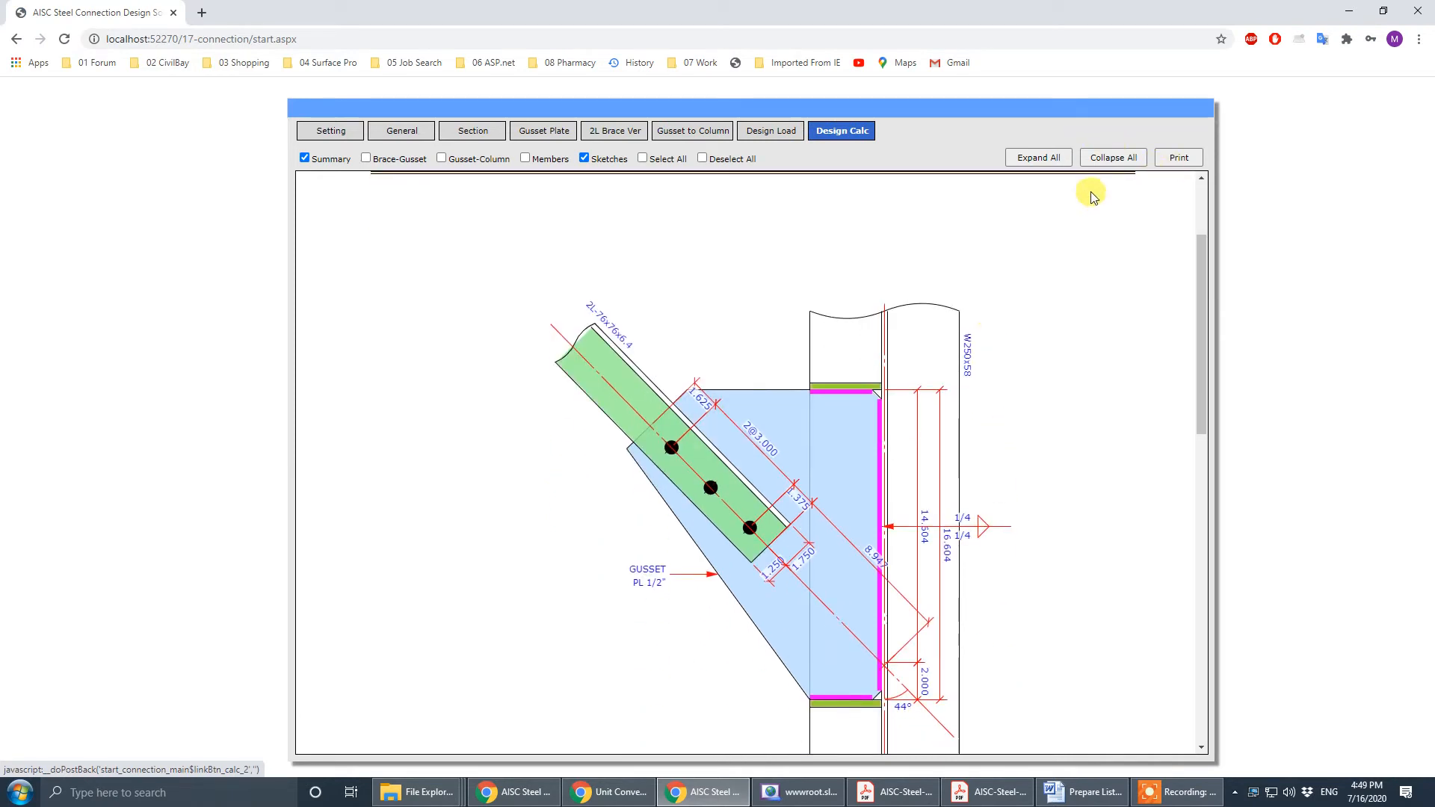
pyautogui.click(1179, 157)
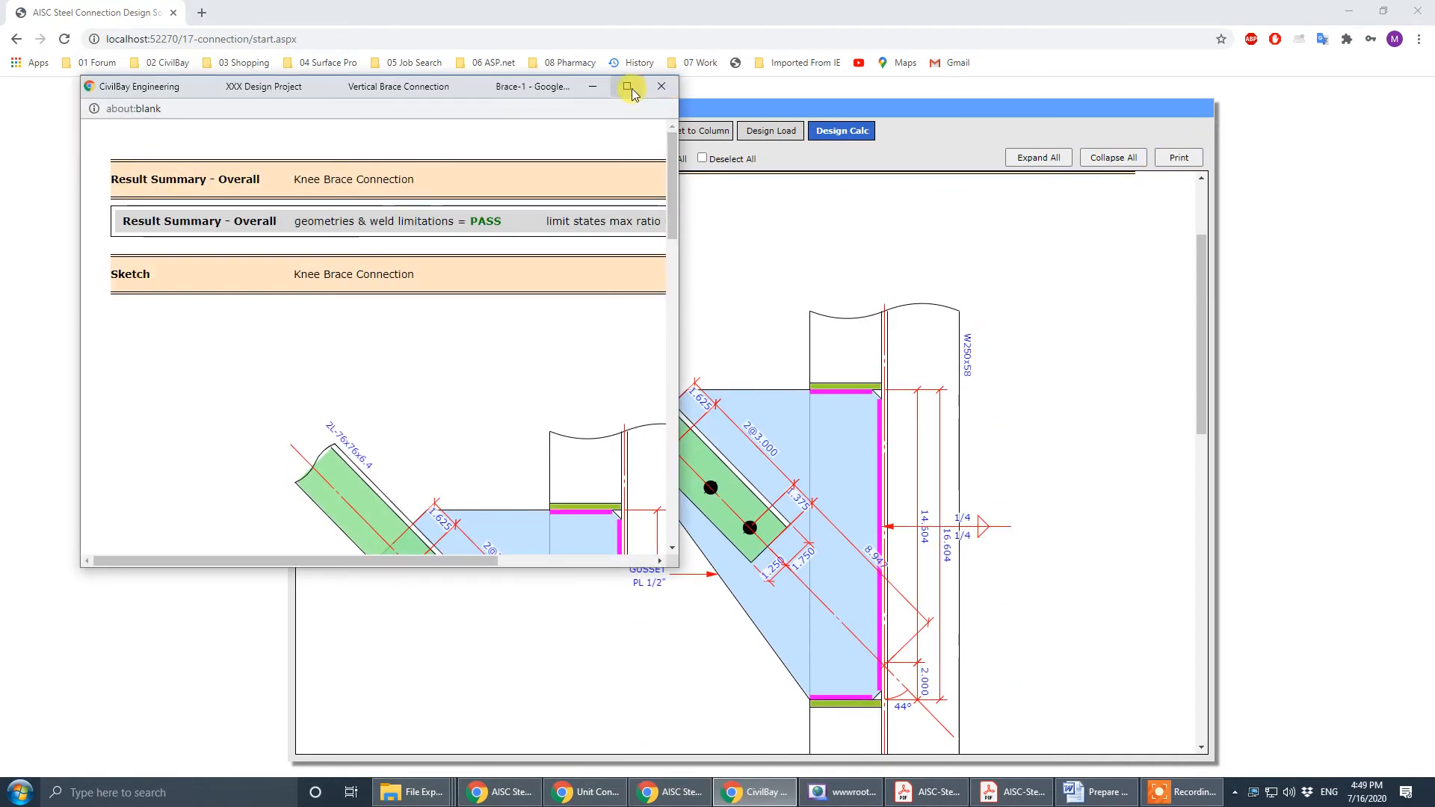
pyautogui.click(628, 87)
pyautogui.scroll(-6, 795, 452)
pyautogui.scroll(4, 785, 362)
pyautogui.scroll(-1, 817, 482)
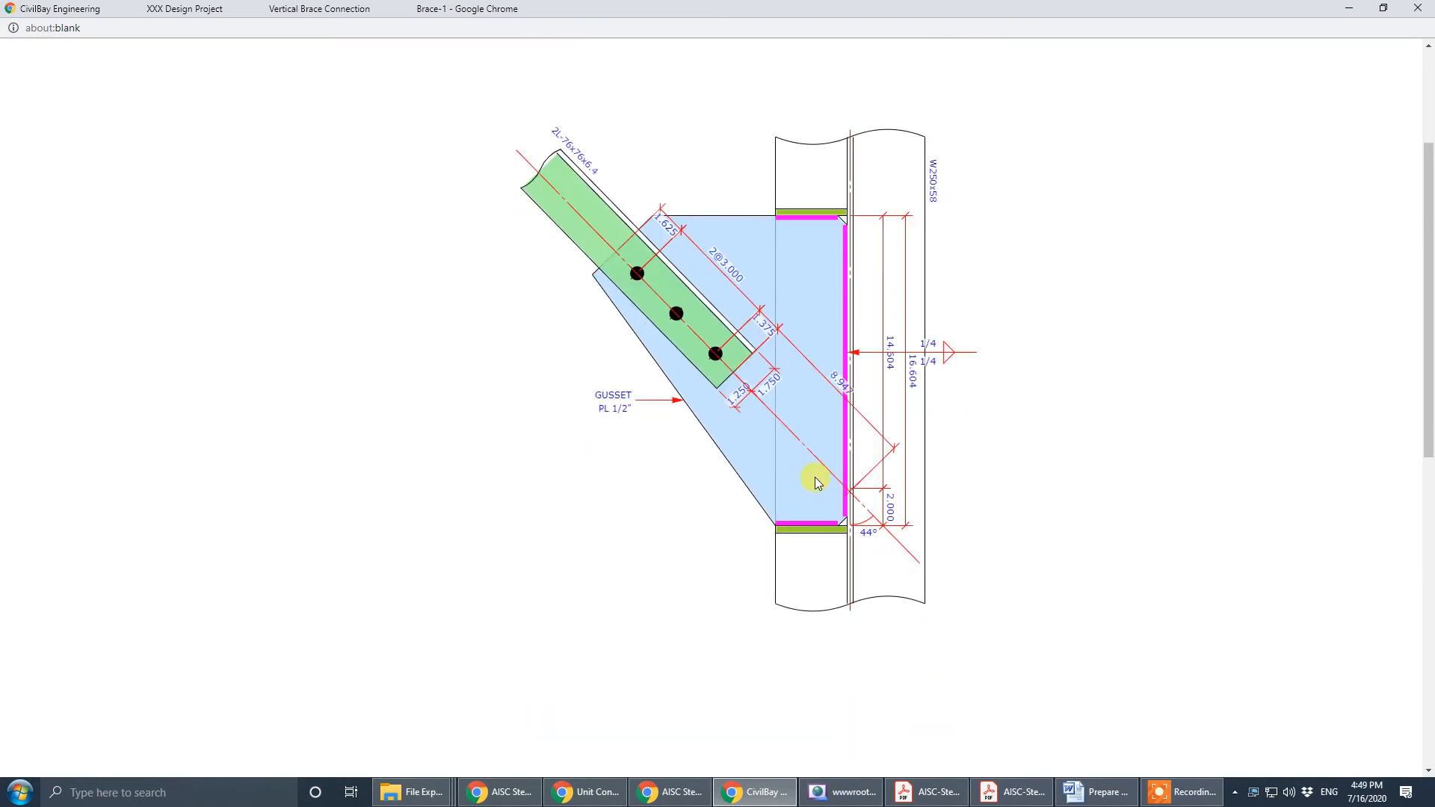
pyautogui.scroll(-8, 762, 545)
pyautogui.scroll(11, 782, 580)
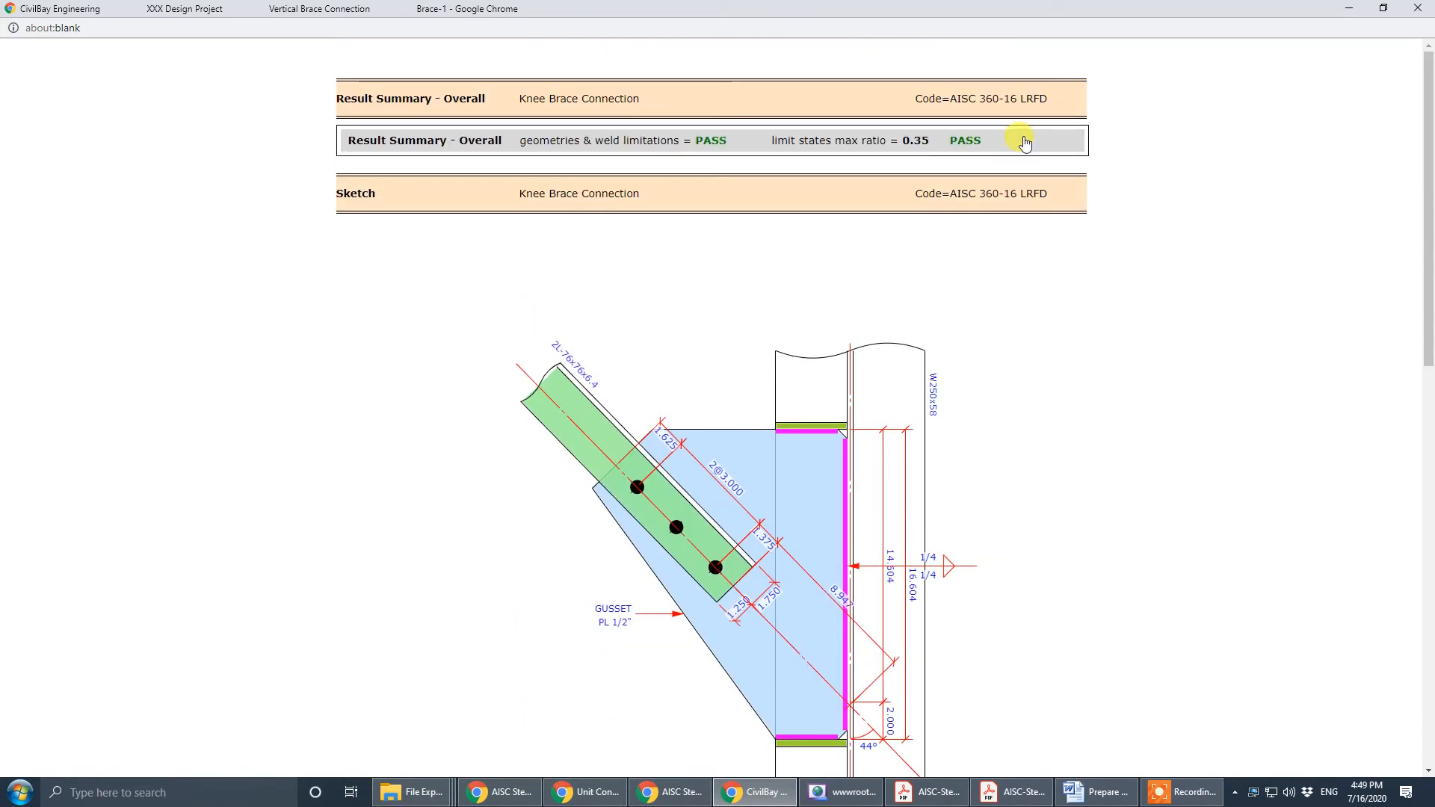
pyautogui.click(1418, 8)
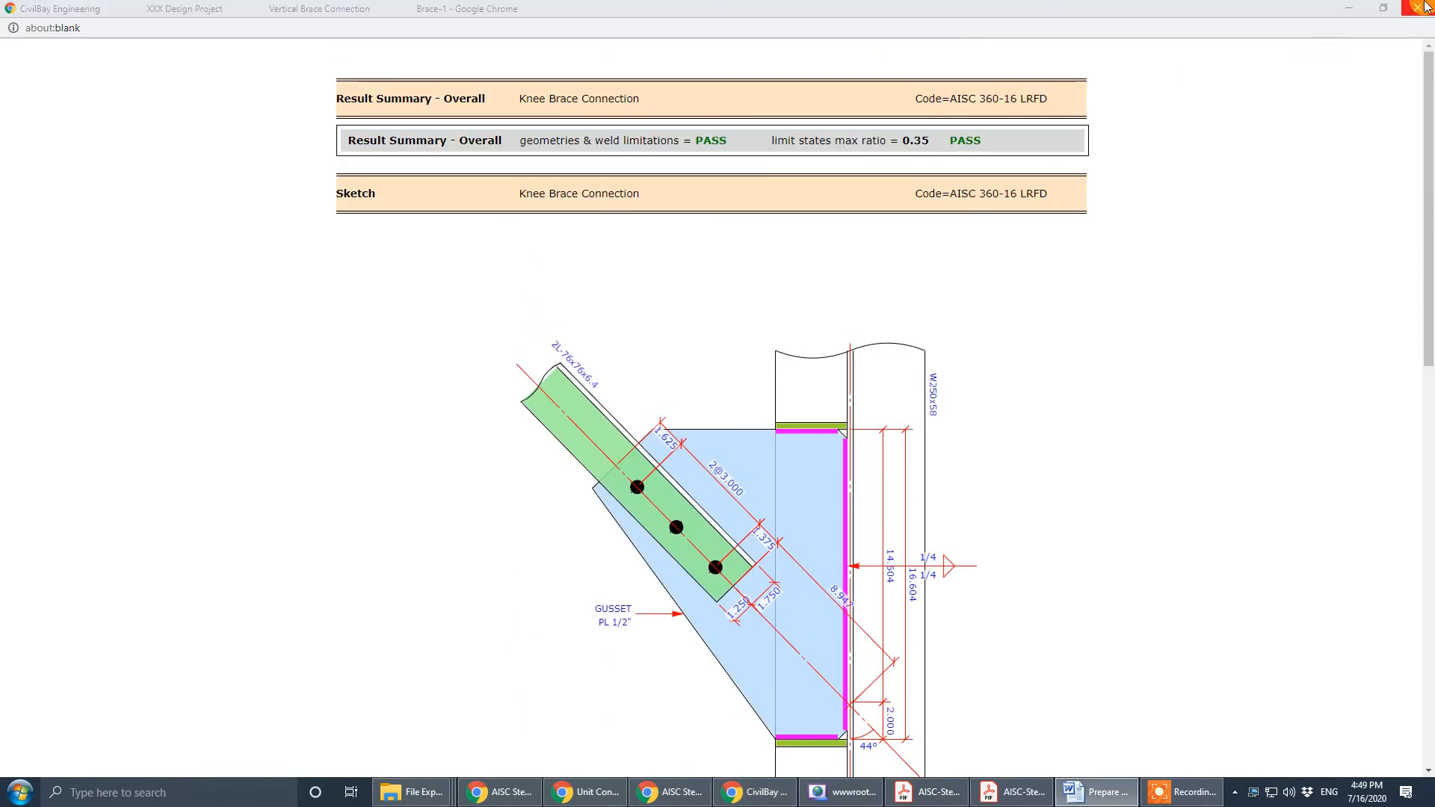
# - Review both brace connections at column PS-21-301 on the 4-58 connection drawing
pyautogui.click(1005, 792)
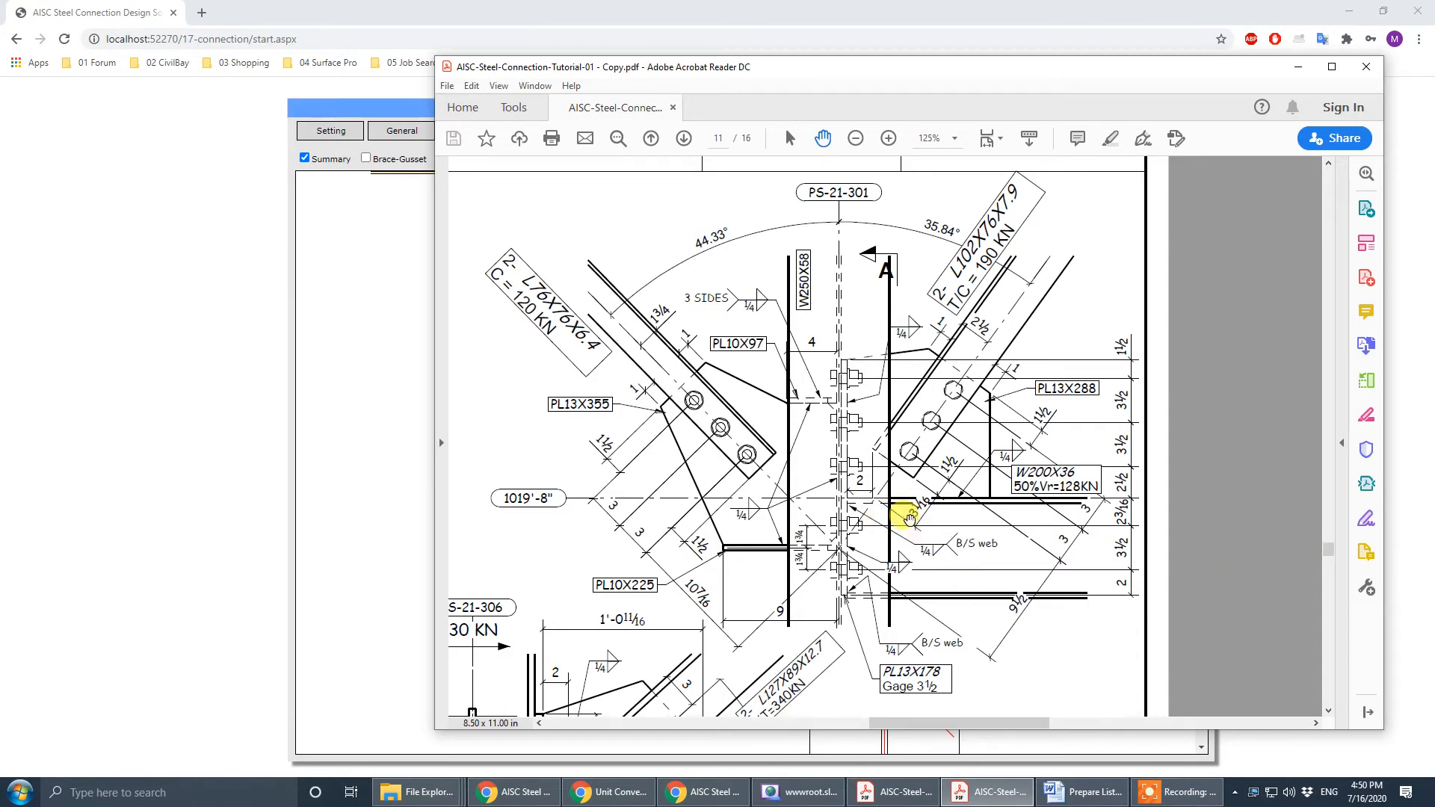
pyautogui.scroll(-4, 908, 516)
pyautogui.scroll(5, 908, 516)
pyautogui.scroll(-3, 906, 517)
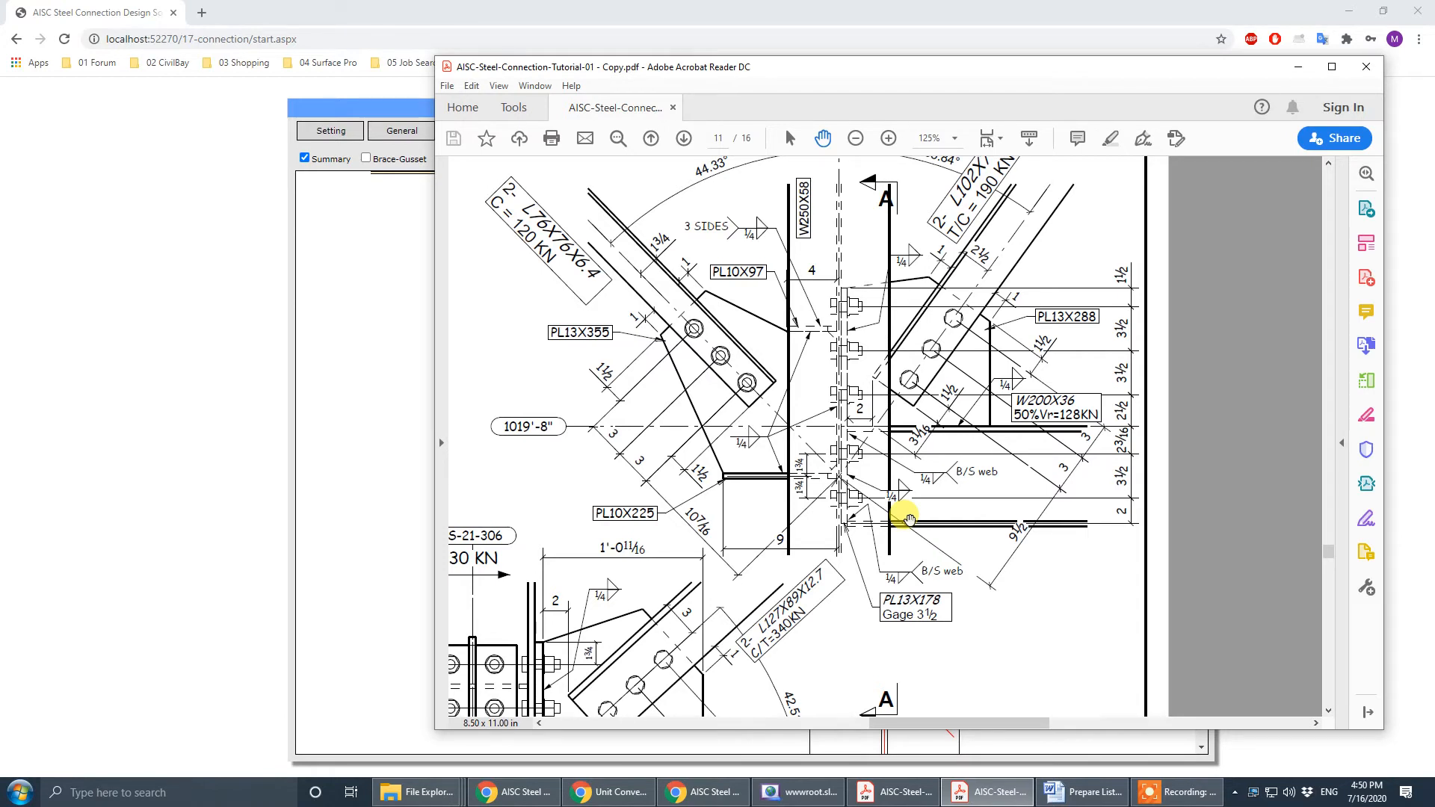
pyautogui.scroll(4, 908, 518)
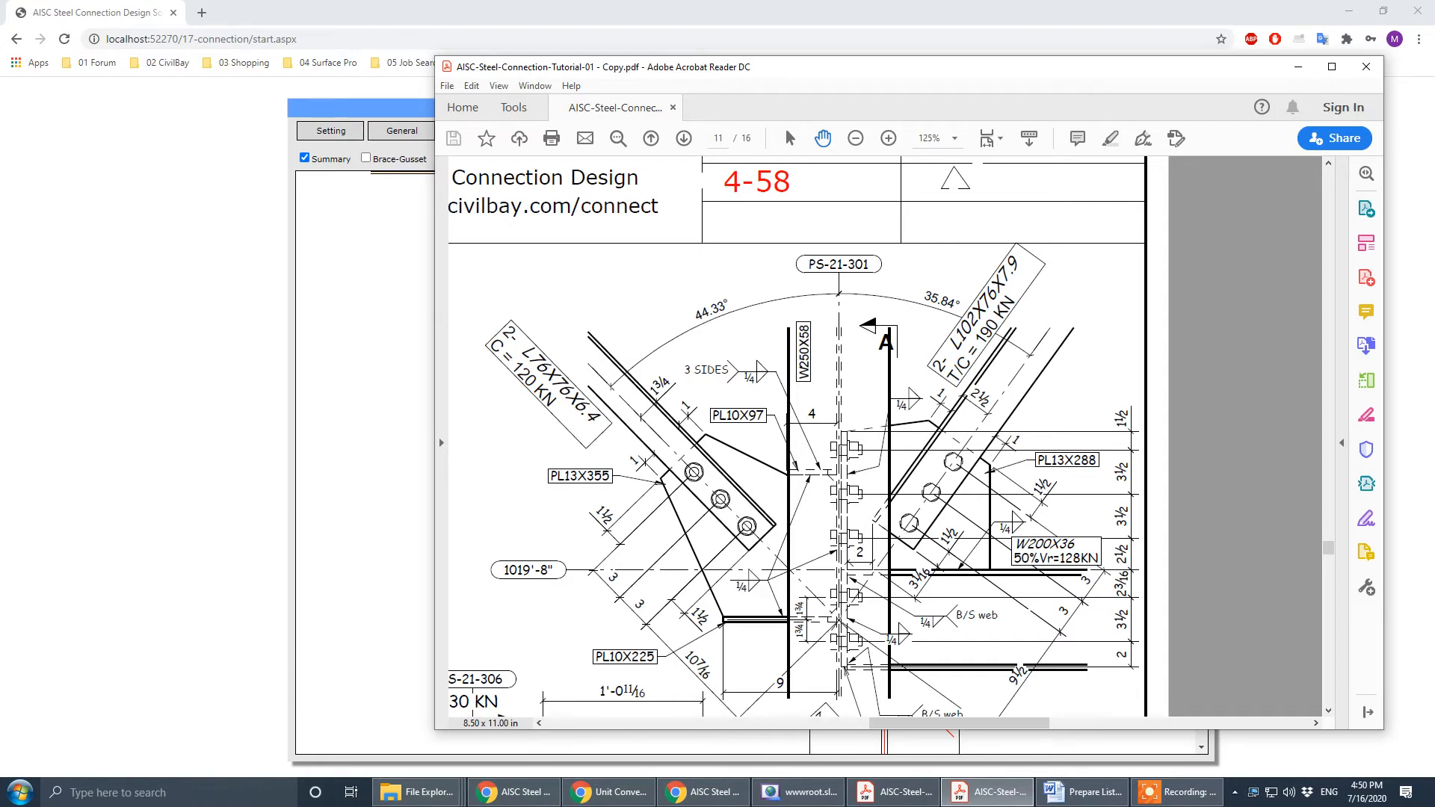
pyautogui.click(1299, 66)
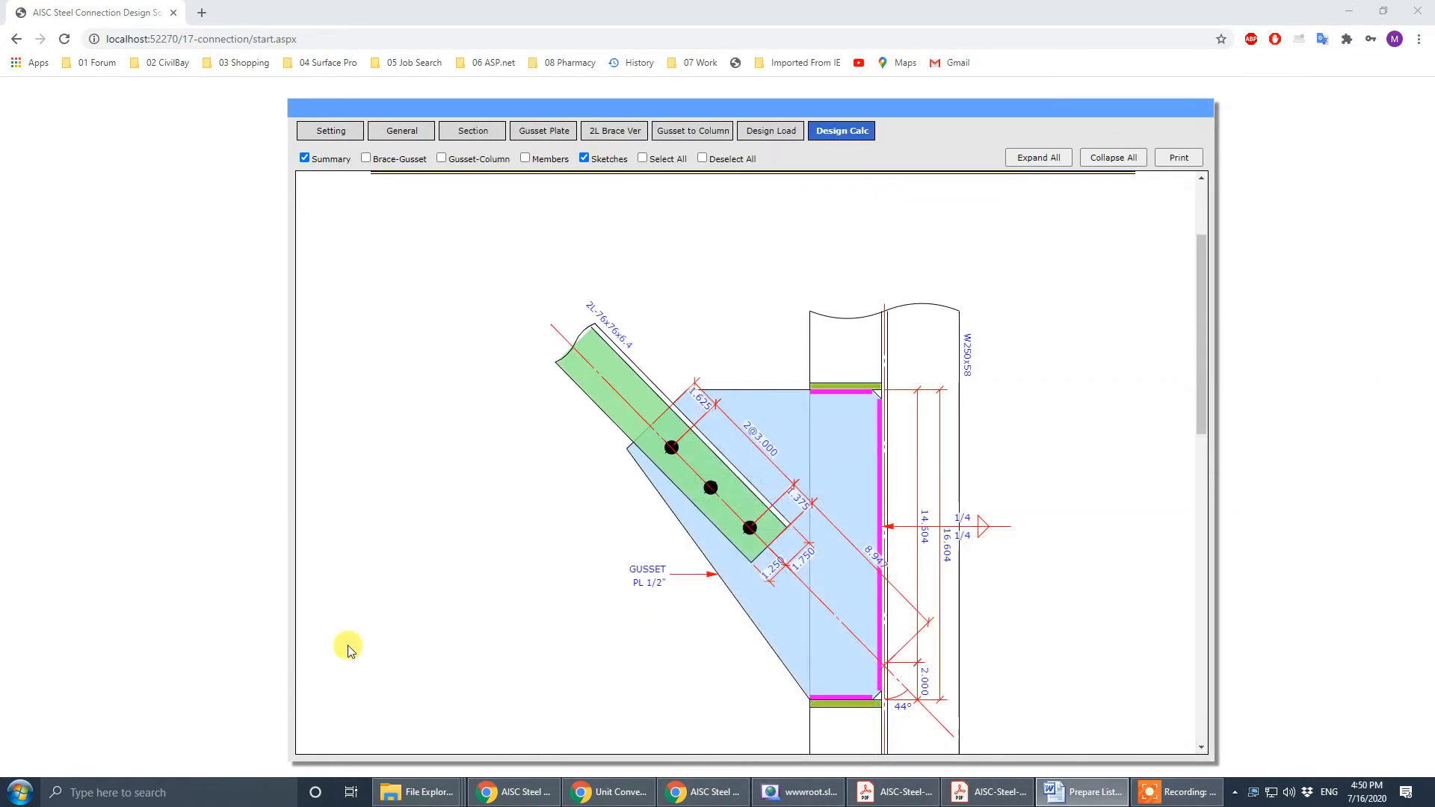
# - Examine the connection callouts on the grid line PS-21-301 elevation in the AISC-Steel-Connection-Tutorial-01 drawing set
pyautogui.click(897, 800)
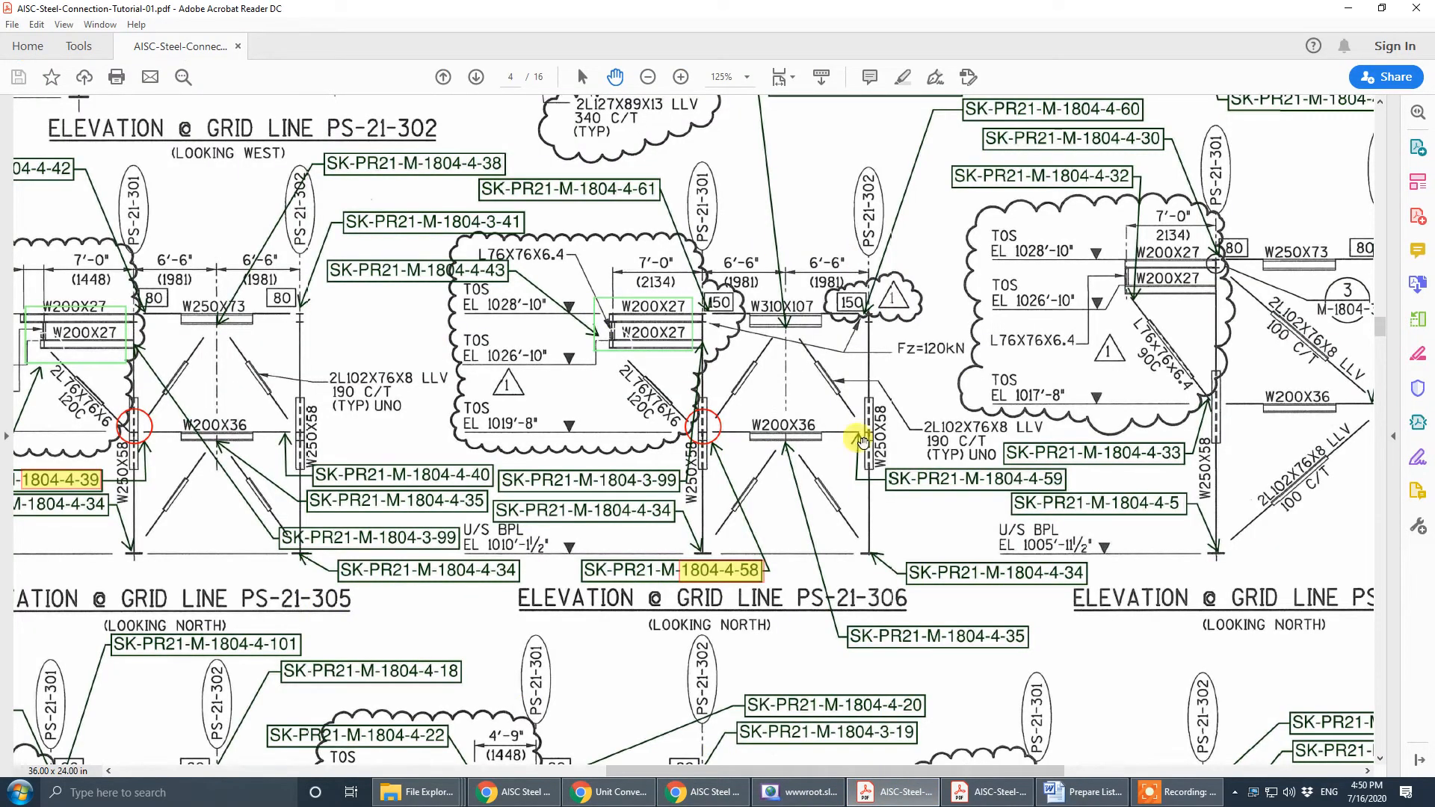
pyautogui.keyDown('ctrl'); pyautogui.scroll(1, 935, 403); pyautogui.keyUp('ctrl')
pyautogui.scroll(8, 994, 378)
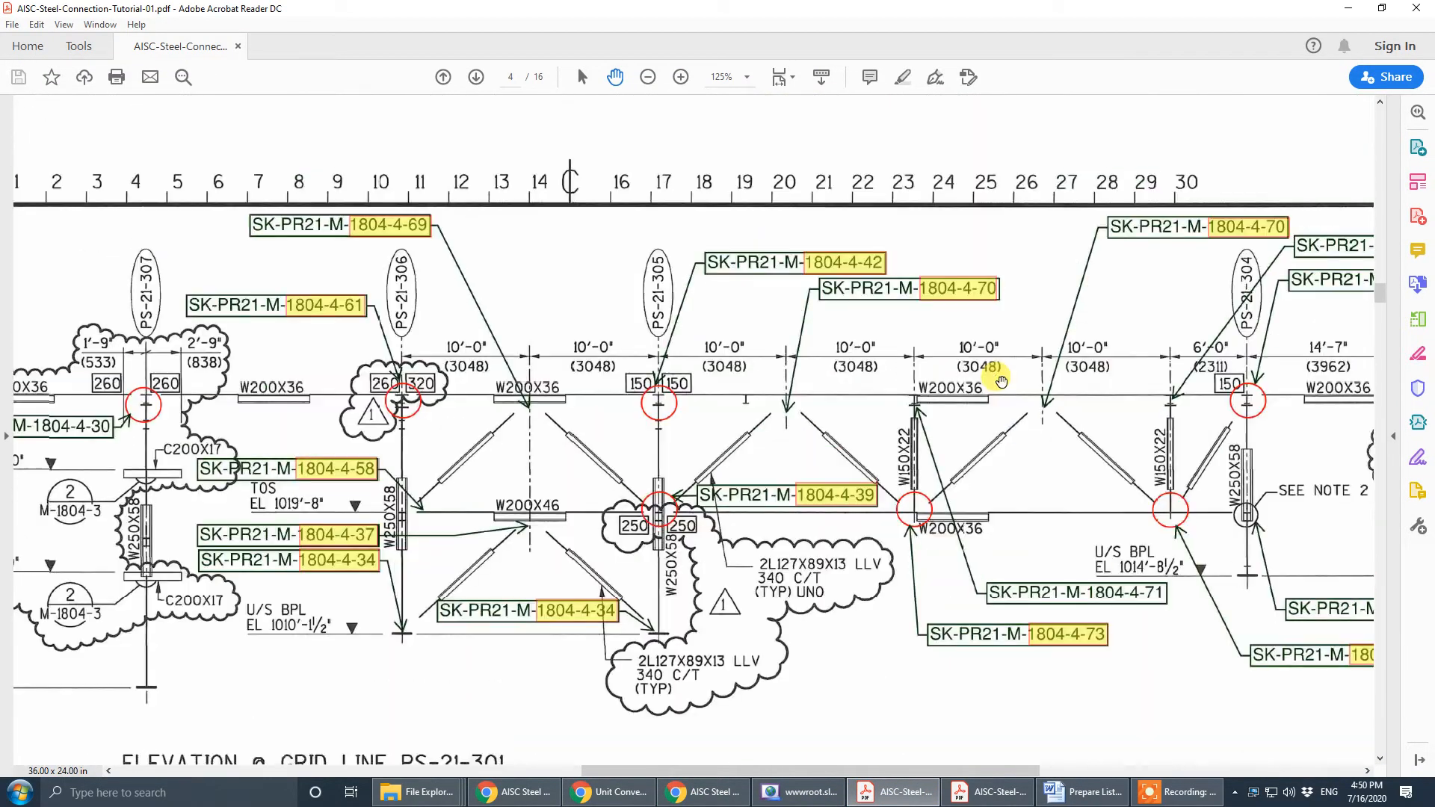
# - Examine the PS-21-301 and PS-21-302 elevations together with the sections at grid lines PS-21-305 and PS-21-306 for matching connection callouts
pyautogui.scroll(-3, 1001, 381)
pyautogui.moveTo(503, 555); pyautogui.dragTo(591, 419)
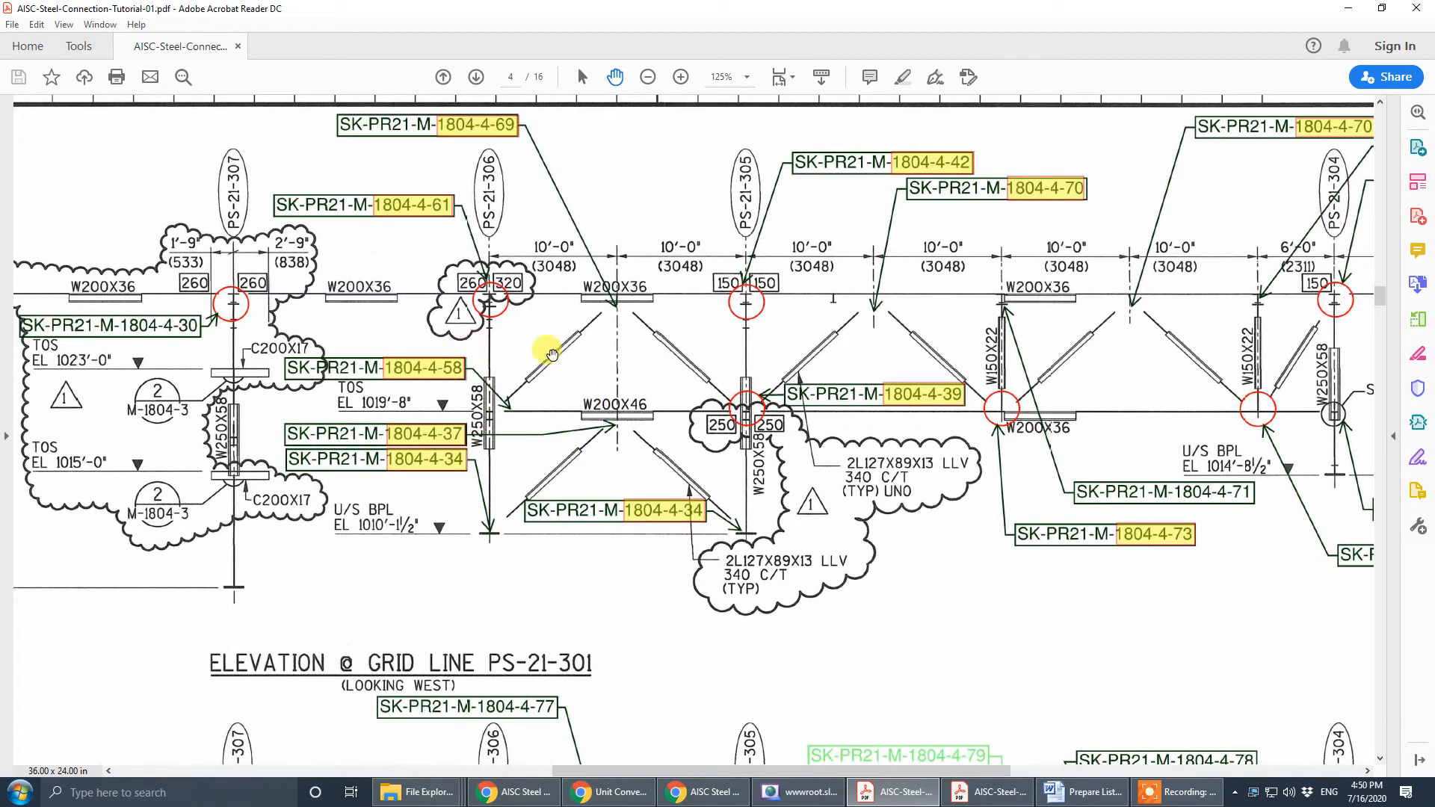
pyautogui.scroll(-10, 512, 377)
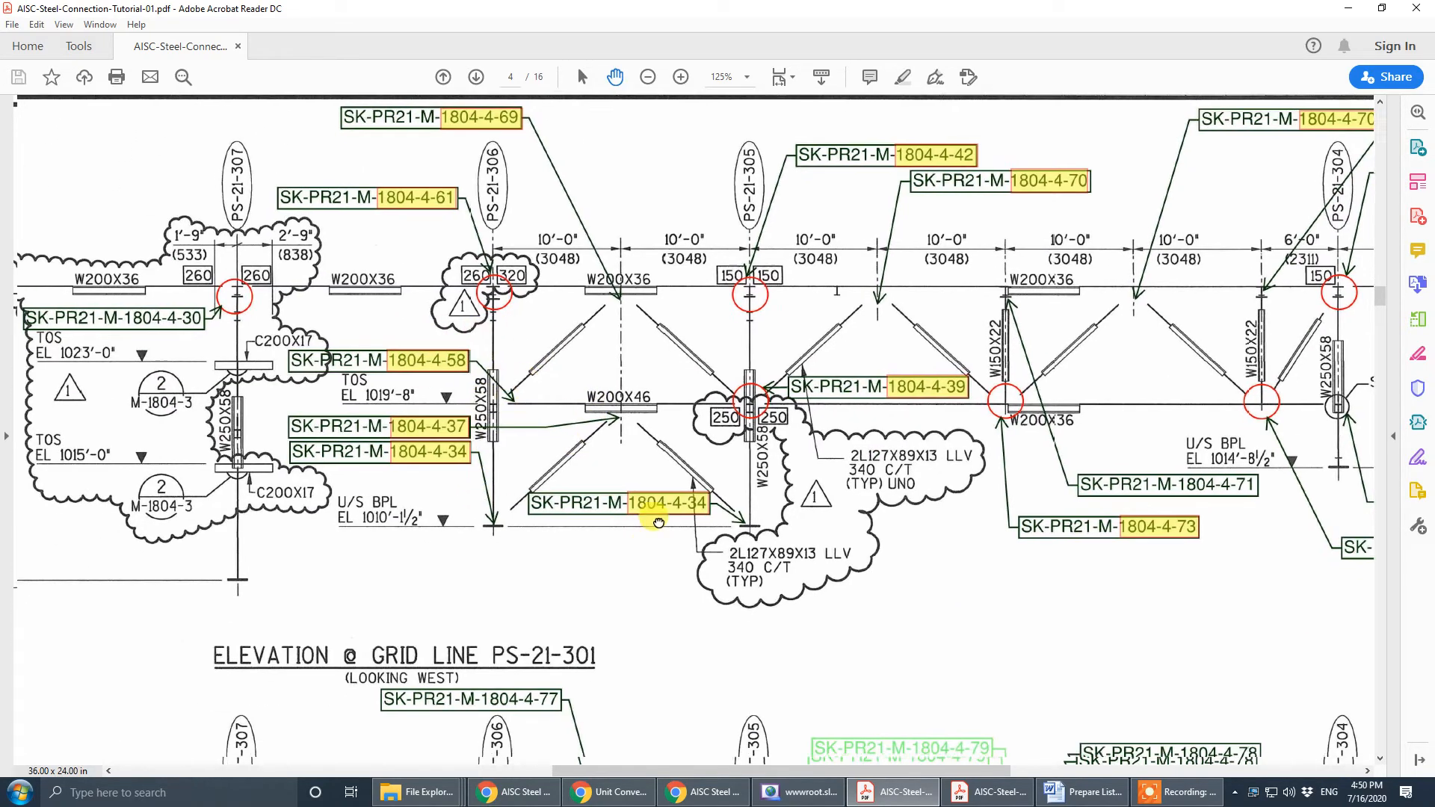
pyautogui.moveTo(868, 598); pyautogui.dragTo(869, 222)
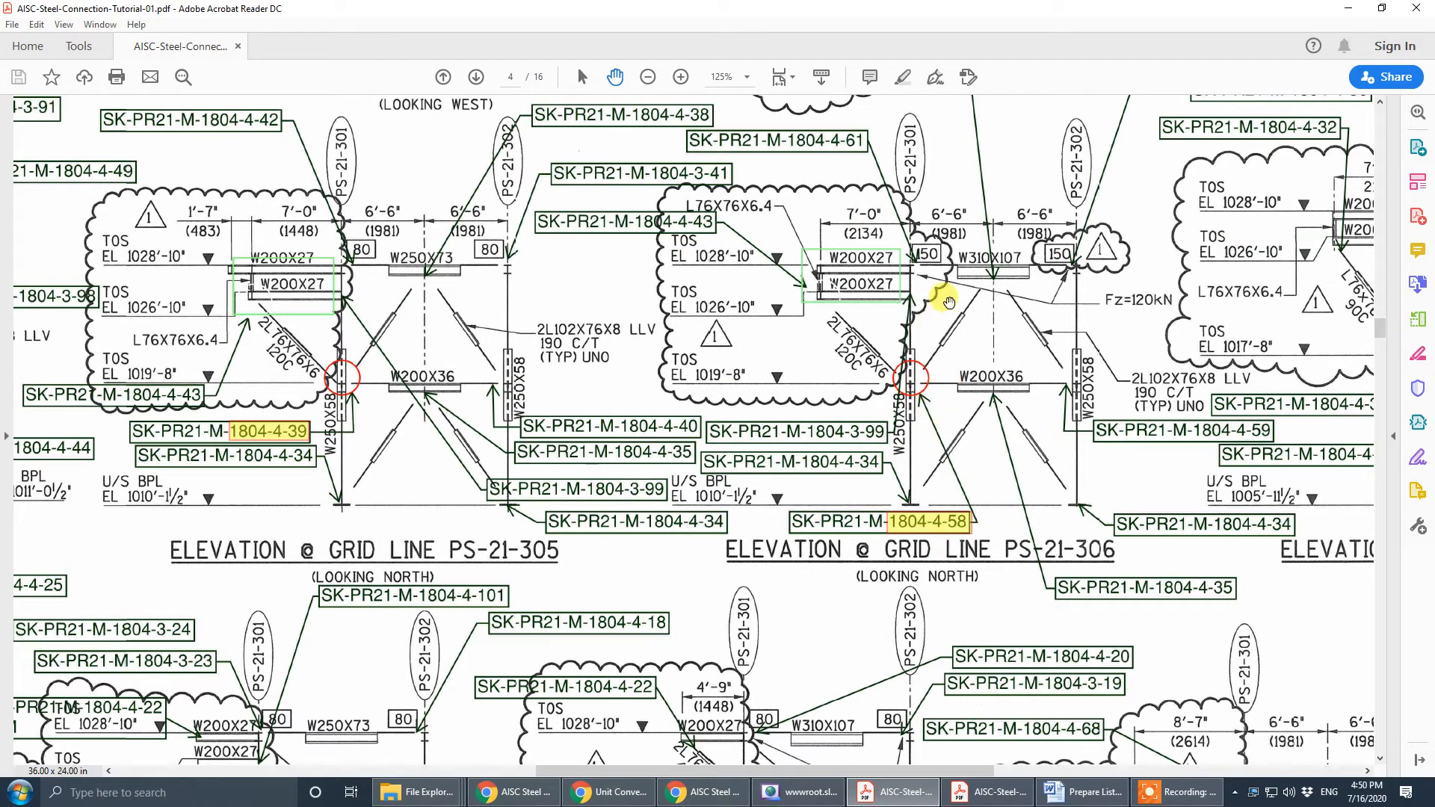
pyautogui.moveTo(962, 251); pyautogui.dragTo(968, 527)
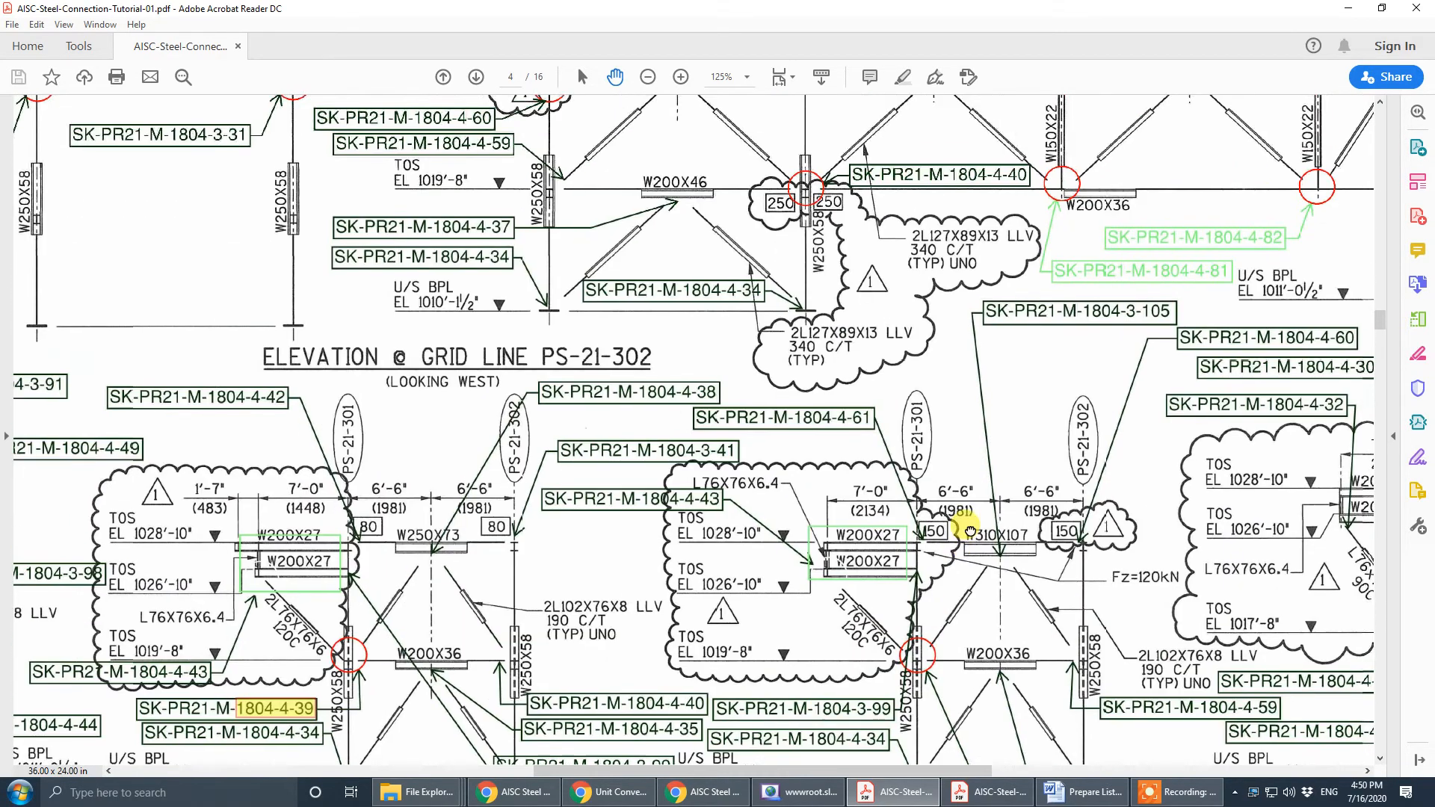
pyautogui.moveTo(902, 419); pyautogui.dragTo(924, 744)
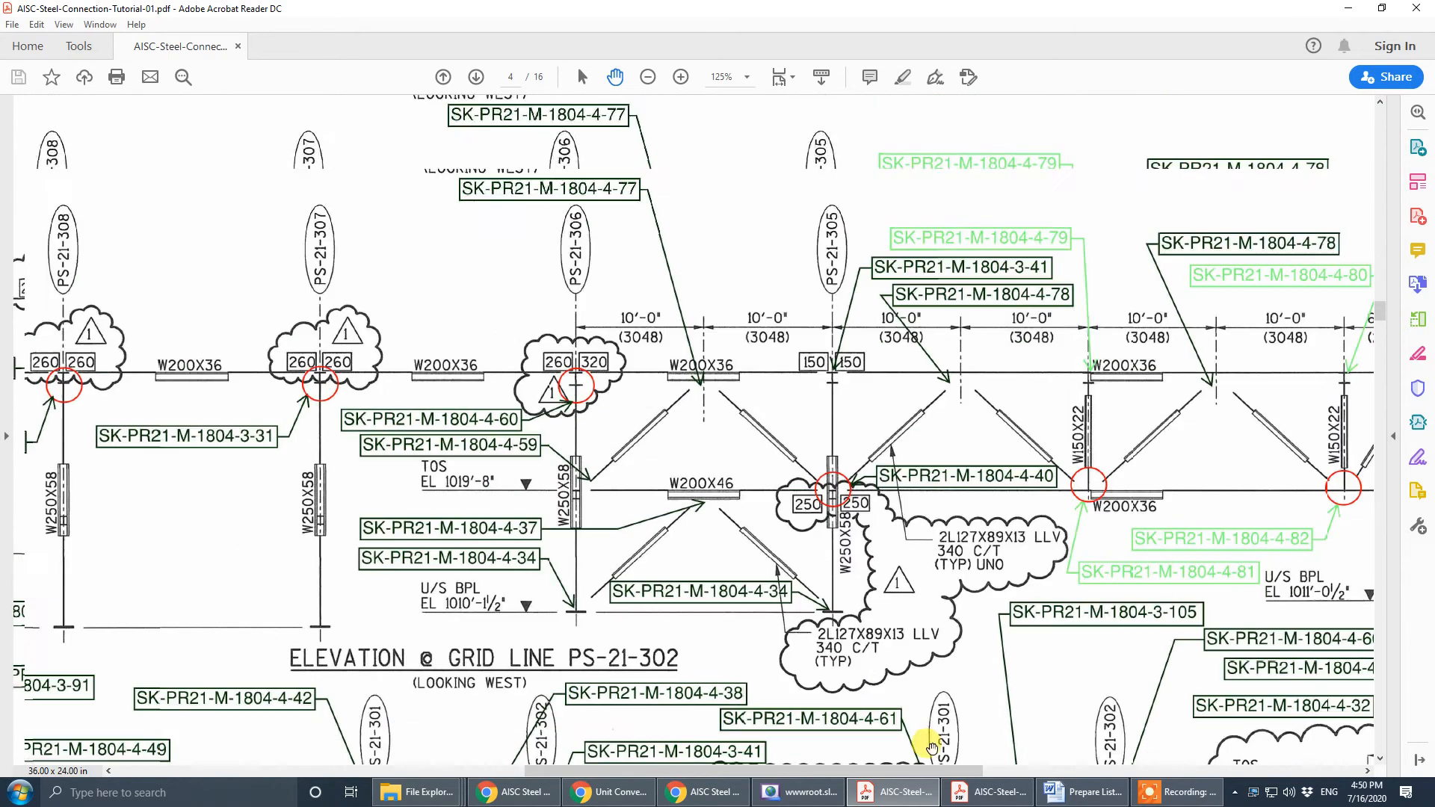
pyautogui.moveTo(740, 438)
pyautogui.mouseDown()
pyautogui.moveTo(750, 577)
pyautogui.moveTo(692, 369)
pyautogui.mouseUp()
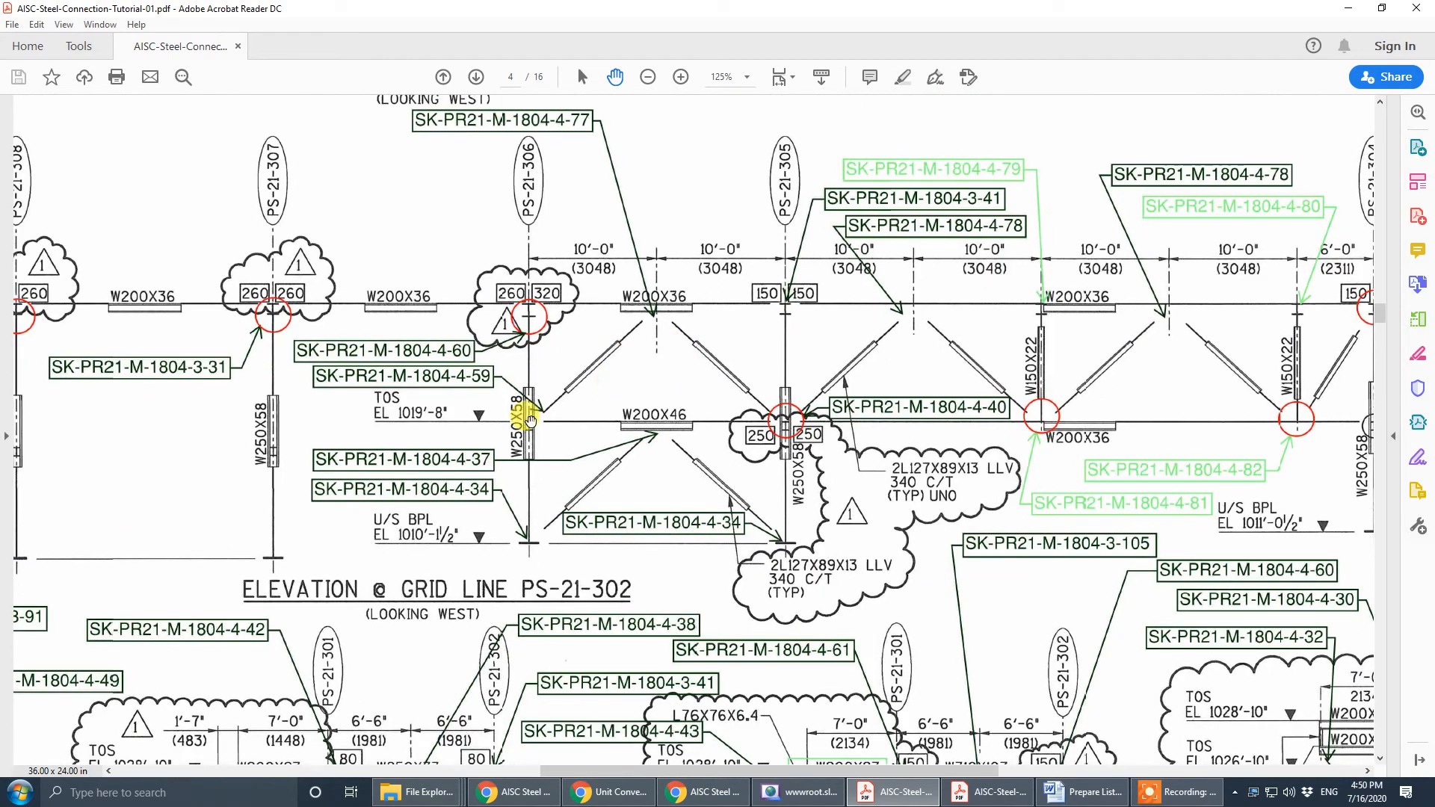
pyautogui.scroll(5, 628, 344)
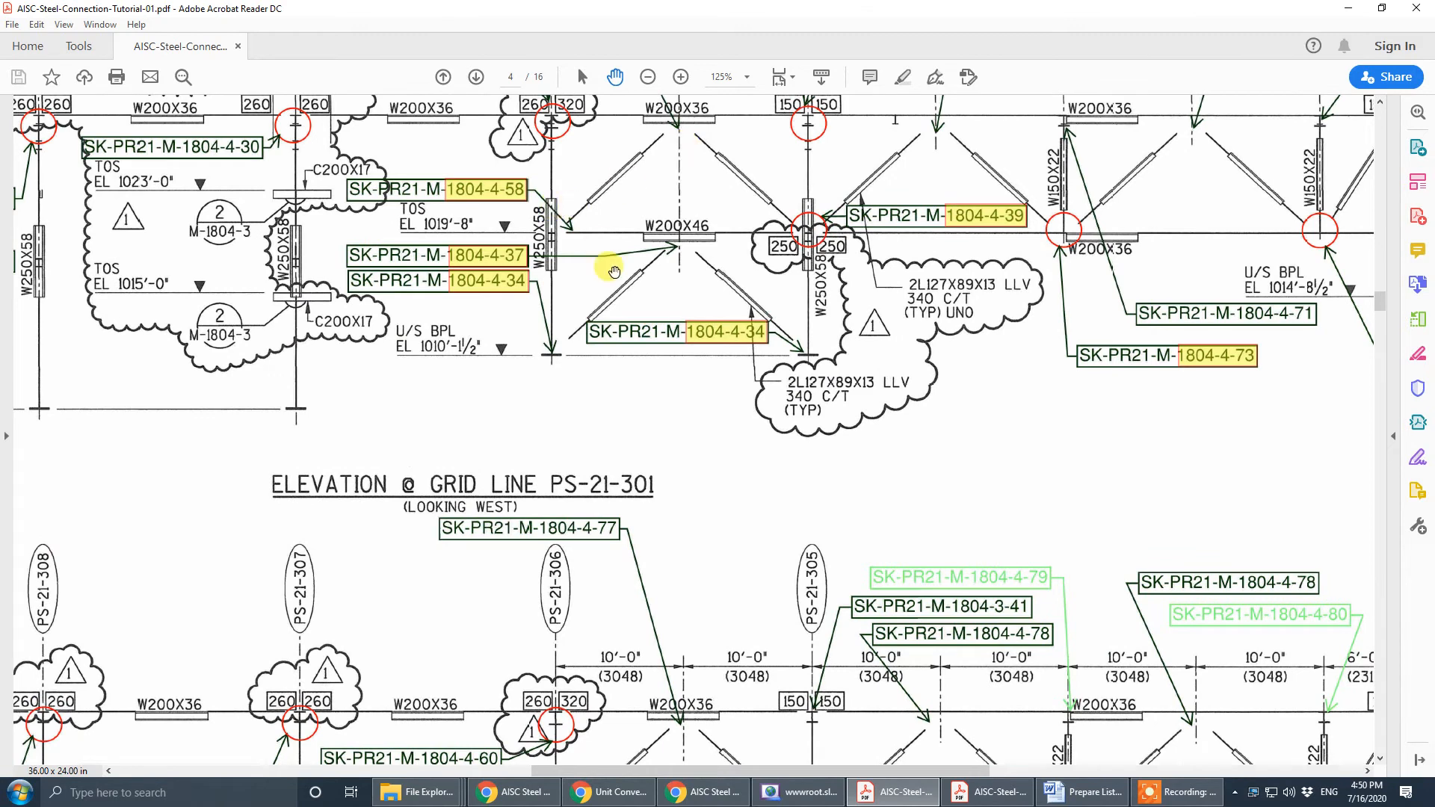
pyautogui.scroll(1, 598, 322)
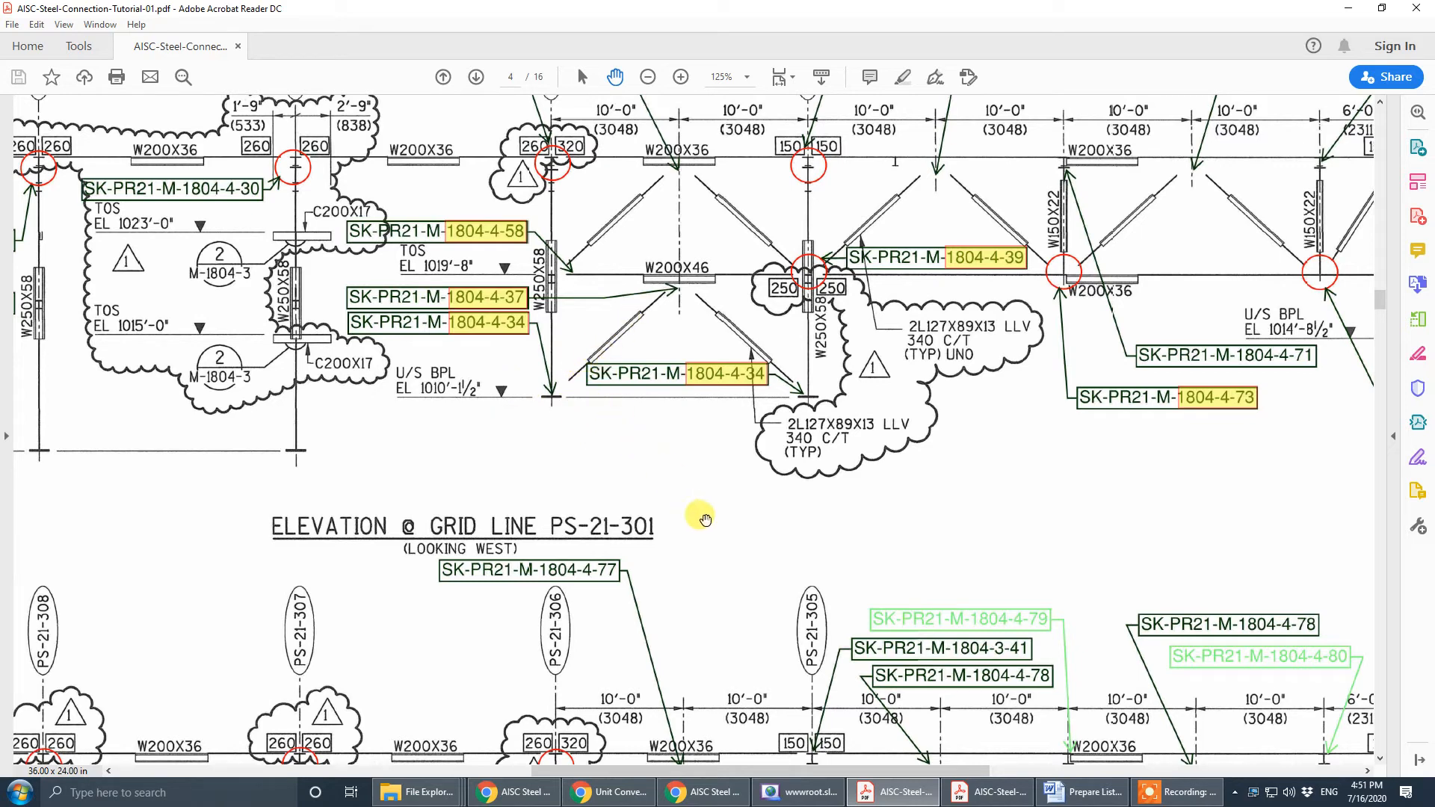
# - Compare the brace connections at the column bases in the PS-21-301 elevation with the PS-21-305 and PS-21-306 sections
pyautogui.scroll(3, 635, 289)
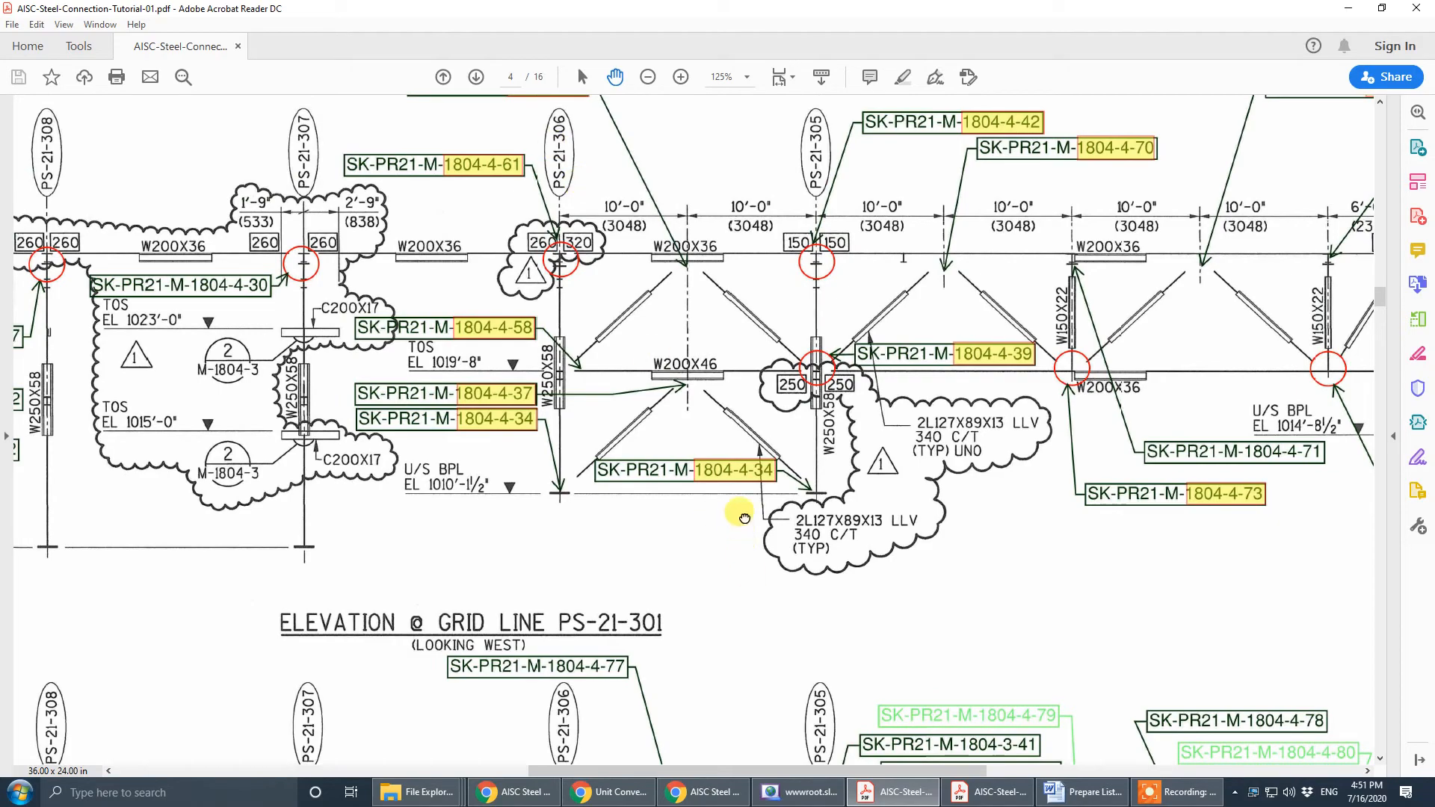
pyautogui.scroll(-10, 733, 445)
pyautogui.scroll(-10, 804, 477)
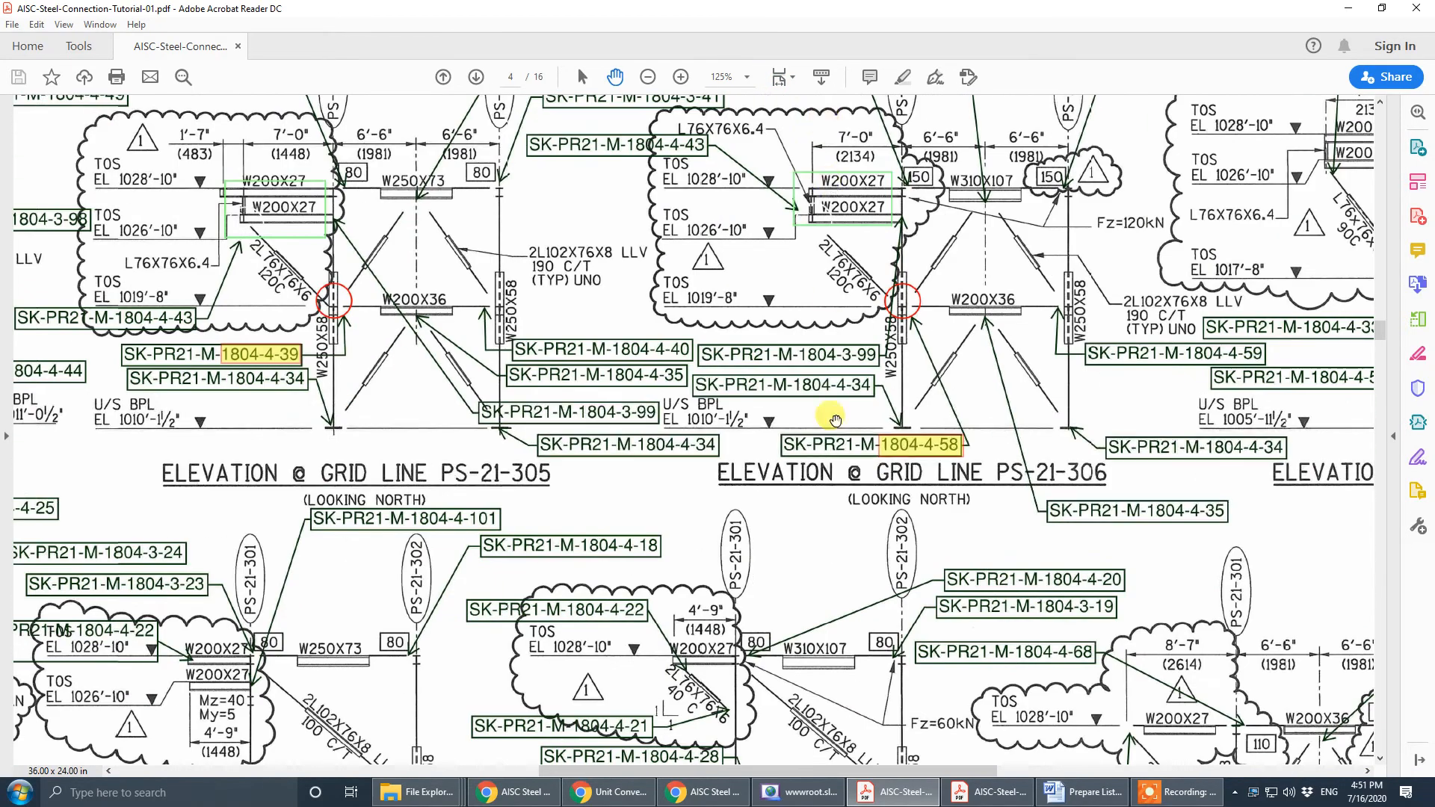
pyautogui.scroll(5, 804, 493)
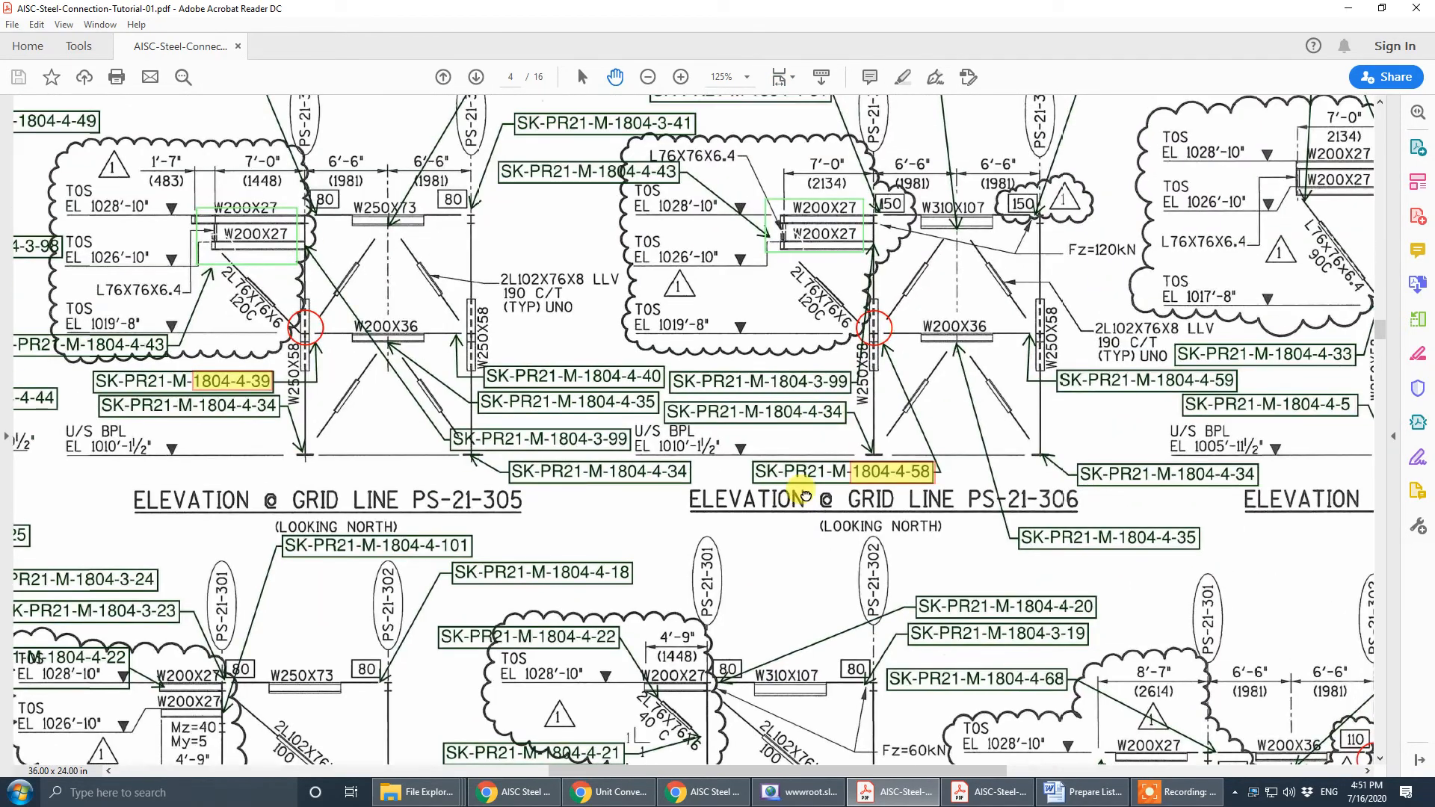
pyautogui.scroll(1, 799, 497)
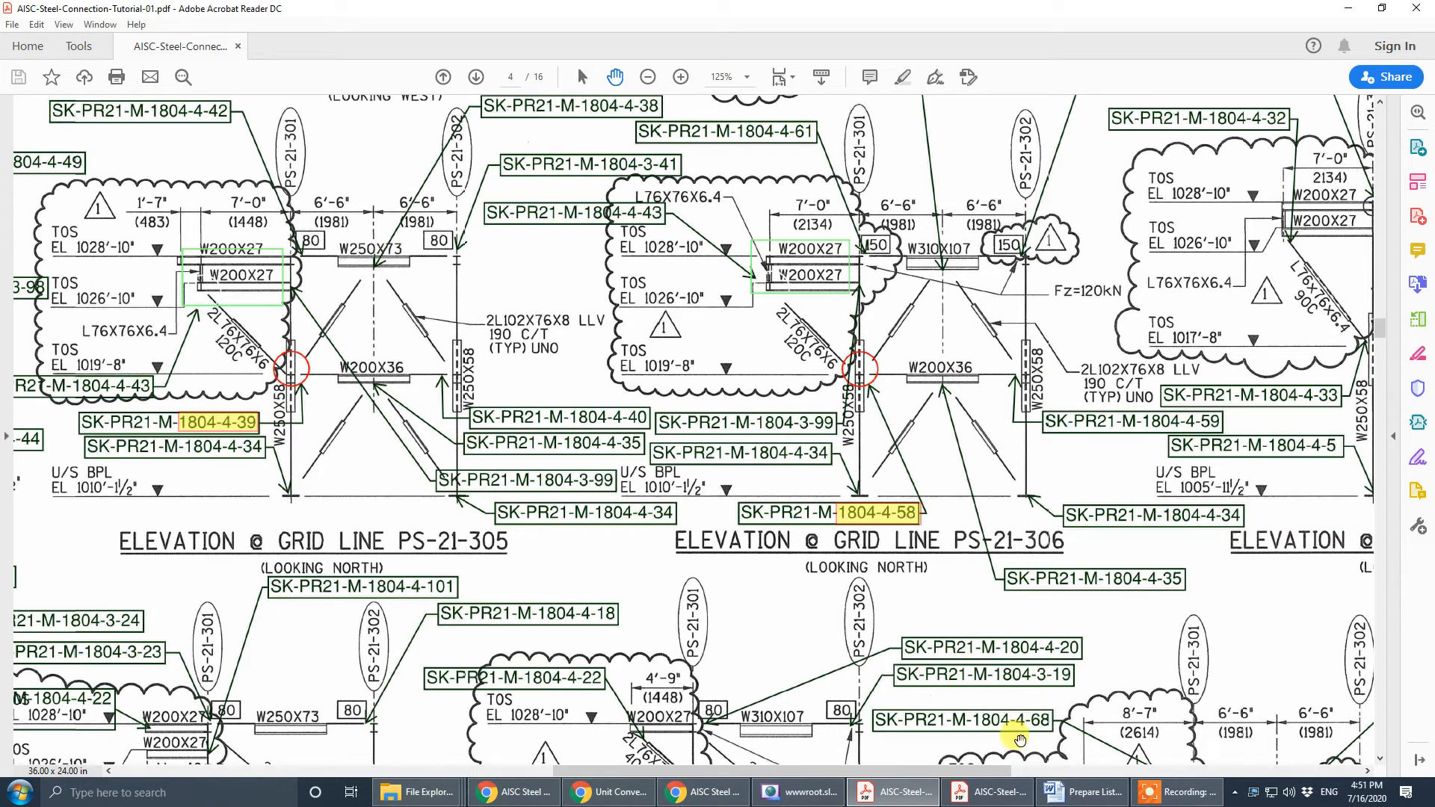
pyautogui.scroll(8, 824, 475)
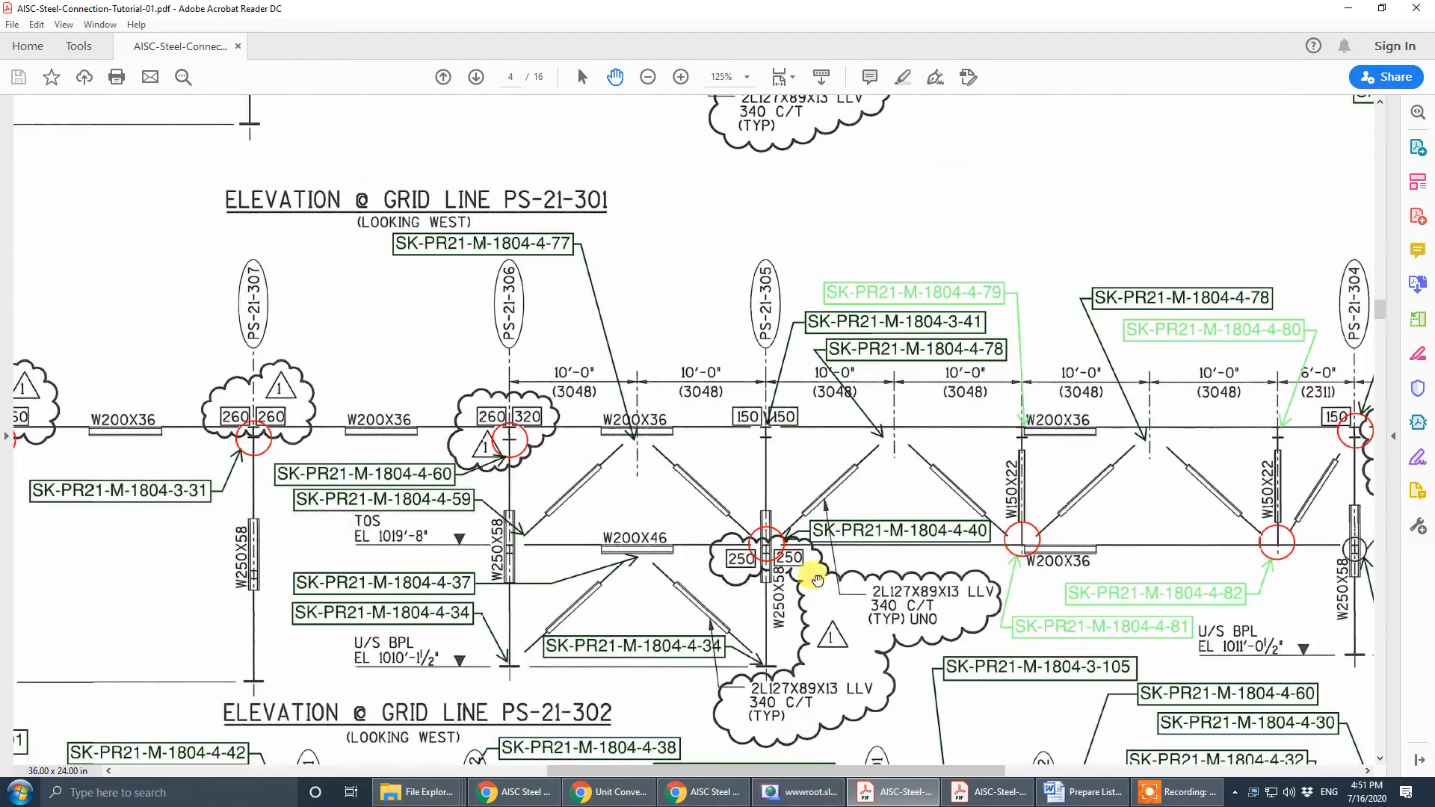
pyautogui.scroll(4, 817, 581)
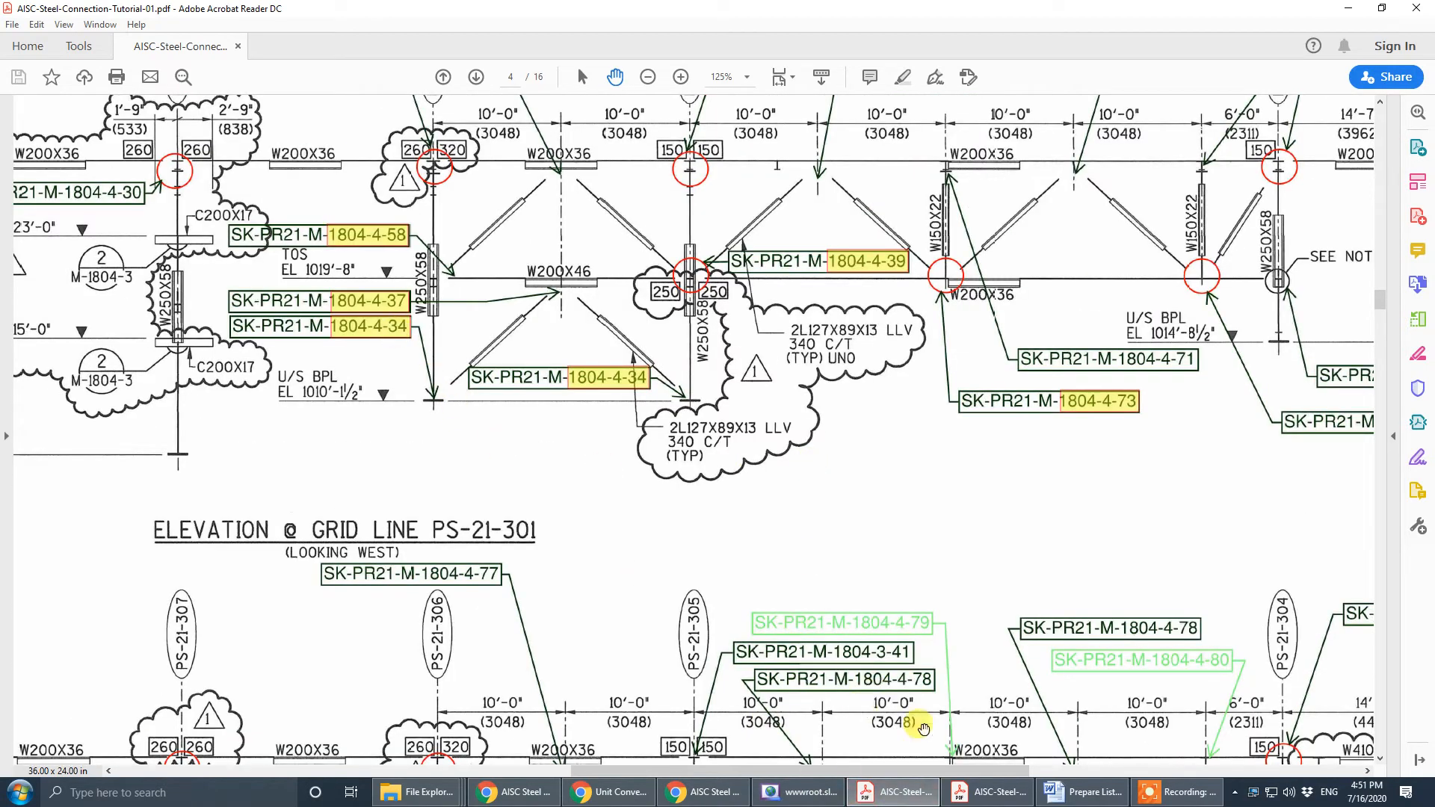
# - Switch to the copy of the tutorial PDF, maximize it and go to connection detail 4-34 on page 5
pyautogui.click(1023, 794)
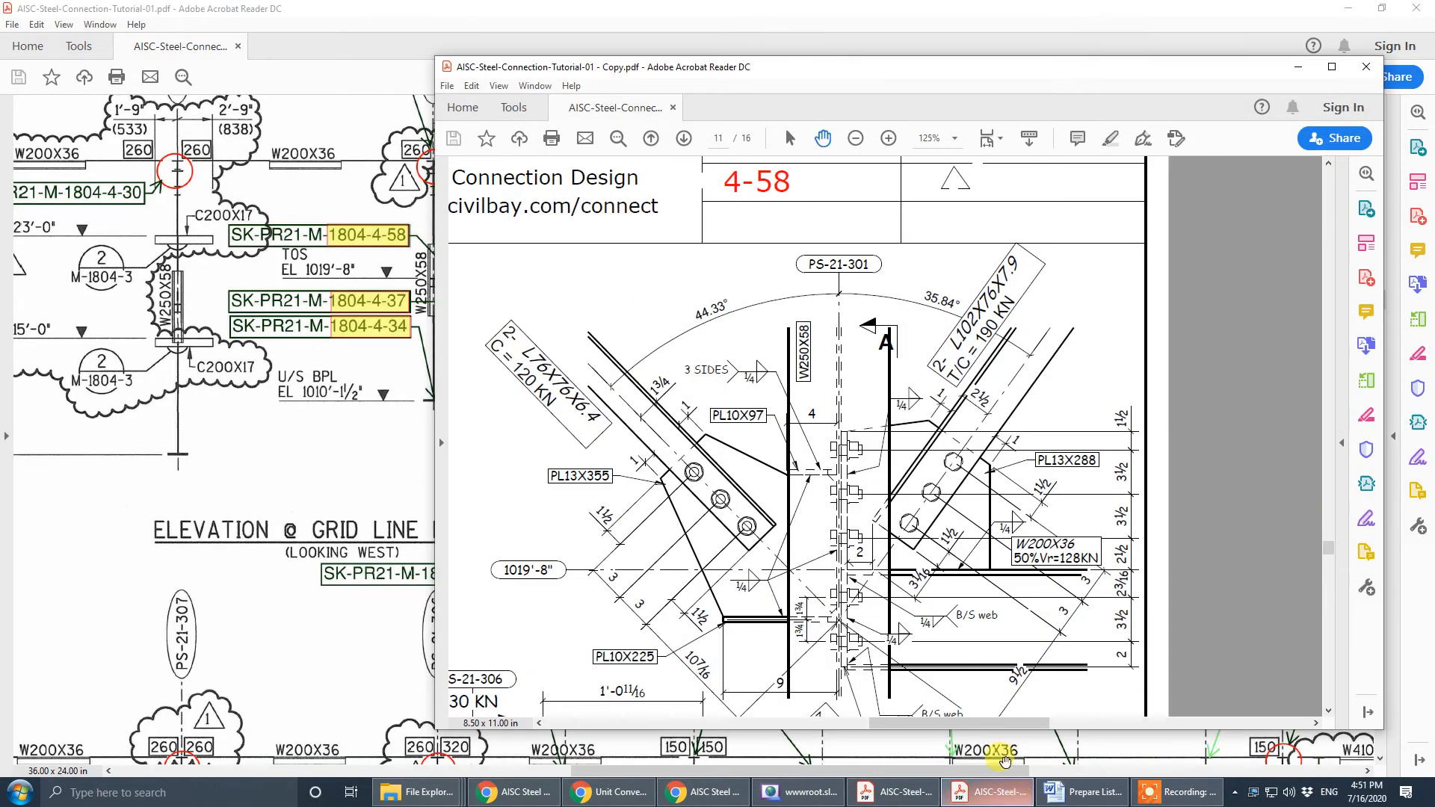
pyautogui.click(1332, 67)
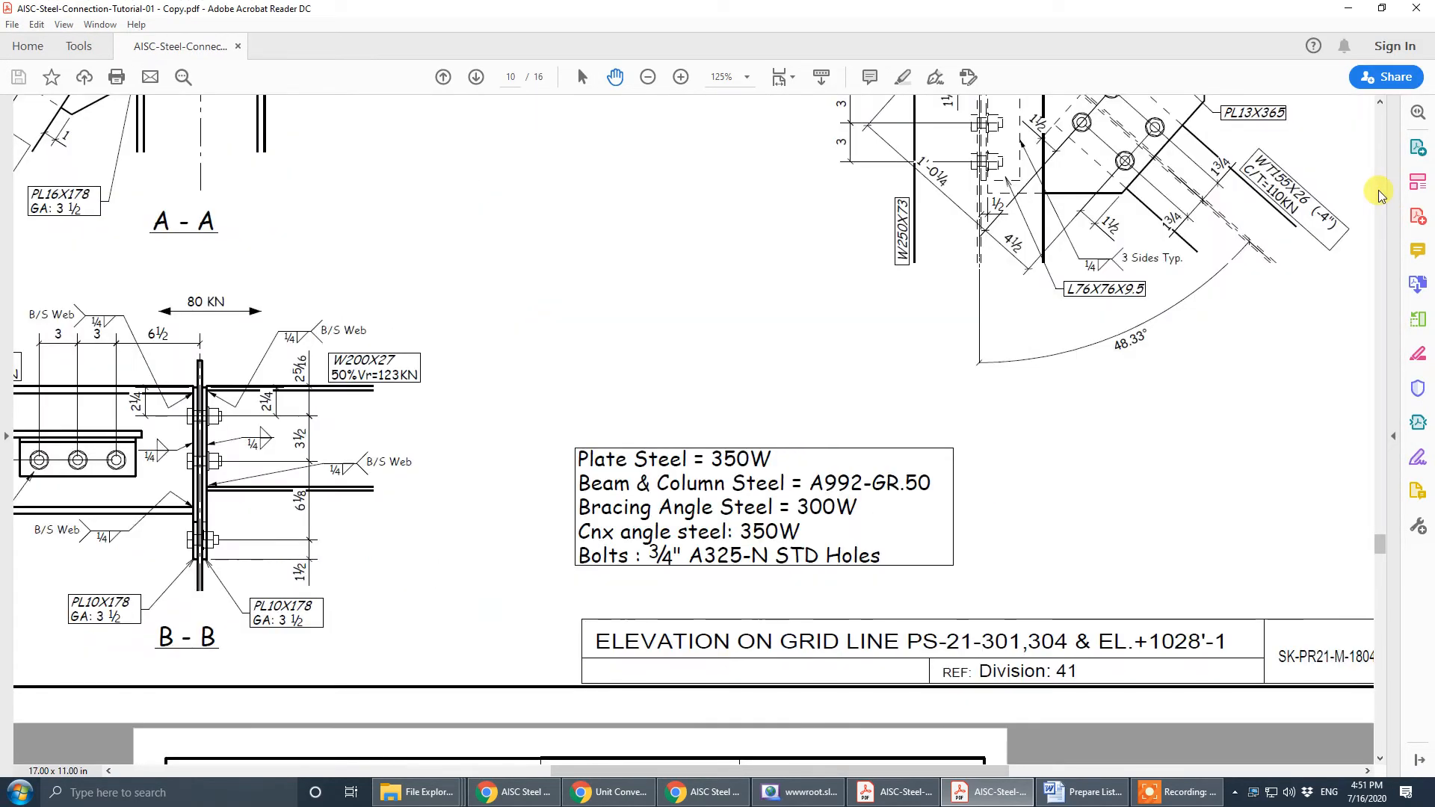
pyautogui.scroll(20, 1379, 194)
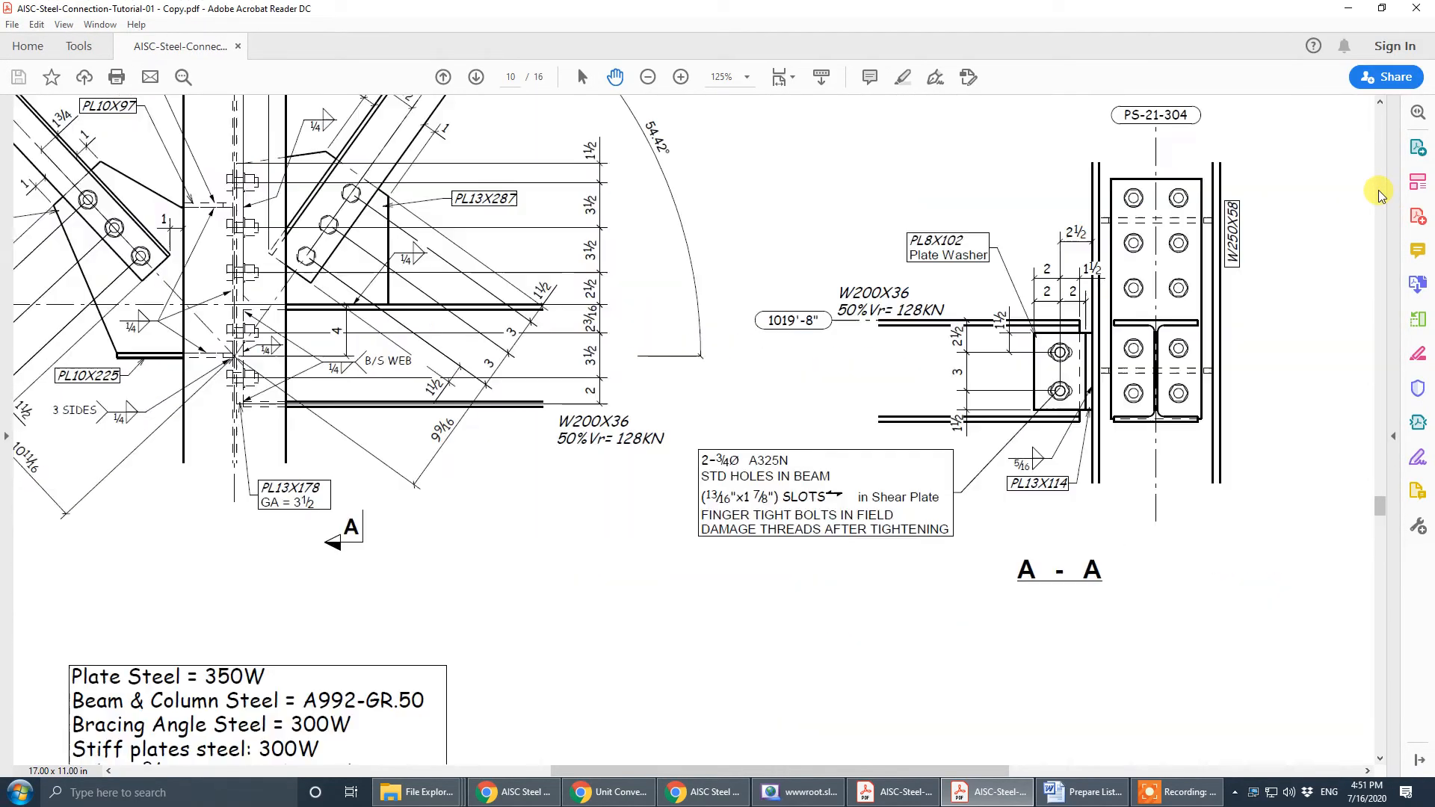
pyautogui.scroll(12, 1379, 194)
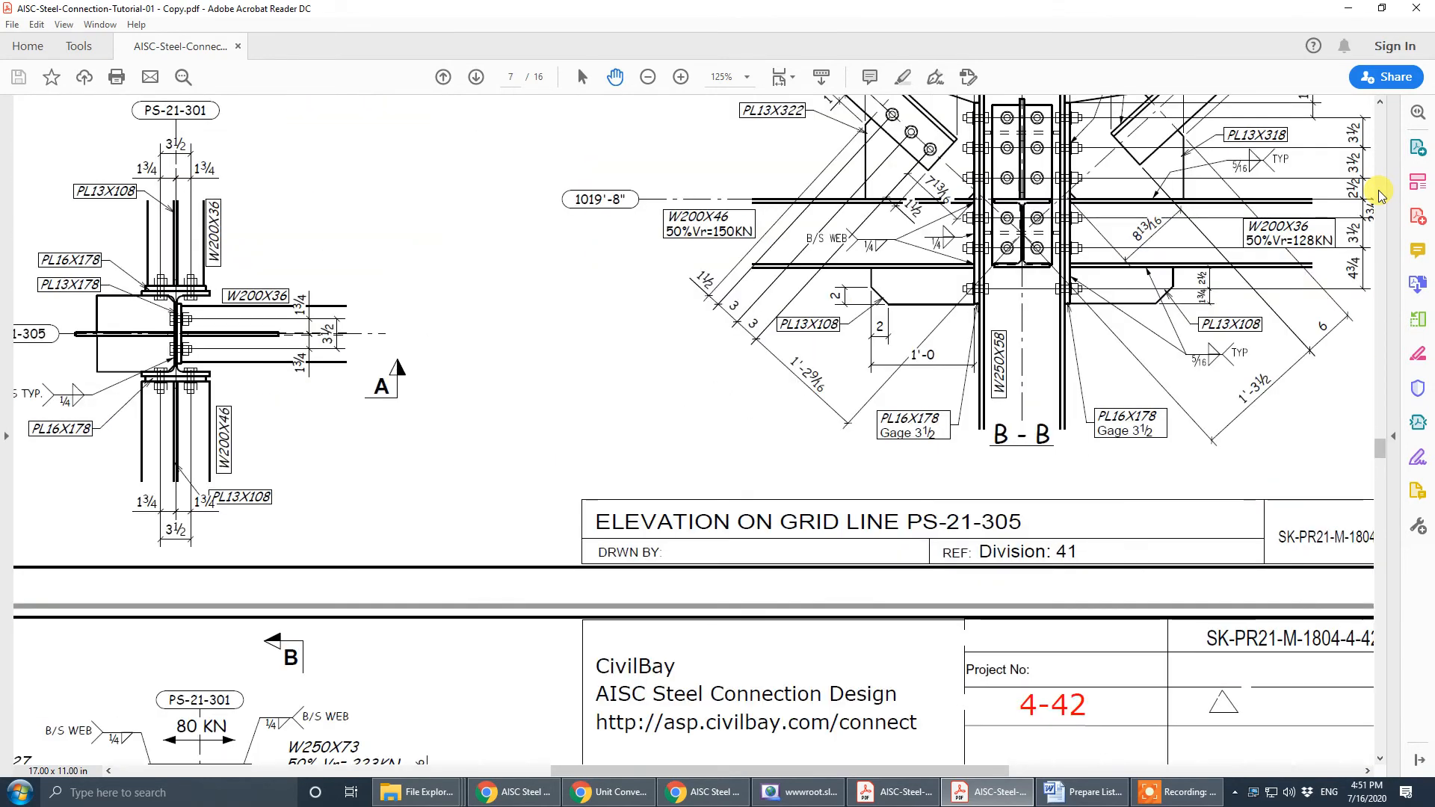
pyautogui.scroll(5, 1379, 194)
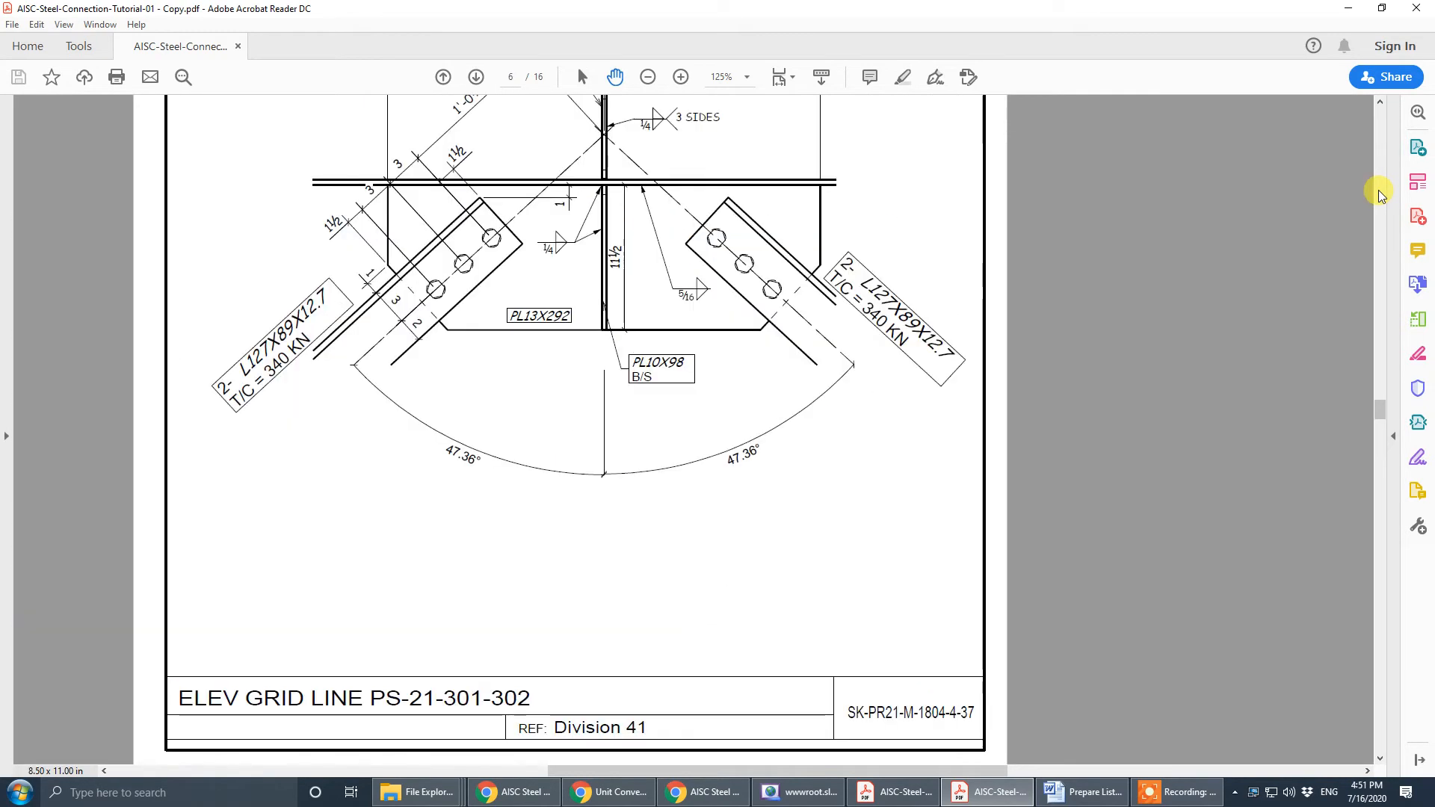
pyautogui.scroll(6, 1380, 194)
pyautogui.scroll(8, 1379, 194)
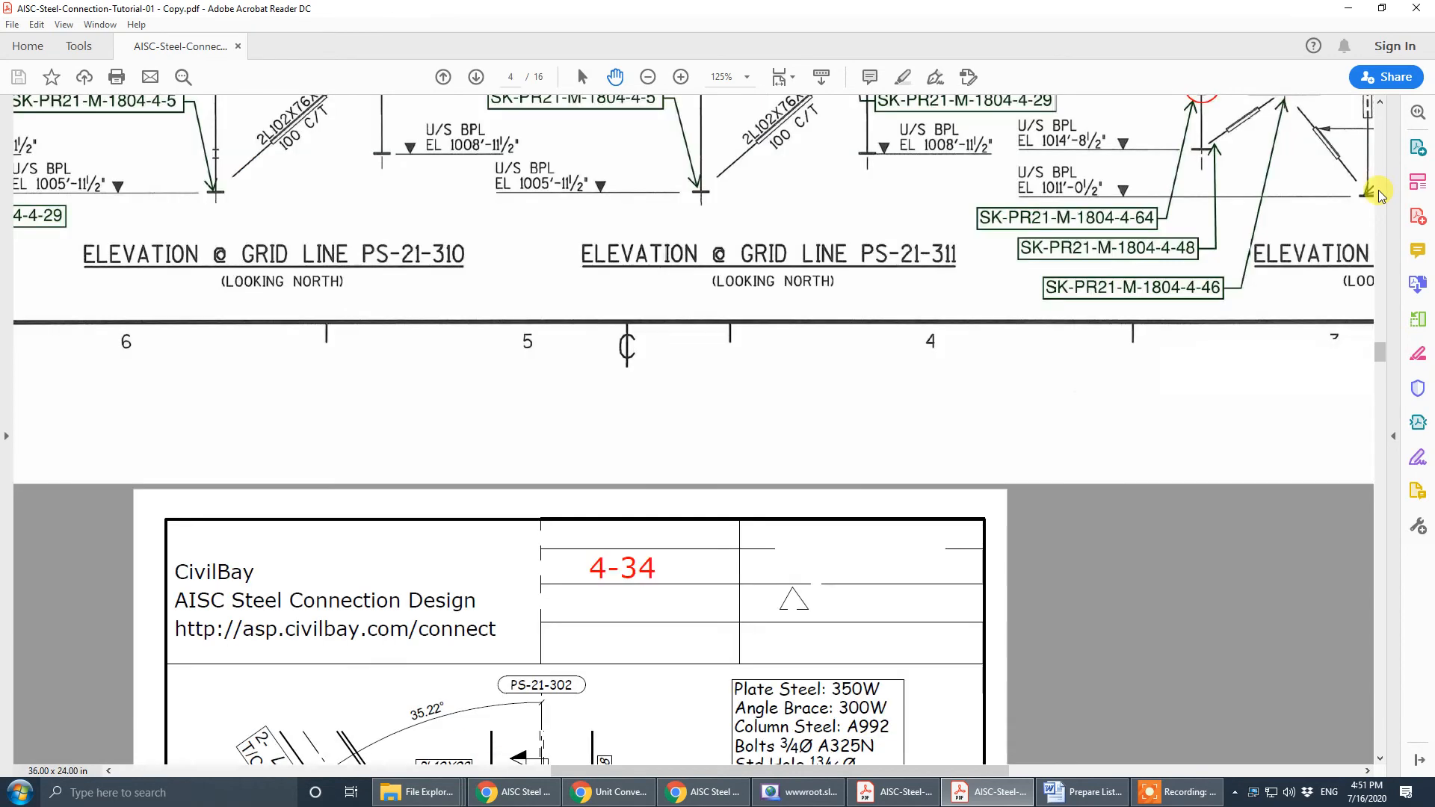
pyautogui.scroll(-10, 773, 400)
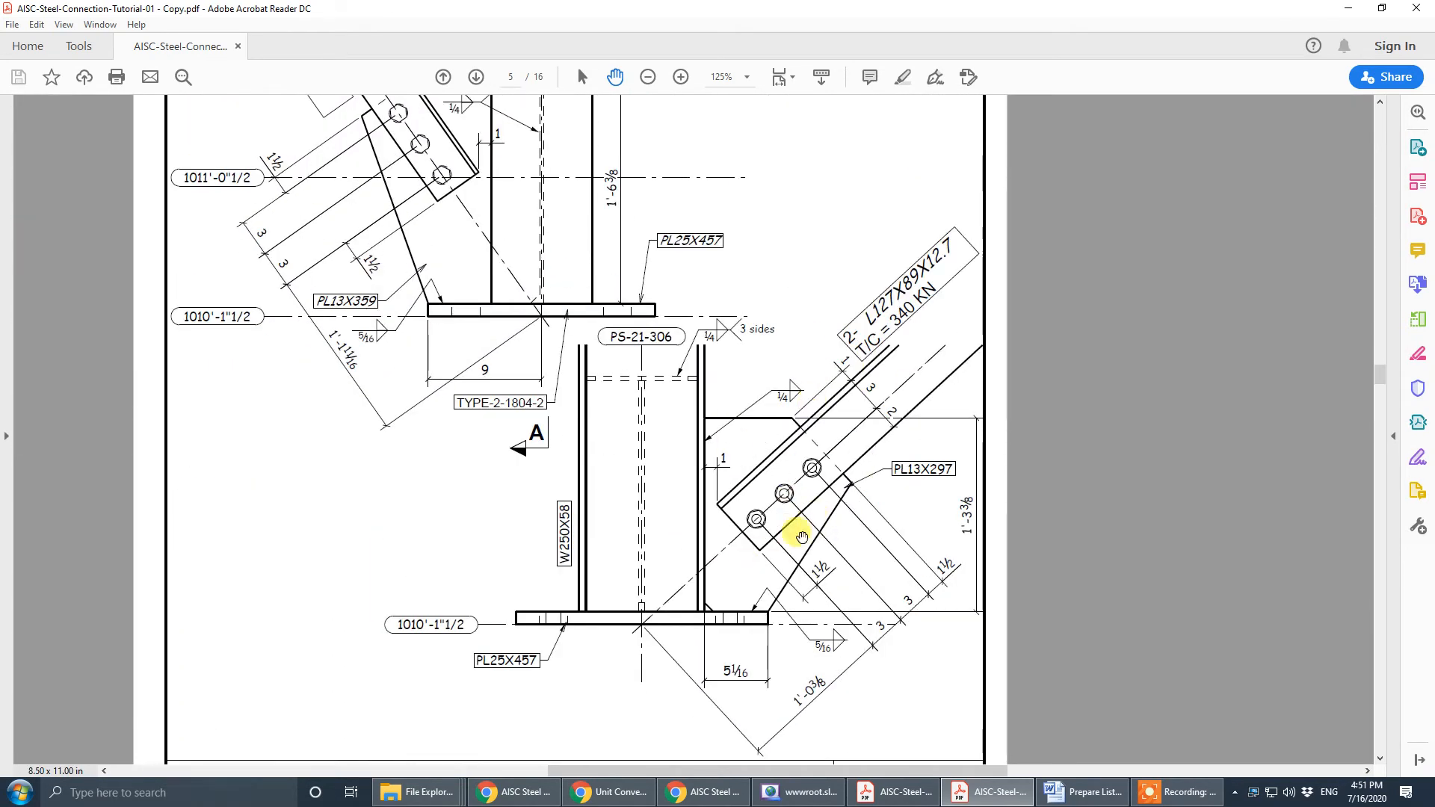
# - Examine the PS-21-306 column base detail with its PL13X297 gusset and double-angle brace on sheet 4-34
pyautogui.moveTo(420, 230); pyautogui.dragTo(442, 437)
pyautogui.moveTo(673, 474); pyautogui.dragTo(545, 311)
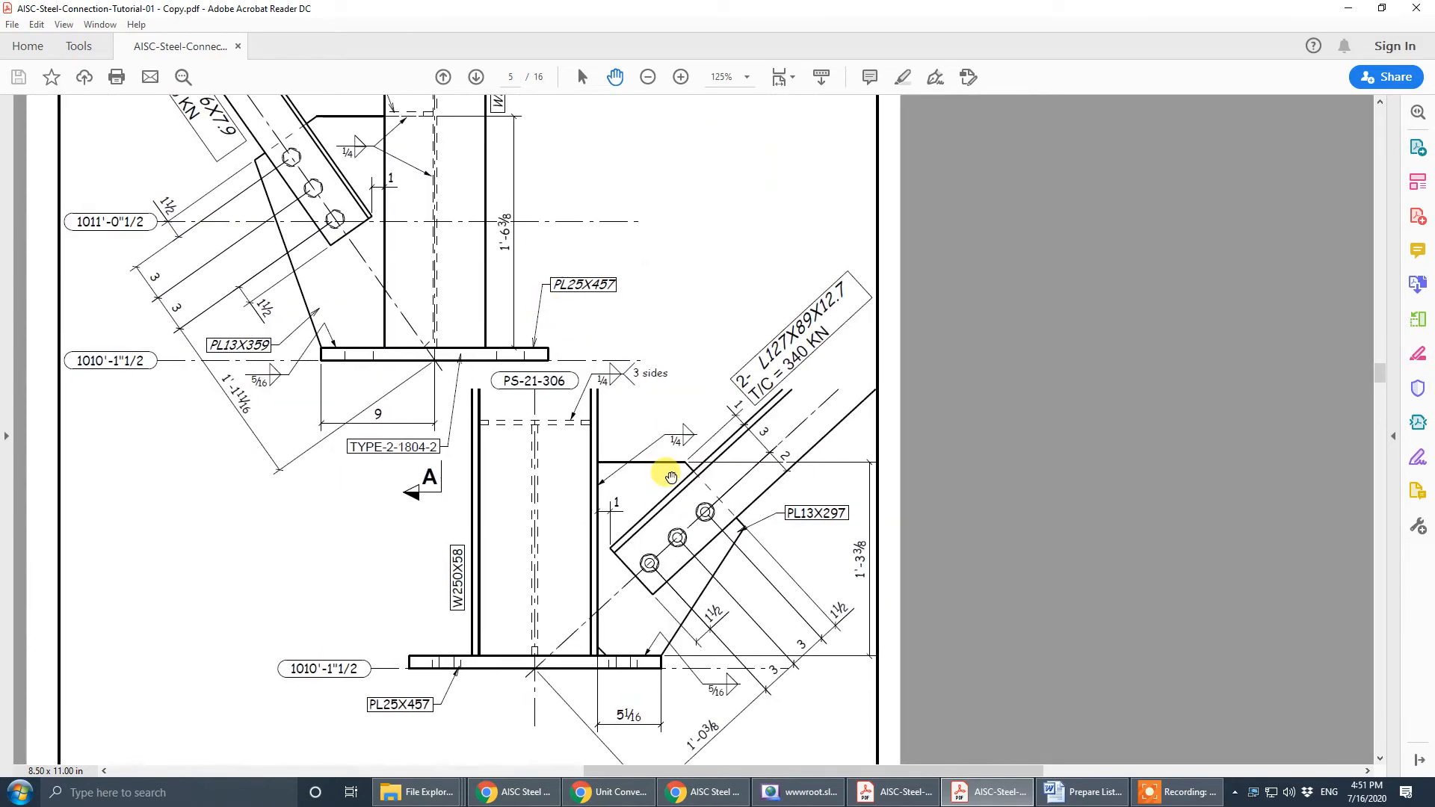
pyautogui.moveTo(733, 497)
pyautogui.mouseDown()
pyautogui.moveTo(812, 472)
pyautogui.moveTo(823, 394)
pyautogui.moveTo(423, 382)
pyautogui.moveTo(460, 442)
pyautogui.mouseUp()
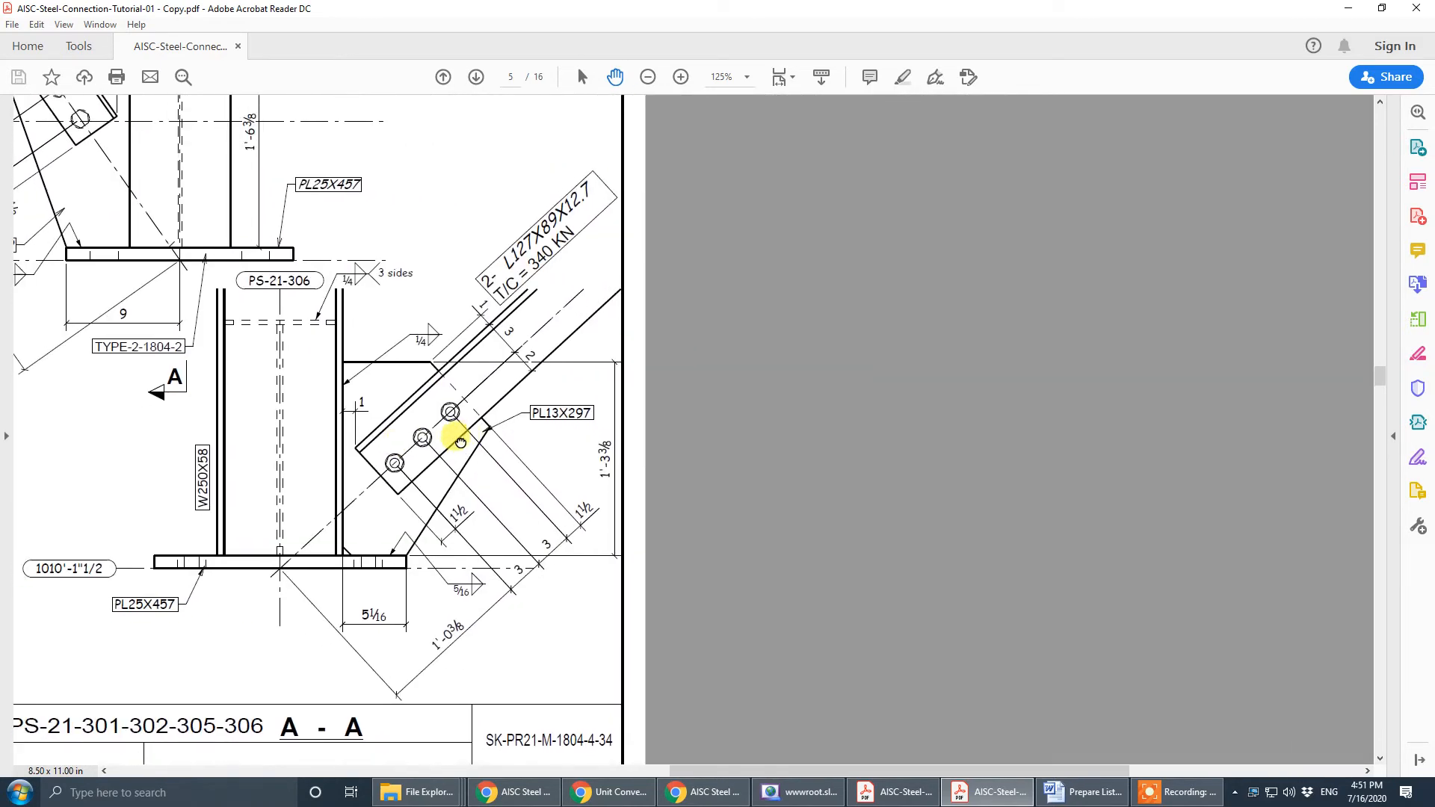
# - Restore the detail PDF to a smaller window and compare it beside the 1804-4-34 callout on the PS-21-301 elevation
pyautogui.doubleClick(813, 15)
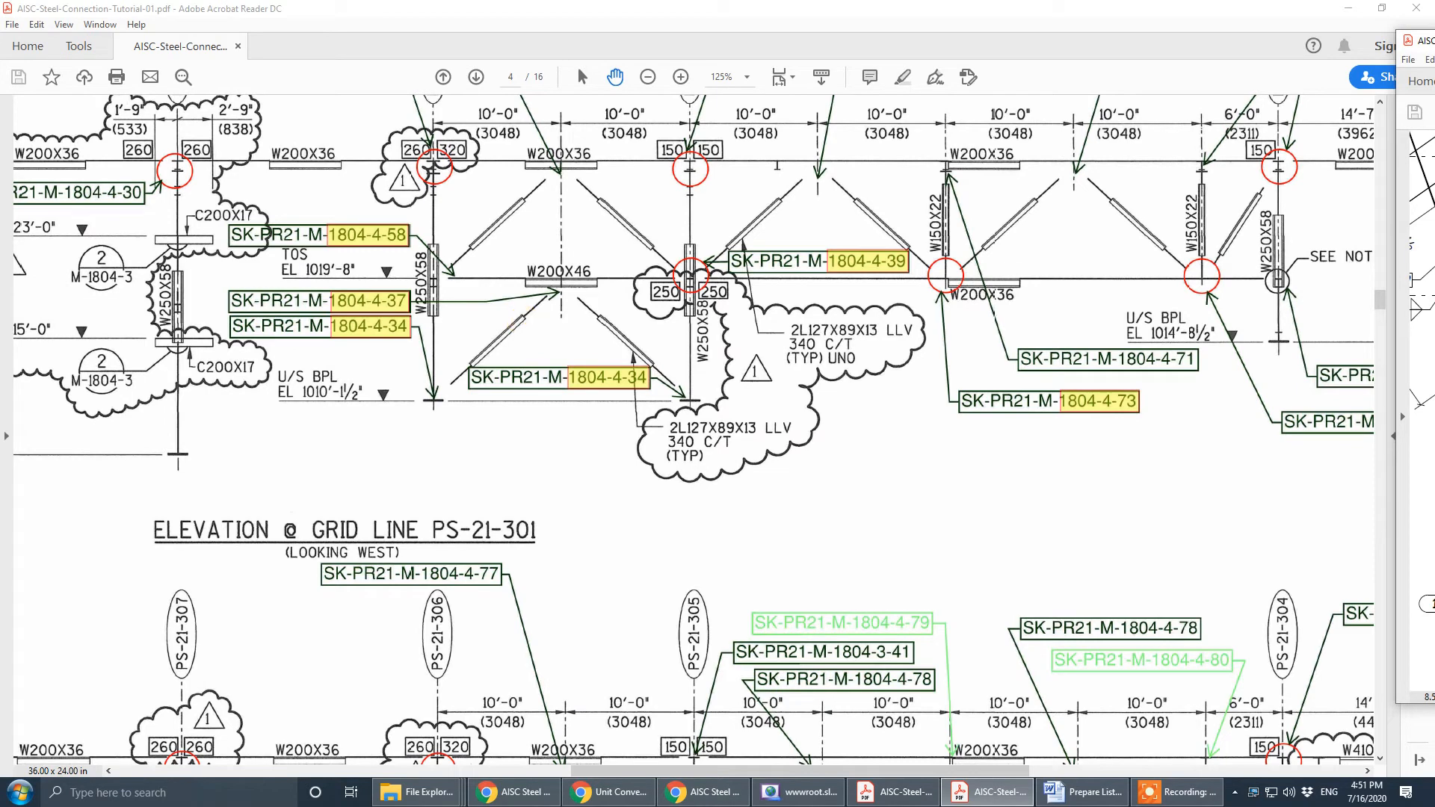
pyautogui.moveTo(1420, 41); pyautogui.dragTo(821, 69)
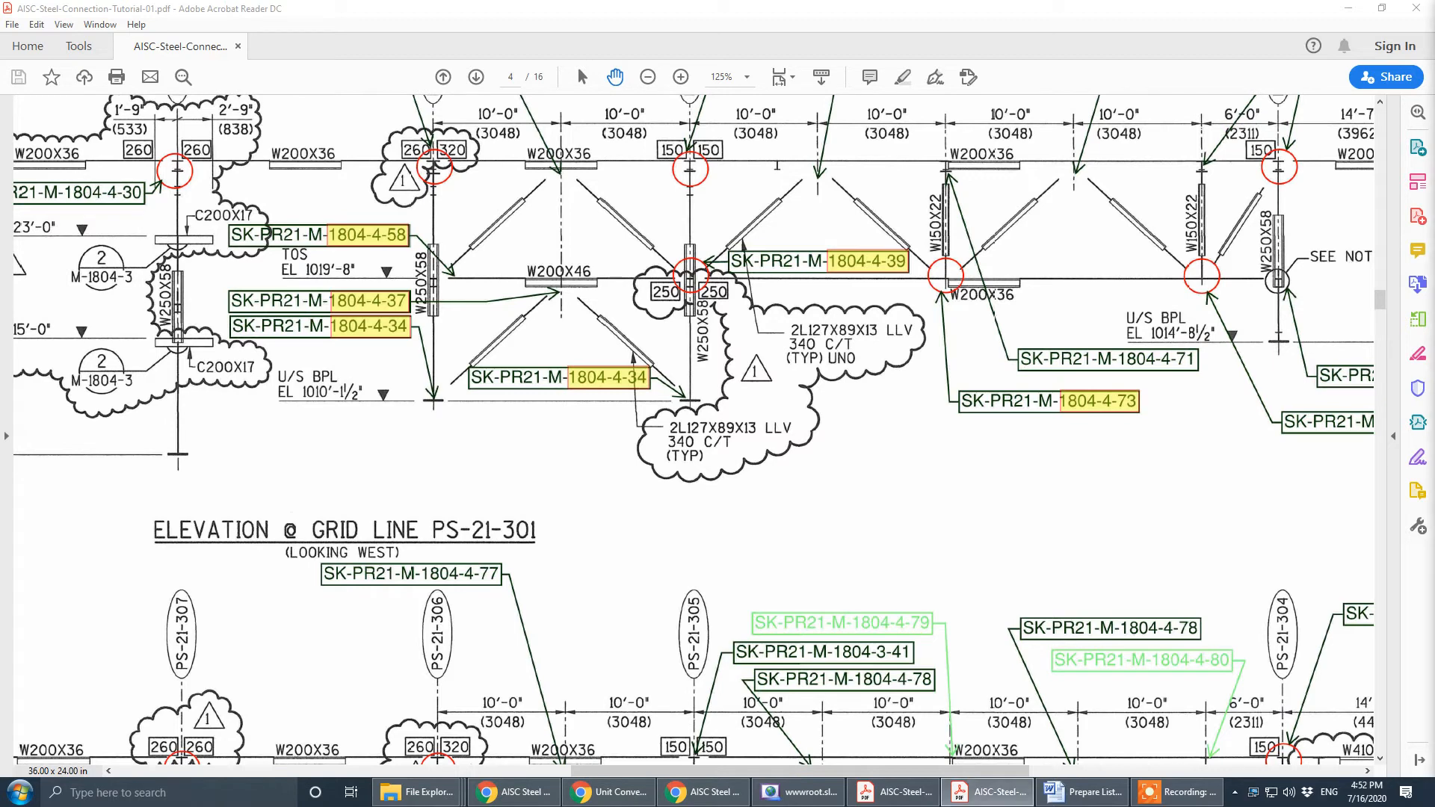
pyautogui.moveTo(1299, 72); pyautogui.dragTo(1305, 68)
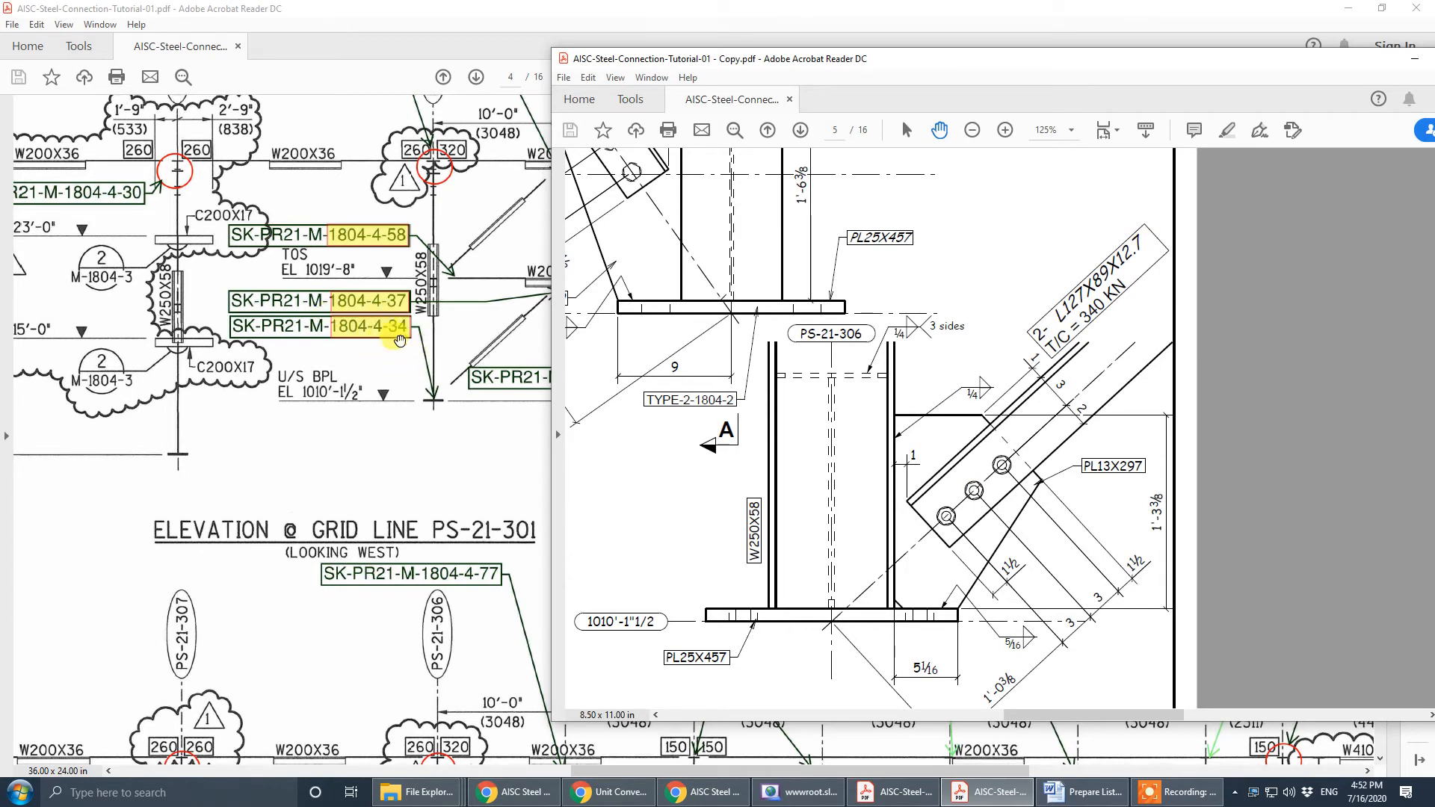
pyautogui.moveTo(886, 65); pyautogui.dragTo(923, 67)
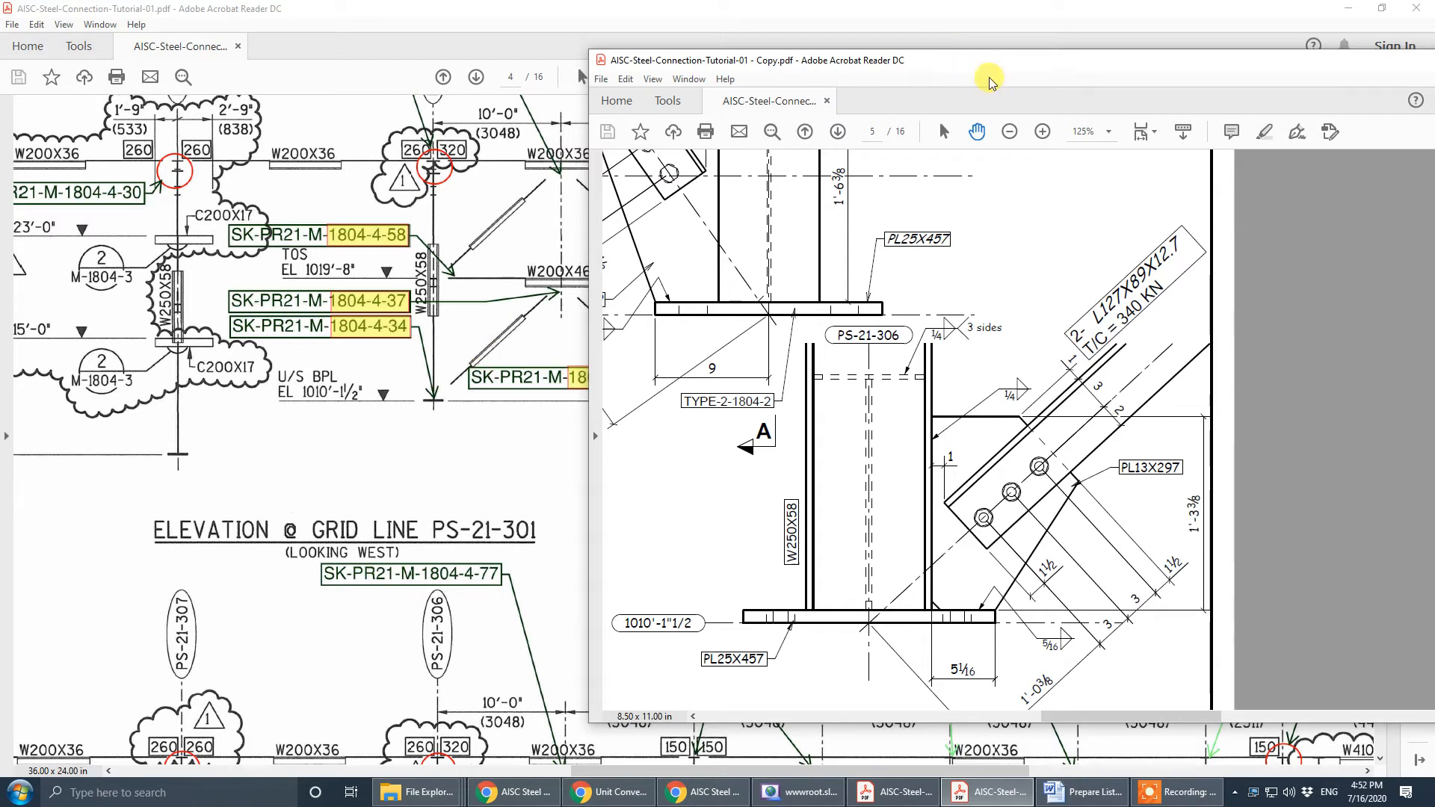
pyautogui.moveTo(982, 60); pyautogui.dragTo(1434, 98)
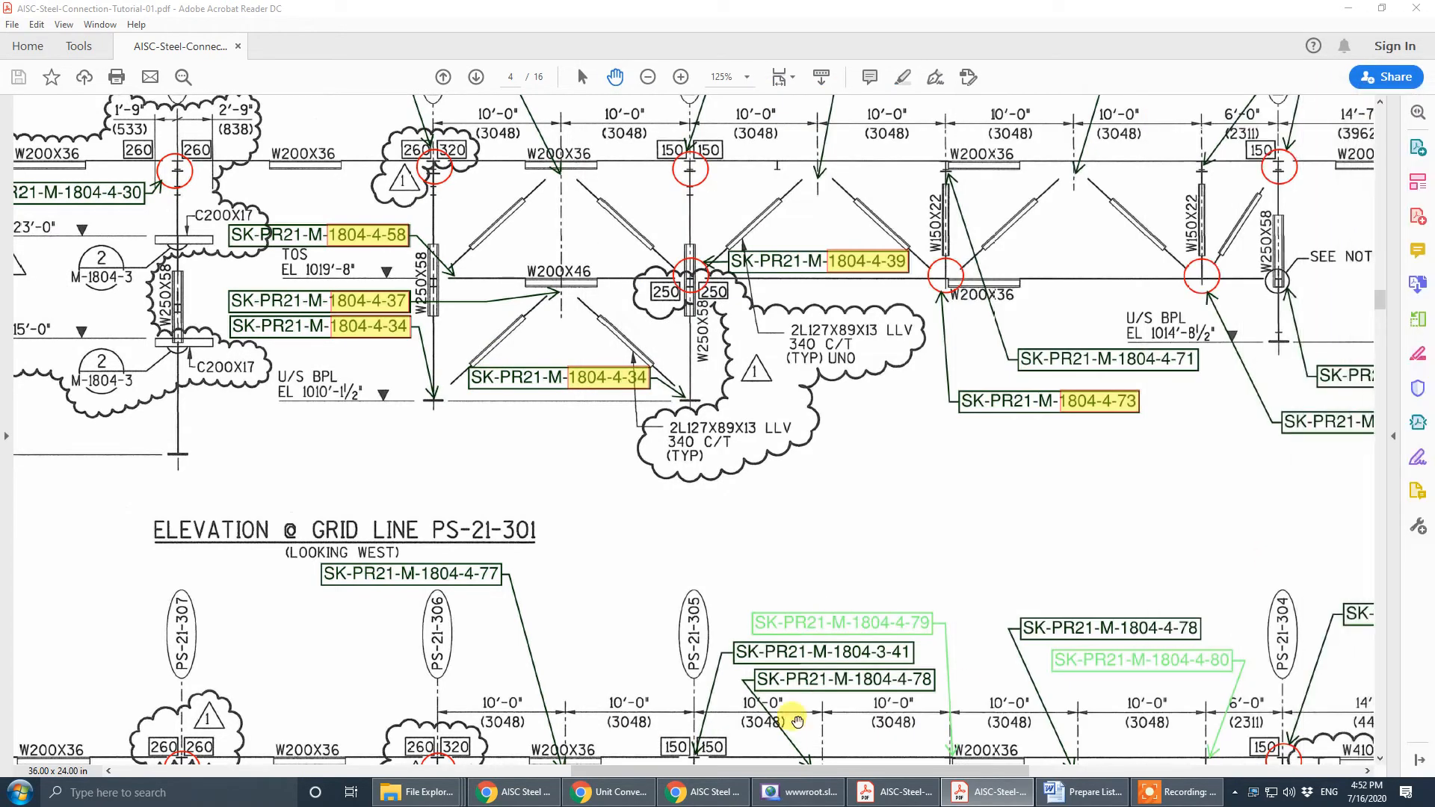
# - Switch to the AISC steel connection design app in Chrome, show its General settings and place the PS-21-306 detail window beside the form
pyautogui.click(703, 793)
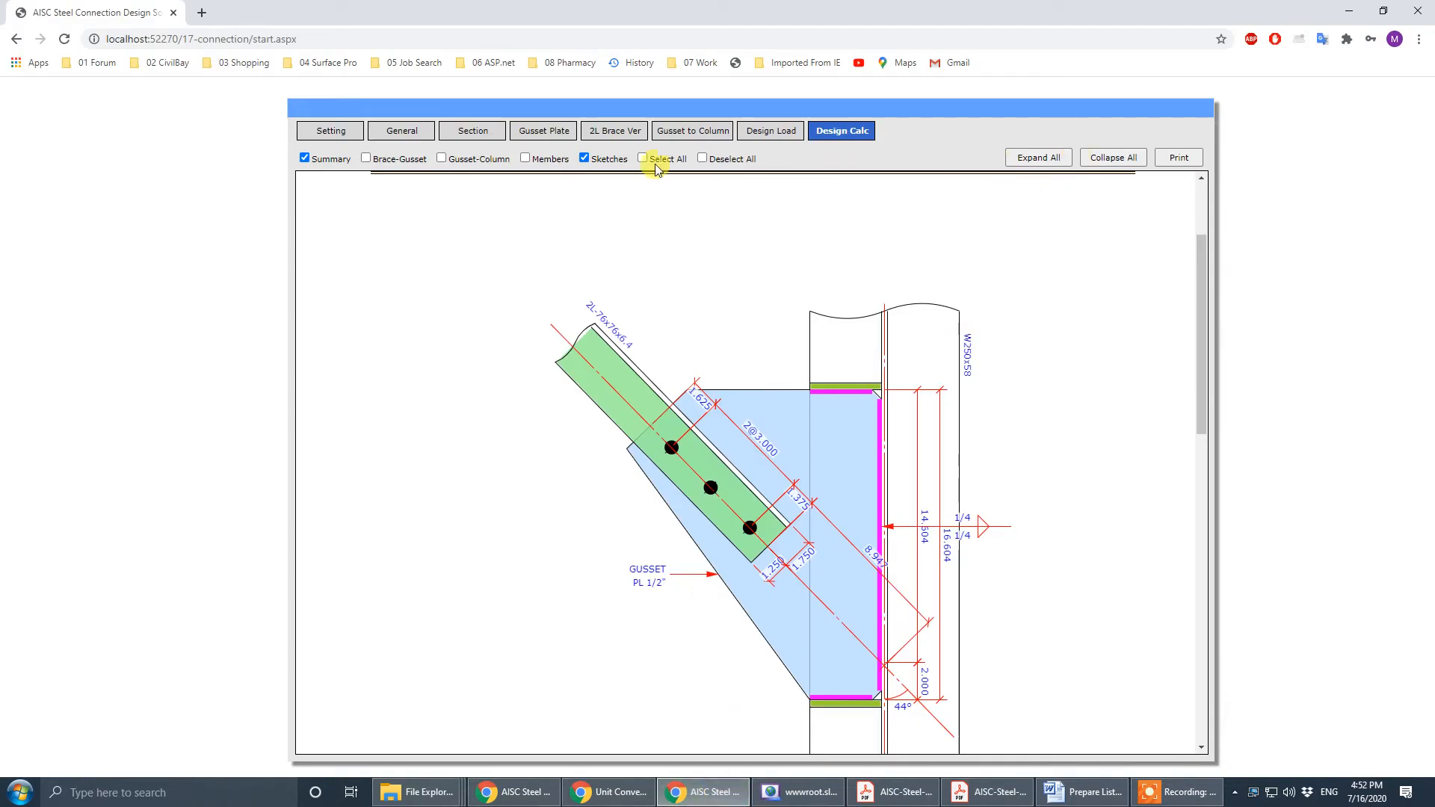
pyautogui.click(413, 140)
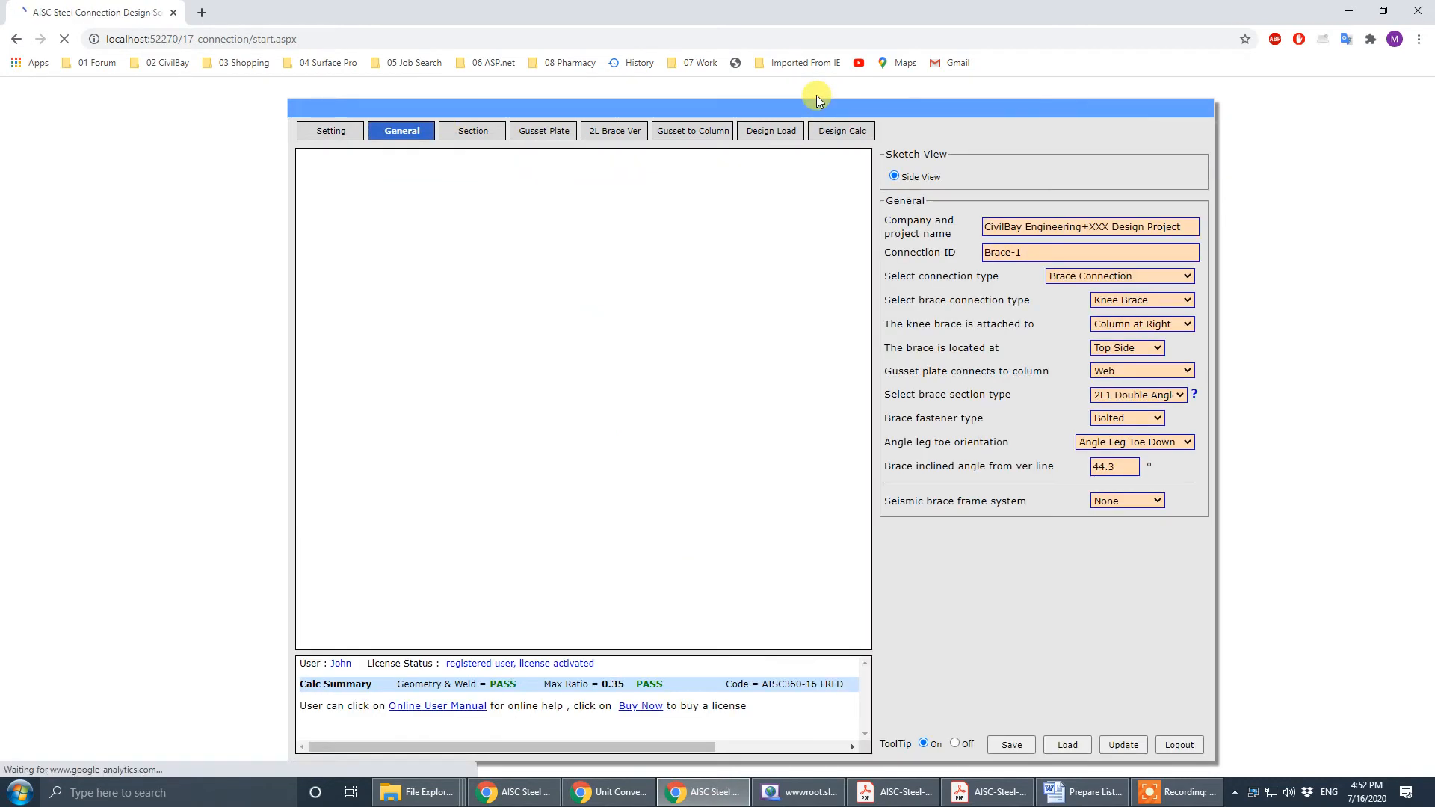
pyautogui.moveTo(811, 99); pyautogui.dragTo(556, 92)
pyautogui.hotkey('alt', 'Tab')
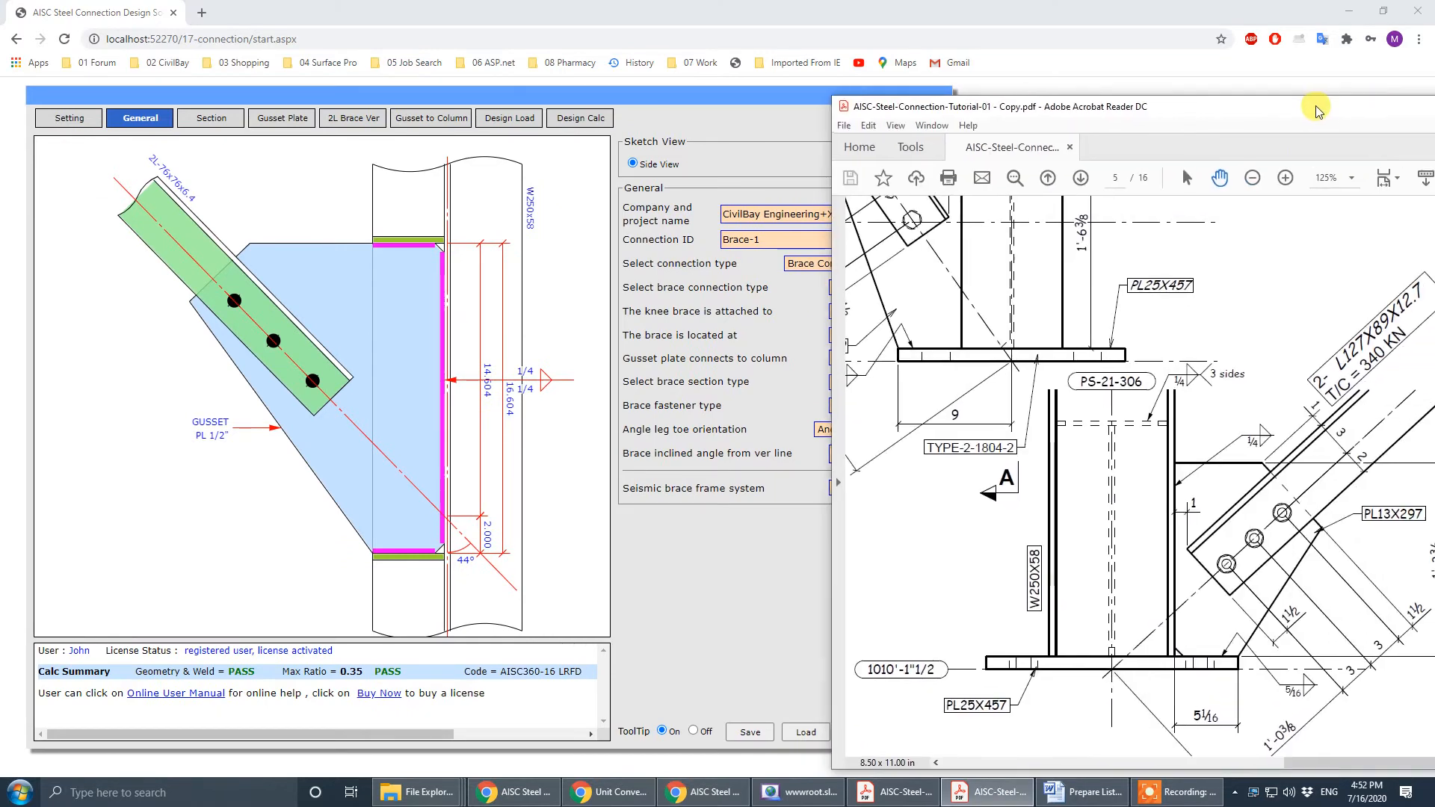
pyautogui.moveTo(1346, 120)
pyautogui.mouseDown()
pyautogui.moveTo(1163, 90)
pyautogui.moveTo(1432, 72)
pyautogui.moveTo(1428, 85)
pyautogui.moveTo(1434, 70)
pyautogui.moveTo(1062, 77)
pyautogui.mouseUp()
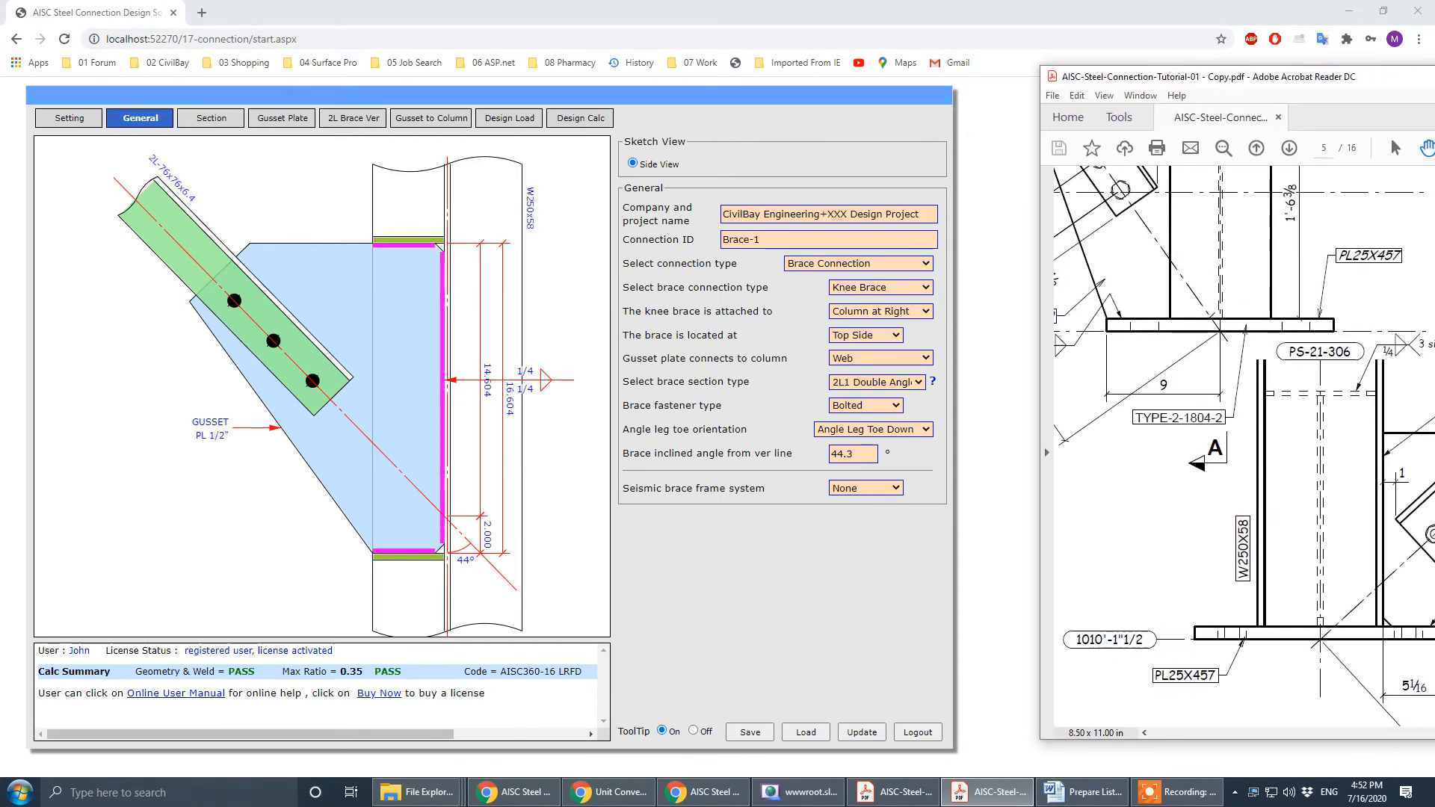
pyautogui.hscroll(4, 1244, 446)
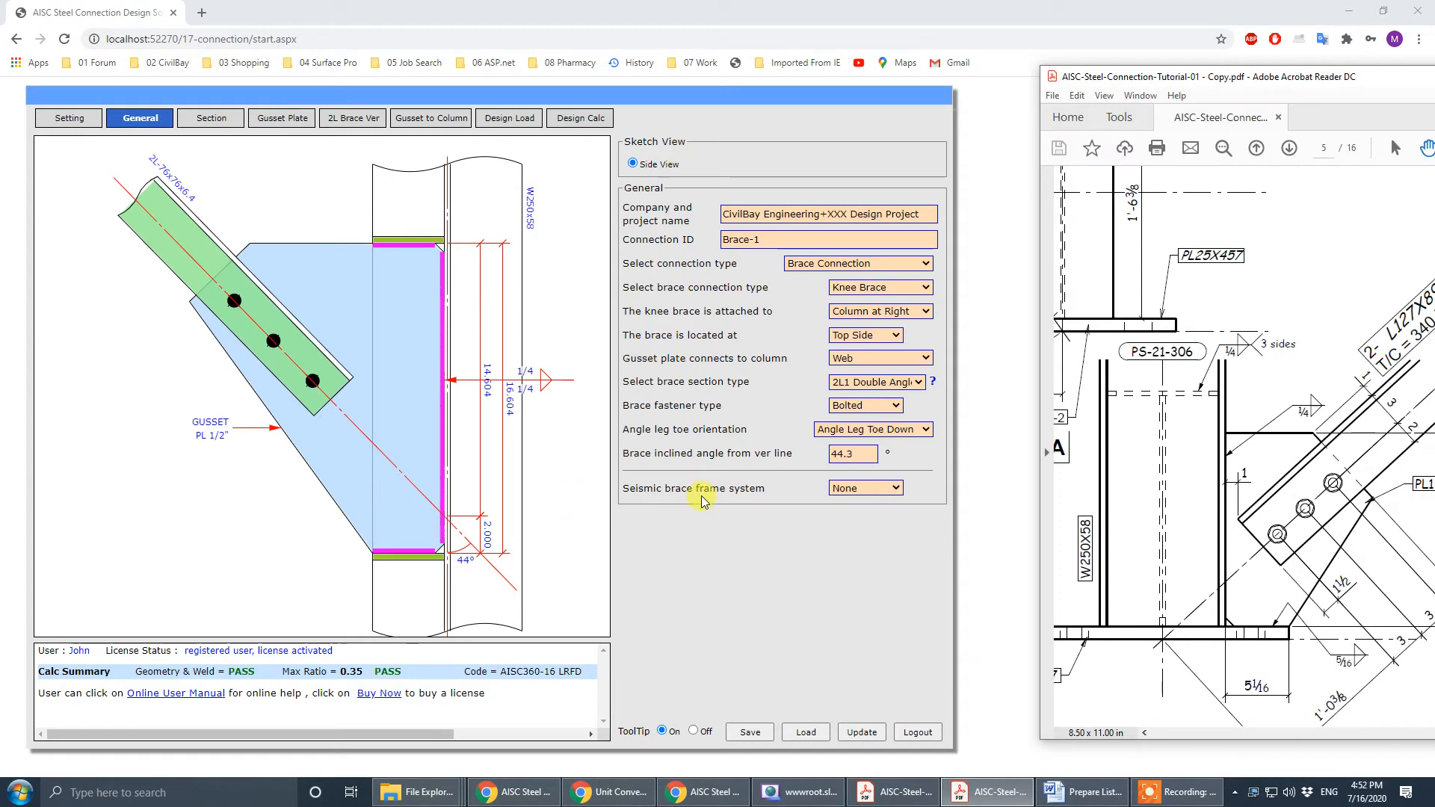
# - Set the brace connection type to Ver Brace - Base Plate
pyautogui.click(906, 292)
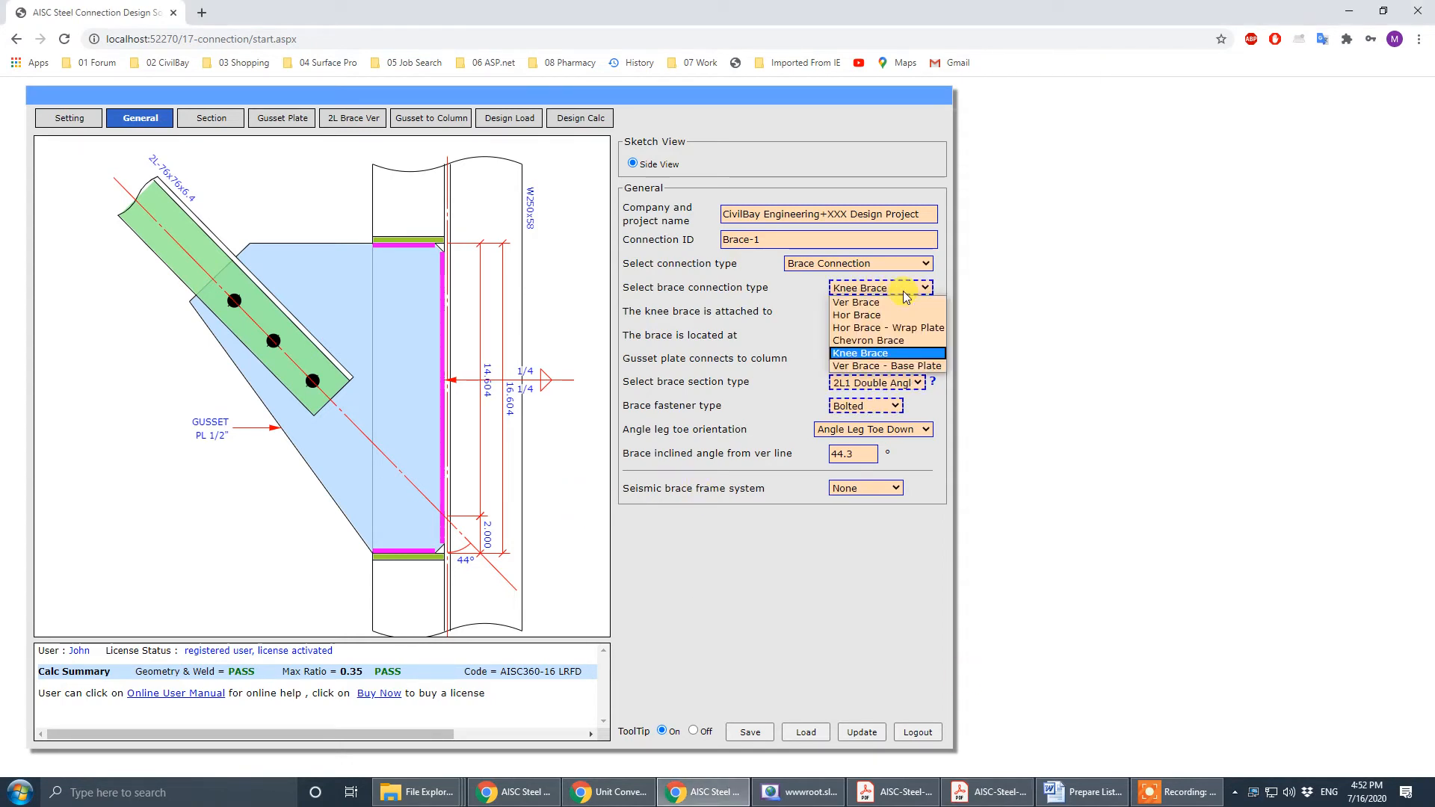
pyautogui.click(910, 367)
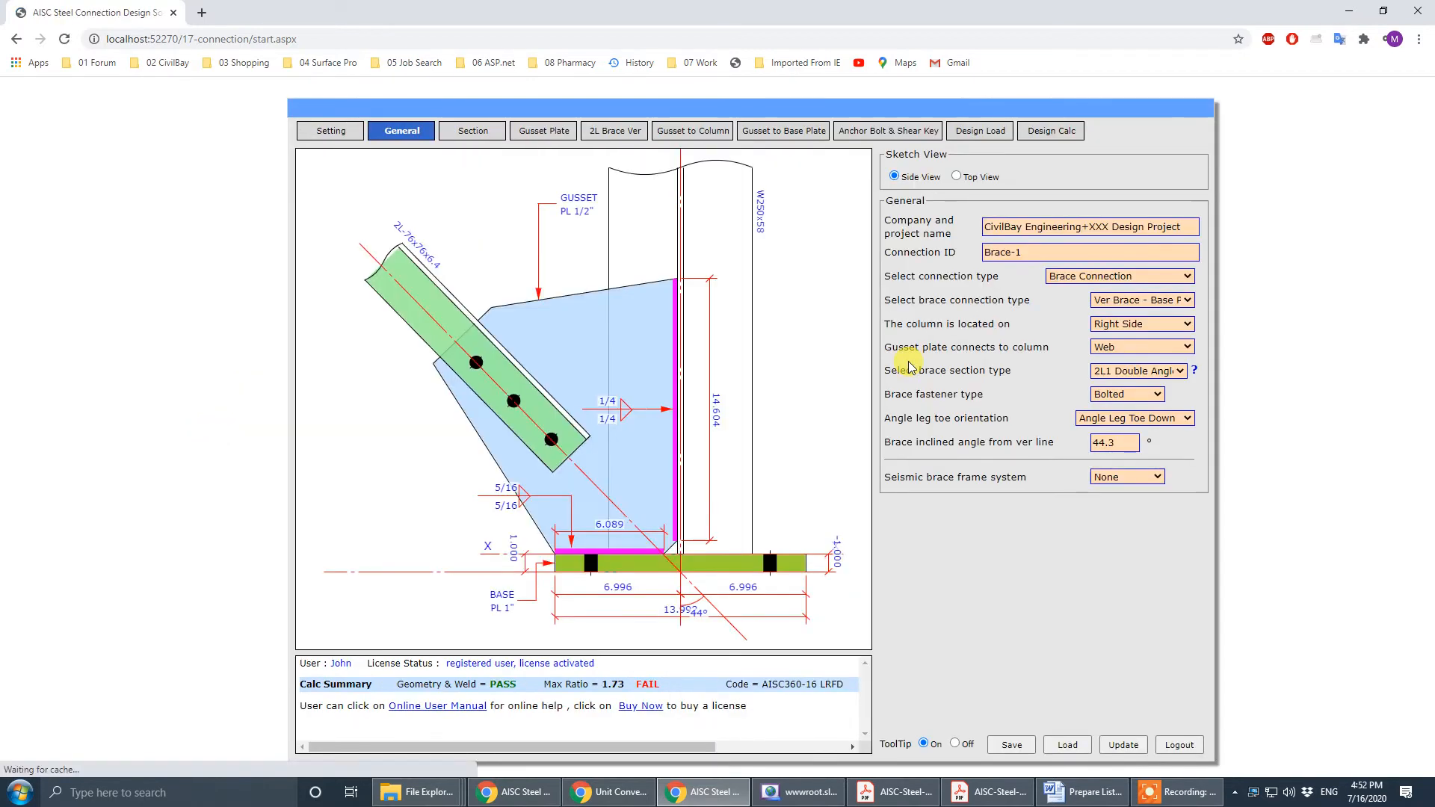
# - Check the detail PDF, then set the connection type to Base Plate - With Ver Brace and the brace angle to 46.3° from vertical
pyautogui.hotkey('alt', 'Tab')
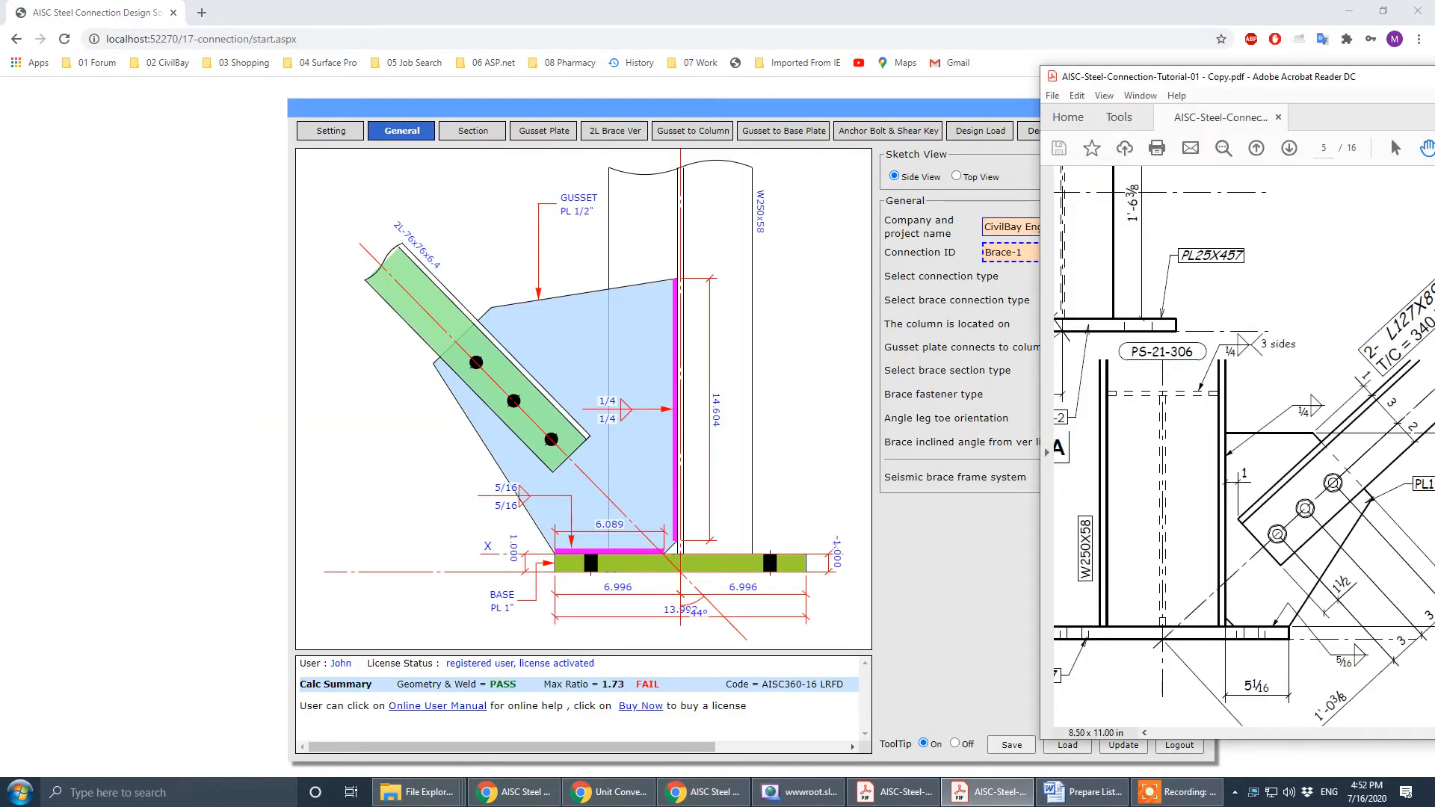
pyautogui.hotkey('alt', 'Tab')
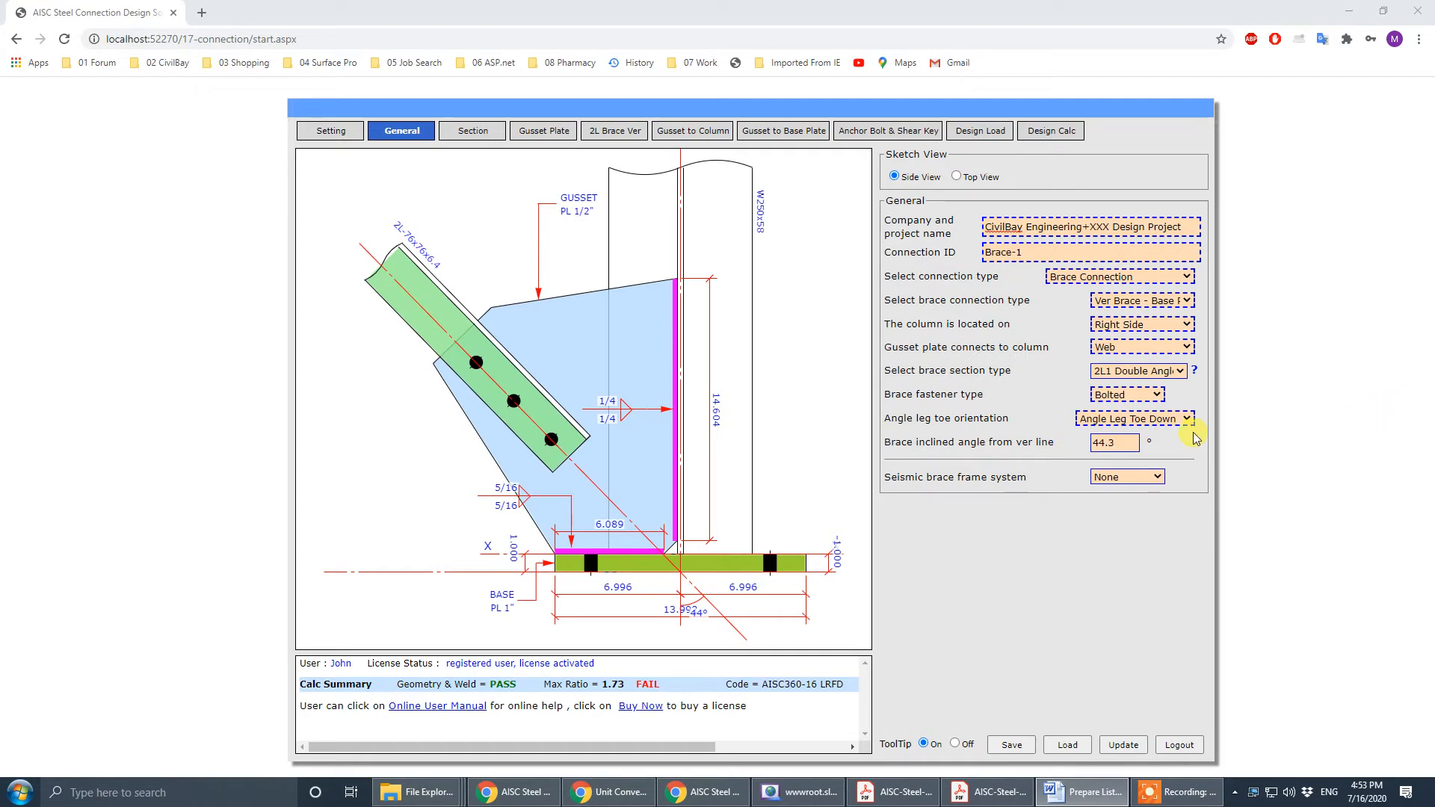
pyautogui.doubleClick(1114, 442)
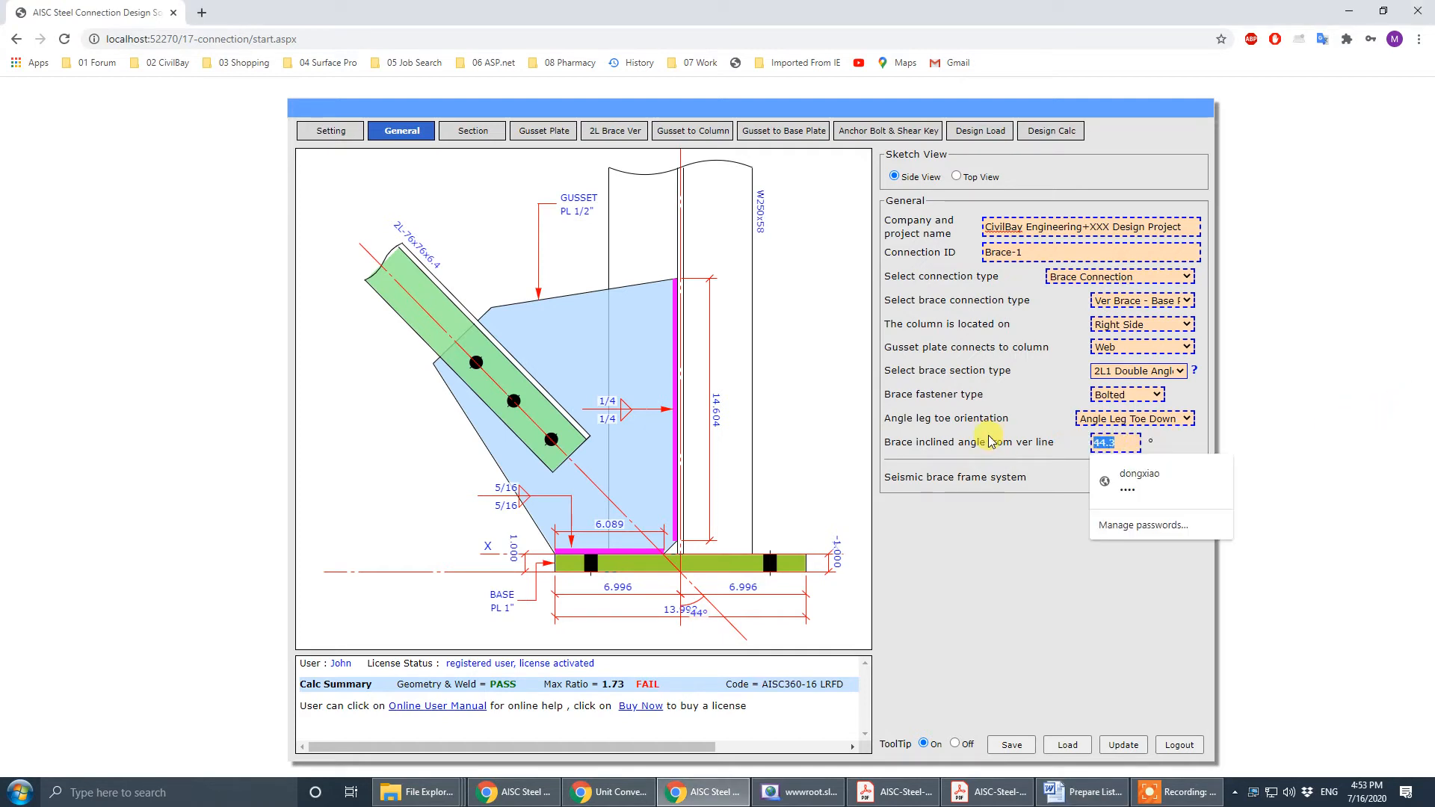
pyautogui.write('46.3')
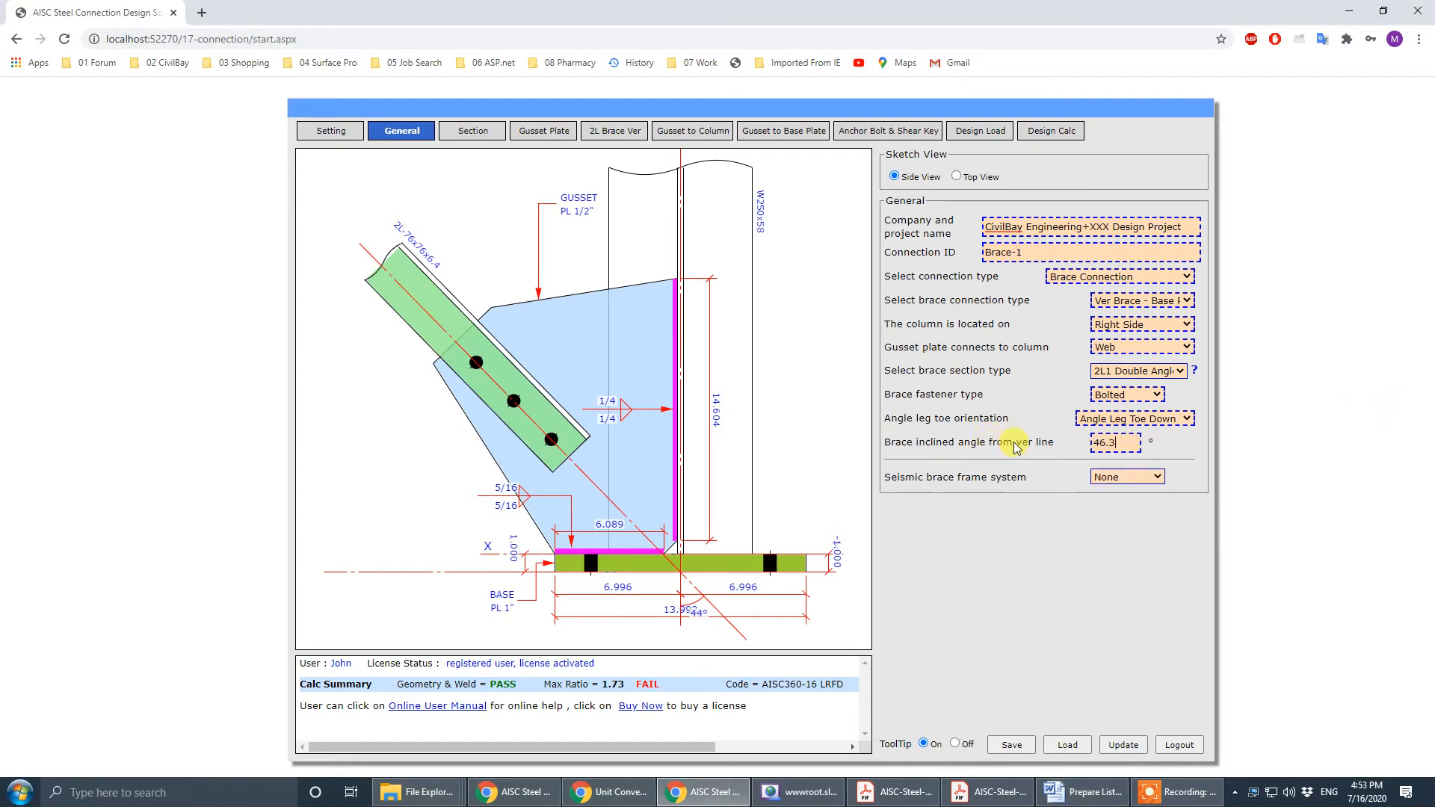
pyautogui.click(1047, 486)
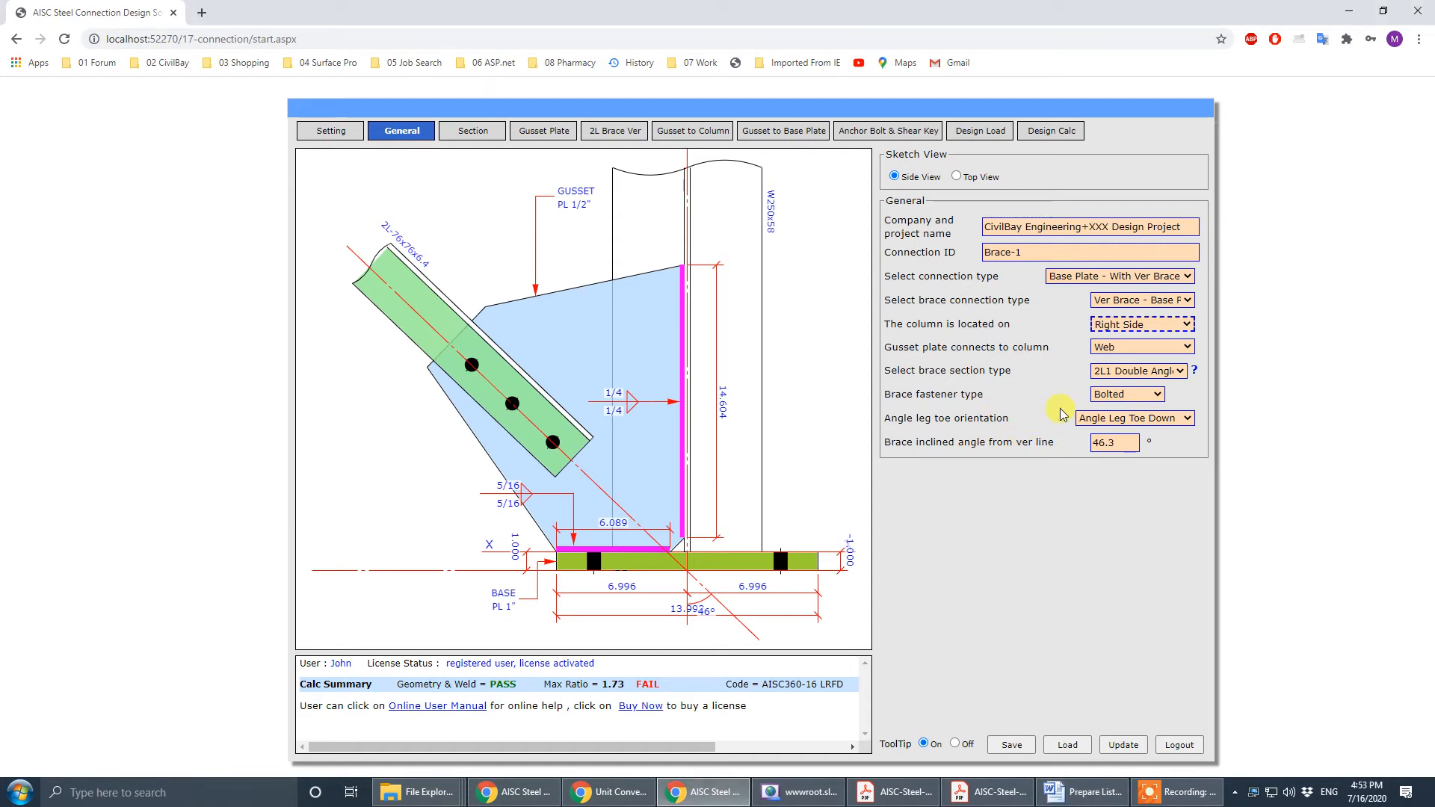
# - Locate the column on the left side and connect the gusset plate to the column flange
pyautogui.click(1182, 327)
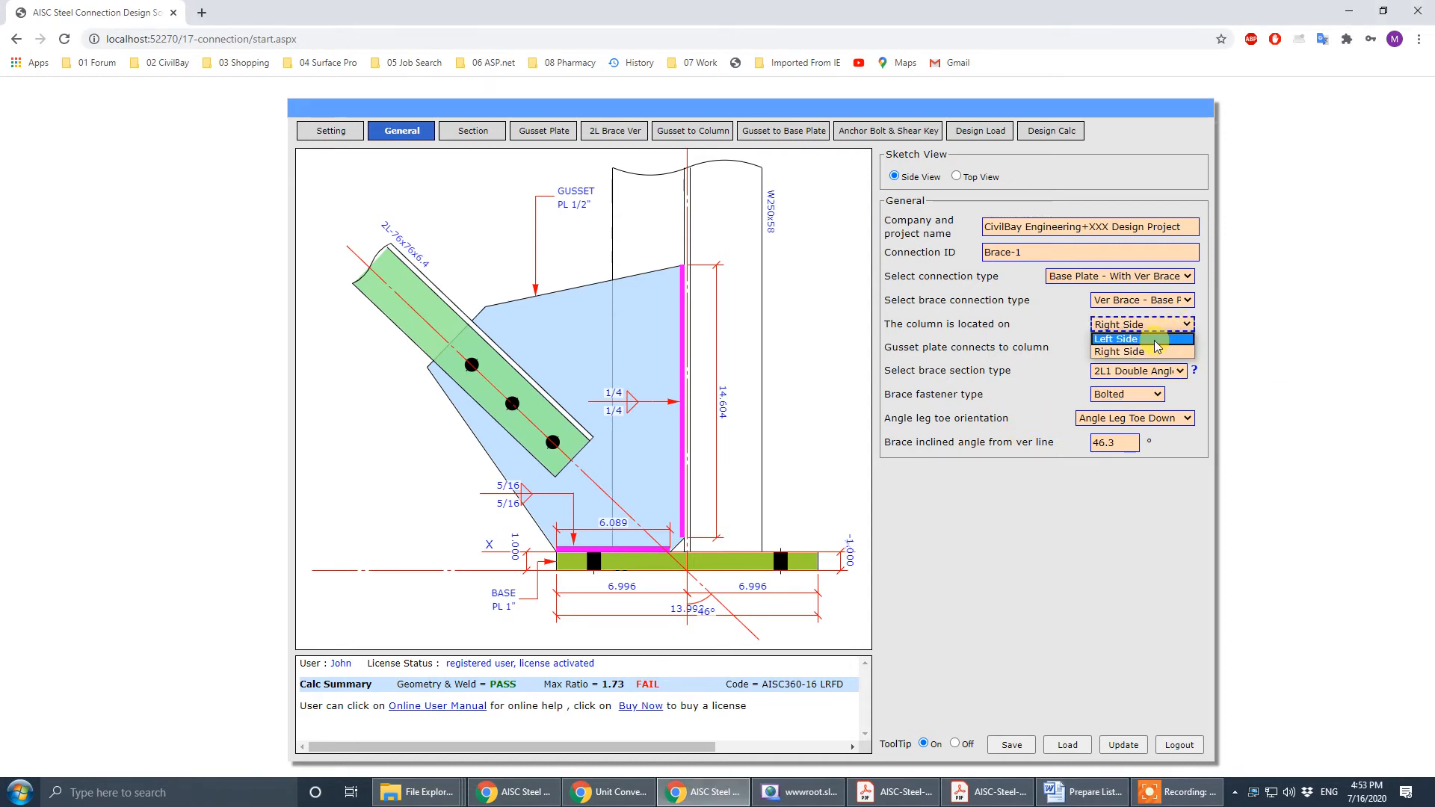
pyautogui.click(1158, 347)
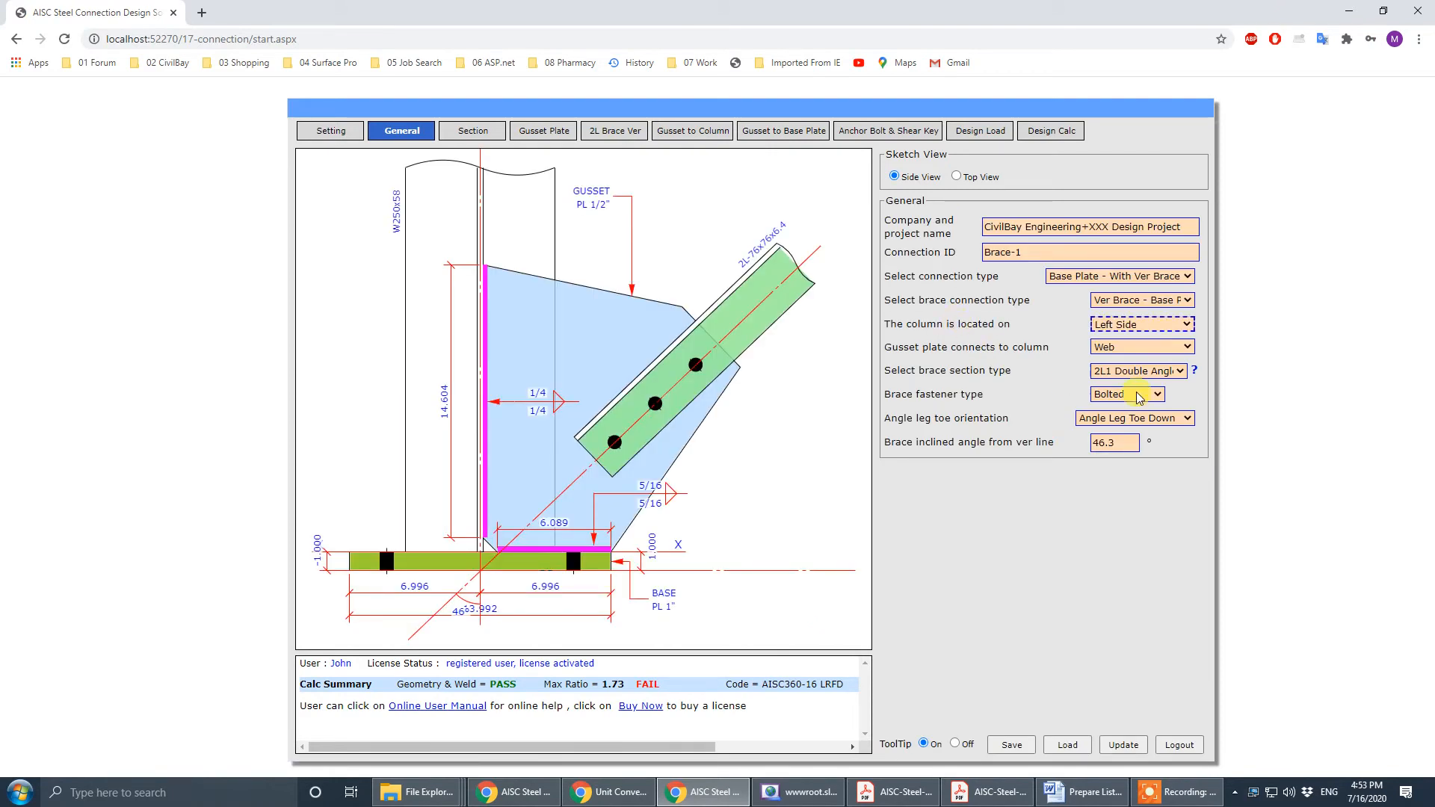
pyautogui.click(1169, 353)
pyautogui.click(1172, 353)
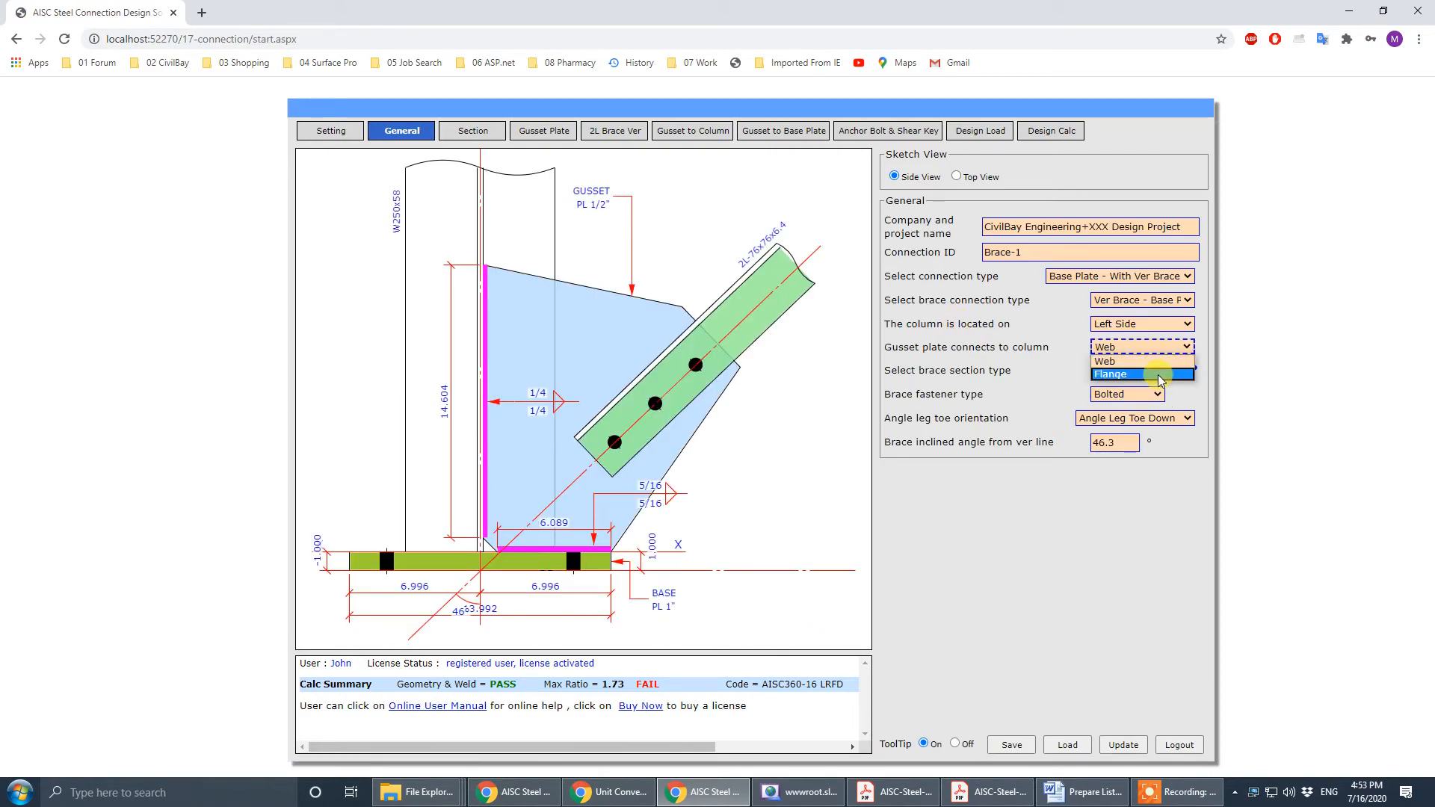
pyautogui.click(1159, 375)
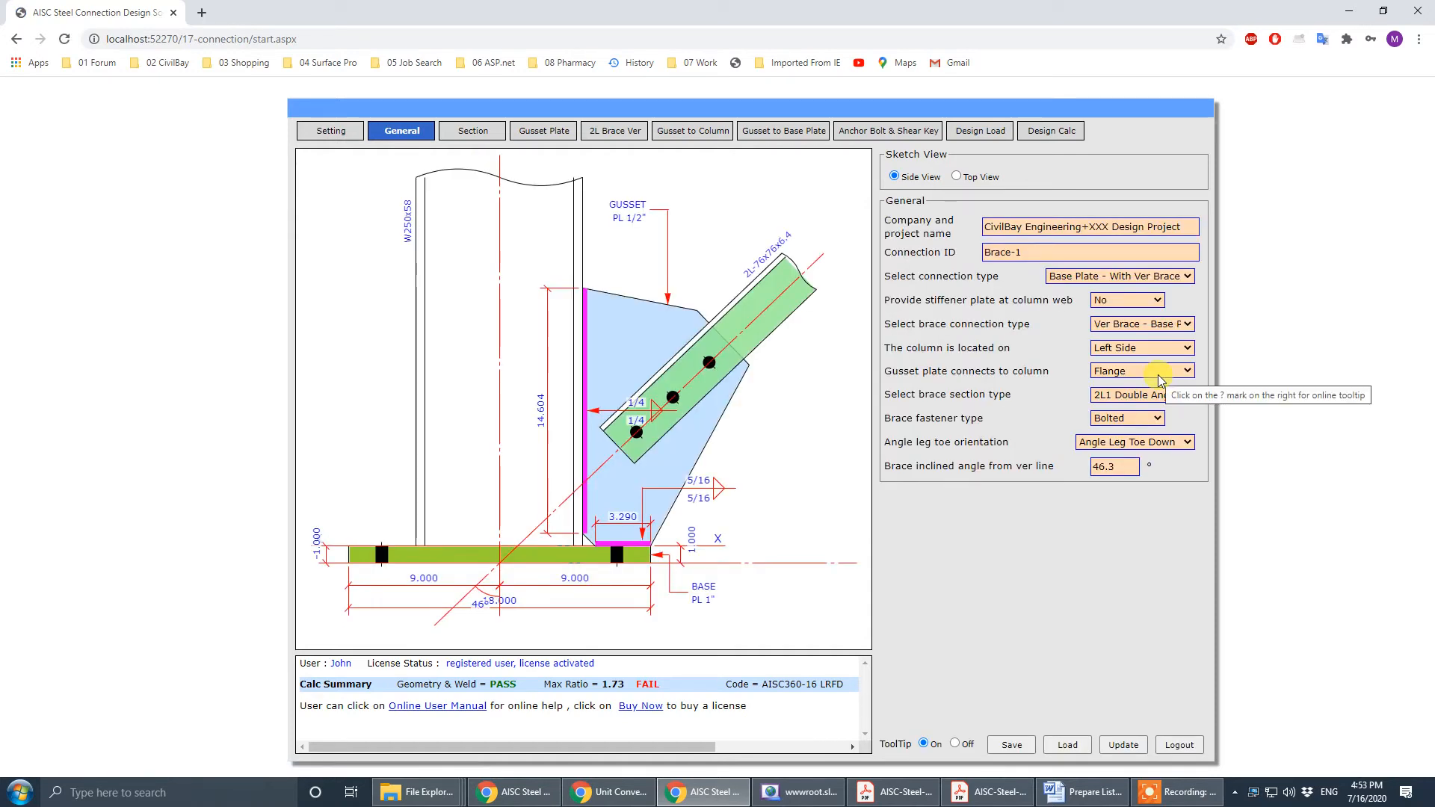
# - Change the vertical double-angle brace section to L127x89x13 from the L LLV category of the Canadian CISC library
pyautogui.click(607, 133)
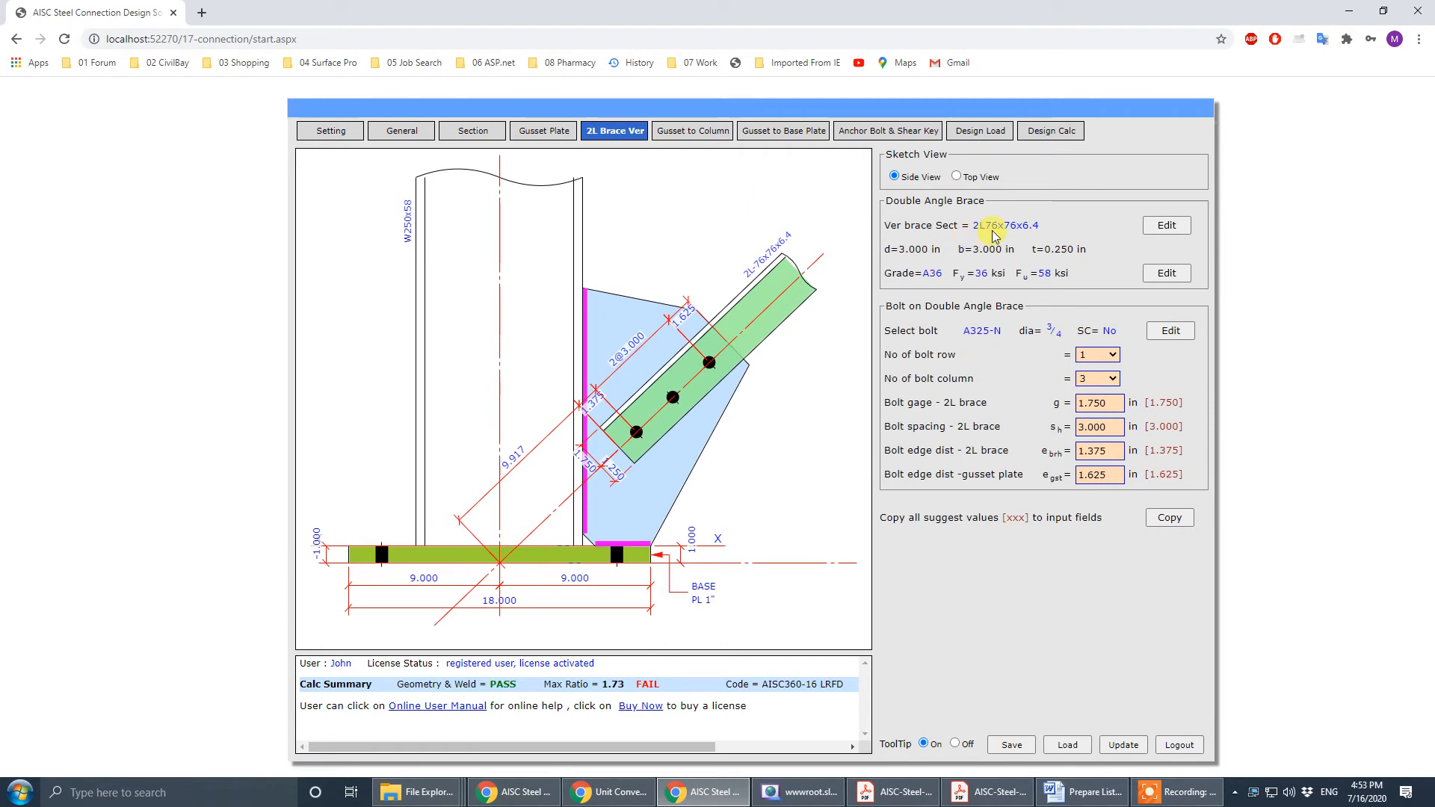
pyautogui.click(1167, 225)
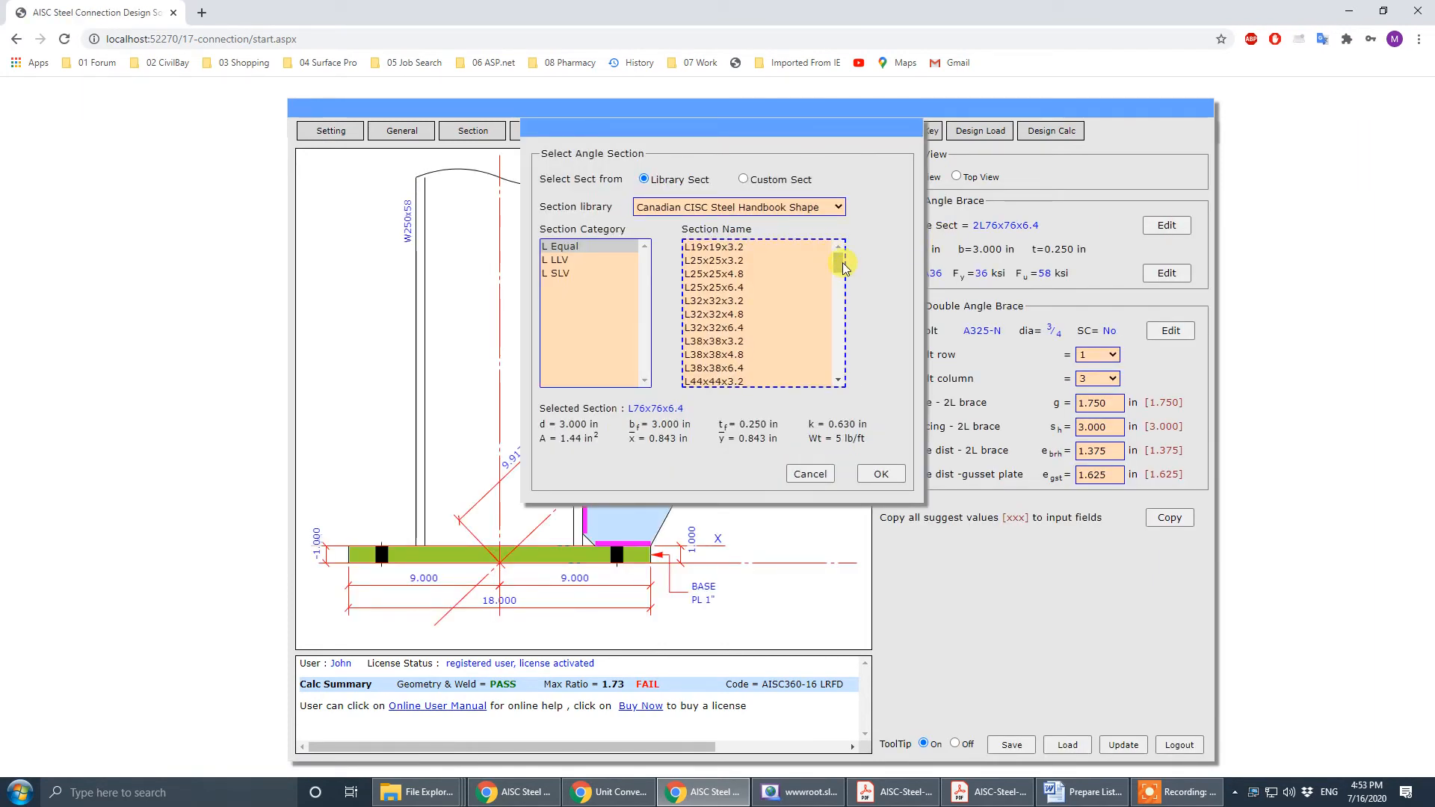
pyautogui.click(559, 258)
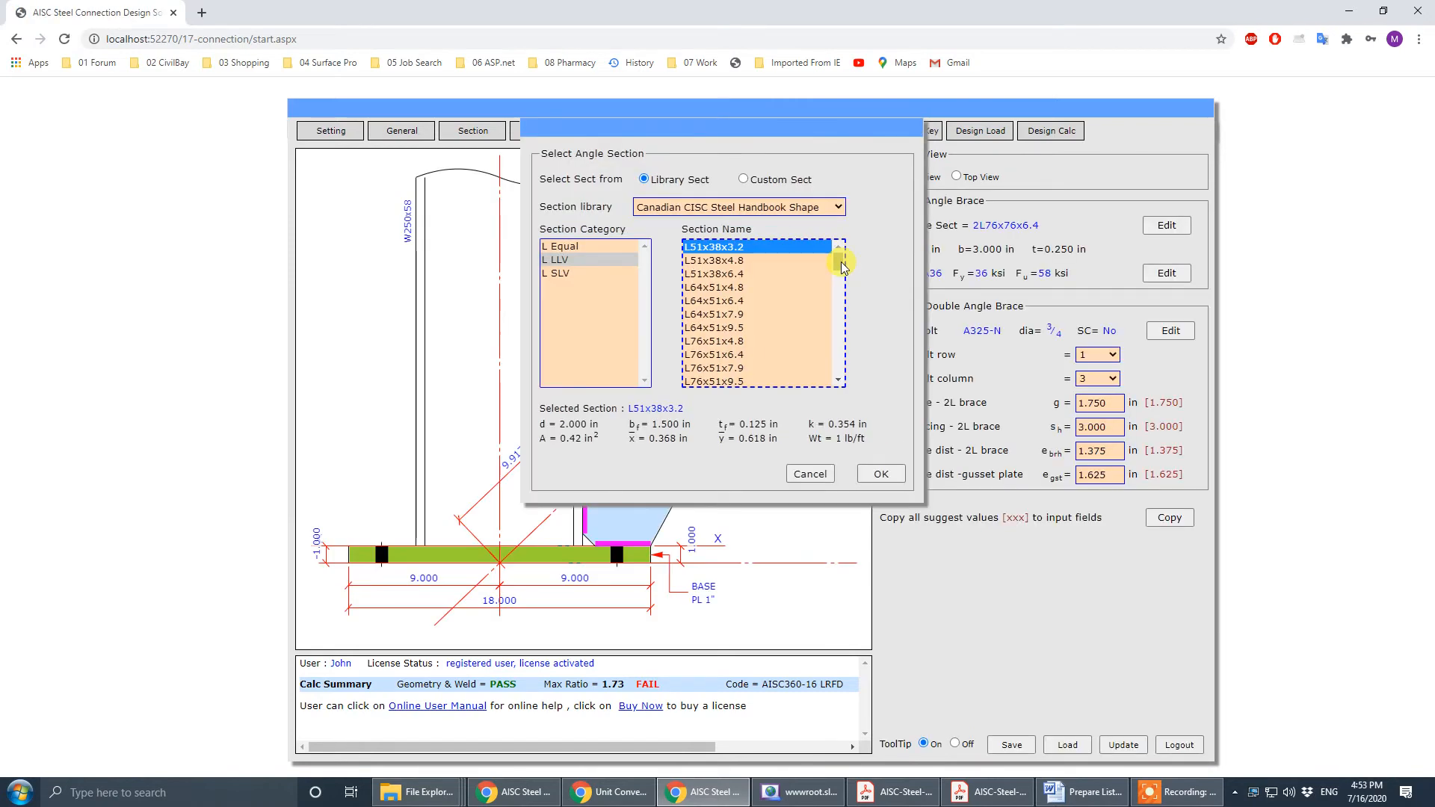
pyautogui.moveTo(839, 257); pyautogui.dragTo(839, 326)
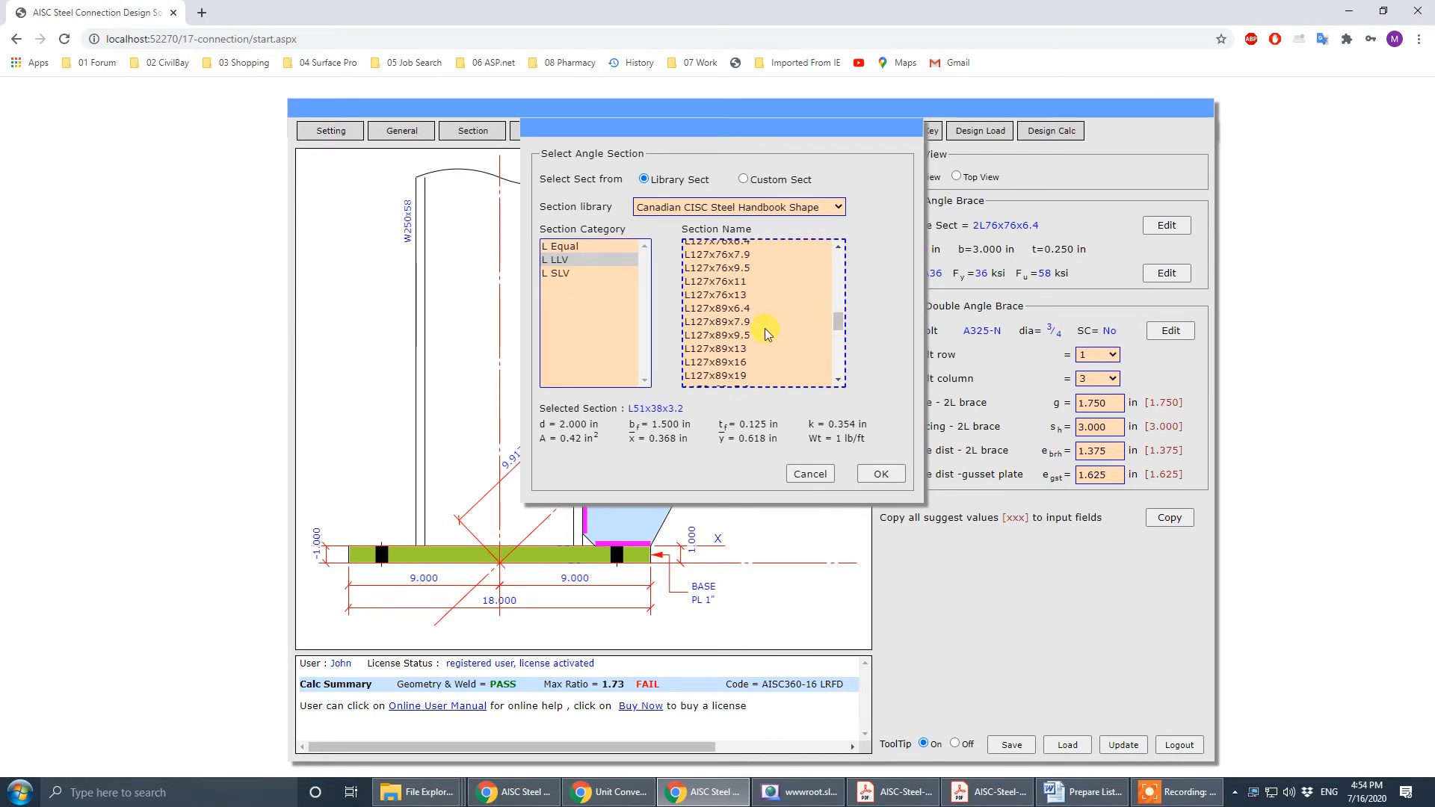
pyautogui.click(755, 349)
pyautogui.click(885, 470)
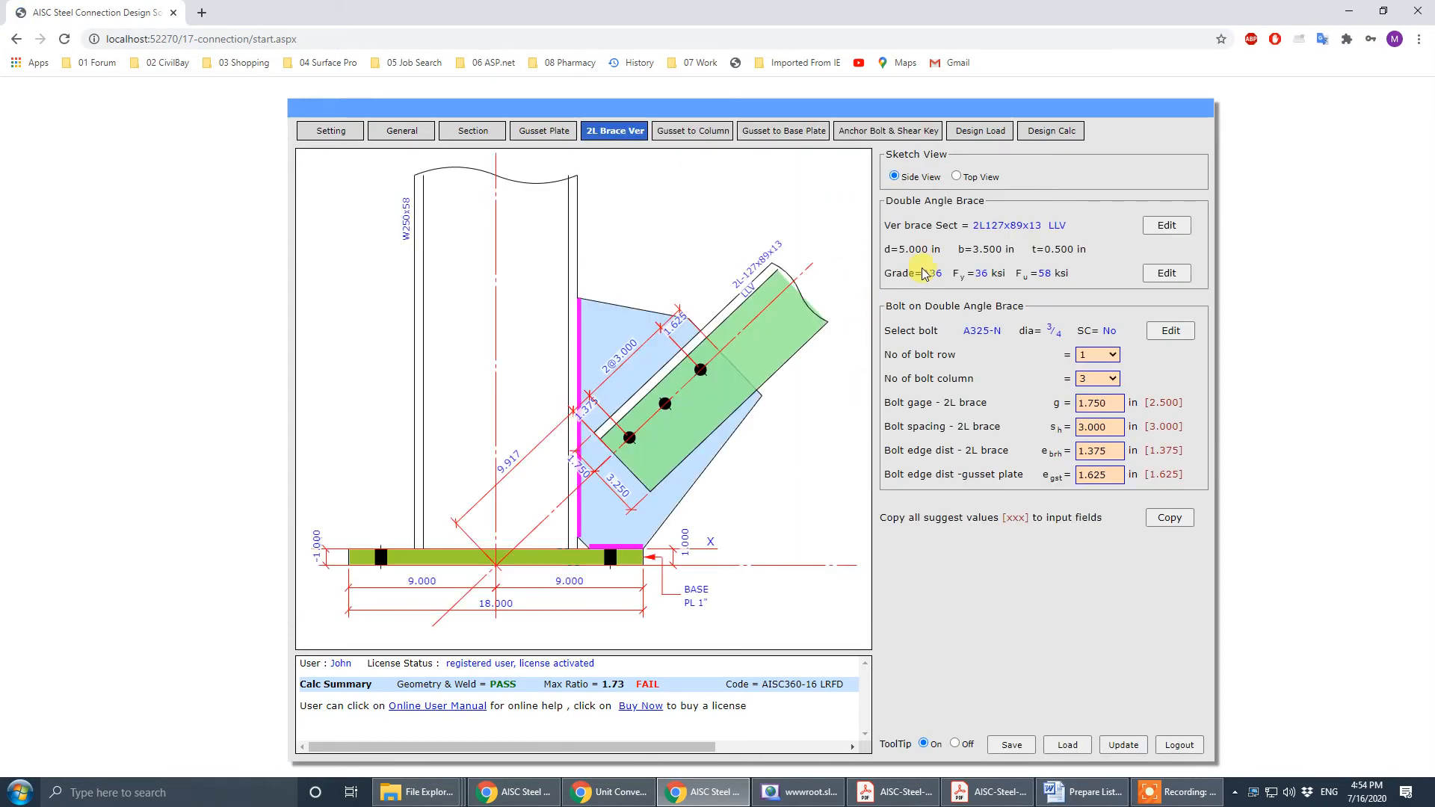
# - Apply the suggested brace bolt values, set the bolt gage to 3.000 in and update the sketch
pyautogui.click(1165, 519)
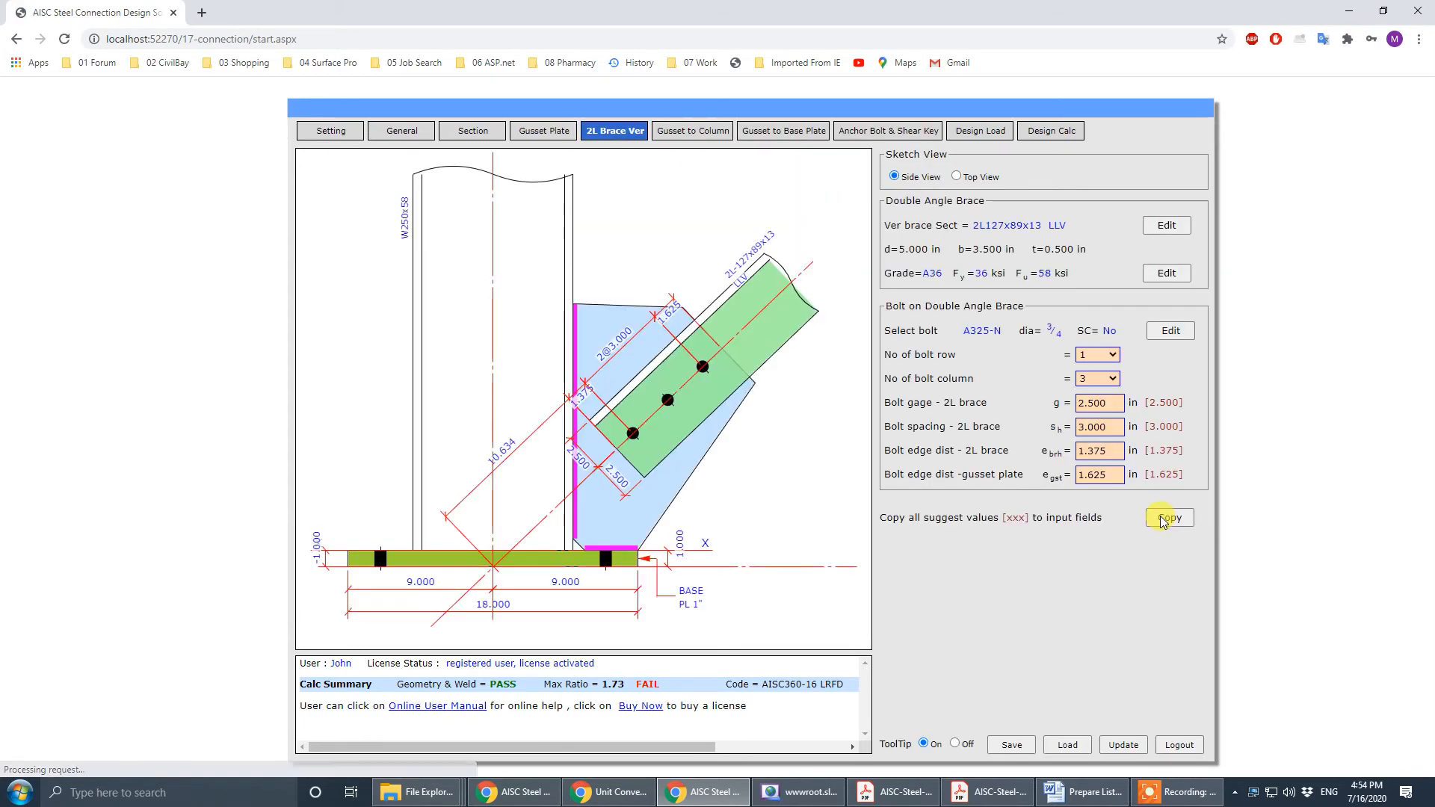
pyautogui.click(1112, 410)
pyautogui.moveTo(1111, 410); pyautogui.dragTo(985, 408)
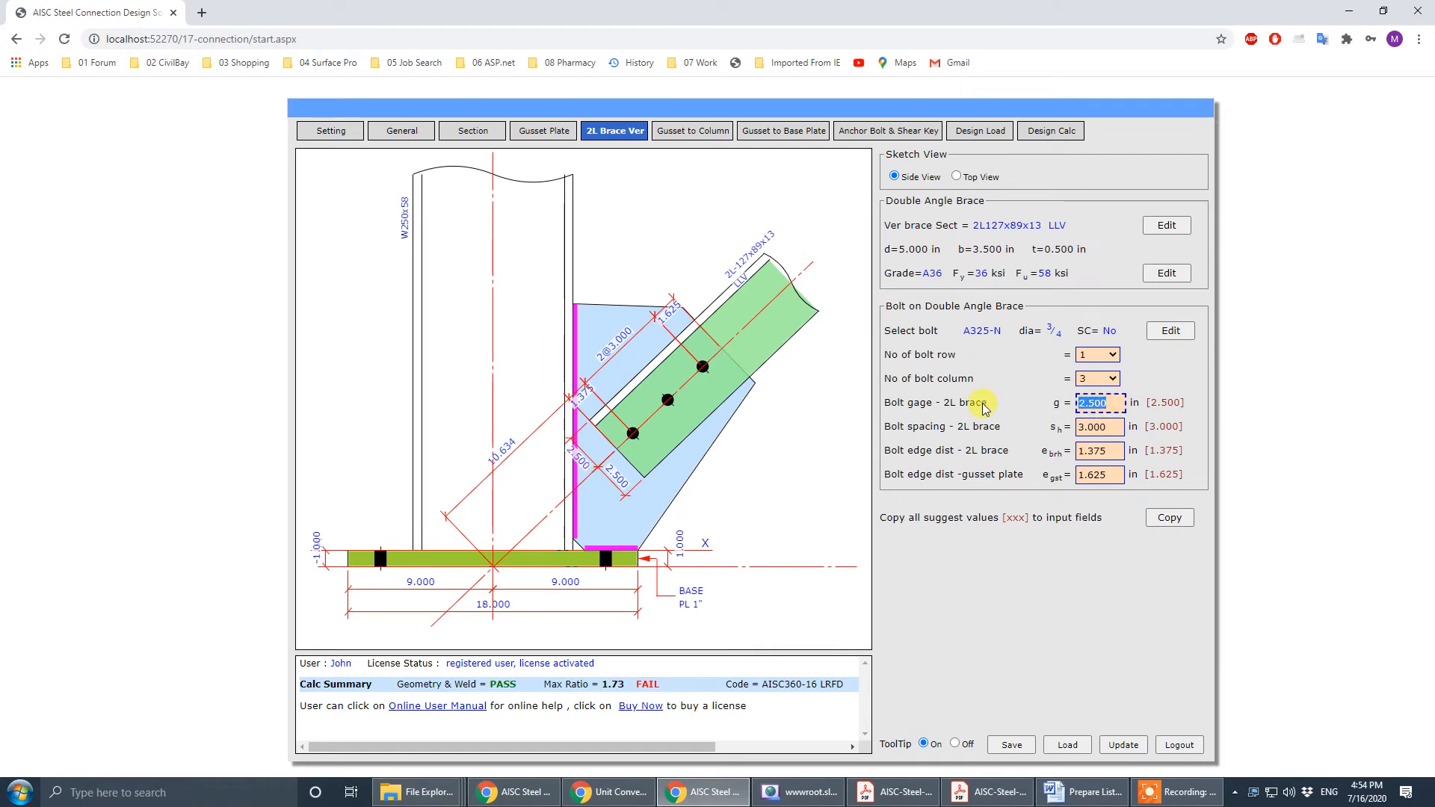
pyautogui.write('3.000')
pyautogui.click(1134, 747)
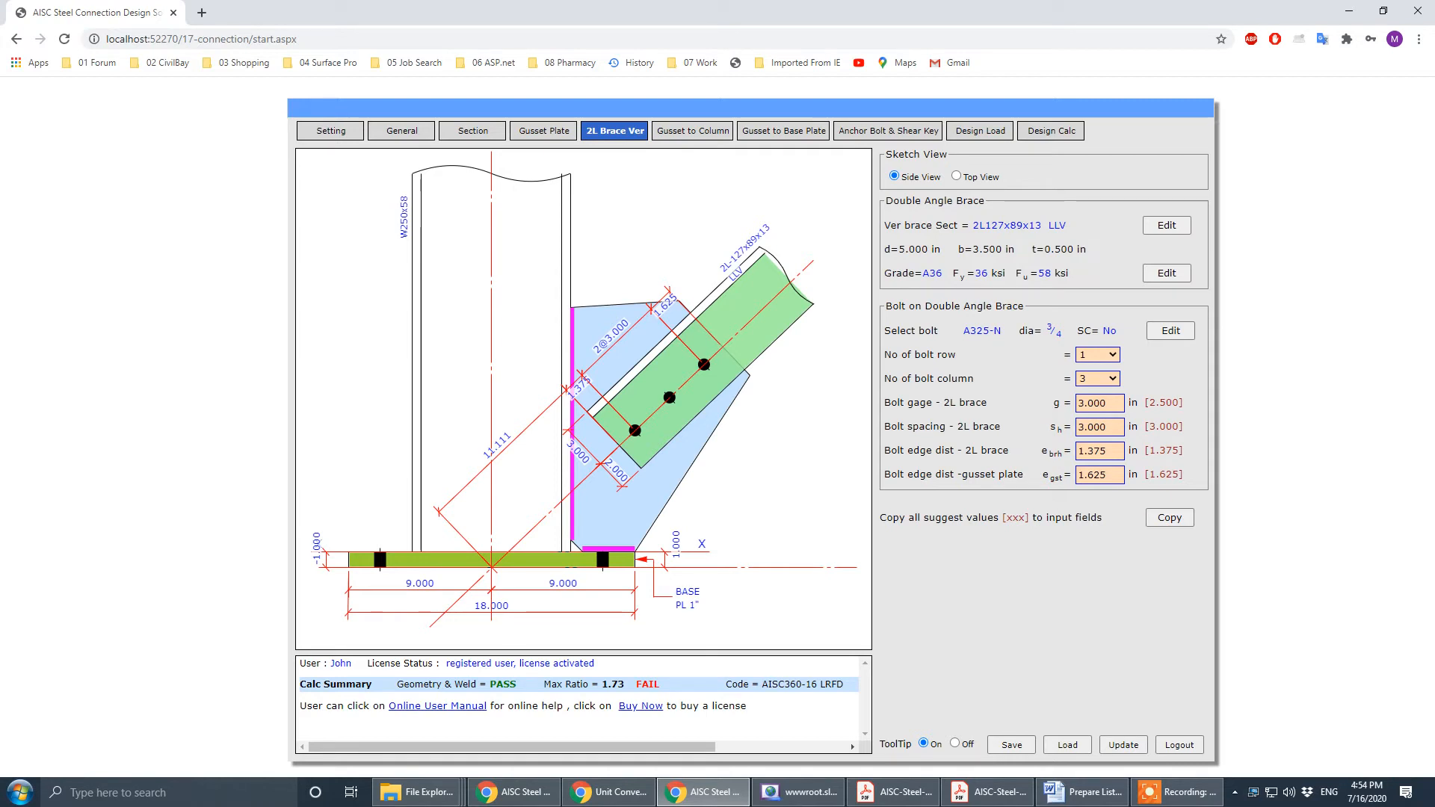
# - Examine the PS-21-306 base plate dimensions in the Acrobat detail, then return to the design app and view the column section's depth
pyautogui.click(986, 791)
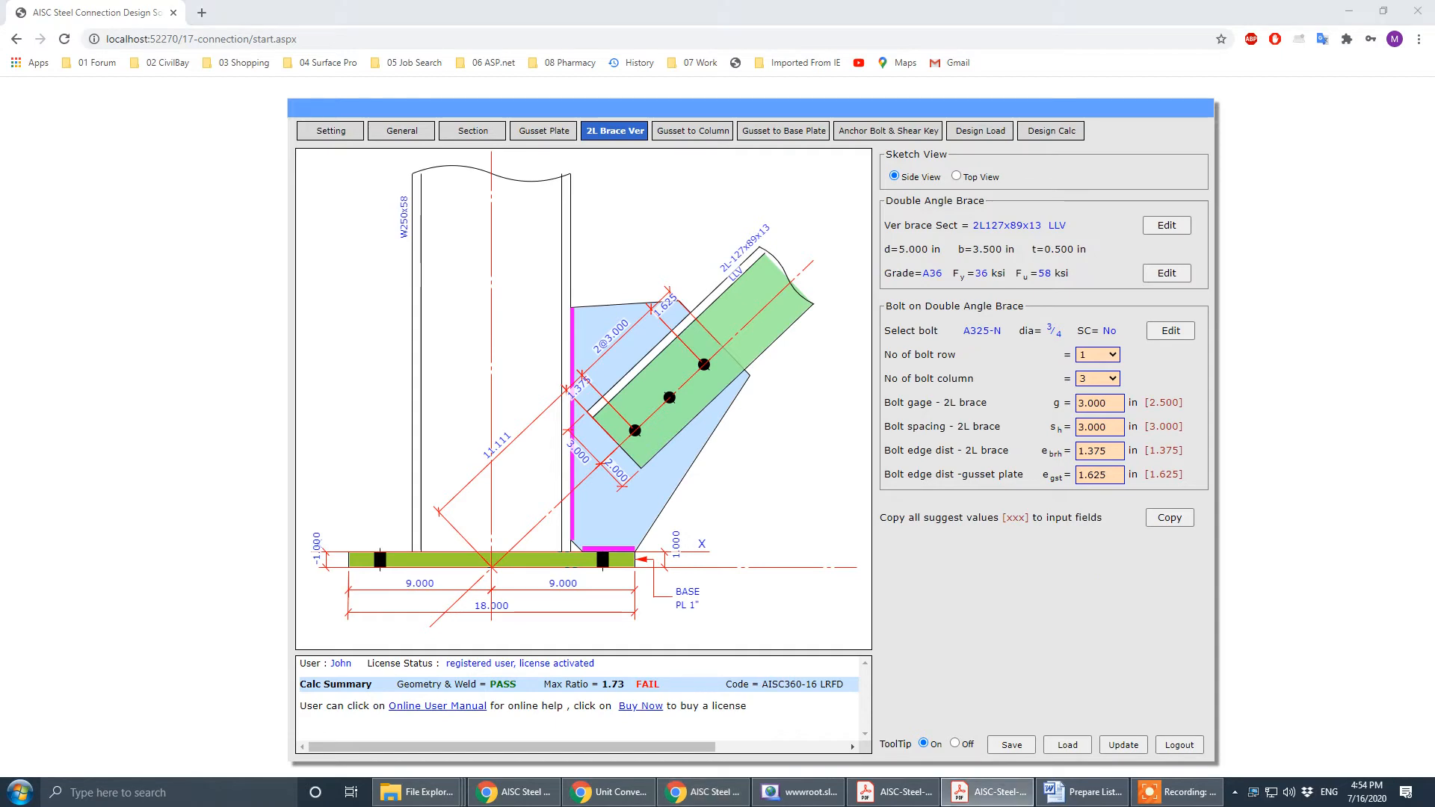
pyautogui.moveTo(993, 122); pyautogui.dragTo(747, 119)
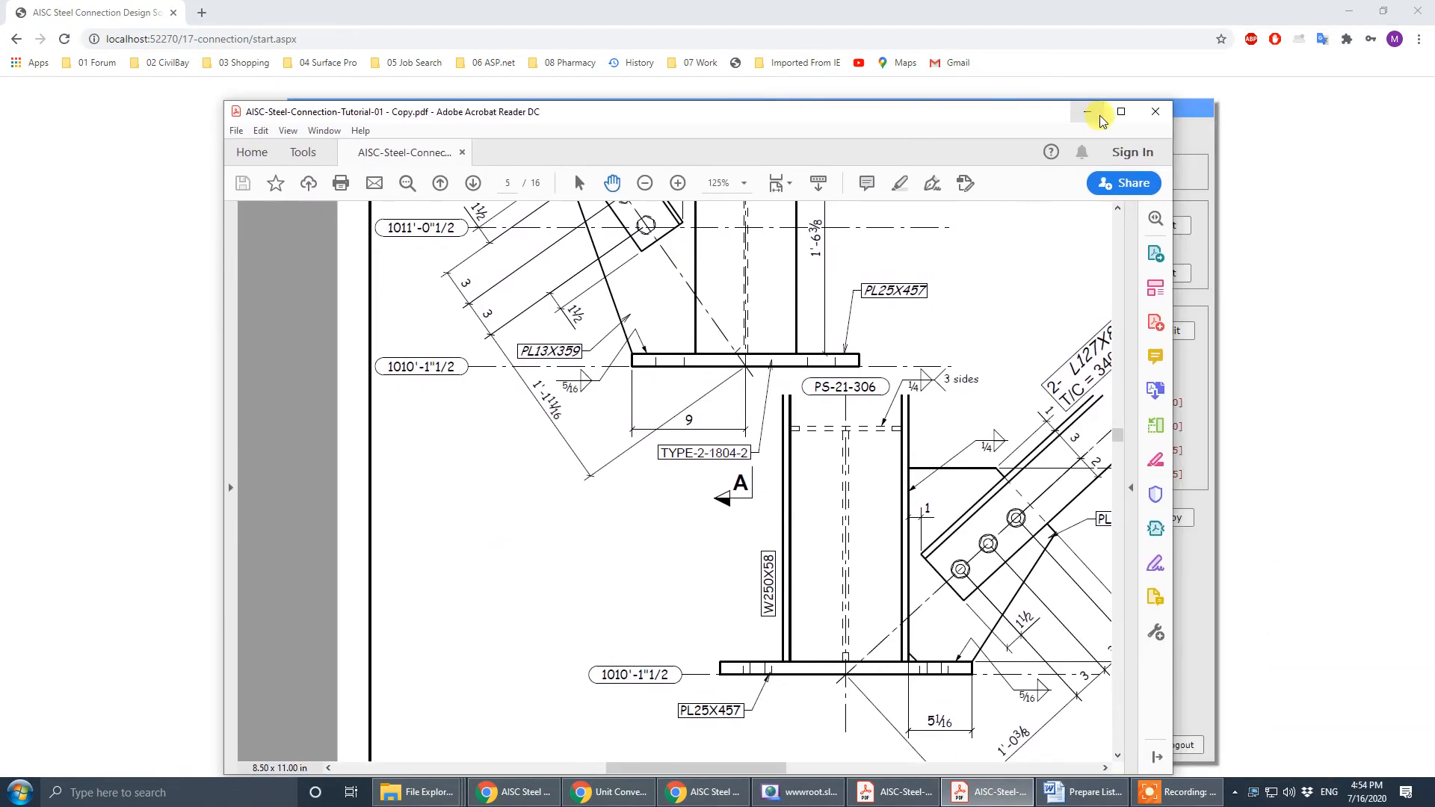
pyautogui.click(1120, 112)
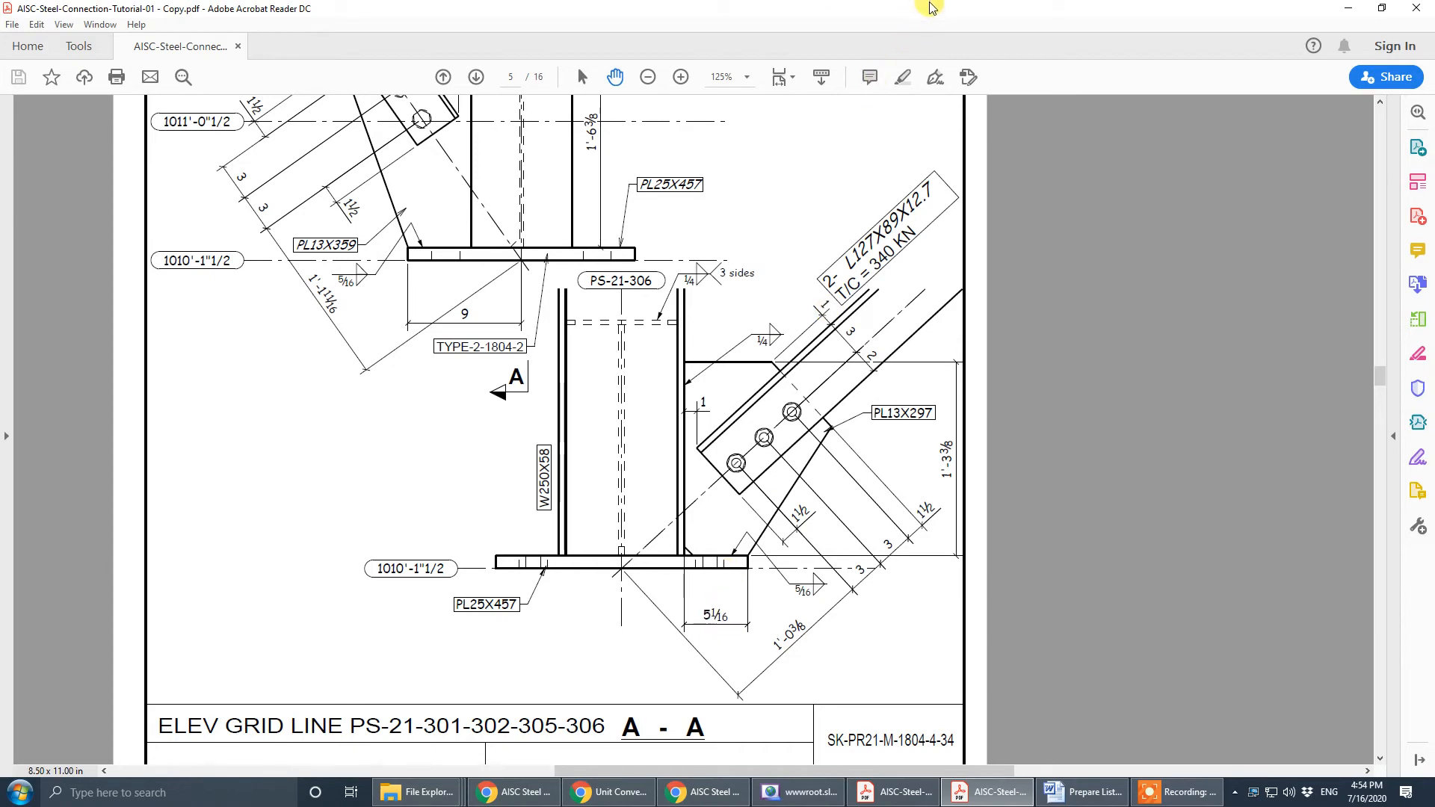
pyautogui.moveTo(929, 9); pyautogui.dragTo(1434, 30)
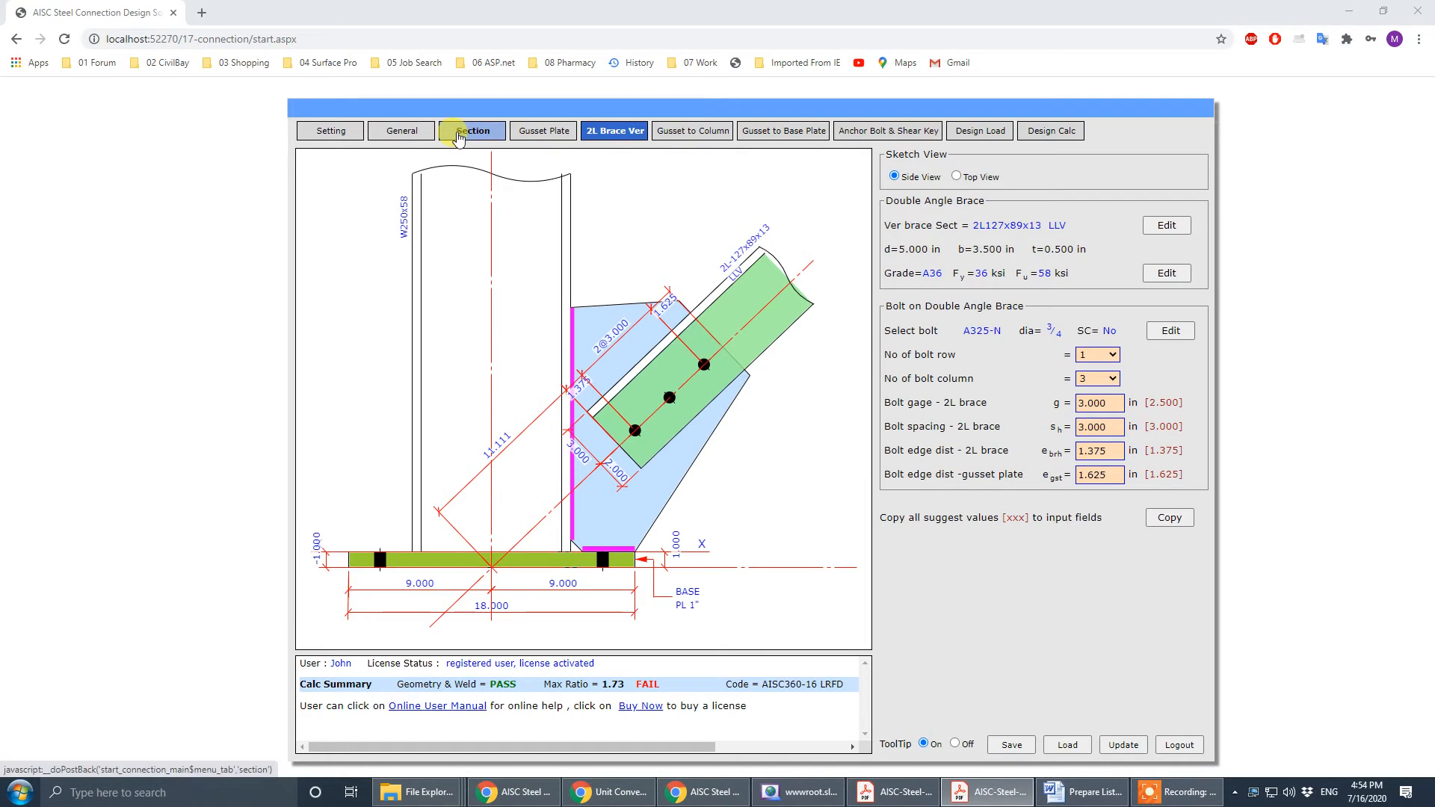
pyautogui.click(458, 135)
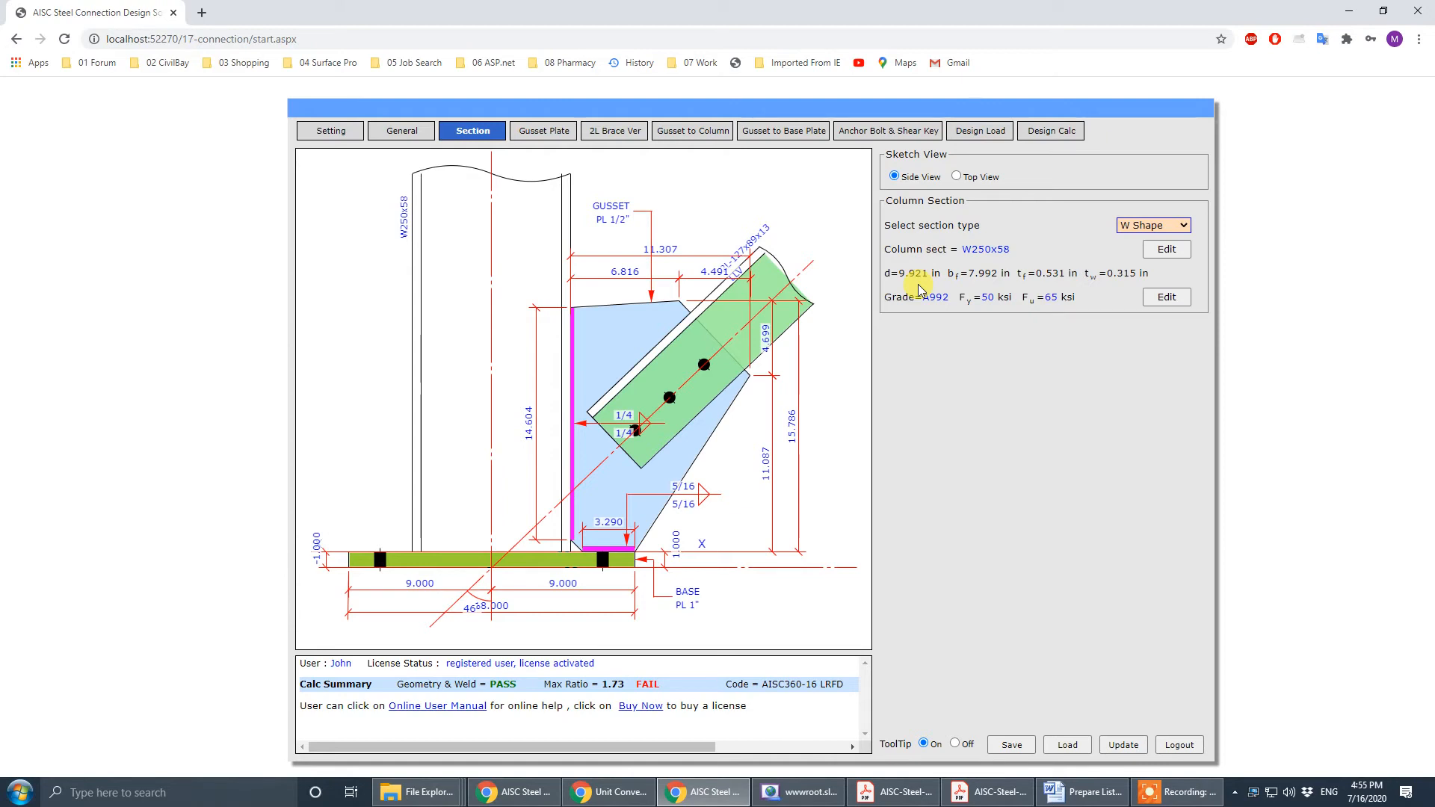
# - Set the left and right base plate widths to 10.023 in and update the connection sketch
pyautogui.click(791, 139)
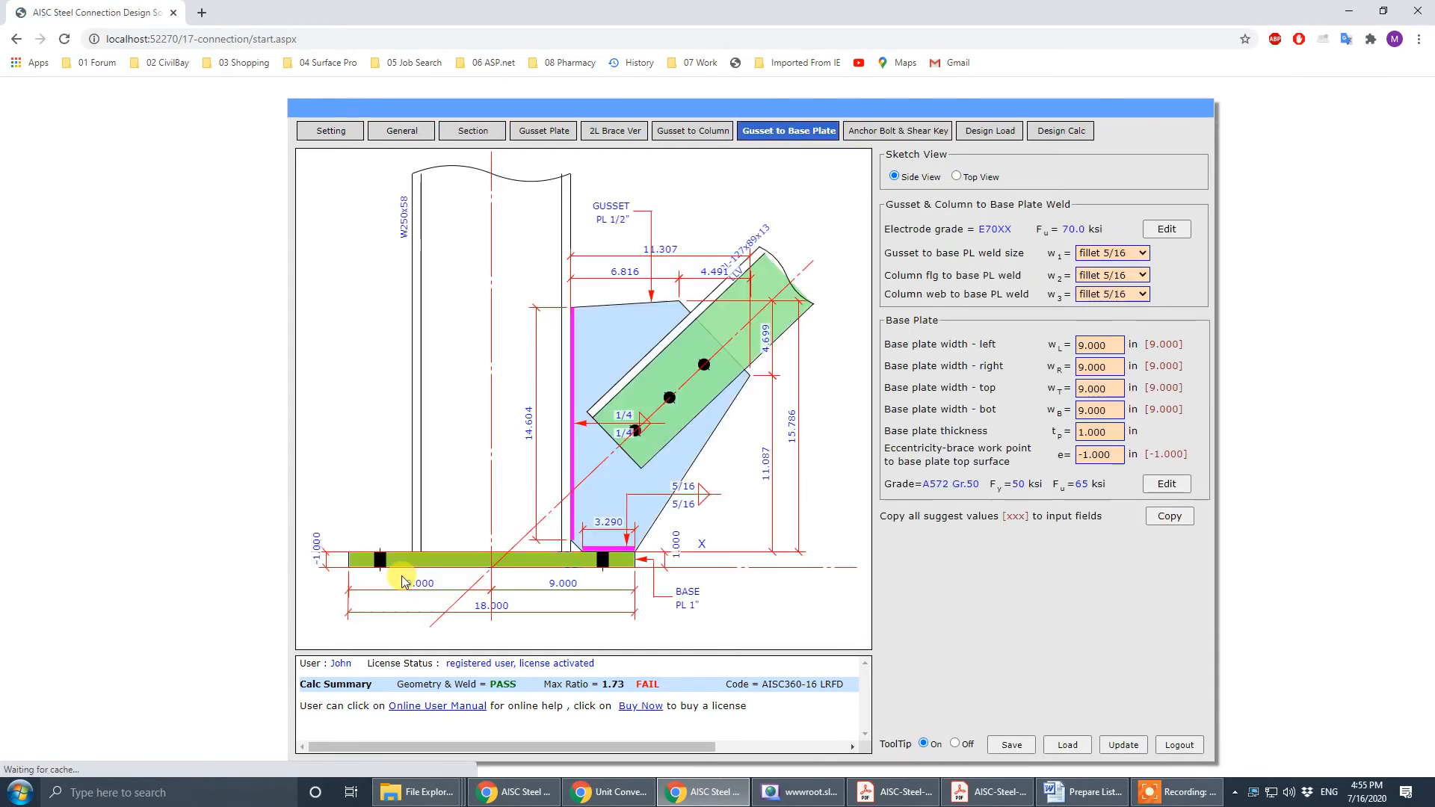
pyautogui.click(1106, 360)
pyautogui.click(1107, 342)
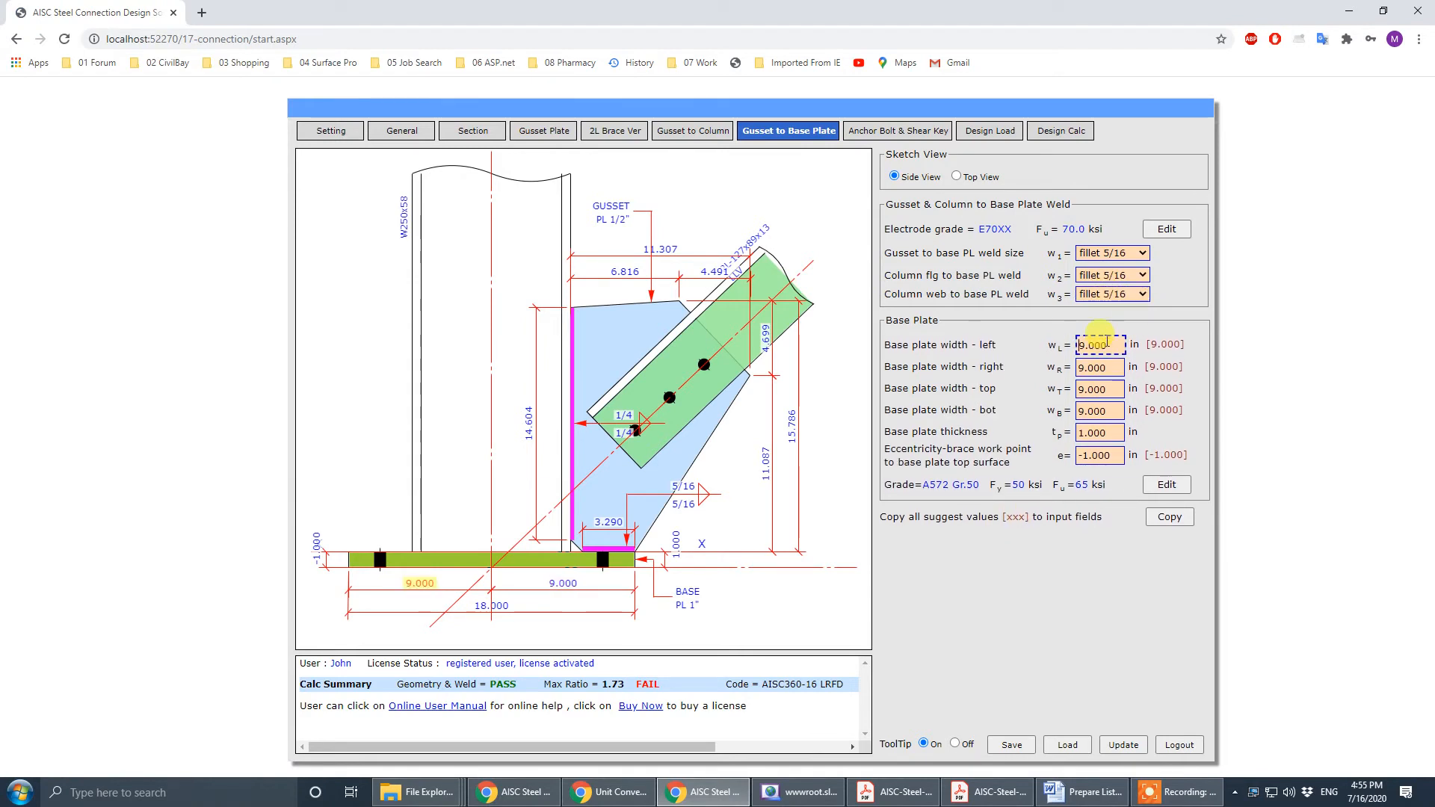
pyautogui.moveTo(1114, 345); pyautogui.dragTo(946, 349)
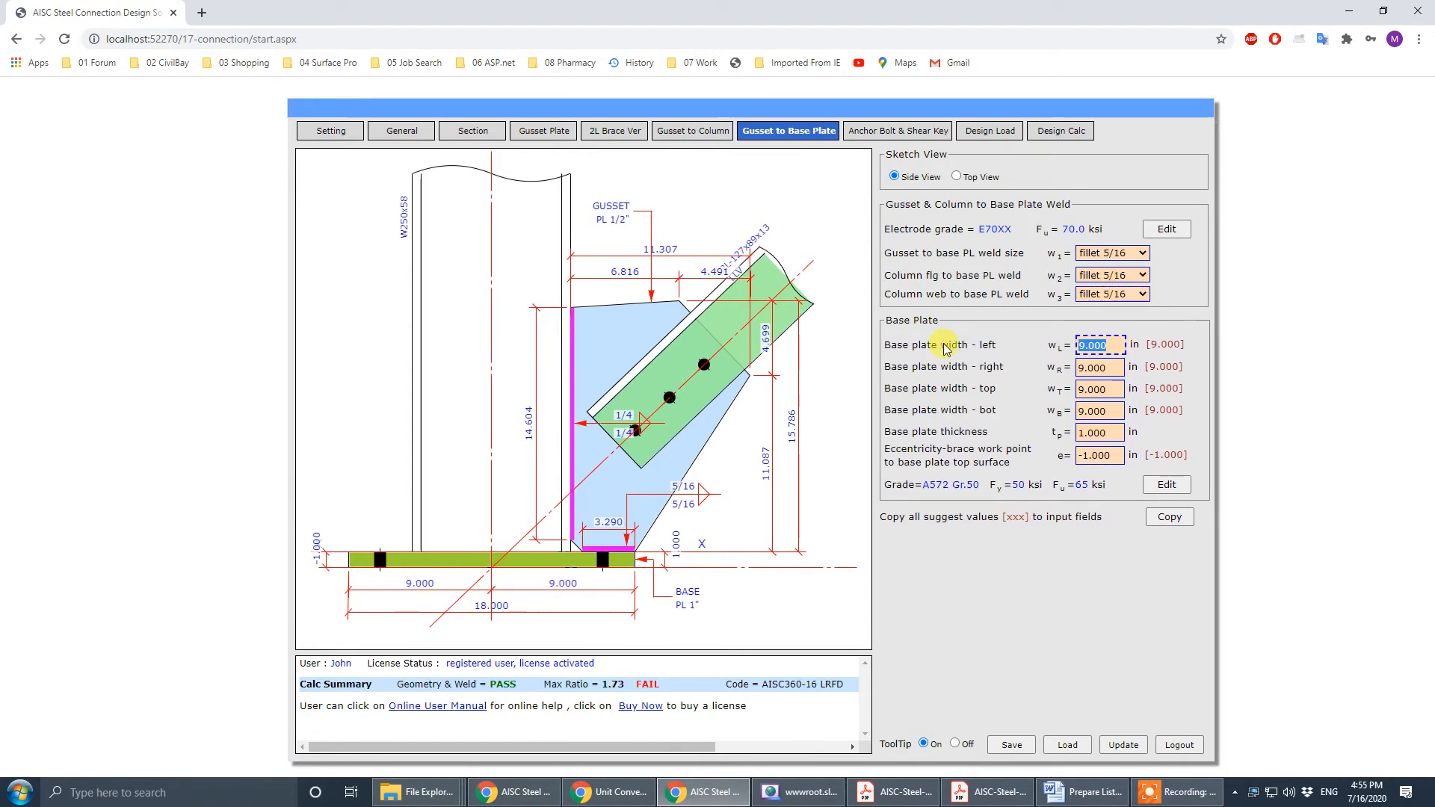
pyautogui.write('10.')
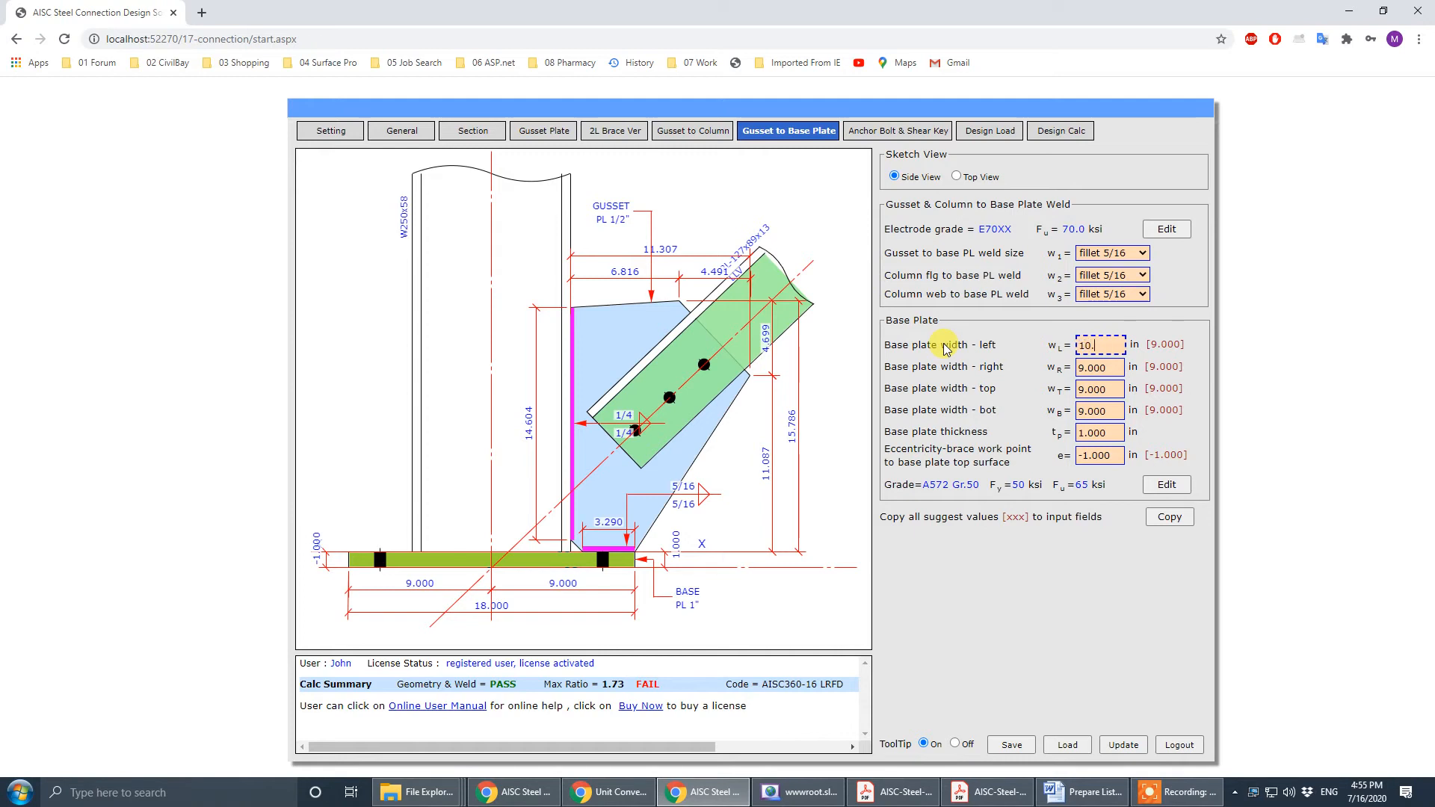
pyautogui.write('023')
pyautogui.press('Tab')
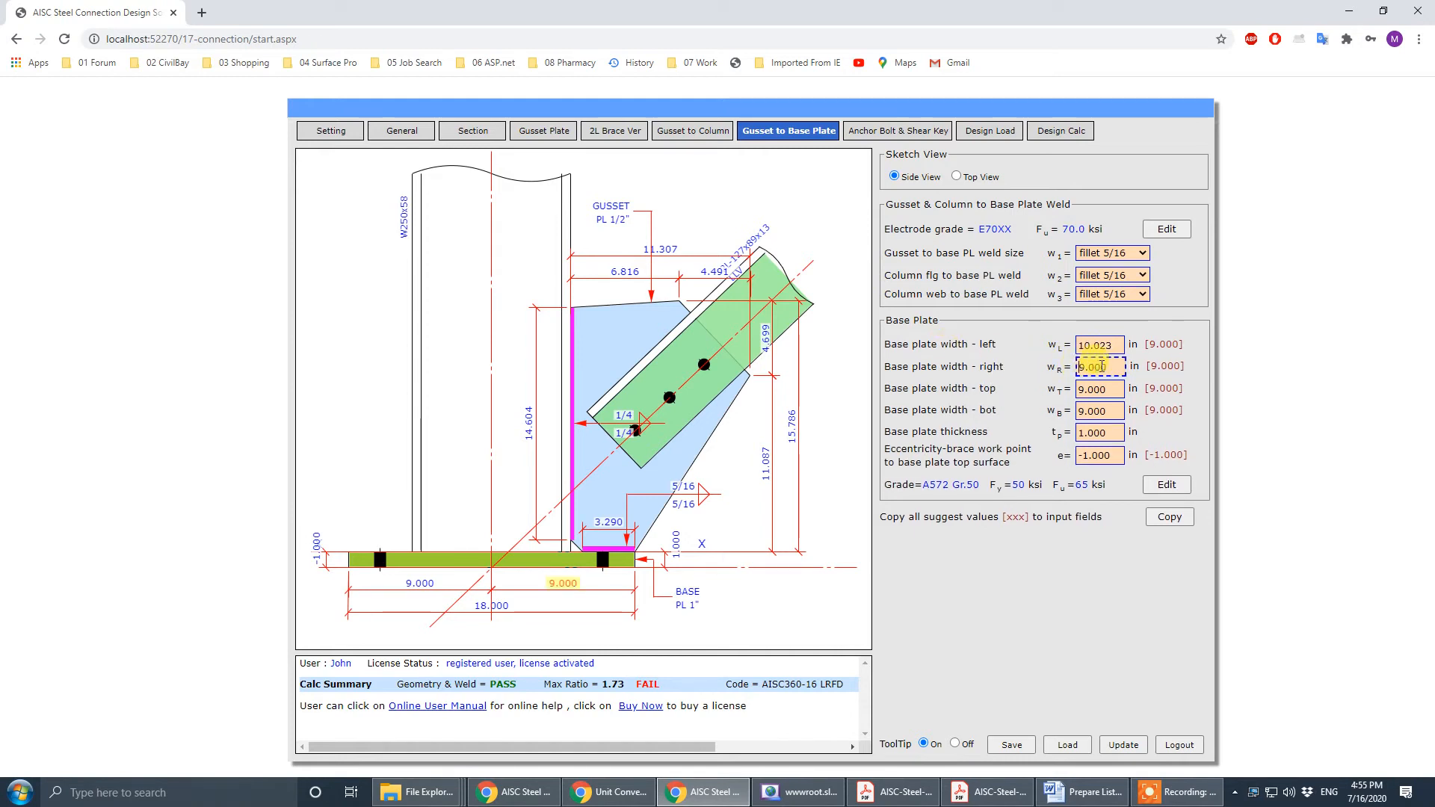
pyautogui.write('10.023')
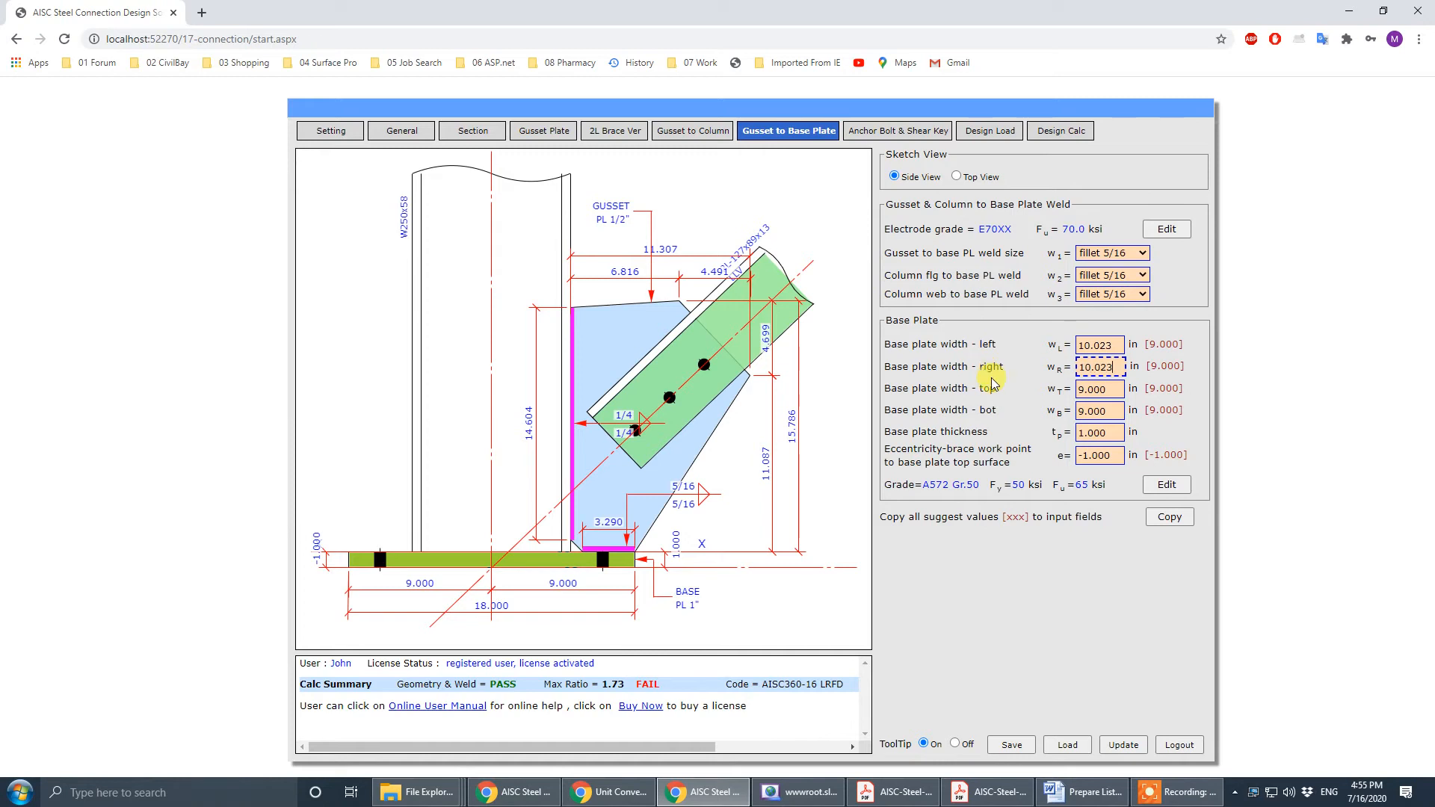
pyautogui.click(997, 382)
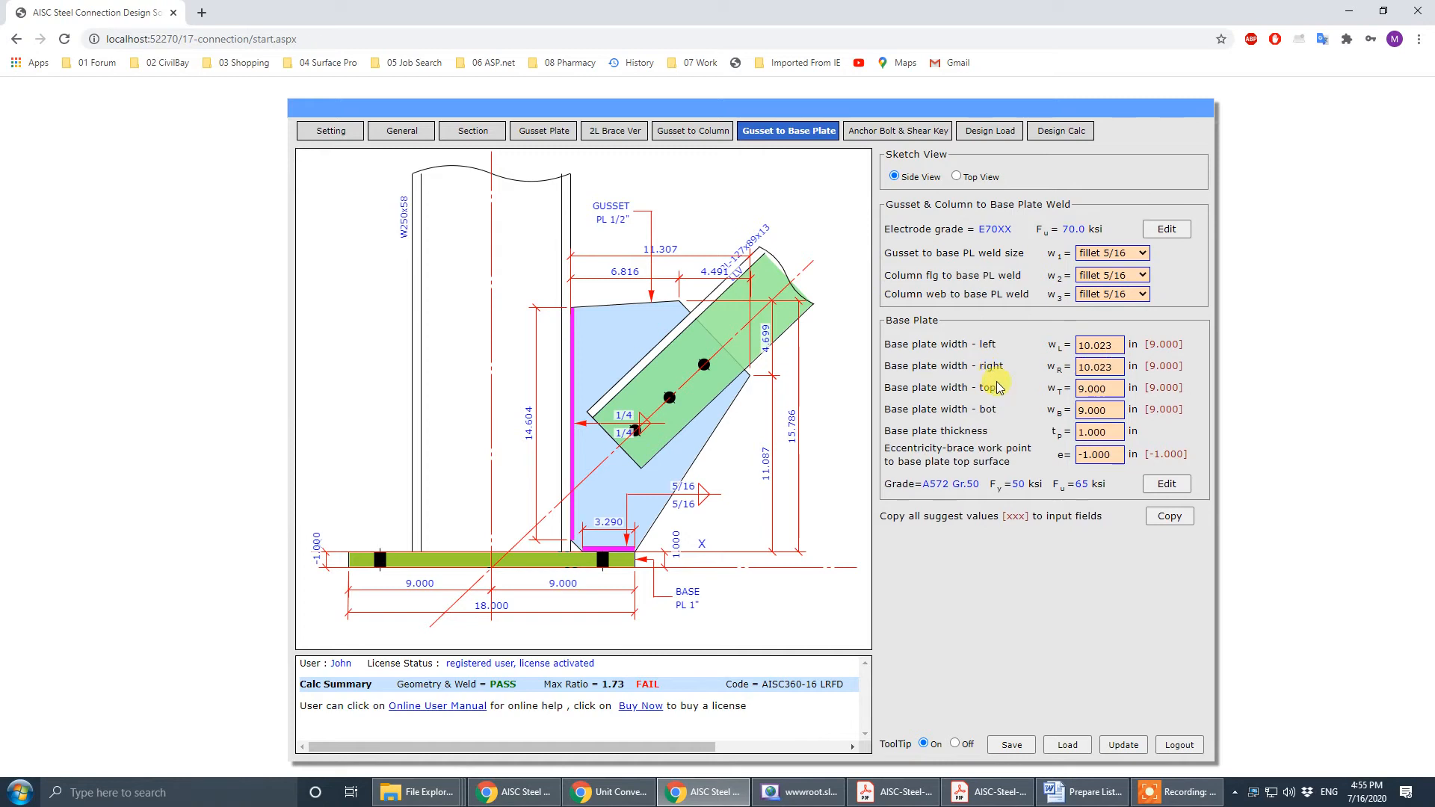
pyautogui.click(1122, 745)
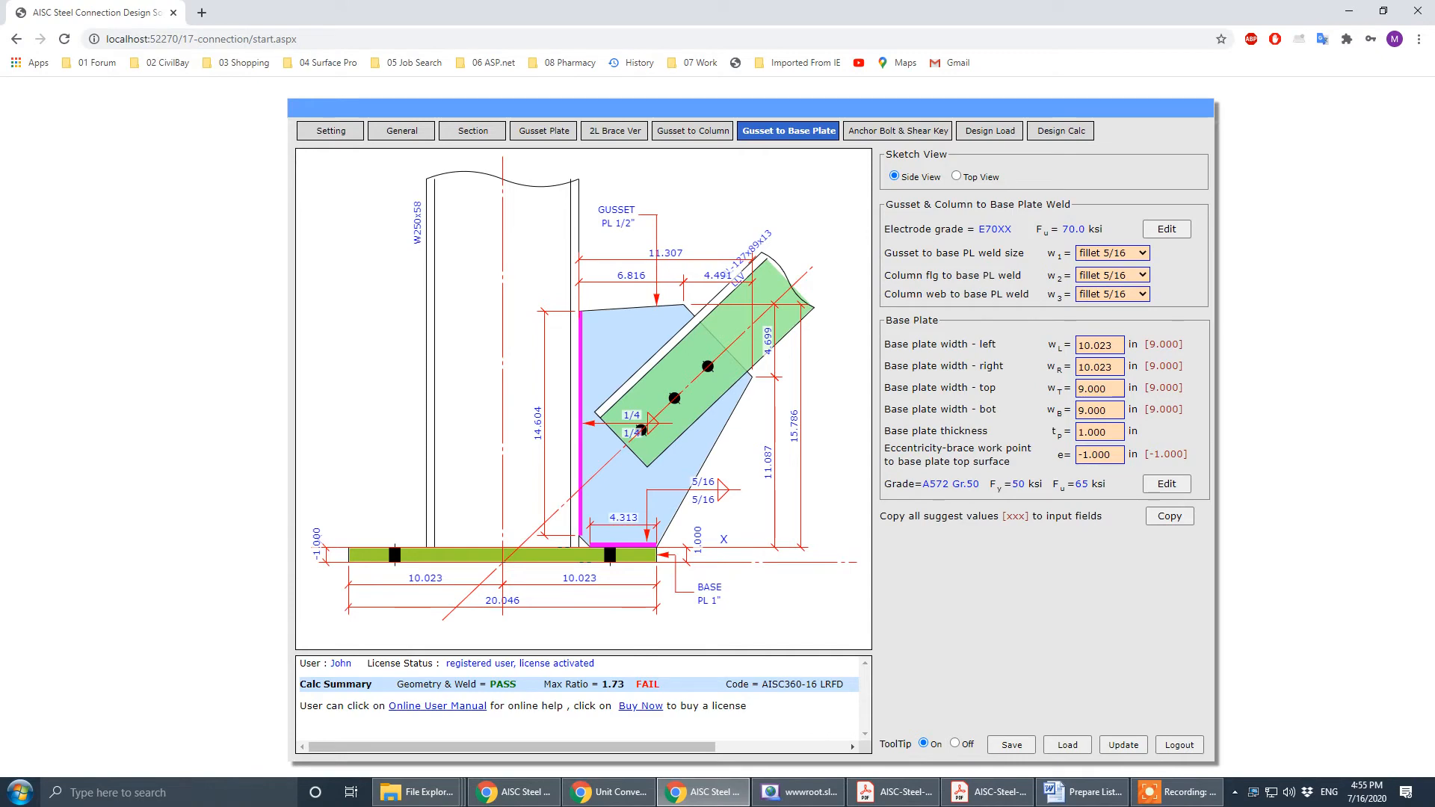
# - Compare the sketch with the PDF detail and apply the suggested gusset-to-column weld length of 15.036 in
pyautogui.moveTo(1434, 106); pyautogui.dragTo(973, 101)
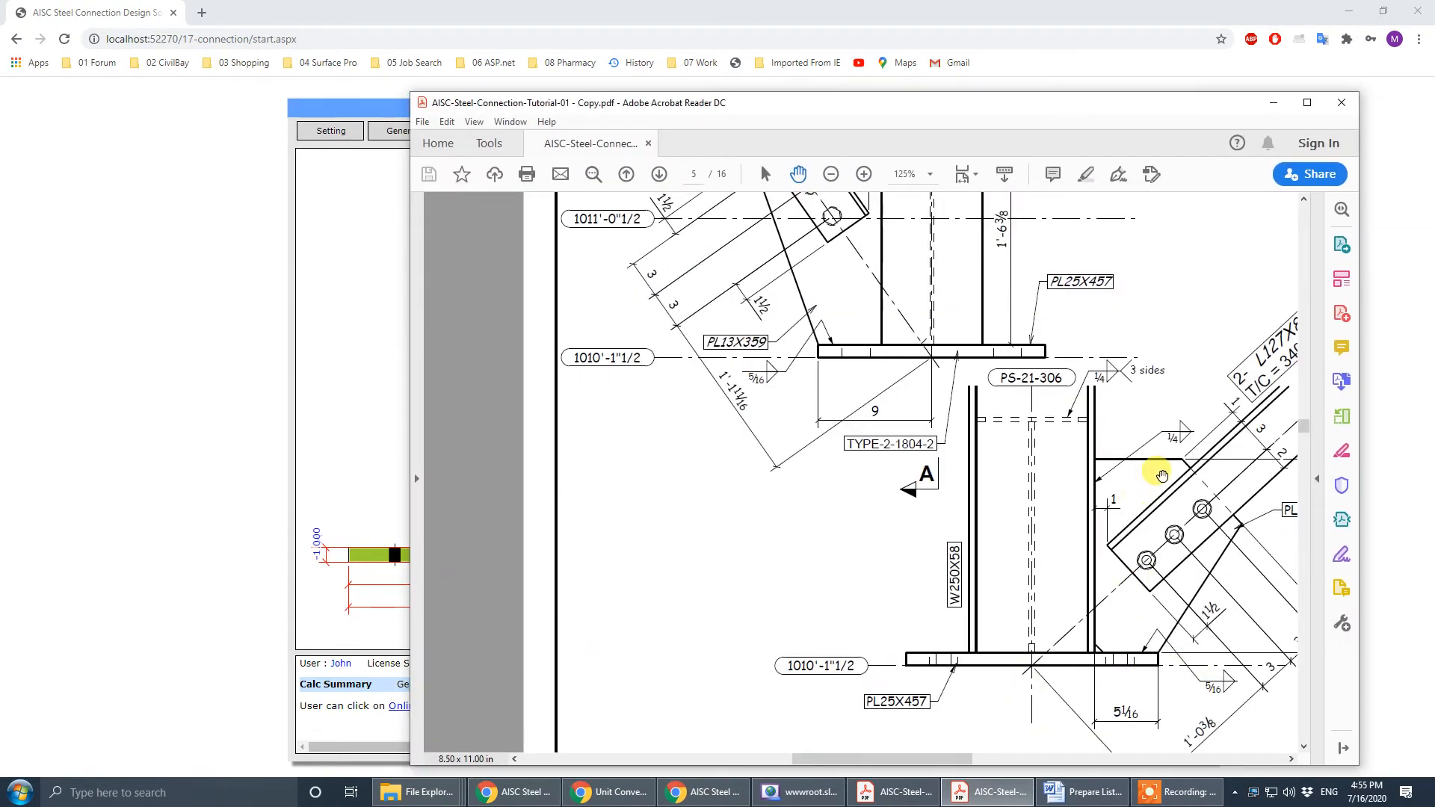
pyautogui.moveTo(1140, 103); pyautogui.dragTo(1434, 141)
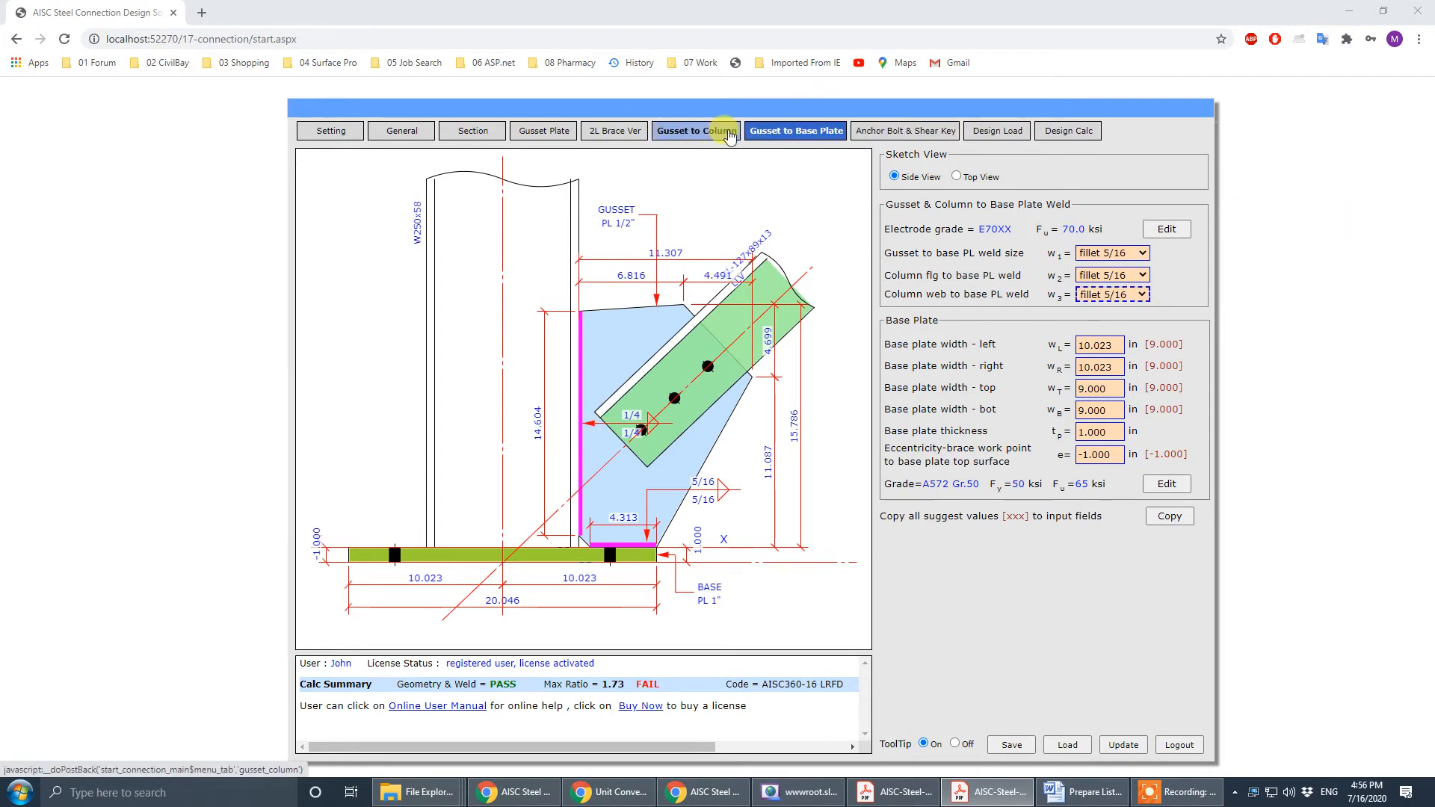
pyautogui.click(675, 134)
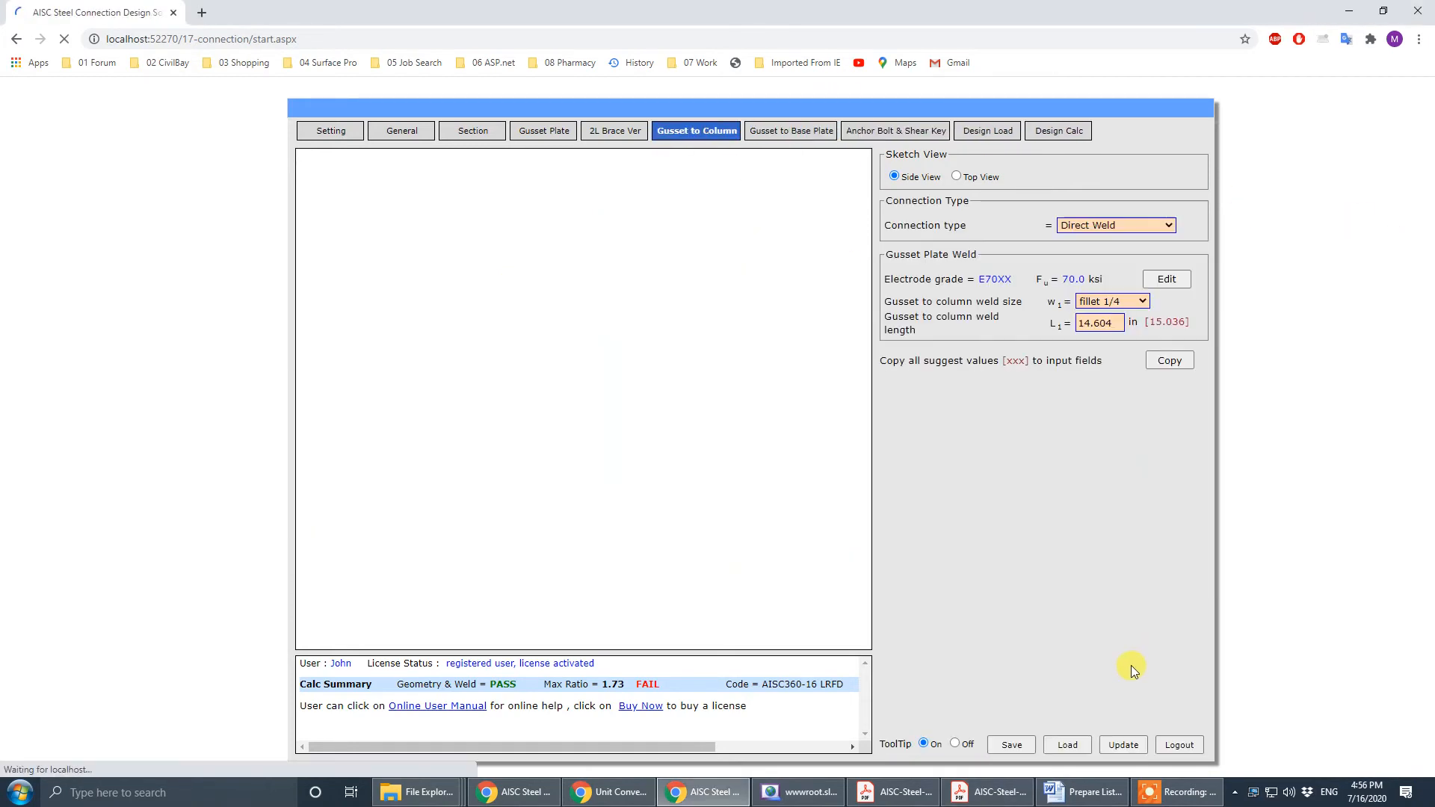
pyautogui.click(1122, 742)
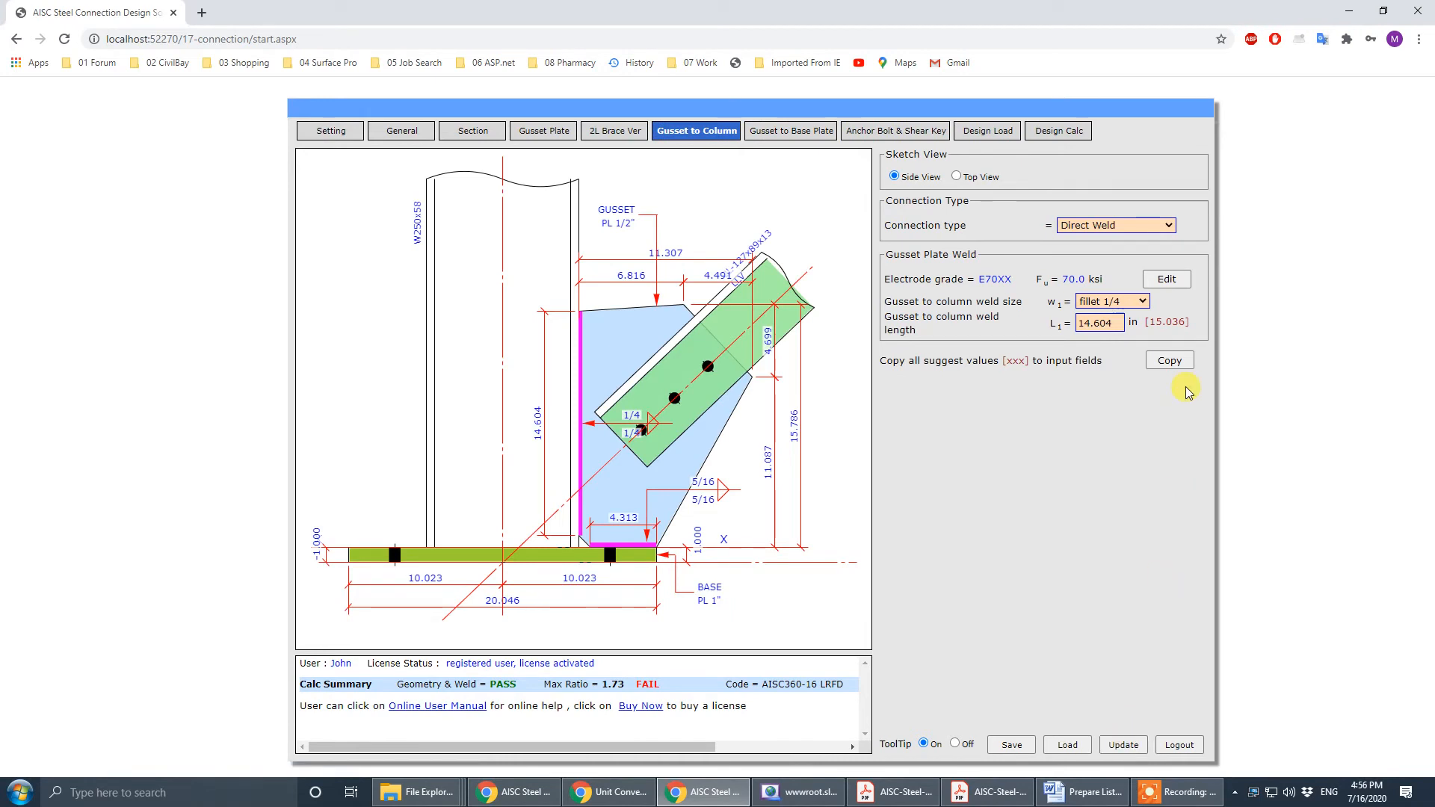
pyautogui.click(1183, 360)
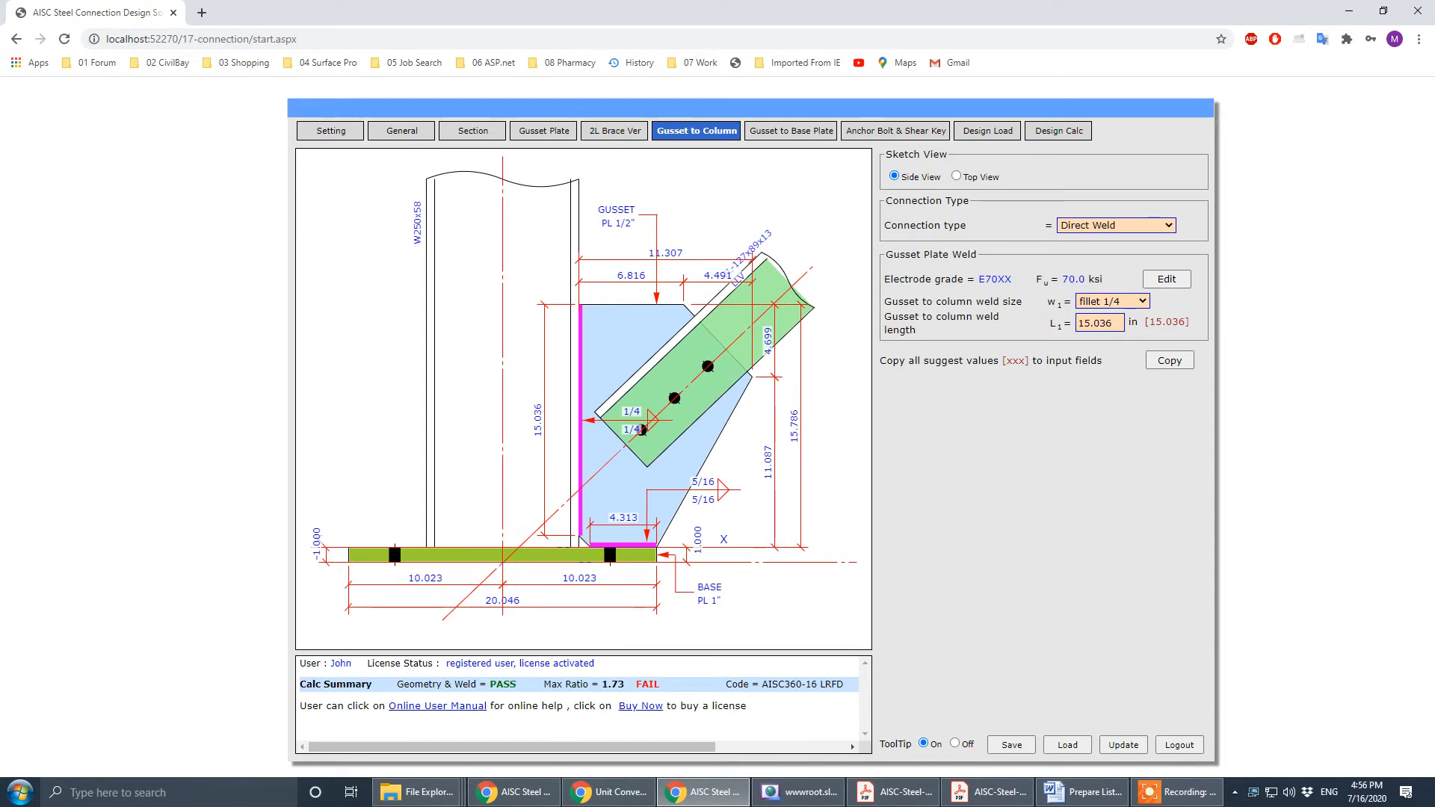
# - Switch to the Acrobat PDF and examine the PS-21-306 detail's brace section and T/C load
pyautogui.click(987, 792)
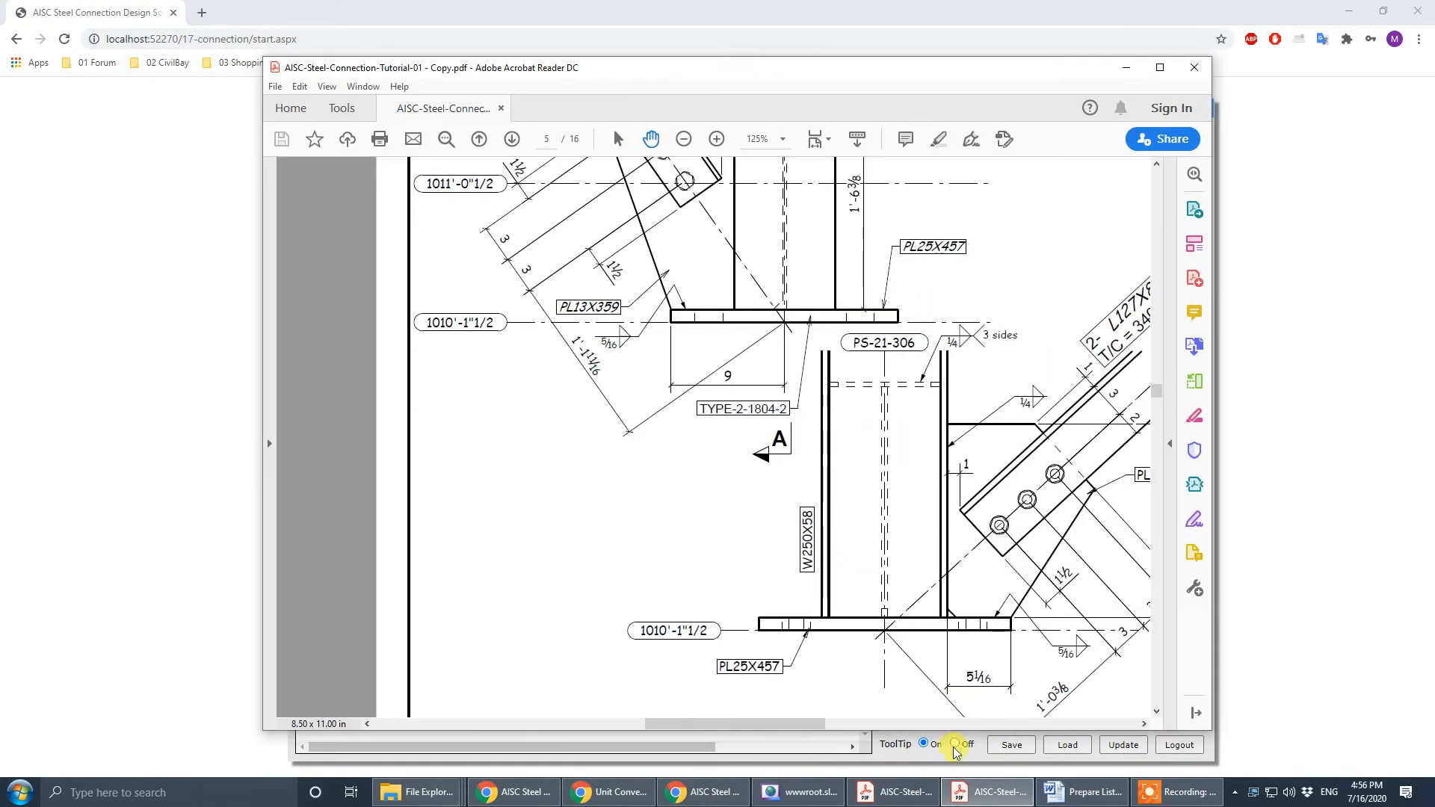
pyautogui.moveTo(775, 725); pyautogui.dragTo(856, 725)
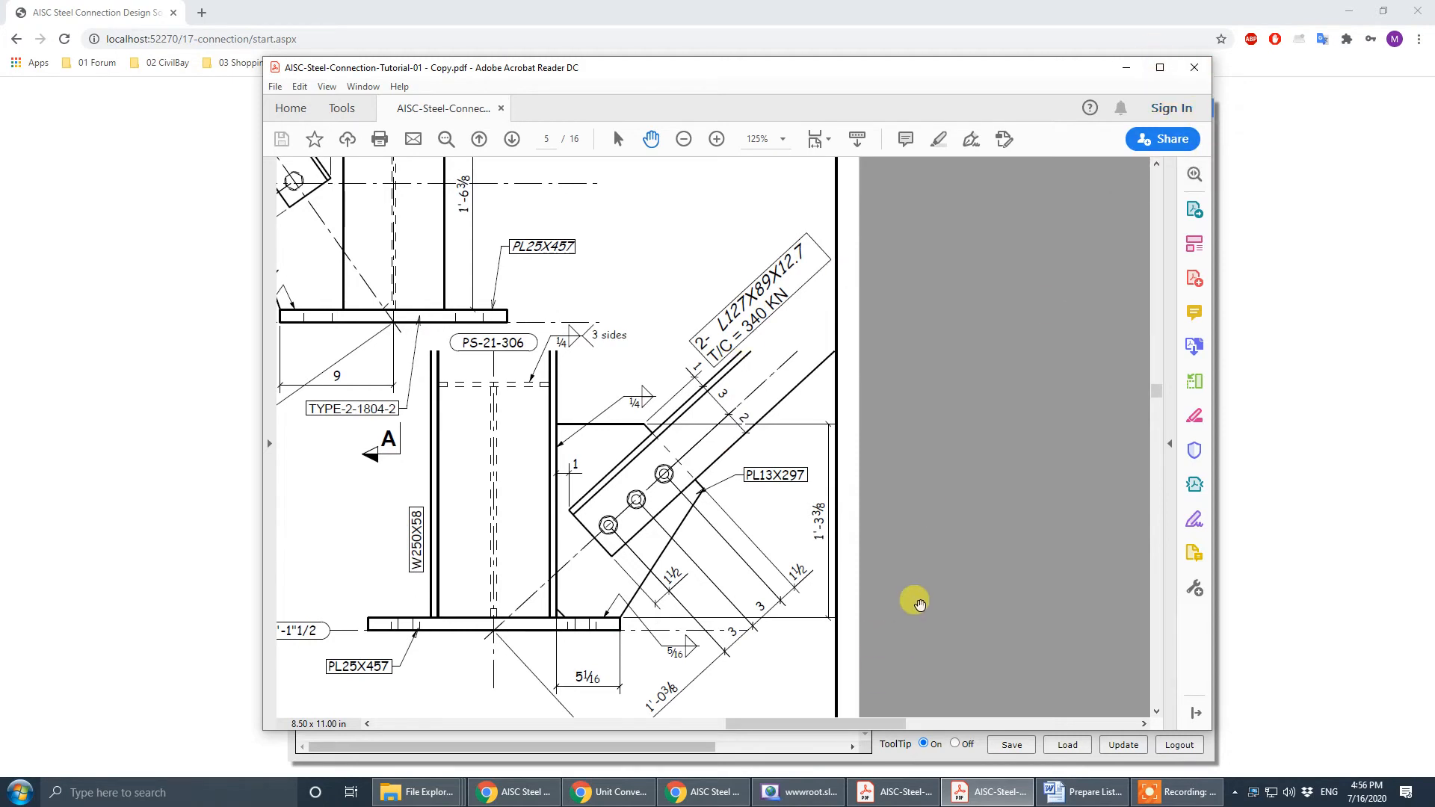
pyautogui.click(1150, 800)
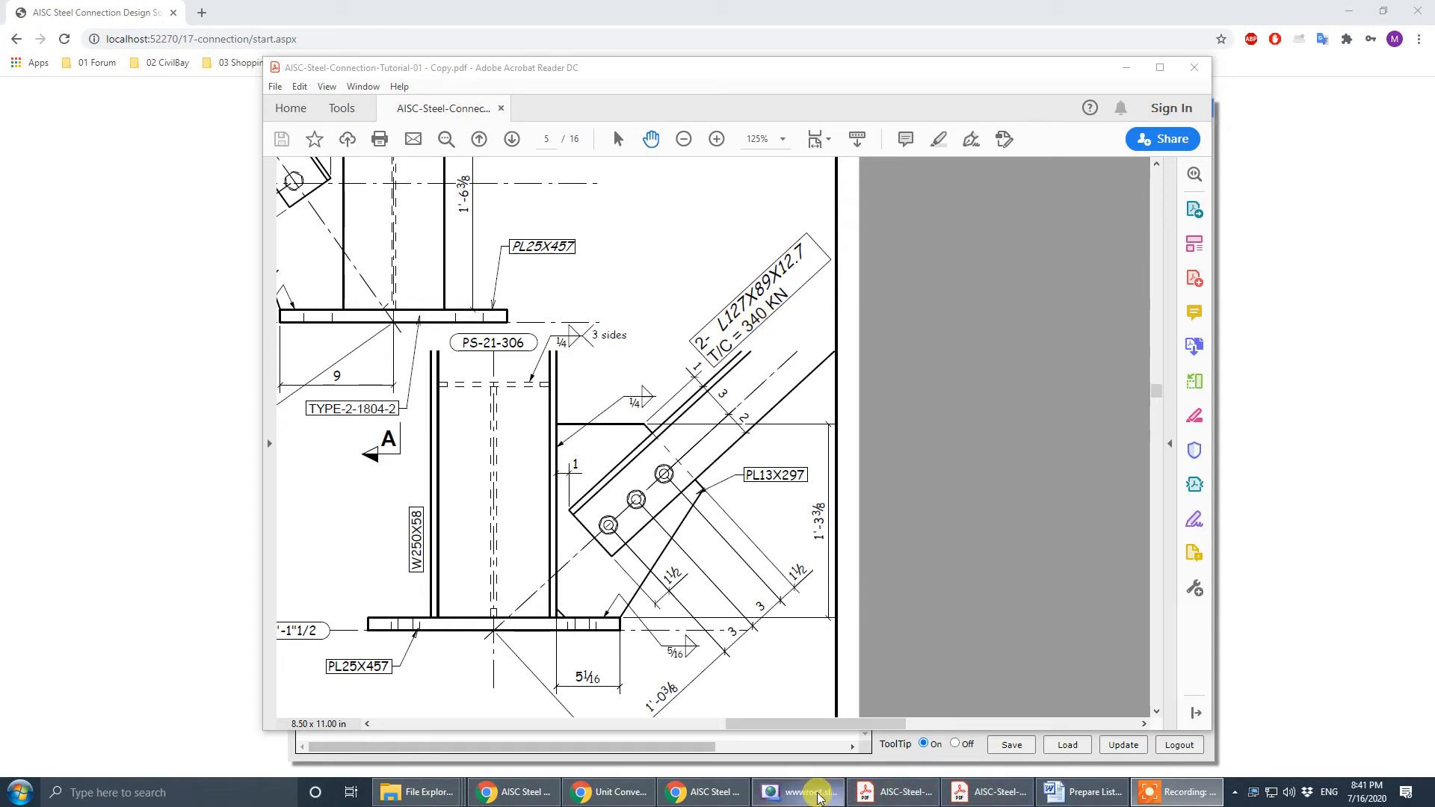
# - Try to convert the 340 kN brace load to kips on the Unit Conversion web page
pyautogui.click(624, 798)
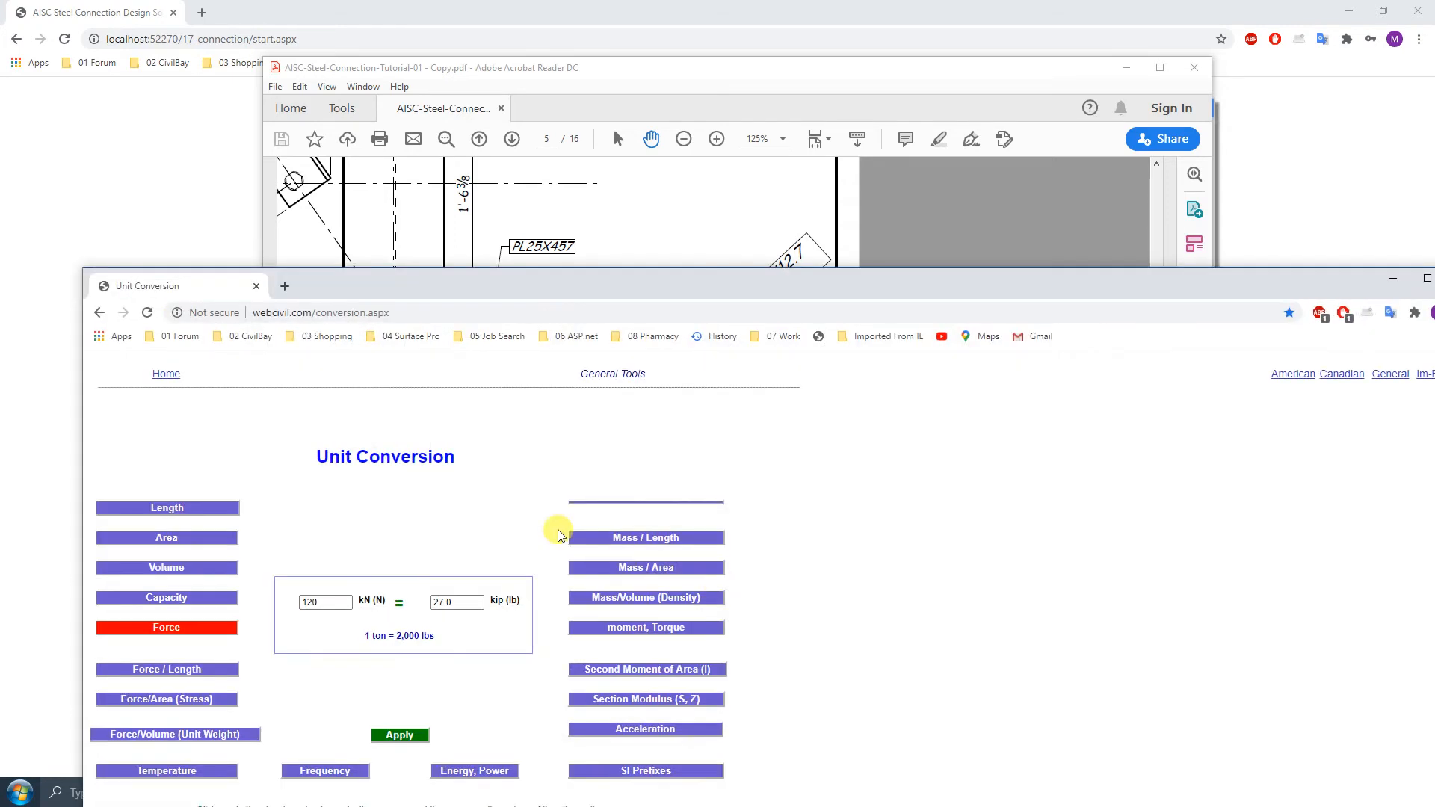
pyautogui.doubleClick(321, 601)
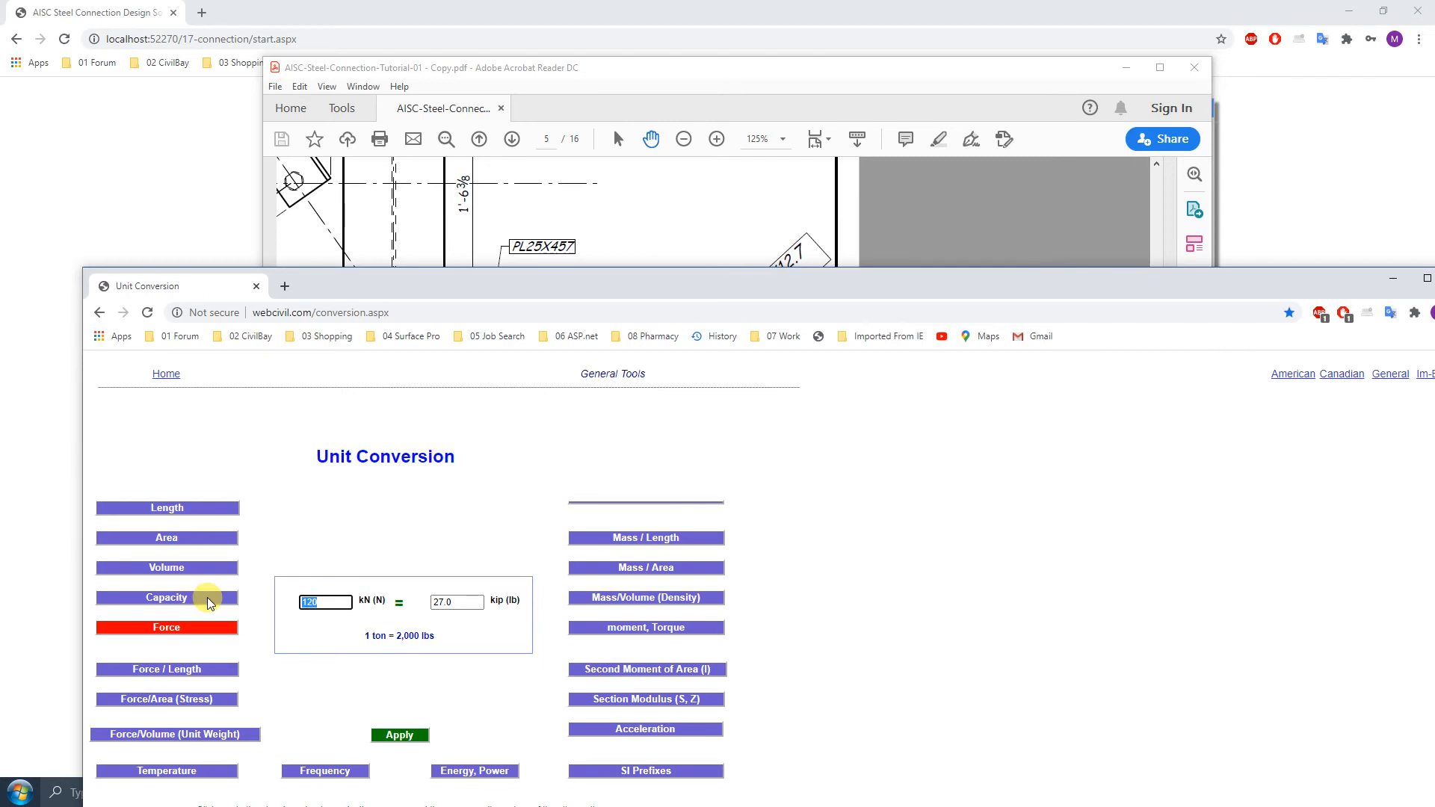
pyautogui.write('340')
pyautogui.click(321, 551)
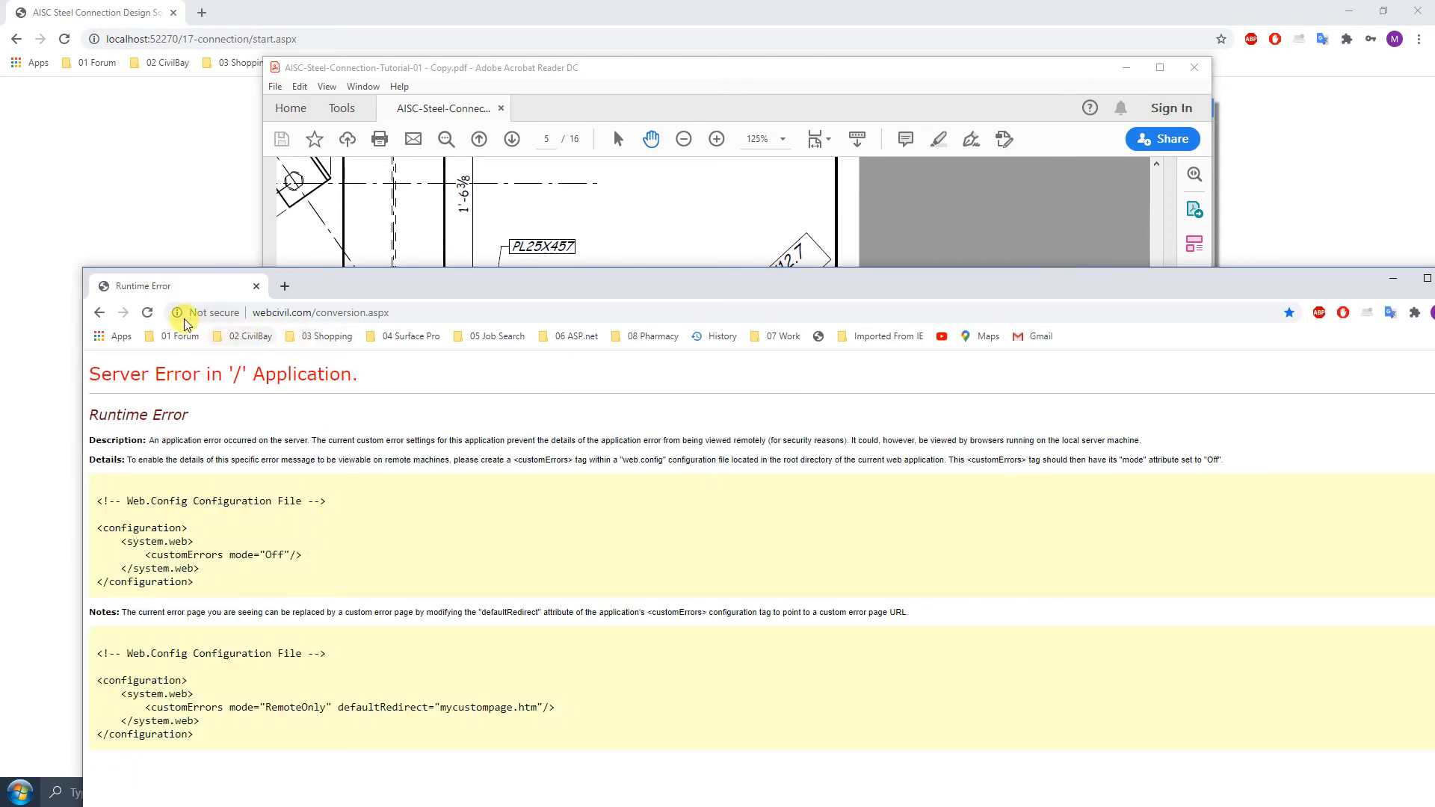
pyautogui.click(147, 313)
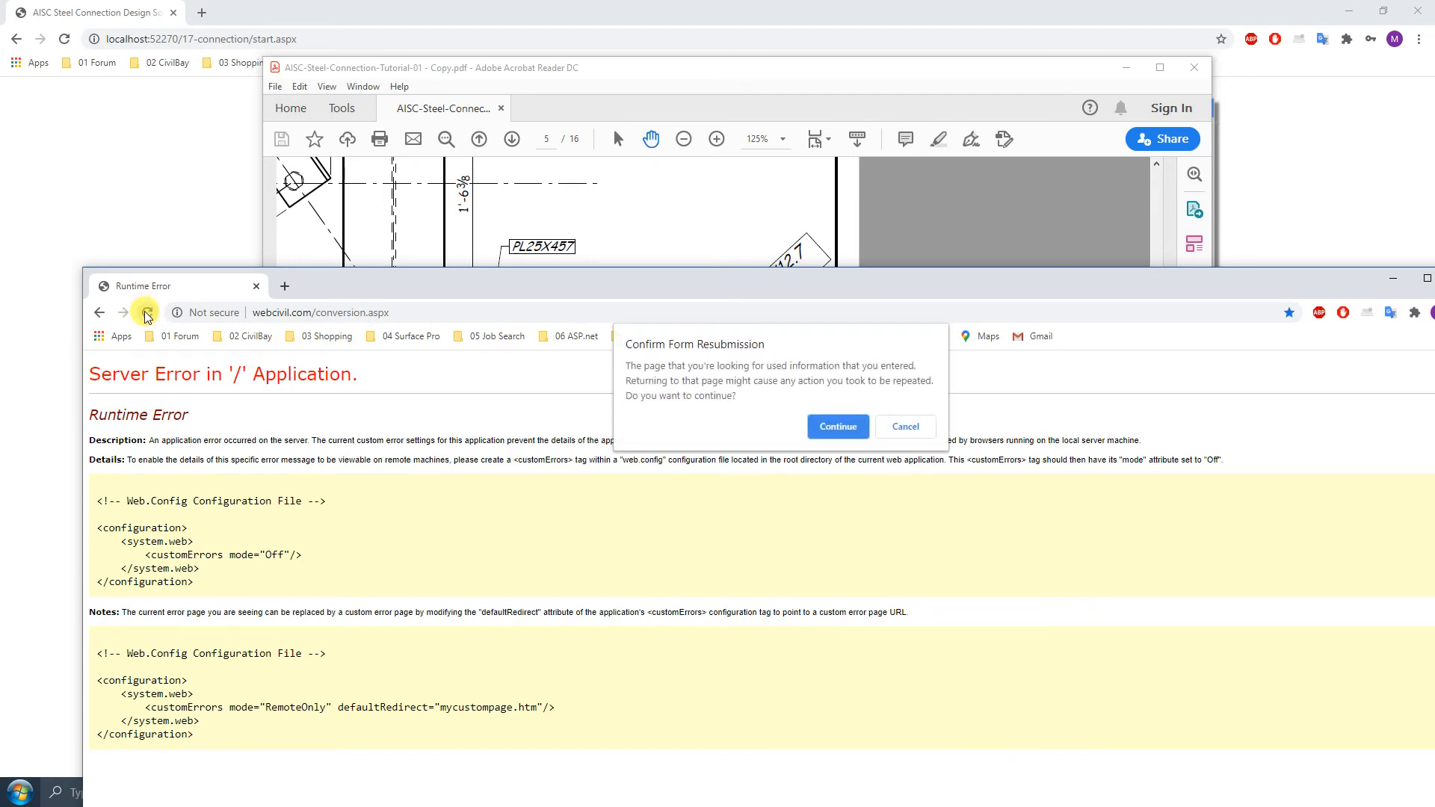
pyautogui.click(849, 427)
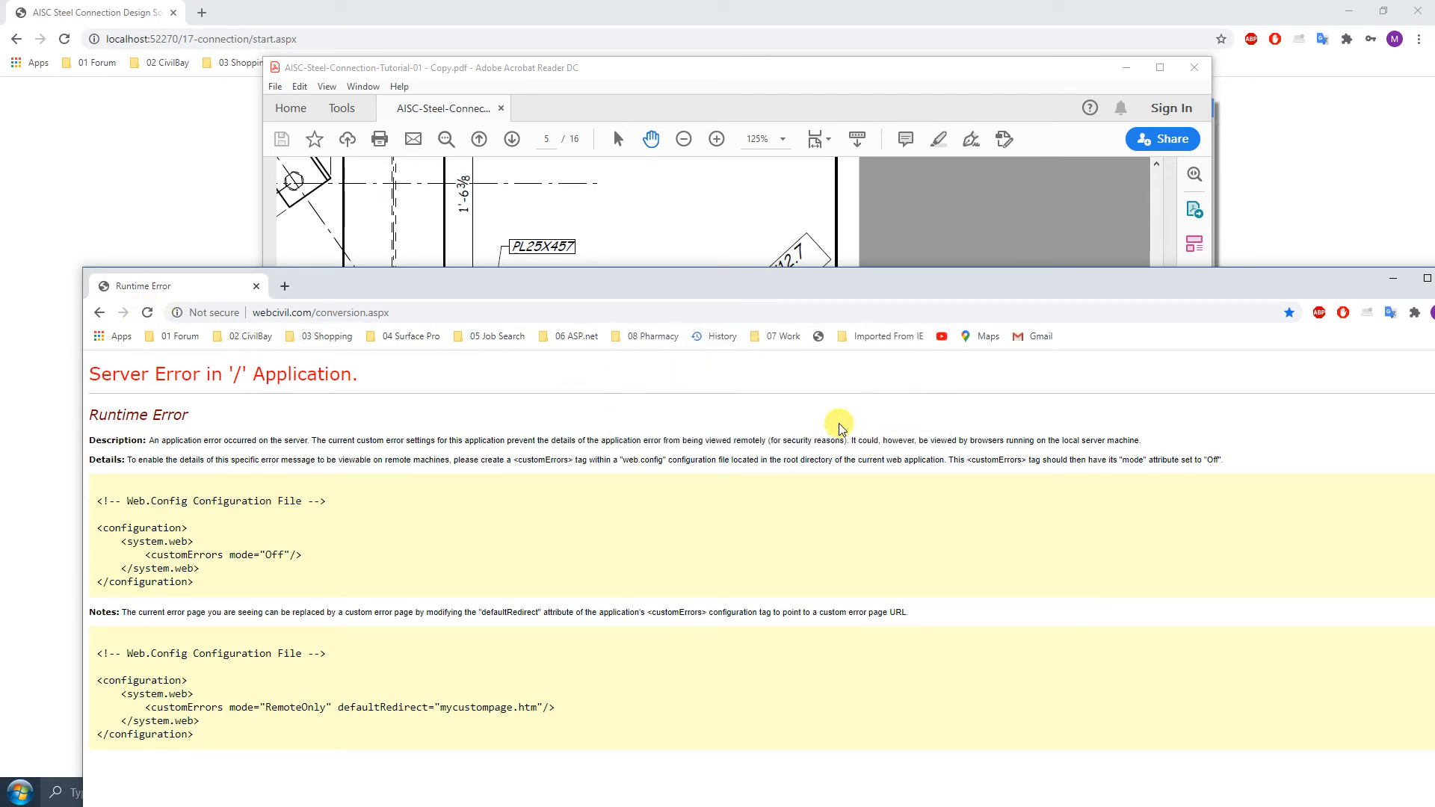
# - Reload webcivil.com/conversion.aspx, convert a force of 340 kN to kips, and put the converter away
pyautogui.click(413, 313)
pyautogui.click(413, 313)
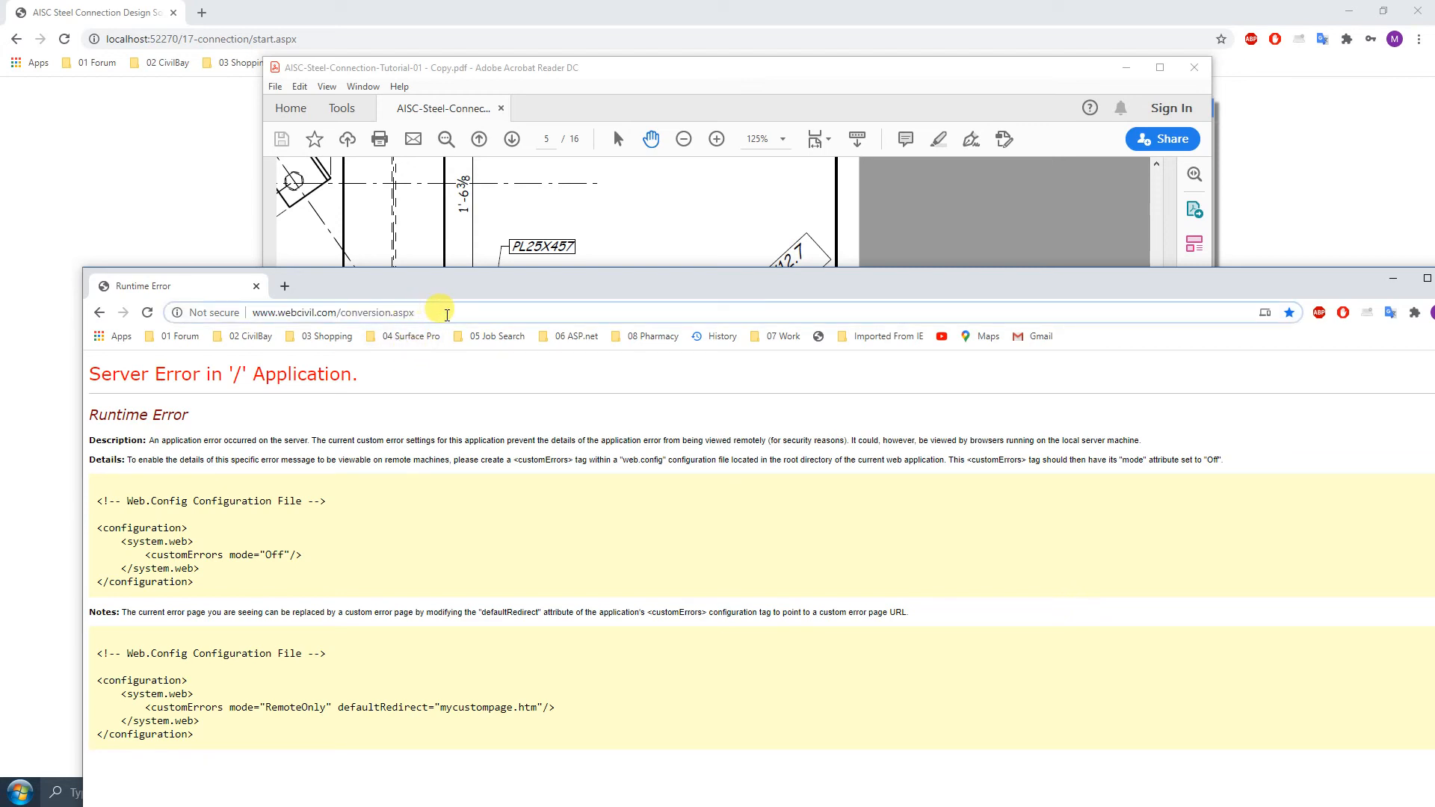
pyautogui.press('Return')
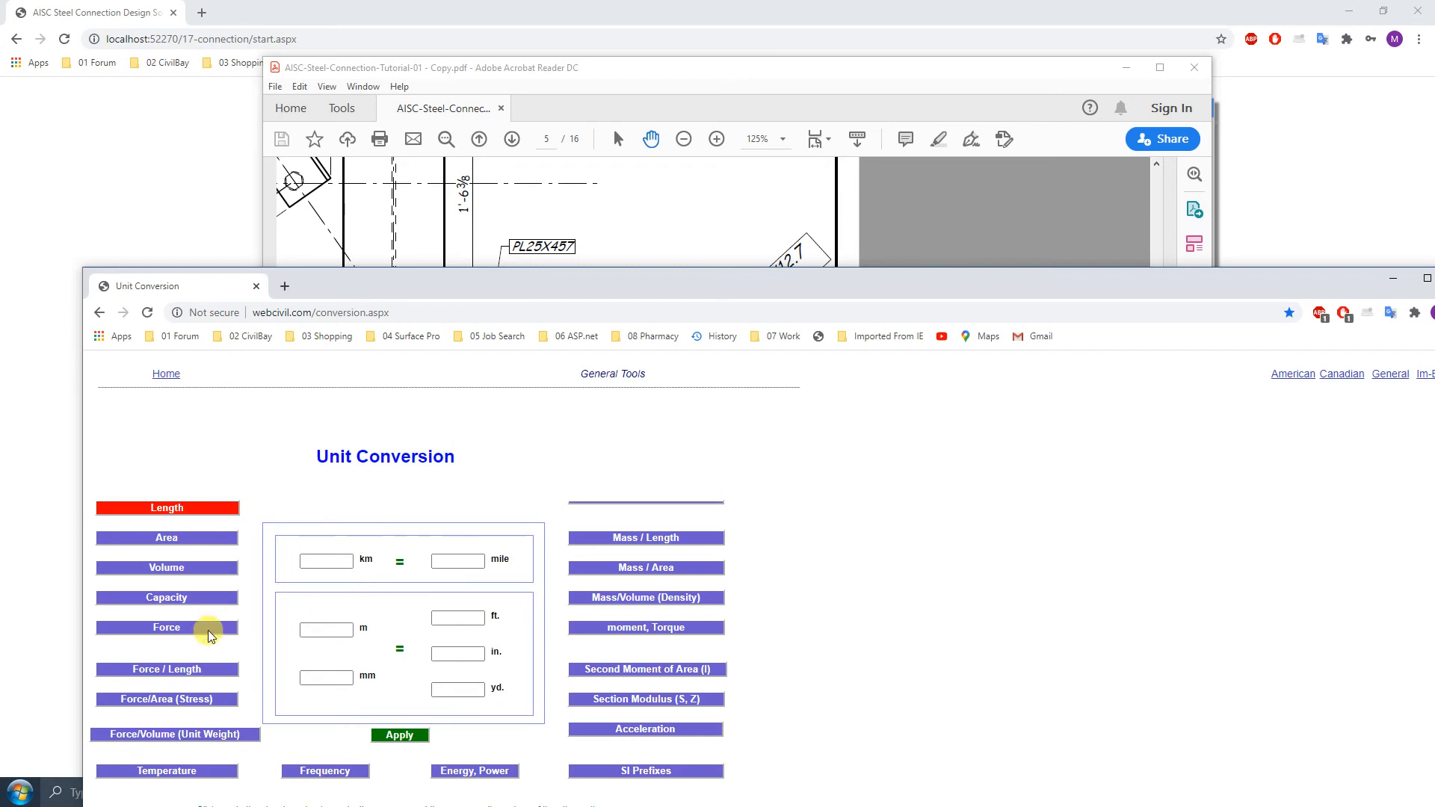
pyautogui.click(167, 627)
pyautogui.click(315, 602)
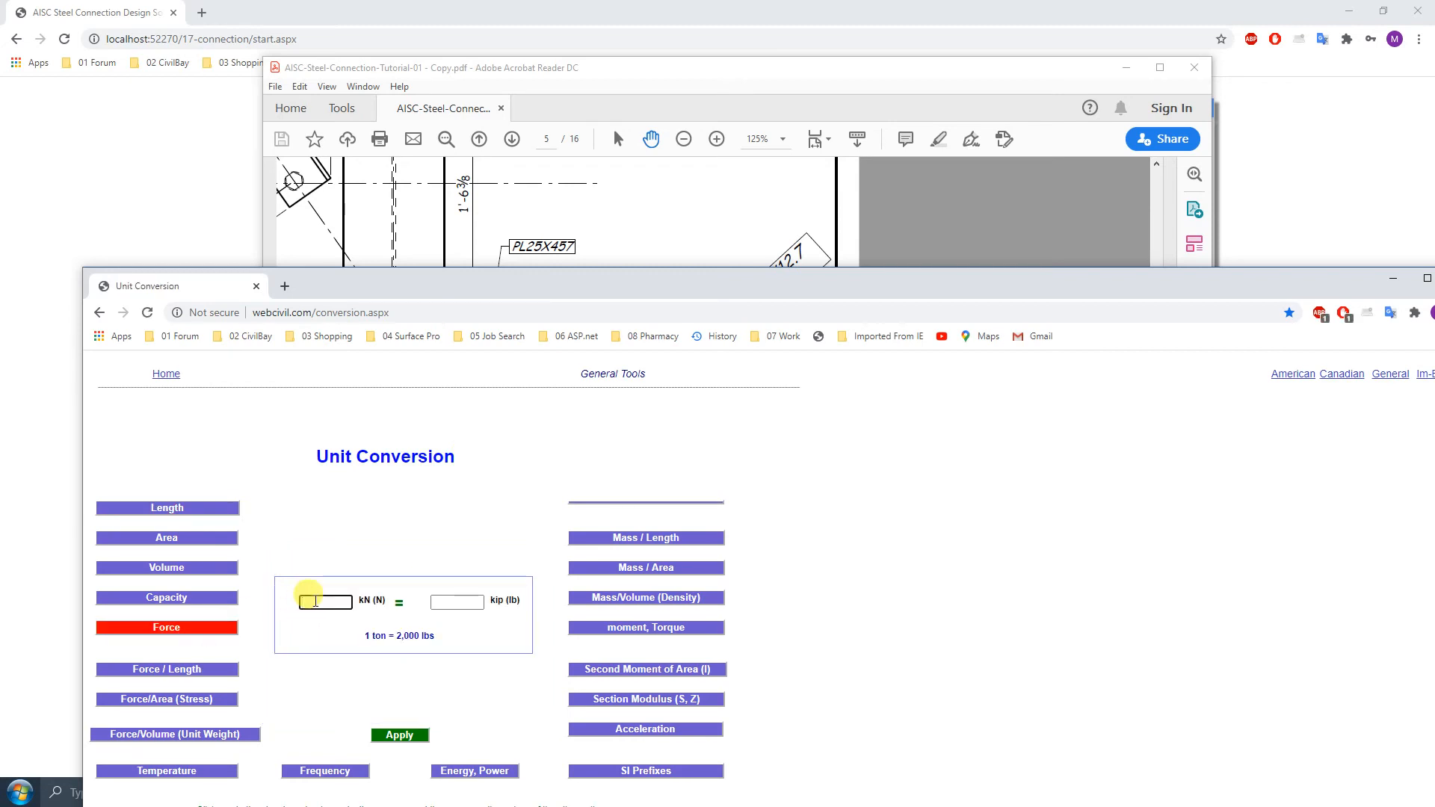
pyautogui.write('340')
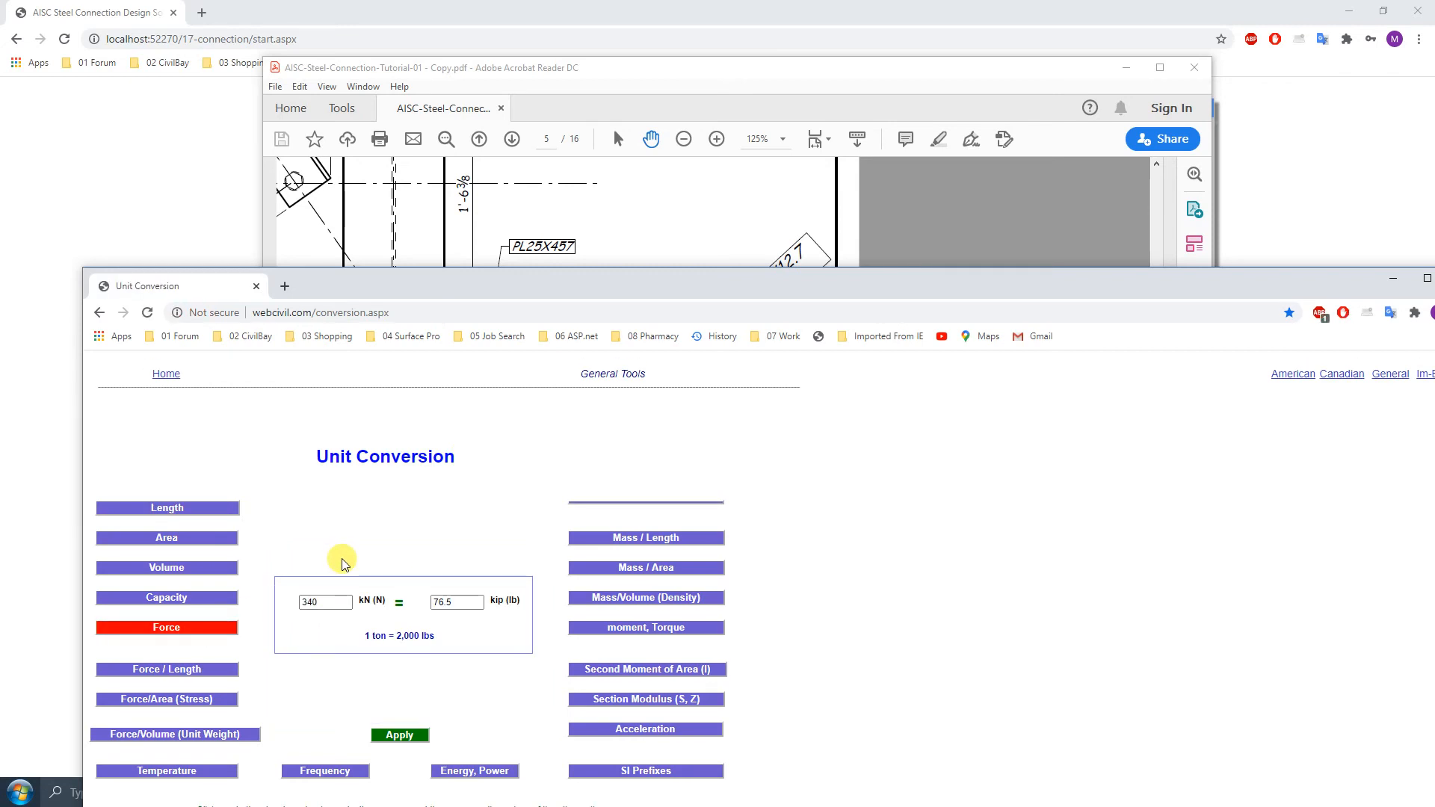
pyautogui.click(1393, 279)
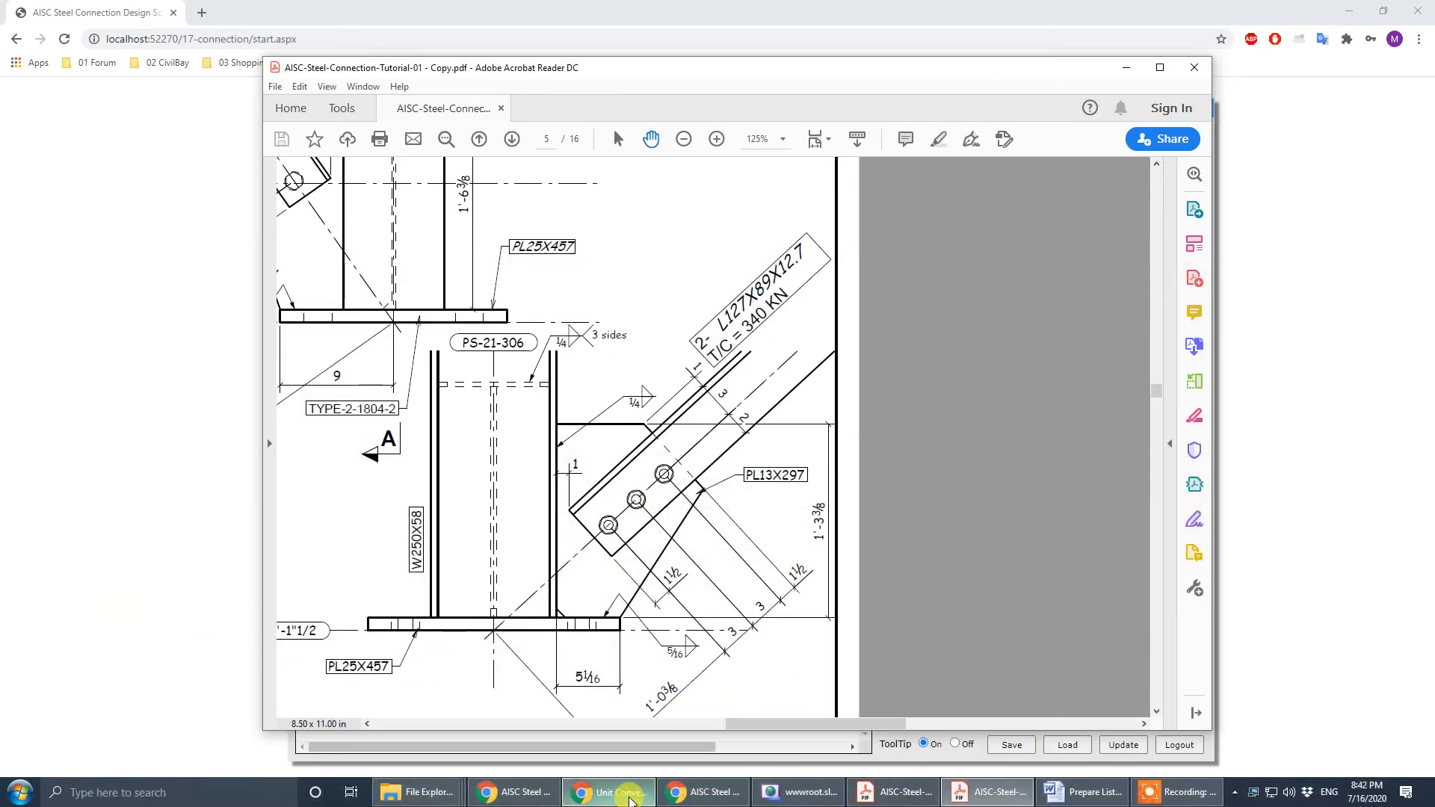
pyautogui.click(629, 795)
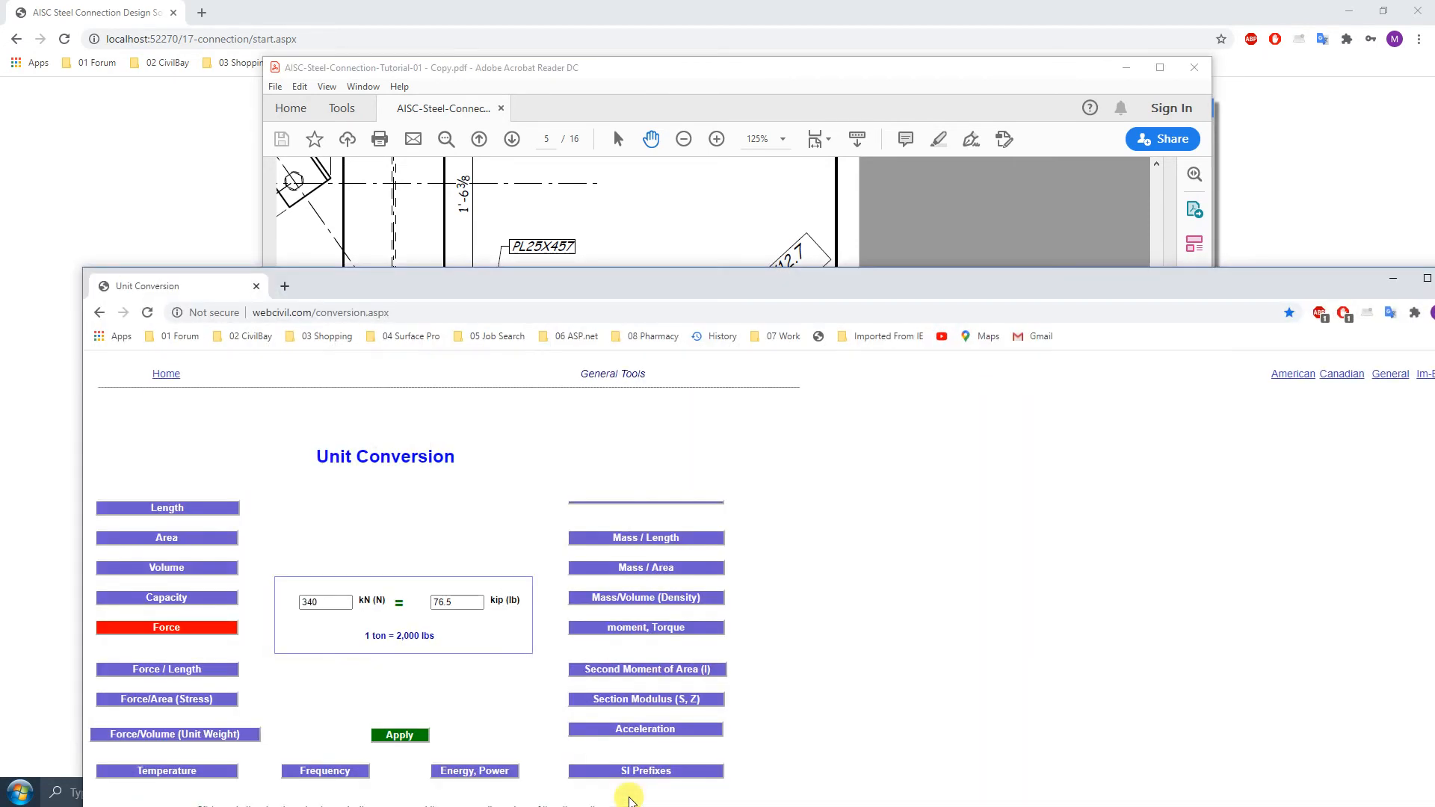
pyautogui.click(1393, 278)
# - In the other design app window, turn tooltips off and clear all design load values to 0
pyautogui.click(514, 792)
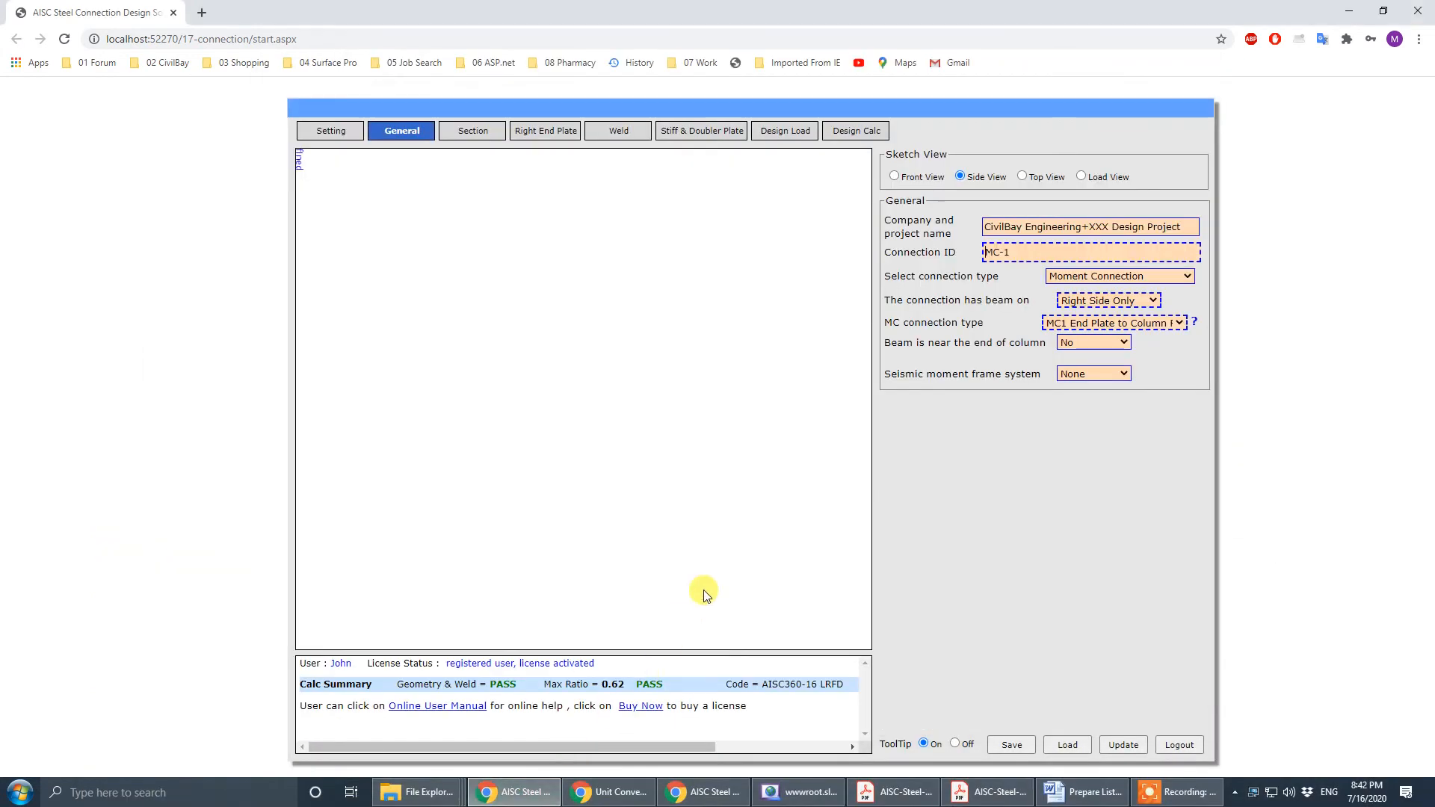
pyautogui.click(968, 490)
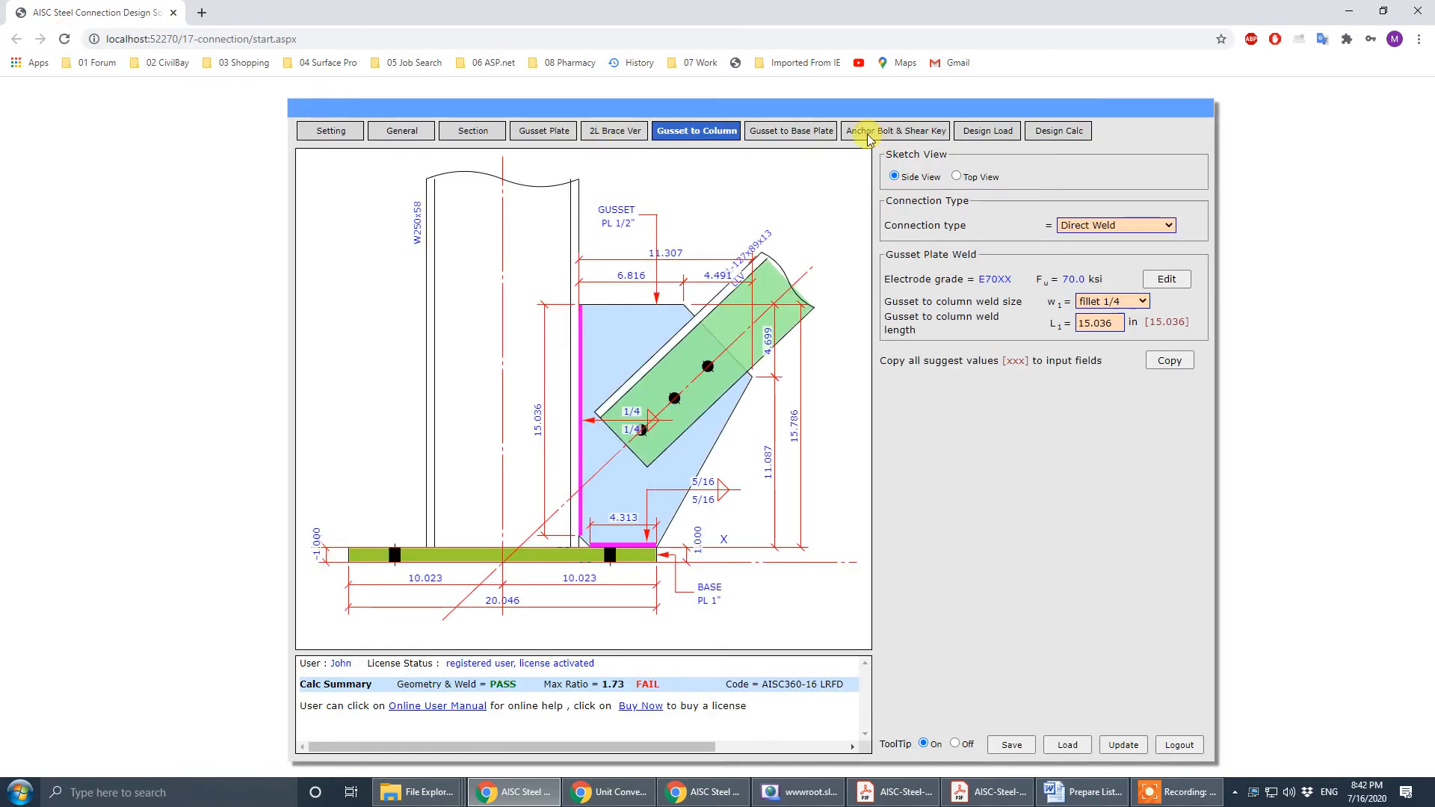
pyautogui.click(999, 132)
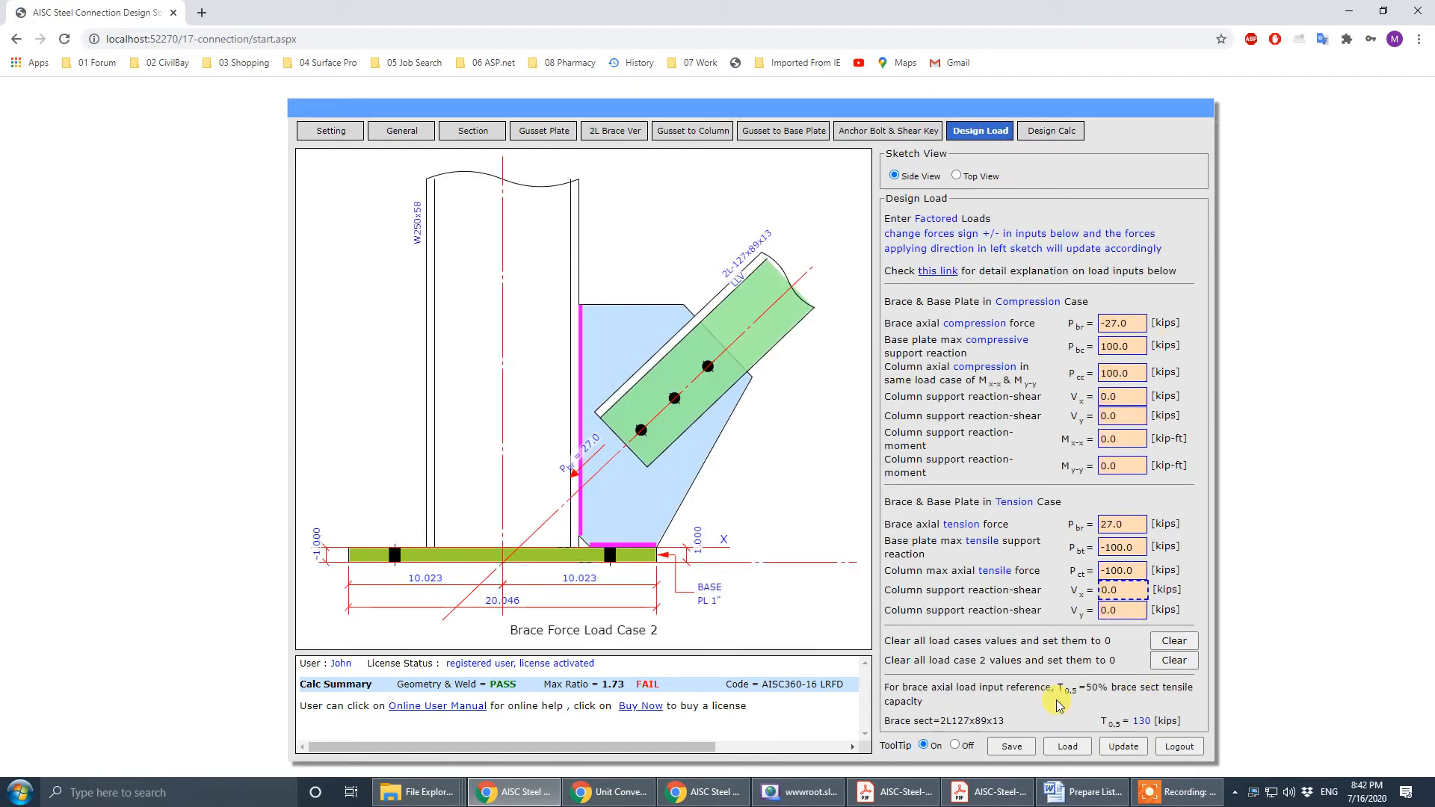
pyautogui.click(956, 745)
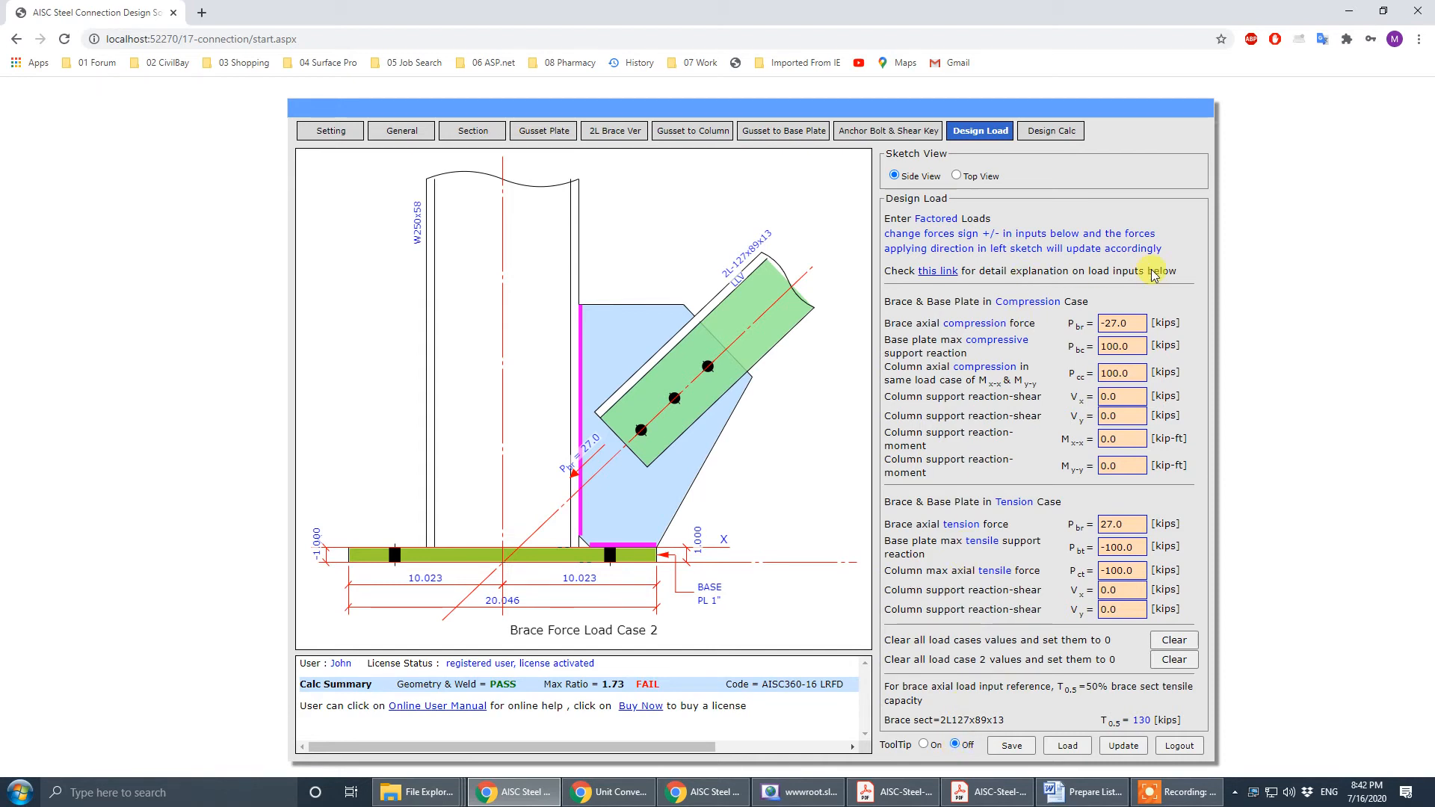
pyautogui.click(1181, 661)
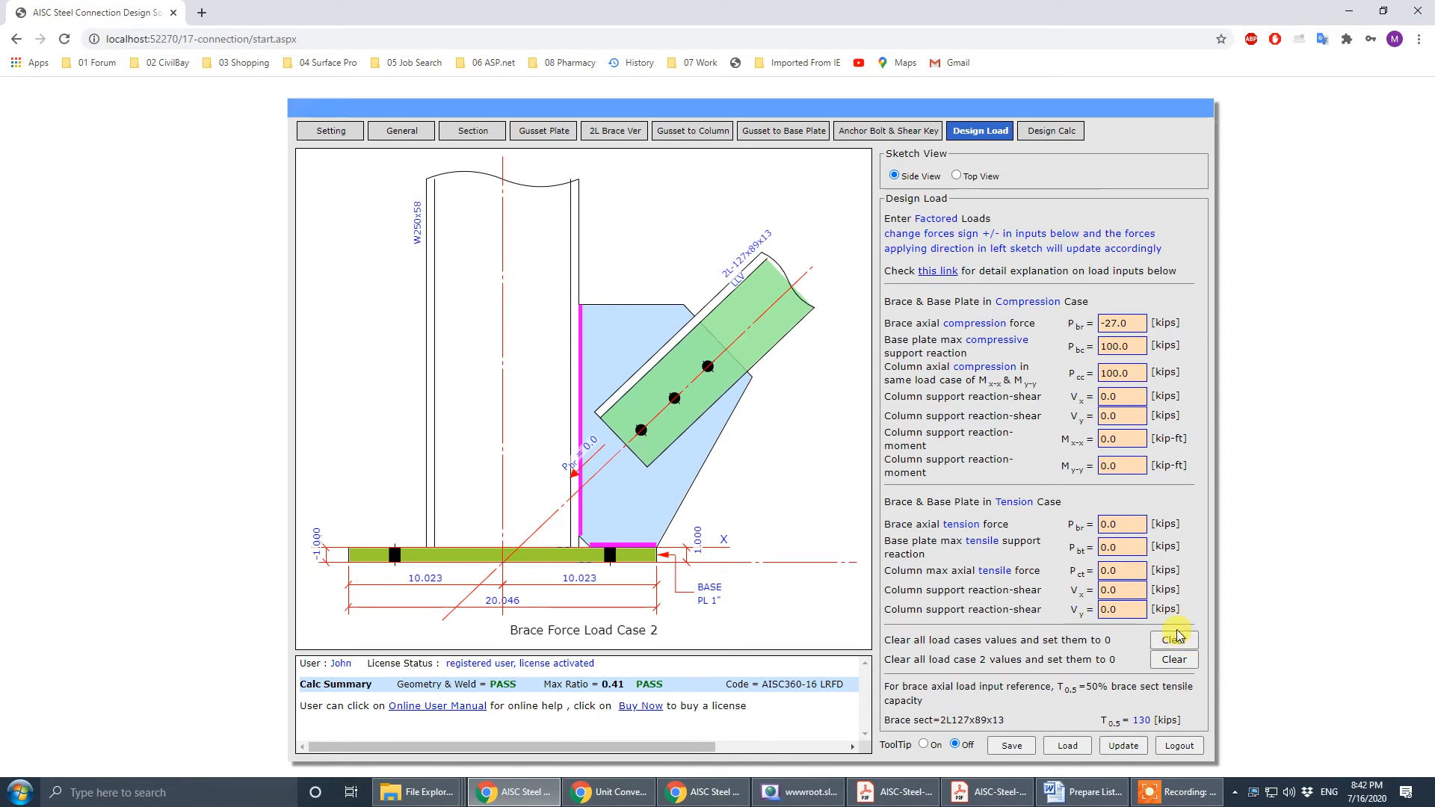
pyautogui.click(1176, 637)
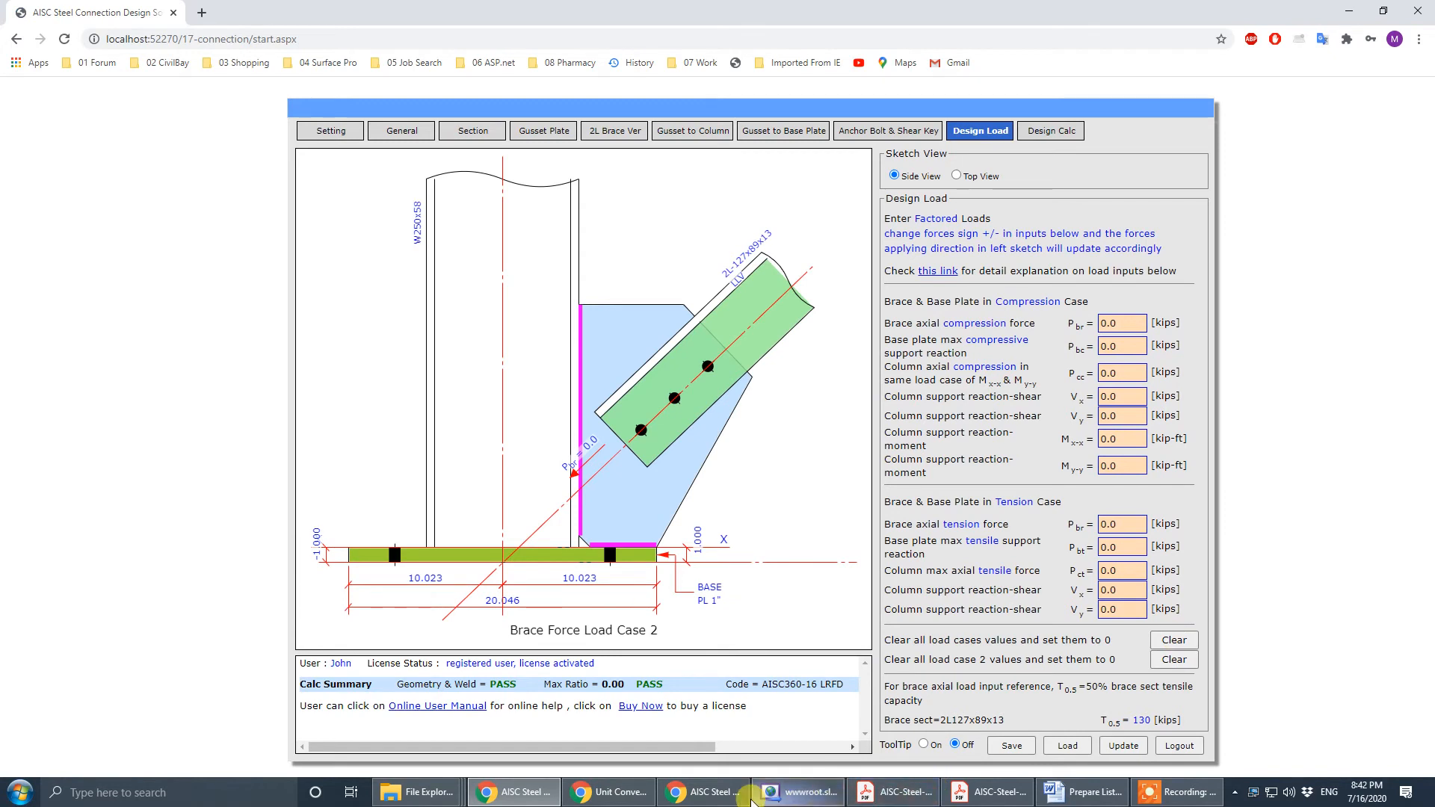
# - Compare the two open design app windows and close the duplicate one
pyautogui.click(714, 796)
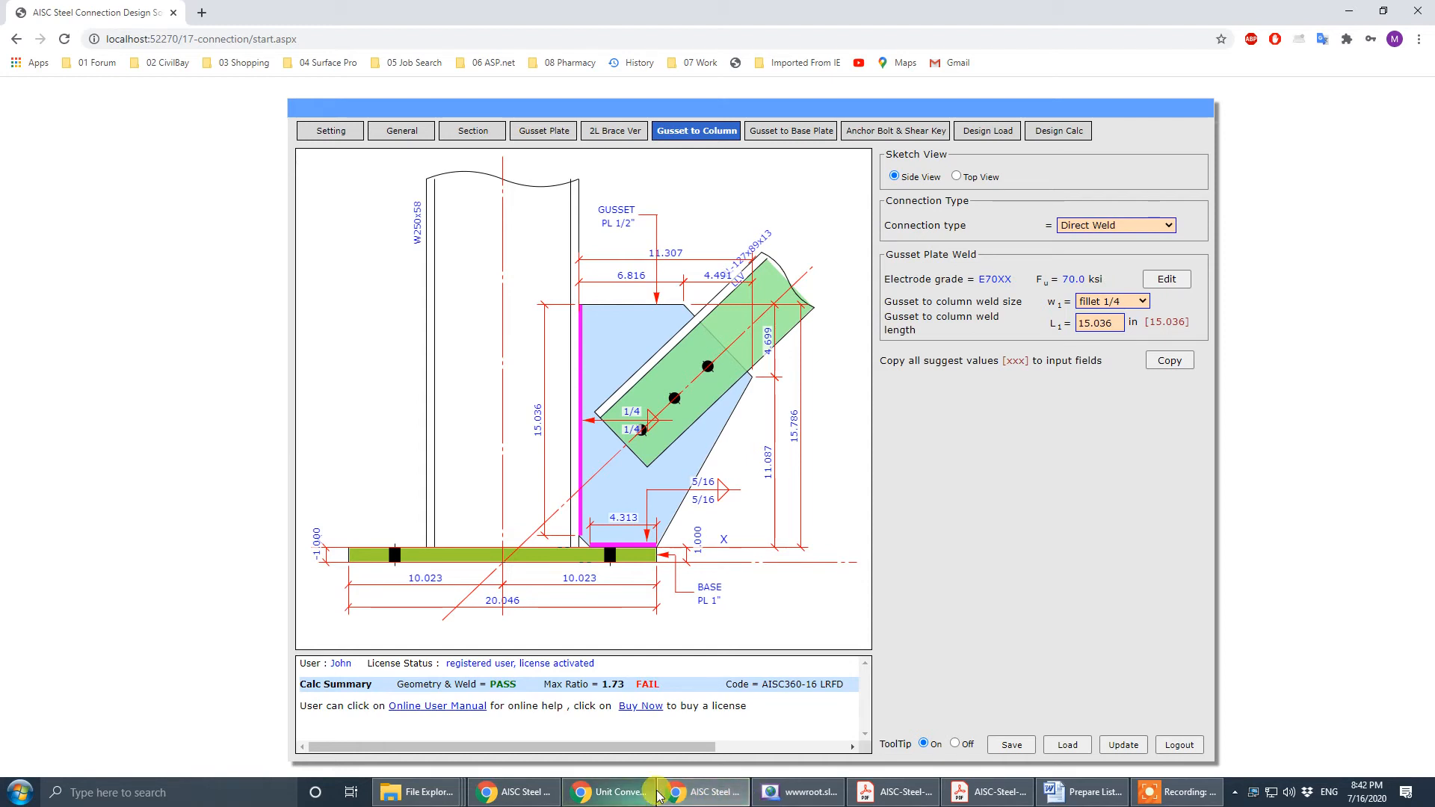
pyautogui.click(526, 794)
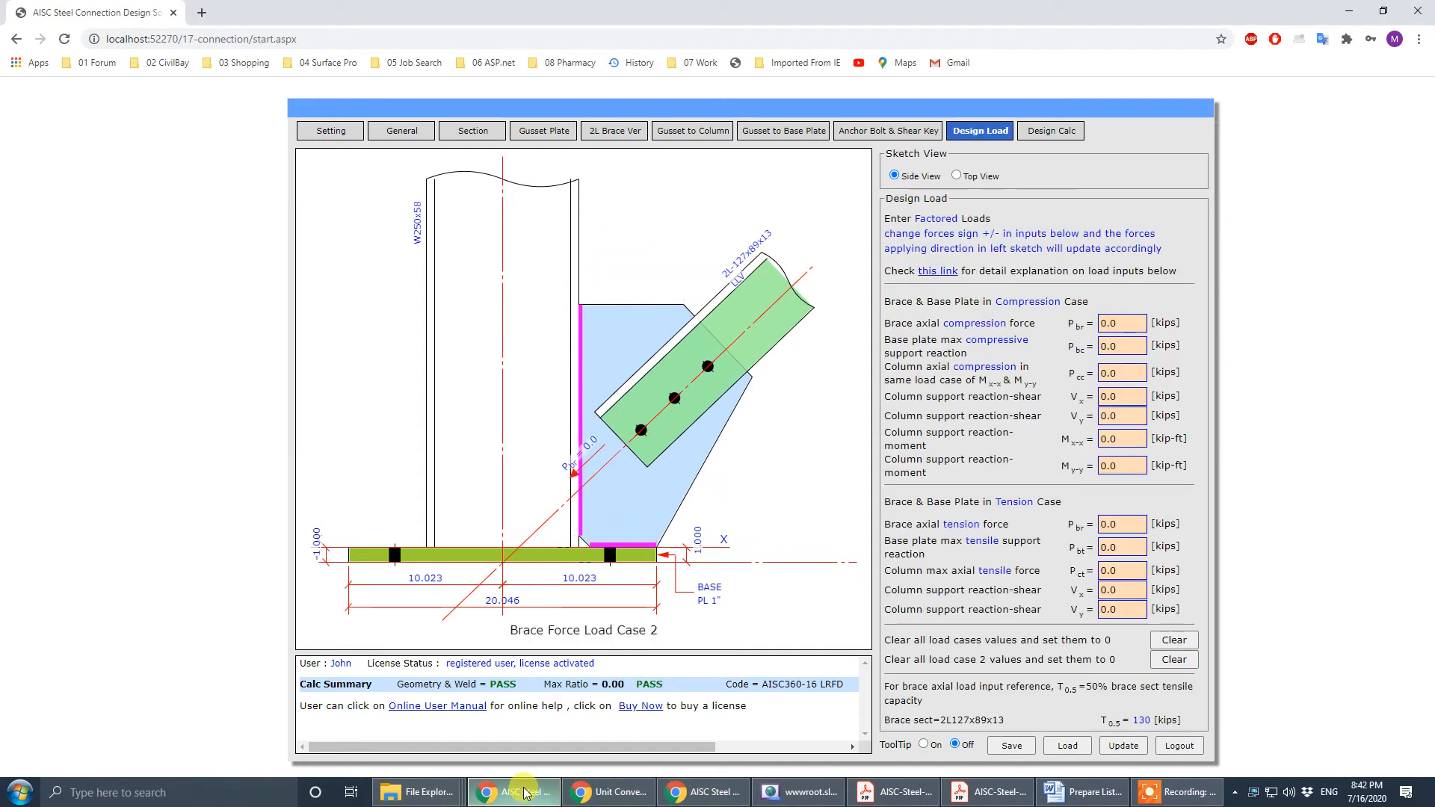
pyautogui.click(1429, 13)
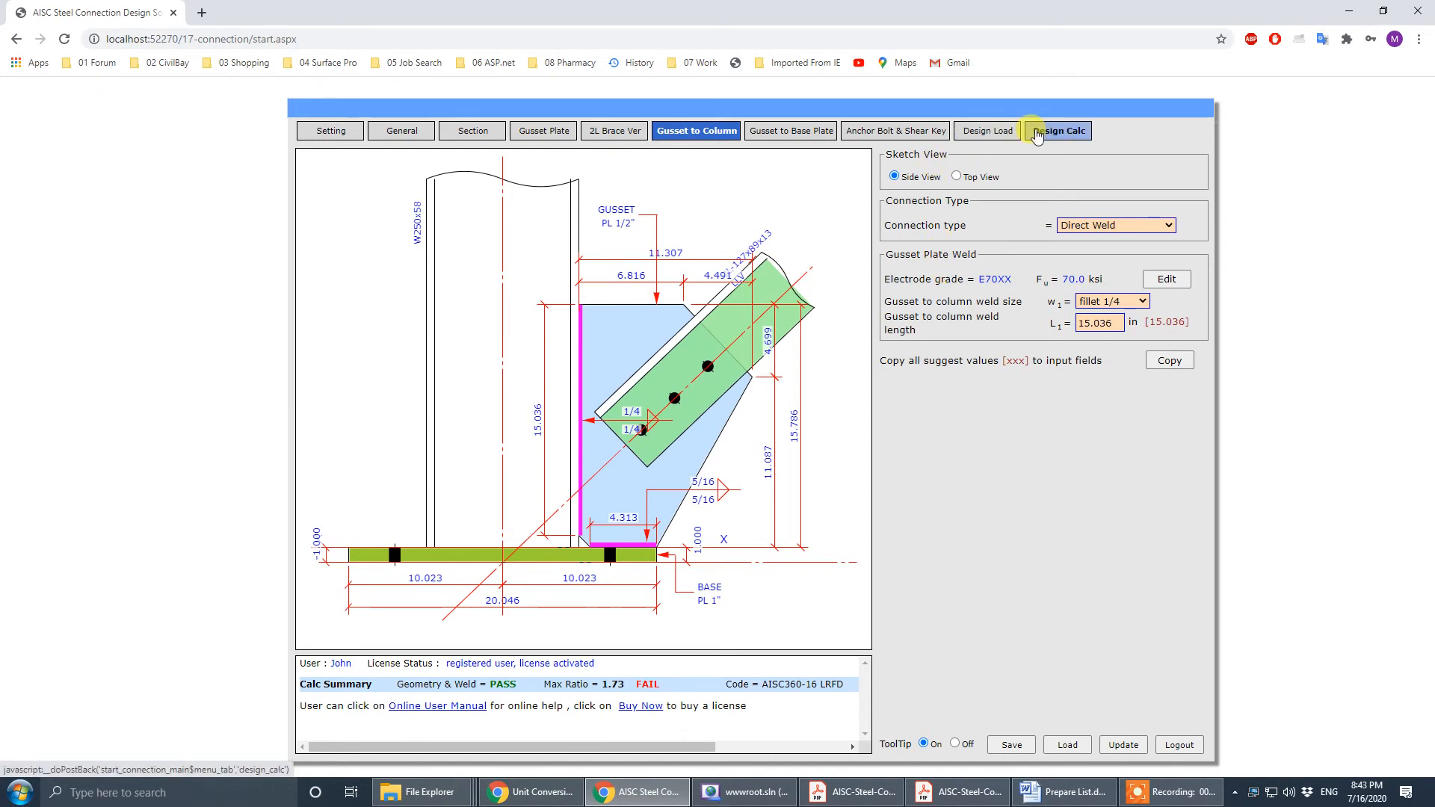
# - Open the Design Load inputs, turn tooltips off and clear the values of all load cases to 0
pyautogui.click(1000, 132)
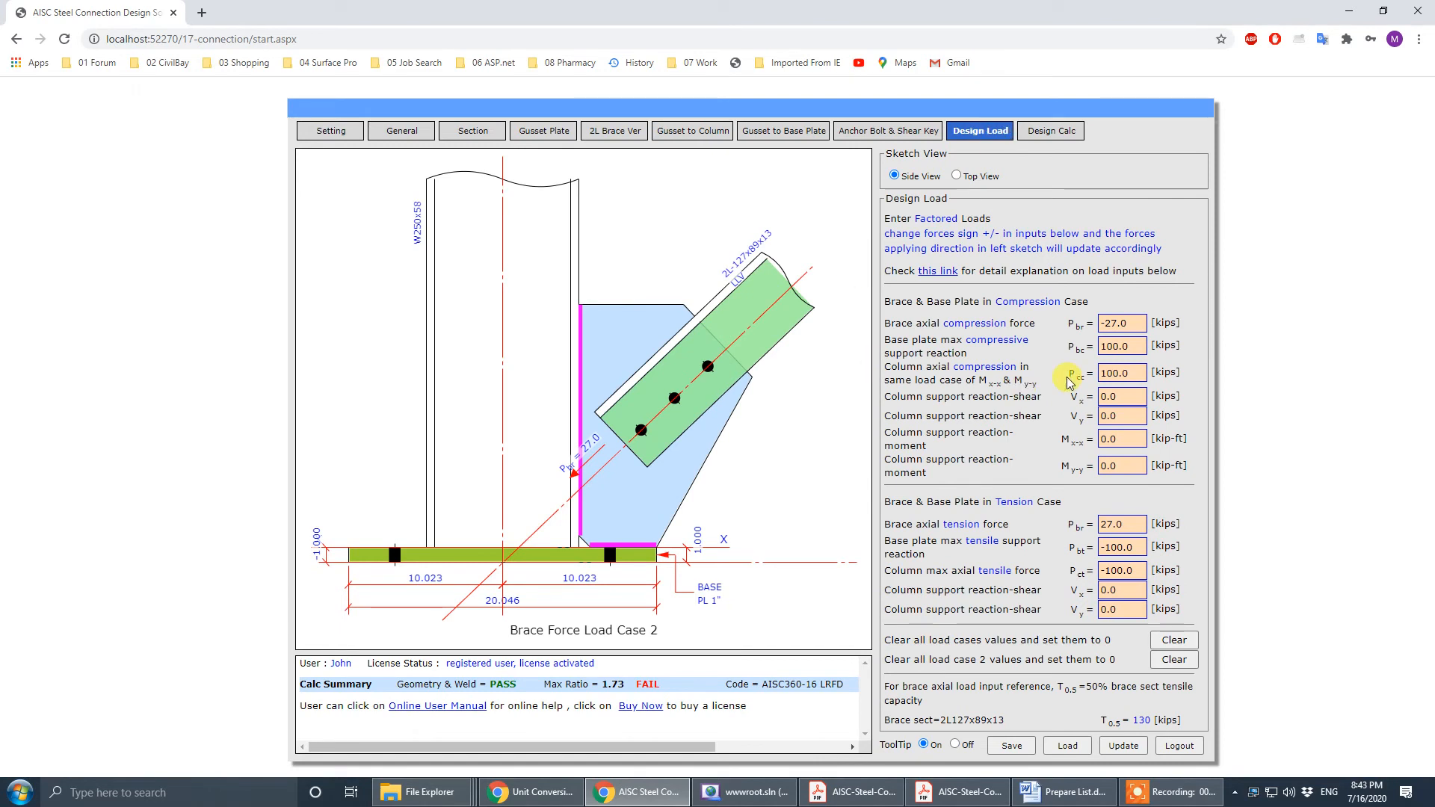
pyautogui.click(956, 745)
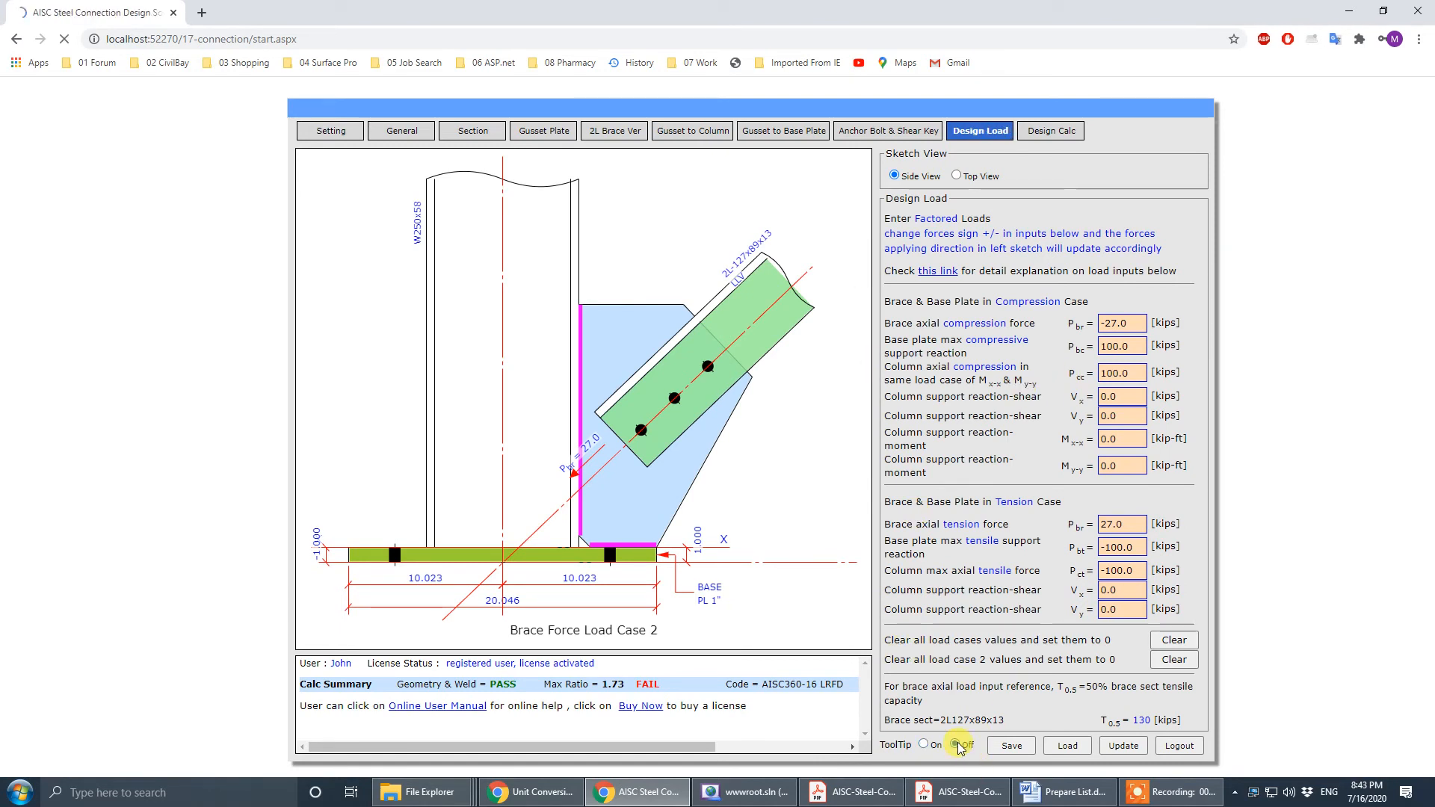
pyautogui.click(1172, 643)
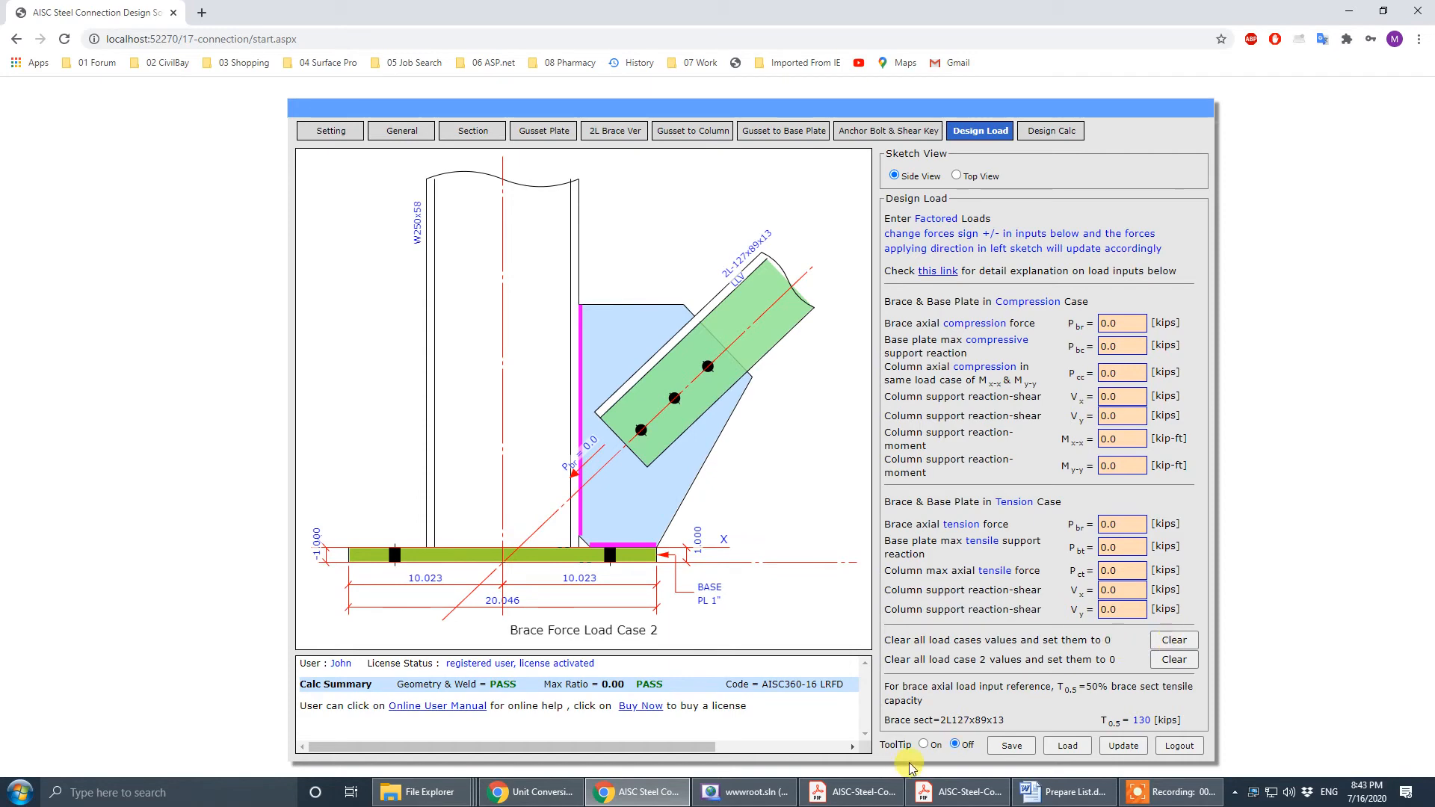
# - Place the Acrobat PDF beside the design app's load inputs to view the PS-21-306 brace load
pyautogui.click(957, 792)
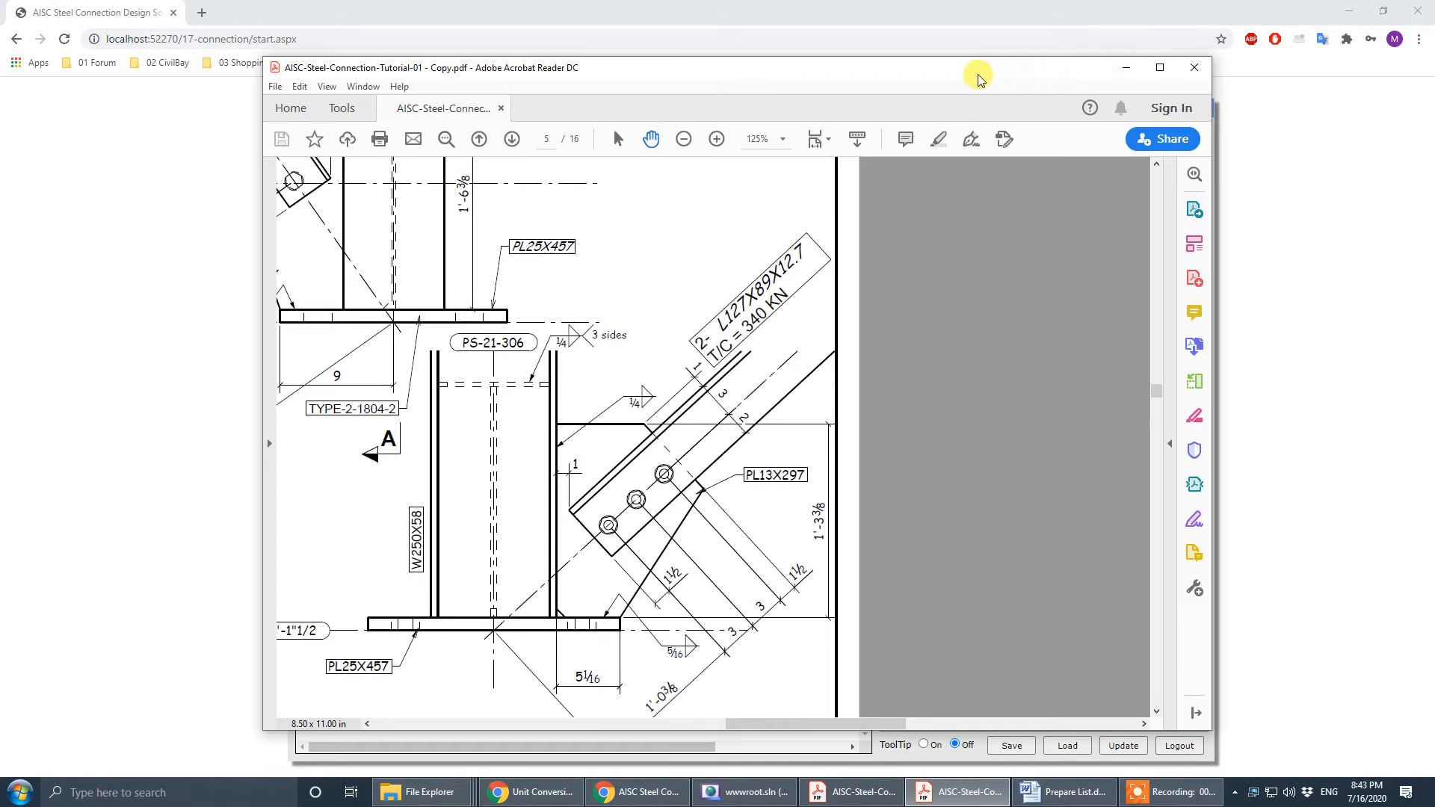
pyautogui.moveTo(979, 75); pyautogui.dragTo(1434, 128)
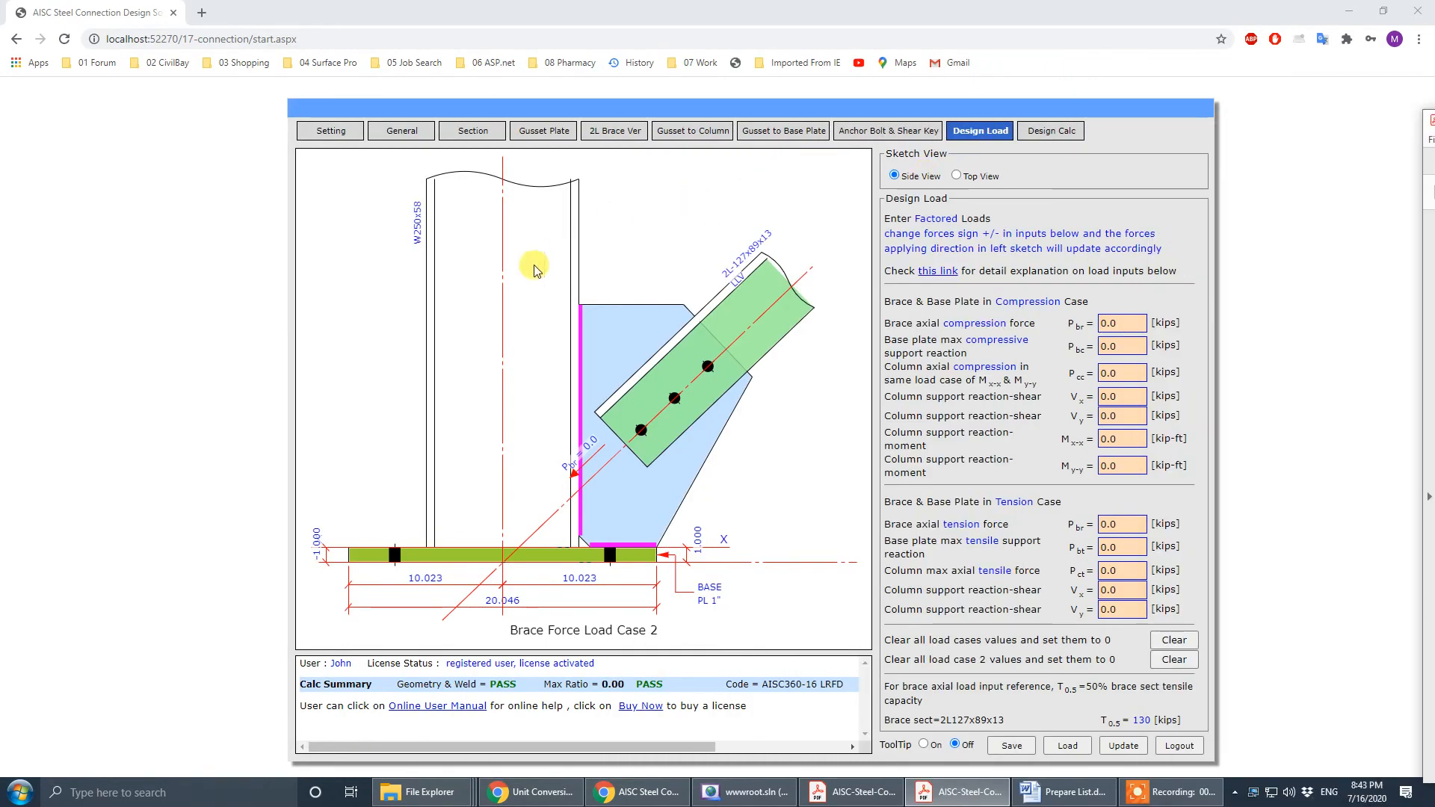
pyautogui.moveTo(799, 107); pyautogui.dragTo(521, 94)
pyautogui.moveTo(1434, 128); pyautogui.dragTo(1434, 96)
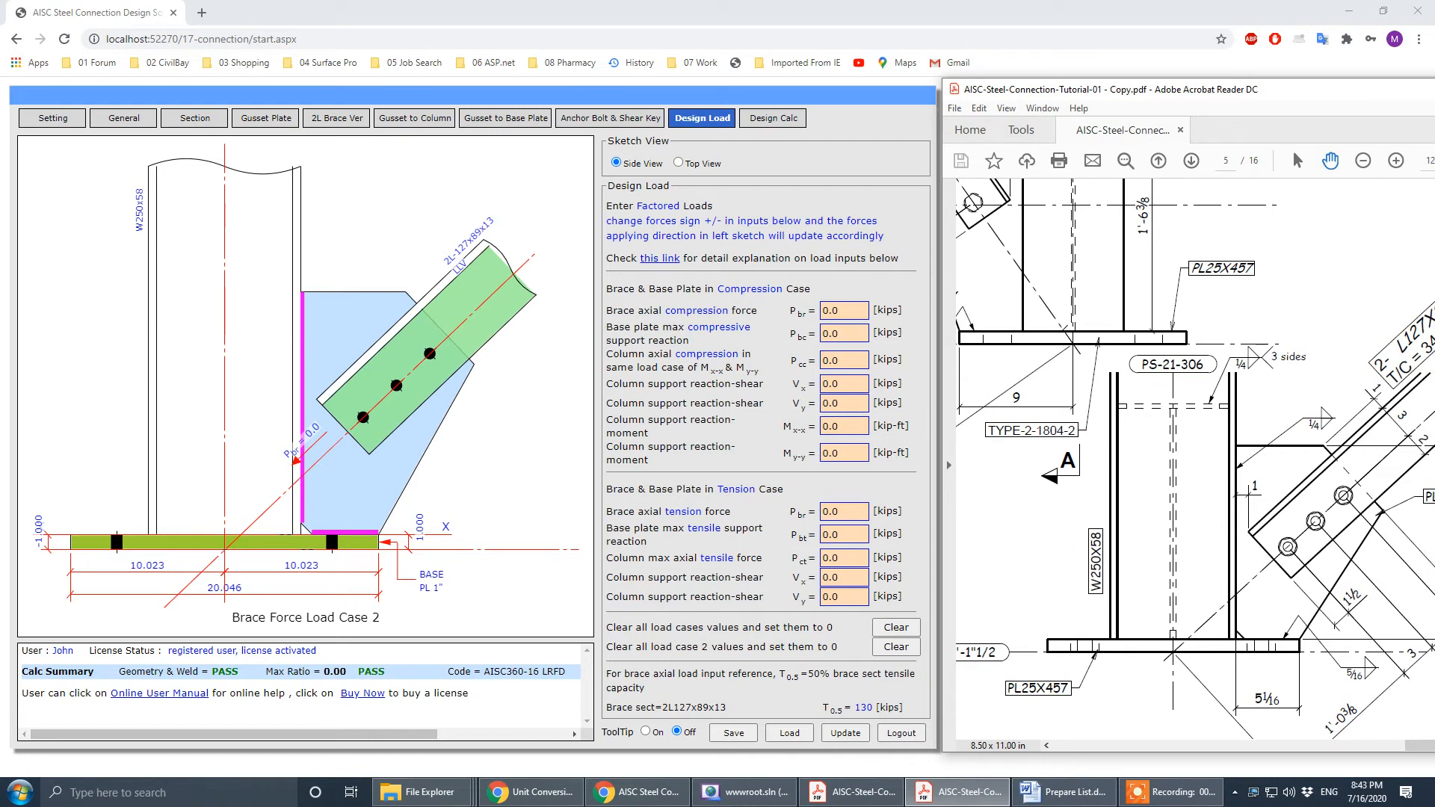
pyautogui.moveTo(1418, 745); pyautogui.dragTo(1434, 740)
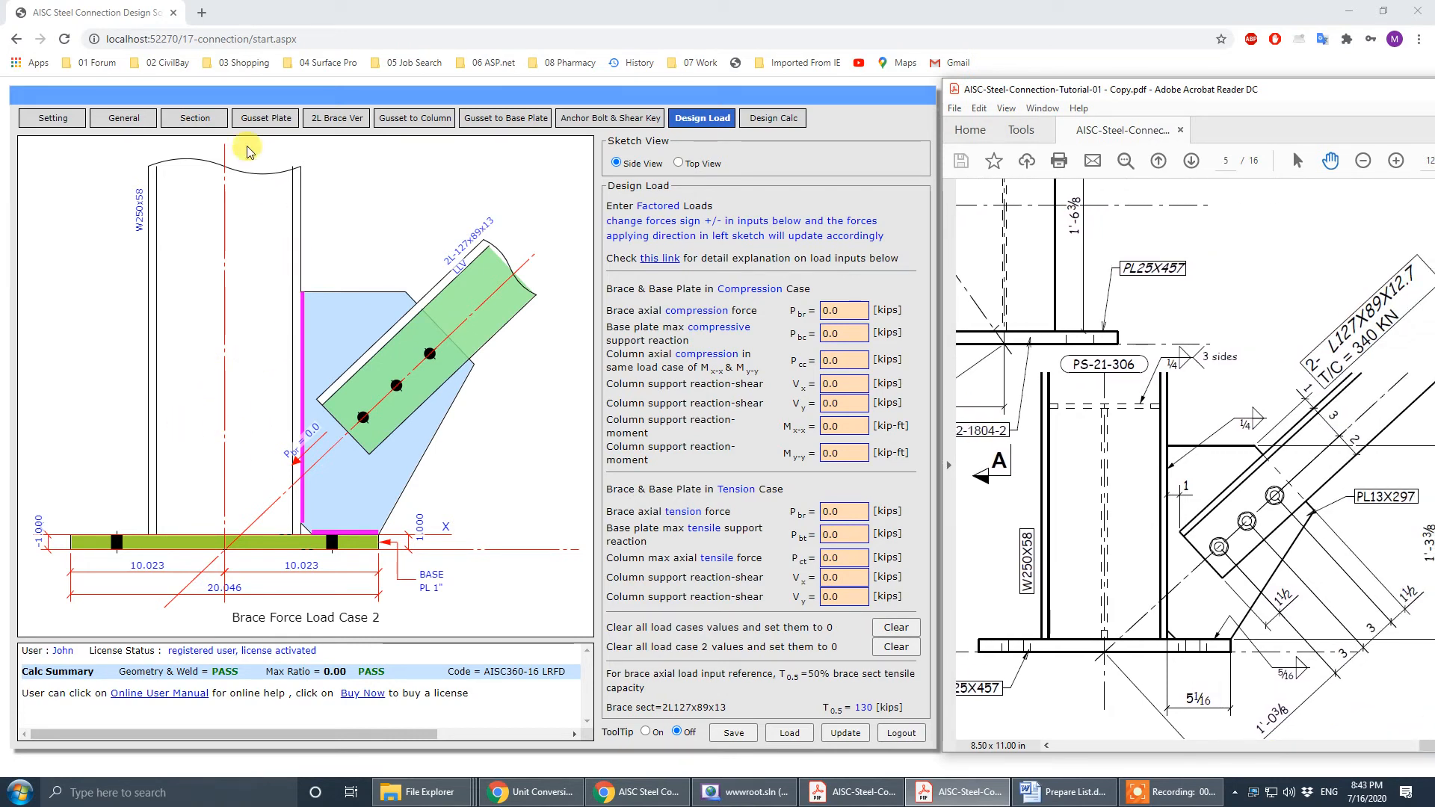
# - View the connection's General inputs, then bring the Acrobat PDF forward to examine the full PS-21-306 detail
pyautogui.click(124, 127)
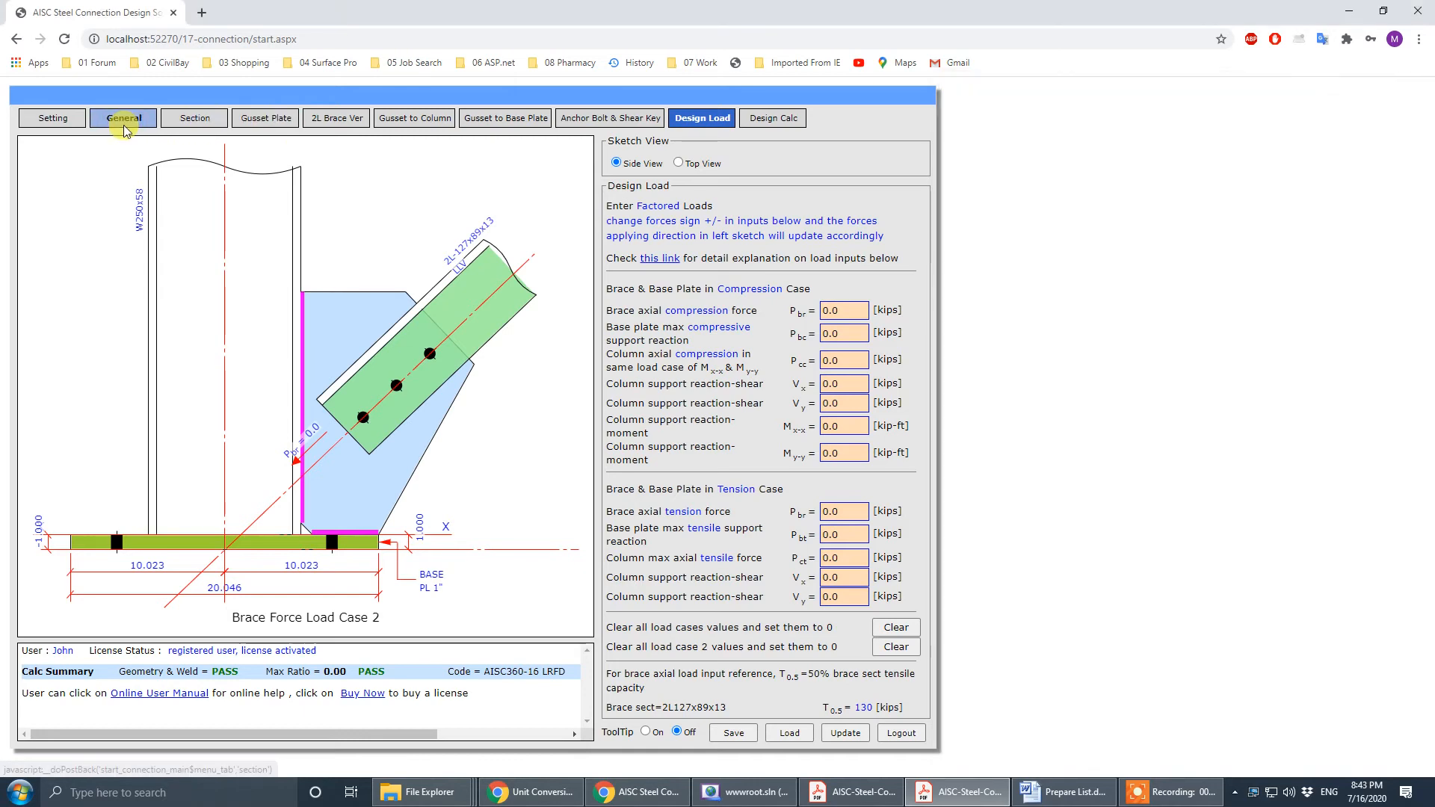
pyautogui.click(124, 125)
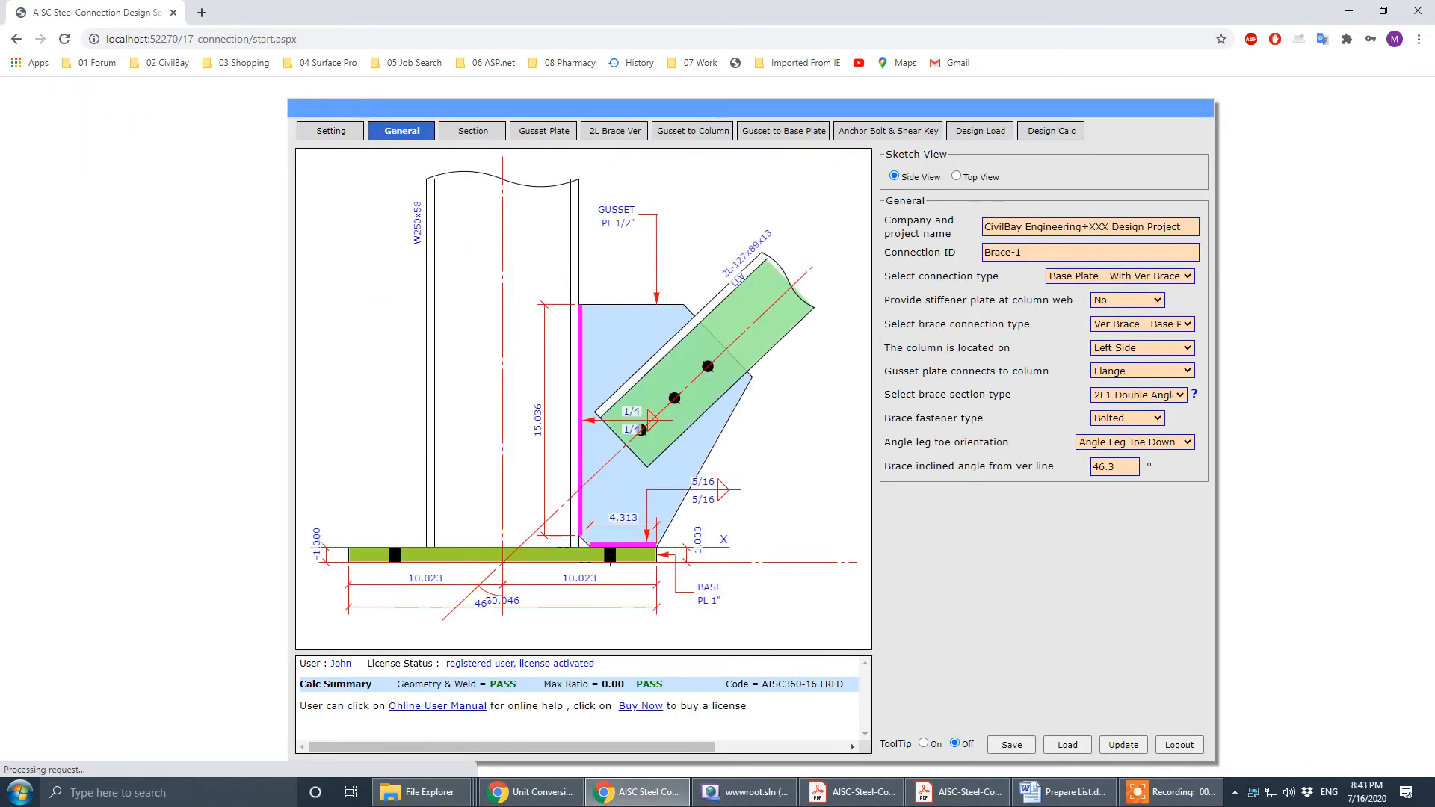
pyautogui.hotkey('alt', 'Tab')
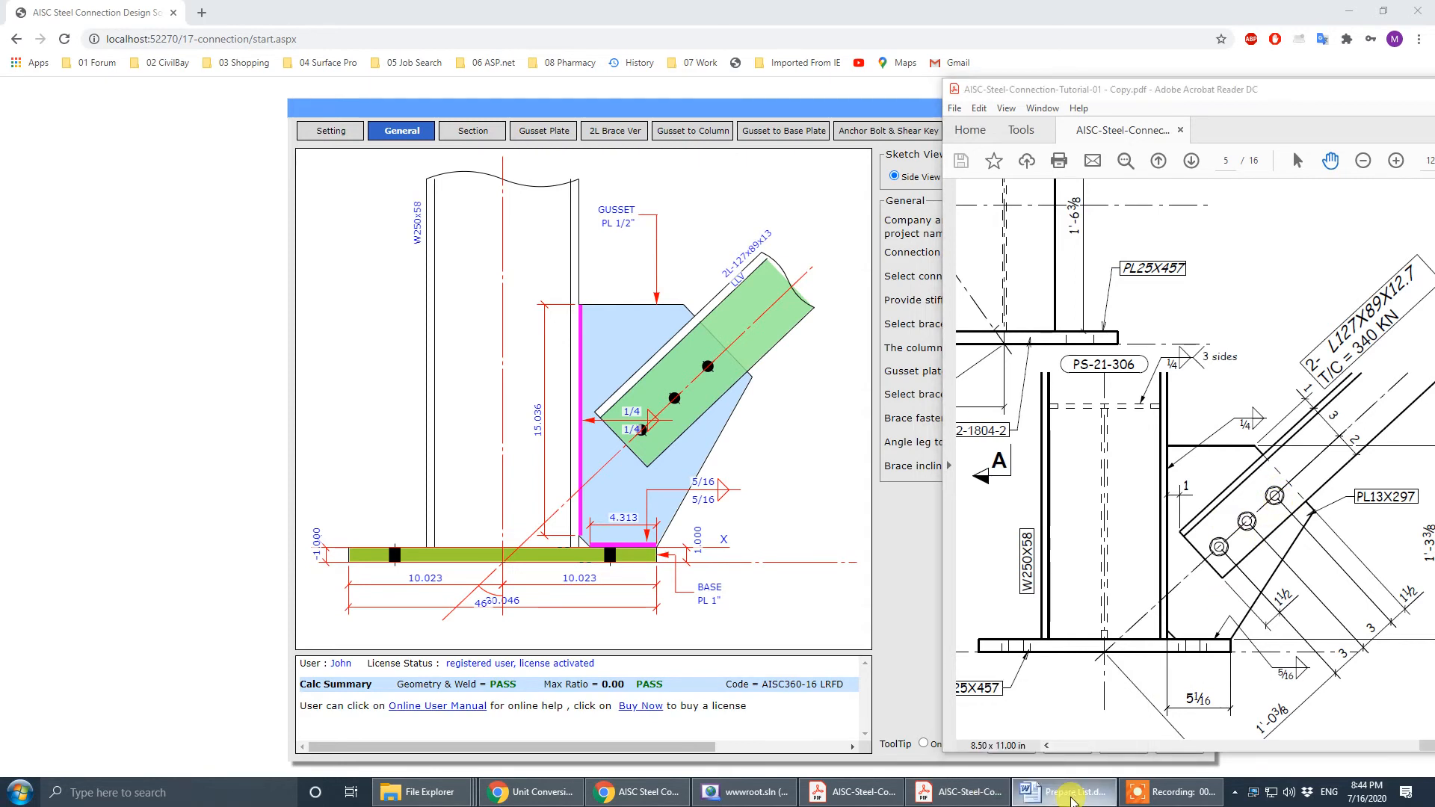
pyautogui.click(1070, 797)
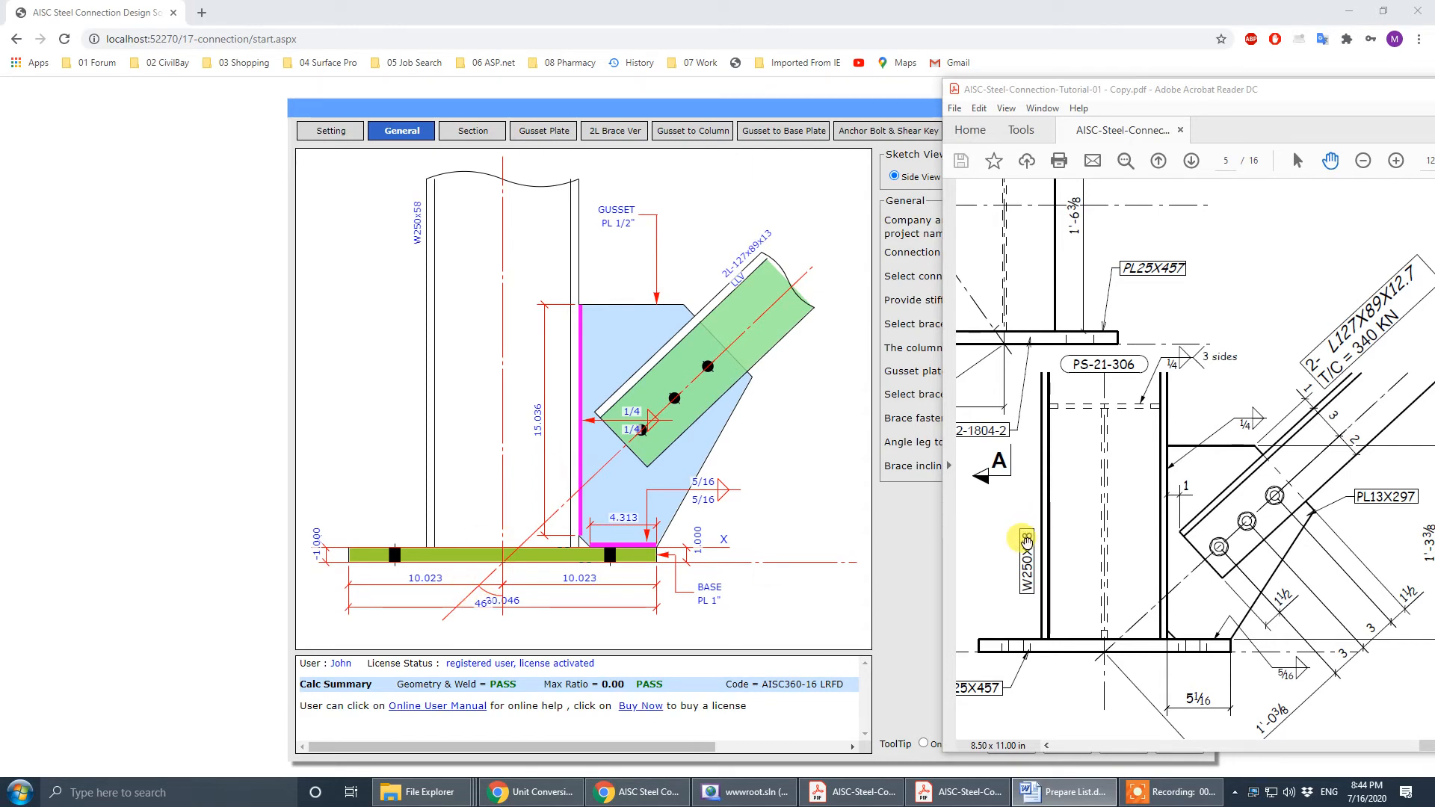
pyautogui.moveTo(1229, 91); pyautogui.dragTo(697, 83)
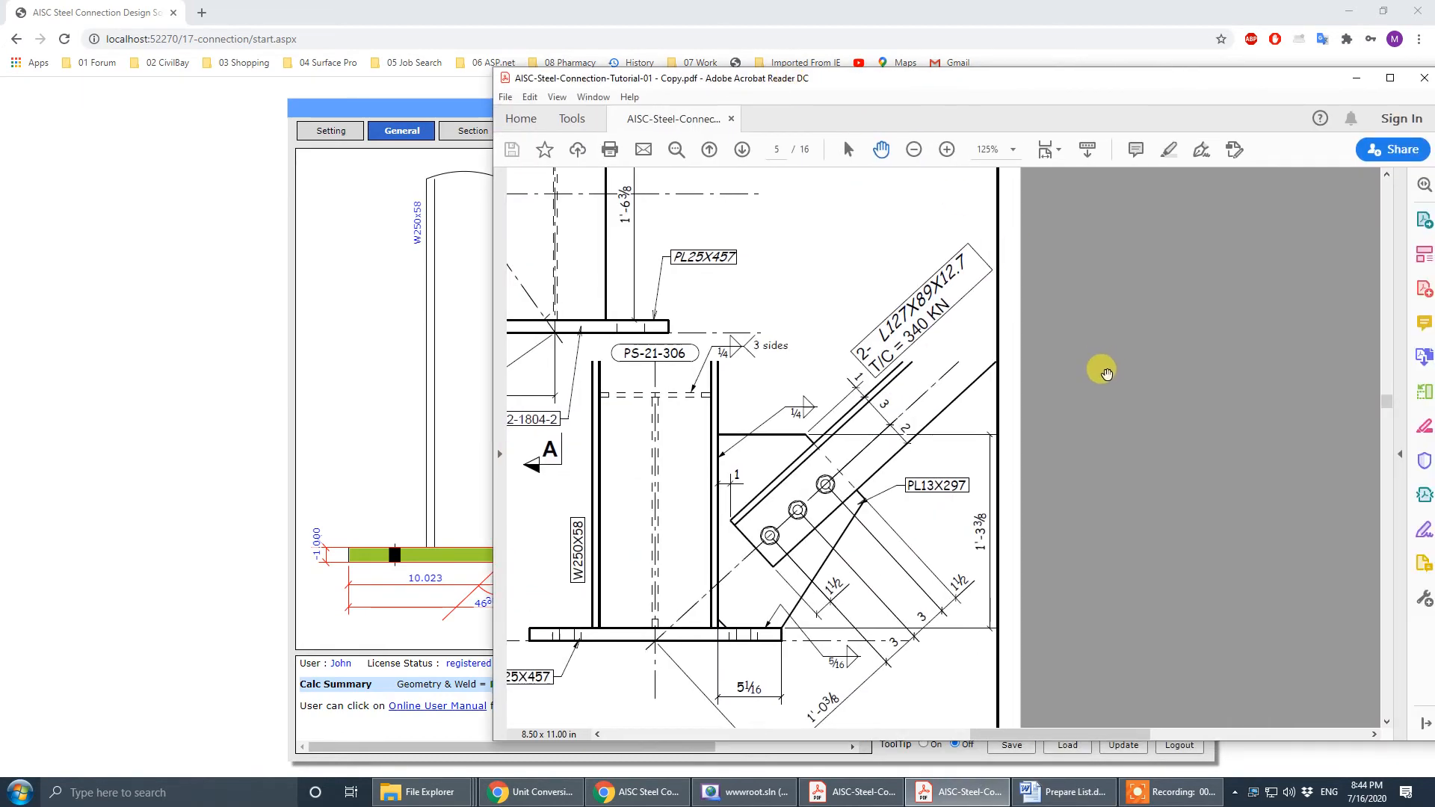
# - Examine the material notes and the PS-21-306 base plate detail on sheet 4-34
pyautogui.scroll(1, 1108, 372)
pyautogui.scroll(10, 1105, 371)
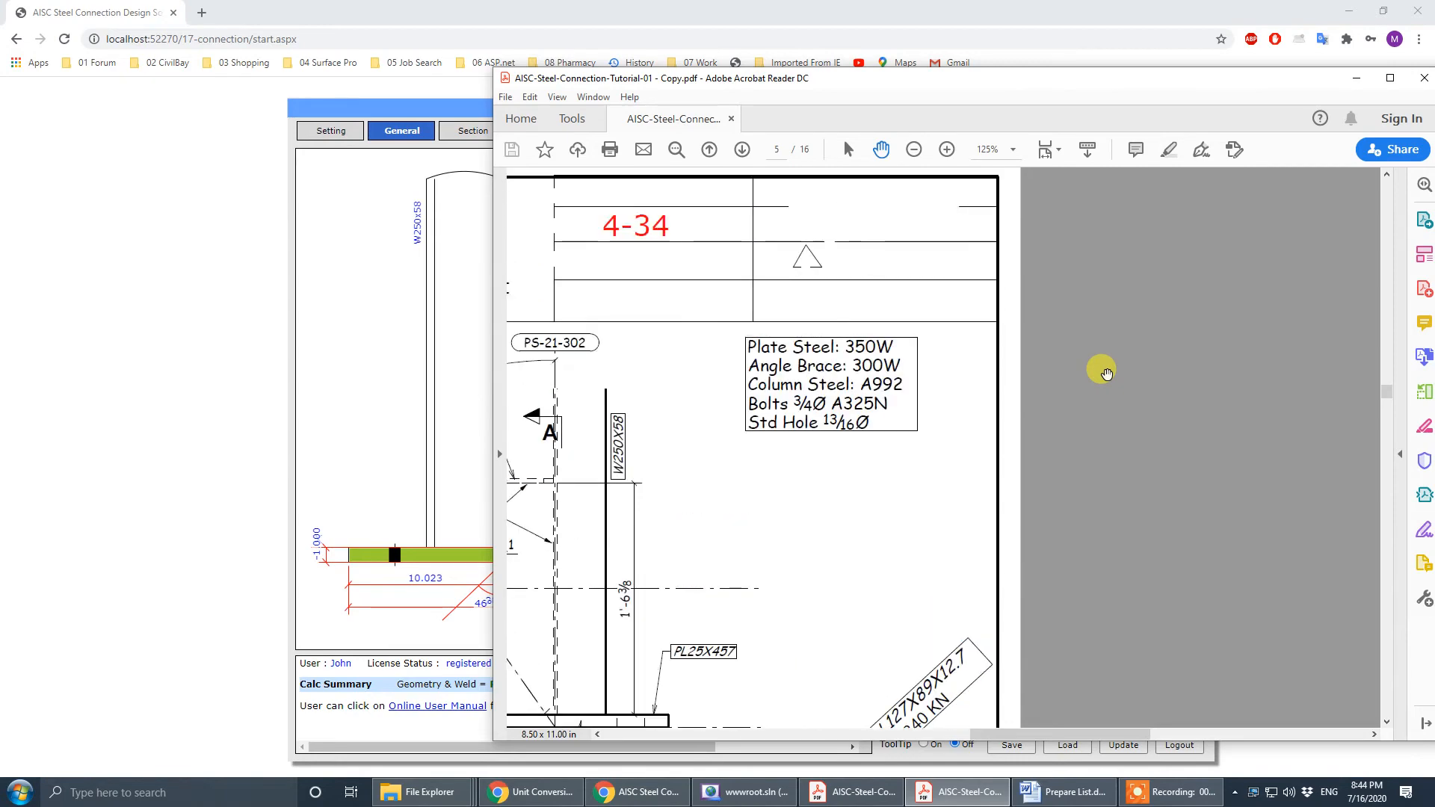
pyautogui.scroll(-12, 715, 400)
pyautogui.hscroll(-5, 906, 407)
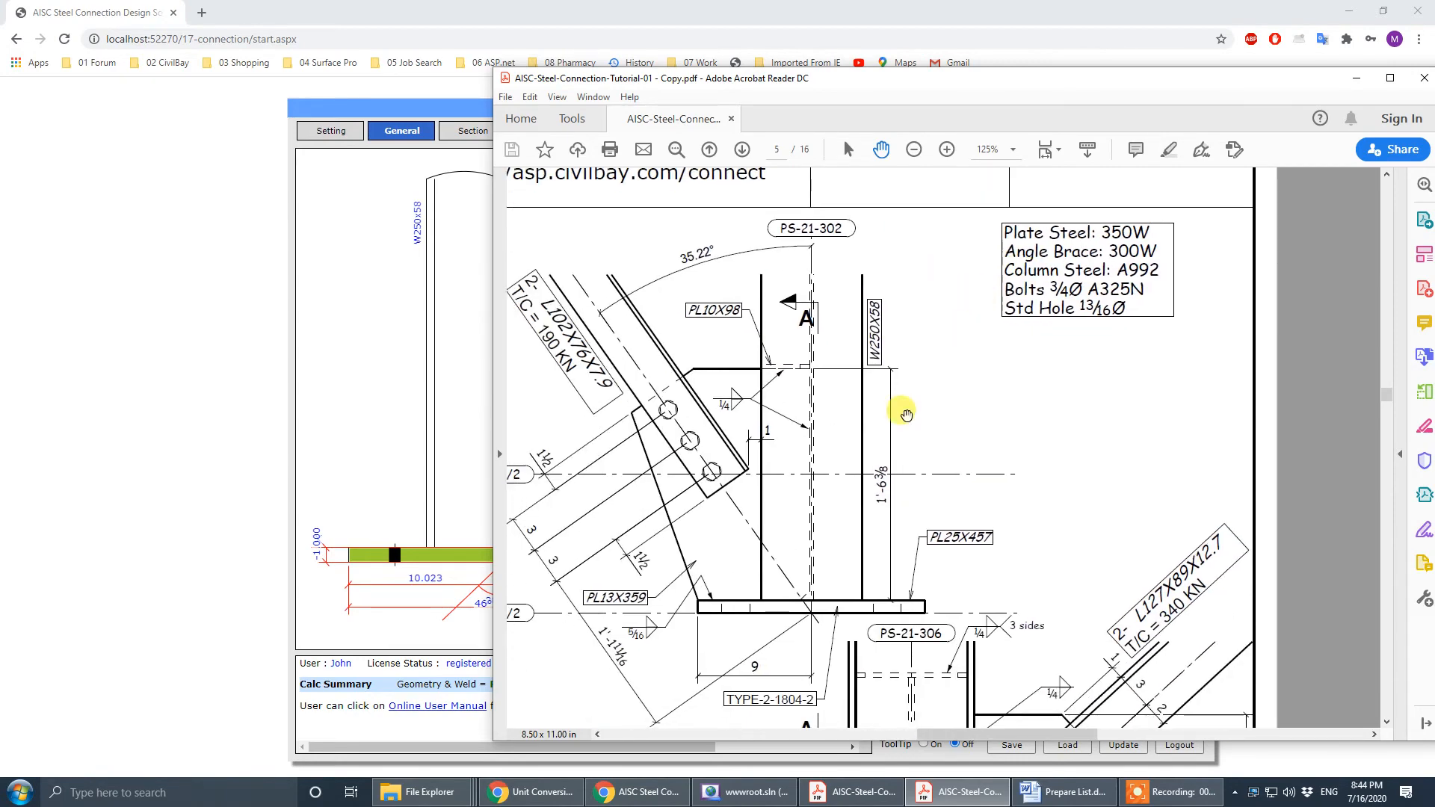
pyautogui.moveTo(910, 416); pyautogui.dragTo(730, 429)
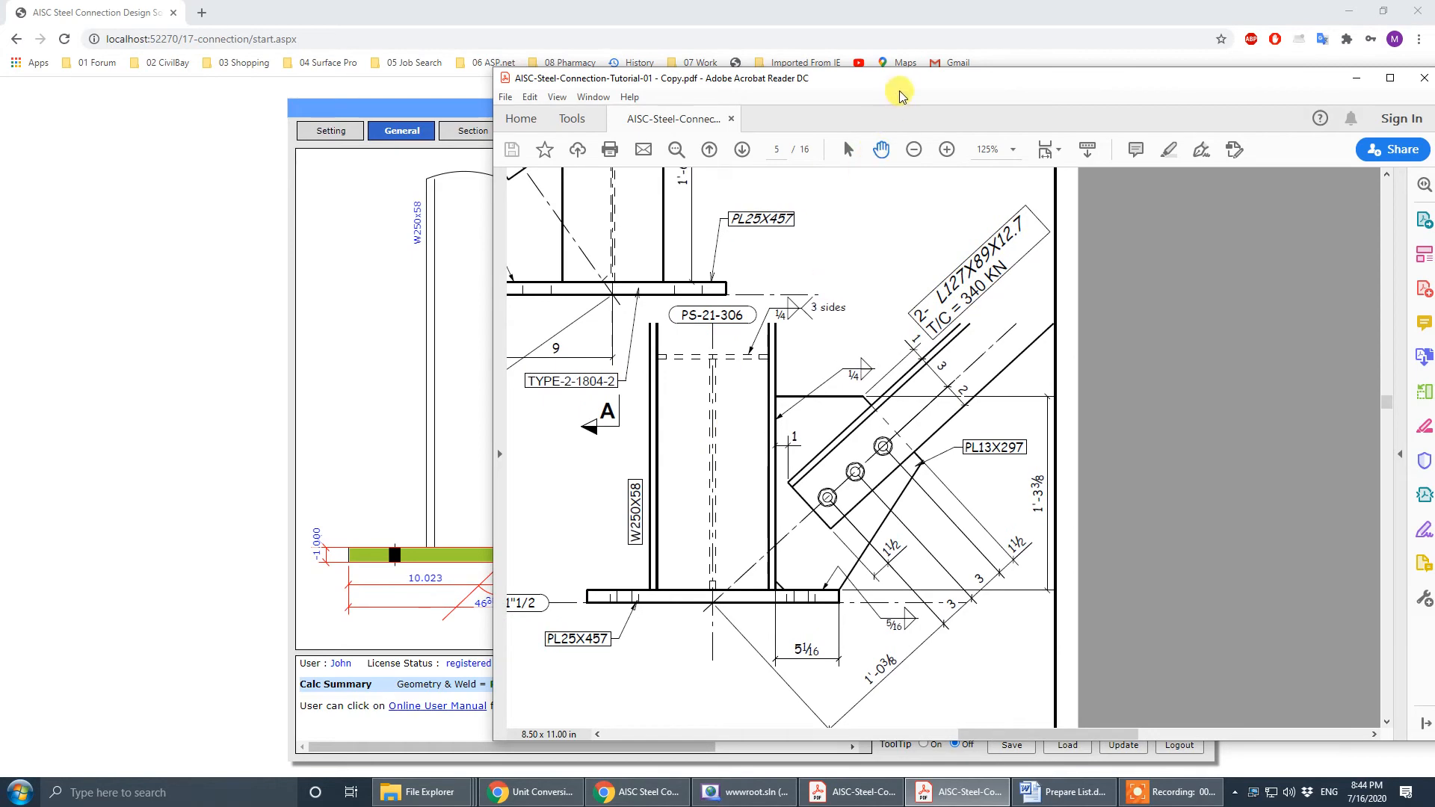
# - Place the design app and the Acrobat PDF side by side to compare the General inputs with the PS-21-306 detail
pyautogui.moveTo(968, 97)
pyautogui.mouseDown()
pyautogui.moveTo(1431, 104)
pyautogui.moveTo(1434, 79)
pyautogui.mouseUp()
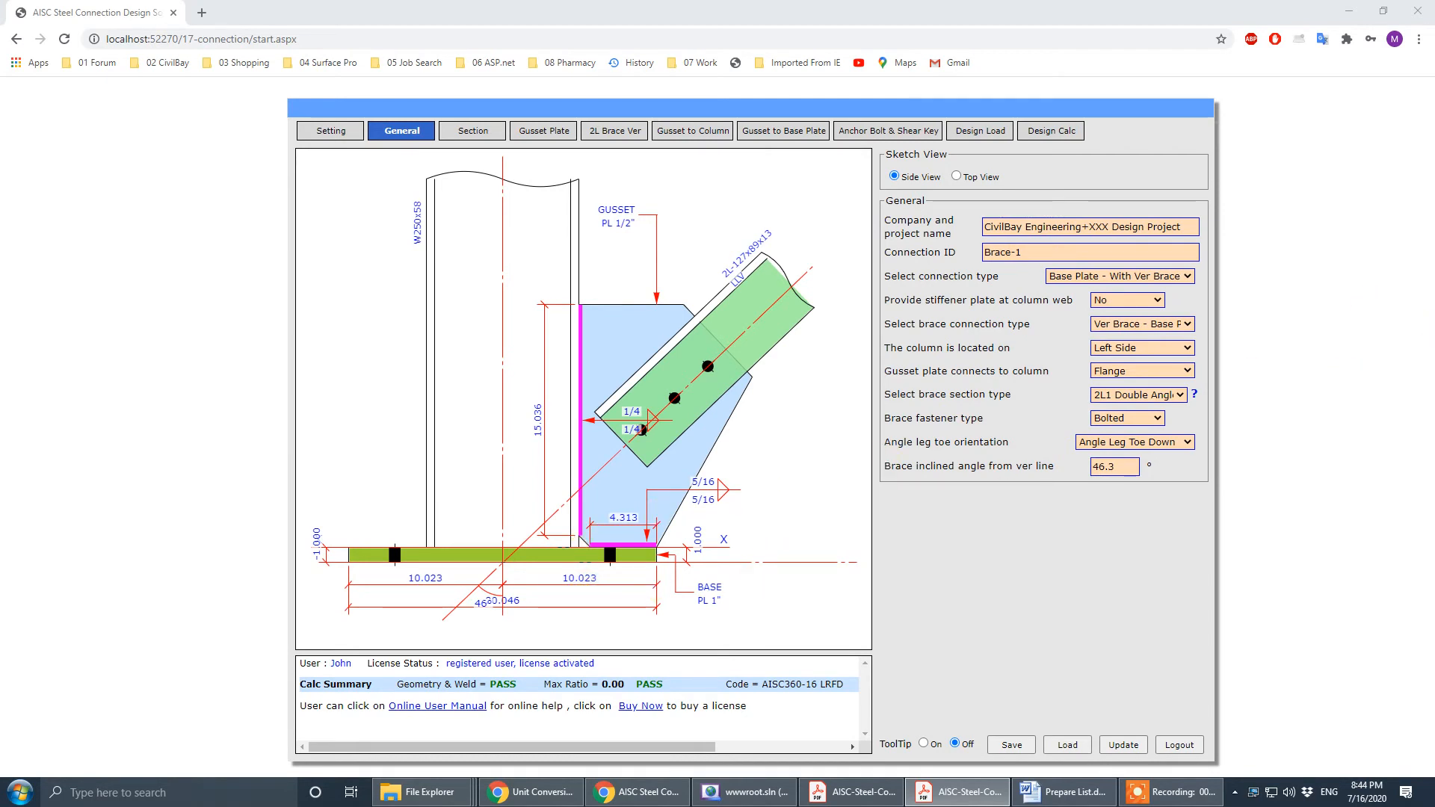
pyautogui.moveTo(1434, 80); pyautogui.dragTo(1434, 88)
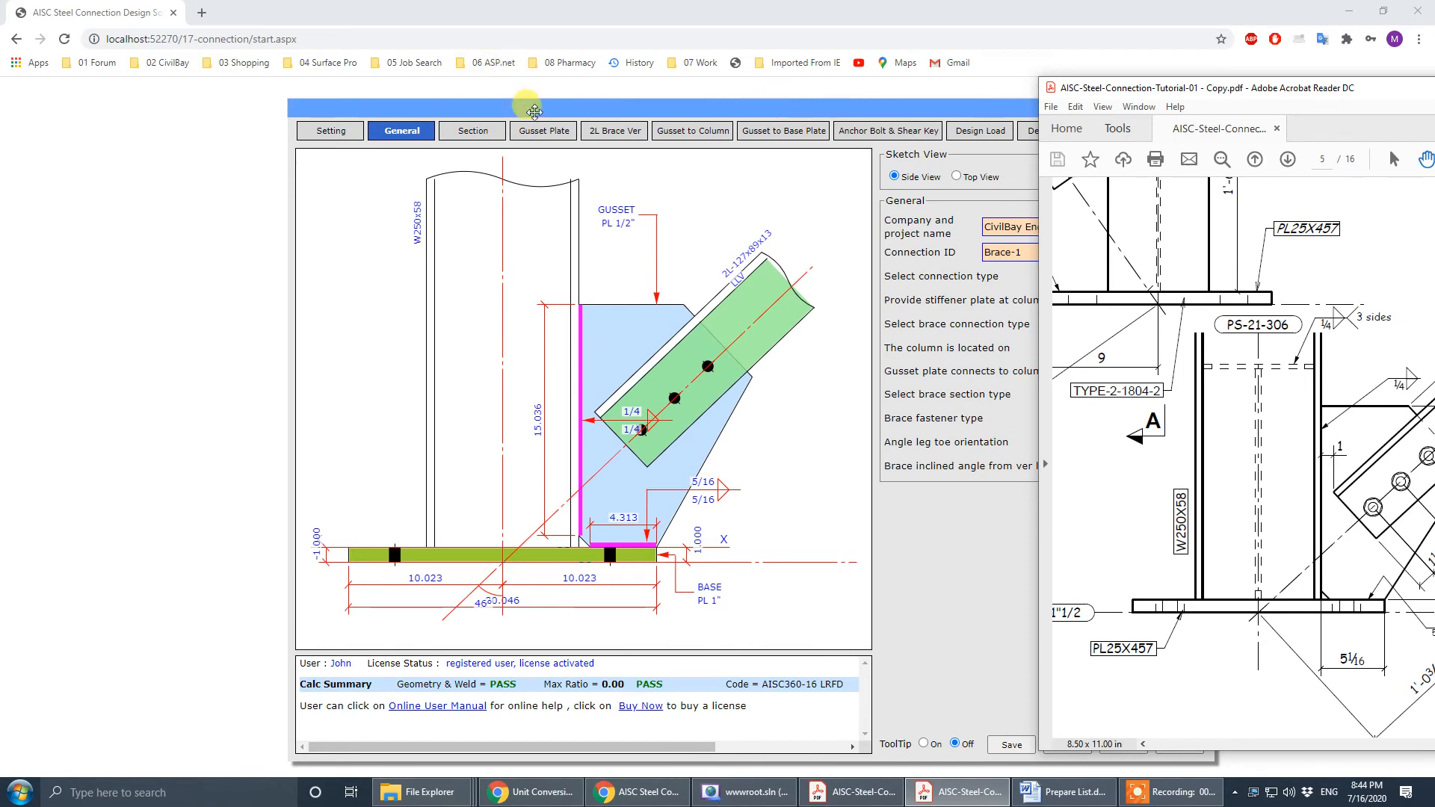
pyautogui.moveTo(538, 109); pyautogui.dragTo(259, 93)
pyautogui.moveTo(1434, 81); pyautogui.dragTo(1434, 92)
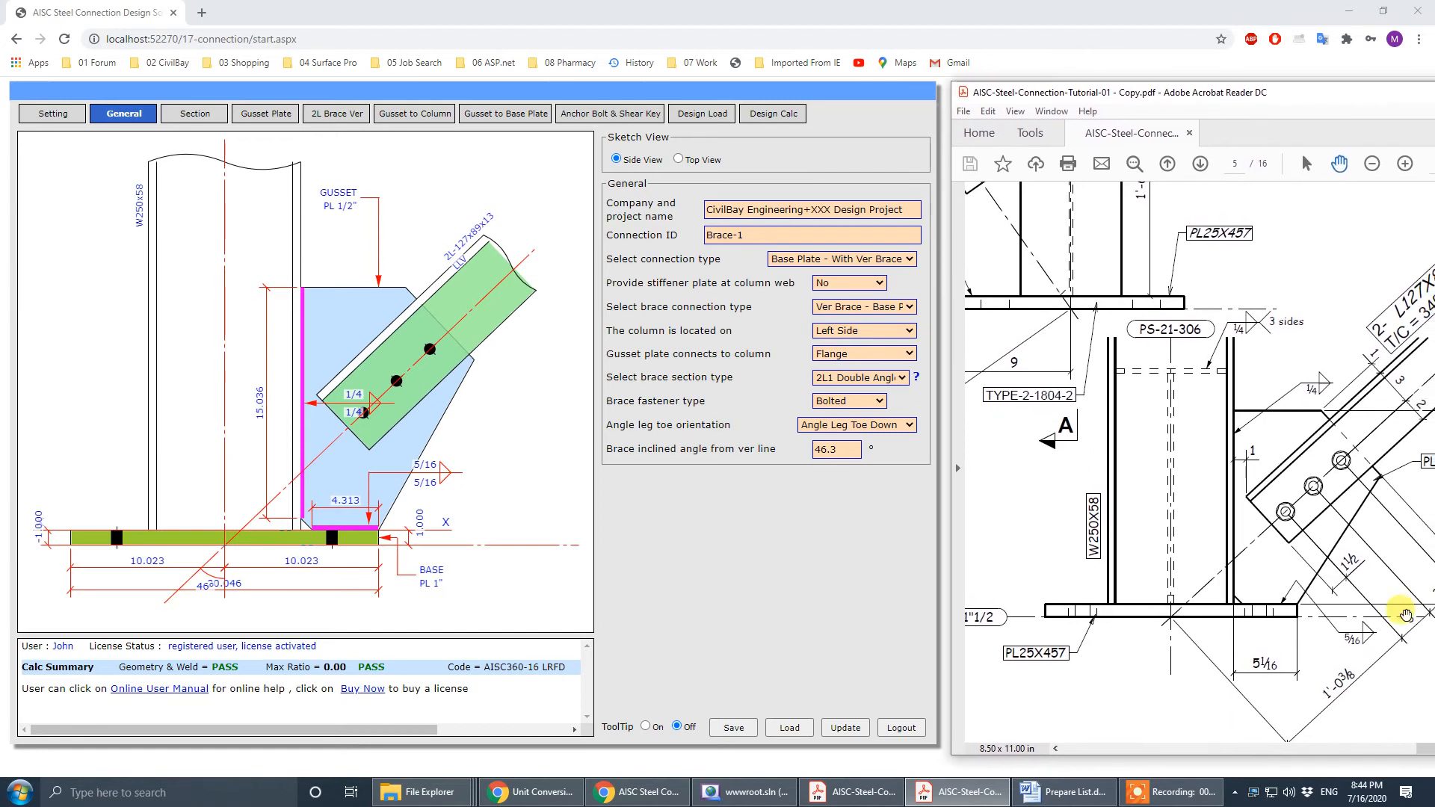
pyautogui.moveTo(1423, 749); pyautogui.dragTo(1433, 746)
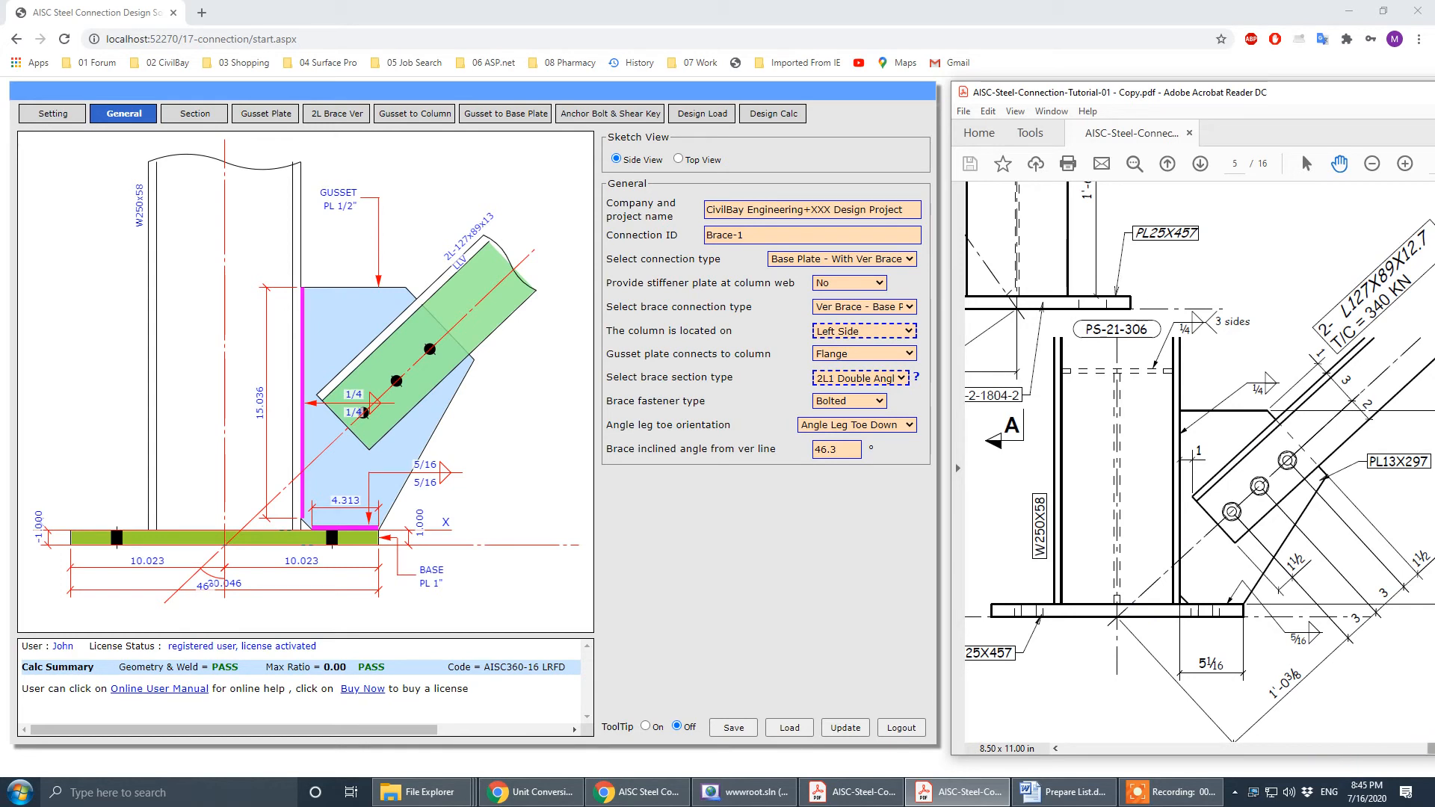
pyautogui.moveTo(1432, 748); pyautogui.dragTo(1426, 748)
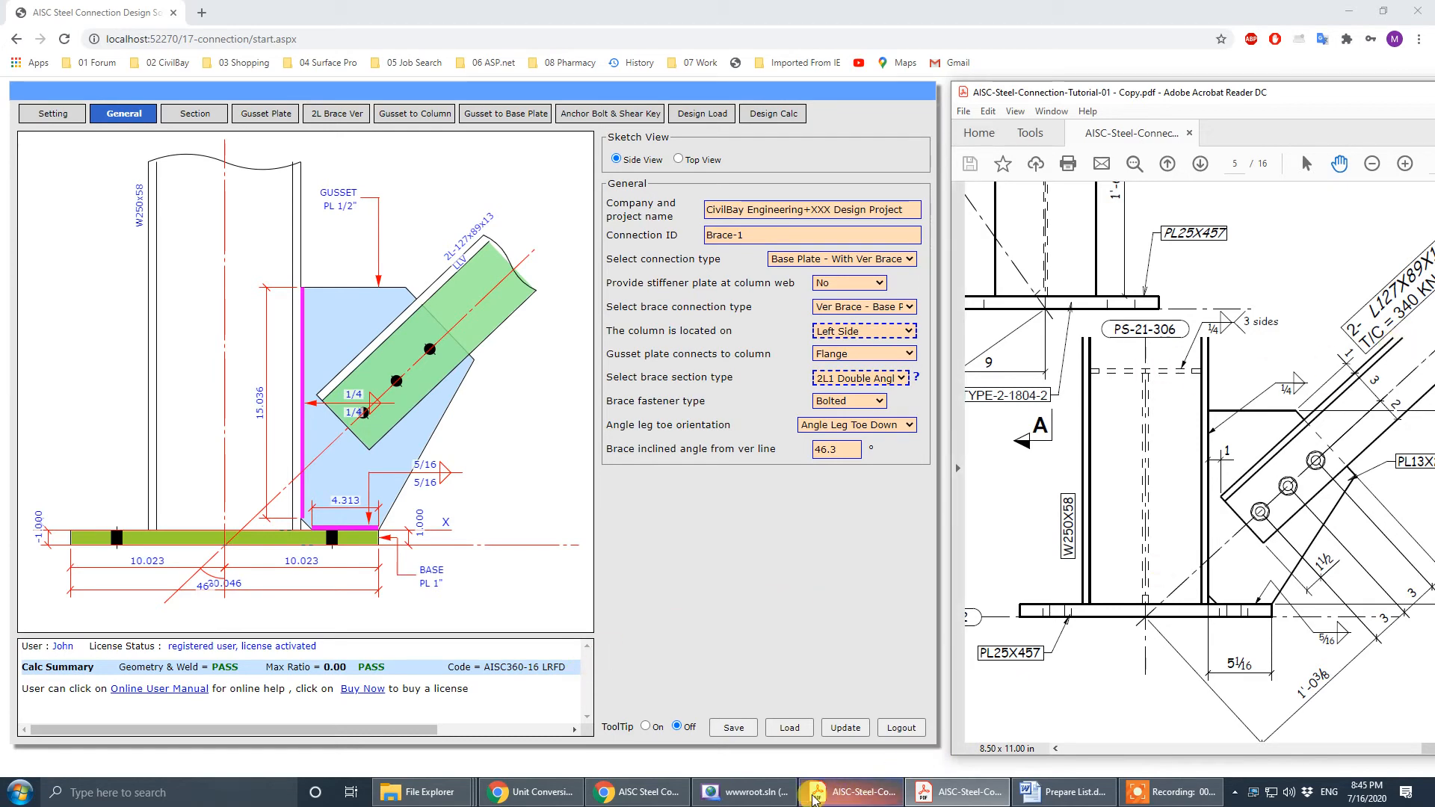
# - Check the 340 kN conversion in the Unit Conversion page and set the brace axial compression force to 76.5 kips in the design app
pyautogui.click(578, 794)
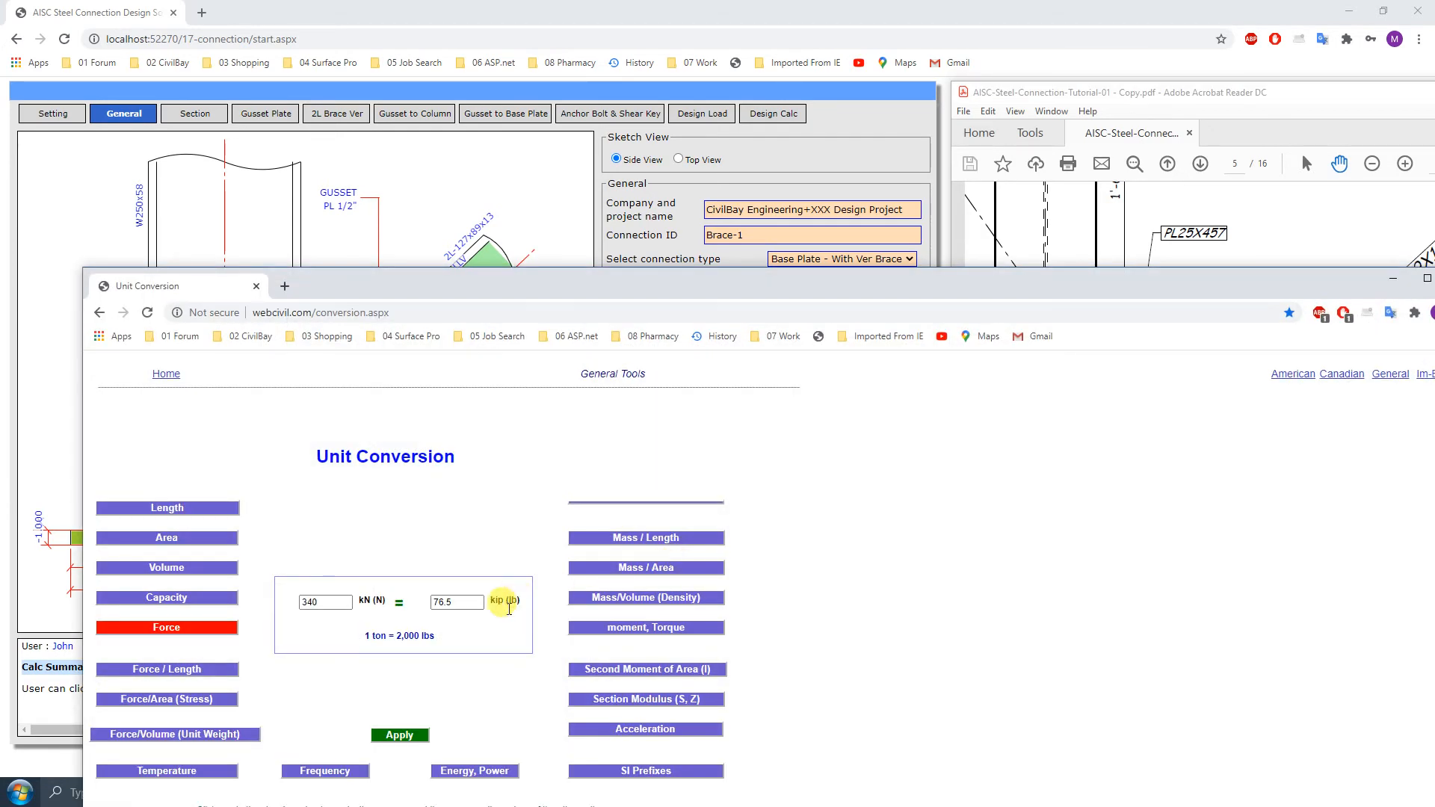
pyautogui.click(1392, 278)
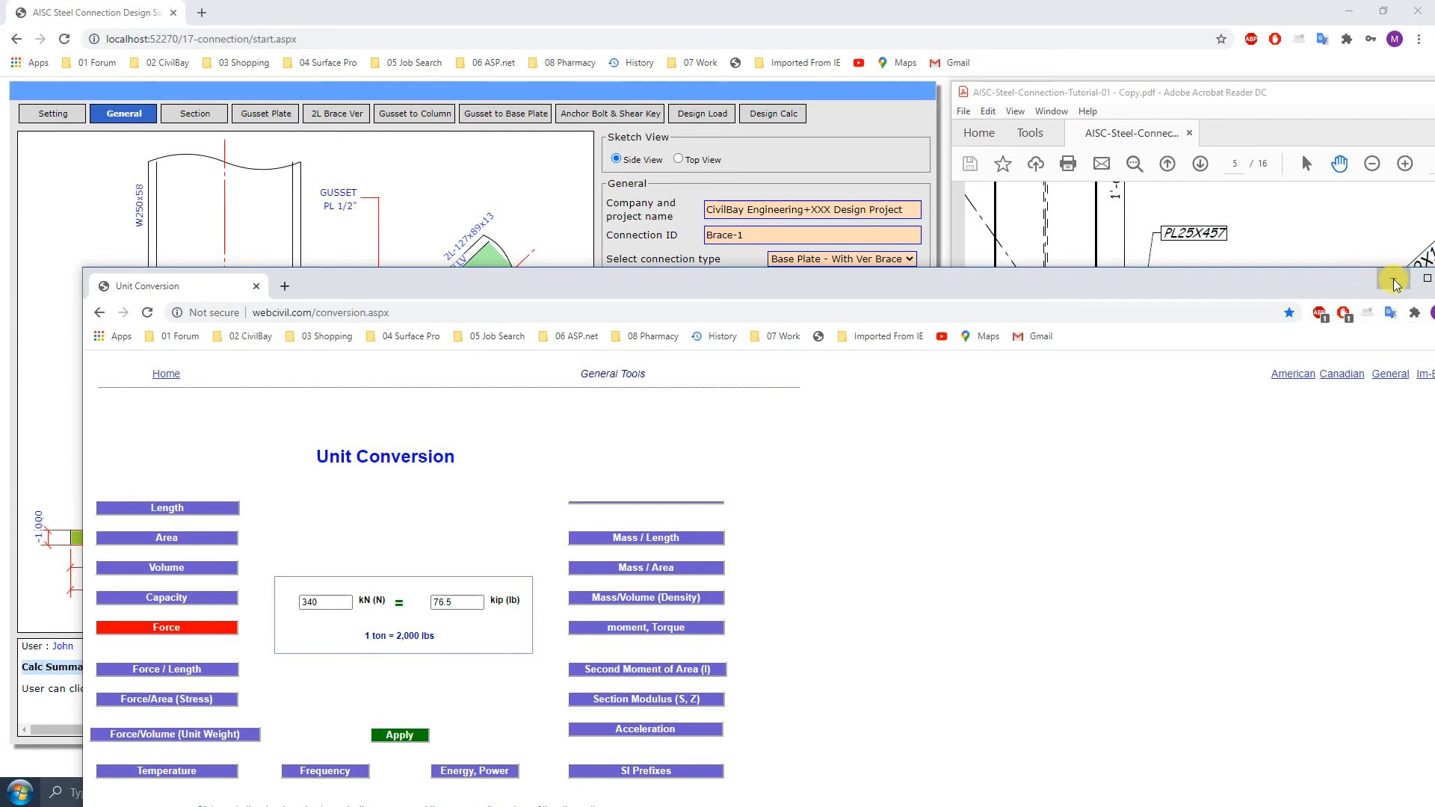
pyautogui.click(705, 116)
pyautogui.click(705, 119)
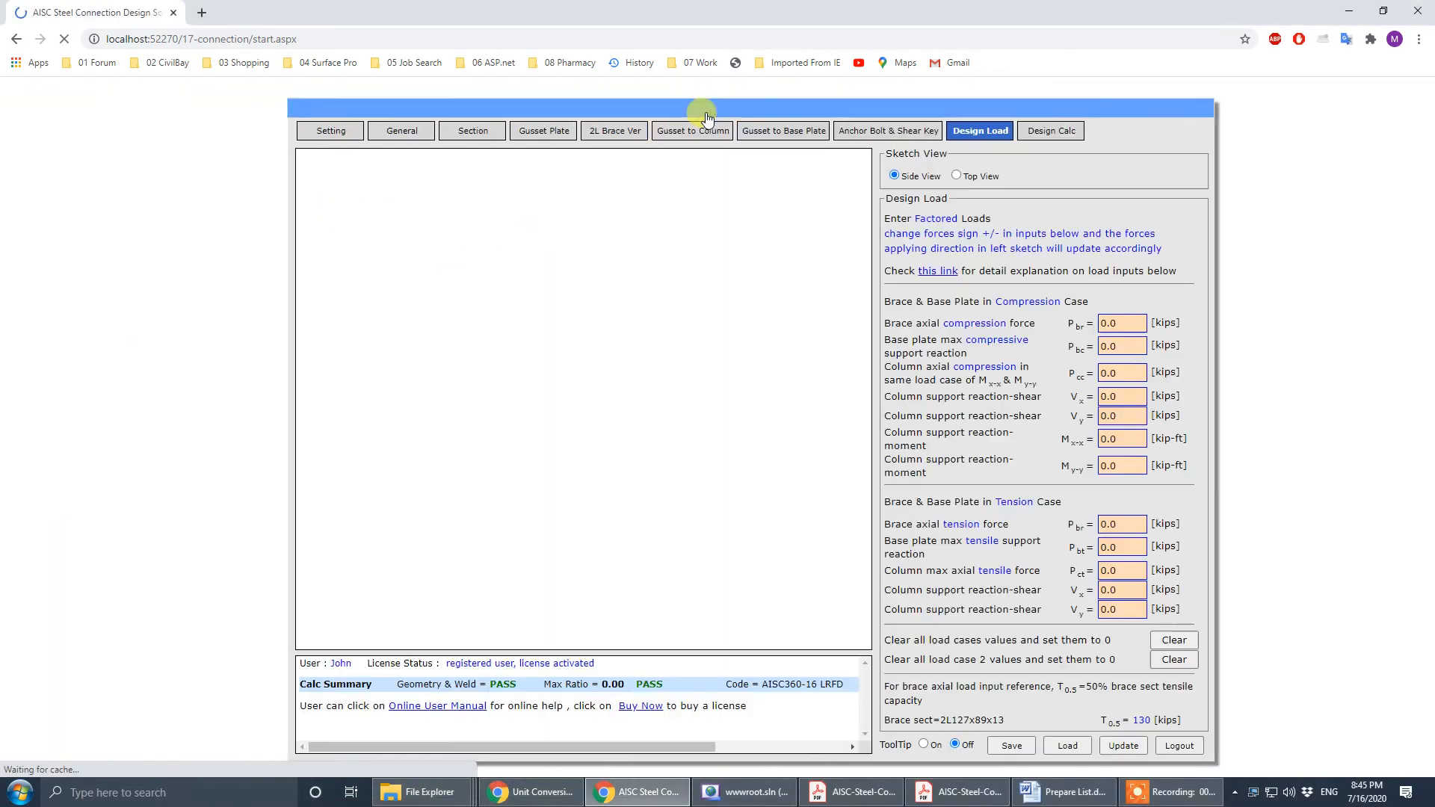
pyautogui.moveTo(1139, 323); pyautogui.dragTo(1008, 323)
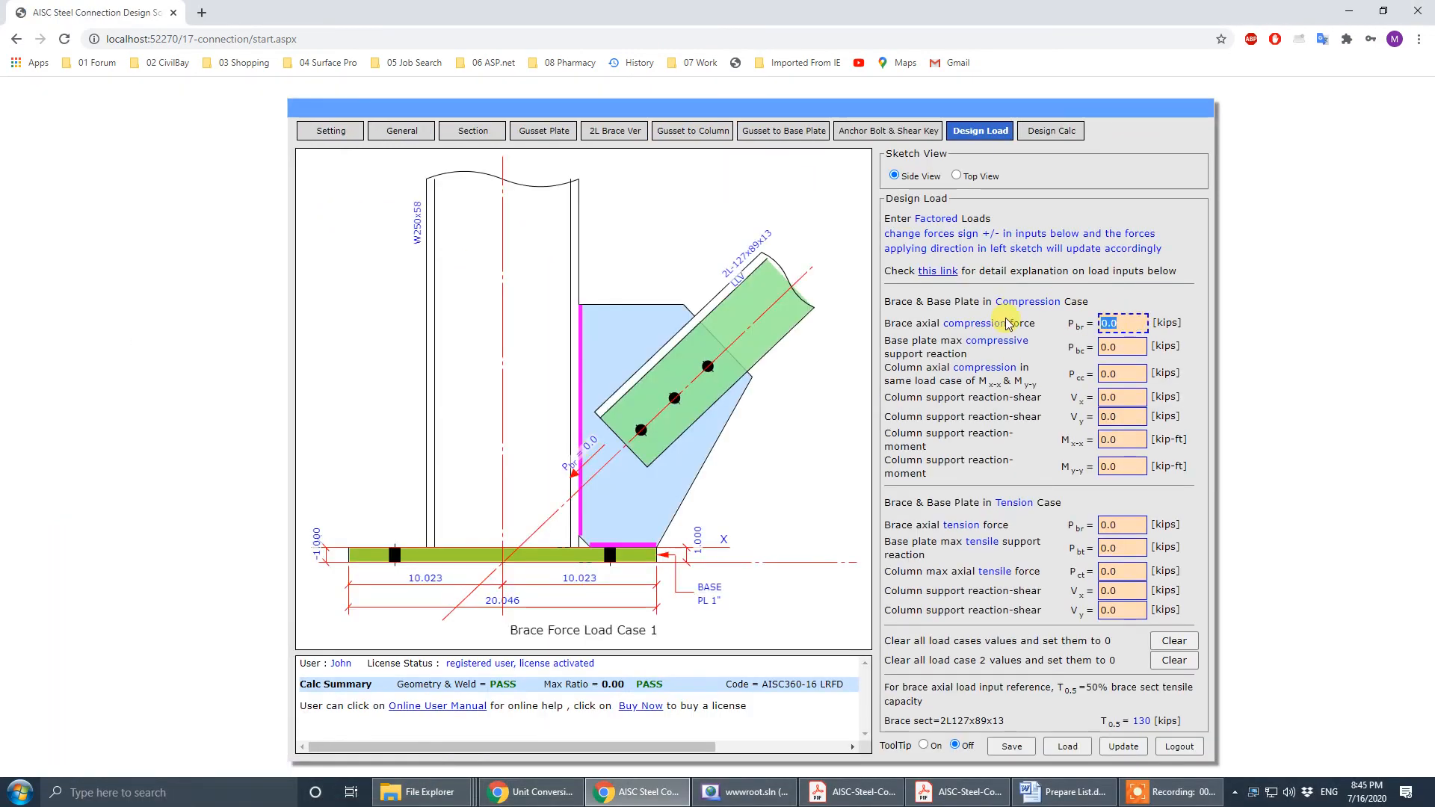
pyautogui.write('76.5')
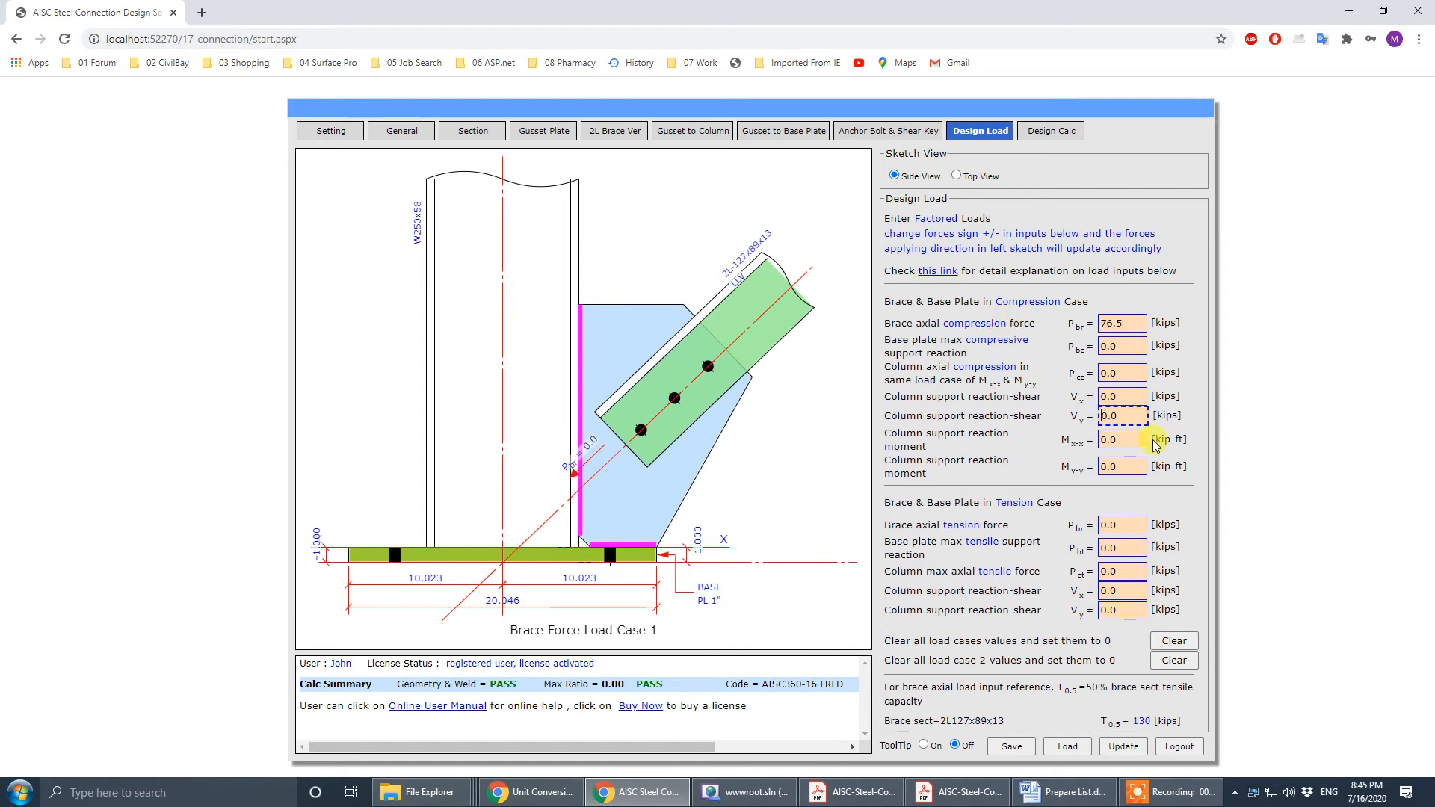
# - Set the brace axial tension force to -76.5 kips in the tension load case
pyautogui.click(1134, 440)
pyautogui.press('Tab')
pyautogui.press('Tab')
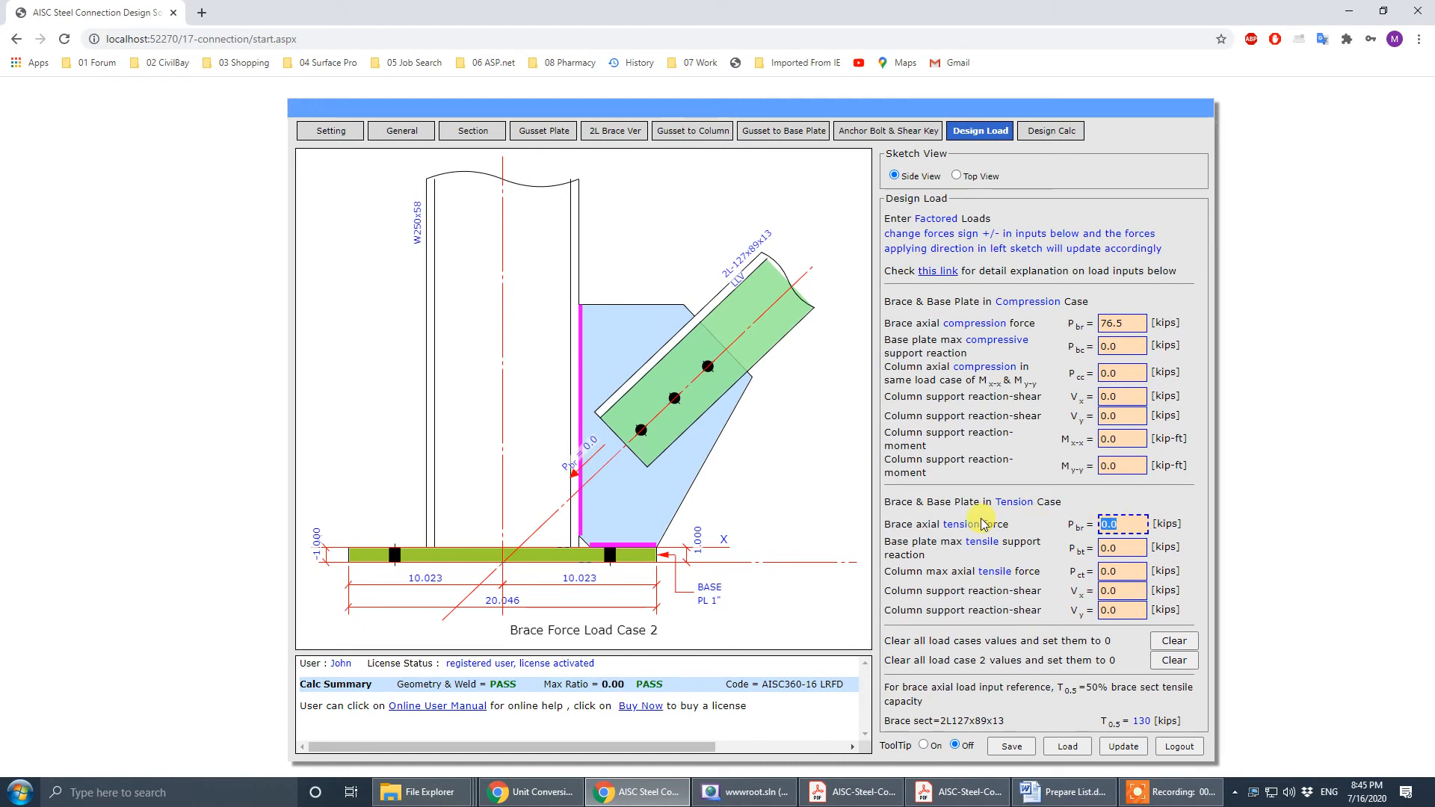
pyautogui.write('-76.5')
pyautogui.click(1014, 508)
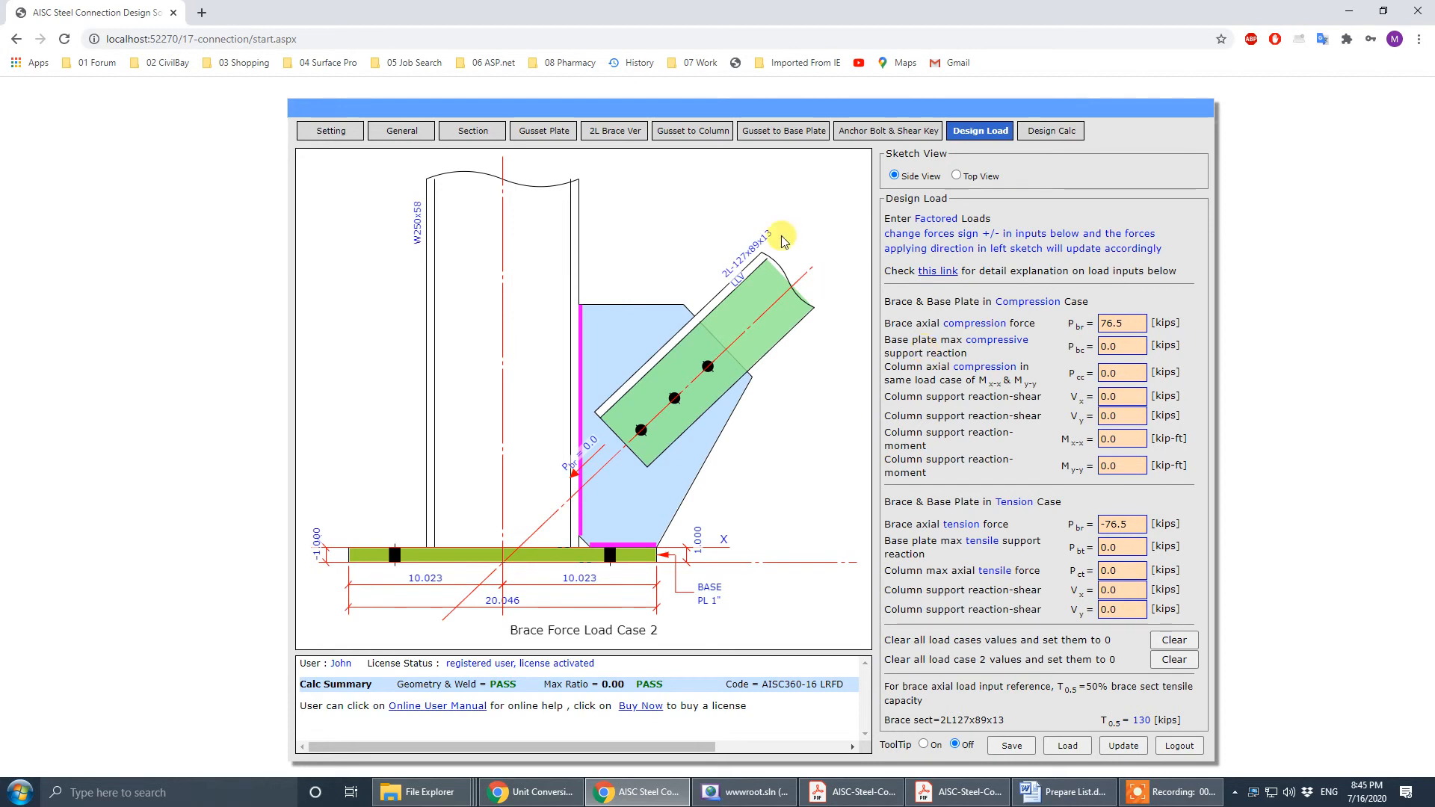
# - View the Design Load sketch from the top, return to the side view and review the column reaction and brace tension inputs
pyautogui.click(957, 176)
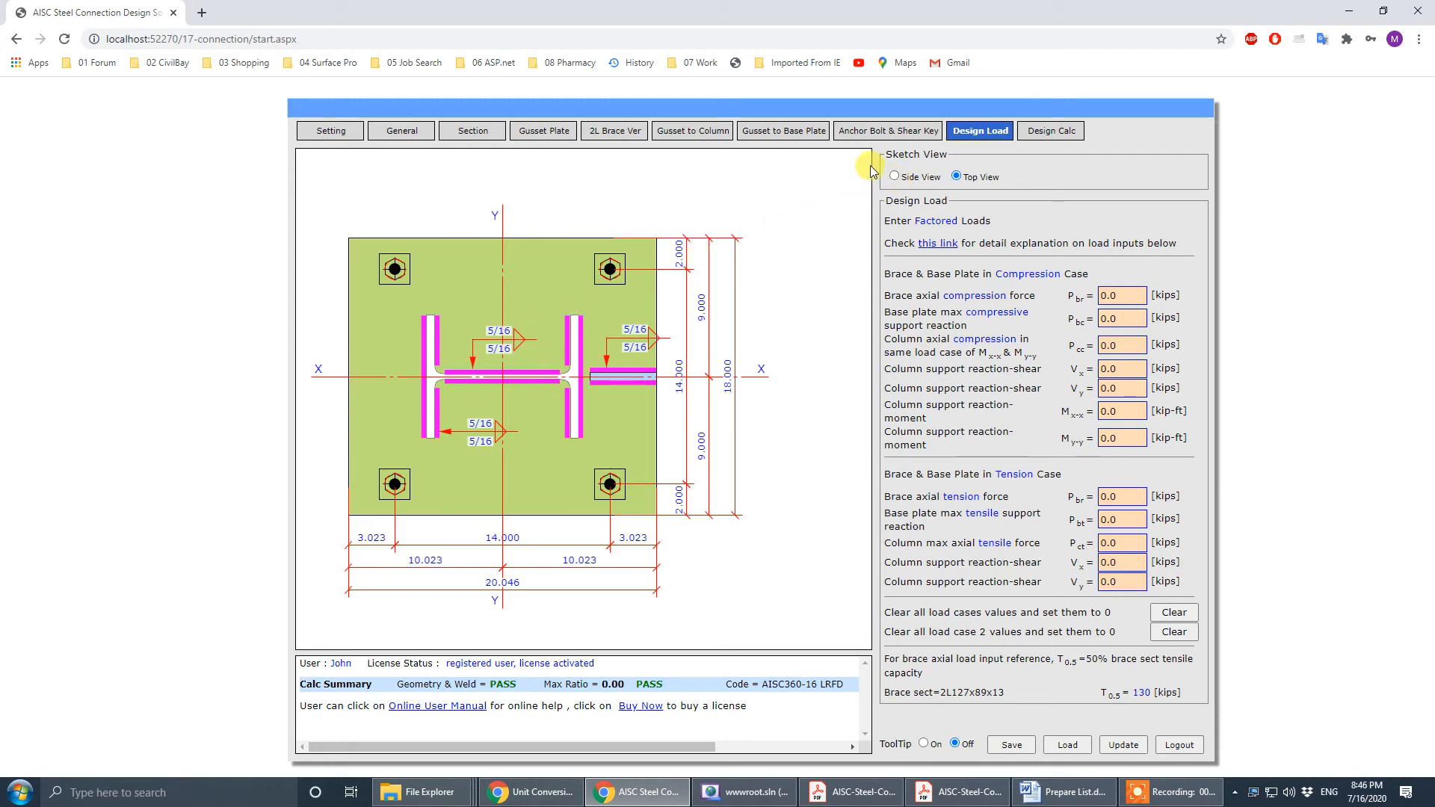
pyautogui.click(894, 177)
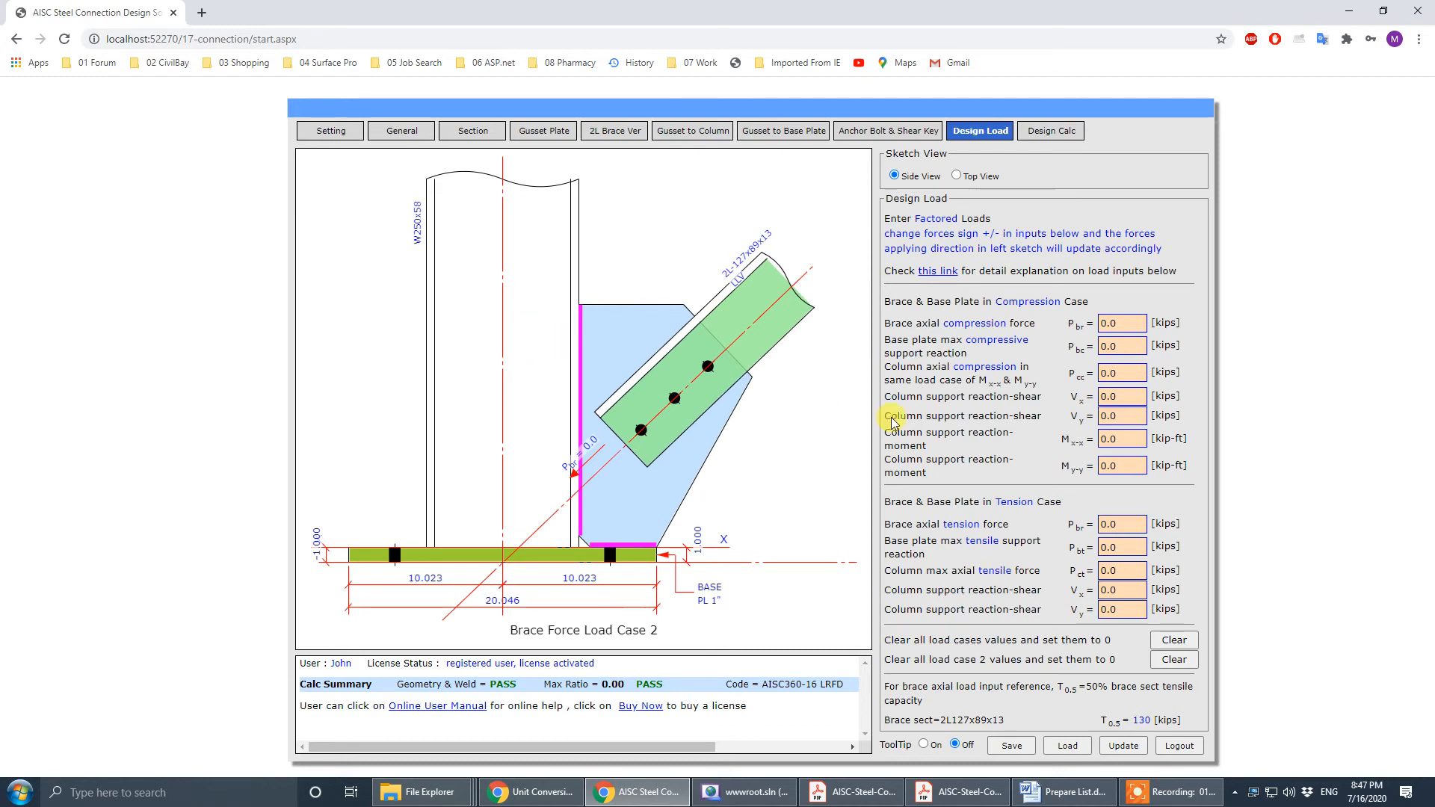
pyautogui.click(1102, 373)
pyautogui.click(1146, 438)
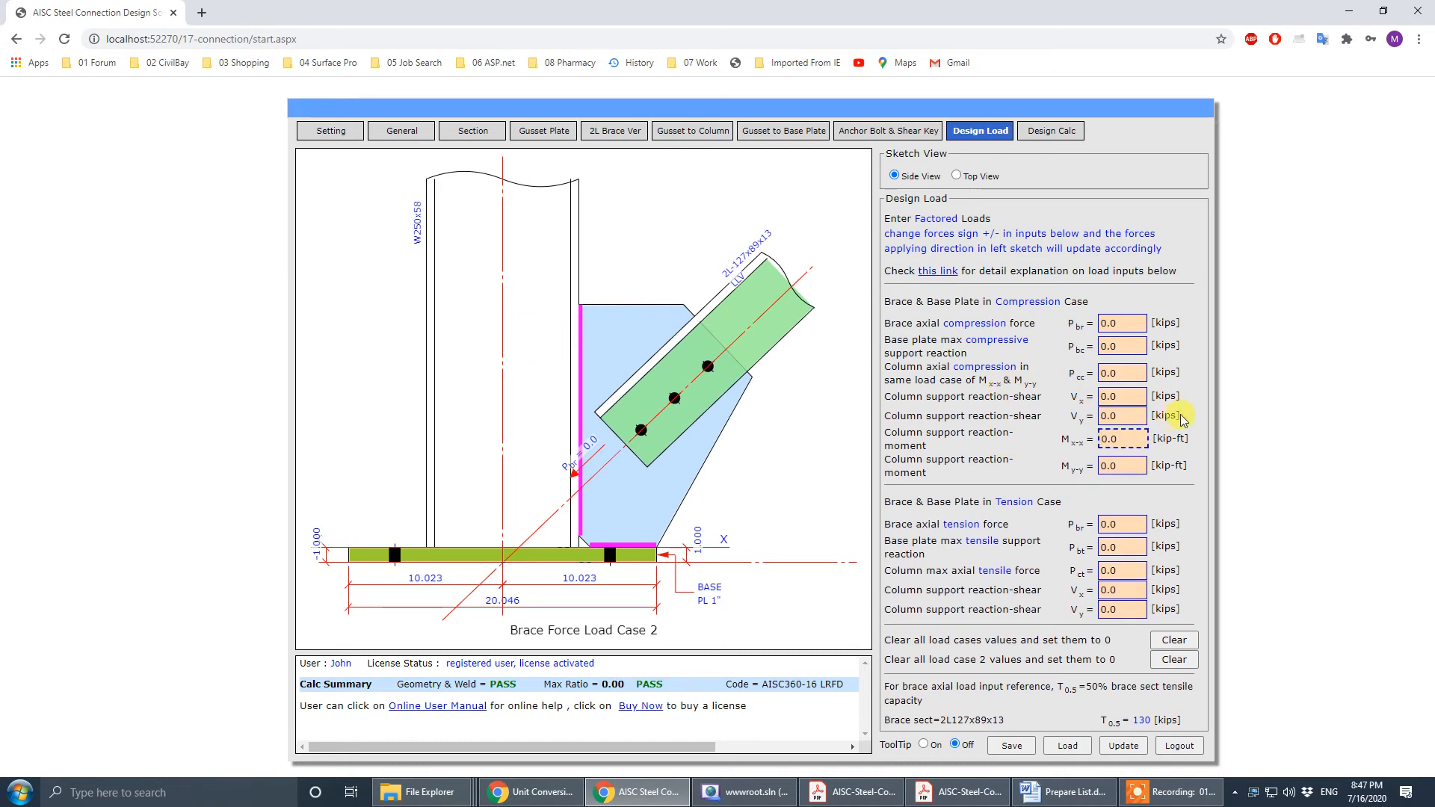
pyautogui.click(1213, 410)
pyautogui.click(1103, 524)
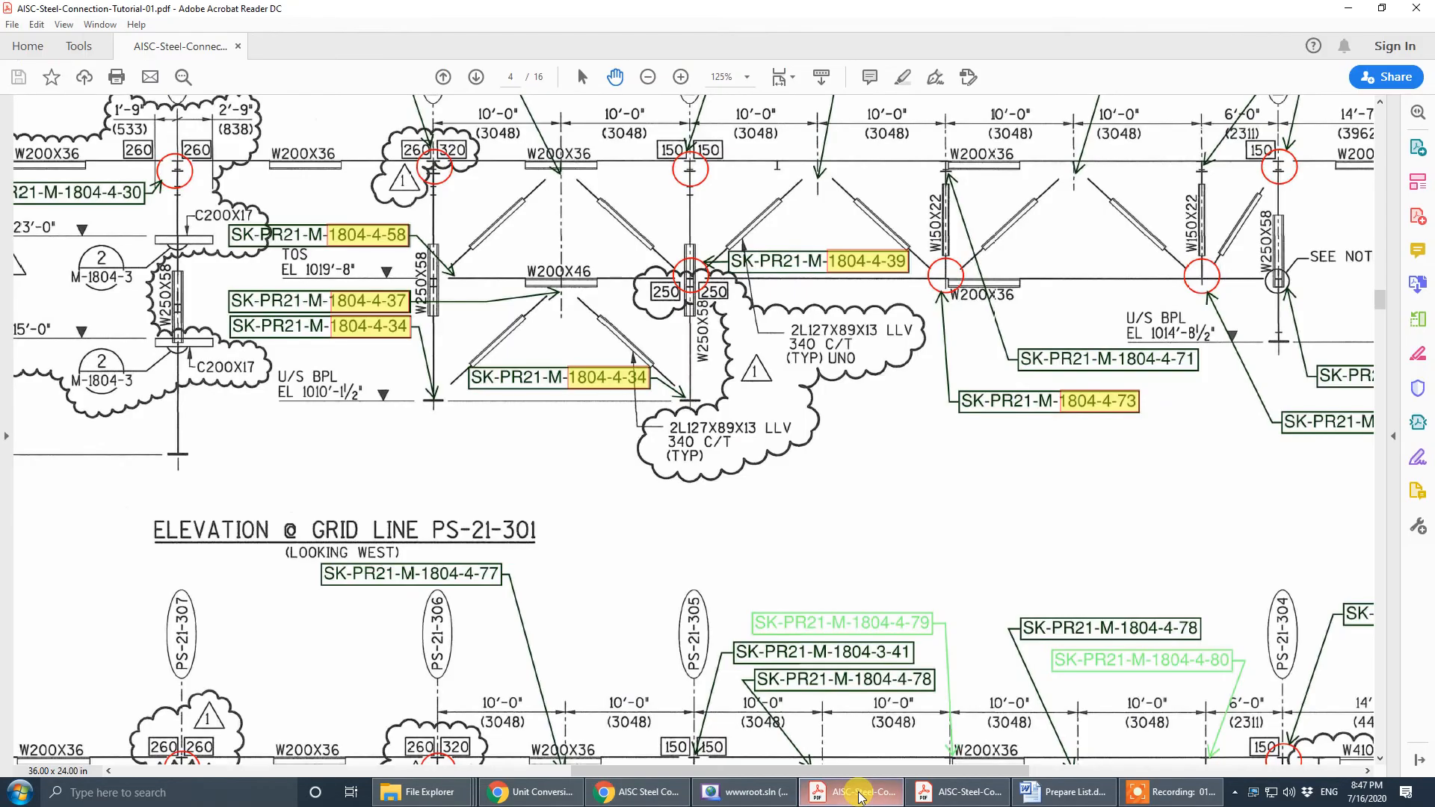
# - Switch to the AISC-Steel-Connection-Tutorial-01 PDF in Acrobat and go back to the page 2 base plate details at 100% zoom
pyautogui.click(852, 792)
pyautogui.moveTo(615, 396); pyautogui.dragTo(791, 755)
pyautogui.moveTo(628, 352); pyautogui.dragTo(965, 762)
pyautogui.moveTo(593, 394); pyautogui.dragTo(953, 760)
pyautogui.moveTo(750, 405); pyautogui.dragTo(938, 763)
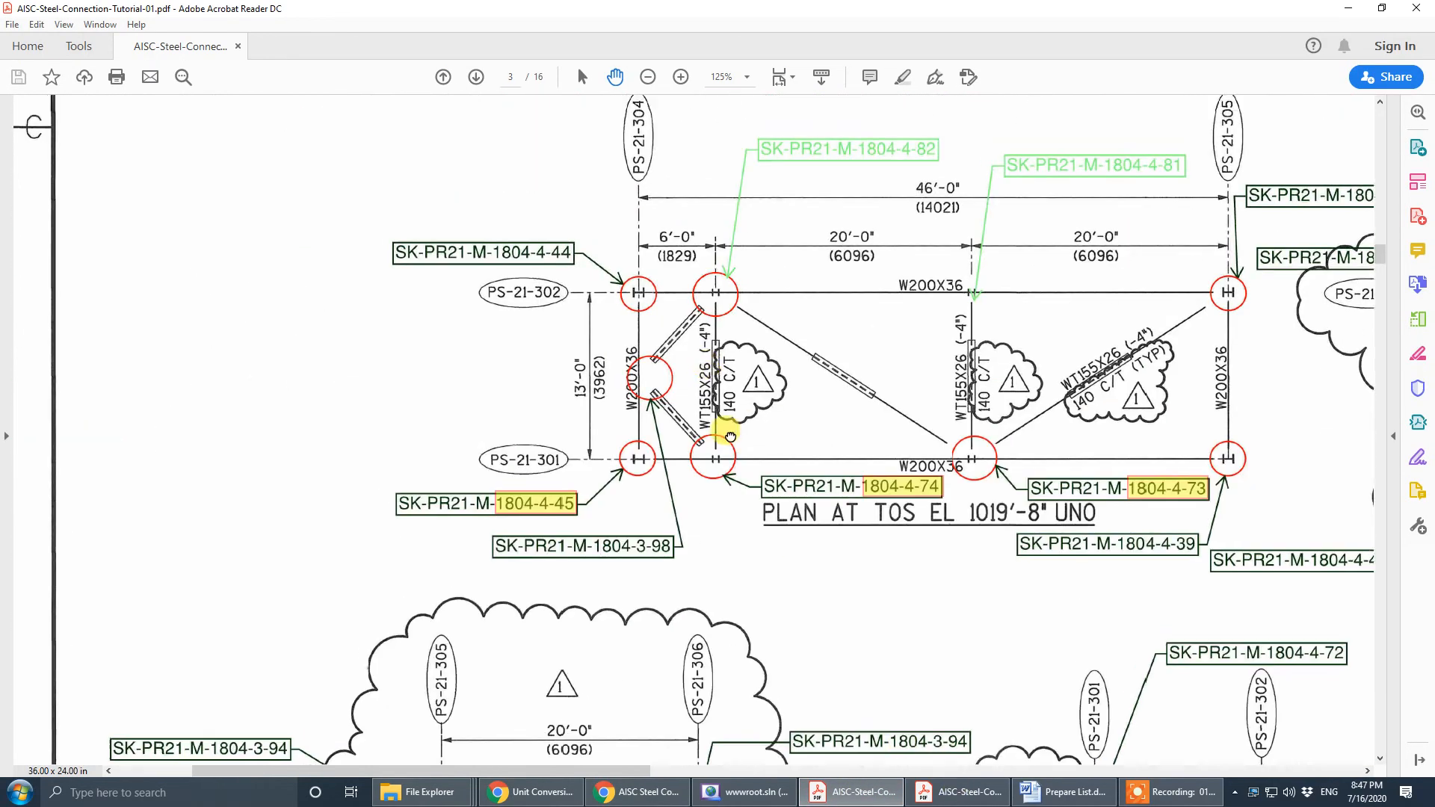
pyautogui.moveTo(699, 351); pyautogui.dragTo(779, 732)
pyautogui.moveTo(798, 268); pyautogui.dragTo(736, 600)
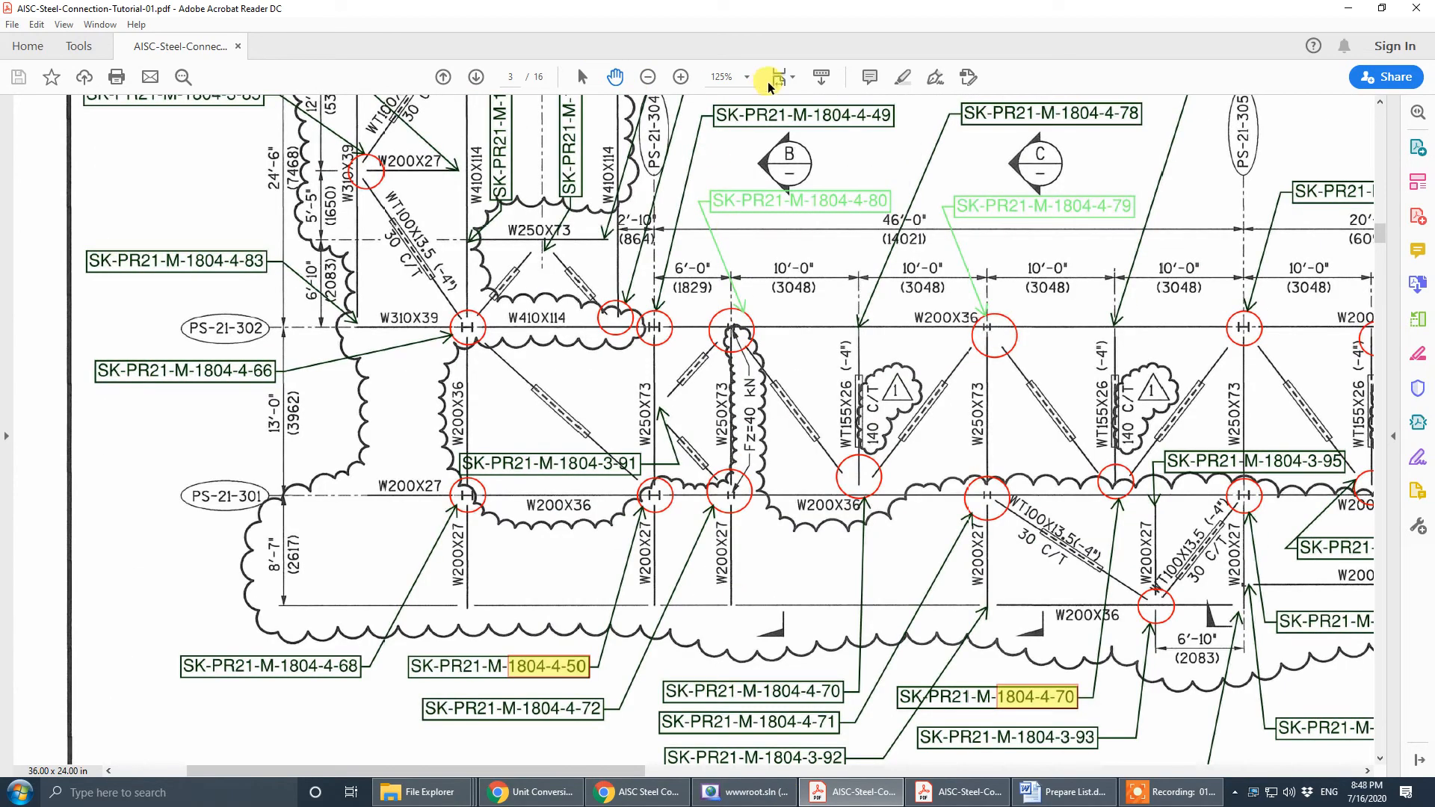
pyautogui.click(746, 77)
pyautogui.click(795, 187)
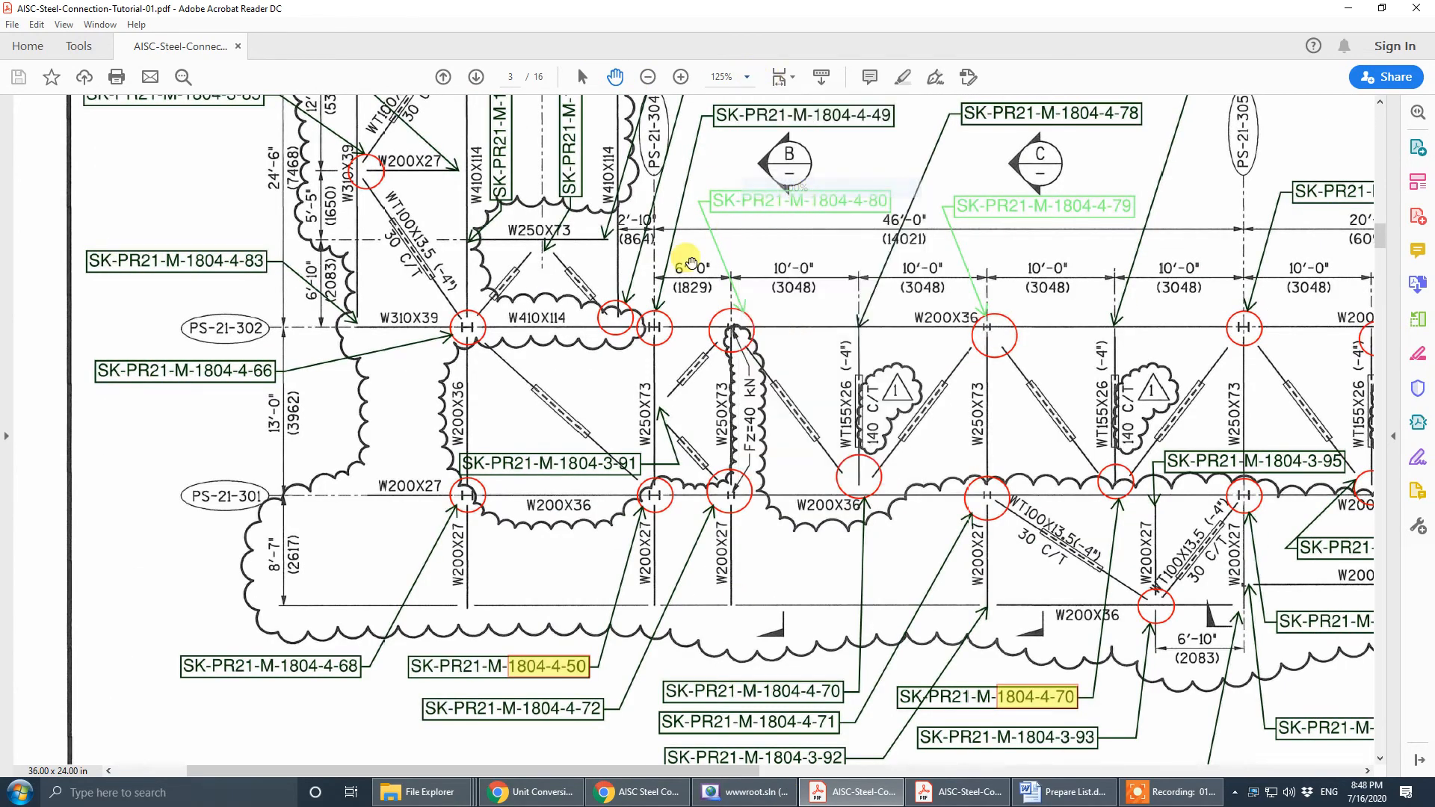
pyautogui.scroll(4, 695, 327)
pyautogui.scroll(8, 730, 378)
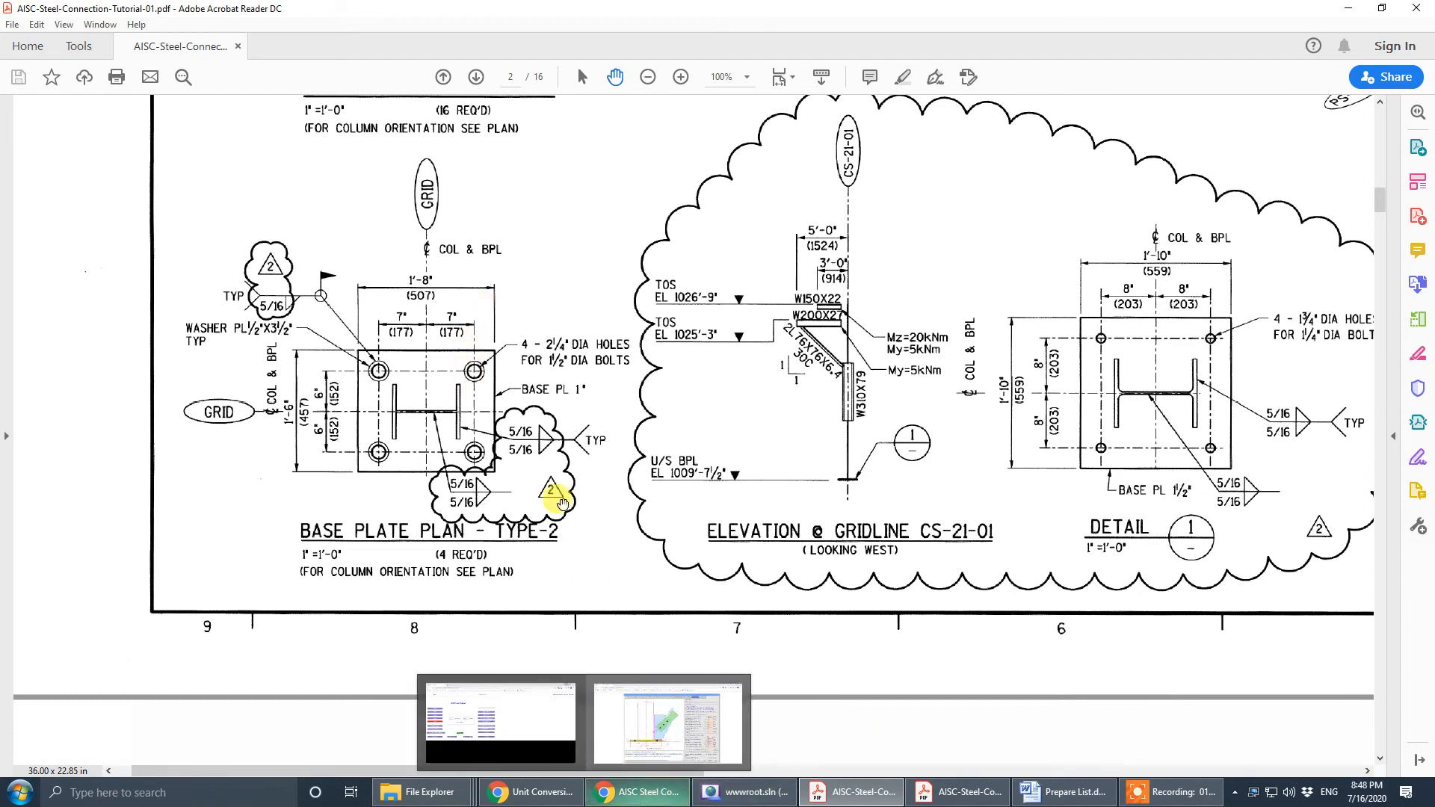
# - Examine the base plate types on the U/S base plate plan and the Type-1 and Type-2 base plate details
pyautogui.moveTo(562, 329); pyautogui.dragTo(475, 627)
pyautogui.moveTo(610, 298); pyautogui.dragTo(609, 644)
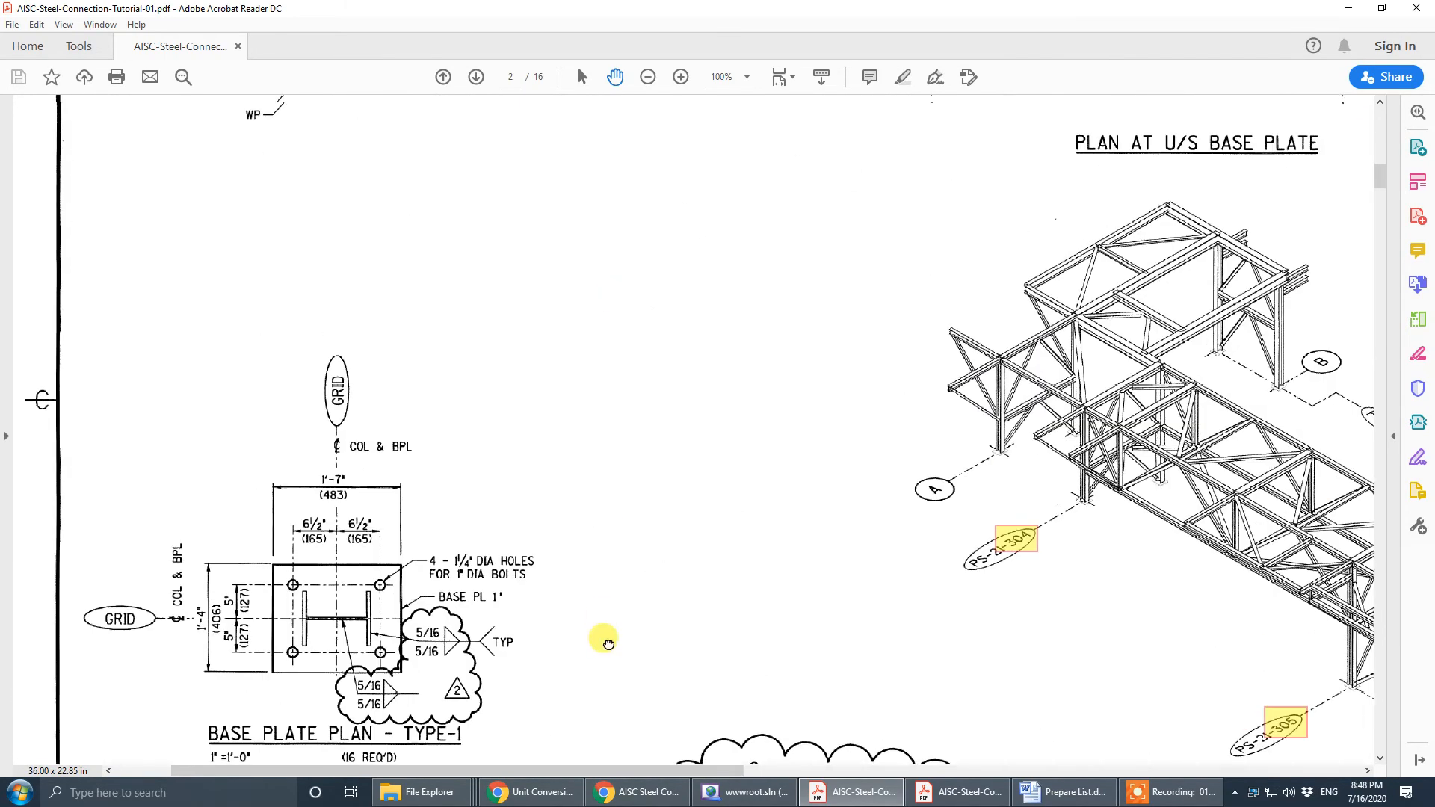
pyautogui.scroll(6, 608, 644)
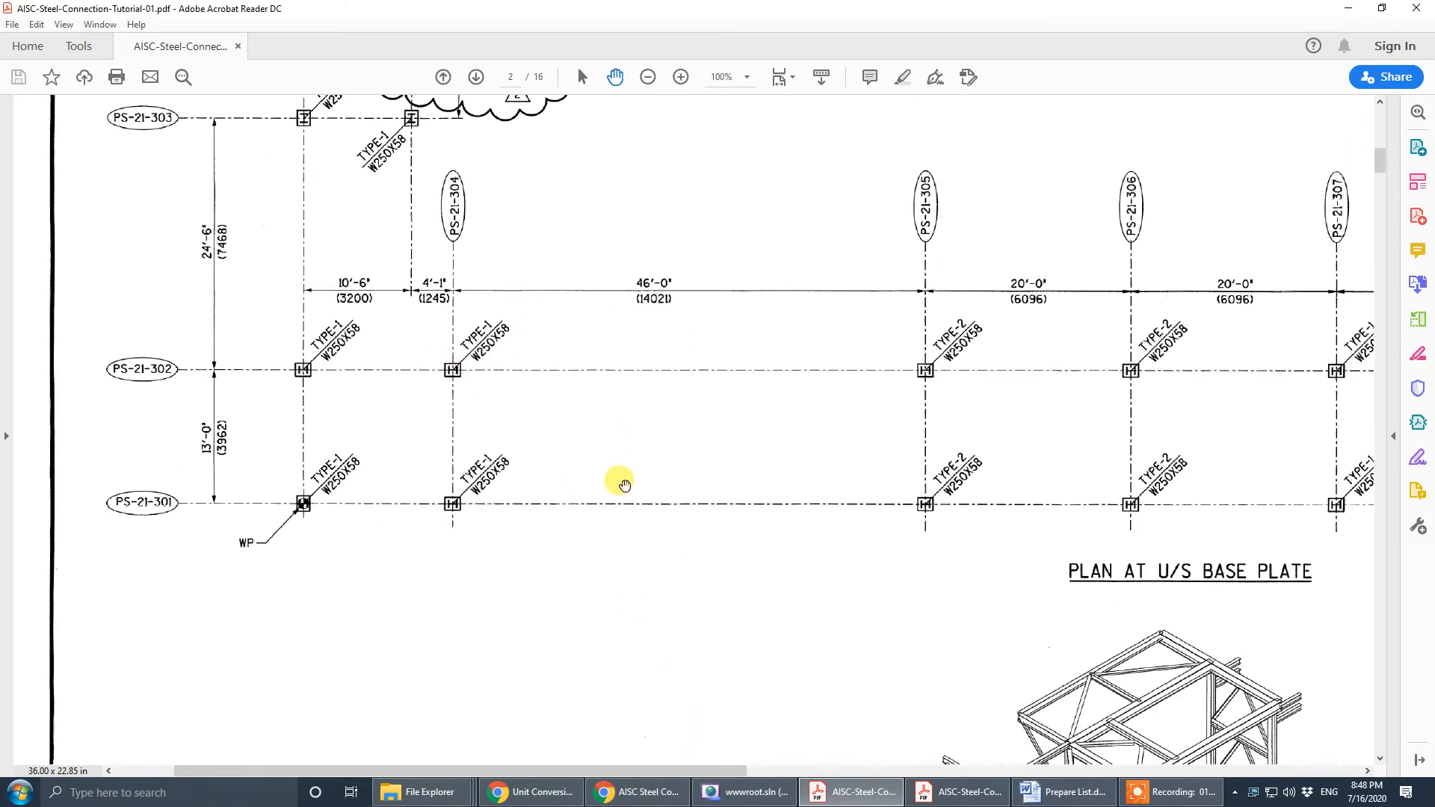
pyautogui.moveTo(624, 486); pyautogui.dragTo(766, 102)
pyautogui.moveTo(740, 557); pyautogui.dragTo(737, 163)
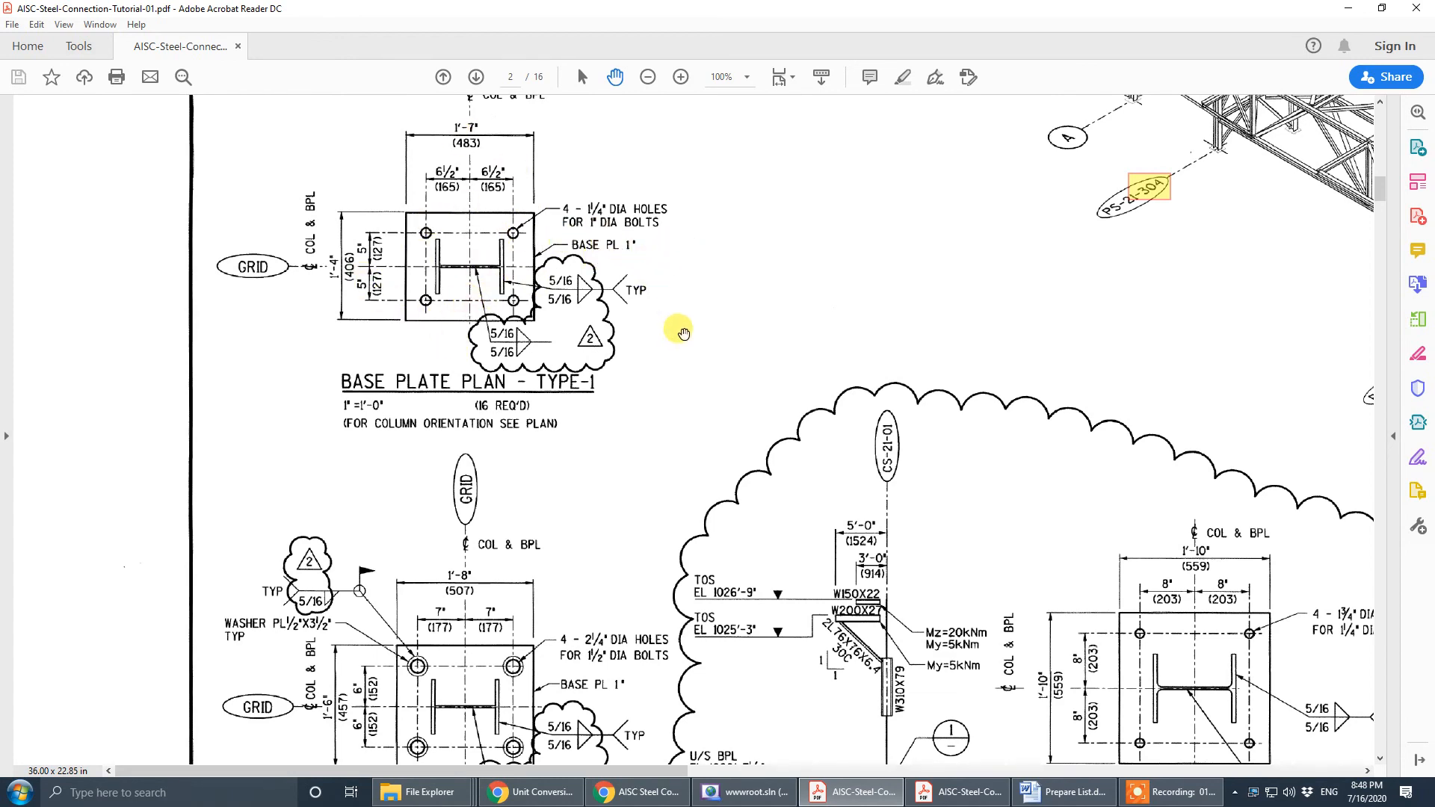
pyautogui.moveTo(683, 333); pyautogui.dragTo(699, 106)
pyautogui.moveTo(721, 362); pyautogui.dragTo(658, 281)
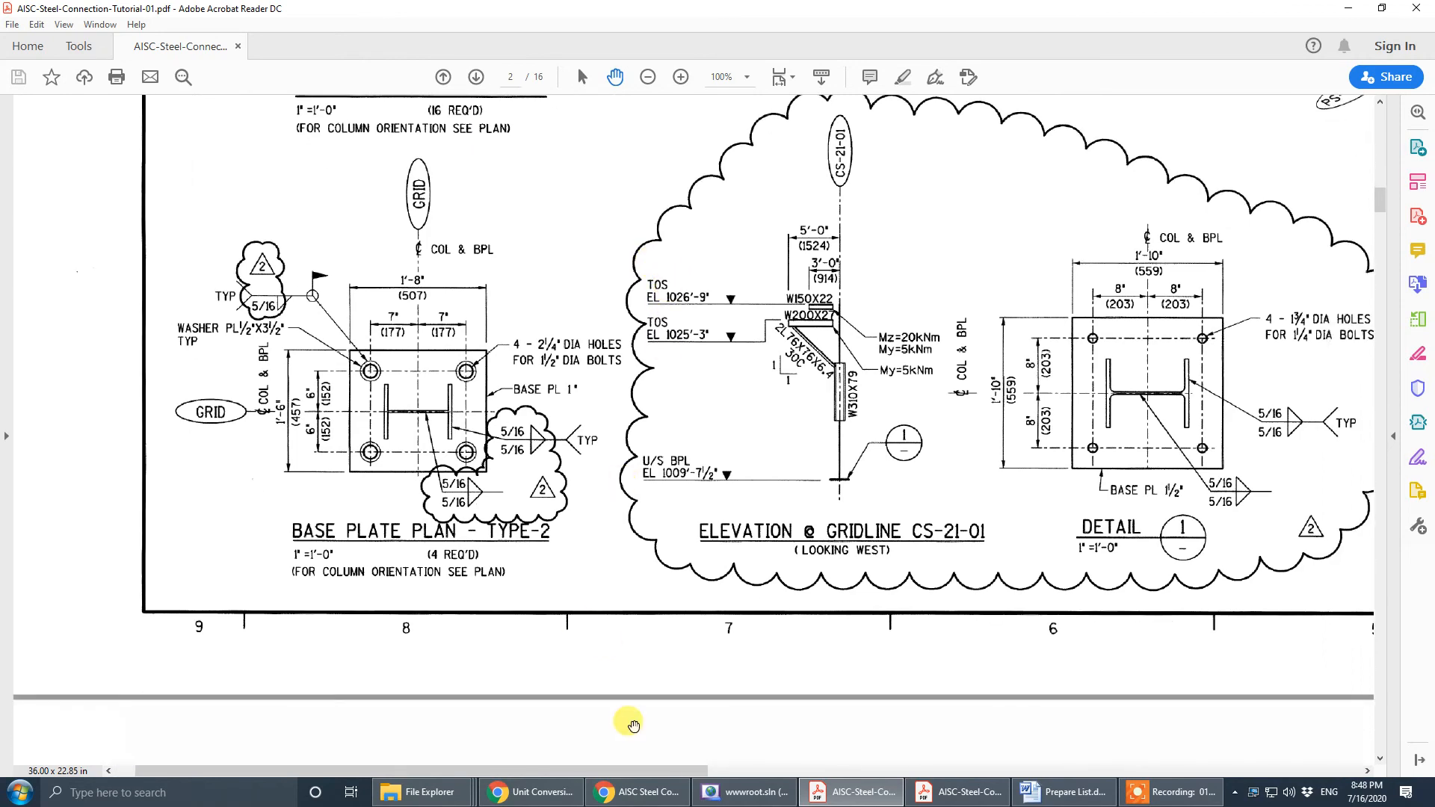
# - Switch to the design app to view the base plate max compressive support reaction input, then return to the PDF drawings
pyautogui.click(648, 794)
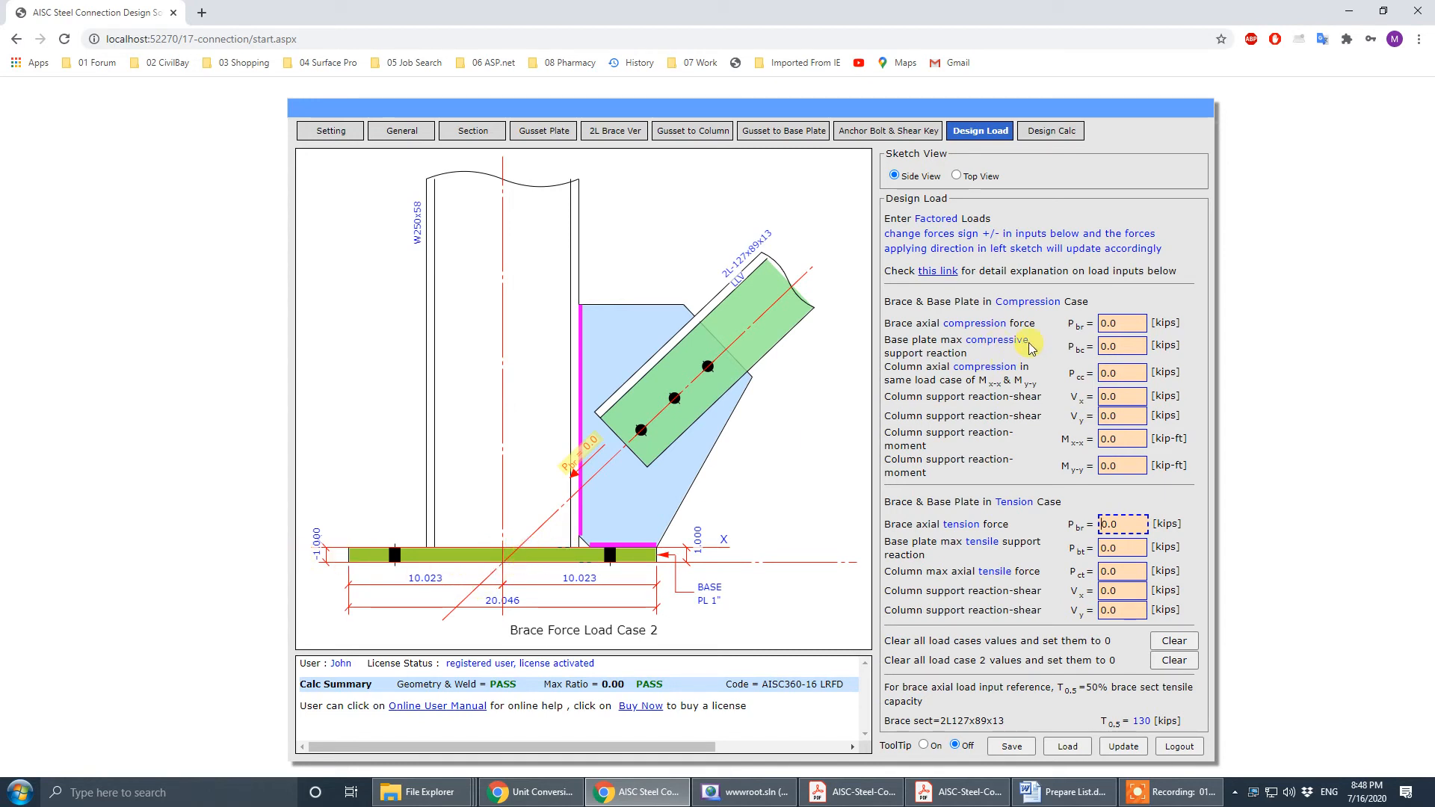
pyautogui.click(1084, 349)
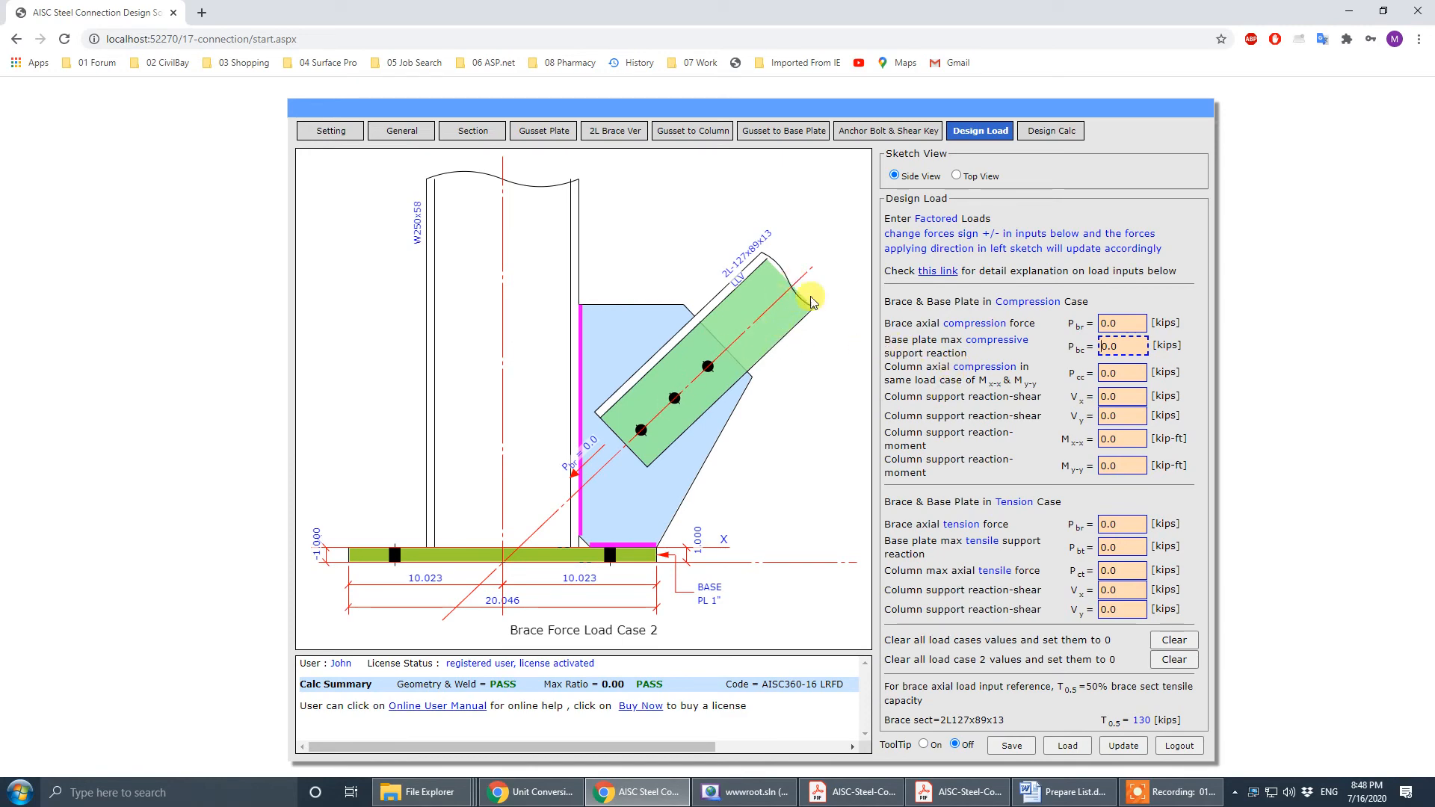
pyautogui.click(636, 793)
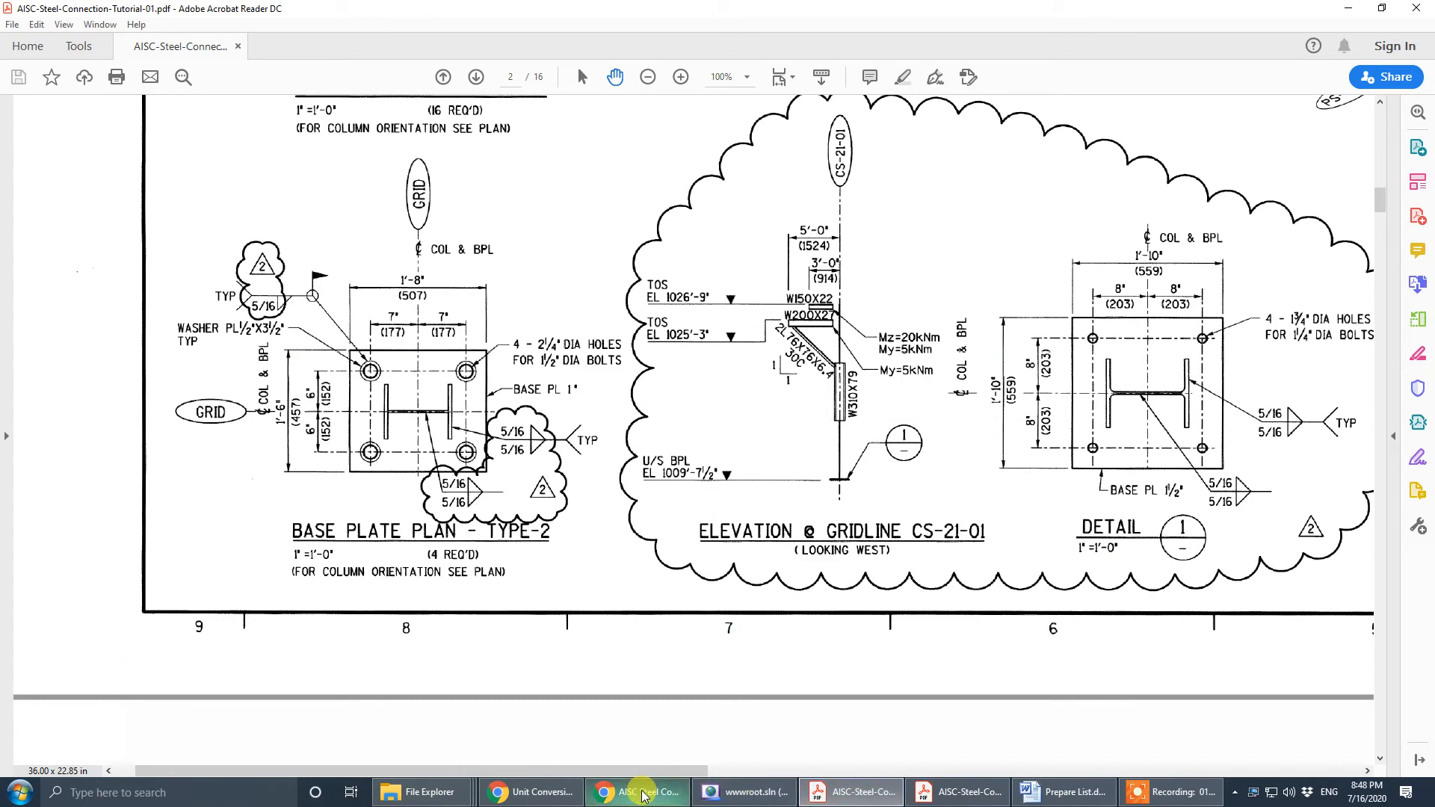
# - Check the 340 kN to kips conversion in the Unit Conversion page and view the brace load on the PS-21-306 detail
pyautogui.moveTo(642, 795)
pyautogui.click(486, 713)
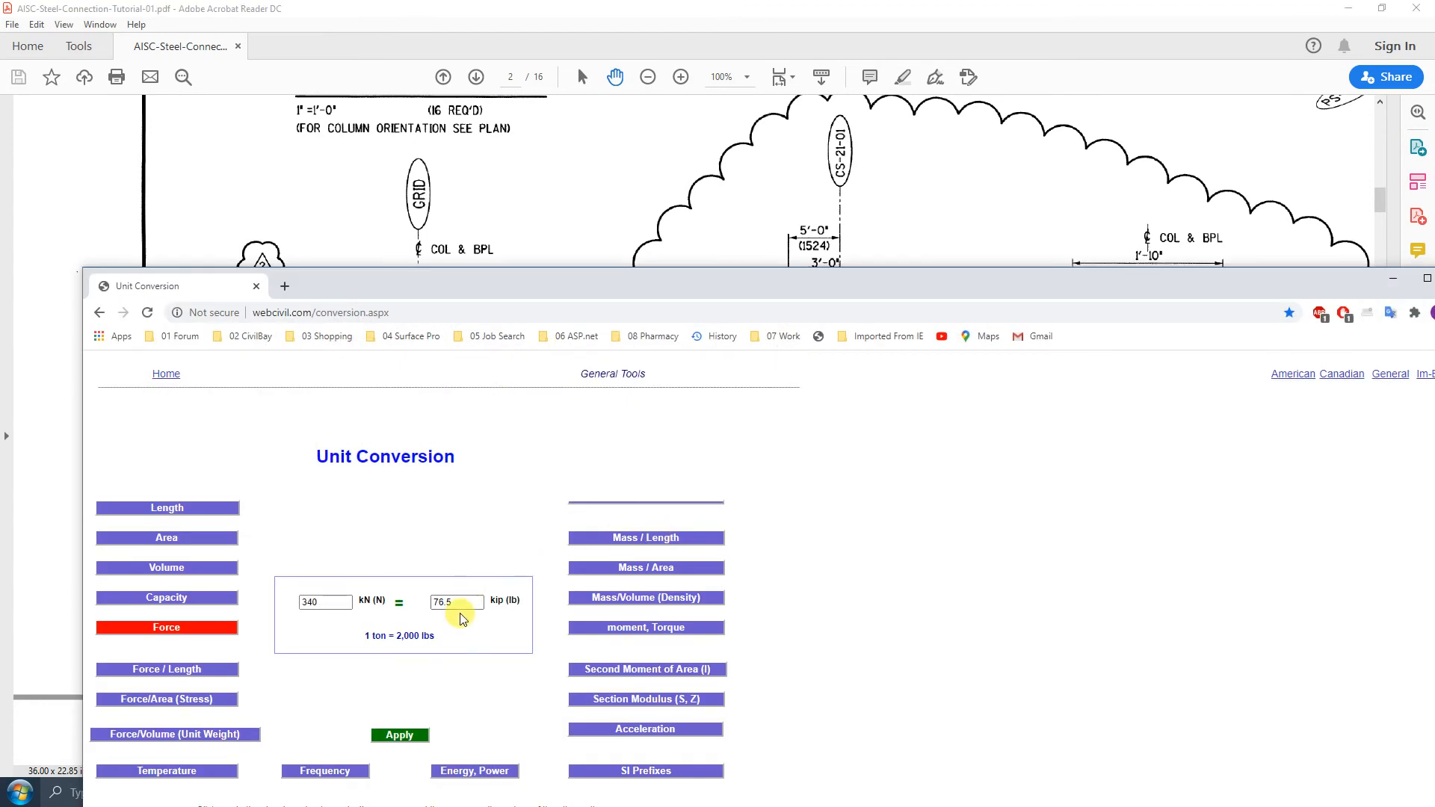
pyautogui.click(1392, 278)
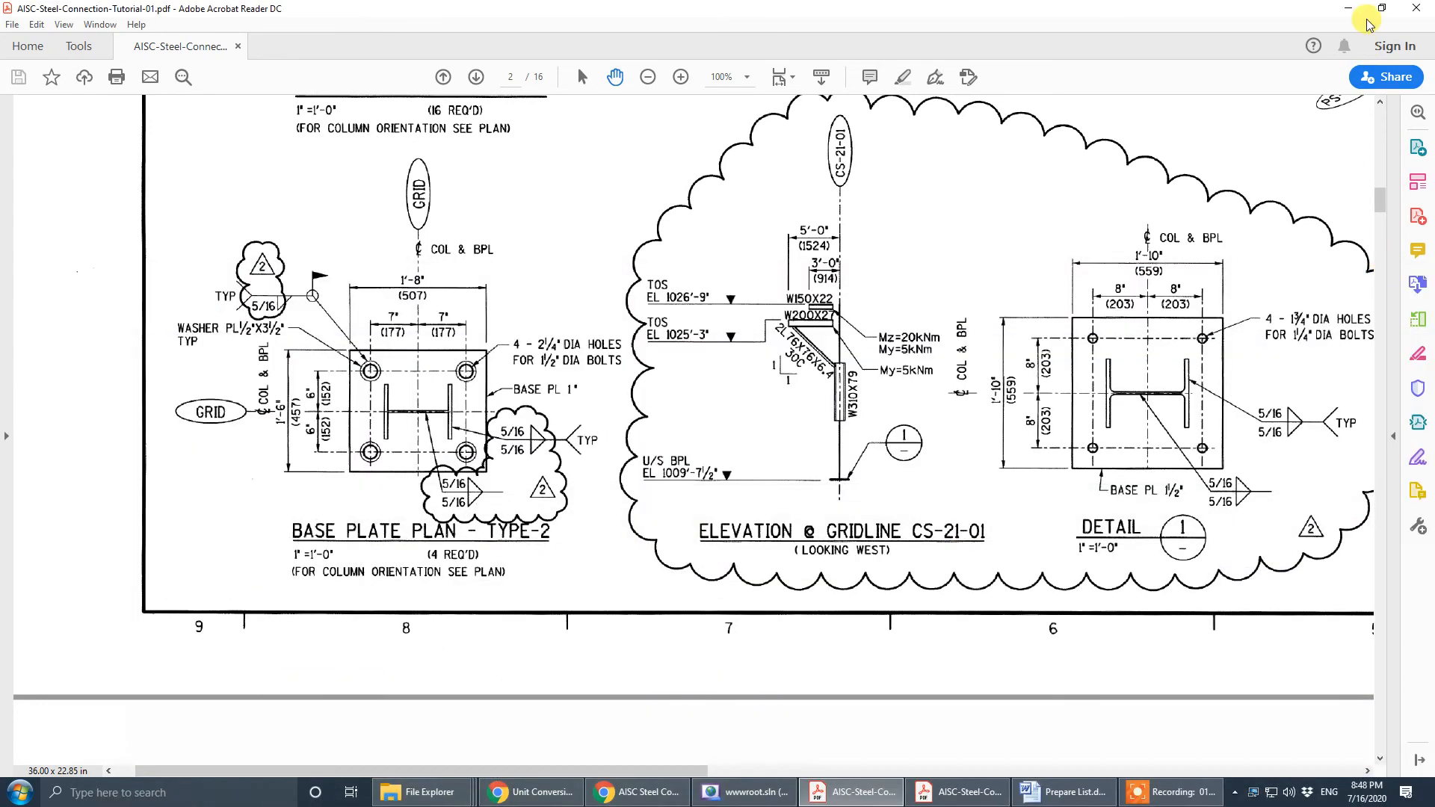
pyautogui.click(541, 796)
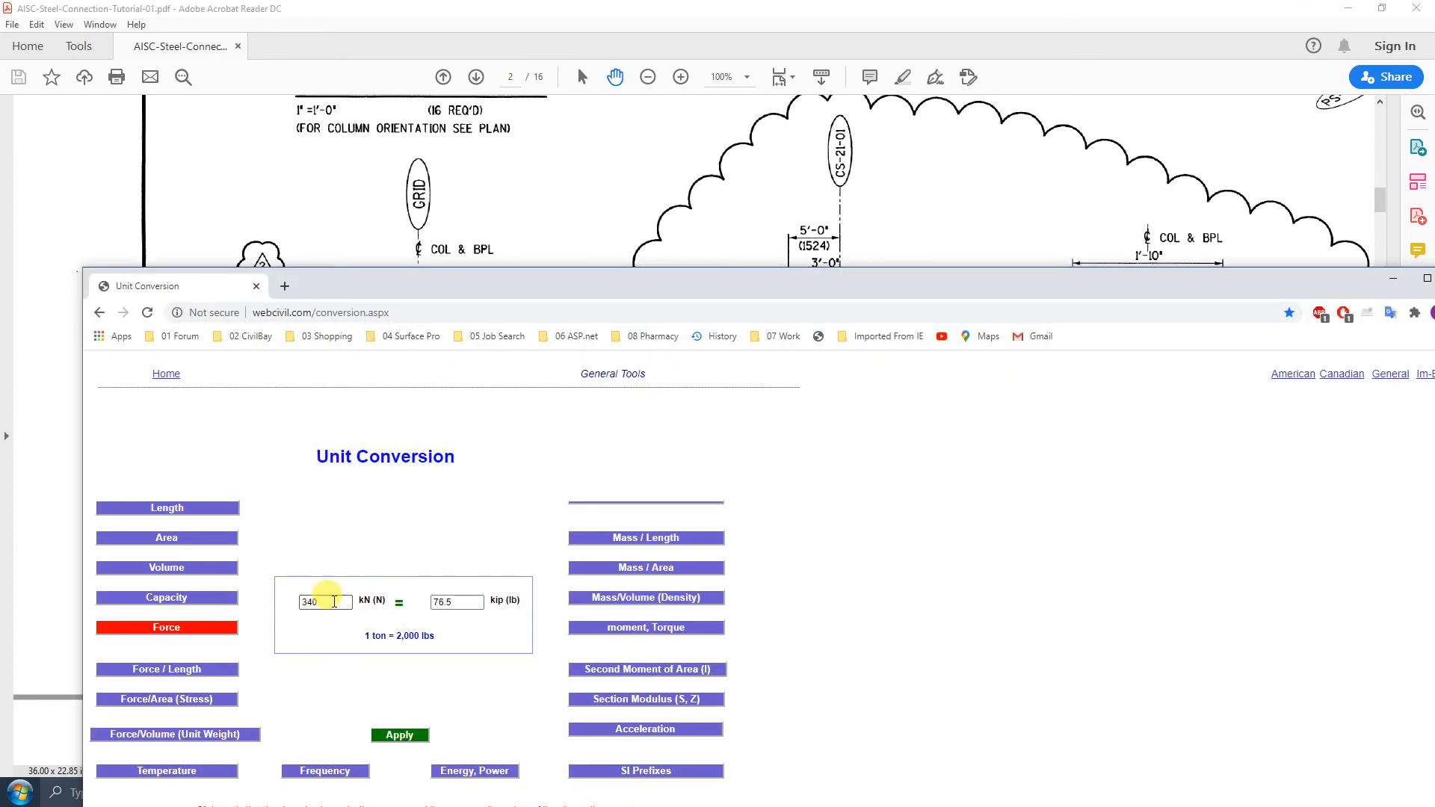
pyautogui.click(1392, 280)
pyautogui.click(940, 799)
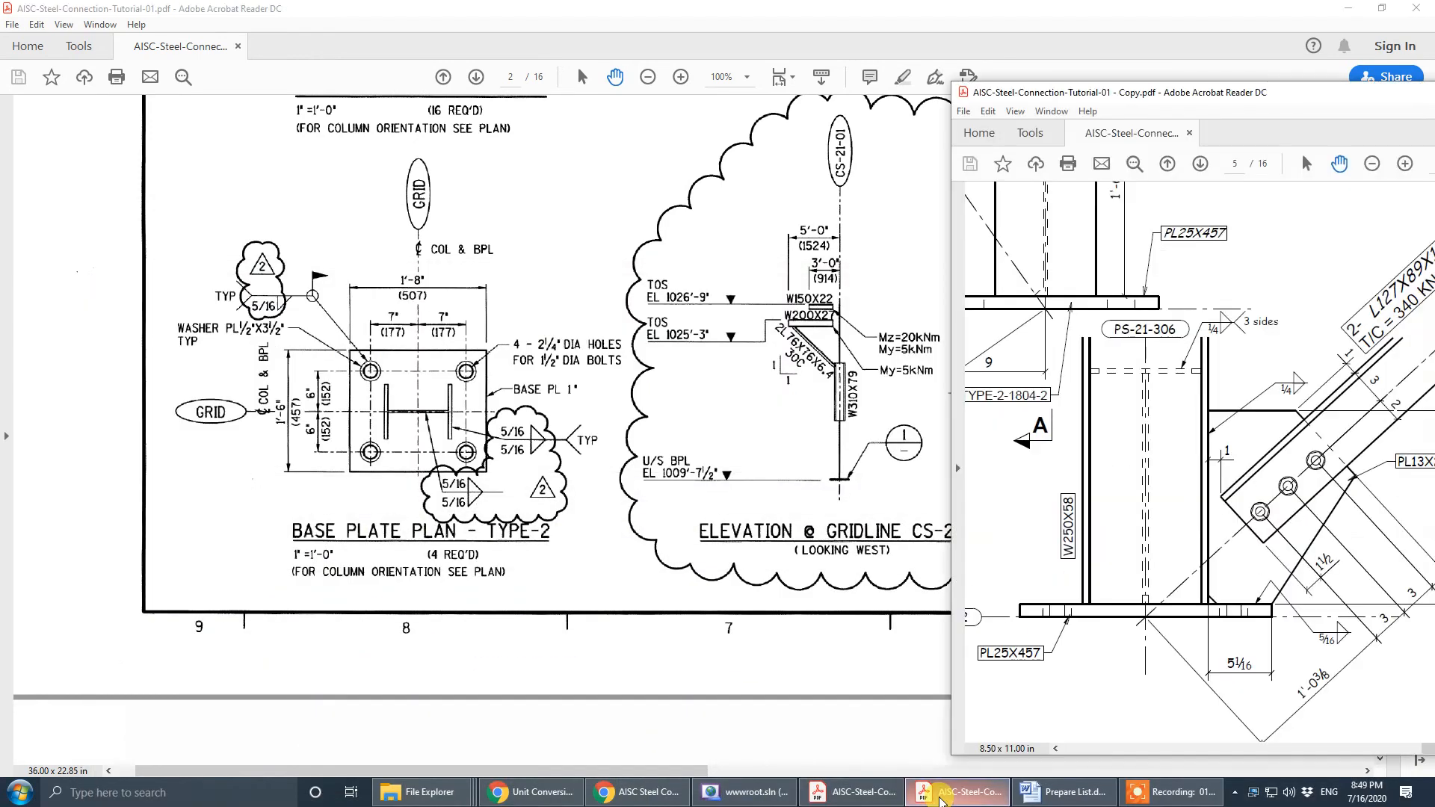
pyautogui.moveTo(1308, 374); pyautogui.dragTo(1227, 419)
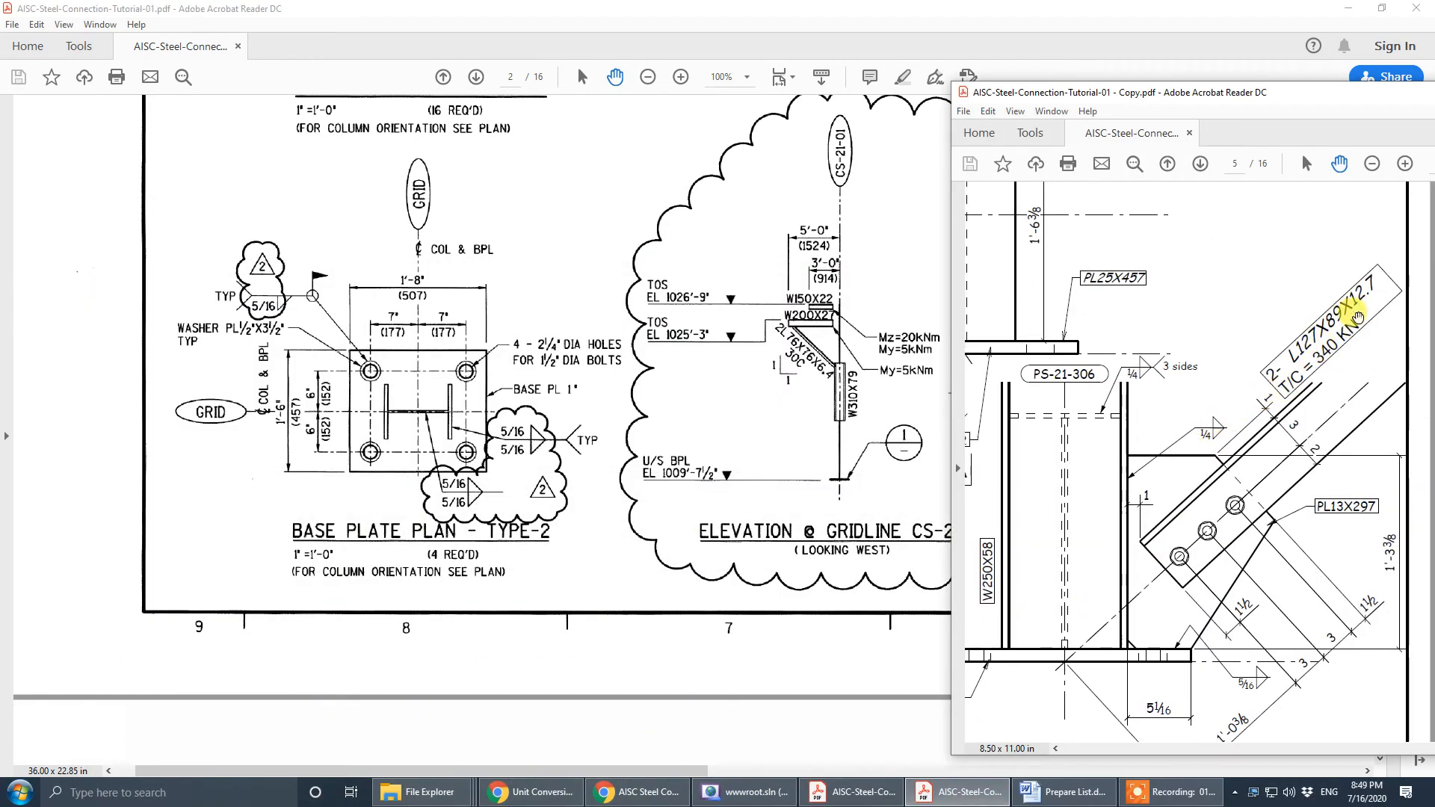
# - In the design app, set the brace axial compression force to 76.5 kips and tension force to -76.5 kips, and update the calculation
pyautogui.click(874, 449)
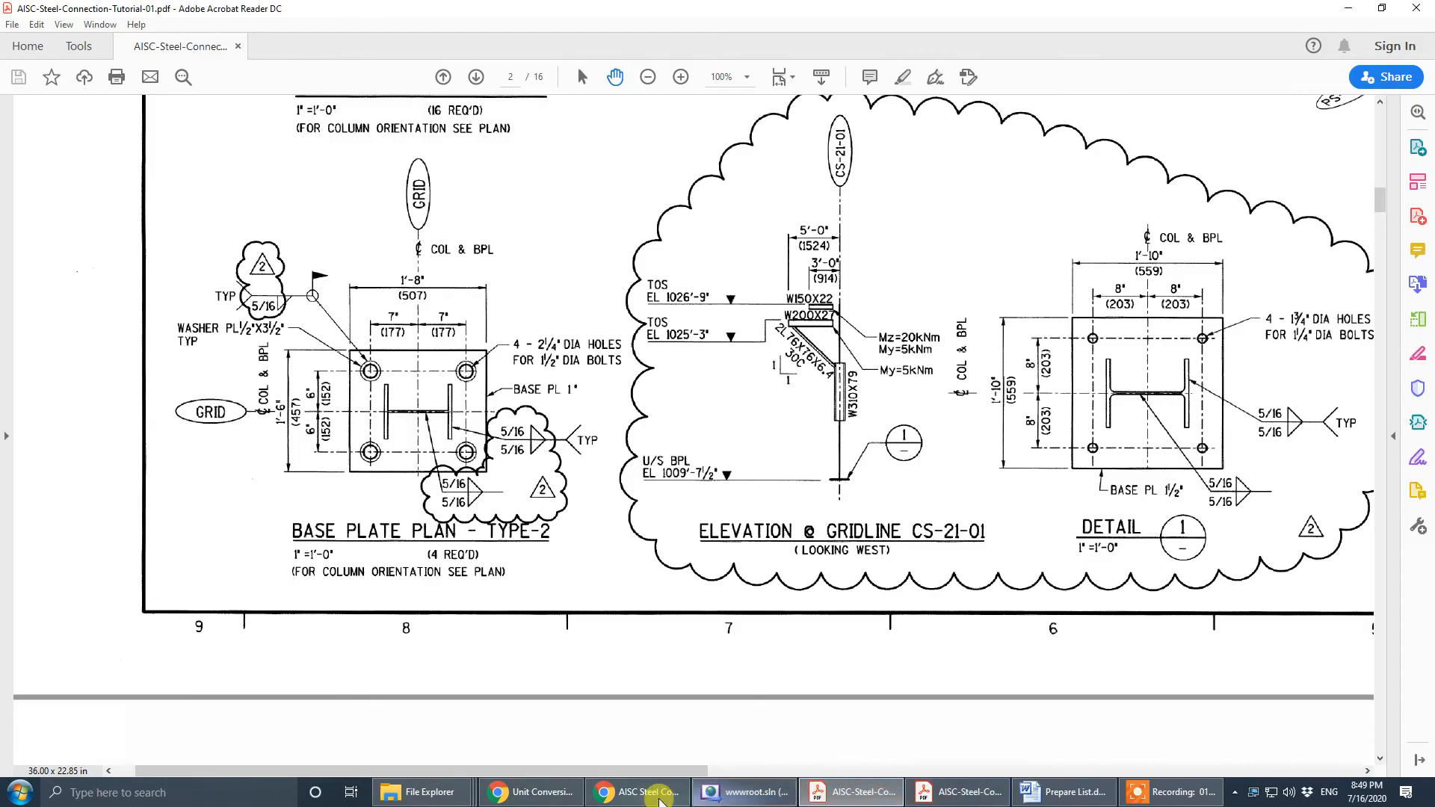
pyautogui.click(660, 800)
pyautogui.click(1126, 326)
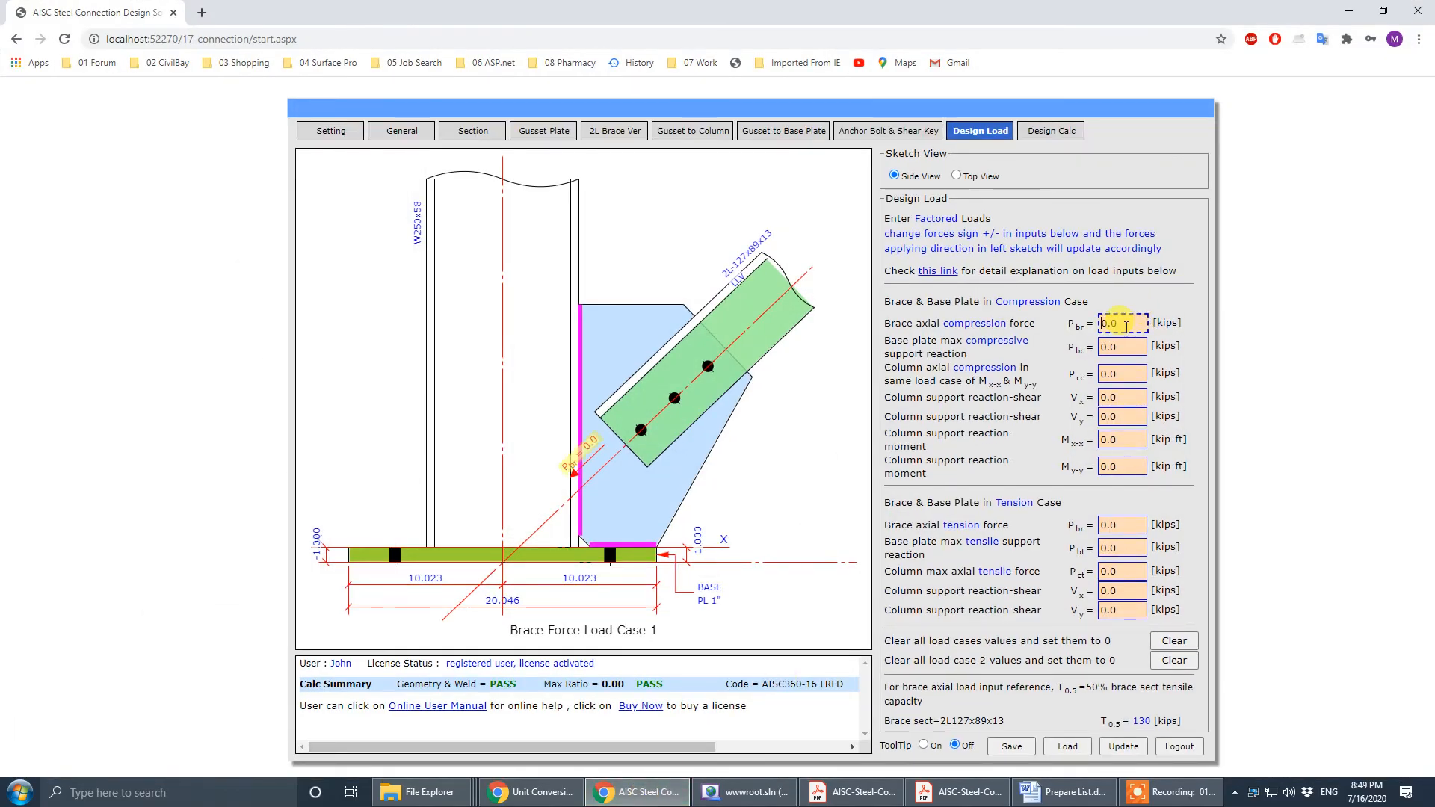
pyautogui.moveTo(1104, 320); pyautogui.dragTo(987, 327)
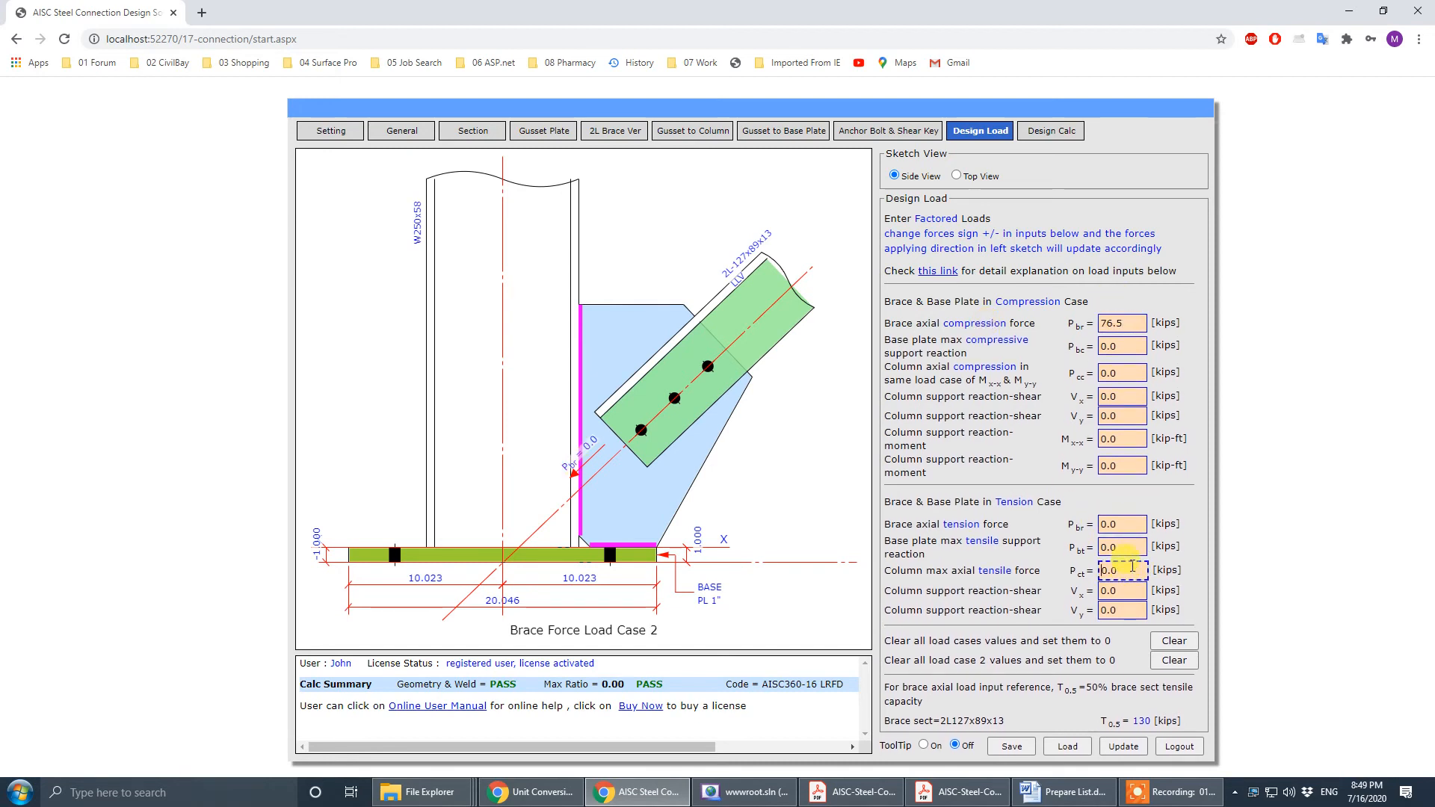
pyautogui.moveTo(1114, 523); pyautogui.dragTo(1036, 521)
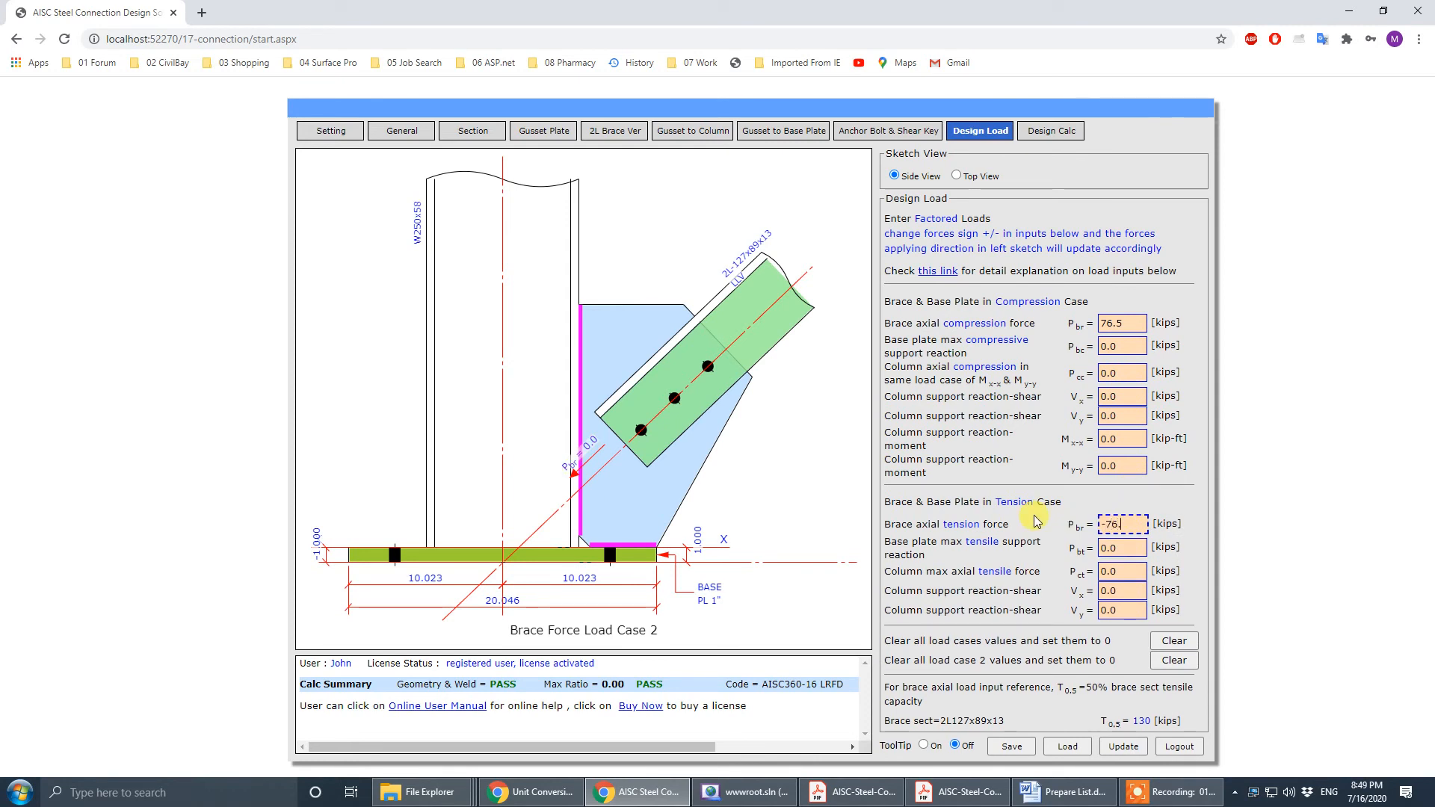
pyautogui.click(1122, 745)
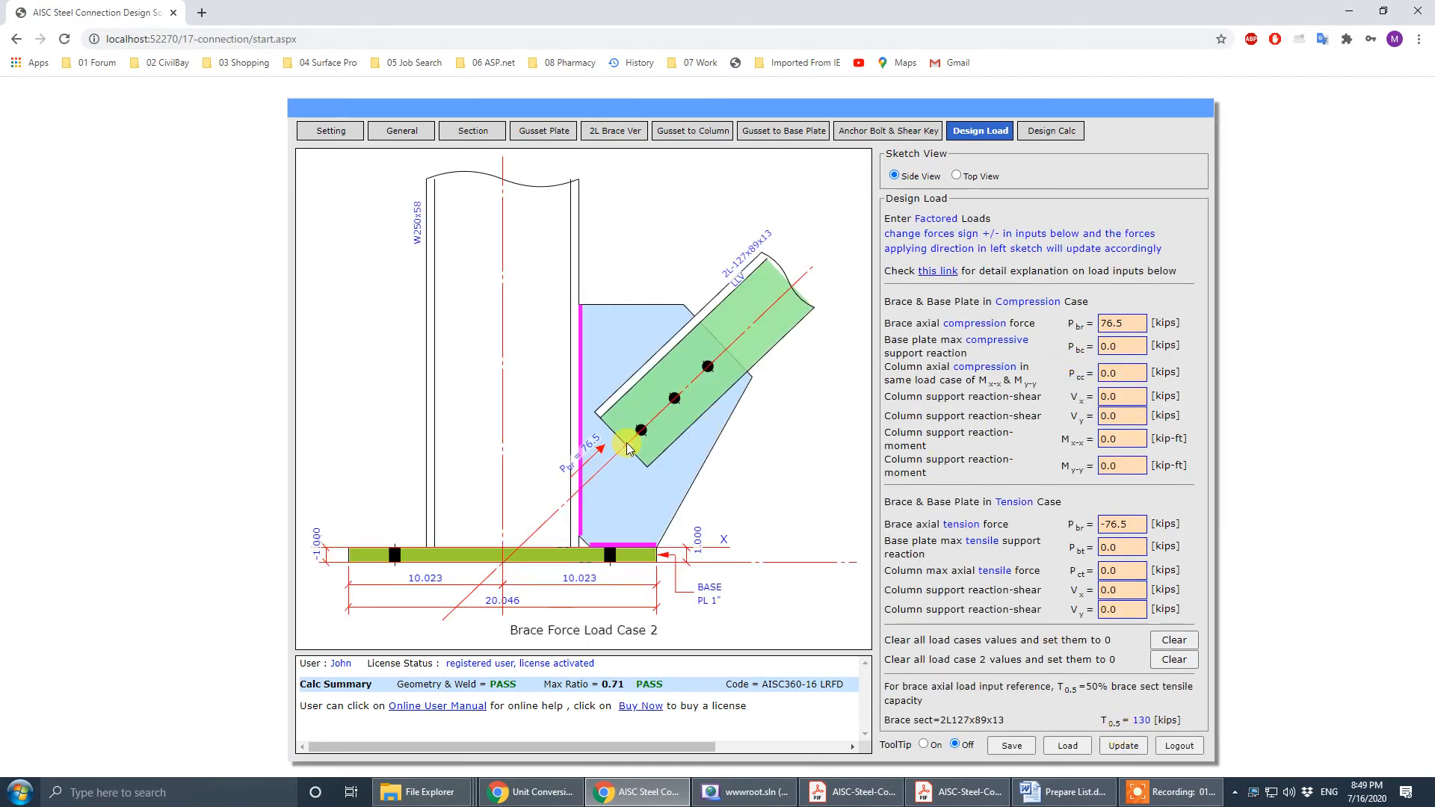
# - Compare the brace force directions in the sketch for the compression and tension load cases
pyautogui.click(1113, 342)
pyautogui.click(1114, 328)
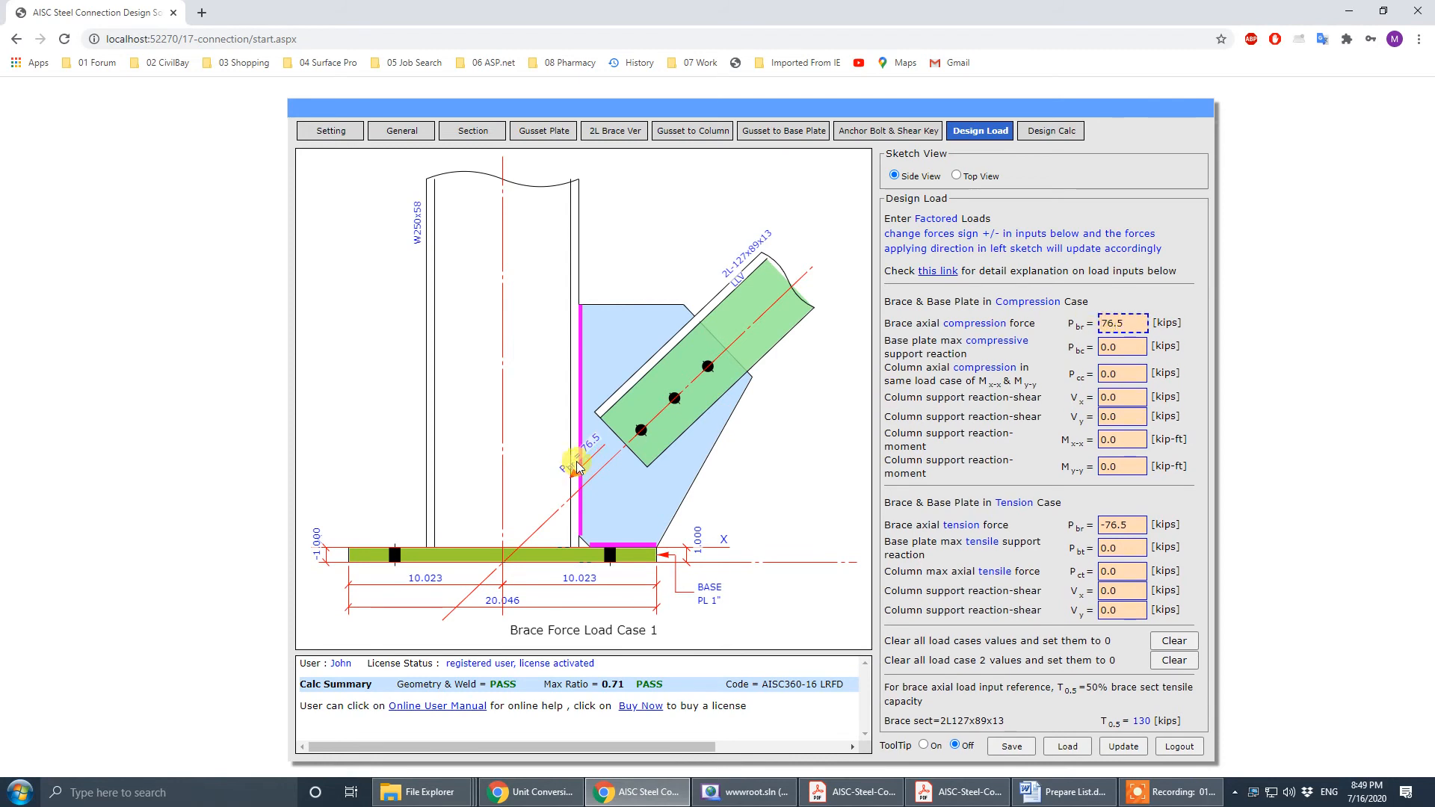
pyautogui.click(1102, 524)
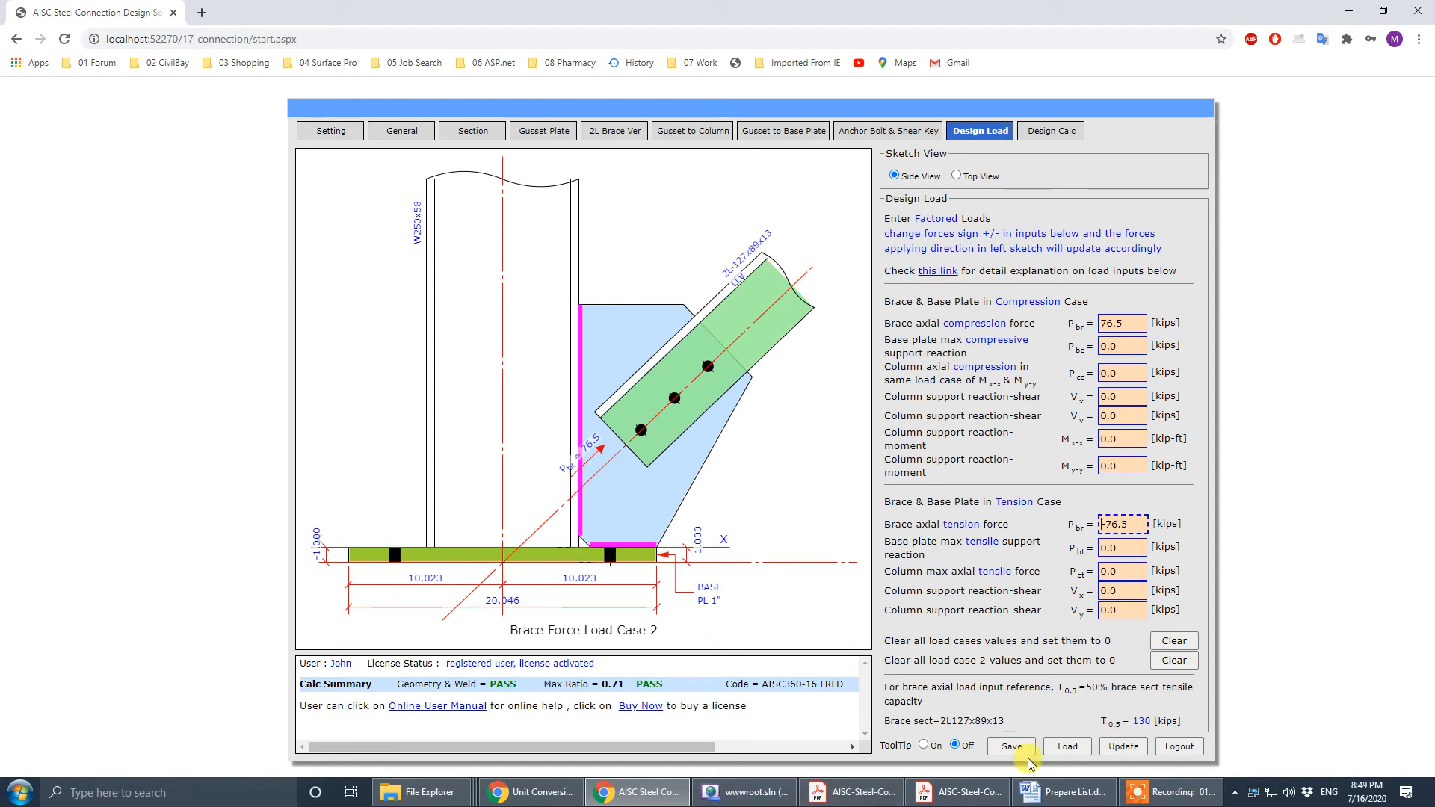
# - Bring up the PS-21-306 detail in the copied tutorial PDF beside the connection sketch and compare the two
pyautogui.click(959, 794)
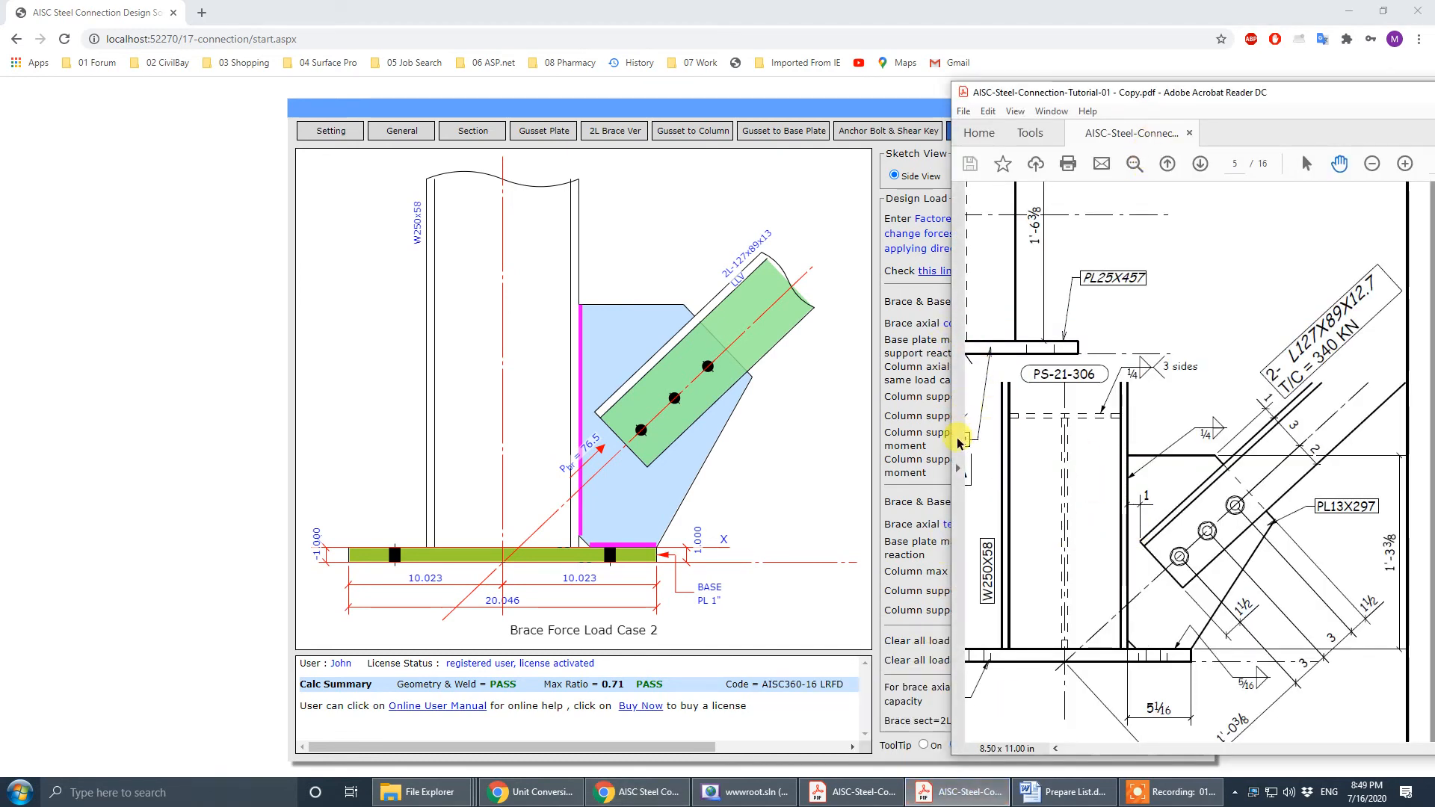
pyautogui.moveTo(955, 444); pyautogui.dragTo(879, 431)
pyautogui.click(1261, 748)
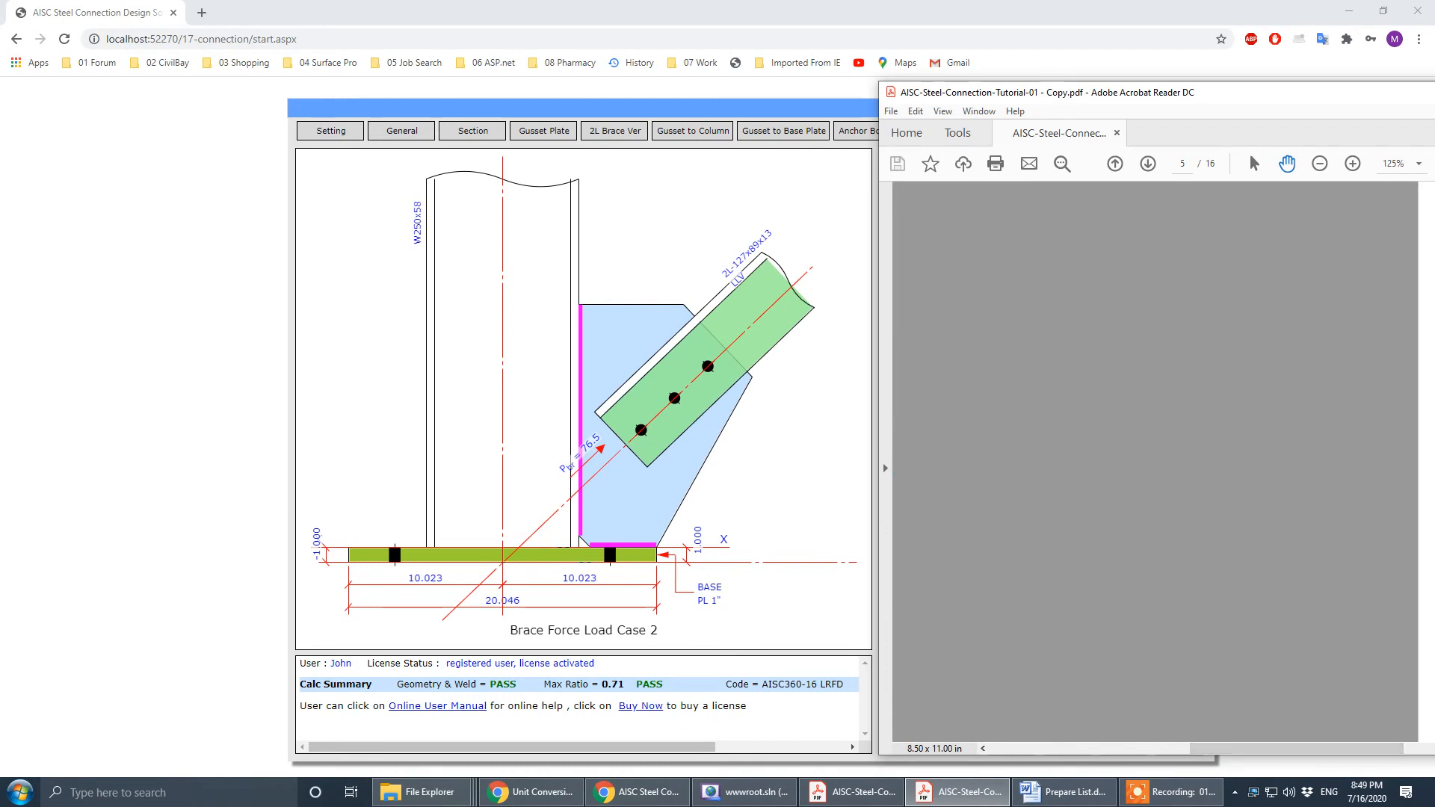
pyautogui.moveTo(1224, 755); pyautogui.dragTo(1415, 752)
pyautogui.moveTo(1293, 746); pyautogui.dragTo(1416, 737)
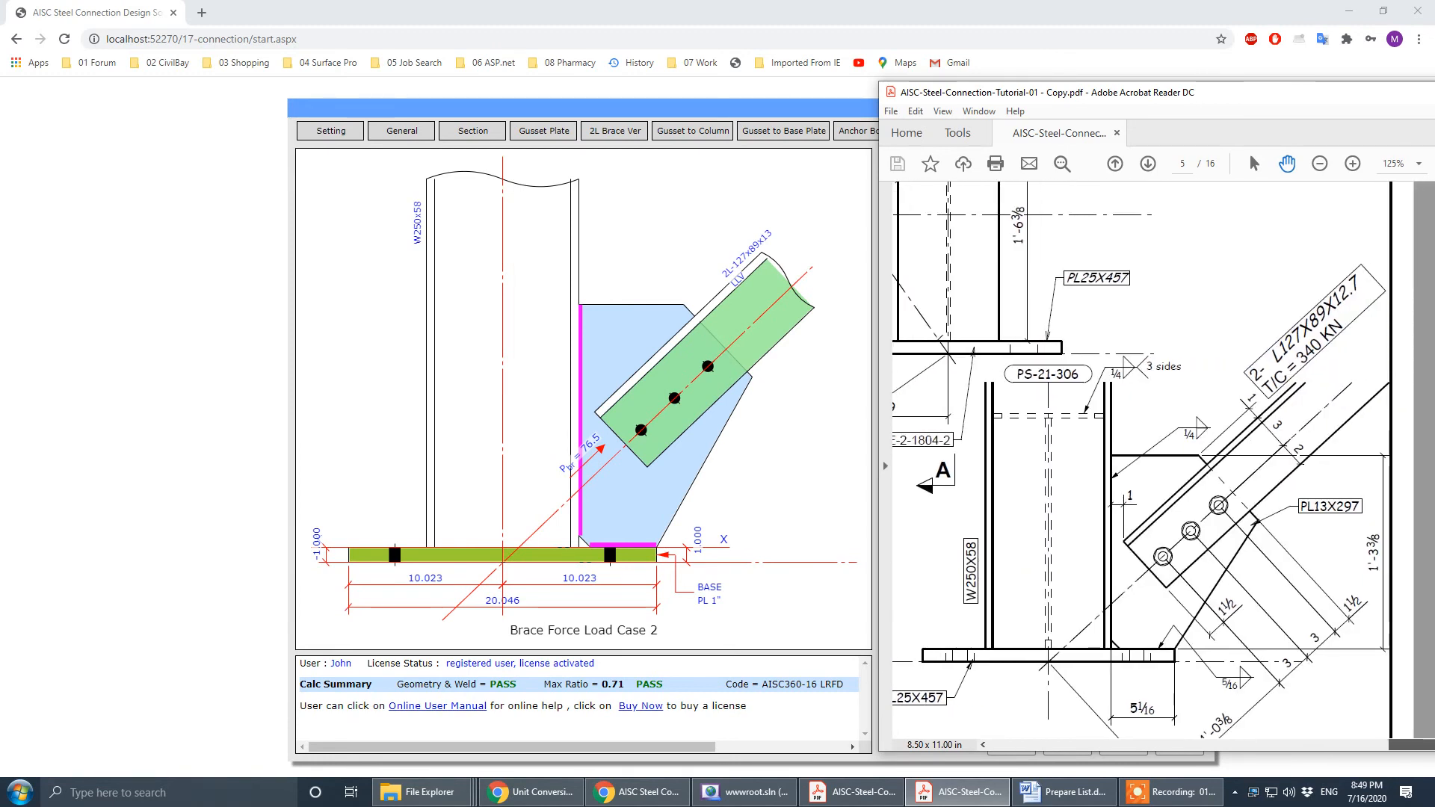
pyautogui.moveTo(1016, 616); pyautogui.dragTo(1043, 575)
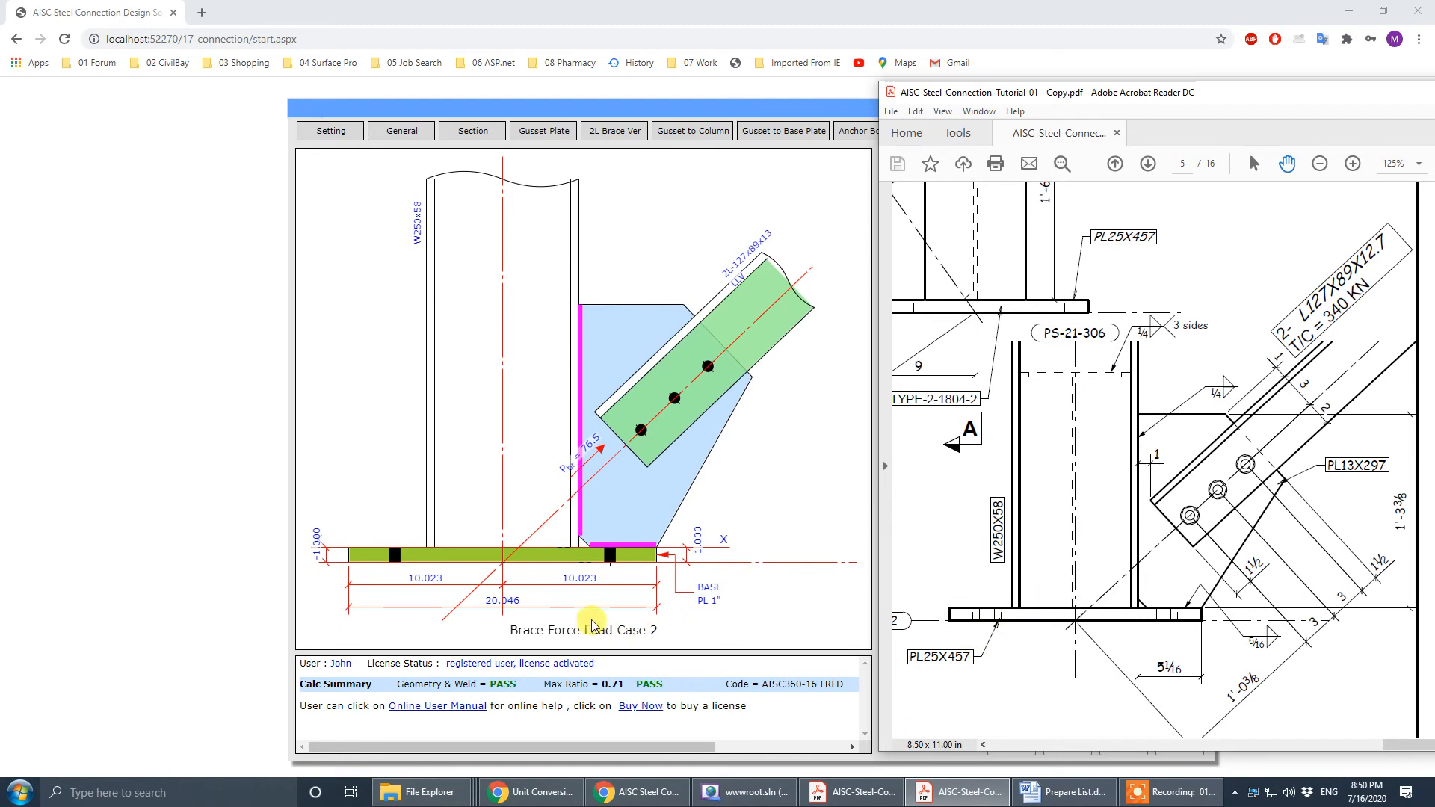
pyautogui.moveTo(1079, 556); pyautogui.dragTo(1052, 592)
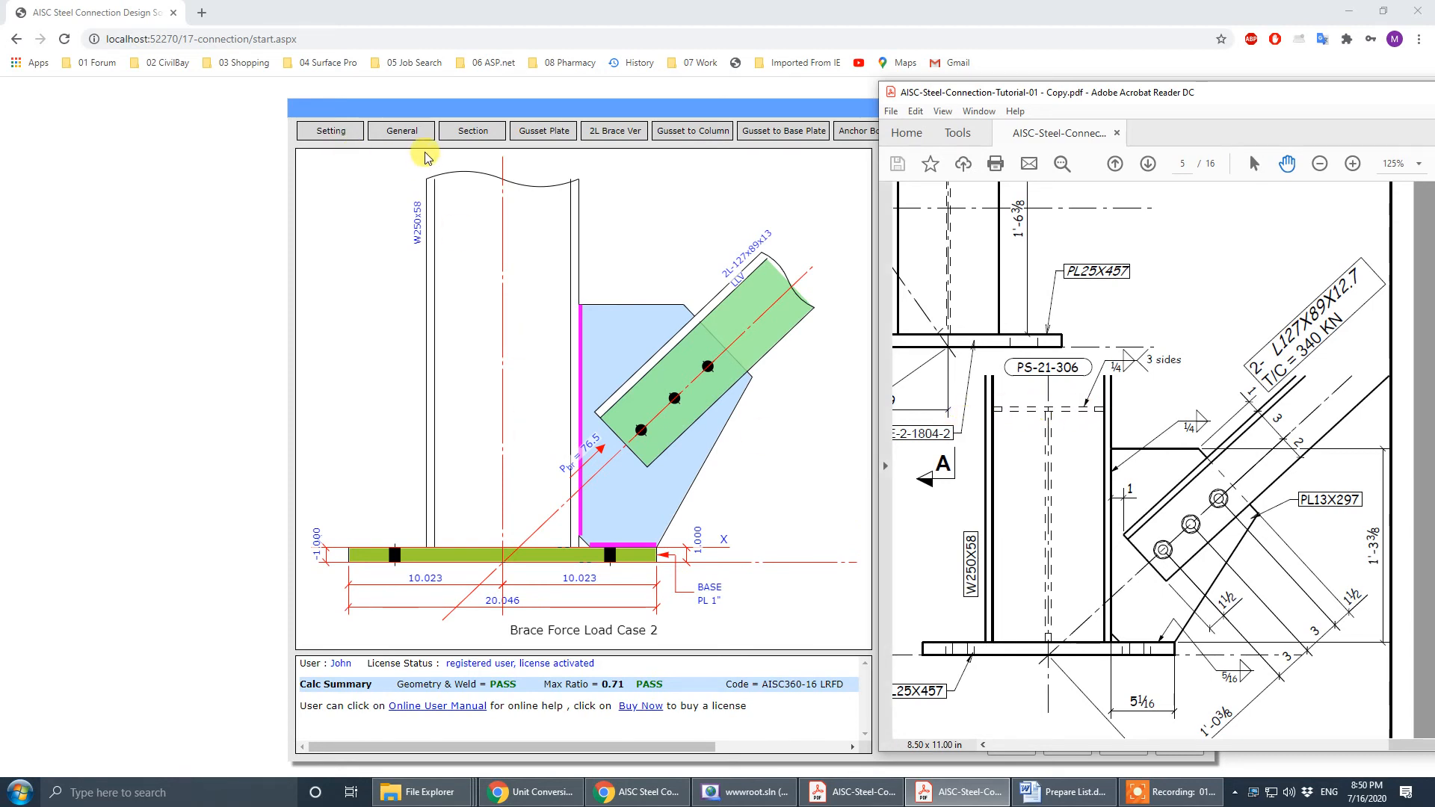
# - In the General settings, preview a stiffener plate at the column web by choosing Yes, and return the option to No
pyautogui.click(404, 135)
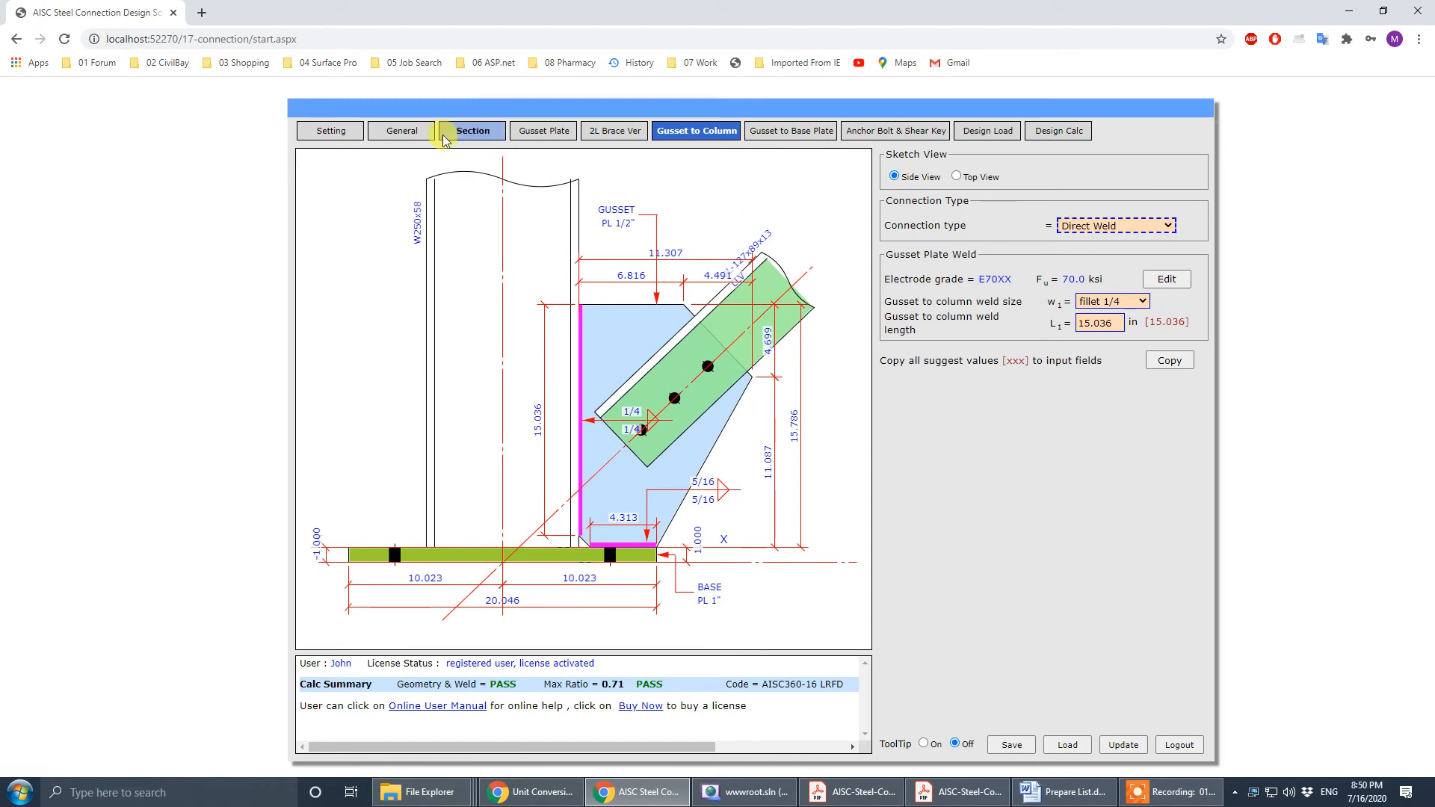
pyautogui.click(405, 136)
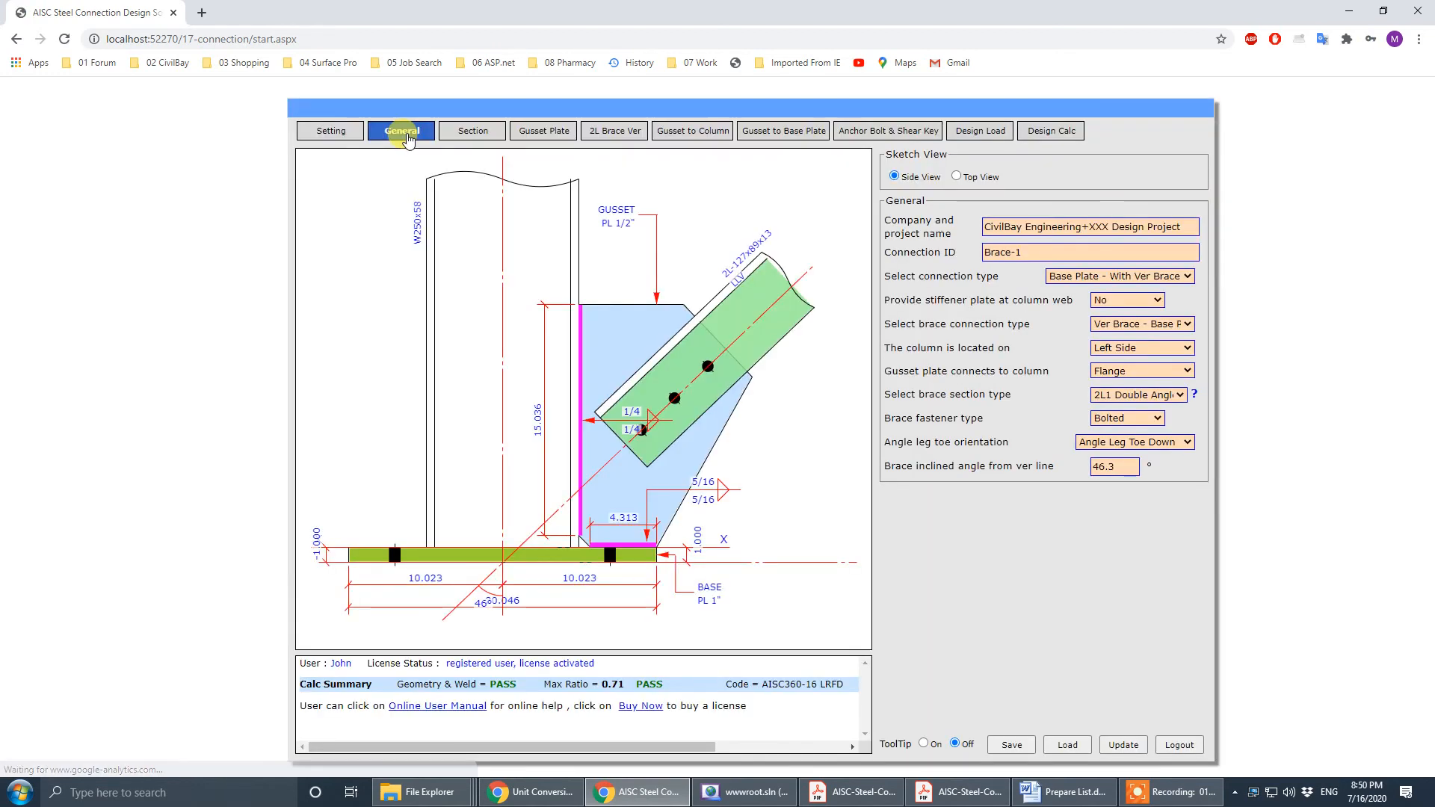
pyautogui.click(1148, 301)
pyautogui.click(1125, 327)
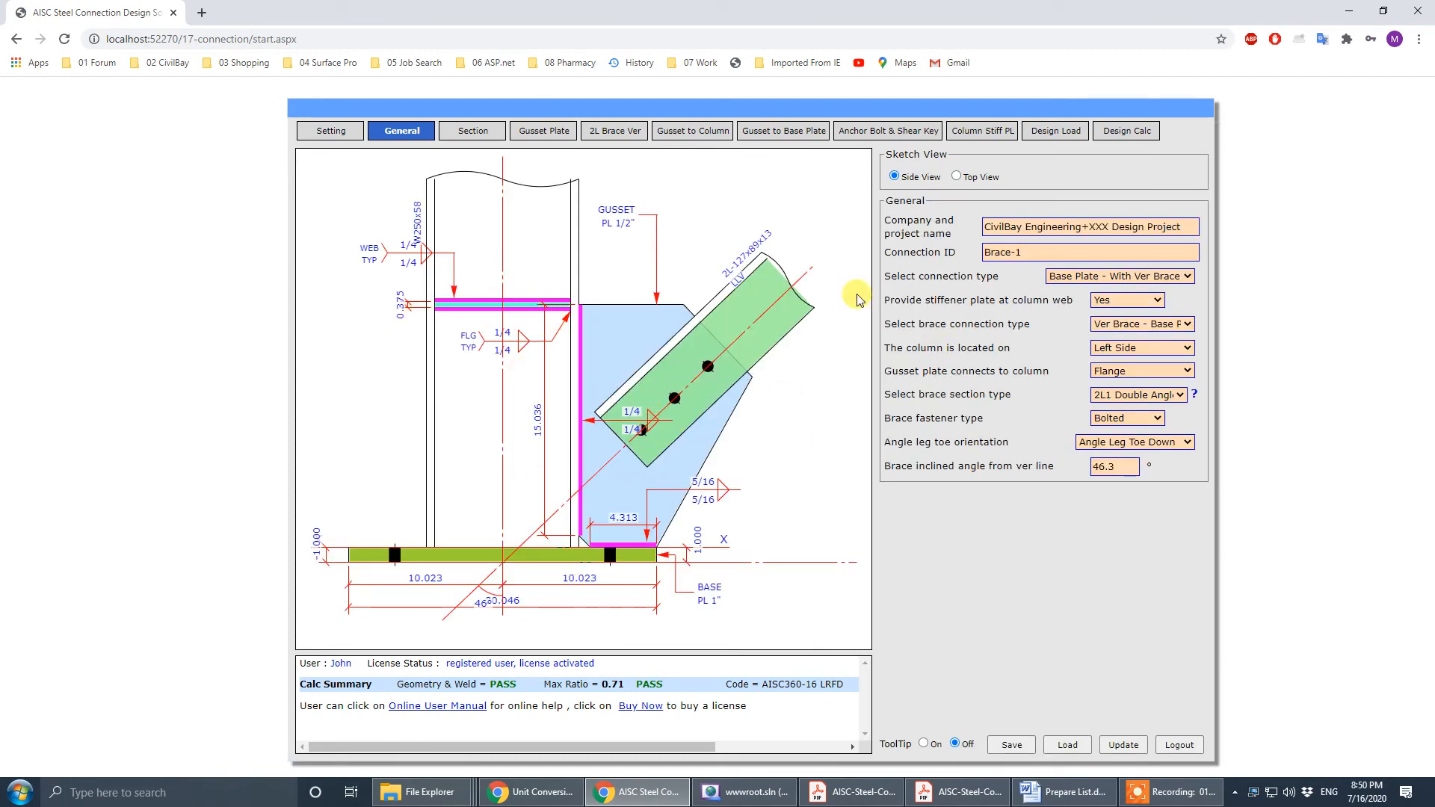
pyautogui.click(1151, 300)
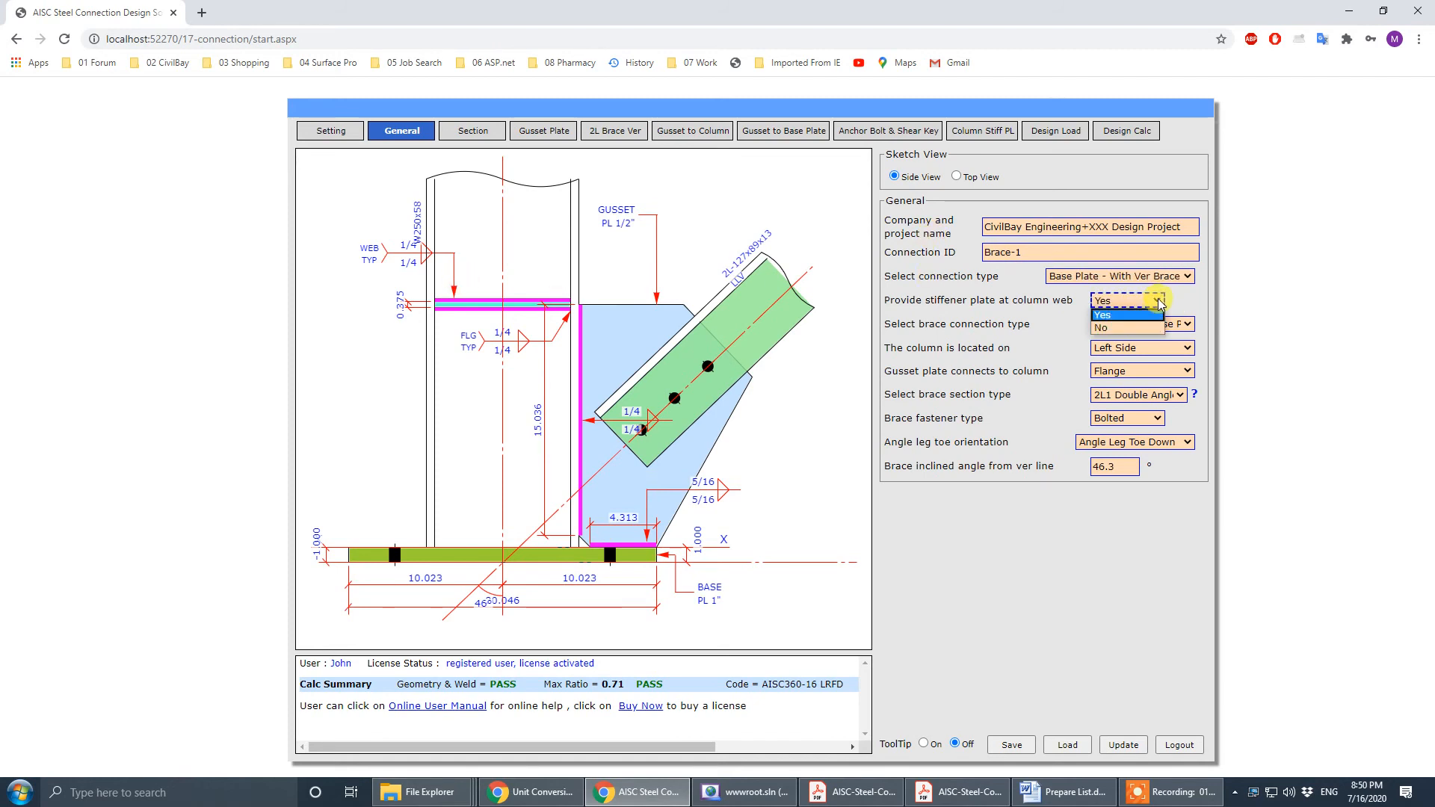
pyautogui.click(1140, 328)
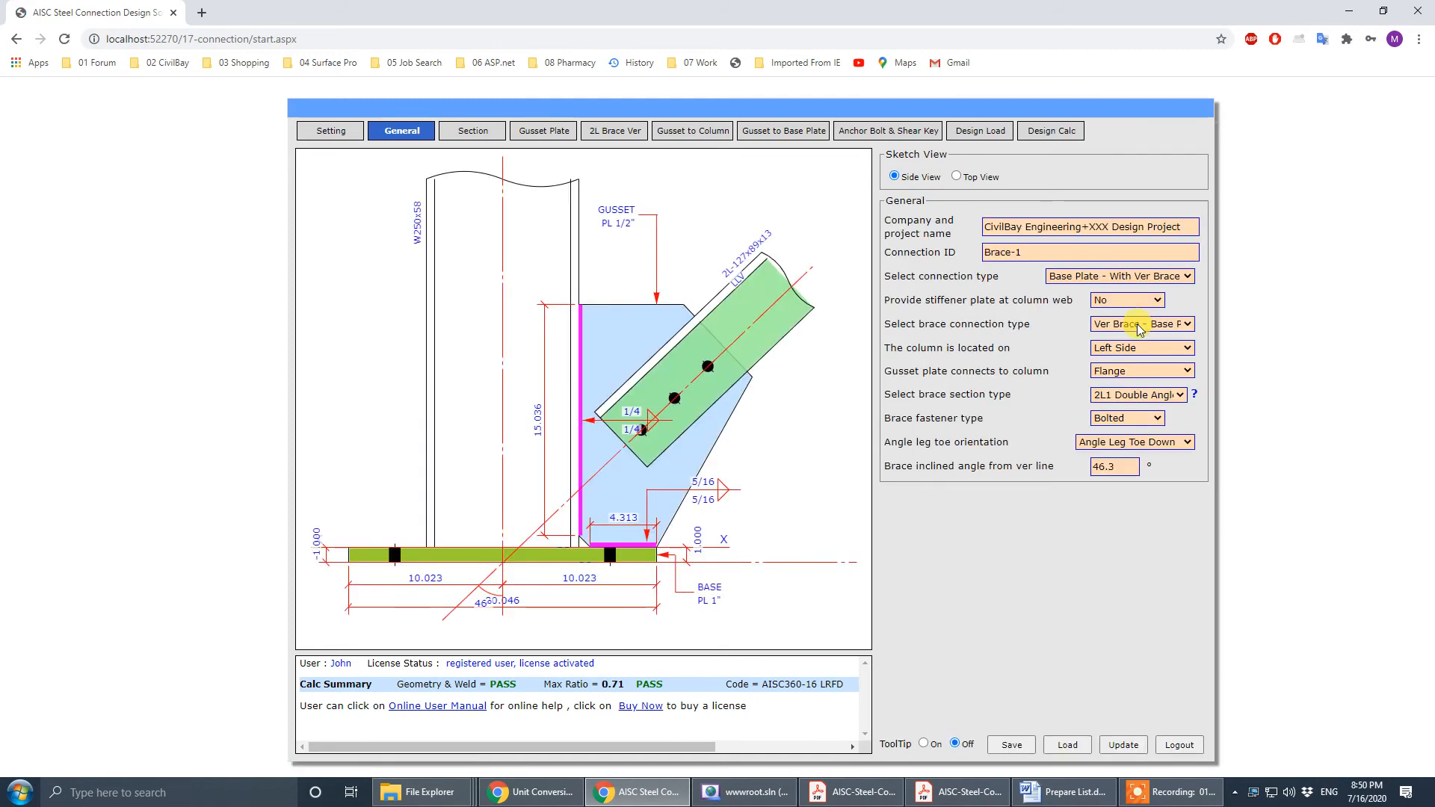
# - Examine the PS-21-302 and PS-21-306 base details on sketch 4-34 in the copied PDF, maximized at 100% zoom
pyautogui.click(959, 793)
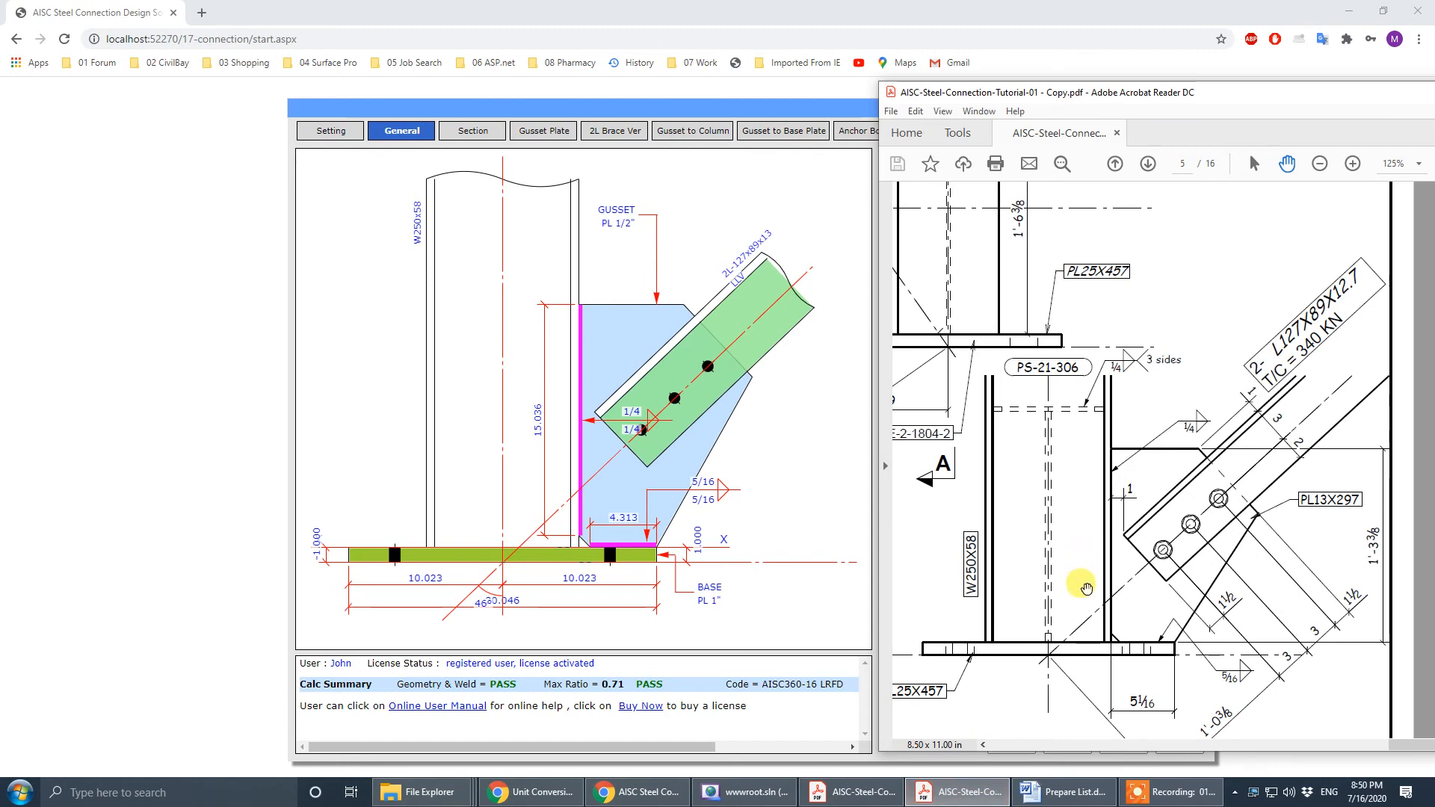
pyautogui.moveTo(877, 596); pyautogui.dragTo(667, 596)
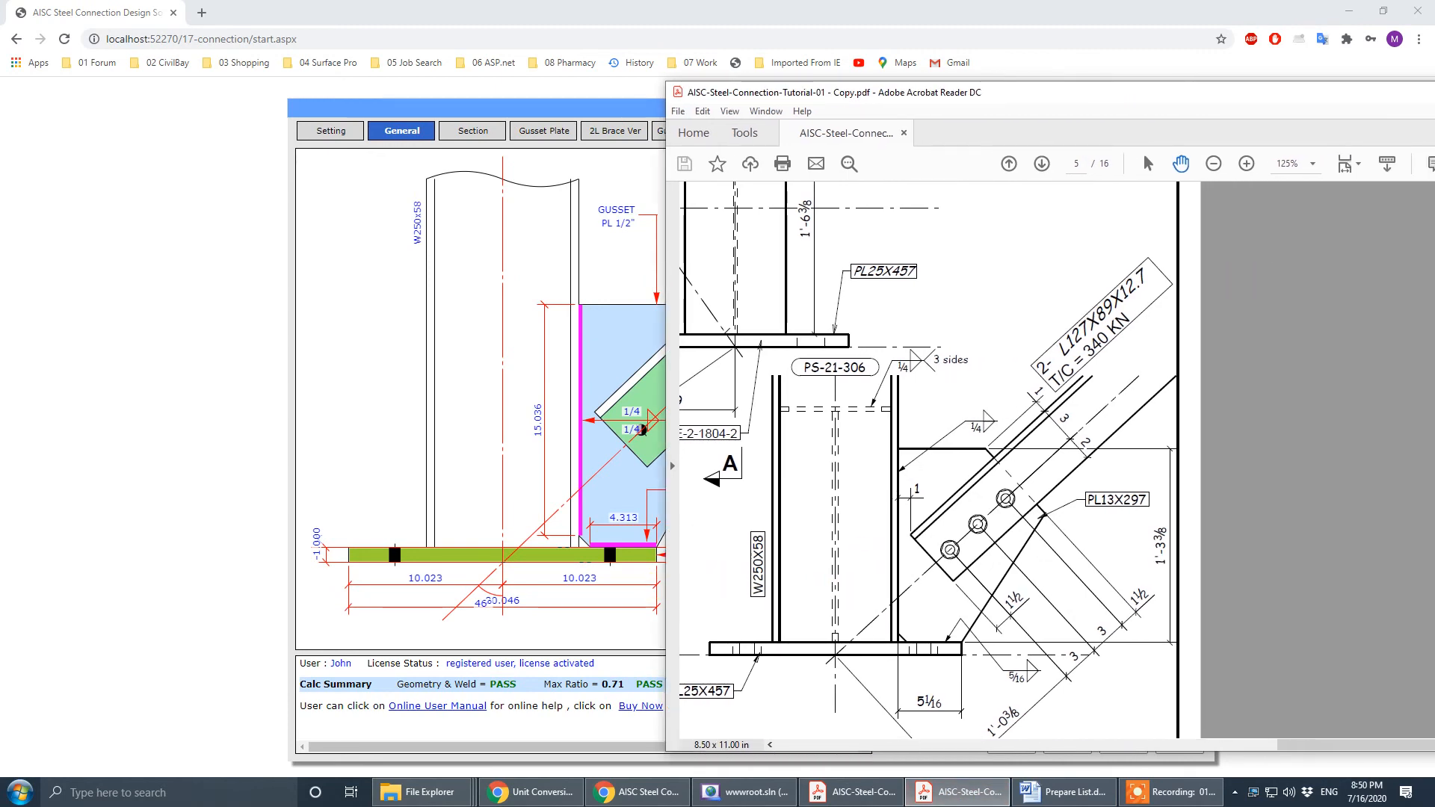
pyautogui.press('super+Up')
pyautogui.moveTo(361, 417); pyautogui.dragTo(751, 446)
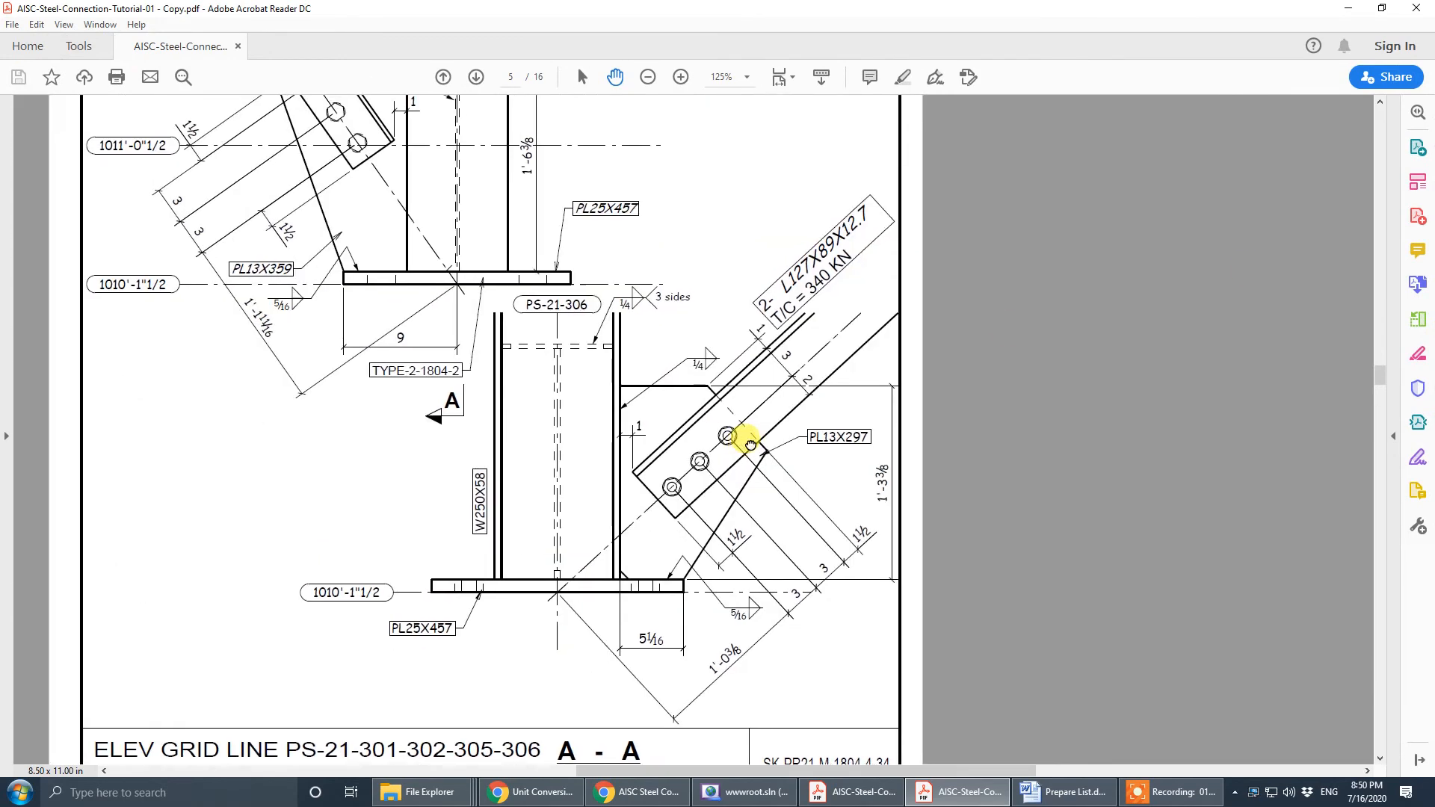
pyautogui.click(746, 78)
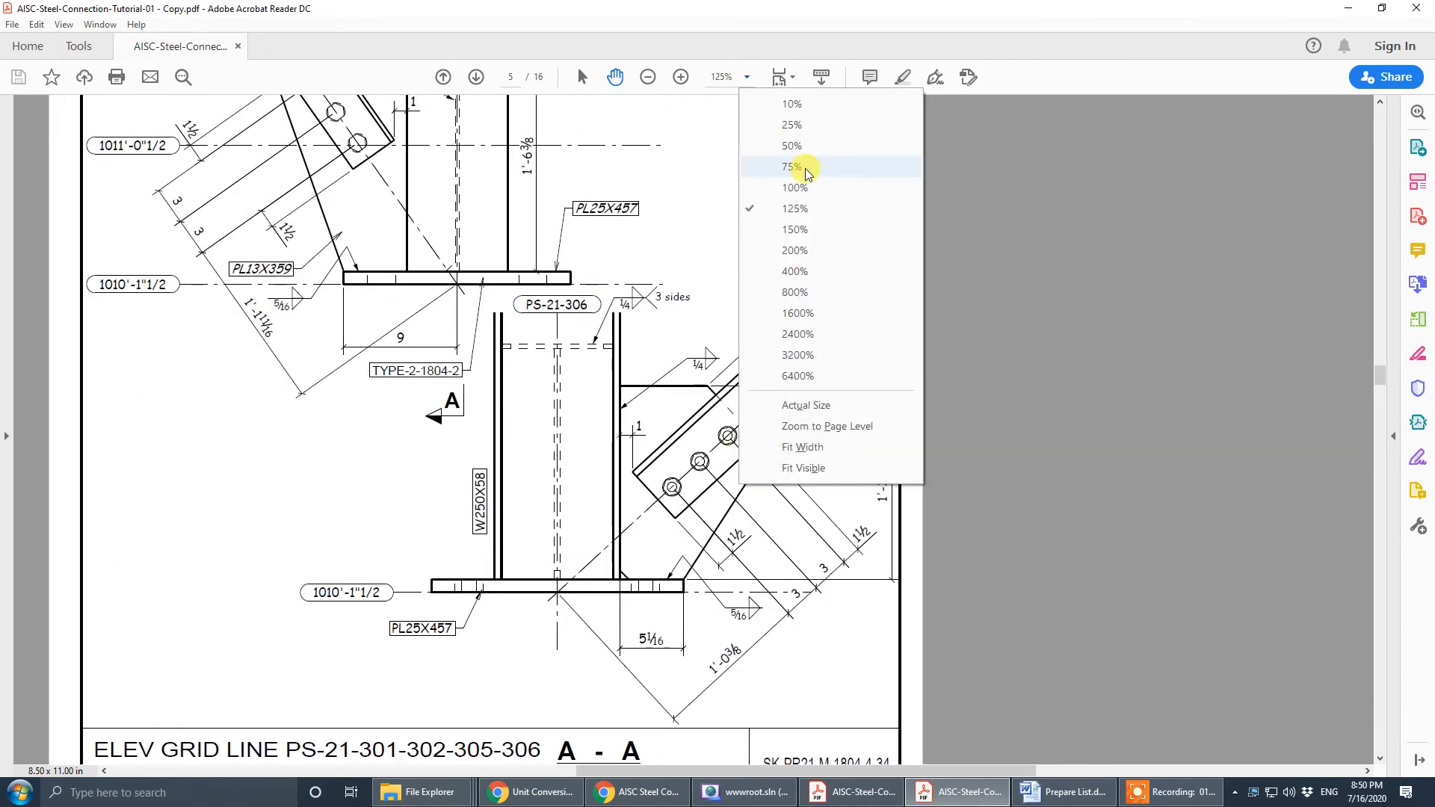
pyautogui.click(806, 169)
pyautogui.moveTo(617, 460); pyautogui.dragTo(958, 705)
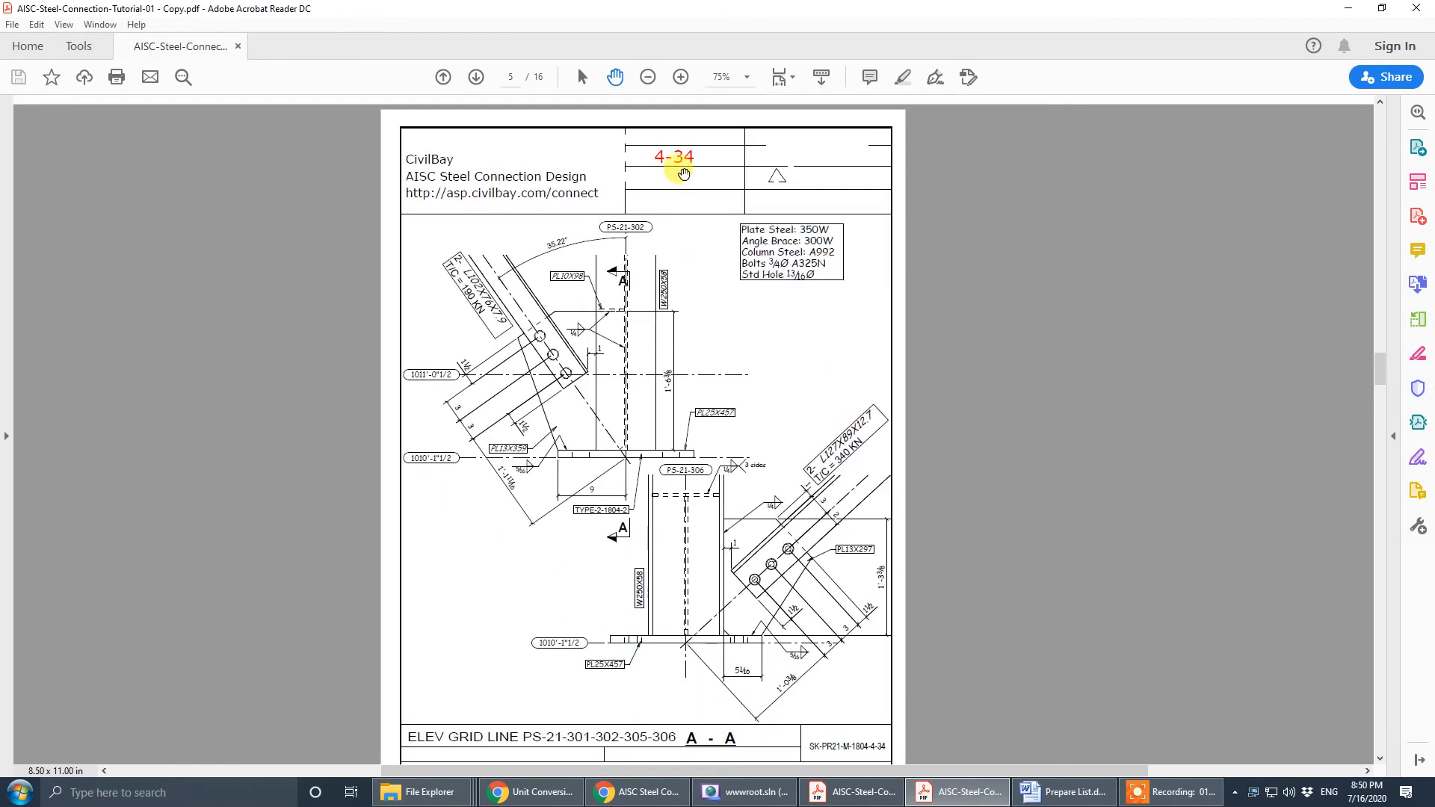
pyautogui.click(746, 77)
pyautogui.click(798, 186)
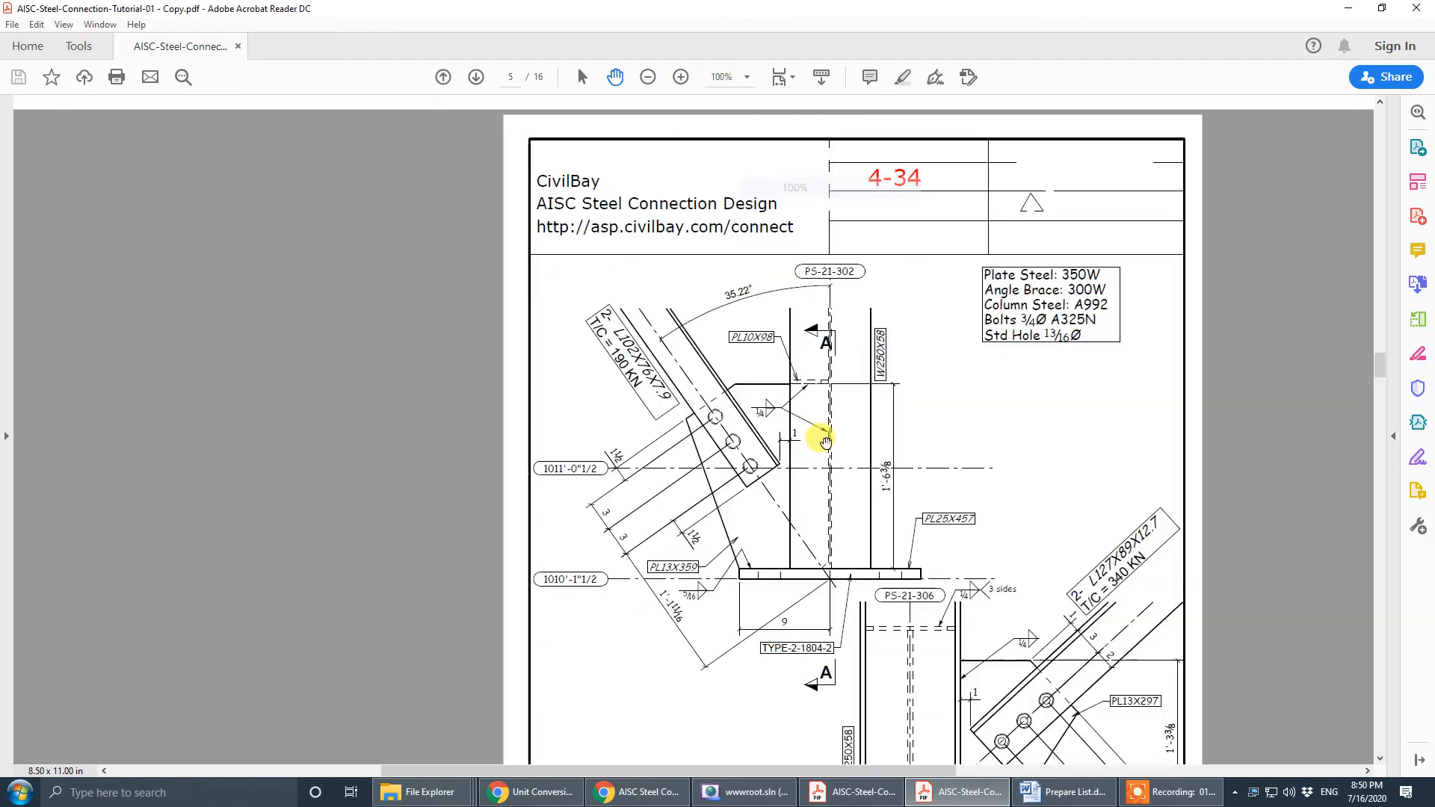
pyautogui.moveTo(825, 441); pyautogui.dragTo(731, 321)
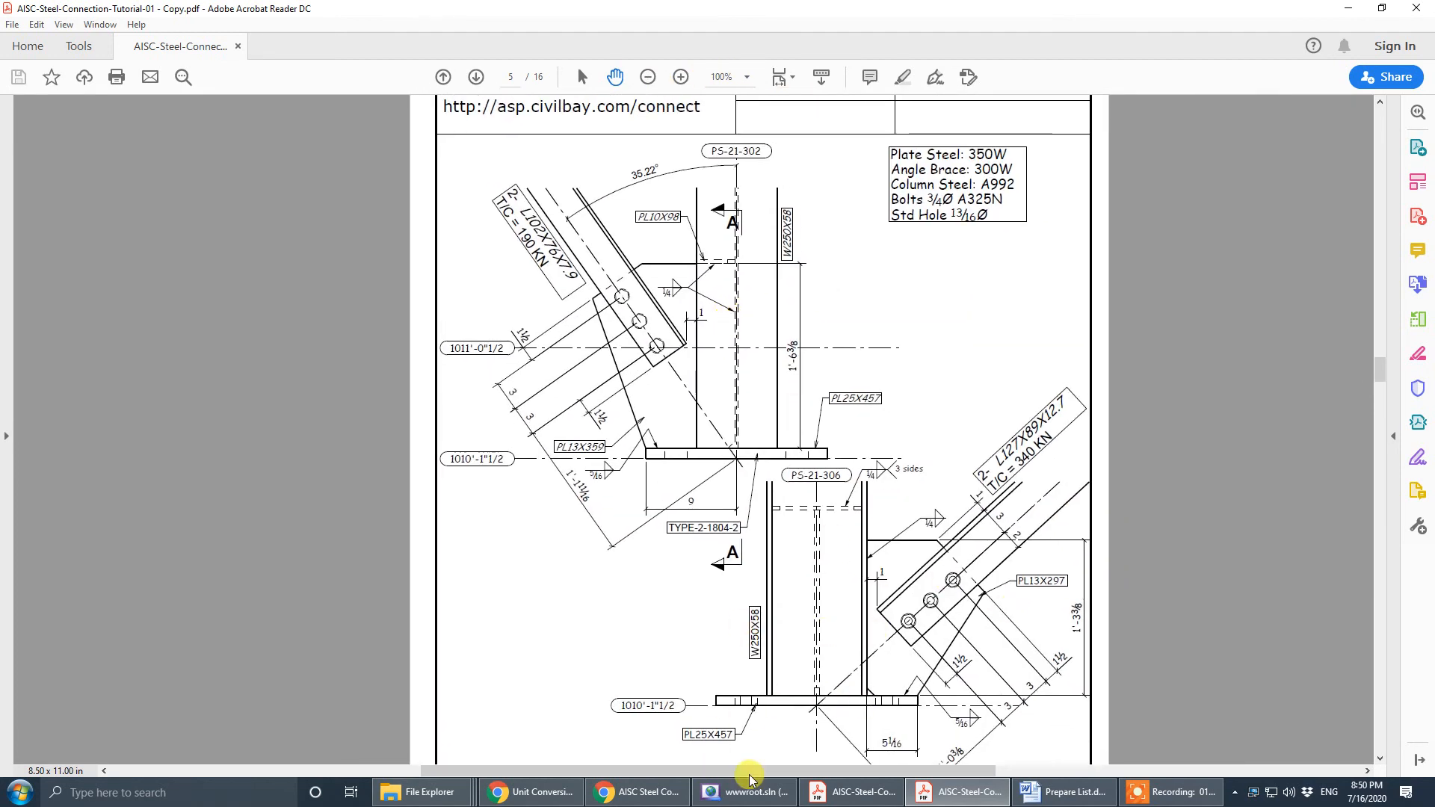
pyautogui.click(965, 798)
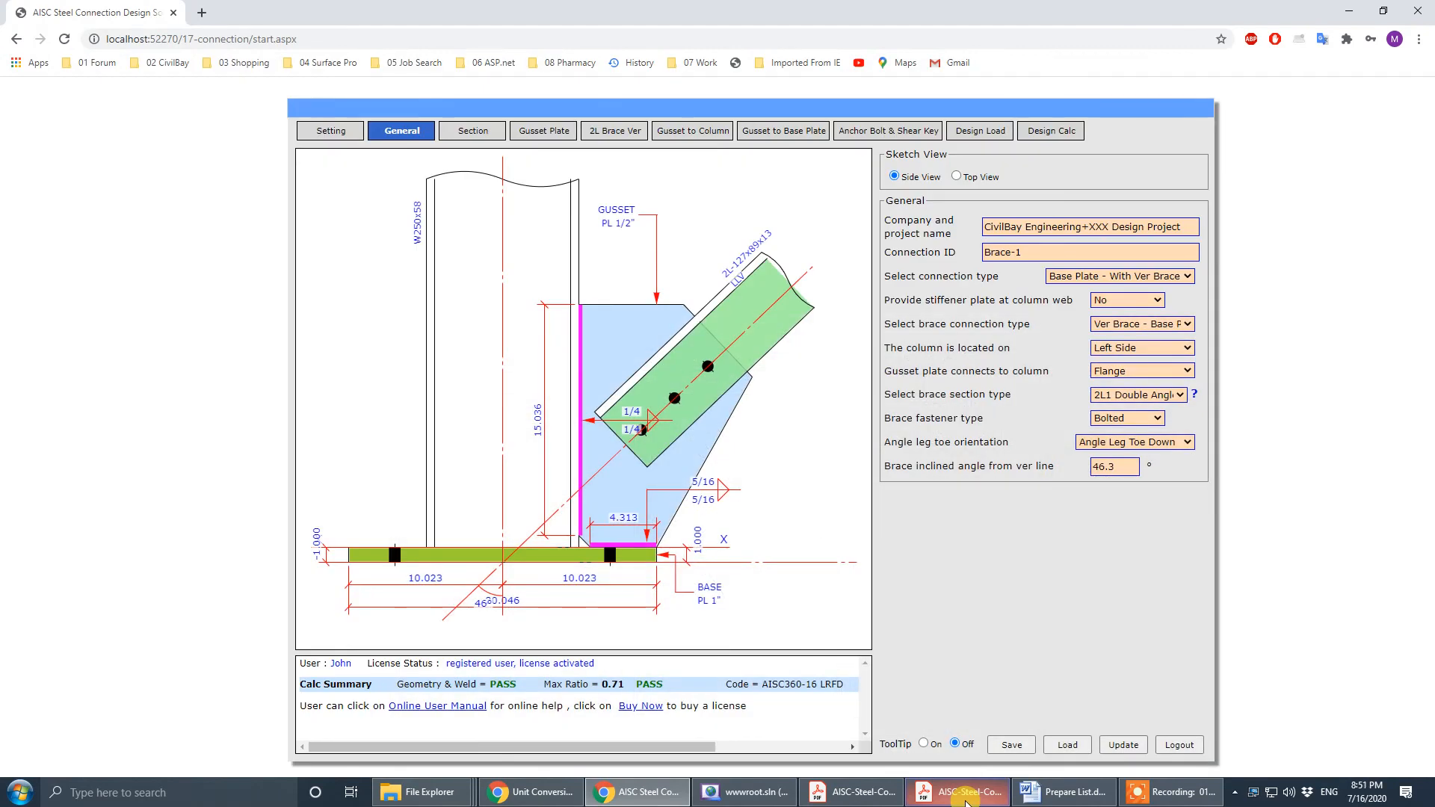
# - Switch to the AISC-Steel-Connection-Tutorial-01 PDF and find the 4-34 connection marks on the page 4 elevation at grid line PS-21-301
pyautogui.click(837, 799)
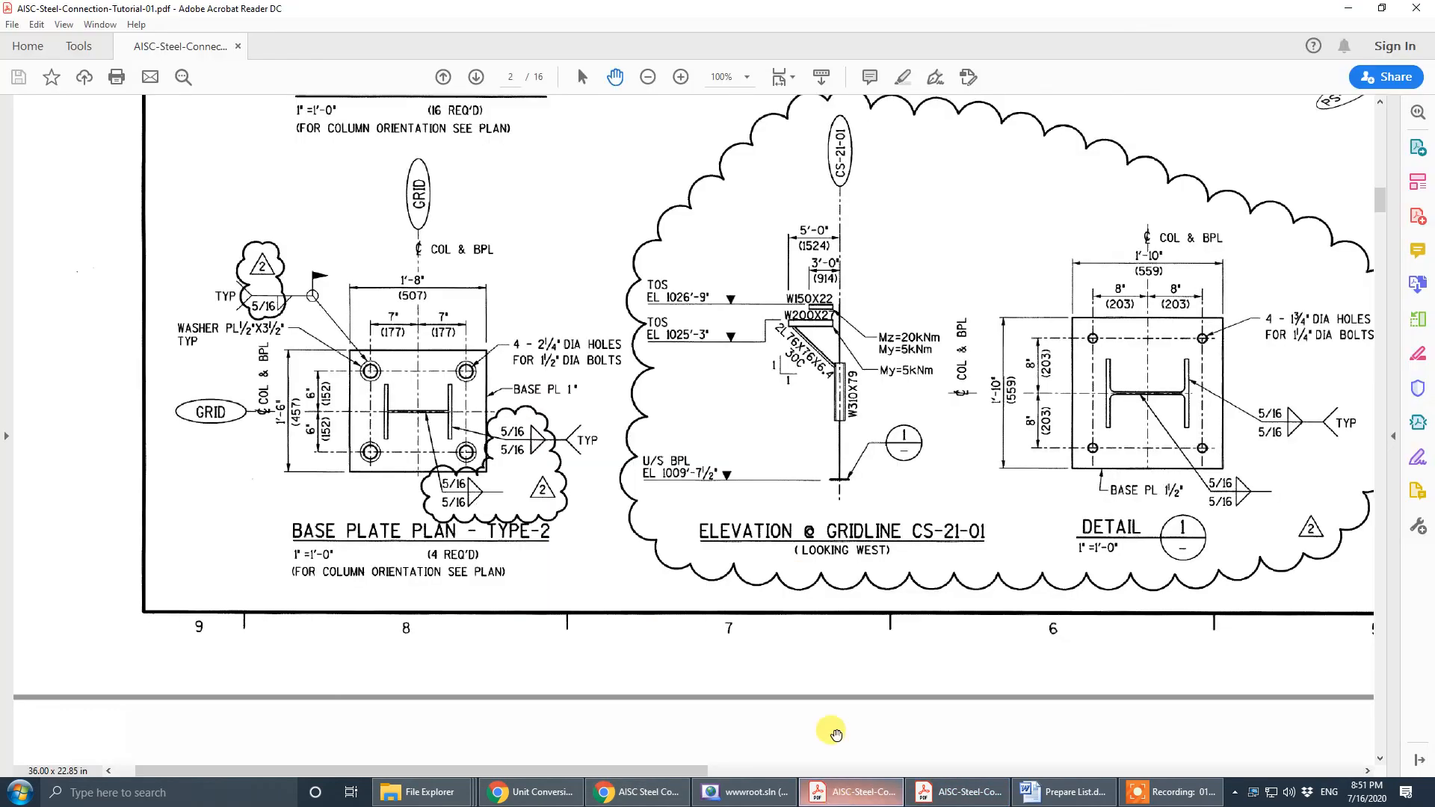
pyautogui.scroll(5, 893, 637)
pyautogui.scroll(-2, 899, 618)
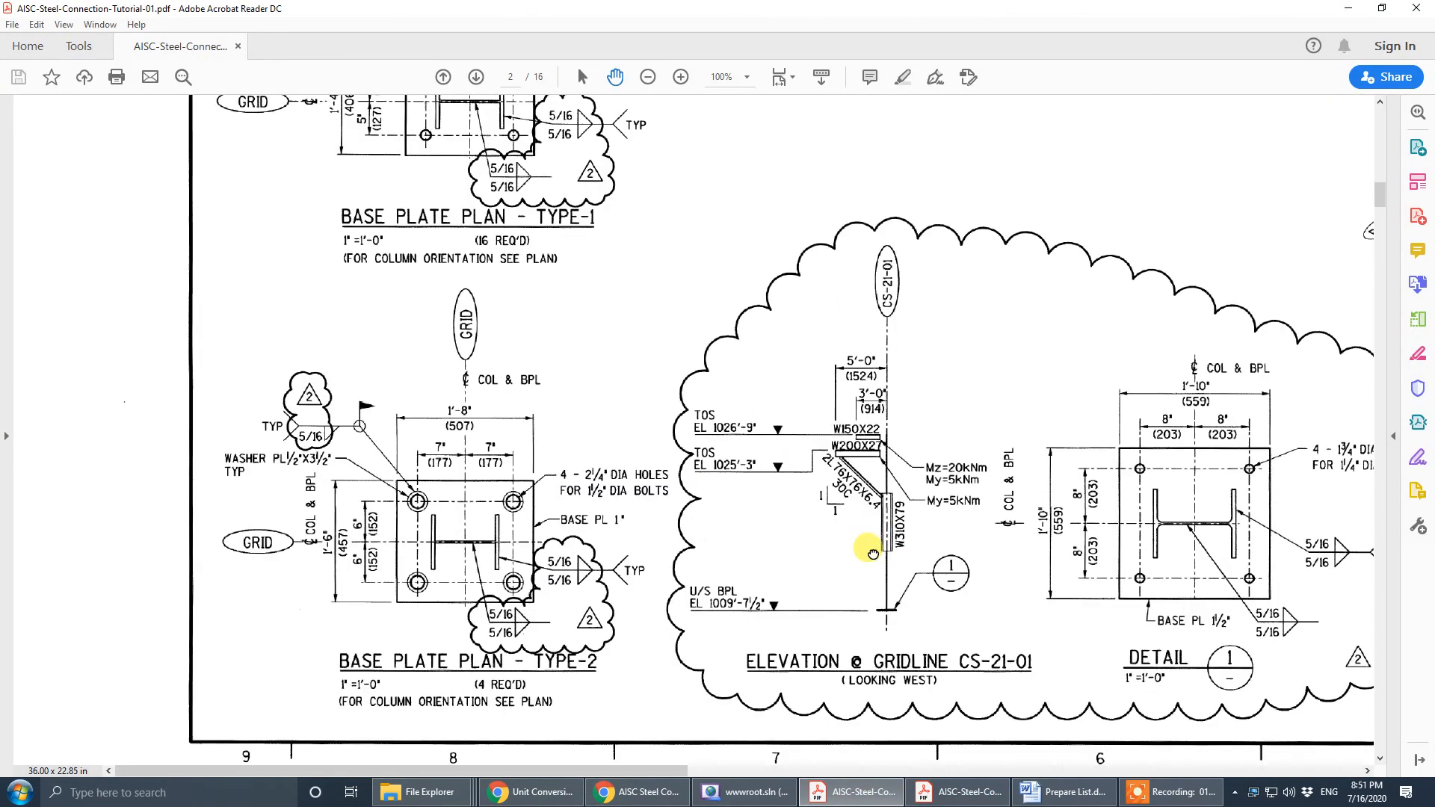
pyautogui.moveTo(873, 553); pyautogui.dragTo(791, 503)
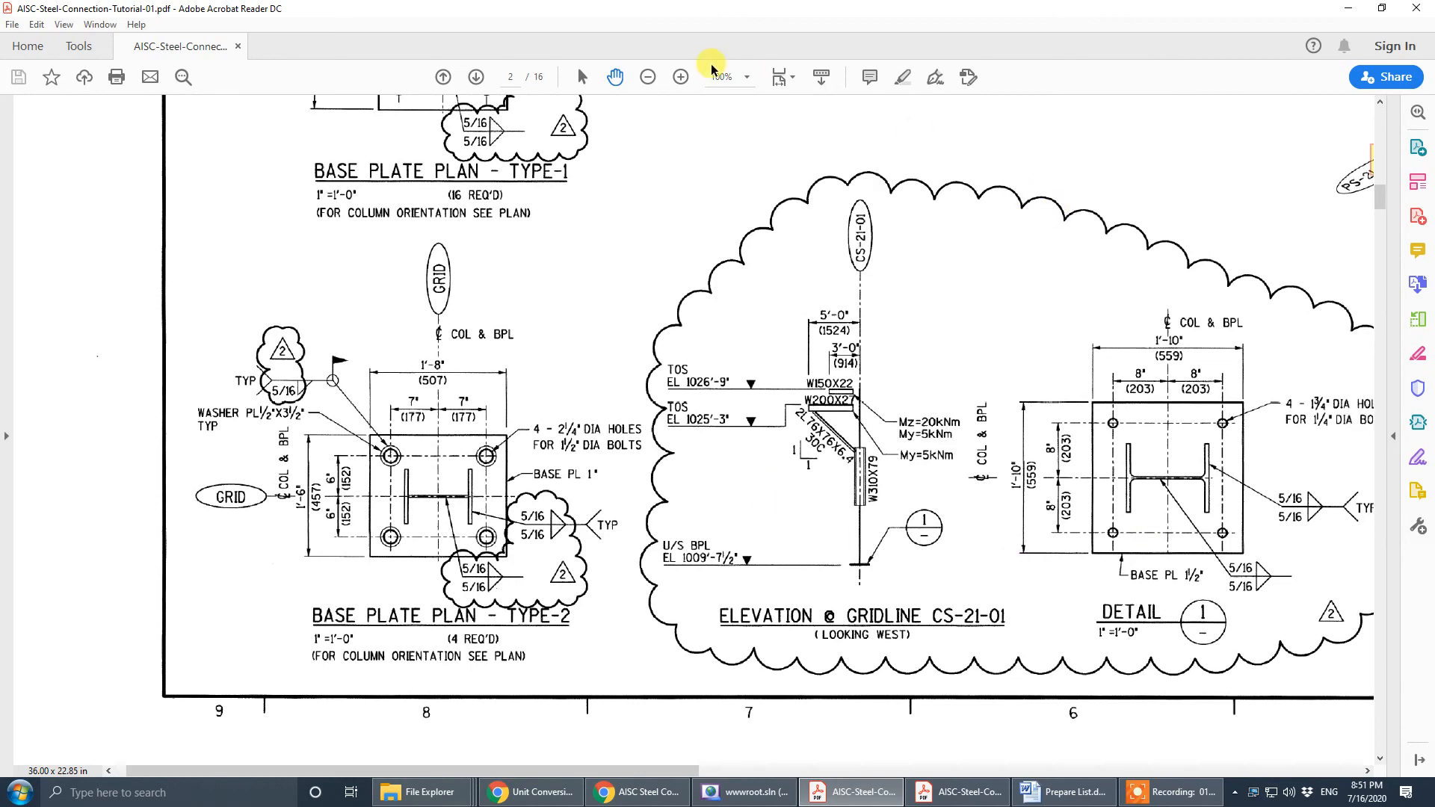
pyautogui.click(750, 81)
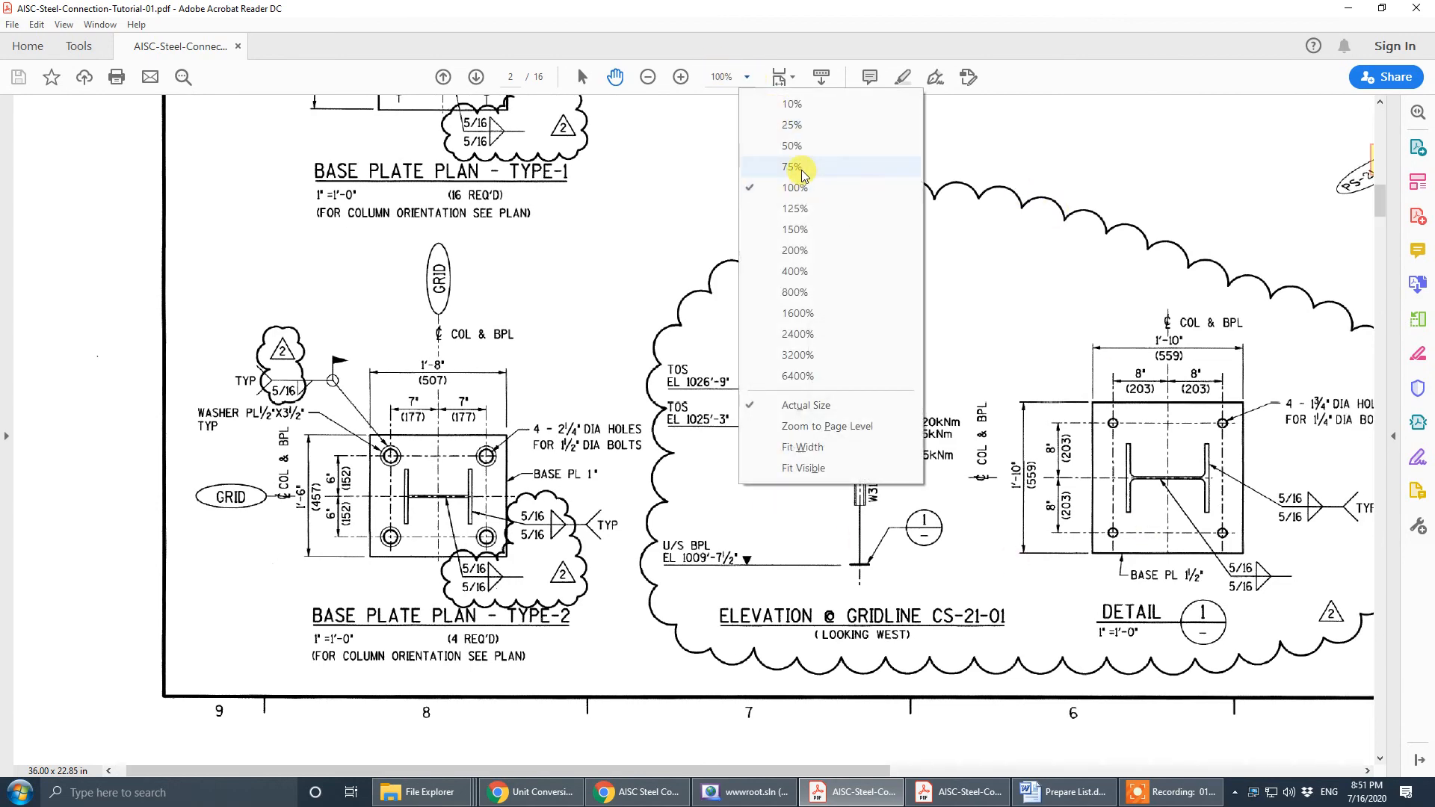
pyautogui.click(803, 176)
pyautogui.click(1380, 700)
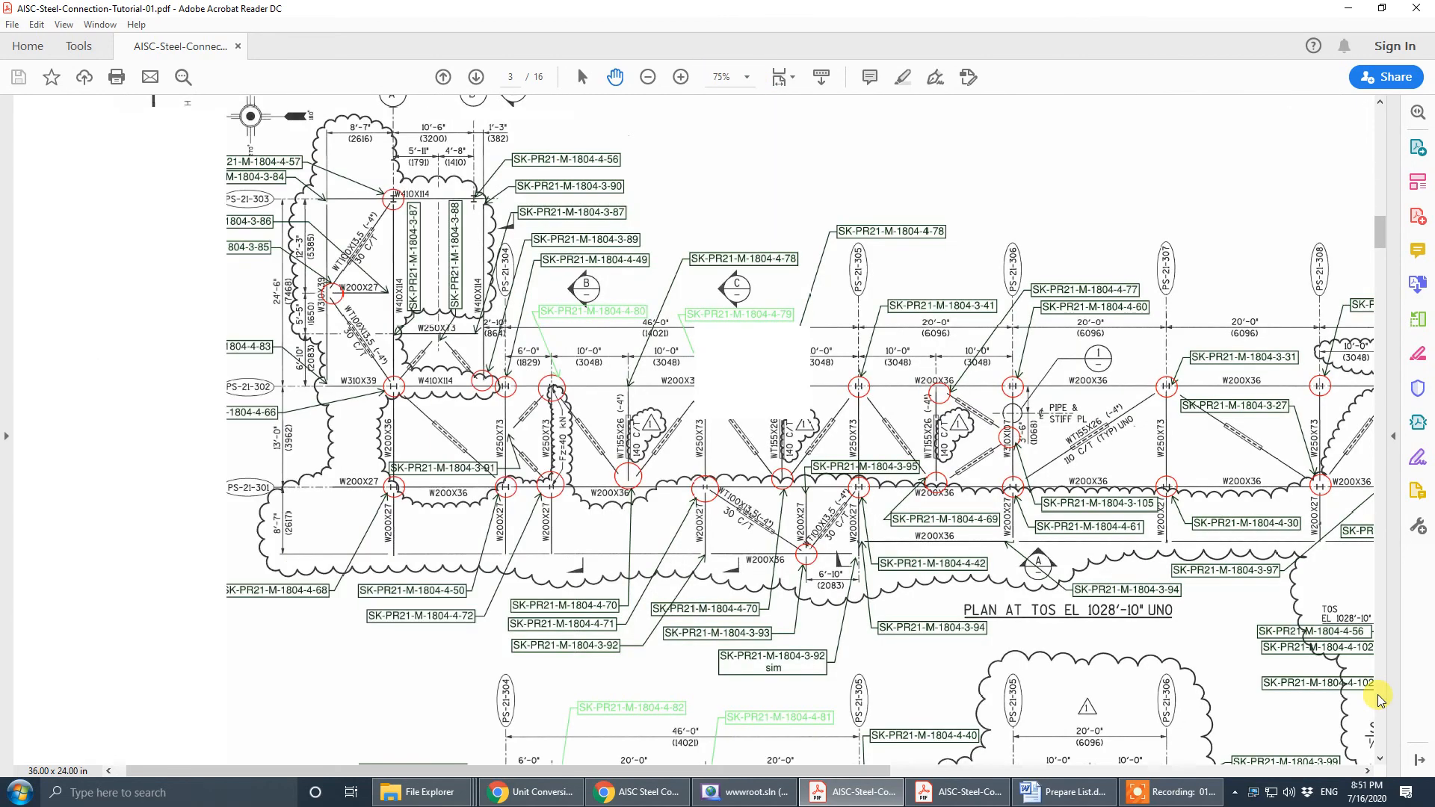
pyautogui.click(1381, 700)
pyautogui.click(1380, 700)
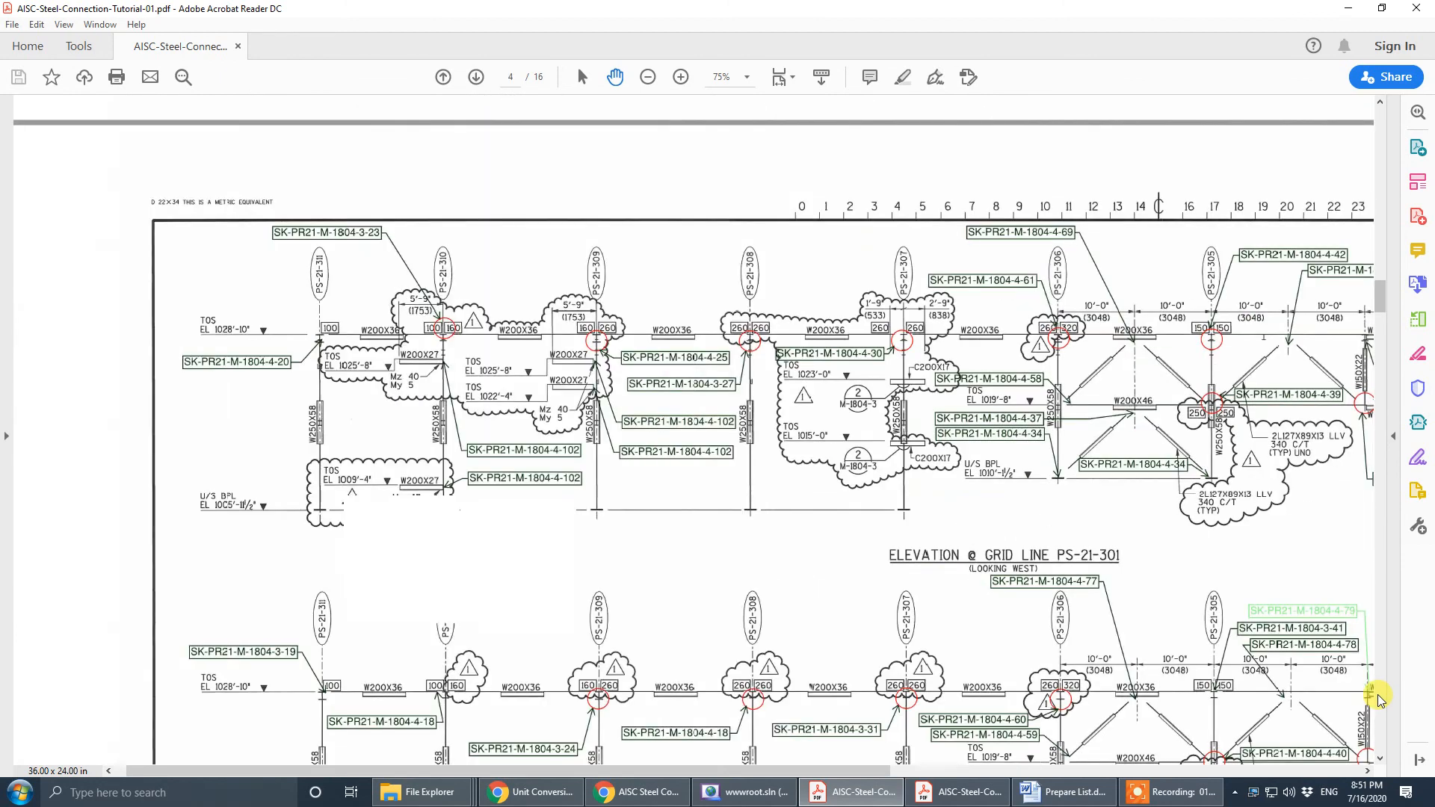
pyautogui.moveTo(1075, 508); pyautogui.dragTo(822, 474)
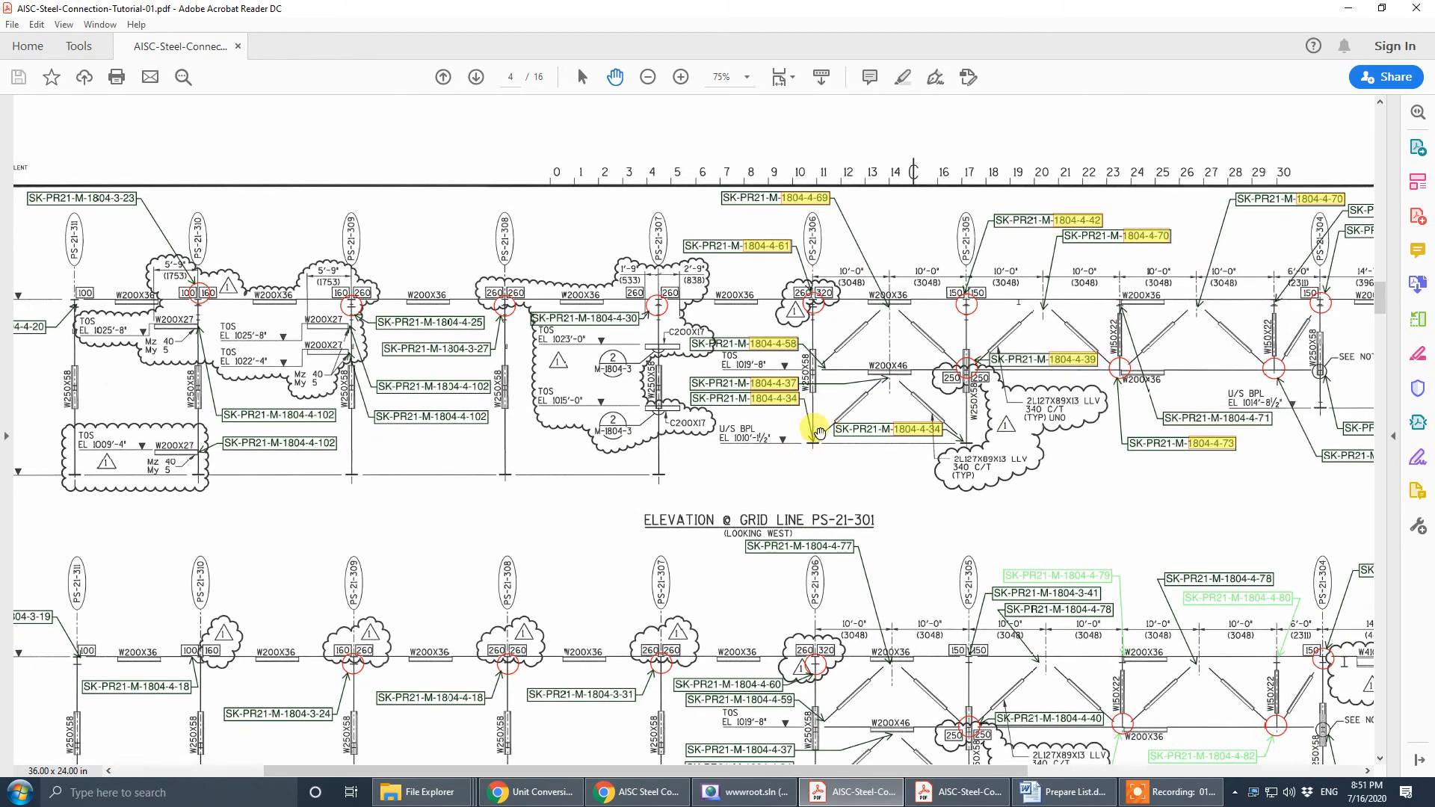
# - Examine the 4-34 brace connections at 100% zoom on the grid line PS-21-301, PS-21-305 and PS-21-306 elevations
pyautogui.click(746, 77)
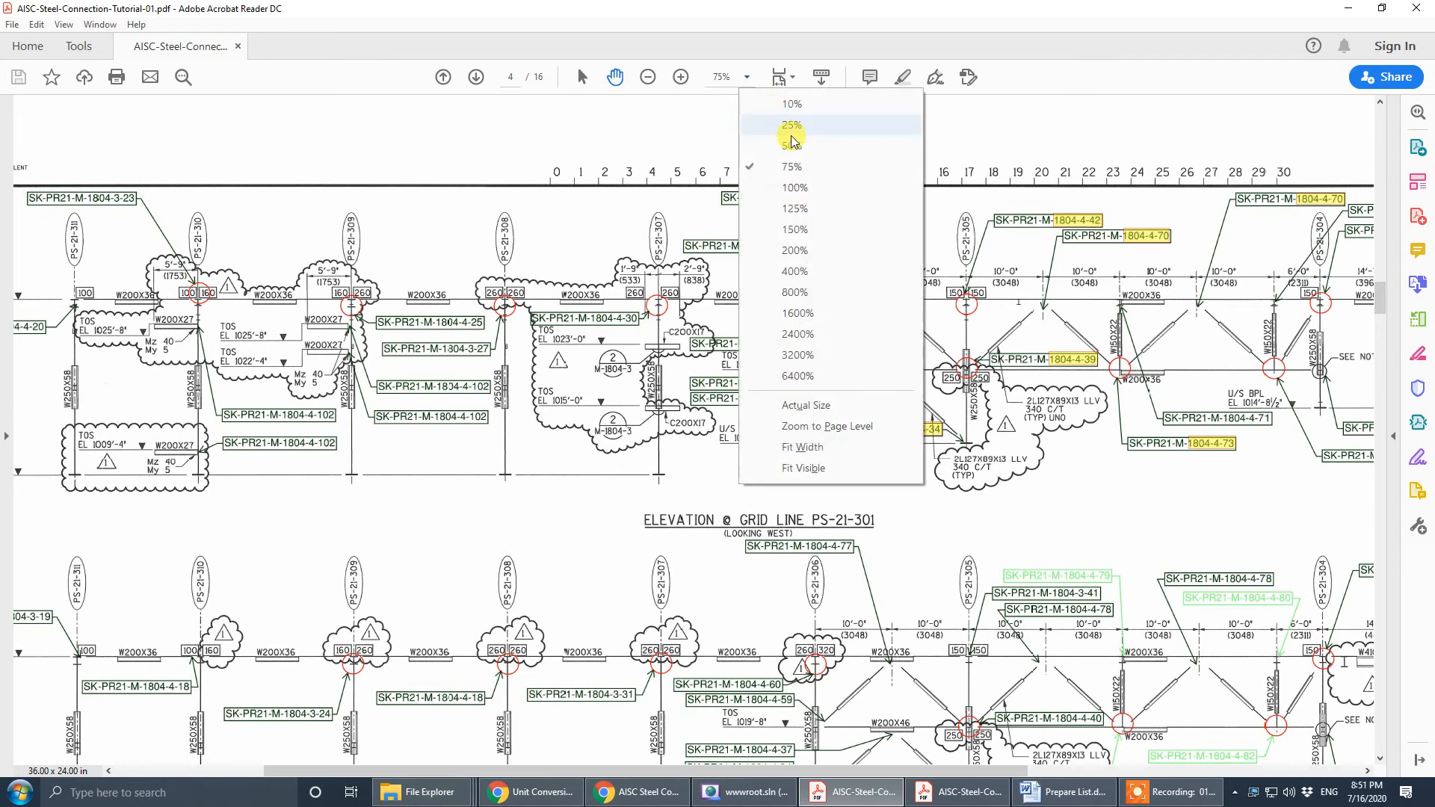
pyautogui.click(794, 187)
pyautogui.moveTo(930, 394); pyautogui.dragTo(677, 363)
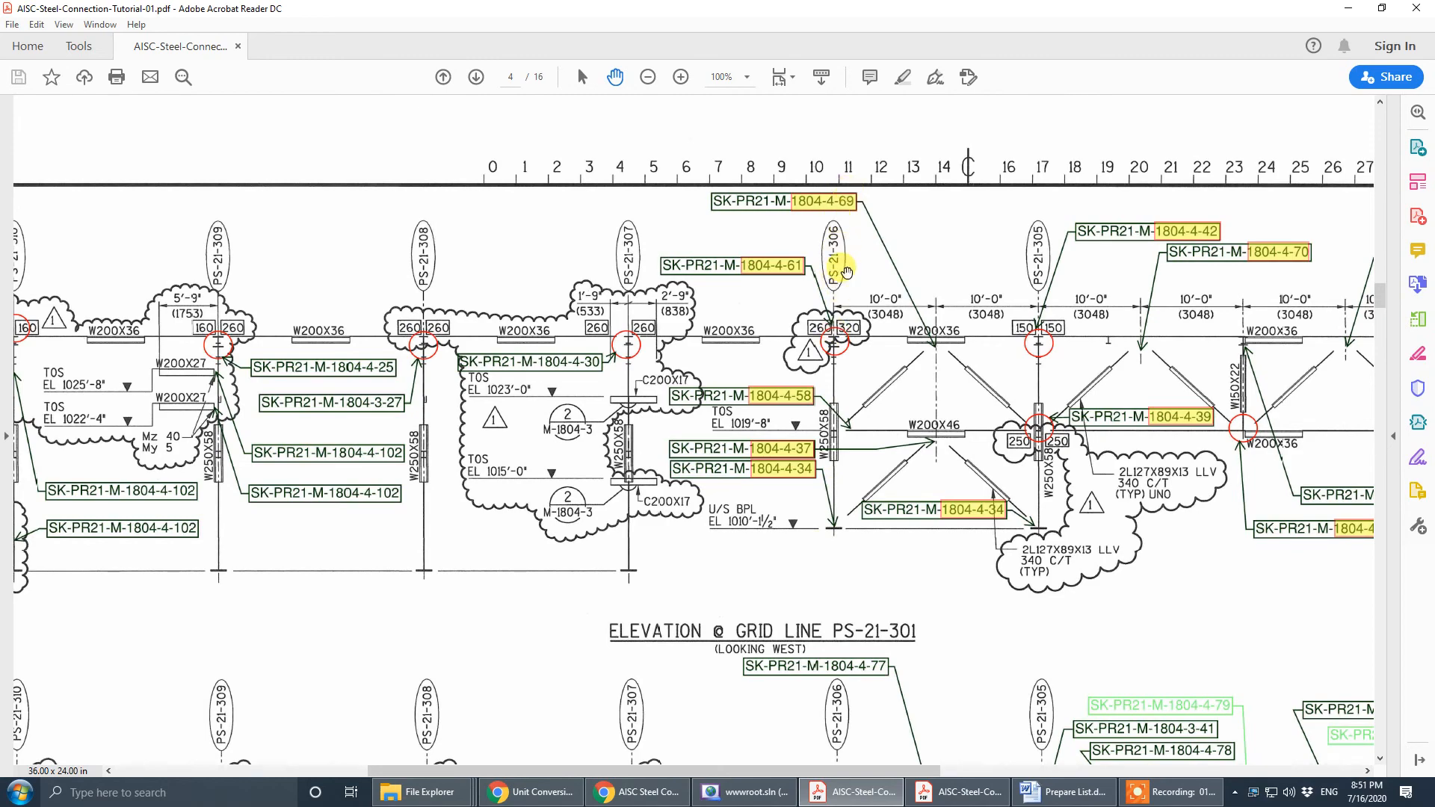
pyautogui.moveTo(851, 590); pyautogui.dragTo(865, 276)
pyautogui.moveTo(892, 503)
pyautogui.mouseDown()
pyautogui.moveTo(898, 269)
pyautogui.moveTo(945, 146)
pyautogui.moveTo(899, 172)
pyautogui.mouseUp()
pyautogui.moveTo(843, 497); pyautogui.dragTo(628, 488)
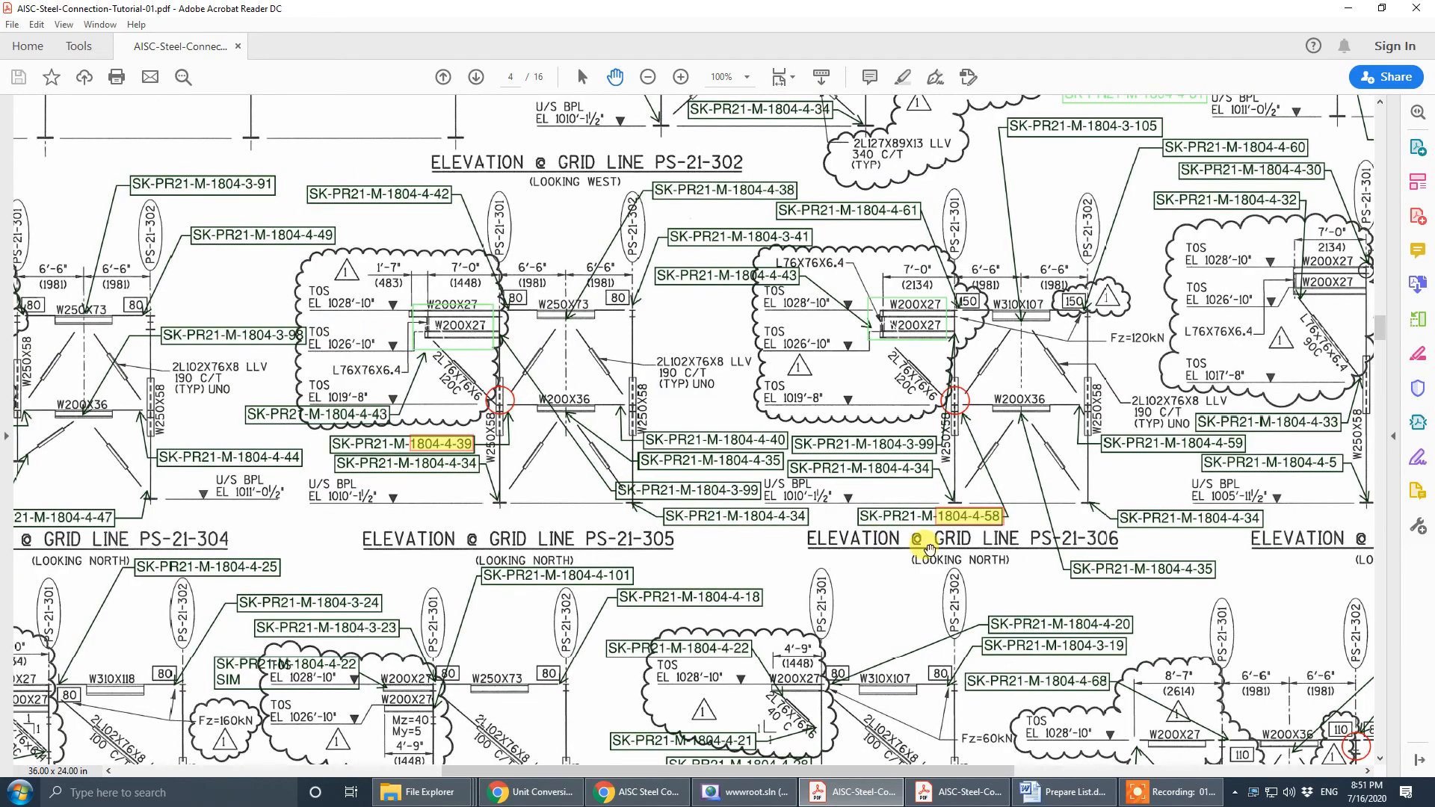
pyautogui.moveTo(929, 549); pyautogui.dragTo(789, 545)
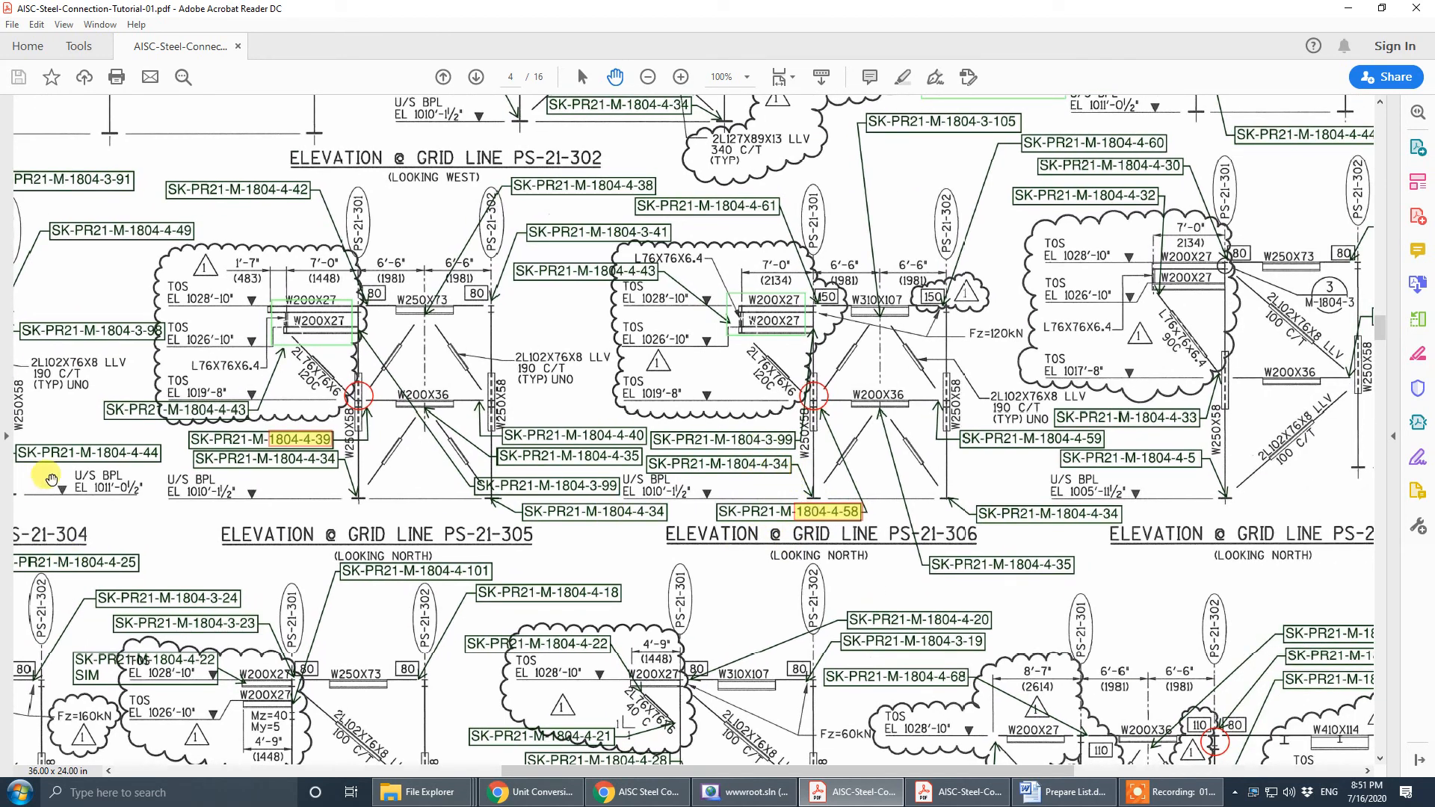
pyautogui.click(6, 439)
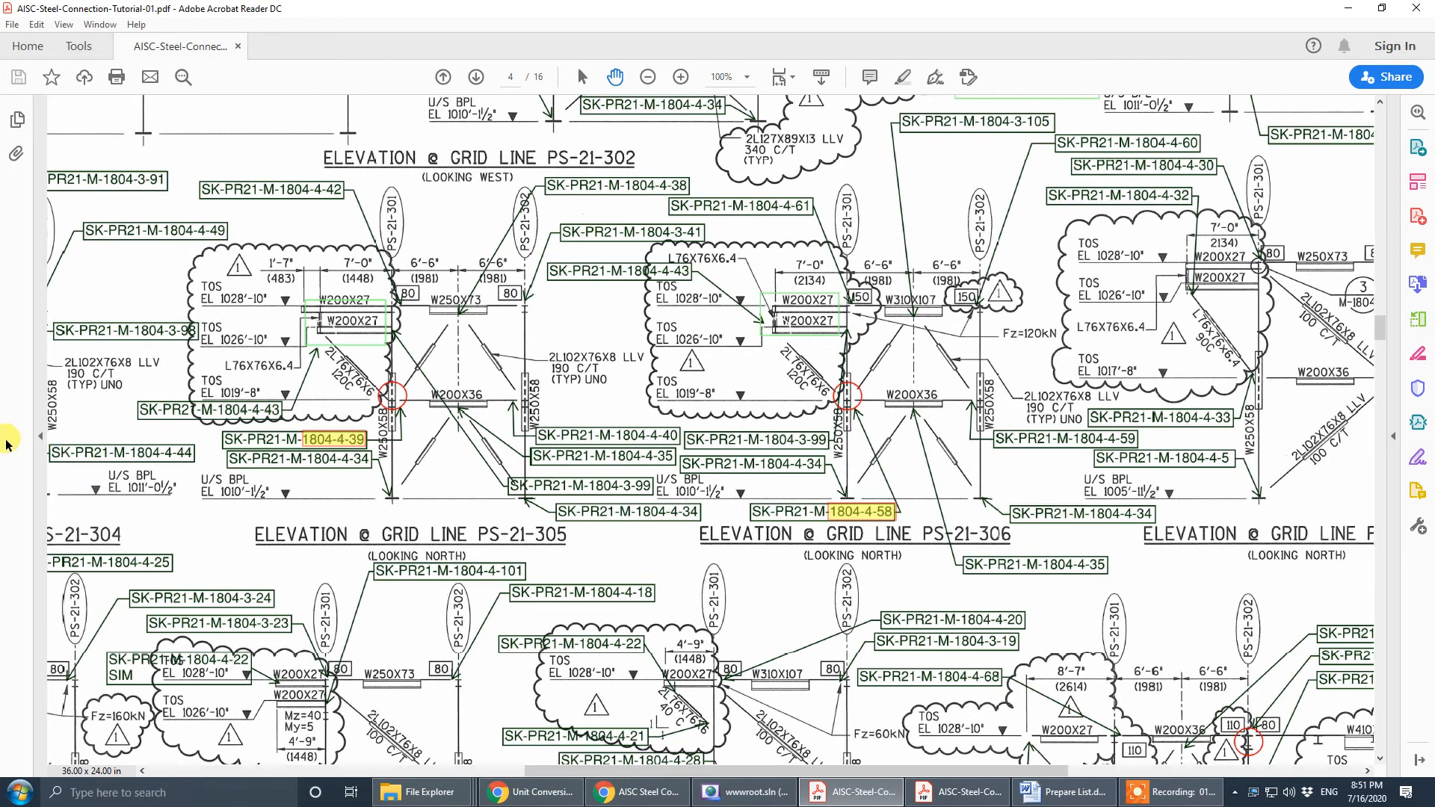
pyautogui.click(41, 437)
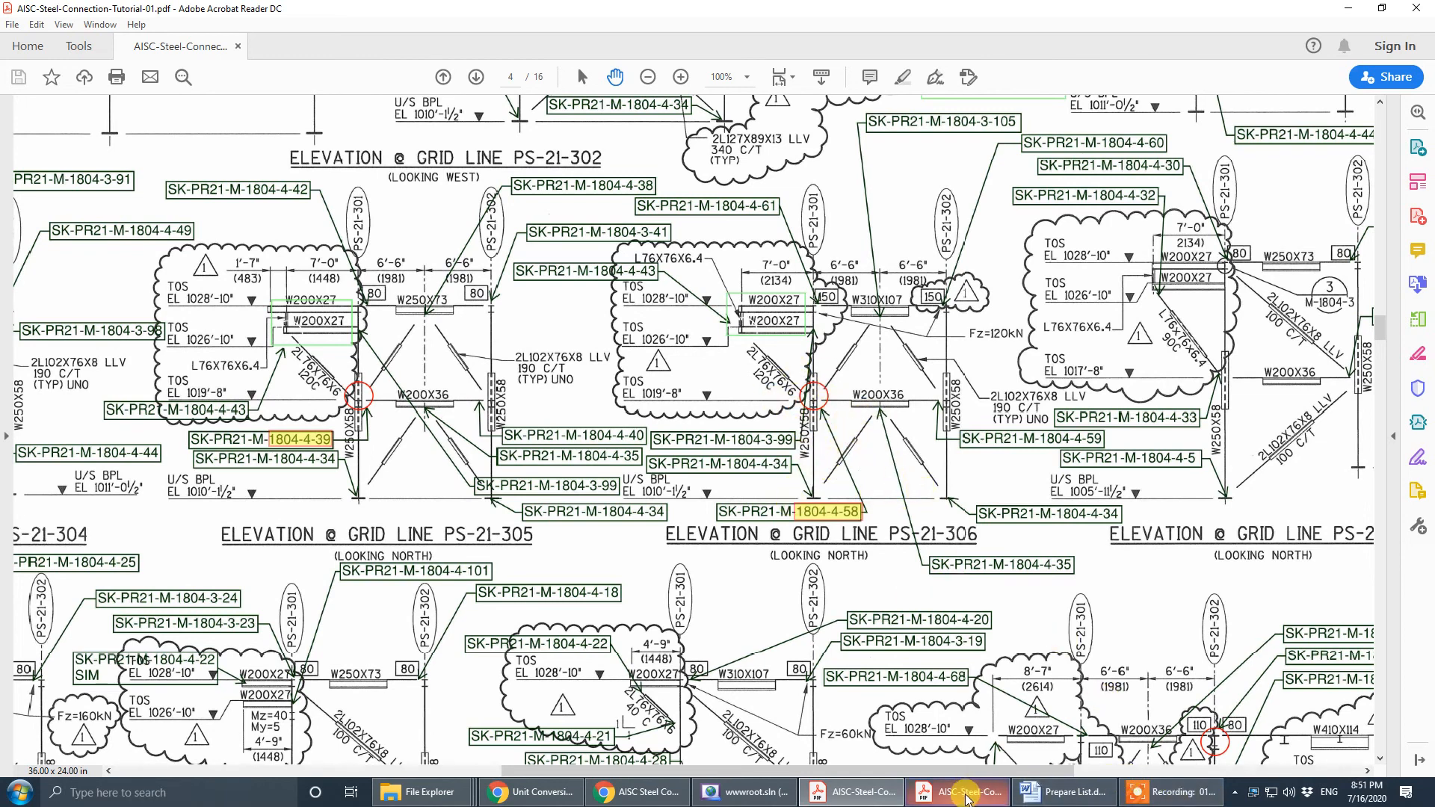
# - Place the copied tutorial PDF beside the AISC Steel Connection Design form, showing the PS-21-302 base detail
pyautogui.click(958, 792)
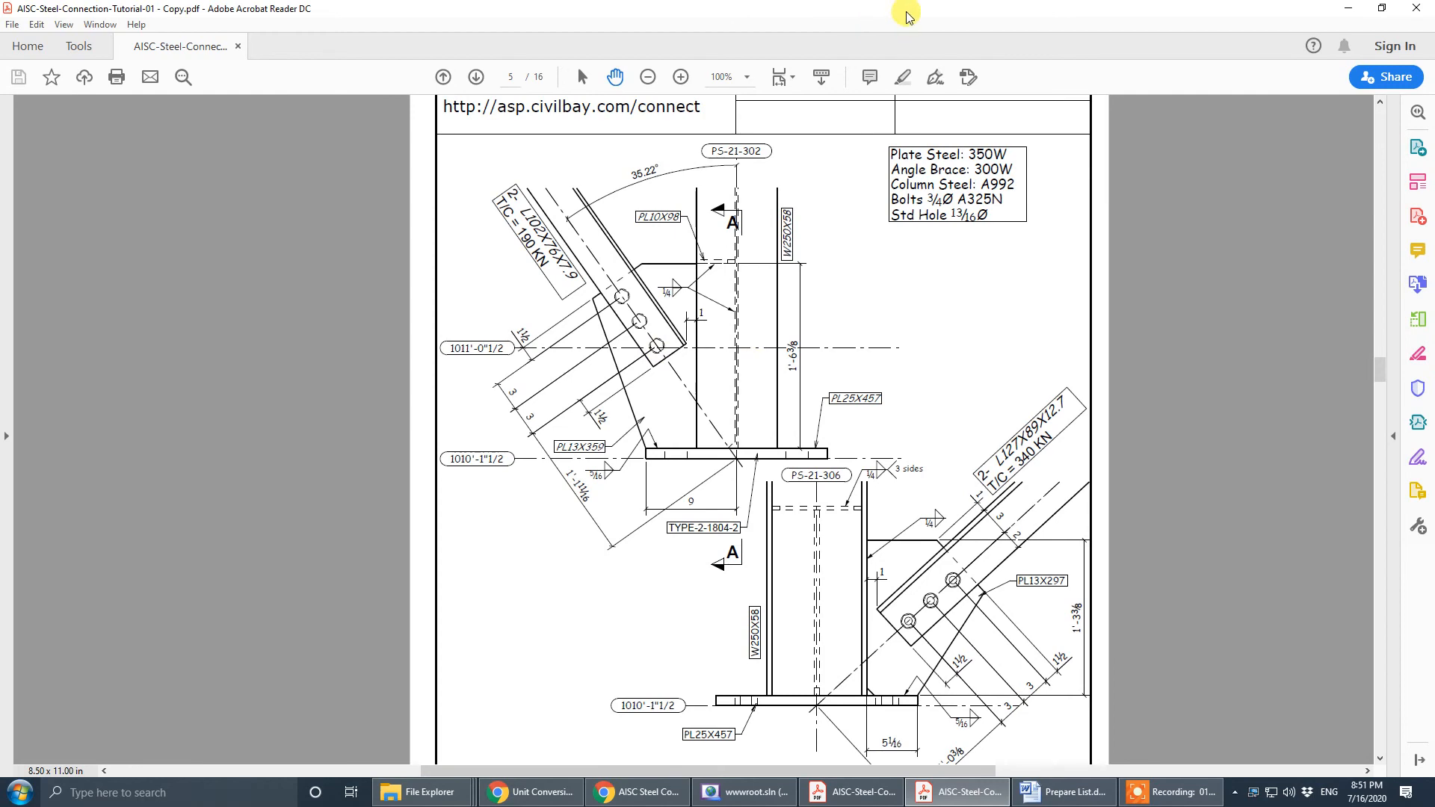
pyautogui.moveTo(907, 12)
pyautogui.mouseDown()
pyautogui.moveTo(1380, 64)
pyautogui.moveTo(1434, 121)
pyautogui.mouseUp()
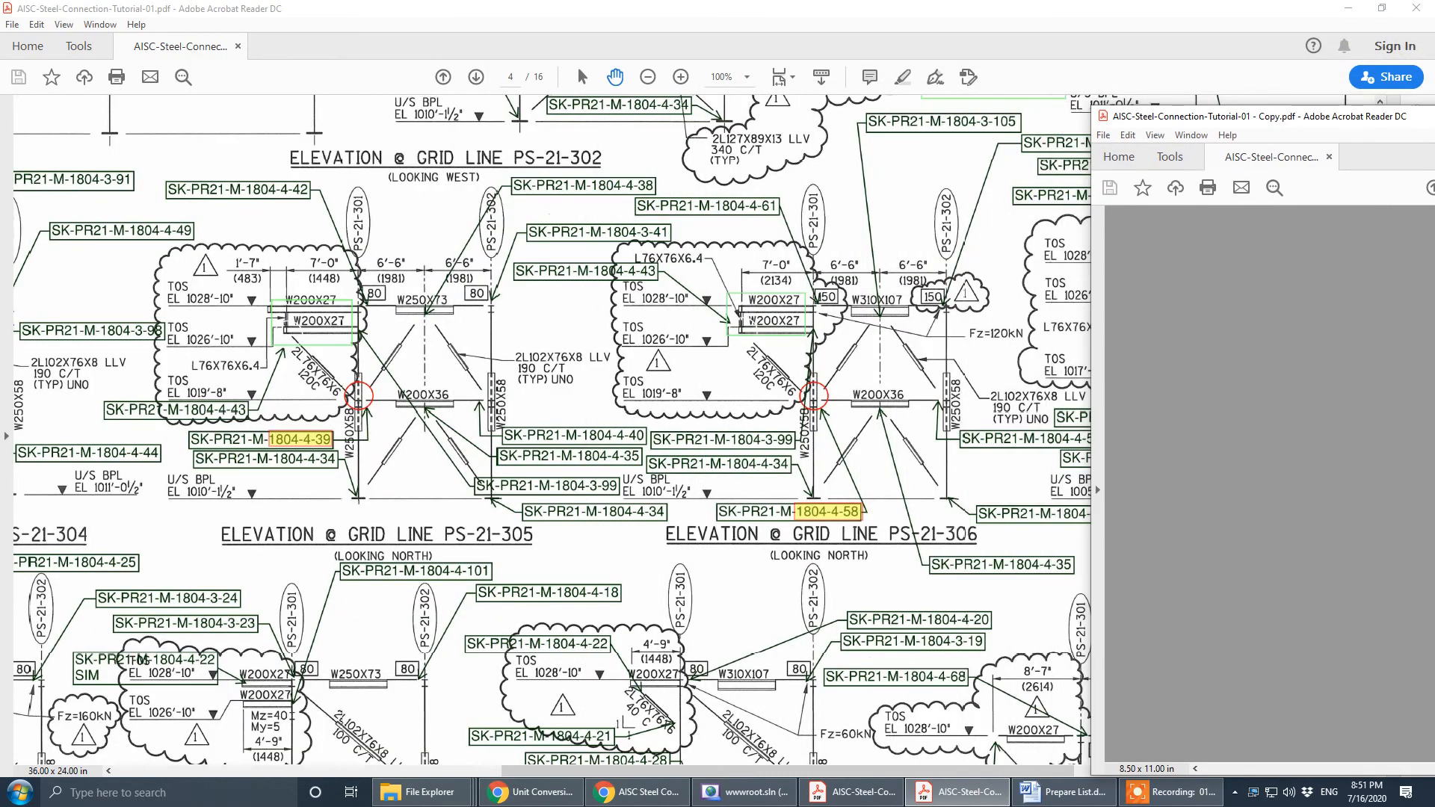
pyautogui.click(643, 793)
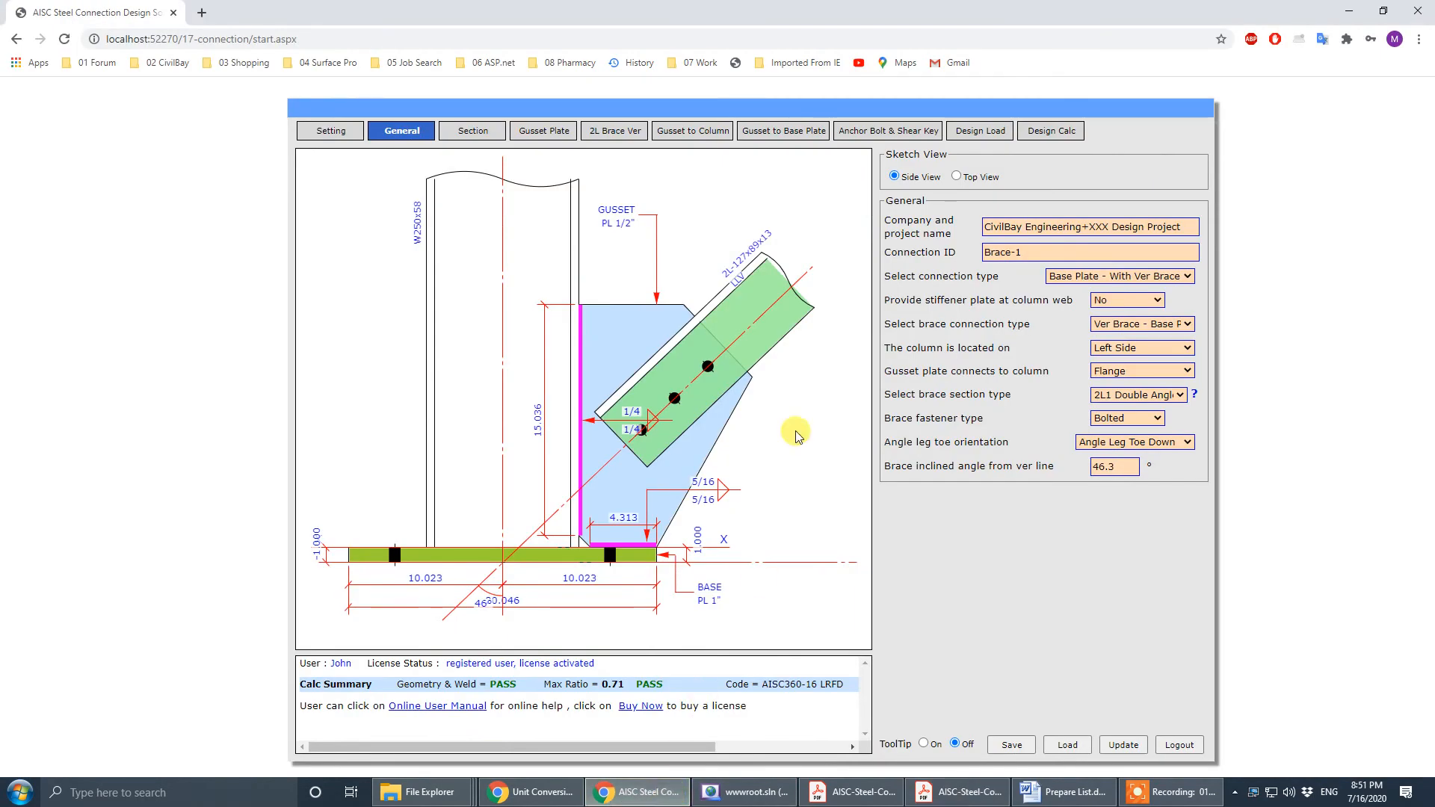
pyautogui.moveTo(852, 111); pyautogui.dragTo(580, 95)
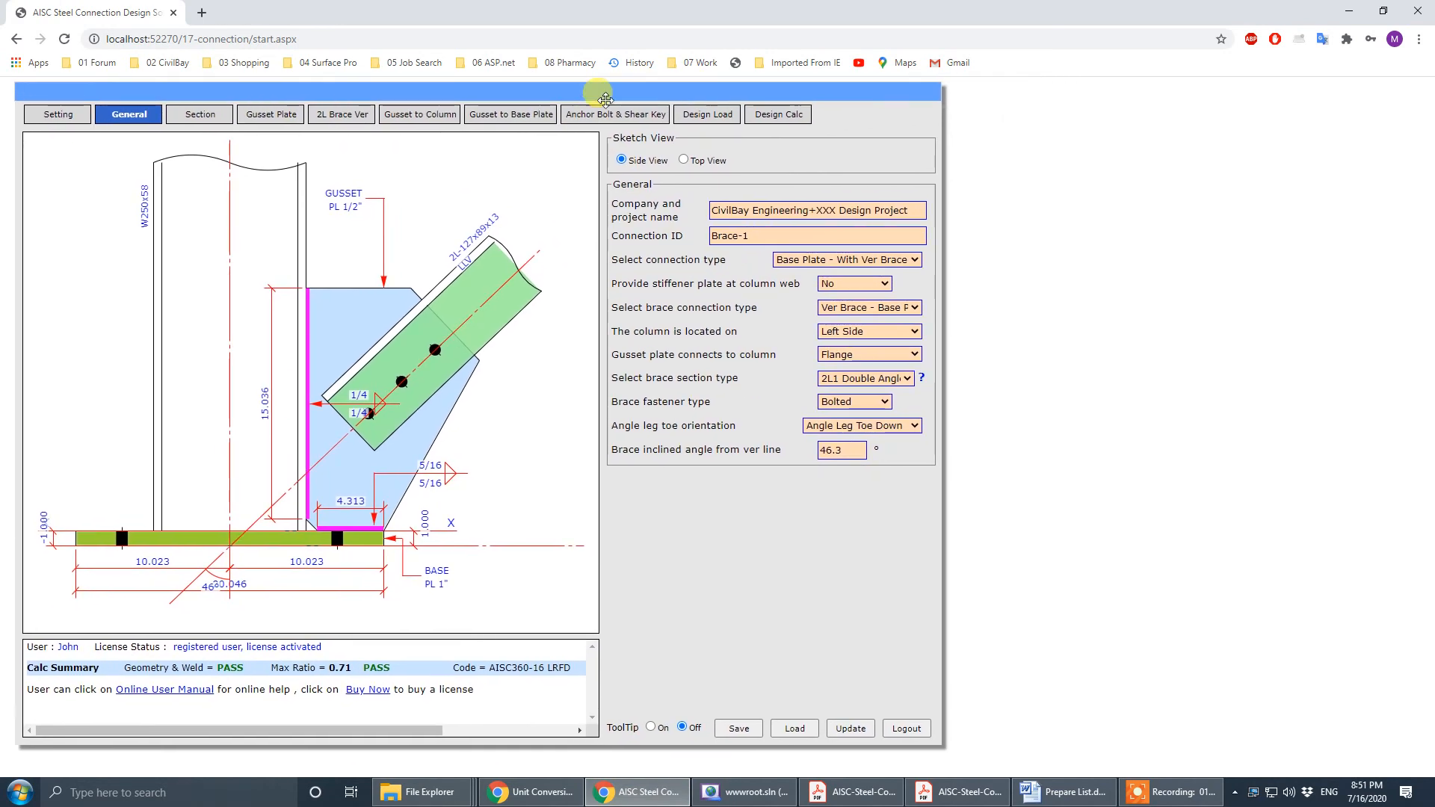
pyautogui.moveTo(1434, 120); pyautogui.dragTo(1425, 82)
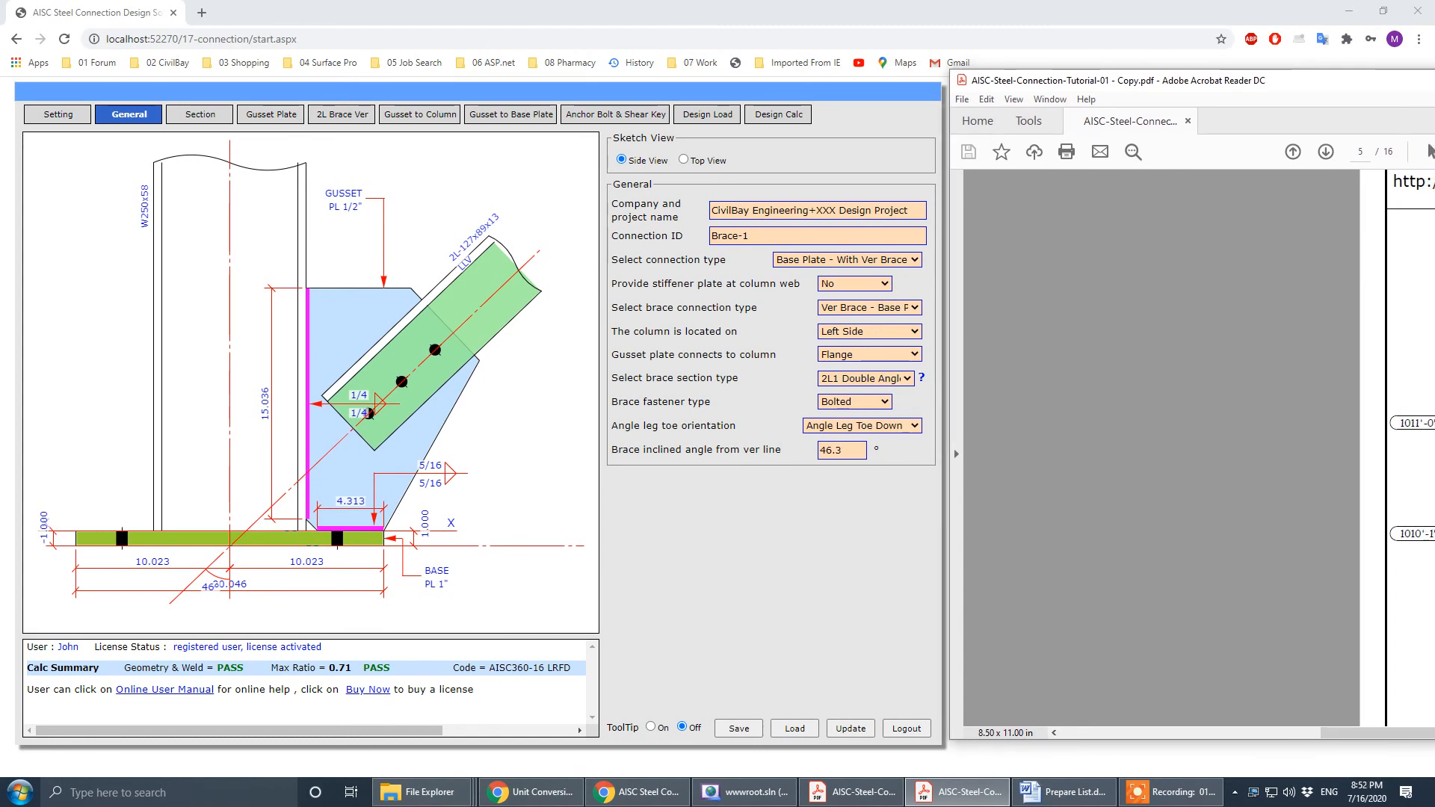
pyautogui.moveTo(1413, 733); pyautogui.dragTo(1434, 733)
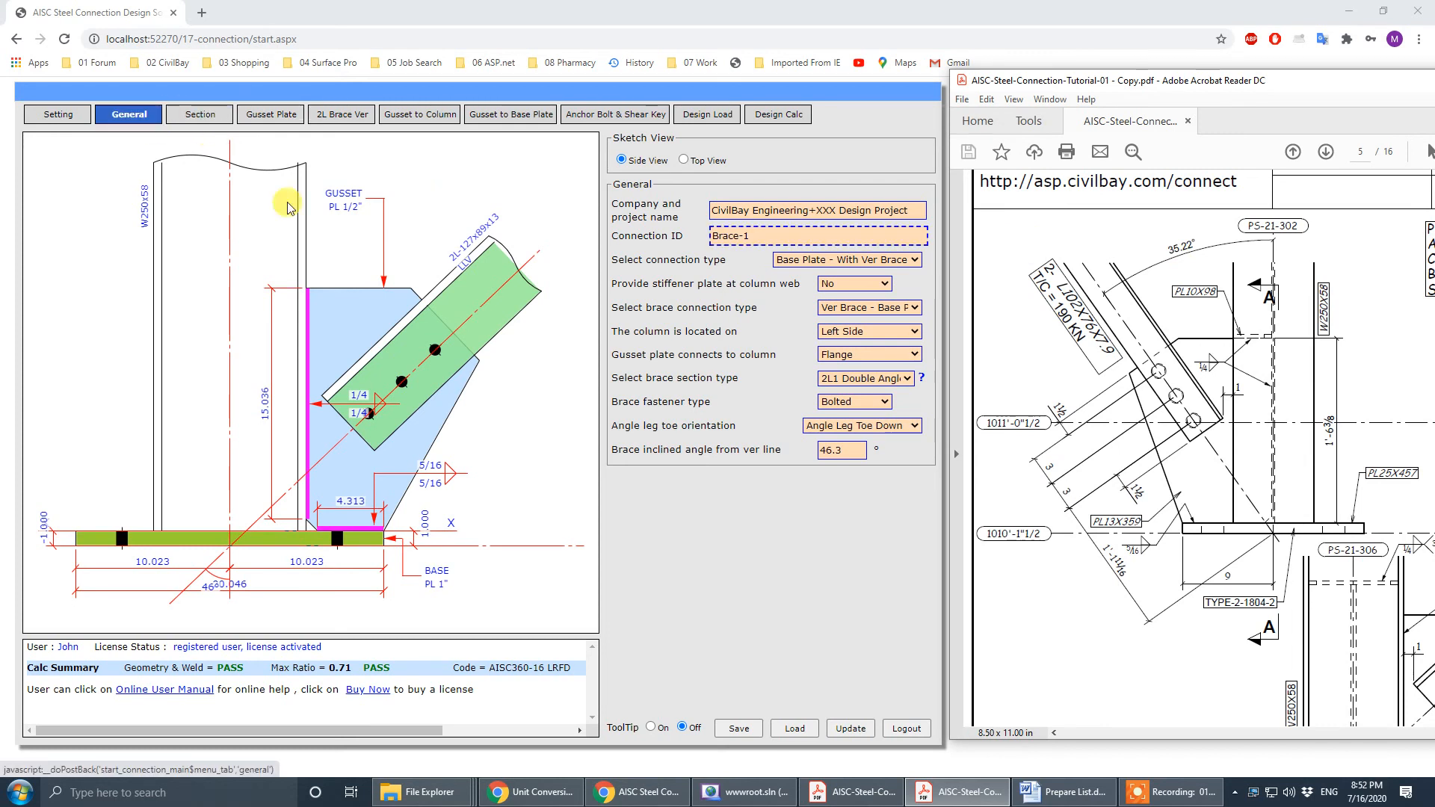
# - Set the brace inclined angle from the vertical line to 35.2°
pyautogui.click(850, 451)
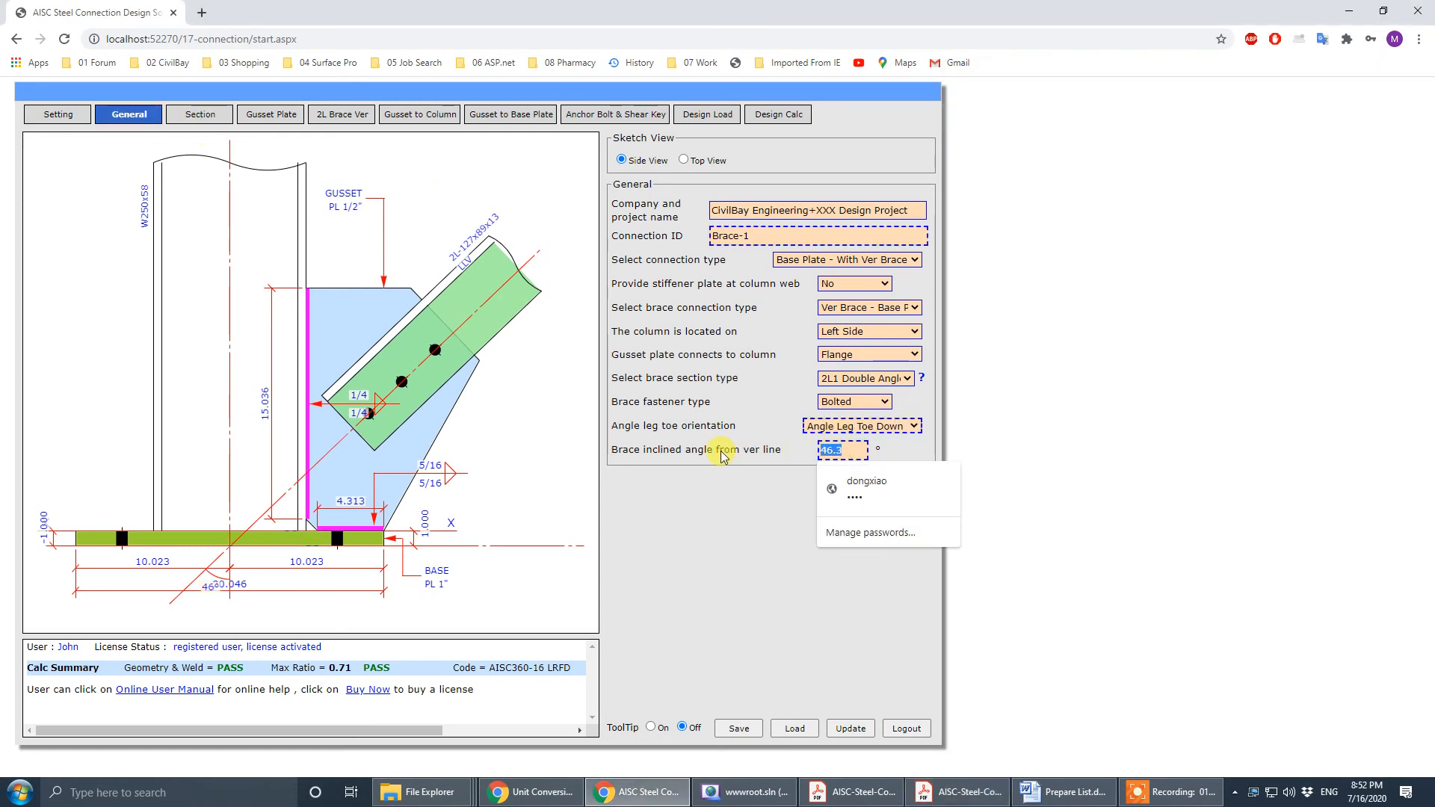
pyautogui.write('35.2')
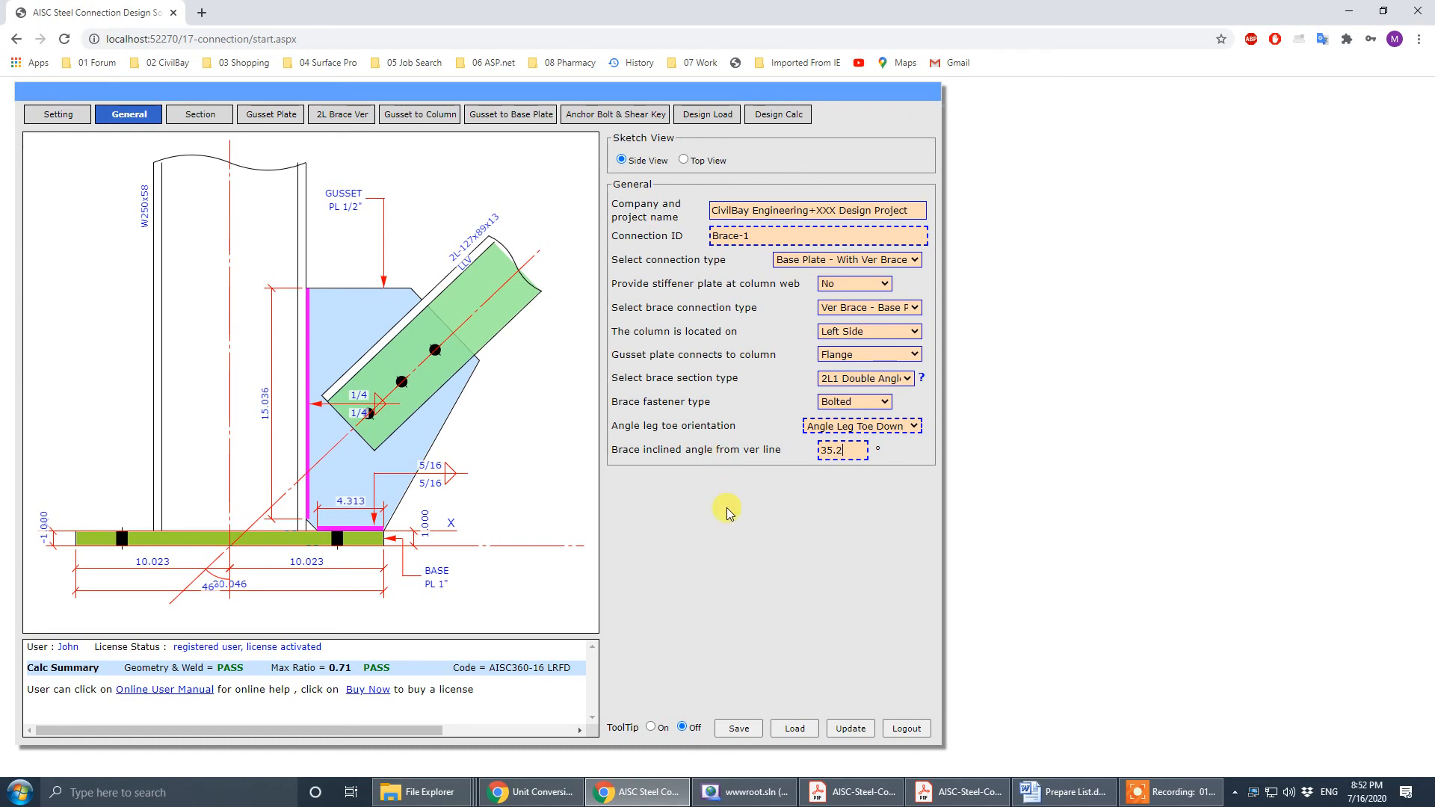
pyautogui.click(727, 513)
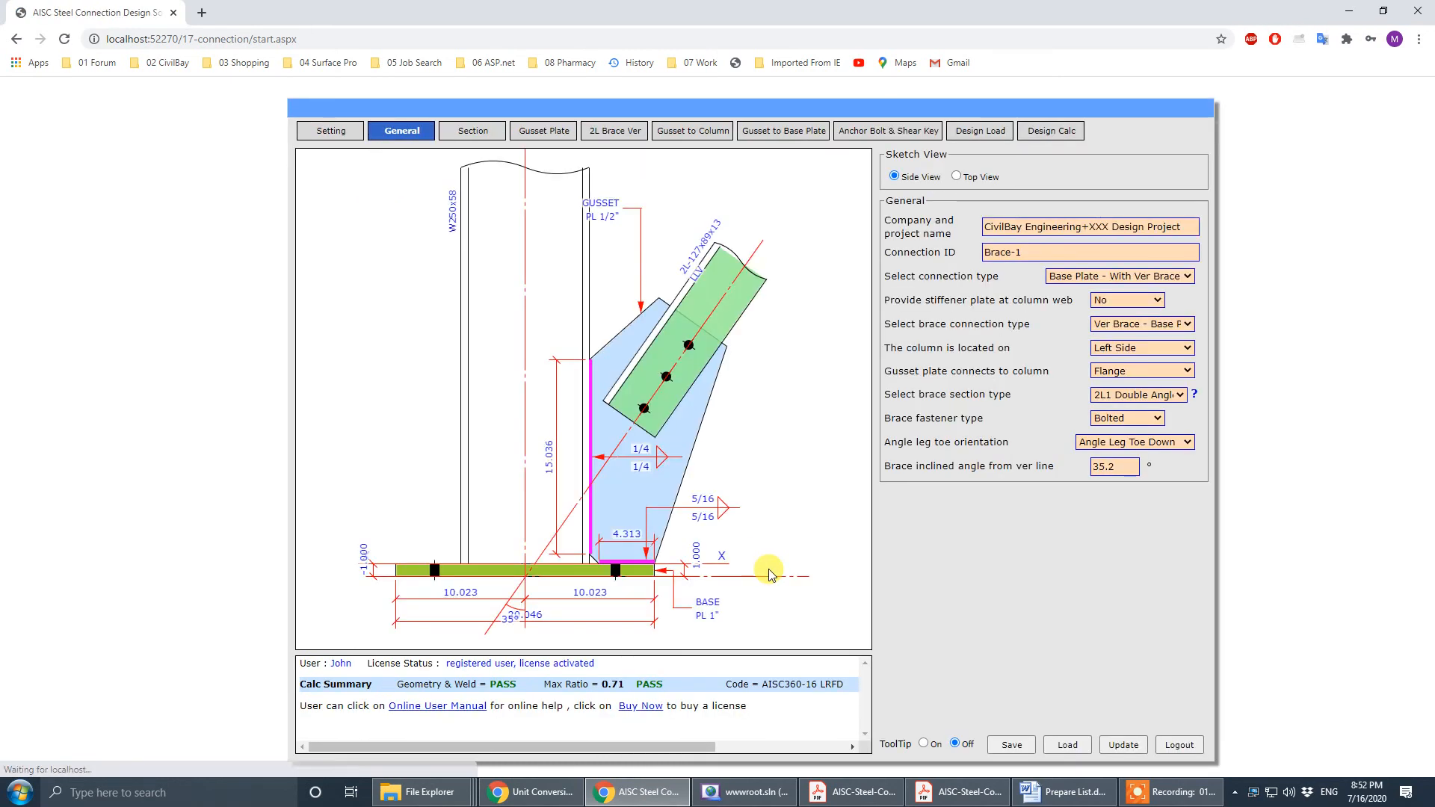
# - Locate the column on the Right Side and connect the gusset plate to the column Web
pyautogui.click(1166, 349)
pyautogui.click(1169, 351)
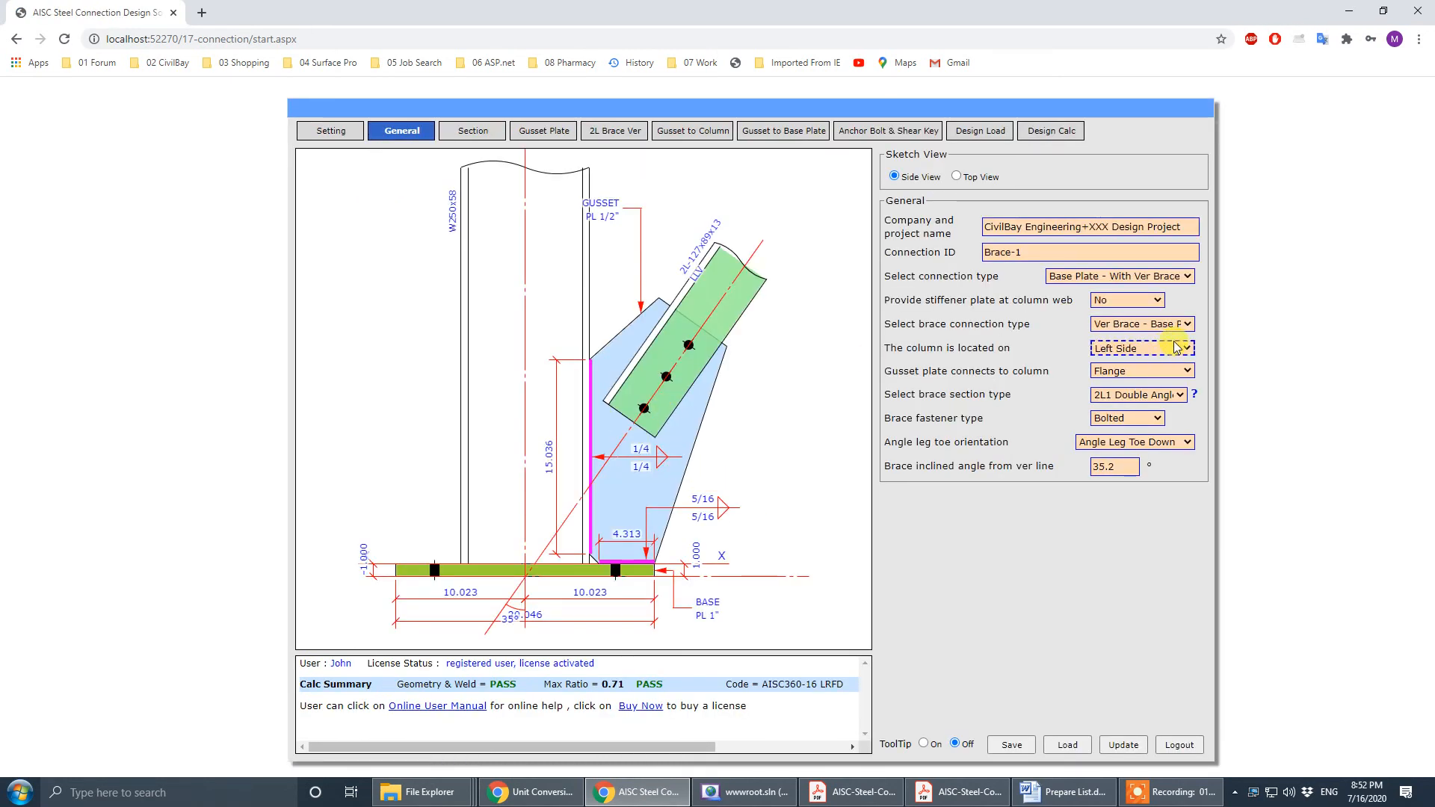
pyautogui.click(1177, 348)
pyautogui.click(1169, 375)
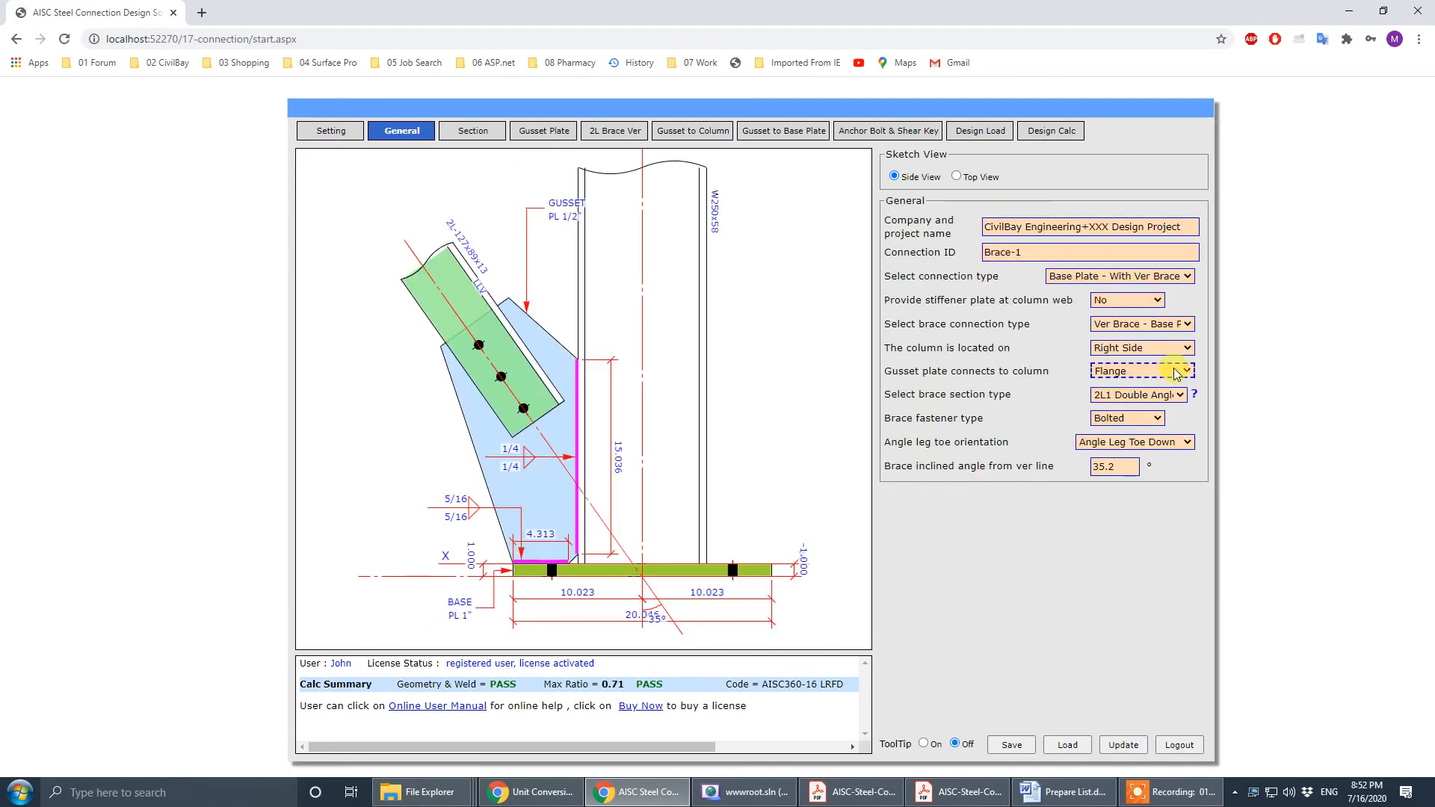
pyautogui.click(1173, 371)
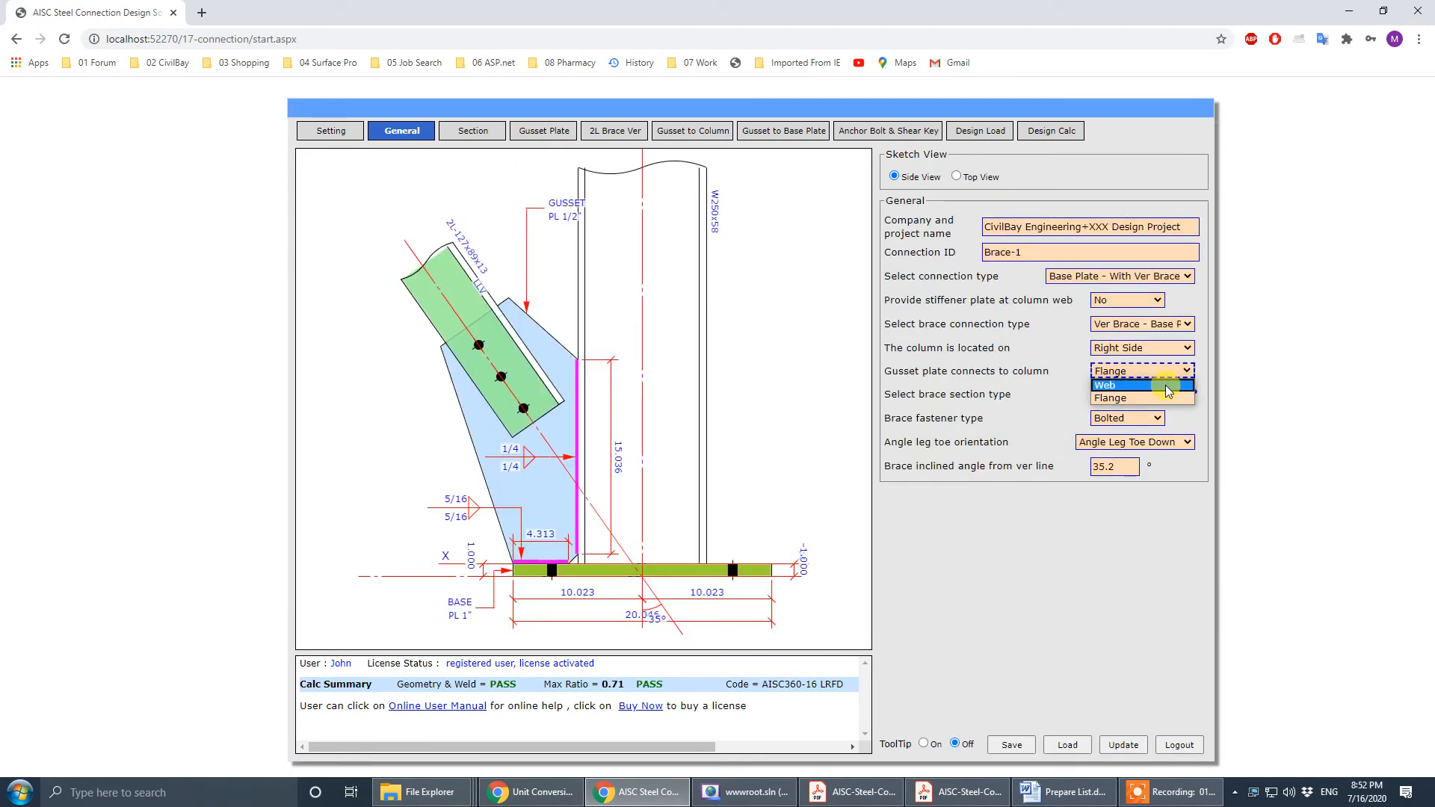
pyautogui.click(1164, 384)
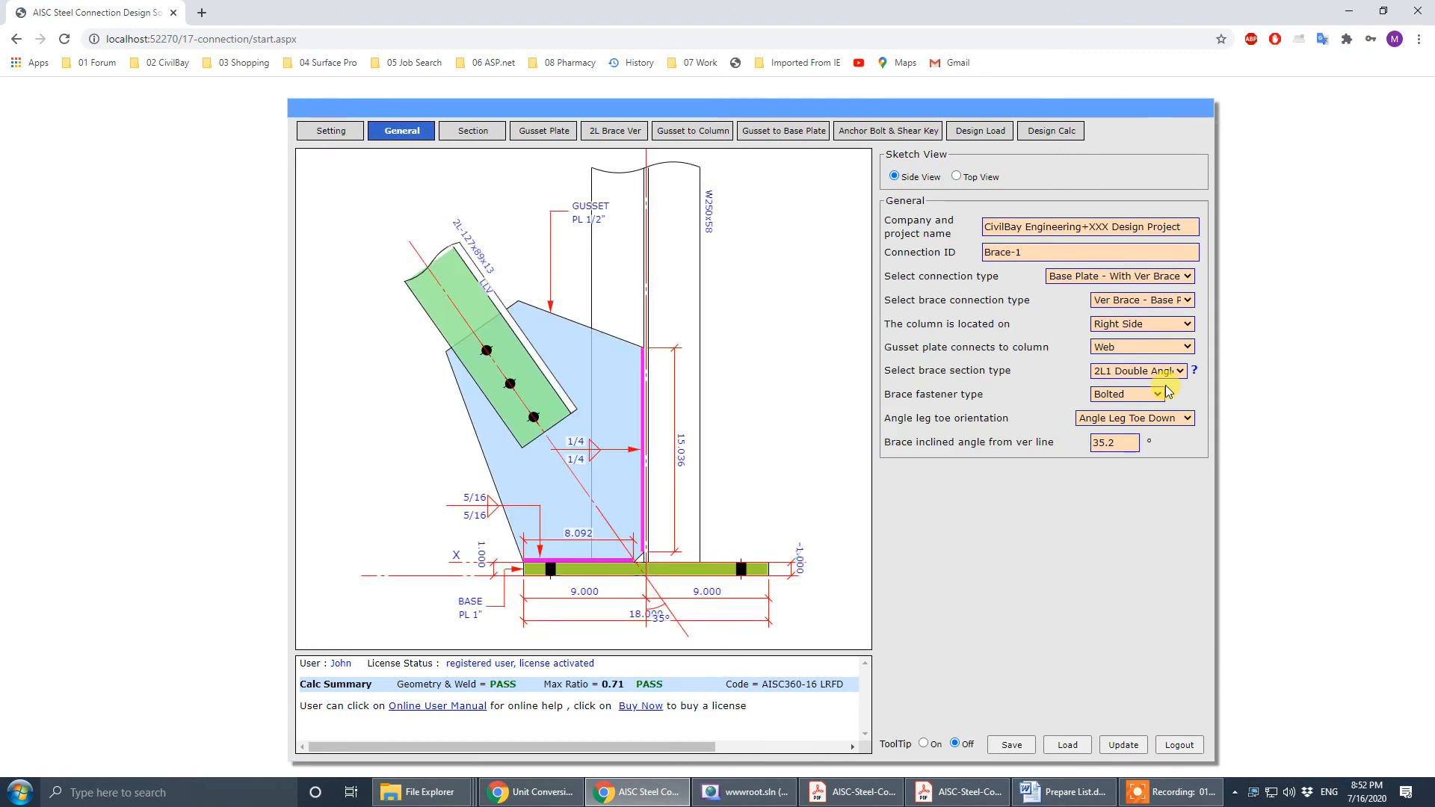
# - Apply the suggested gusset to column weld length of 18.468 in and bring up the PS-21-302 detail for comparison
pyautogui.click(692, 131)
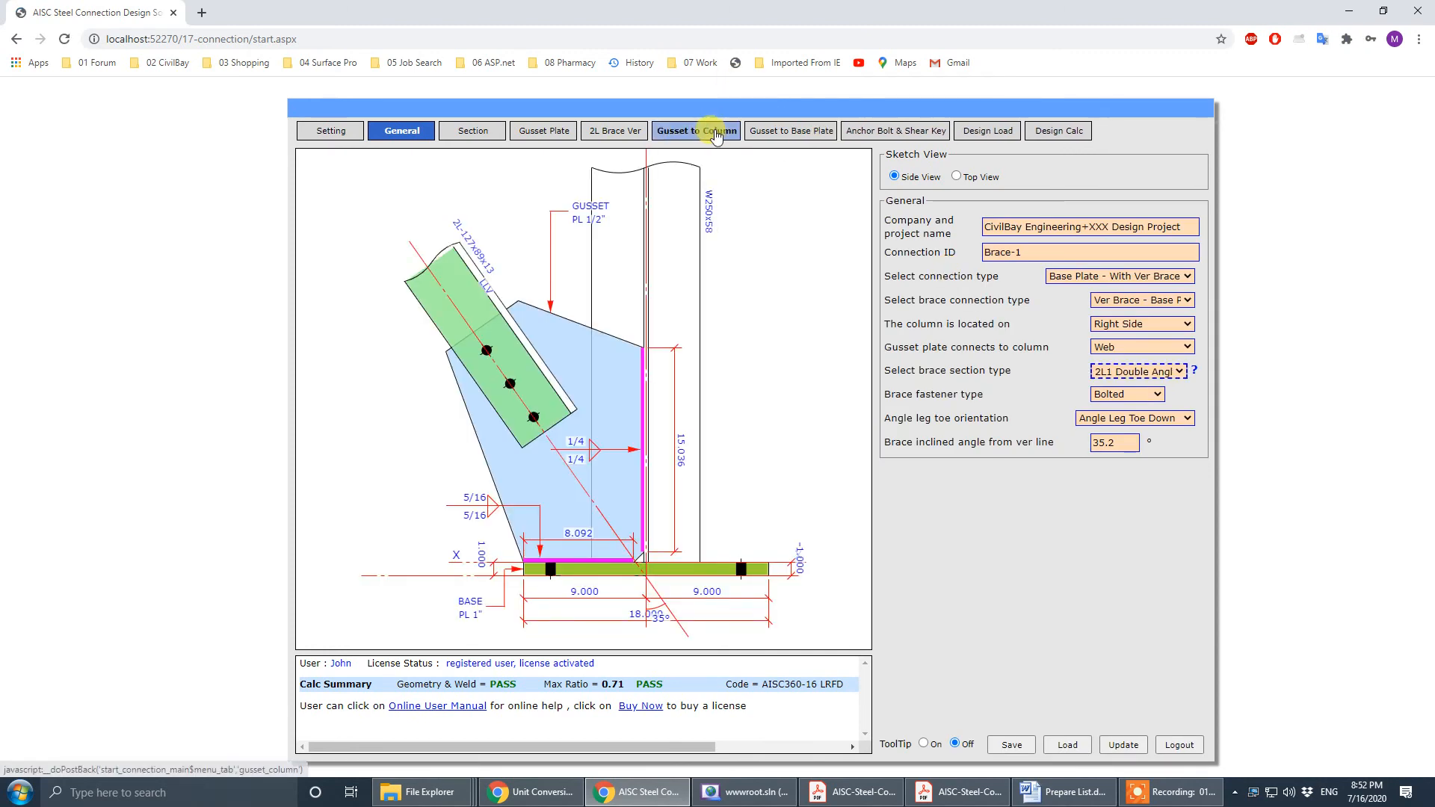
pyautogui.click(1170, 391)
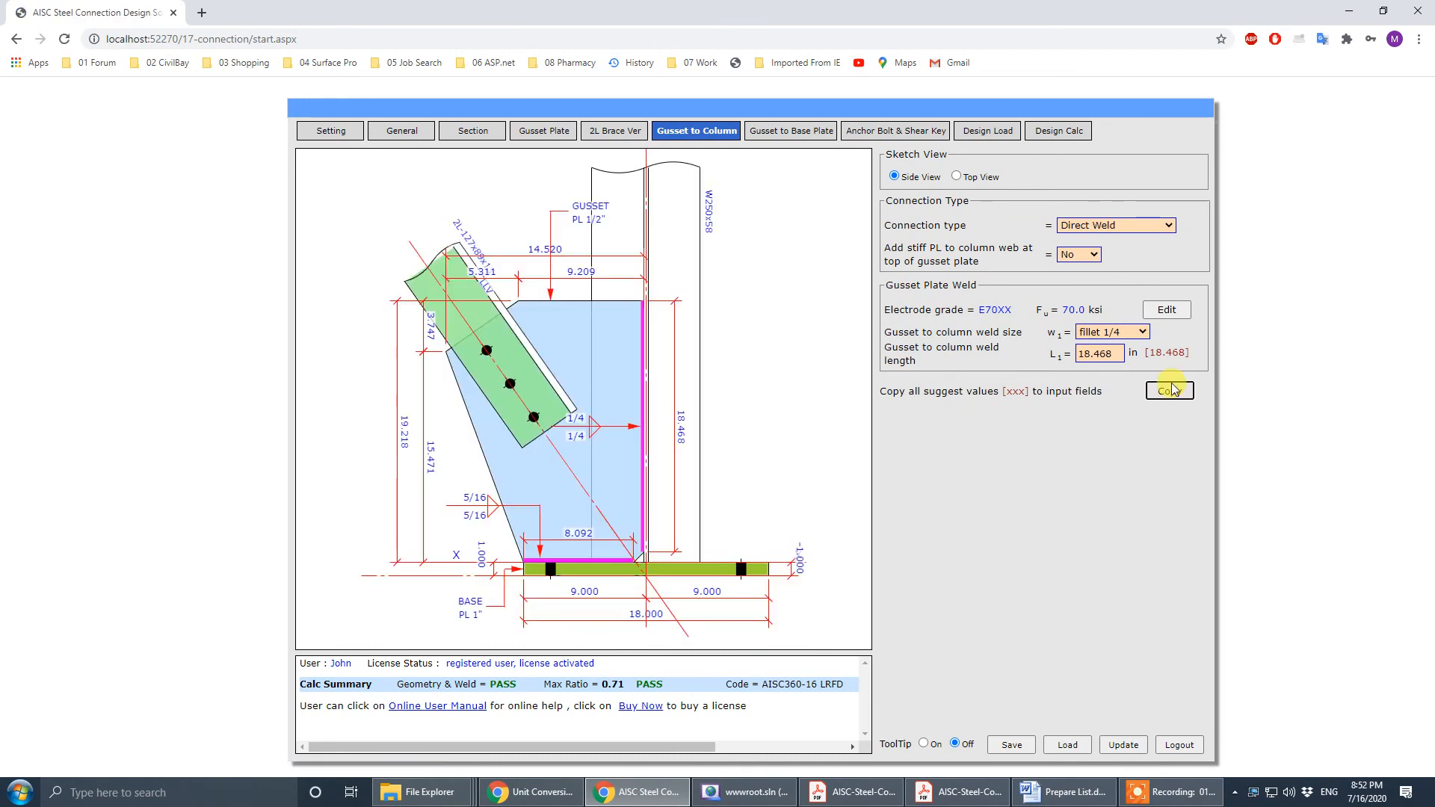
pyautogui.moveTo(865, 104); pyautogui.dragTo(580, 91)
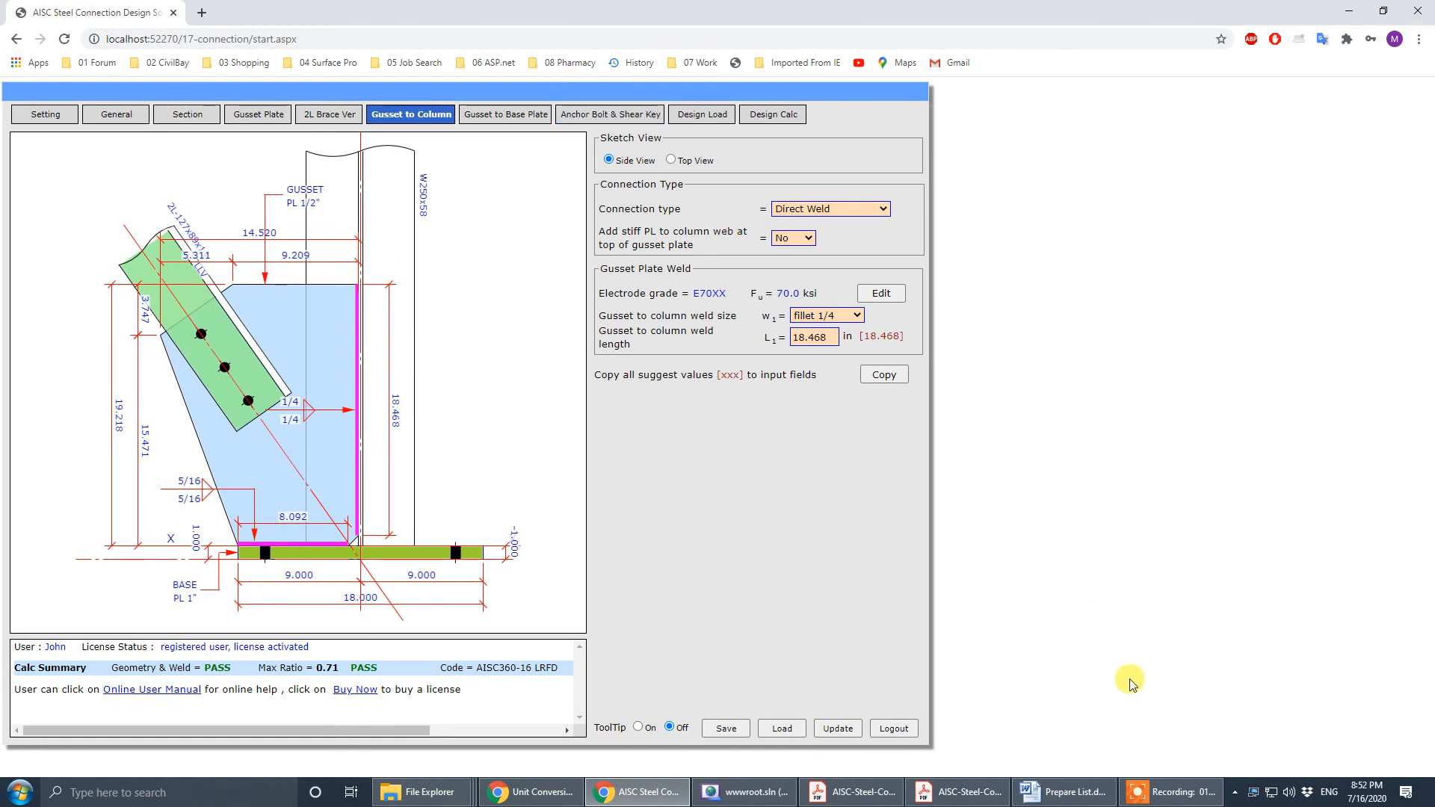
pyautogui.click(972, 786)
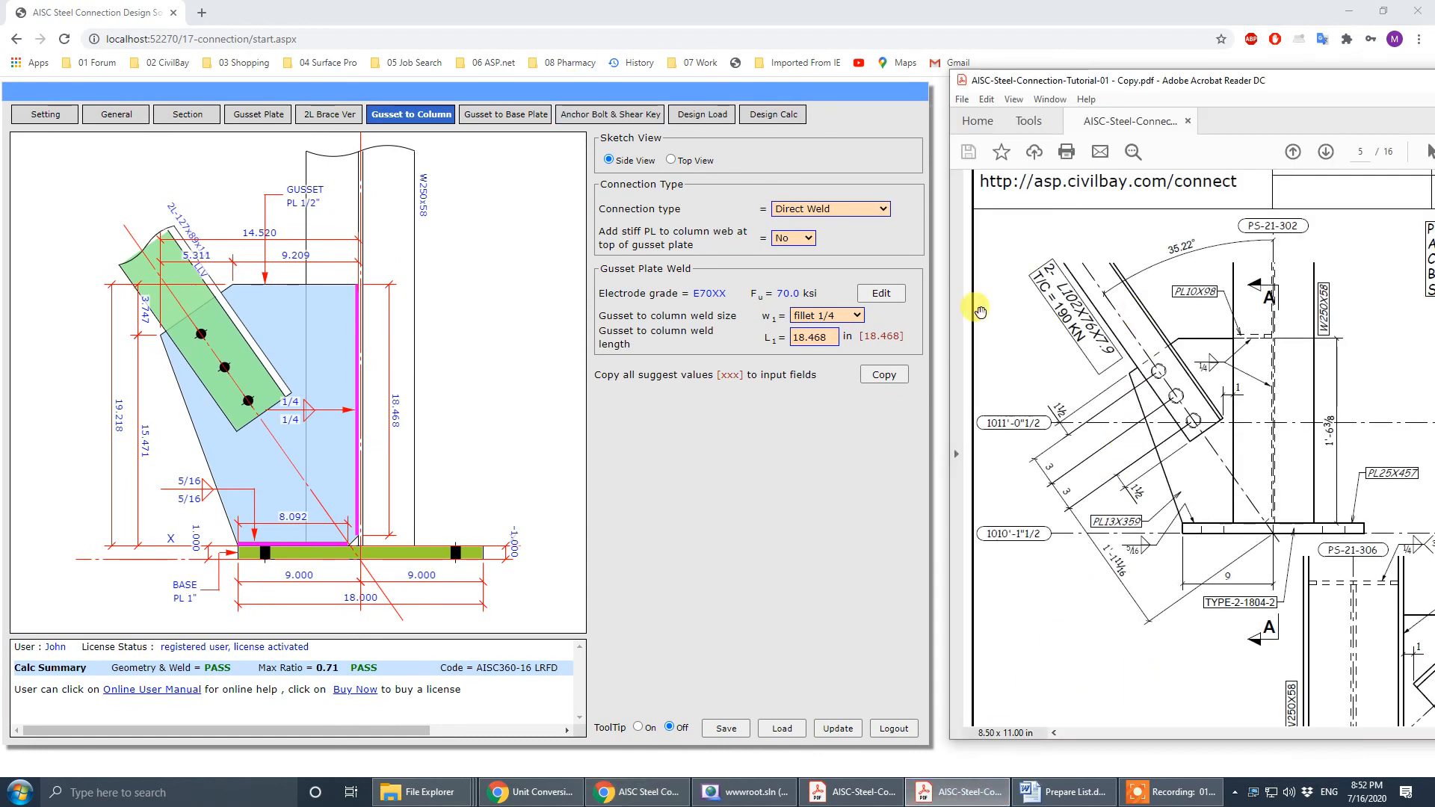
# - Compare the General settings and connection sketch with the PS-21-302 base detail in the copied PDF
pyautogui.click(107, 70)
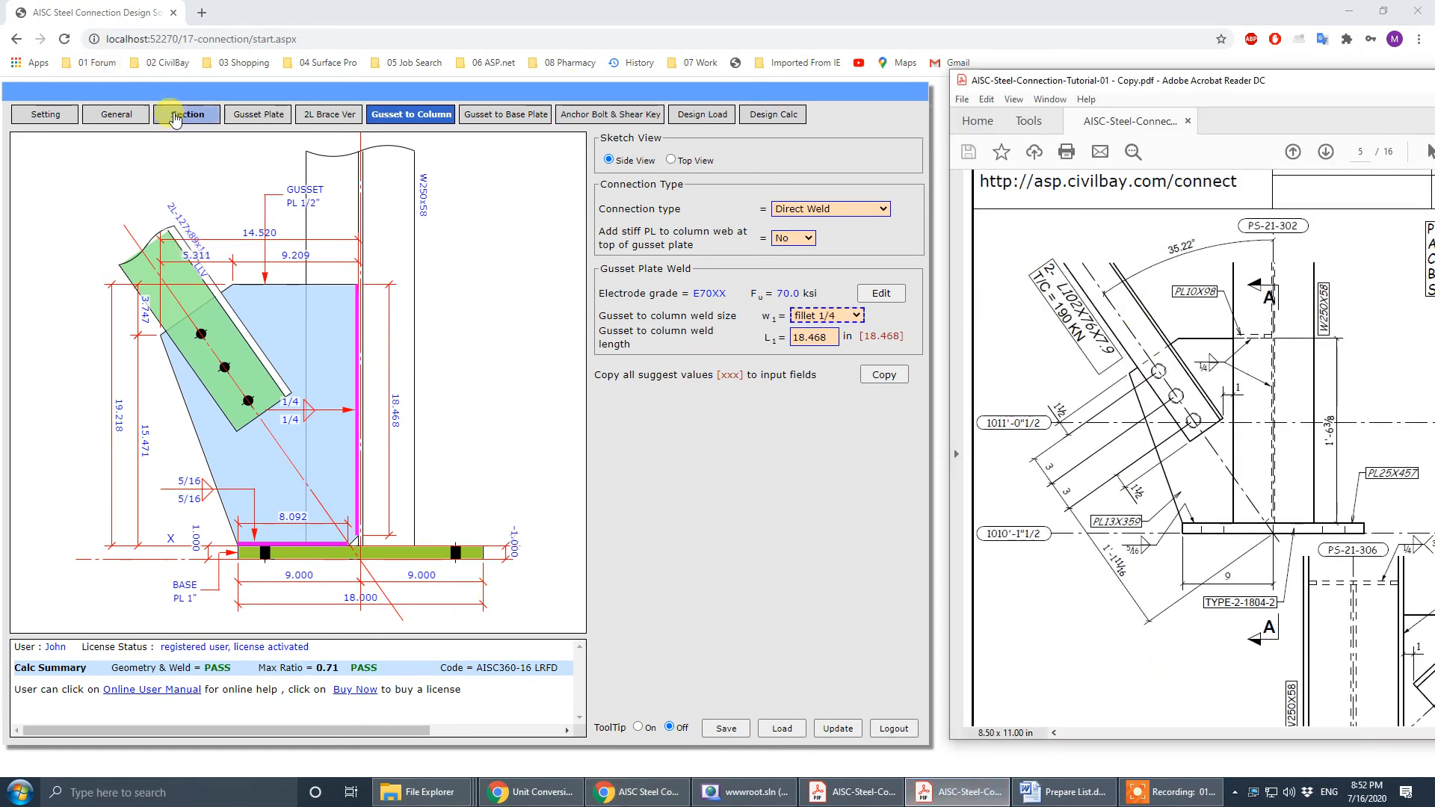
pyautogui.click(125, 118)
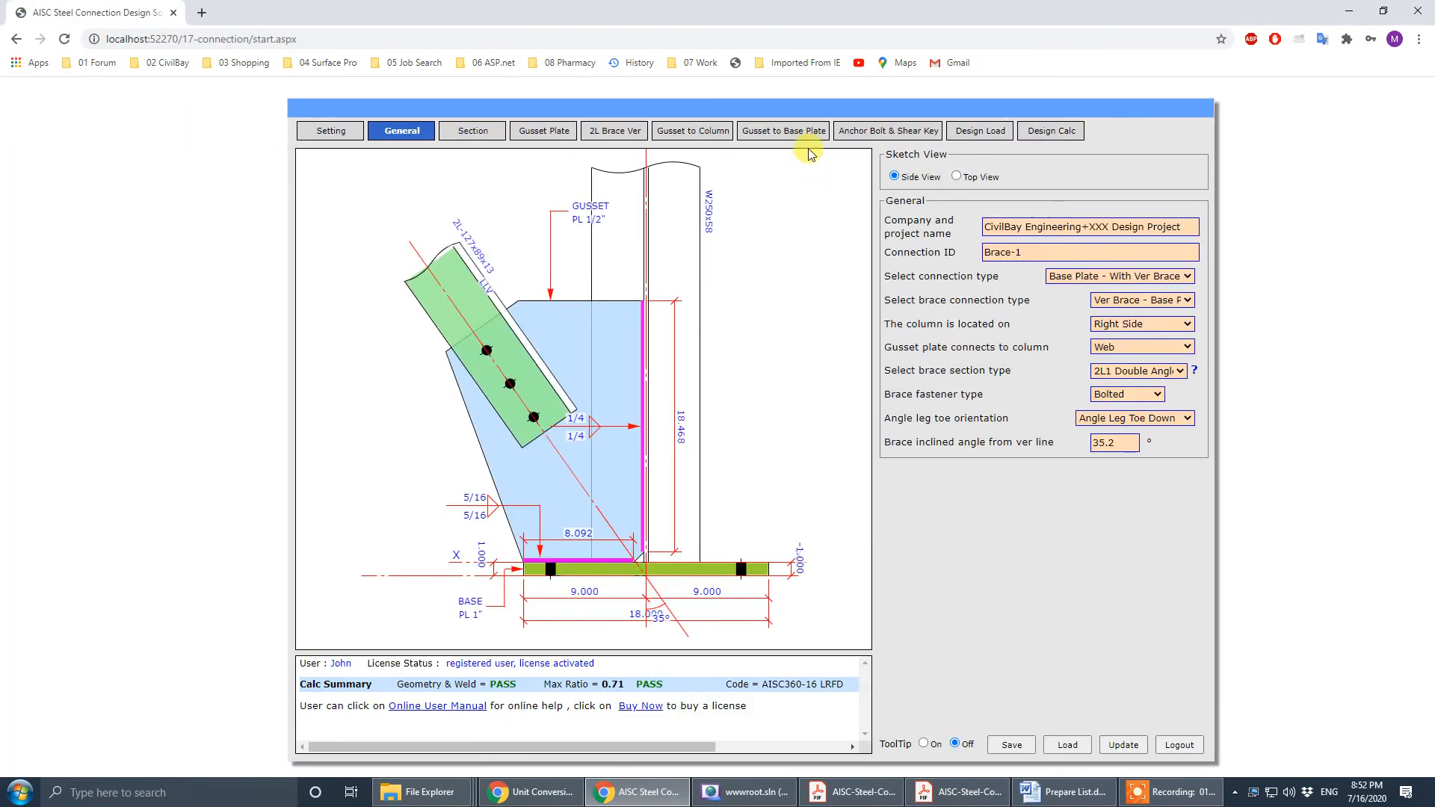
pyautogui.moveTo(795, 109); pyautogui.dragTo(536, 90)
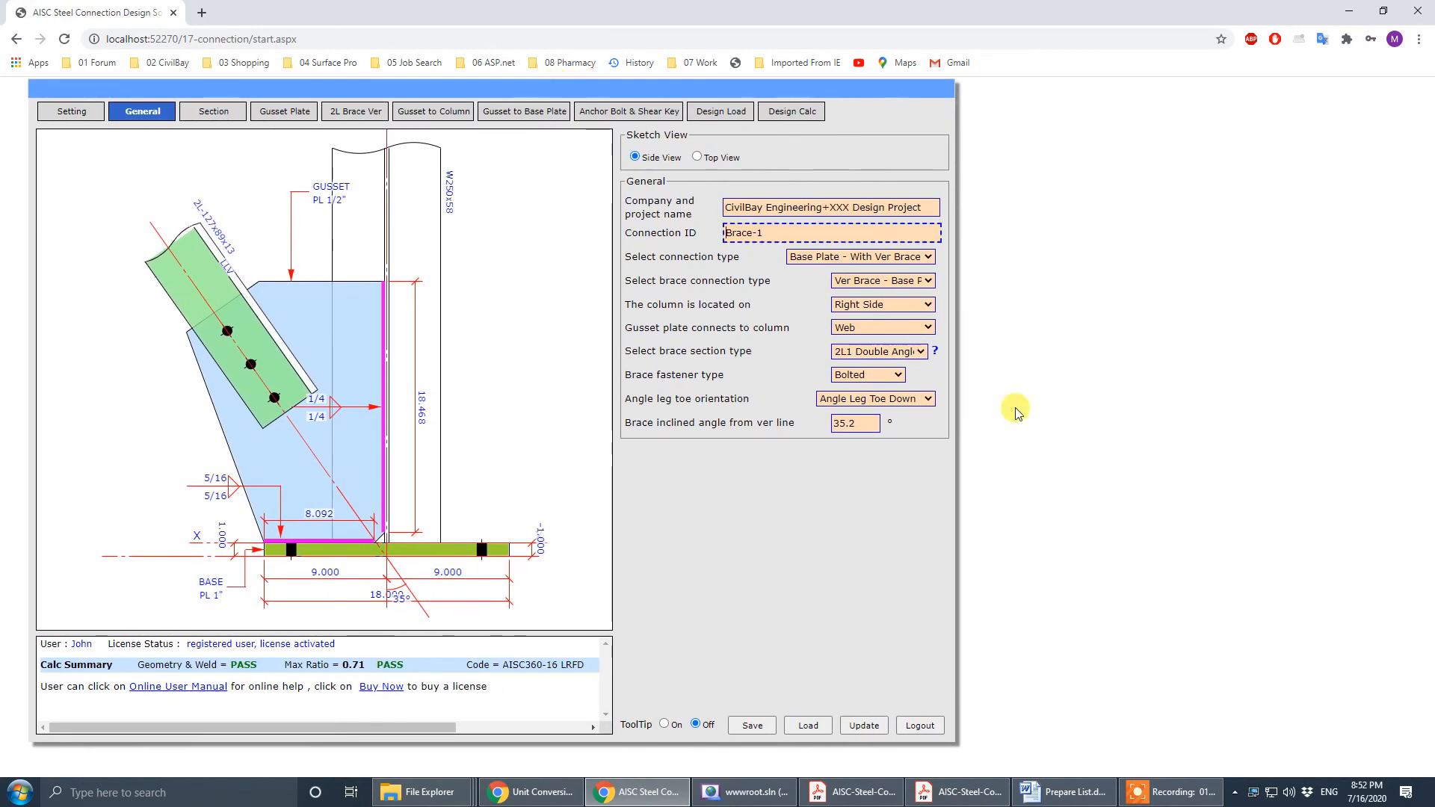
pyautogui.click(968, 790)
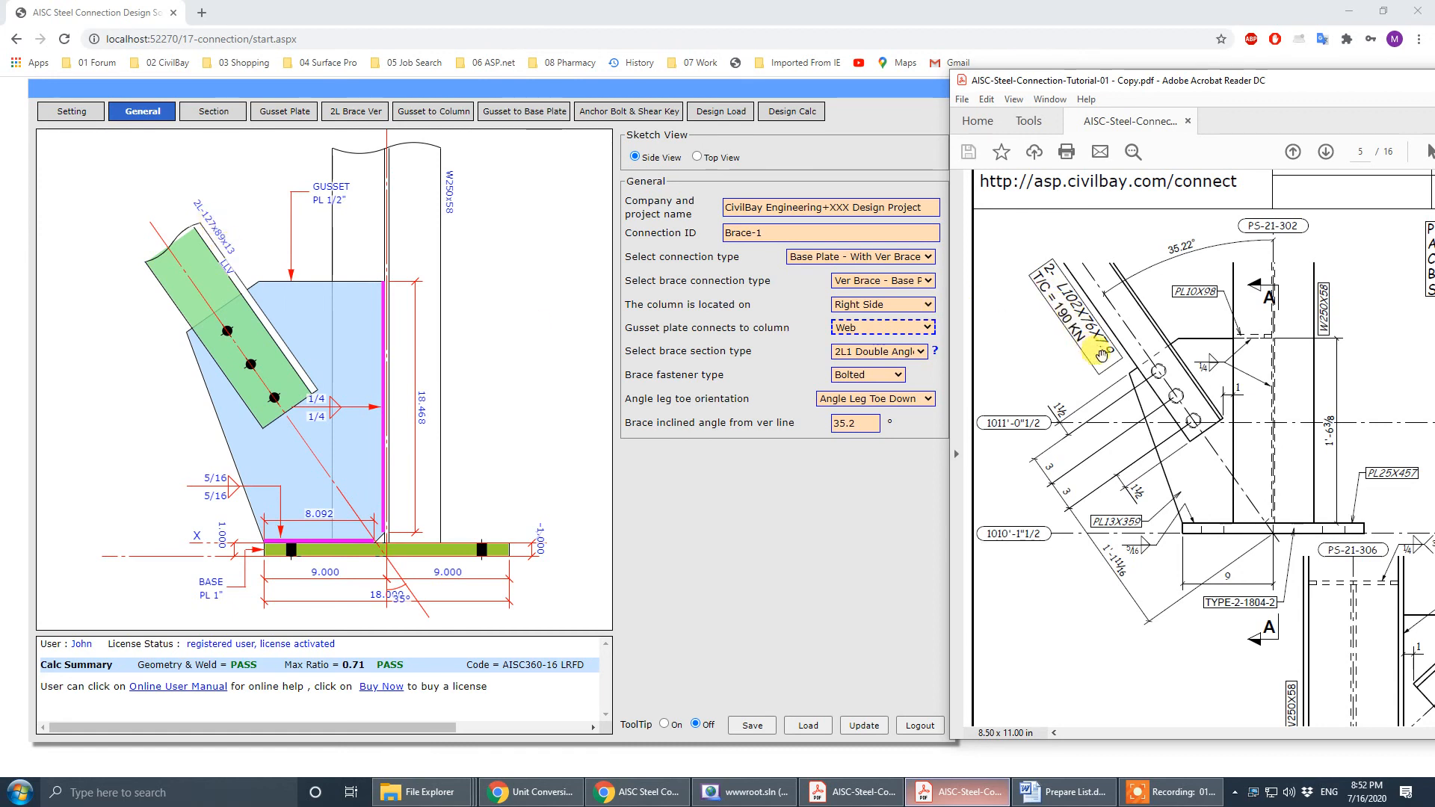
# - Change the vertical double angle brace to section L102x76x7.9 LLV and apply the suggested bolt dimensions, including the 2.500 in gage
pyautogui.click(349, 114)
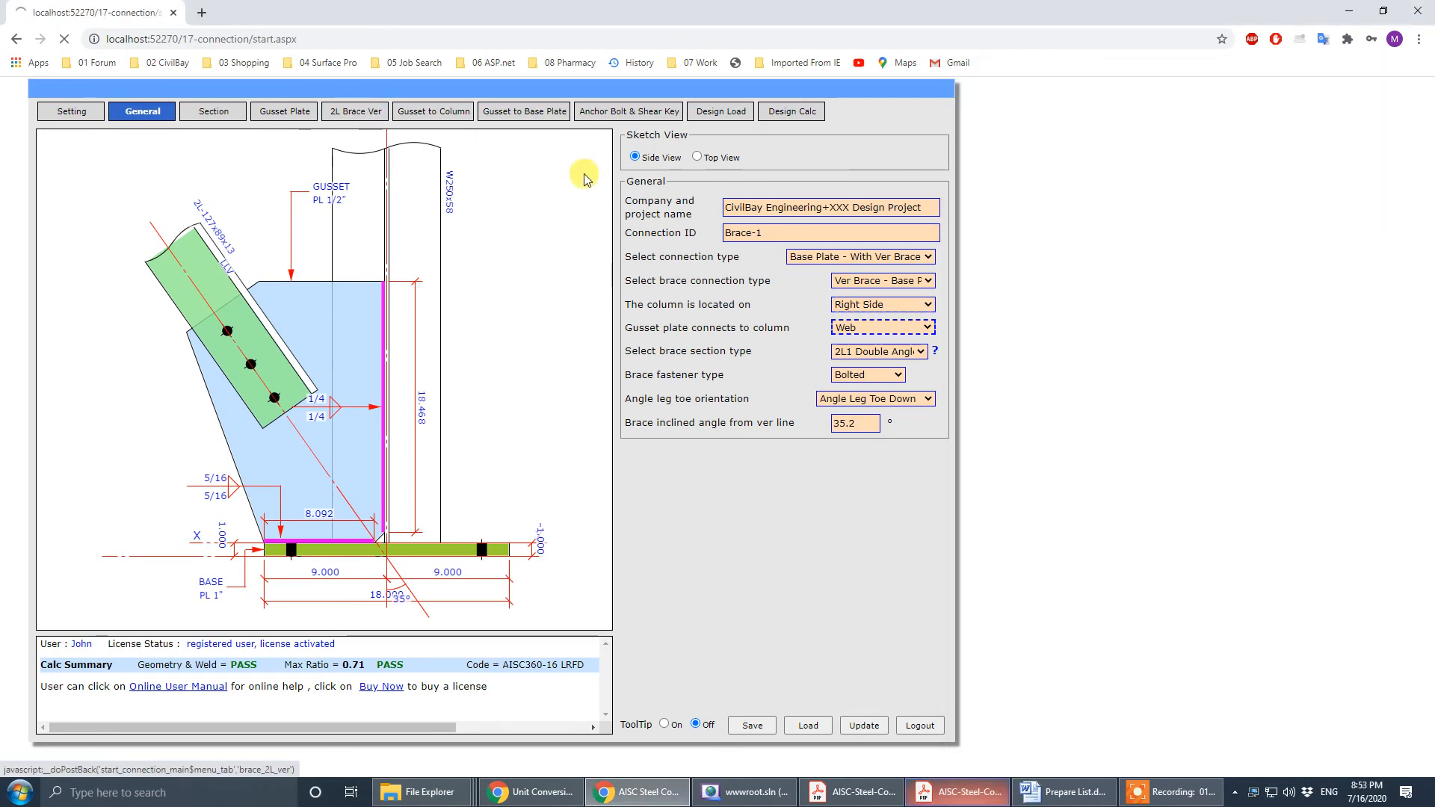
pyautogui.click(1168, 225)
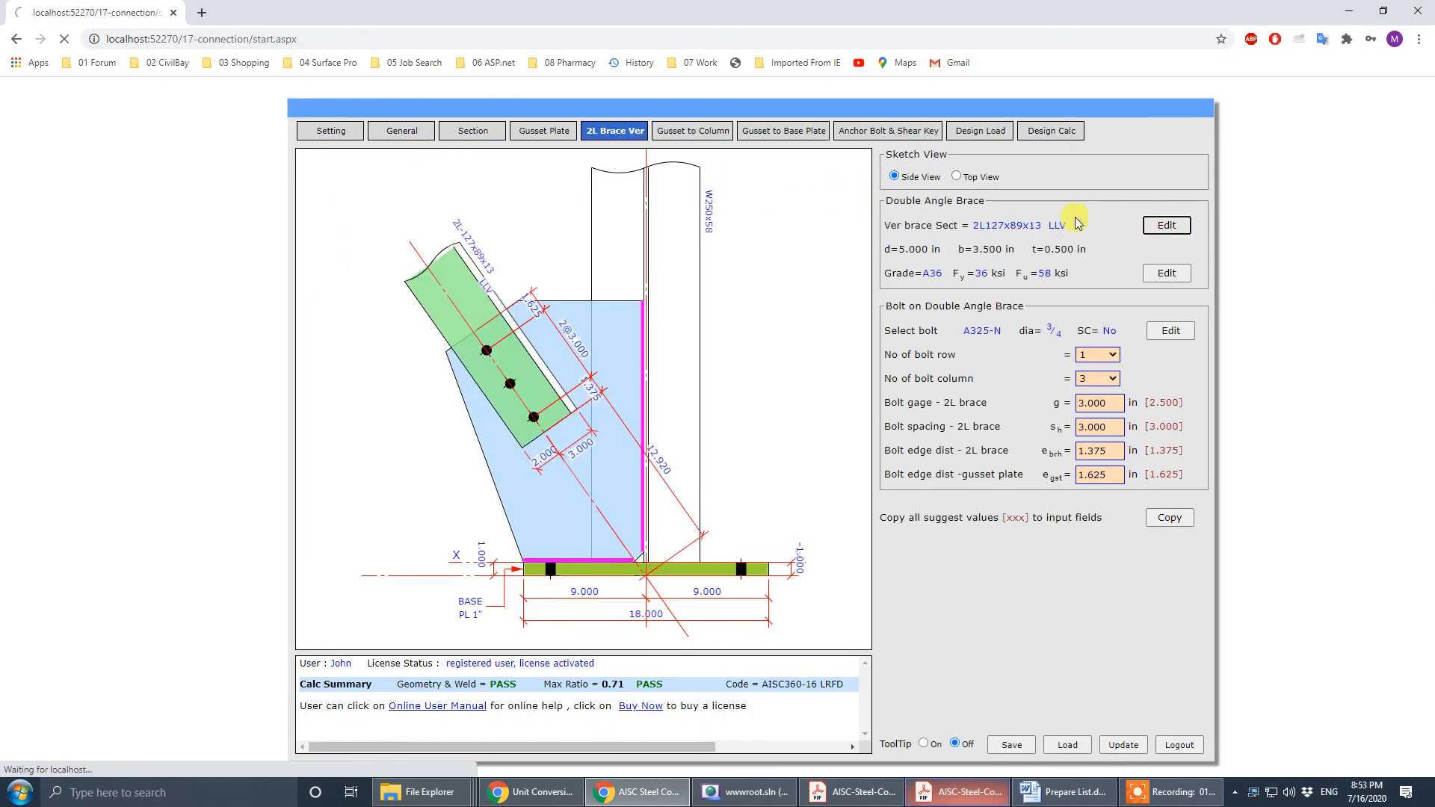
pyautogui.moveTo(846, 264); pyautogui.dragTo(842, 307)
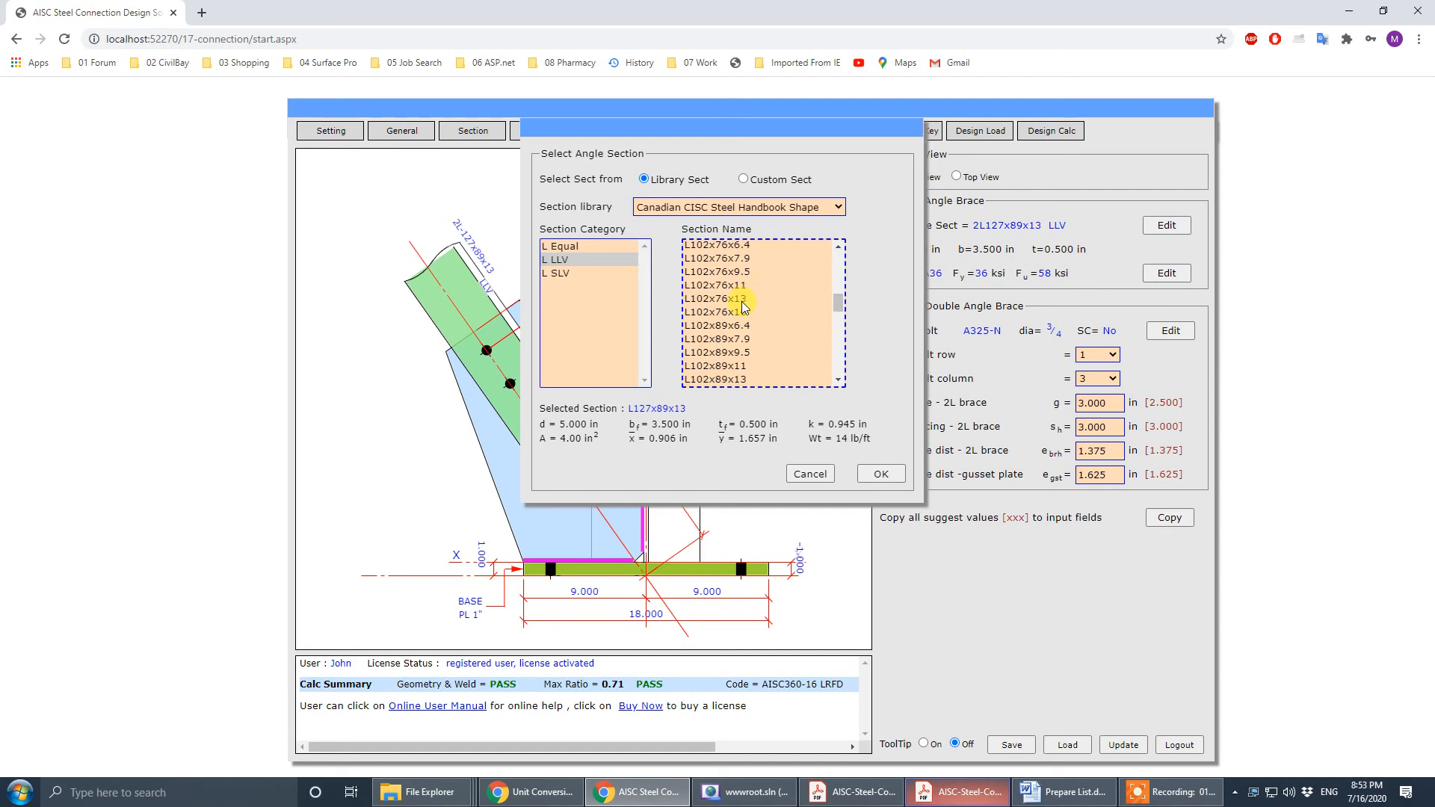
pyautogui.click(737, 259)
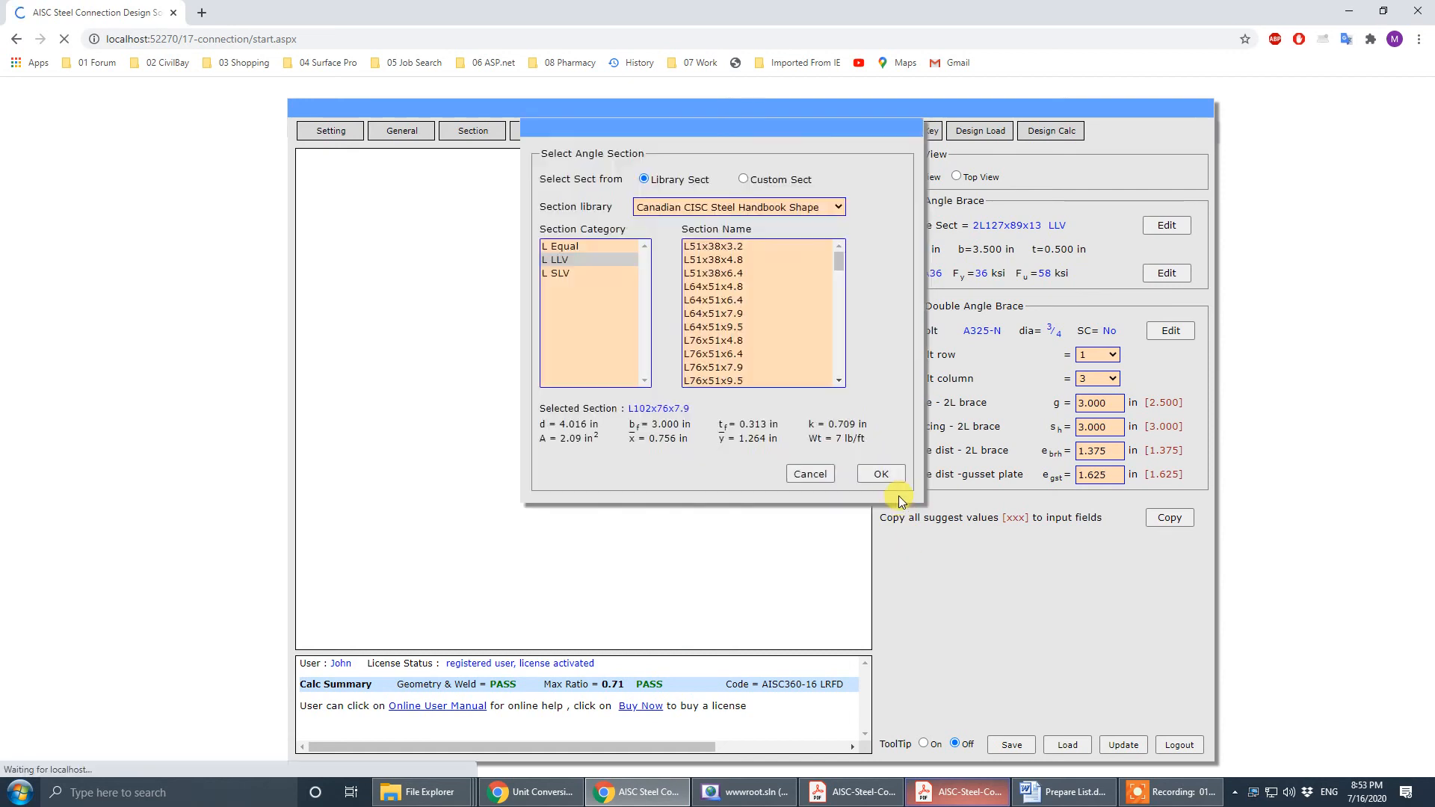
pyautogui.click(885, 474)
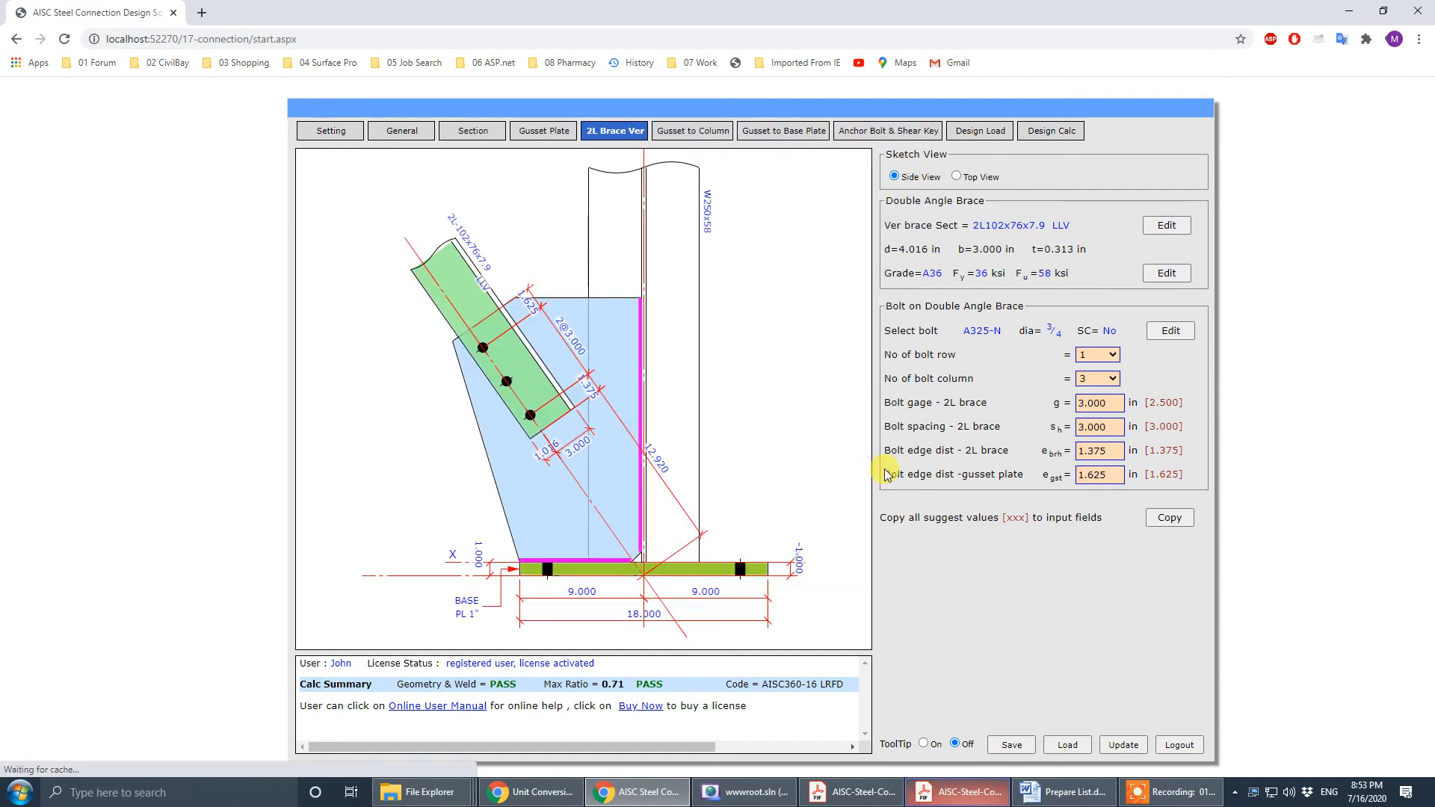
pyautogui.click(1168, 518)
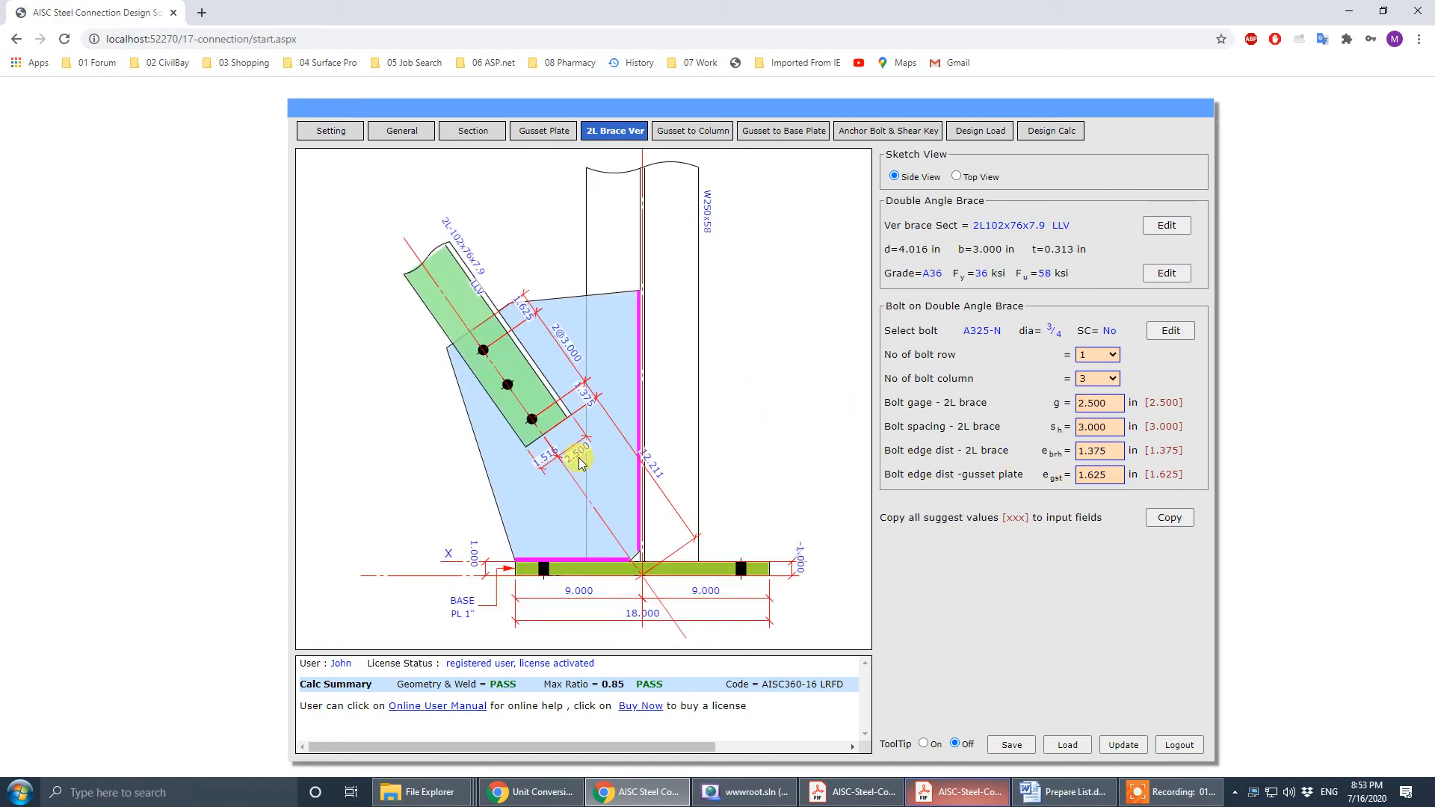
# - Apply the suggested 17.600 in gusset to column weld length and add a stiffener plate to the column web at the gusset top
pyautogui.click(958, 792)
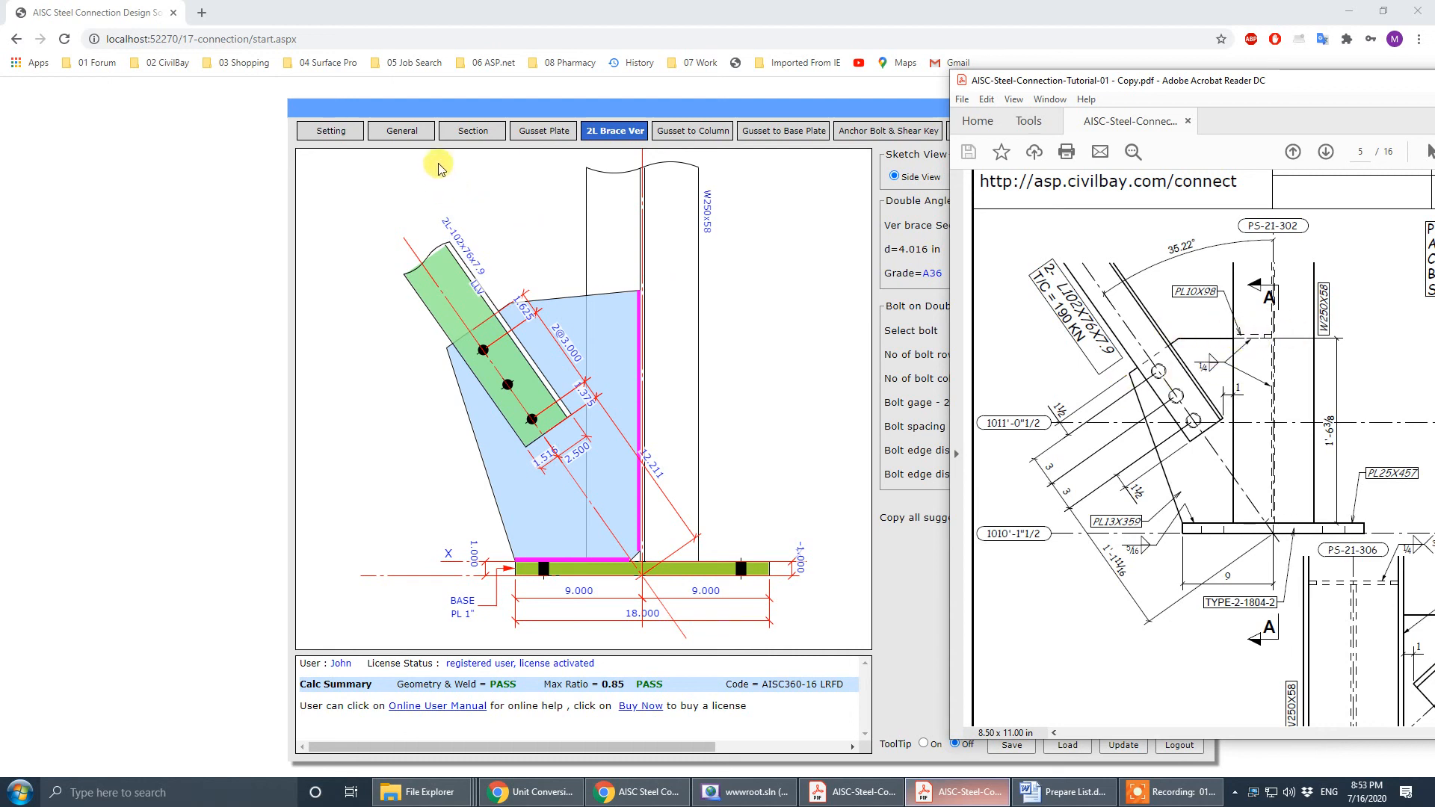
pyautogui.click(701, 132)
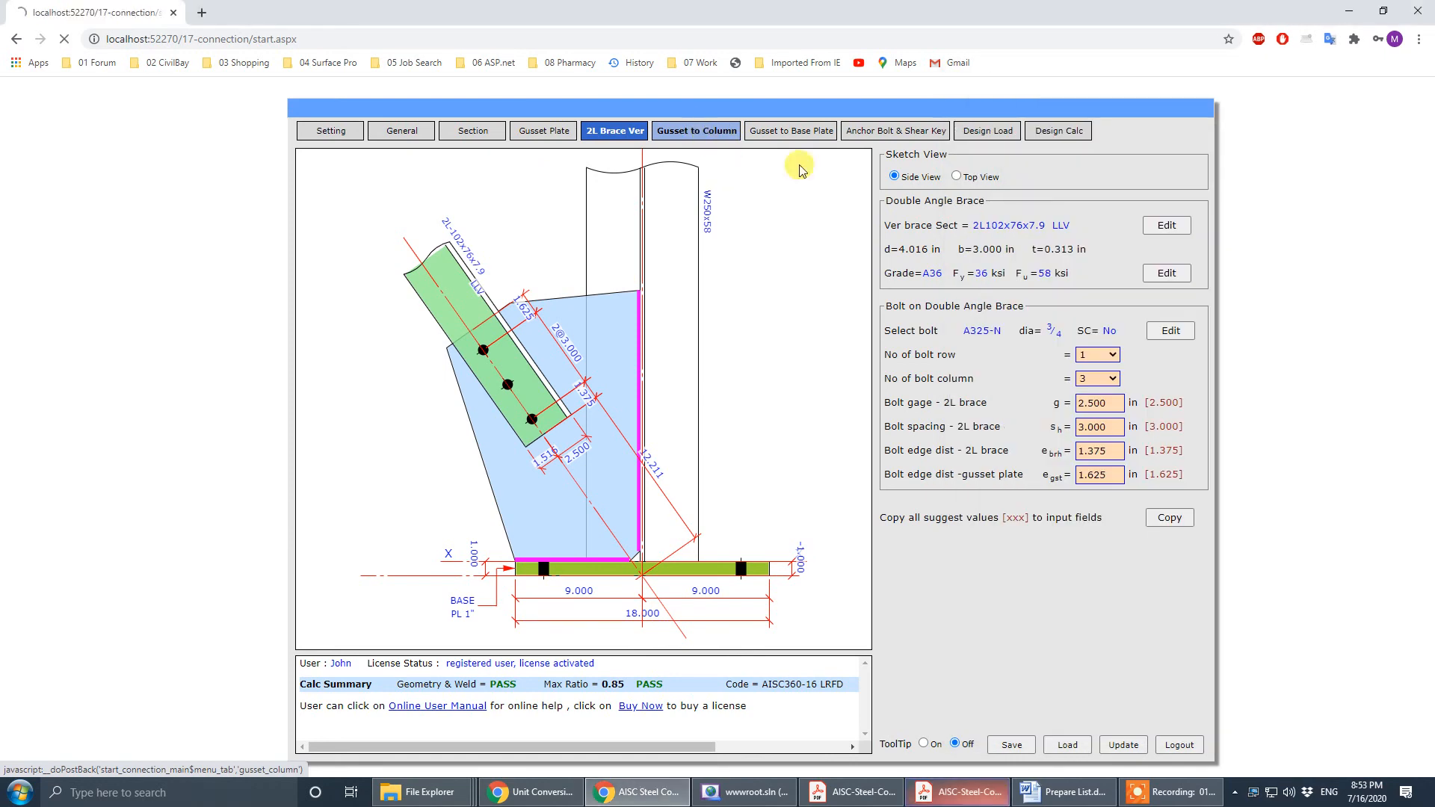
pyautogui.click(1168, 391)
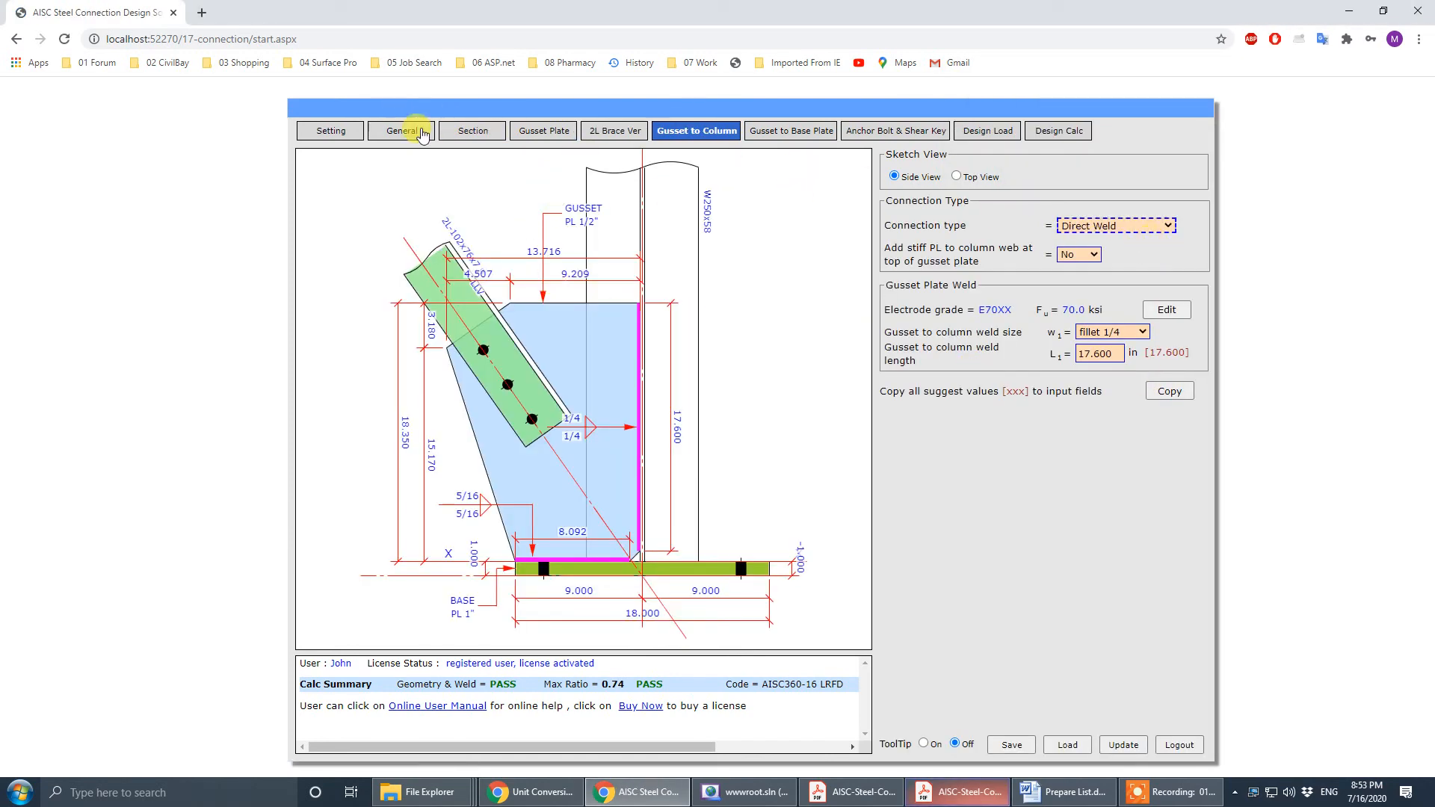
pyautogui.click(1087, 255)
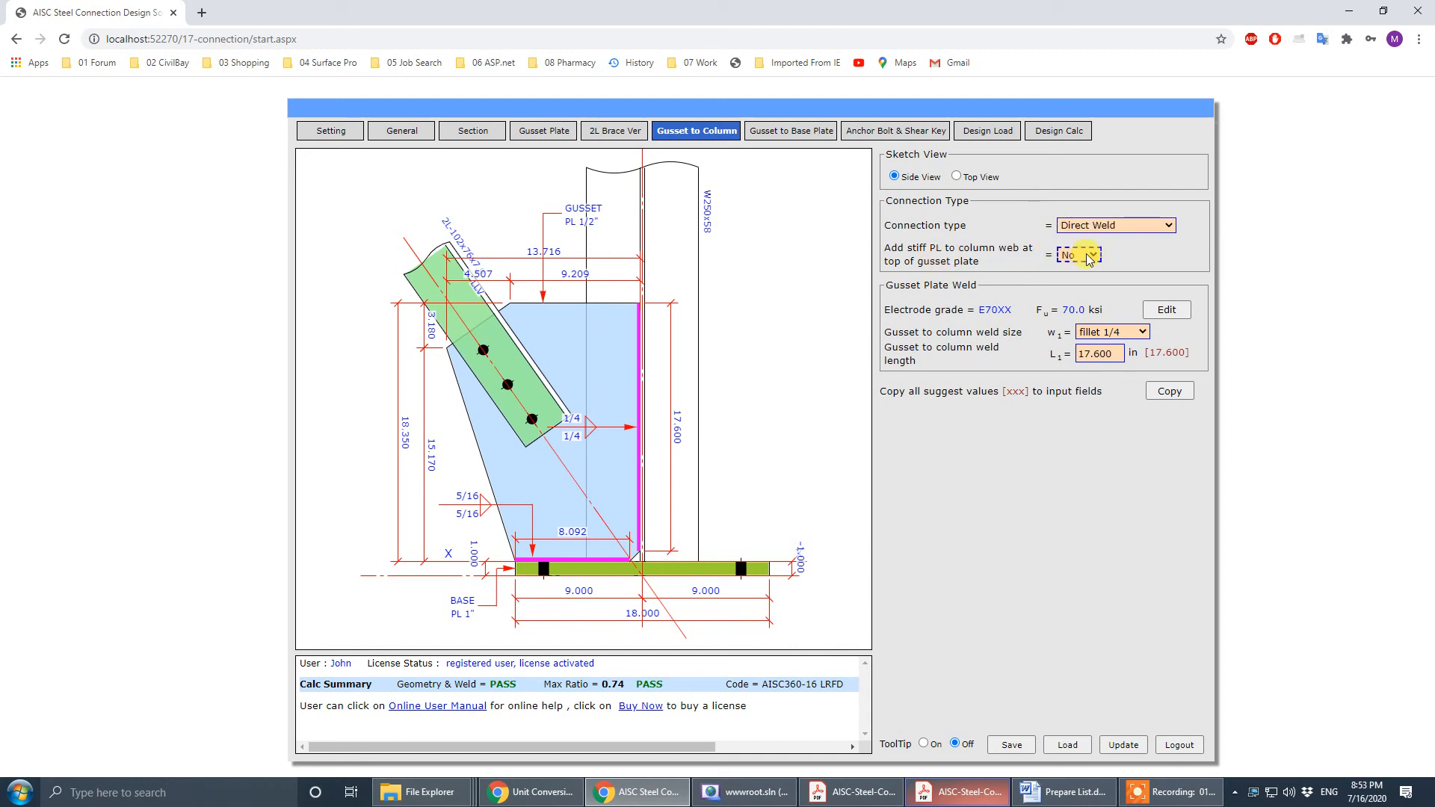
pyautogui.click(1088, 258)
pyautogui.click(1088, 277)
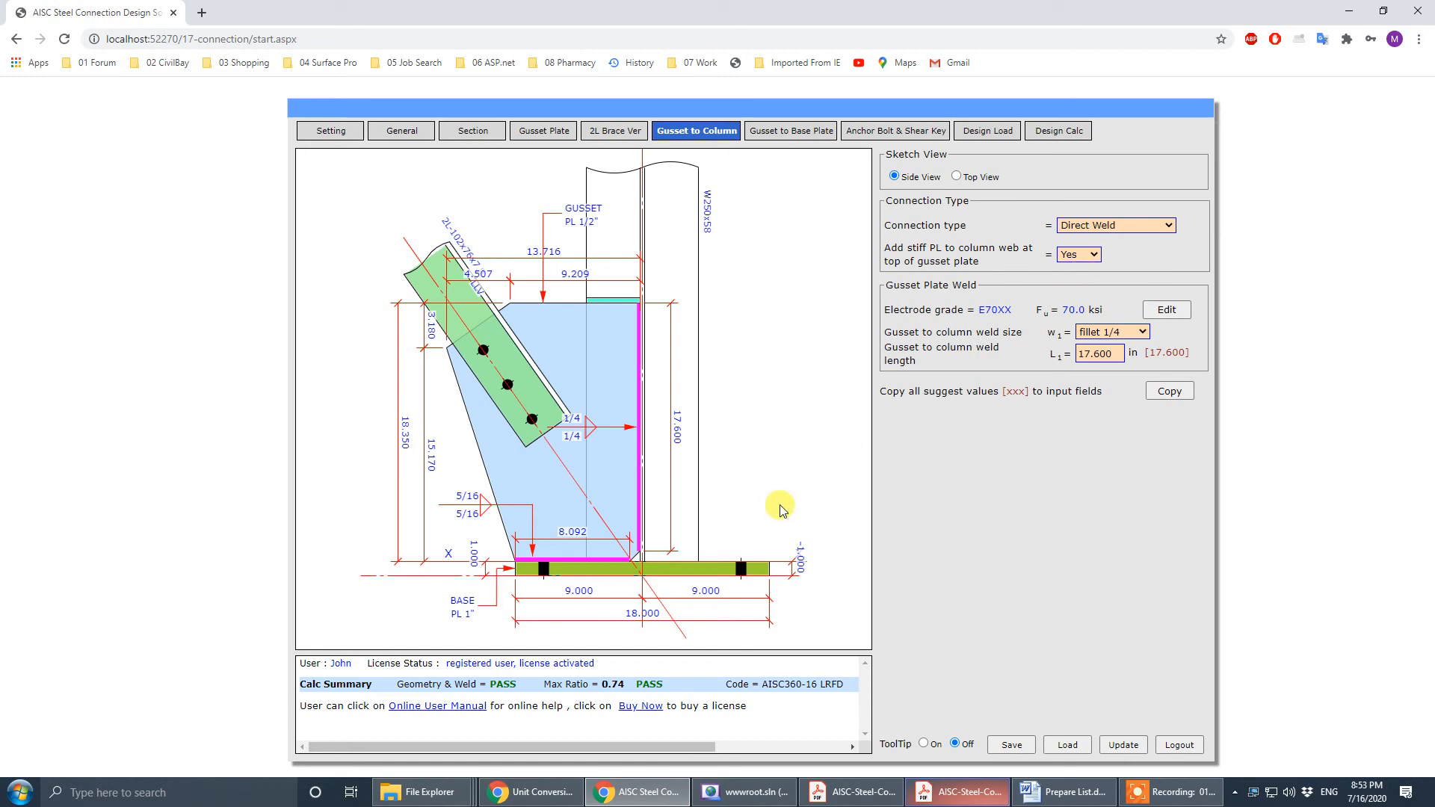
# - Check the brace force in the PS-21-302 PDF detail and convert 190 kN to kips on the Unit Conversion page
pyautogui.click(957, 792)
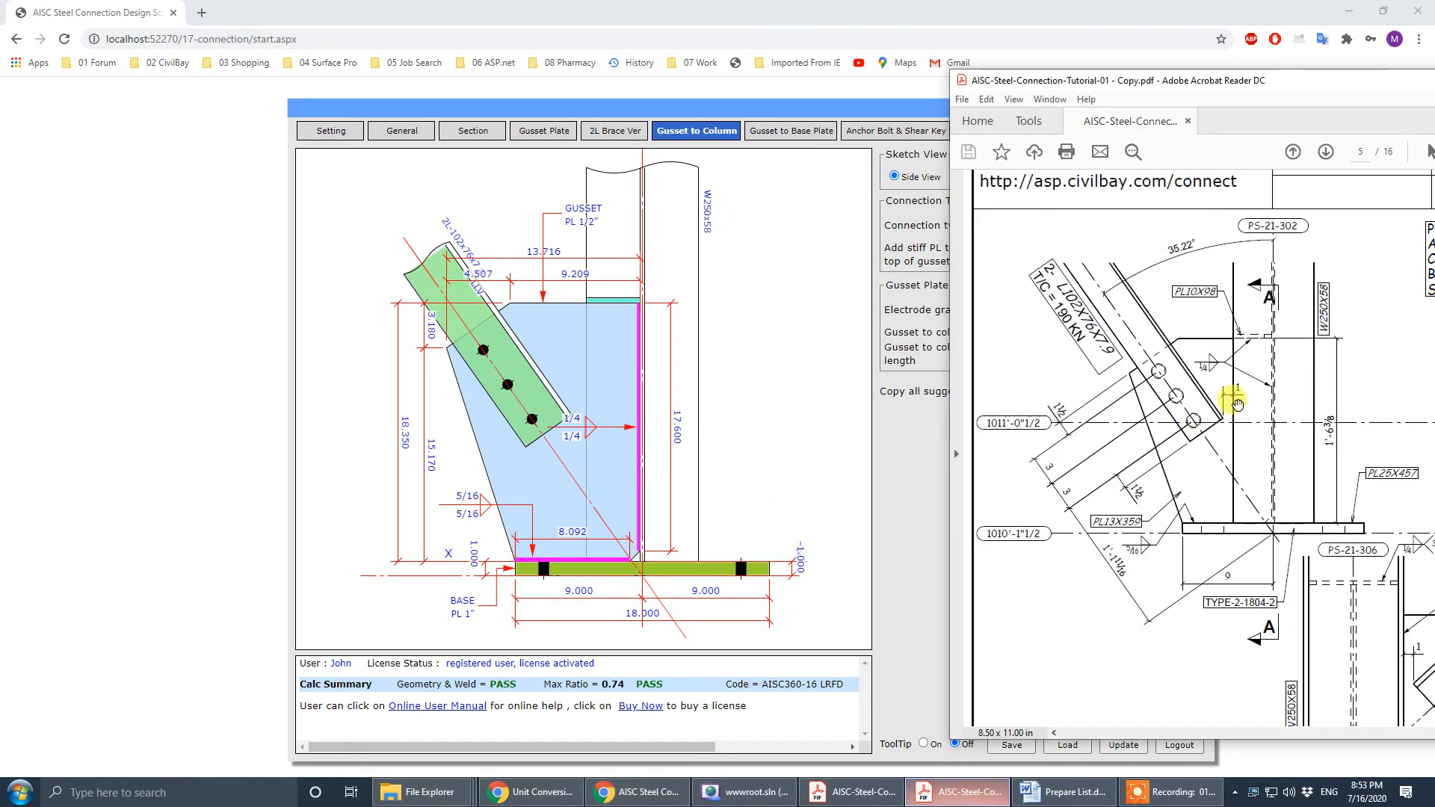
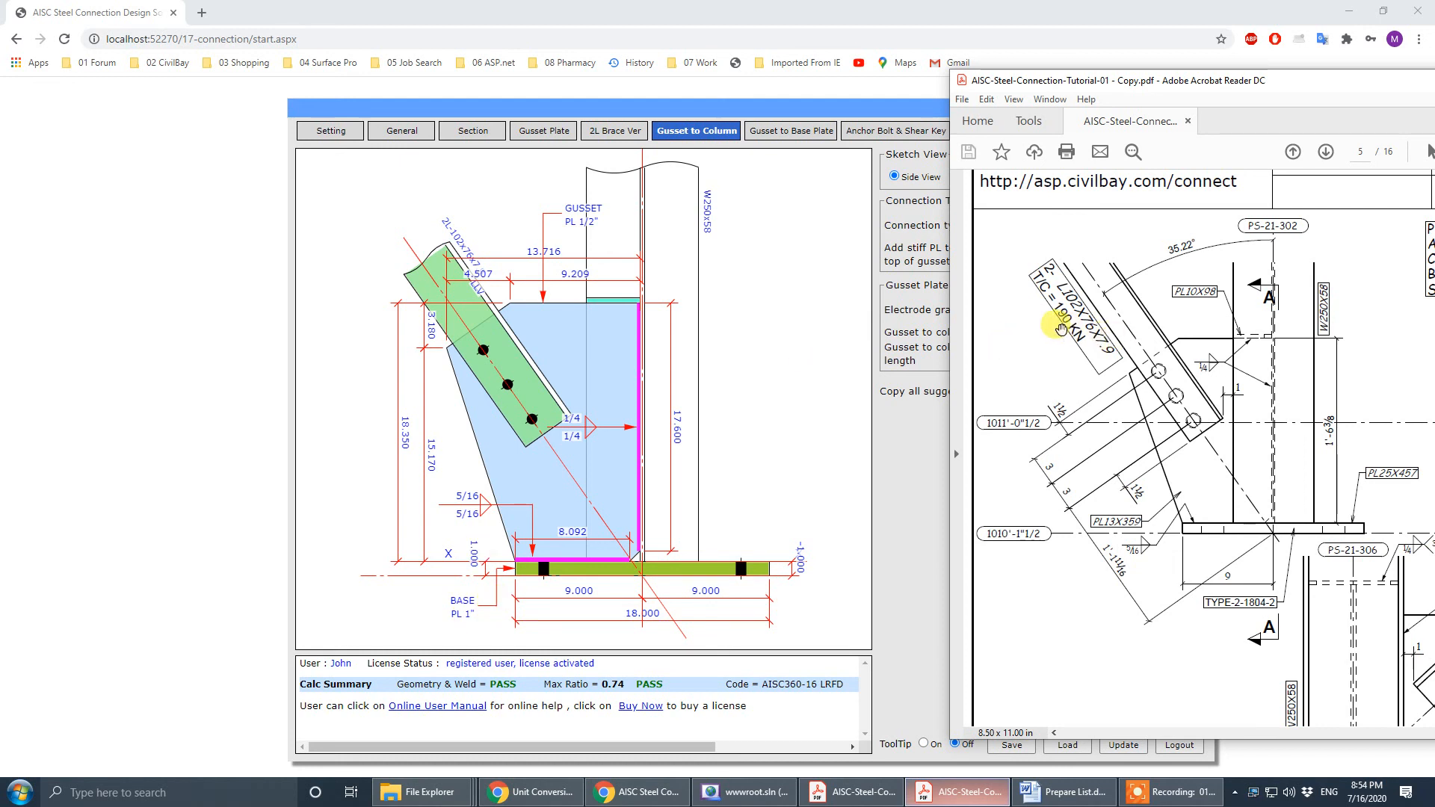
pyautogui.click(561, 792)
pyautogui.doubleClick(318, 602)
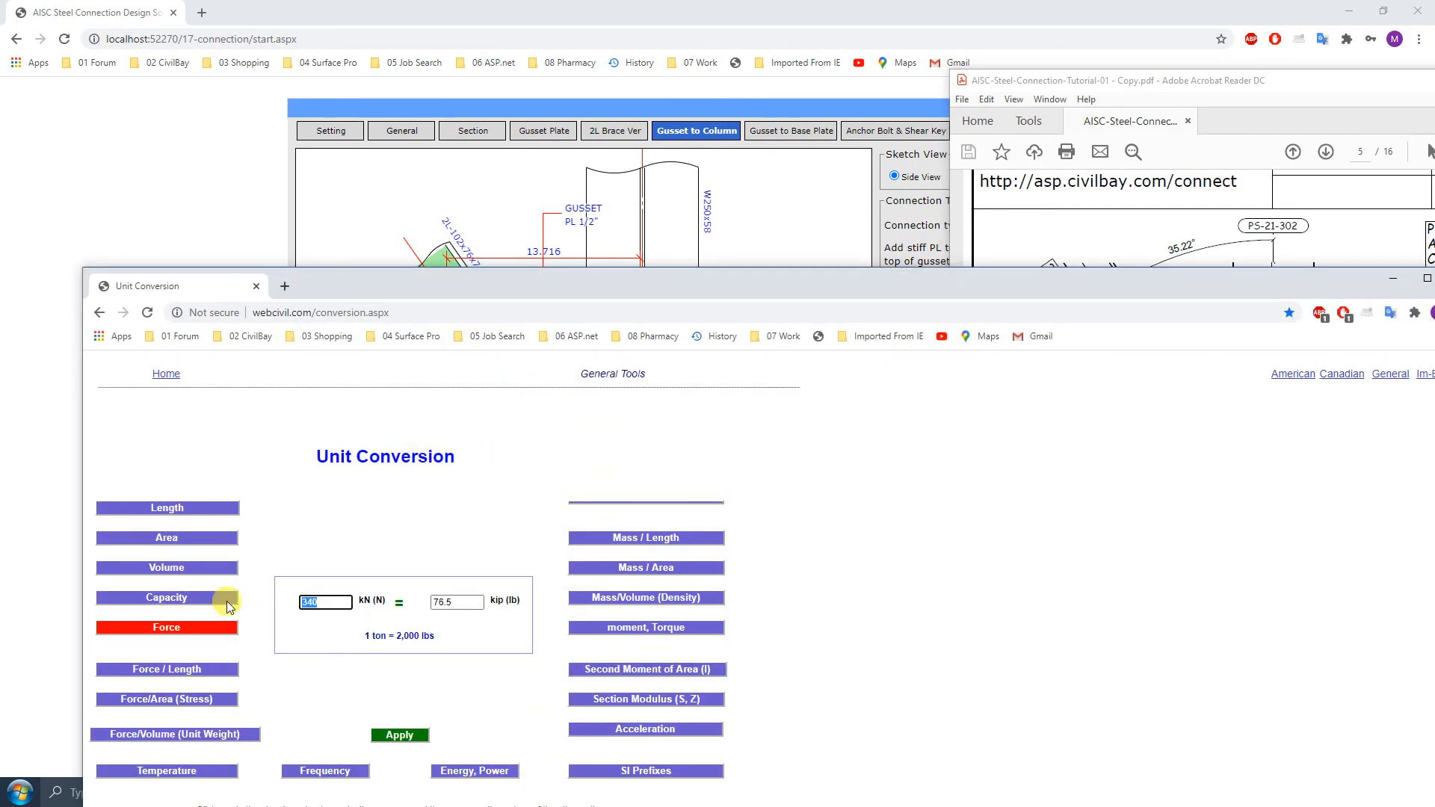
pyautogui.write('190')
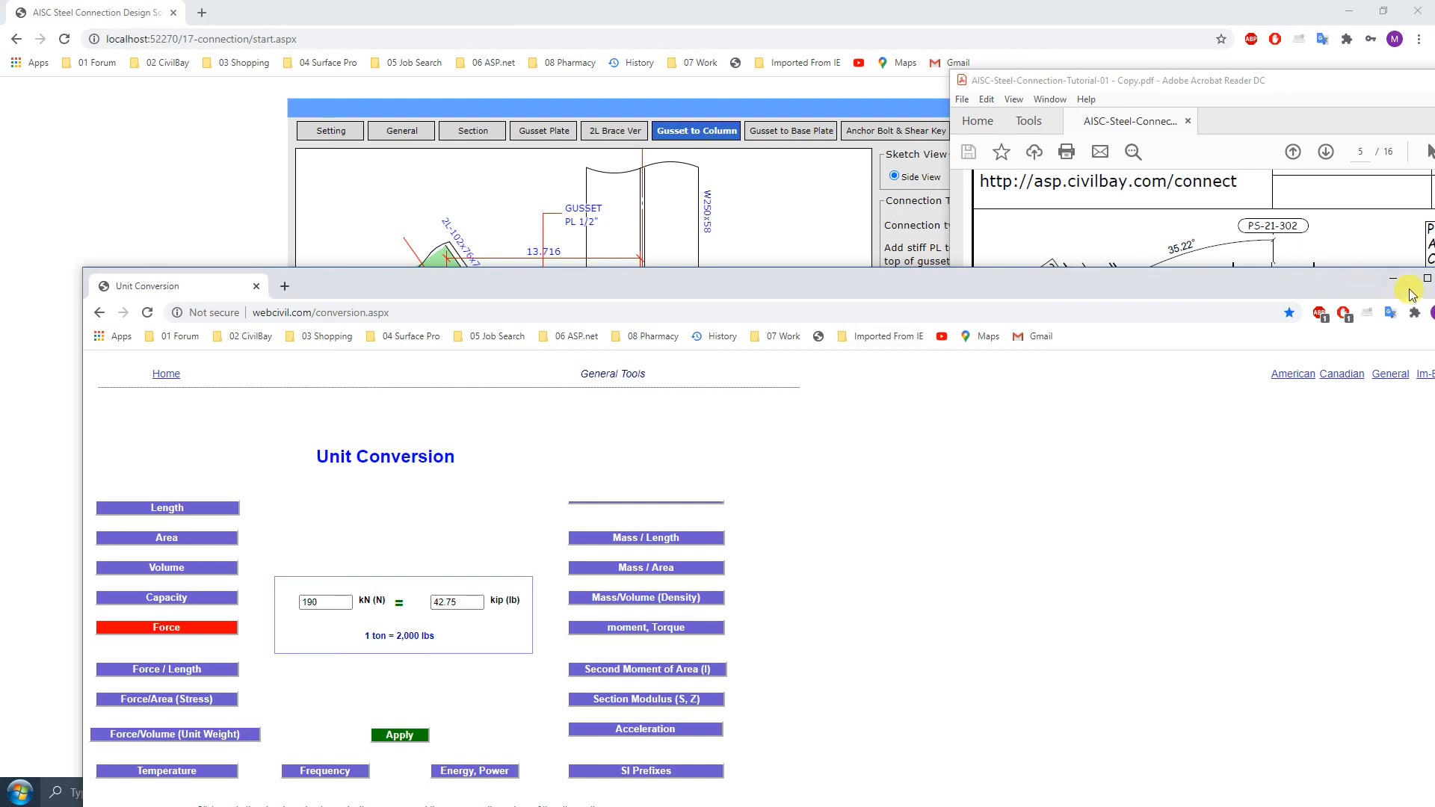
pyautogui.click(1393, 278)
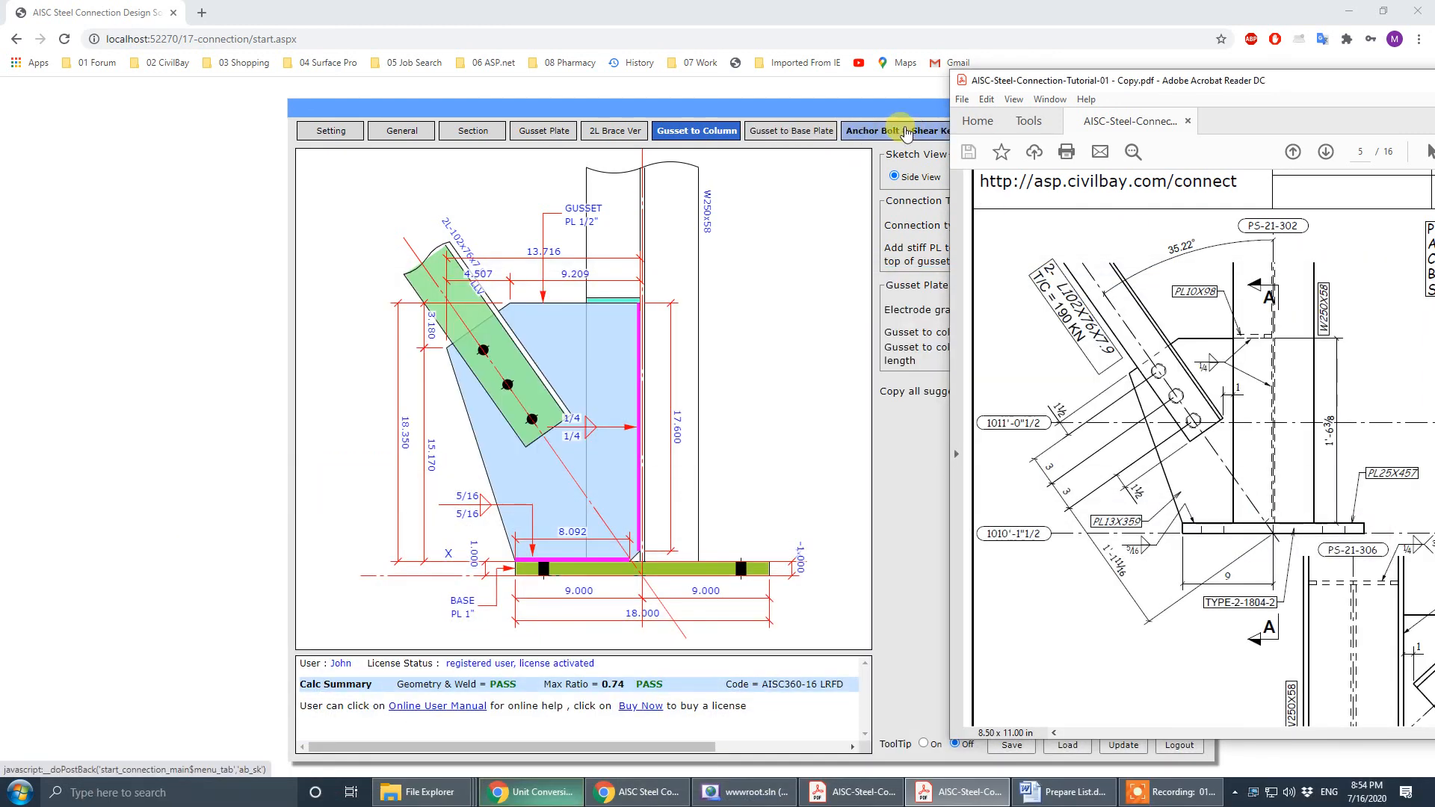
# - Set the brace axial compression force to 42.8 kips and the tension force to -42.8 kips, and update the design
pyautogui.click(886, 487)
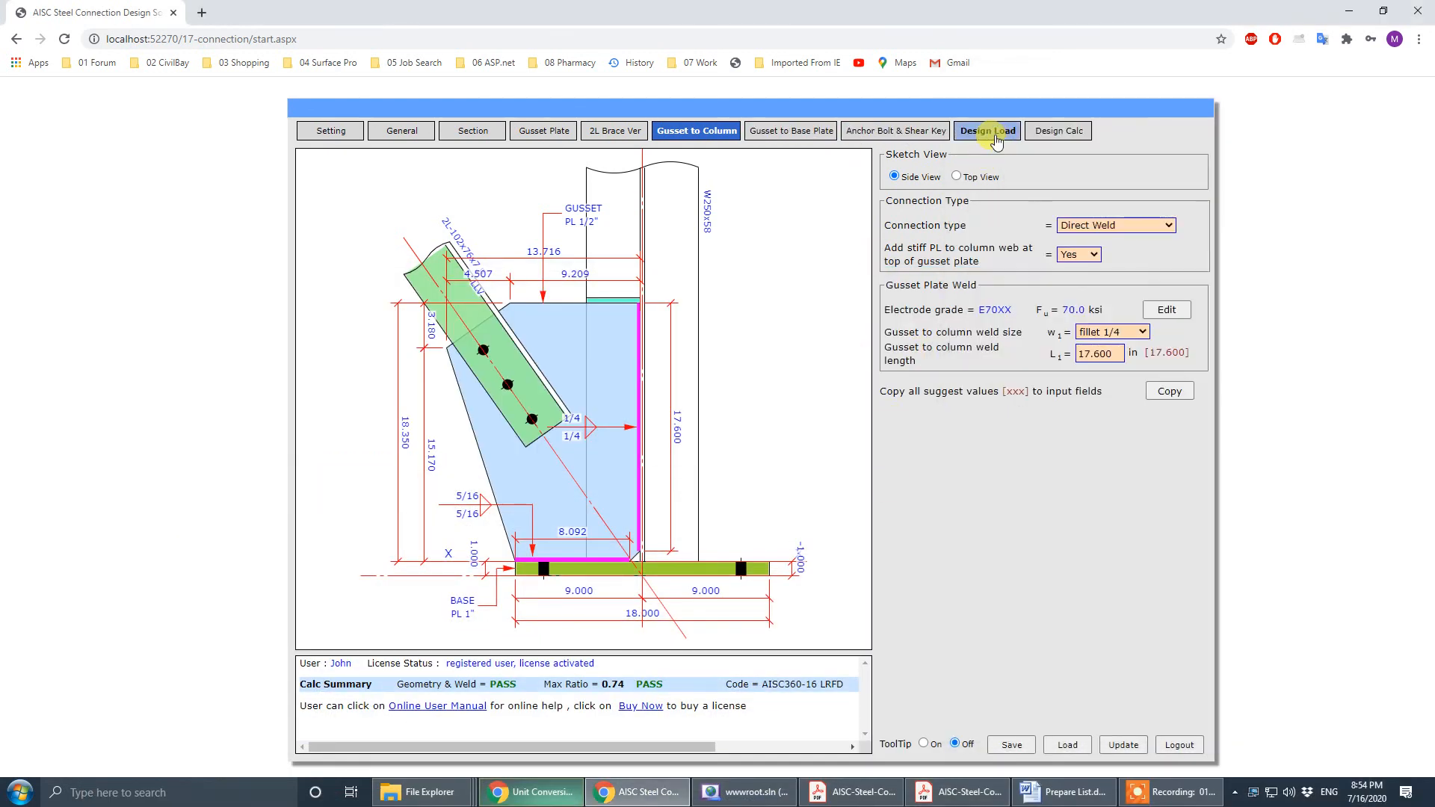
pyautogui.click(995, 137)
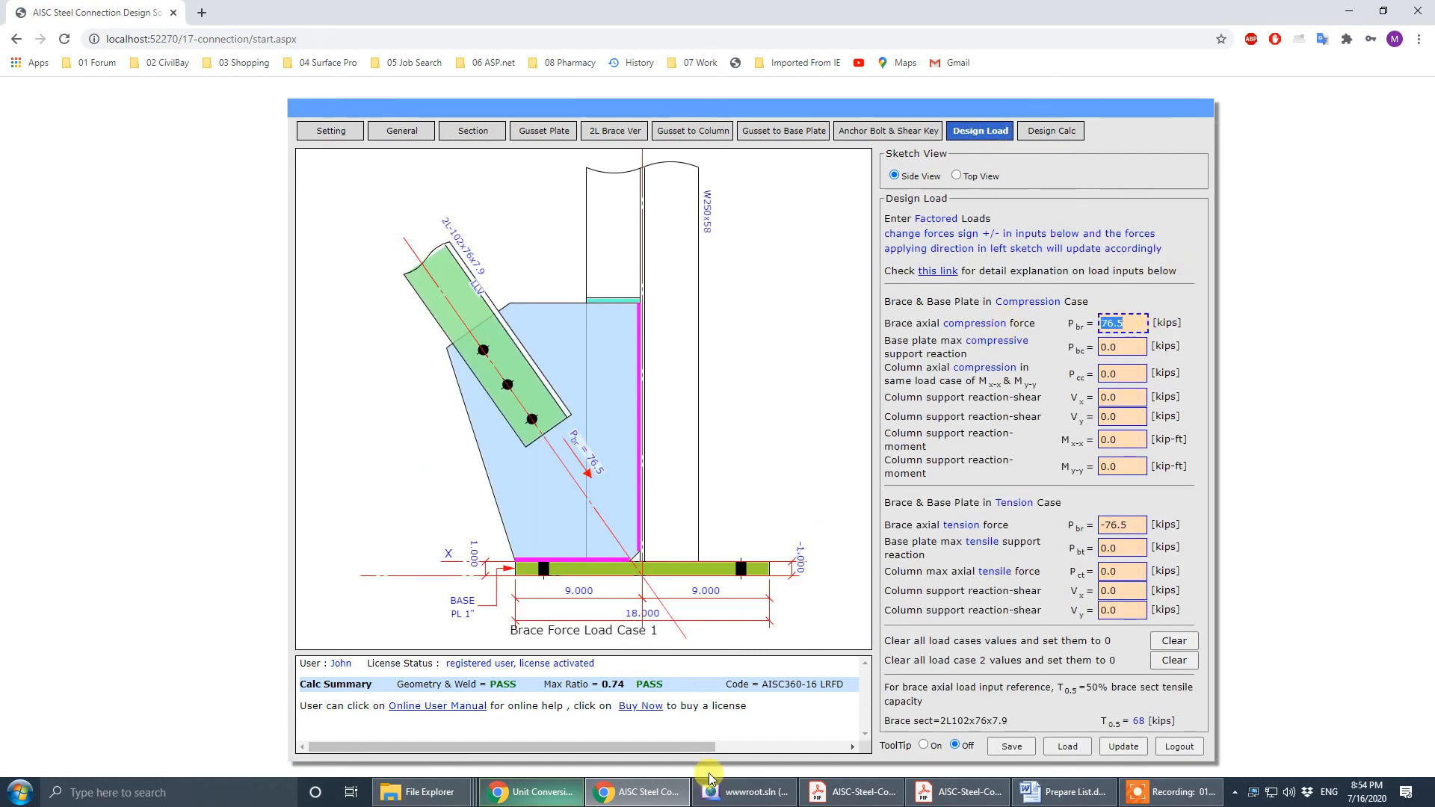
pyautogui.click(532, 792)
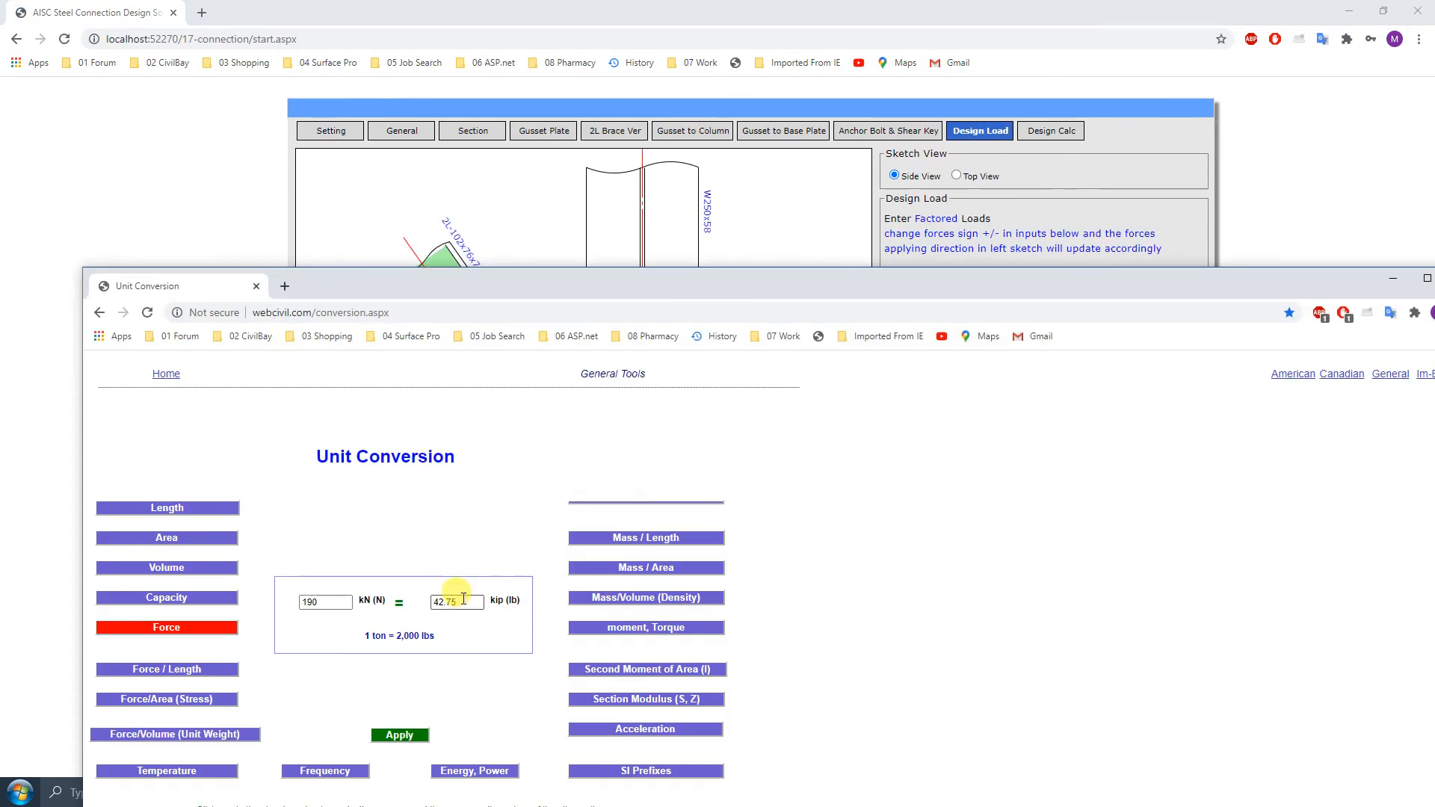
pyautogui.click(1393, 282)
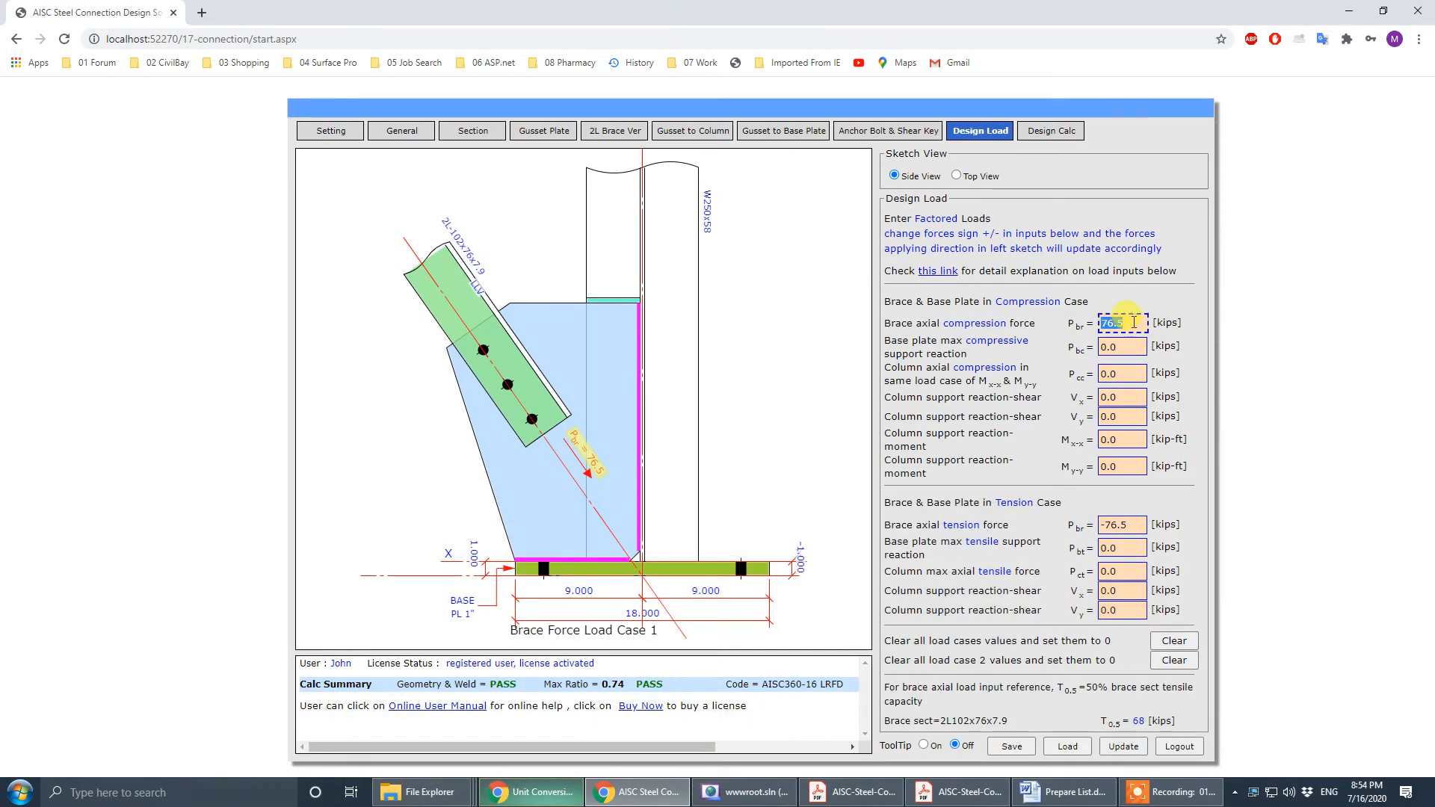
pyautogui.moveTo(1134, 323); pyautogui.dragTo(988, 329)
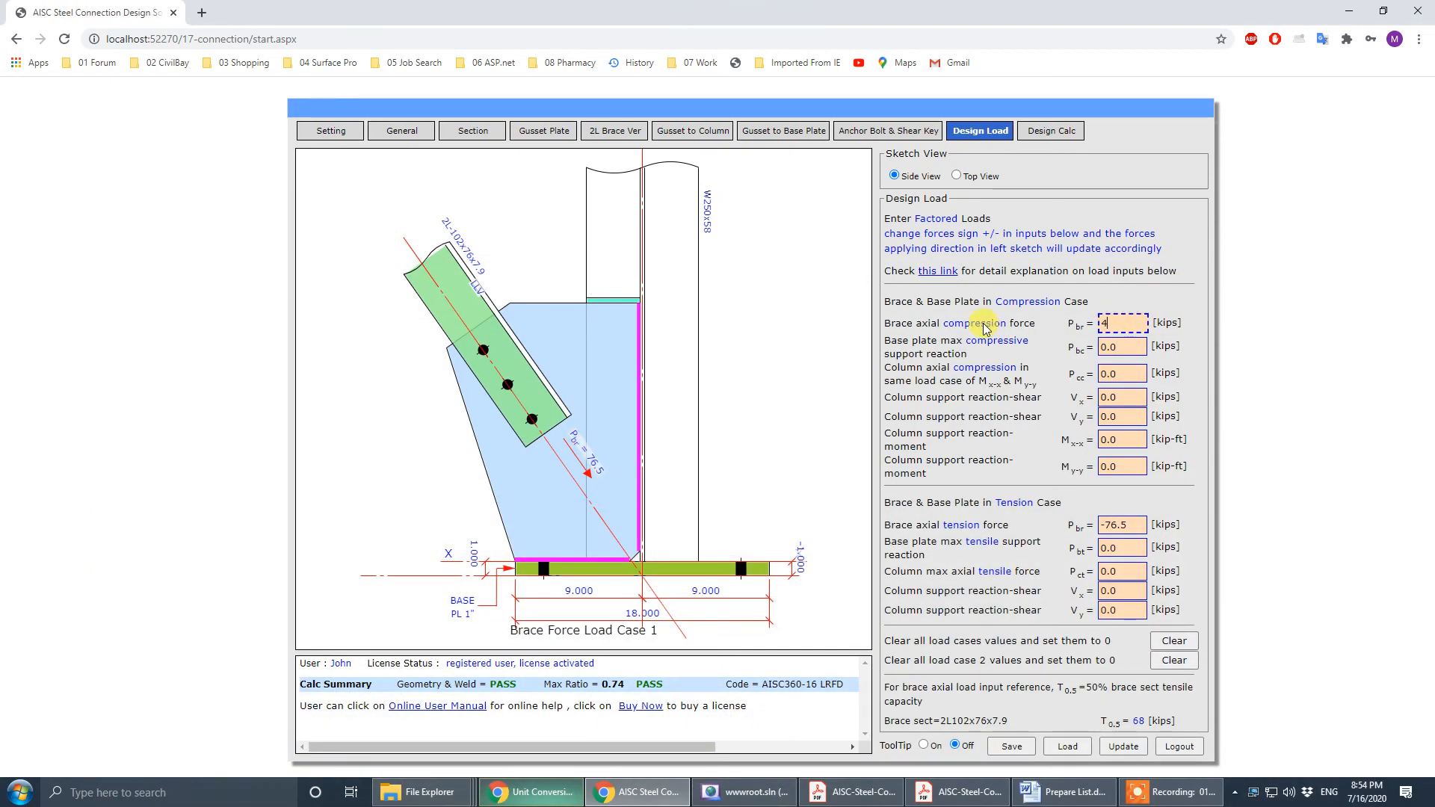
pyautogui.write('42.8')
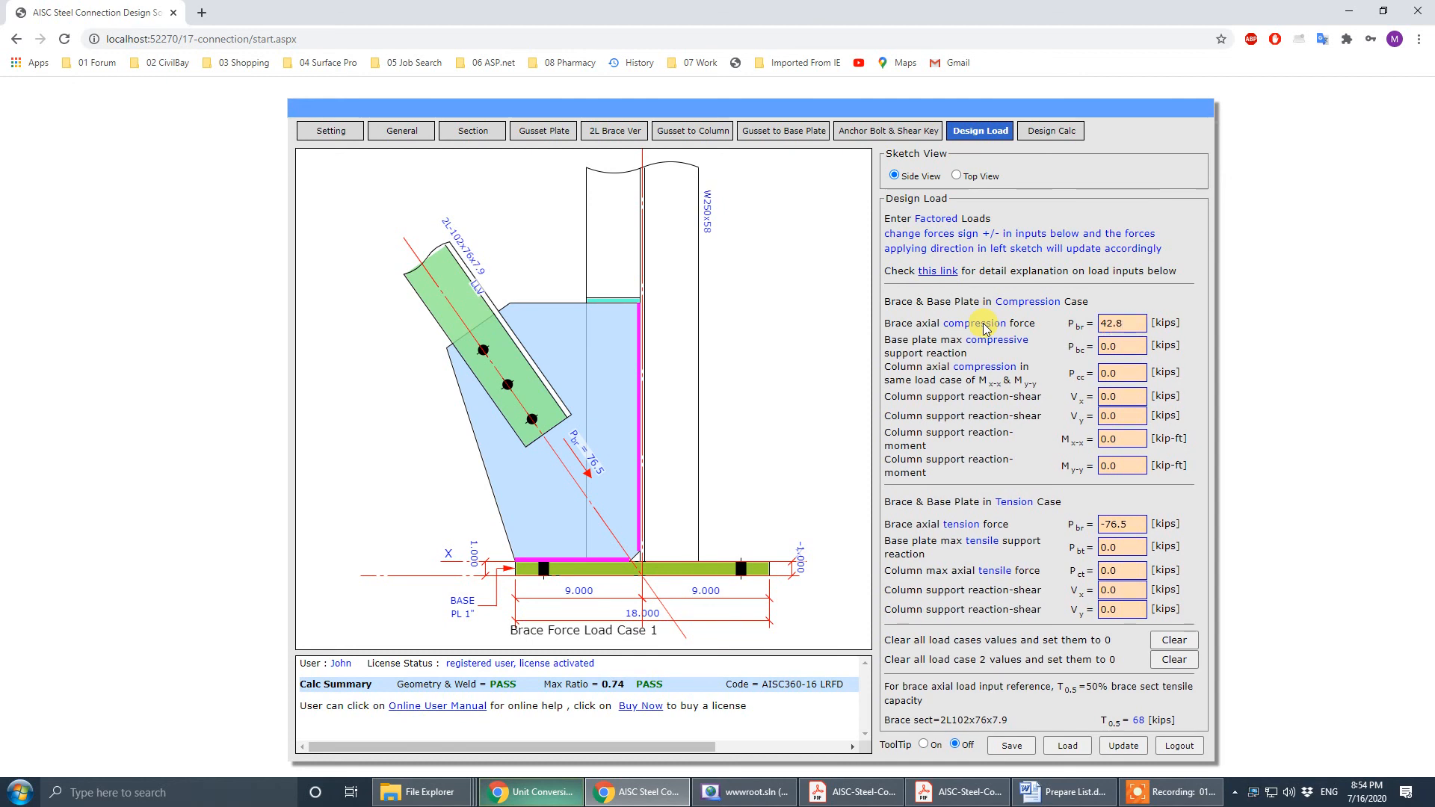
pyautogui.click(1135, 524)
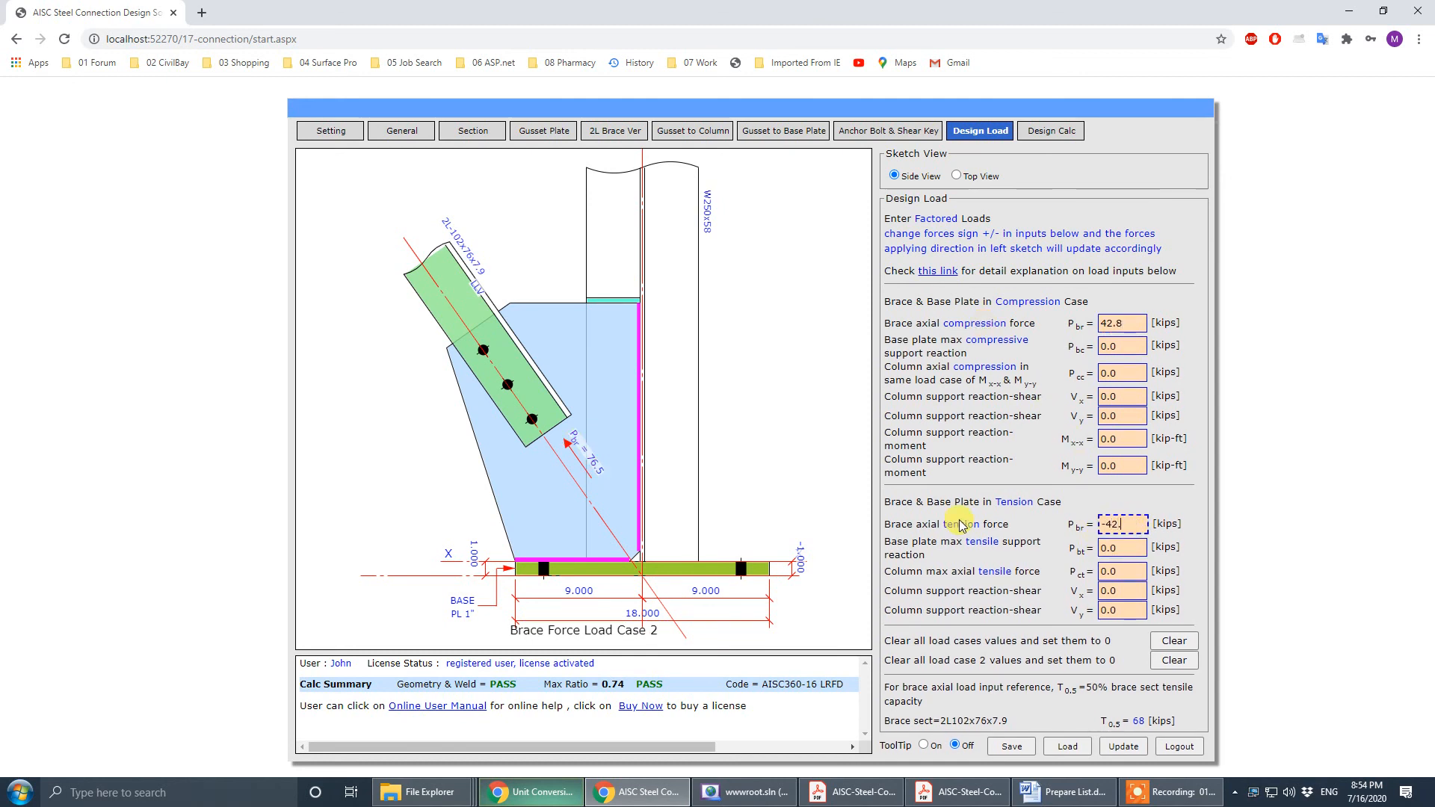
pyautogui.write('-42.8')
pyautogui.click(1118, 744)
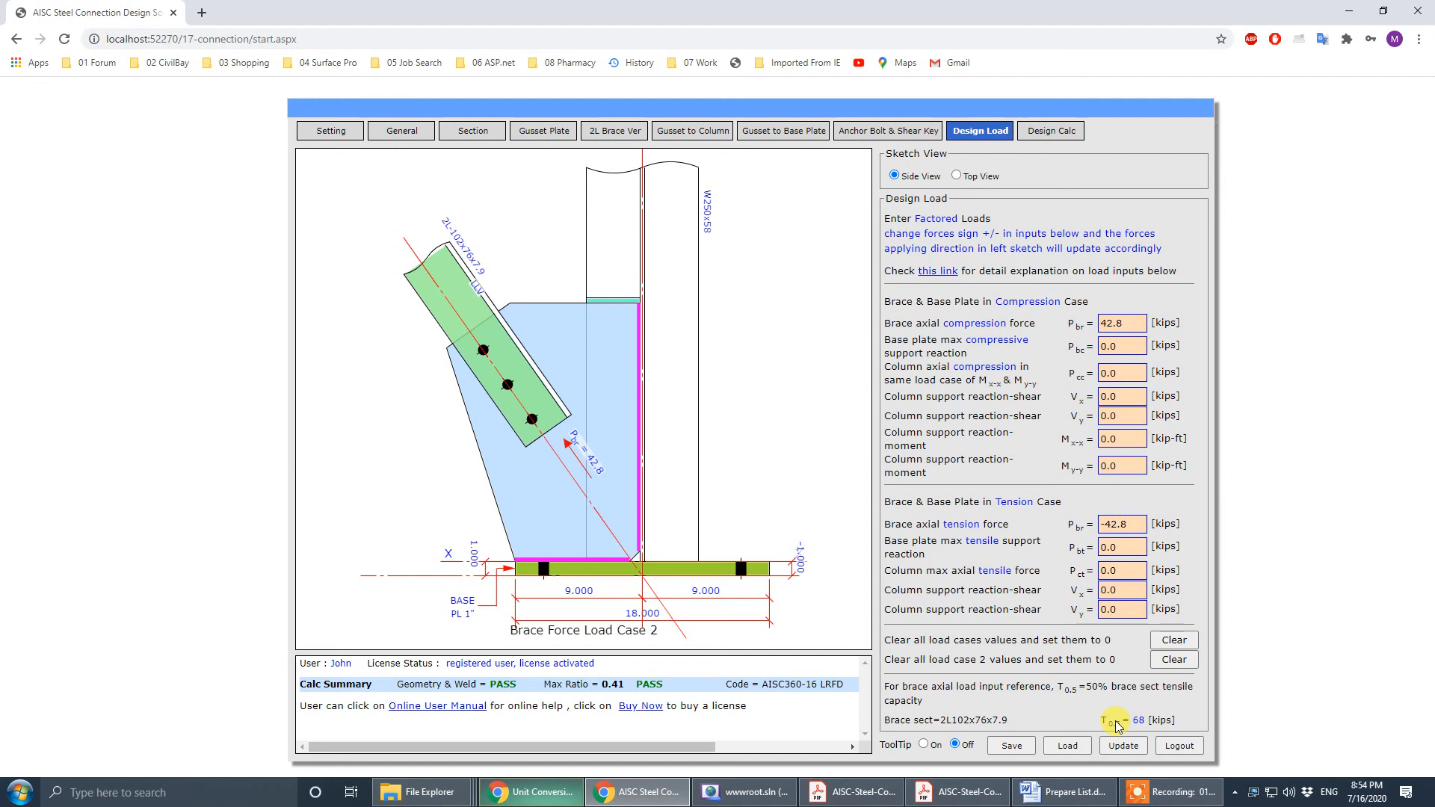
# - Examine the PS-21-302 base detail enlarged in the copied PDF for brace, gusset and bolt dimensions
pyautogui.click(959, 791)
pyautogui.moveTo(1302, 82); pyautogui.dragTo(640, 108)
pyautogui.moveTo(976, 111); pyautogui.dragTo(797, 112)
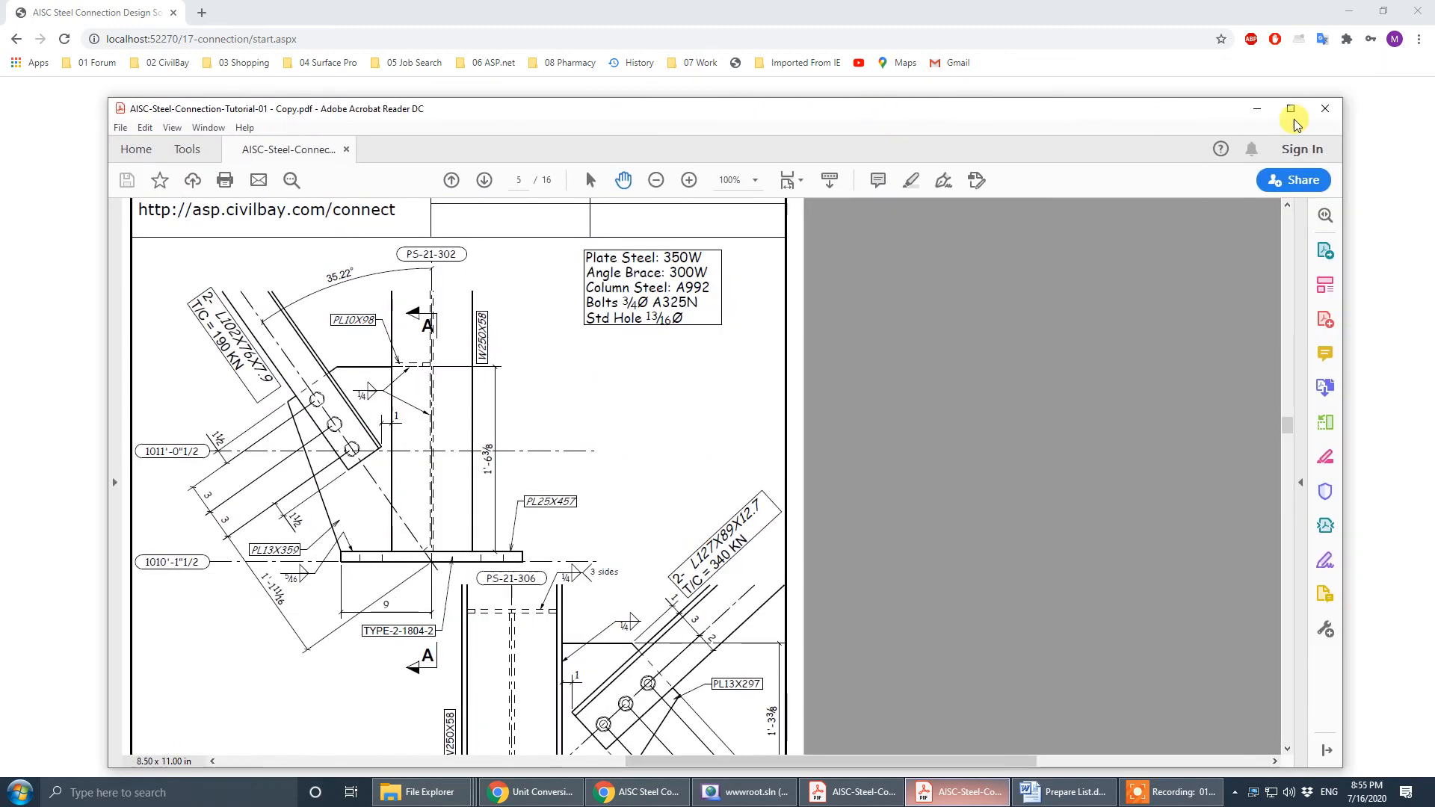
pyautogui.click(1289, 111)
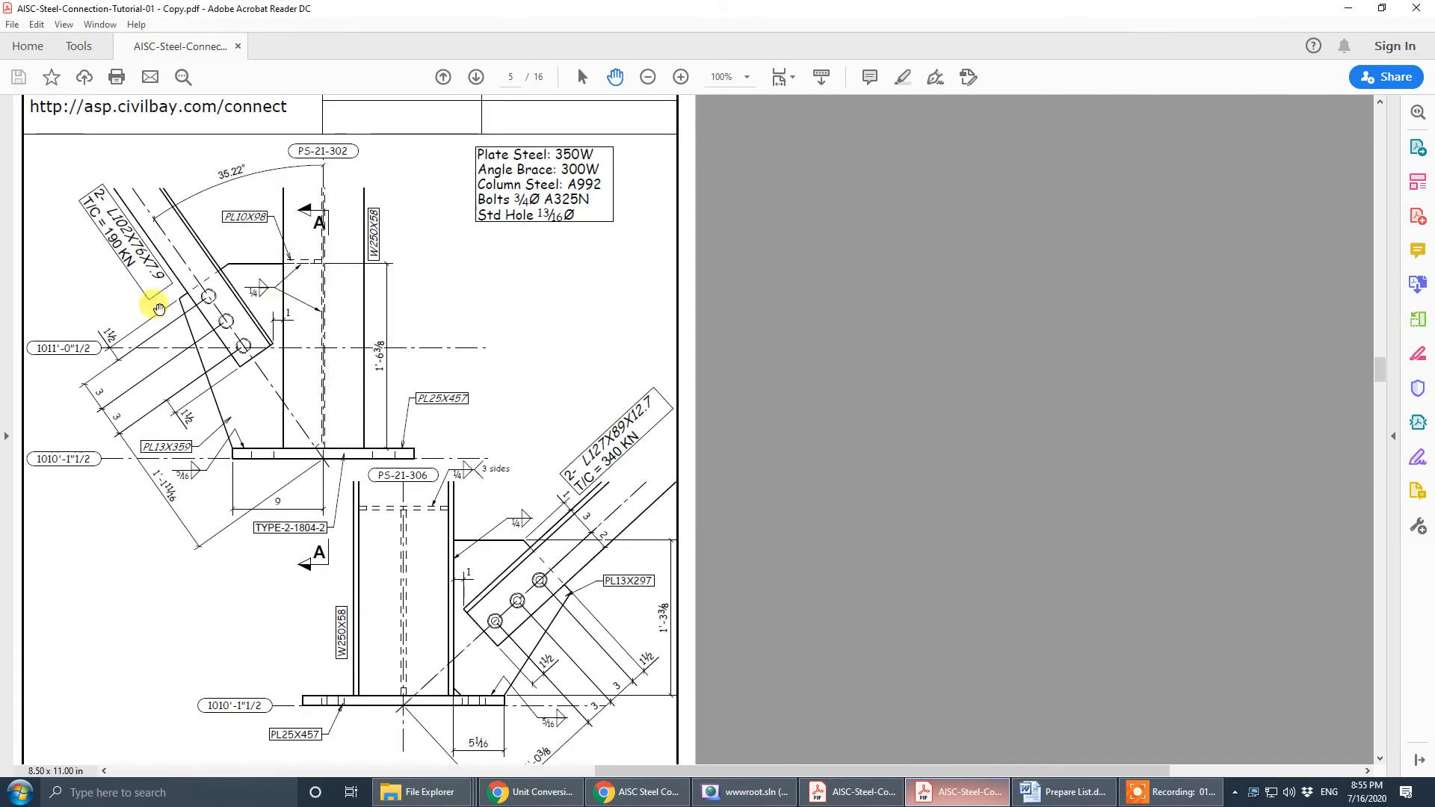
pyautogui.moveTo(474, 359); pyautogui.dragTo(638, 396)
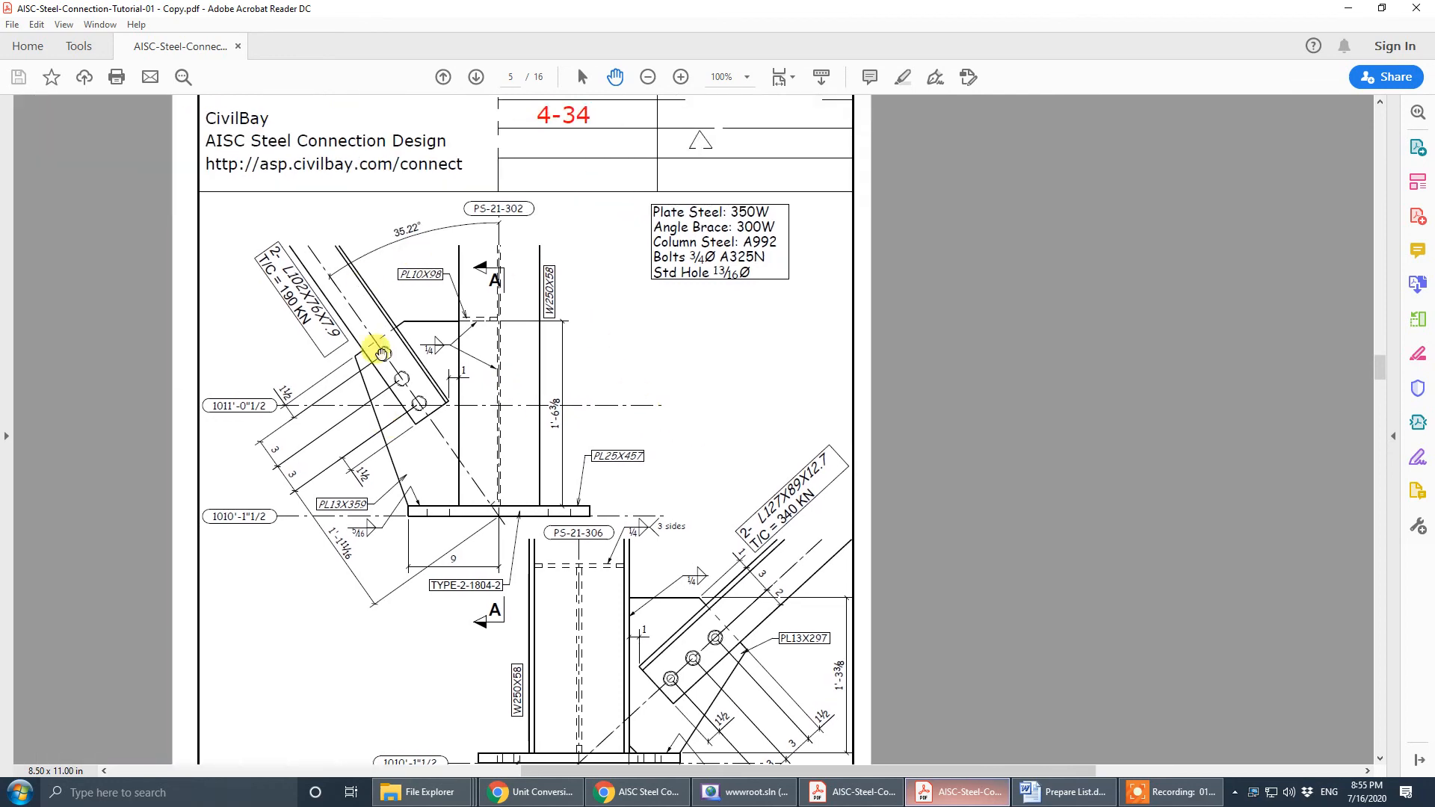
pyautogui.doubleClick(761, 9)
pyautogui.moveTo(828, 23); pyautogui.dragTo(1434, 126)
# - Review the connection sketches and base plate plan in the printable design calculation, and close the print view
pyautogui.click(657, 501)
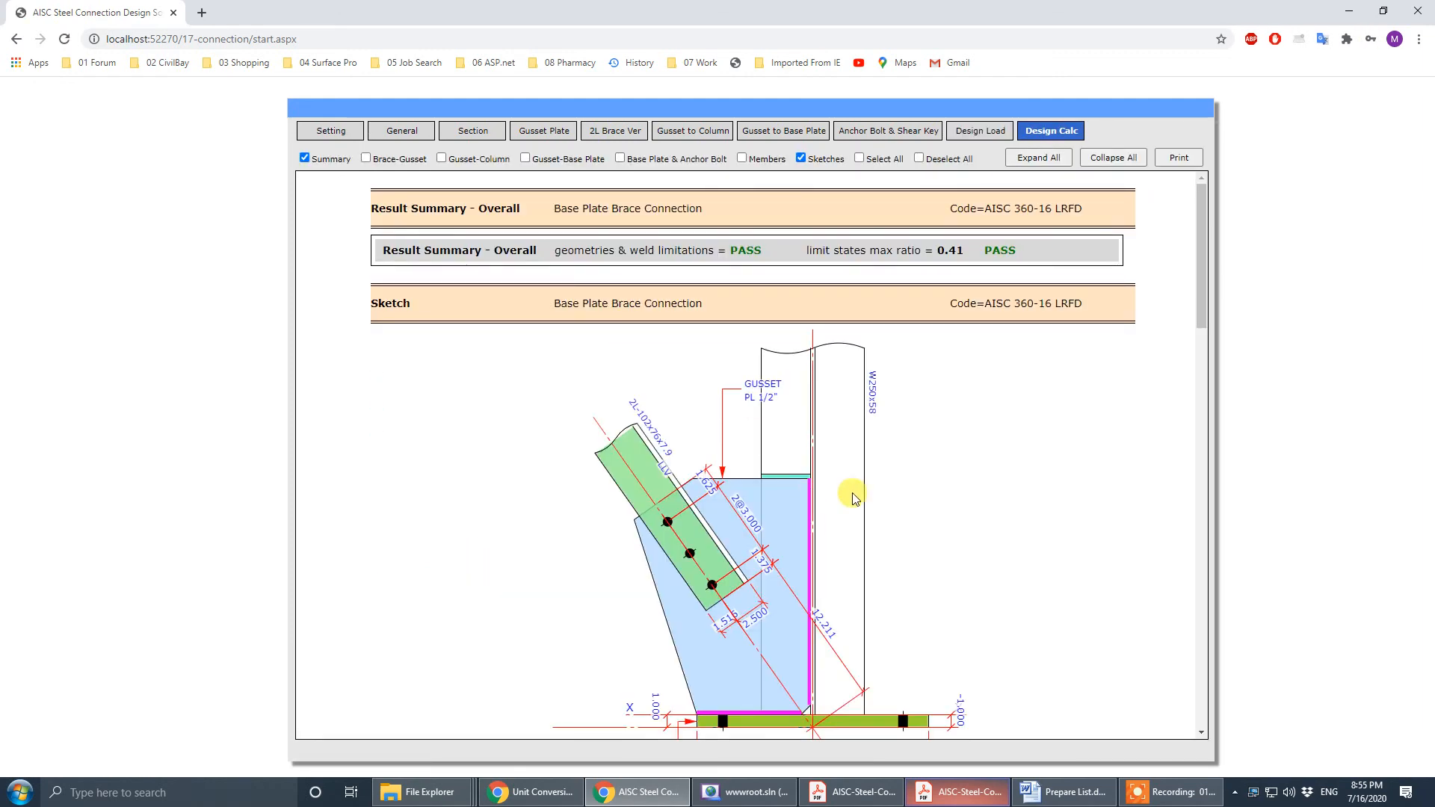
pyautogui.scroll(-4, 854, 493)
pyautogui.click(1174, 158)
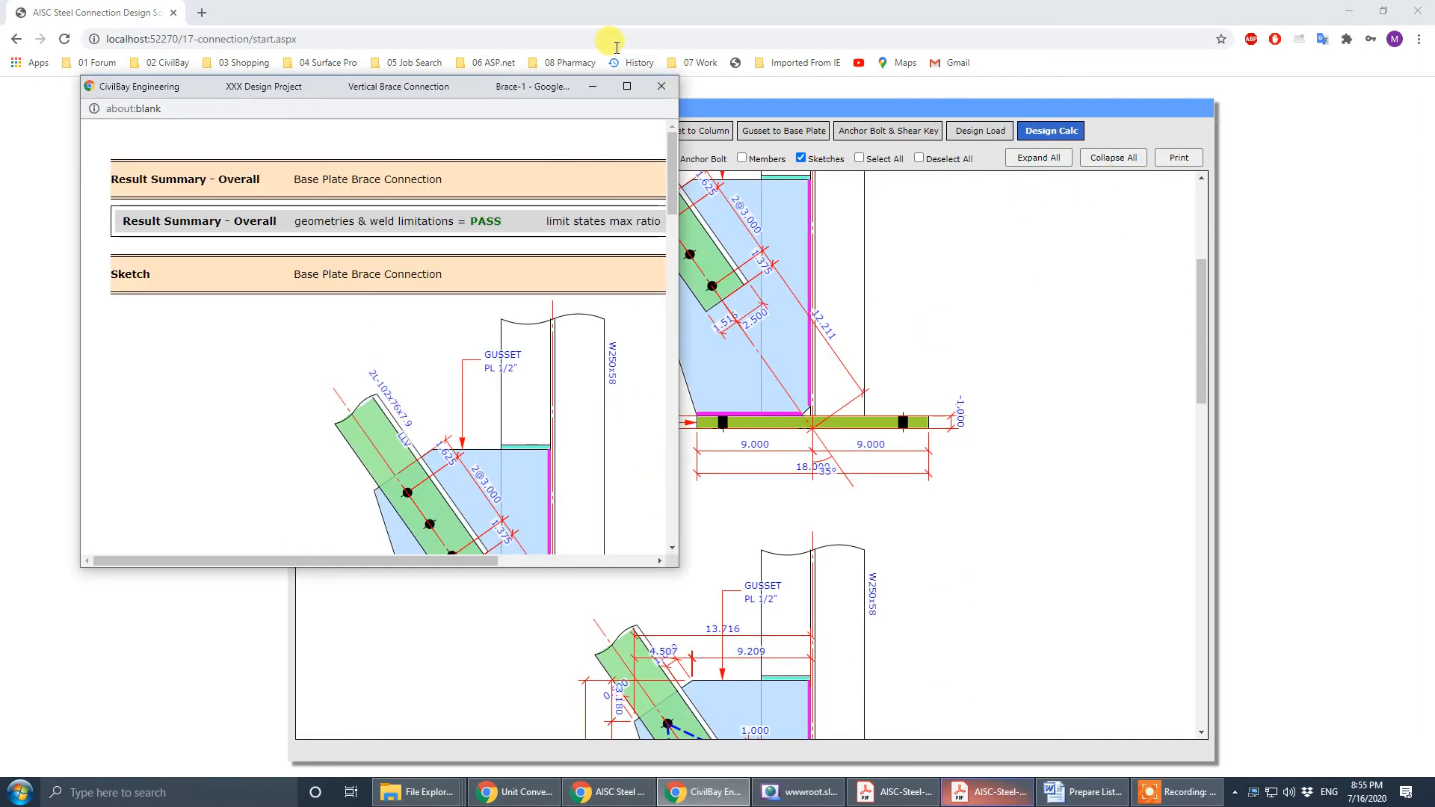
pyautogui.click(627, 86)
pyautogui.scroll(-5, 744, 456)
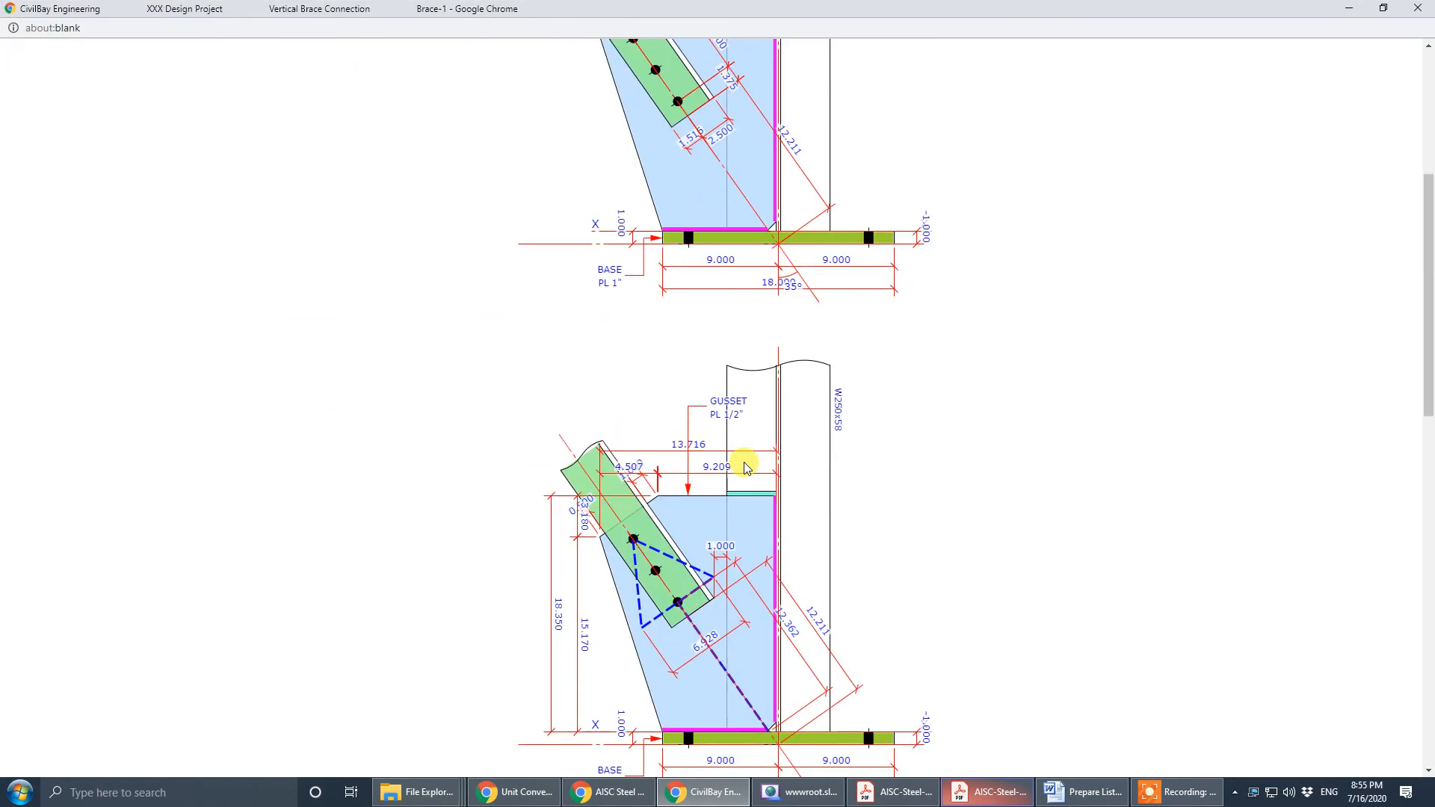
pyautogui.scroll(-15, 743, 465)
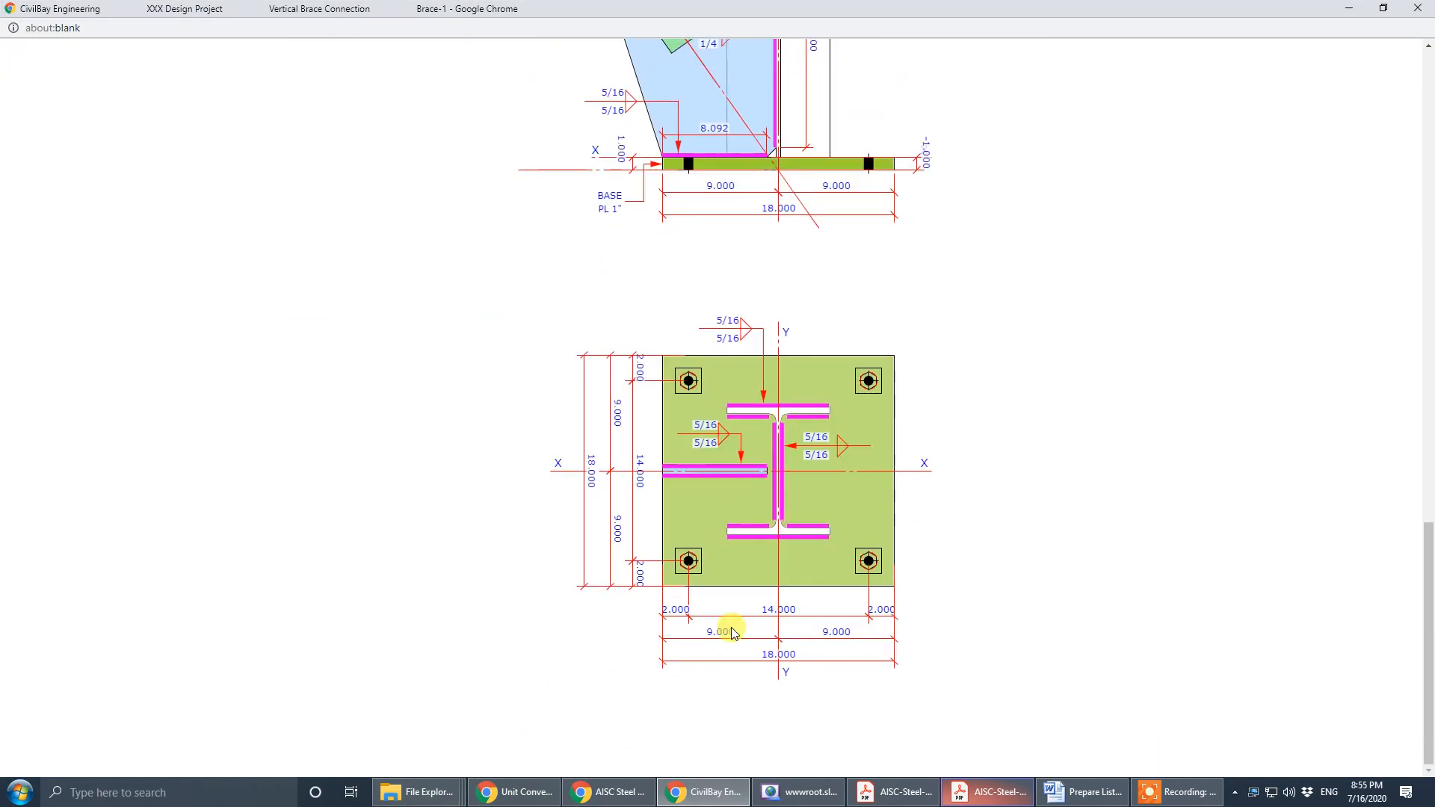
pyautogui.scroll(15, 760, 532)
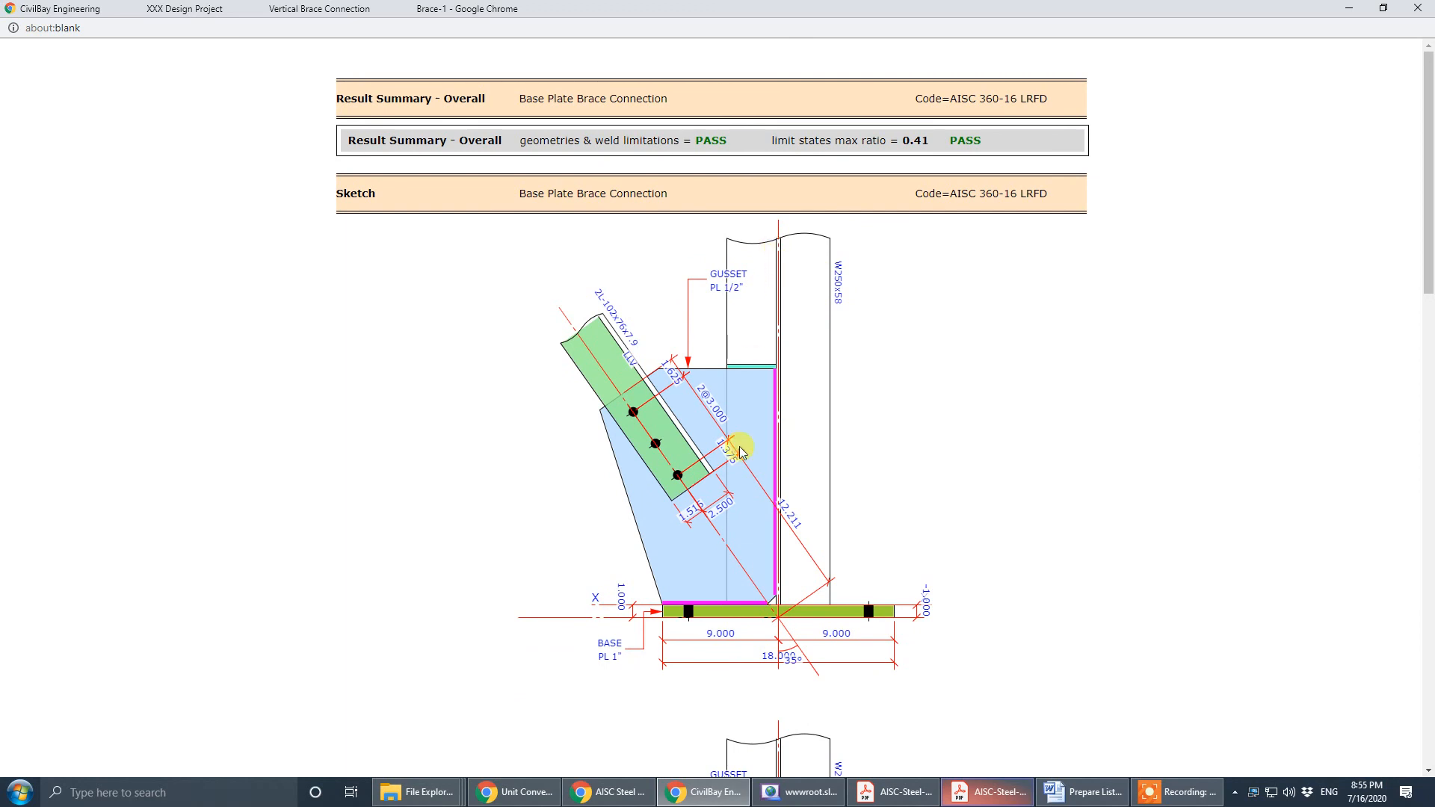
pyautogui.scroll(-4, 753, 482)
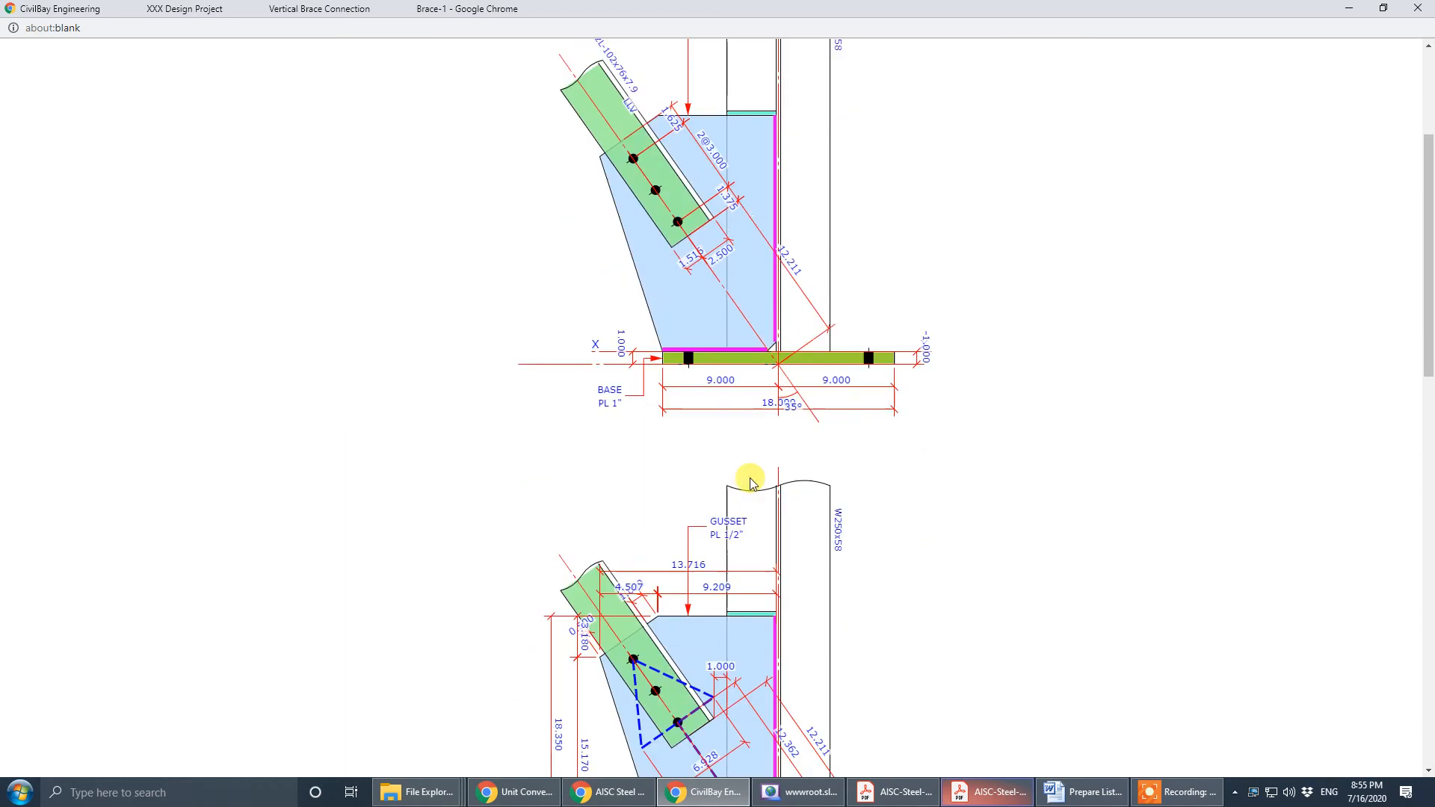
pyautogui.scroll(4, 752, 478)
pyautogui.scroll(-8, 755, 477)
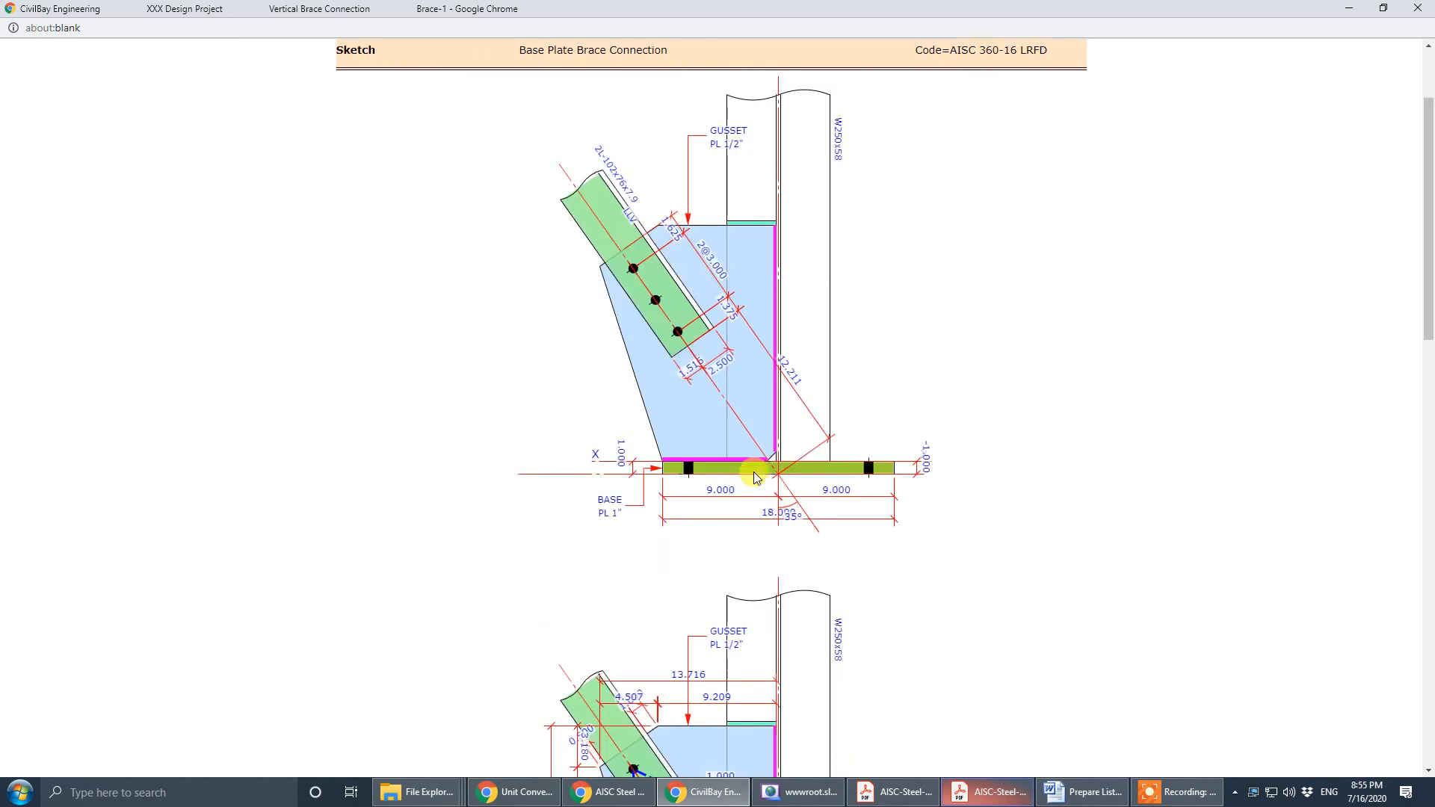
pyautogui.scroll(-4, 753, 469)
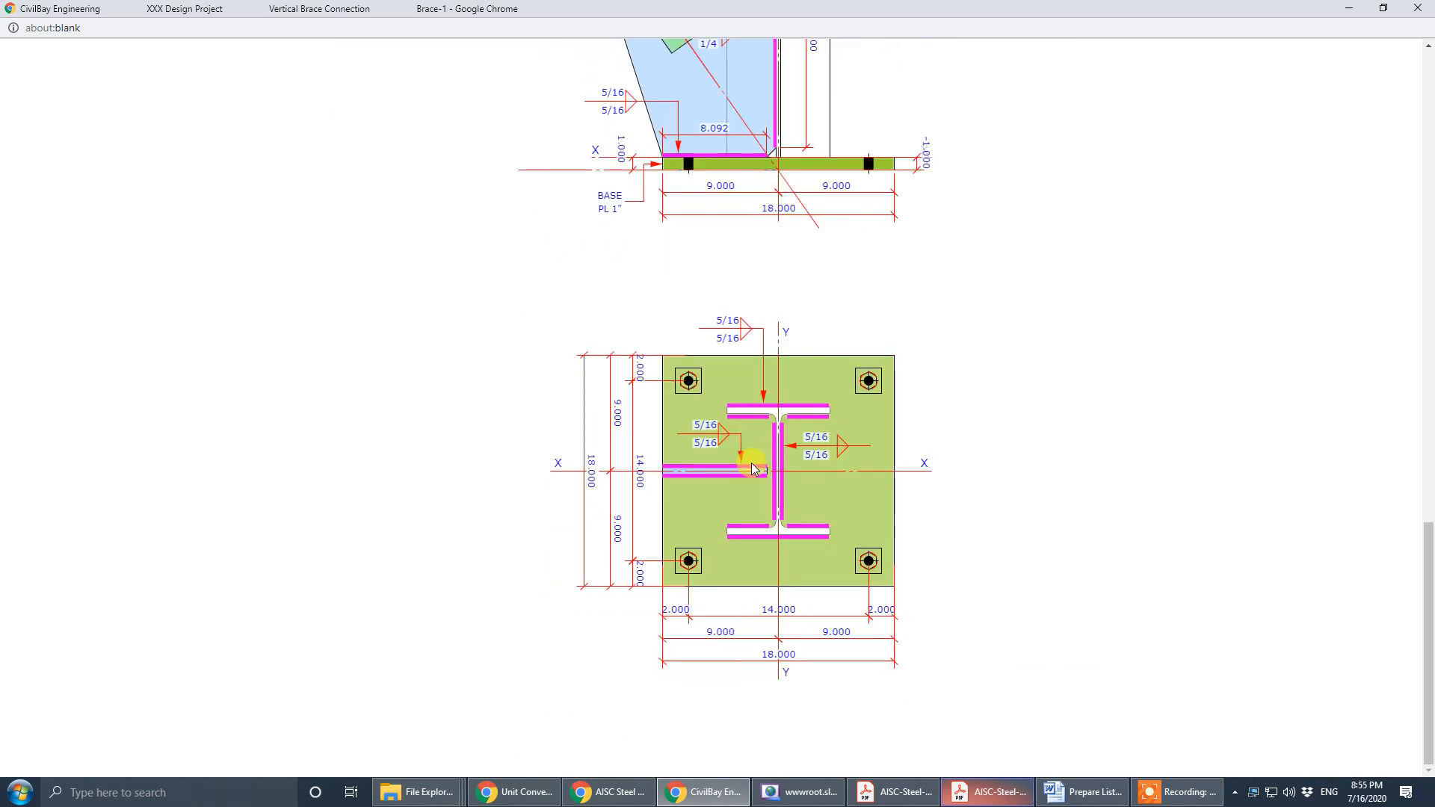
pyautogui.scroll(6, 1129, 237)
pyautogui.scroll(10, 1129, 238)
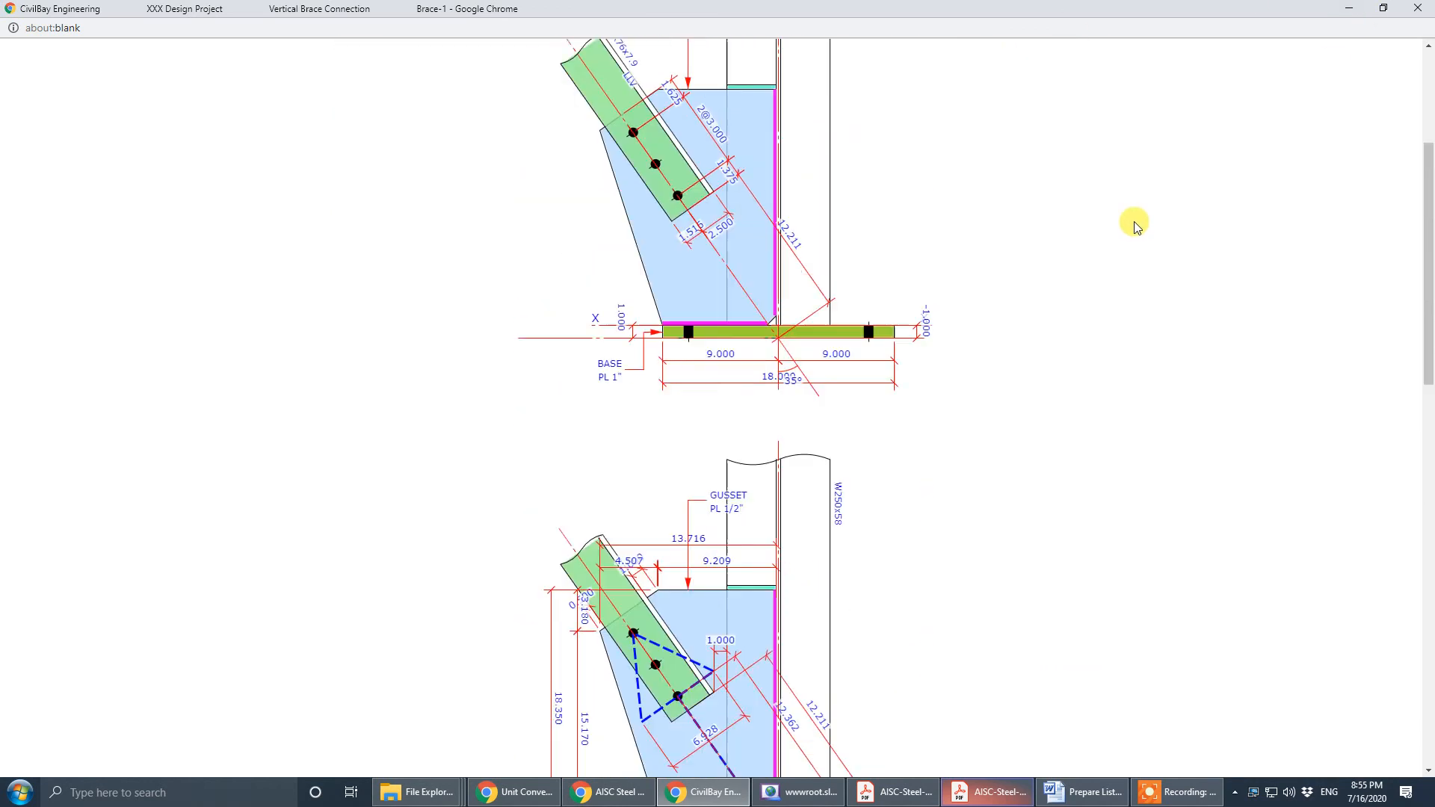
pyautogui.click(1428, 8)
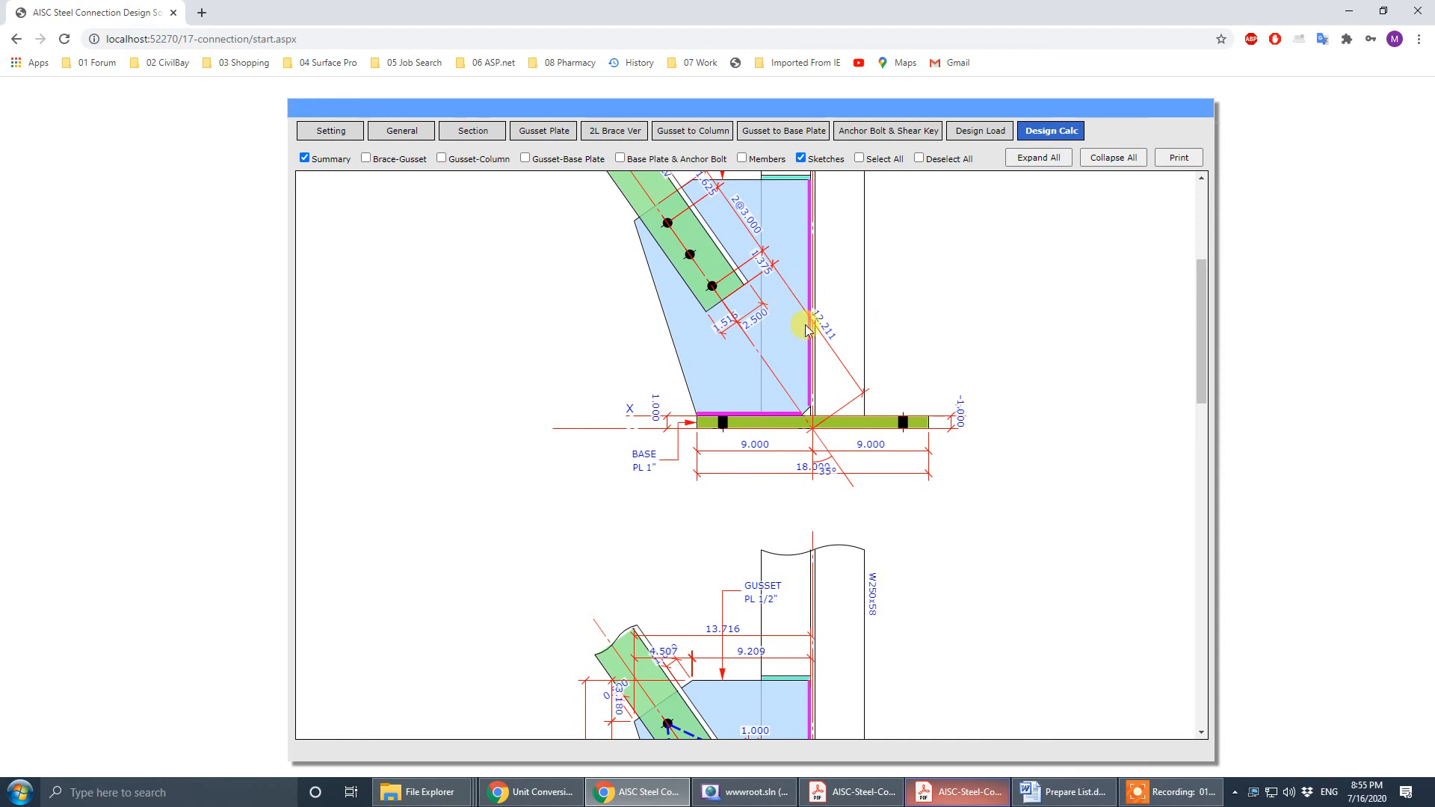
# - Review the General settings and double angle brace inputs, and return to the design calculation
pyautogui.click(404, 136)
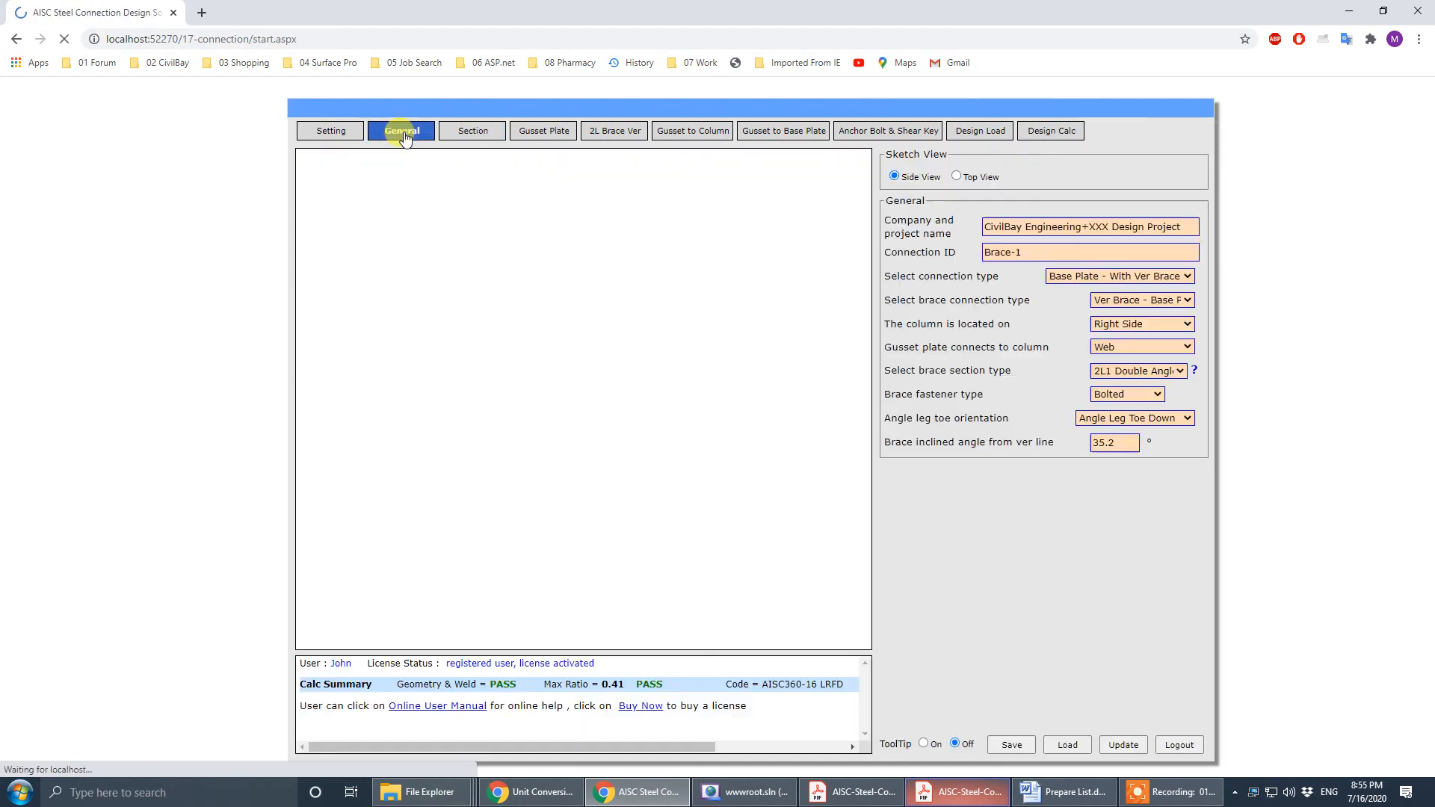
pyautogui.click(614, 135)
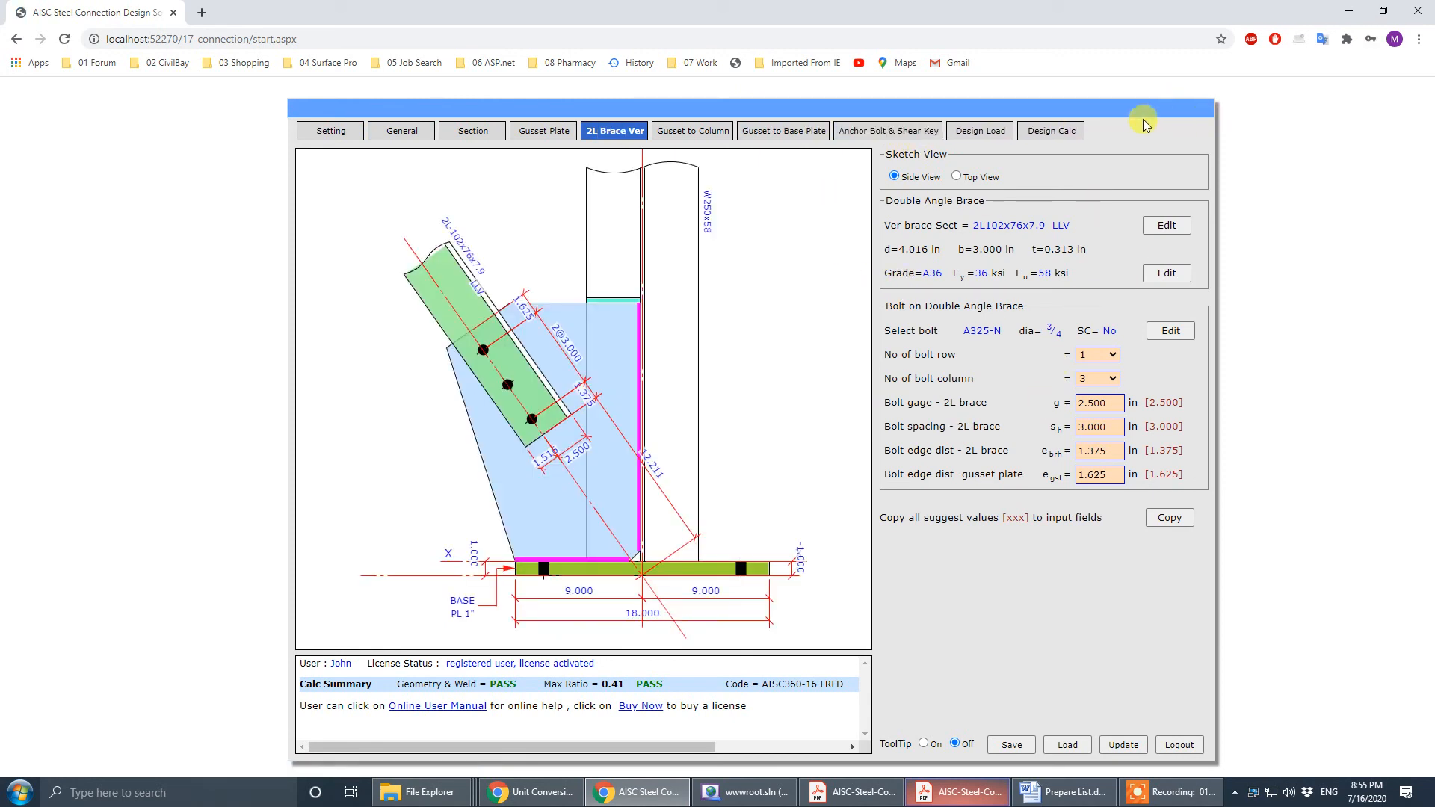
pyautogui.click(1078, 133)
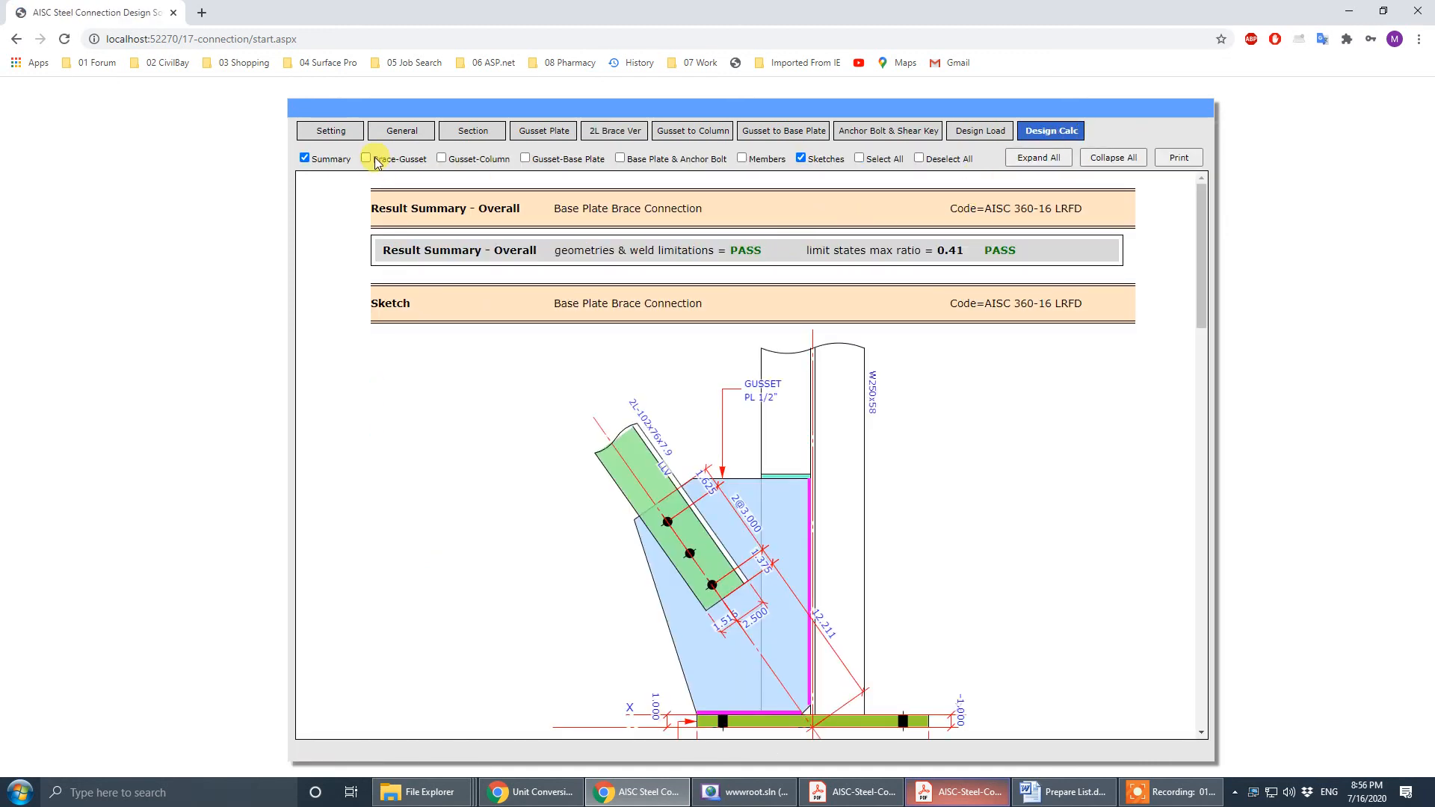
# - Include the Brace-Gusset checks in the calculation and expand the load case 1 bolt shear and Whitmore gusset compression checks
pyautogui.scroll(-4, 805, 514)
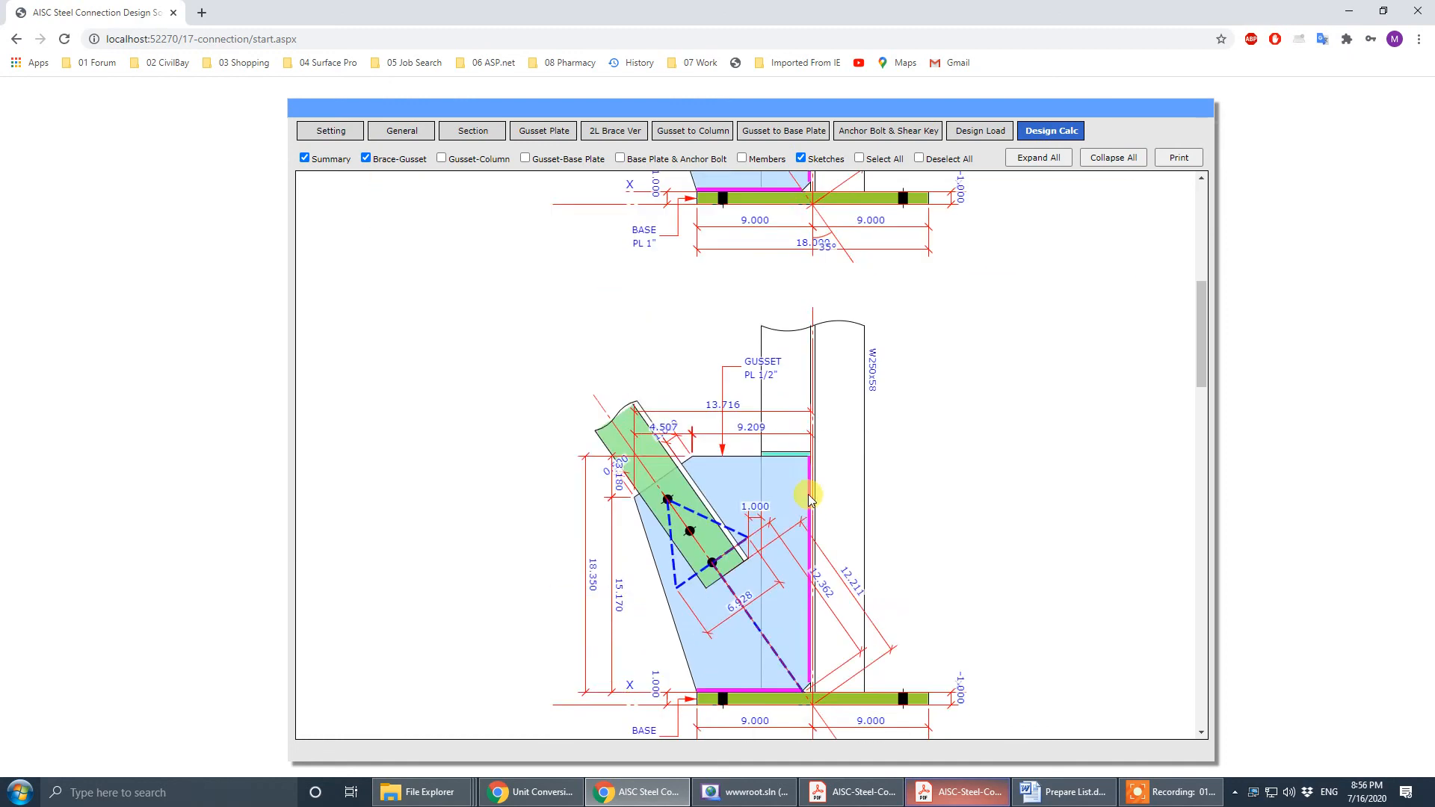
pyautogui.scroll(-13, 809, 499)
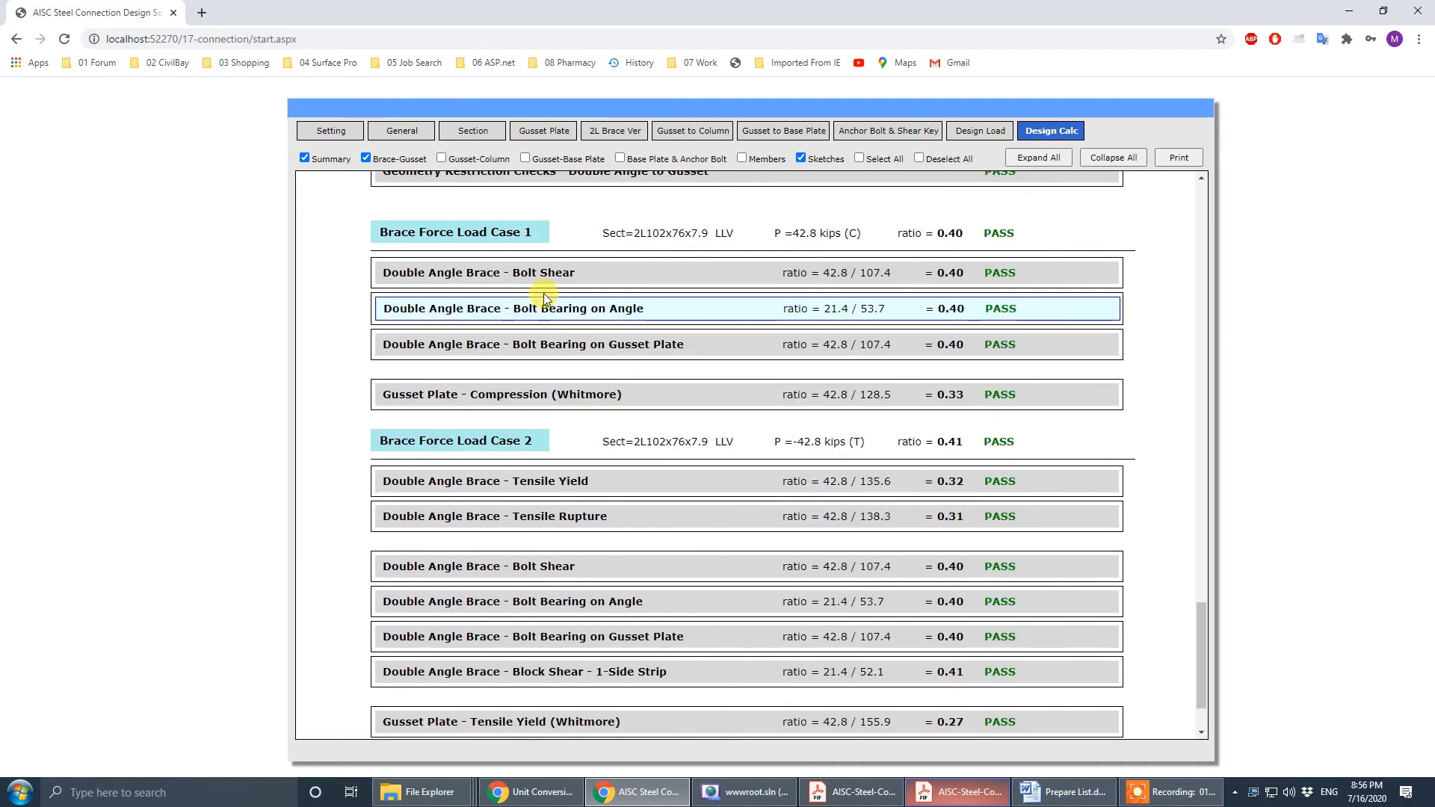
pyautogui.click(535, 271)
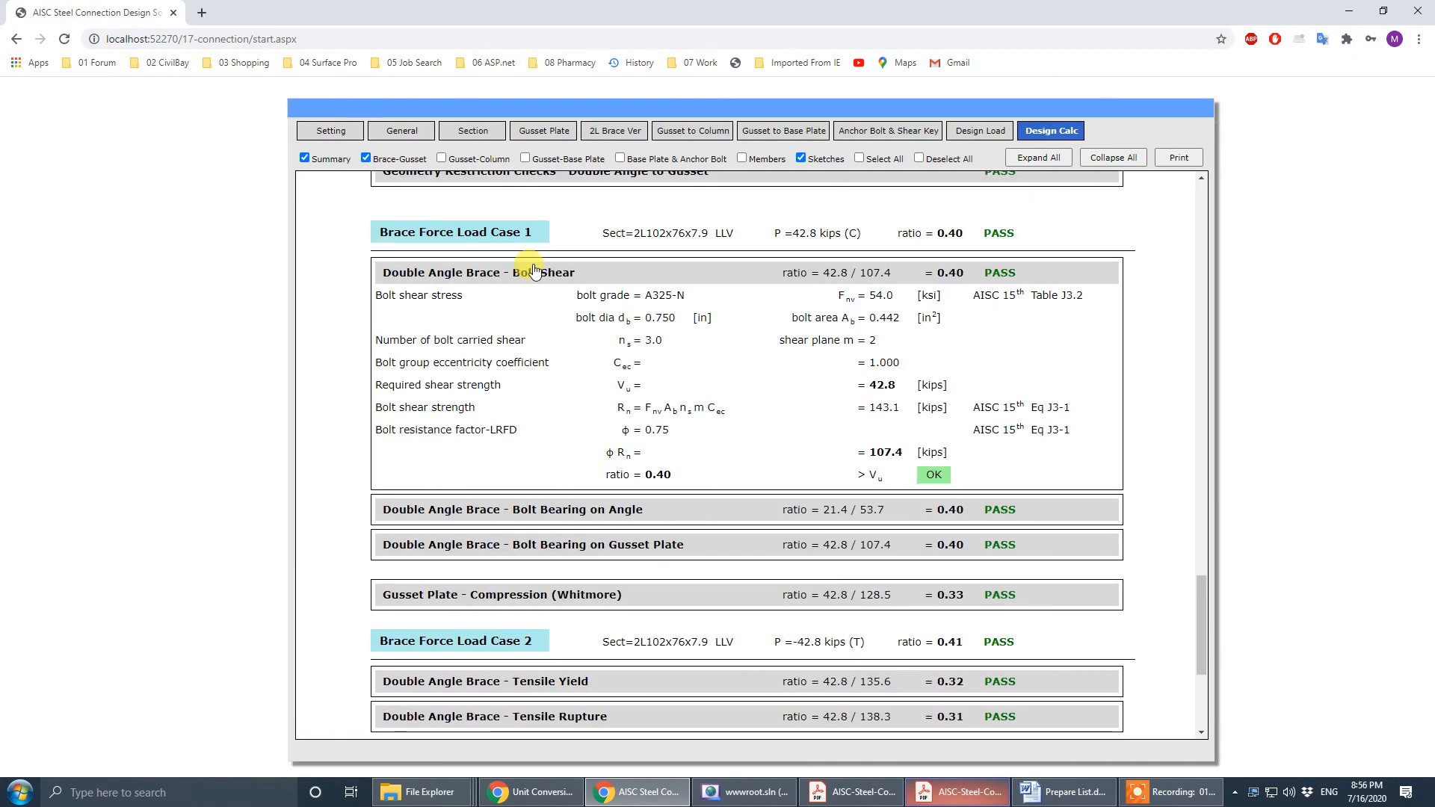
pyautogui.click(620, 598)
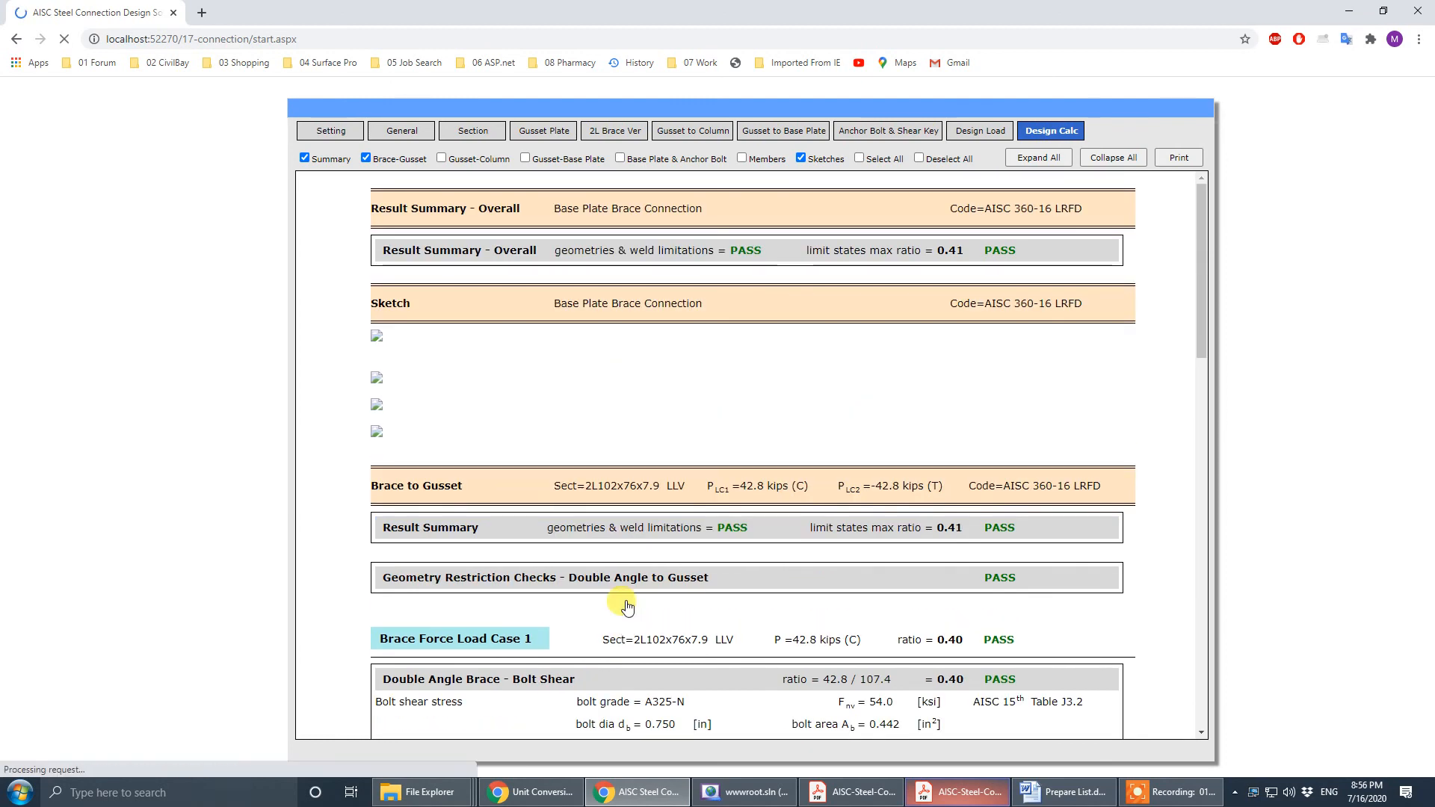
# - Open the design calculation's print view full-screen and review the connection sketches, weld details and Whitmore gusset compression check
pyautogui.scroll(16, 730, 447)
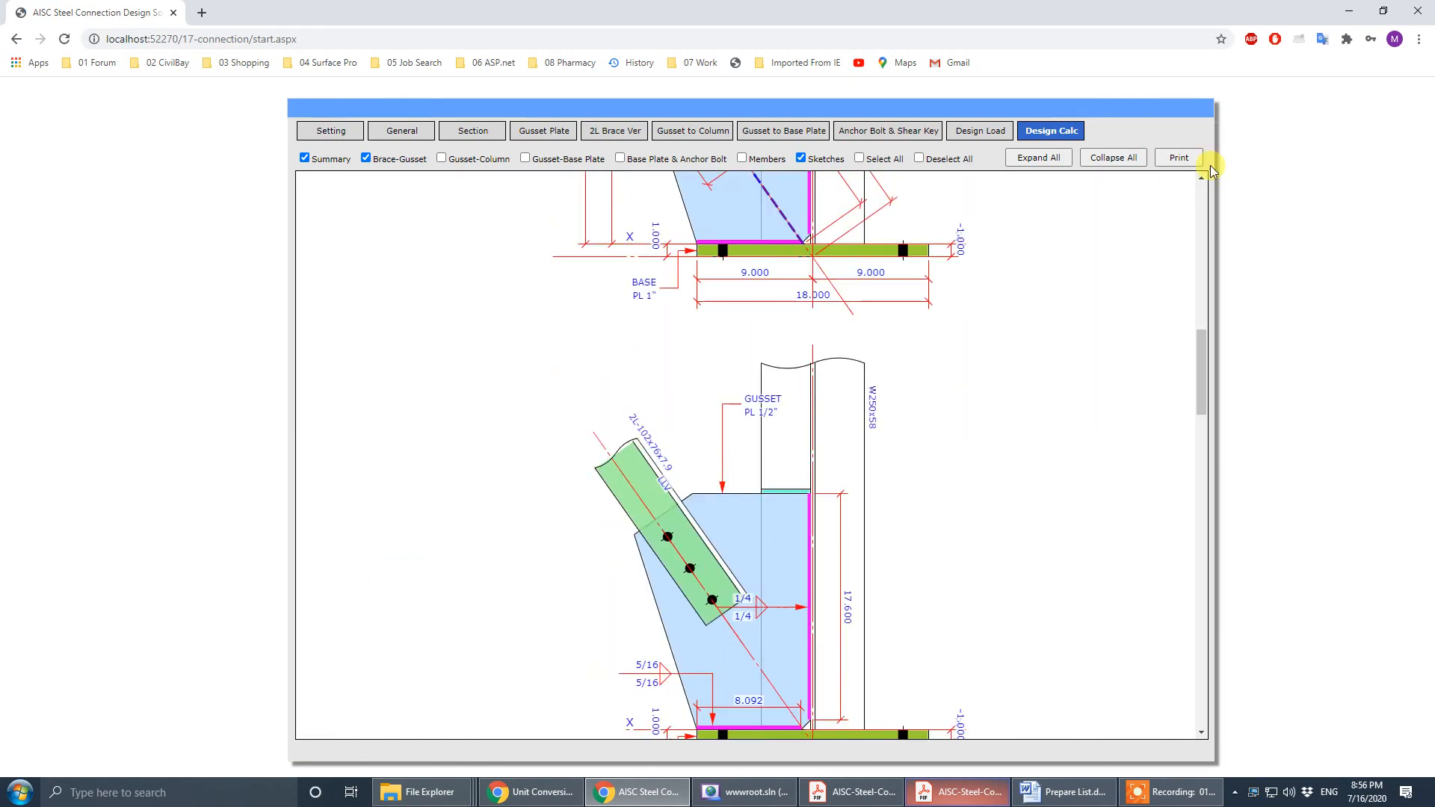
pyautogui.click(1190, 162)
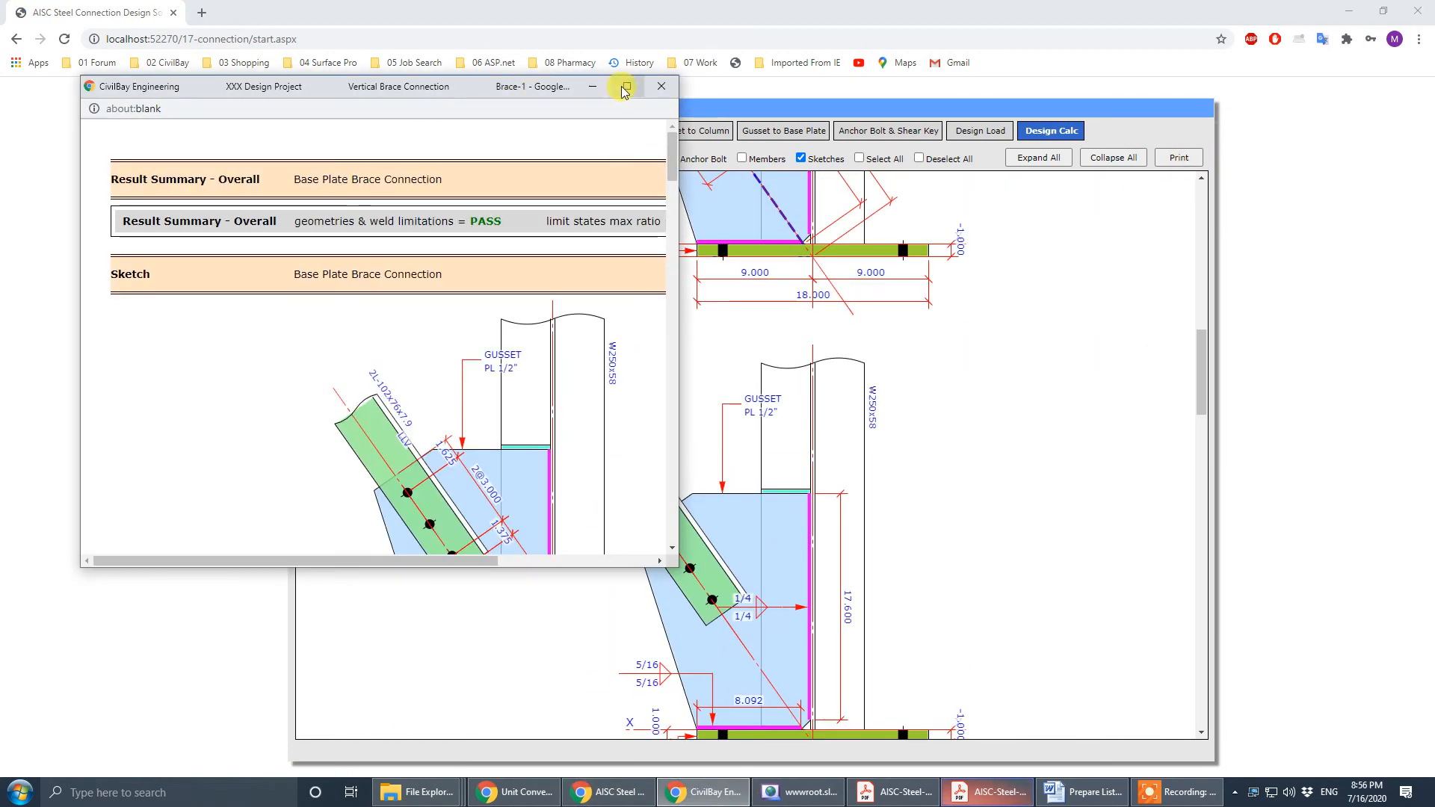
pyautogui.click(626, 87)
pyautogui.scroll(-7, 693, 407)
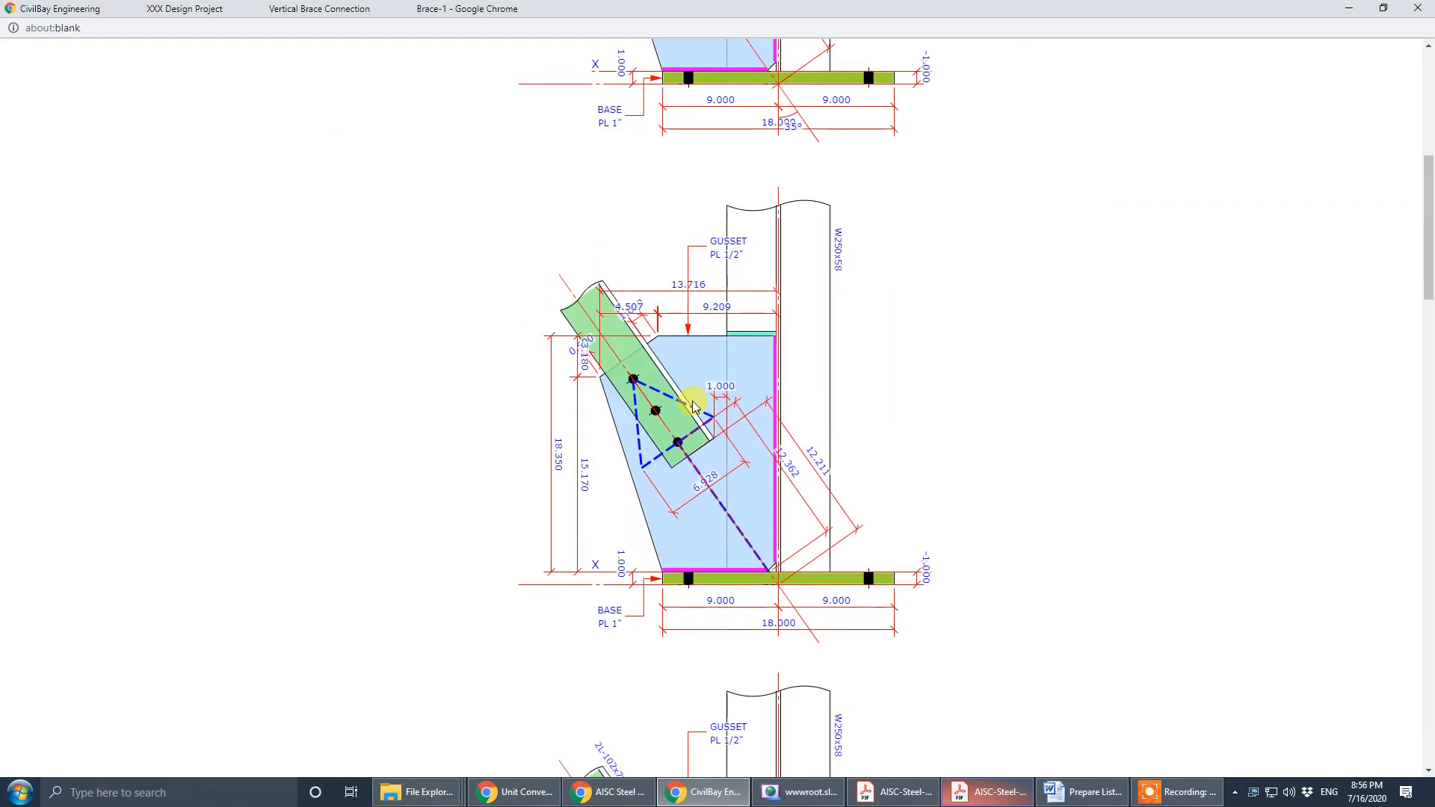
pyautogui.scroll(-20, 694, 407)
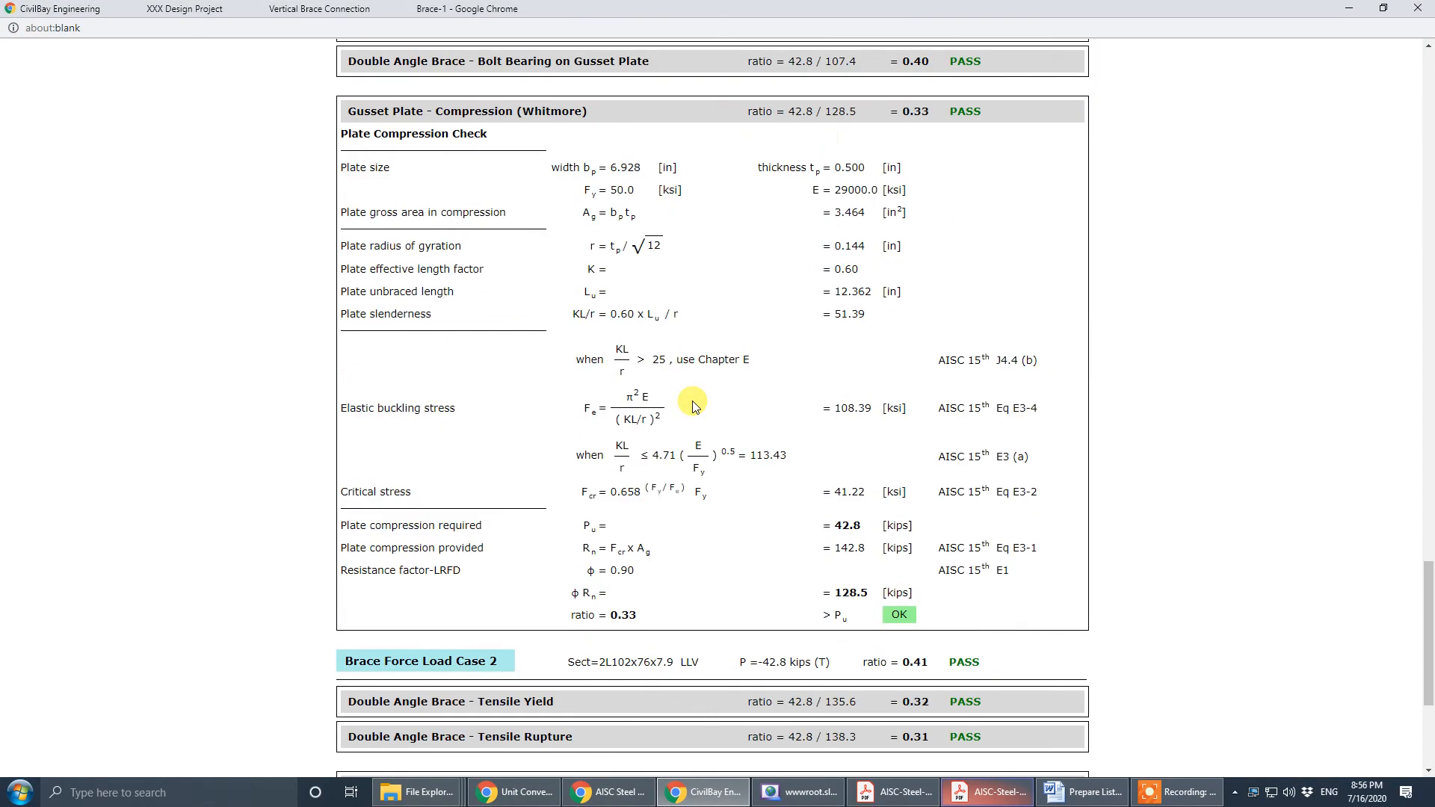
pyautogui.scroll(-15, 693, 405)
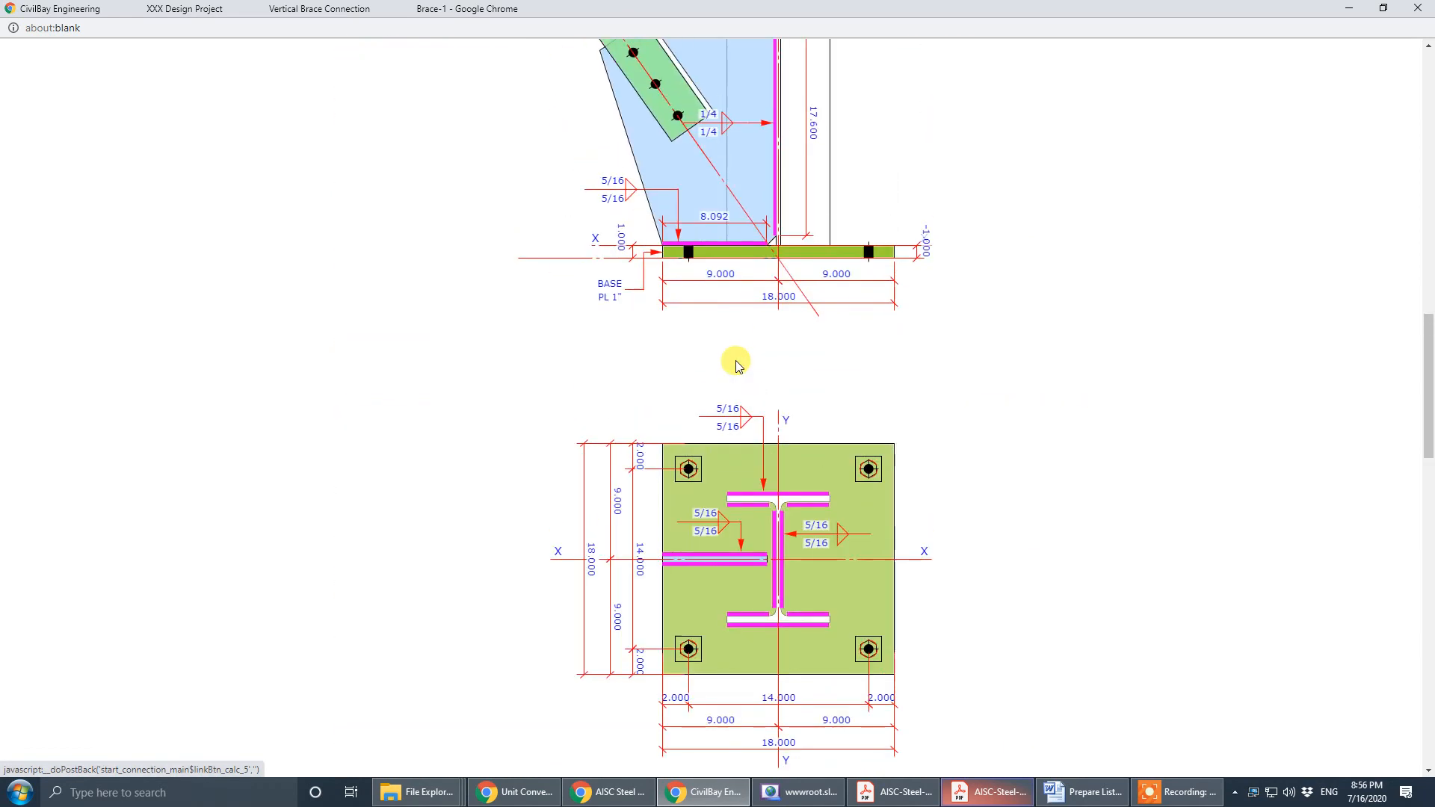
pyautogui.scroll(20, 736, 364)
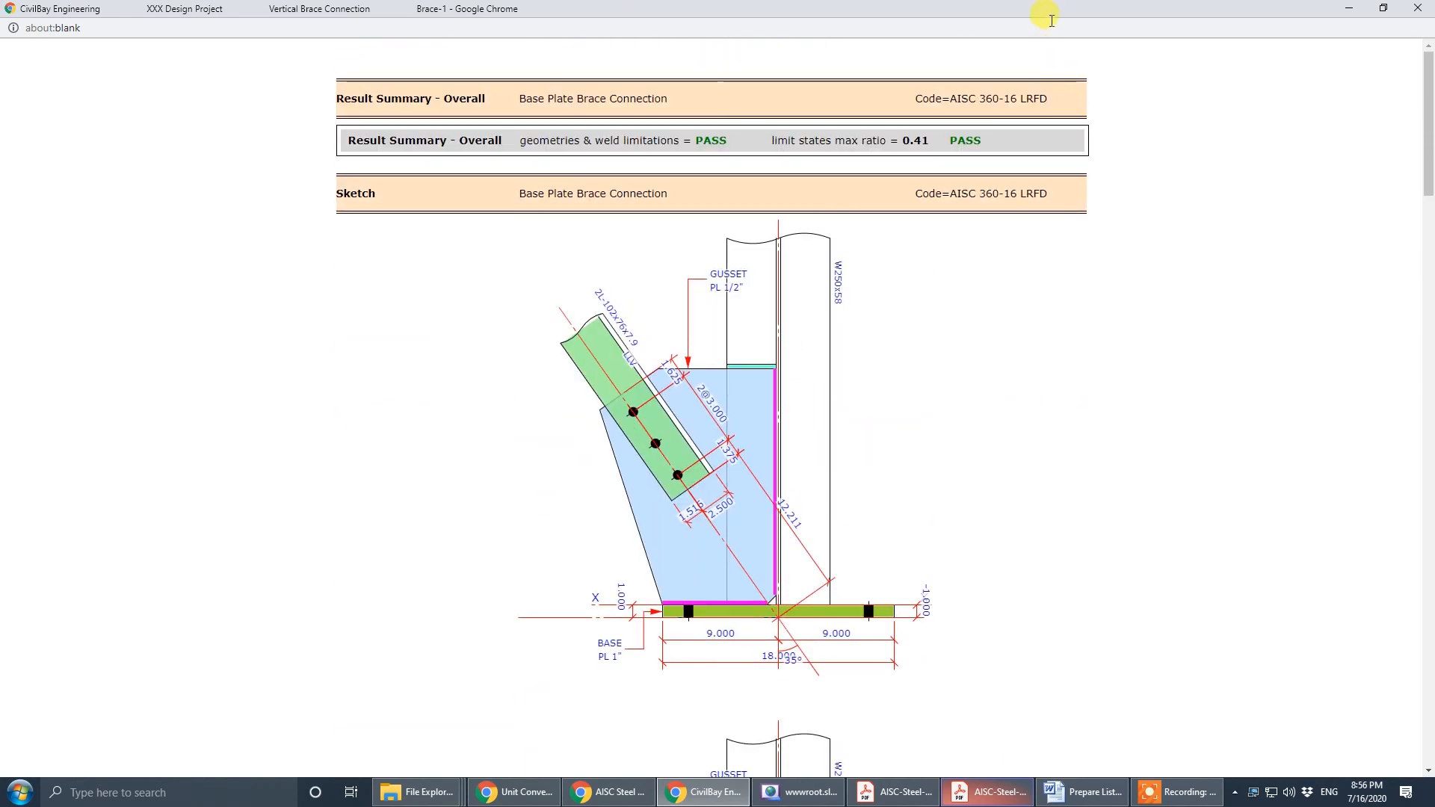
# - Move the restored print view window onto the other monitor and display the gusset plate inputs
pyautogui.click(1383, 8)
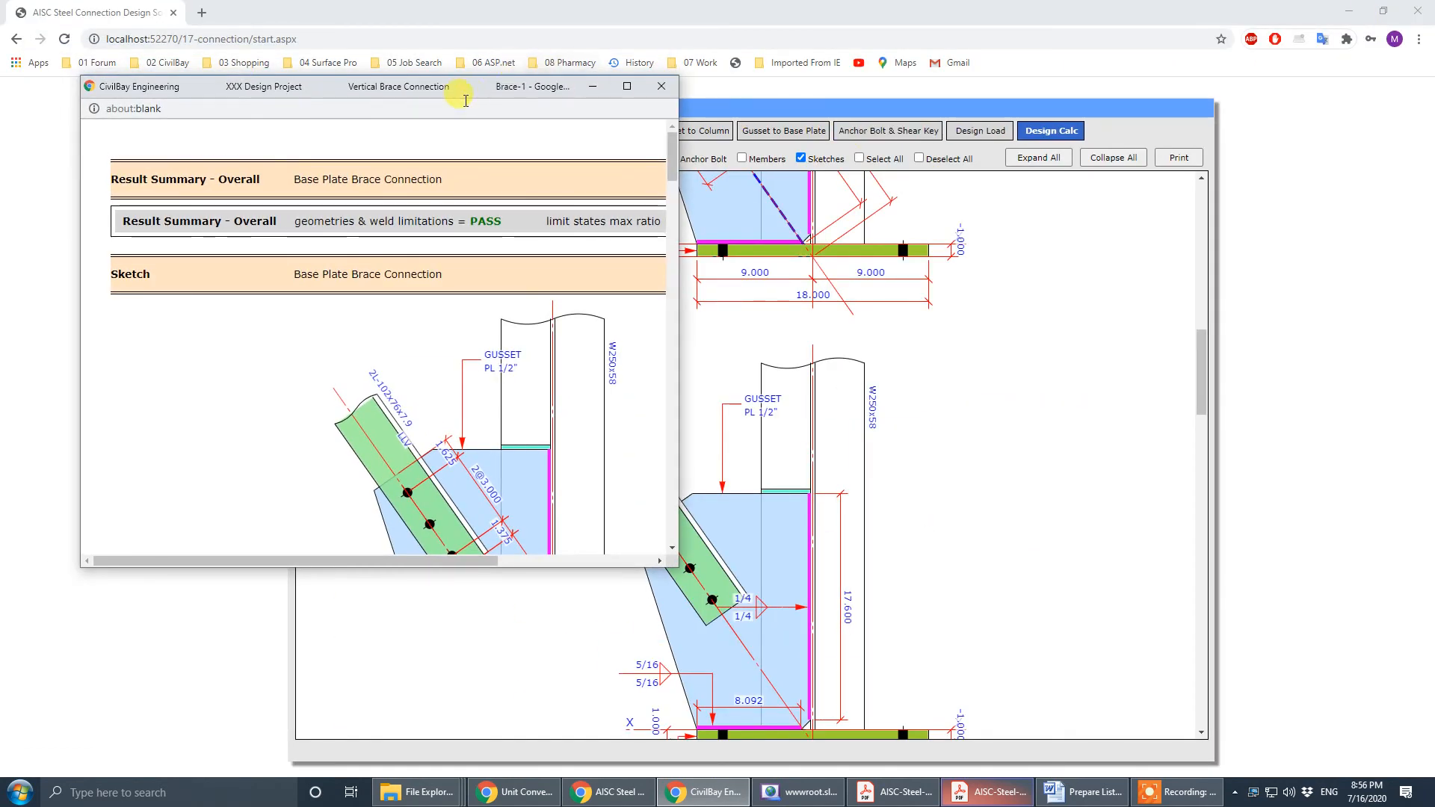
pyautogui.moveTo(466, 101); pyautogui.dragTo(1434, 146)
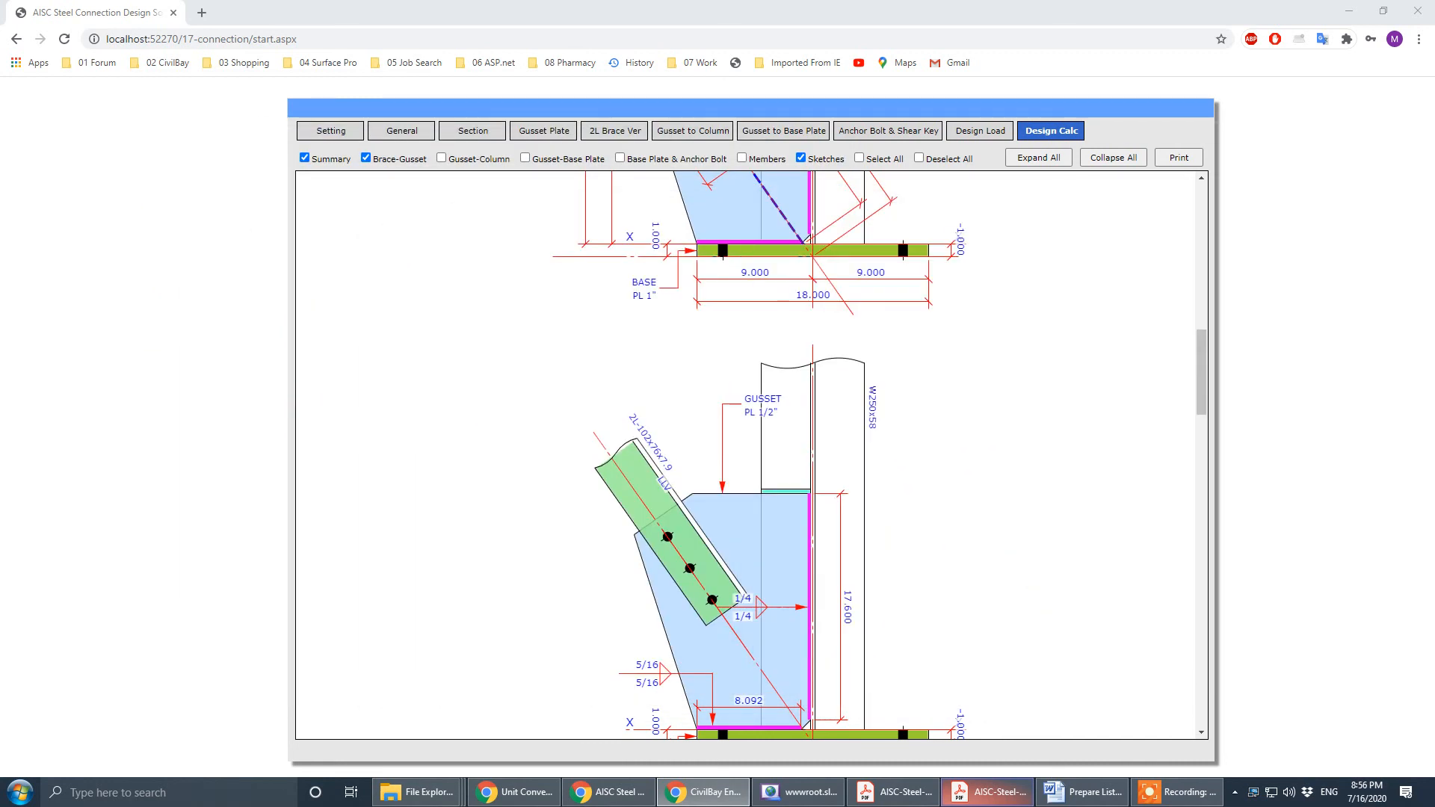
pyautogui.moveTo(1434, 145); pyautogui.dragTo(1434, 210)
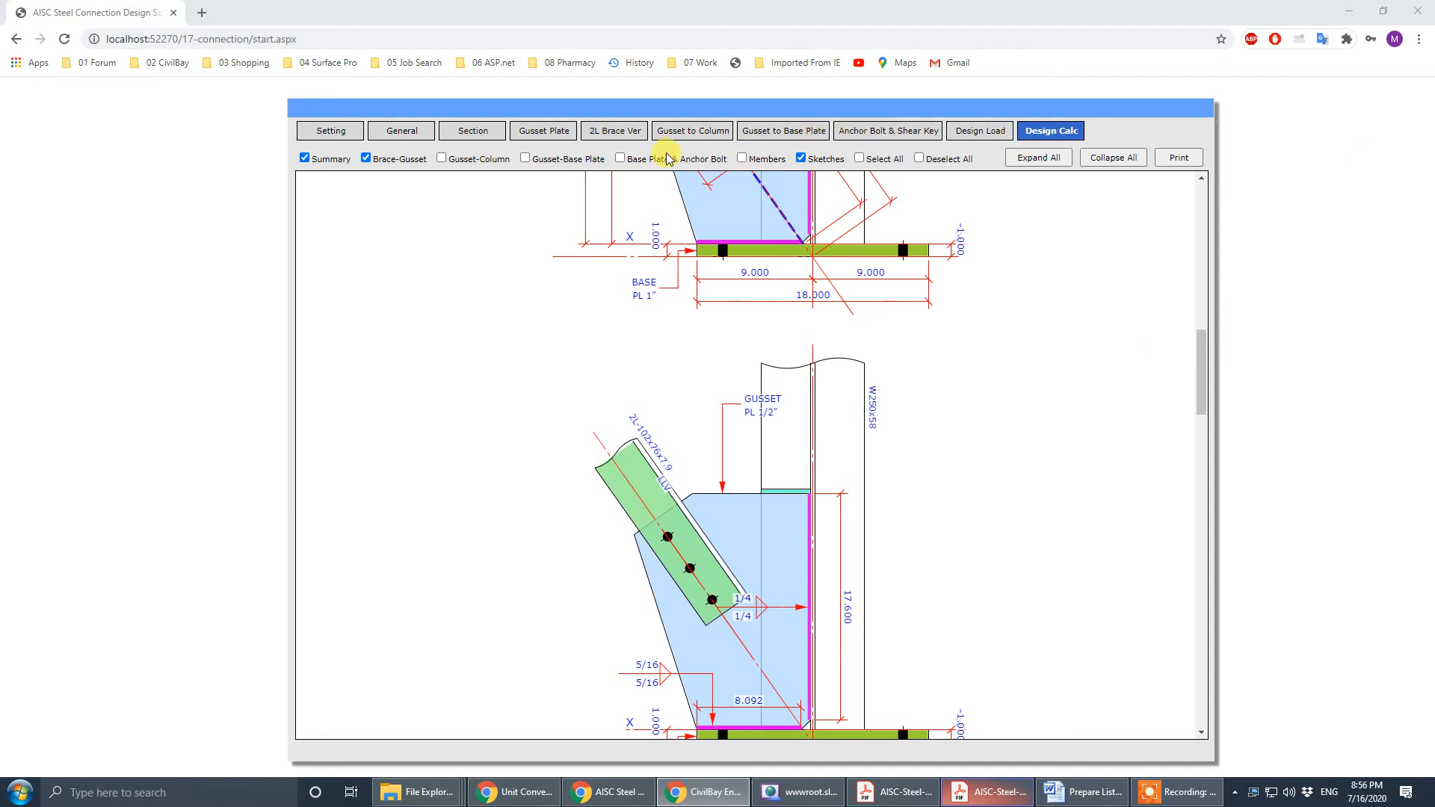
pyautogui.click(543, 135)
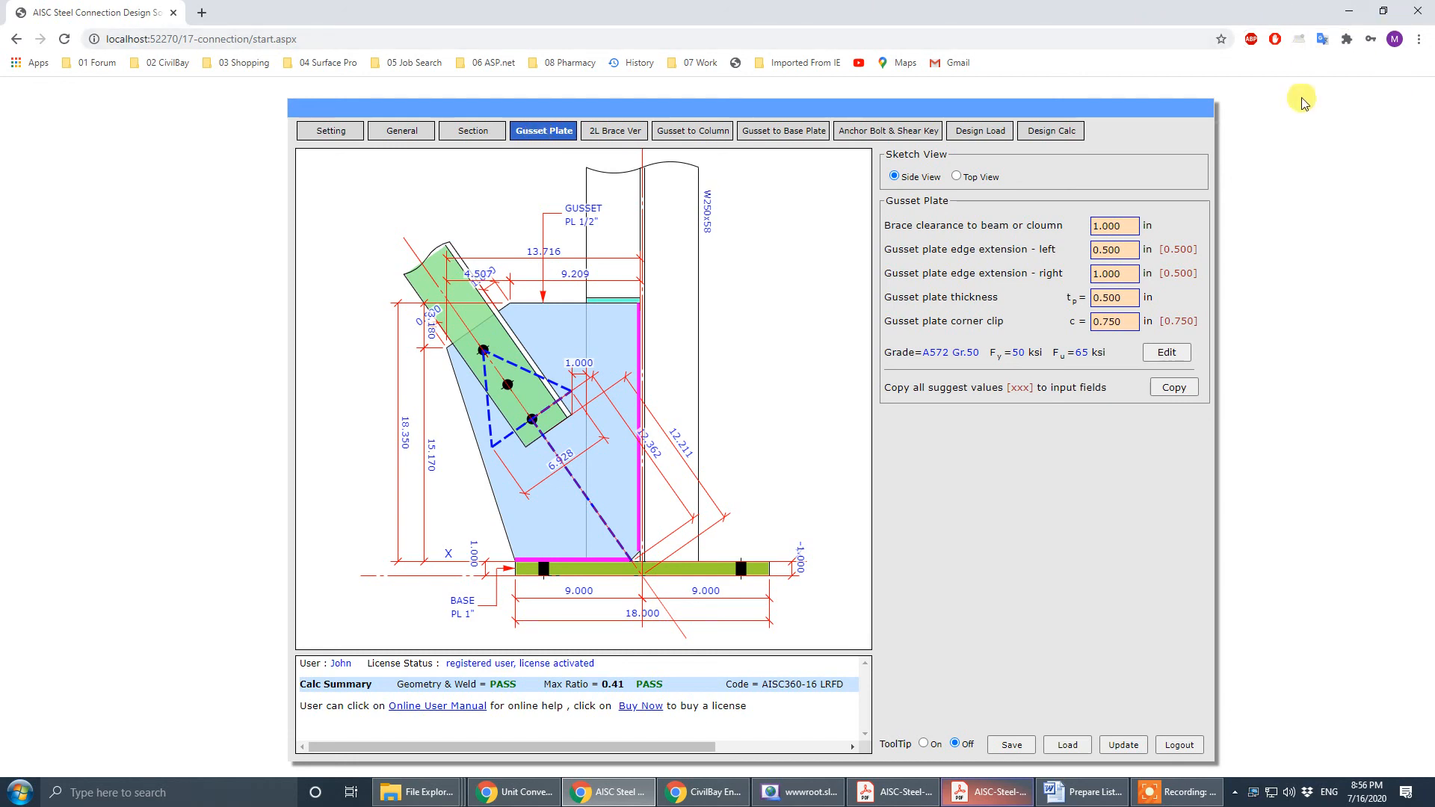
# - Open a second print view of the design calculation and move it off the main monitor
pyautogui.click(1062, 130)
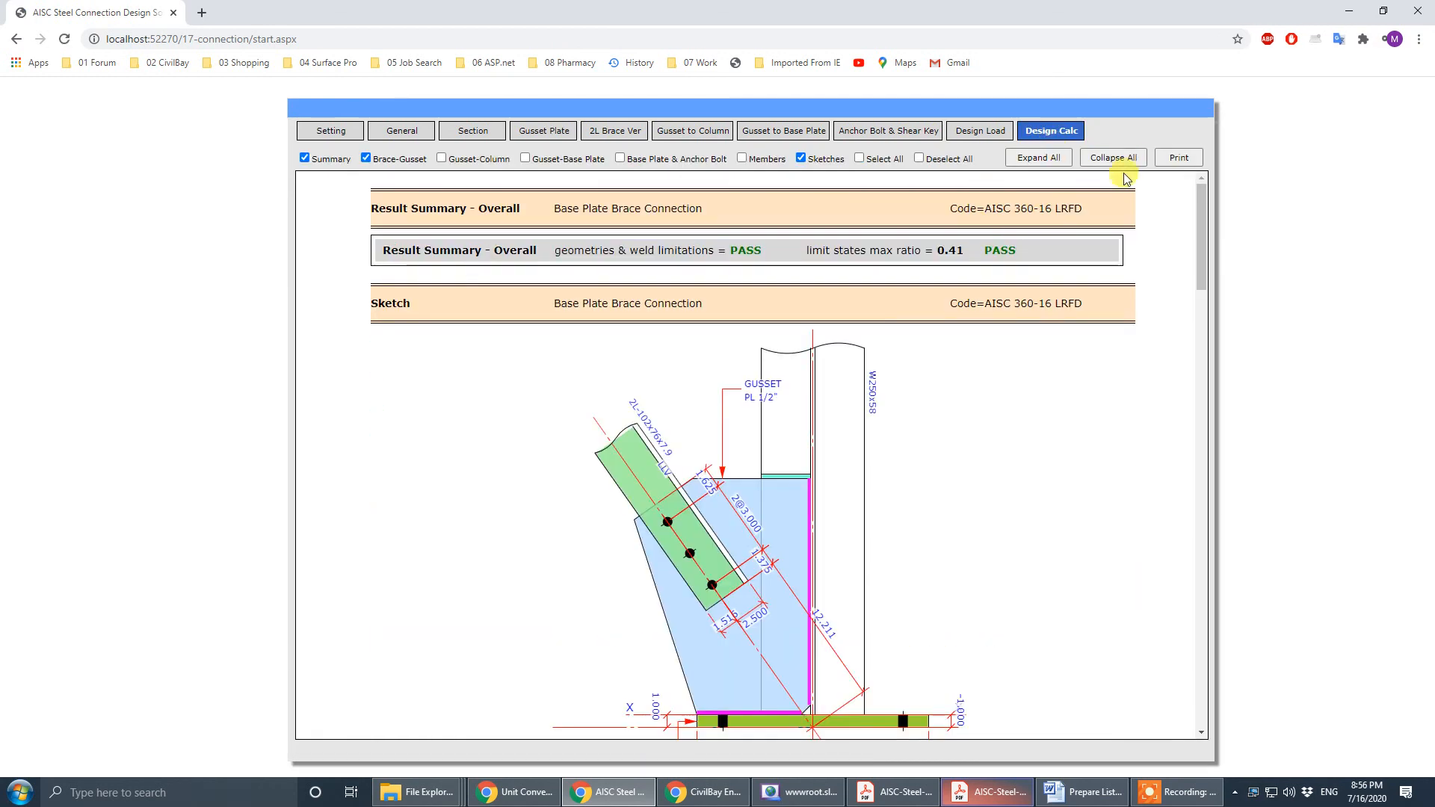
pyautogui.click(1163, 162)
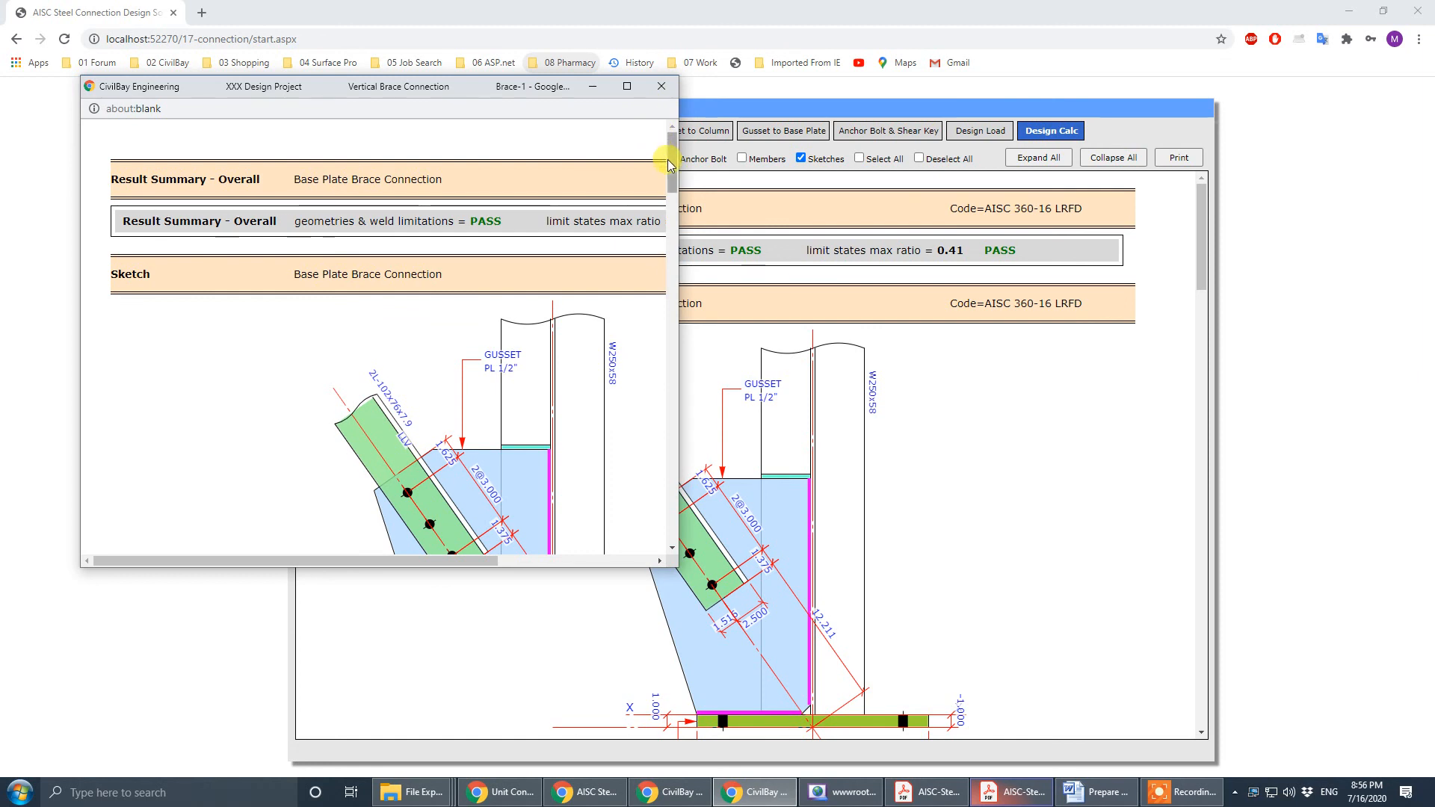
pyautogui.moveTo(671, 160)
pyautogui.mouseDown()
pyautogui.moveTo(683, 231)
pyautogui.moveTo(690, 166)
pyautogui.mouseUp()
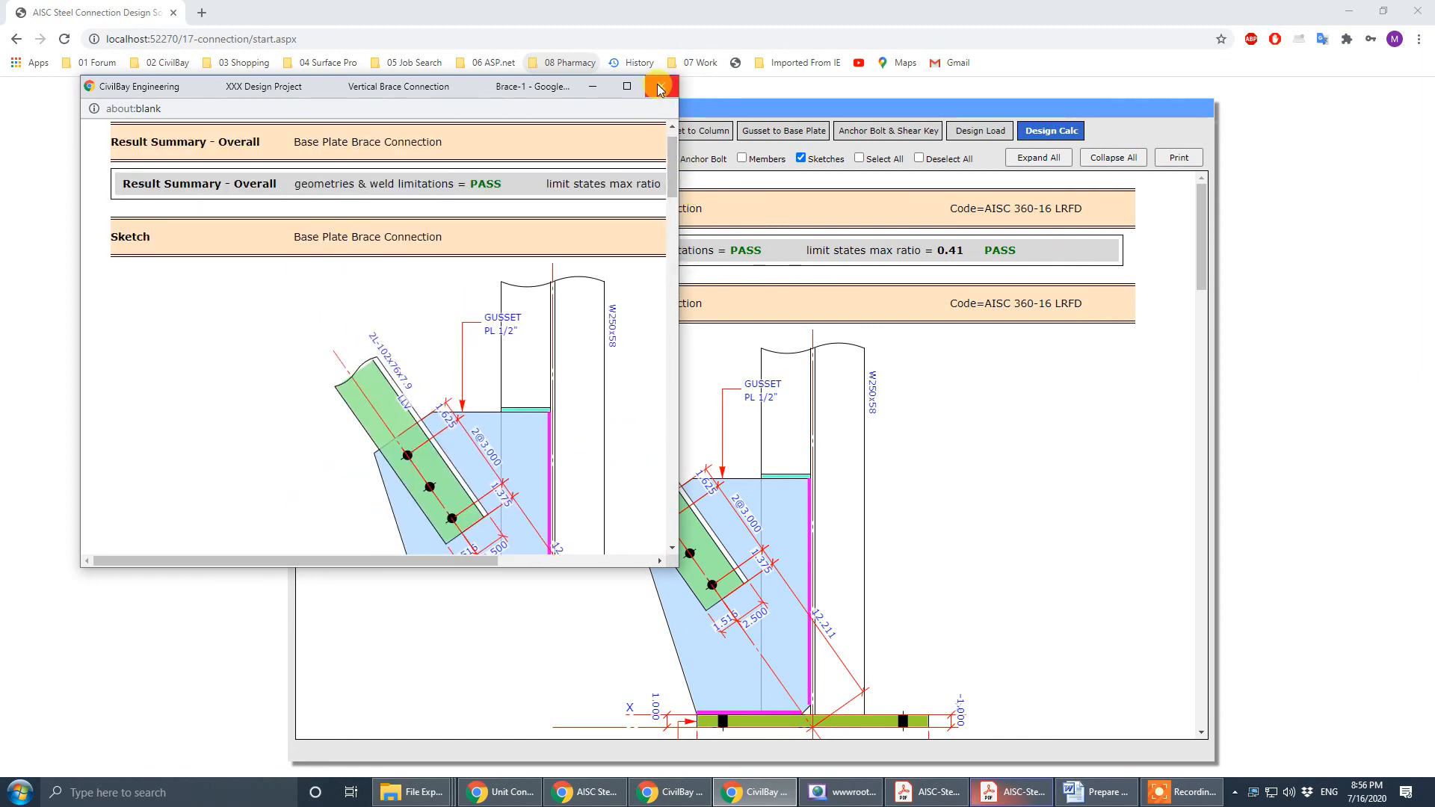
pyautogui.moveTo(551, 88)
pyautogui.mouseDown()
pyautogui.moveTo(0, 142)
pyautogui.moveTo(517, 223)
pyautogui.moveTo(0, 165)
pyautogui.moveTo(647, 213)
pyautogui.mouseUp()
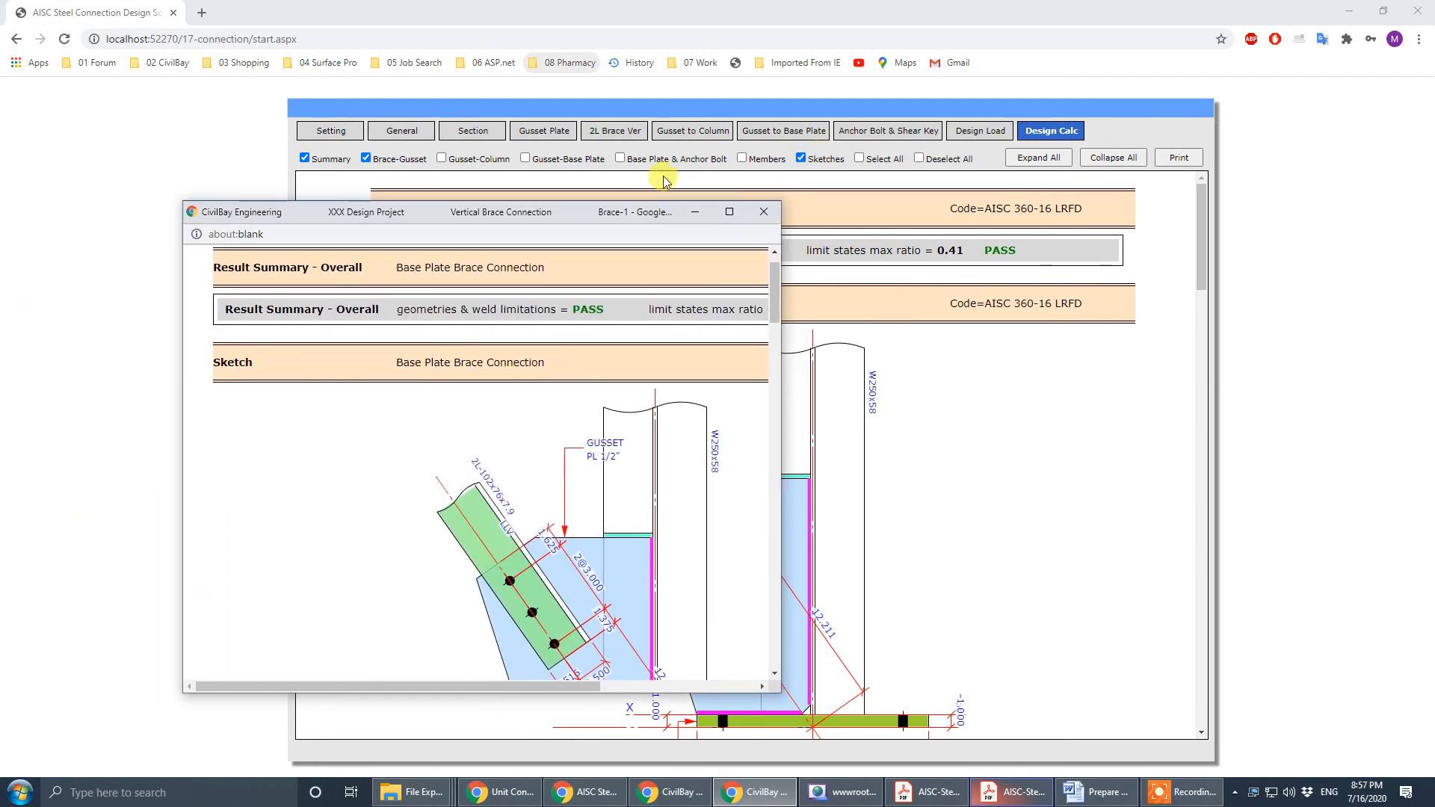
pyautogui.moveTo(604, 213); pyautogui.dragTo(0, 165)
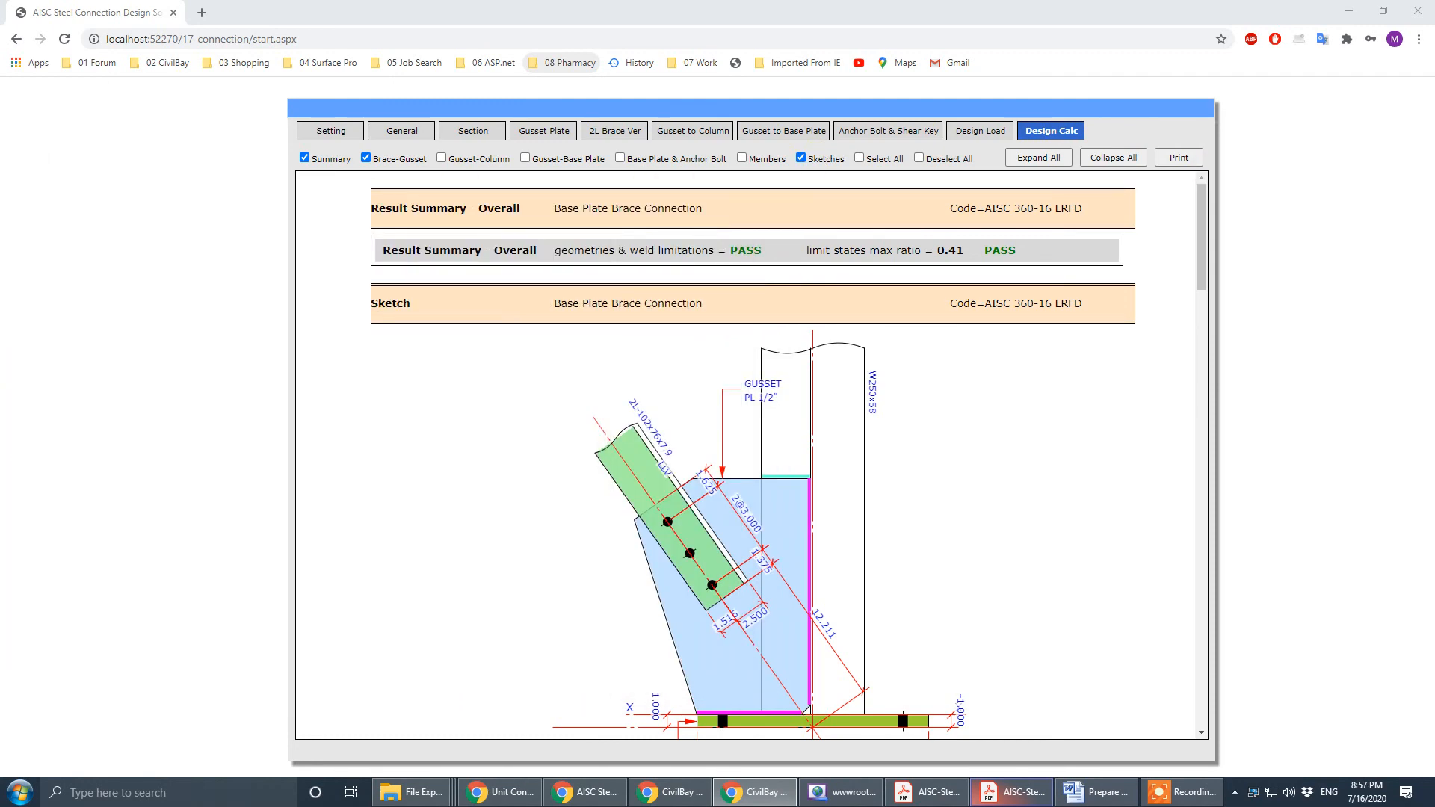
pyautogui.moveTo(1434, 146); pyautogui.dragTo(1434, 182)
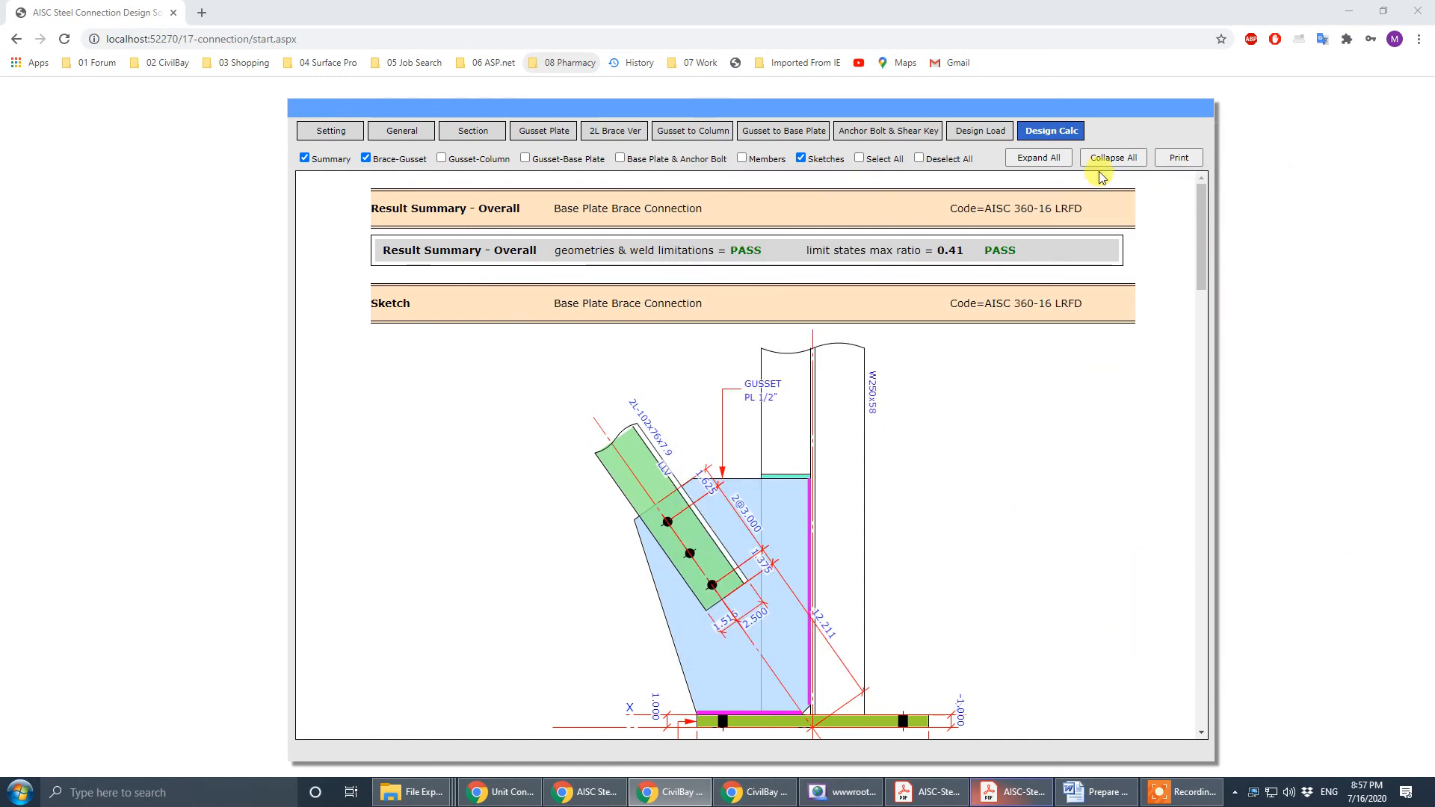
pyautogui.moveTo(0, 216); pyautogui.dragTo(0, 202)
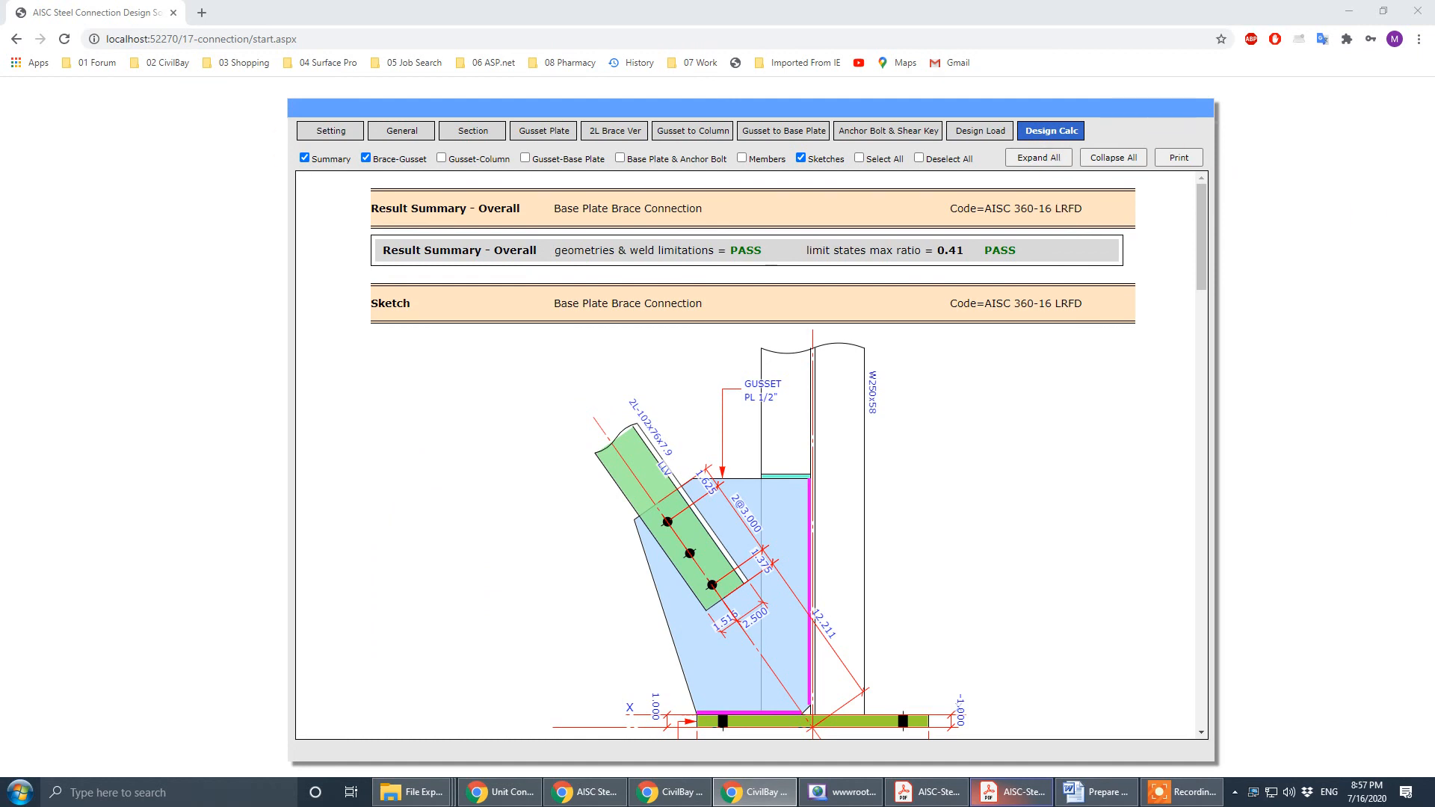
pyautogui.moveTo(1434, 196); pyautogui.dragTo(1434, 217)
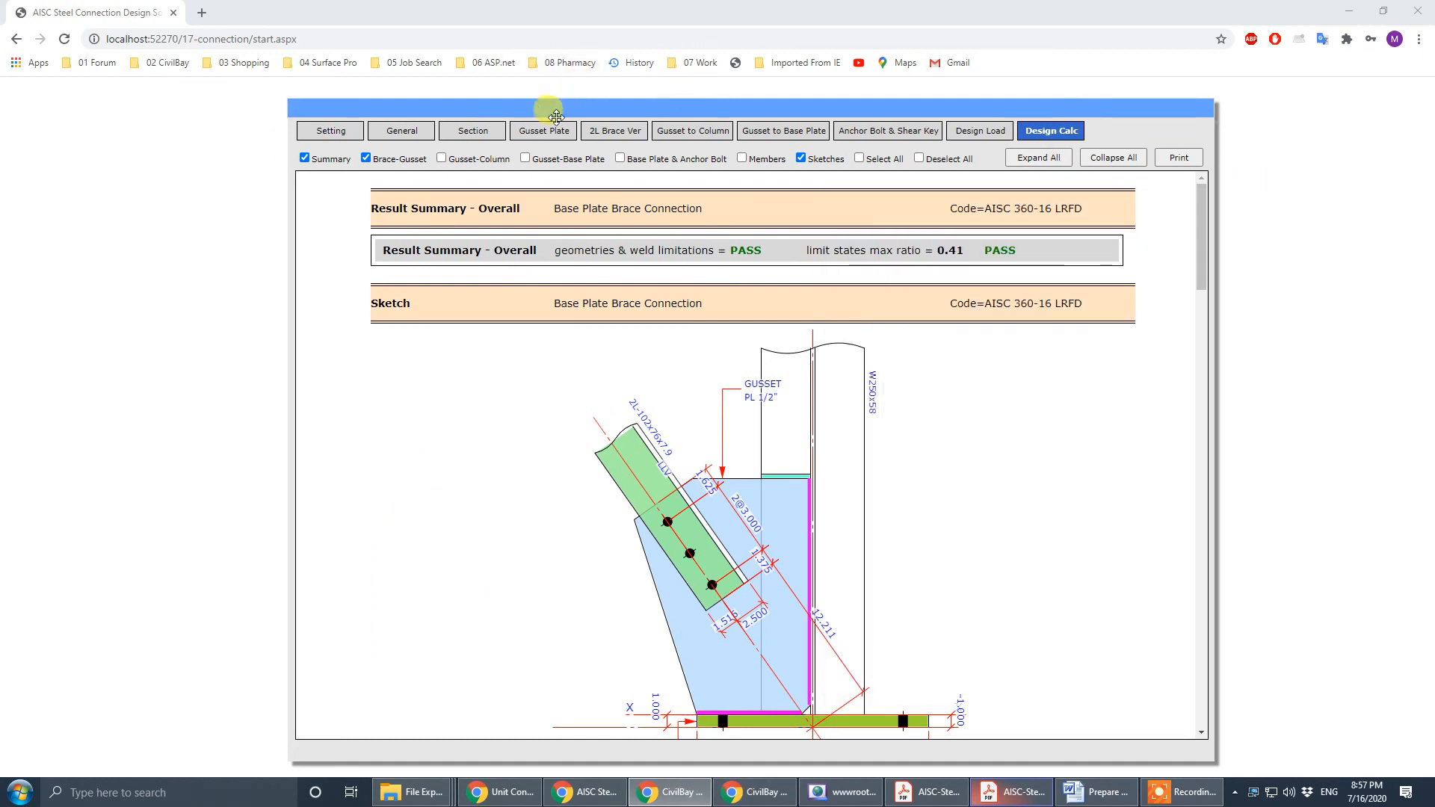
# - Return to the gusset plate inputs, close the duplicate print view and bring the first one back full-screen
pyautogui.click(536, 131)
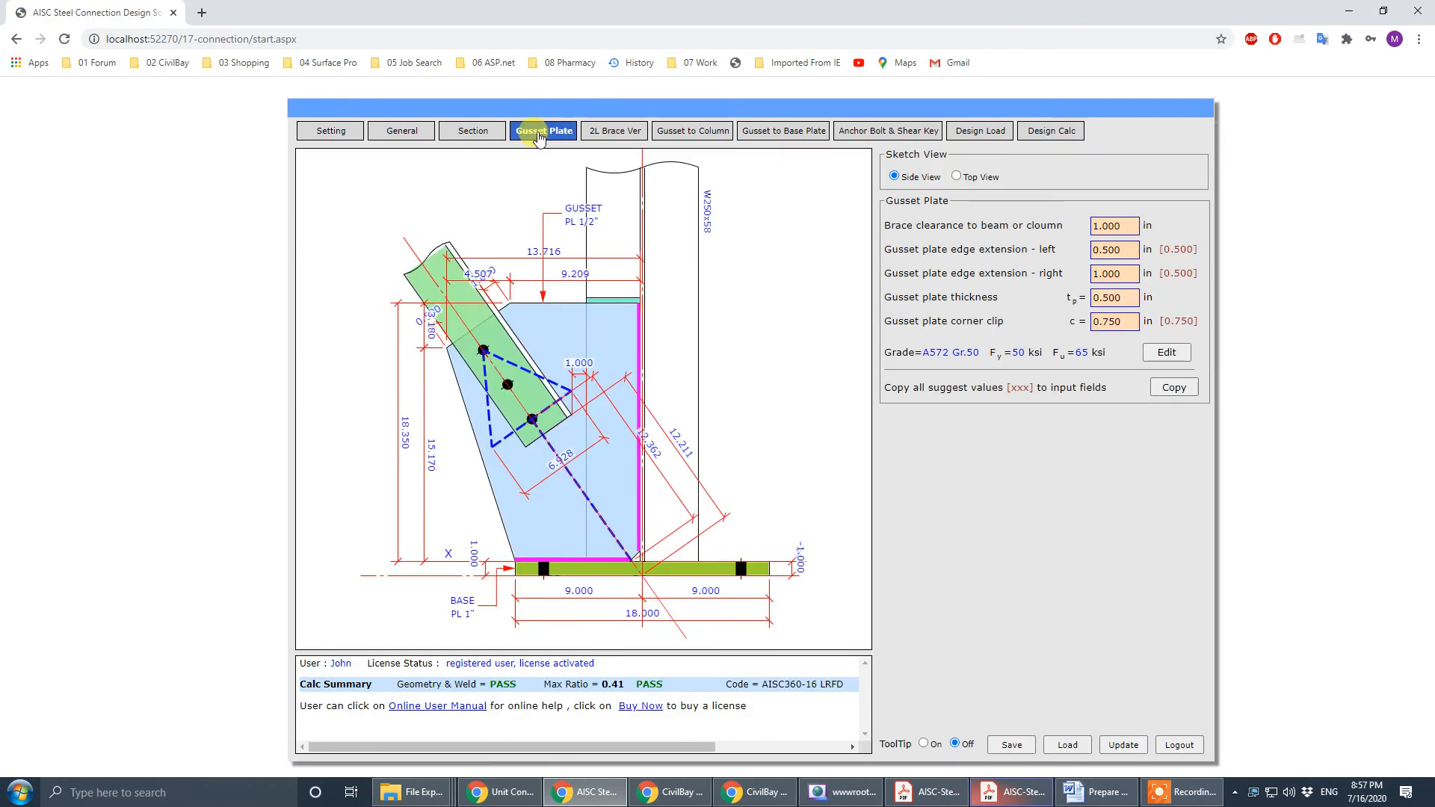
pyautogui.hotkey('alt', 'Tab')
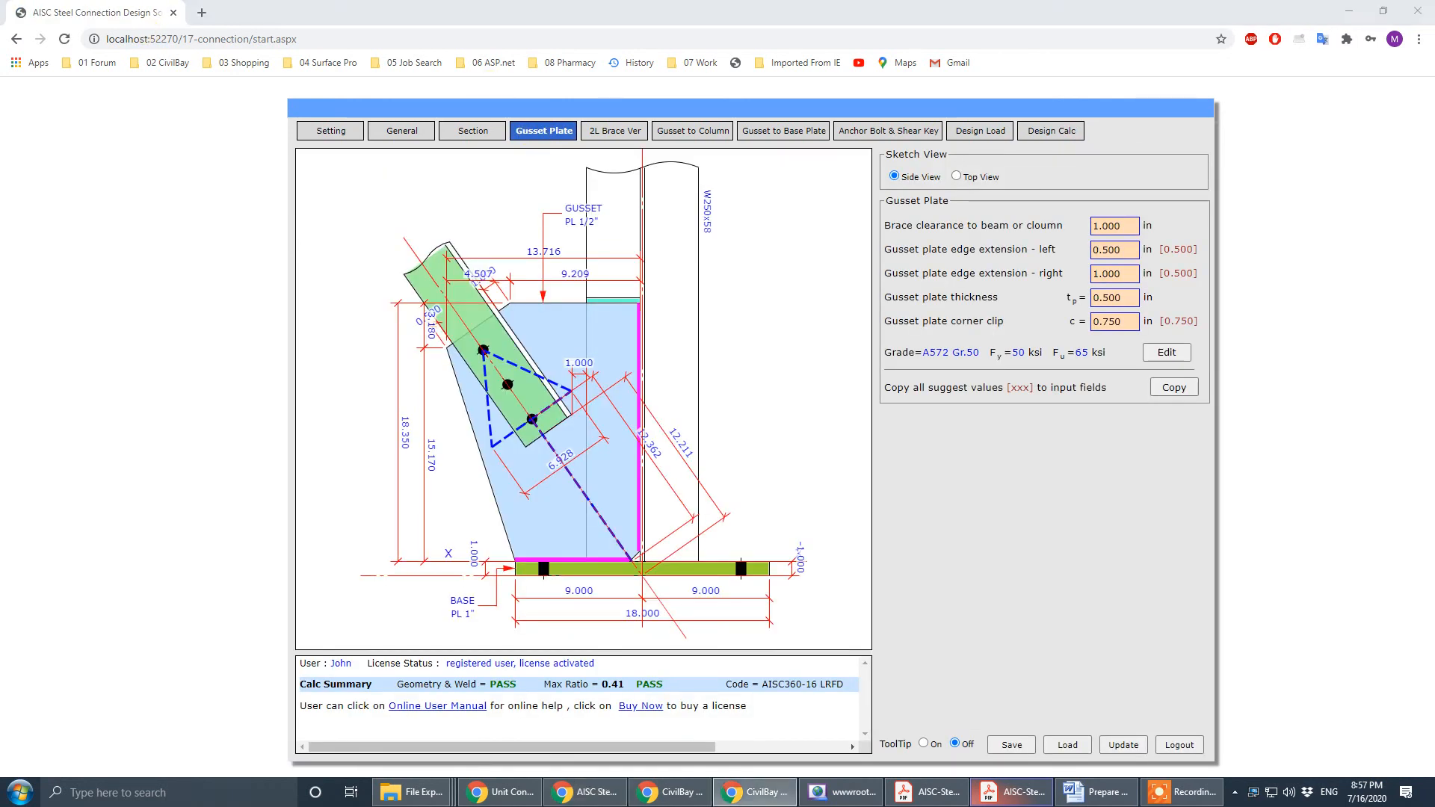
pyautogui.hotkey('alt', 'F4')
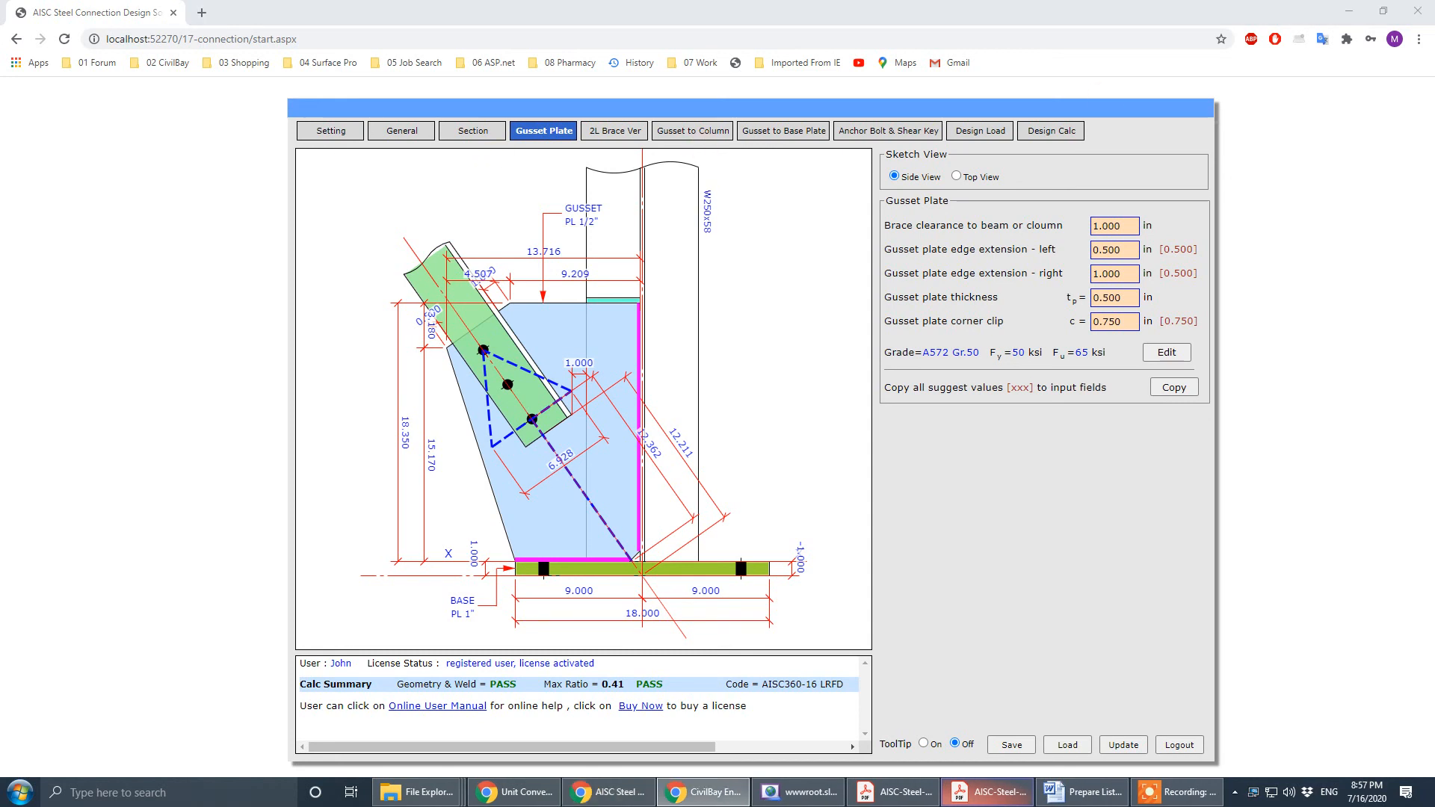
pyautogui.moveTo(1434, 223); pyautogui.dragTo(963, 223)
pyautogui.click(1088, 217)
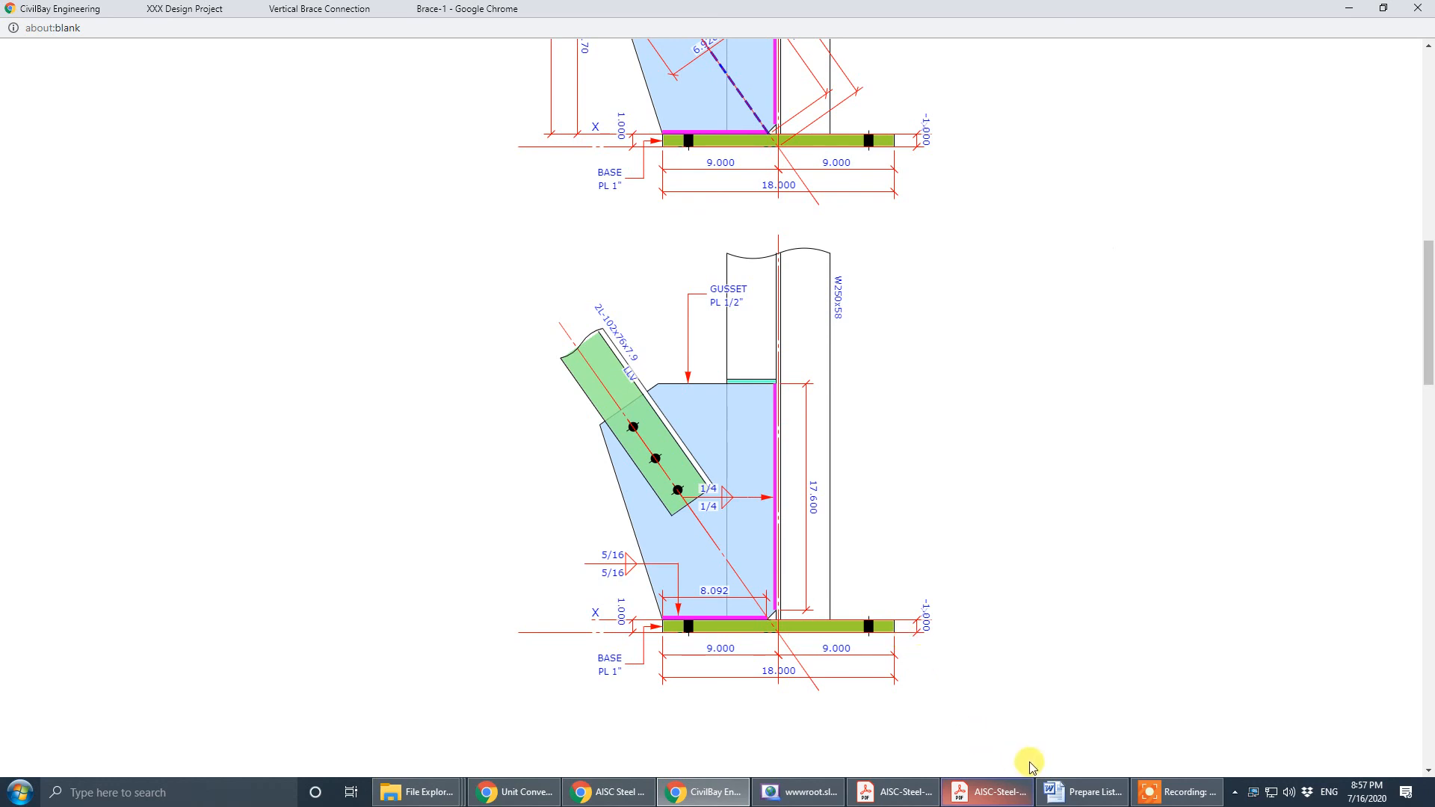
# - Switch to the copied tutorial PDF in Acrobat Reader and centre the 4-34 sheet's PS-21-302 detail for comparison
pyautogui.click(1062, 791)
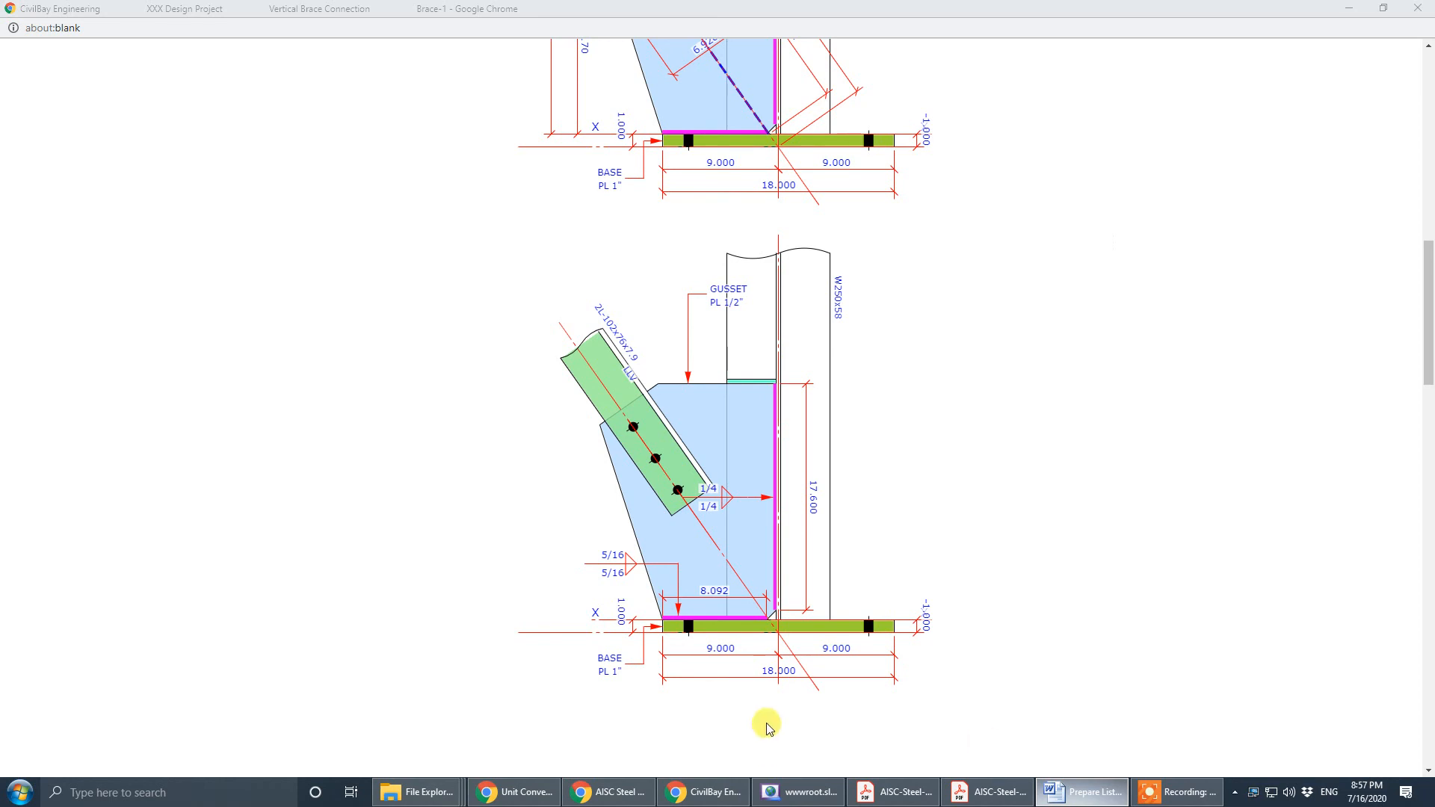
pyautogui.click(968, 797)
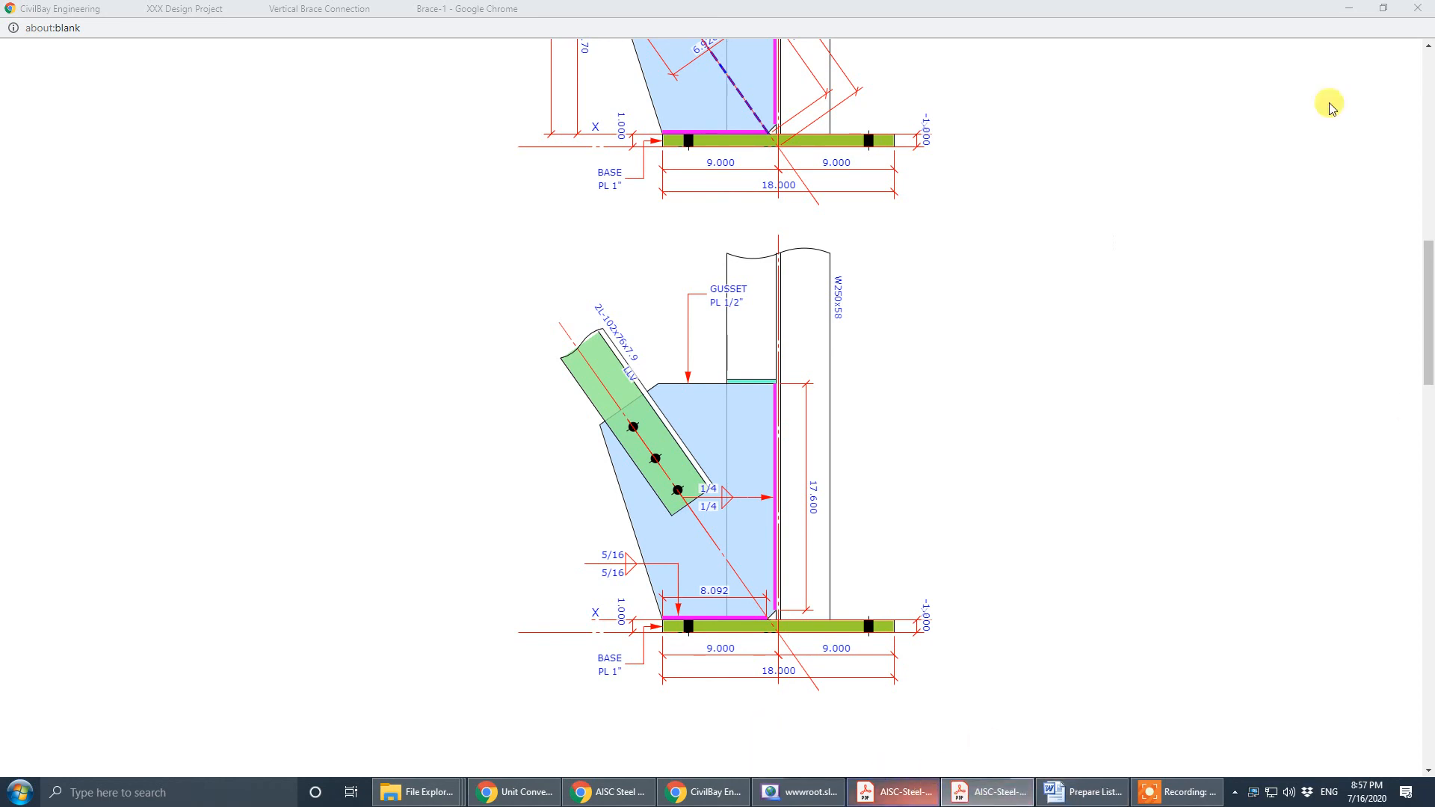
pyautogui.moveTo(1329, 103); pyautogui.dragTo(666, 138)
pyautogui.click(1231, 133)
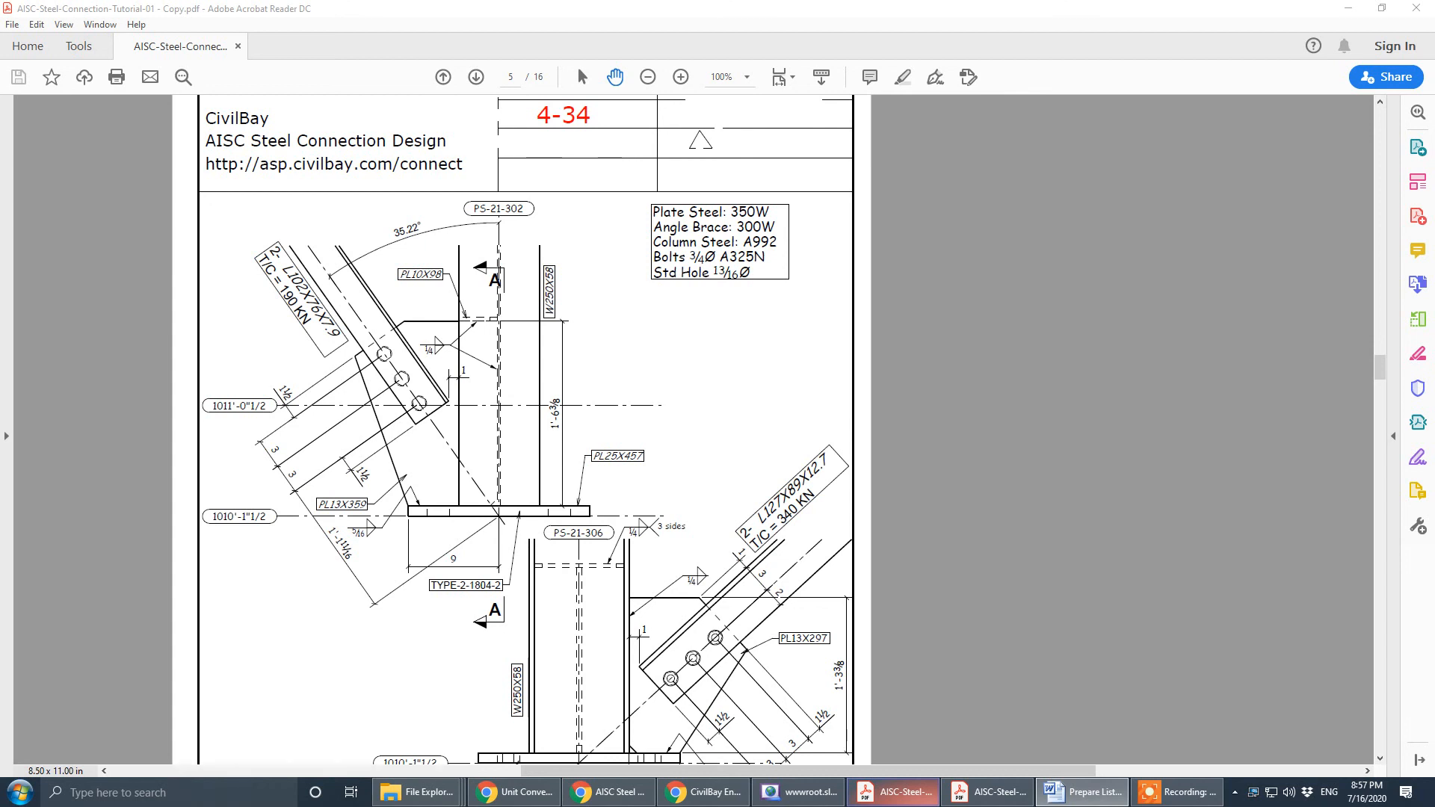
pyautogui.moveTo(635, 429); pyautogui.dragTo(843, 474)
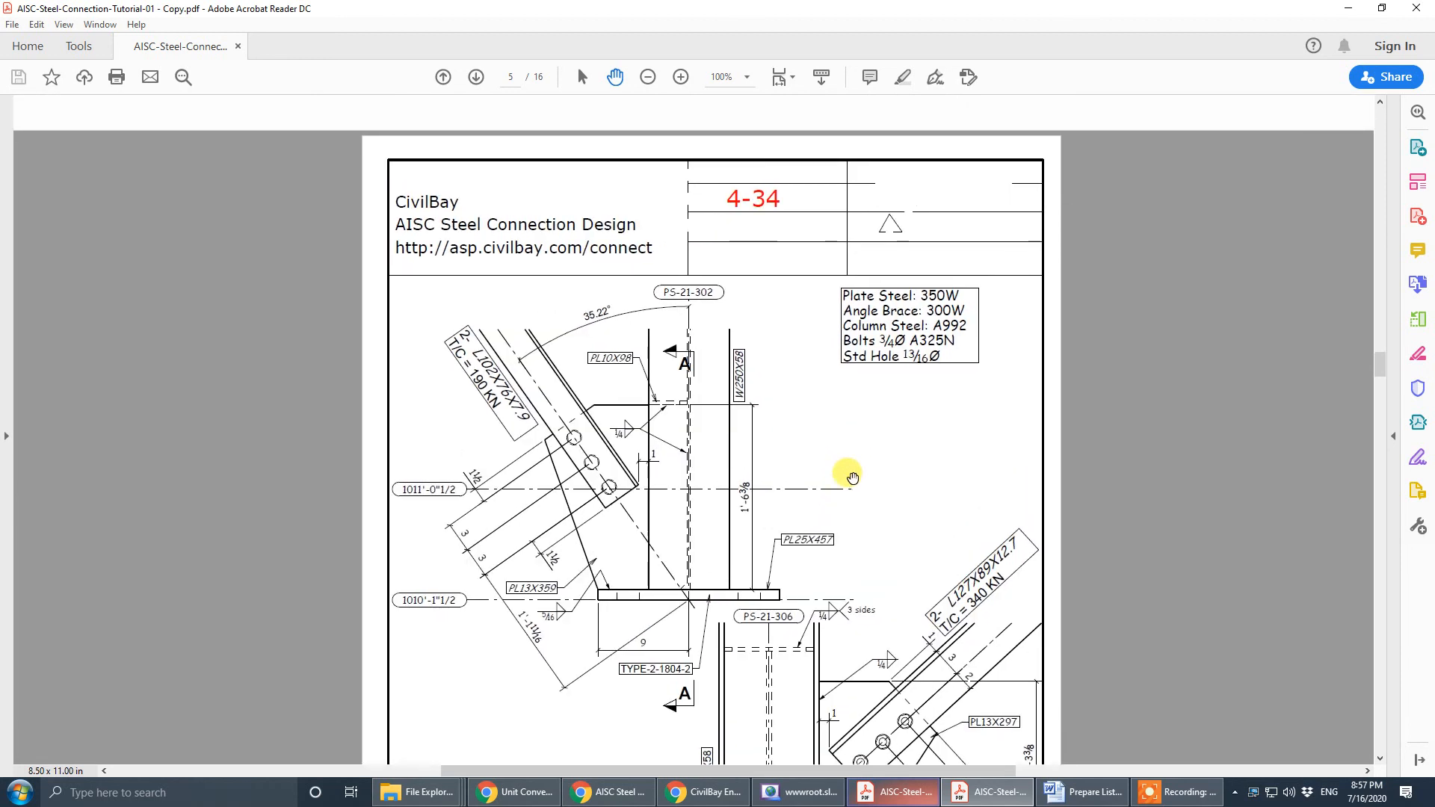